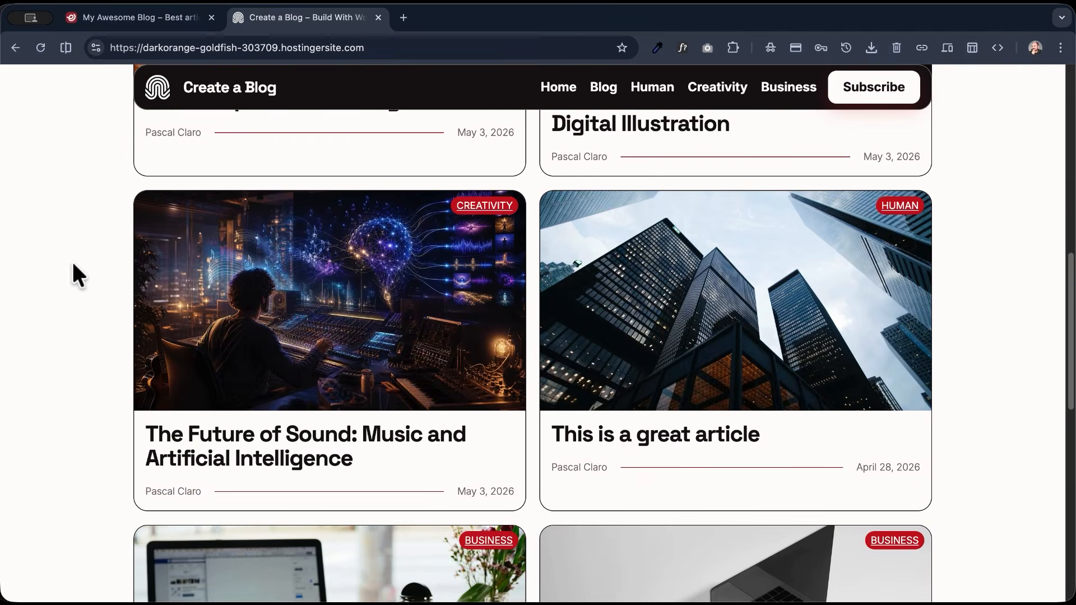
{"action": "scroll", "coordinate": [74, 269], "scroll_direction": "down", "scroll_amount": 4}
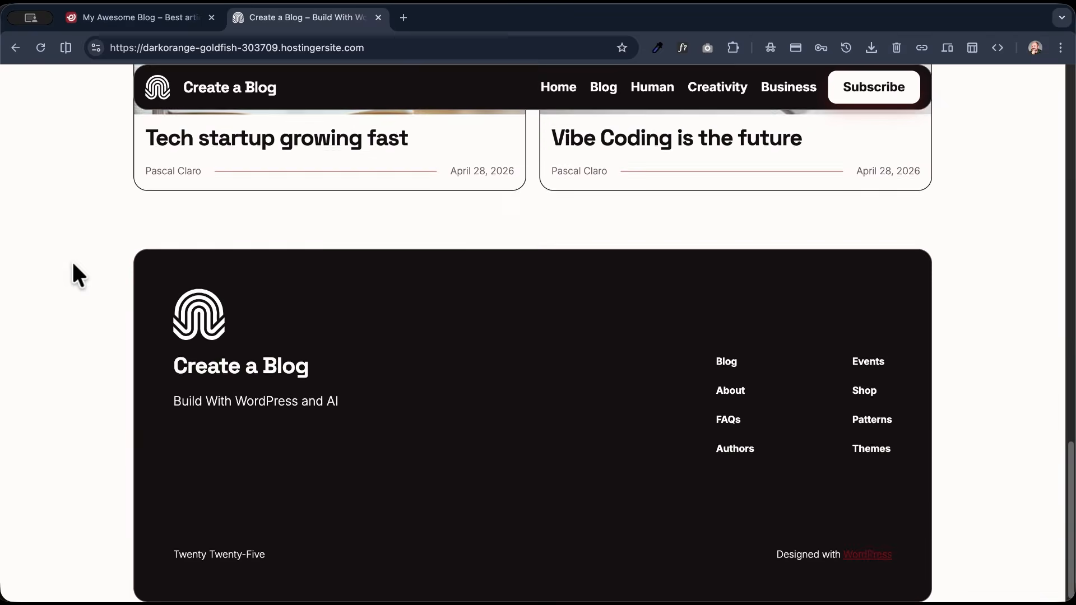
- Look over the Create a Blog home page from the hero section through the latest posts to the footer
{"action": "scroll", "coordinate": [74, 269], "scroll_direction": "up", "scroll_amount": 15}
{"action": "scroll", "coordinate": [73, 264], "scroll_direction": "up", "scroll_amount": 10}
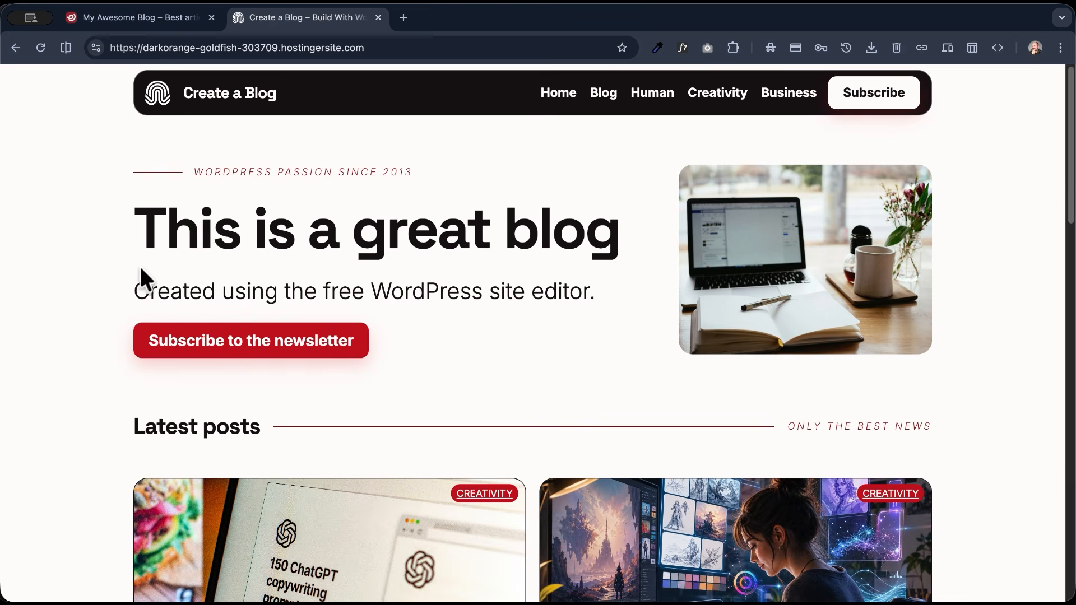
{"action": "scroll", "coordinate": [92, 268], "scroll_direction": "down", "scroll_amount": 10}
{"action": "scroll", "coordinate": [90, 264], "scroll_direction": "up", "scroll_amount": 10}
{"action": "scroll", "coordinate": [95, 283], "scroll_direction": "down", "scroll_amount": 5}
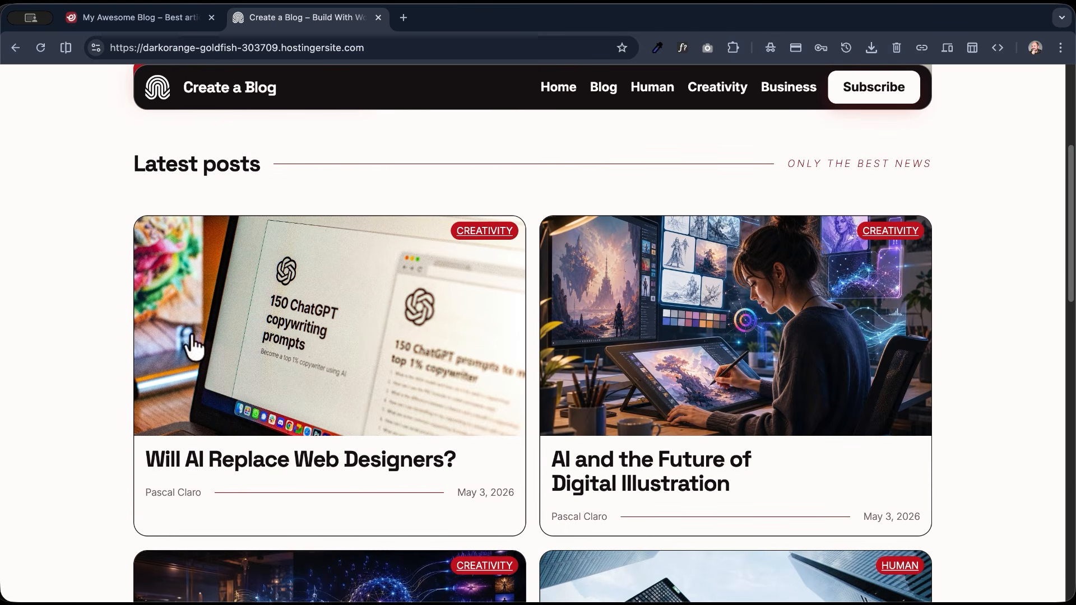
- Open the post "Will AI Replace Web Designers?" and examine its header, newsletter sidebar, comments and reply form
{"action": "left_click", "coordinate": [288, 339]}
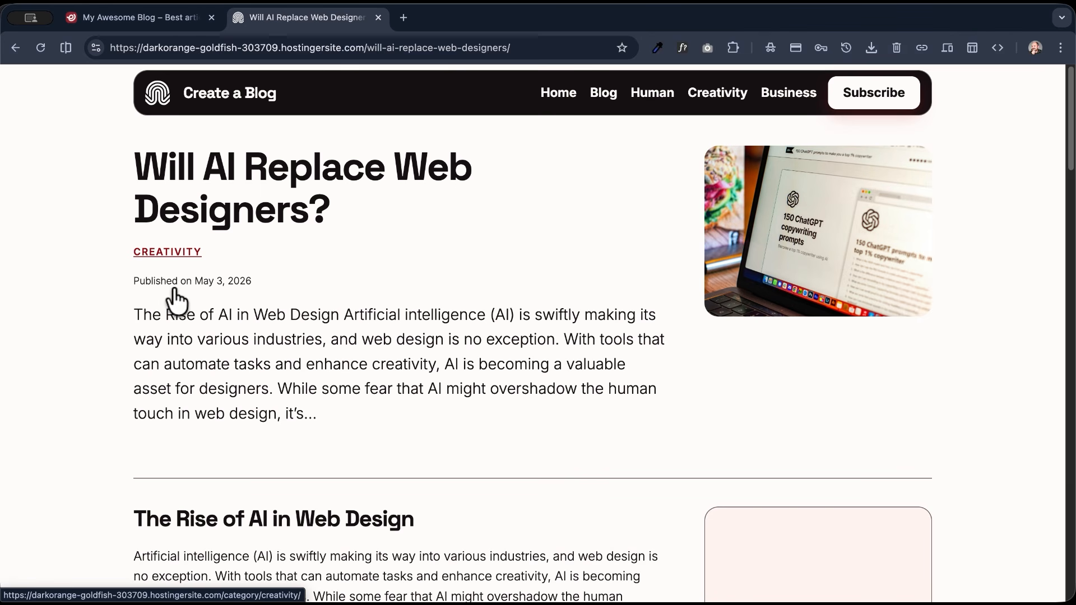
{"action": "left_click", "coordinate": [274, 281]}
{"action": "left_click_drag", "start_coordinate": [274, 281], "coordinate": [135, 280]}
{"action": "left_click", "coordinate": [106, 301]}
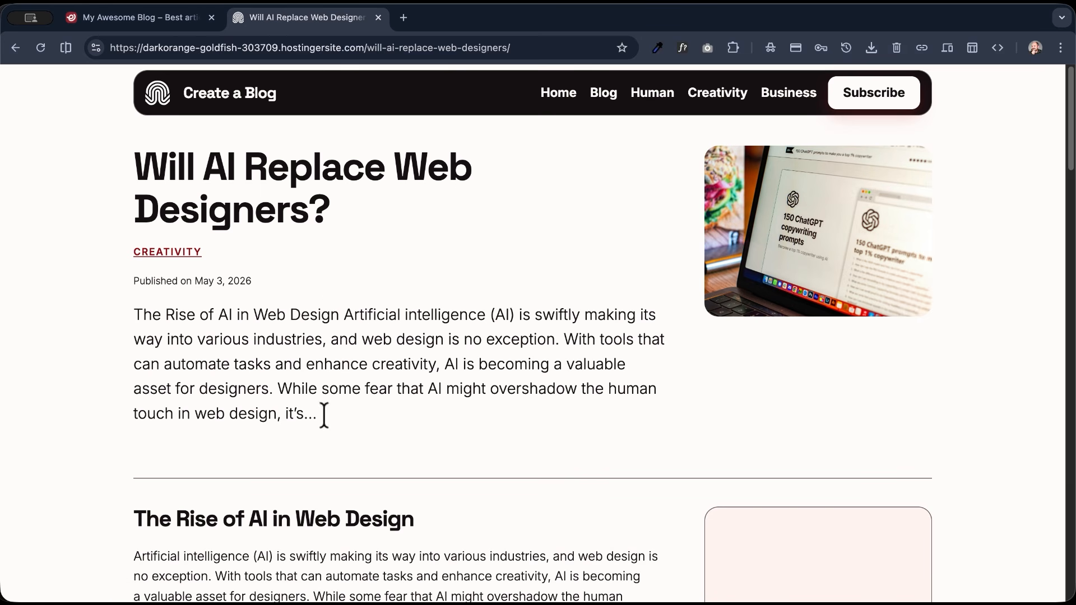
{"action": "scroll", "coordinate": [255, 384], "scroll_direction": "down", "scroll_amount": 8}
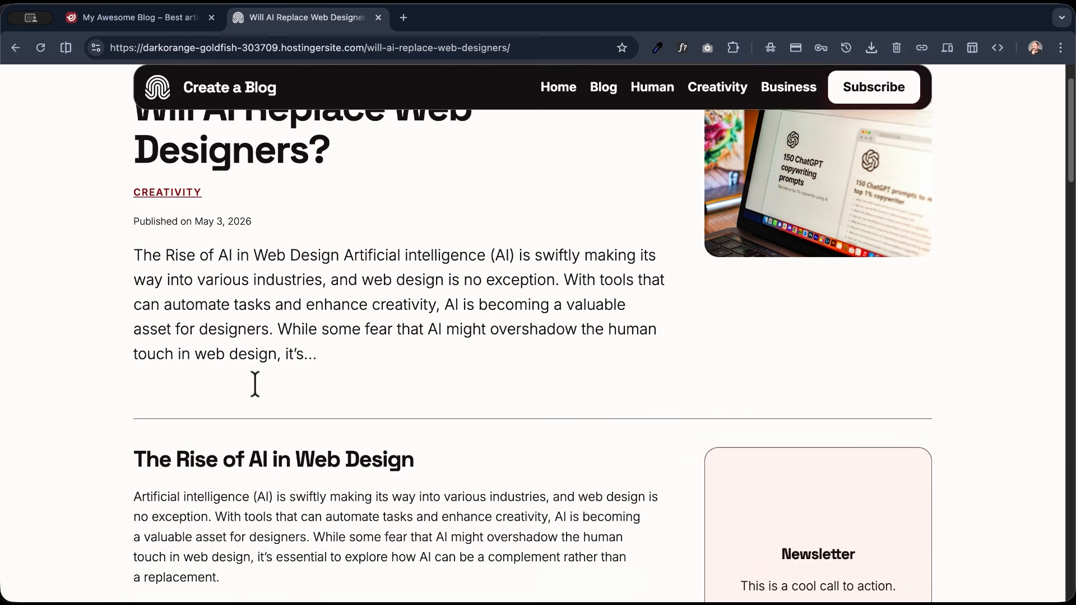
{"action": "scroll", "coordinate": [257, 390], "scroll_direction": "up", "scroll_amount": 3}
{"action": "scroll", "coordinate": [254, 380], "scroll_direction": "down", "scroll_amount": 9}
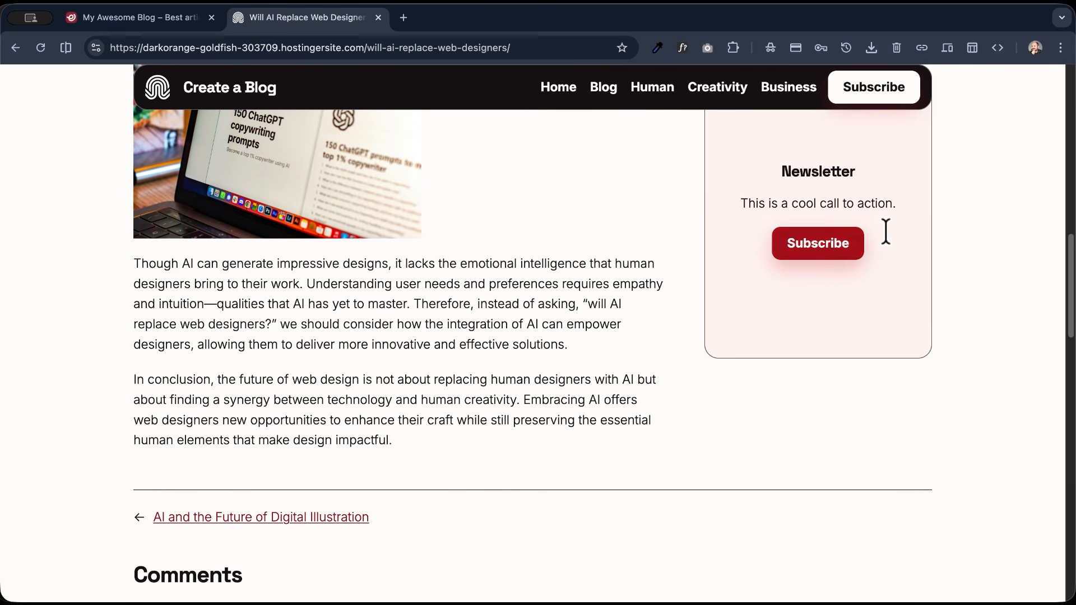
{"action": "scroll", "coordinate": [370, 259], "scroll_direction": "down", "scroll_amount": 8}
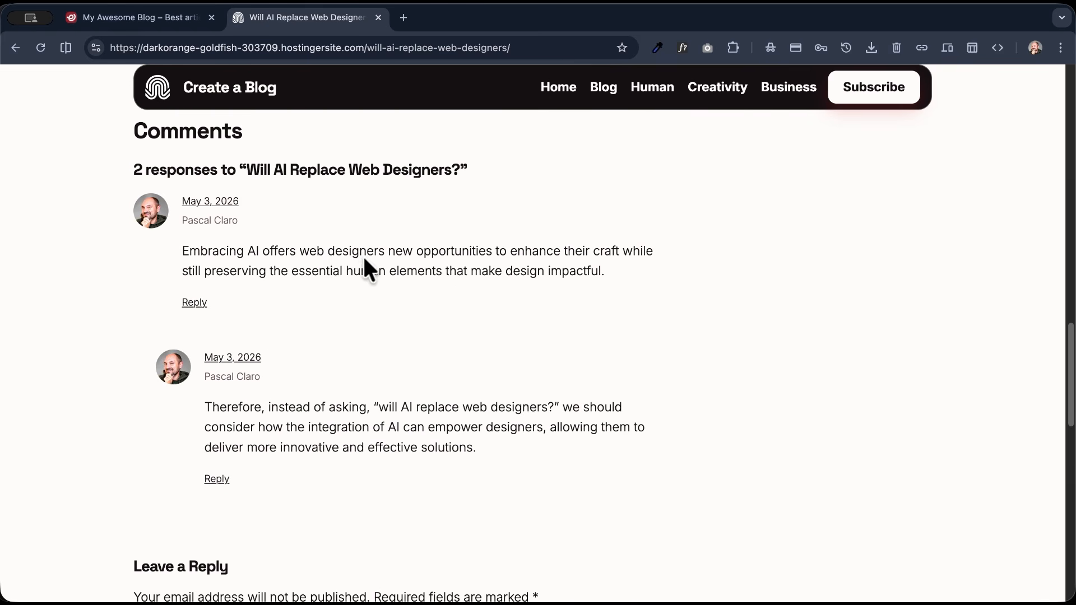
{"action": "scroll", "coordinate": [300, 296], "scroll_direction": "down", "scroll_amount": 3}
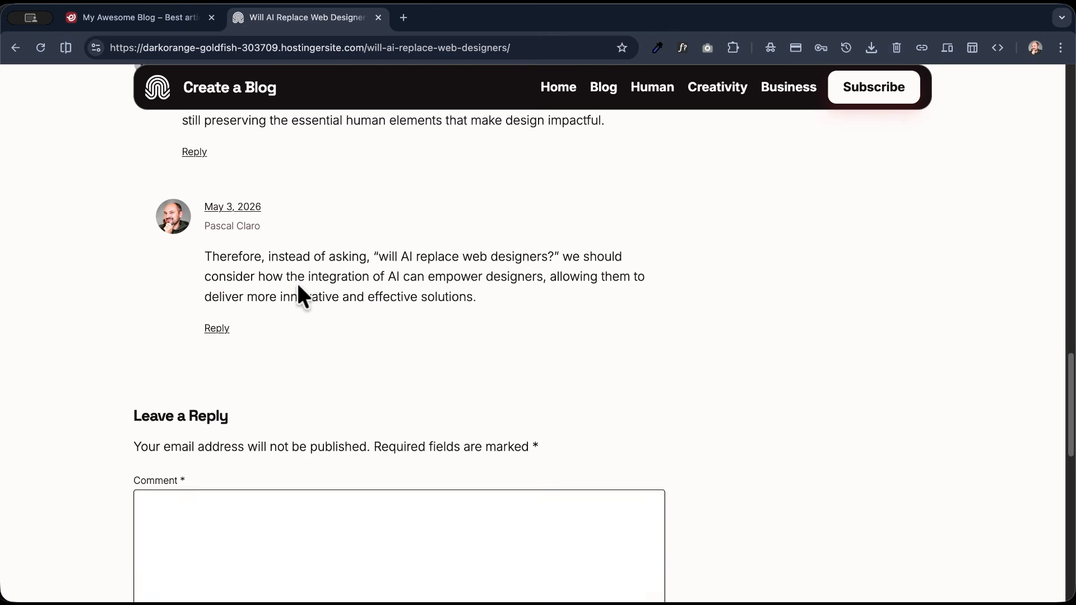
- Open the Blog page and look through the complete collection of posts
{"action": "left_click", "coordinate": [603, 85]}
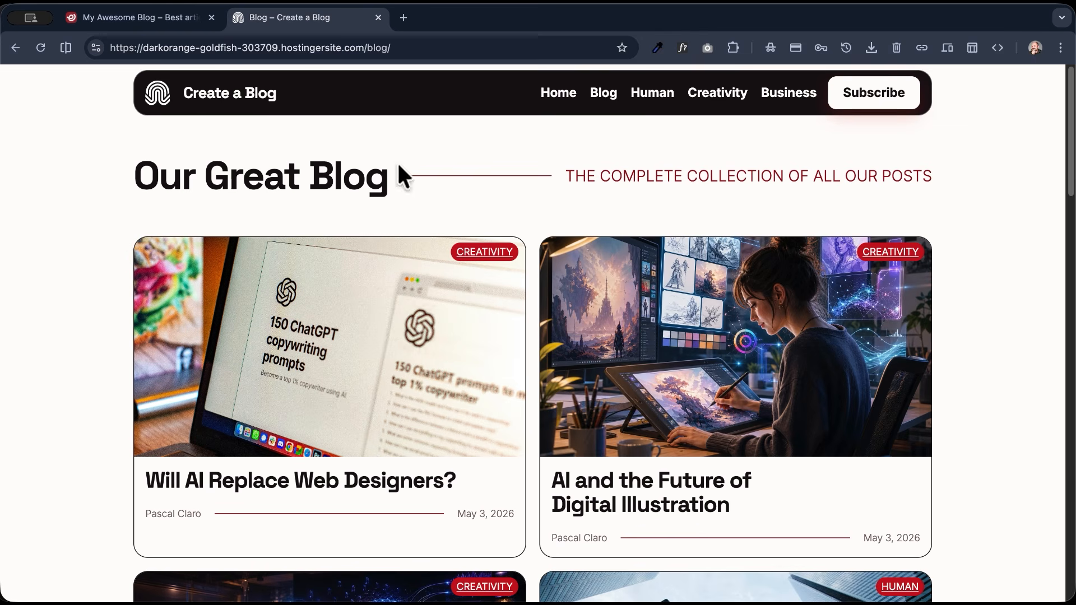
{"action": "scroll", "coordinate": [72, 239], "scroll_direction": "down", "scroll_amount": 13}
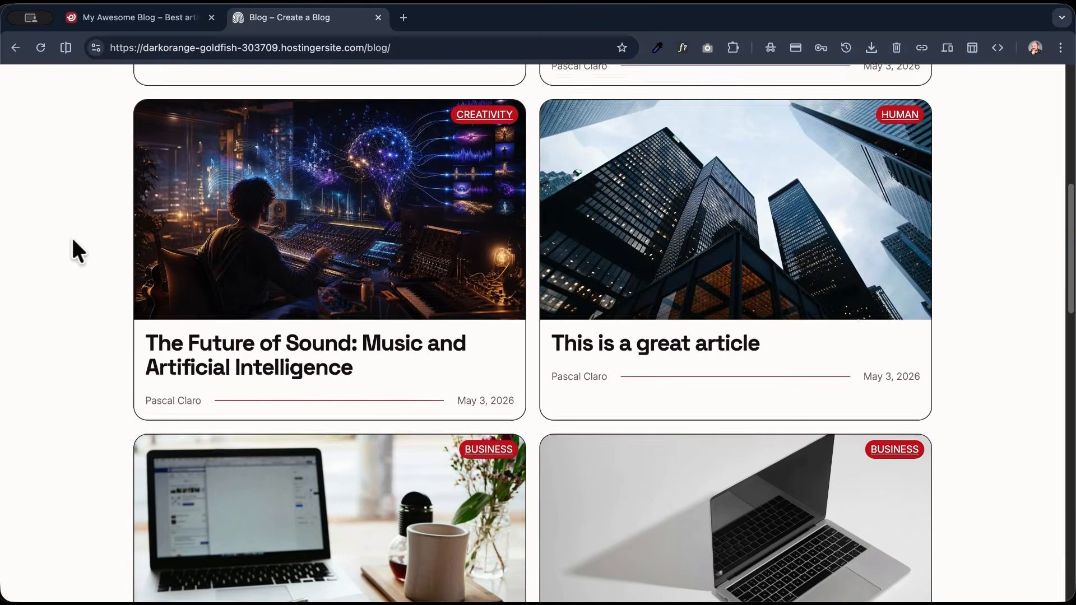
{"action": "scroll", "coordinate": [70, 237], "scroll_direction": "down", "scroll_amount": 8}
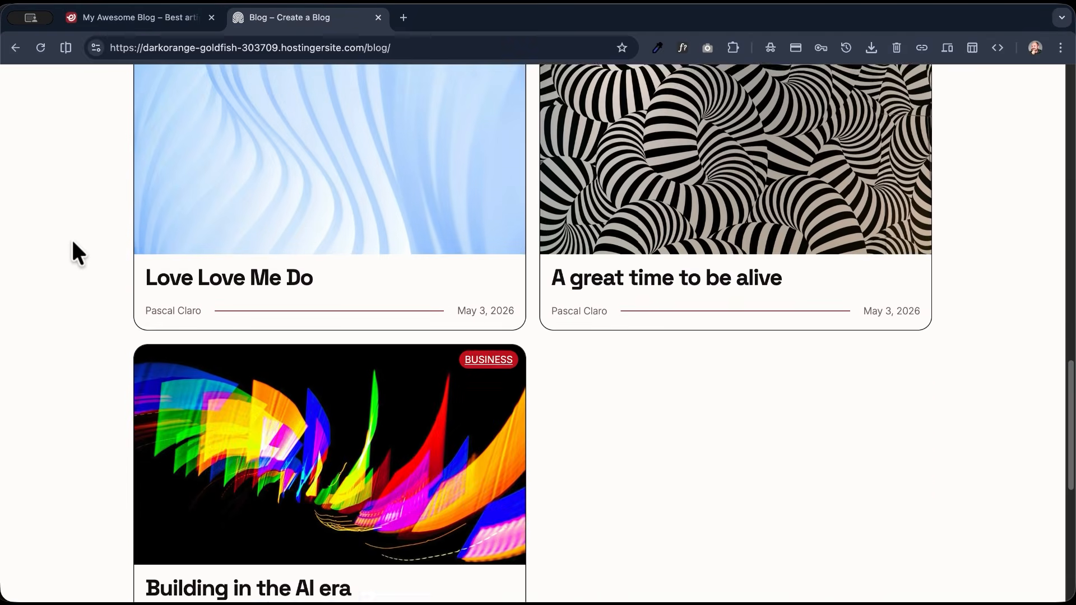
{"action": "scroll", "coordinate": [71, 238], "scroll_direction": "up", "scroll_amount": 10}
{"action": "scroll", "coordinate": [70, 238], "scroll_direction": "up", "scroll_amount": 12}
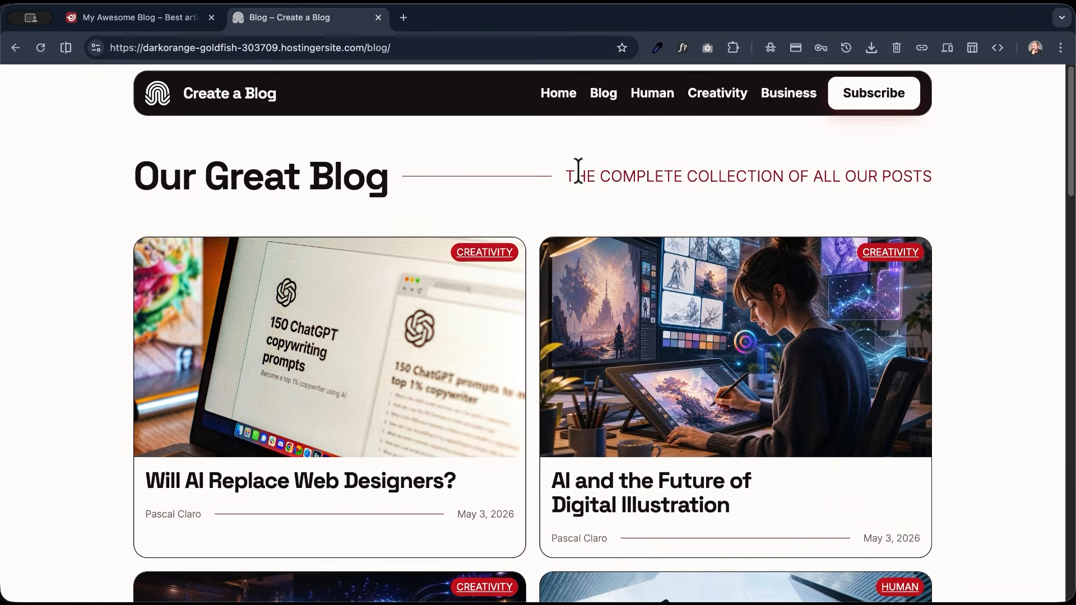
- Visit the Human, Creativity and Business category pages and examine how their posts are laid out
{"action": "left_click", "coordinate": [650, 94]}
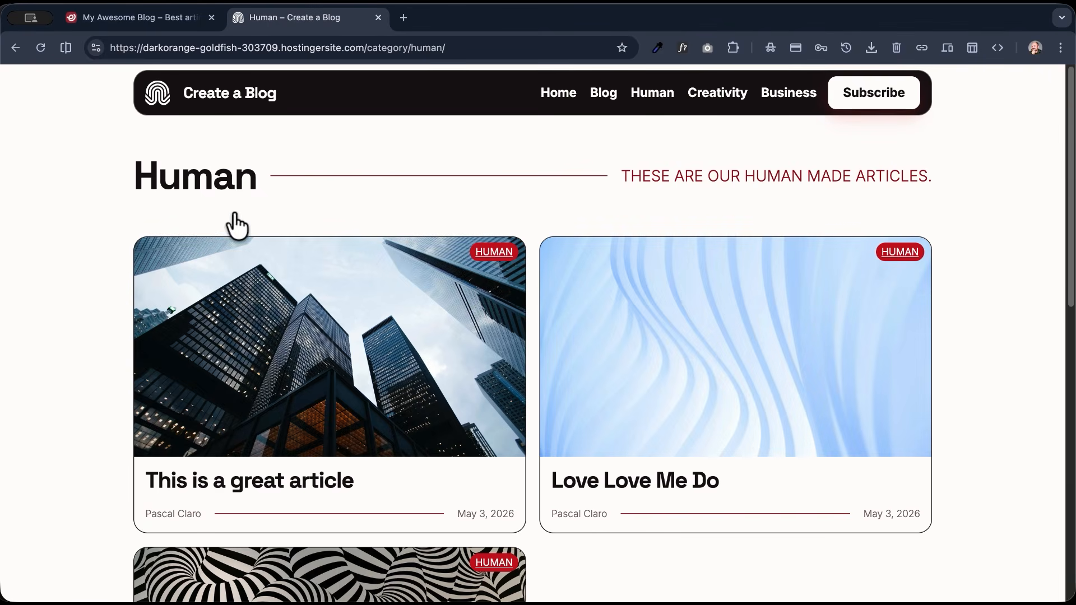
{"action": "scroll", "coordinate": [213, 222], "scroll_direction": "down", "scroll_amount": 3}
{"action": "scroll", "coordinate": [200, 223], "scroll_direction": "down", "scroll_amount": 2}
{"action": "scroll", "coordinate": [200, 223], "scroll_direction": "up", "scroll_amount": 5}
{"action": "left_click", "coordinate": [702, 99]}
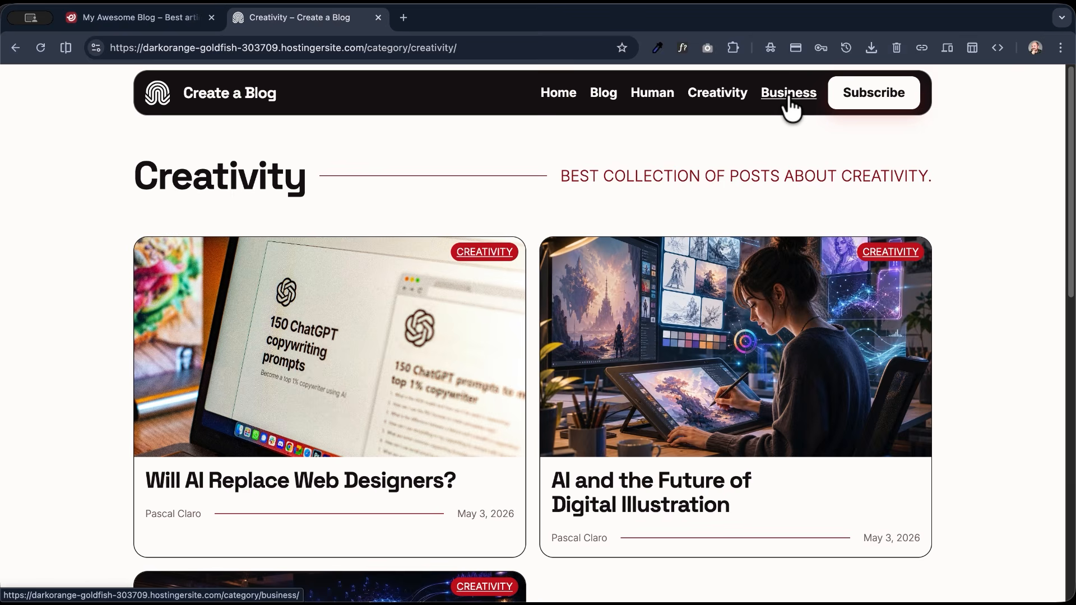
{"action": "left_click", "coordinate": [789, 99]}
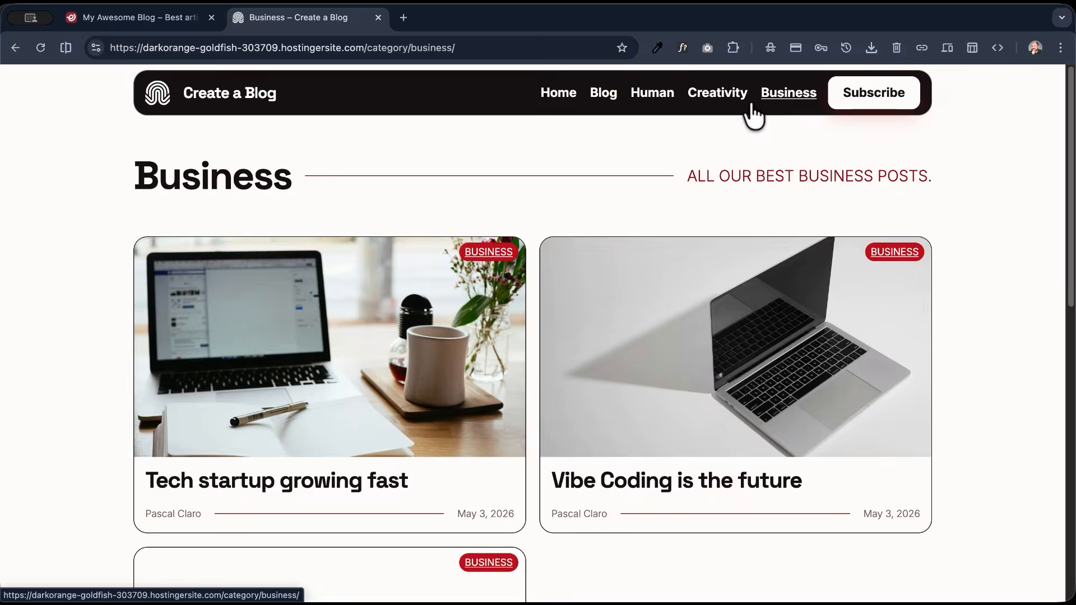
{"action": "scroll", "coordinate": [70, 252], "scroll_direction": "down", "scroll_amount": 4}
{"action": "scroll", "coordinate": [70, 254], "scroll_direction": "up", "scroll_amount": 4}
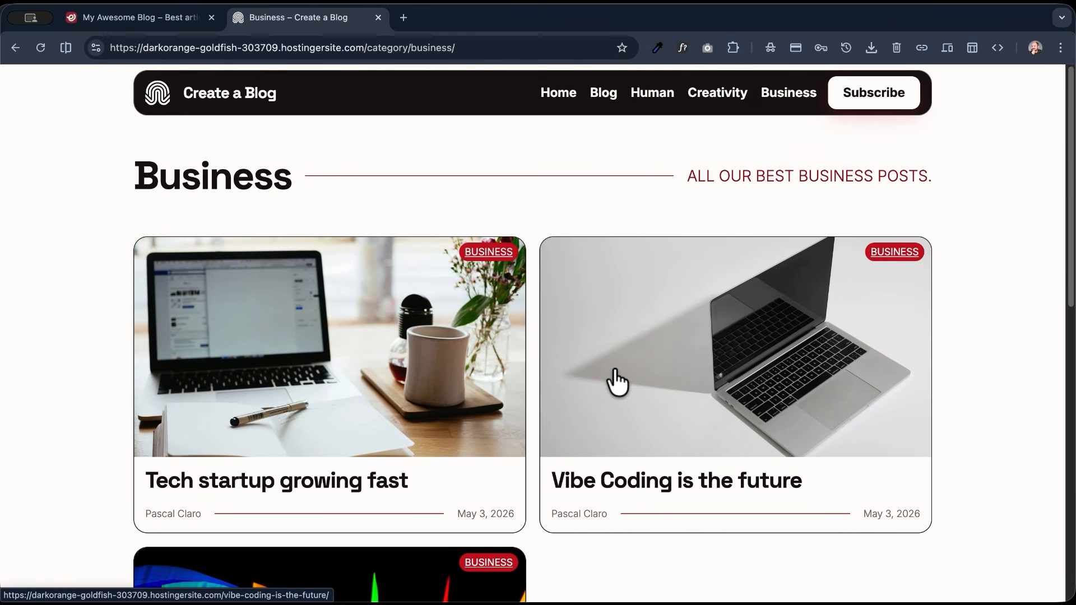
- Return to the site's home page and review the hero and latest posts grid
{"action": "left_click", "coordinate": [157, 93]}
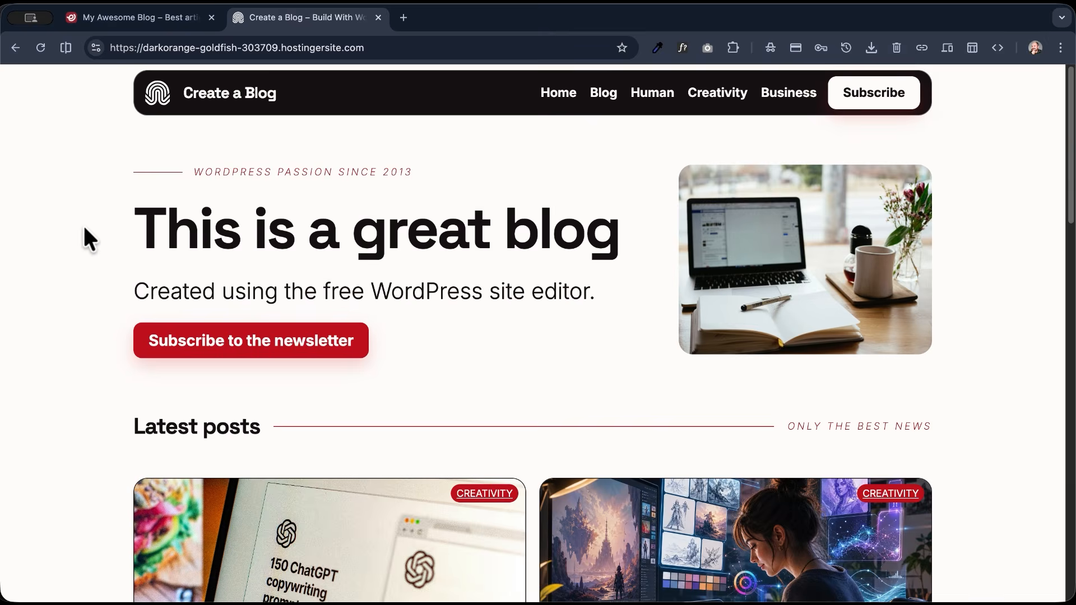
{"action": "scroll", "coordinate": [85, 229], "scroll_direction": "down", "scroll_amount": 2}
{"action": "scroll", "coordinate": [85, 228], "scroll_direction": "down", "scroll_amount": 10}
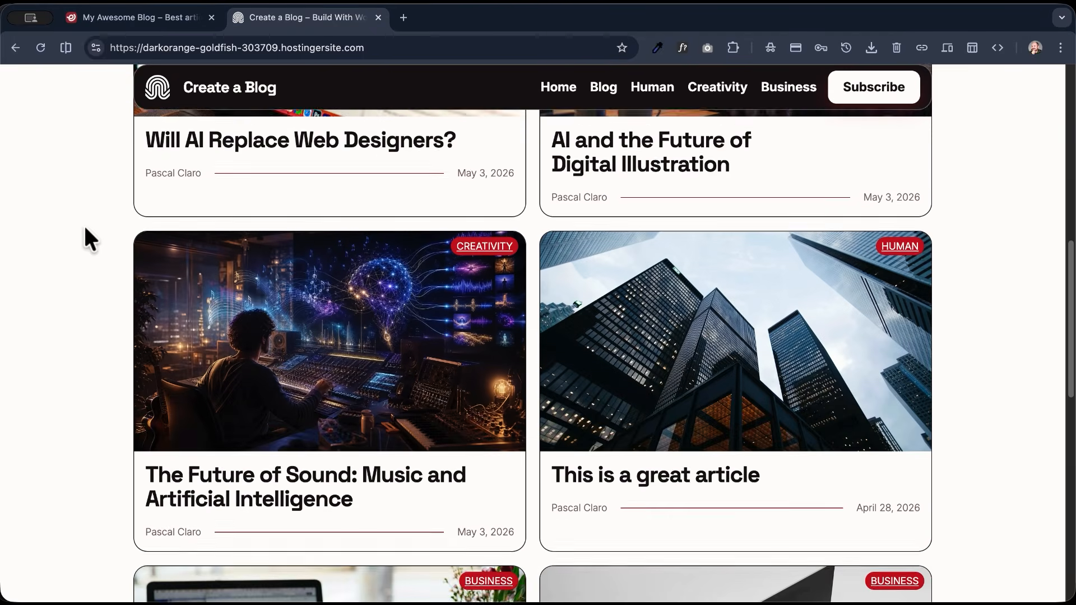
{"action": "scroll", "coordinate": [85, 229], "scroll_direction": "down", "scroll_amount": 5}
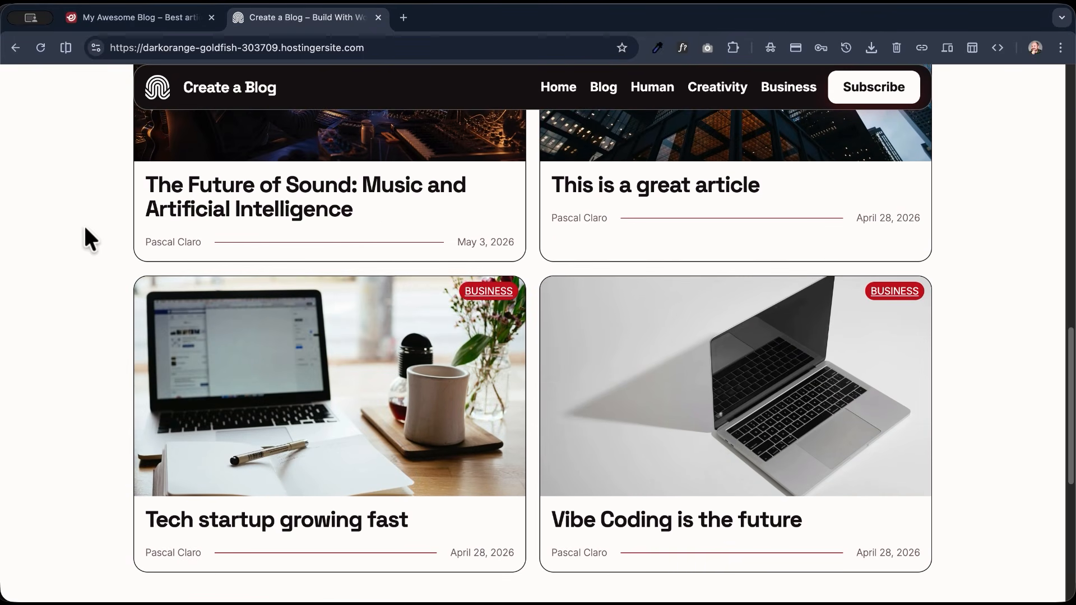
{"action": "scroll", "coordinate": [83, 223], "scroll_direction": "down", "scroll_amount": 3}
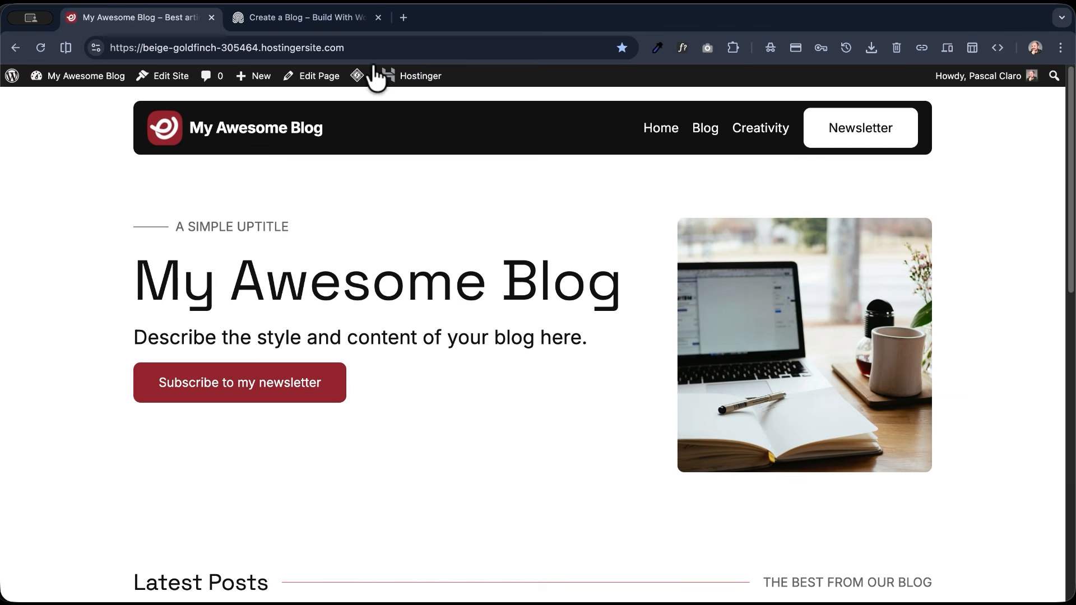
- Open My Awesome Blog's home page for editing and expand the Hero section in the block list view
{"action": "left_click", "coordinate": [317, 77]}
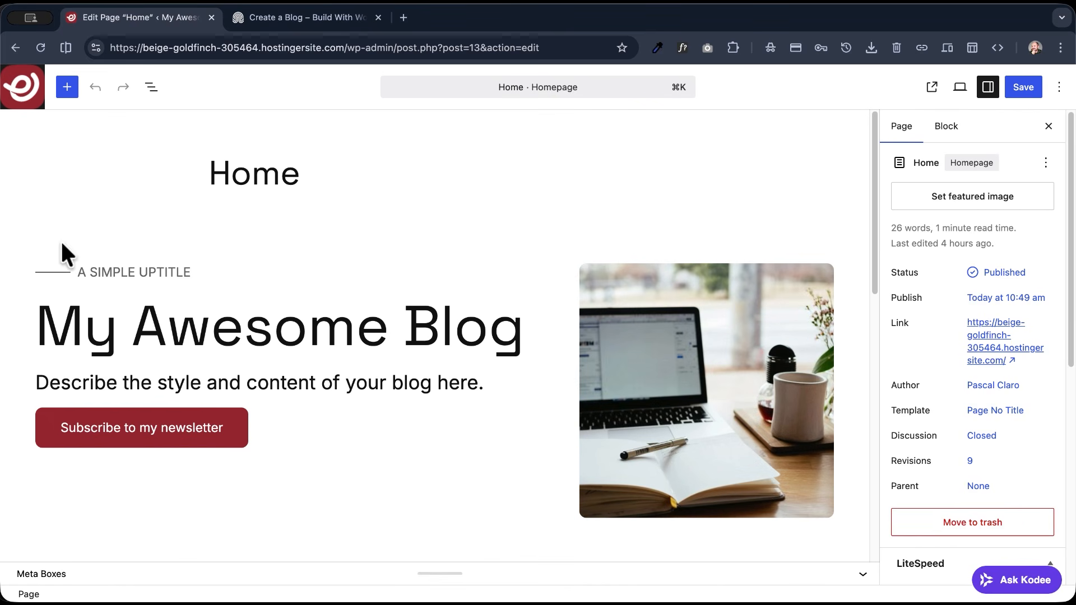
{"action": "left_click", "coordinate": [151, 89]}
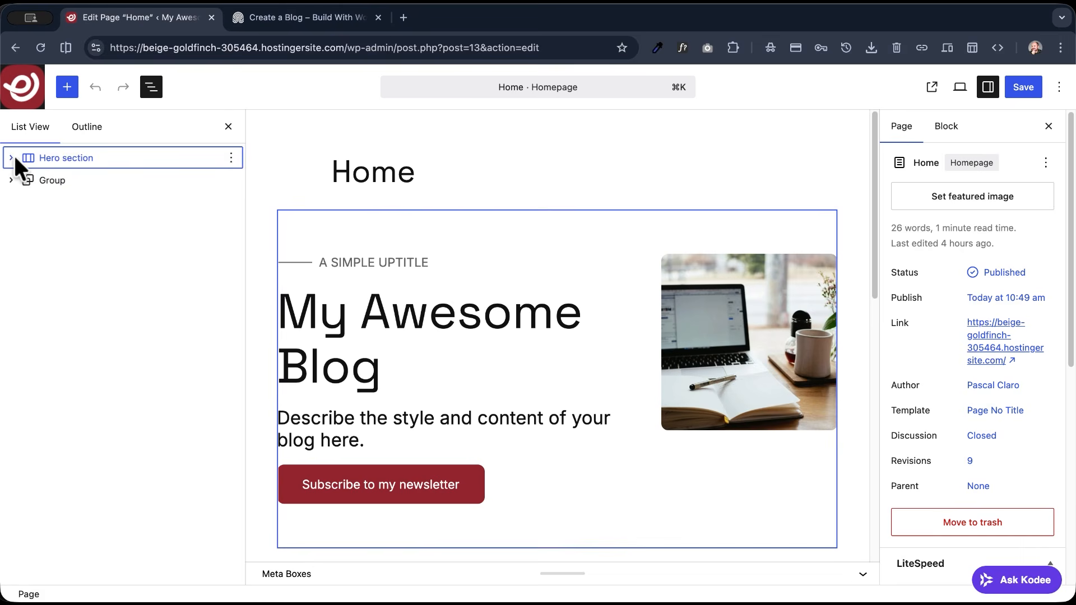
{"action": "left_click", "coordinate": [12, 158]}
- Move the hero section's image column ahead of the text column and back to its original place
{"action": "left_click", "coordinate": [55, 200]}
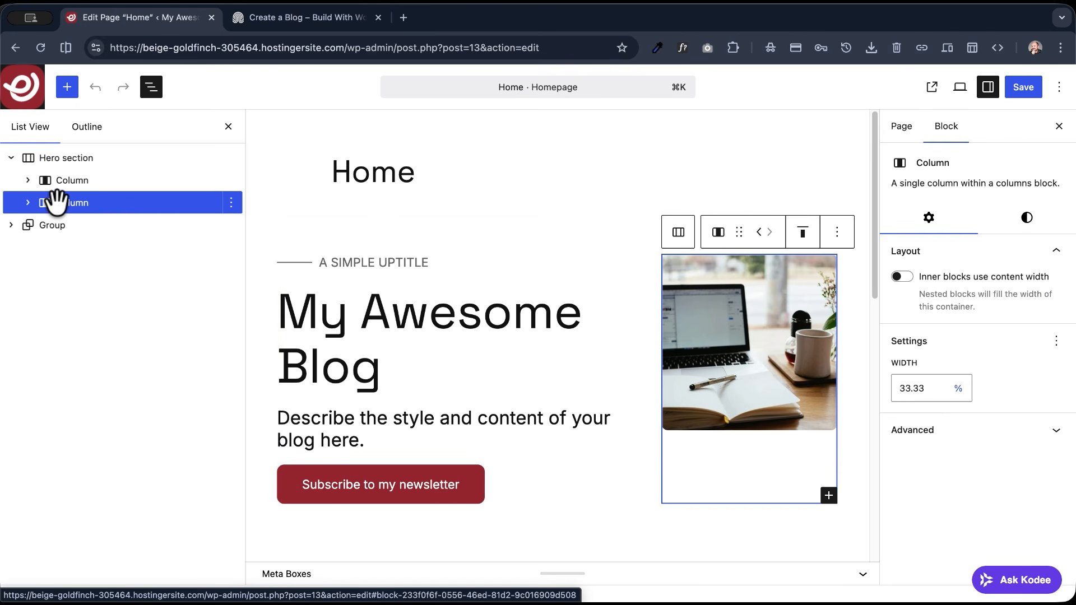
{"action": "left_click", "coordinate": [759, 232]}
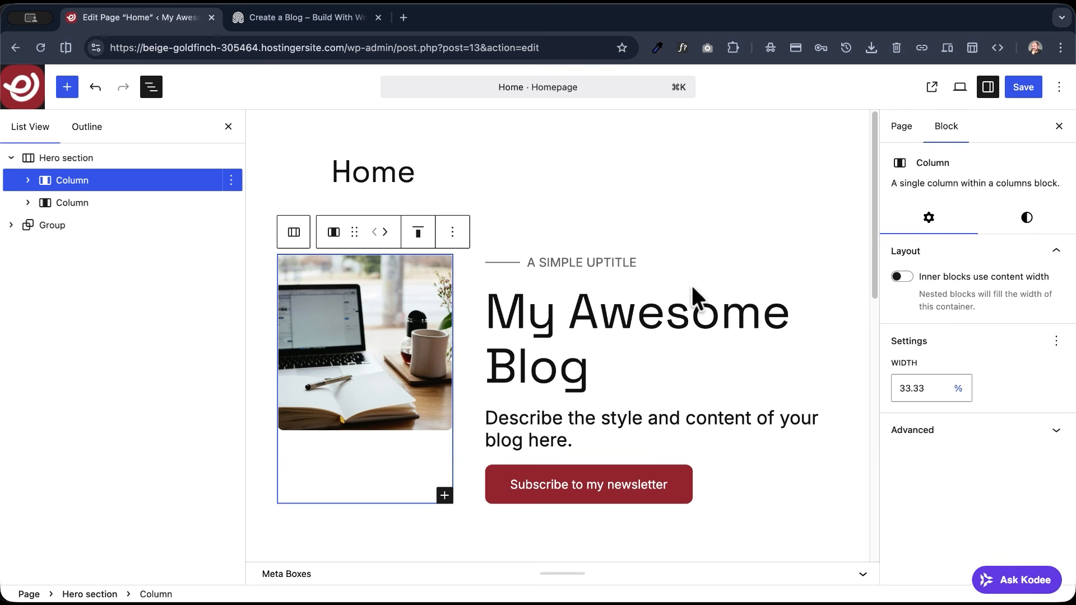
{"action": "left_click", "coordinate": [385, 232]}
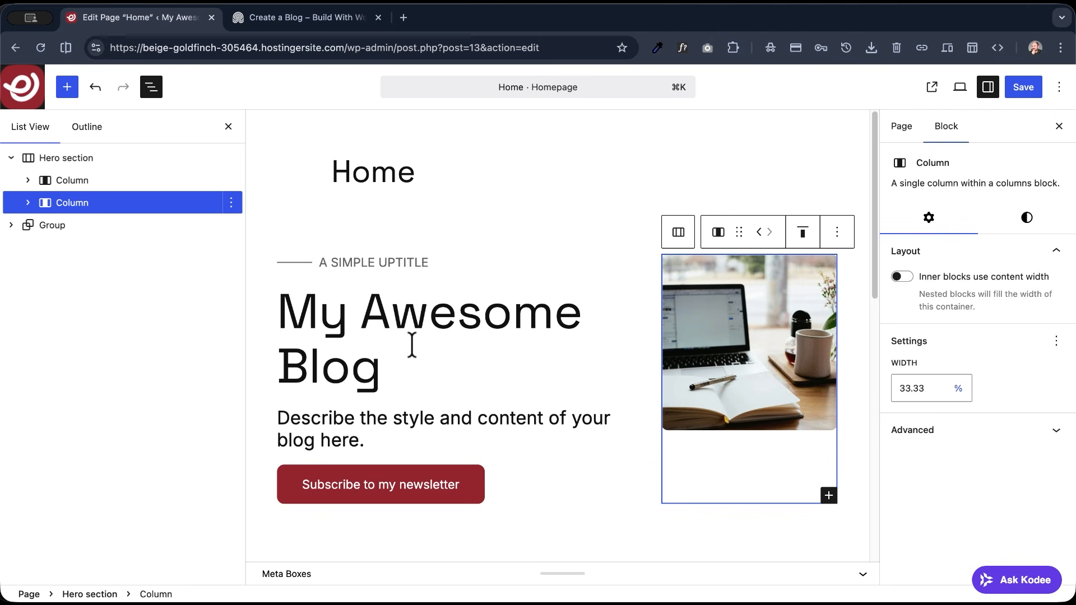
- Move the hero's "My Awesome Blog" heading above the uptitle row
{"action": "left_click", "coordinate": [412, 344]}
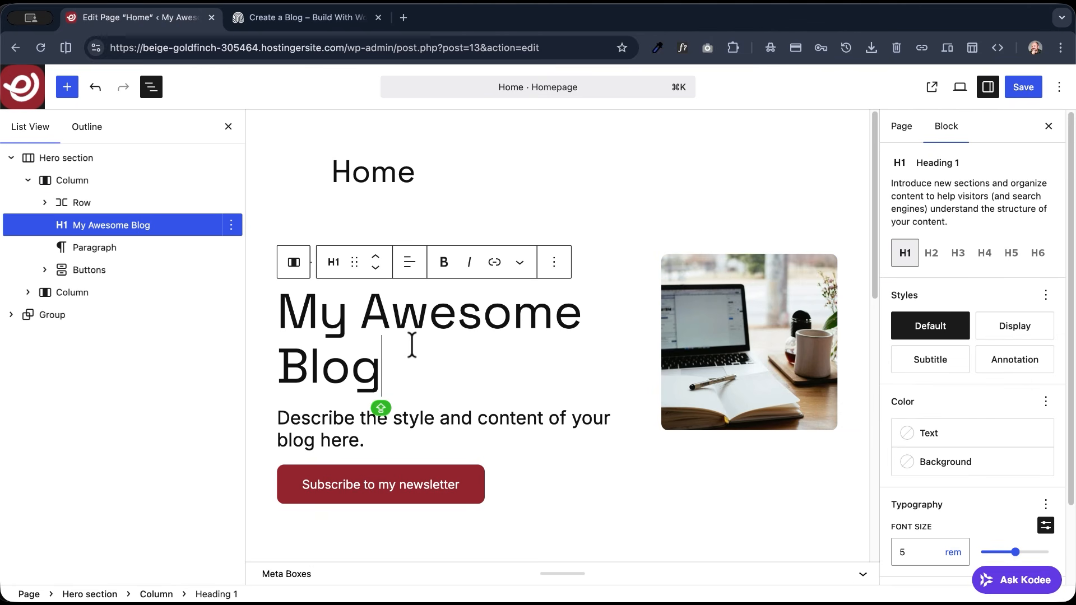
{"action": "left_click", "coordinate": [378, 257]}
- Try a black background and the Outline style on the "Subscribe to my newsletter" button
{"action": "left_click", "coordinate": [392, 486]}
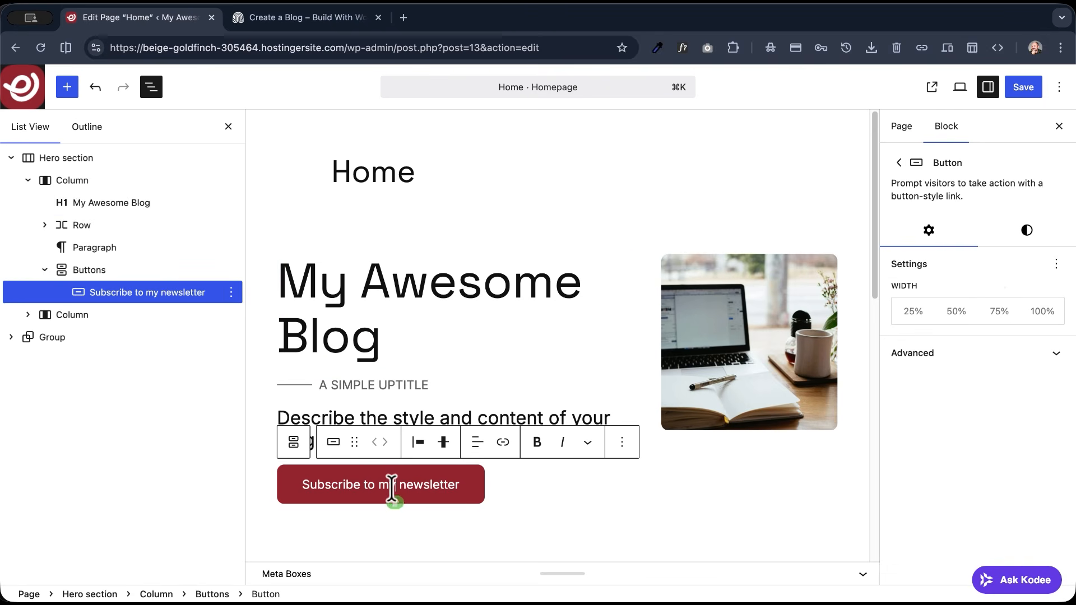
{"action": "left_click", "coordinate": [1030, 233]}
{"action": "left_click", "coordinate": [945, 397]}
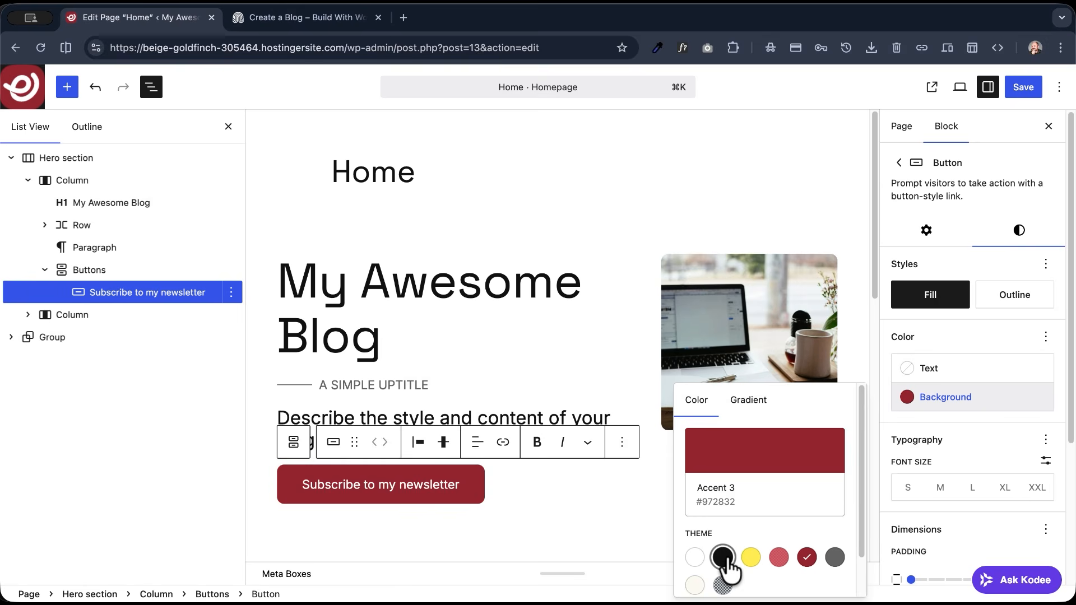
{"action": "left_click", "coordinate": [723, 557]}
{"action": "left_click", "coordinate": [1016, 296]}
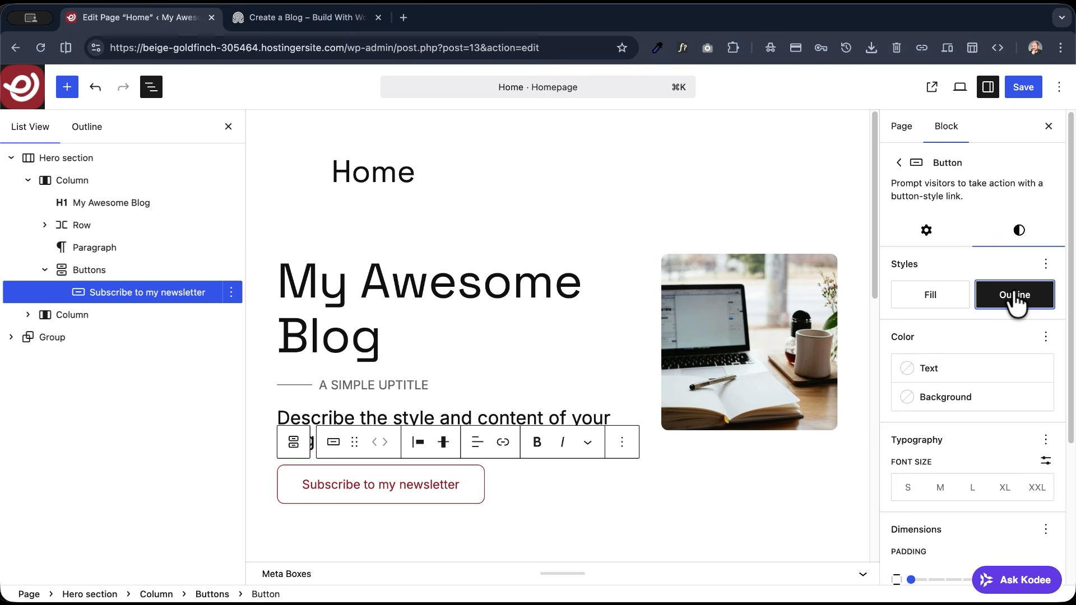
- Insert "WP" in the hero heading so it reads "My Awesome WP Blog"
{"action": "left_click", "coordinate": [320, 335]}
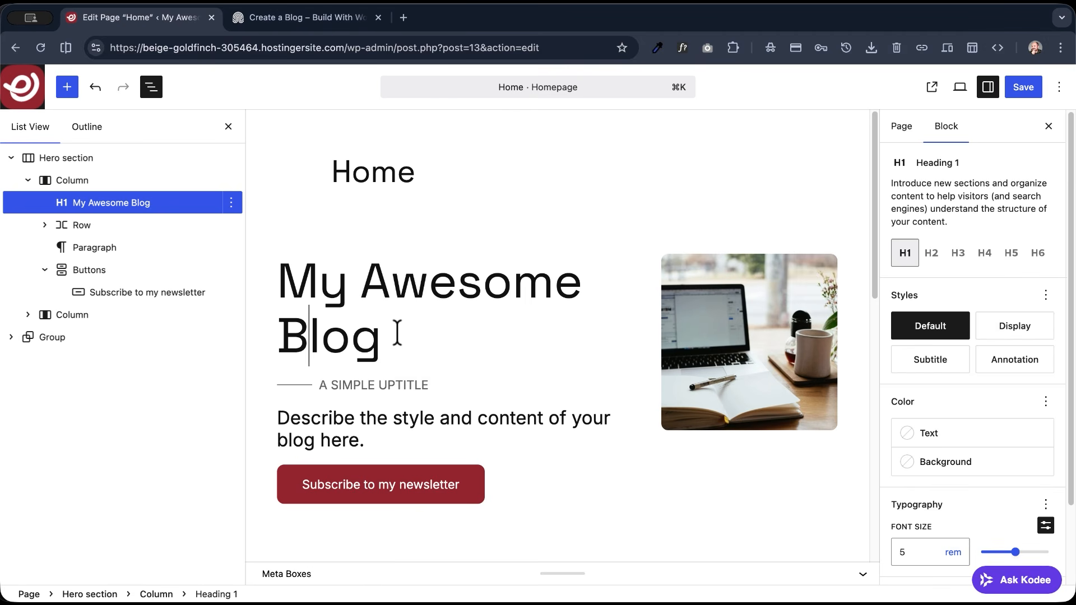
{"action": "type", "text": "WP"}
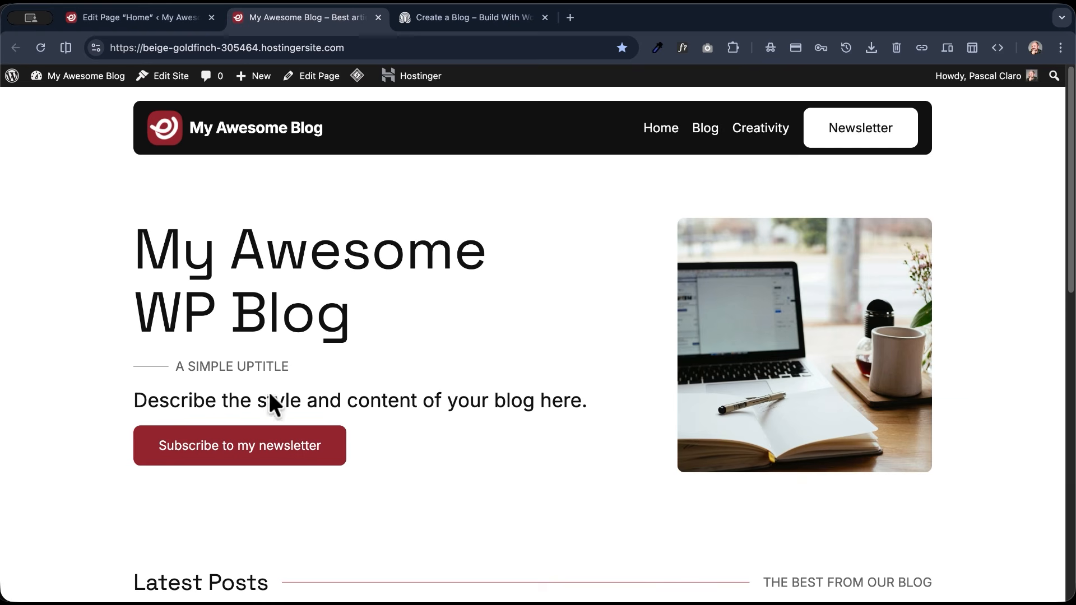
- Review the updated home page on the live site and open the Blog page
{"action": "scroll", "coordinate": [83, 268], "scroll_direction": "down", "scroll_amount": 2}
{"action": "scroll", "coordinate": [83, 268], "scroll_direction": "up", "scroll_amount": 2}
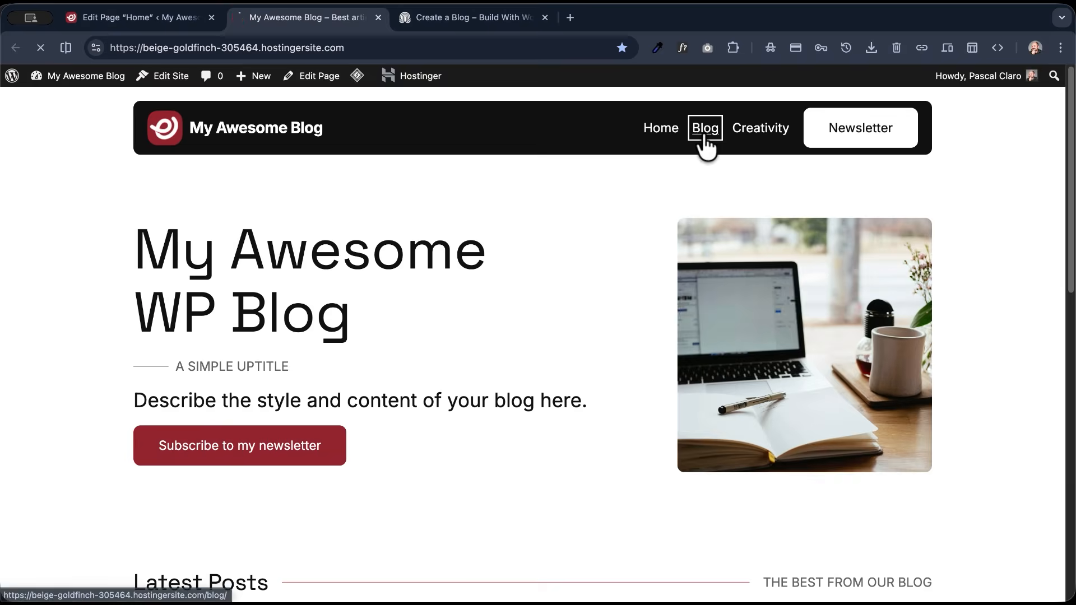
{"action": "left_click", "coordinate": [703, 129]}
{"action": "left_click", "coordinate": [239, 340]}
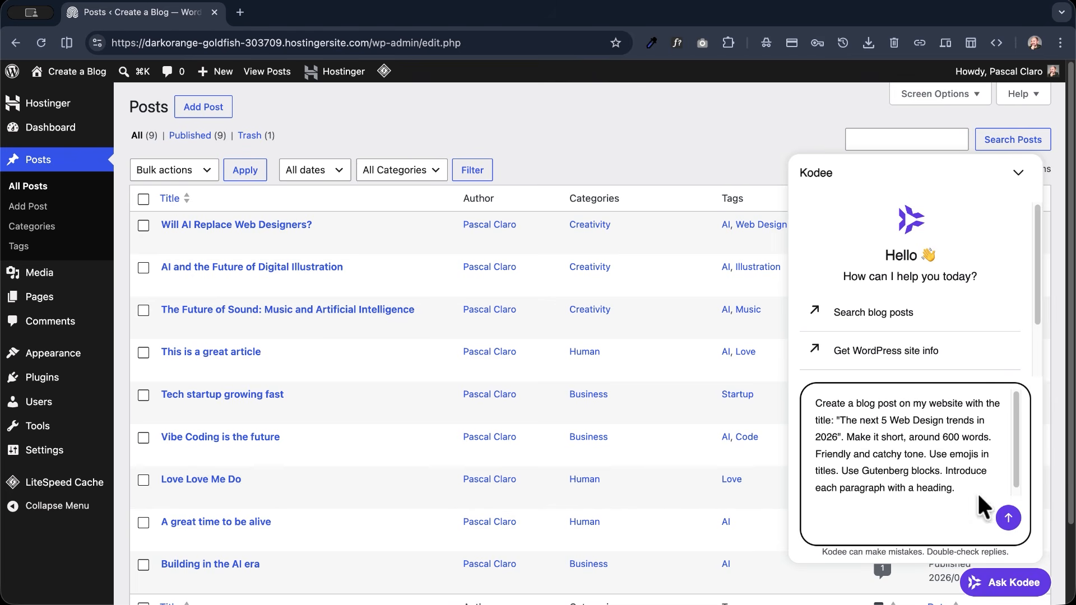
- Have Kodee create the roughly 600-word post "The next 5 Web Design trends in 2026" from the prepared prompt, refresh the posts list and view the post
{"action": "left_click", "coordinate": [999, 514]}
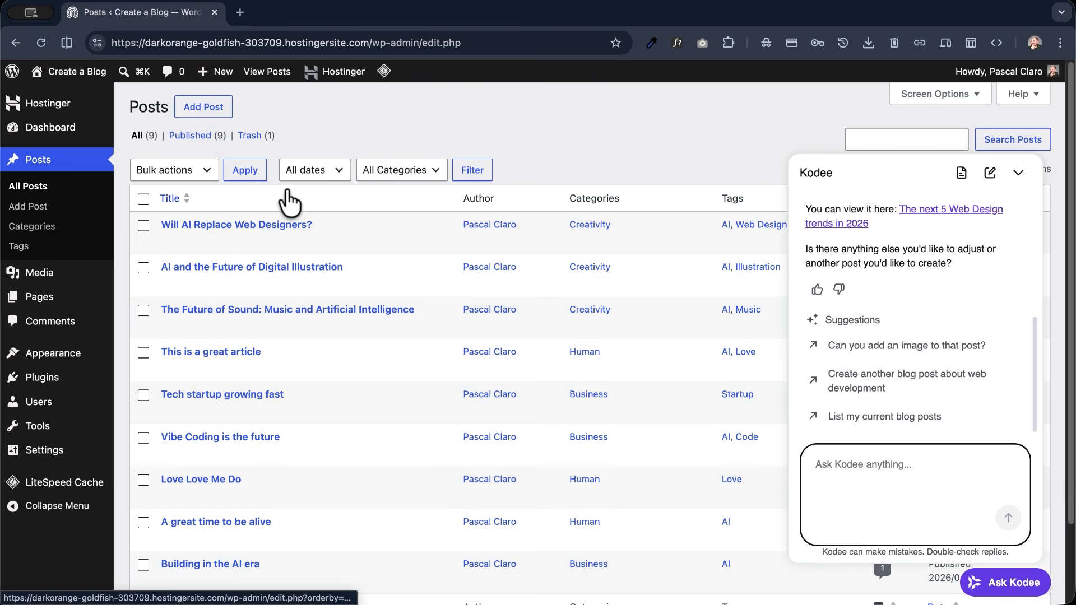
{"action": "left_click", "coordinate": [40, 43]}
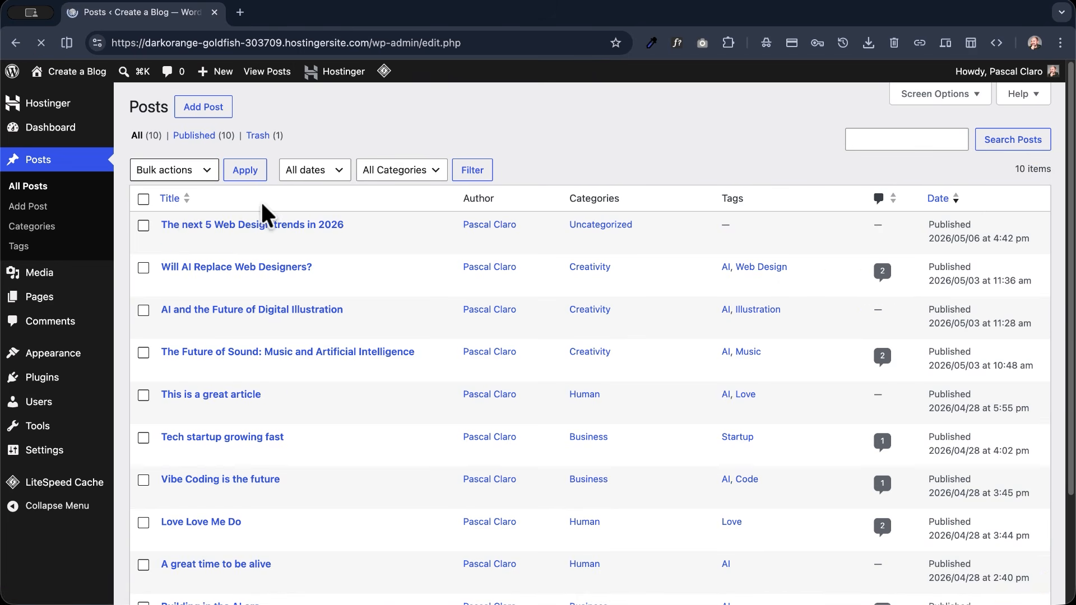
{"action": "left_click", "coordinate": [278, 241]}
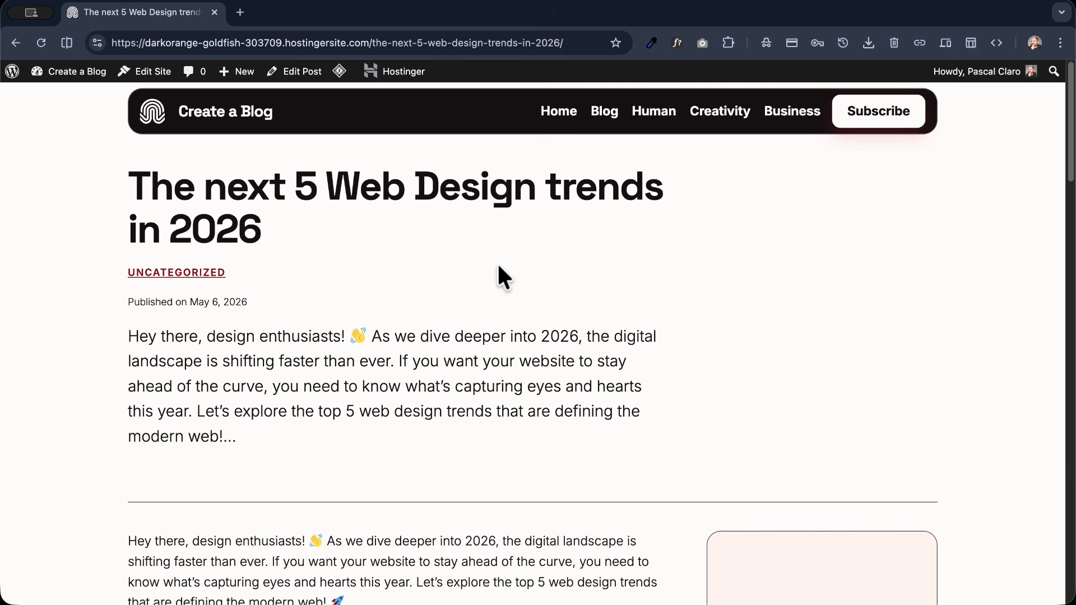
- Read through the generated post "The next 5 Web Design trends in 2026" and return to its beginning
{"action": "scroll", "coordinate": [367, 179], "scroll_direction": "down", "scroll_amount": 10}
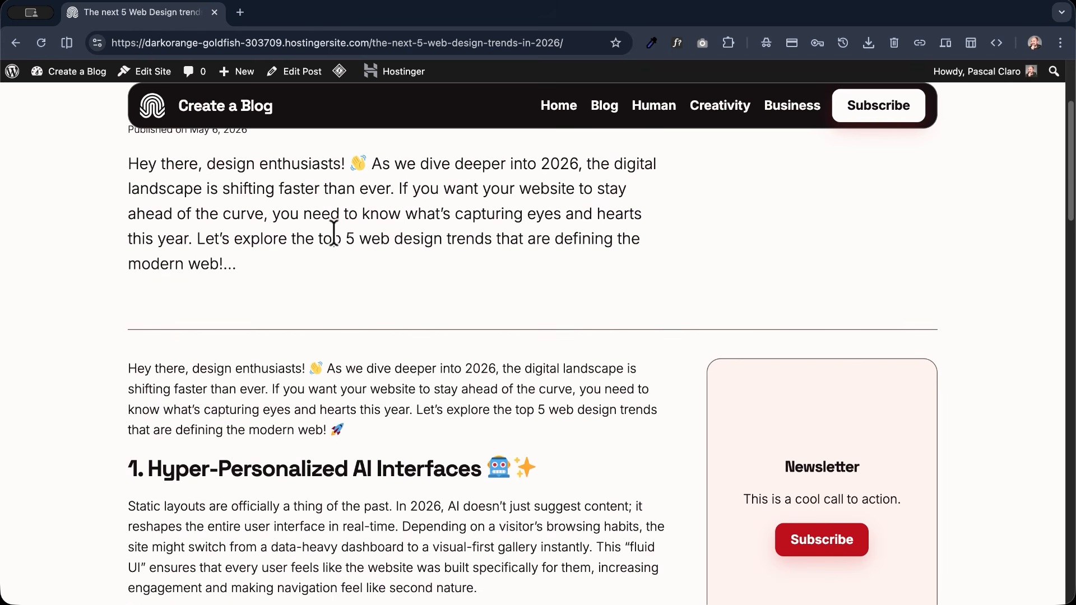
{"action": "scroll", "coordinate": [368, 179], "scroll_direction": "down", "scroll_amount": 10}
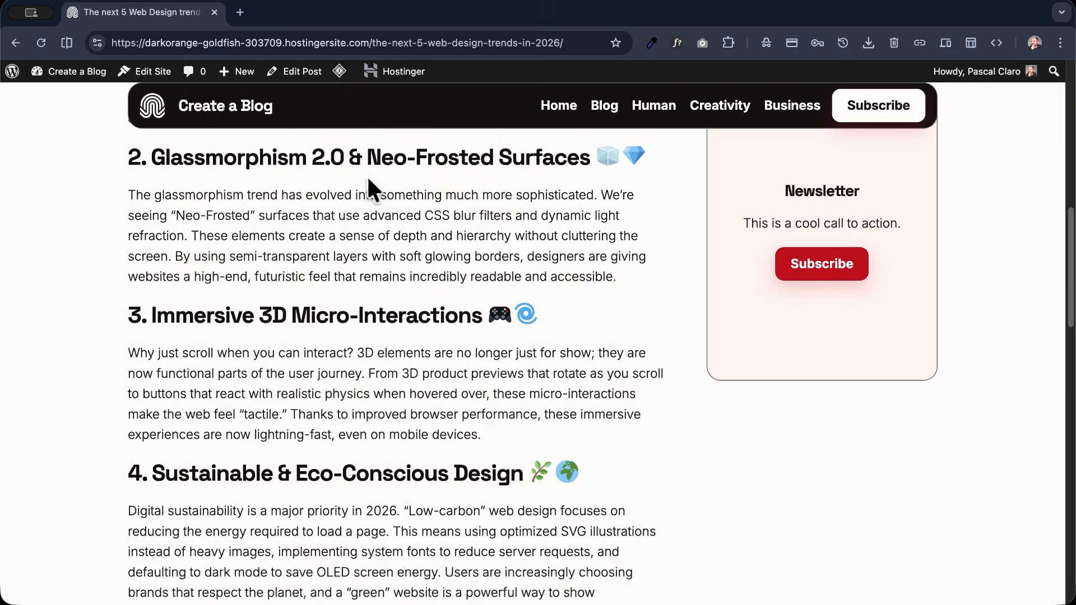
{"action": "scroll", "coordinate": [367, 180], "scroll_direction": "up", "scroll_amount": 3}
{"action": "scroll", "coordinate": [368, 179], "scroll_direction": "up", "scroll_amount": 11}
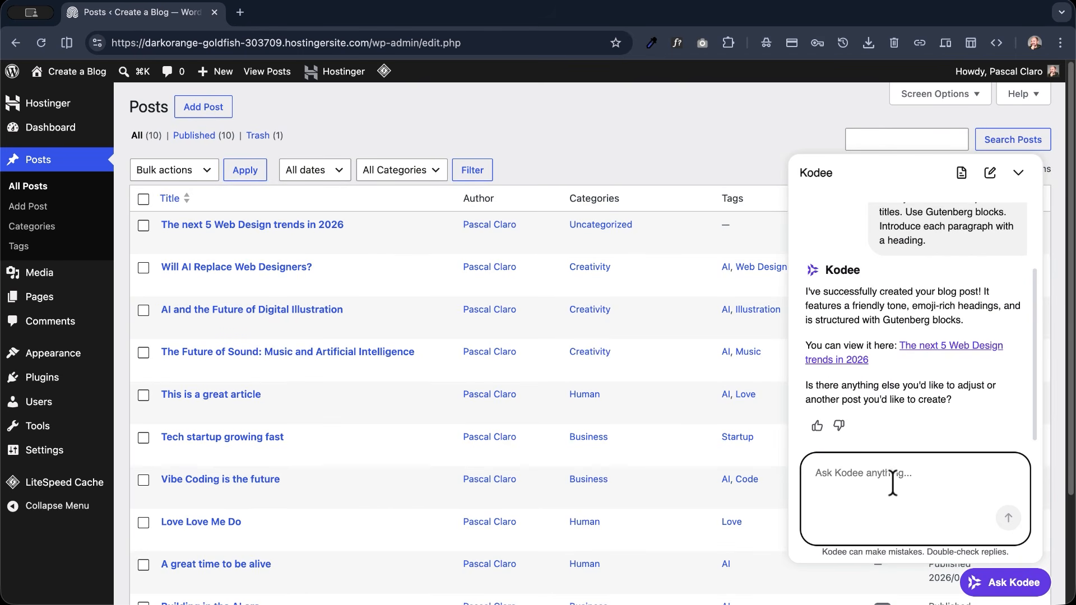
- Have Kodee find a featured image for the new post and assign the creativity category, and reload the live post
{"action": "type", "text": "Now find a good featured image for this blog post, assign the creativity category that you find on my blog."}
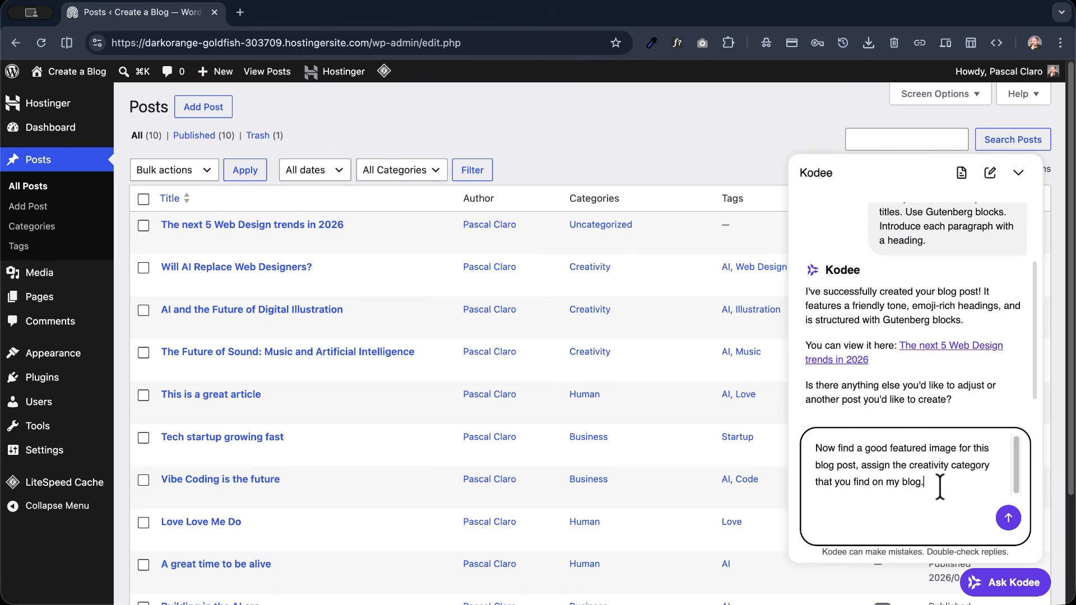
{"action": "left_click", "coordinate": [1001, 514]}
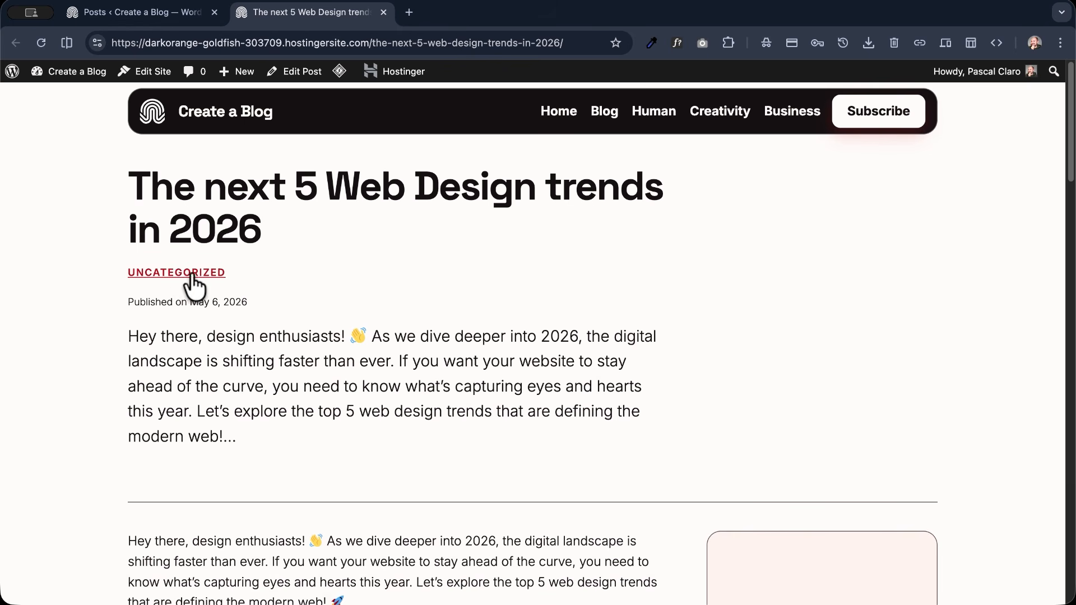
{"action": "key", "text": "super+r"}
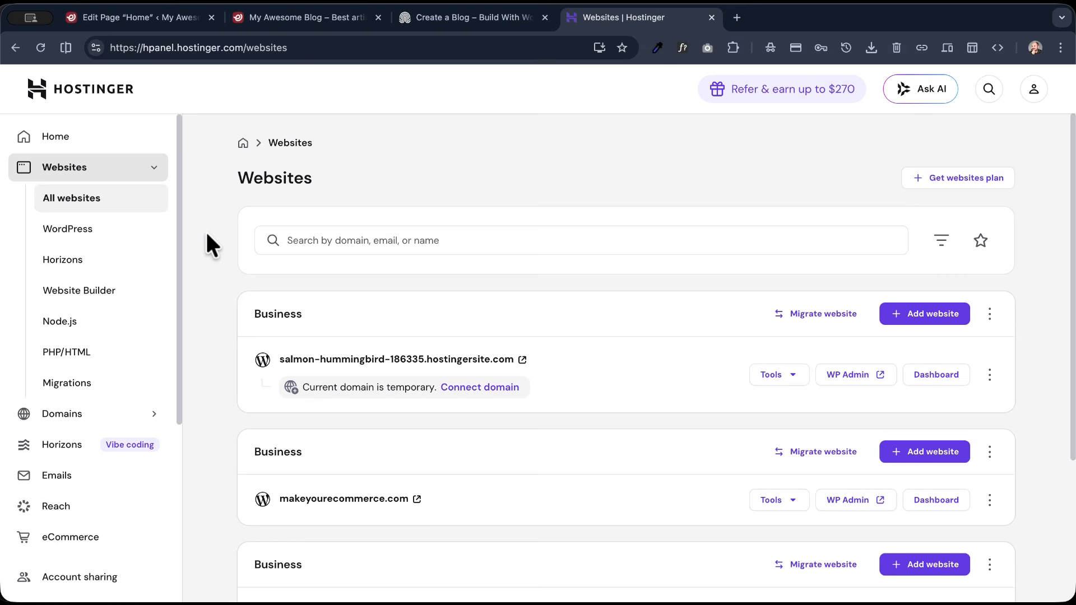
- View the "Create a Blog" demo home page, including its hero and latest posts section
{"action": "key", "text": "ctrl+shift+Tab"}
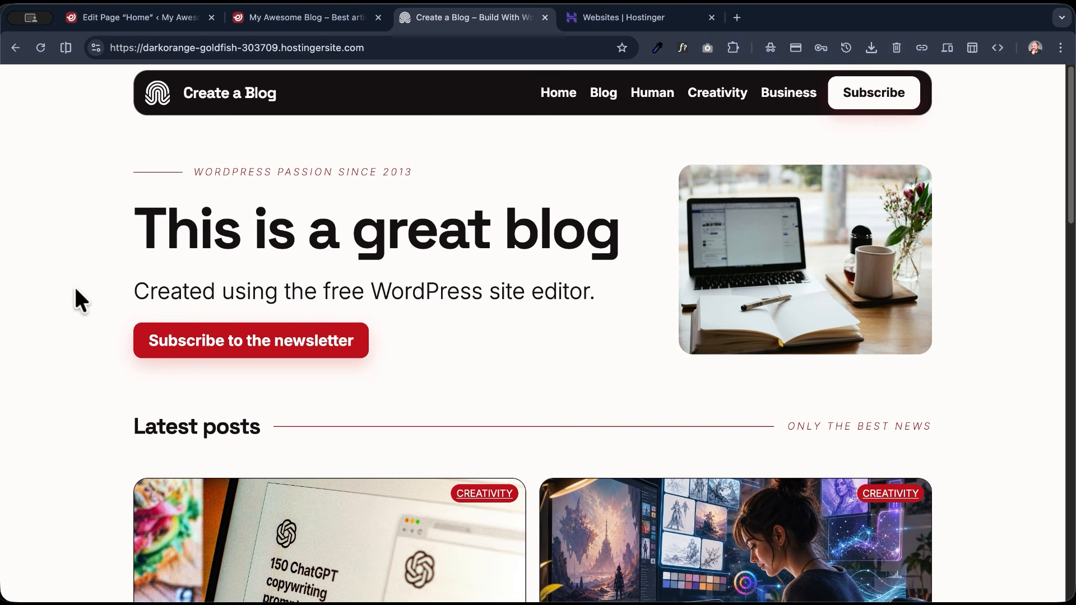
{"action": "scroll", "coordinate": [75, 289], "scroll_direction": "down", "scroll_amount": 10}
{"action": "scroll", "coordinate": [77, 281], "scroll_direction": "up", "scroll_amount": 10}
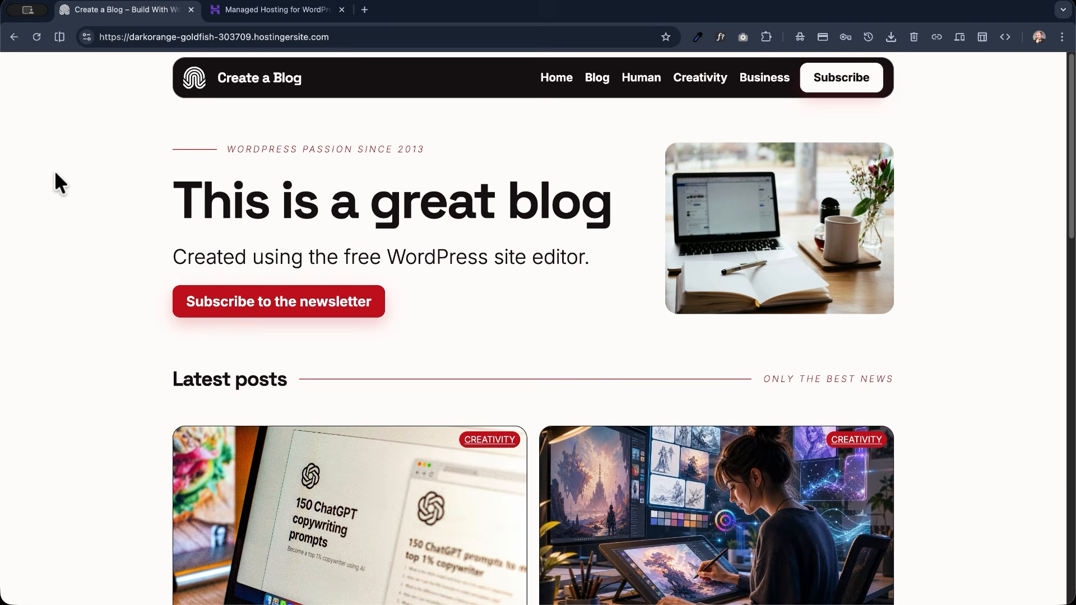
- Highlight the hostinger.com domain in the managed WordPress hosting page's address and open wproads.com in a new tab as another domain example
{"action": "left_click", "coordinate": [247, 12]}
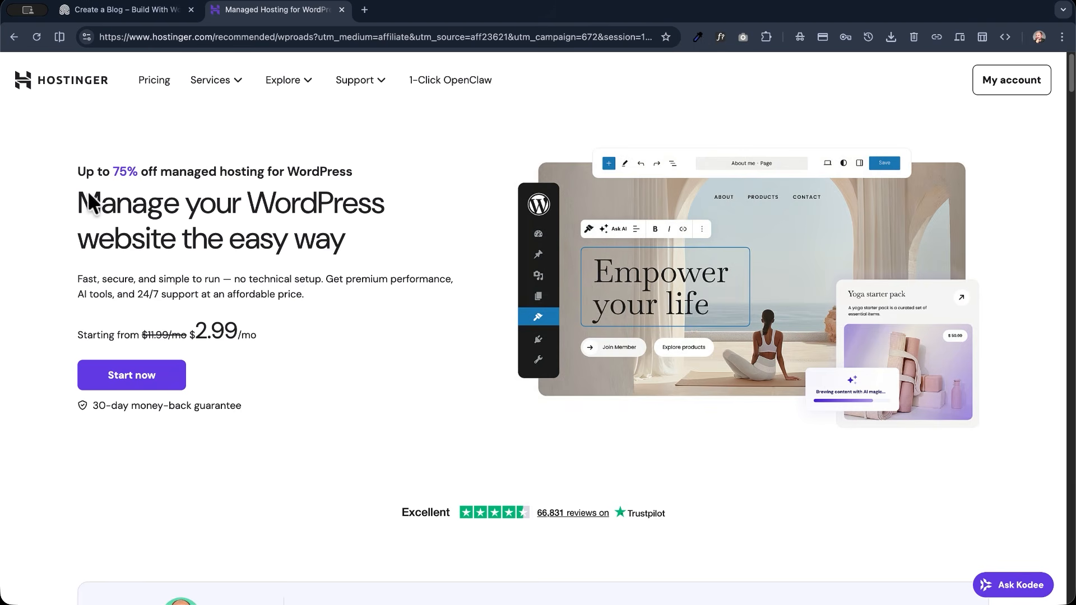
{"action": "left_click", "coordinate": [163, 11]}
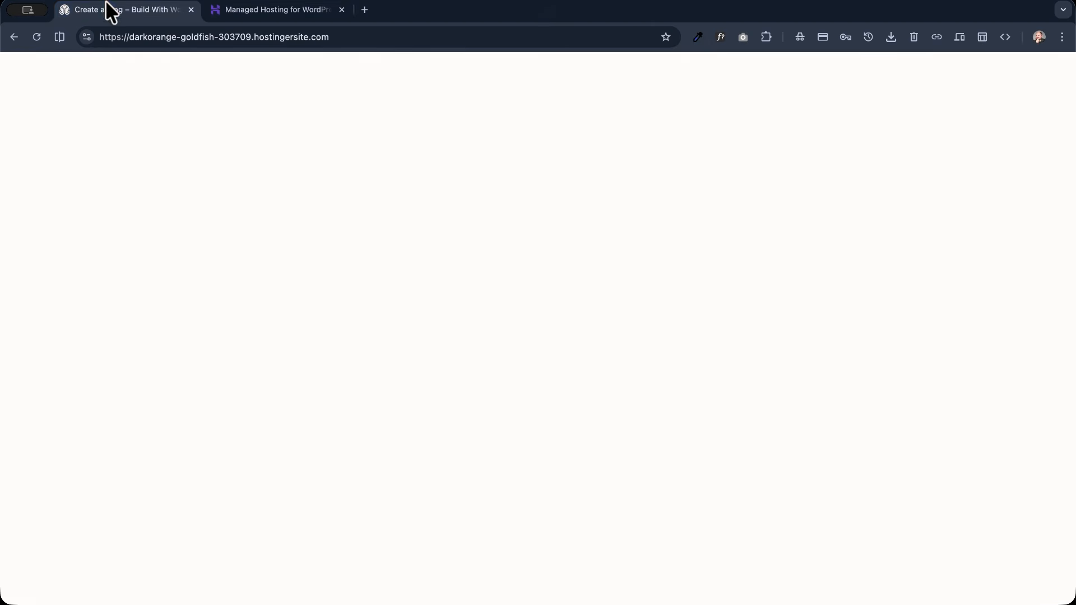
{"action": "left_click", "coordinate": [264, 11]}
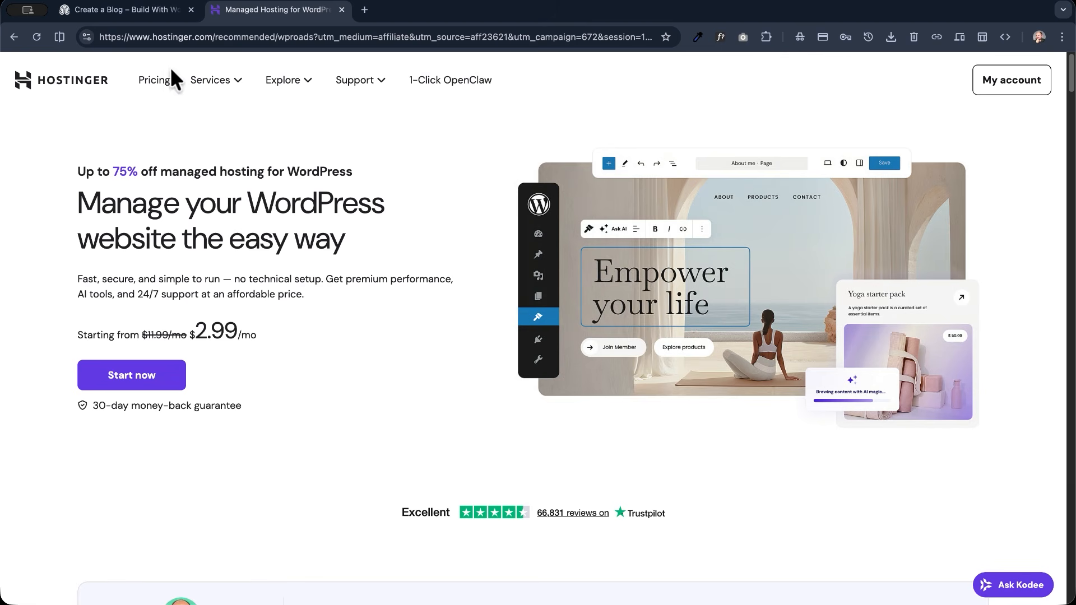
{"action": "left_click_drag", "start_coordinate": [153, 37], "coordinate": [212, 36]}
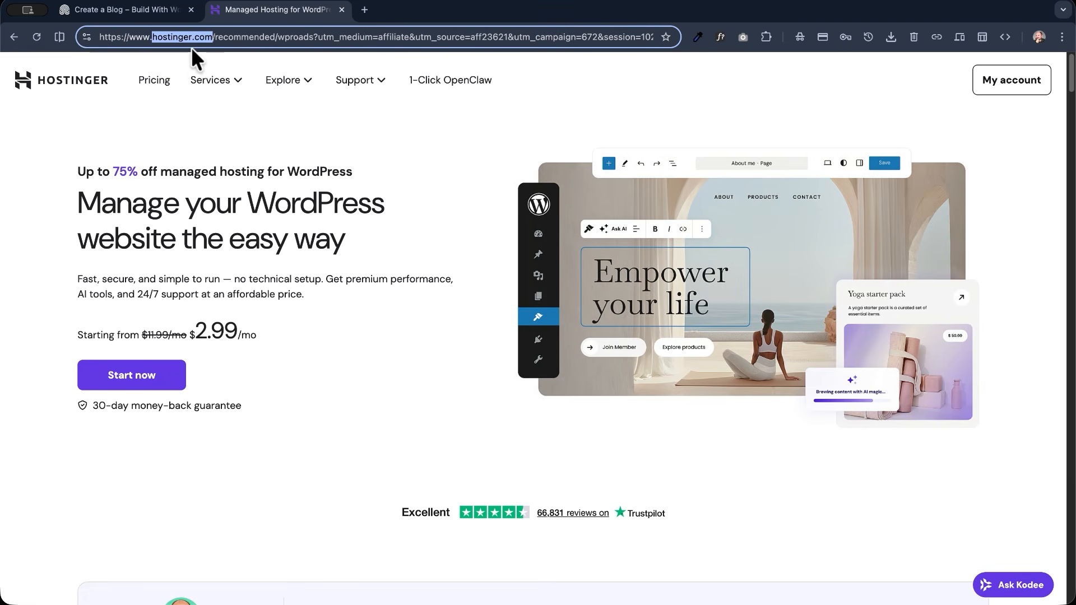
{"action": "left_click", "coordinate": [364, 9]}
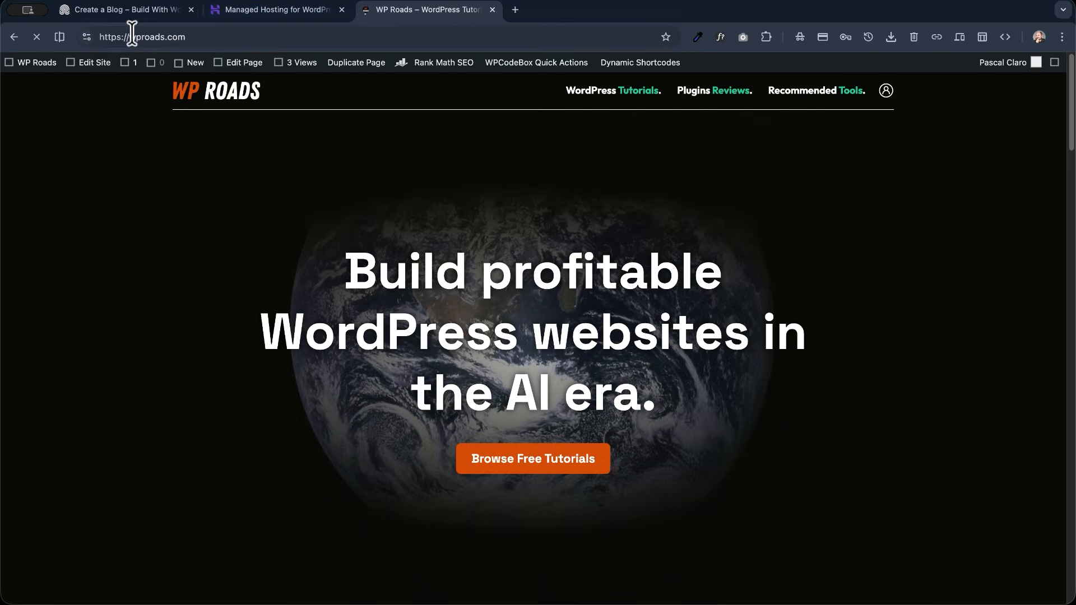
{"action": "left_click", "coordinate": [129, 37]}
- Return to the Hostinger hosting page, look over the WordPress plans and highlight the Business plan's name
{"action": "left_click", "coordinate": [298, 8]}
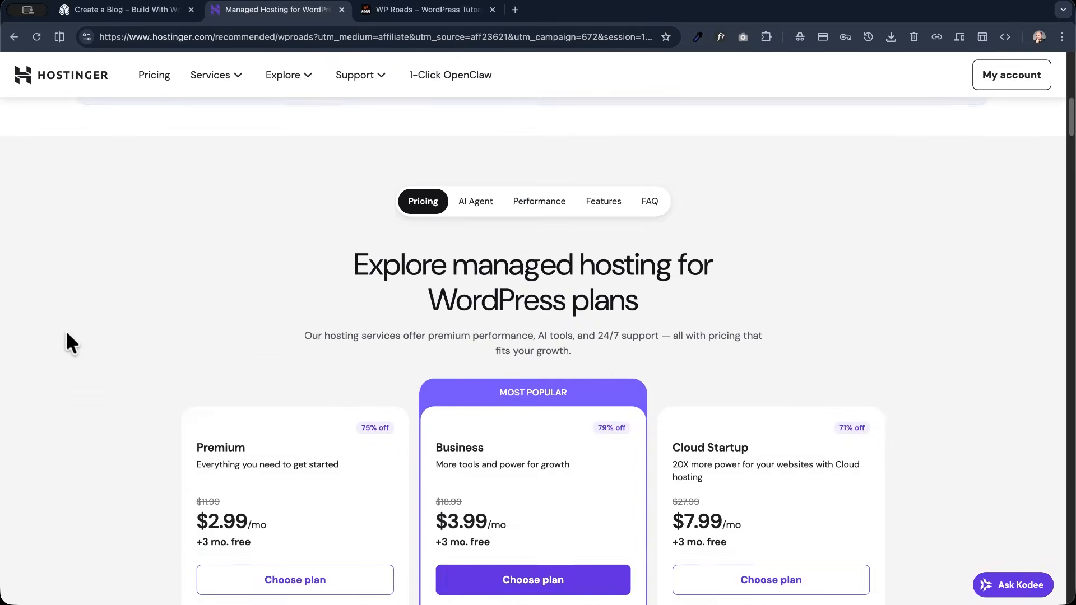
{"action": "scroll", "coordinate": [66, 330], "scroll_direction": "down", "scroll_amount": 2}
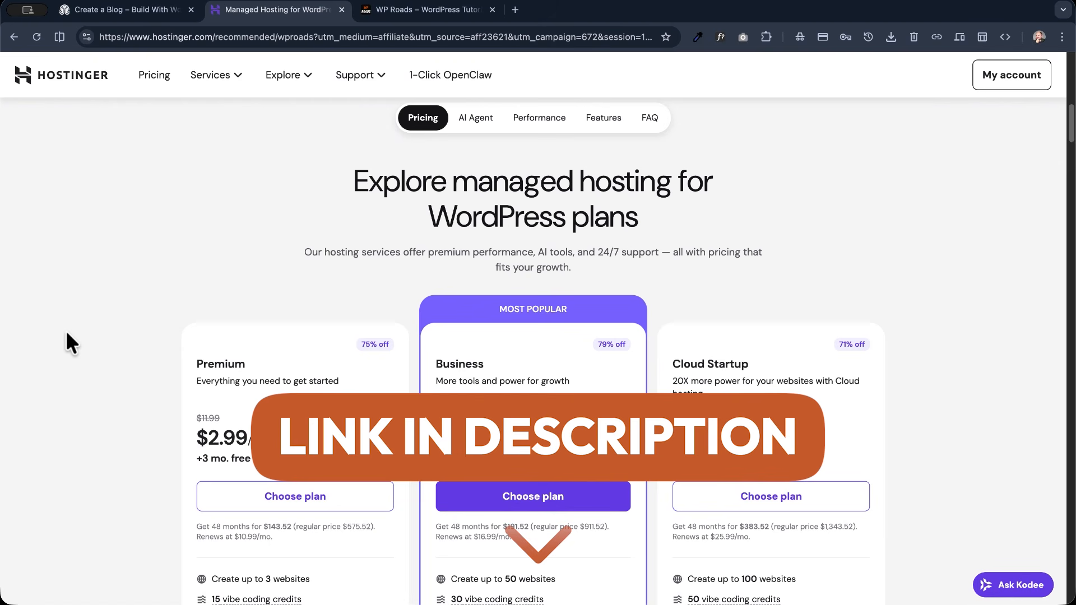
{"action": "scroll", "coordinate": [65, 330], "scroll_direction": "down", "scroll_amount": 3}
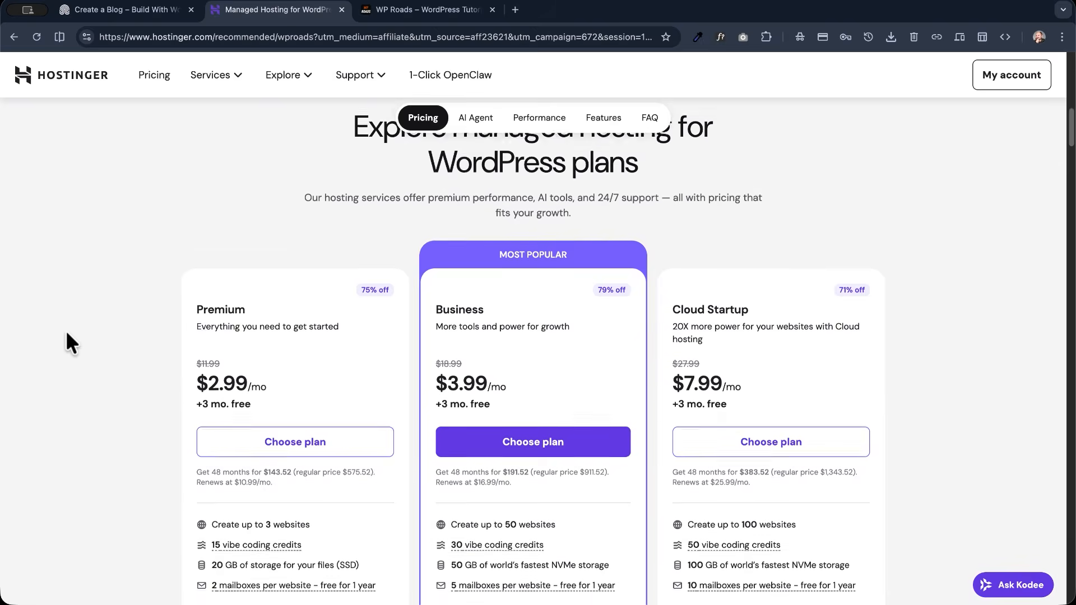
{"action": "scroll", "coordinate": [67, 335], "scroll_direction": "up", "scroll_amount": 1}
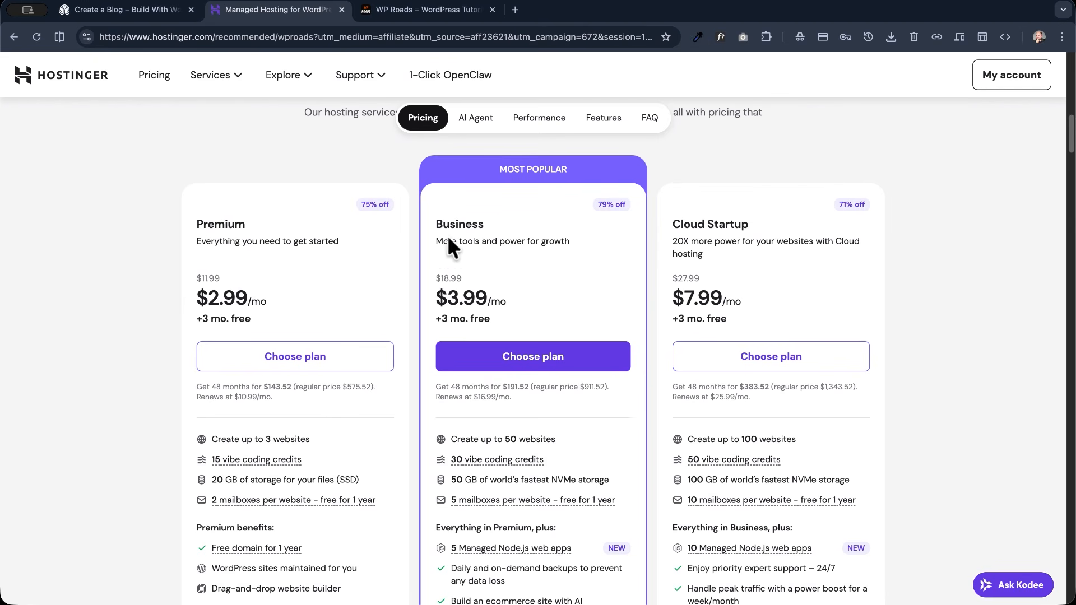
{"action": "left_click_drag", "start_coordinate": [436, 220], "coordinate": [522, 219]}
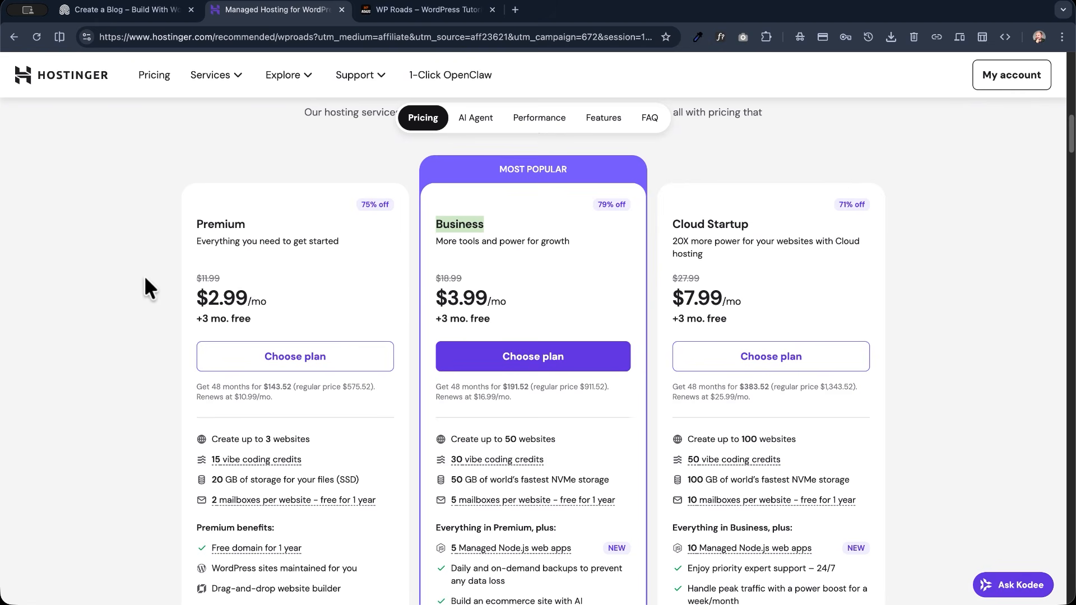
- Compare the website, storage and mailbox allowances of the Premium and Business plans, highlighting NVMe storage against SSD
{"action": "scroll", "coordinate": [143, 276], "scroll_direction": "down", "scroll_amount": 3}
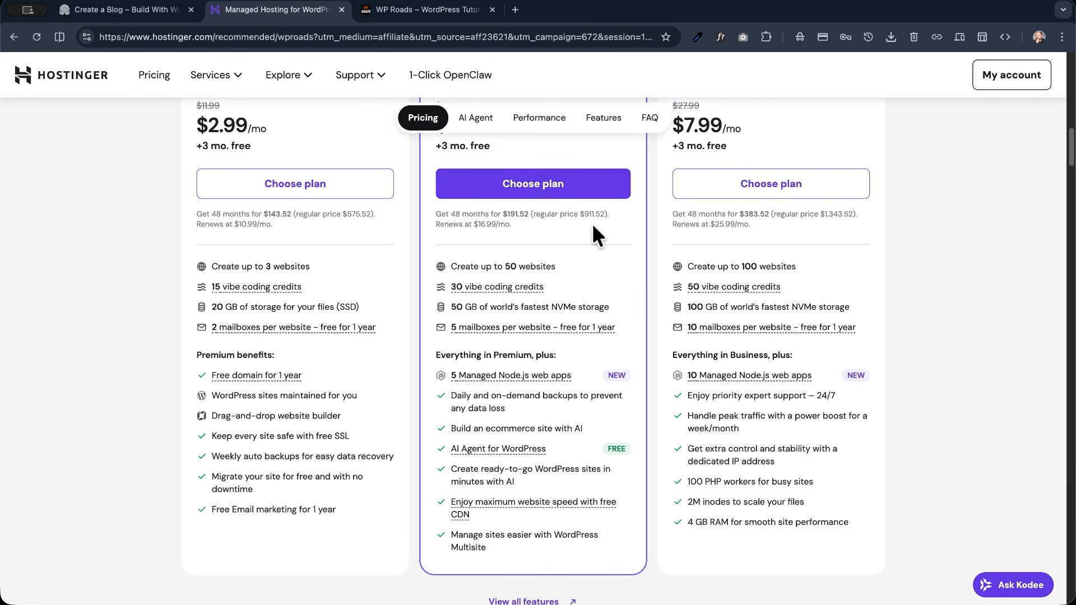
{"action": "left_click_drag", "start_coordinate": [504, 266], "coordinate": [556, 267]}
{"action": "mouse_move", "coordinate": [451, 286]}
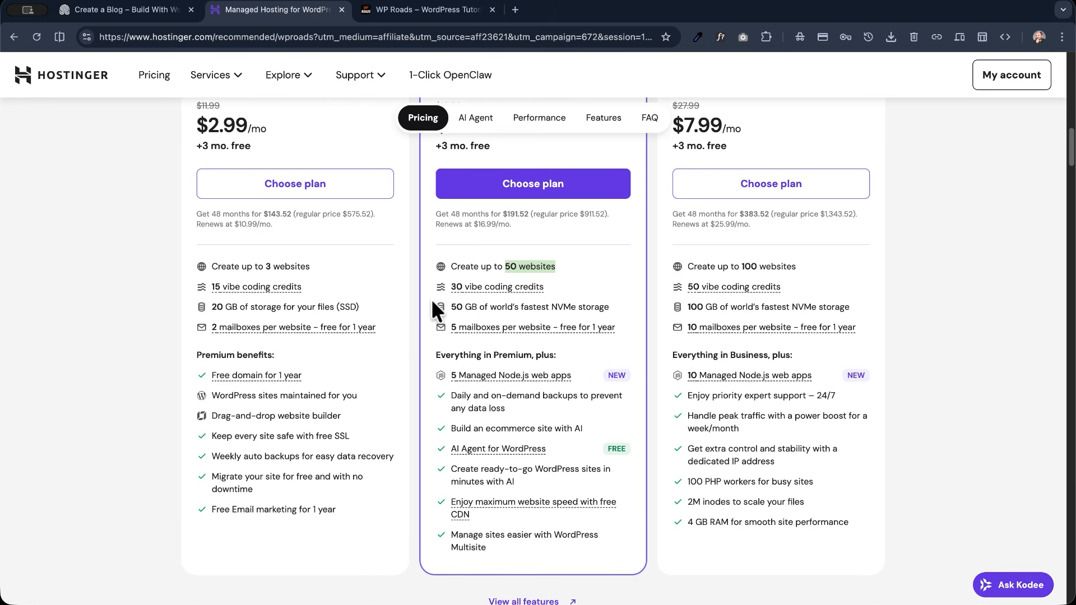
{"action": "left_click_drag", "start_coordinate": [451, 307], "coordinate": [477, 306]}
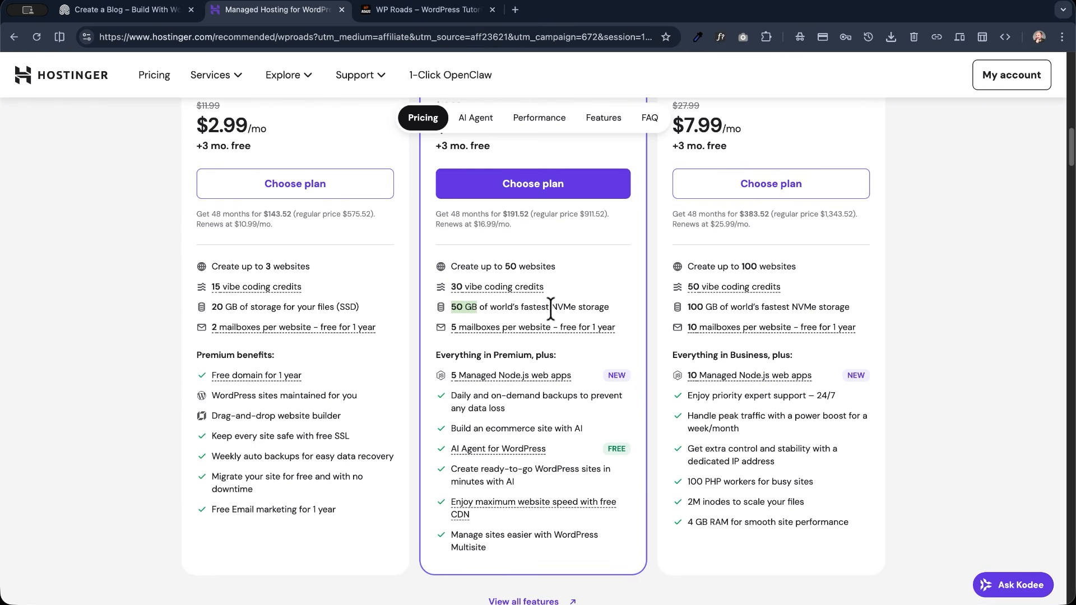
{"action": "left_click_drag", "start_coordinate": [551, 306], "coordinate": [613, 307]}
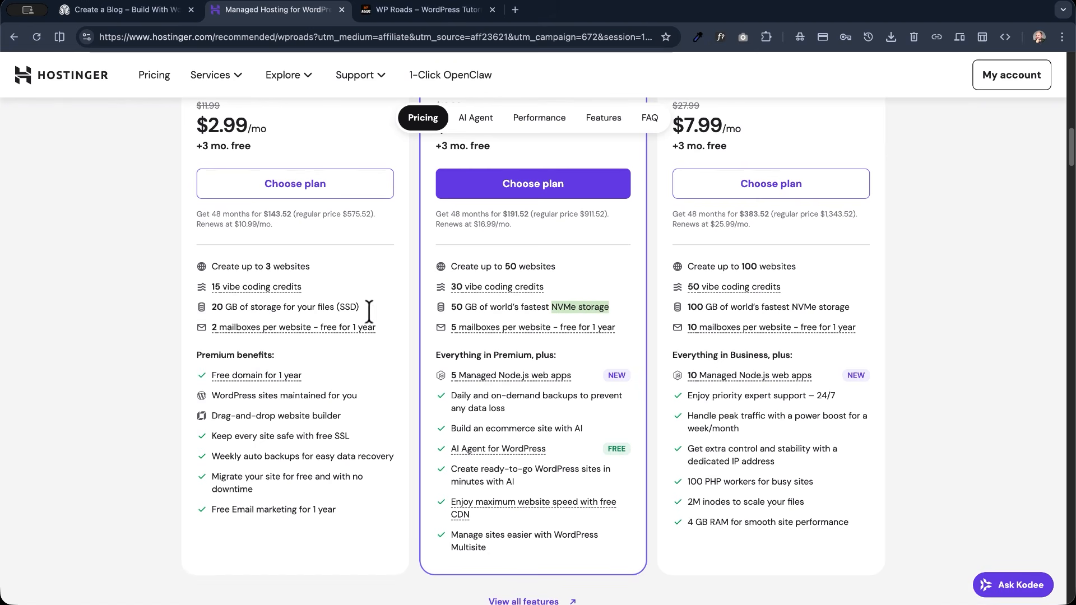
{"action": "double_click", "coordinate": [348, 307]}
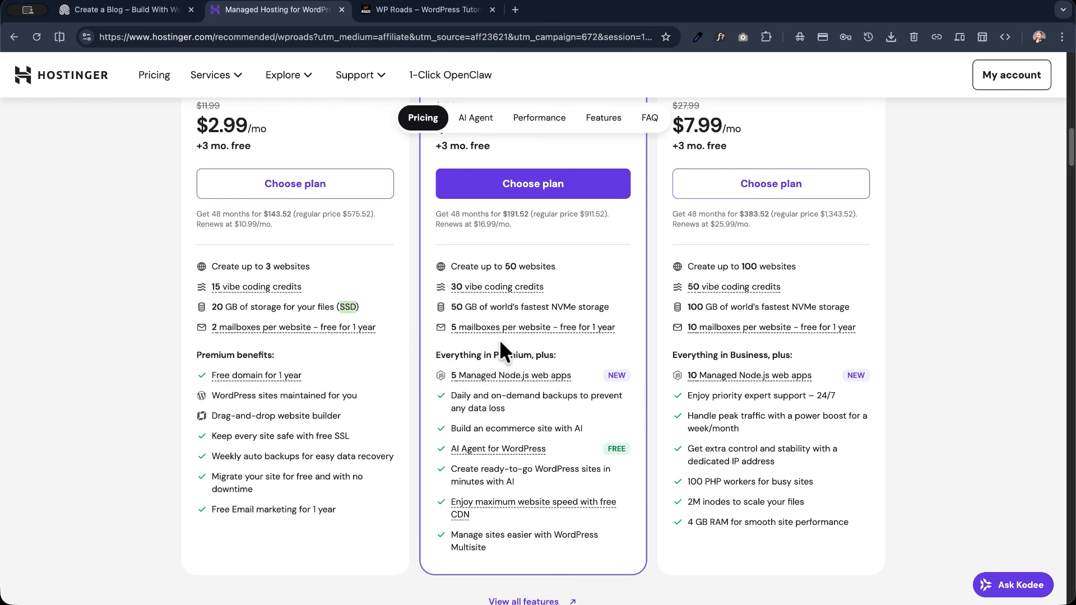
{"action": "mouse_move", "coordinate": [521, 331]}
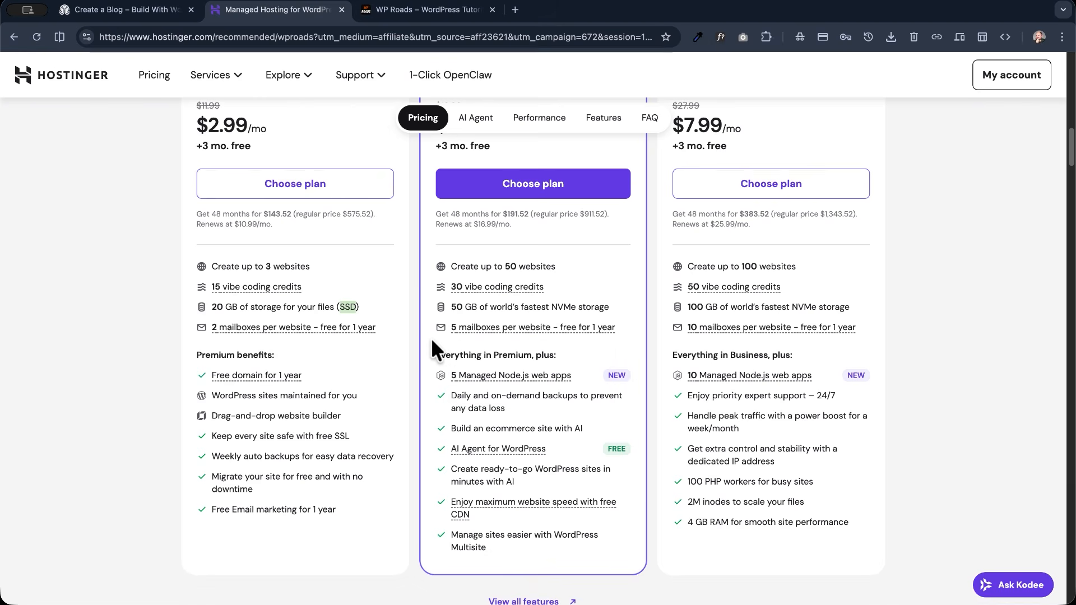
- Examine the plan benefits: free domain, maintained WordPress sites, daily and on-demand backups, and the AI Agent for WordPress
{"action": "scroll", "coordinate": [432, 339], "scroll_direction": "down", "scroll_amount": 2}
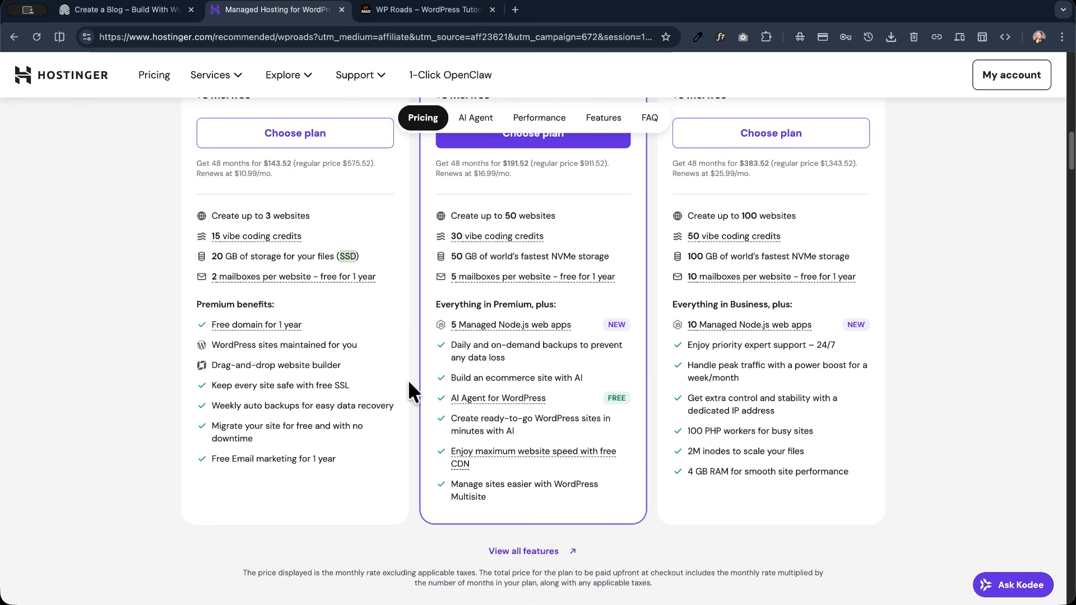
{"action": "mouse_move", "coordinate": [261, 325]}
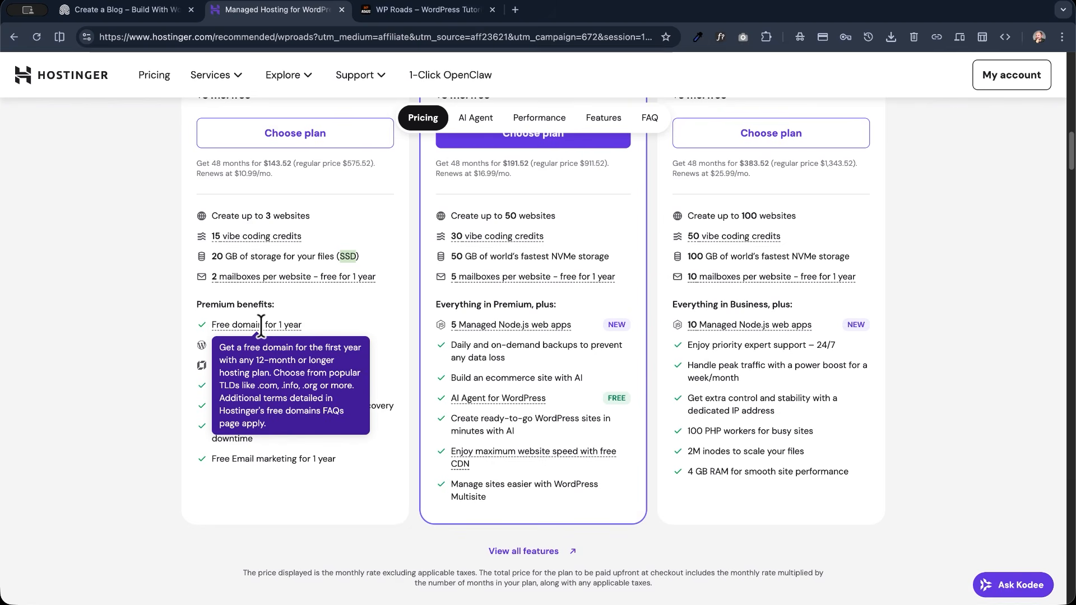
{"action": "left_click_drag", "start_coordinate": [367, 342], "coordinate": [205, 346]}
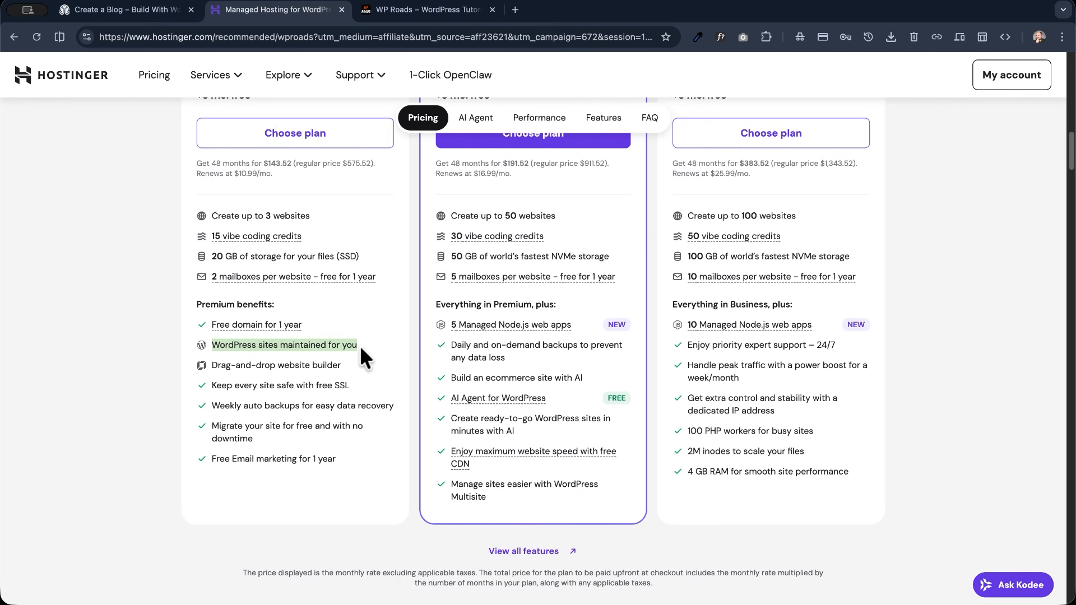
{"action": "left_click_drag", "start_coordinate": [451, 344], "coordinate": [529, 361]}
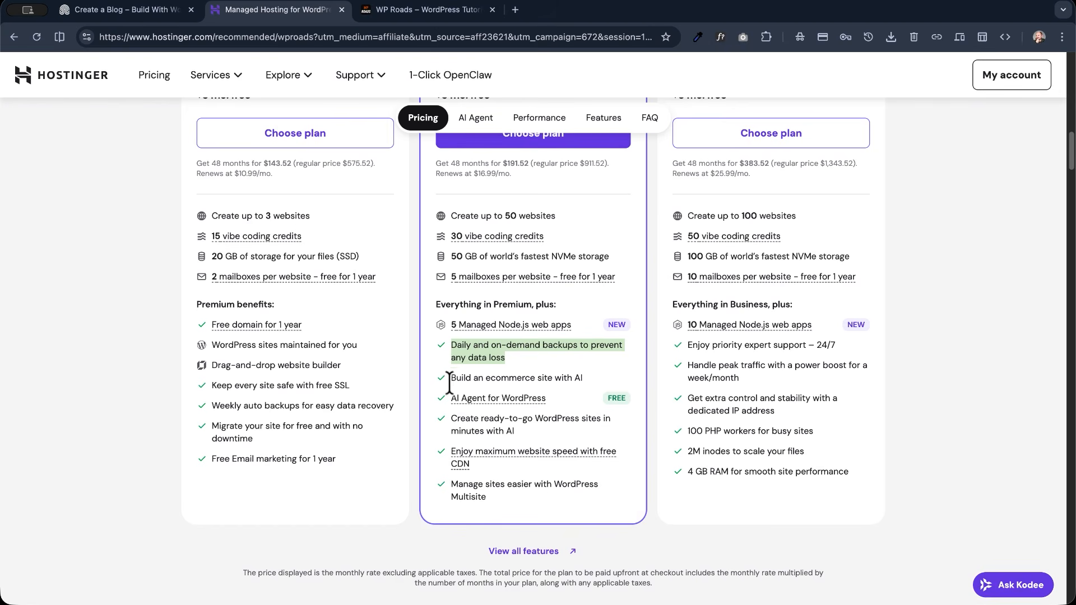
{"action": "left_click_drag", "start_coordinate": [449, 399], "coordinate": [546, 400]}
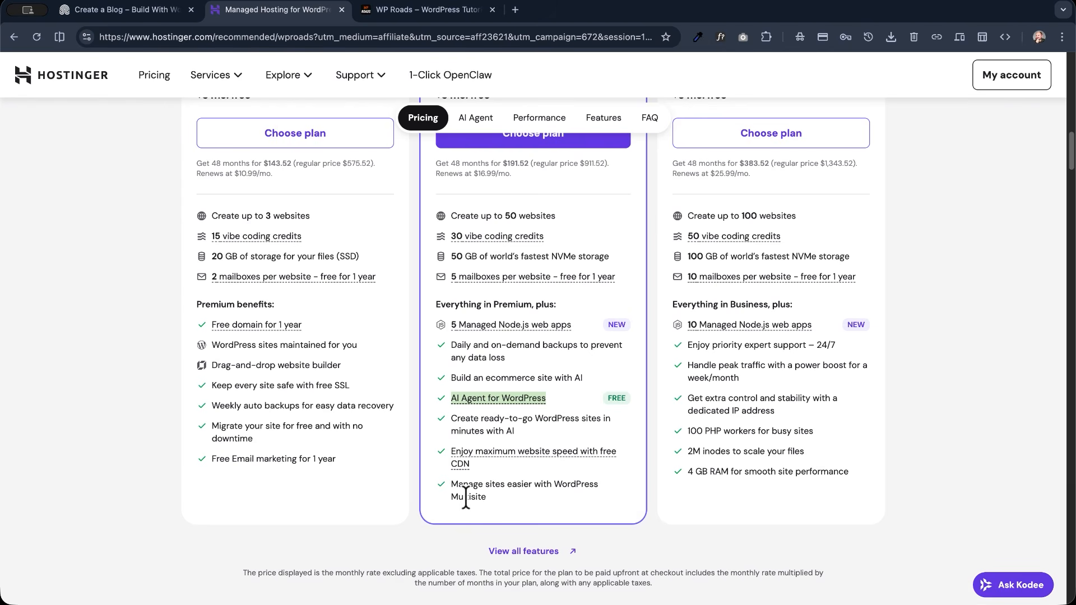
- Highlight the Business and Premium plan names in comparison and choose the Business plan
{"action": "scroll", "coordinate": [438, 481], "scroll_direction": "up", "scroll_amount": 4}
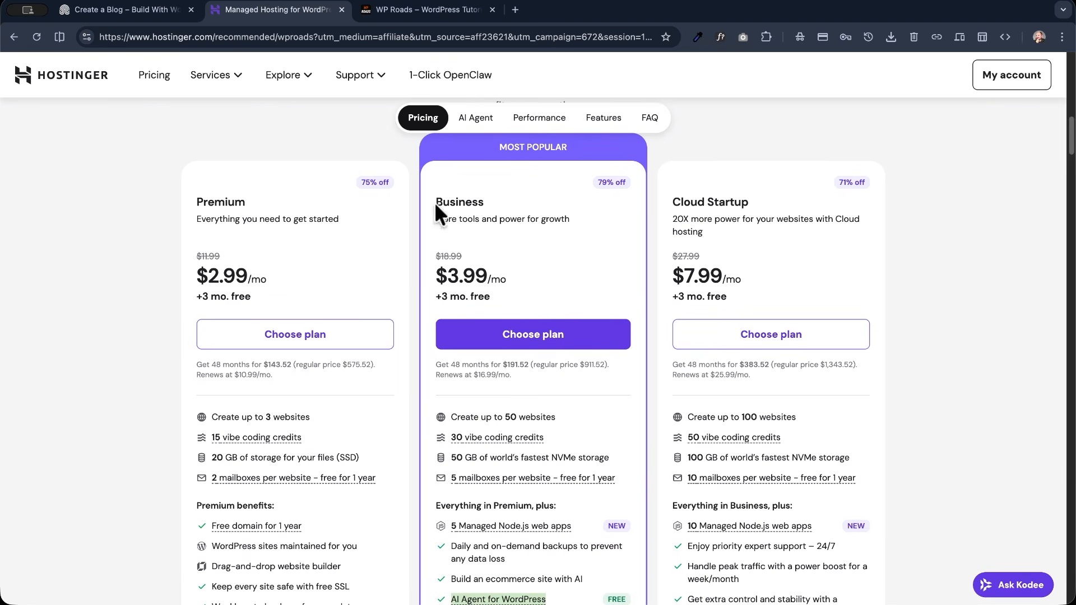
{"action": "left_click_drag", "start_coordinate": [436, 198], "coordinate": [522, 200]}
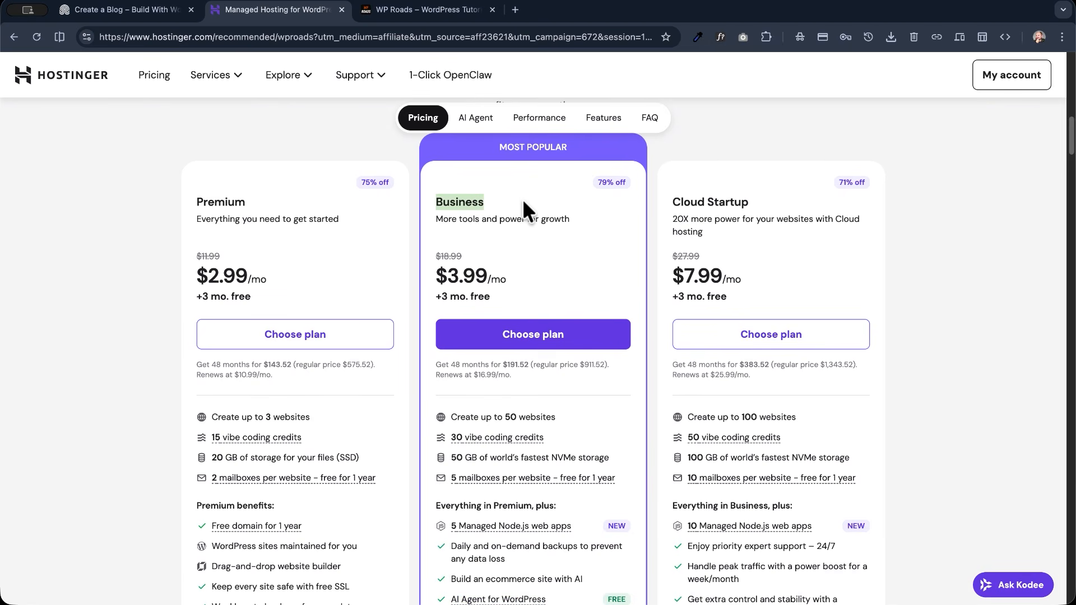
{"action": "left_click_drag", "start_coordinate": [197, 201], "coordinate": [316, 203]}
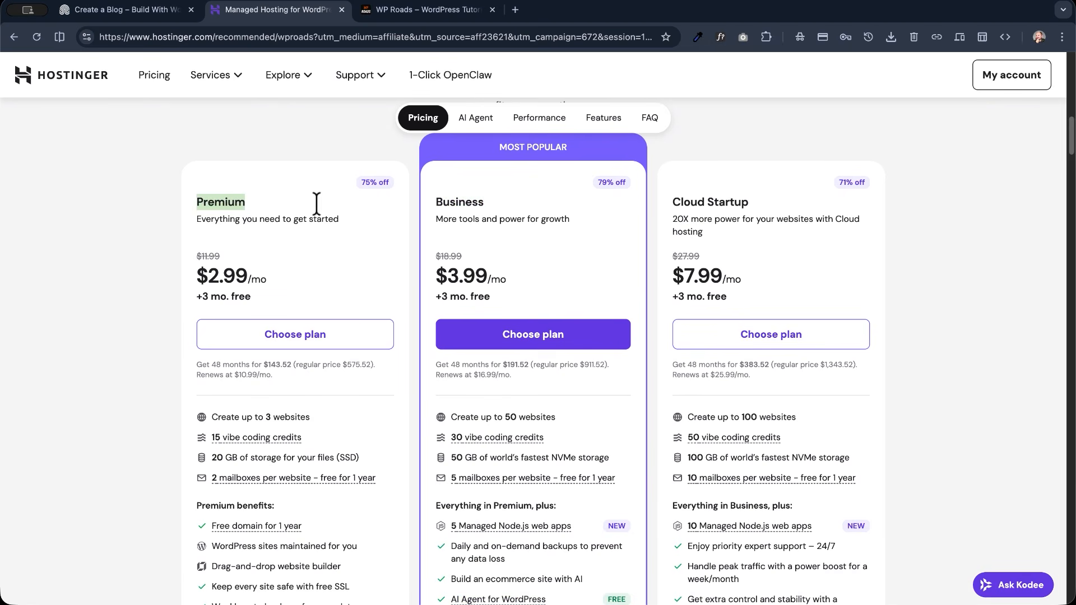
{"action": "double_click", "coordinate": [449, 201]}
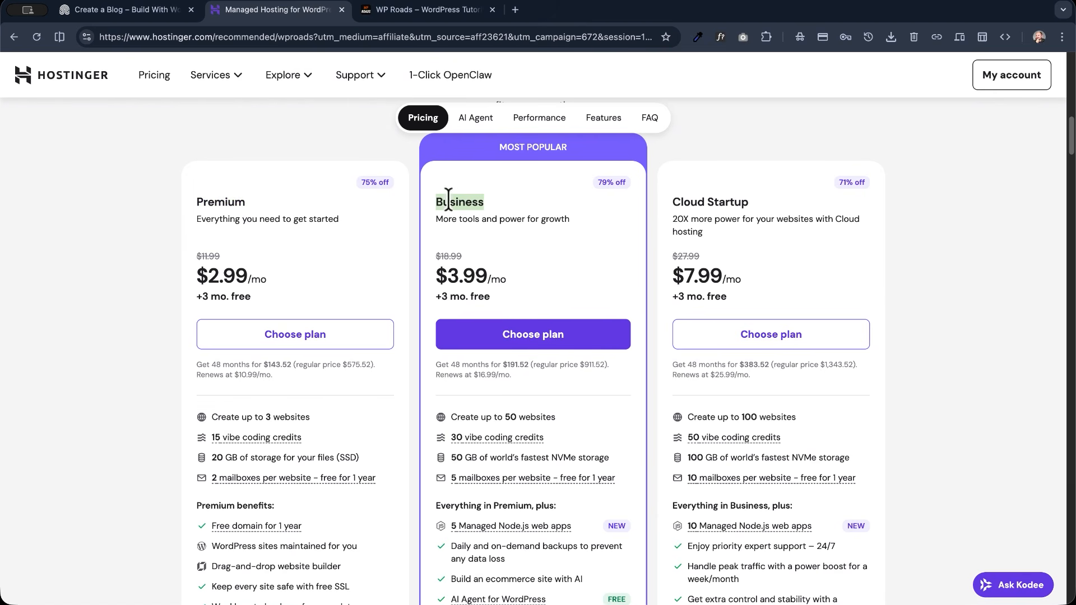
{"action": "left_click", "coordinate": [513, 344]}
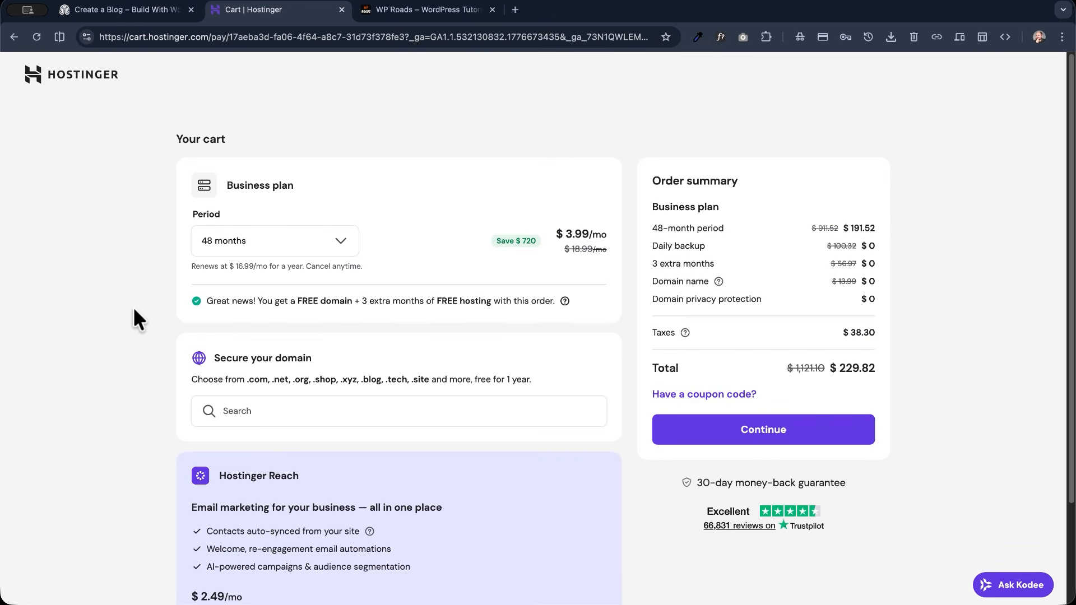
- Examine the cart's billing period options, the 30-day money-back guarantee and the domain search section, keeping the 48-month period
{"action": "left_click", "coordinate": [299, 247]}
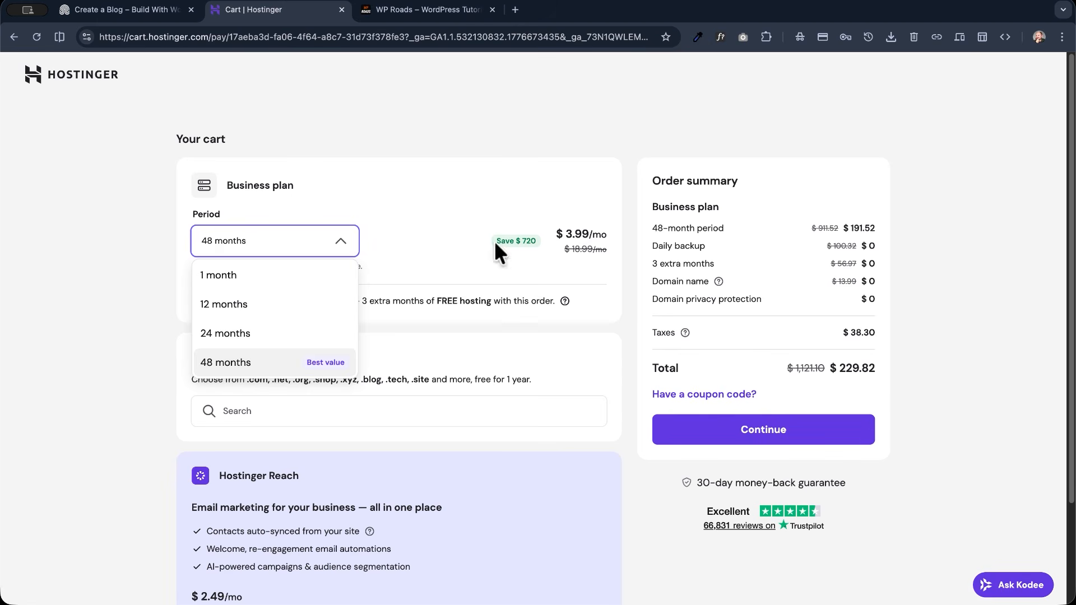
{"action": "left_click", "coordinate": [538, 251]}
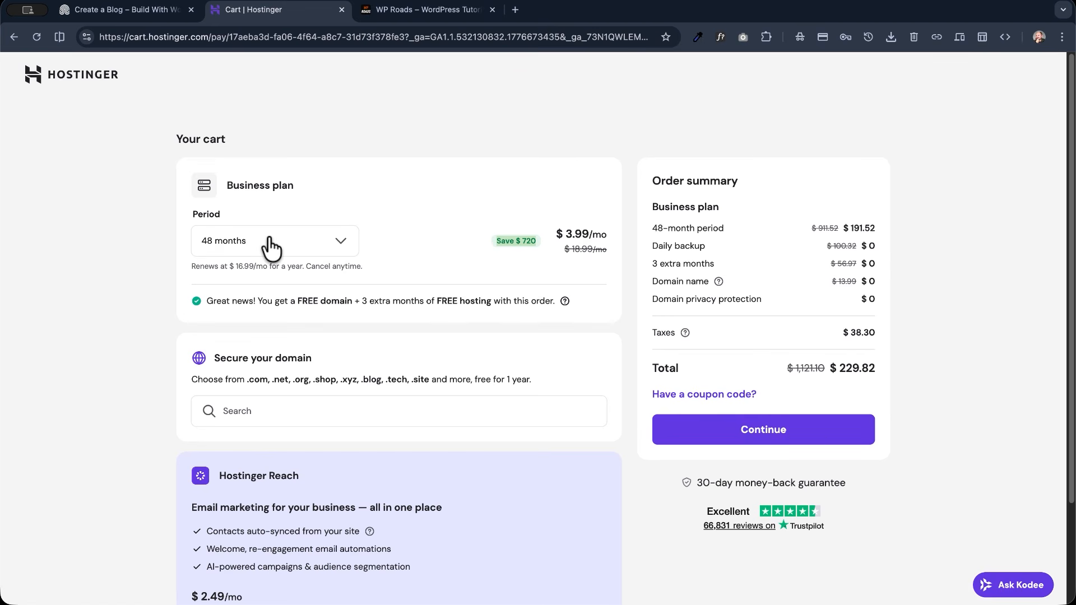
{"action": "left_click_drag", "start_coordinate": [699, 482], "coordinate": [863, 493]}
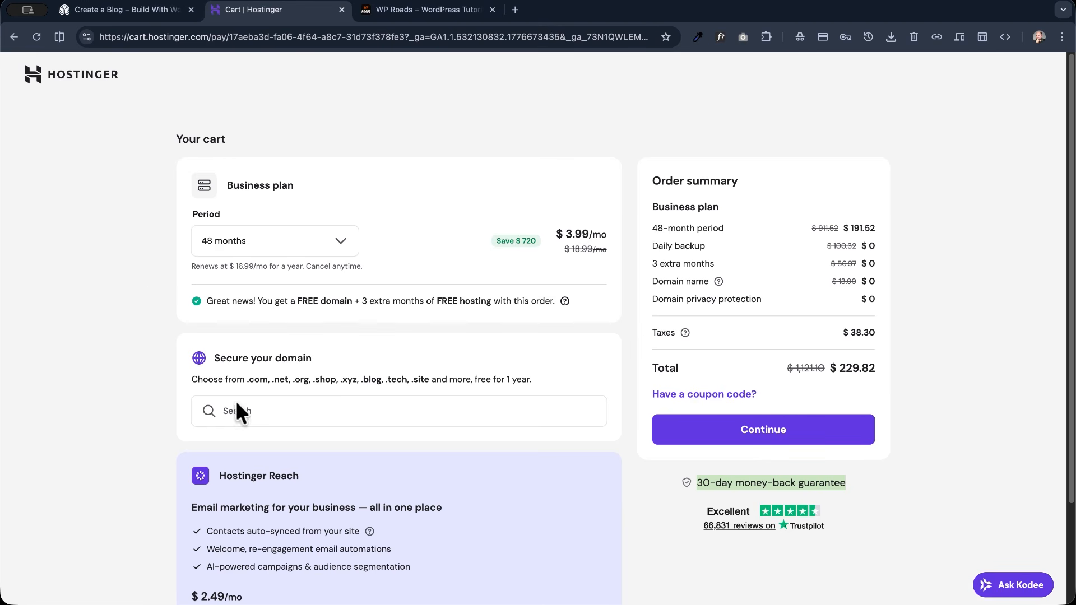
{"action": "left_click_drag", "start_coordinate": [213, 358], "coordinate": [331, 368]}
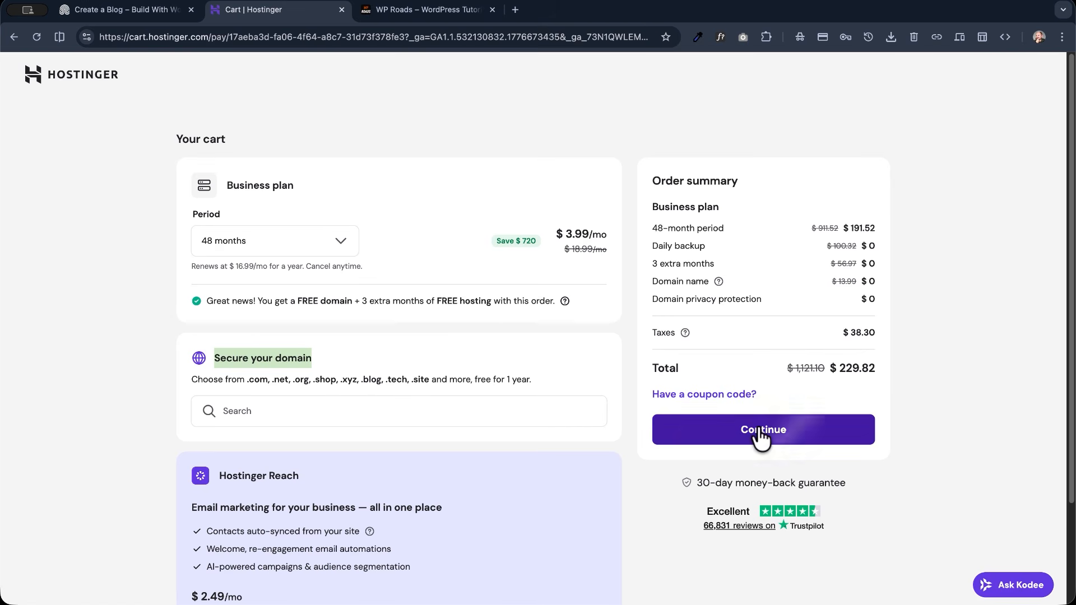
{"action": "left_click", "coordinate": [253, 411]}
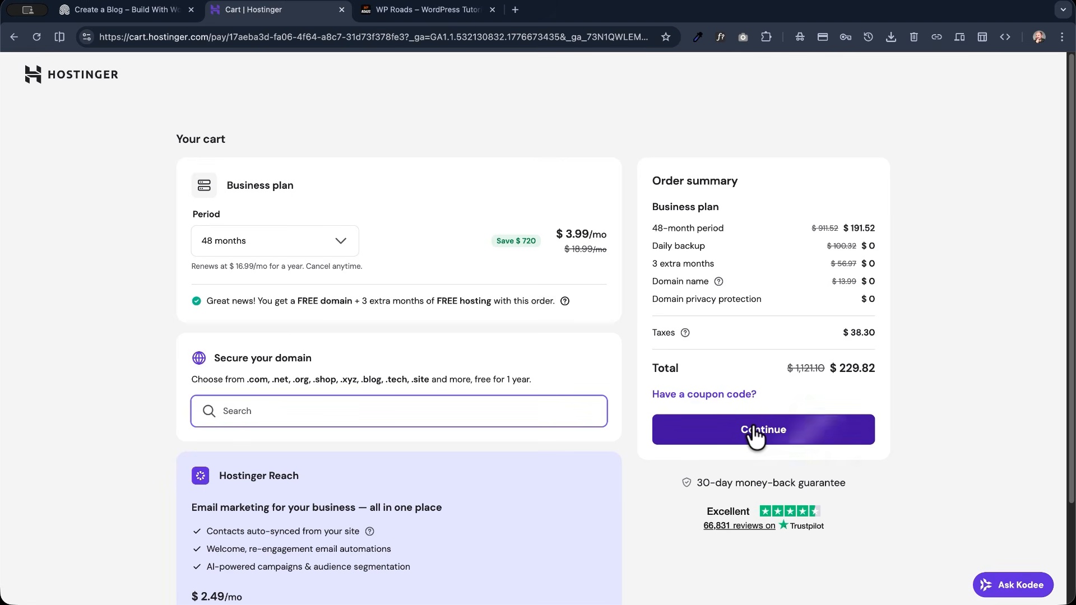
- Apply the coupon code WPROADS to the Business plan order and look over the order summary
{"action": "left_click", "coordinate": [686, 395]}
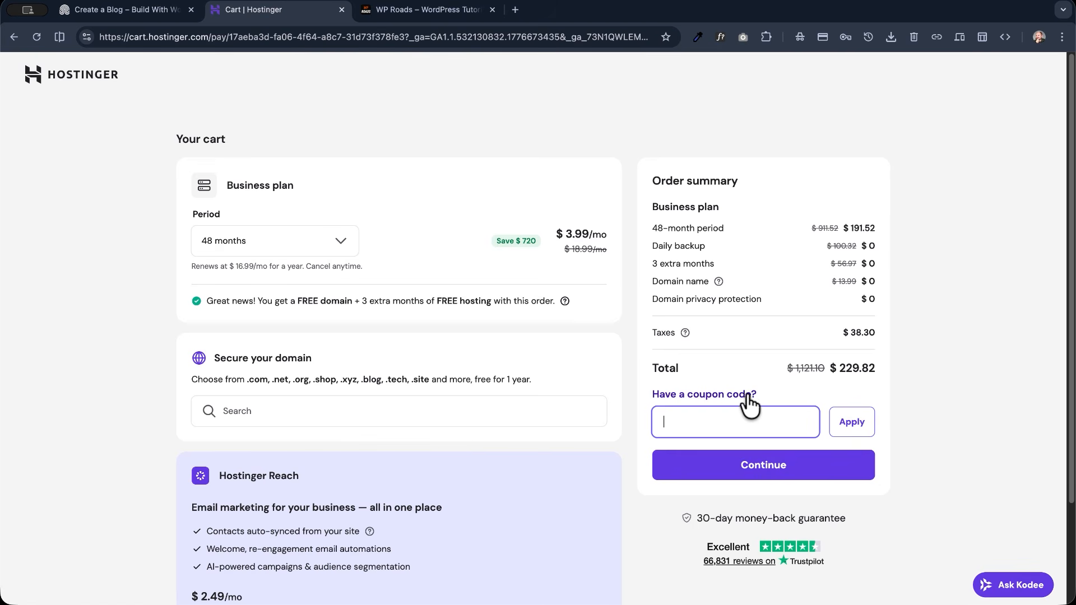
{"action": "scroll", "coordinate": [748, 395], "scroll_direction": "up", "scroll_amount": 1}
{"action": "scroll", "coordinate": [748, 394], "scroll_direction": "up", "scroll_amount": 5}
{"action": "type", "text": "WPROADS"}
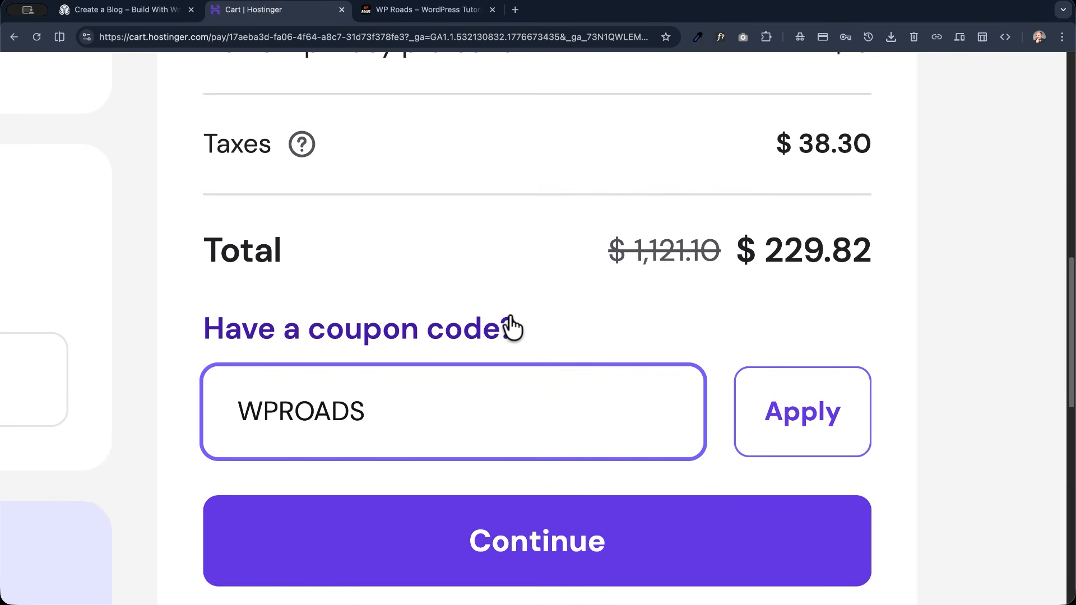
{"action": "left_click_drag", "start_coordinate": [240, 411], "coordinate": [374, 412]}
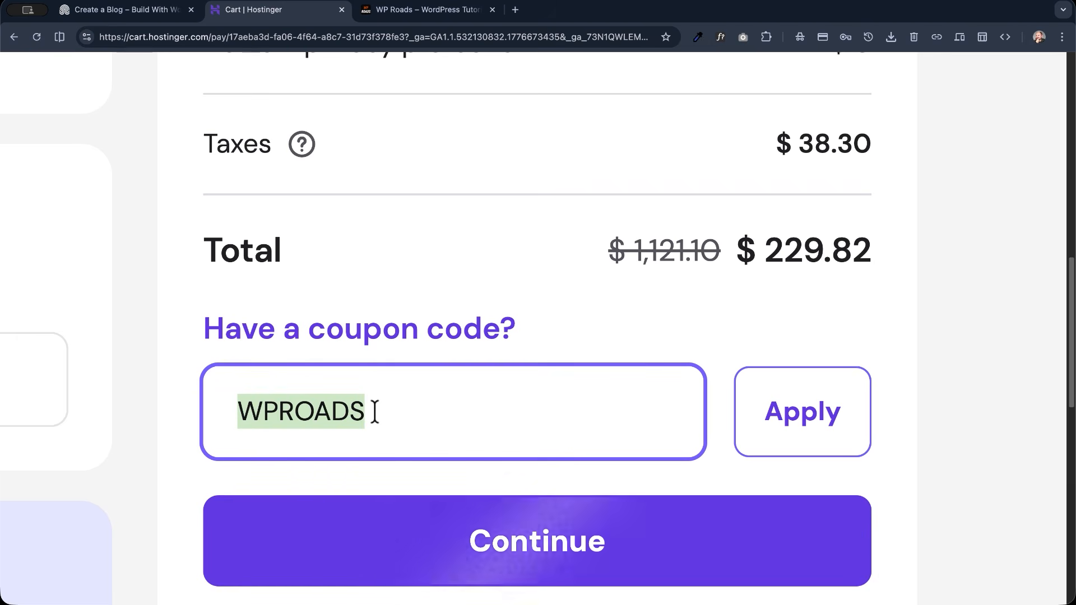
{"action": "left_click", "coordinate": [838, 429]}
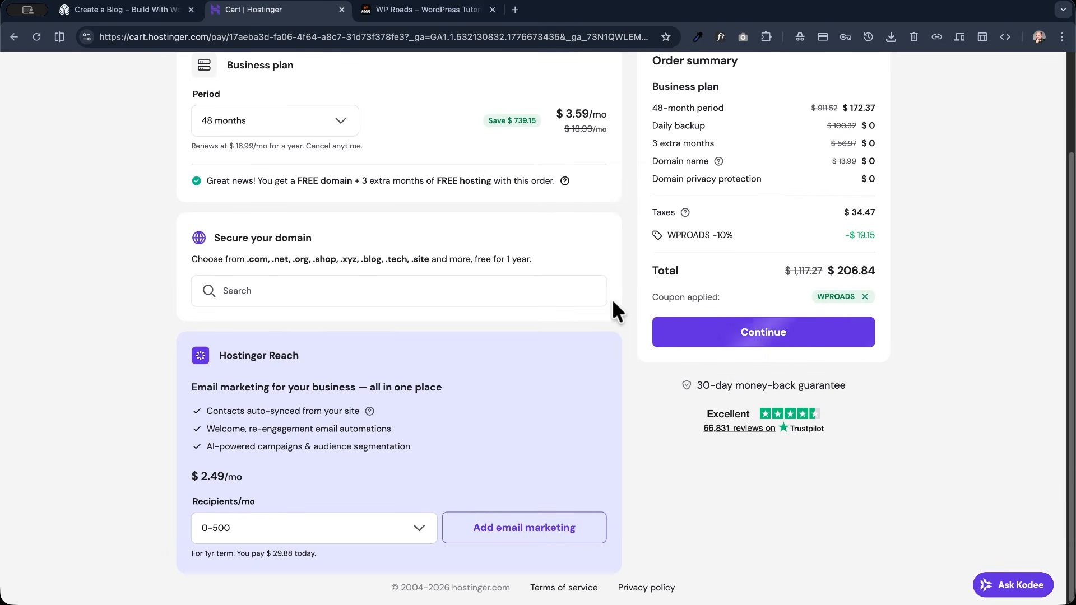
{"action": "scroll", "coordinate": [738, 203], "scroll_direction": "up", "scroll_amount": 1}
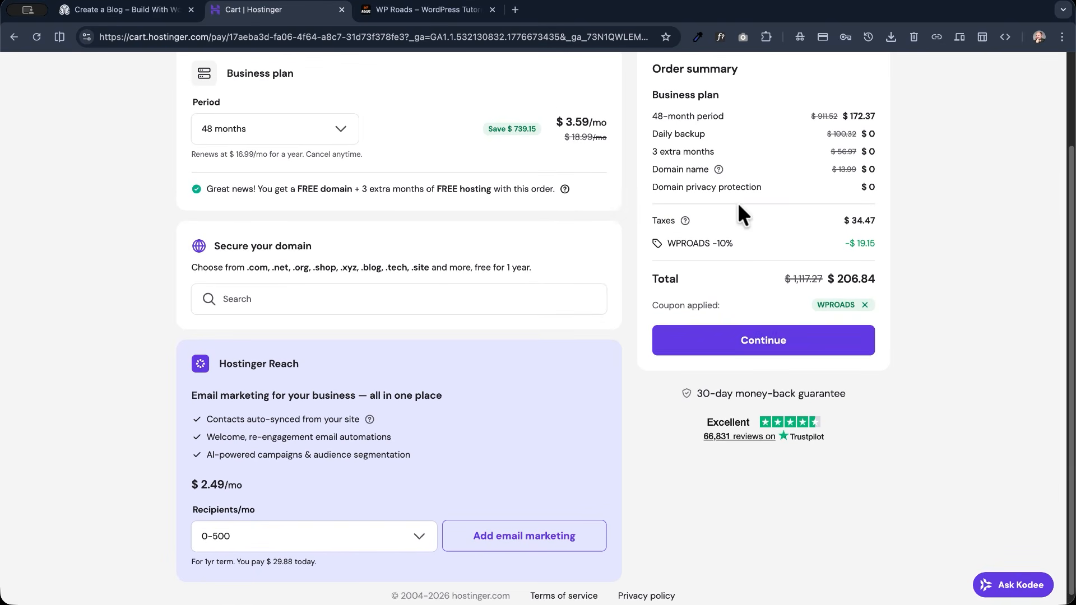
- Proceed to checkout with the existing billing address and look over the available payment methods
{"action": "left_click", "coordinate": [748, 340]}
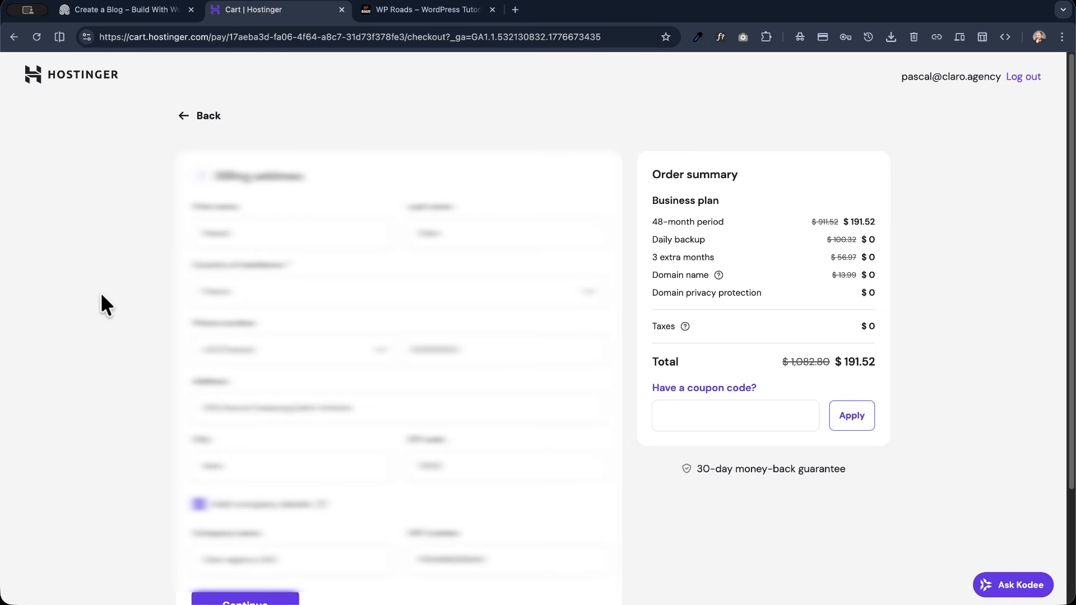
{"action": "scroll", "coordinate": [103, 297], "scroll_direction": "down", "scroll_amount": 5}
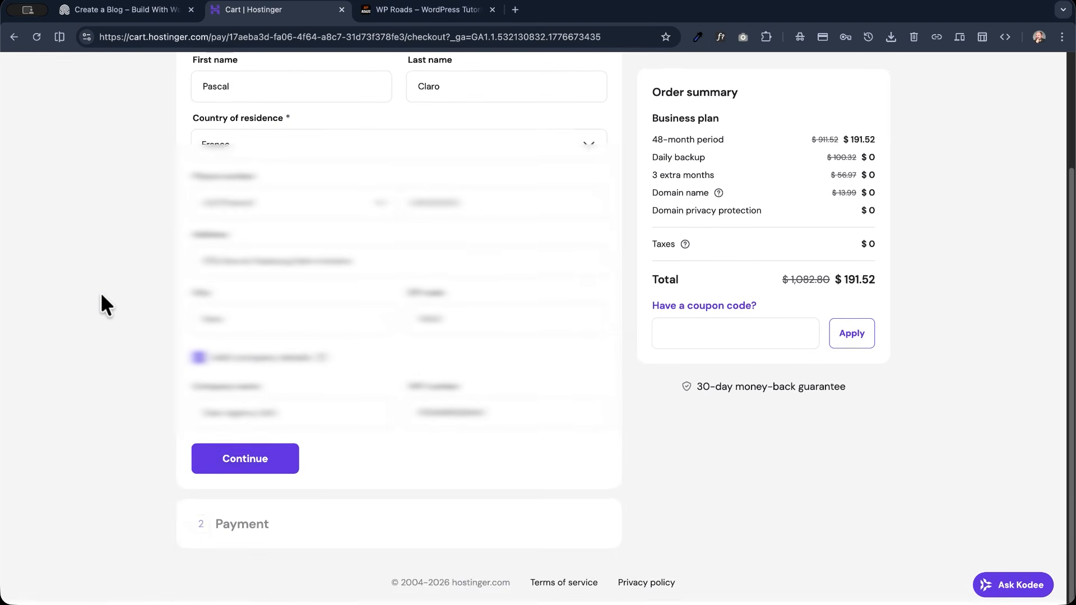
{"action": "left_click", "coordinate": [239, 472]}
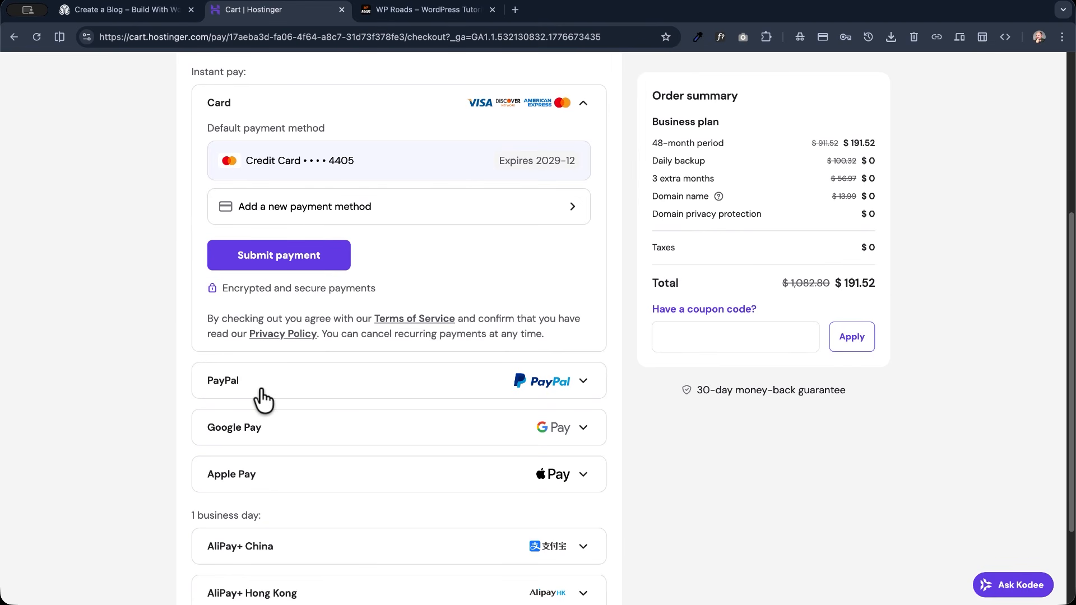
{"action": "scroll", "coordinate": [191, 453], "scroll_direction": "down", "scroll_amount": 4}
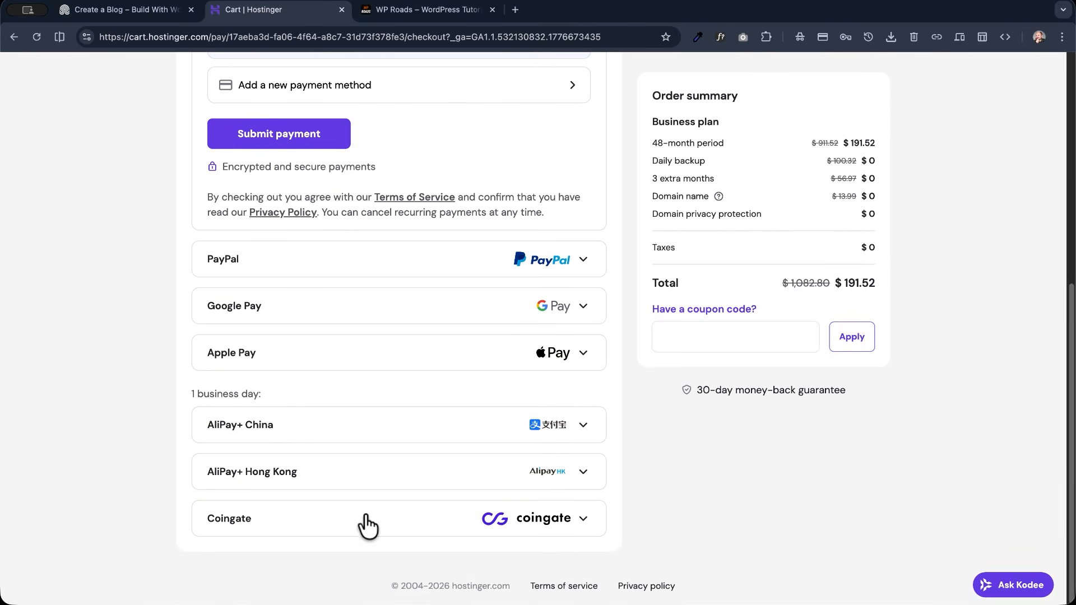
{"action": "scroll", "coordinate": [406, 336], "scroll_direction": "up", "scroll_amount": 4}
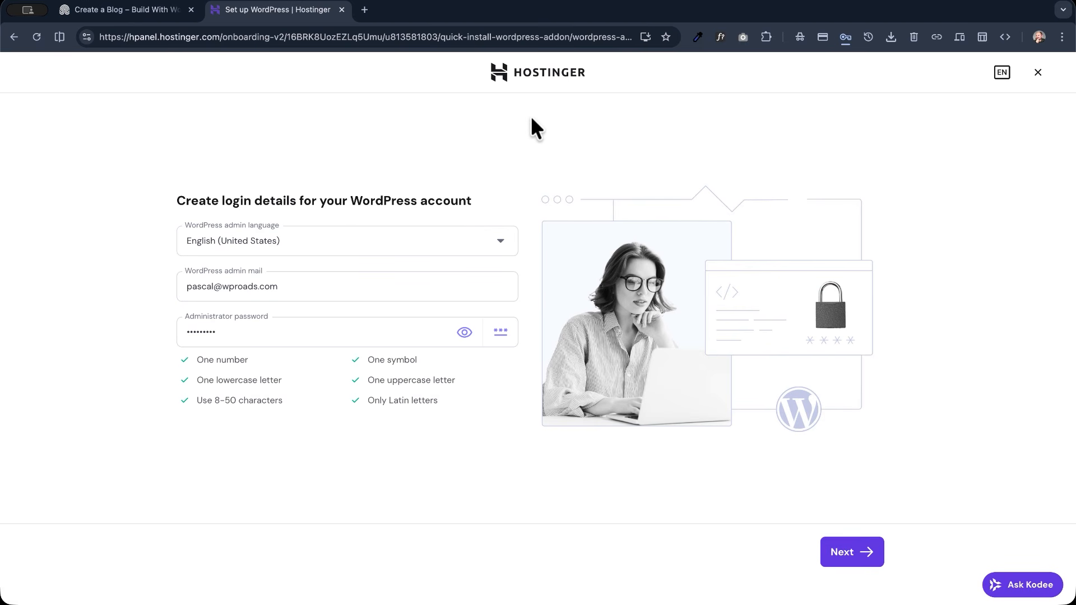
- Leave the WordPress onboarding without saving and open the list of all websites in hPanel
{"action": "left_click", "coordinate": [561, 84]}
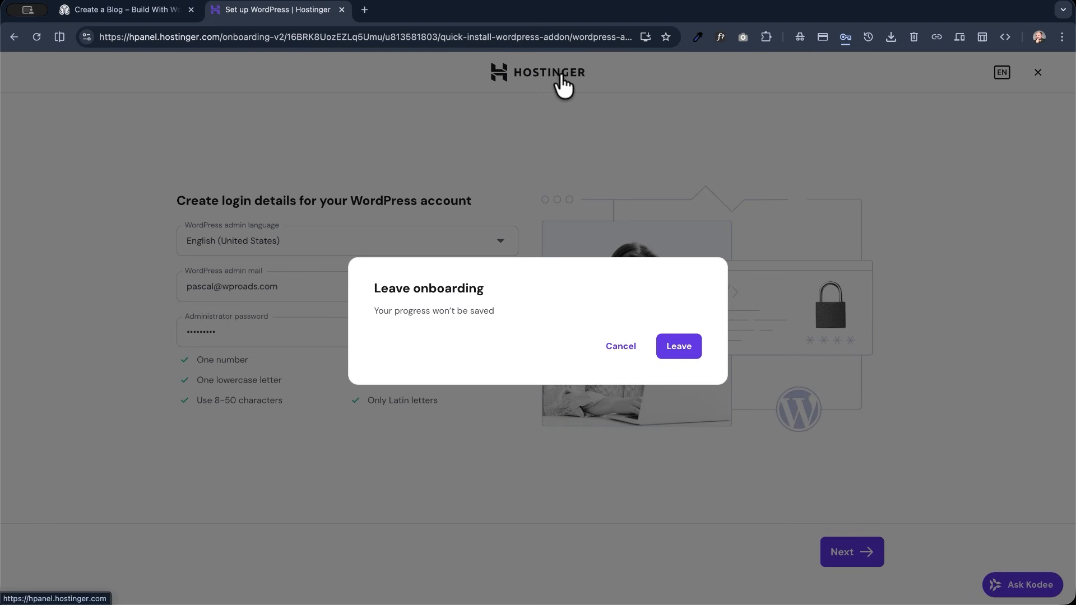
{"action": "left_click", "coordinate": [680, 353]}
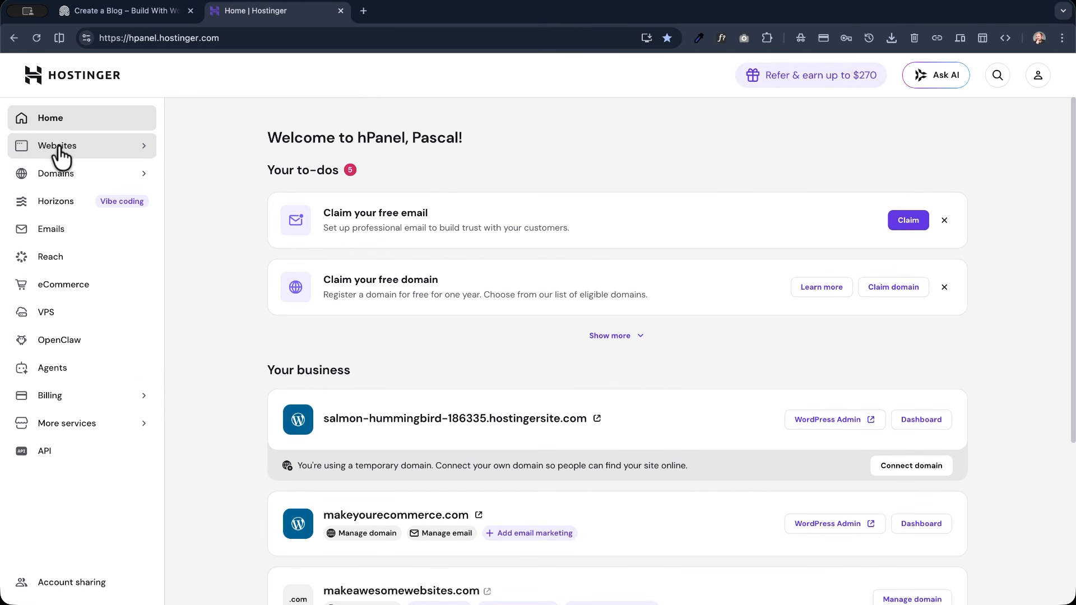
{"action": "left_click", "coordinate": [86, 152]}
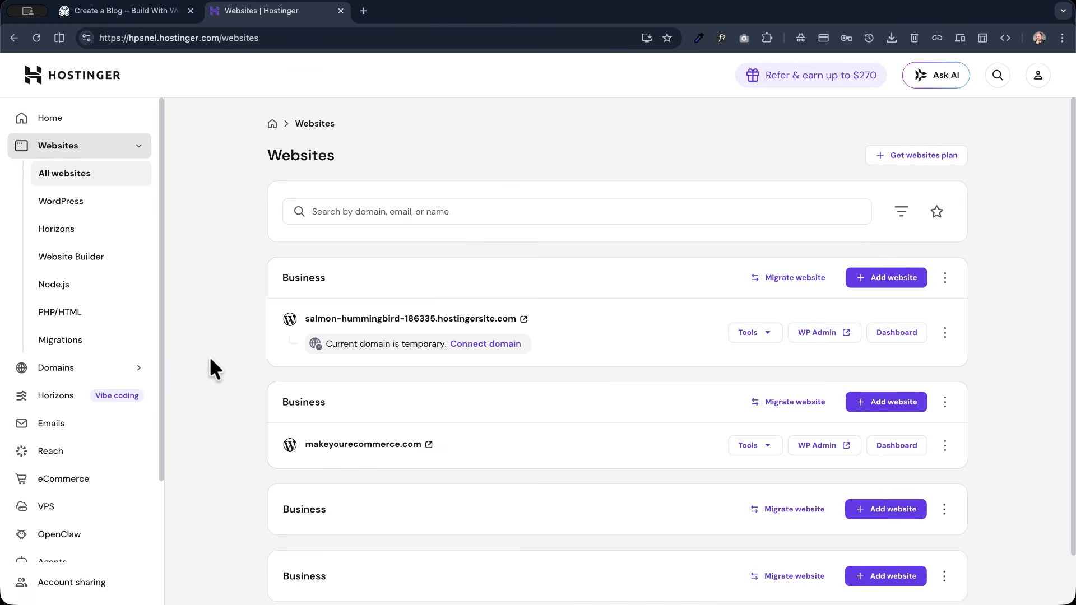
- Add a WordPress website to the first empty Business plan and enter the administrator password for its login
{"action": "scroll", "coordinate": [216, 452], "scroll_direction": "down", "scroll_amount": 1}
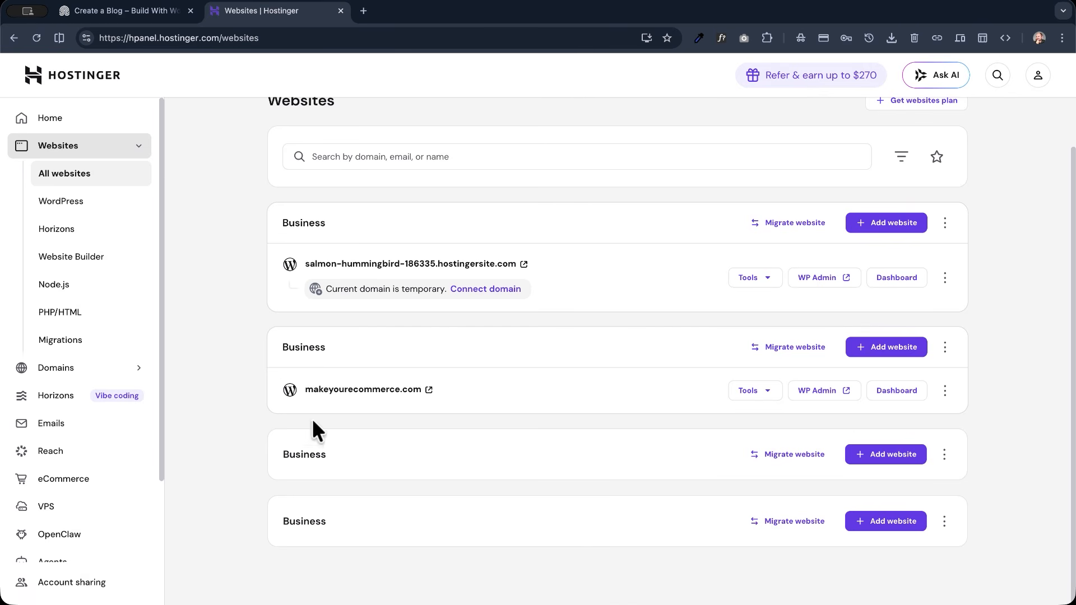
{"action": "left_click", "coordinate": [906, 462]}
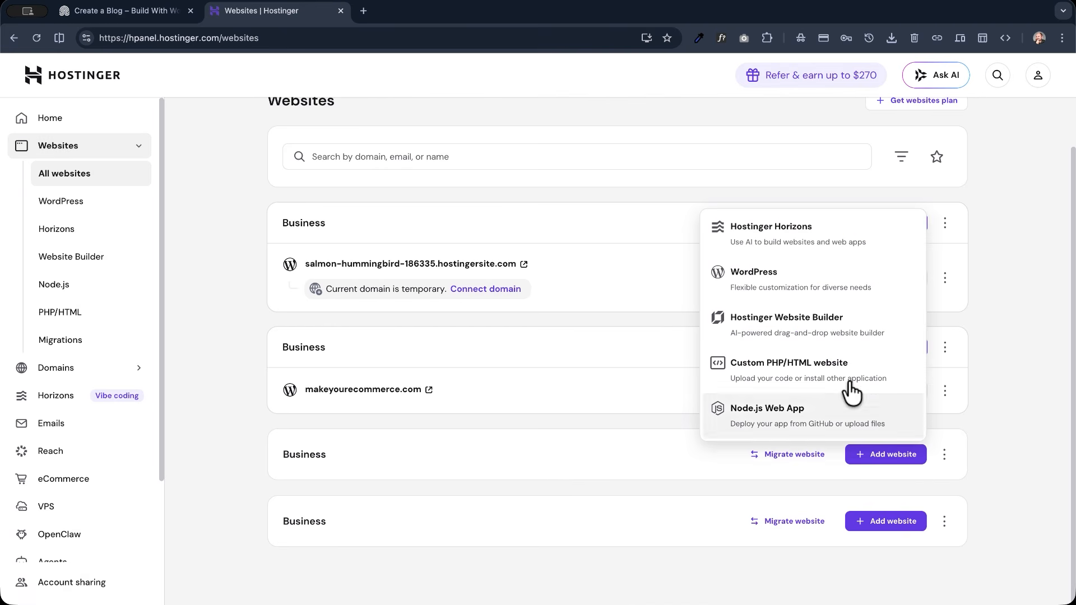
{"action": "left_click", "coordinate": [827, 287]}
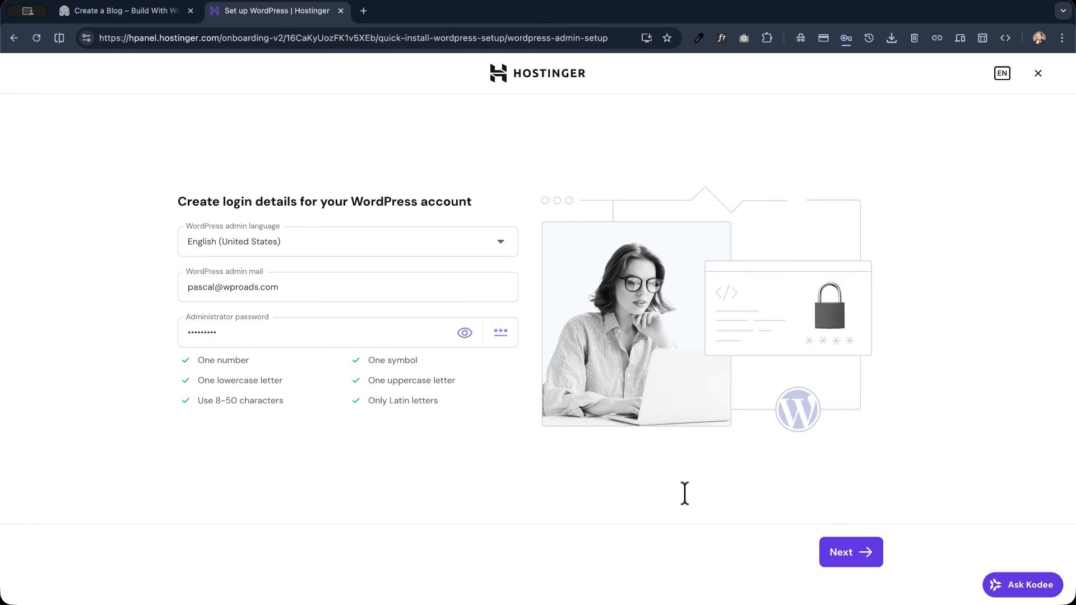
{"action": "left_click", "coordinate": [261, 336]}
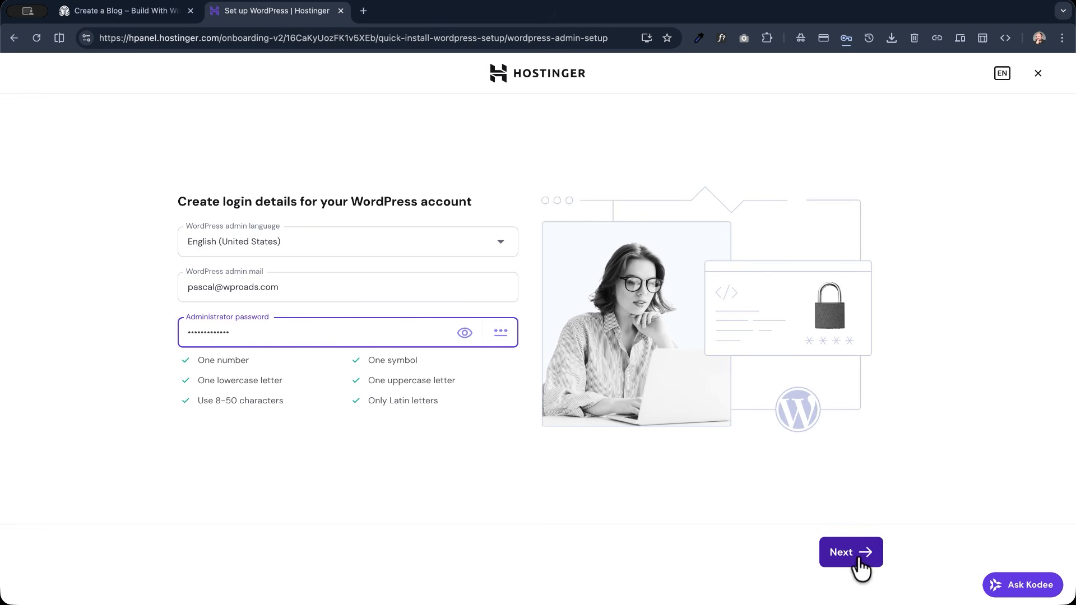
{"action": "left_click", "coordinate": [858, 561]}
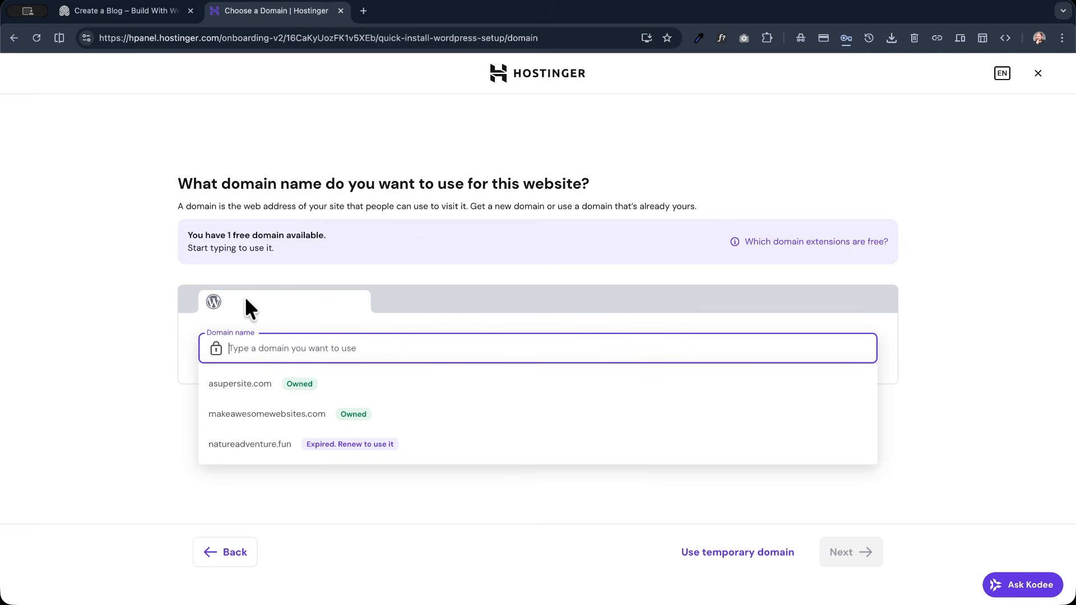
- Try asdkashdjs.com as the domain name, choosing the free asdkashdjs.eu suggestion, and clear the entry
{"action": "type", "text": "asdkashdjs.com"}
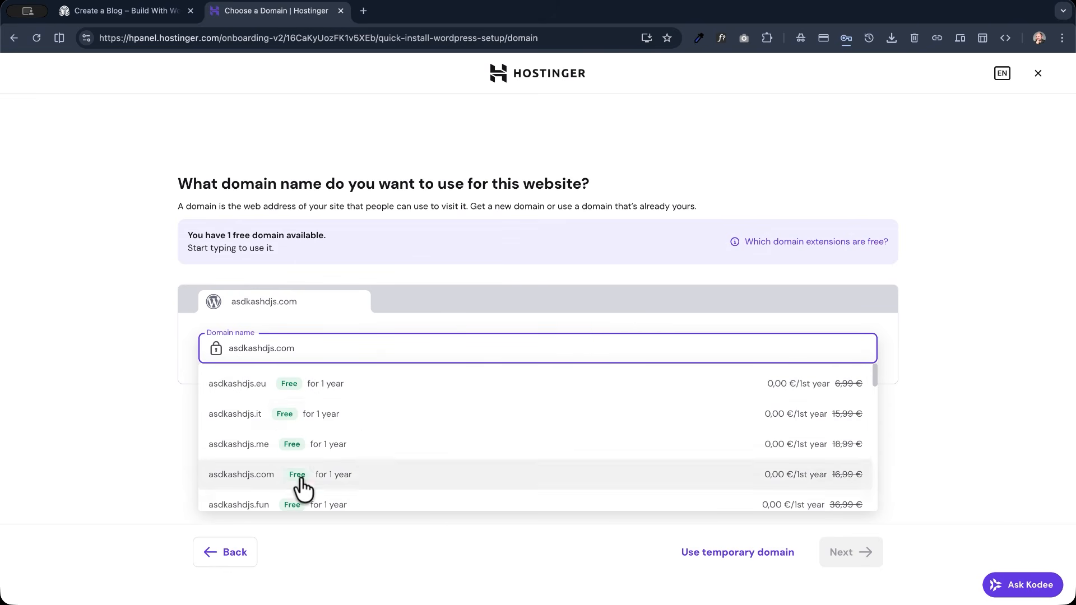
{"action": "left_click", "coordinate": [337, 392]}
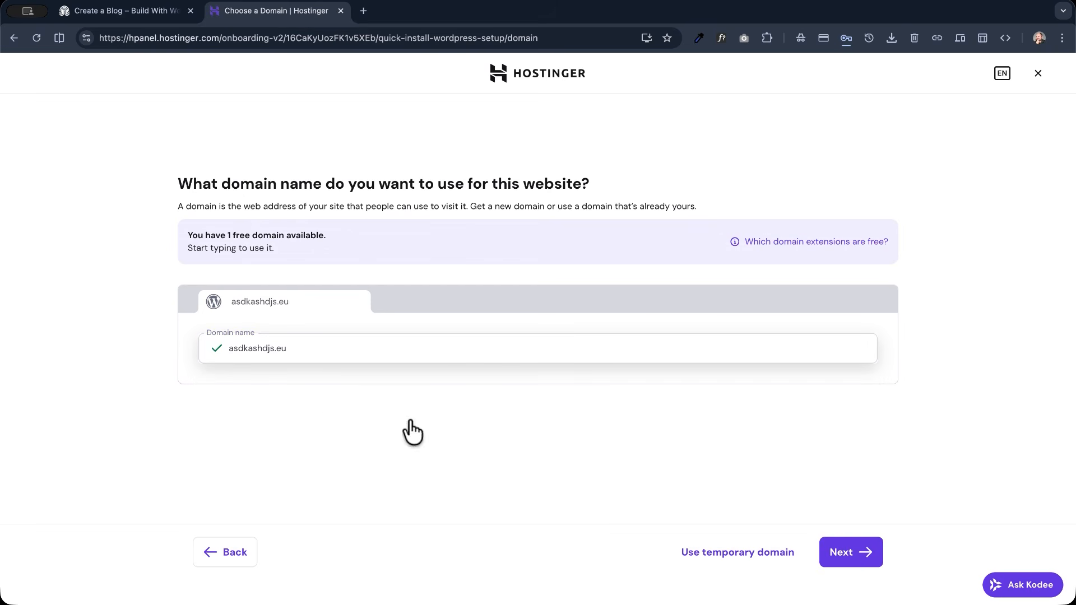
{"action": "left_click", "coordinate": [300, 351]}
{"action": "triple_click", "coordinate": [301, 350]}
{"action": "key", "text": "BackSpace"}
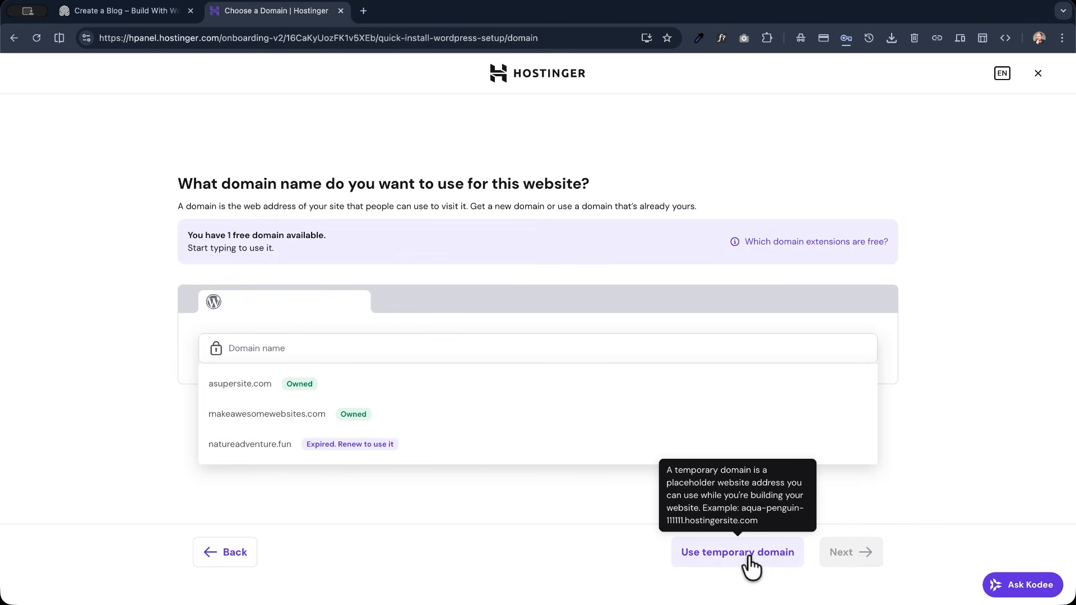
- Use a temporary domain like the example blog's address and start the WordPress installation with France as the audience country
{"action": "left_click", "coordinate": [133, 11]}
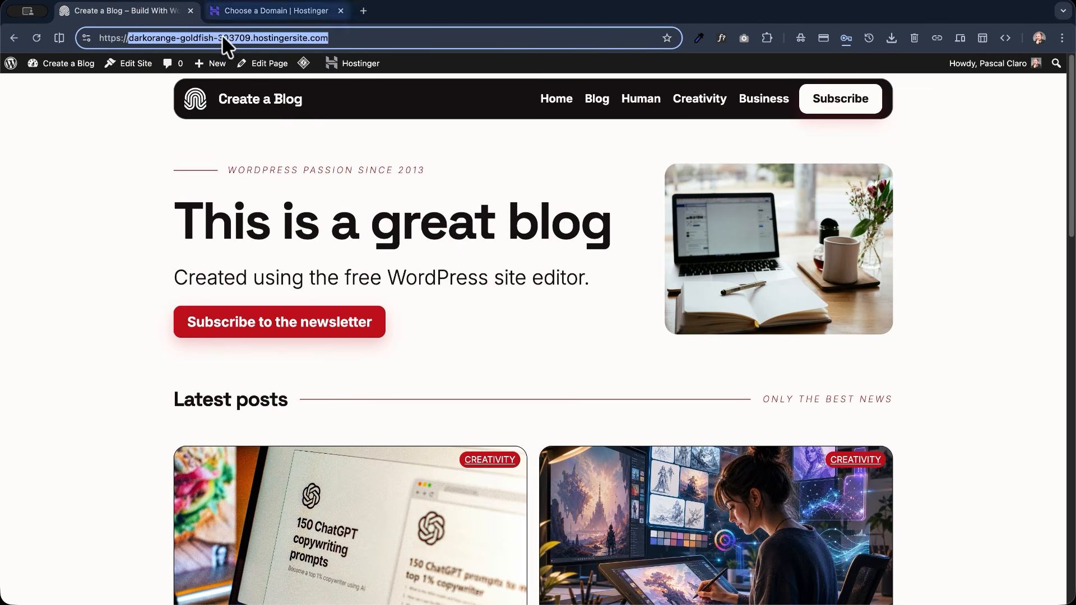
{"action": "left_click", "coordinate": [251, 10]}
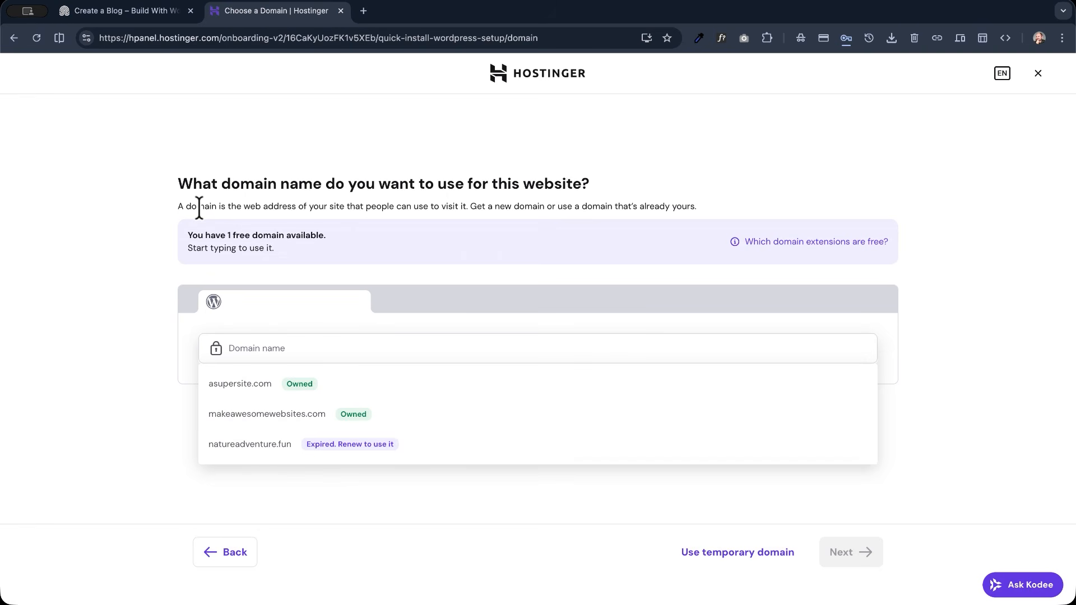
{"action": "left_click", "coordinate": [732, 556]}
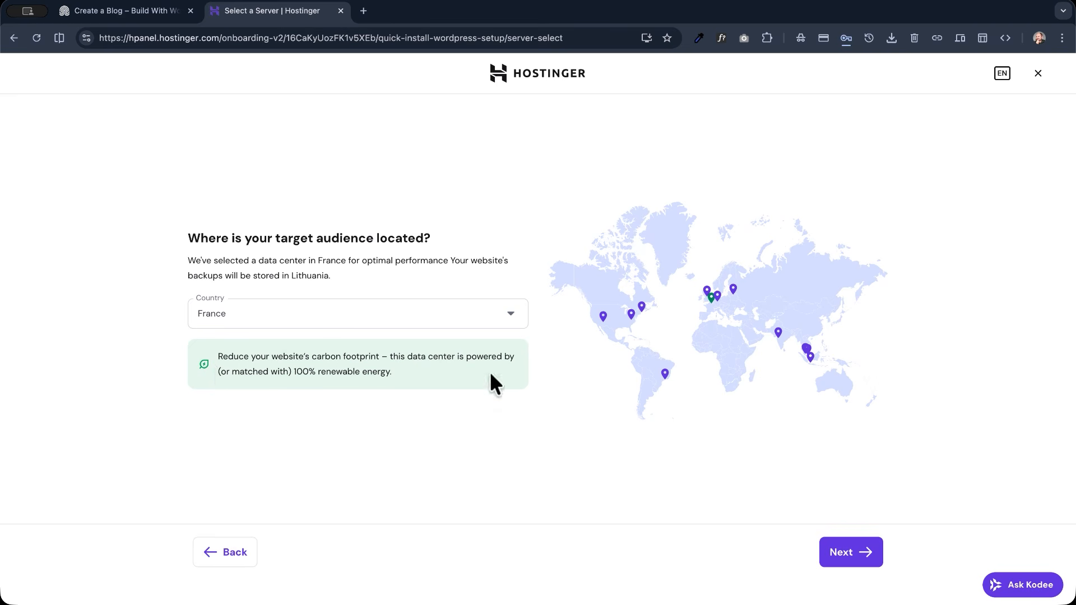
{"action": "left_click", "coordinate": [870, 568]}
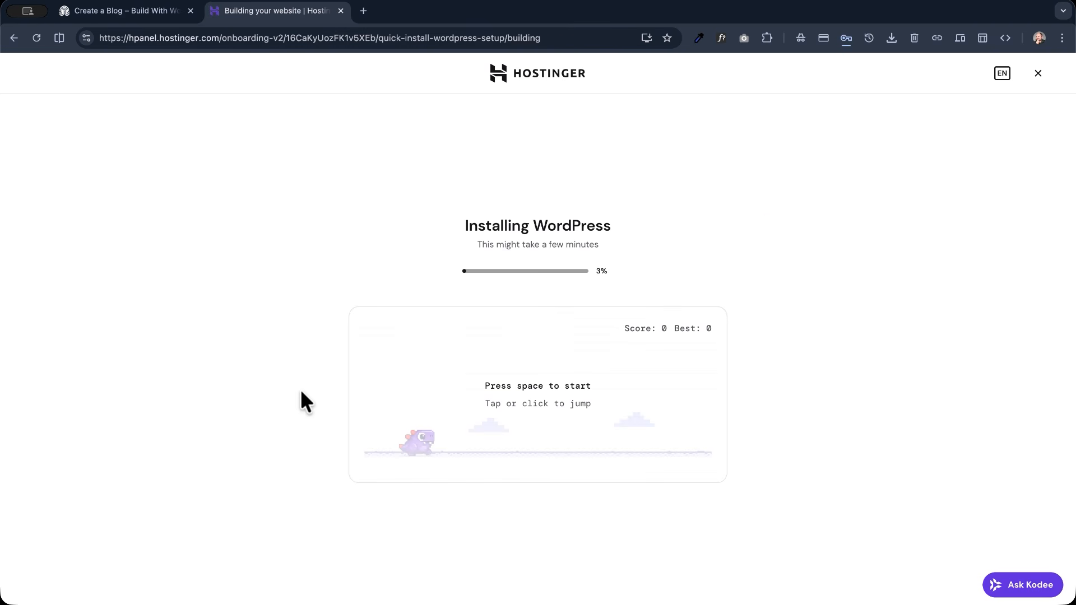
{"action": "key", "text": "space"}
{"action": "key", "text": "space"}
{"action": "key", "text": "space"}
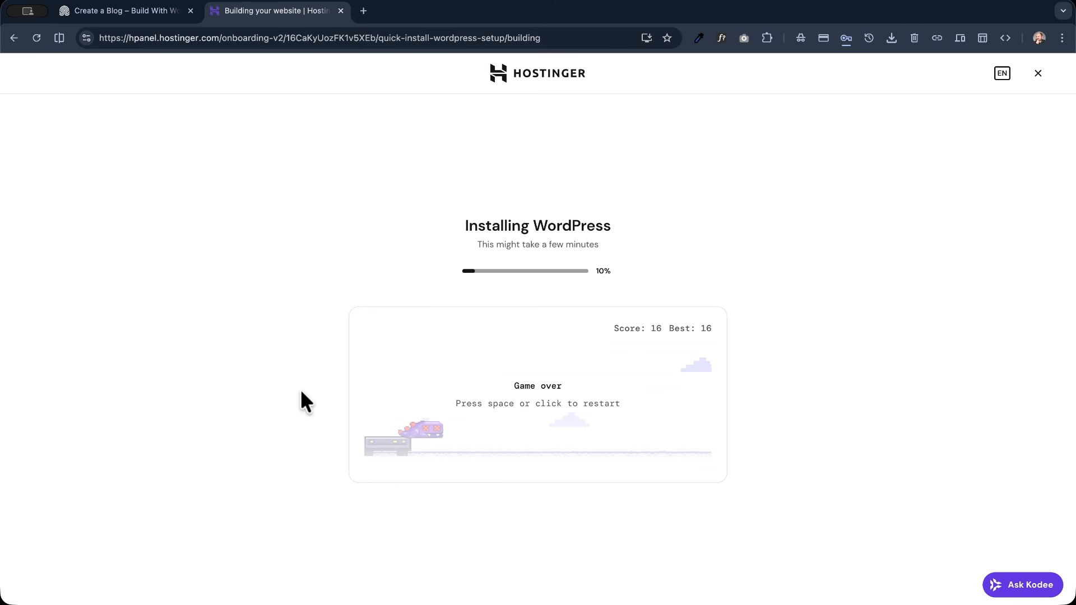
{"action": "key", "text": "space"}
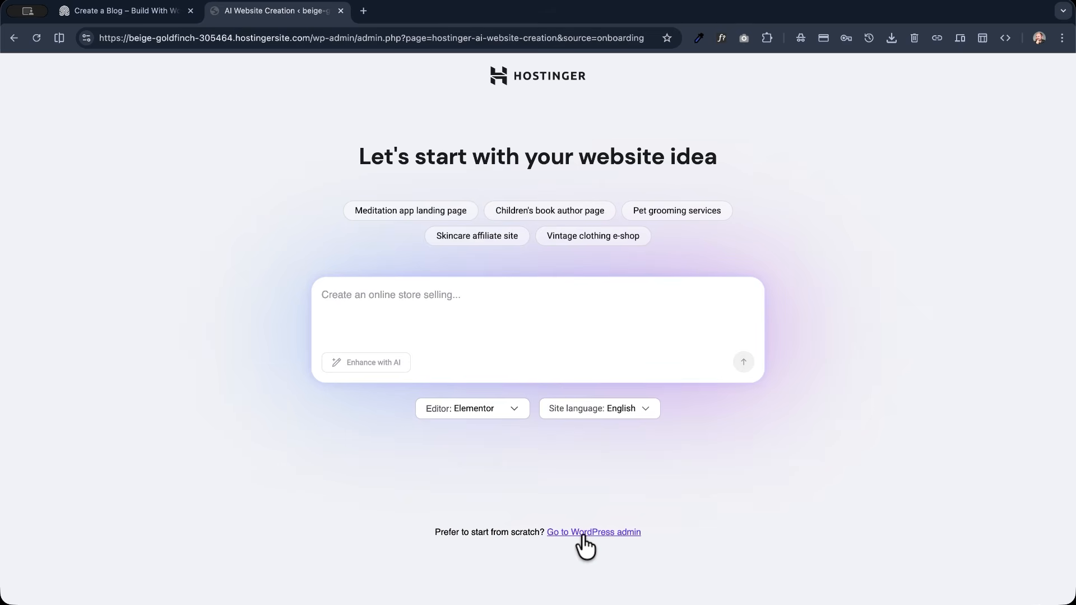
- Skip the AI website creation and go to the WordPress admin to start the site from scratch
{"action": "left_click", "coordinate": [608, 535]}
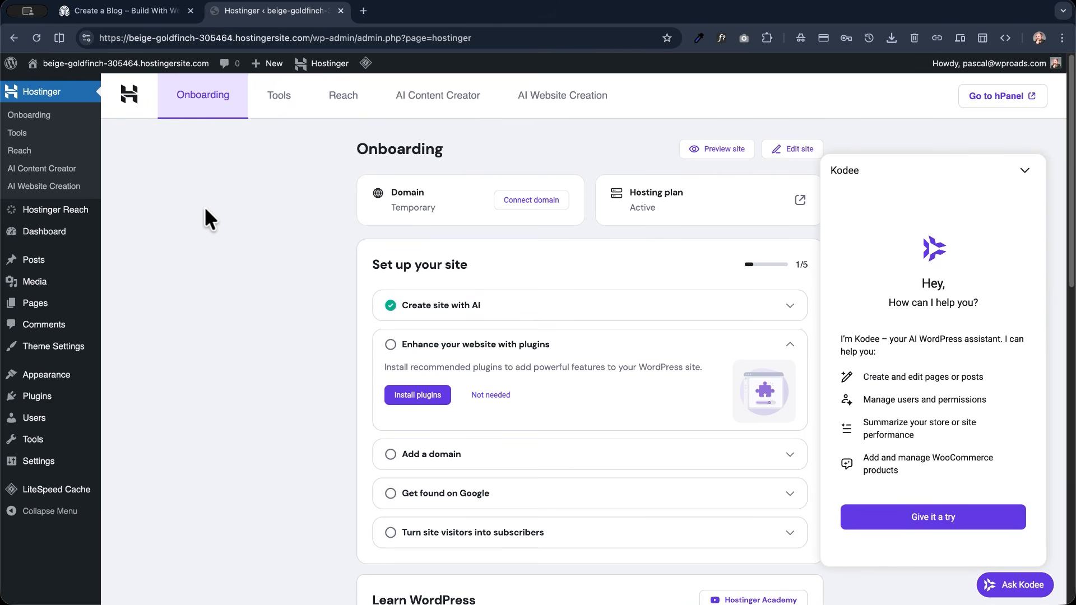
{"action": "left_click", "coordinate": [587, 107]}
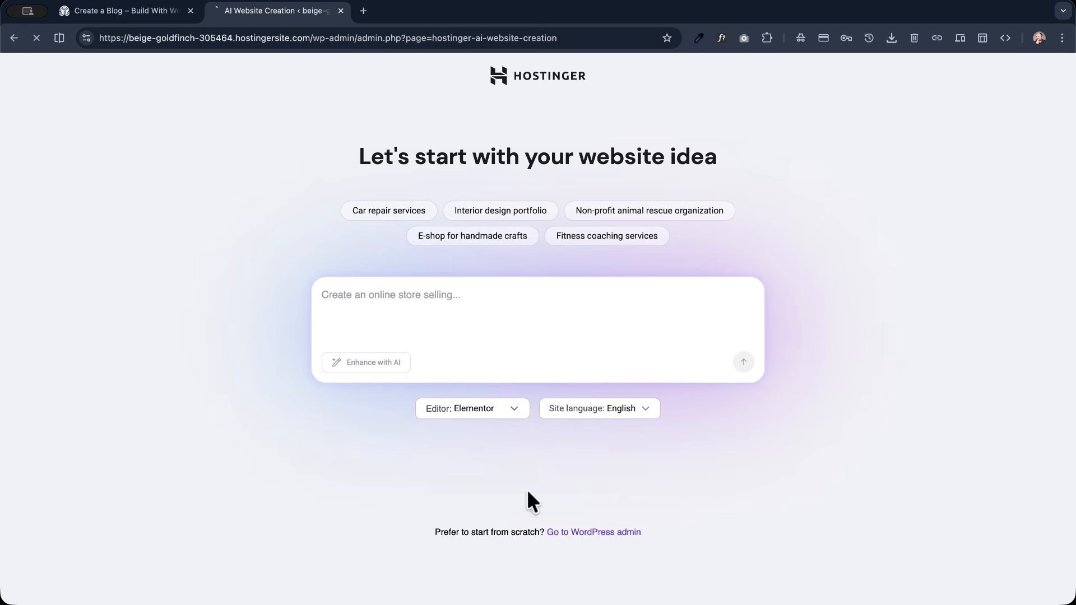
{"action": "left_click", "coordinate": [614, 532]}
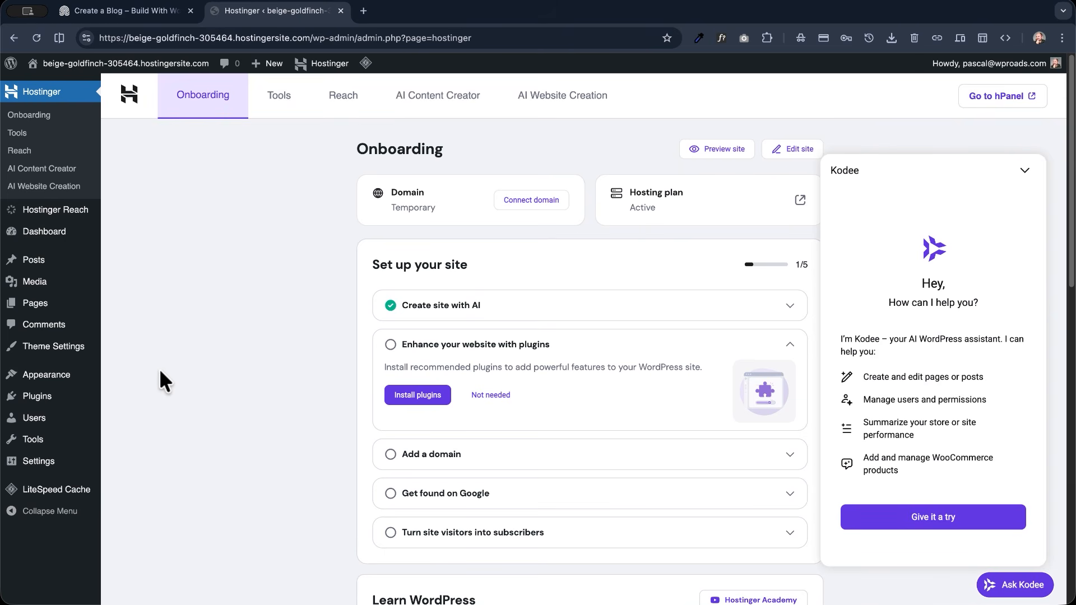
- Set the site title to My Awesome Blog in the general settings
{"action": "mouse_move", "coordinate": [61, 471]}
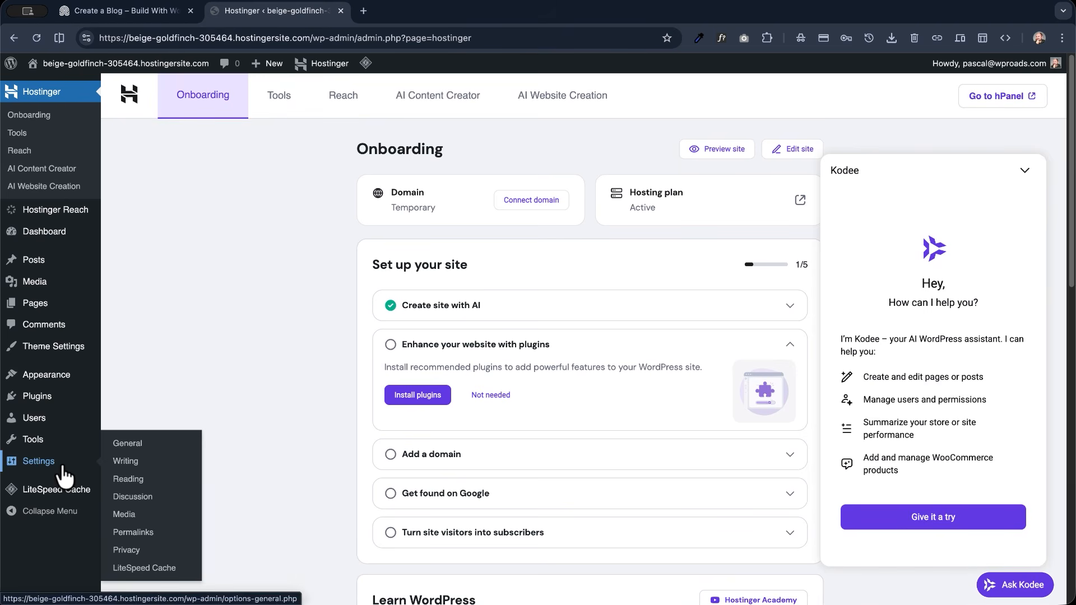
{"action": "left_click", "coordinate": [125, 445]}
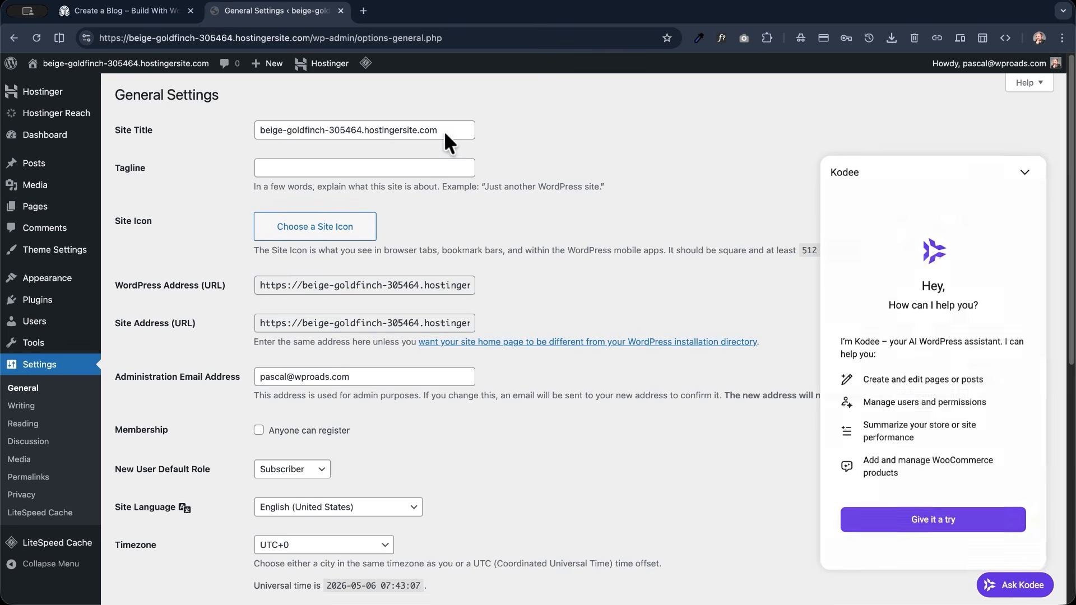
{"action": "left_click_drag", "start_coordinate": [444, 130], "coordinate": [237, 132]}
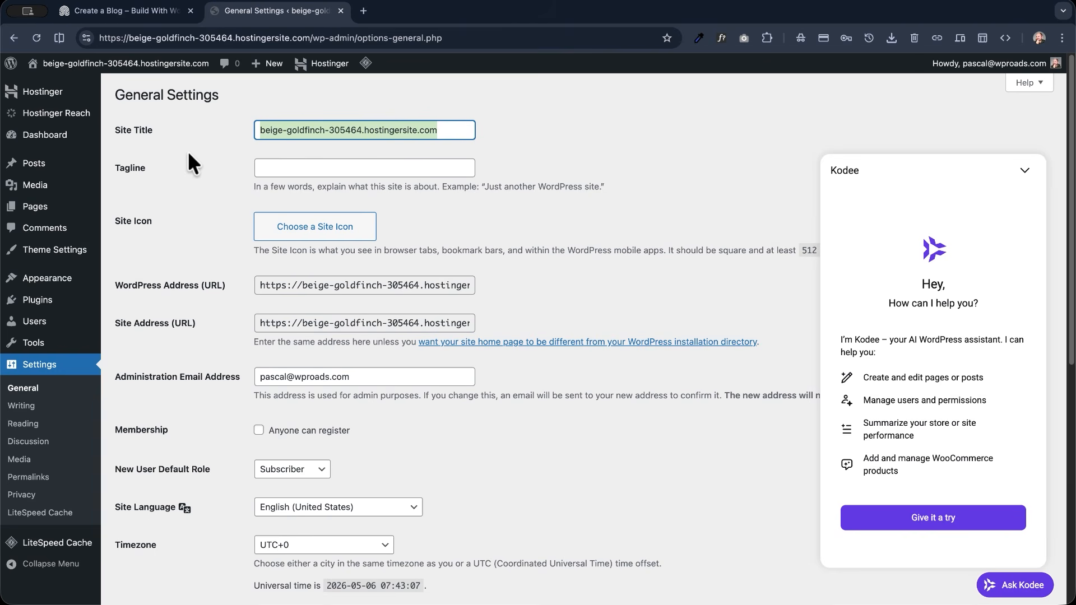
{"action": "type", "text": "My Awesome Blog"}
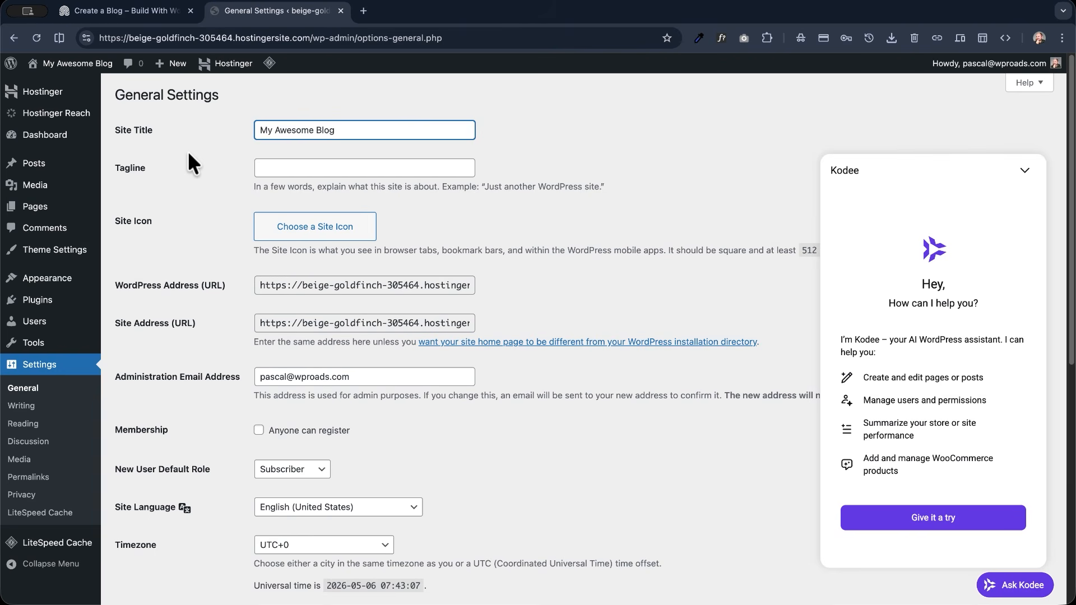
- Set the tagline to "Best articles about tech stuff" and use the red favicon with the white swirl as the site icon
{"action": "key", "text": "Tab"}
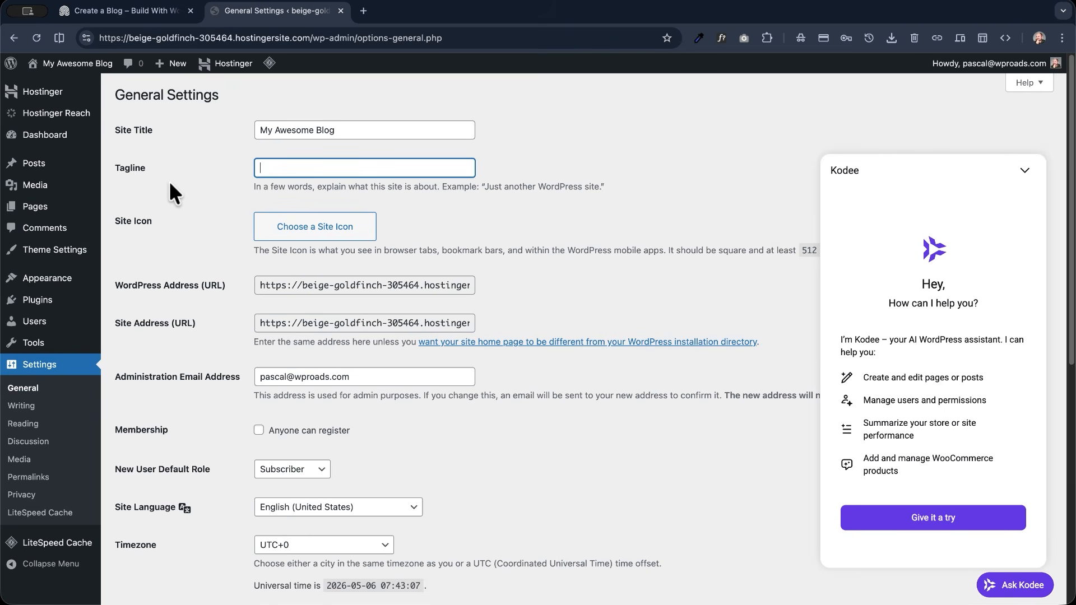
{"action": "type", "text": "Best articles about tech stuff"}
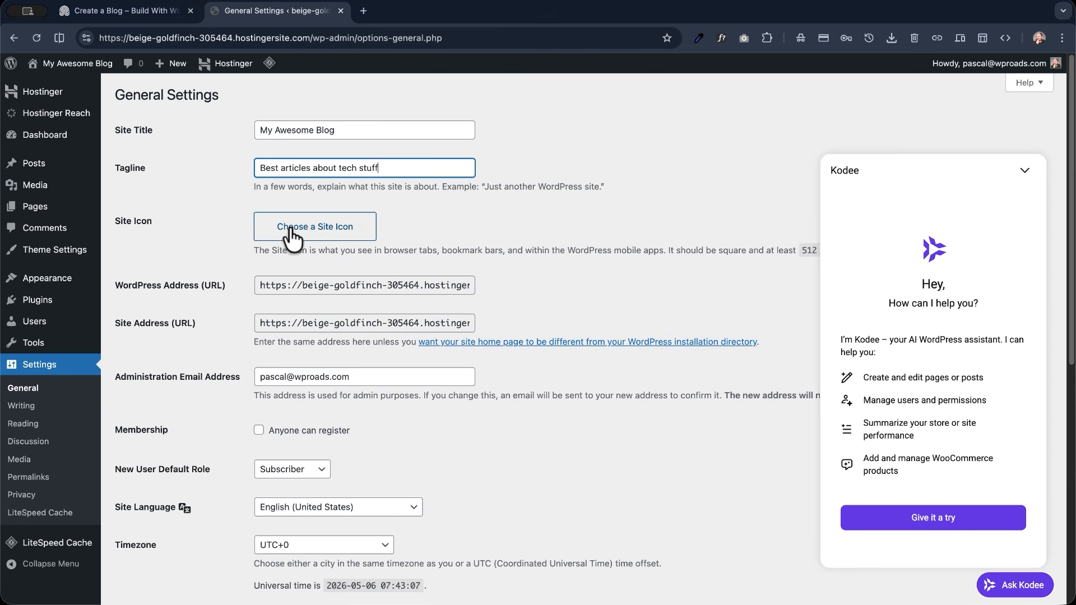
{"action": "left_click", "coordinate": [307, 235]}
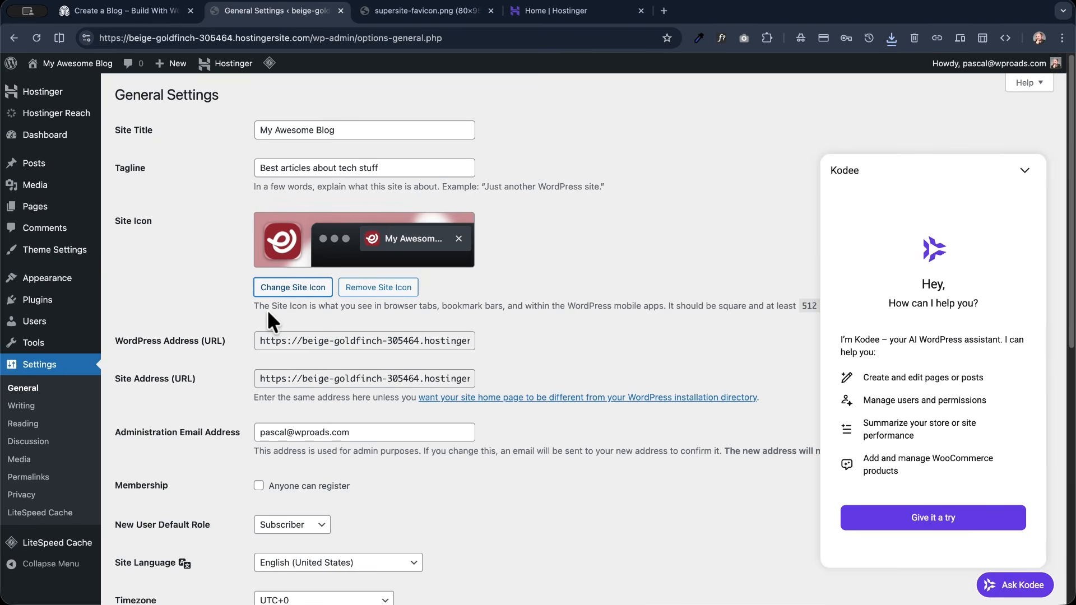
- Set the site's timezone to Paris
{"action": "scroll", "coordinate": [267, 311], "scroll_direction": "down", "scroll_amount": 3}
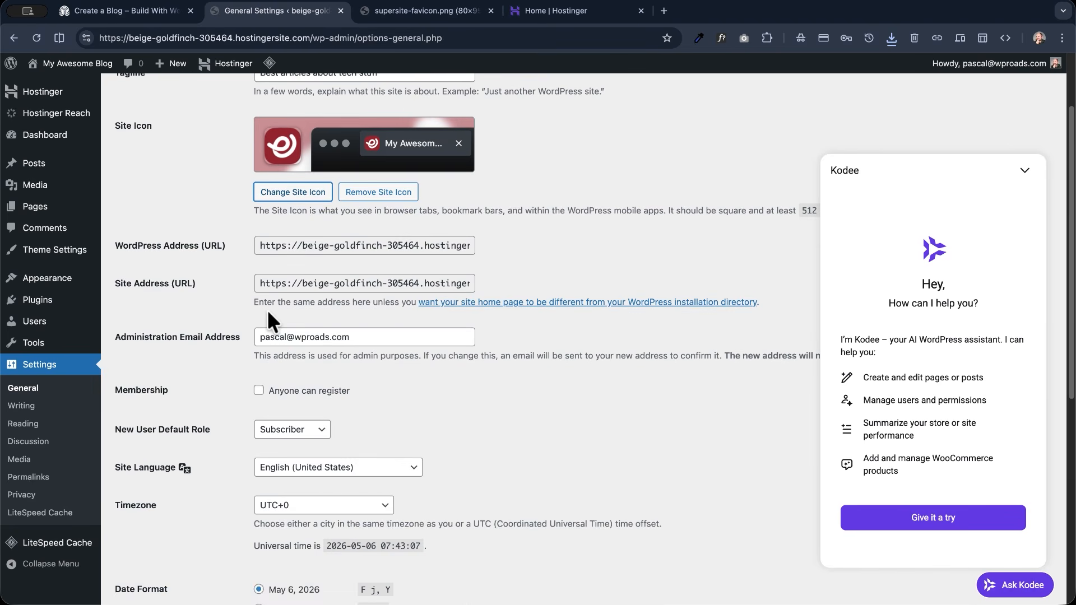
{"action": "scroll", "coordinate": [267, 312], "scroll_direction": "down", "scroll_amount": 2}
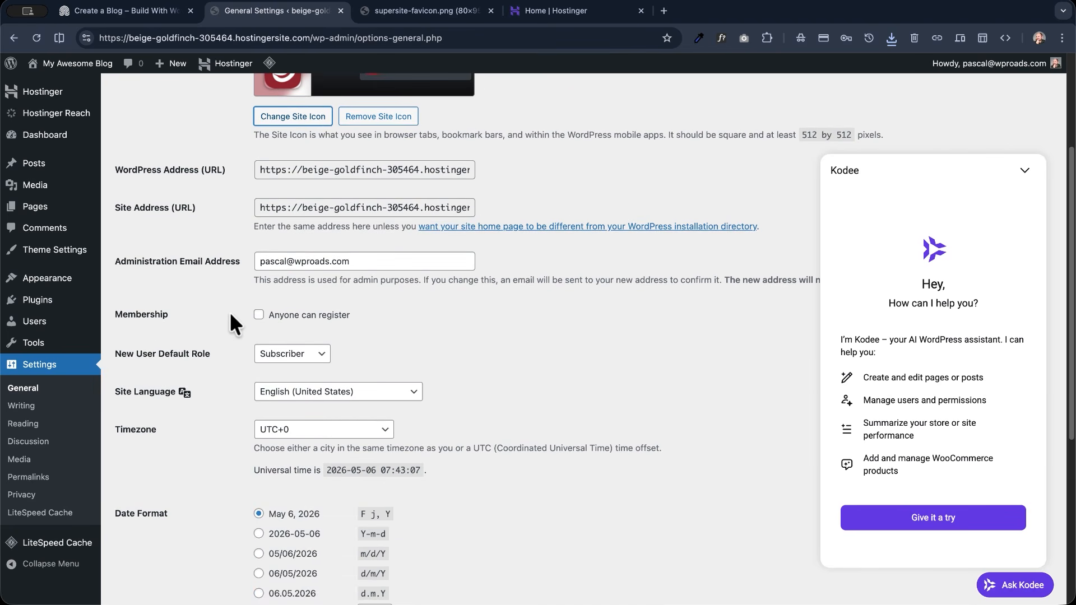
{"action": "scroll", "coordinate": [231, 323], "scroll_direction": "down", "scroll_amount": 1}
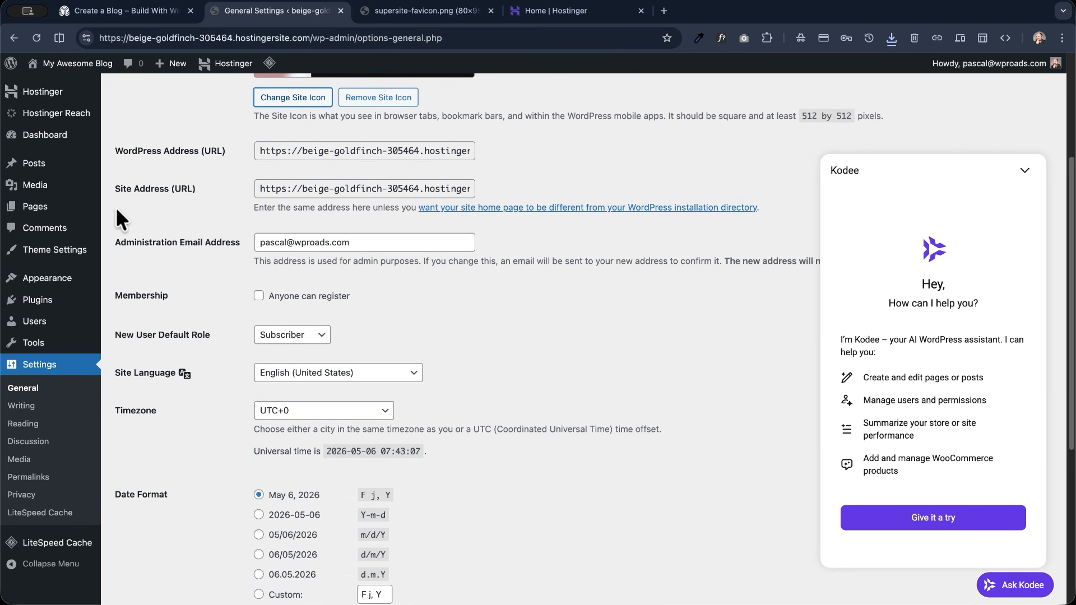
{"action": "scroll", "coordinate": [210, 212], "scroll_direction": "down", "scroll_amount": 3}
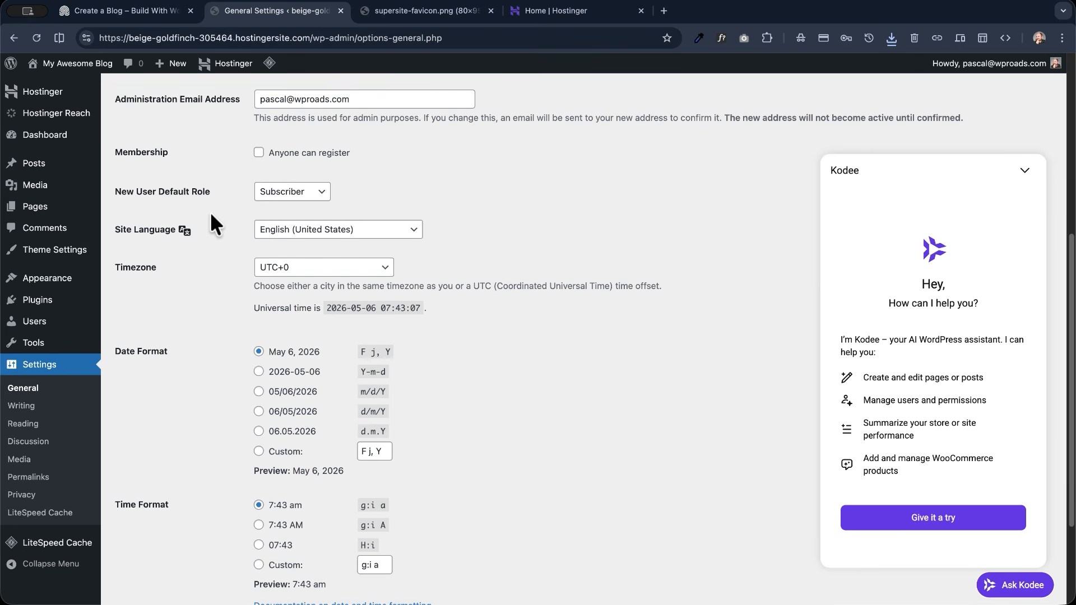
{"action": "scroll", "coordinate": [210, 212], "scroll_direction": "up", "scroll_amount": 2}
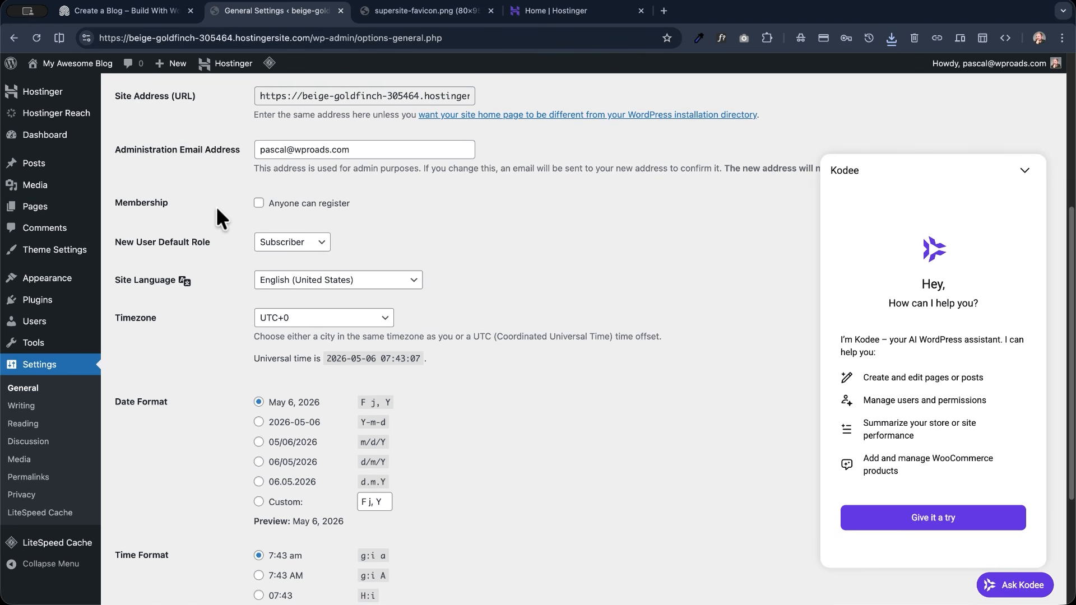
{"action": "scroll", "coordinate": [216, 213], "scroll_direction": "down", "scroll_amount": 2}
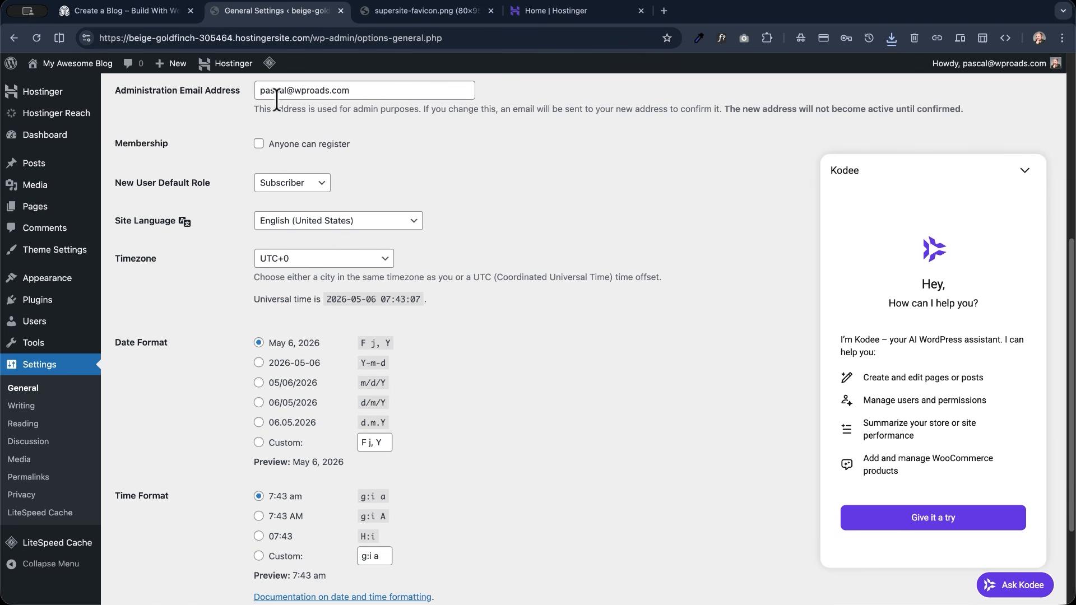
{"action": "scroll", "coordinate": [194, 195], "scroll_direction": "down", "scroll_amount": 2}
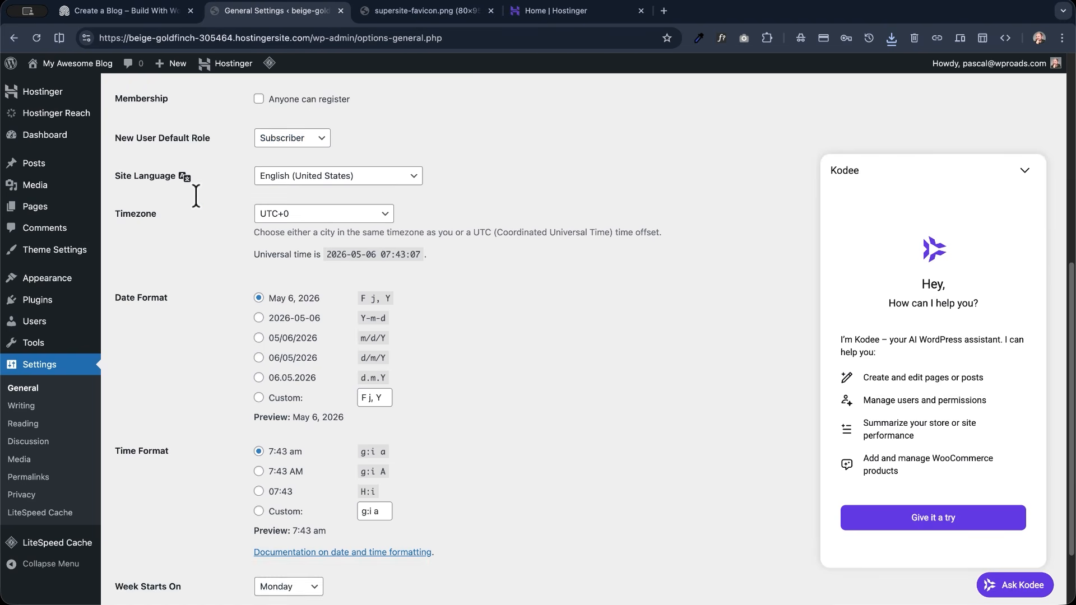
{"action": "scroll", "coordinate": [196, 197], "scroll_direction": "down", "scroll_amount": 1}
{"action": "left_click", "coordinate": [302, 210]}
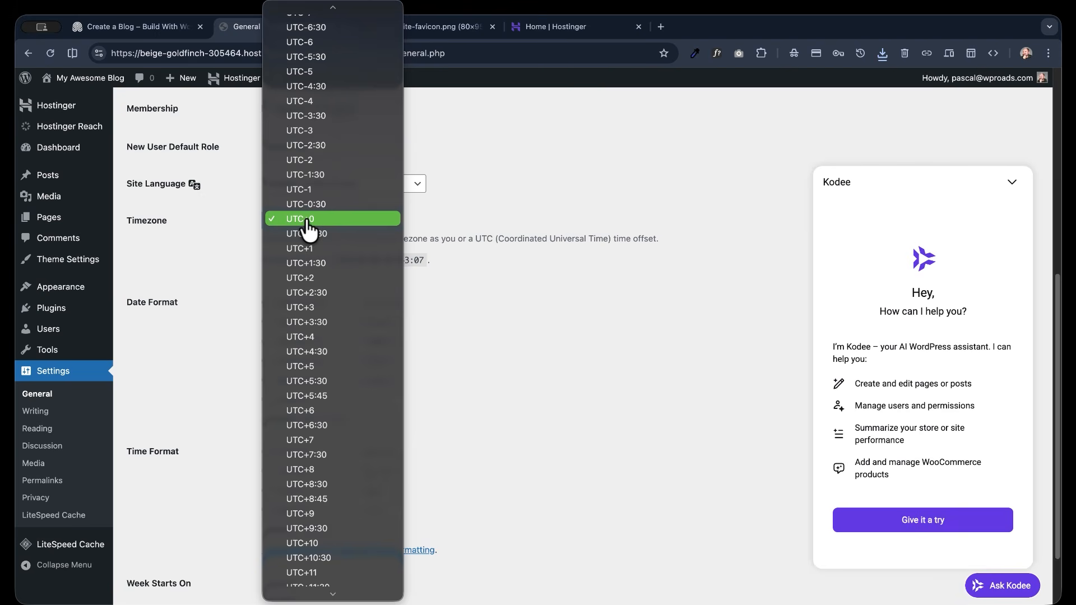
{"action": "type", "text": "par"}
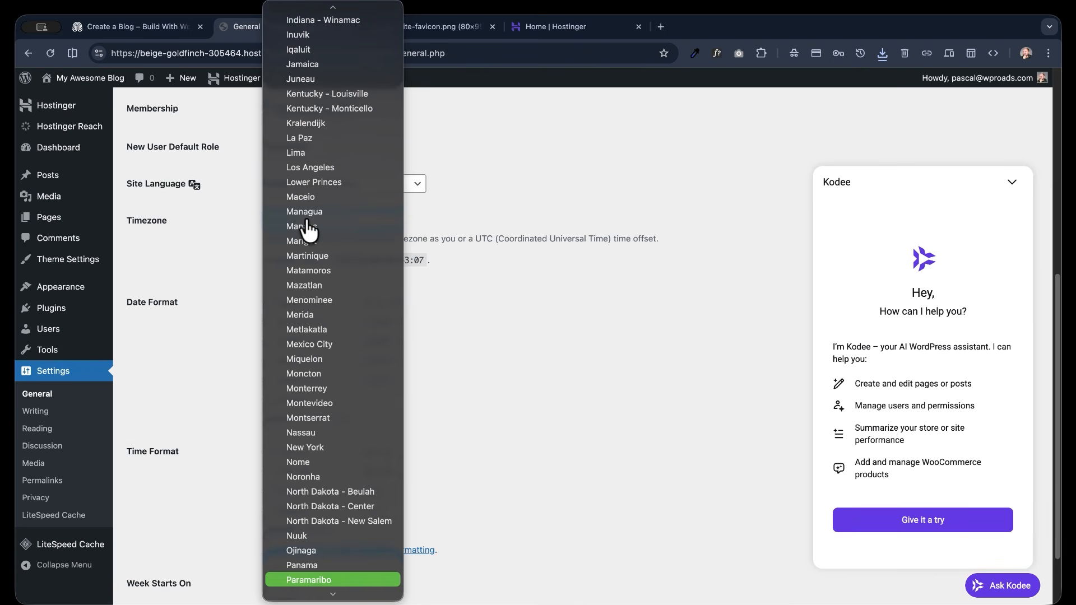
{"action": "type", "text": "is"}
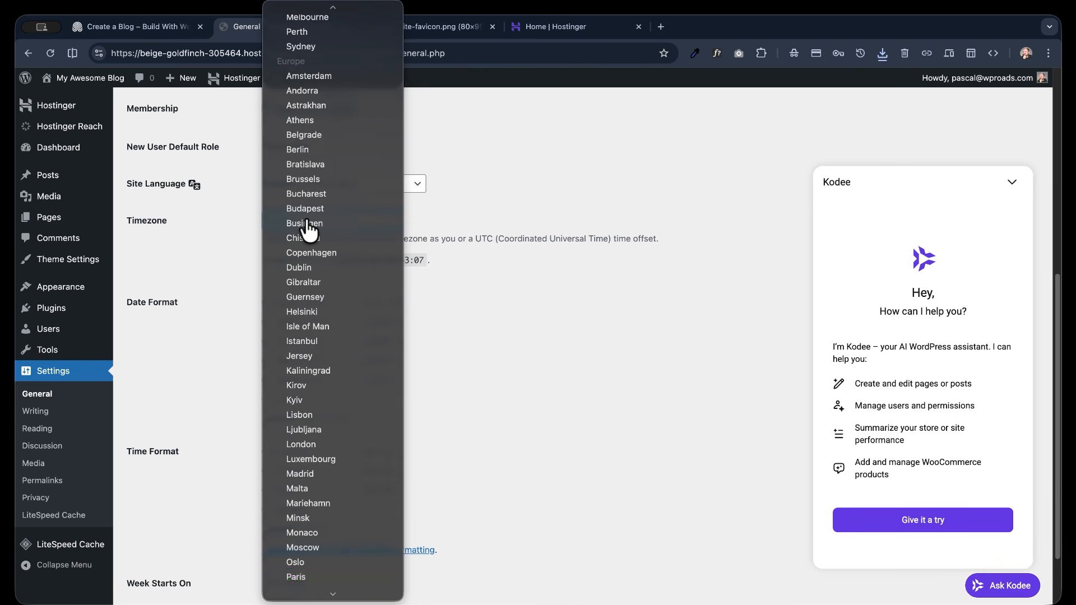
{"action": "key", "text": "Return"}
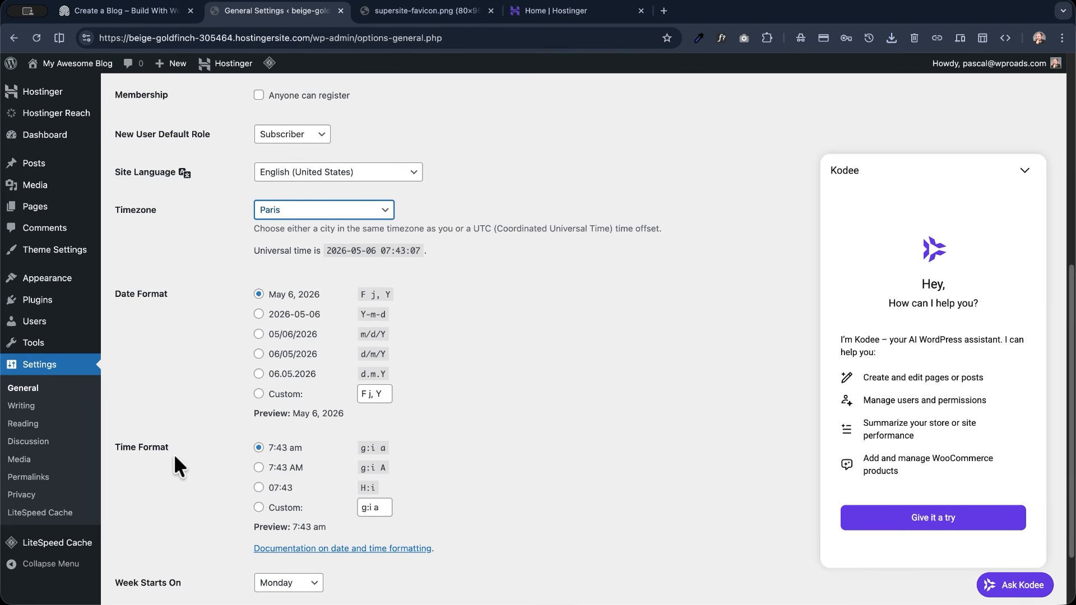
- Save the general settings and hide the Kodee assistant
{"action": "scroll", "coordinate": [185, 437], "scroll_direction": "down", "scroll_amount": 3}
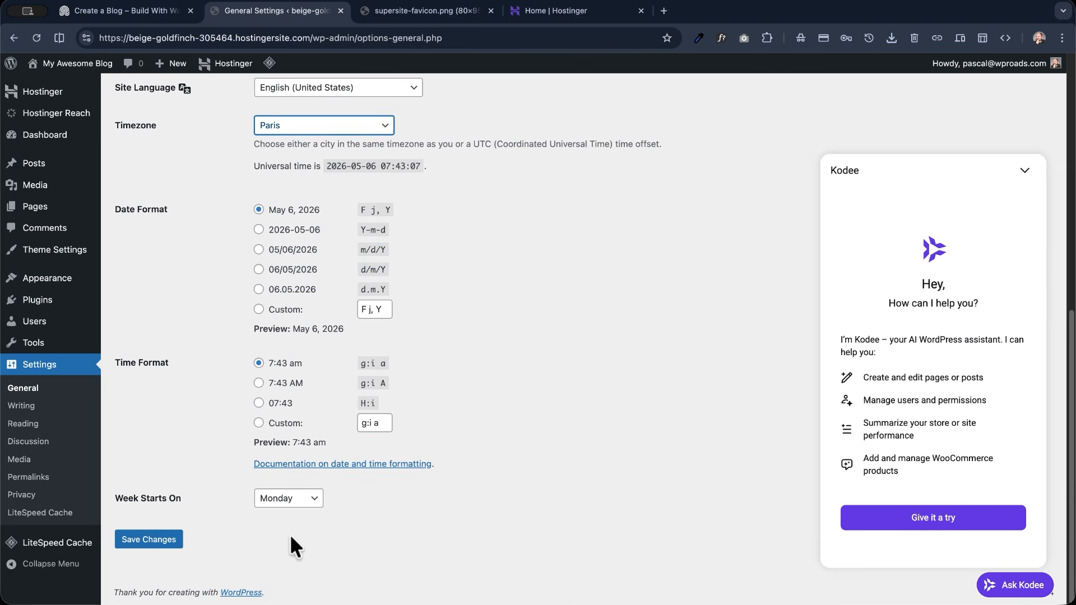
{"action": "left_click", "coordinate": [147, 544]}
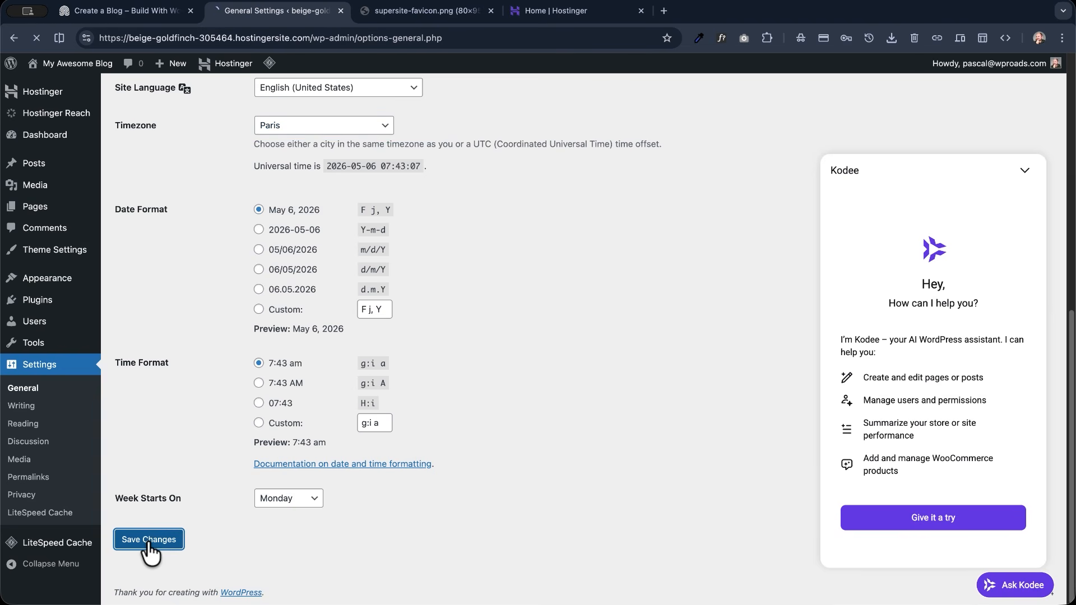
{"action": "left_click", "coordinate": [1024, 170]}
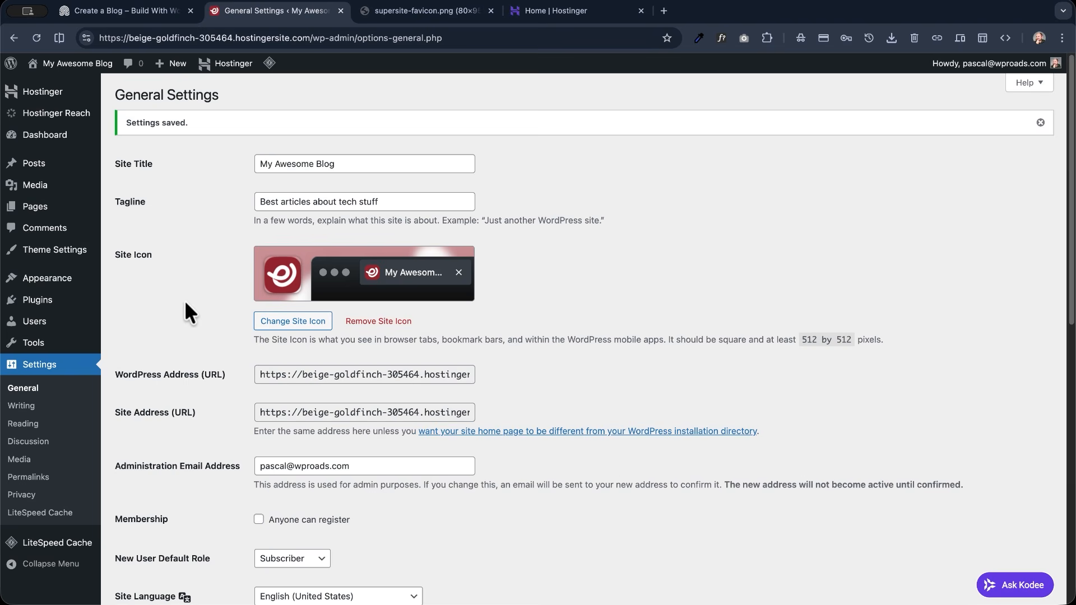
- Preview the draft Privacy Policy page, examine its suggested text and return to the list of pages
{"action": "left_click", "coordinate": [49, 206]}
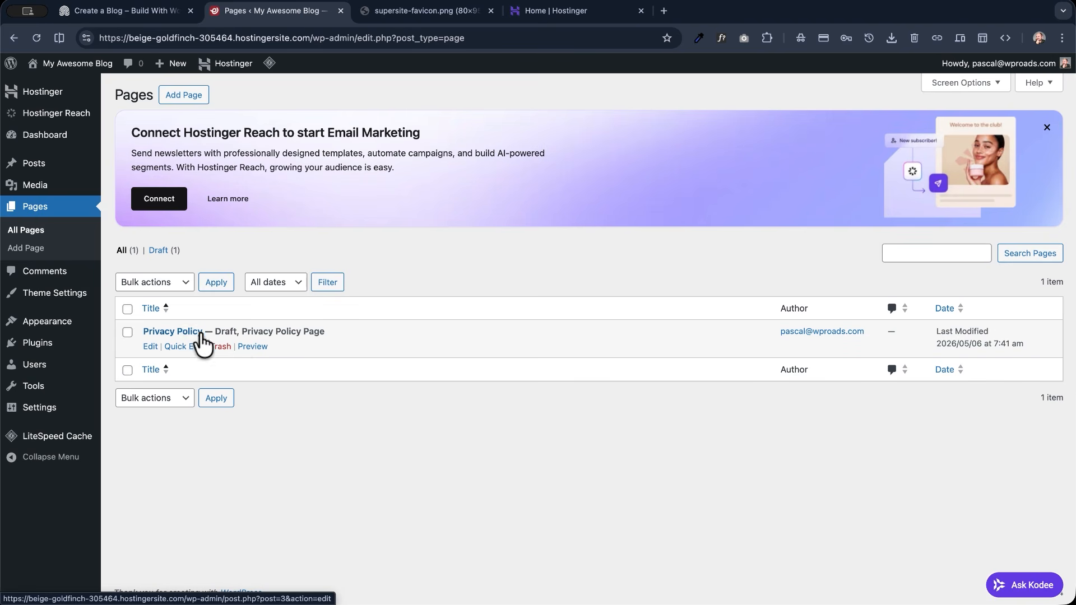
{"action": "left_click", "coordinate": [253, 346]}
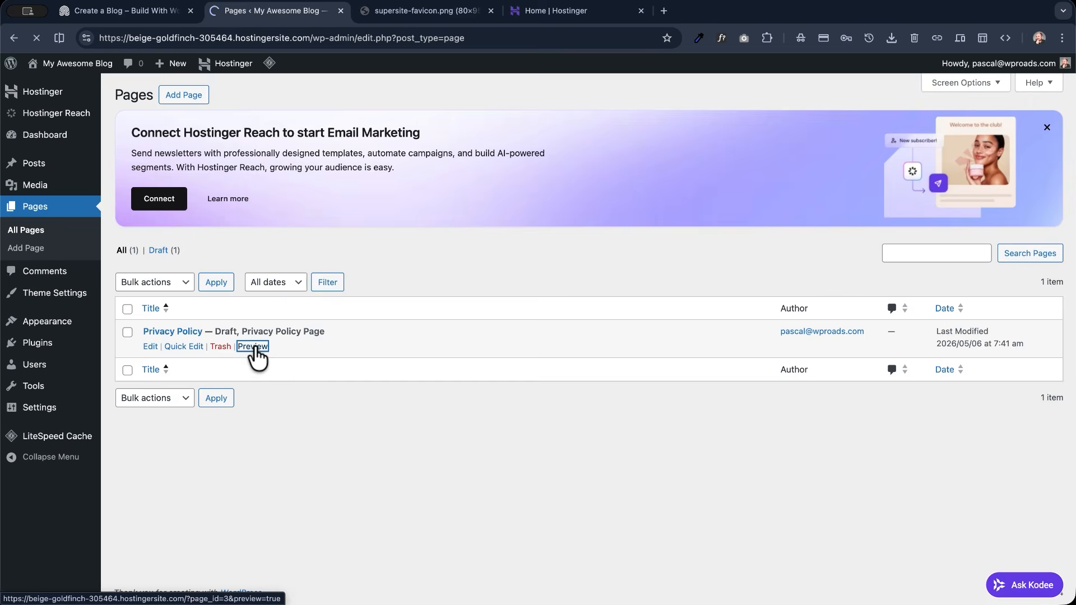
{"action": "scroll", "coordinate": [503, 302], "scroll_direction": "down", "scroll_amount": 3}
{"action": "scroll", "coordinate": [500, 308], "scroll_direction": "down", "scroll_amount": 8}
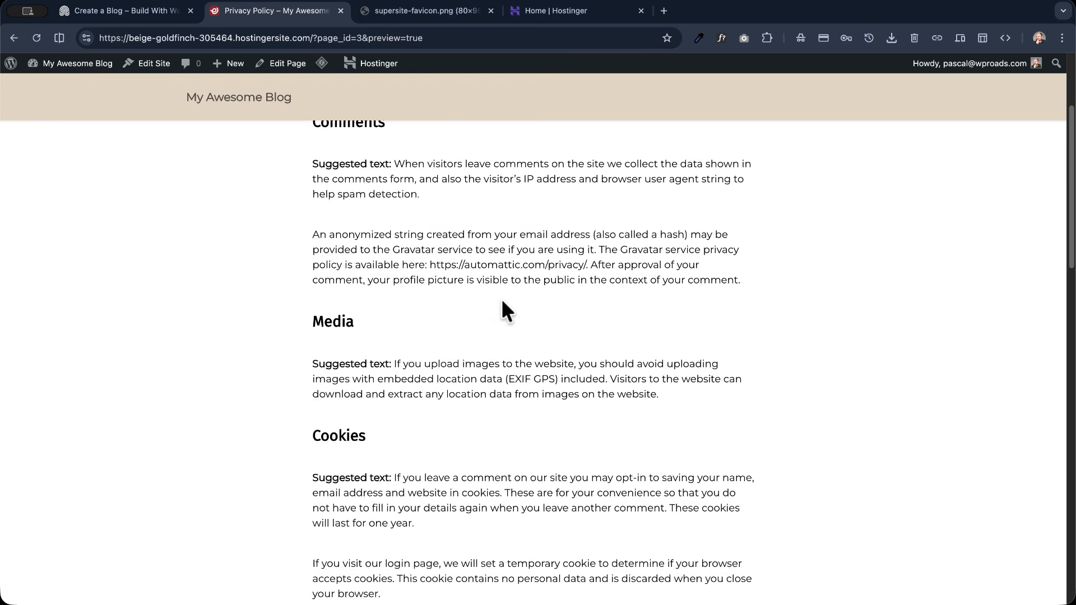
{"action": "left_click_drag", "start_coordinate": [314, 395], "coordinate": [405, 397]}
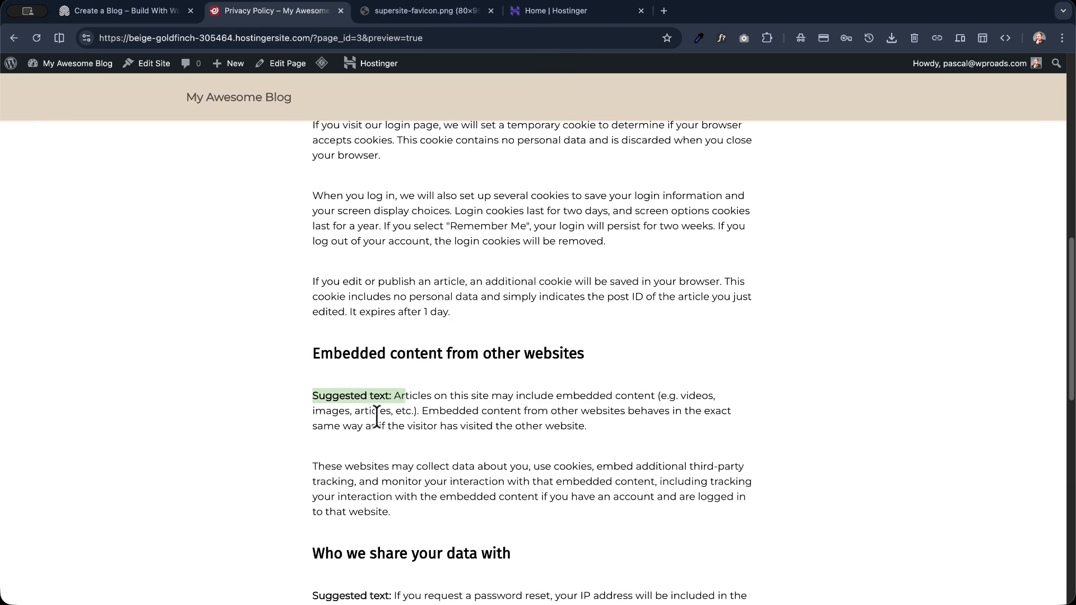
{"action": "scroll", "coordinate": [343, 409], "scroll_direction": "down", "scroll_amount": 9}
{"action": "scroll", "coordinate": [377, 416], "scroll_direction": "up", "scroll_amount": 5}
{"action": "scroll", "coordinate": [377, 416], "scroll_direction": "up", "scroll_amount": 20}
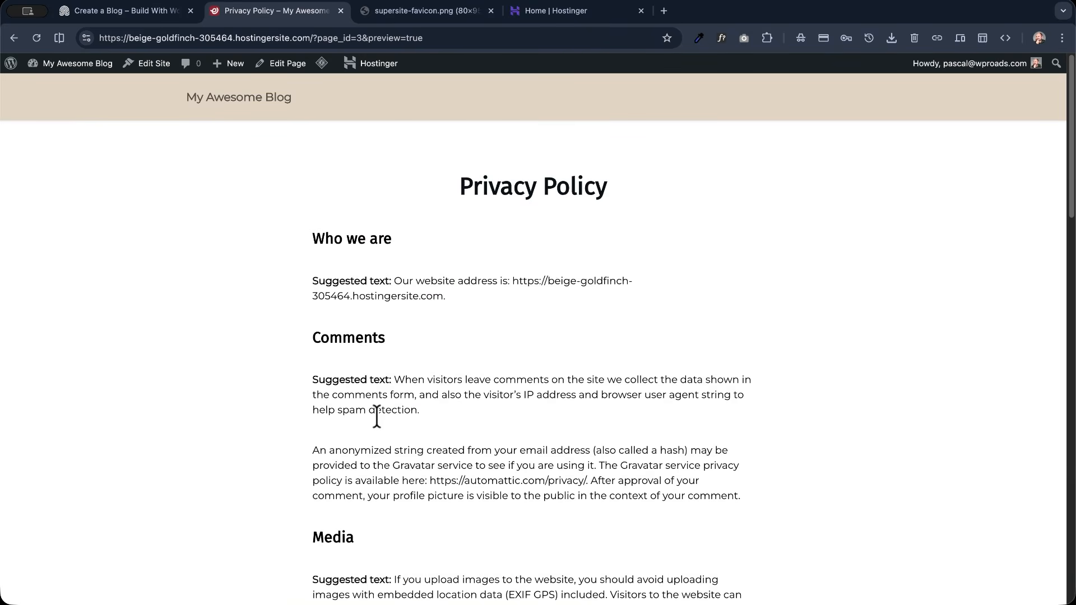
{"action": "left_click", "coordinate": [13, 37]}
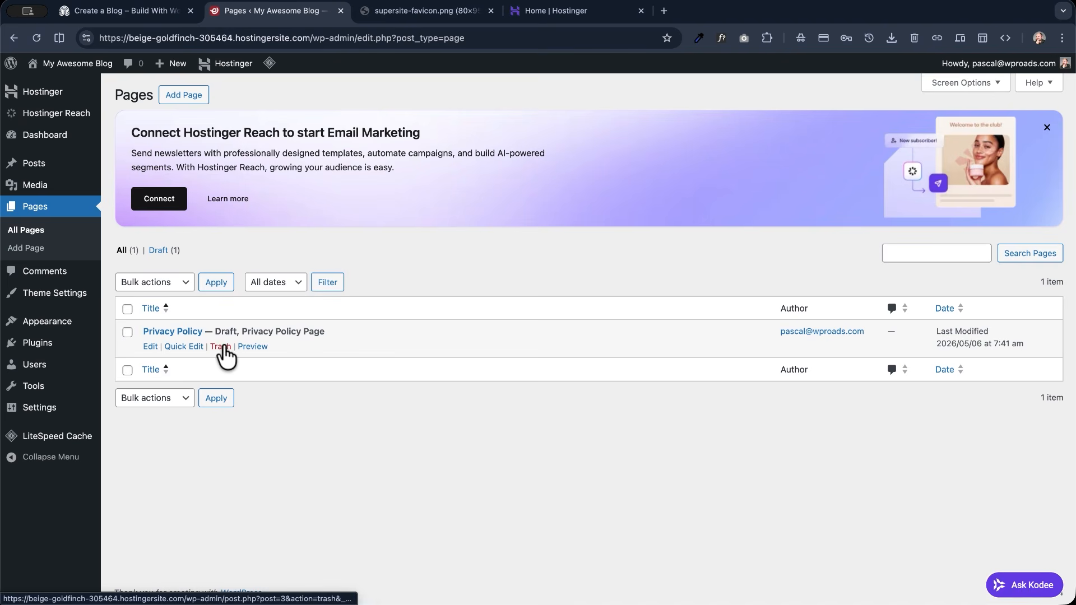
- Trash the Privacy Policy draft, delete it permanently and dismiss the Hostinger Reach promotion
{"action": "left_click", "coordinate": [221, 349]}
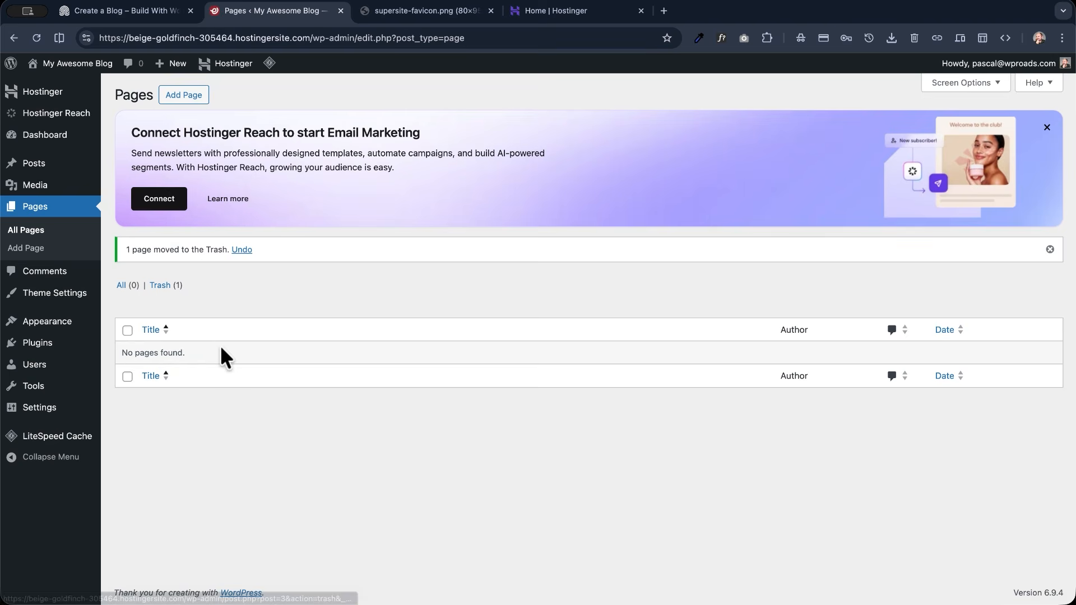
{"action": "left_click", "coordinate": [169, 283]}
{"action": "left_click", "coordinate": [399, 285]}
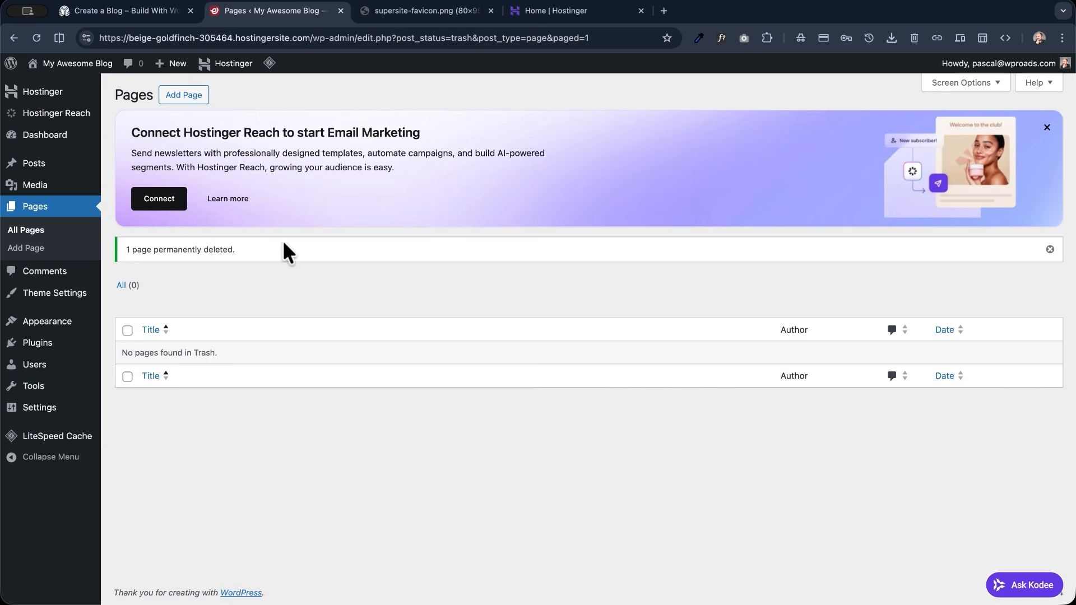
{"action": "left_click", "coordinate": [1046, 128]}
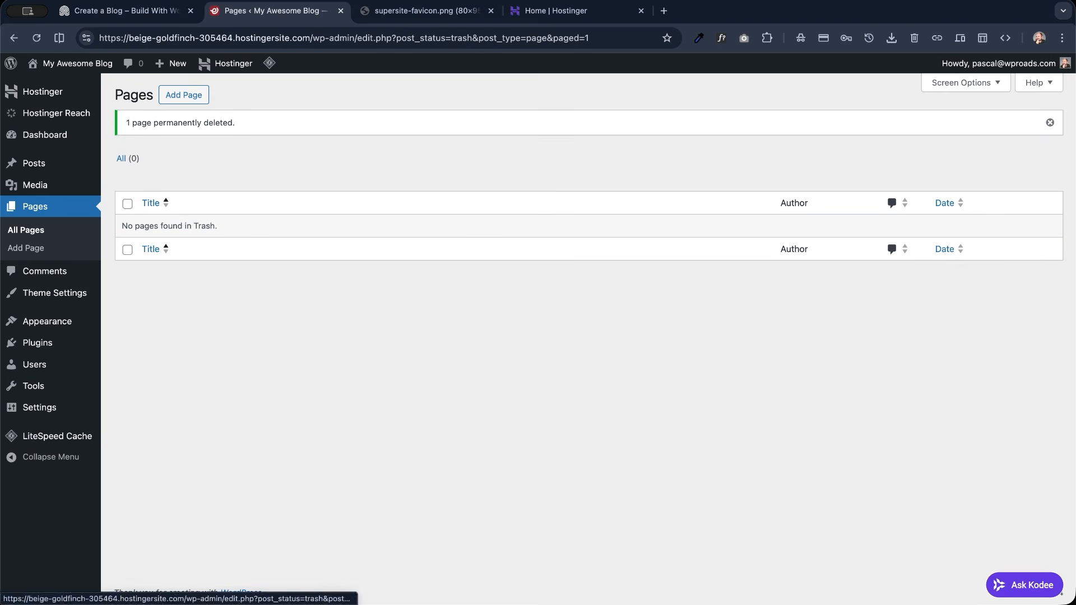
- Dismiss the page deletion notice, move the "Hello world!" post to the trash and delete it permanently
{"action": "left_click", "coordinate": [1050, 122]}
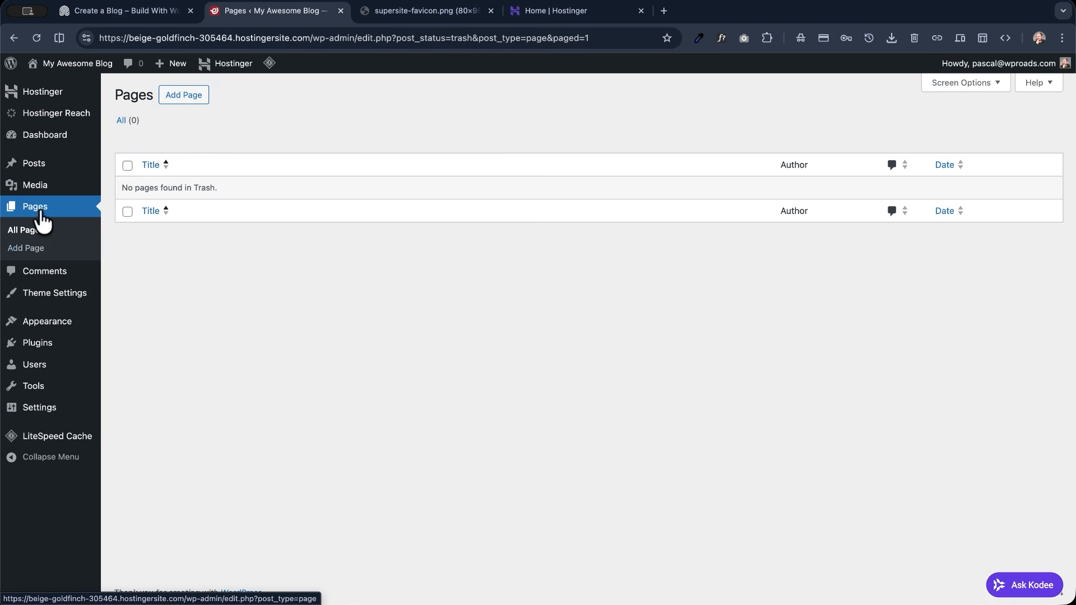
{"action": "left_click", "coordinate": [37, 164]}
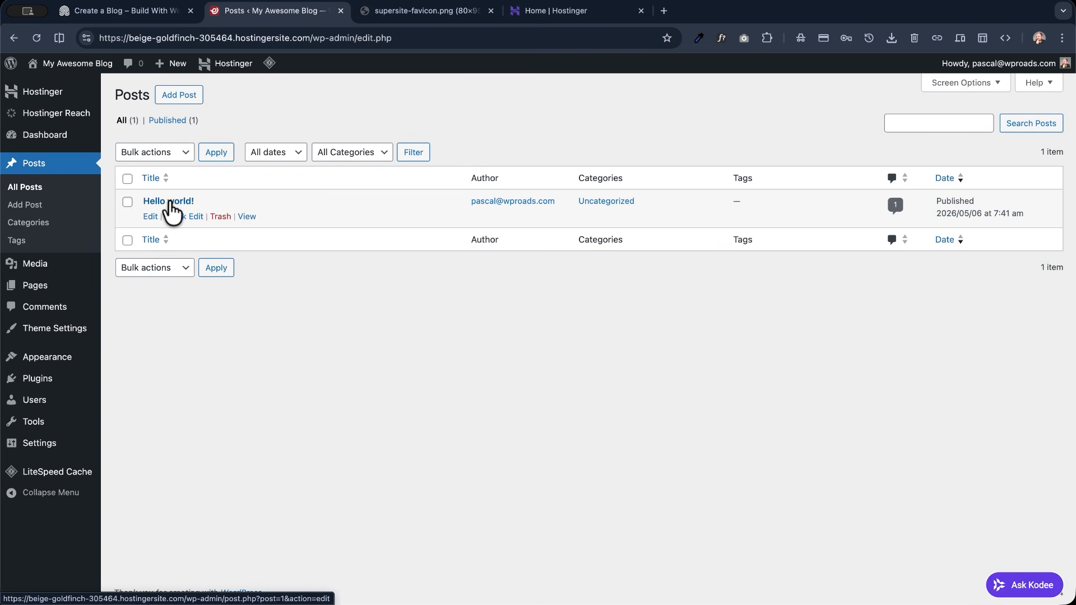
{"action": "left_click", "coordinate": [219, 218]}
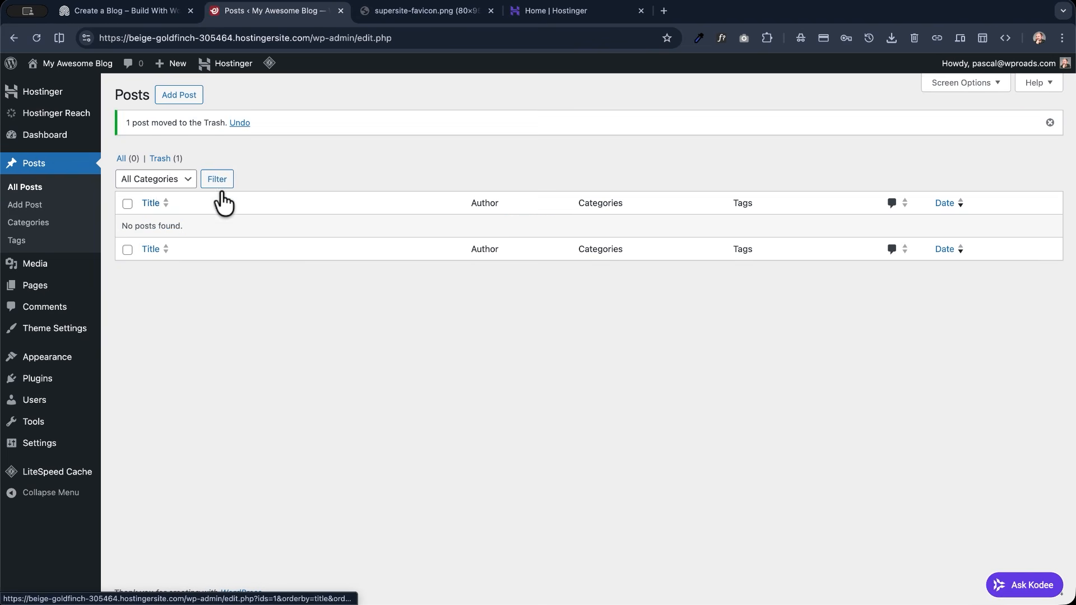
{"action": "left_click", "coordinate": [166, 160]}
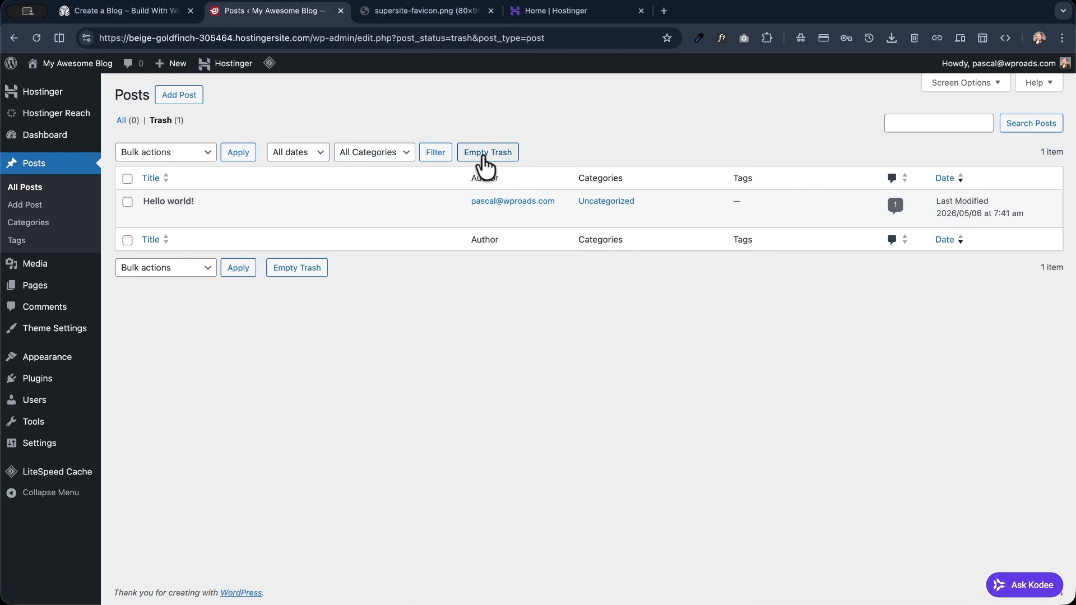
{"action": "left_click", "coordinate": [485, 159]}
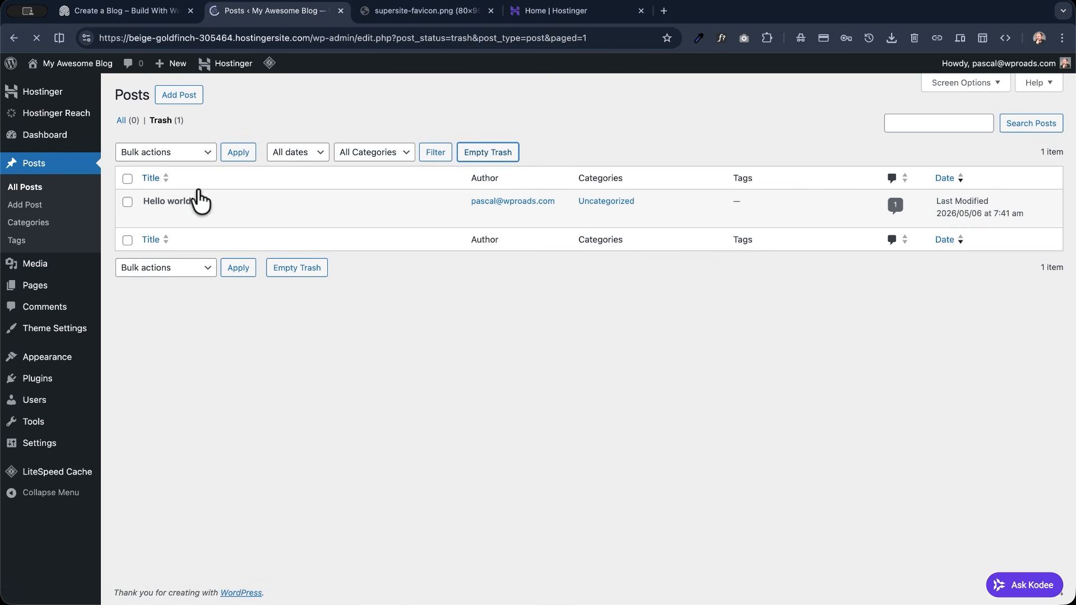
- Deactivate the Hostinger Reach plugin and delete it along with its data
{"action": "left_click", "coordinate": [44, 378]}
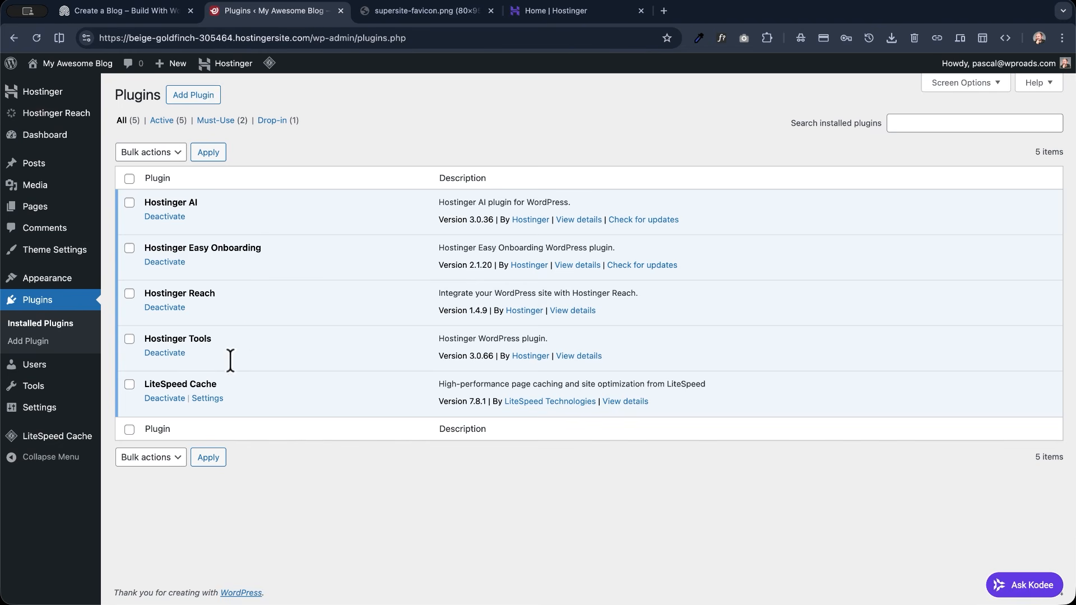
{"action": "left_click", "coordinate": [160, 307]}
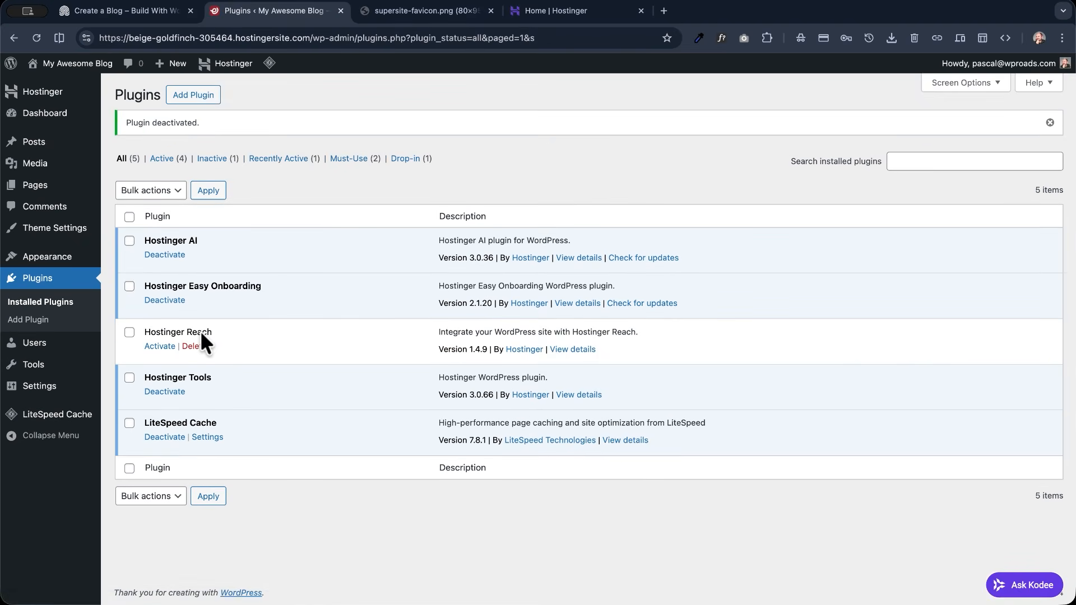
{"action": "left_click", "coordinate": [194, 346]}
{"action": "left_click", "coordinate": [650, 119]}
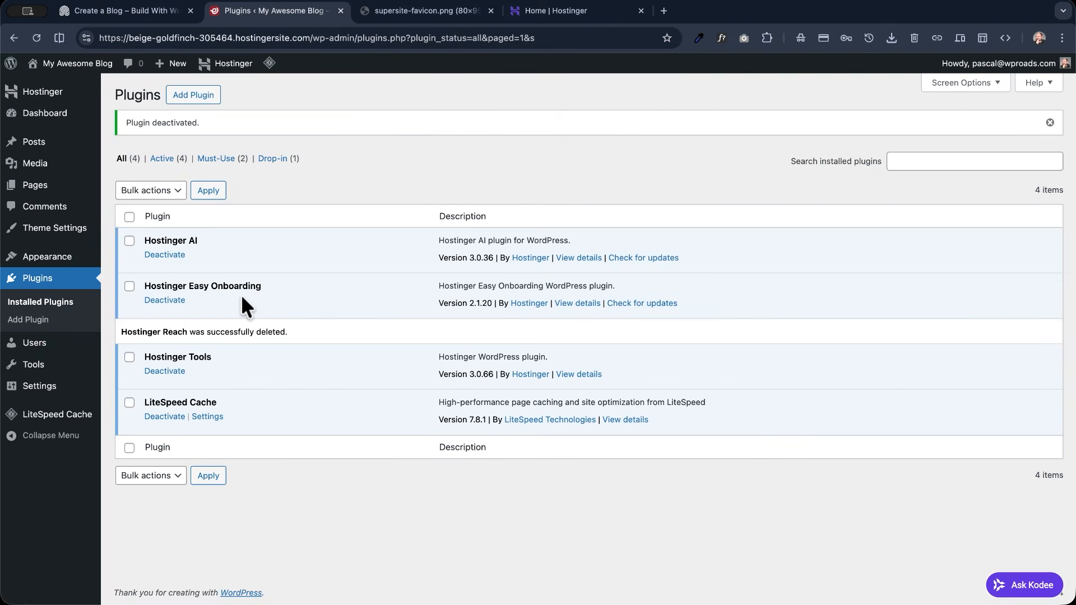
- Deactivate the Hostinger Easy Onboarding plugin and delete it along with its data
{"action": "left_click", "coordinate": [168, 301]}
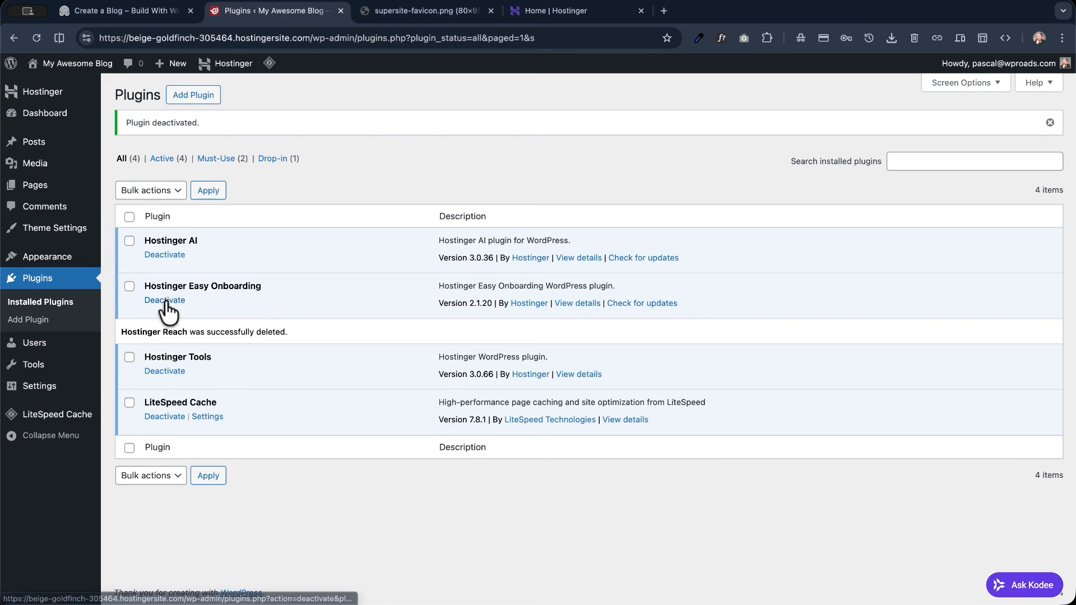
{"action": "left_click", "coordinate": [193, 301]}
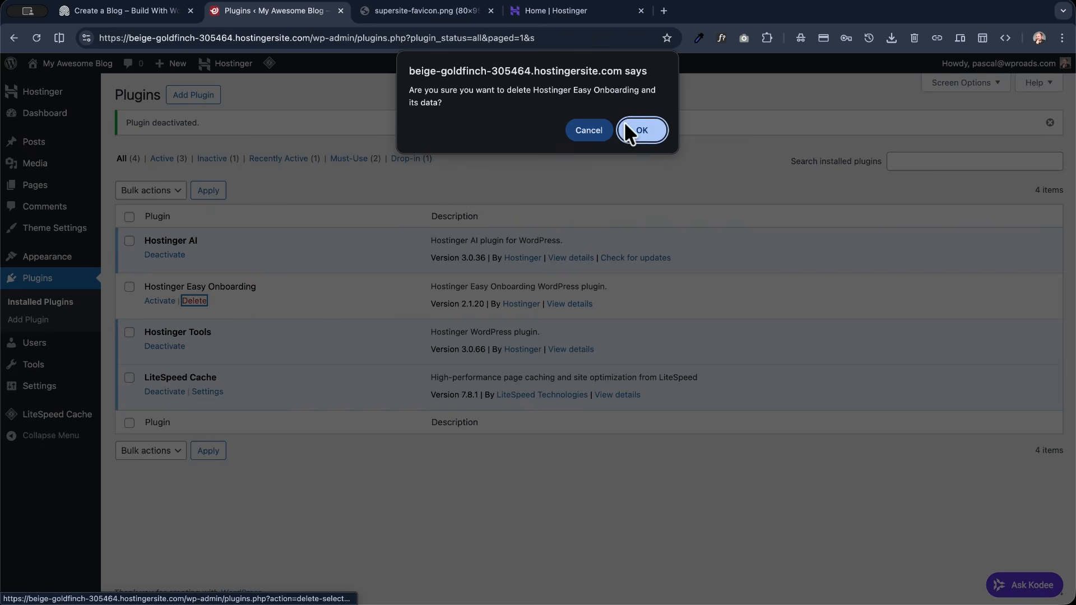
{"action": "left_click", "coordinate": [641, 129]}
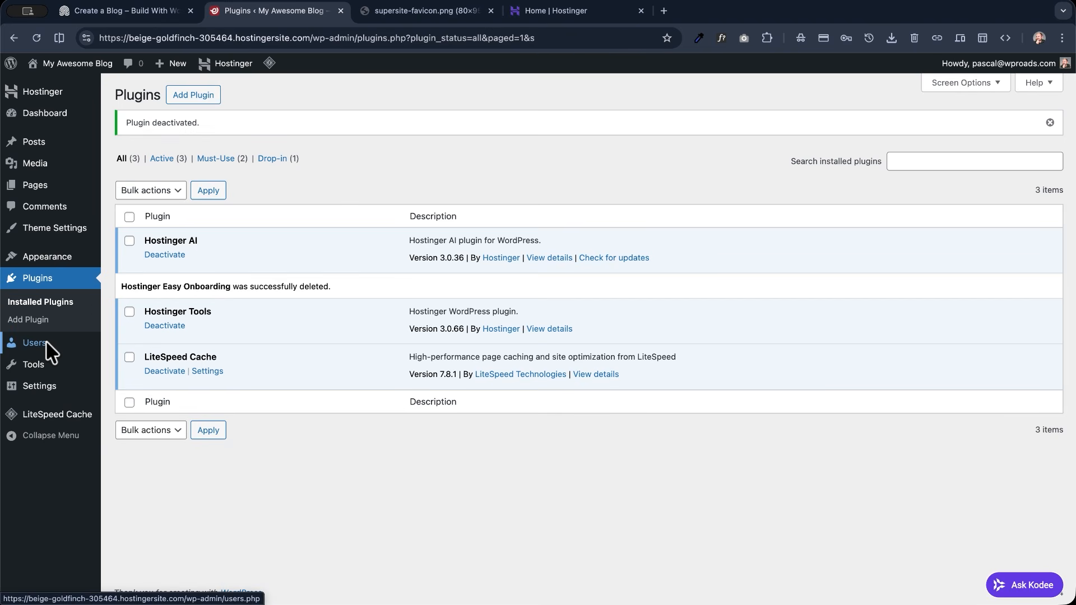
- Activate the Twenty Twenty-Five theme in place of the Hostinger AI theme
{"action": "mouse_move", "coordinate": [45, 385]}
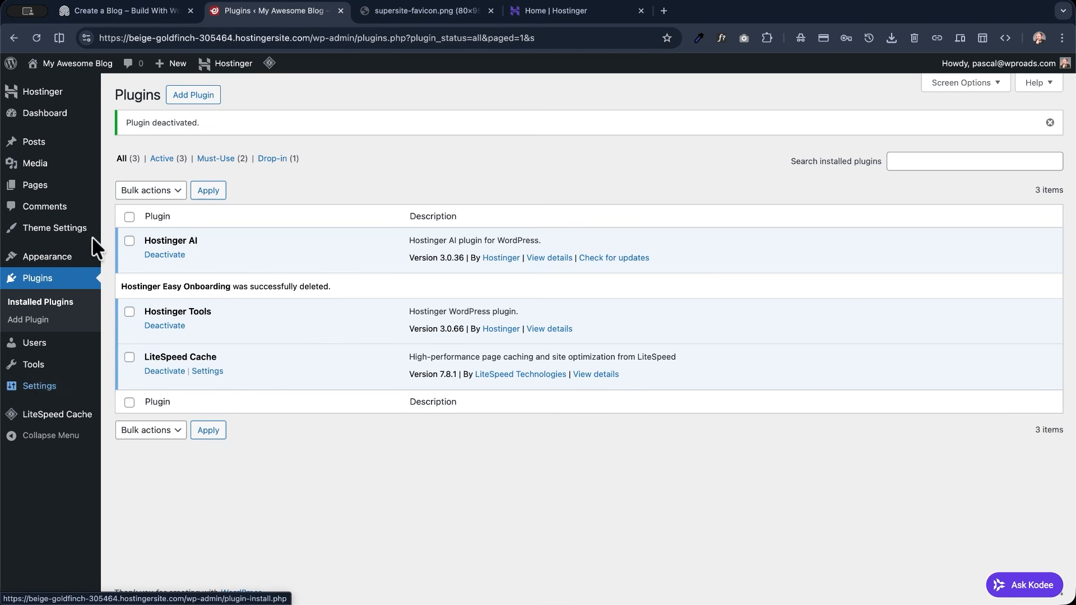
{"action": "mouse_move", "coordinate": [53, 261]}
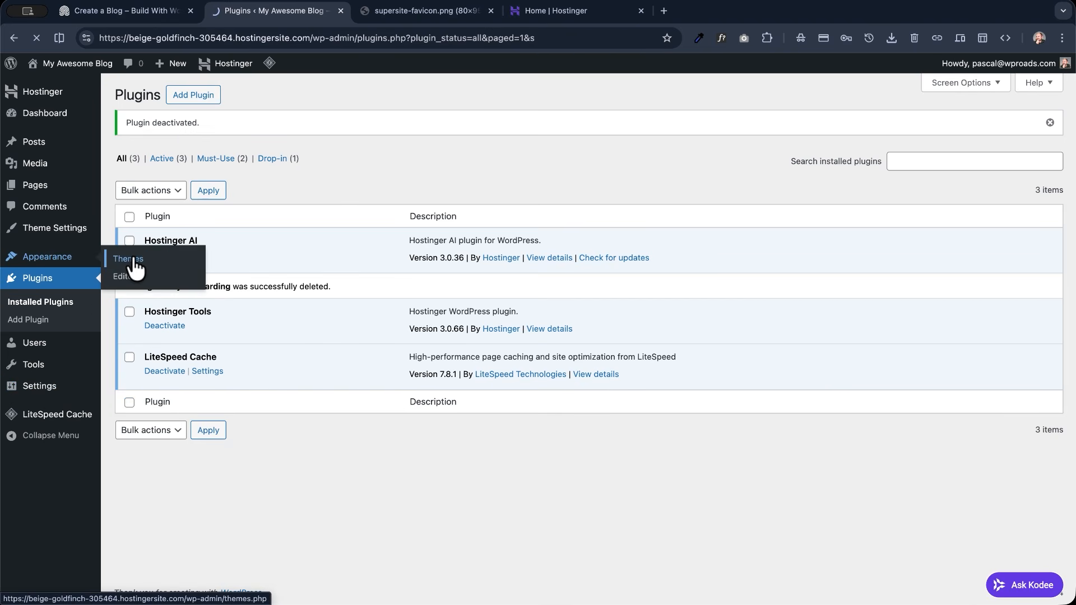
{"action": "left_click", "coordinate": [133, 262]}
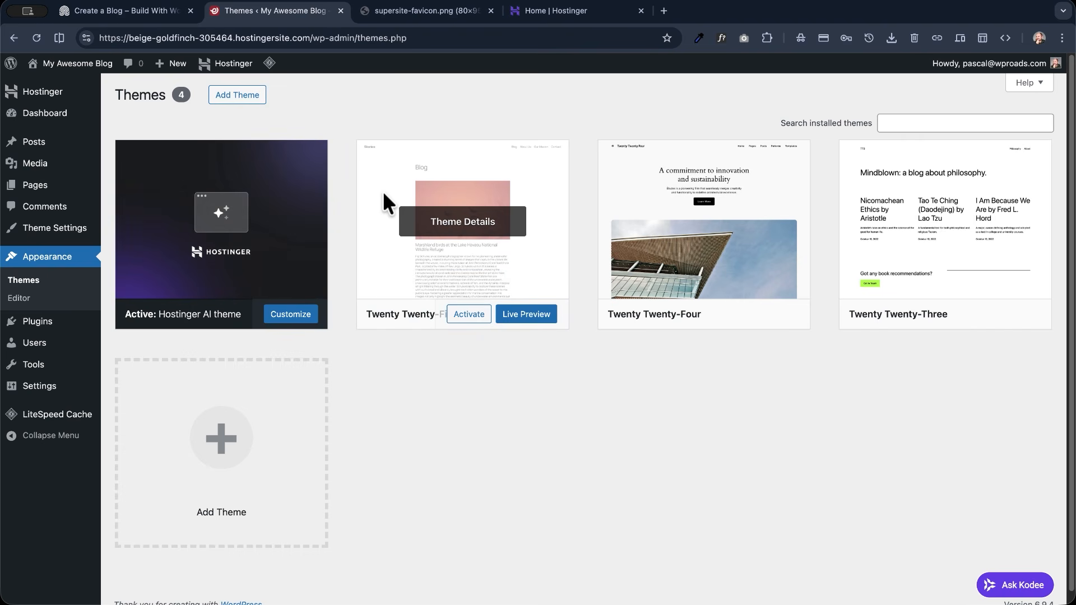
{"action": "left_click", "coordinate": [458, 319]}
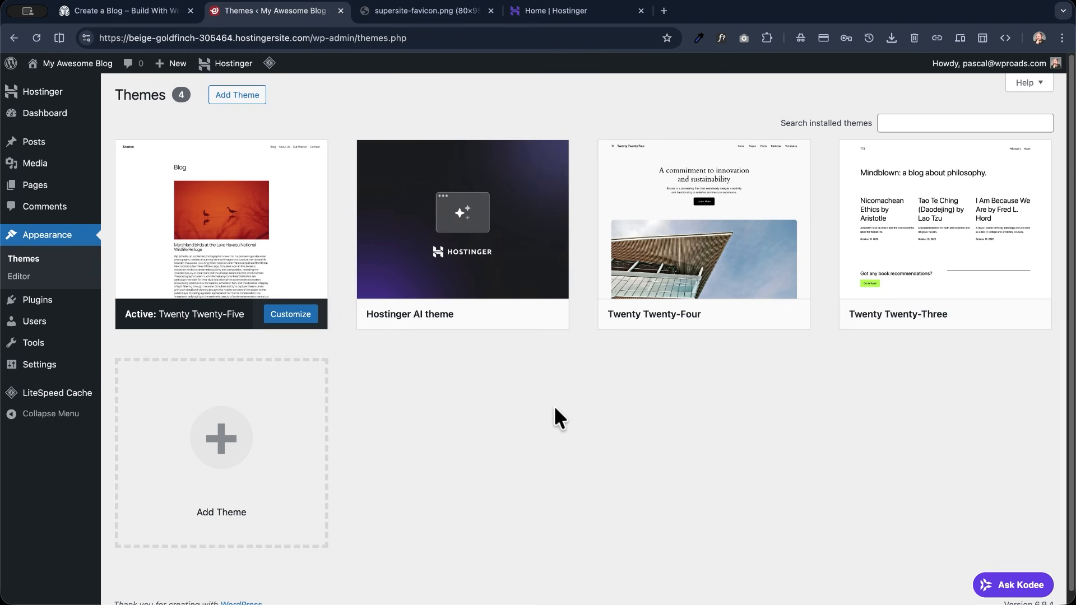
- Delete the unused Twenty Twenty-Three and Twenty Twenty-Four themes
{"action": "left_click", "coordinate": [976, 297]}
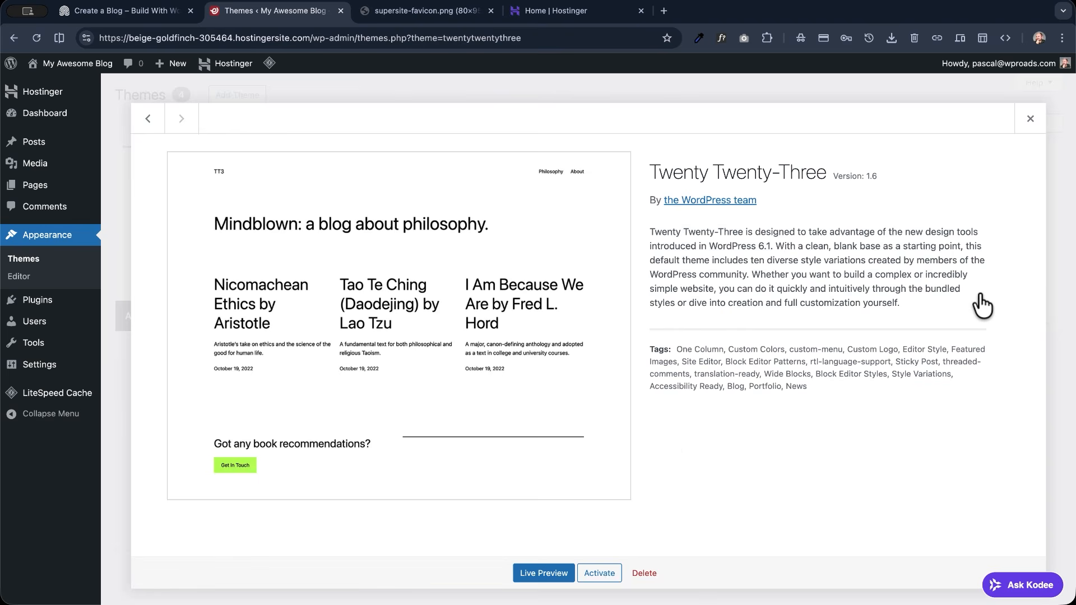
{"action": "left_click", "coordinate": [650, 573]}
{"action": "key", "text": "Return"}
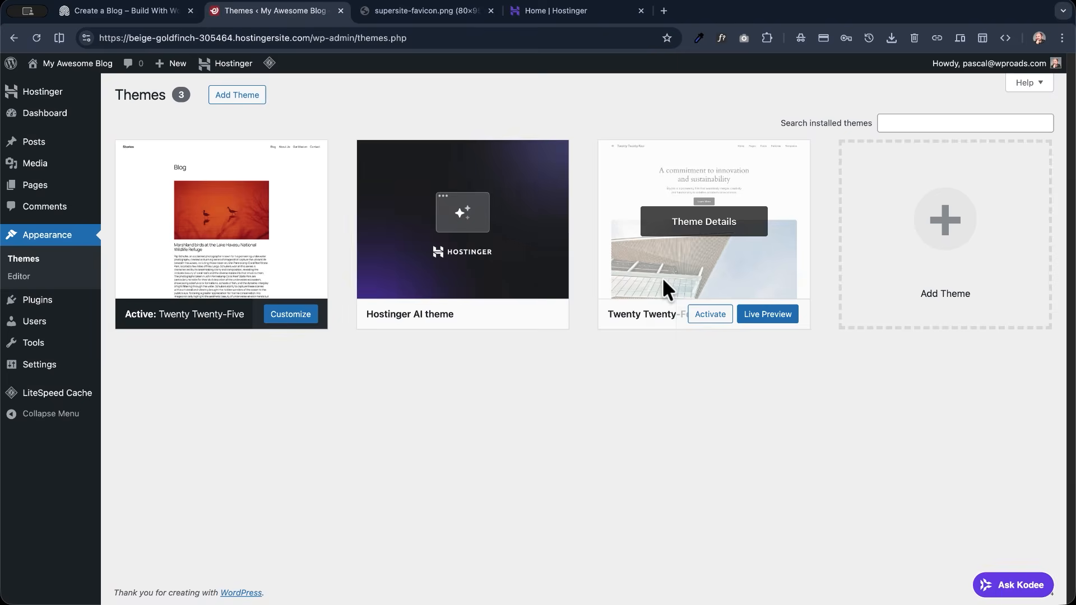
{"action": "left_click", "coordinate": [663, 283]}
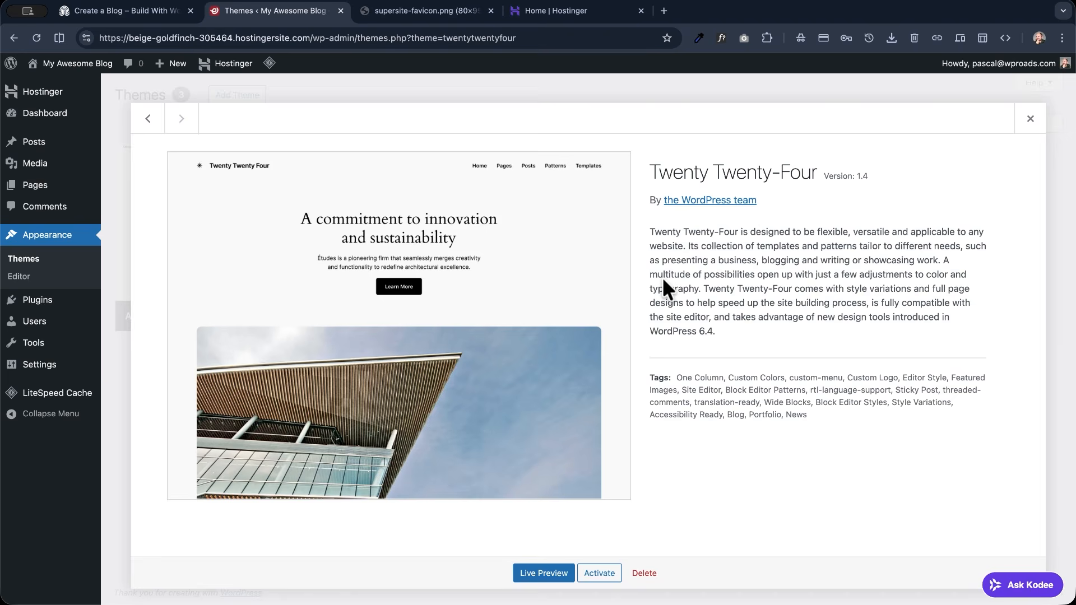
{"action": "left_click", "coordinate": [644, 572]}
{"action": "key", "text": "Return"}
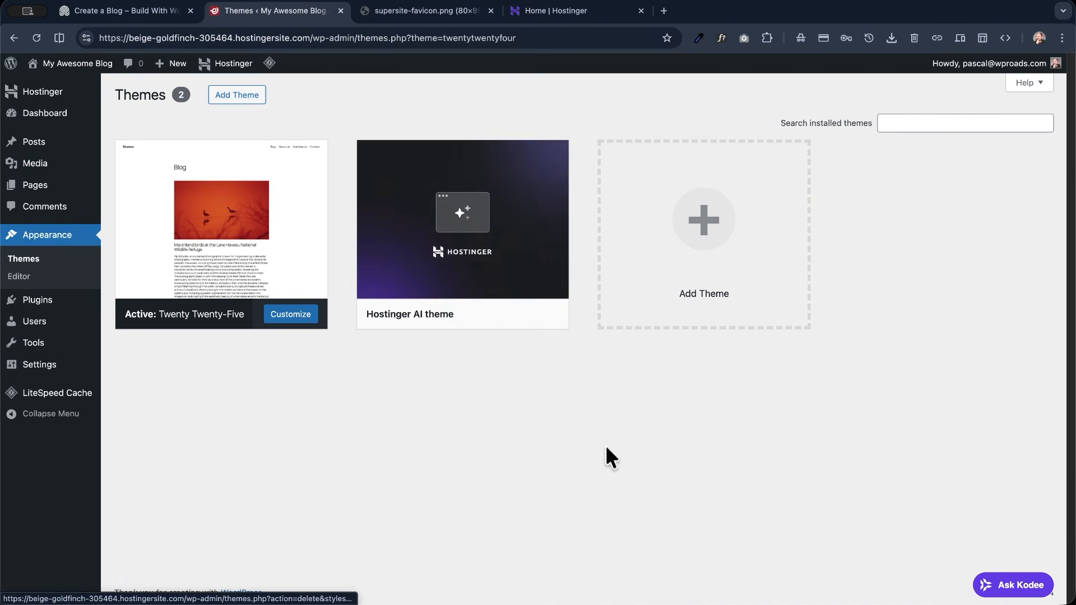
- Delete the inactive Hostinger AI theme so that only the active theme is kept
{"action": "left_click", "coordinate": [490, 267]}
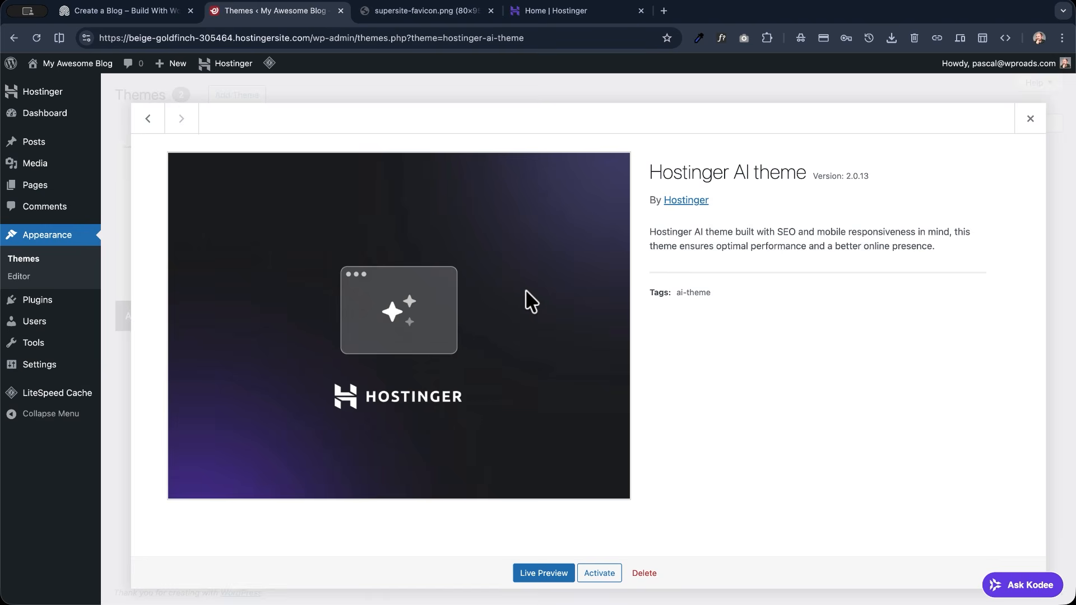
{"action": "left_click", "coordinate": [644, 571]}
{"action": "key", "text": "Return"}
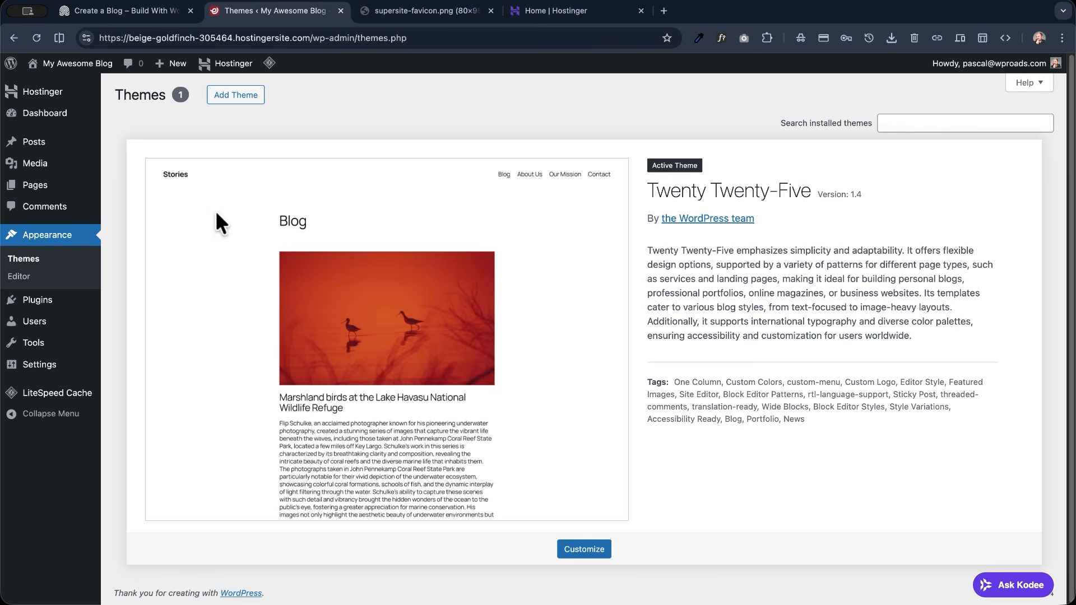
- View the new blog's front end and compare it with the finished "Create a Blog" demo site
{"action": "mouse_move", "coordinate": [66, 64]}
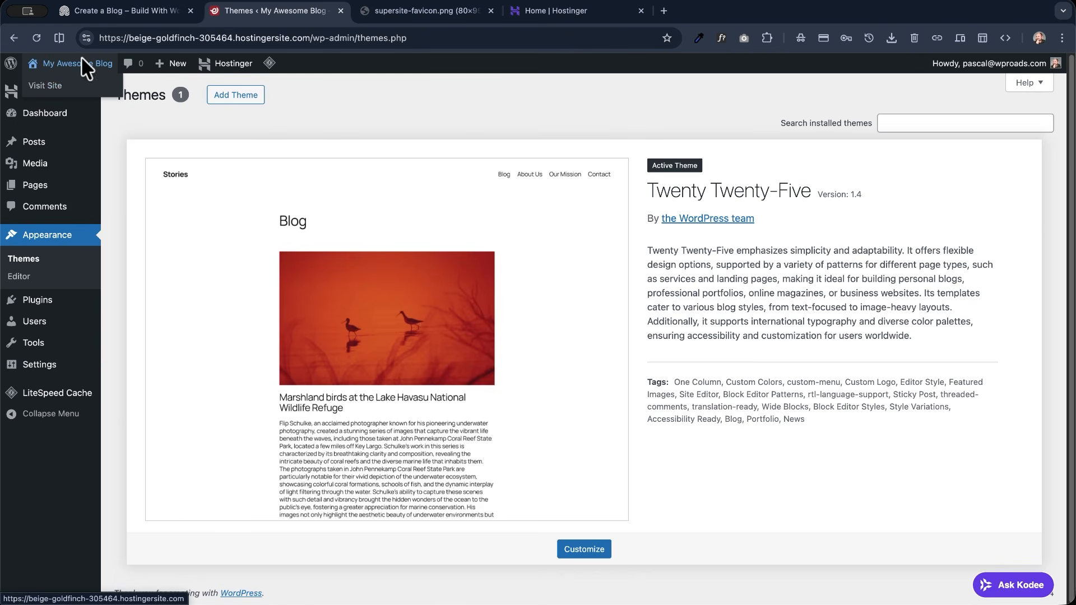
{"action": "left_click", "coordinate": [62, 86]}
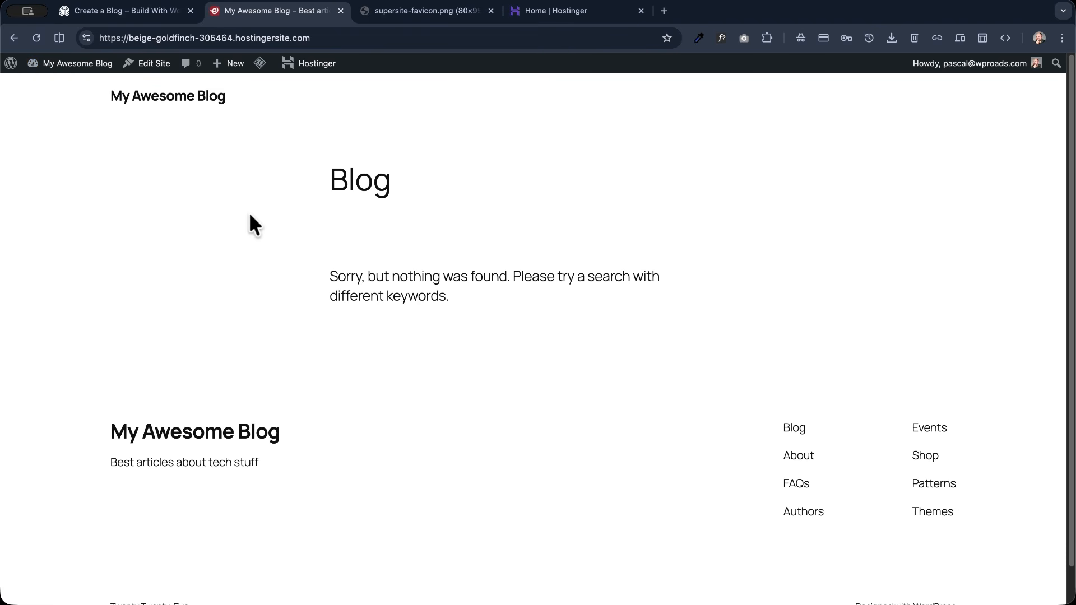
{"action": "left_click", "coordinate": [130, 9]}
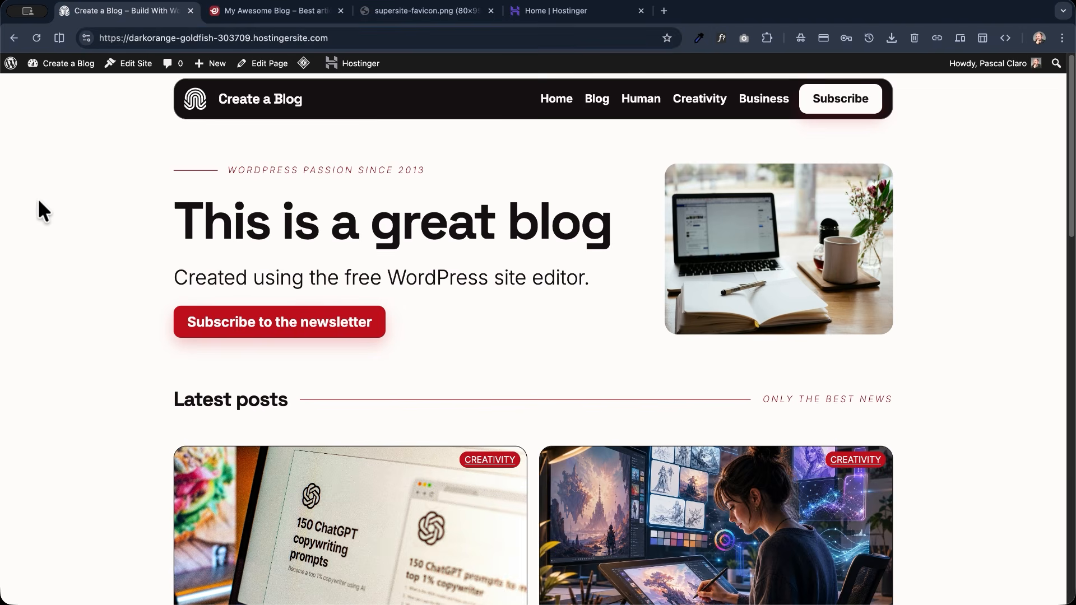
{"action": "scroll", "coordinate": [38, 200], "scroll_direction": "down", "scroll_amount": 15}
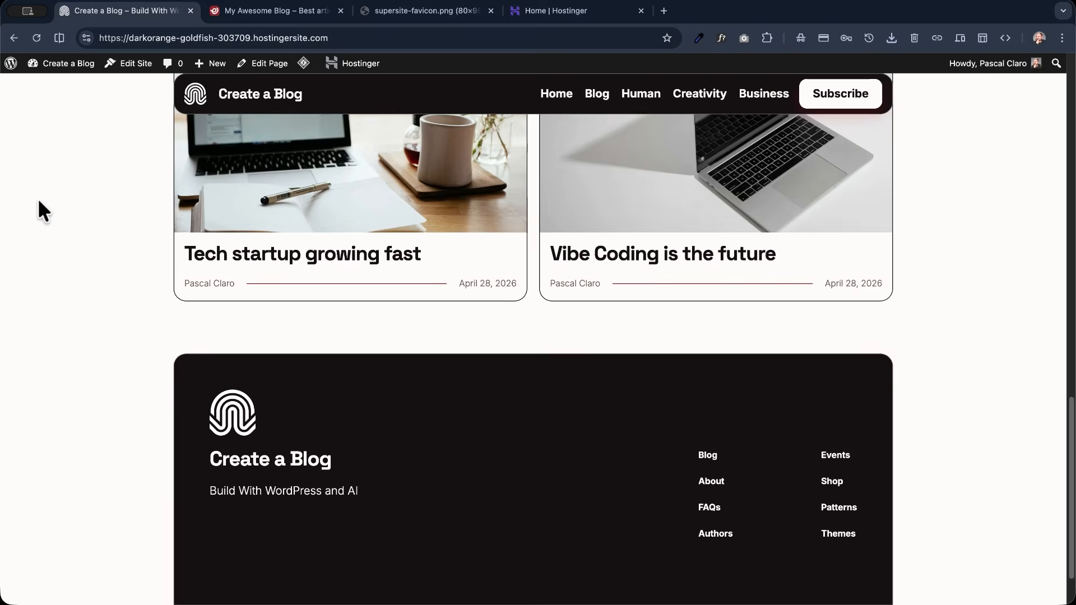
{"action": "scroll", "coordinate": [38, 198], "scroll_direction": "up", "scroll_amount": 15}
{"action": "left_click", "coordinate": [275, 11]}
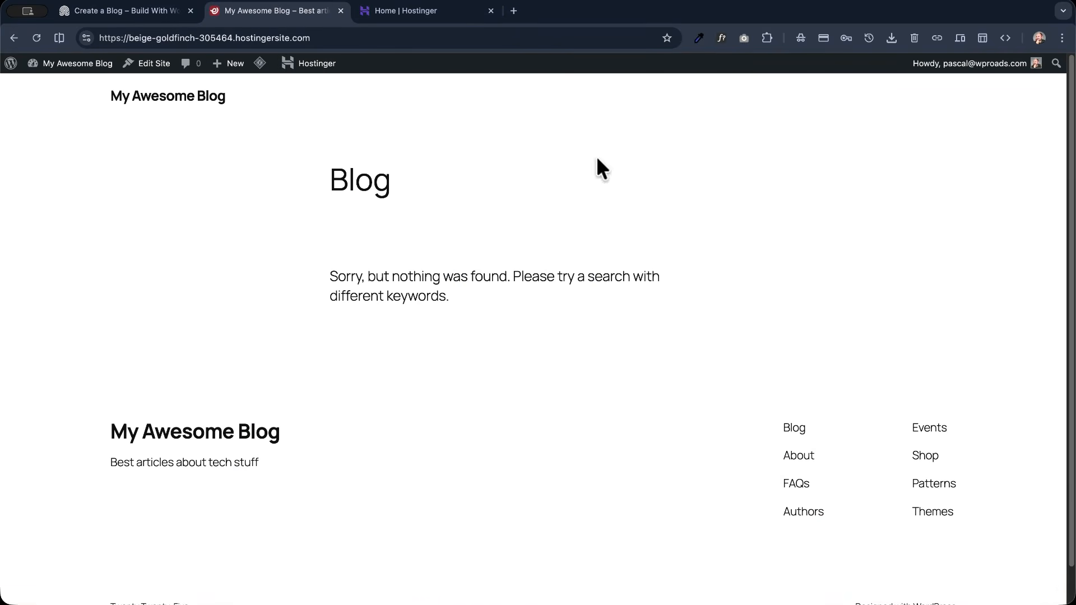
- Open the account's profile for editing and enter the owner's first name and last name
{"action": "mouse_move", "coordinate": [952, 63]}
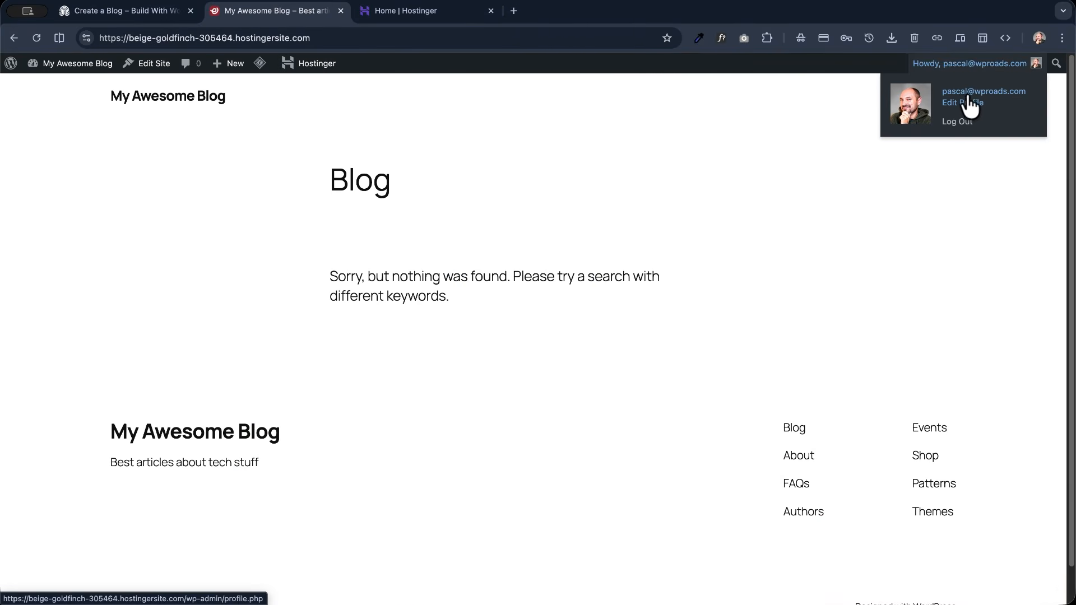
{"action": "left_click", "coordinate": [977, 105]}
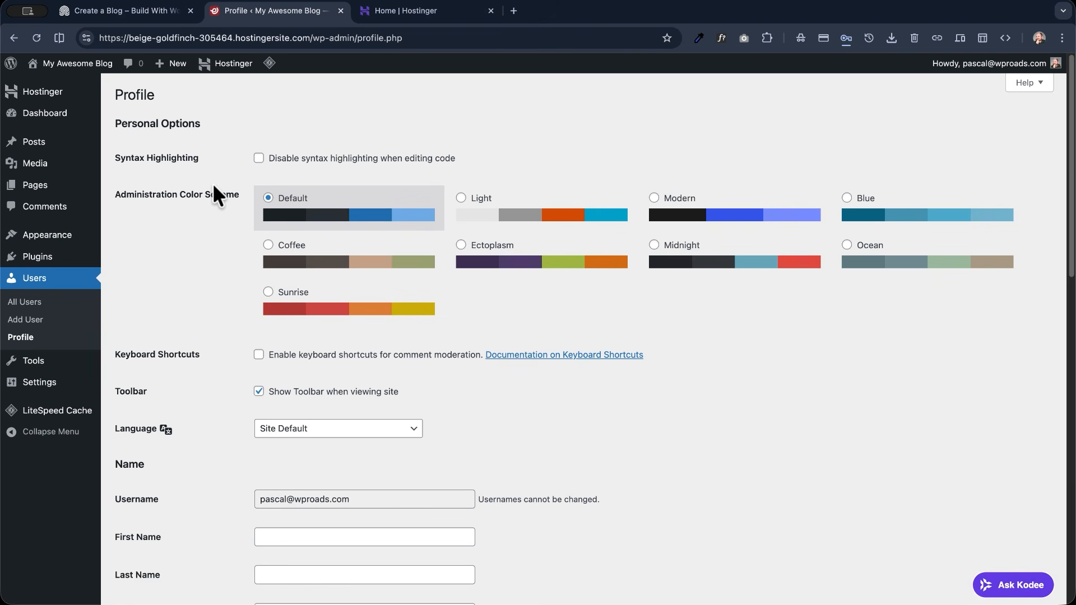
{"action": "scroll", "coordinate": [213, 183], "scroll_direction": "down", "scroll_amount": 5}
{"action": "left_click", "coordinate": [328, 327]}
{"action": "type", "text": "Pascal"}
{"action": "key", "text": "Tab"}
{"action": "type", "text": "VC<"}
{"action": "key", "text": "BackSpace"}
{"action": "key", "text": "BackSpace"}
{"action": "key", "text": "BackSpace"}
{"action": "type", "text": "Claro"}
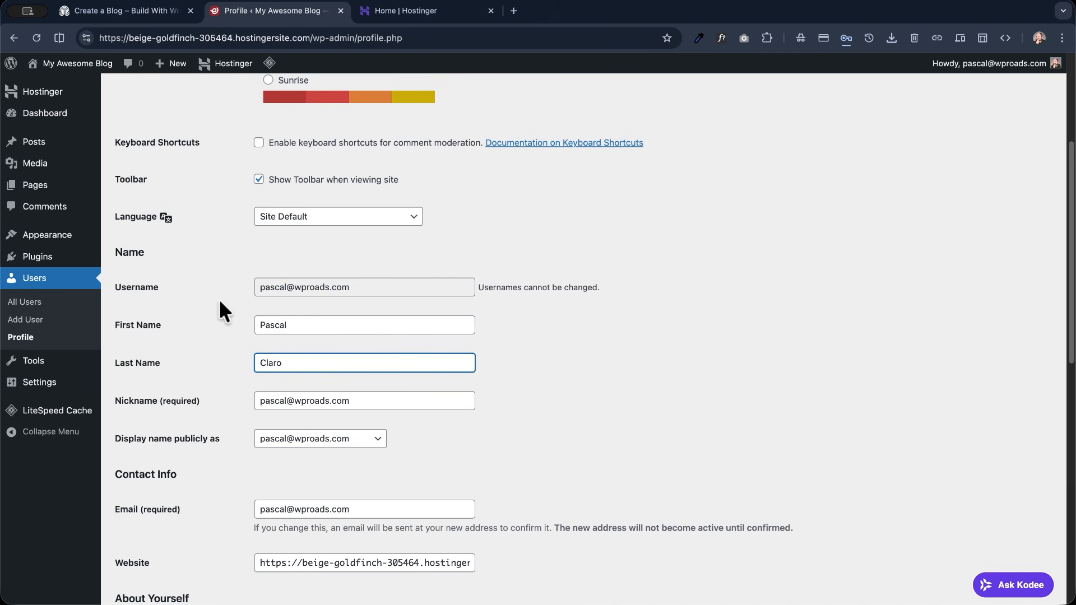
- Set the publicly displayed name to the owner's full name instead of the e-mail address
{"action": "scroll", "coordinate": [115, 317], "scroll_direction": "down", "scroll_amount": 3}
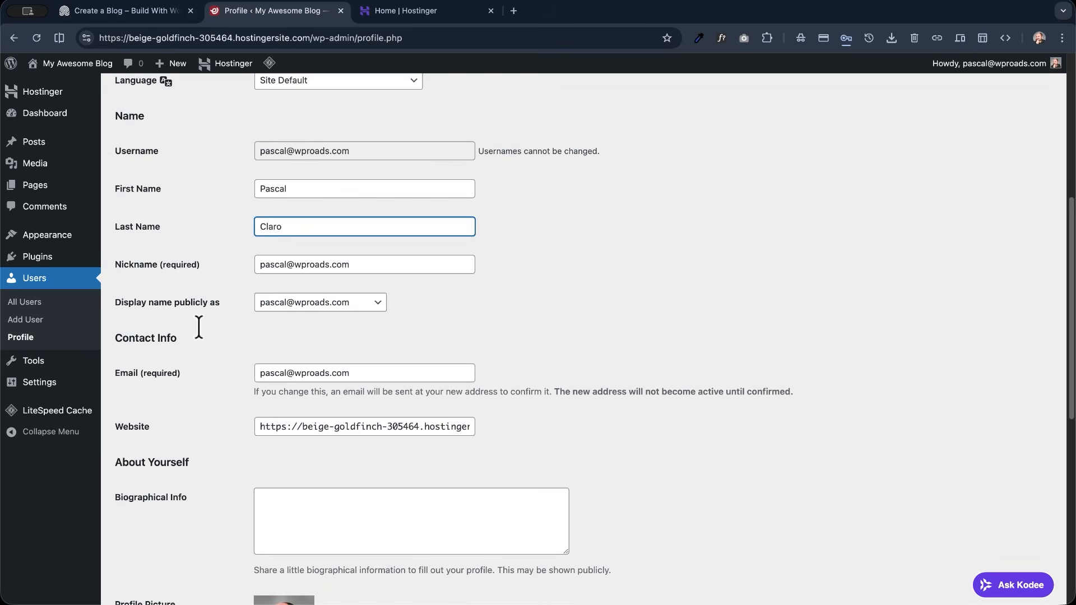
{"action": "left_click", "coordinate": [359, 307]}
{"action": "left_click", "coordinate": [347, 346]}
- Review the biographical info, profile picture and password options, save the profile and check the account name shown in the greeting
{"action": "scroll", "coordinate": [207, 336], "scroll_direction": "down", "scroll_amount": 2}
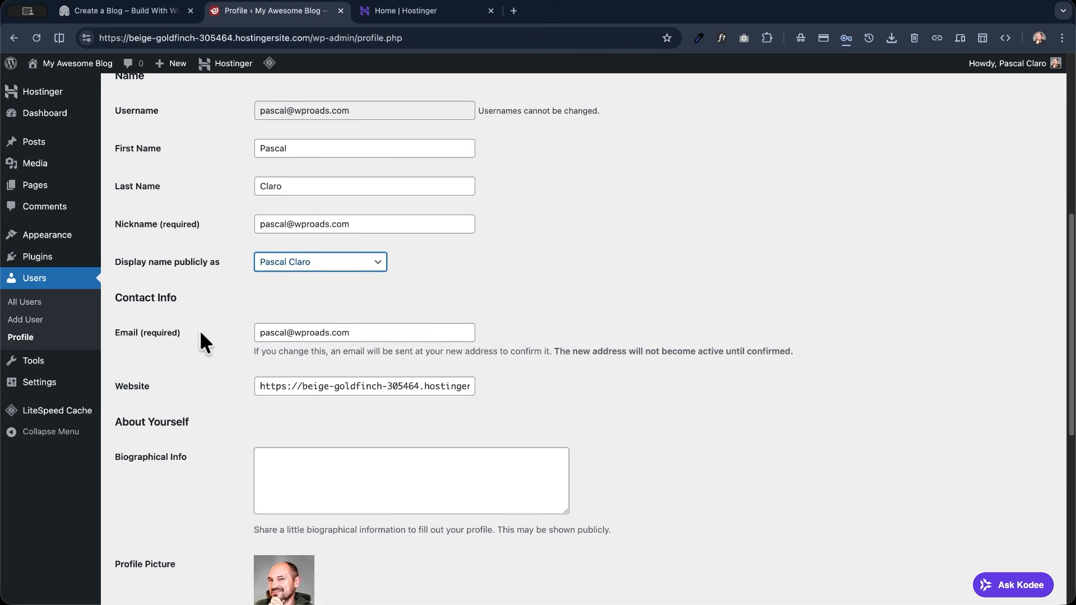
{"action": "scroll", "coordinate": [201, 339], "scroll_direction": "down", "scroll_amount": 3}
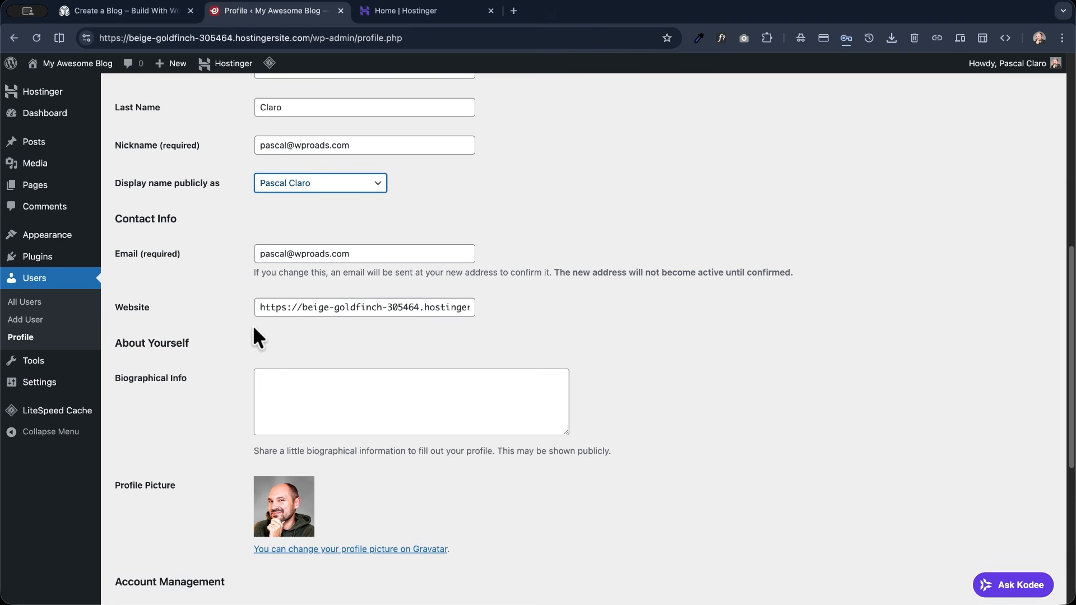
{"action": "scroll", "coordinate": [255, 333], "scroll_direction": "down", "scroll_amount": 3}
{"action": "left_click", "coordinate": [280, 336]}
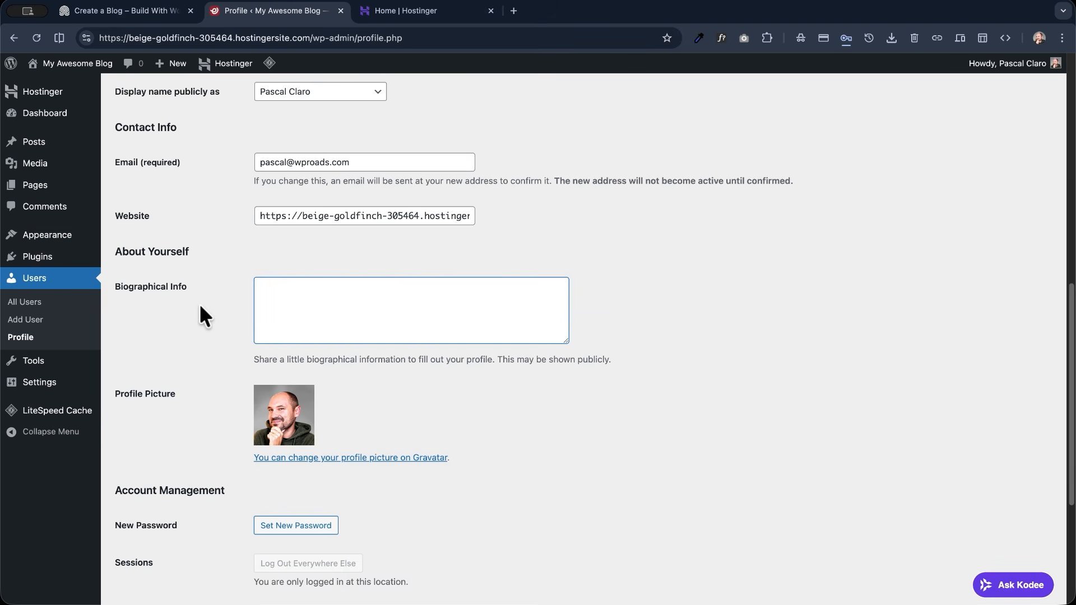
{"action": "key", "text": "super+v"}
{"action": "scroll", "coordinate": [211, 312], "scroll_direction": "down", "scroll_amount": 8}
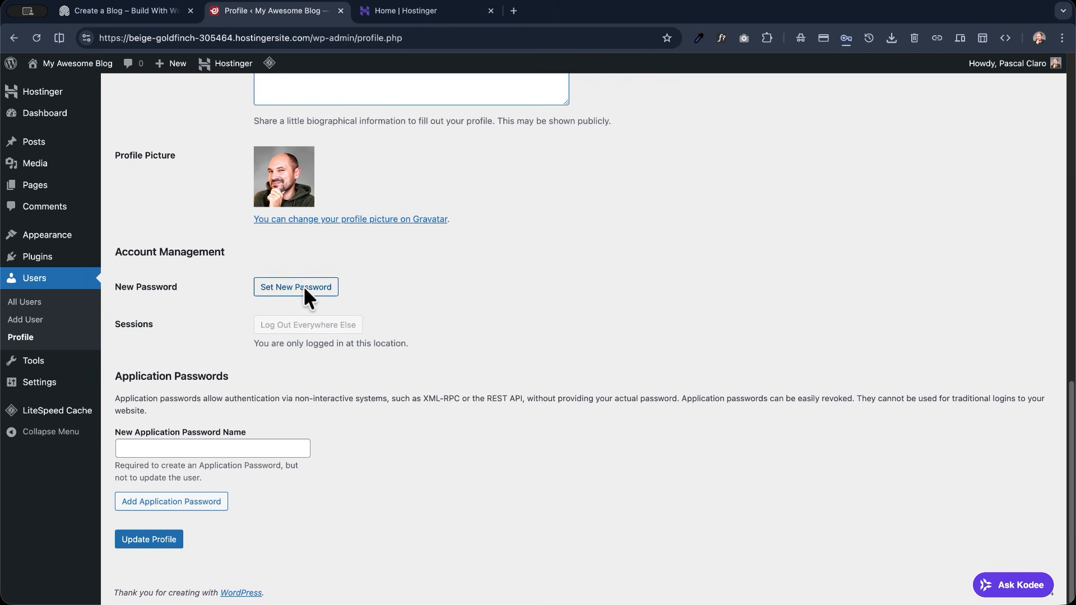
{"action": "left_click", "coordinate": [166, 537]}
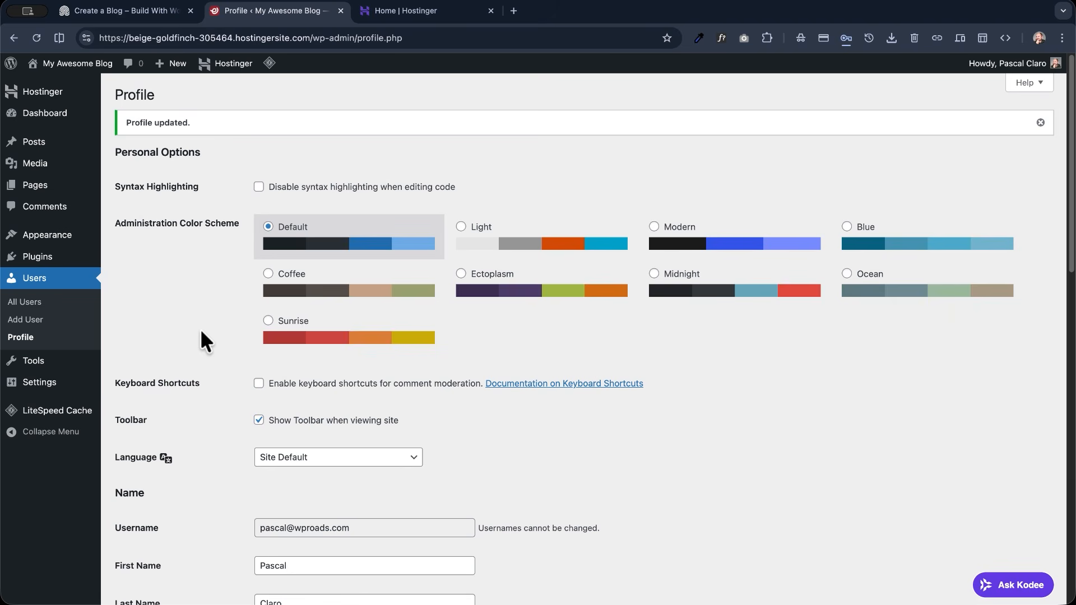
{"action": "mouse_move", "coordinate": [1015, 73]}
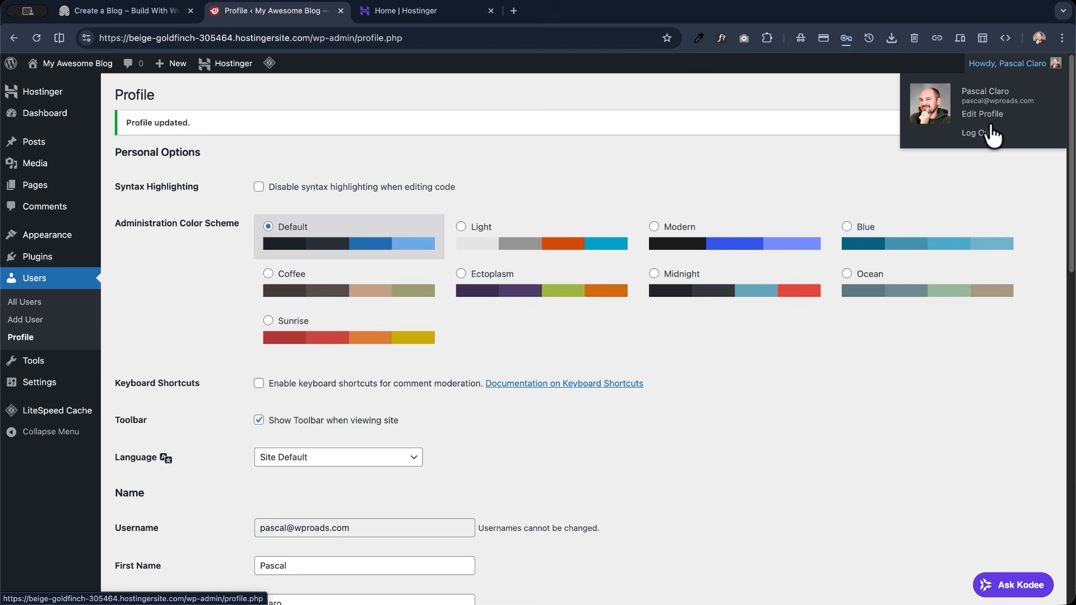
- Log out of the WordPress admin and view the blog's public front end as a visitor
{"action": "left_click", "coordinate": [978, 133]}
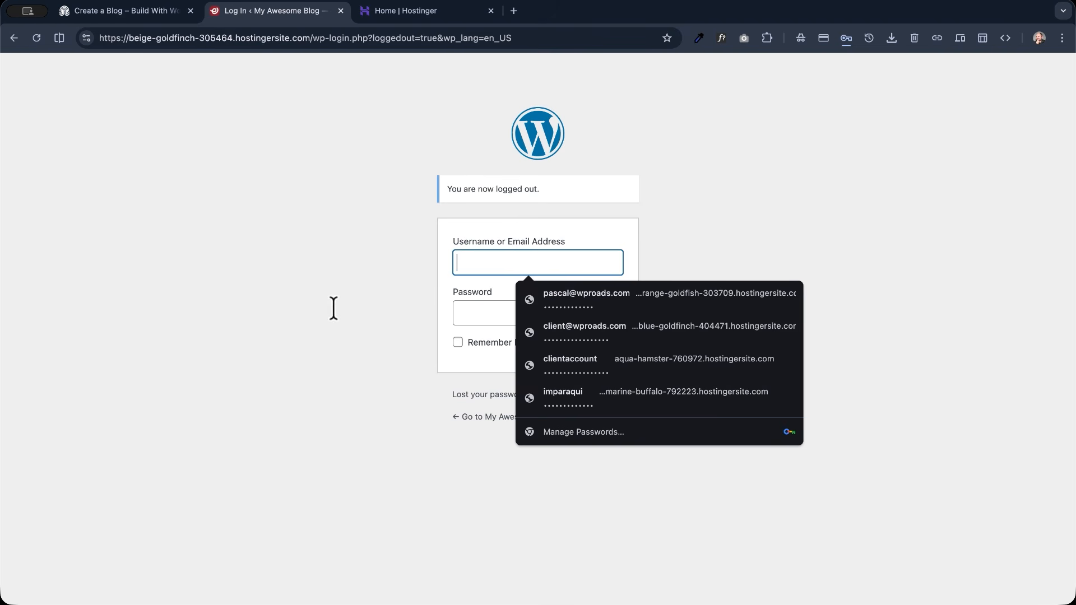
{"action": "left_click", "coordinate": [470, 458]}
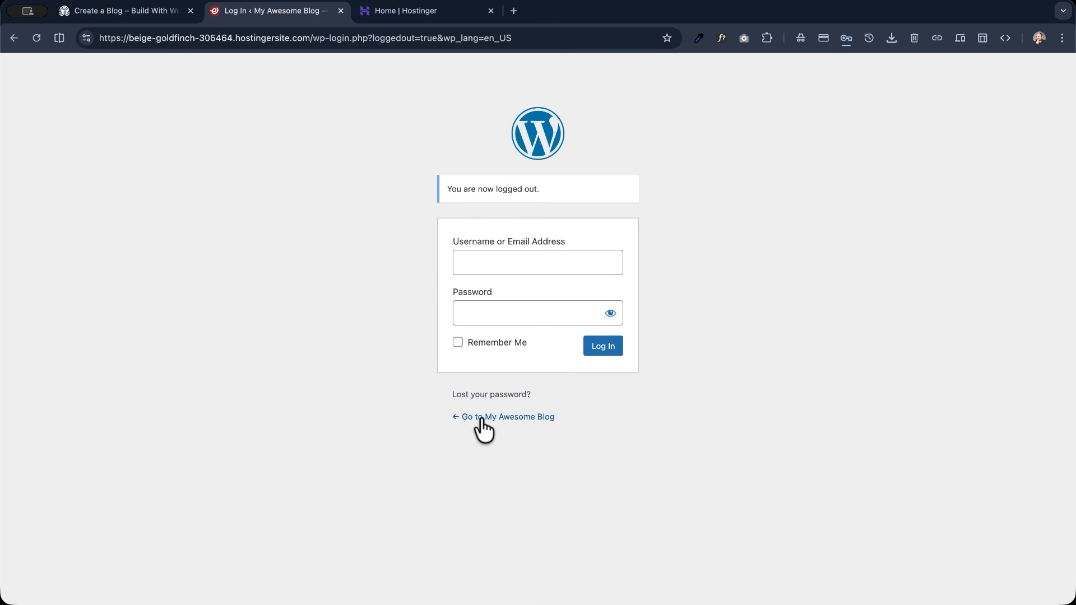
{"action": "left_click", "coordinate": [501, 416]}
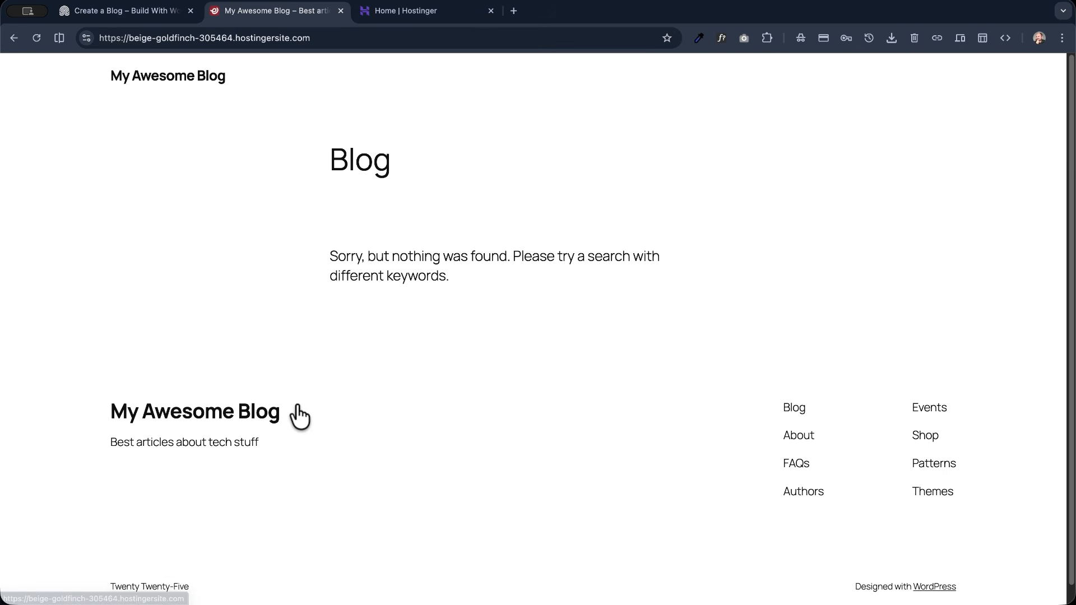
{"action": "scroll", "coordinate": [132, 297], "scroll_direction": "down", "scroll_amount": 1}
{"action": "scroll", "coordinate": [130, 290], "scroll_direction": "up", "scroll_amount": 1}
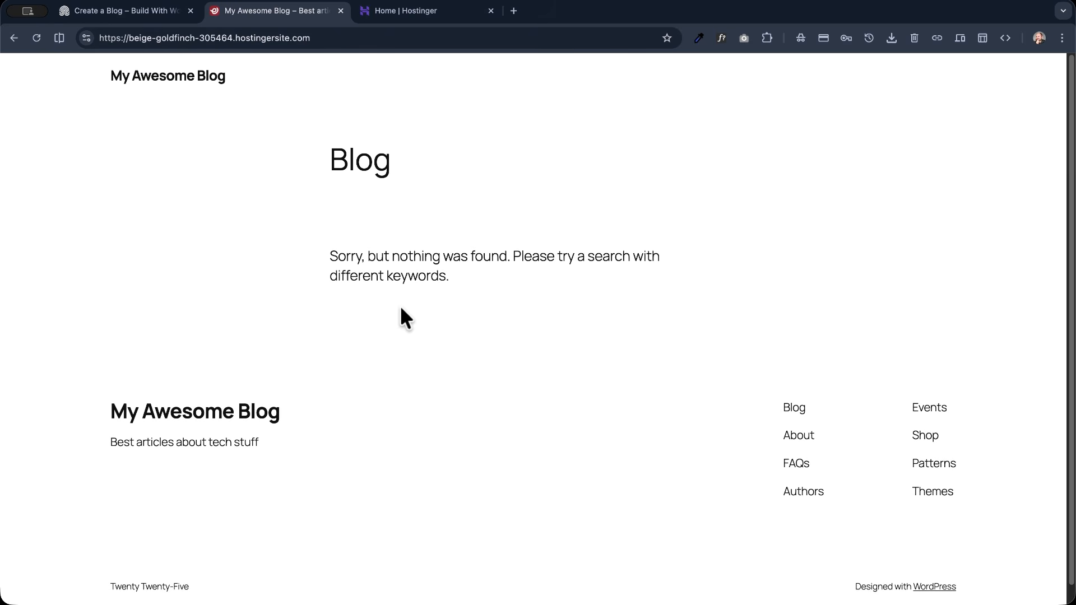
- Open the blog's WordPress login page by adding /wp-admin to the site address
{"action": "left_click", "coordinate": [366, 39]}
{"action": "key", "text": "Right"}
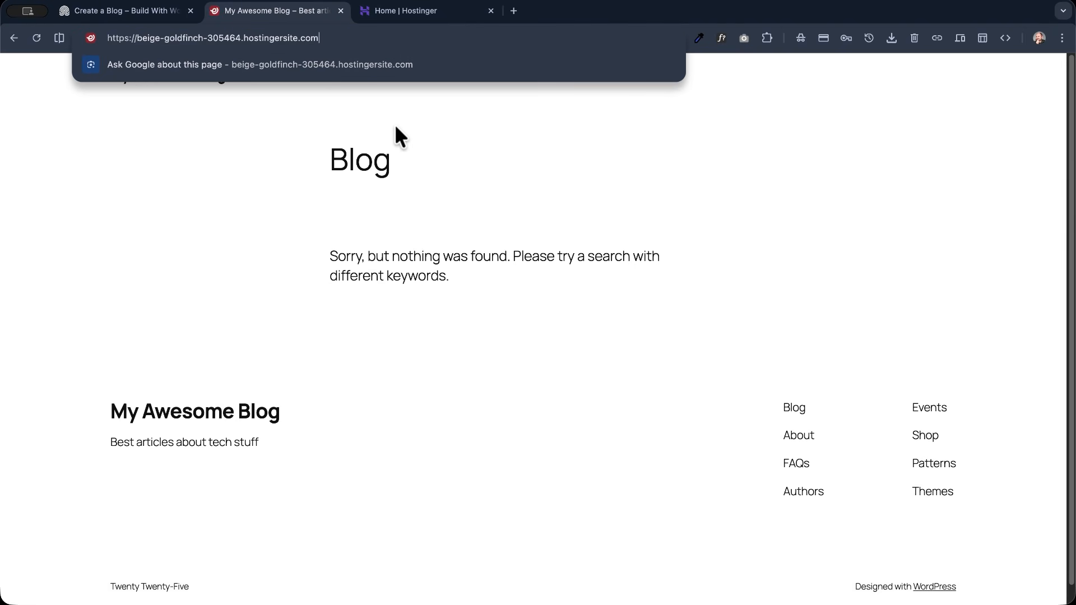
{"action": "type", "text": "/"}
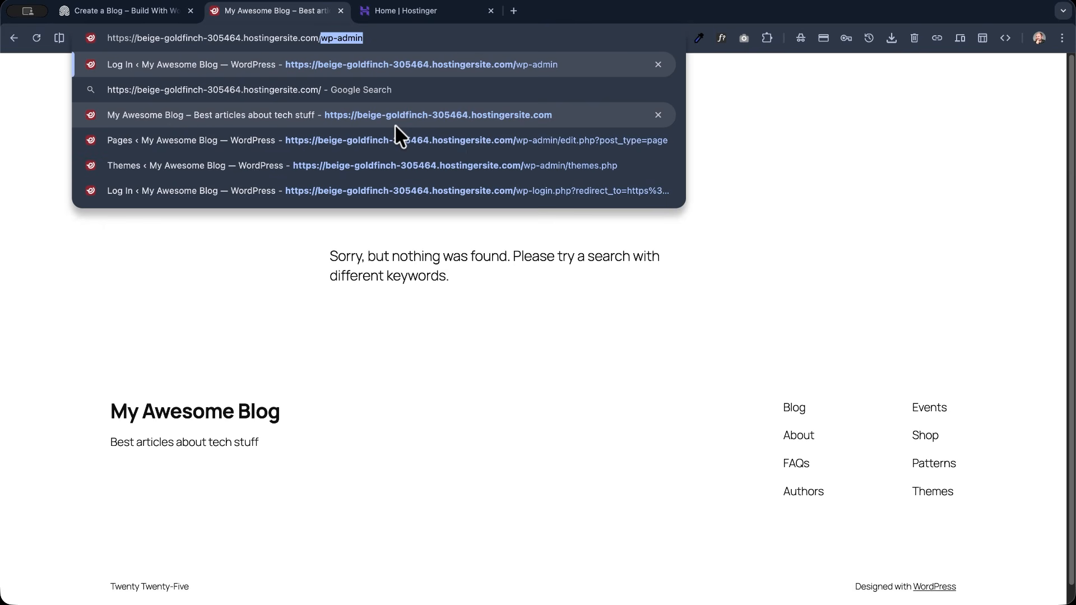
{"action": "type", "text": "wp-"}
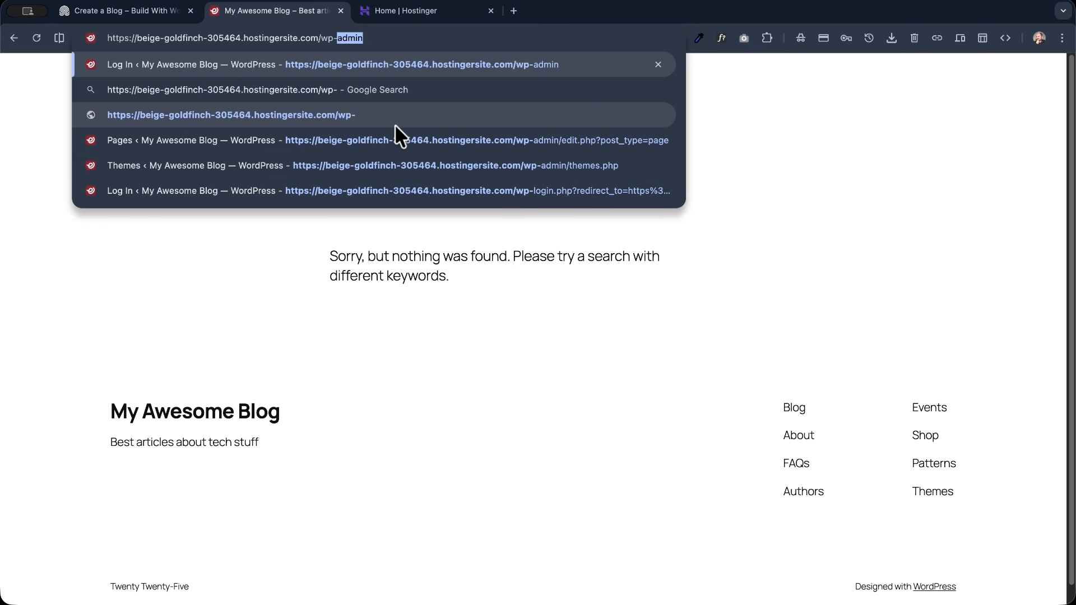
{"action": "type", "text": "admin"}
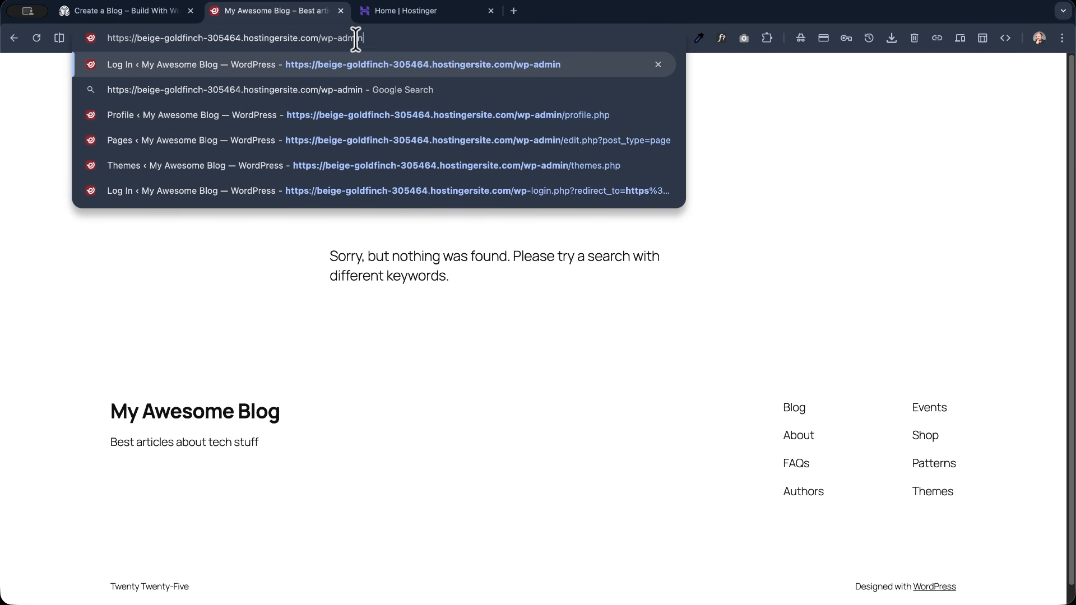
{"action": "key", "text": "Return"}
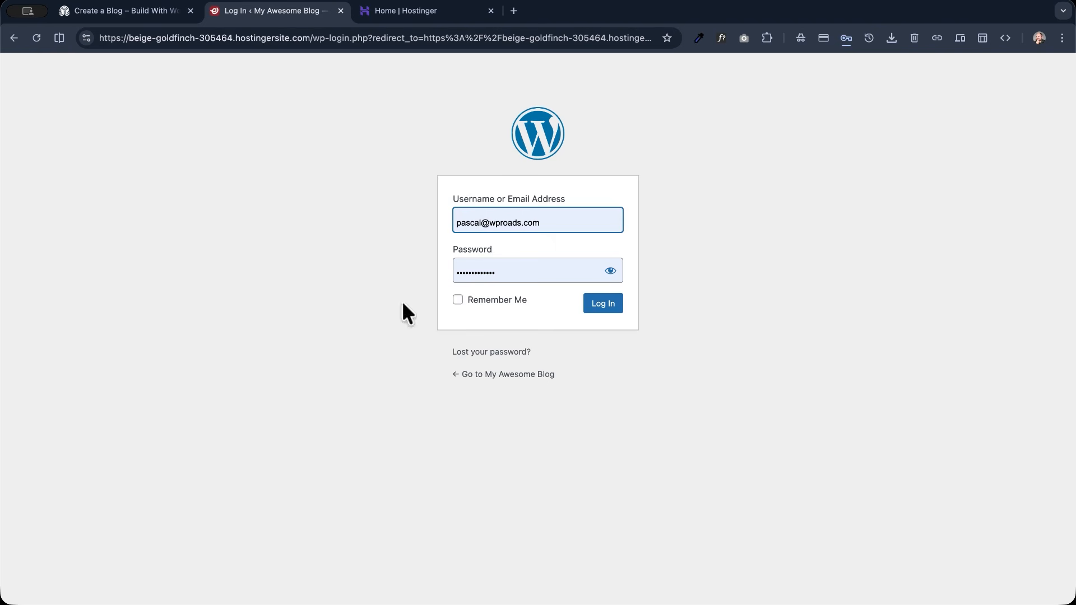
- Switch to Hostinger, find beige-goldfinch-305464.hostingersite.com among all websites and open its WordPress admin
{"action": "left_click", "coordinate": [412, 23]}
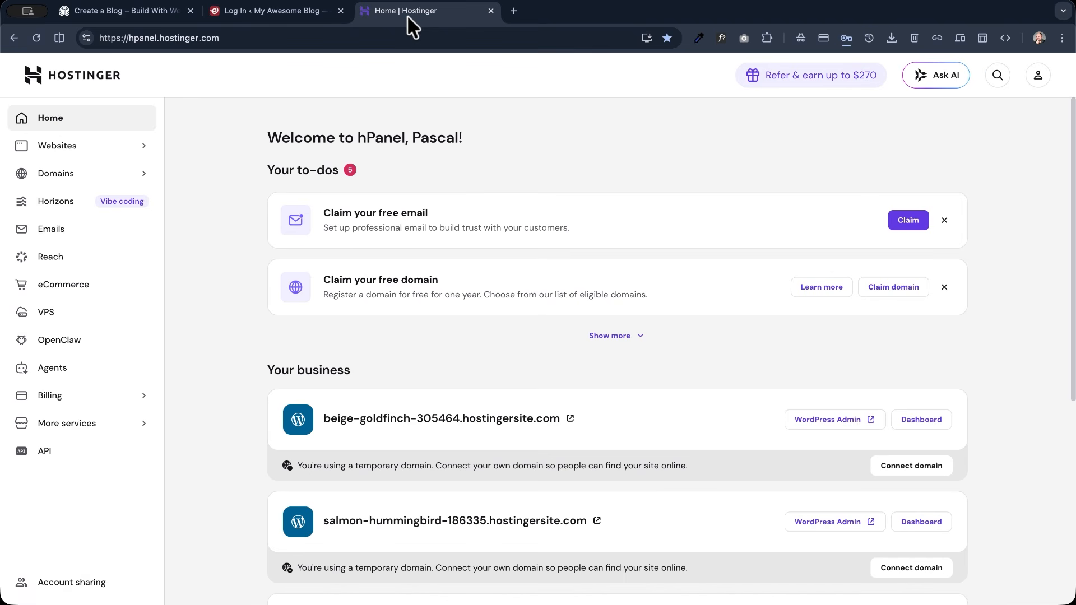
{"action": "left_click", "coordinate": [117, 144]}
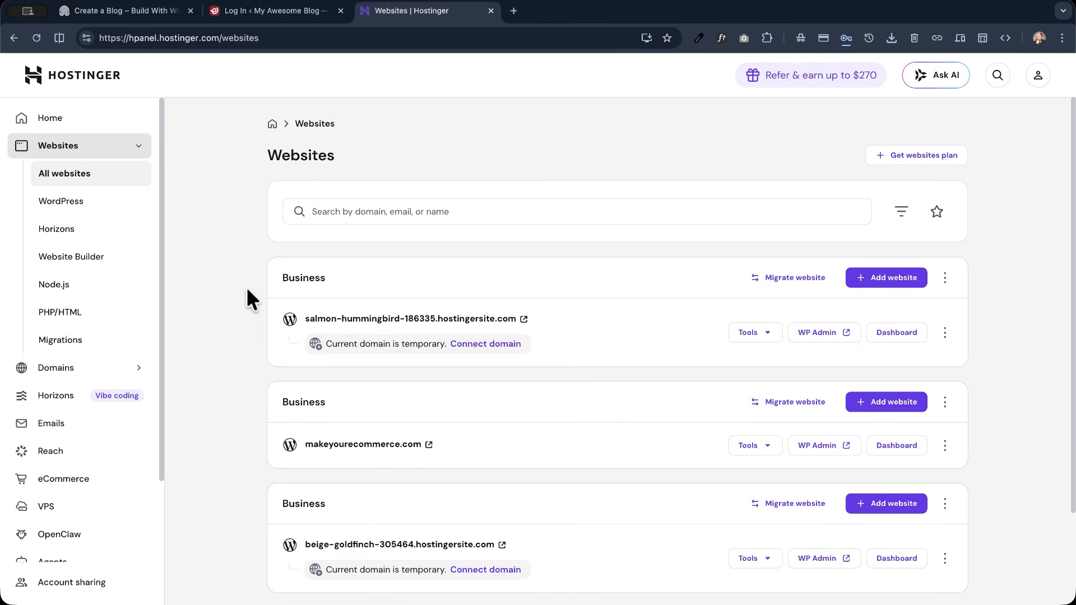
{"action": "scroll", "coordinate": [247, 287], "scroll_direction": "down", "scroll_amount": 1}
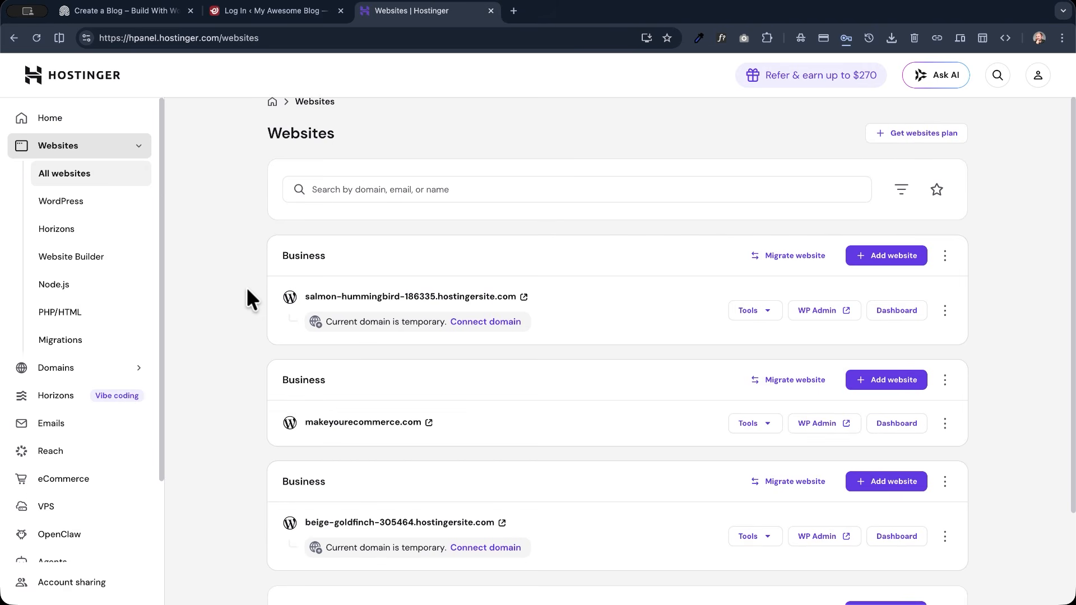
{"action": "scroll", "coordinate": [247, 287], "scroll_direction": "down", "scroll_amount": 4}
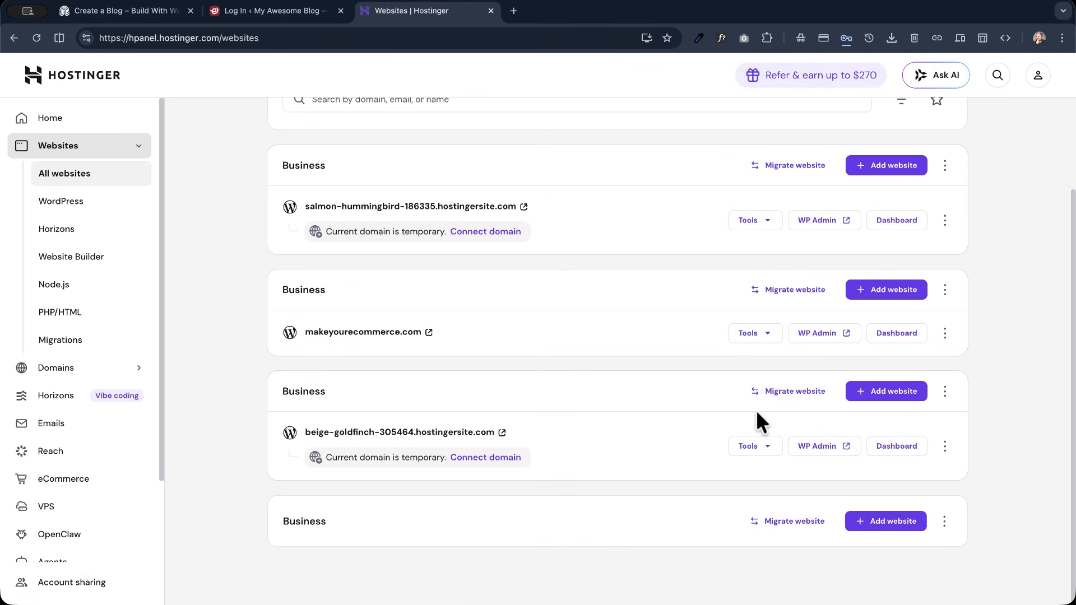
{"action": "left_click", "coordinate": [819, 447]}
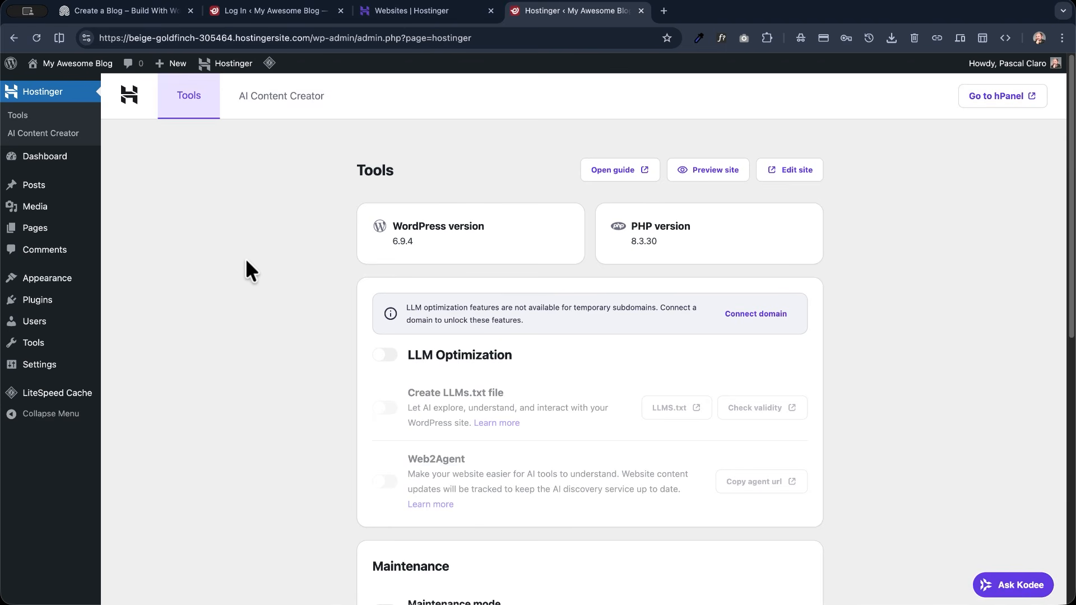
- Open the account's user profile and review its name, contact, biographical and password settings
{"action": "left_click", "coordinate": [68, 325]}
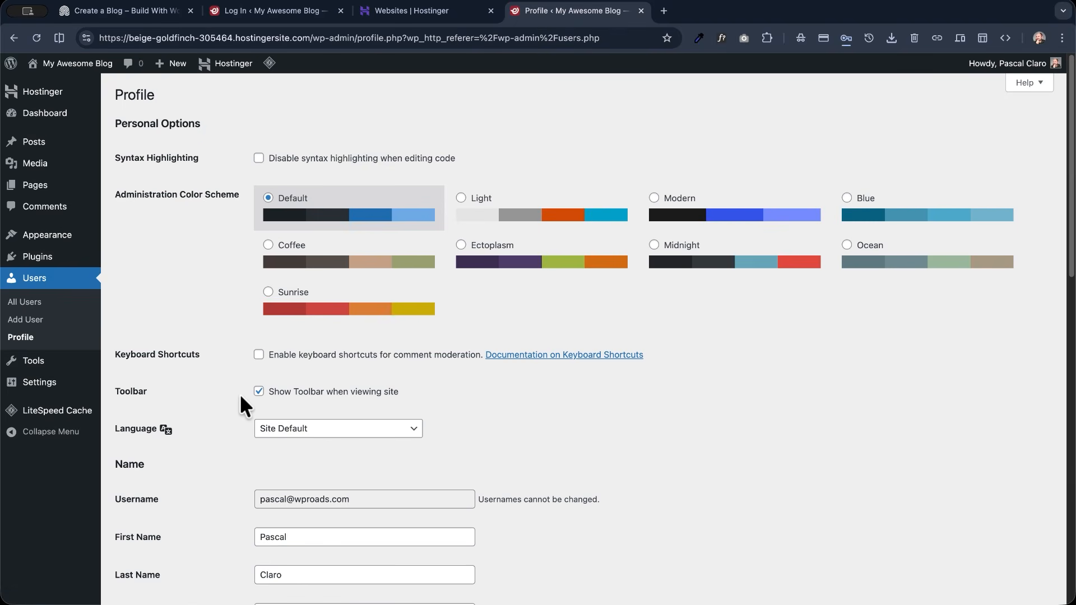
{"action": "scroll", "coordinate": [240, 399], "scroll_direction": "down", "scroll_amount": 10}
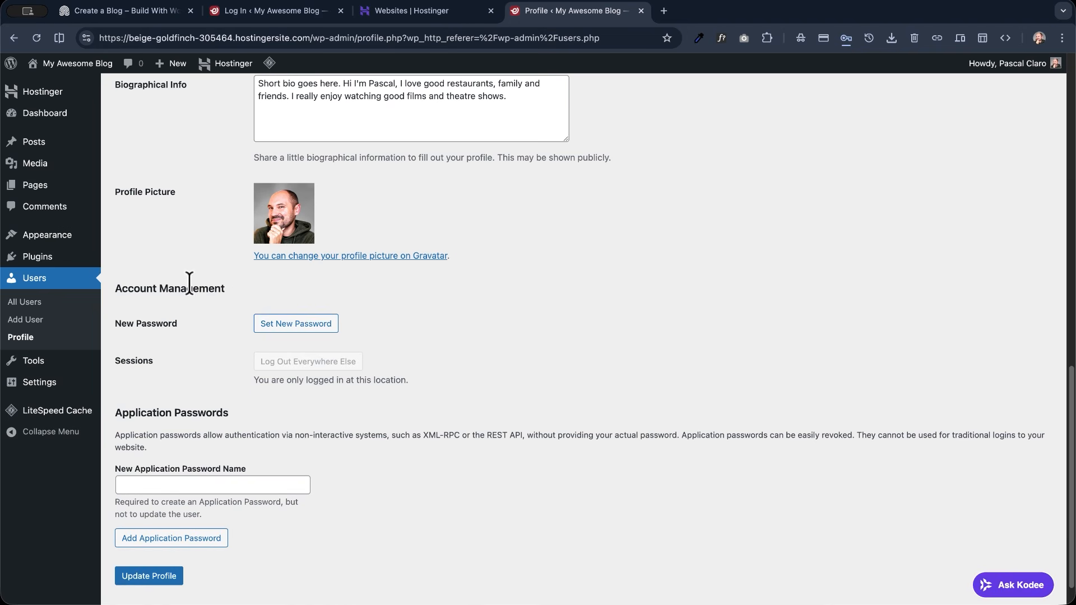
{"action": "scroll", "coordinate": [189, 244], "scroll_direction": "up", "scroll_amount": 6}
- On the dashboard home, hide the Site Health Status, At a Glance, Activity, Quick Draft, WordPress Events and News, and Welcome elements
{"action": "mouse_move", "coordinate": [45, 114]}
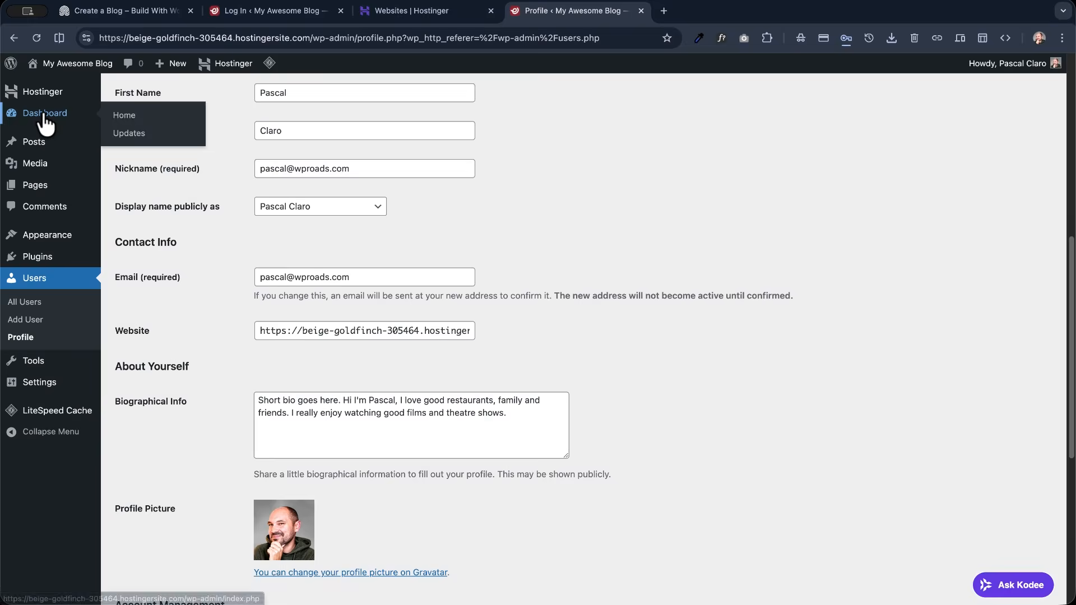
{"action": "left_click", "coordinate": [126, 115]}
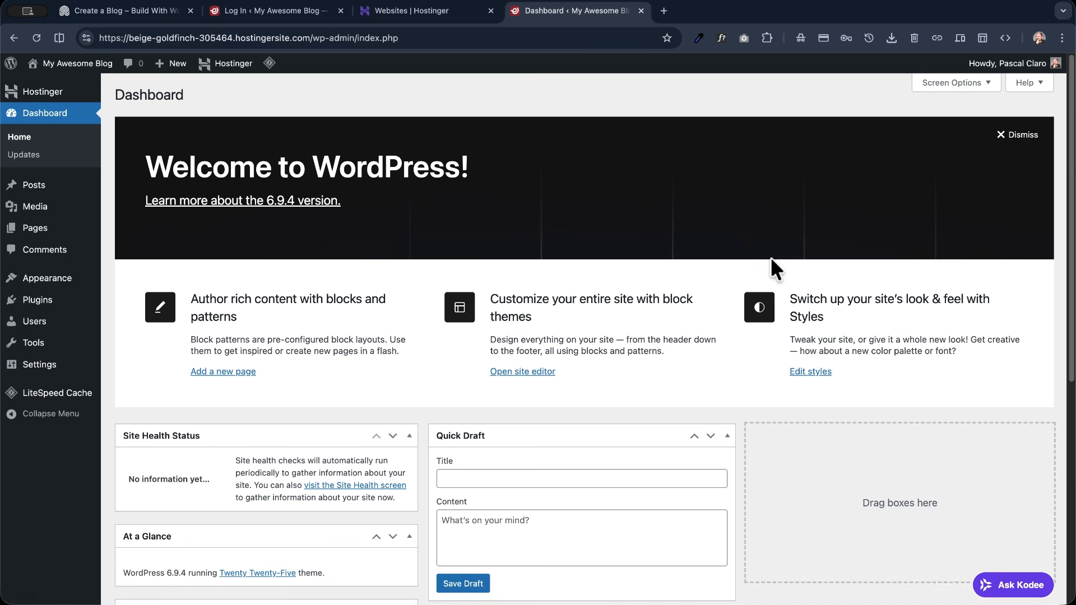
{"action": "left_click", "coordinate": [952, 83]}
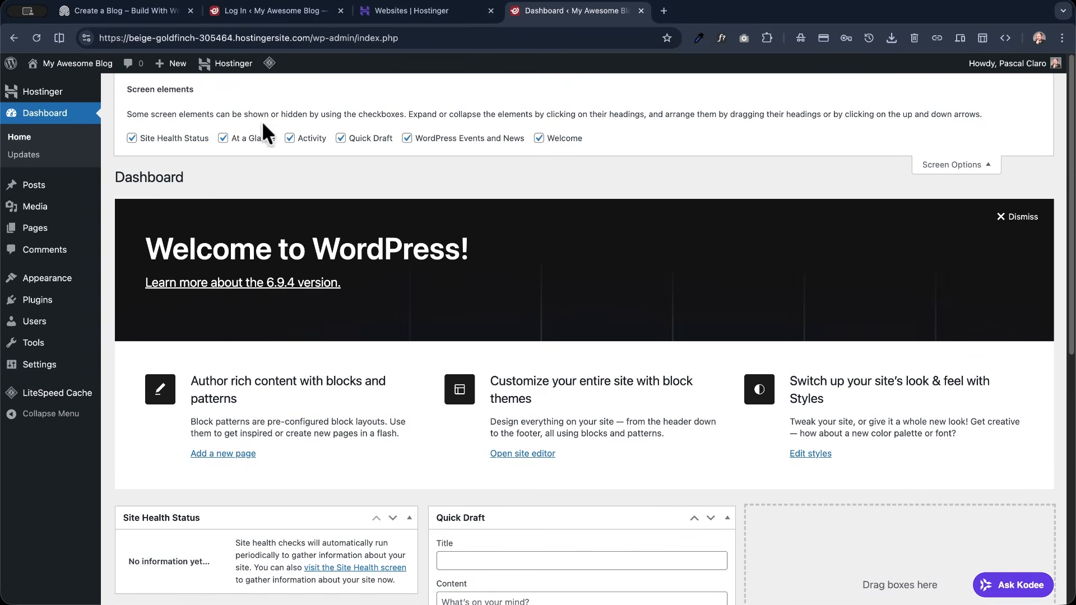
{"action": "left_click", "coordinate": [157, 137]}
{"action": "left_click", "coordinate": [244, 138]}
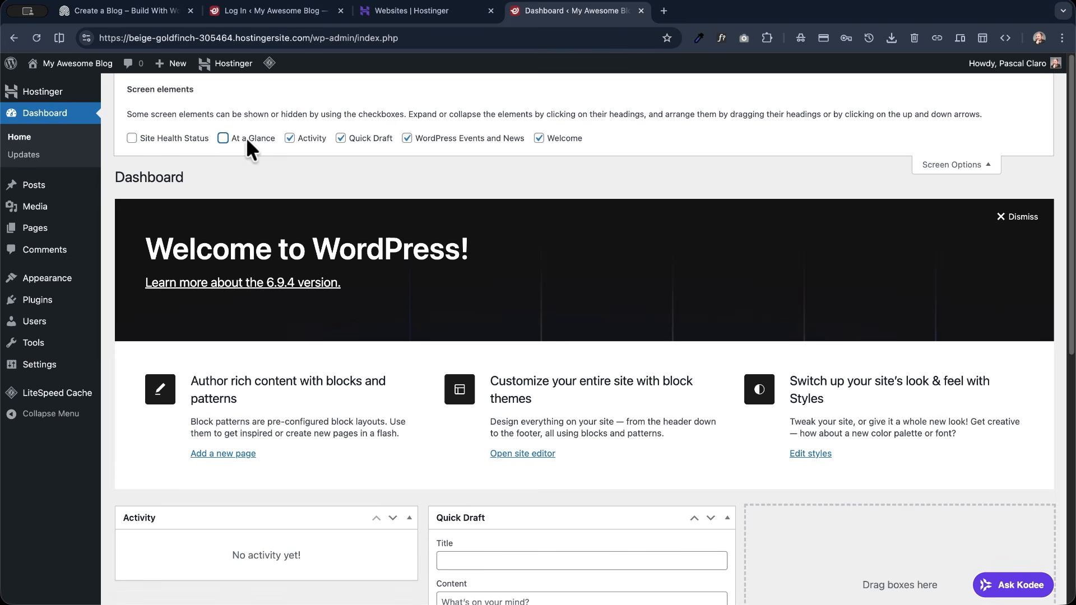
{"action": "left_click", "coordinate": [322, 139]}
{"action": "left_click", "coordinate": [351, 137]}
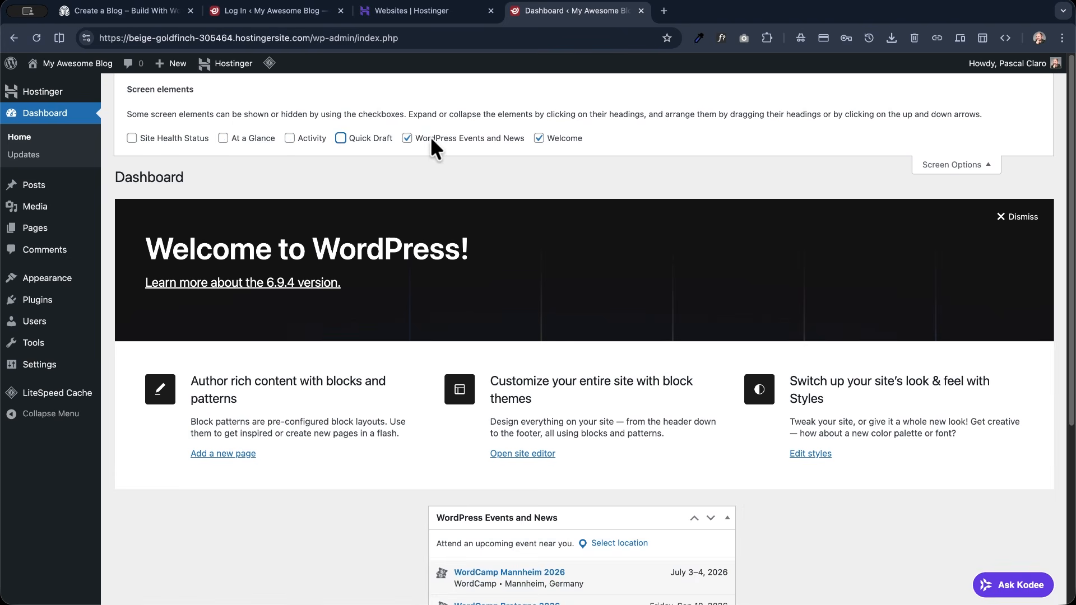
{"action": "left_click", "coordinate": [486, 138]}
{"action": "left_click", "coordinate": [551, 140]}
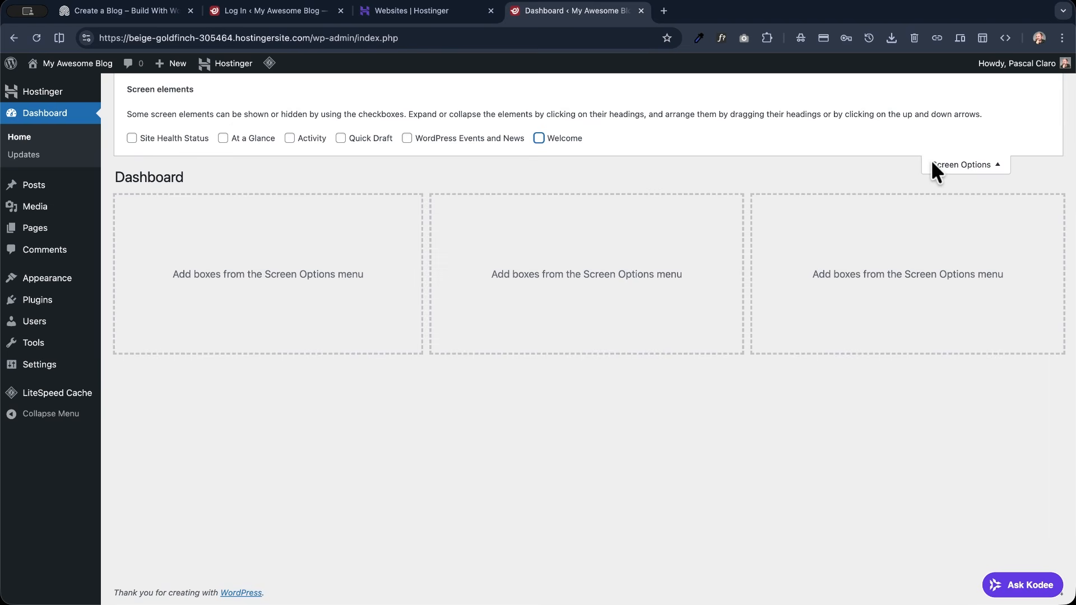
{"action": "left_click", "coordinate": [958, 165]}
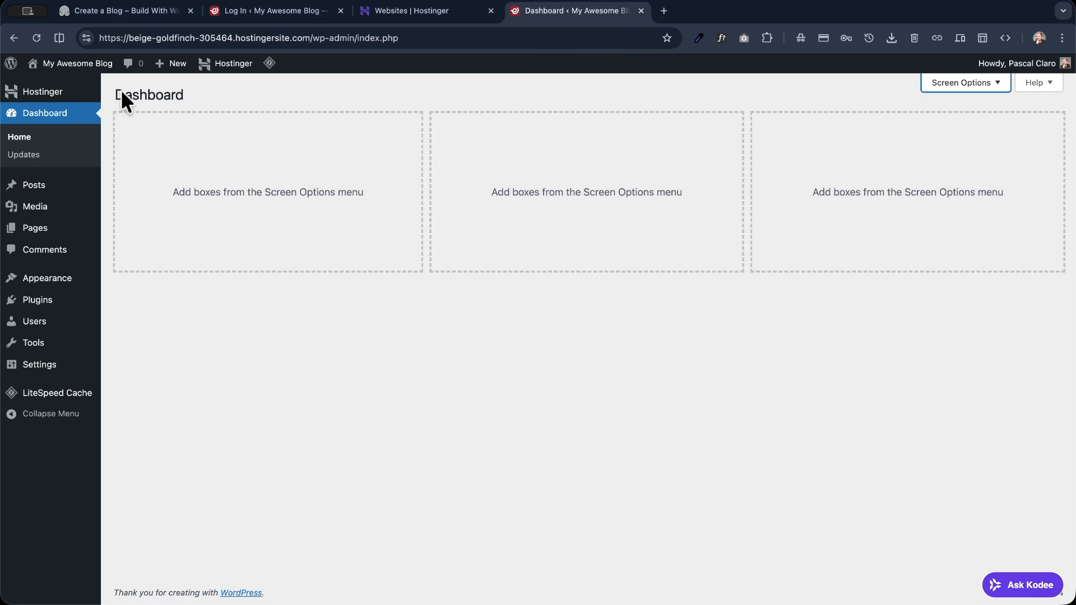
- Go from the blog's front end to the installed plugins and deactivate LiteSpeed Cache with the reason "The deactivation is temporary"
{"action": "left_click", "coordinate": [65, 79]}
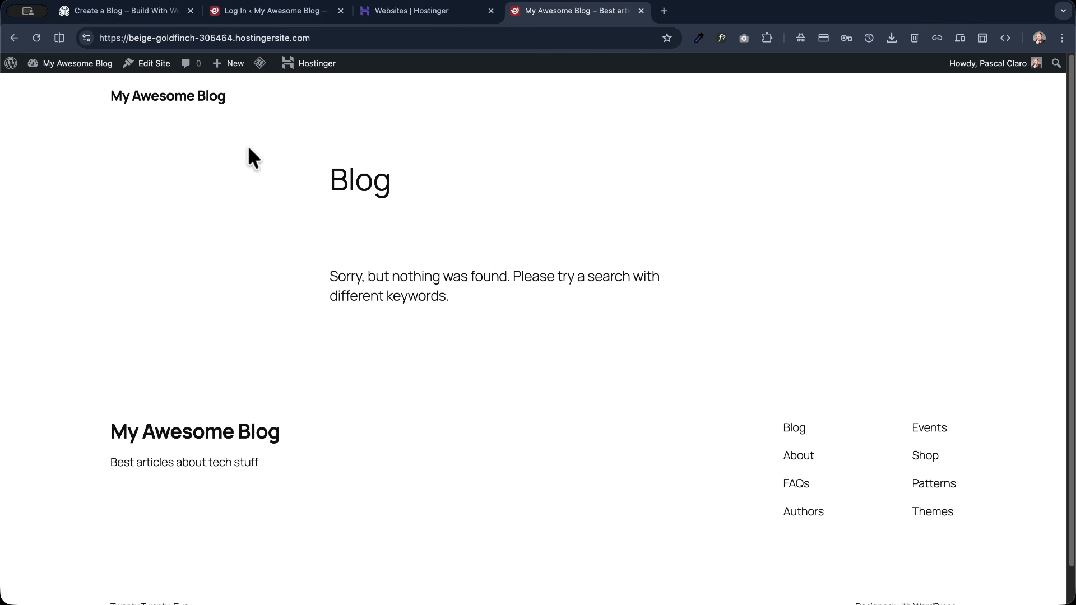
{"action": "mouse_move", "coordinate": [261, 65]}
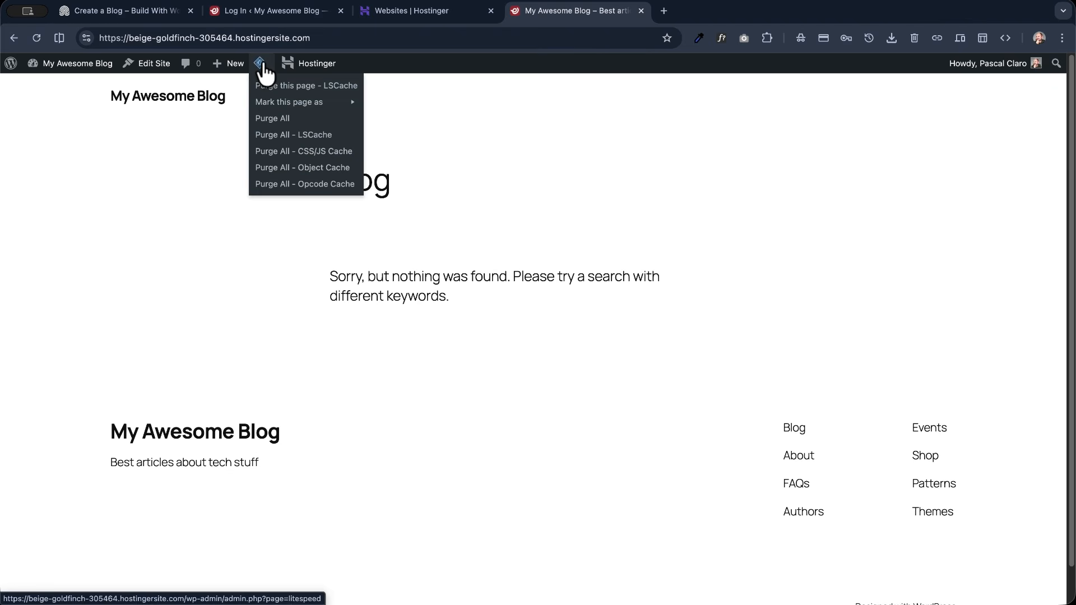
{"action": "mouse_move", "coordinate": [85, 66]}
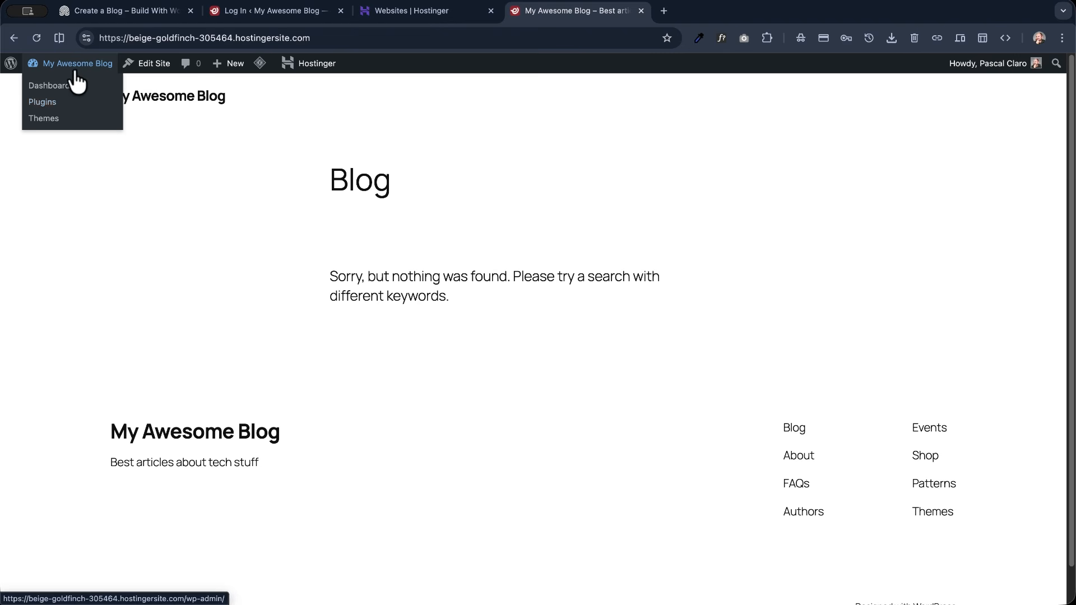
{"action": "left_click", "coordinate": [49, 107]}
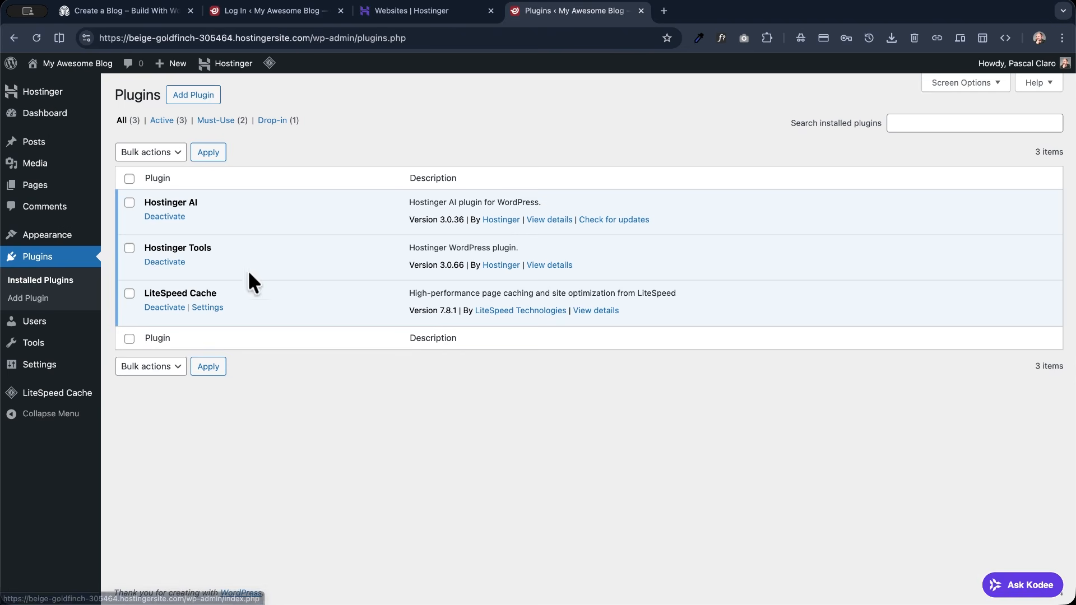
{"action": "left_click_drag", "start_coordinate": [145, 294], "coordinate": [225, 292]}
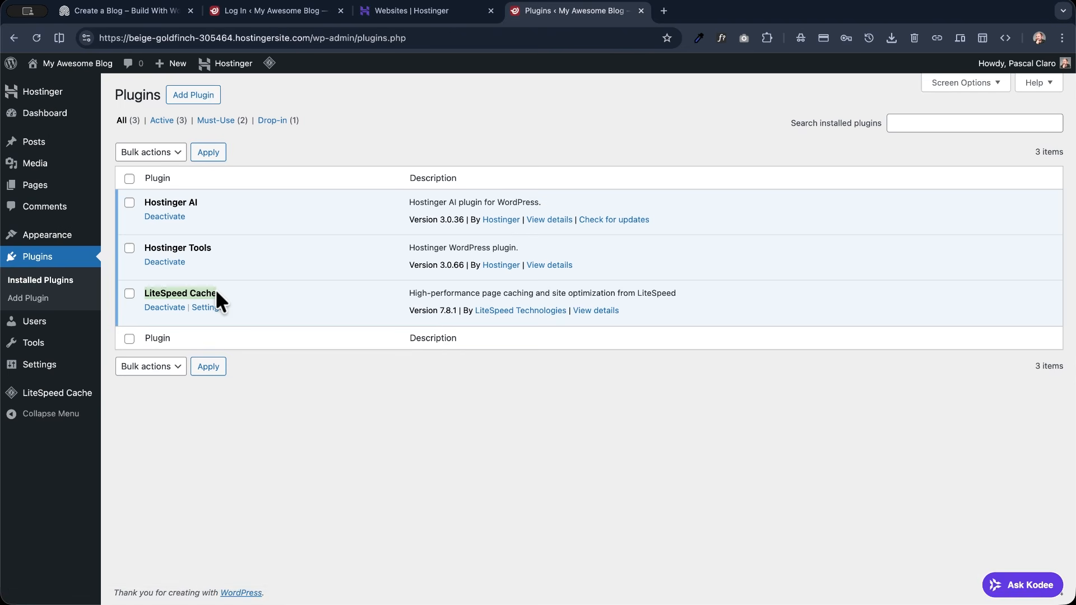
{"action": "left_click", "coordinate": [168, 312]}
{"action": "left_click", "coordinate": [419, 292]}
{"action": "left_click_drag", "start_coordinate": [419, 291], "coordinate": [417, 277]}
{"action": "left_click", "coordinate": [418, 277]}
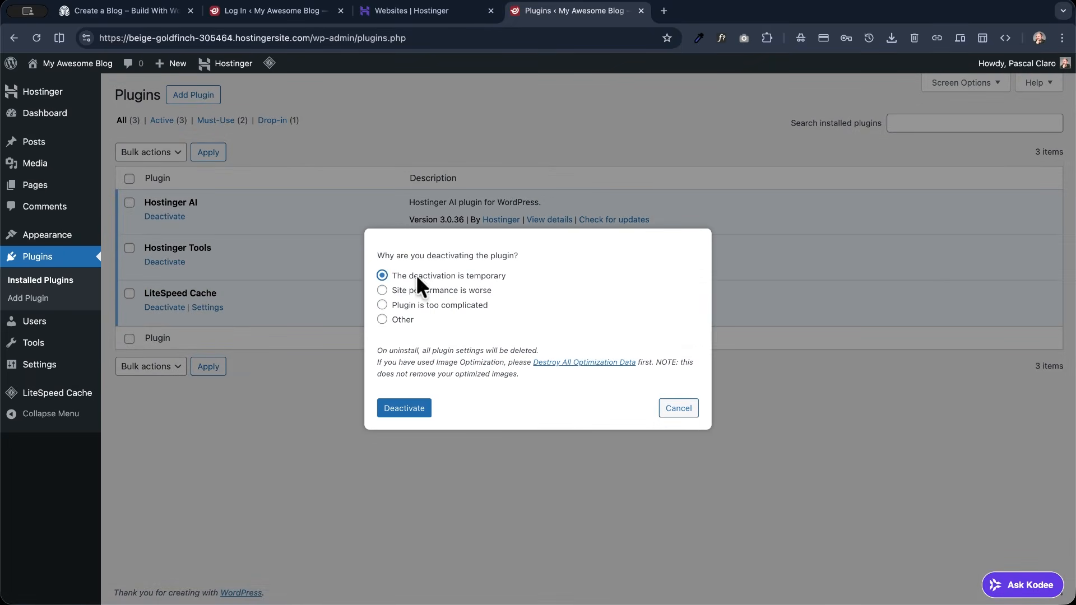
{"action": "left_click", "coordinate": [399, 406]}
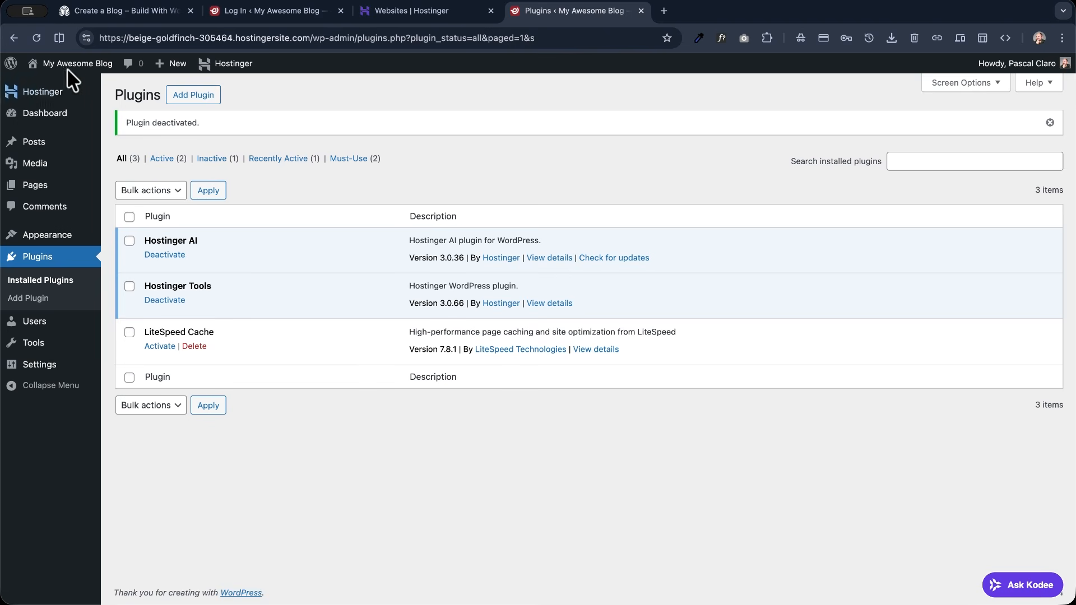
- View the blog's front end alongside the "Create a Blog" demo site and close the leftover login page
{"action": "mouse_move", "coordinate": [66, 68]}
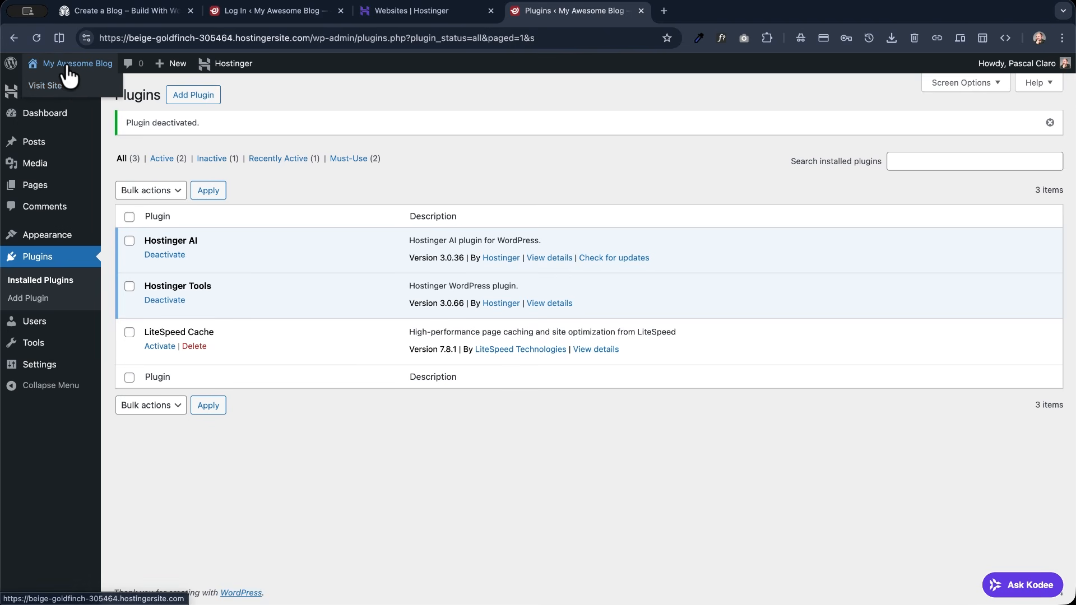
{"action": "left_click", "coordinate": [84, 87]}
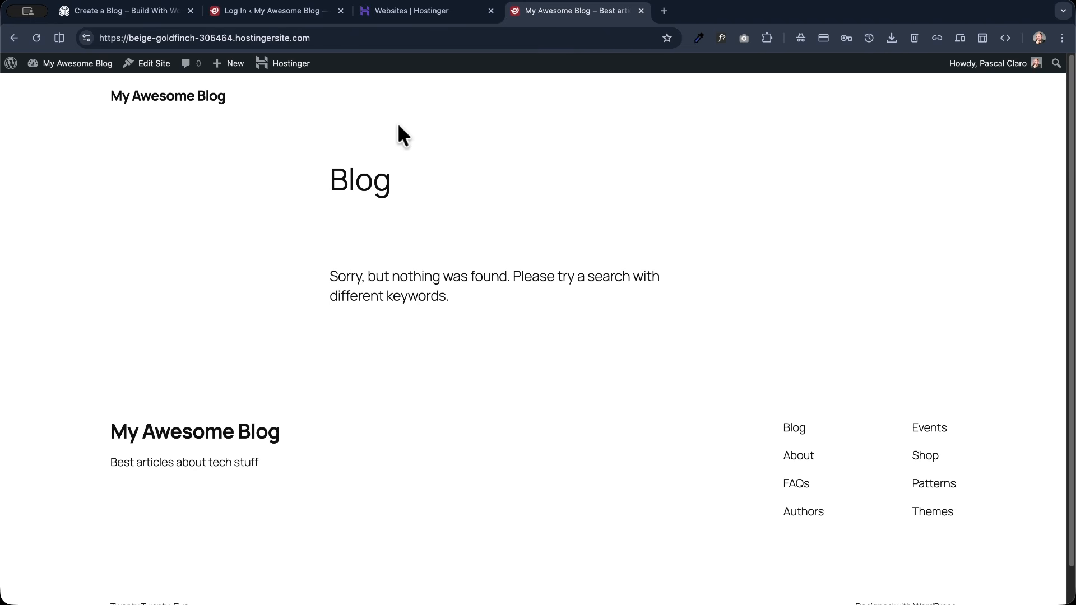
{"action": "left_click", "coordinate": [147, 12]}
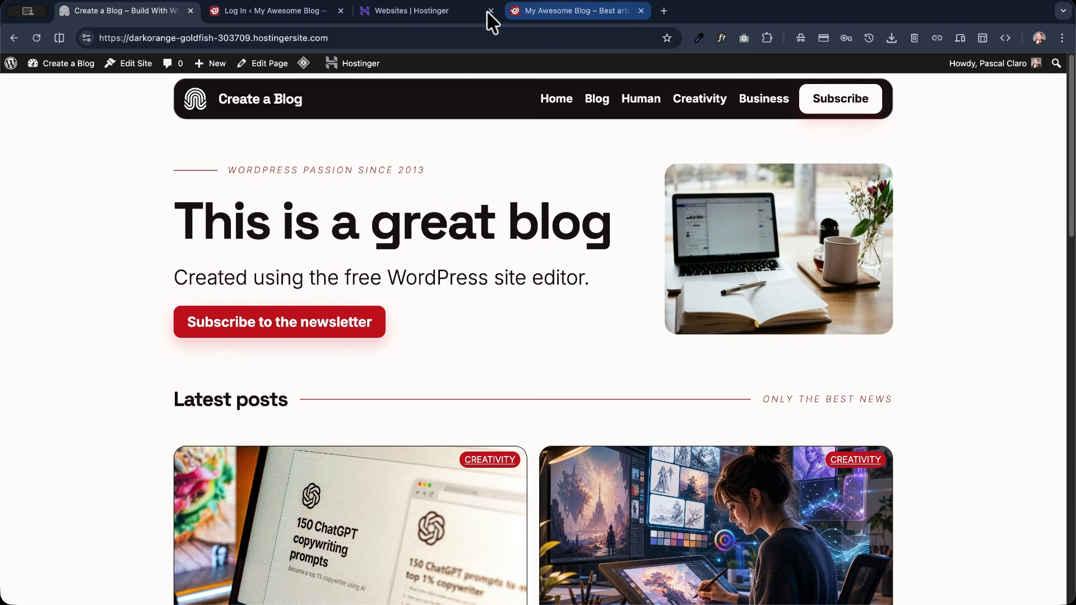
{"action": "left_click", "coordinate": [286, 11]}
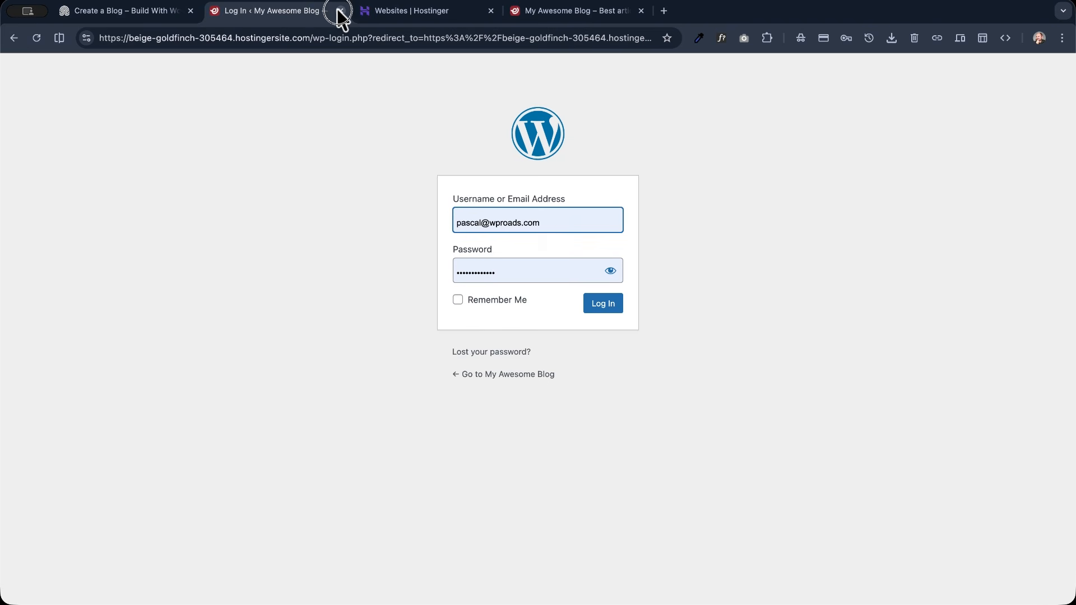
{"action": "left_click", "coordinate": [339, 10]}
{"action": "left_click", "coordinate": [398, 12]}
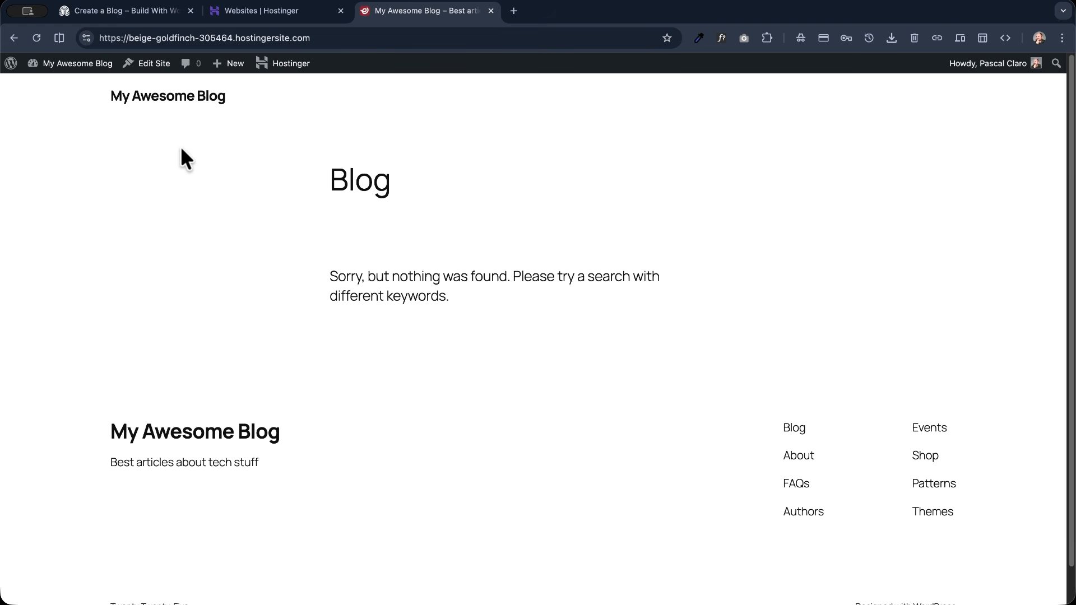
- Open the blog in the site editor past its welcome guide and place its browser tab beside the demo site's tab
{"action": "left_click", "coordinate": [152, 65]}
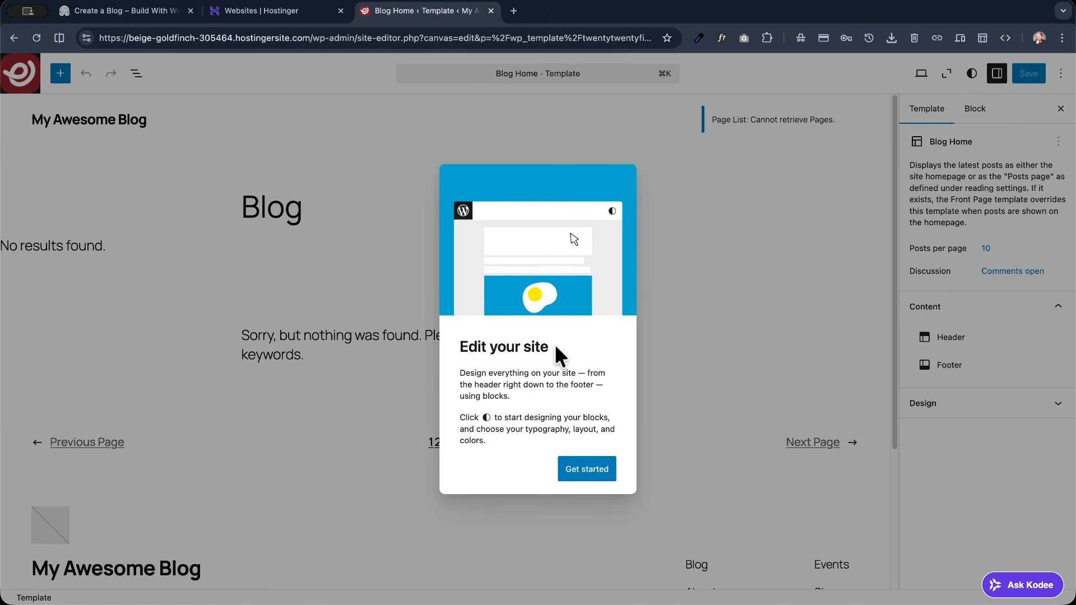
{"action": "left_click", "coordinate": [591, 473]}
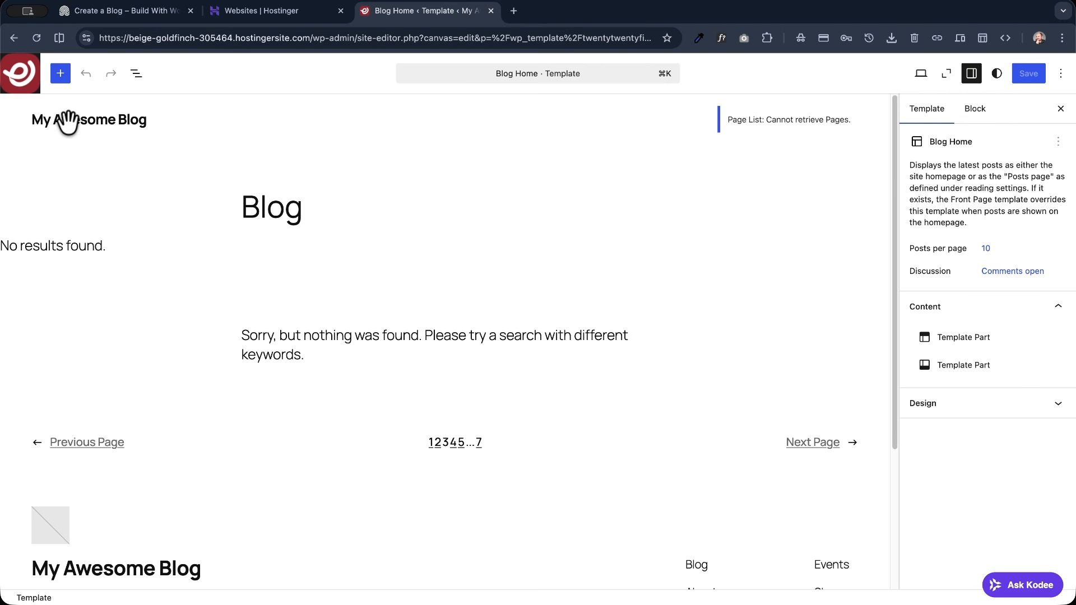
{"action": "left_click", "coordinate": [143, 15]}
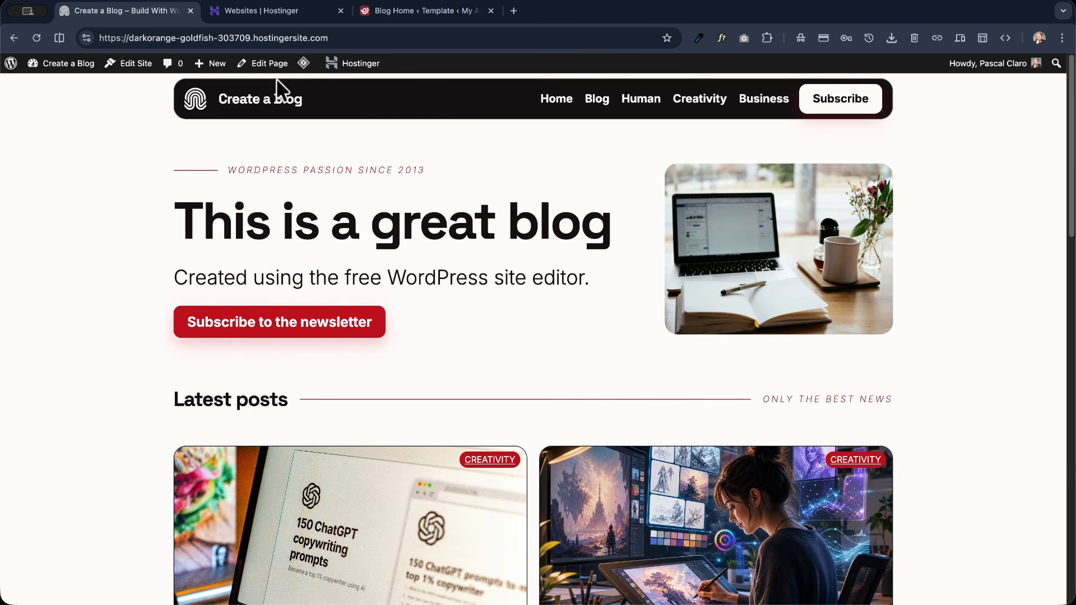
{"action": "left_click_drag", "start_coordinate": [413, 11], "coordinate": [279, 11]}
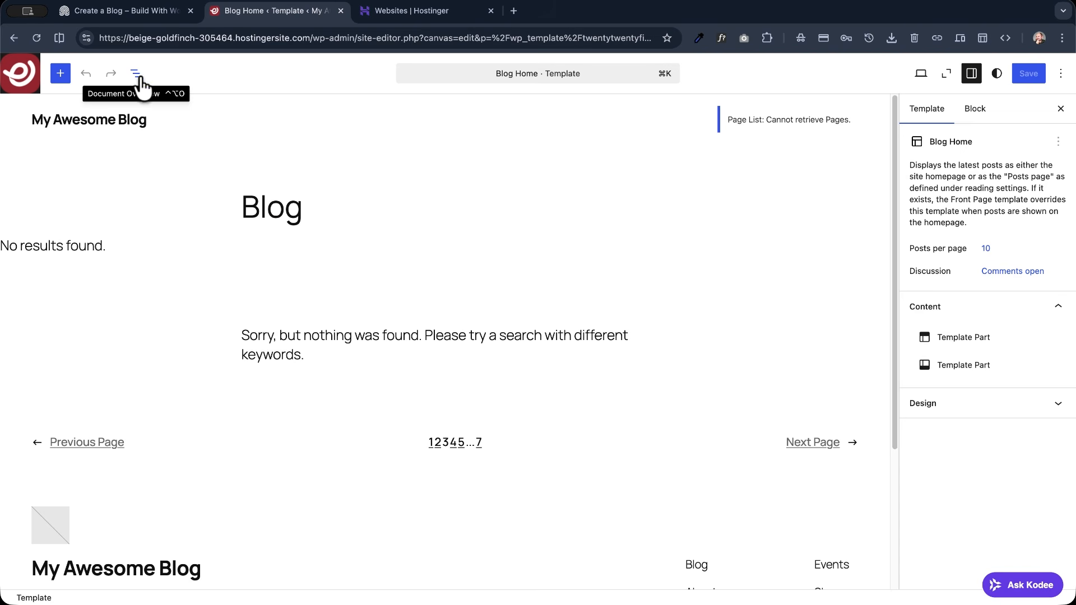
- Show the template's block list view and open the original Header template part for editing
{"action": "left_click", "coordinate": [138, 75]}
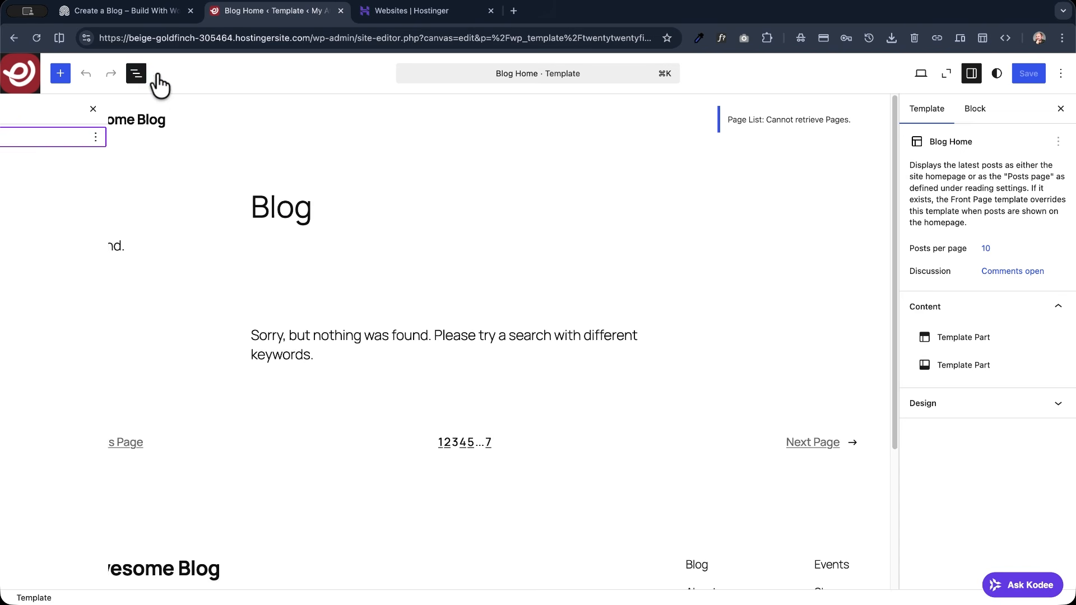
{"action": "left_click", "coordinate": [137, 74]}
{"action": "left_click", "coordinate": [137, 74]}
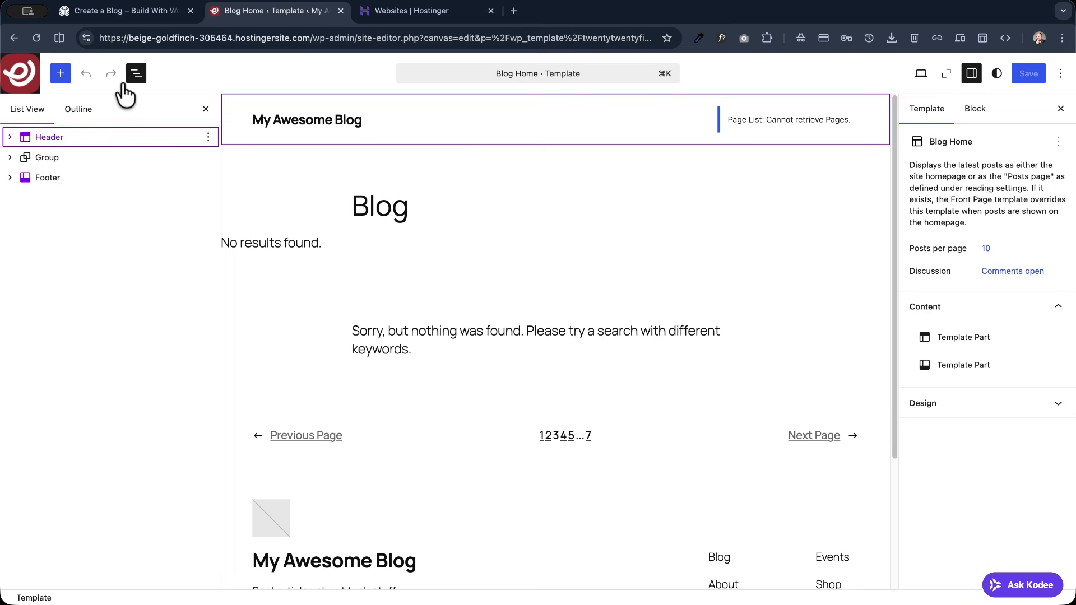
{"action": "left_click", "coordinate": [42, 136]}
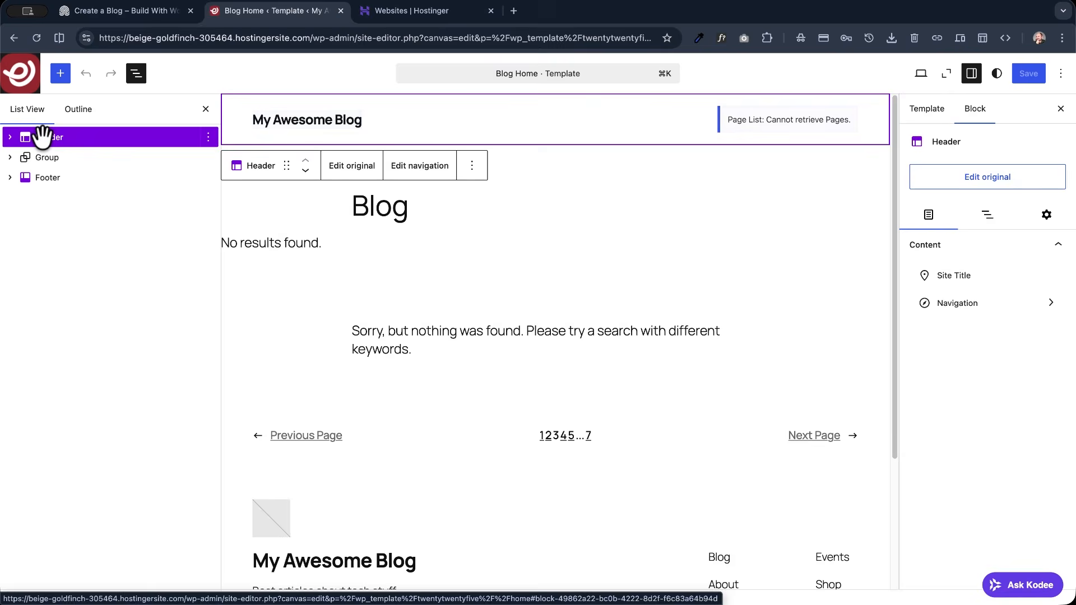
{"action": "left_click", "coordinate": [353, 168]}
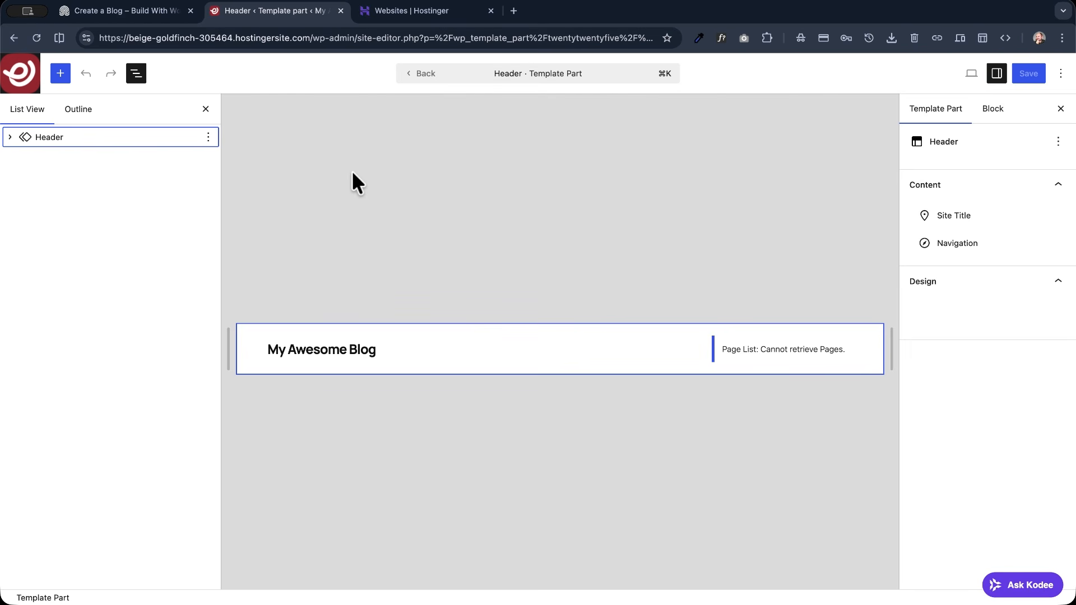
- Turn on the link to home for the header's site title
{"action": "left_click", "coordinate": [288, 348]}
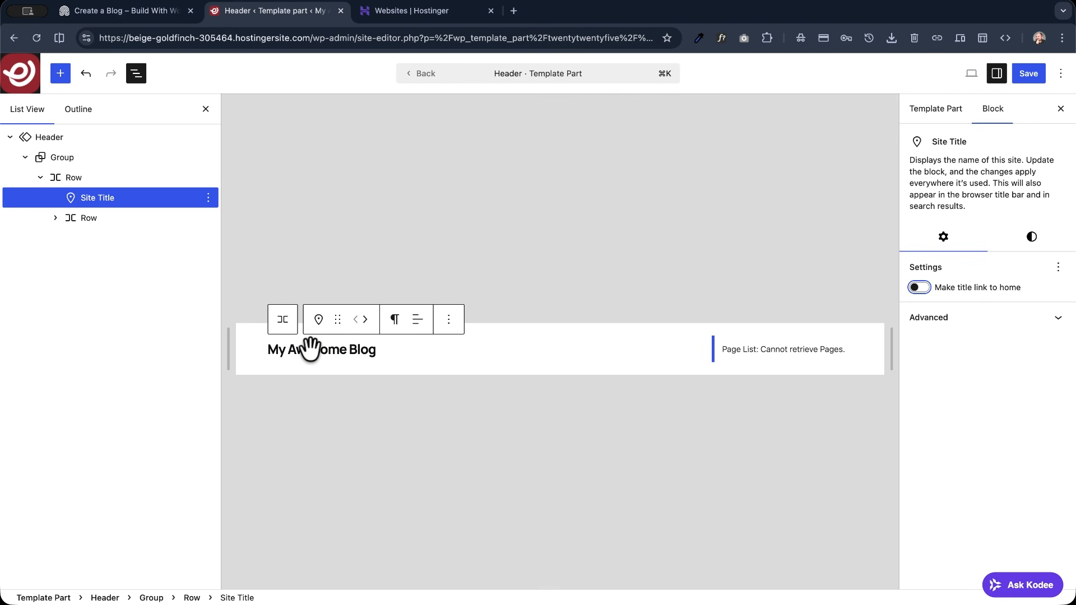
{"action": "left_click", "coordinate": [919, 288]}
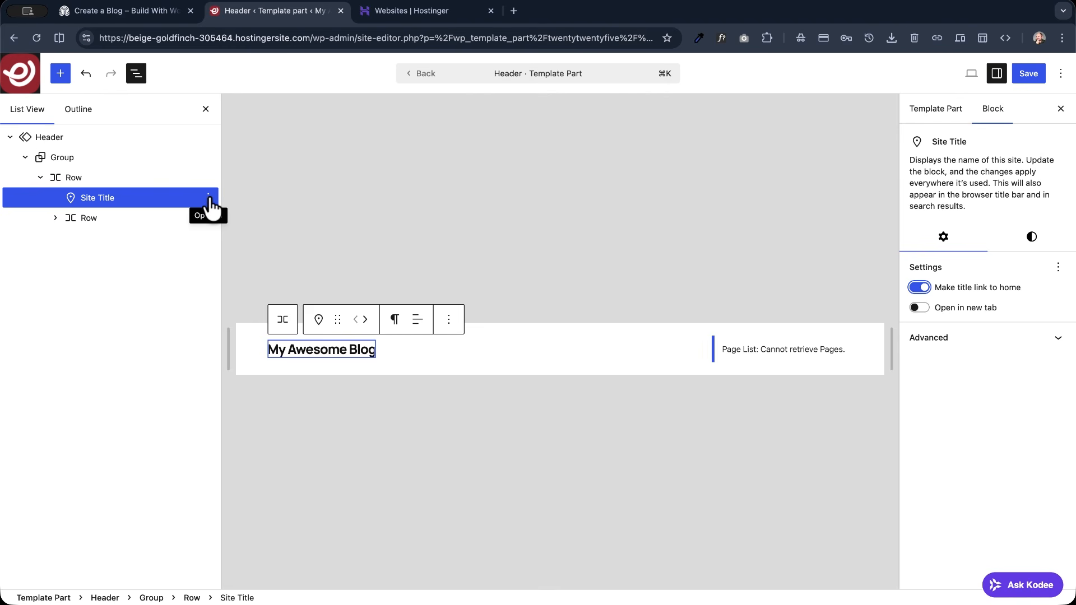
- Insert a Site Logo block before the site title by searching the blocks for "logo", and delete that block again
{"action": "left_click", "coordinate": [208, 199]}
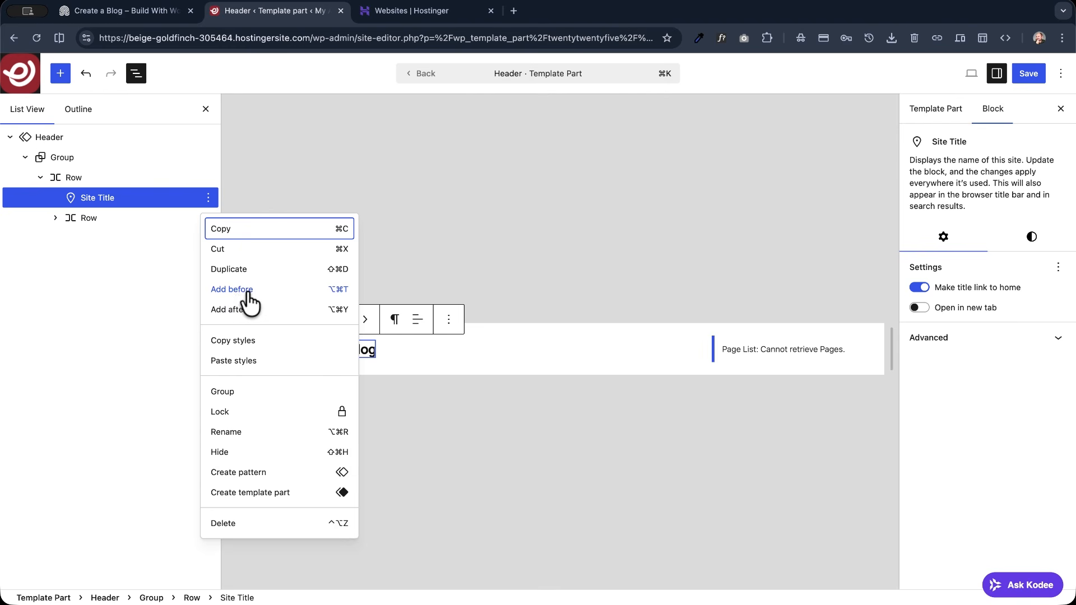
{"action": "left_click", "coordinate": [245, 290]}
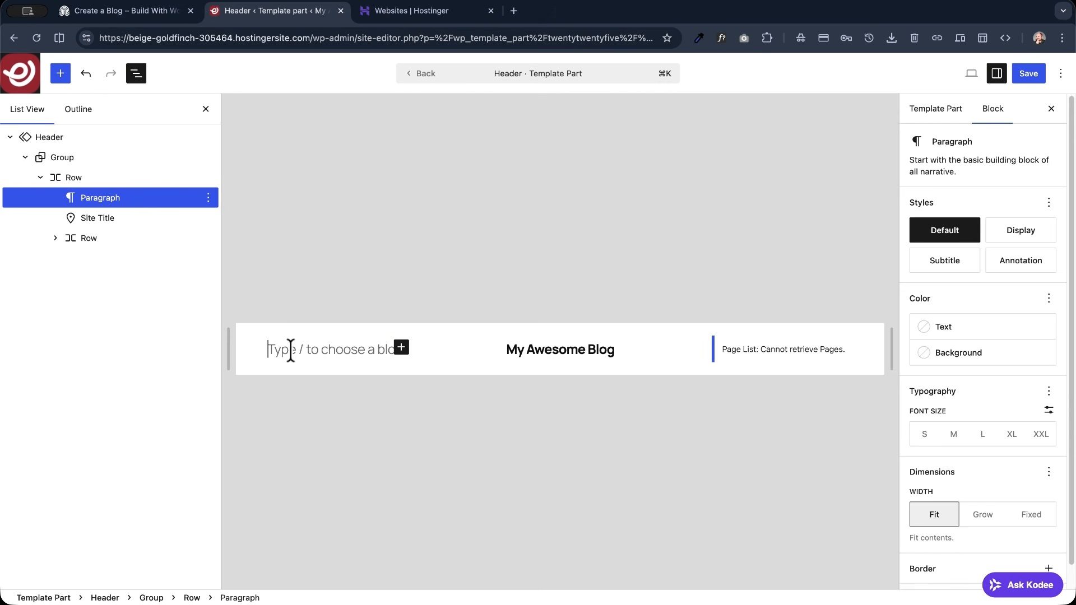
{"action": "left_click", "coordinate": [401, 348]}
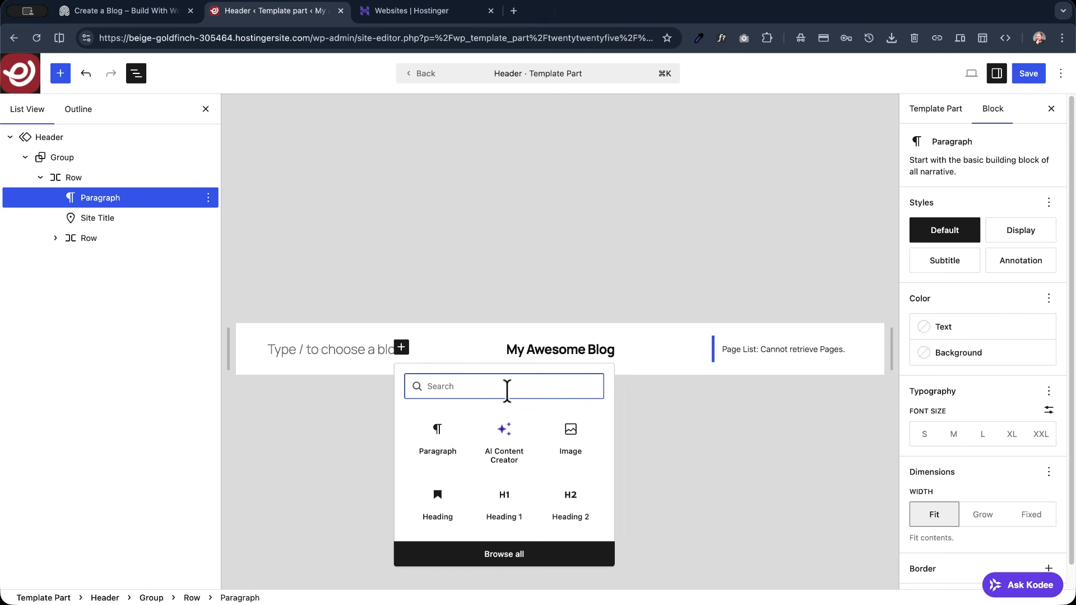
{"action": "type", "text": "logo"}
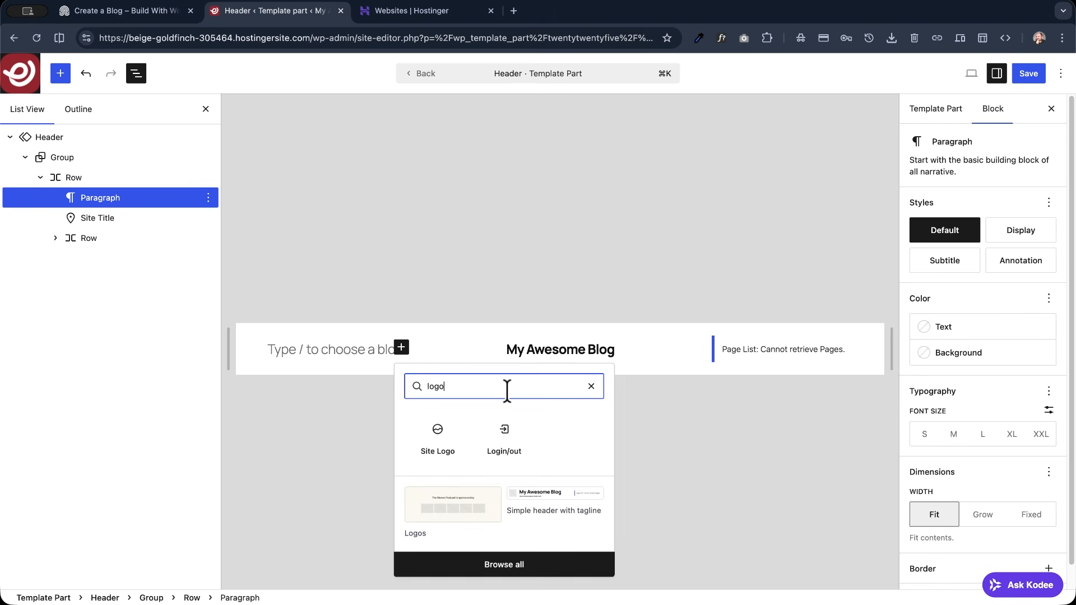
{"action": "left_click", "coordinate": [442, 447]}
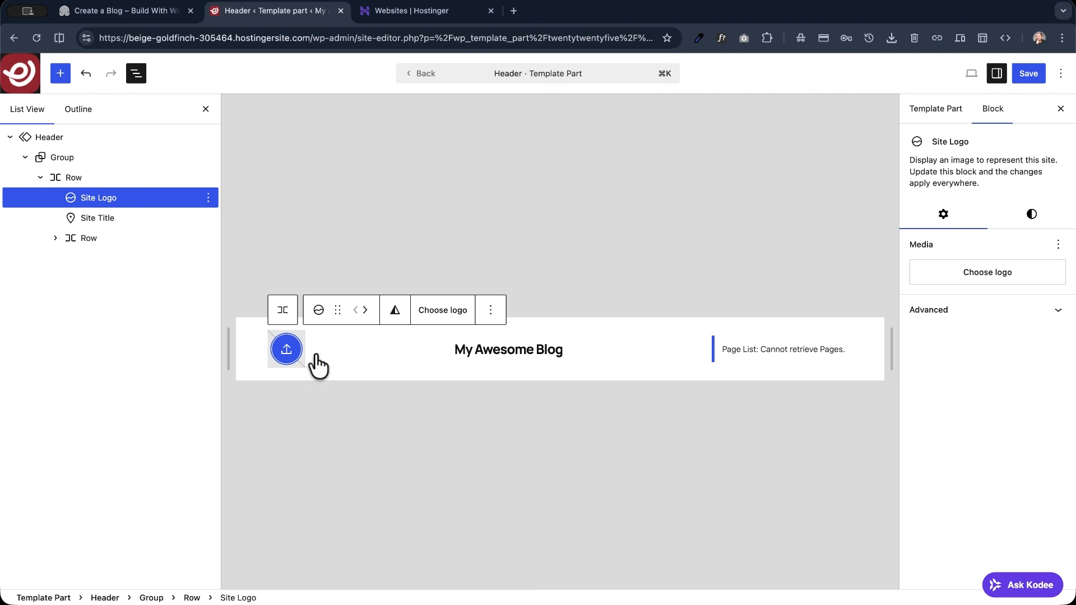
{"action": "left_click", "coordinate": [208, 197]}
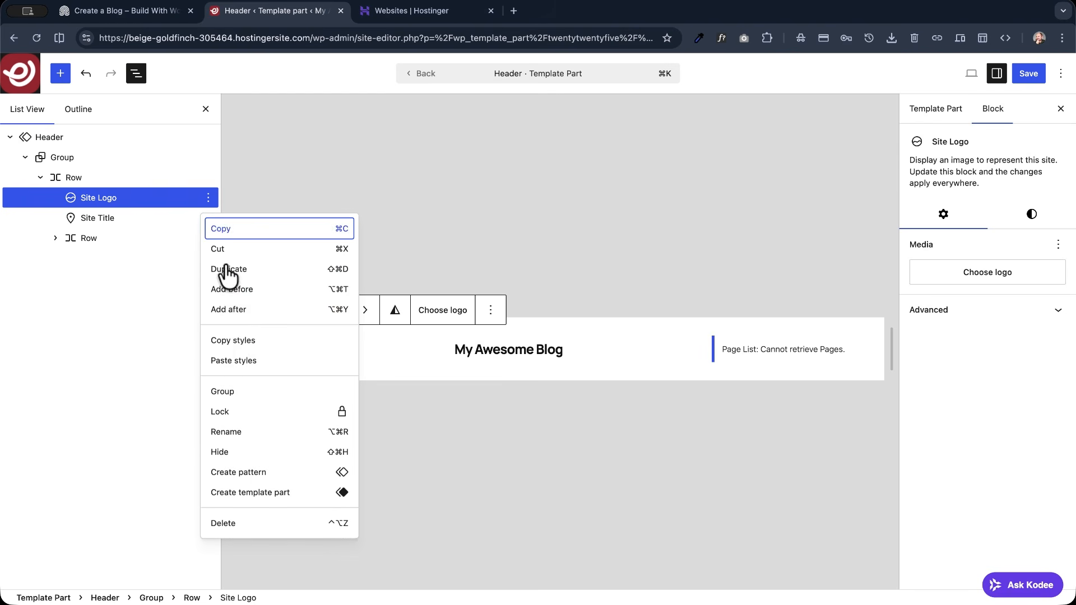
{"action": "left_click", "coordinate": [231, 523]}
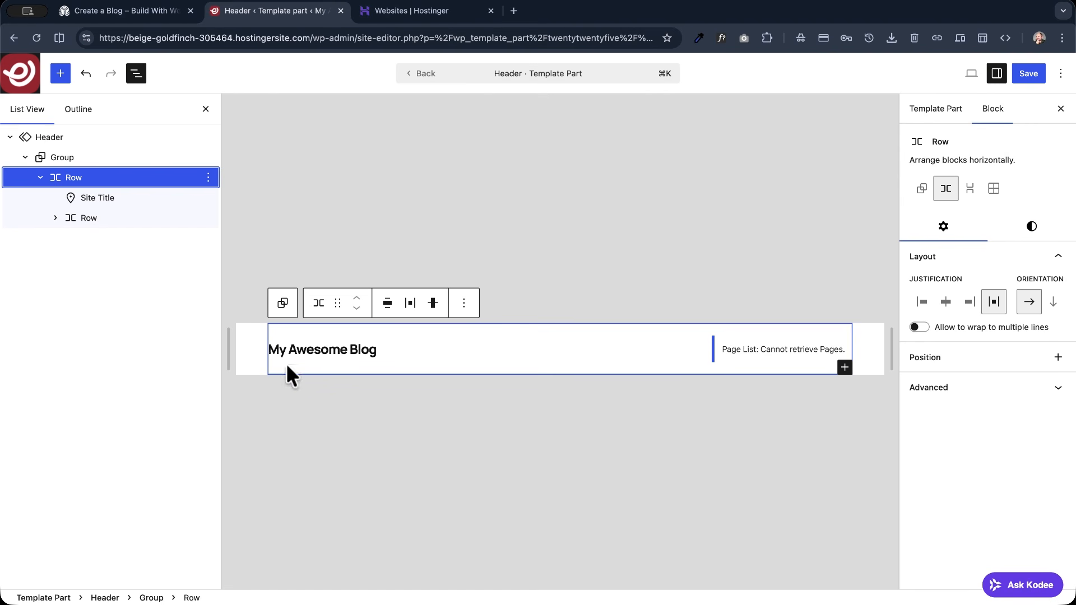
- Add a Site Logo block before the site title using the slash command "/site"
{"action": "left_click", "coordinate": [207, 197]}
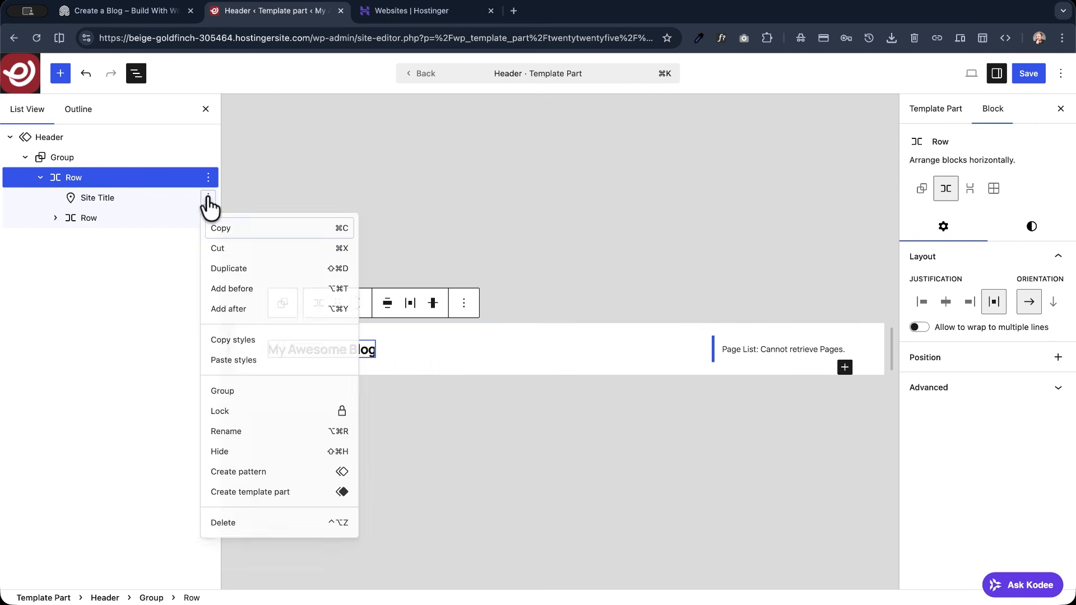
{"action": "left_click", "coordinate": [240, 292]}
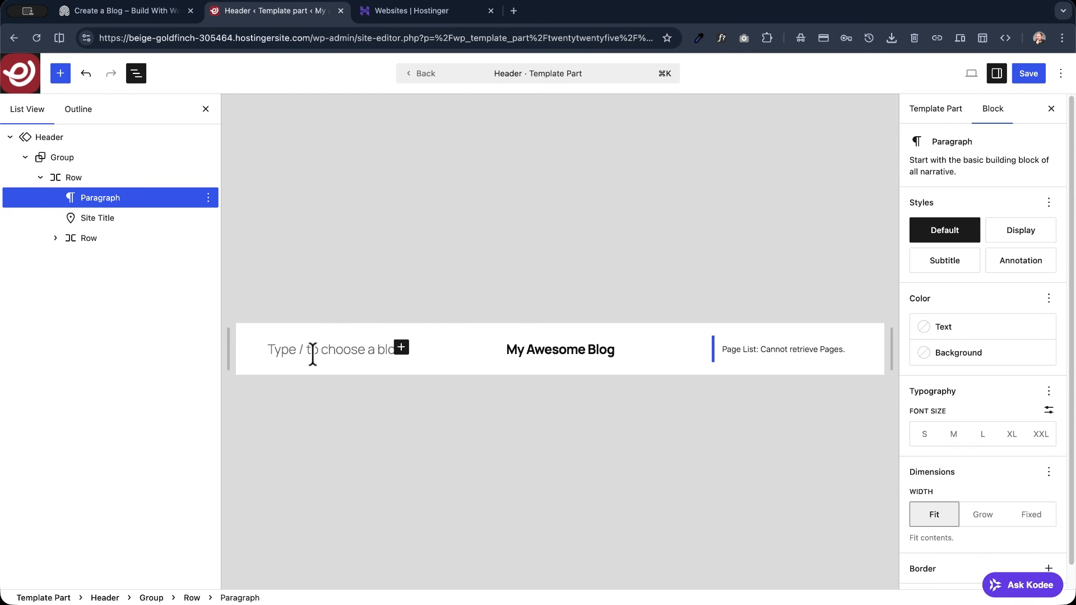
{"action": "type", "text": "/"}
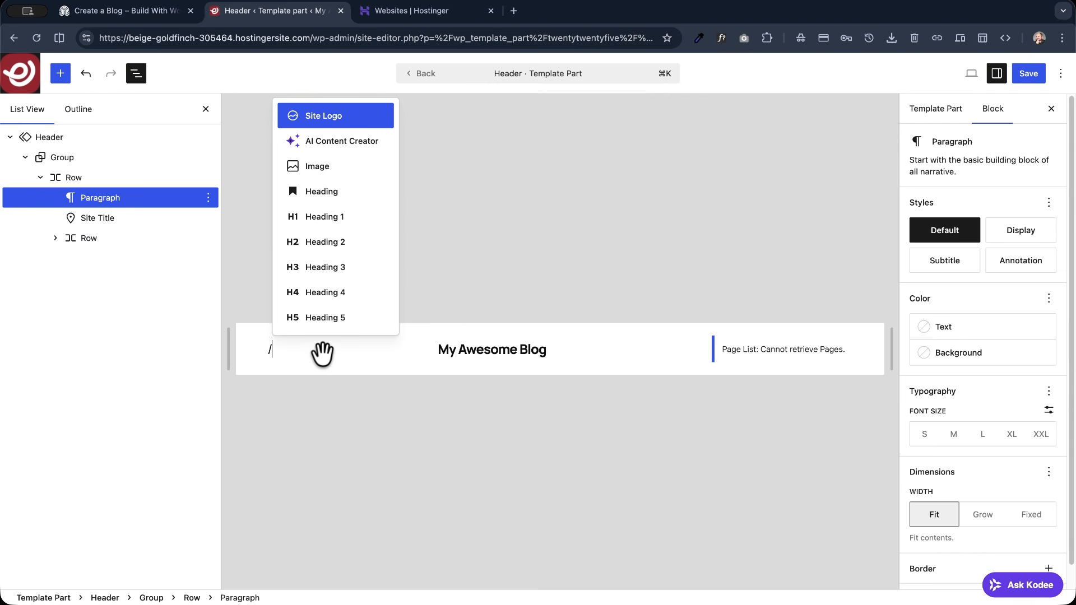
{"action": "type", "text": "site"}
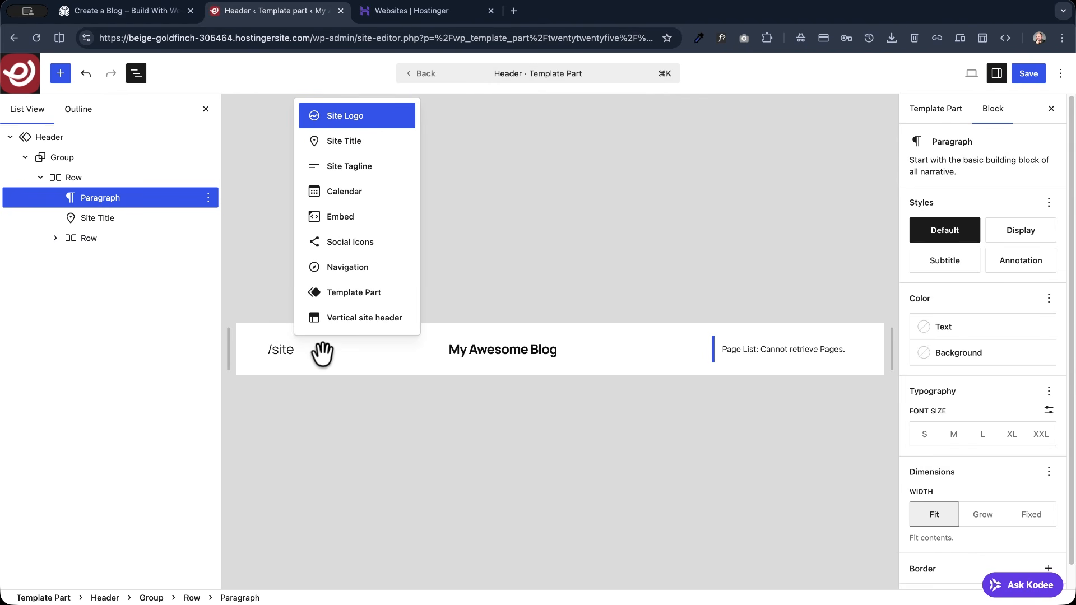
{"action": "left_click", "coordinate": [336, 120]}
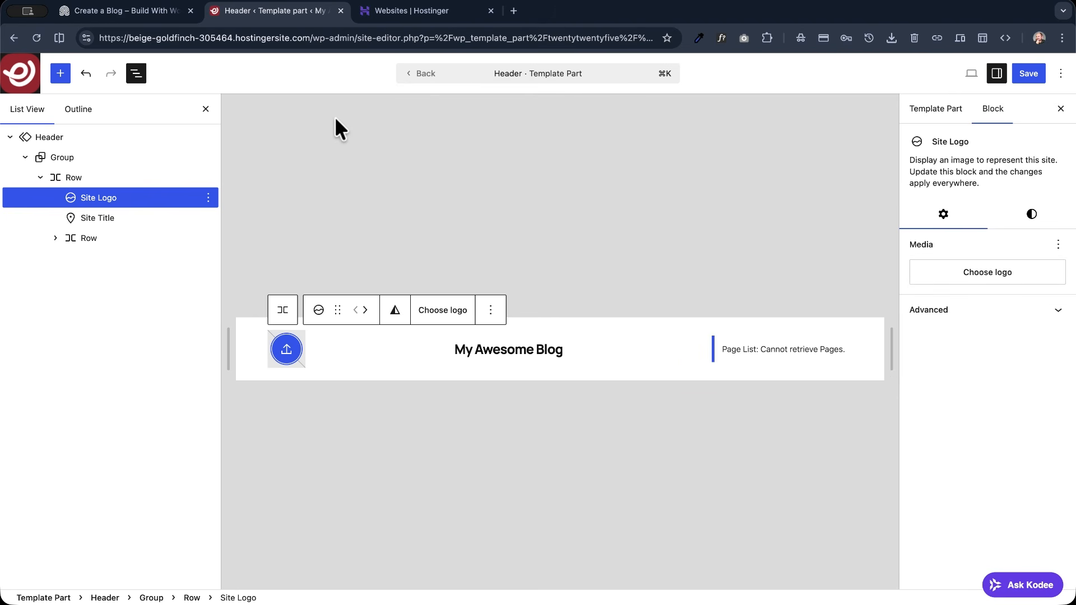
- Use cropped-supersite-favicon.png from the media library as the site logo and set its image width to 50
{"action": "left_click", "coordinate": [287, 351]}
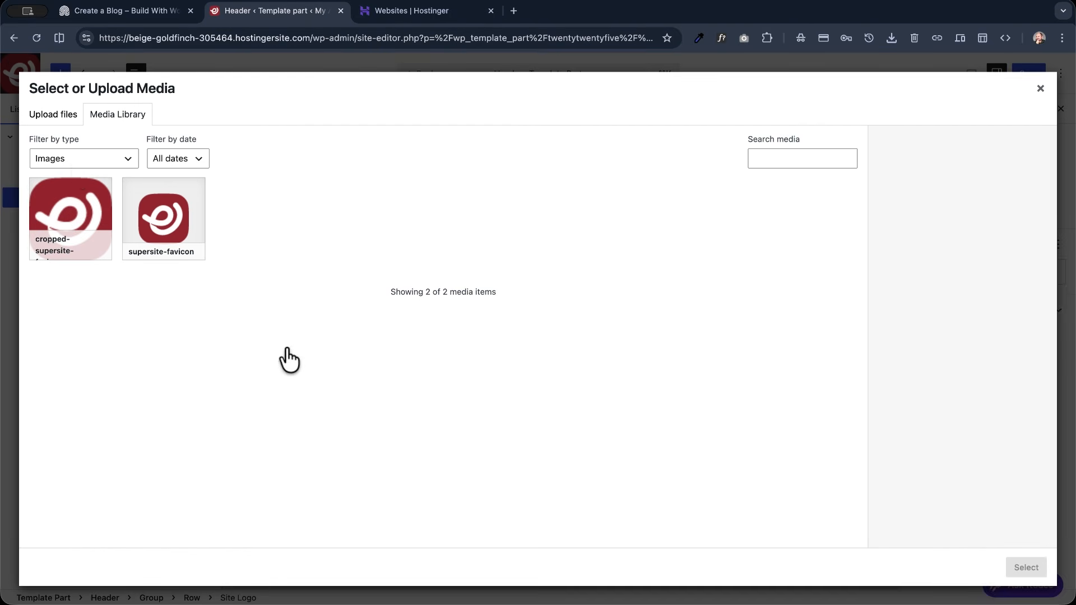
{"action": "left_click", "coordinate": [68, 238]}
{"action": "left_click", "coordinate": [1007, 562]}
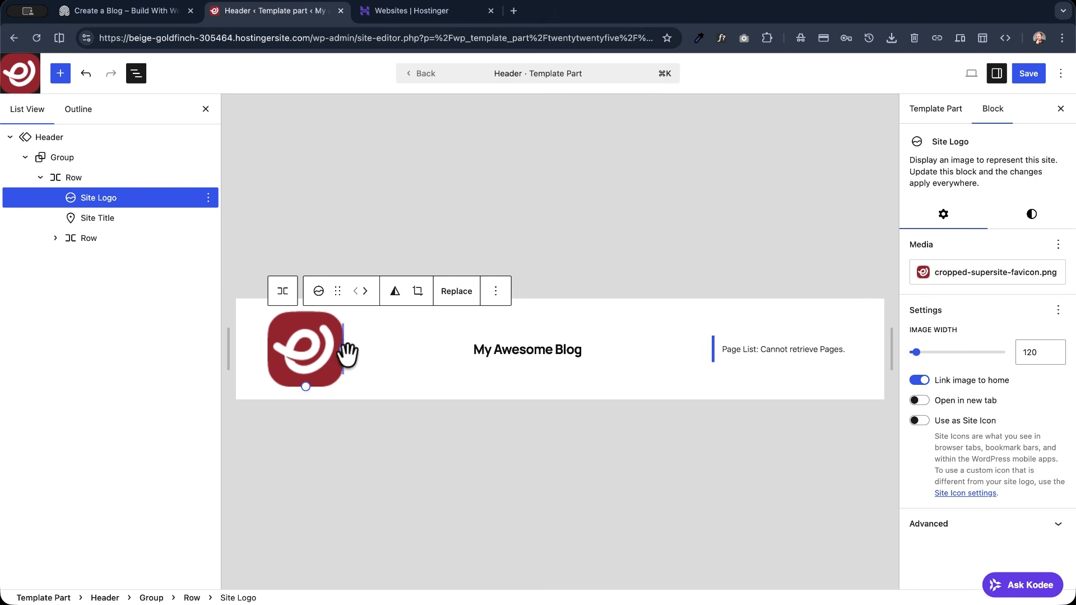
{"action": "left_click_drag", "start_coordinate": [344, 351], "coordinate": [300, 350]}
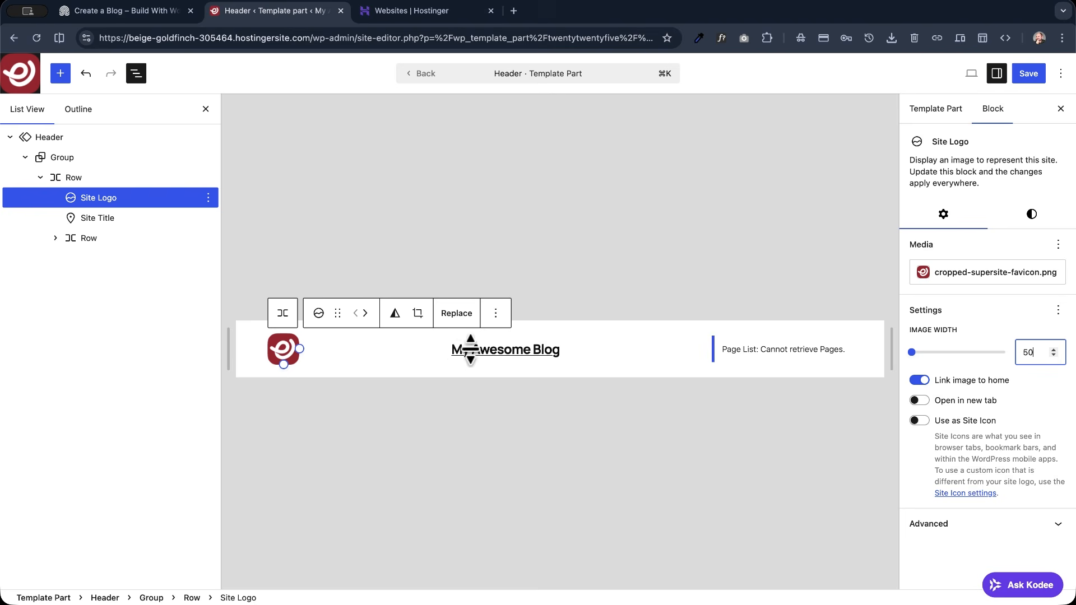
- Check the demo site's header, and group the site logo and site title blocks together into a row
{"action": "left_click", "coordinate": [120, 12]}
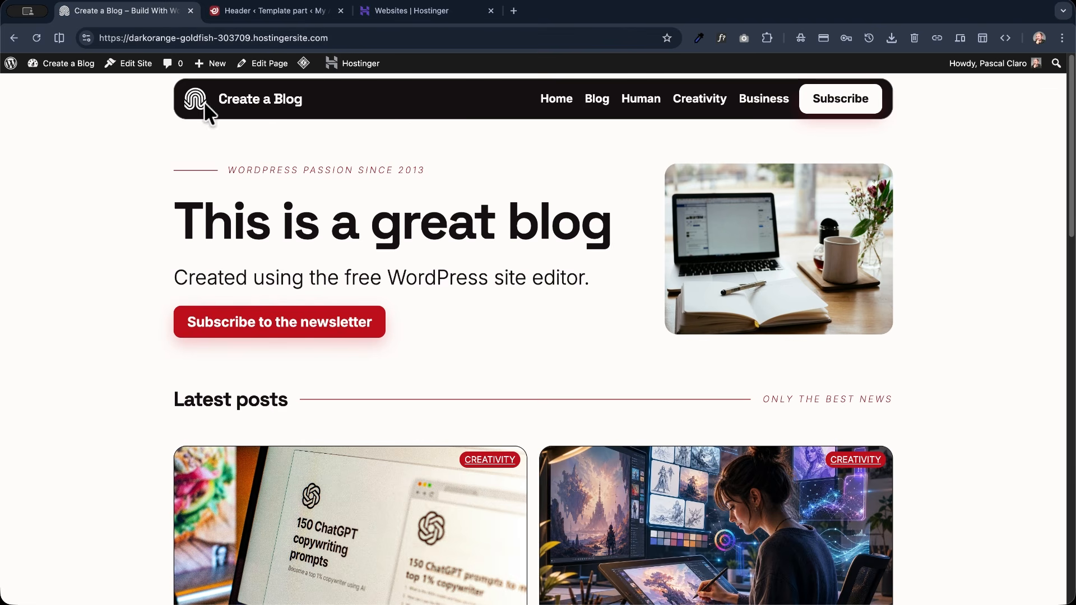
{"action": "left_click", "coordinate": [265, 14]}
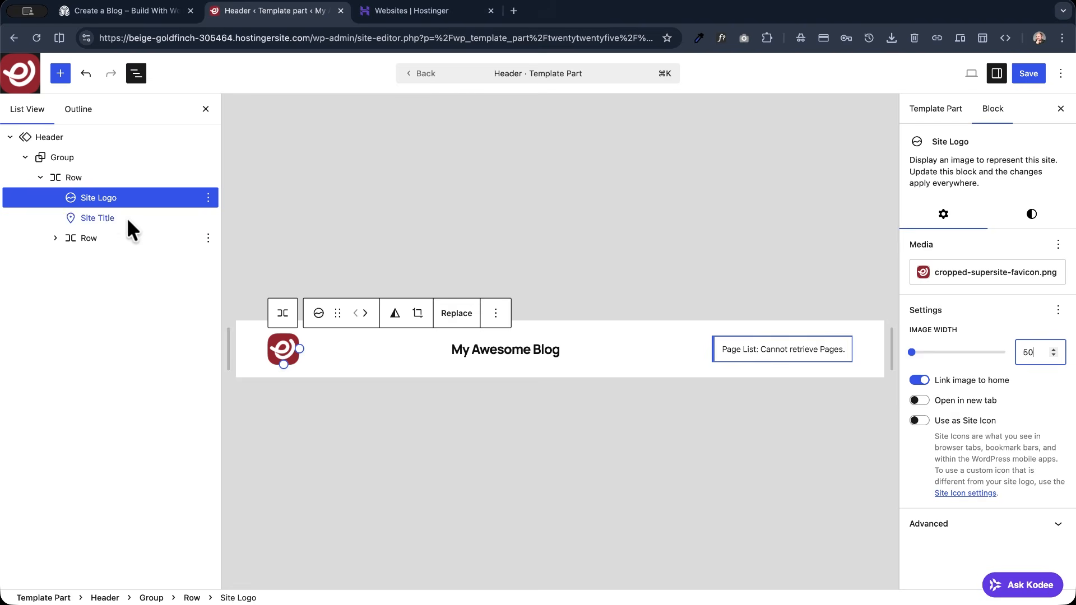
{"action": "left_click", "coordinate": [91, 215], "text": "shift"}
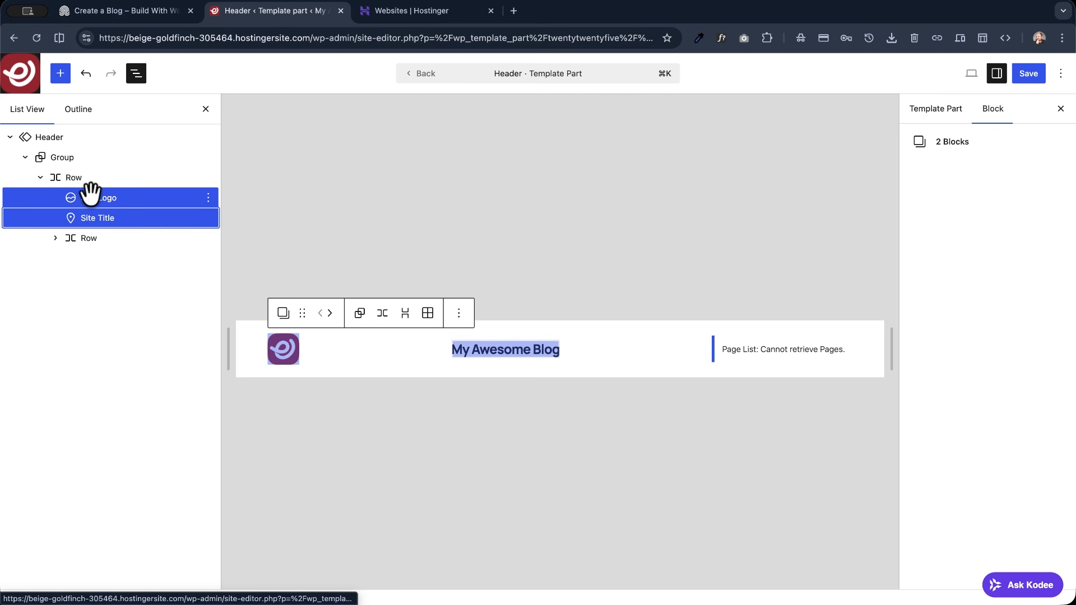
{"action": "left_click", "coordinate": [90, 199]}
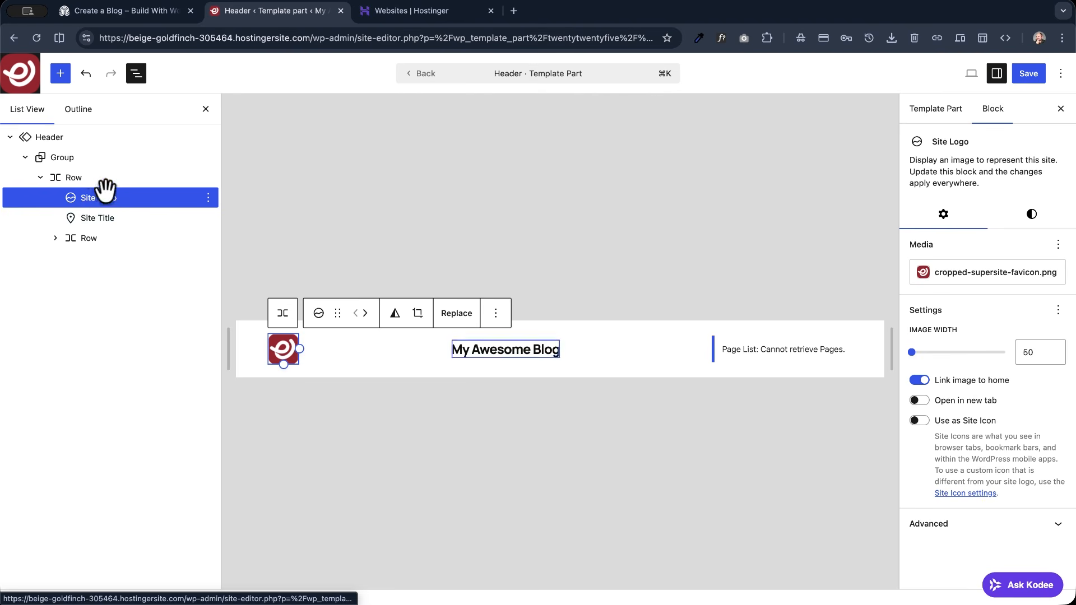
{"action": "left_click", "coordinate": [97, 217], "text": "shift"}
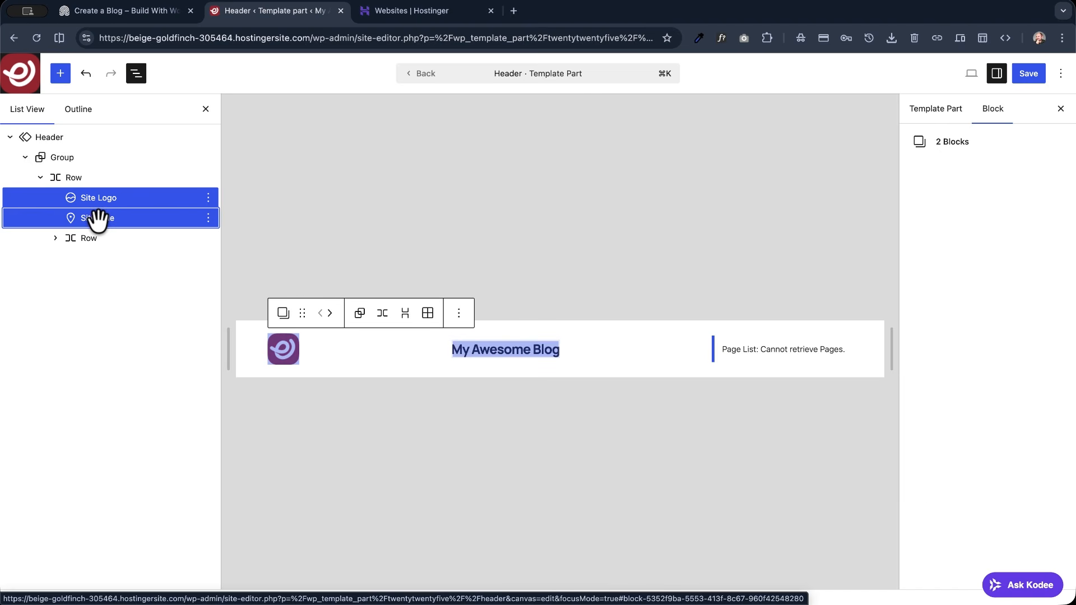
{"action": "left_click", "coordinate": [381, 315]}
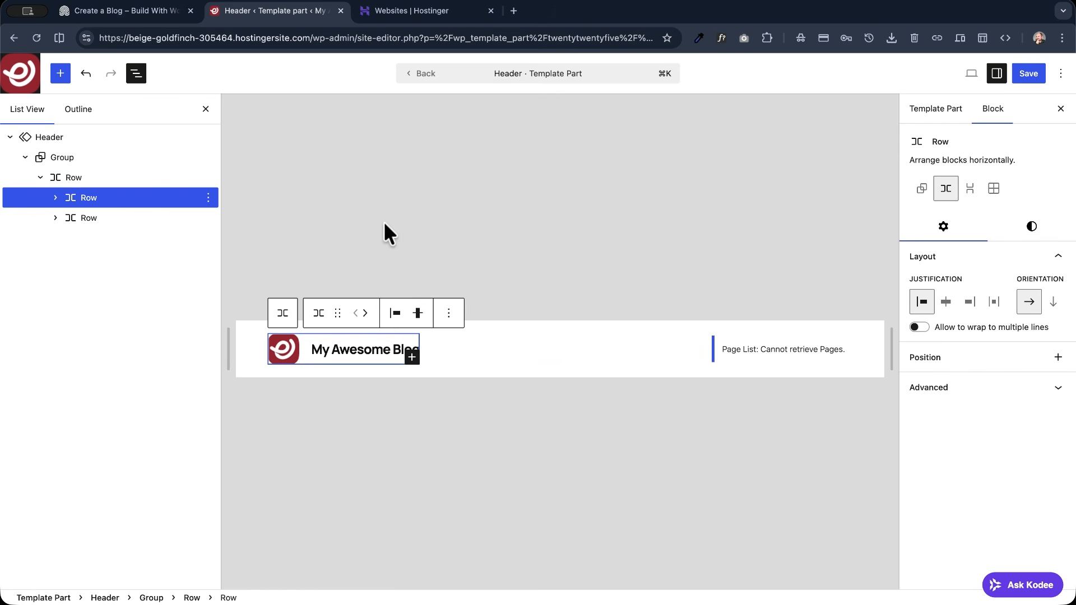
- Place the site title ahead of the site logo in their row, and move it back behind the logo
{"action": "left_click", "coordinate": [336, 348]}
{"action": "left_click", "coordinate": [401, 328]}
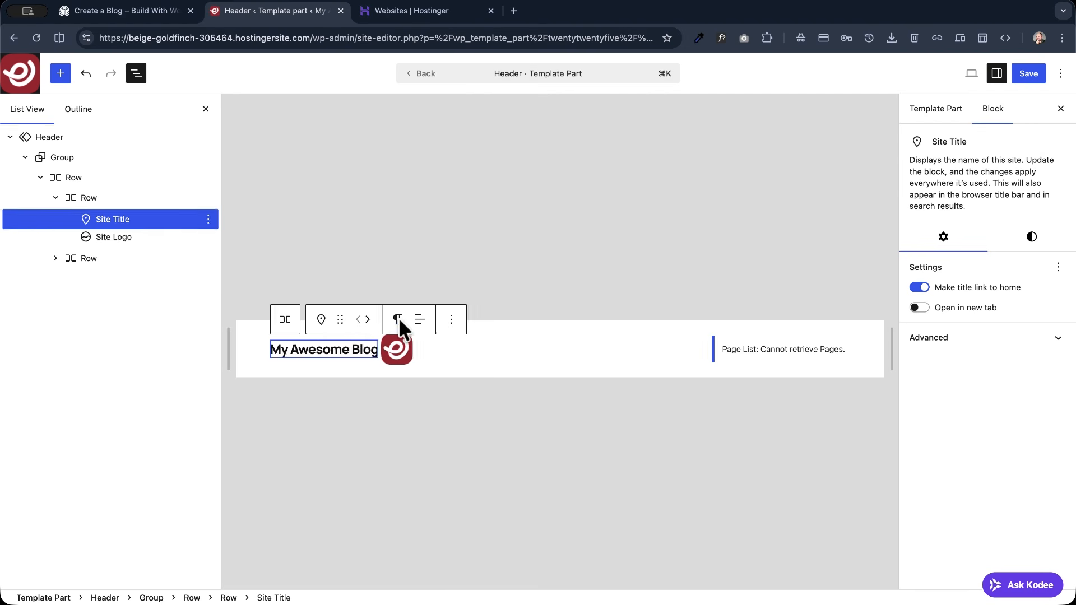
{"action": "left_click", "coordinate": [369, 323]}
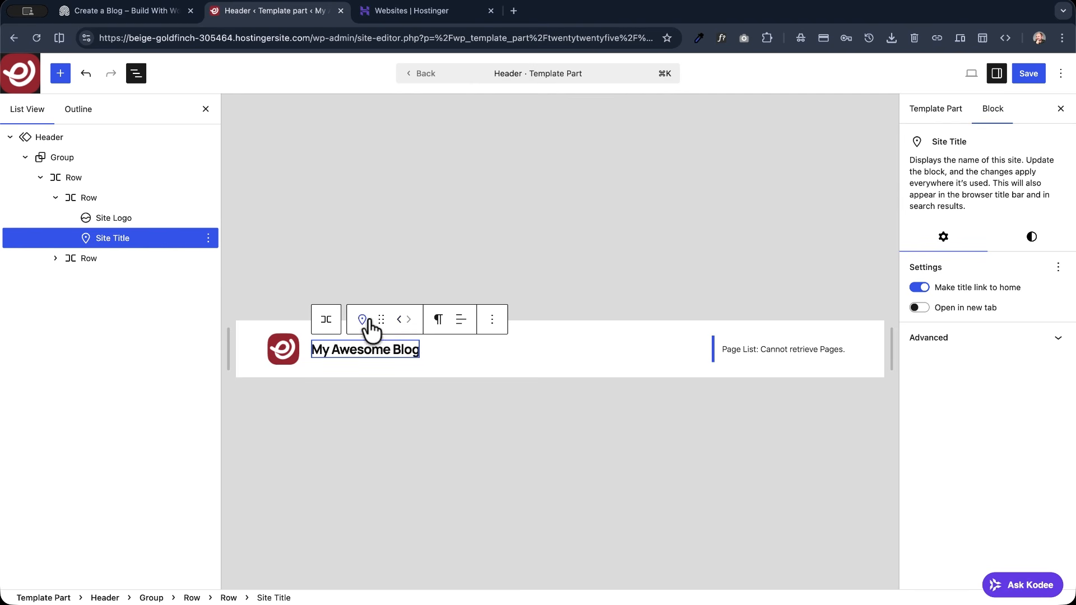
- Try the vertical orientation on the row holding the logo and title, and return it to horizontal
{"action": "left_click", "coordinate": [328, 321]}
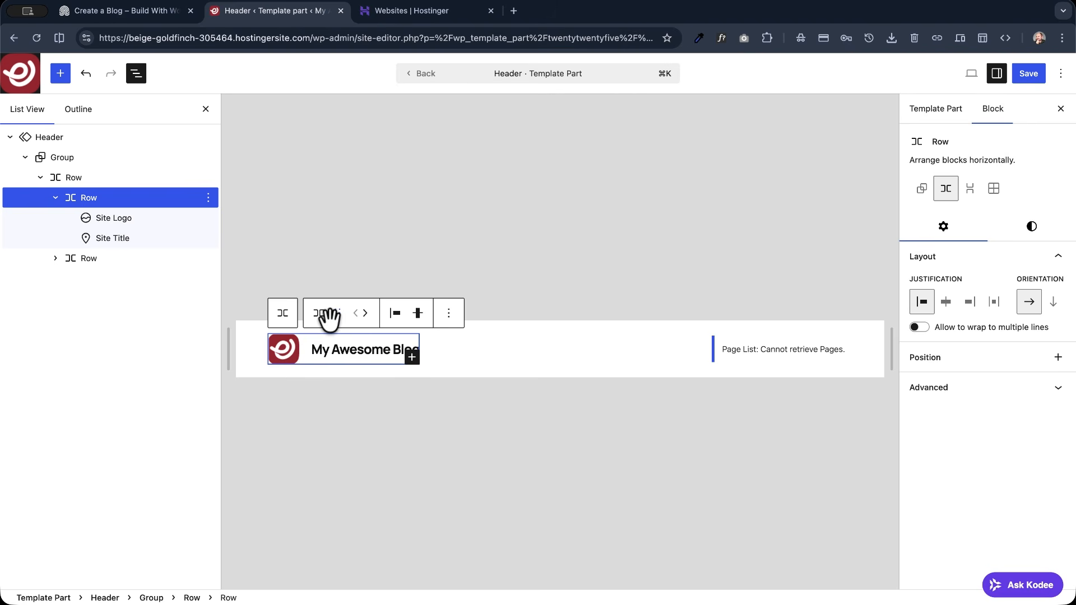
{"action": "left_click", "coordinate": [1050, 305]}
{"action": "left_click", "coordinate": [1028, 307]}
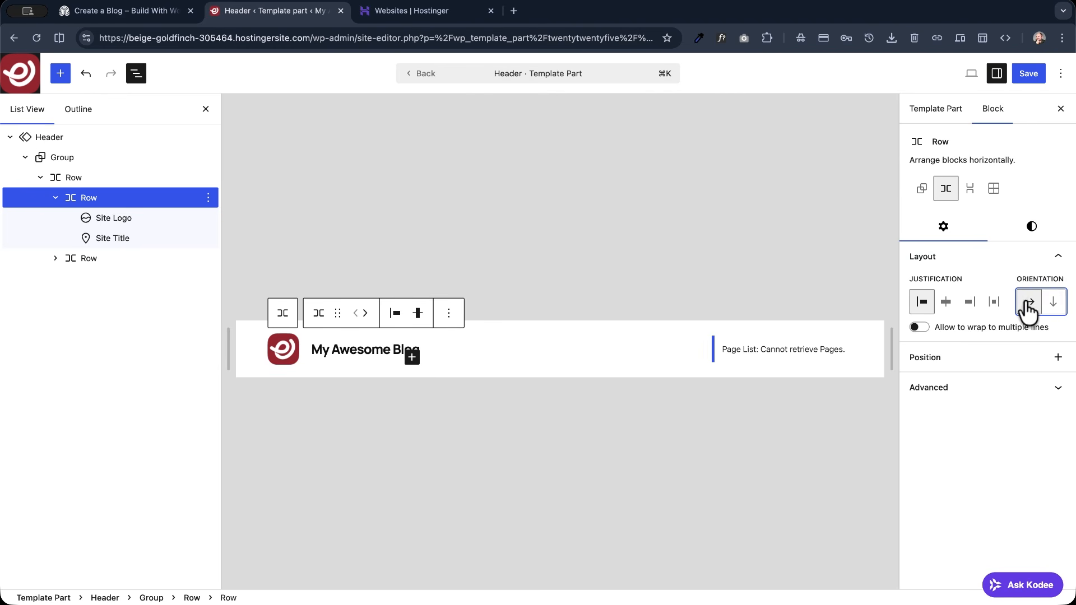
- Set the block spacing of the row holding the site logo and title to Tiny
{"action": "left_click", "coordinate": [1032, 229]}
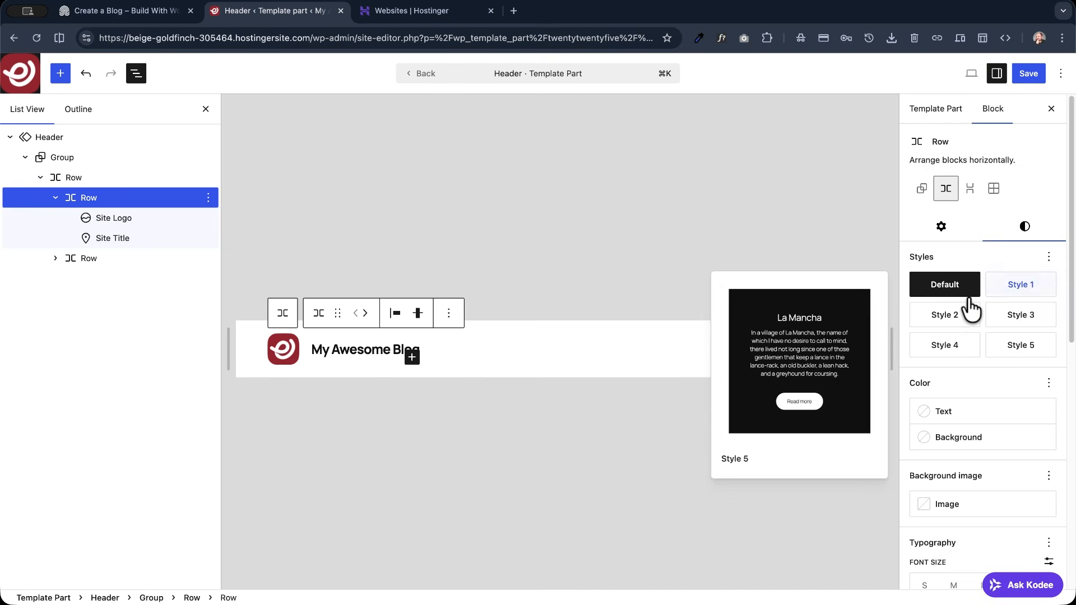
{"action": "scroll", "coordinate": [963, 251], "scroll_direction": "down", "scroll_amount": 3}
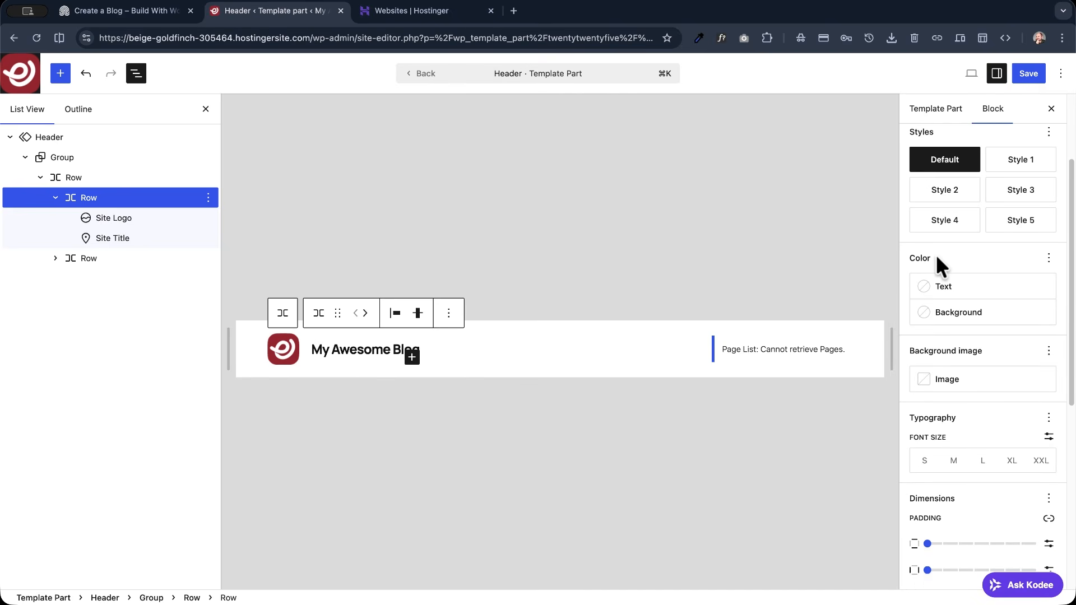
{"action": "scroll", "coordinate": [939, 254], "scroll_direction": "down", "scroll_amount": 5}
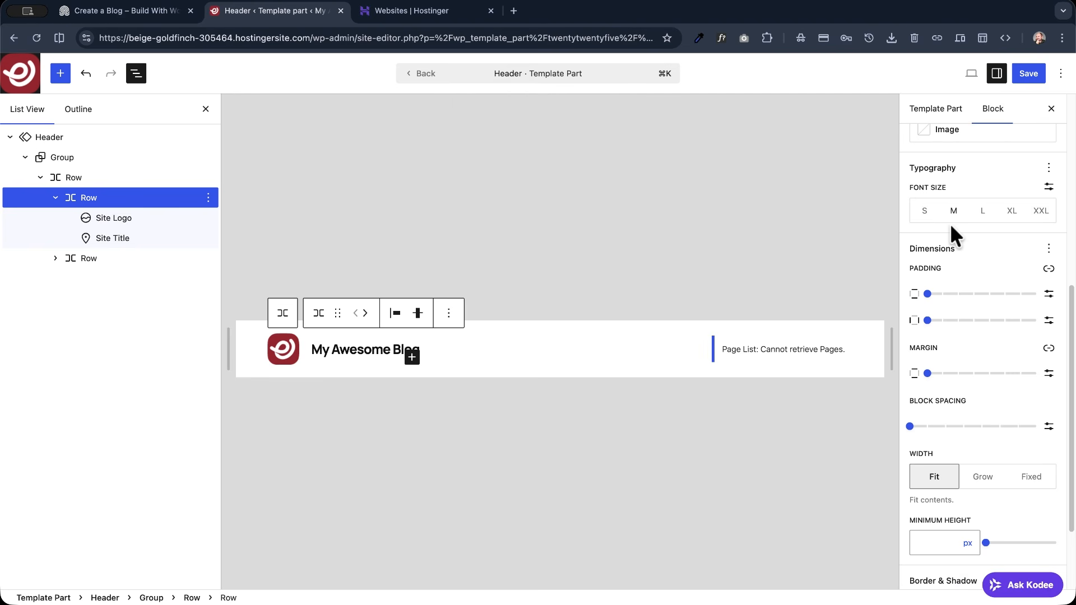
{"action": "scroll", "coordinate": [930, 280], "scroll_direction": "down", "scroll_amount": 2}
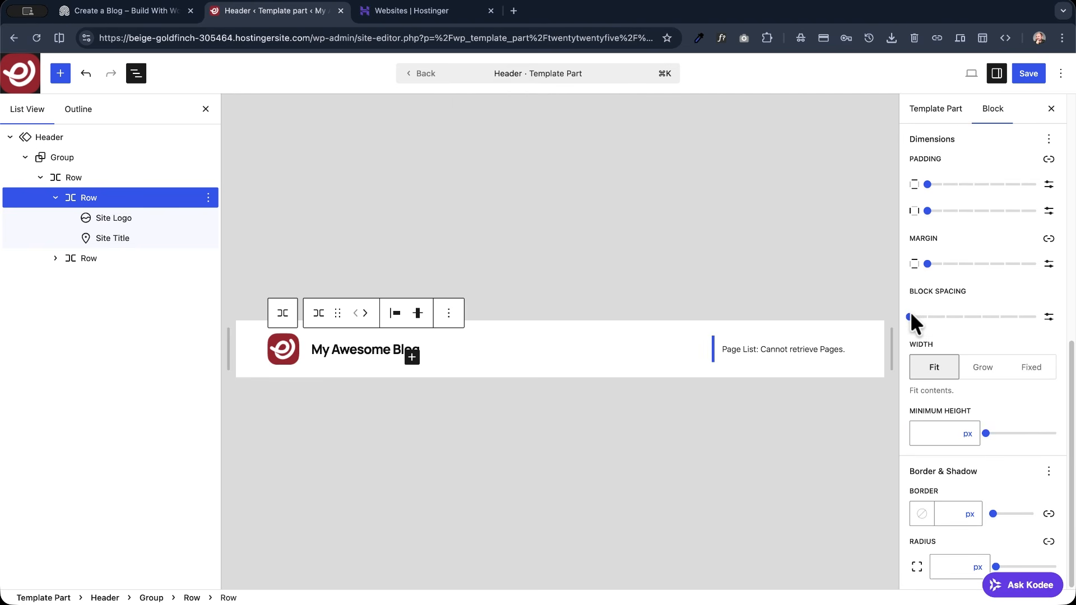
{"action": "left_click_drag", "start_coordinate": [909, 316], "coordinate": [927, 317]}
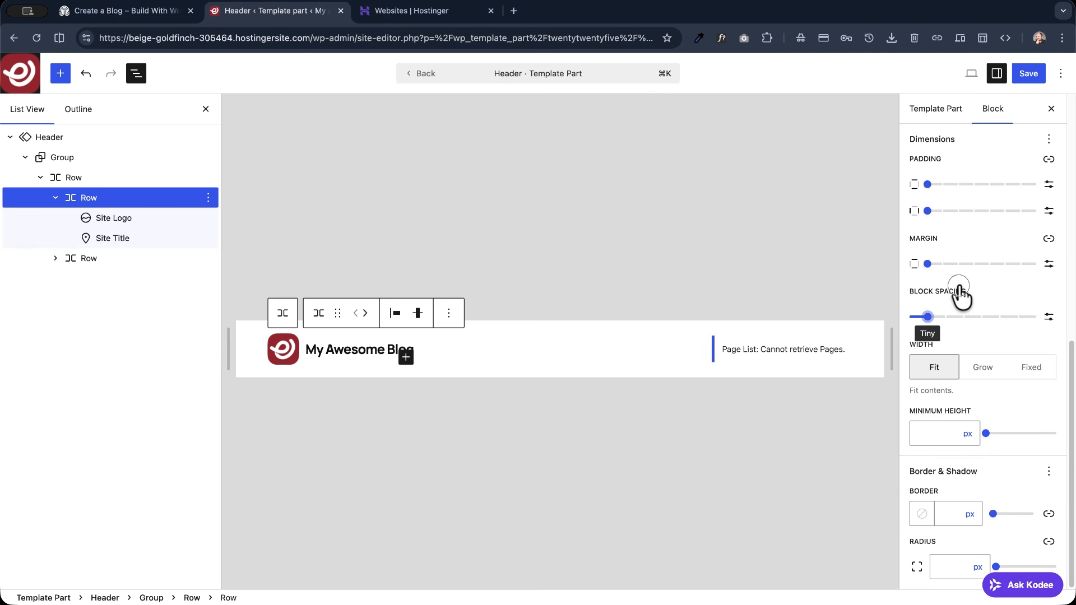
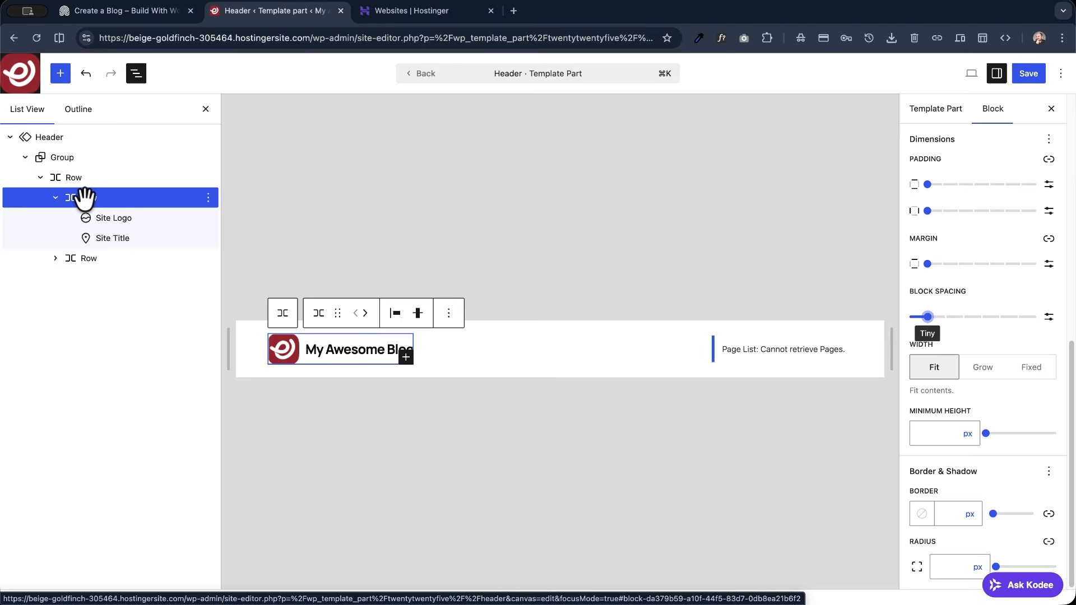
- Select the header row holding the navigation, and look through the demo site's Human, Creativity and Business pages before returning to its homepage
{"action": "left_click", "coordinate": [79, 257]}
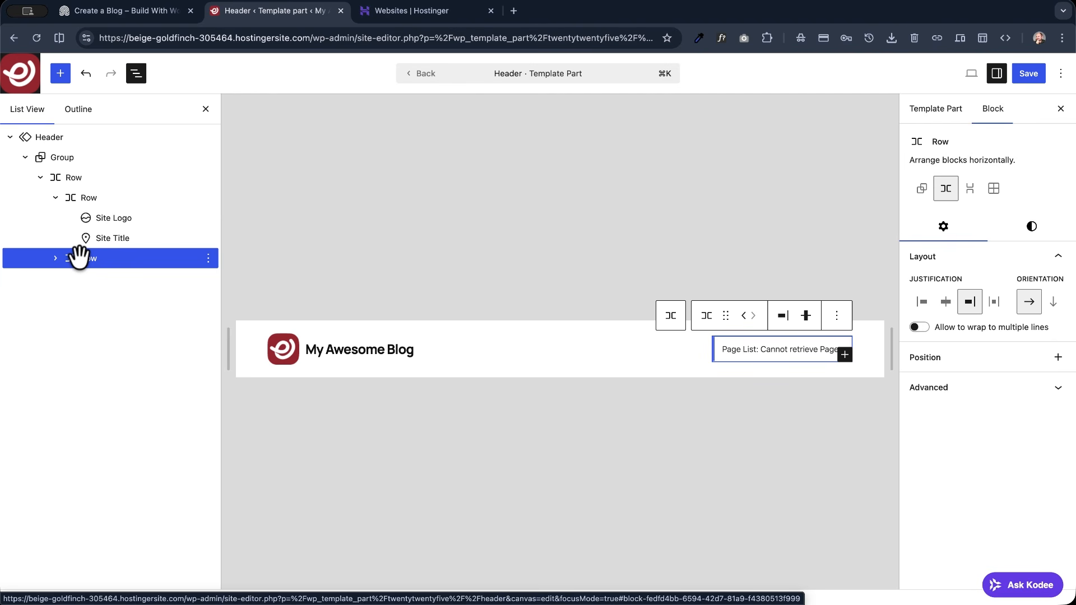
{"action": "left_click", "coordinate": [106, 11]}
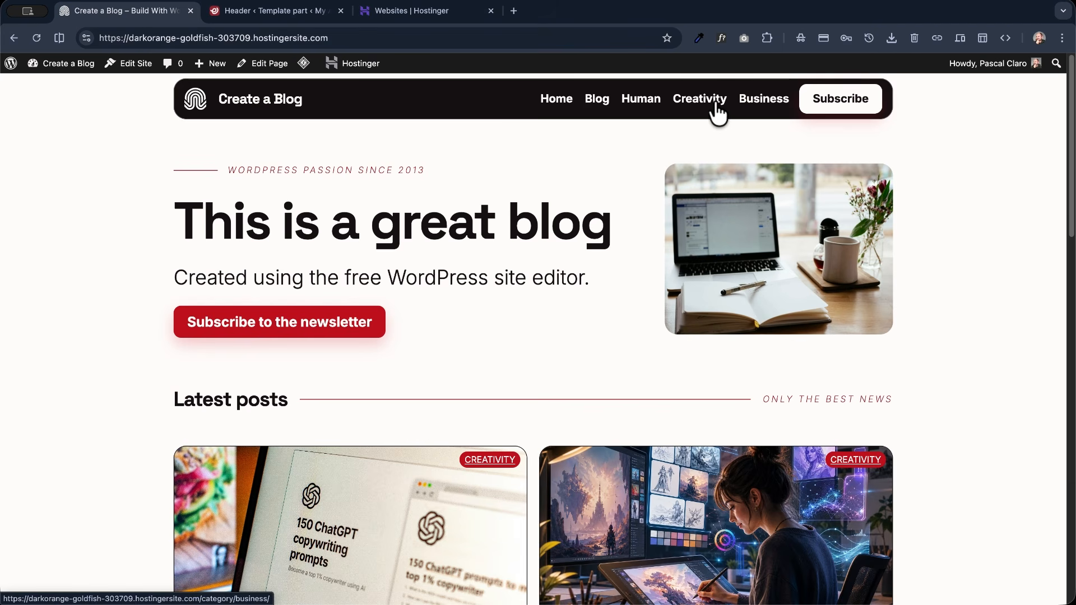
{"action": "left_click", "coordinate": [640, 108]}
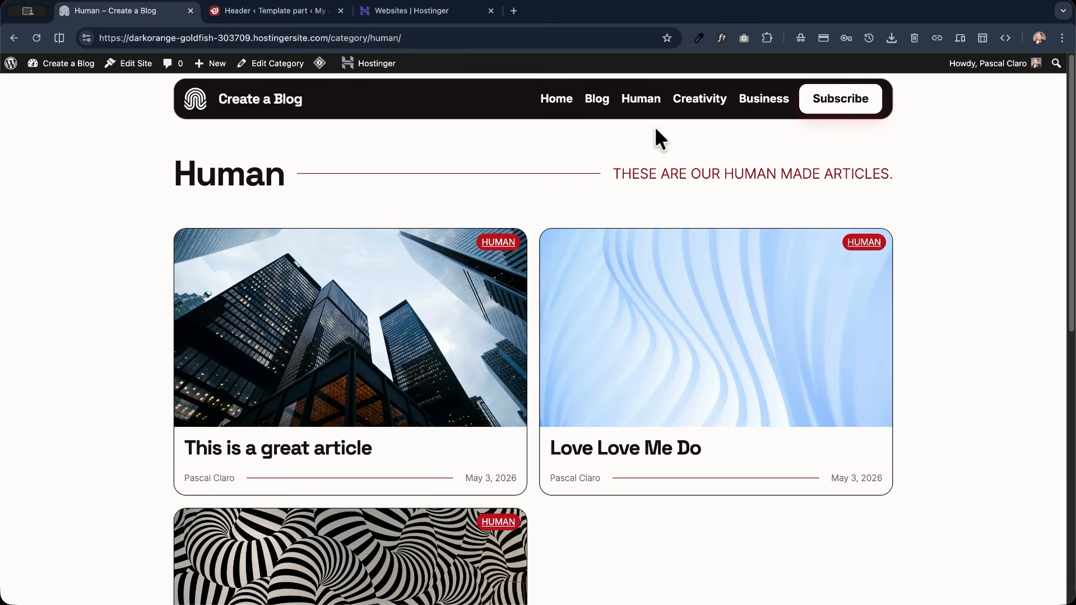
{"action": "left_click", "coordinate": [697, 101]}
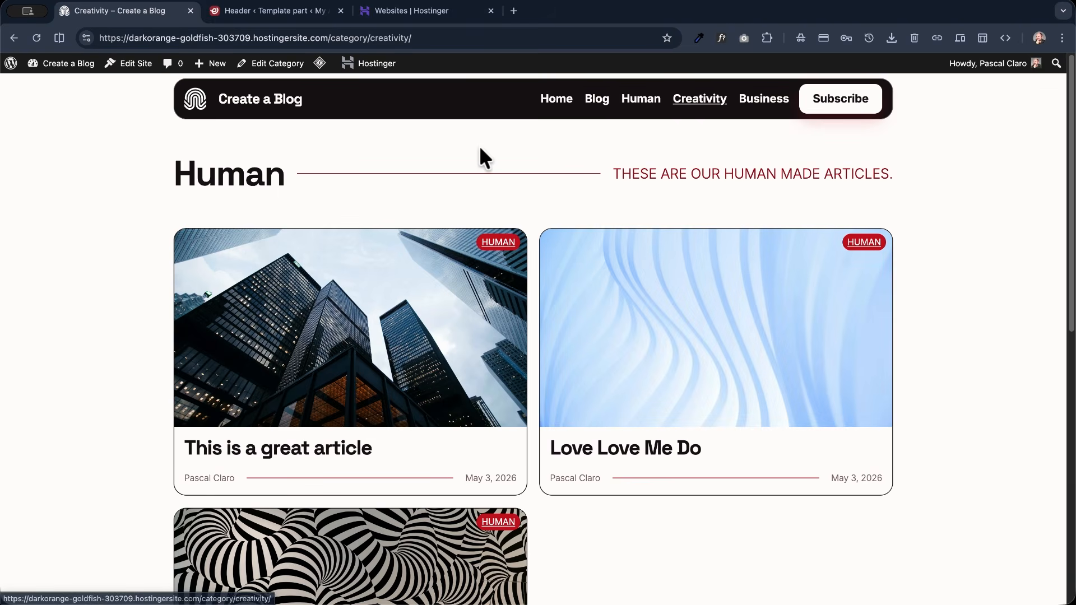
{"action": "left_click", "coordinate": [759, 108]}
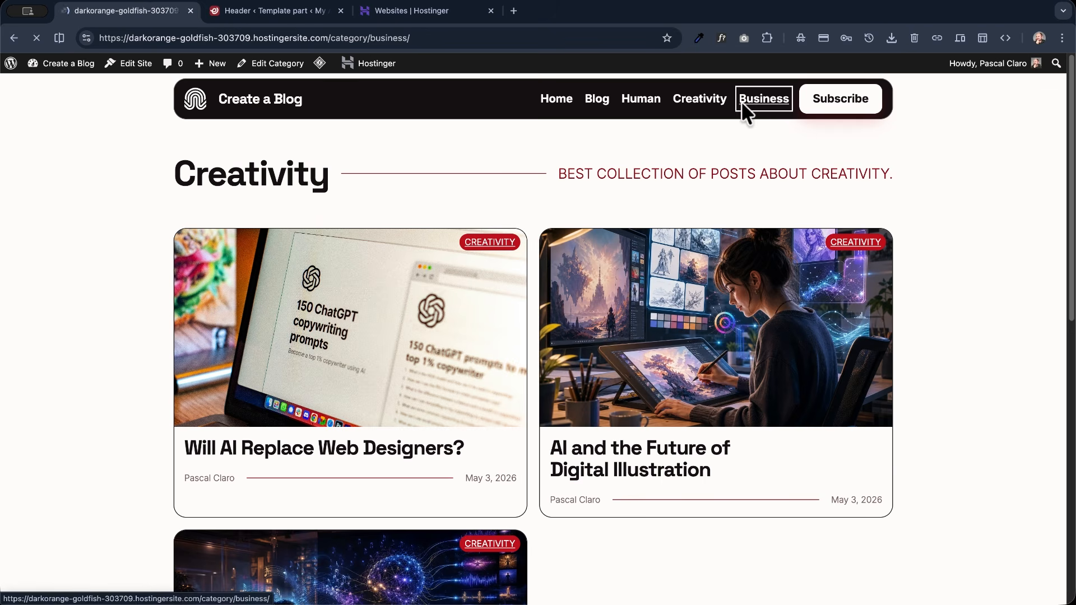
{"action": "left_click", "coordinate": [245, 99]}
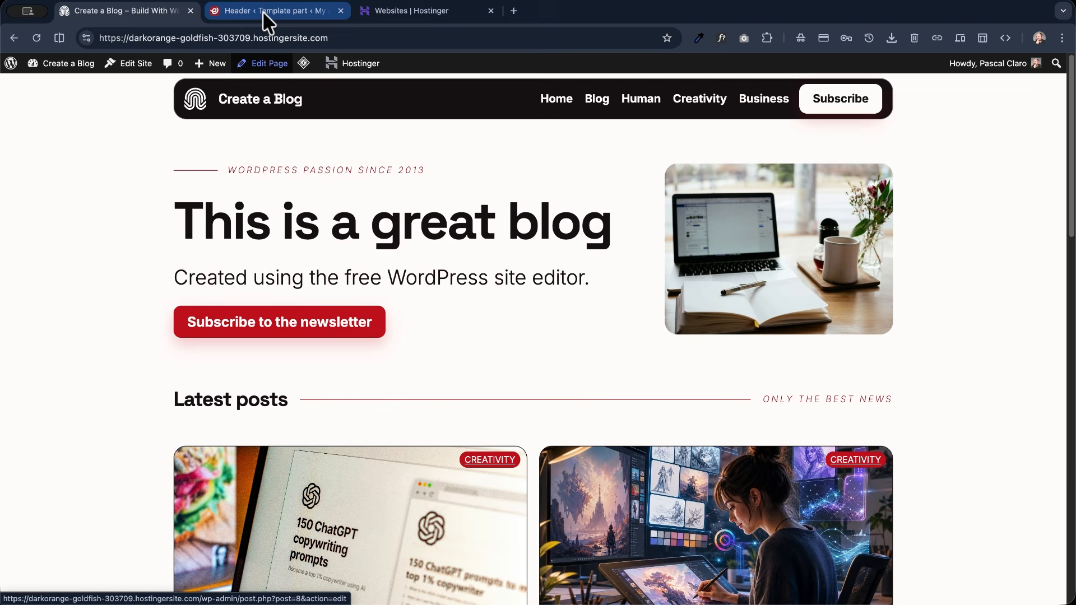
- In the site editor, add a button labelled Newsletter to the header row holding the navigation
{"action": "left_click", "coordinate": [262, 11]}
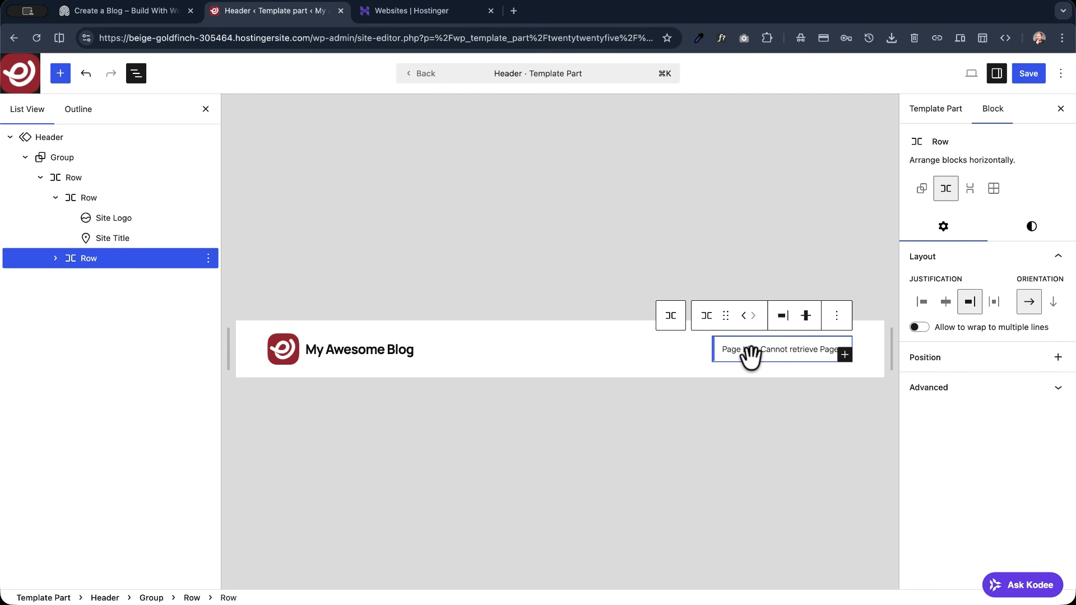
{"action": "left_click", "coordinate": [845, 354]}
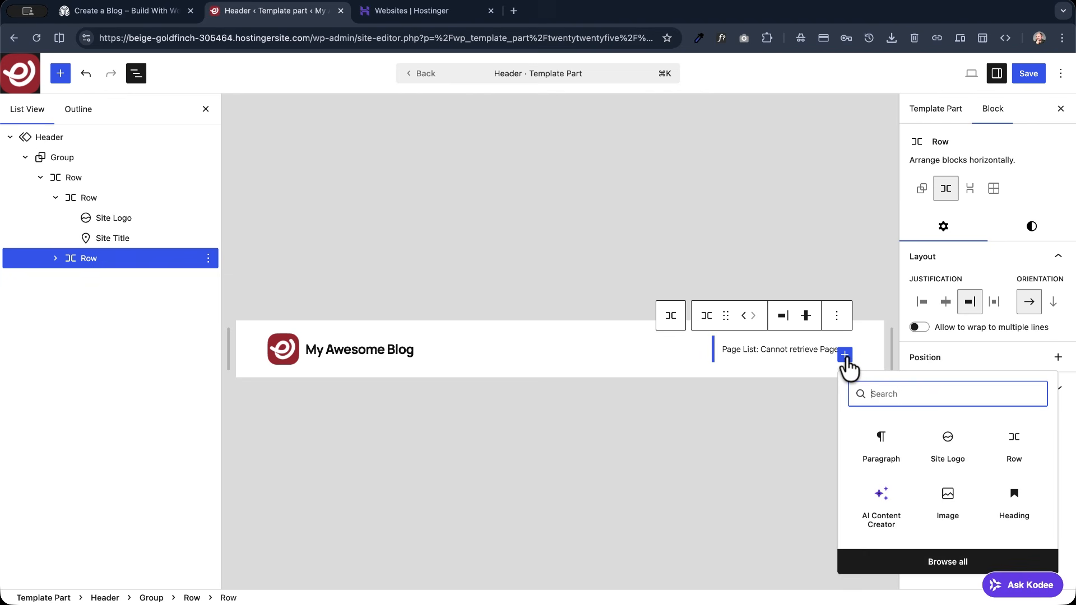
{"action": "type", "text": "butt"}
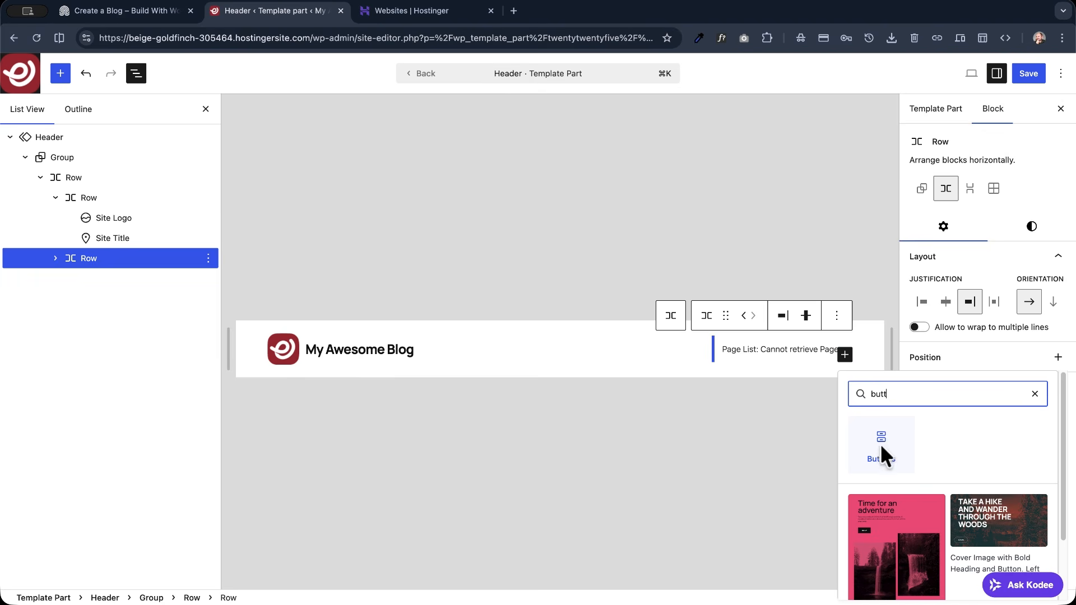
{"action": "left_click", "coordinate": [881, 446]}
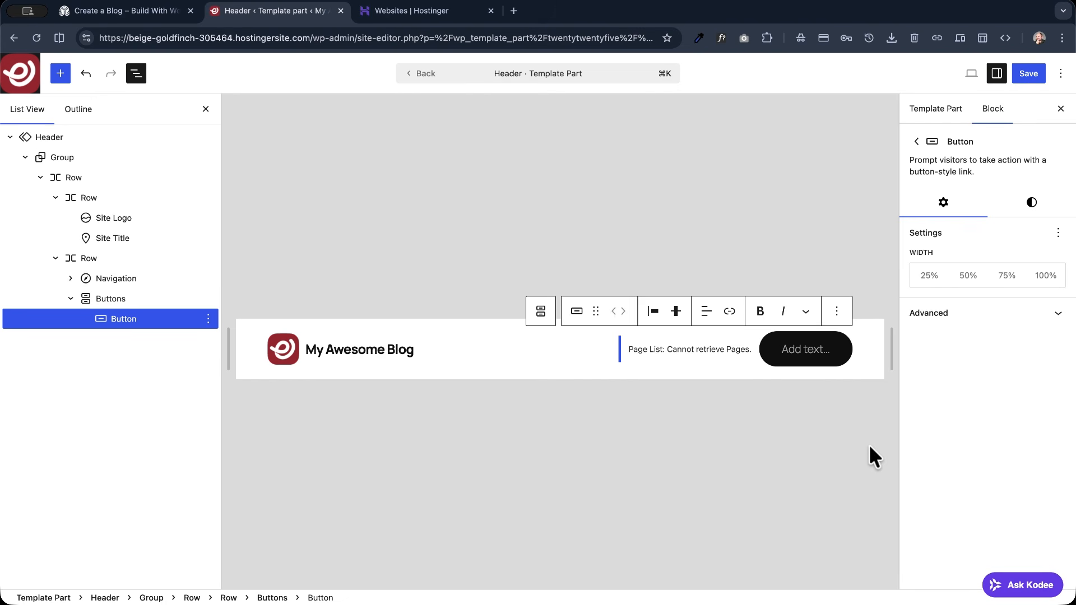
{"action": "type", "text": "S"}
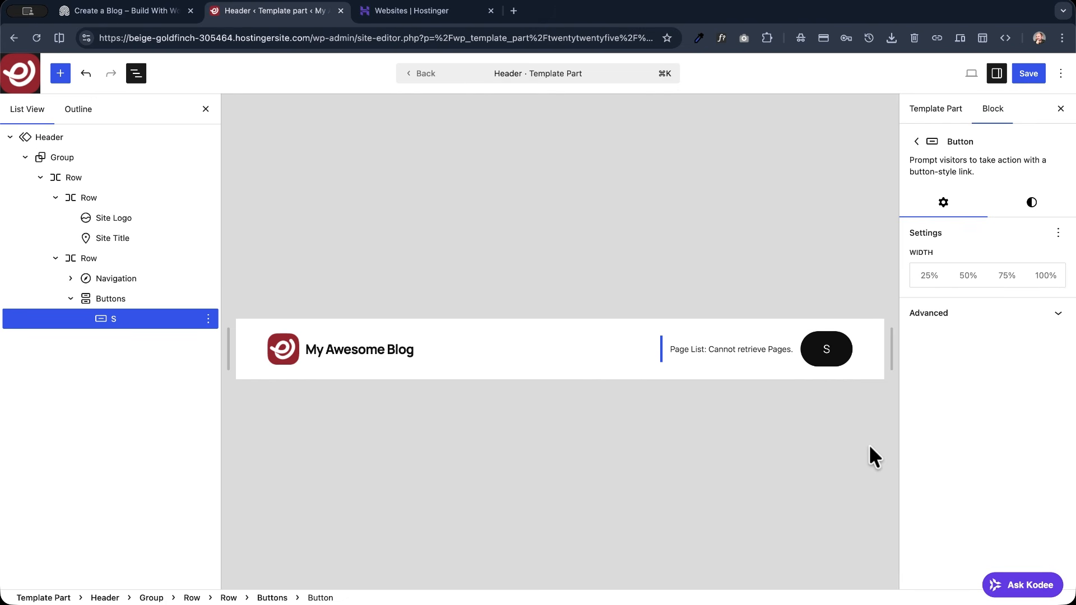
{"action": "type", "text": "ewslette"}
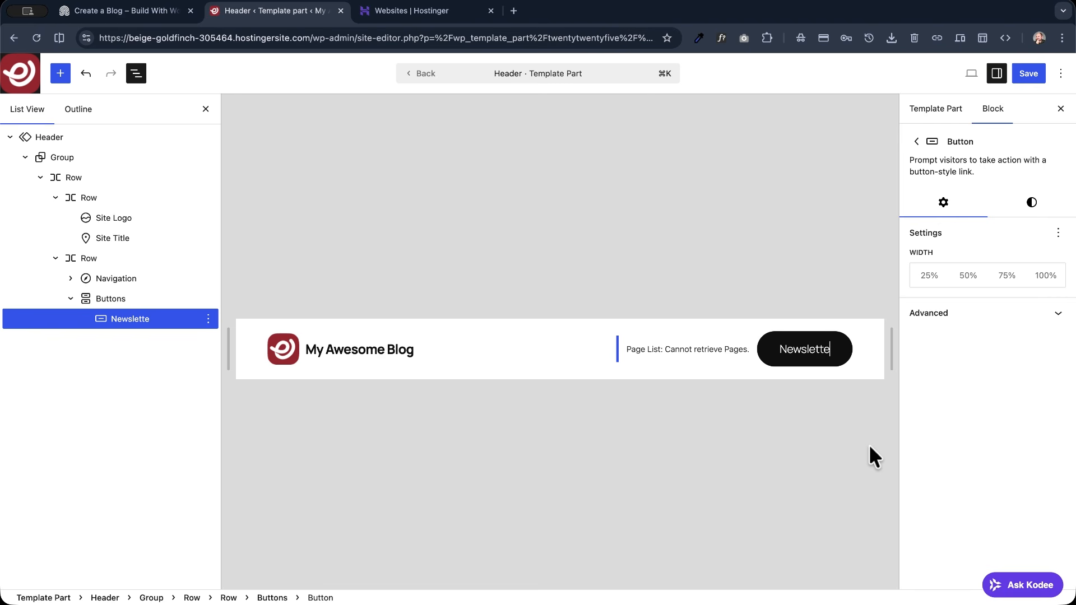
{"action": "type", "text": "r"}
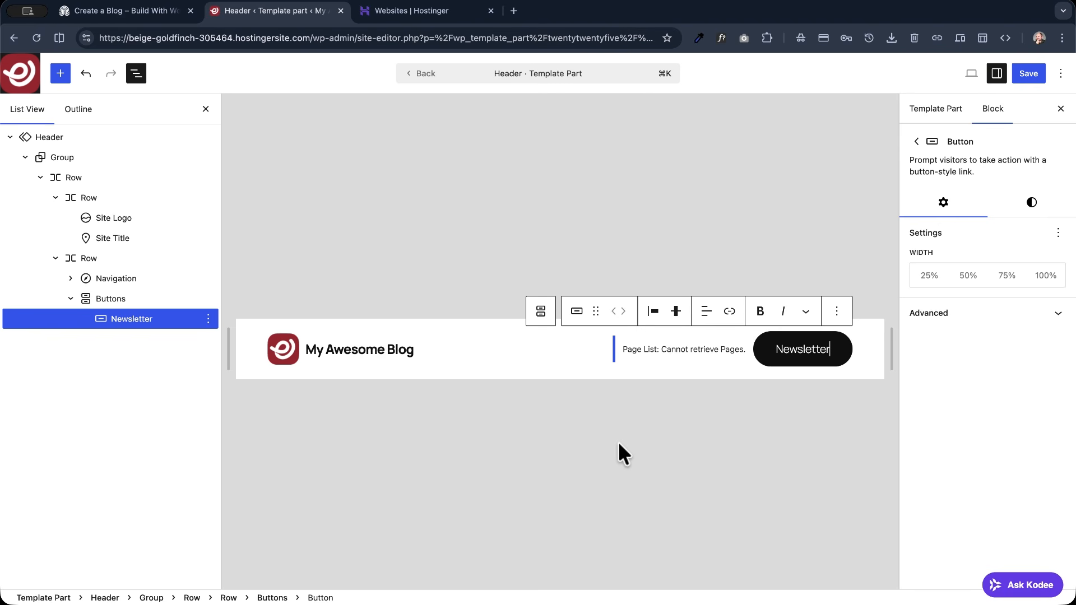
- Set the block spacing of the row holding the navigation and Newsletter button to Tiny
{"action": "left_click", "coordinate": [742, 342]}
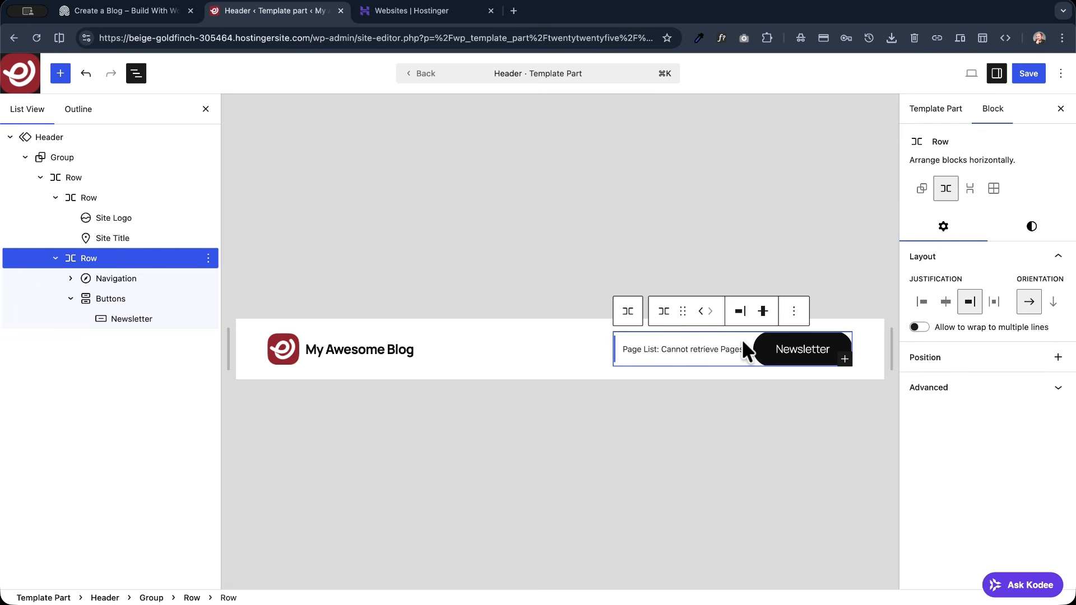
{"action": "left_click", "coordinate": [1038, 225]}
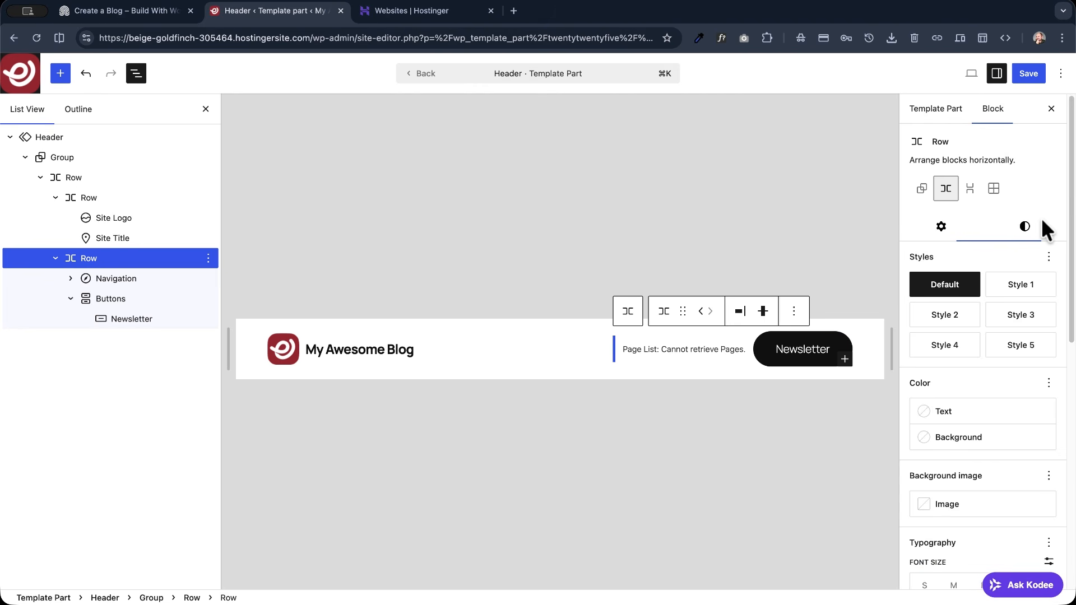
{"action": "scroll", "coordinate": [944, 404], "scroll_direction": "down", "scroll_amount": 4}
{"action": "scroll", "coordinate": [943, 402], "scroll_direction": "down", "scroll_amount": 3}
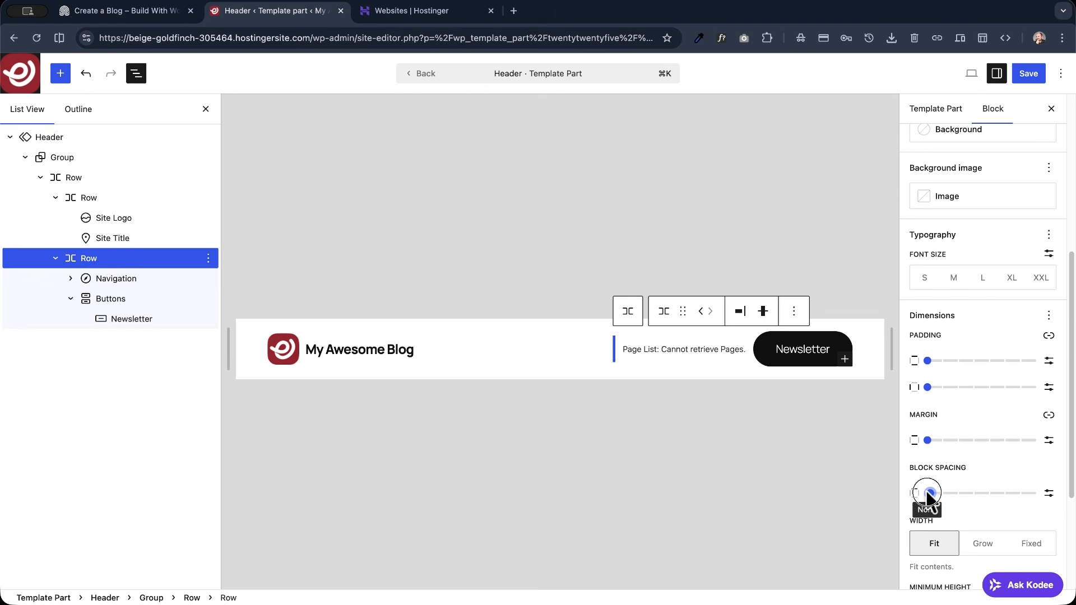
{"action": "left_click_drag", "start_coordinate": [928, 493], "coordinate": [943, 493]}
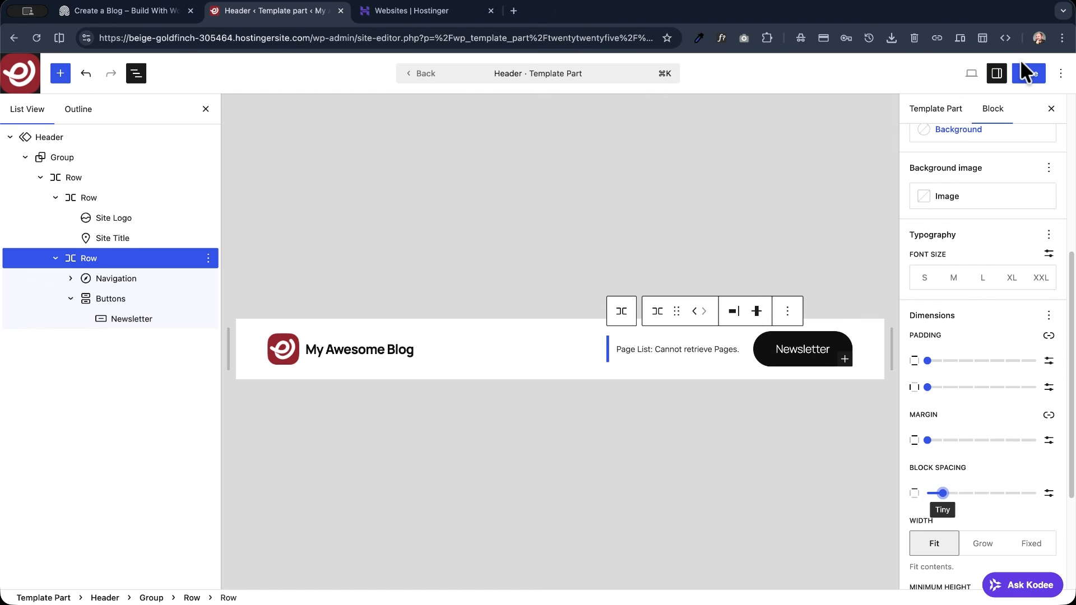
- Save the Logo and Header changes, and view the live site
{"action": "left_click", "coordinate": [1024, 70]}
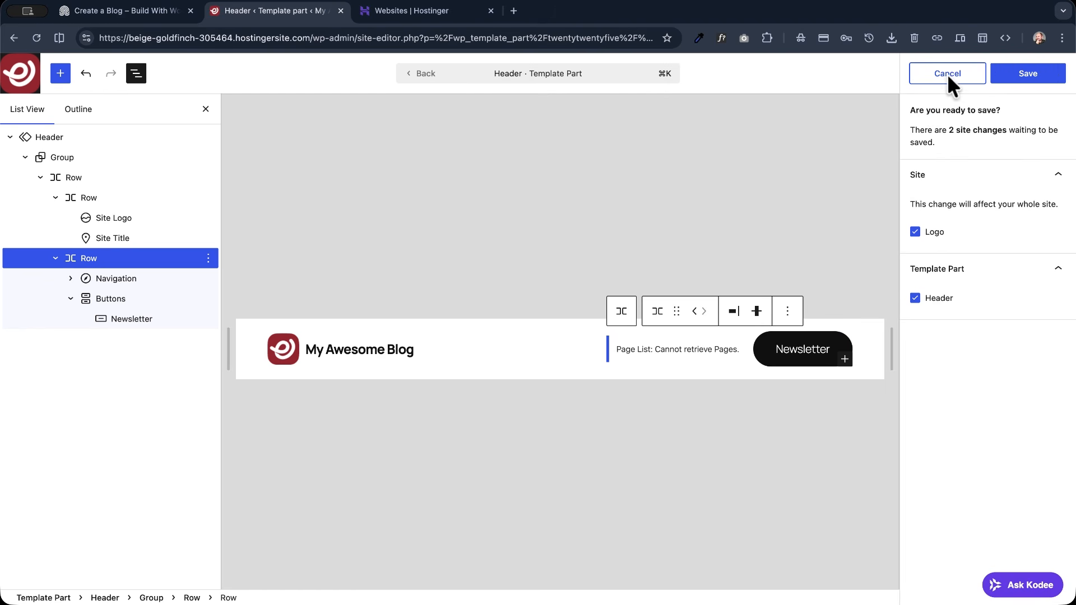
{"action": "left_click", "coordinate": [1027, 73]}
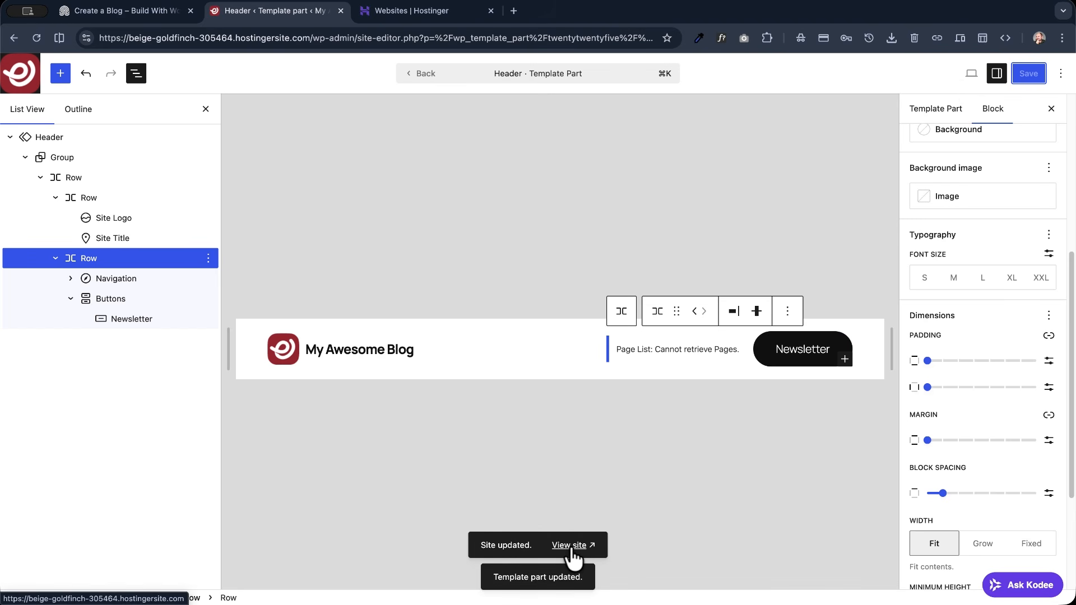
{"action": "left_click", "coordinate": [570, 547]}
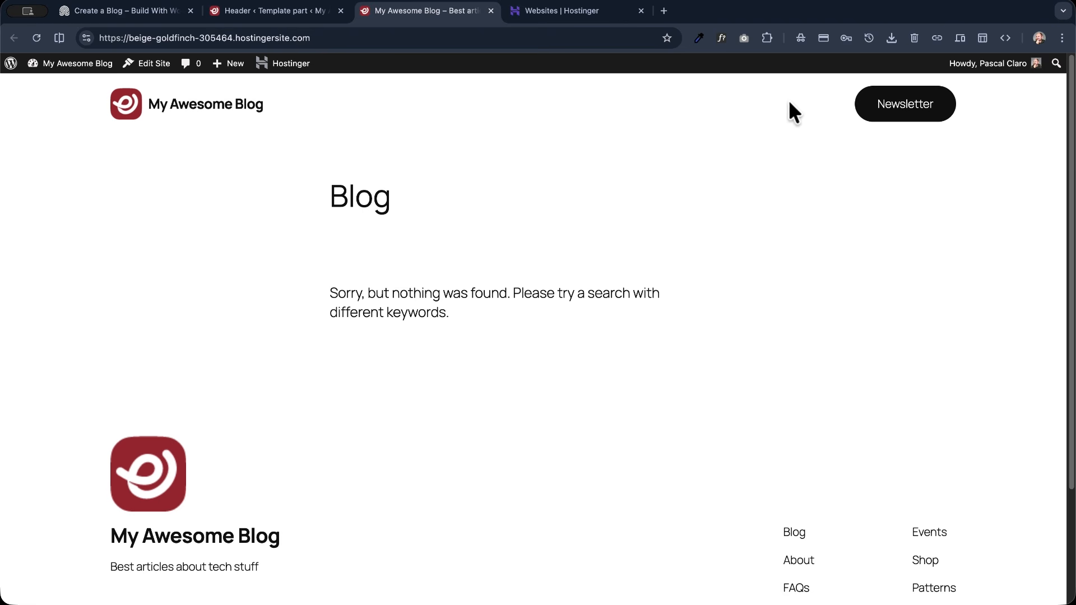
- Compare the demo site's header menu with the header in the editor and on the live blog
{"action": "left_click", "coordinate": [132, 12]}
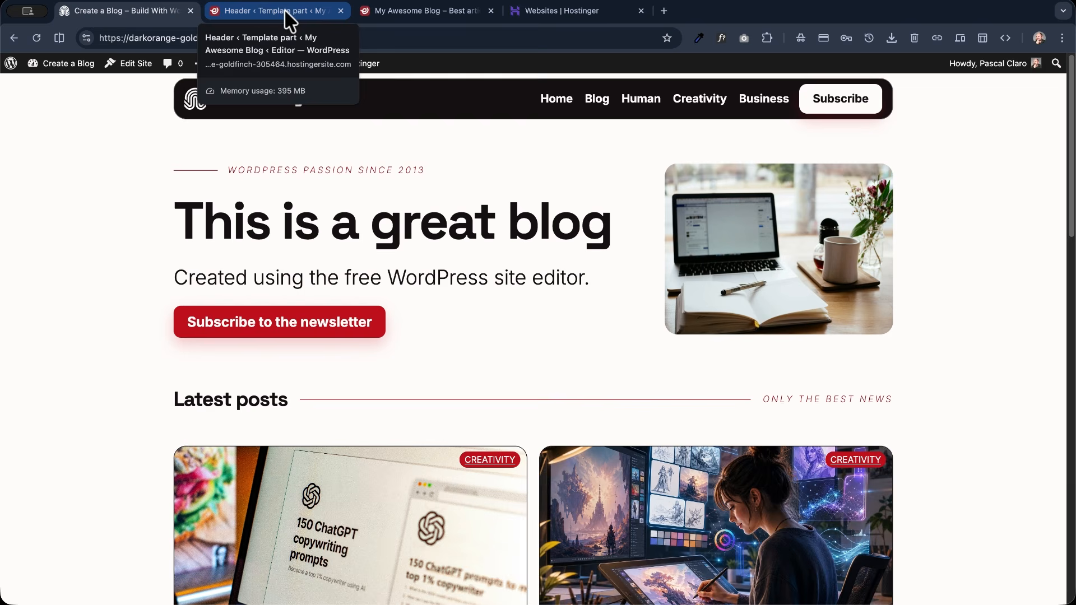
{"action": "left_click", "coordinate": [257, 10]}
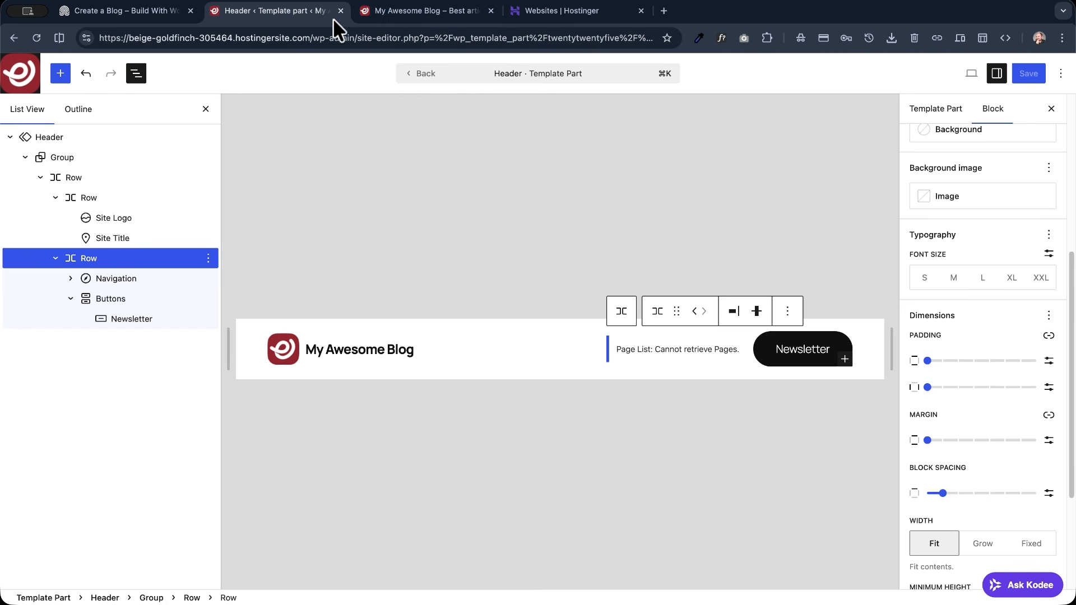
{"action": "left_click", "coordinate": [387, 14]}
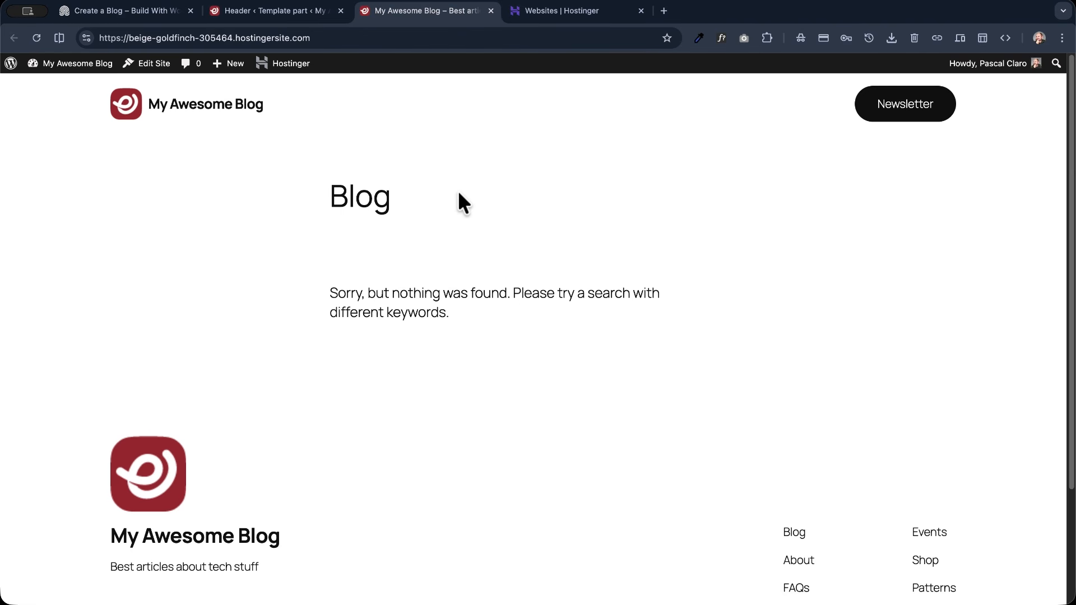
- Check the list of pages in the WordPress dashboard, and return to the live blog
{"action": "mouse_move", "coordinate": [57, 65]}
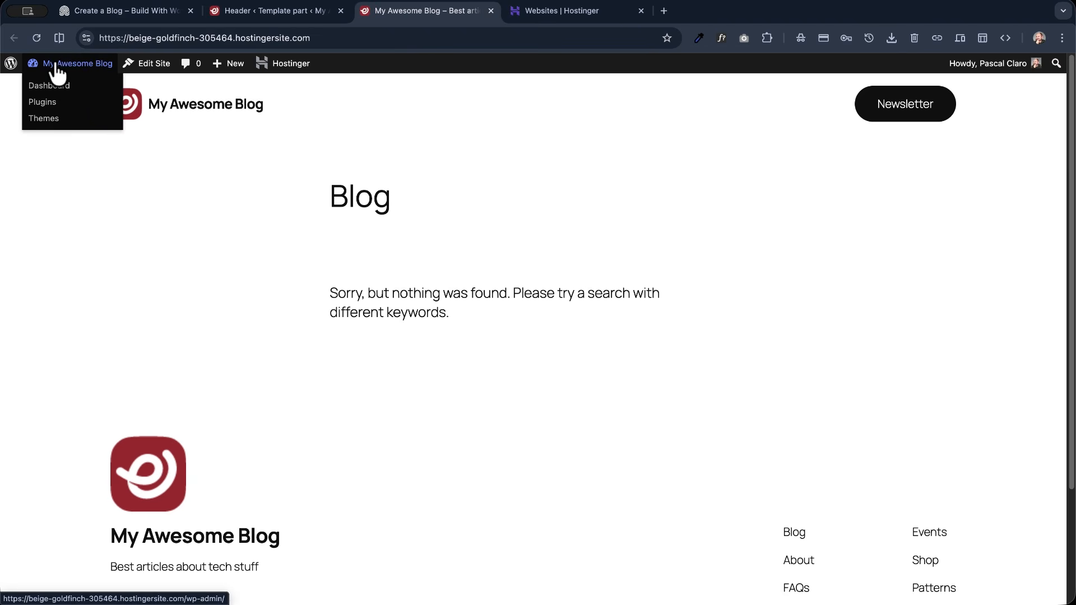
{"action": "left_click", "coordinate": [50, 85]}
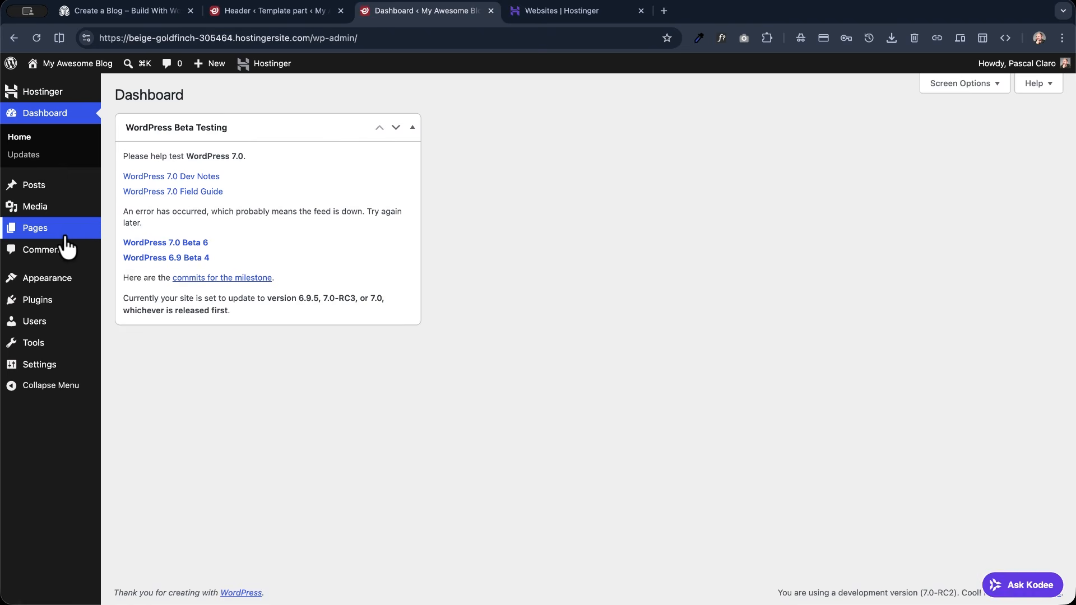
{"action": "left_click", "coordinate": [63, 234]}
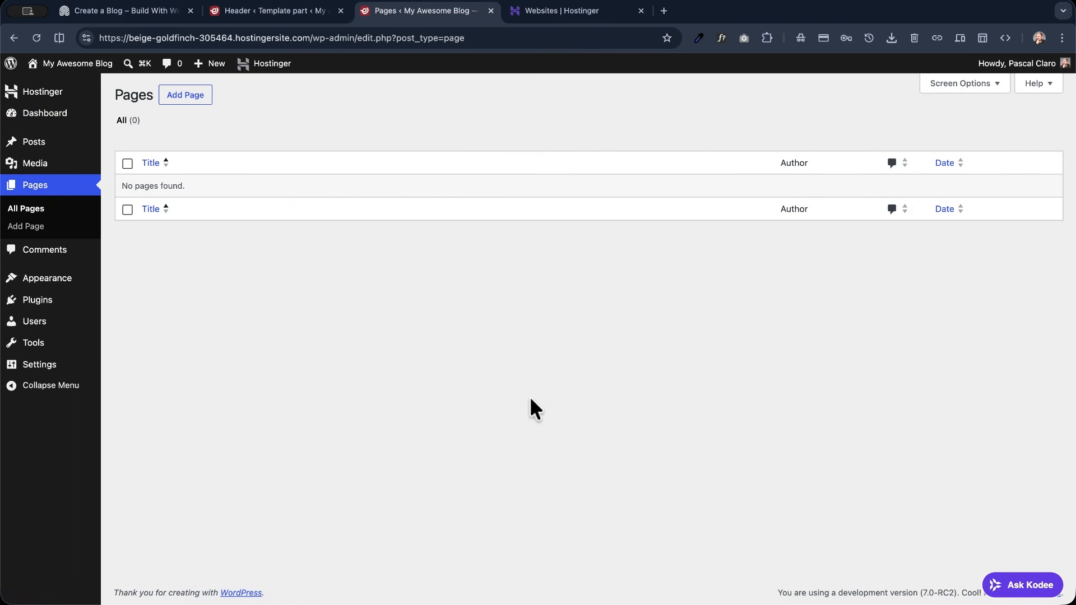
{"action": "mouse_move", "coordinate": [83, 72]}
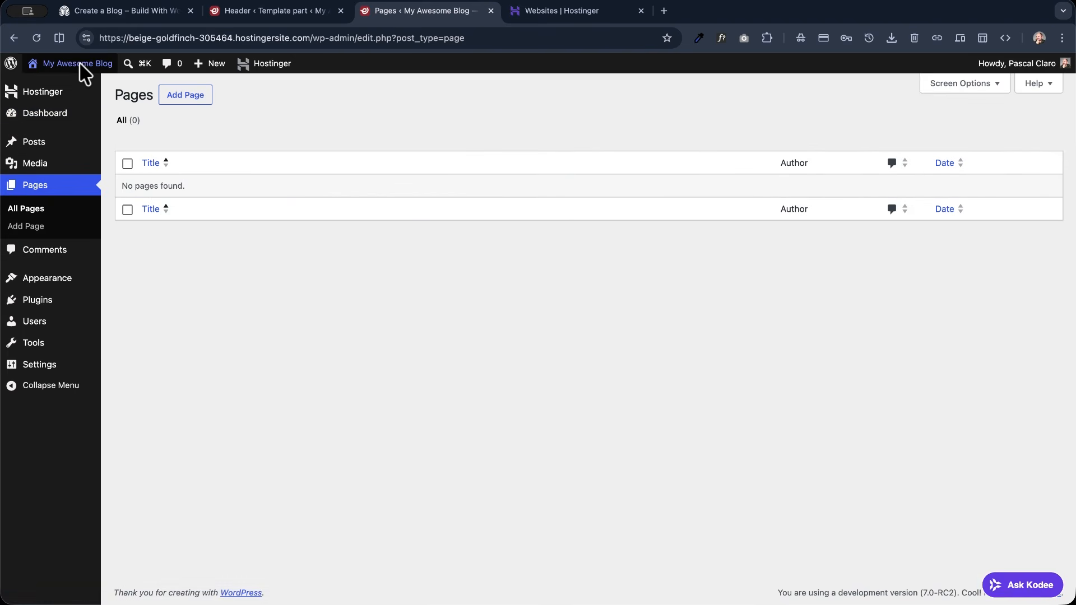
{"action": "left_click", "coordinate": [81, 68]}
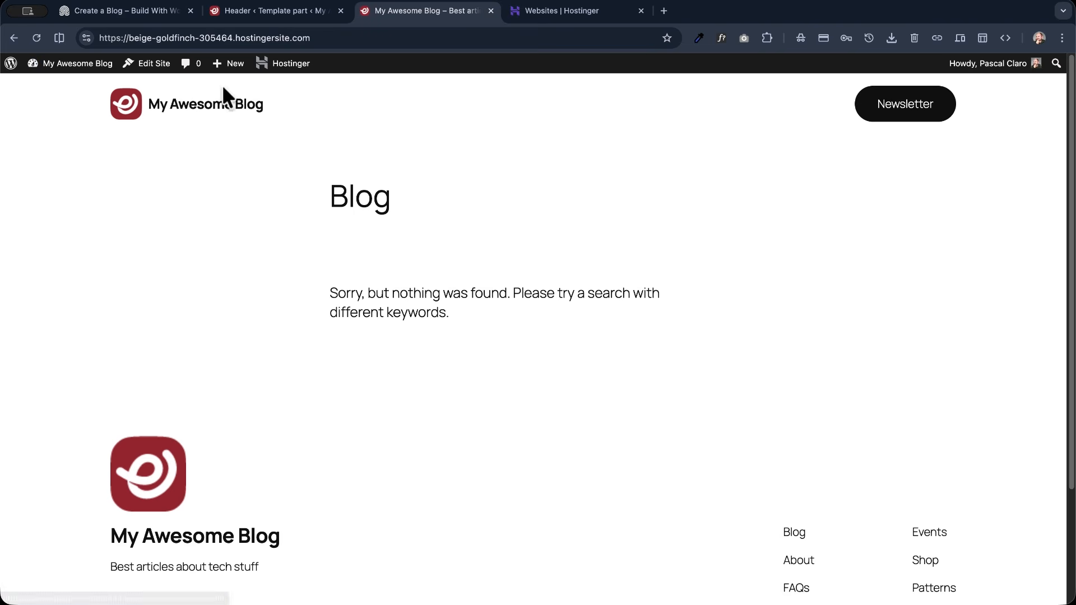
- Open the site editor for the blog and show its list of all pages
{"action": "left_click", "coordinate": [146, 68]}
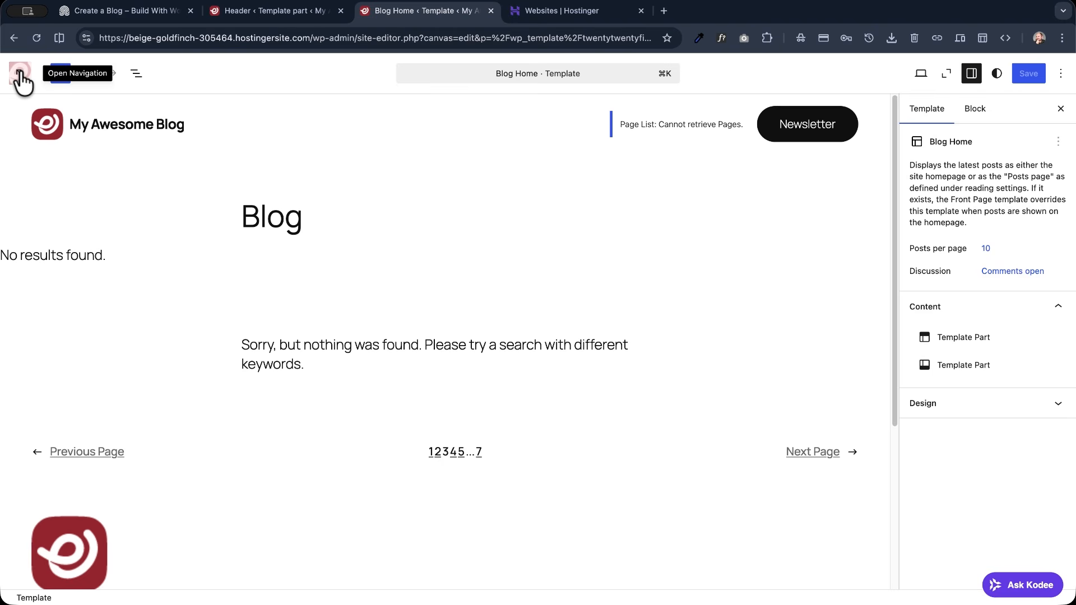
{"action": "left_click", "coordinate": [20, 72]}
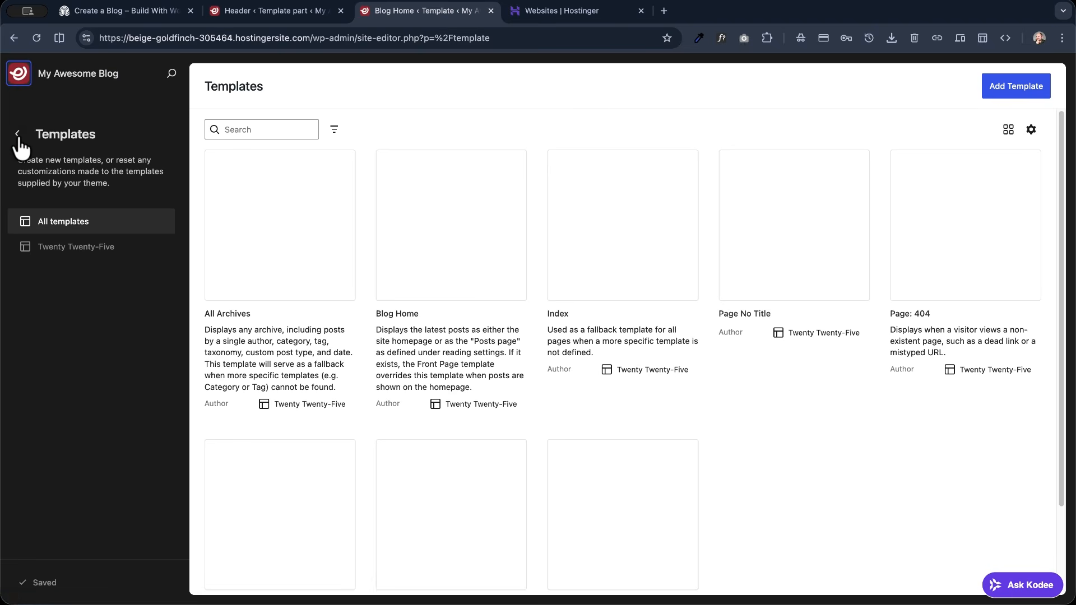
{"action": "left_click", "coordinate": [19, 134]}
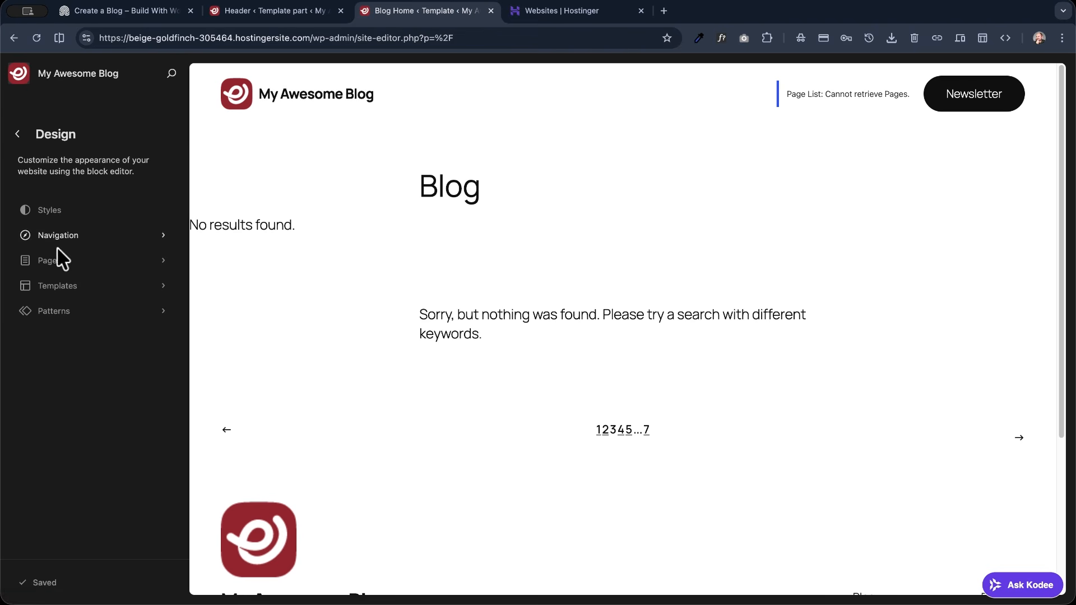
{"action": "left_click", "coordinate": [58, 262]}
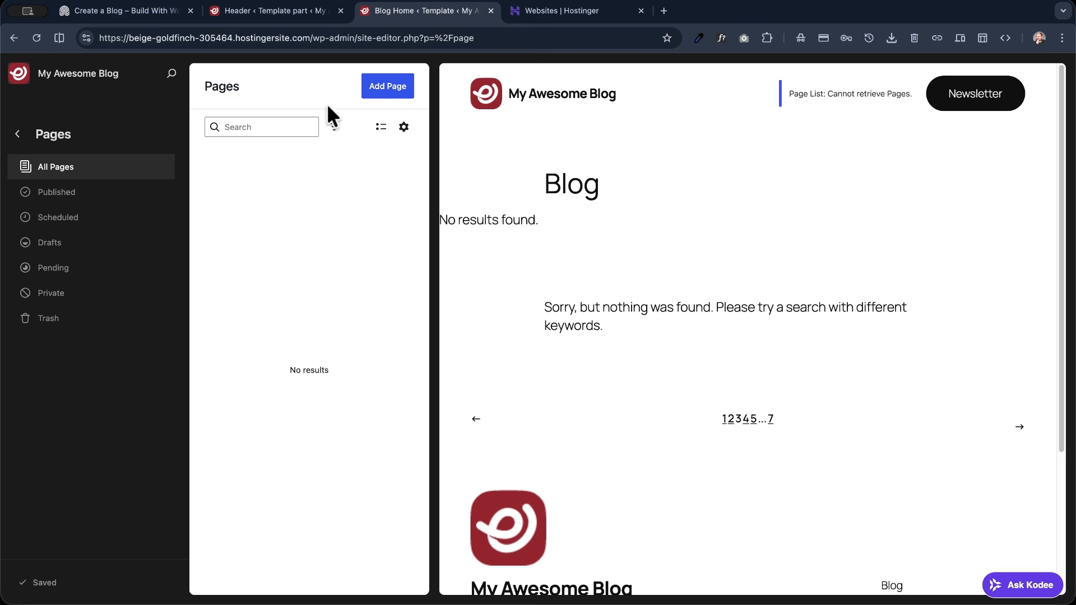
- Create a draft page titled Home, and turn off always showing starter patterns for new pages
{"action": "left_click", "coordinate": [389, 90]}
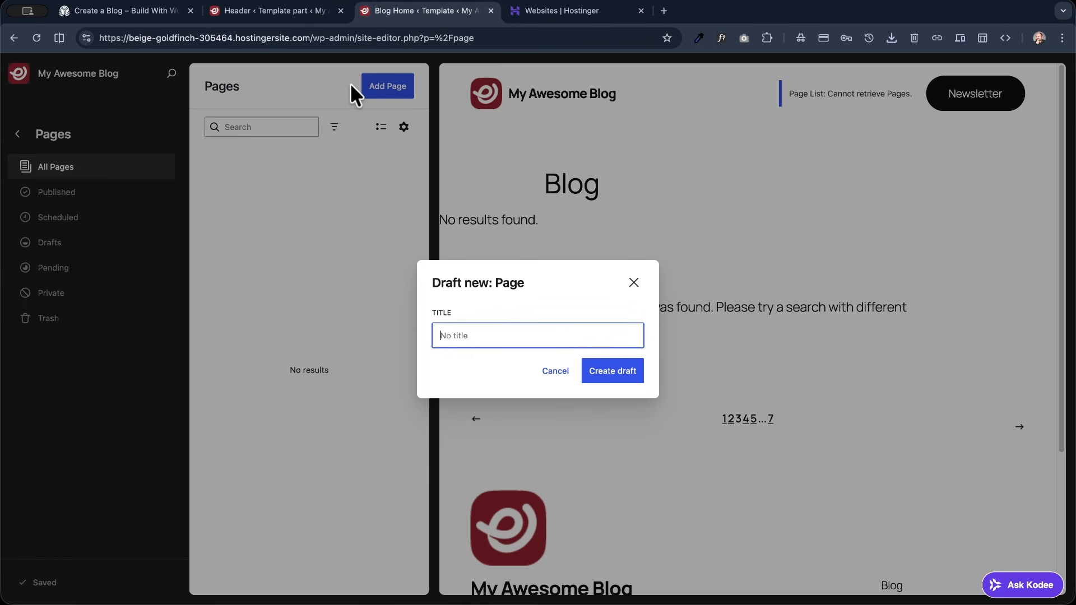
{"action": "type", "text": "Home"}
{"action": "left_click", "coordinate": [611, 381]}
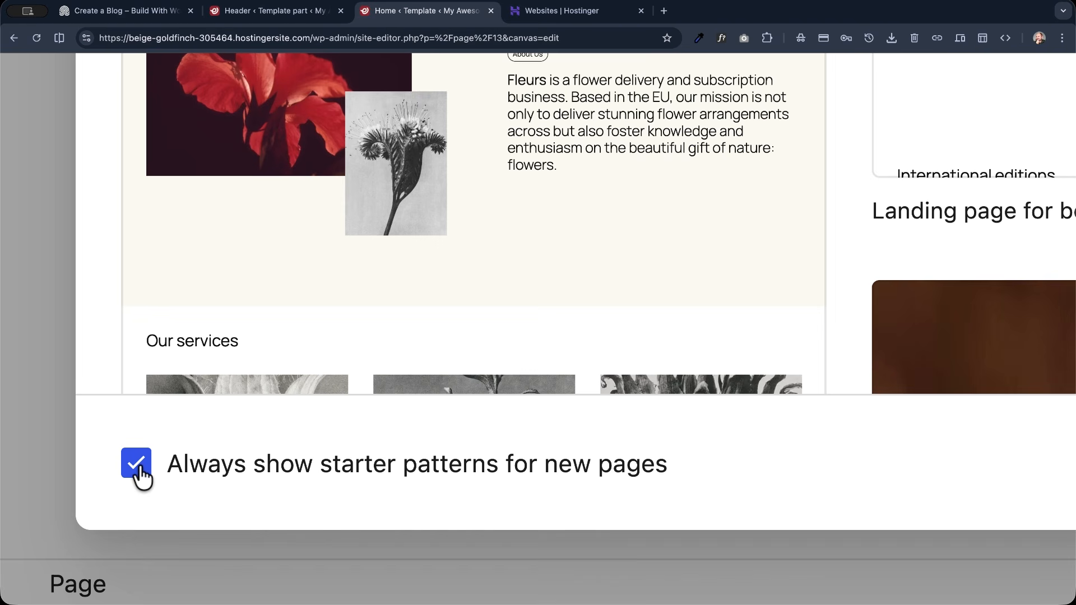
{"action": "left_click", "coordinate": [138, 465]}
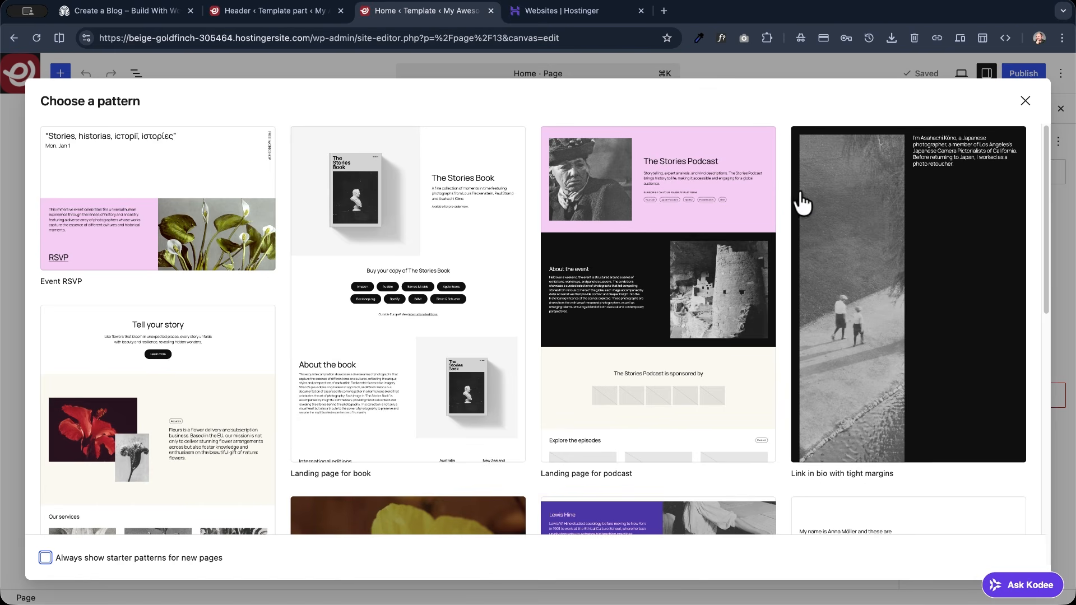
- Dismiss the starter patterns, publish the blank Home page, and return to the list of all pages
{"action": "left_click", "coordinate": [1025, 101]}
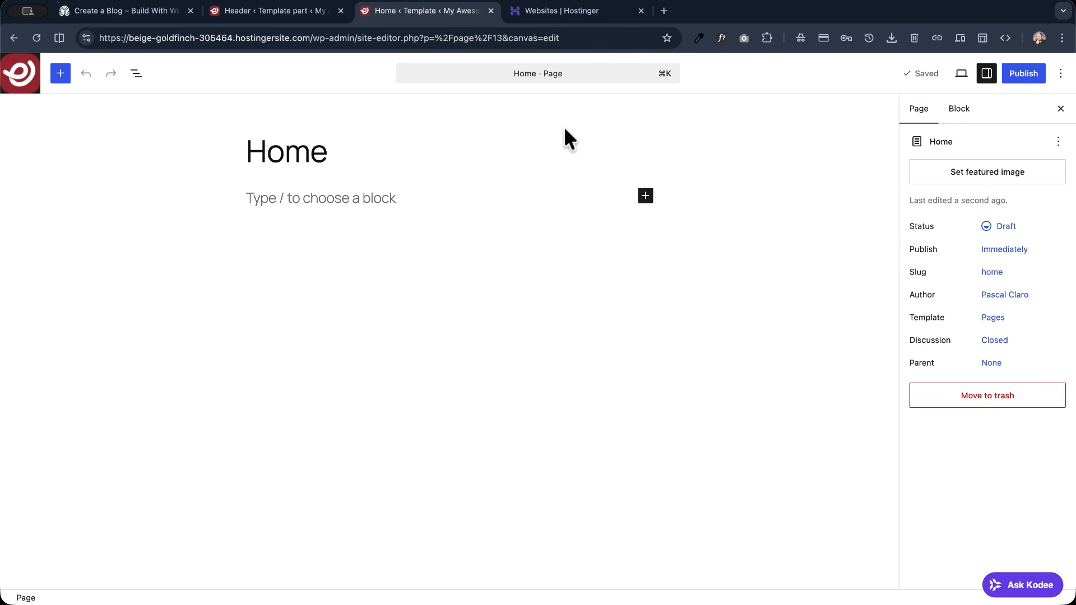
{"action": "left_click", "coordinate": [1042, 83]}
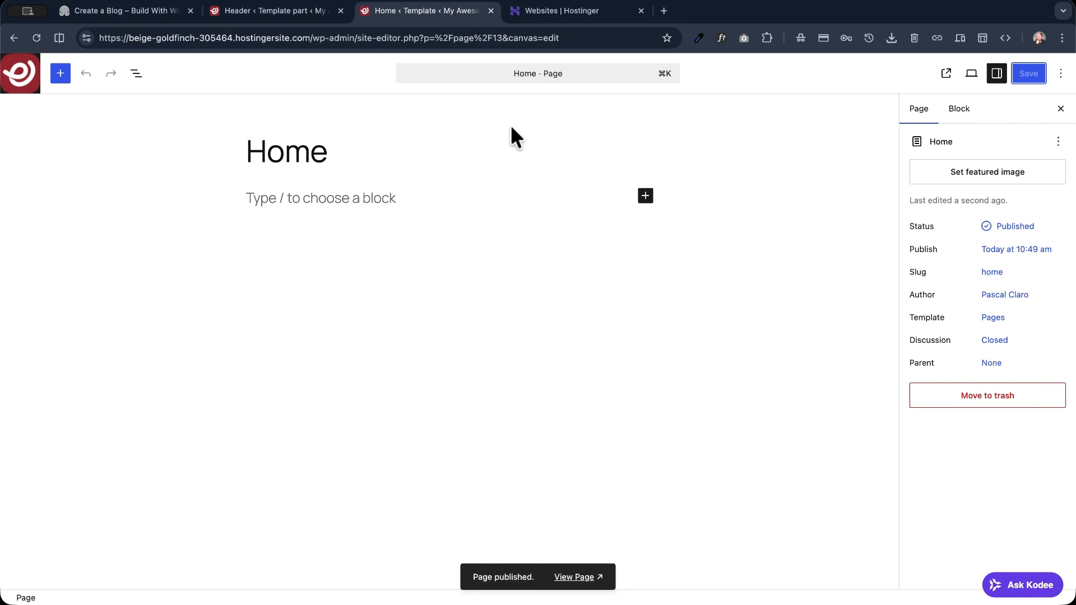
{"action": "left_click", "coordinate": [22, 77]}
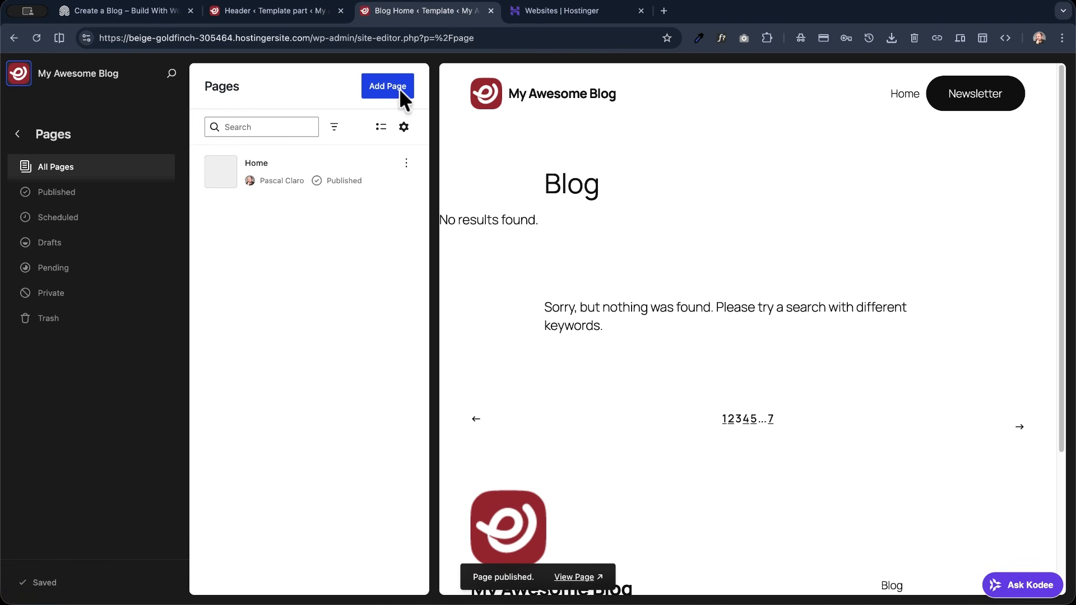
- Create a page titled Blog, publish it without content, and return to the list of all pages
{"action": "left_click", "coordinate": [401, 89]}
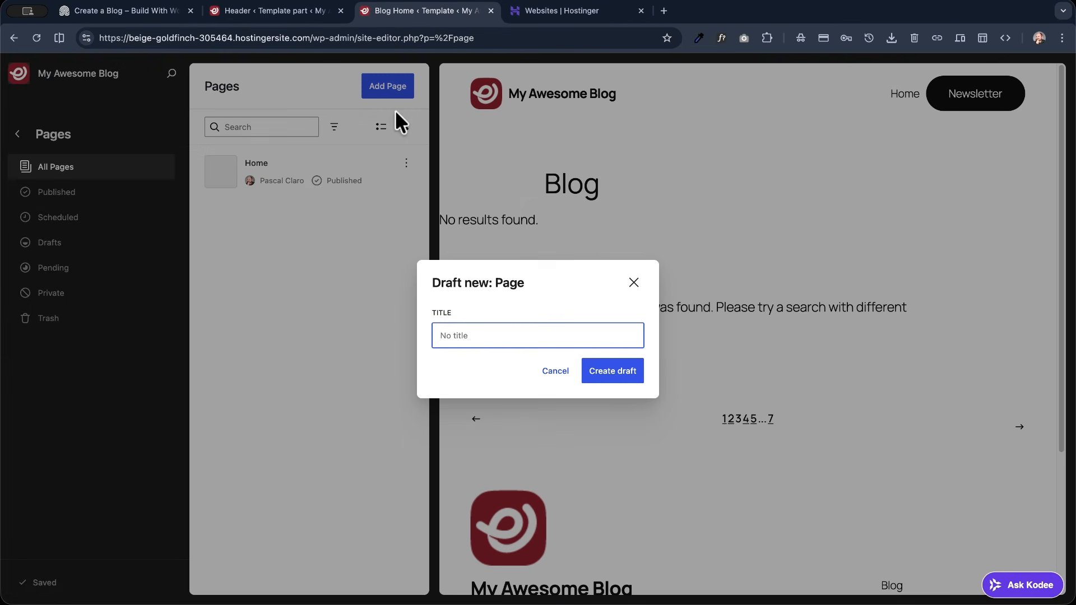
{"action": "type", "text": "Blog"}
{"action": "left_click", "coordinate": [628, 386]}
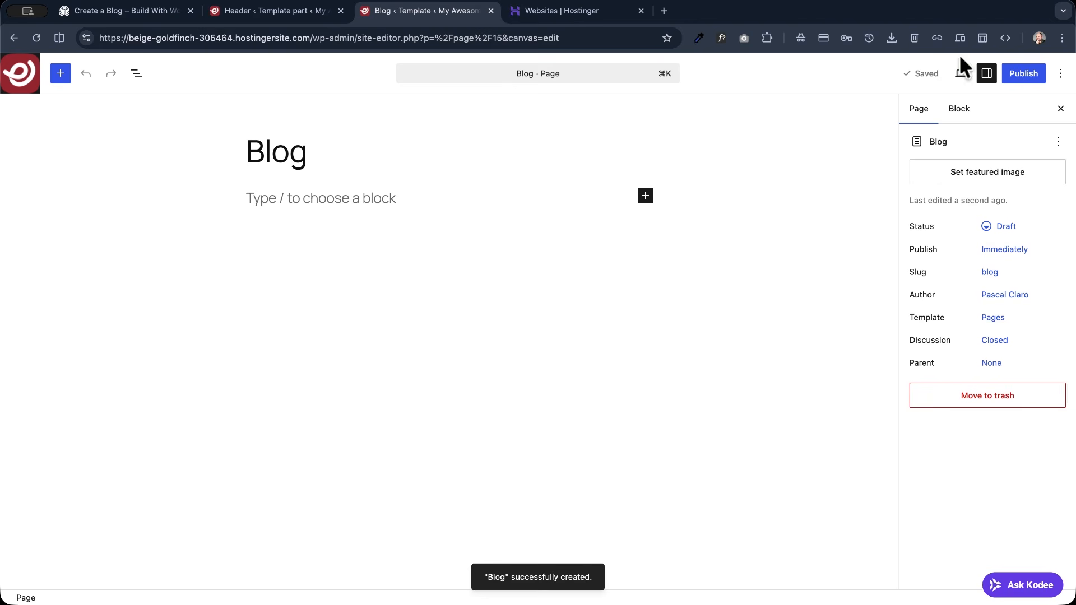
{"action": "left_click", "coordinate": [1010, 74]}
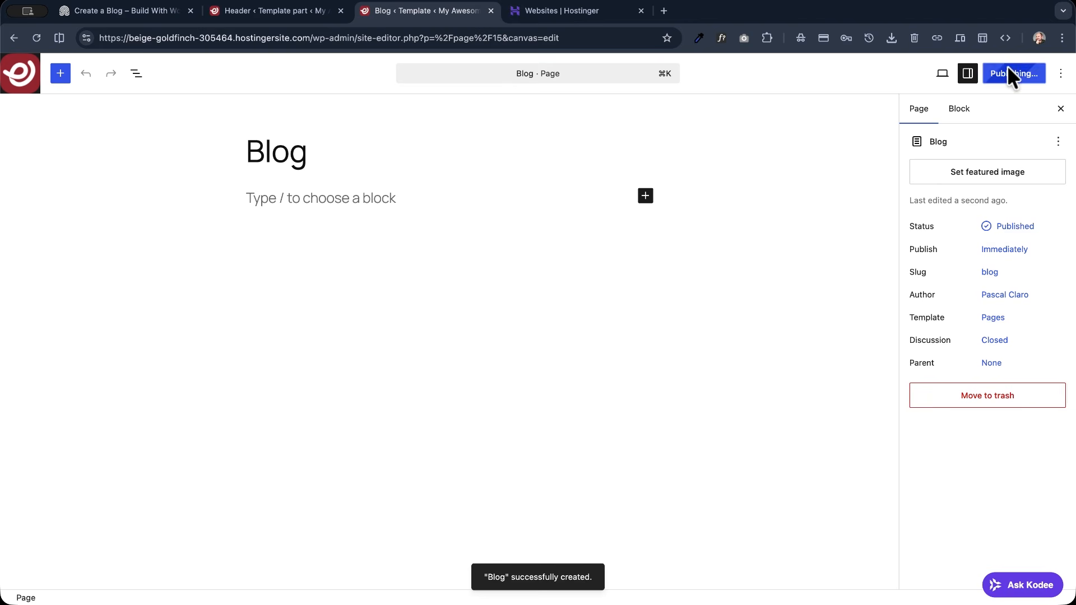
{"action": "left_click", "coordinate": [19, 73]}
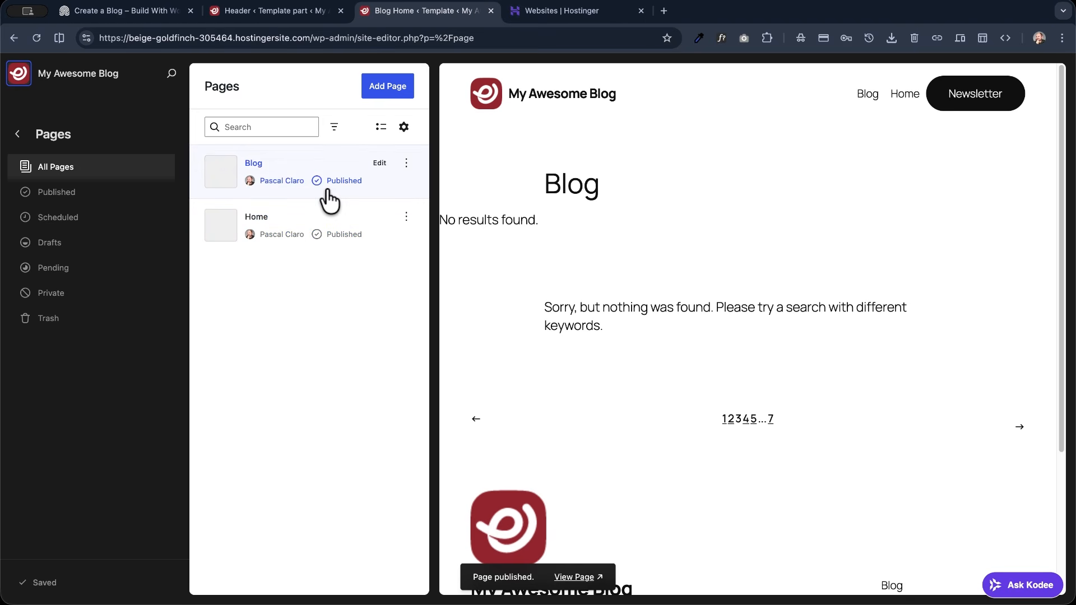
- Set the Home page as the site's homepage
{"action": "left_click", "coordinate": [406, 218]}
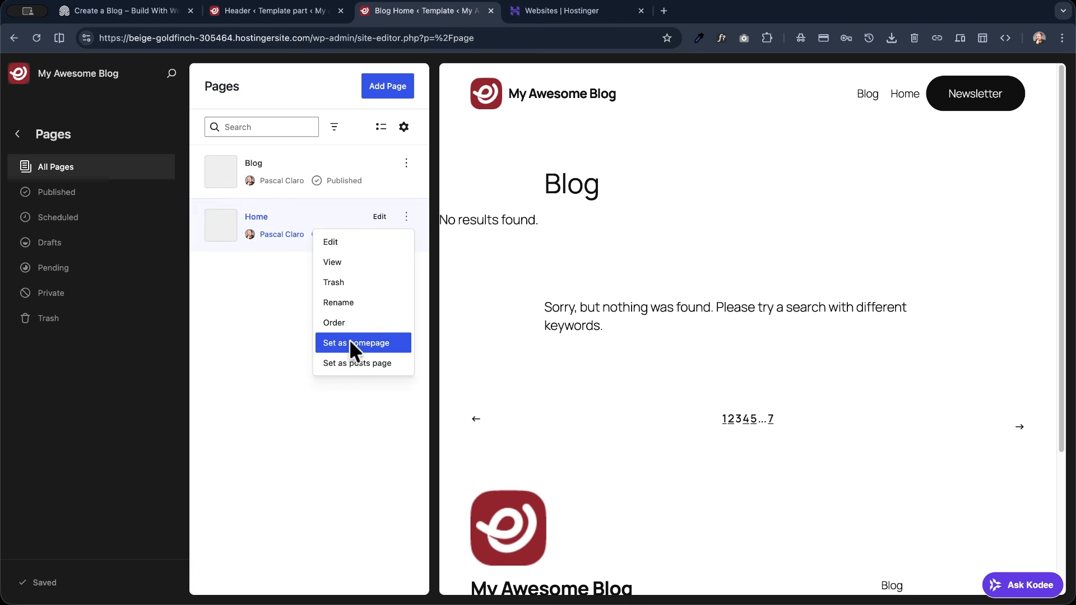
{"action": "left_click", "coordinate": [395, 341]}
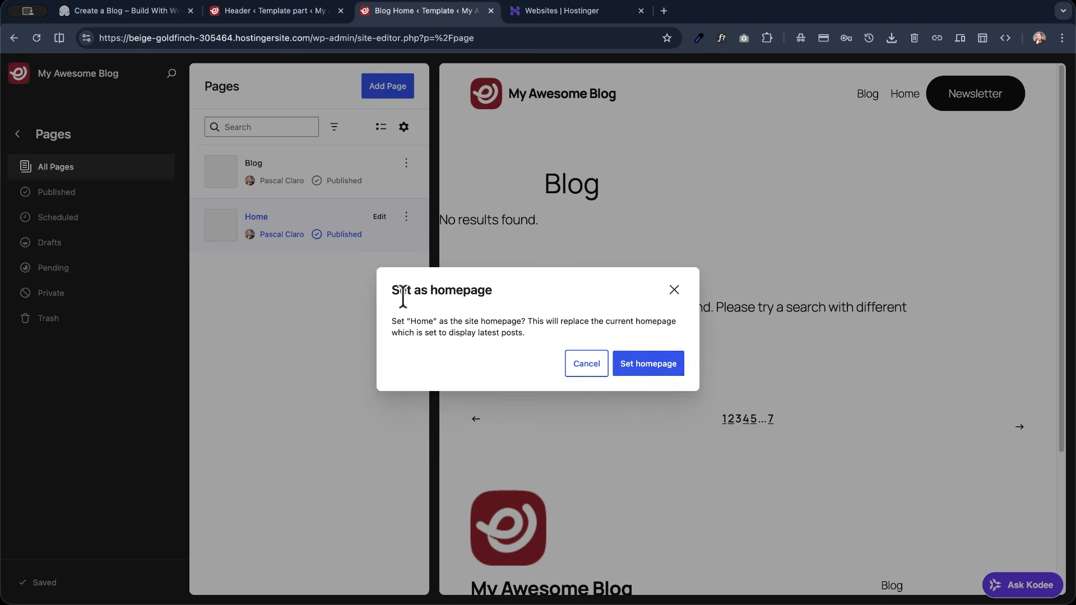
{"action": "left_click", "coordinate": [647, 365]}
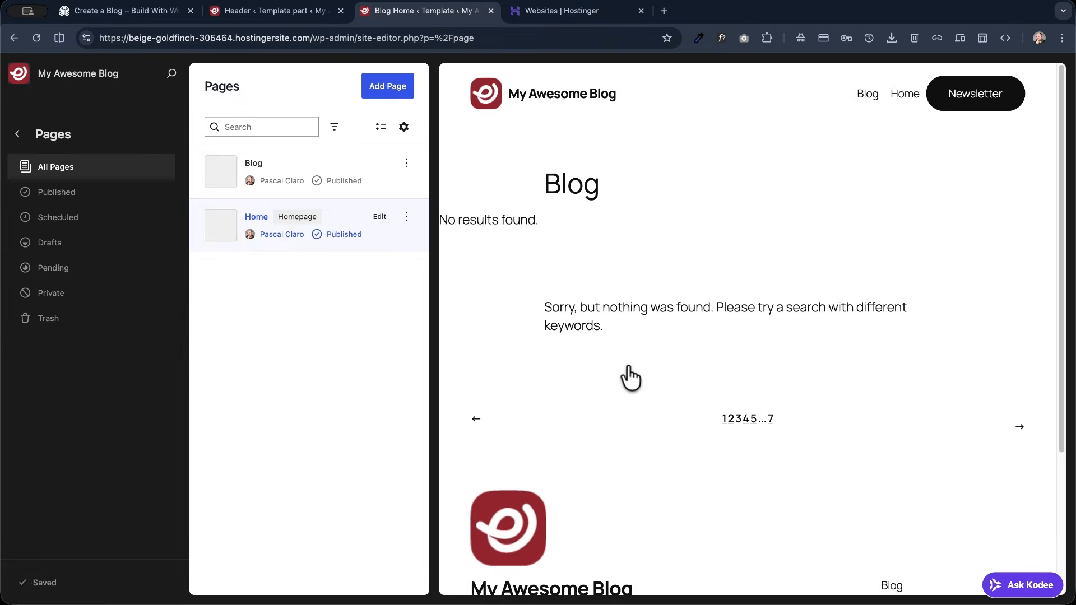
- Set the Blog page as the site's posts page
{"action": "left_click", "coordinate": [406, 163]}
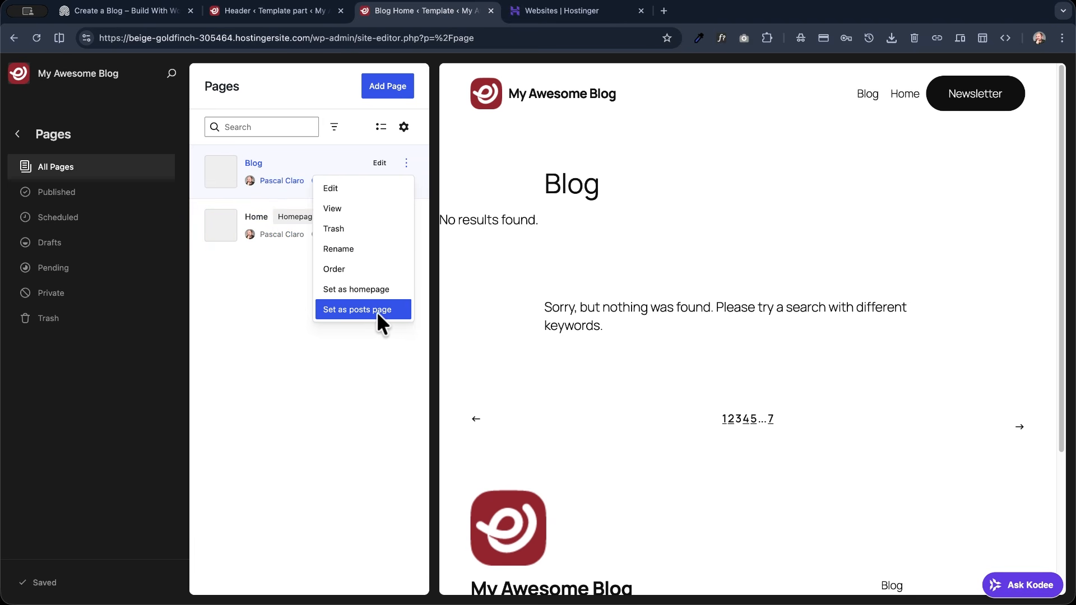
{"action": "left_click", "coordinate": [390, 309]}
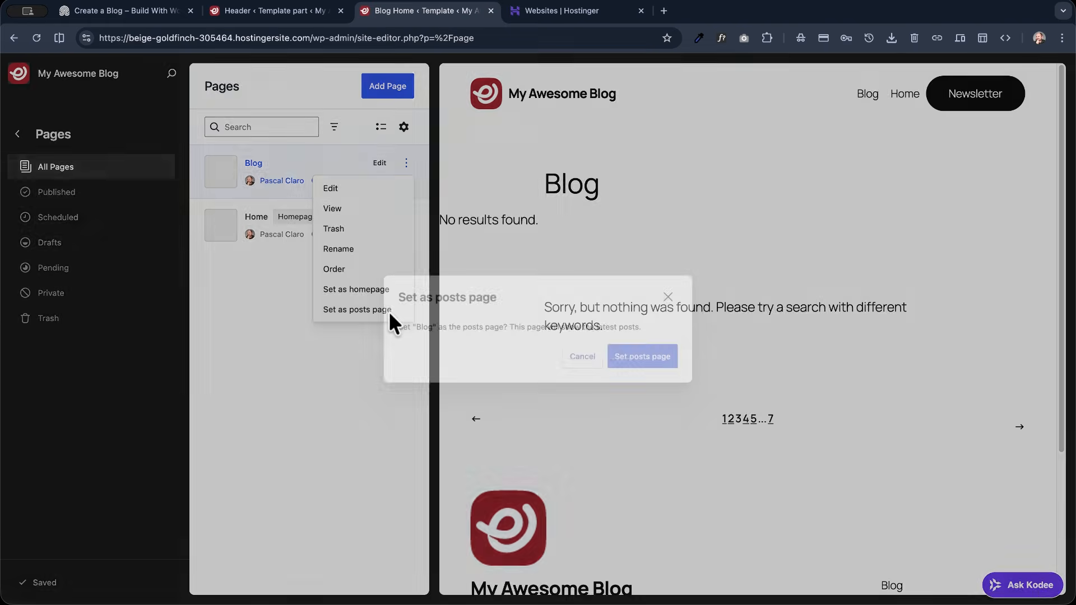
{"action": "left_click", "coordinate": [650, 365]}
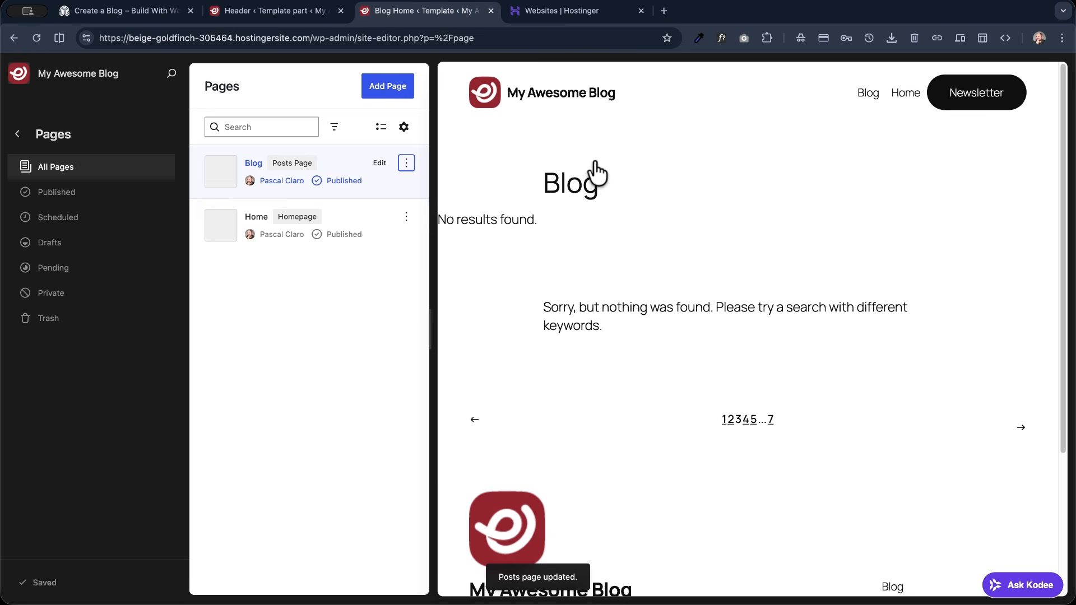
- View the live site's homepage, its address and title, and check the Blog and Home links in the header menu
{"action": "left_click", "coordinate": [93, 78]}
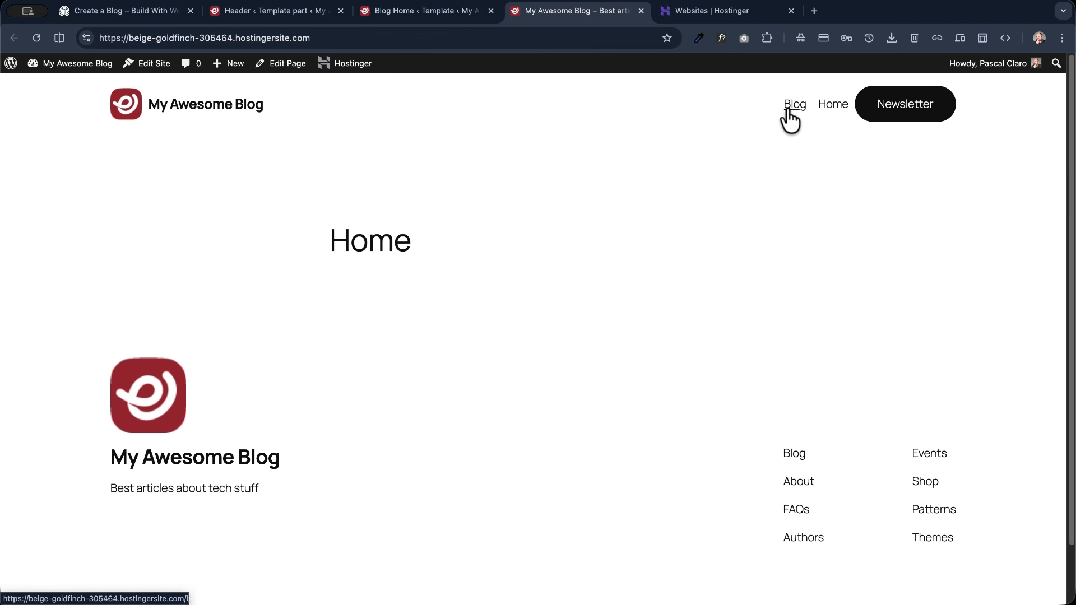
{"action": "left_click_drag", "start_coordinate": [322, 240], "coordinate": [516, 264]}
{"action": "left_click", "coordinate": [815, 134]}
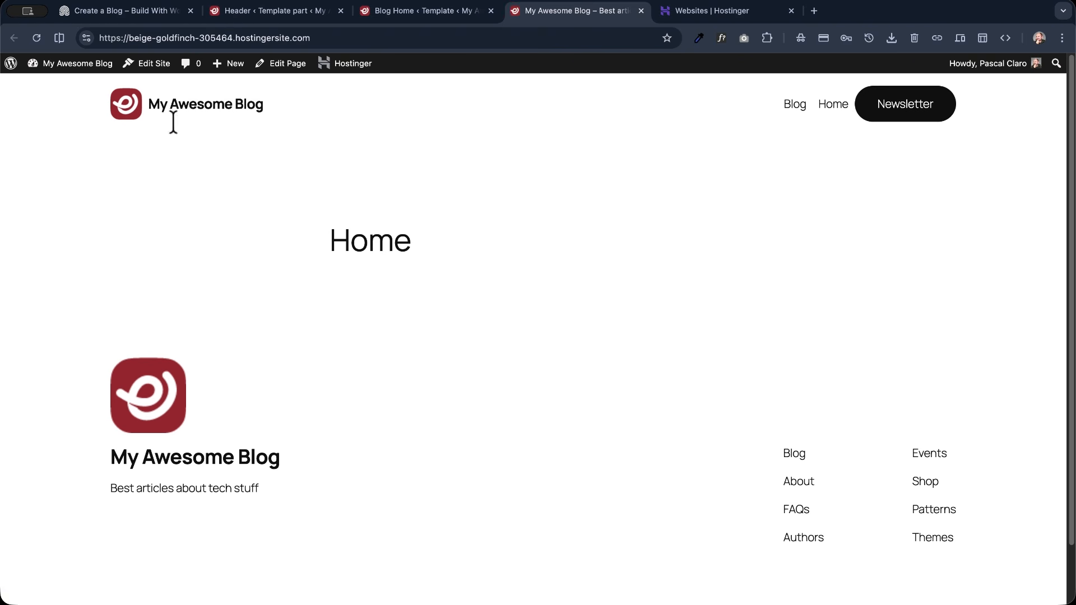
{"action": "left_click_drag", "start_coordinate": [311, 38], "coordinate": [146, 40]}
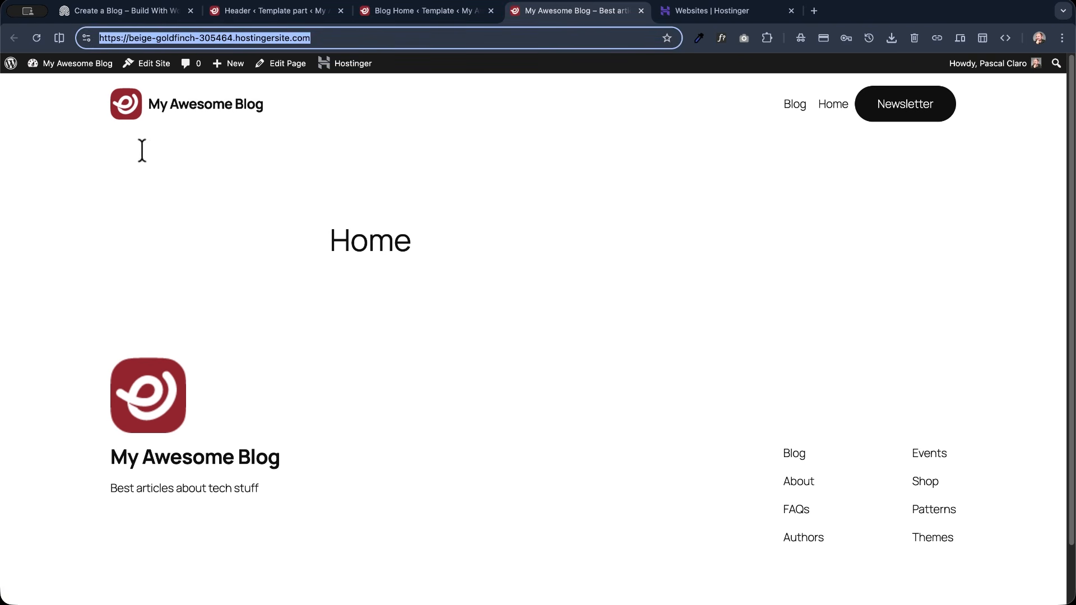
{"action": "double_click", "coordinate": [374, 247]}
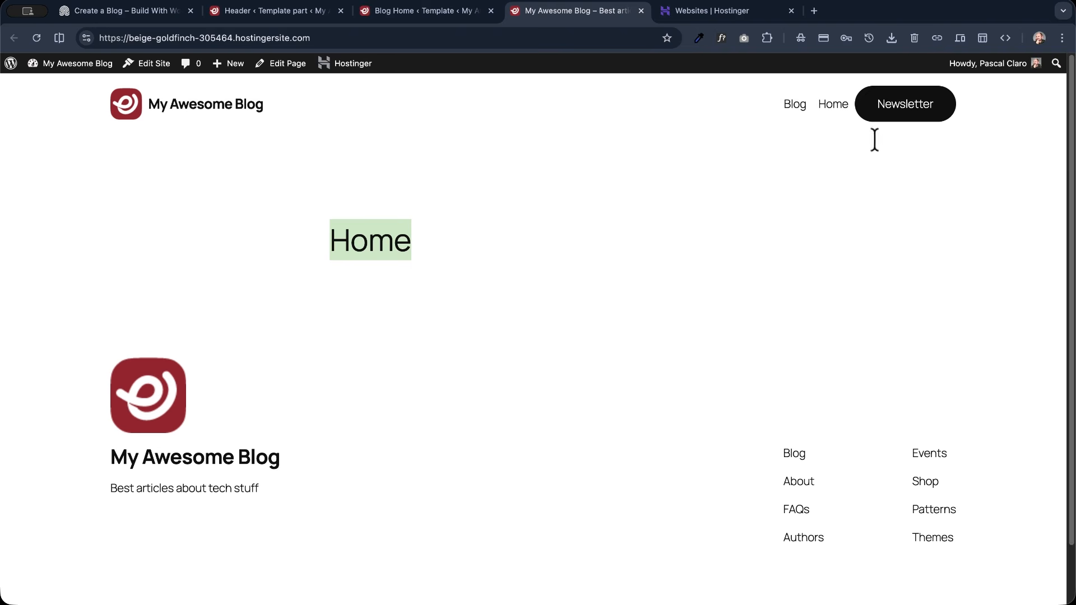
{"action": "left_click", "coordinate": [801, 105]}
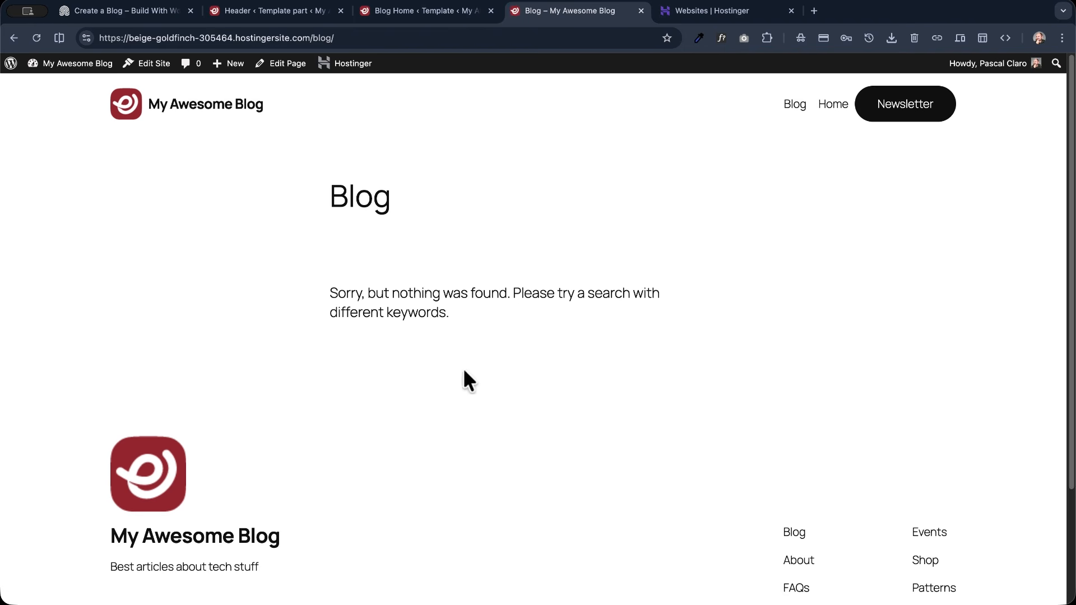
{"action": "left_click", "coordinate": [831, 107]}
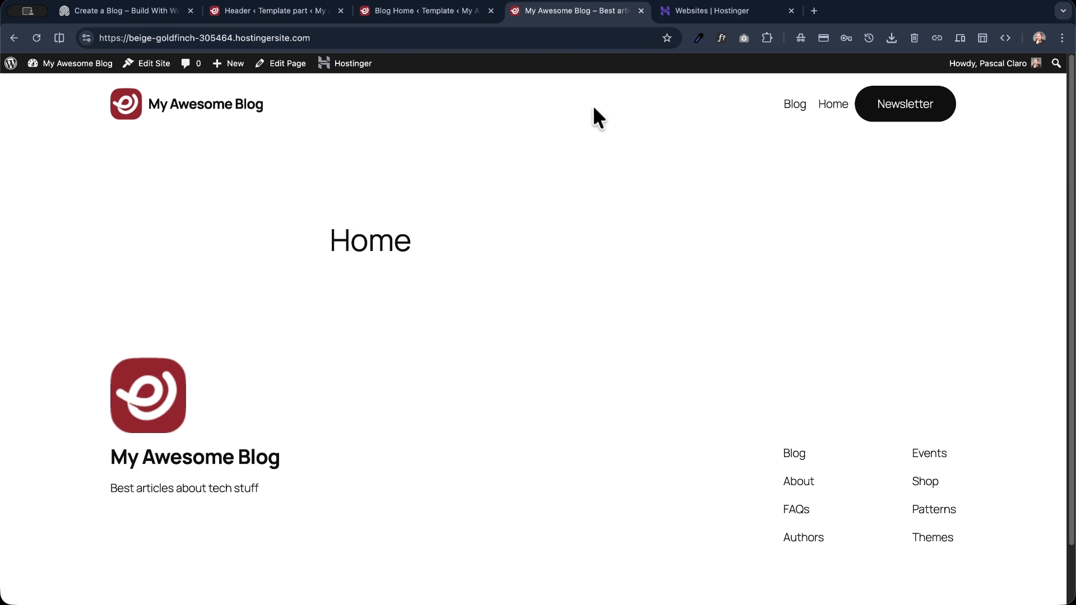
- Make the header navigation's page list editable, move the Home link before Blog, and save the header
{"action": "left_click", "coordinate": [276, 11]}
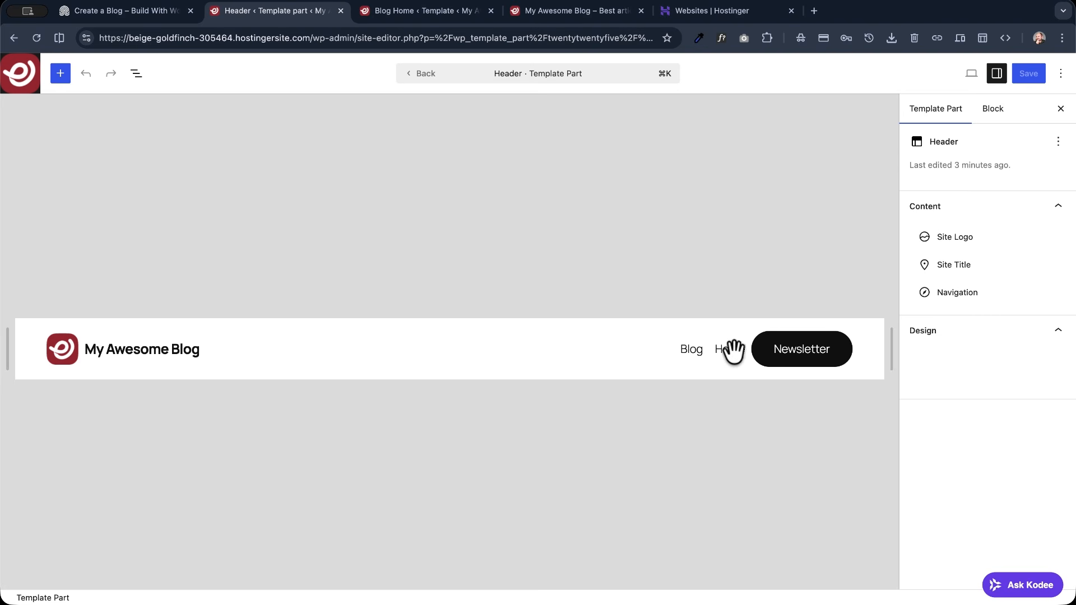
{"action": "left_click", "coordinate": [693, 348]}
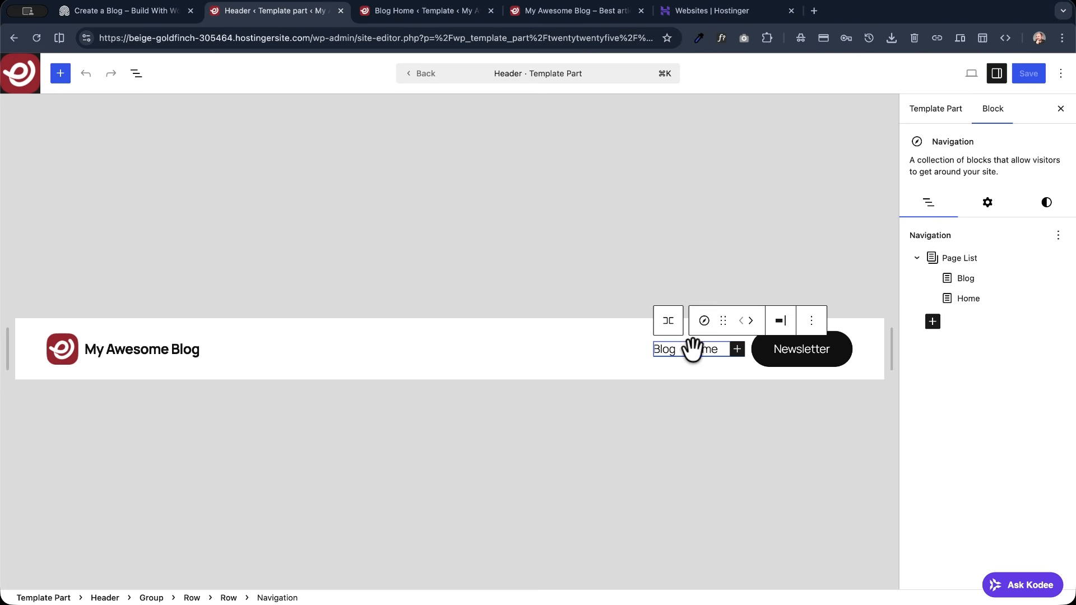
{"action": "left_click", "coordinate": [952, 298]}
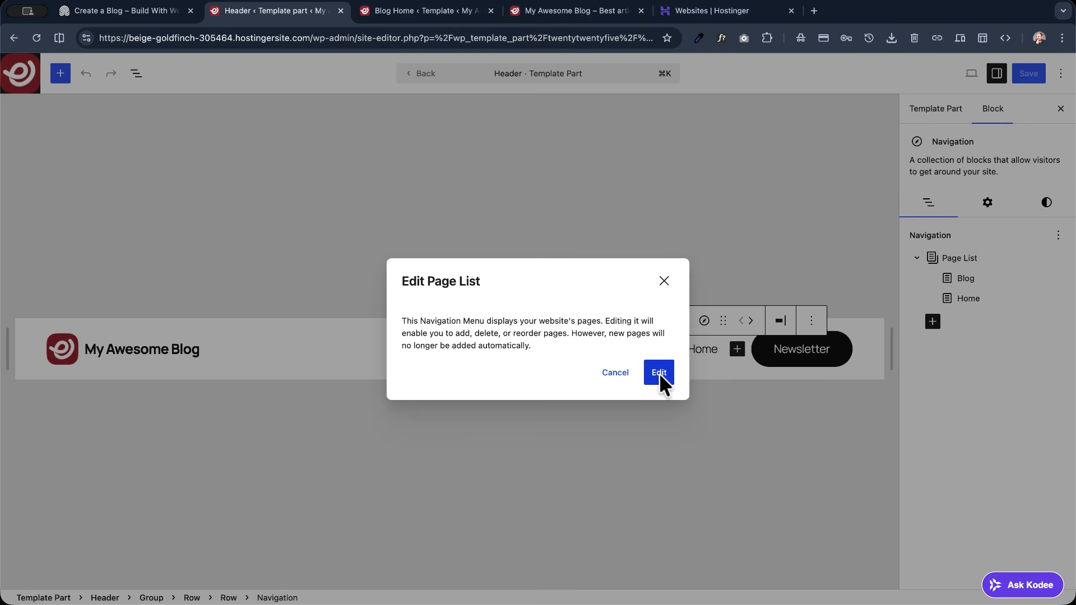
{"action": "left_click", "coordinate": [658, 373]}
{"action": "left_click", "coordinate": [937, 278]}
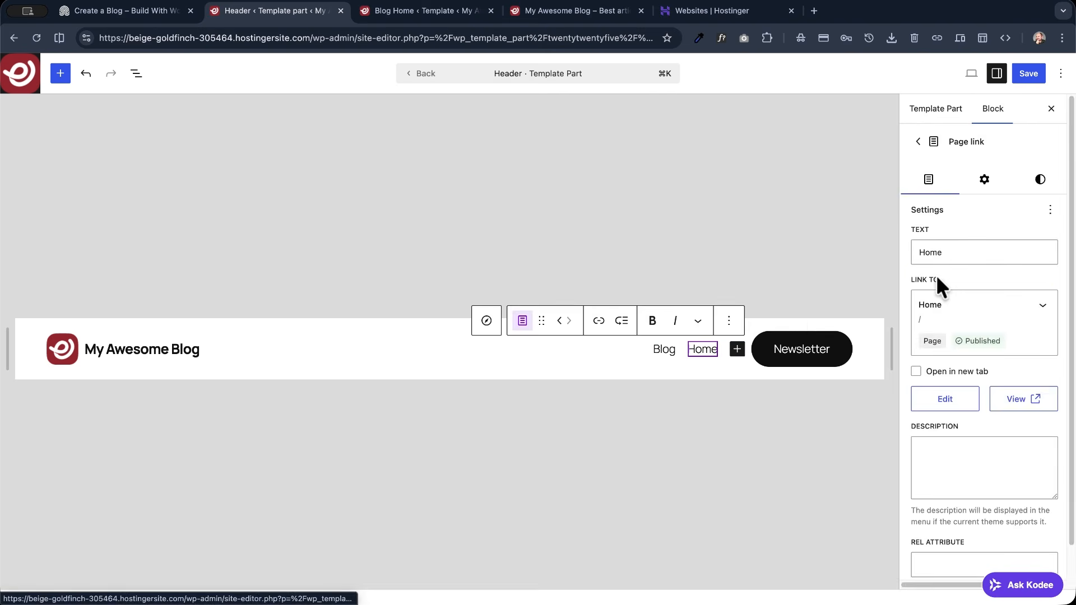
{"action": "left_click", "coordinate": [559, 321]}
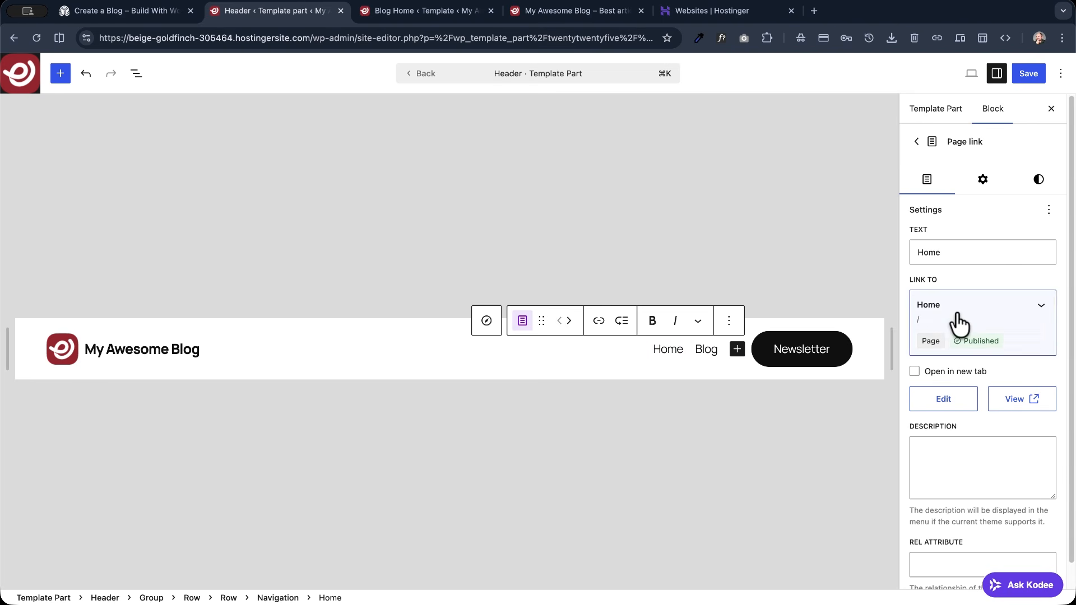
{"action": "left_click", "coordinate": [1036, 75]}
{"action": "left_click", "coordinate": [1034, 71]}
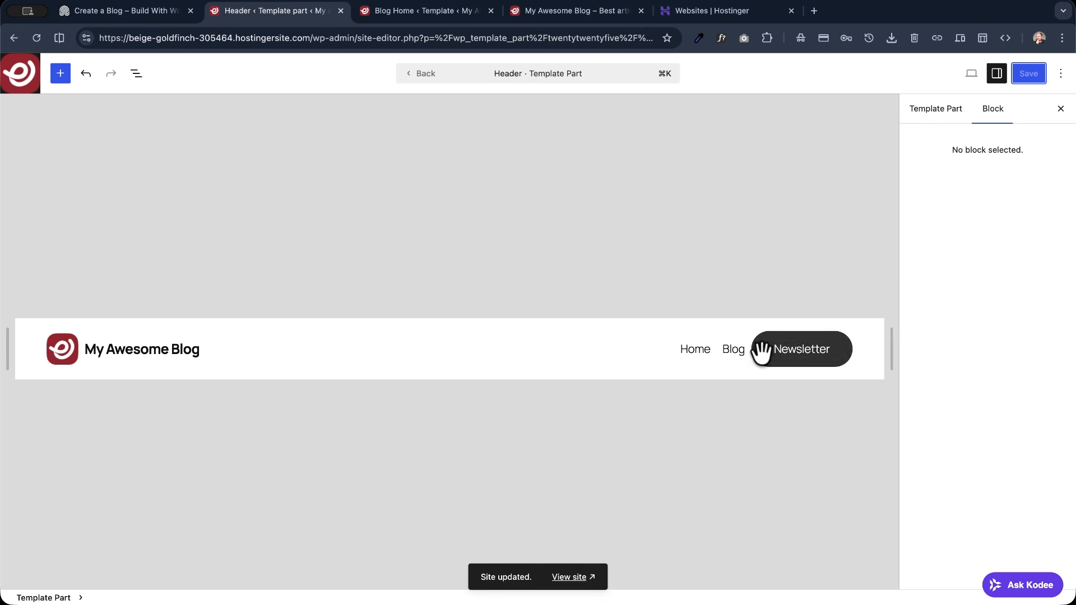
- Set the block spacing of the header row holding the navigation and Newsletter button to X-Small, and save the template part
{"action": "left_click", "coordinate": [701, 347]}
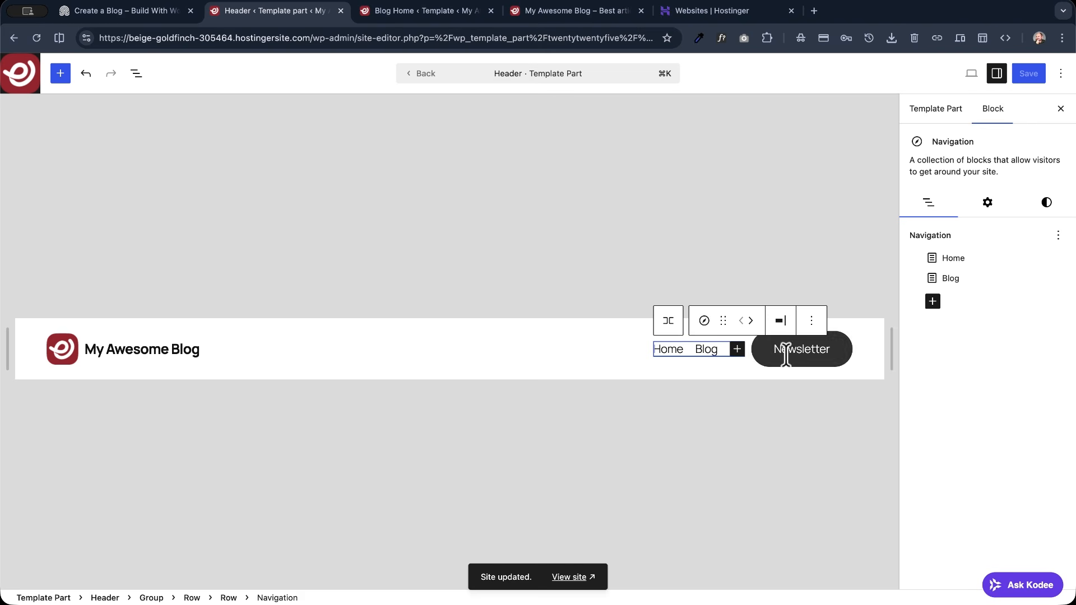
{"action": "left_click", "coordinate": [668, 321]}
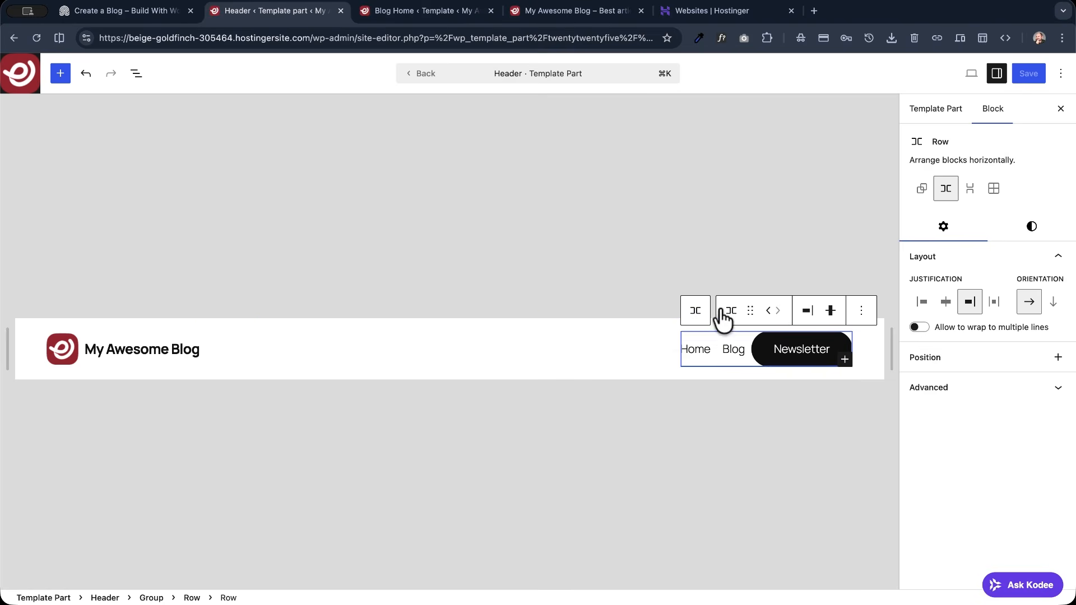
{"action": "left_click", "coordinate": [135, 72]}
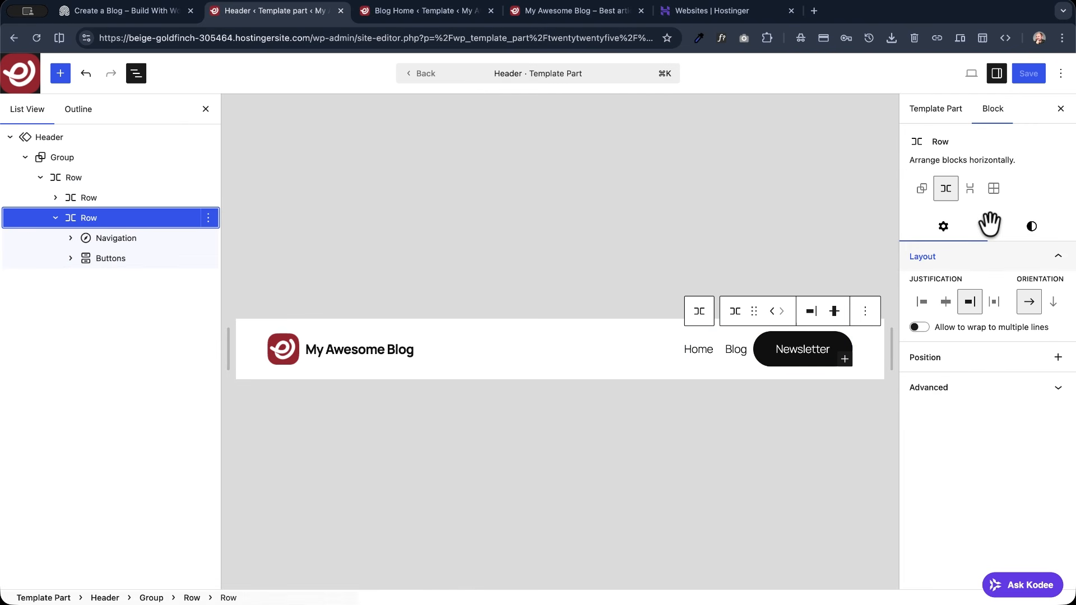
{"action": "left_click", "coordinate": [1024, 227]}
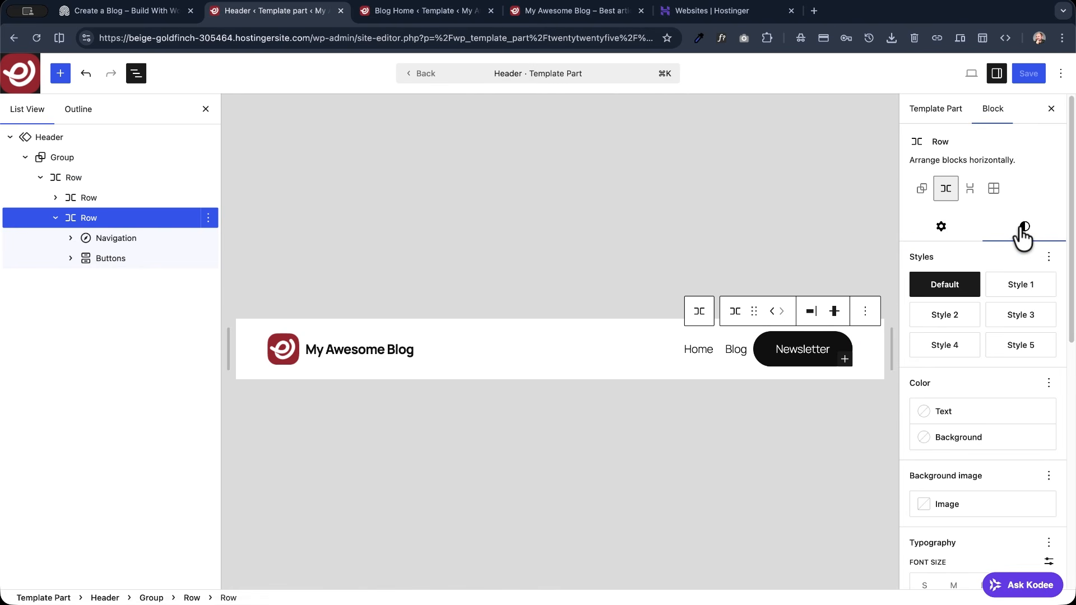
{"action": "scroll", "coordinate": [968, 271], "scroll_direction": "down", "scroll_amount": 10}
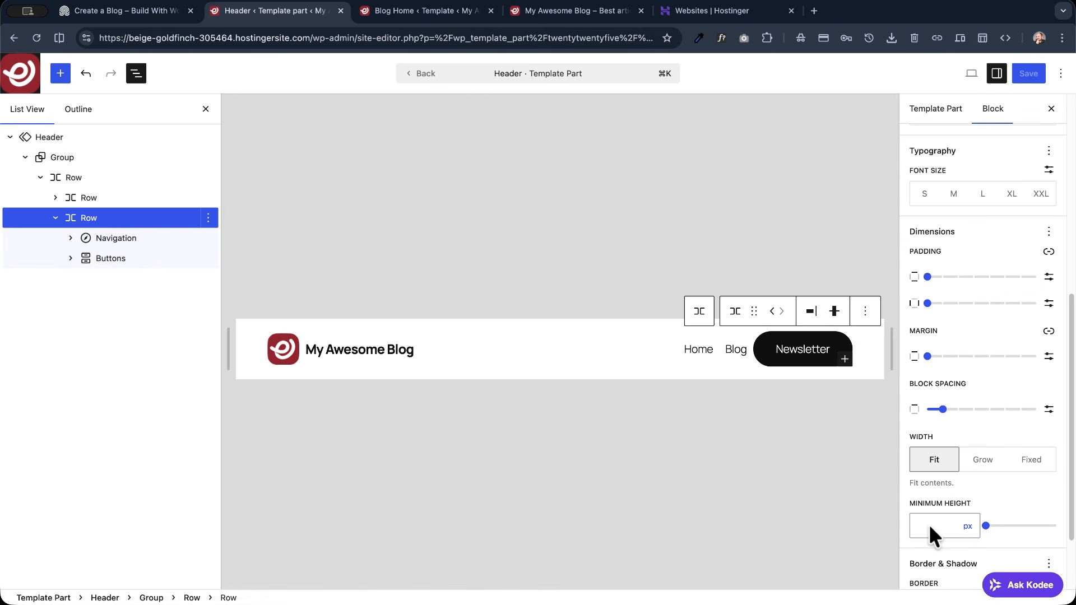
{"action": "left_click_drag", "start_coordinate": [943, 398], "coordinate": [953, 399]}
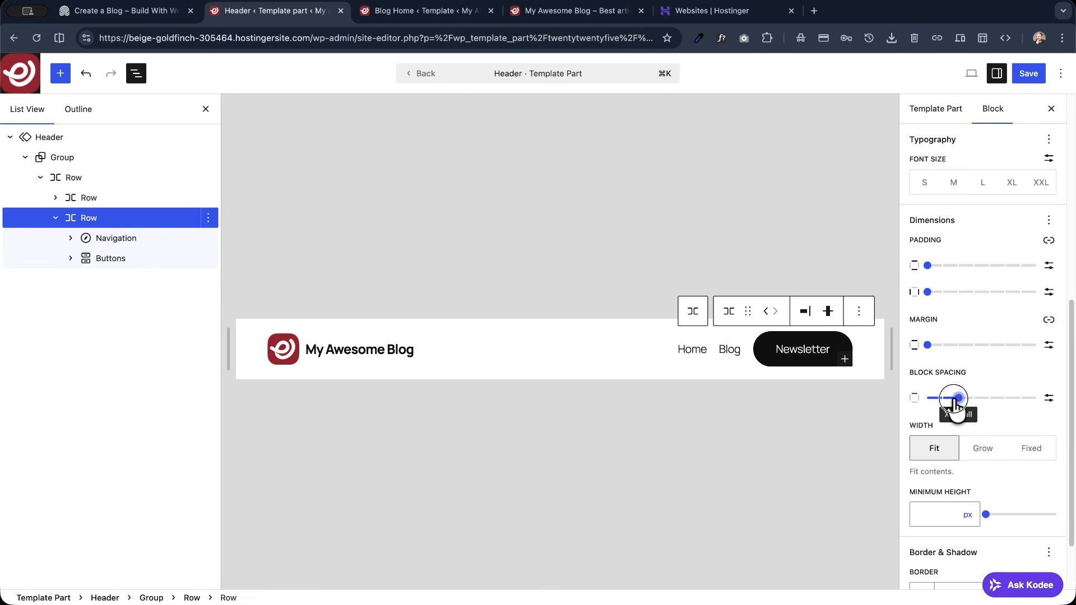
{"action": "left_click", "coordinate": [1030, 75]}
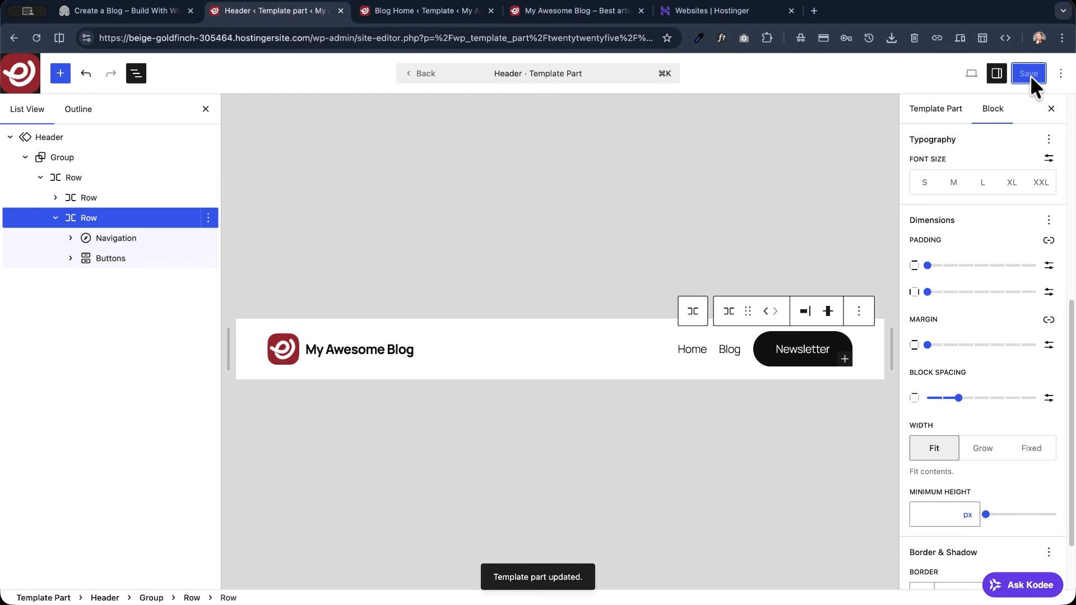
- Check the header on the live homepage, and go back from the Header template part to the Blog Home template
{"action": "left_click", "coordinate": [576, 11]}
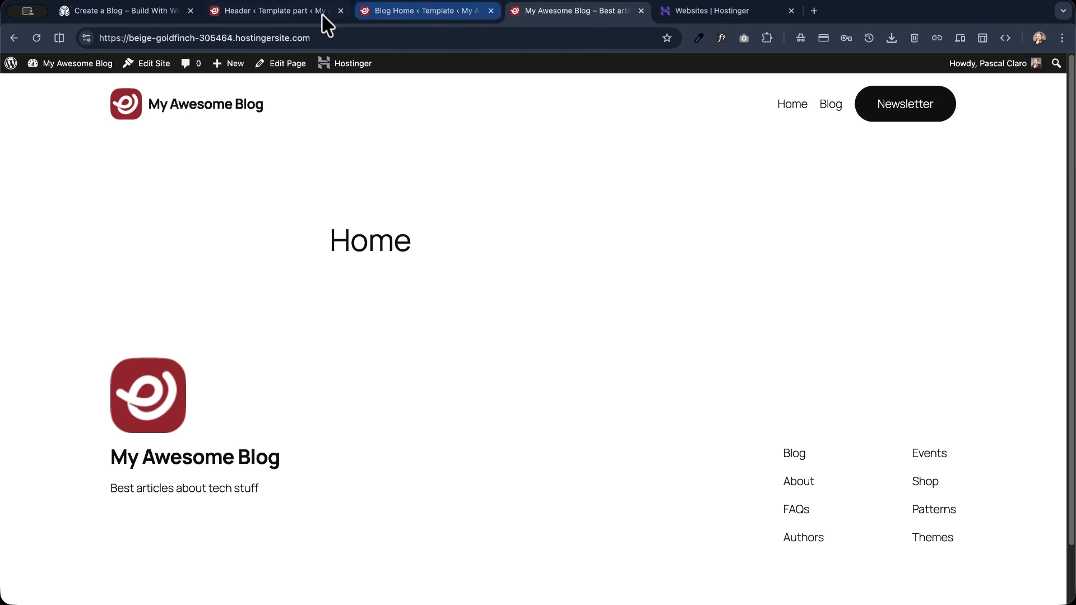
{"action": "left_click", "coordinate": [301, 12]}
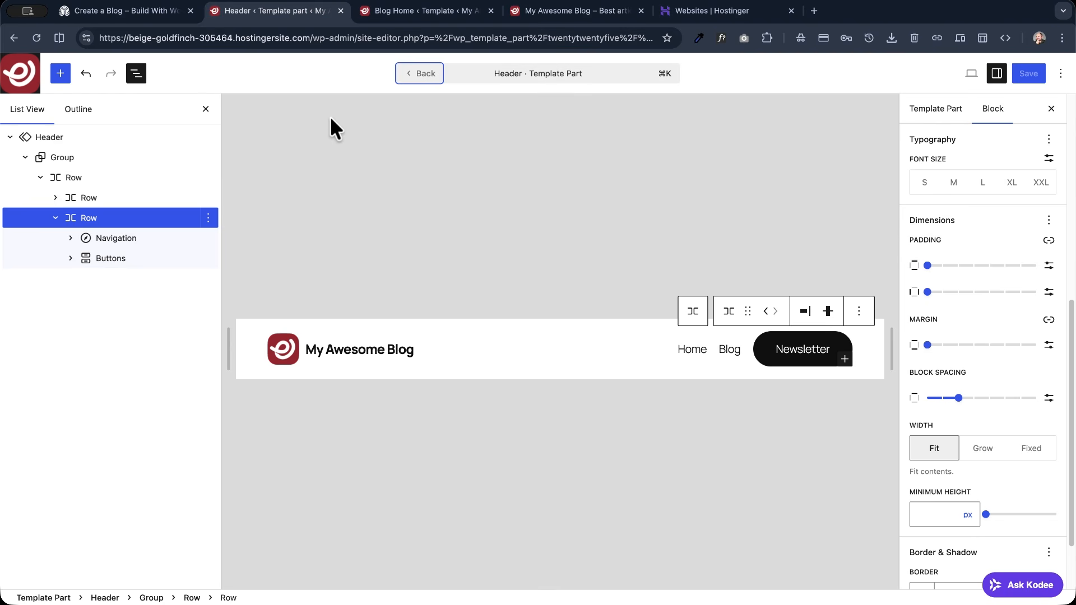
{"action": "left_click", "coordinate": [419, 75]}
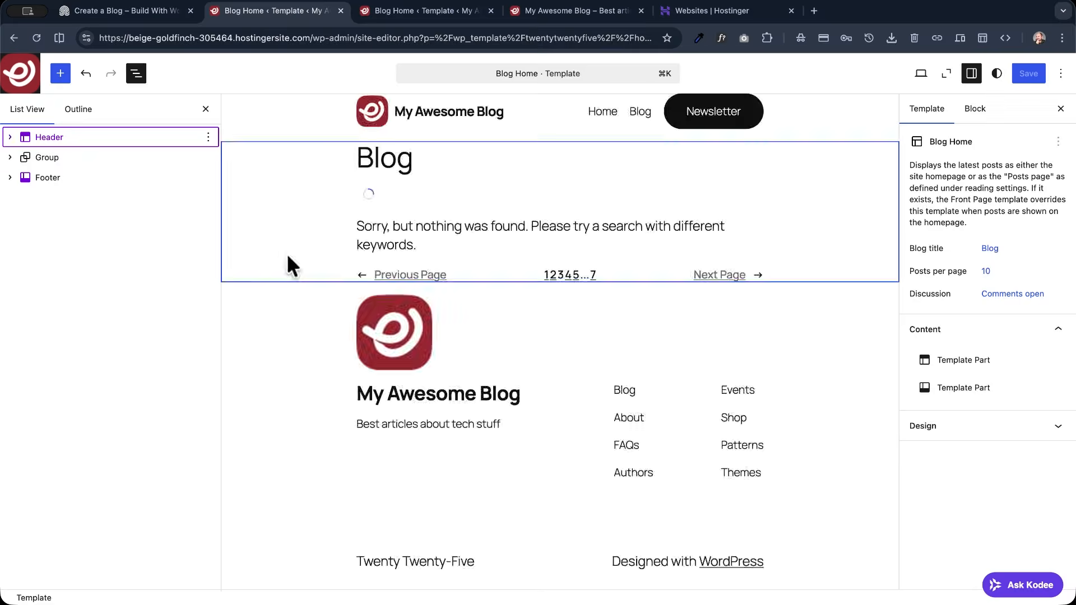
- Open the original Footer template part for editing and reduce its site logo's image width to 51
{"action": "left_click", "coordinate": [37, 179]}
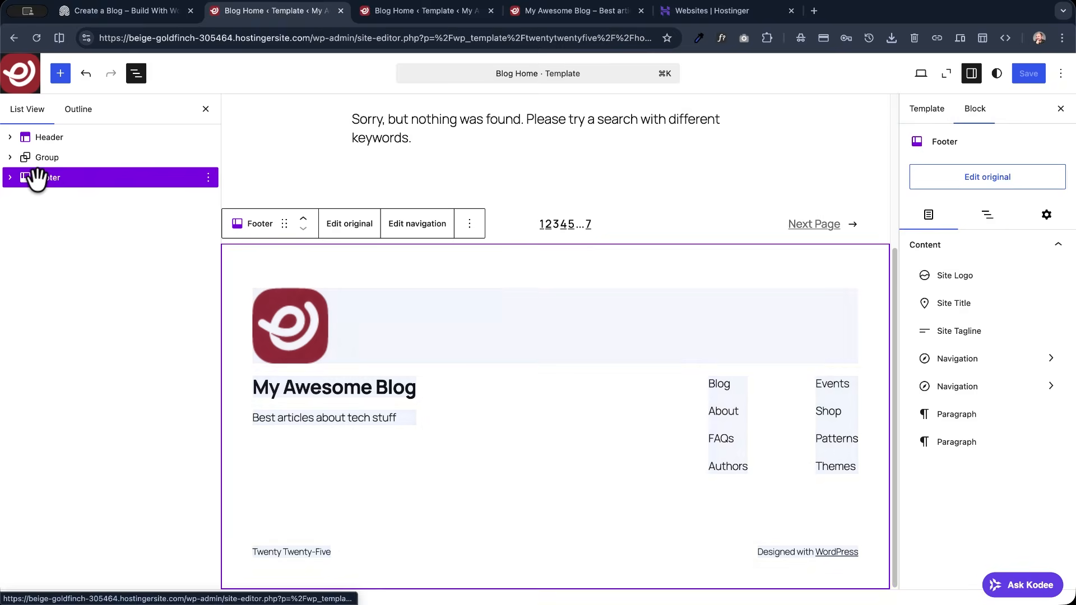
{"action": "left_click", "coordinate": [355, 226]}
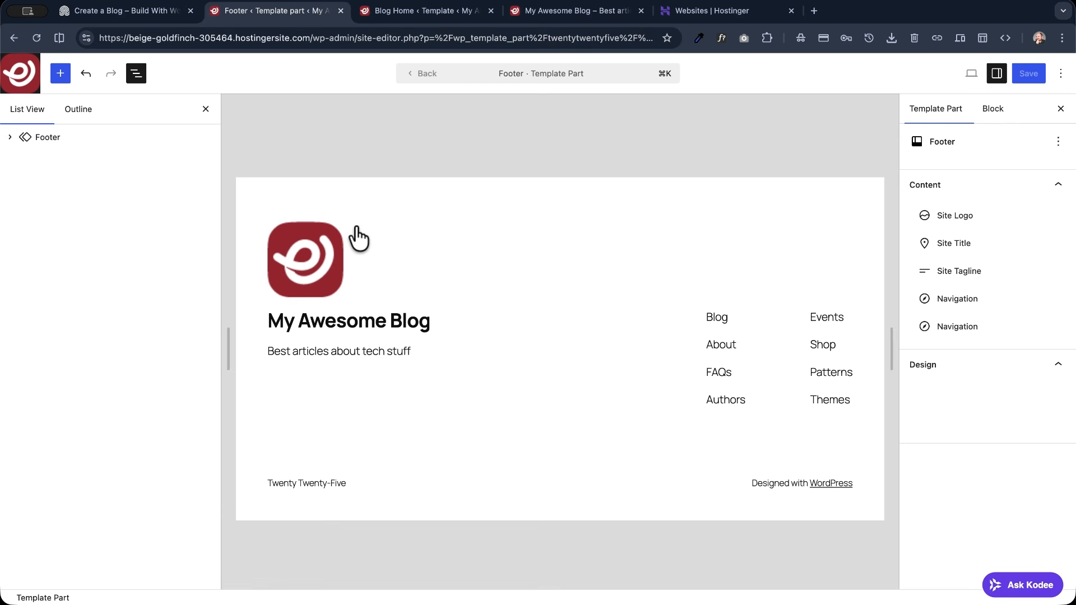
{"action": "left_click", "coordinate": [332, 277]}
{"action": "left_click_drag", "start_coordinate": [343, 259], "coordinate": [300, 259]}
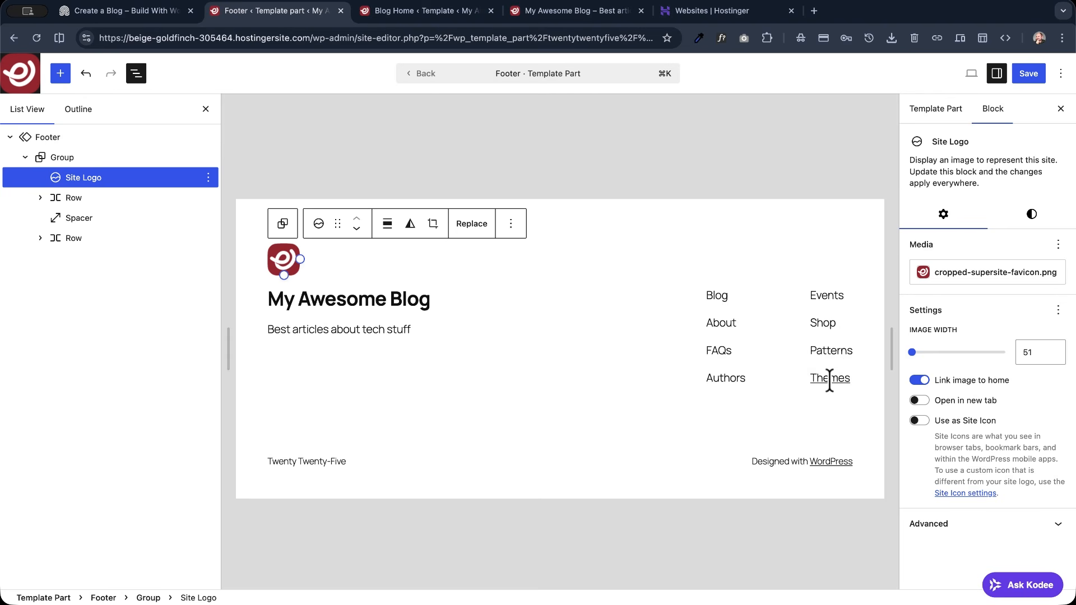
- Link the Blog item in the footer's first navigation menu to the Blog page at /blog
{"action": "left_click", "coordinate": [713, 297]}
{"action": "left_click", "coordinate": [951, 277]}
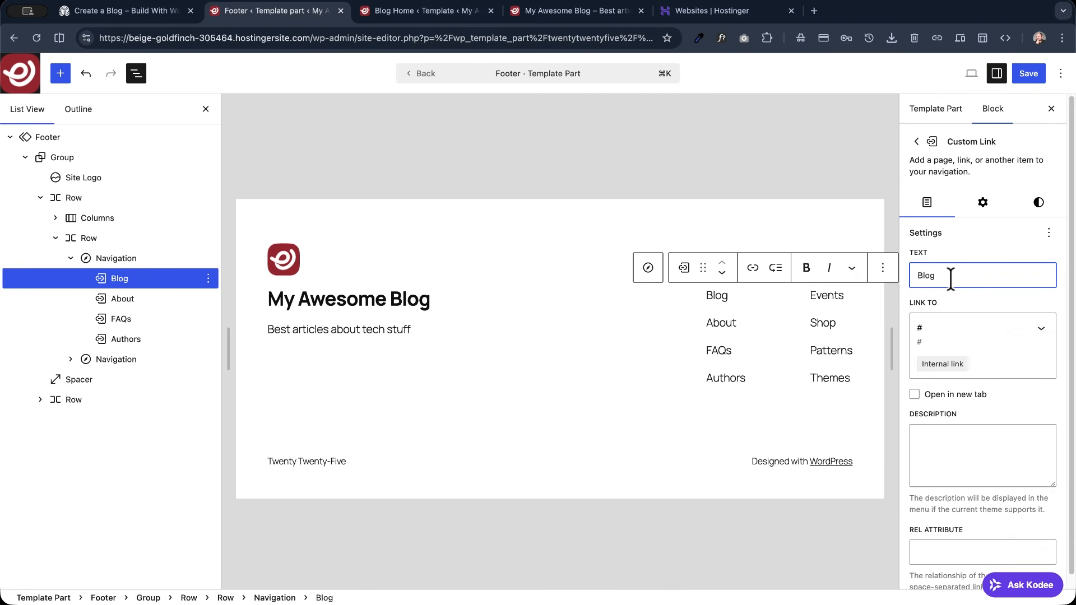
{"action": "left_click", "coordinate": [985, 332]}
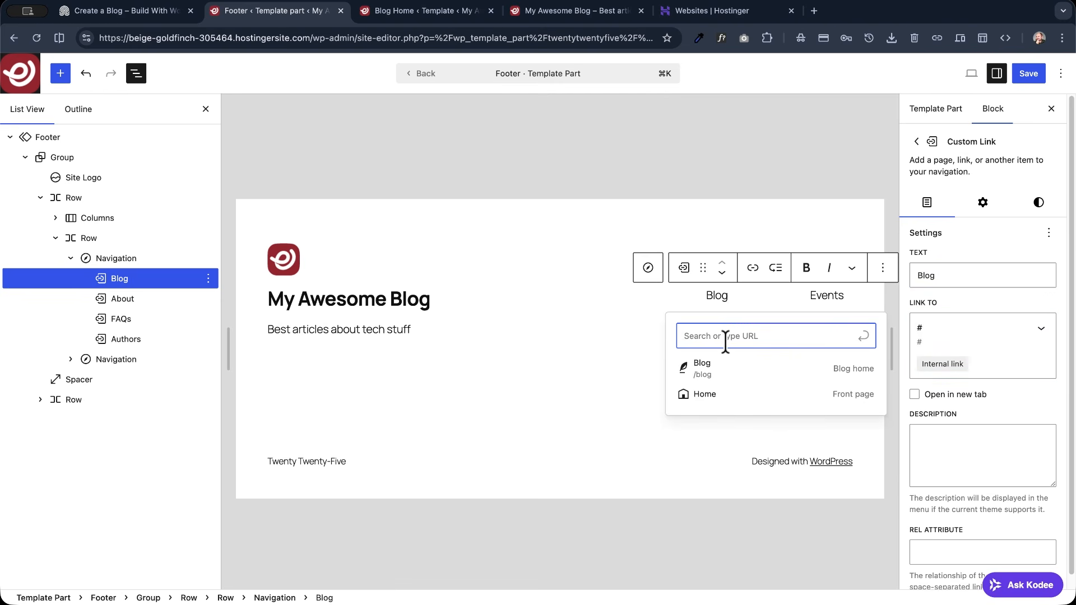
{"action": "left_click", "coordinate": [716, 367]}
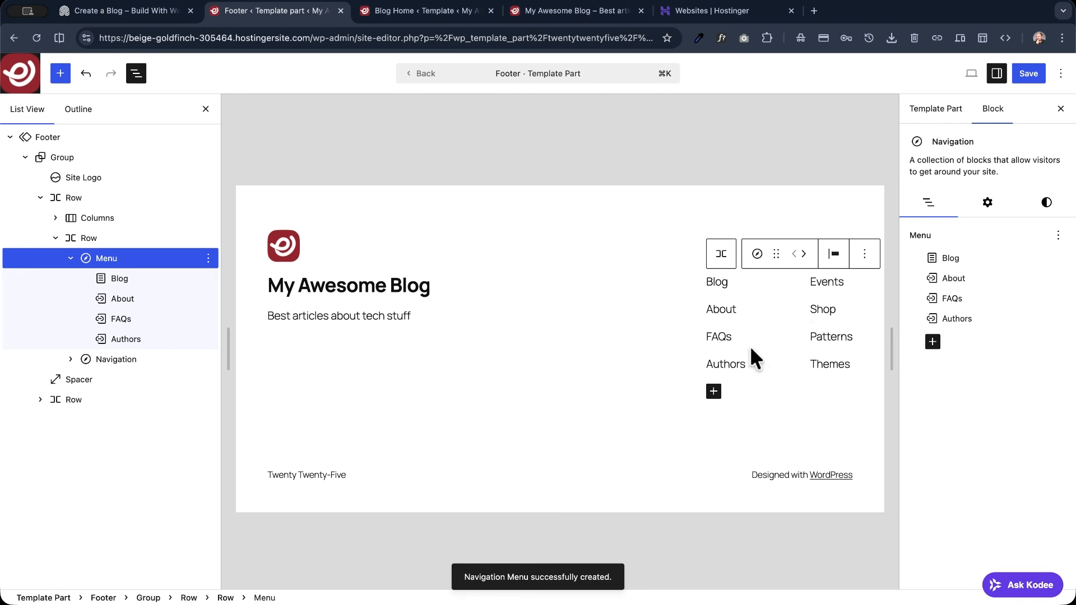
- Delete the FAQs and Authors links from the footer's first navigation menu
{"action": "left_click", "coordinate": [723, 311]}
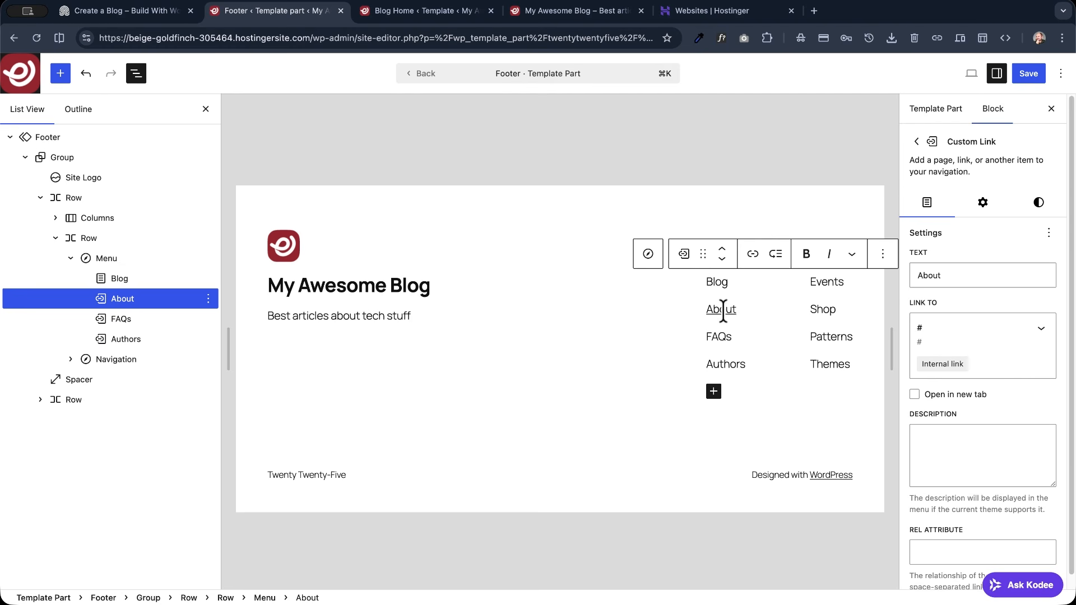
{"action": "double_click", "coordinate": [721, 312]}
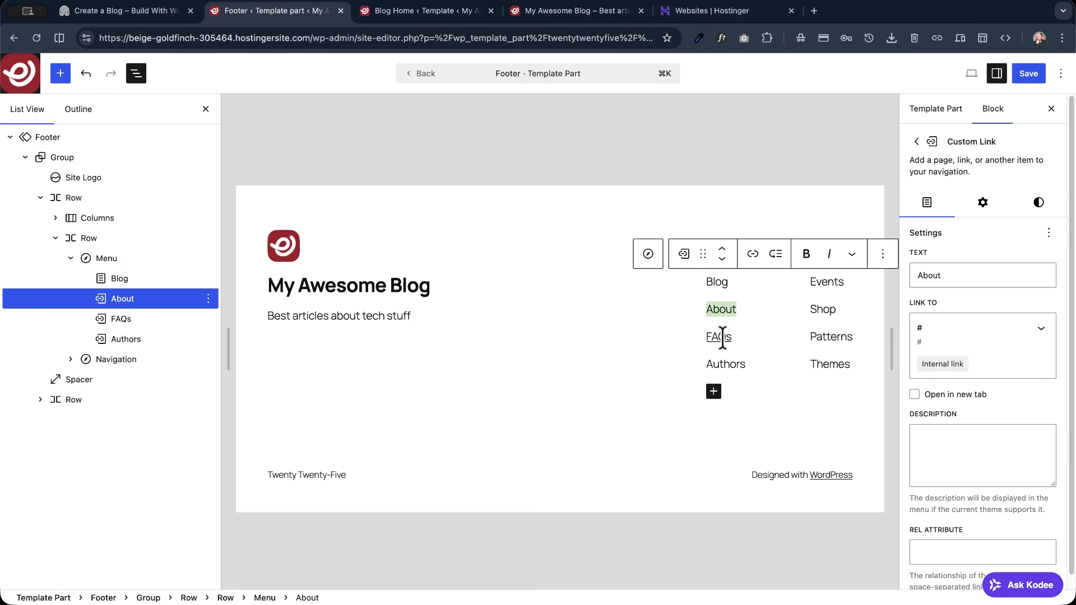
{"action": "double_click", "coordinate": [719, 336]}
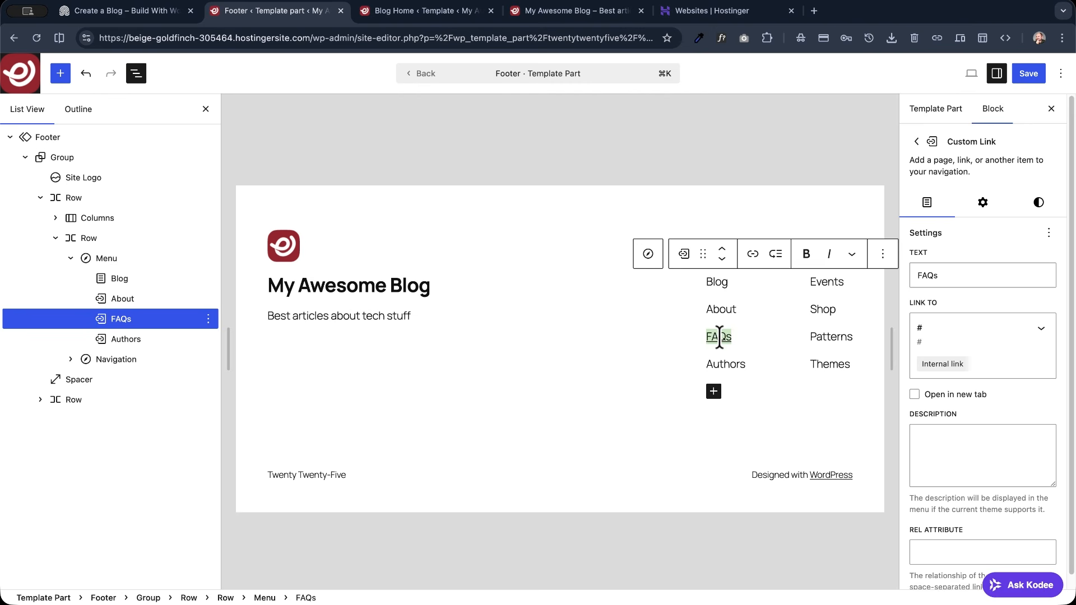
{"action": "key", "text": "BackSpace"}
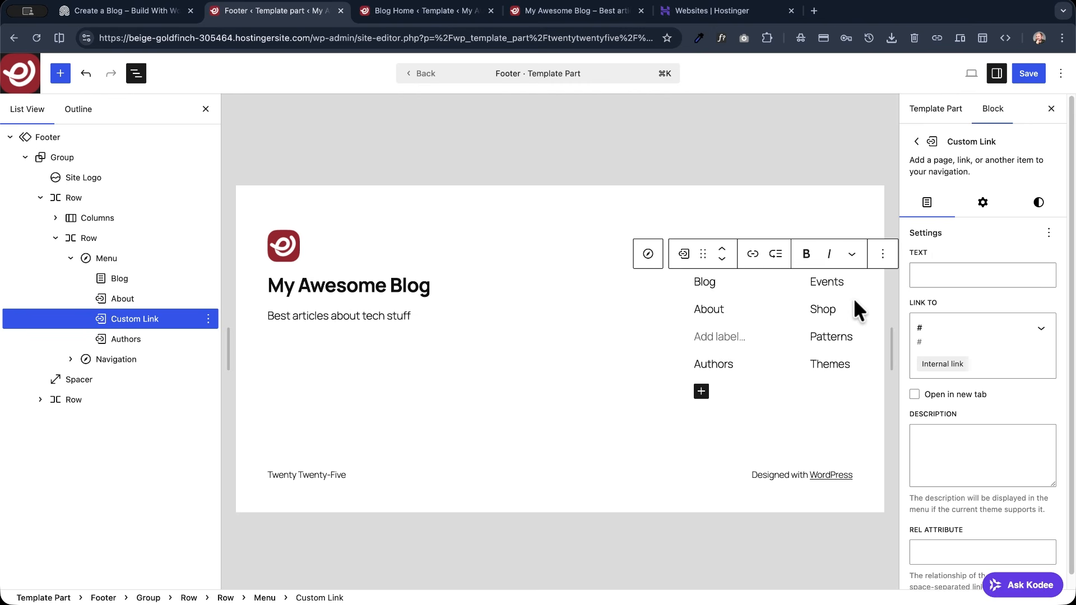
{"action": "key", "text": "BackSpace"}
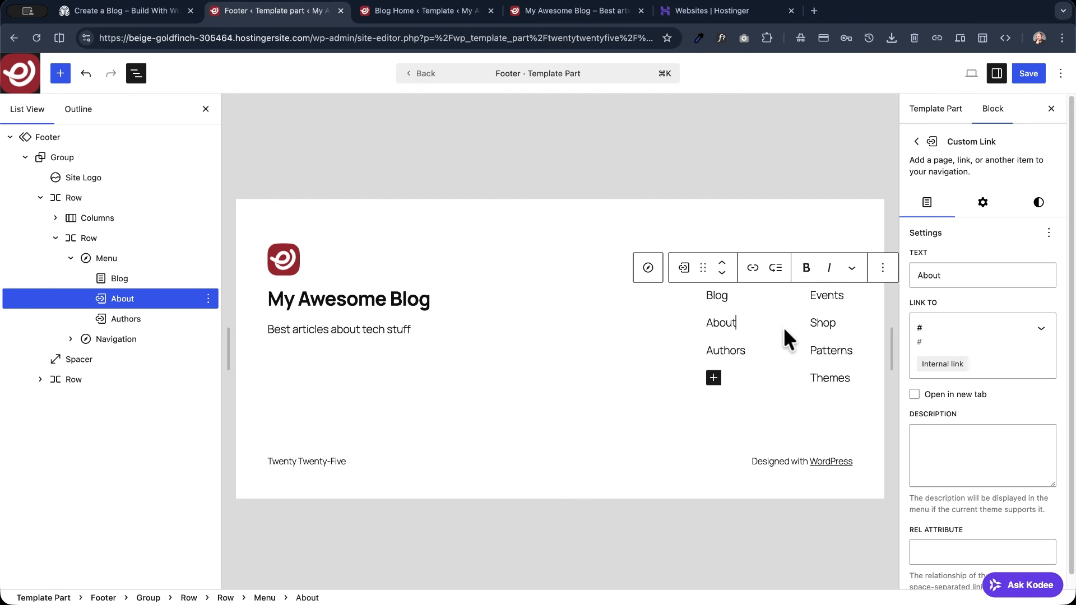
{"action": "double_click", "coordinate": [726, 352]}
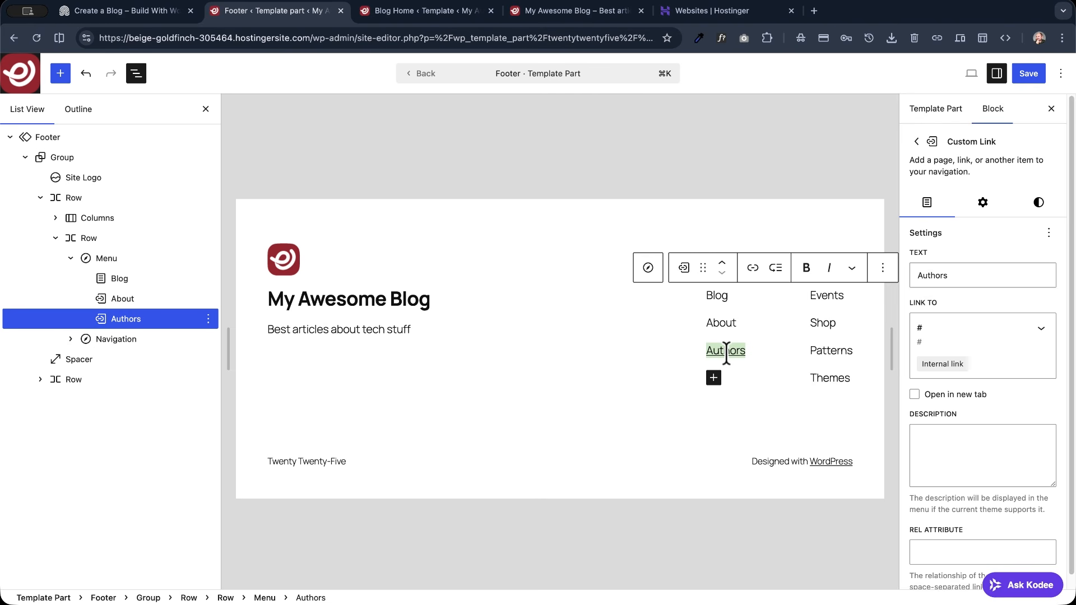
{"action": "left_click", "coordinate": [882, 267]}
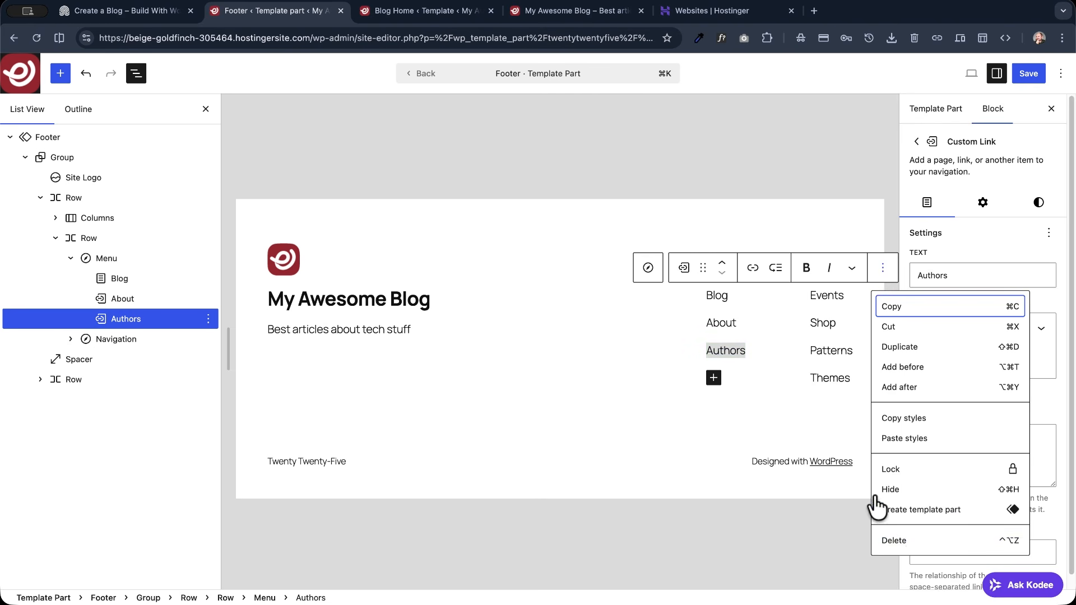
{"action": "left_click", "coordinate": [894, 540]}
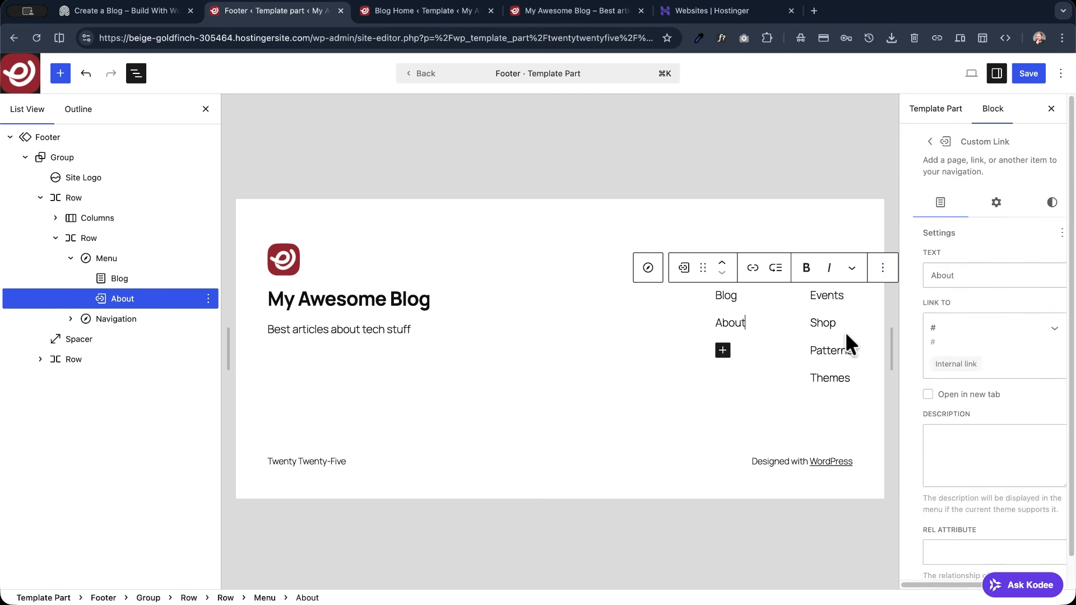
- Delete the footer's second navigation block with the Events, Shop, Patterns and Themes links
{"action": "left_click", "coordinate": [824, 297]}
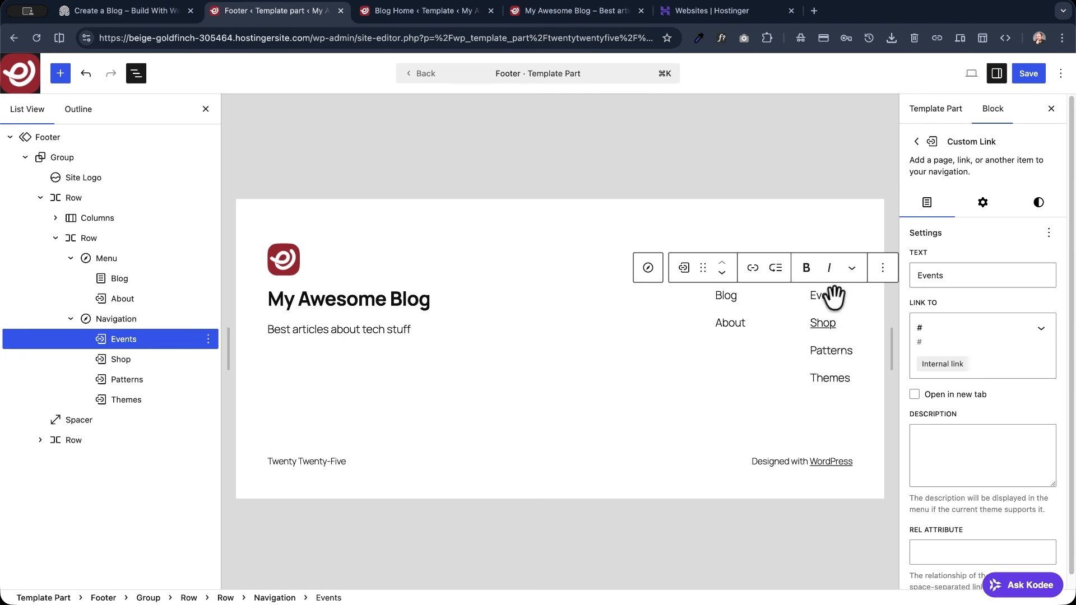
{"action": "left_click", "coordinate": [831, 247]}
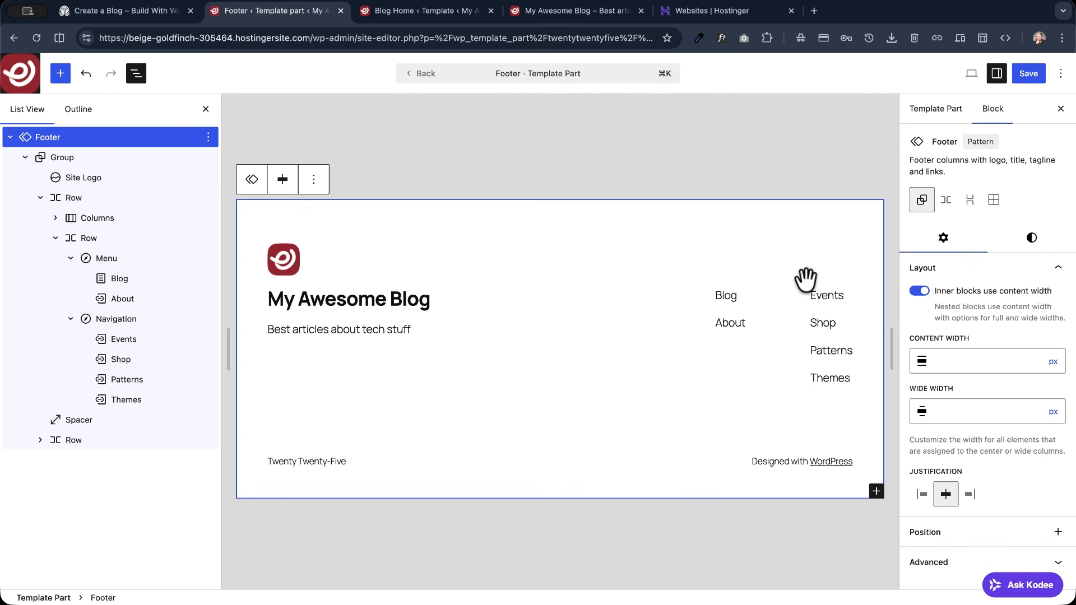
{"action": "left_click", "coordinate": [118, 319]}
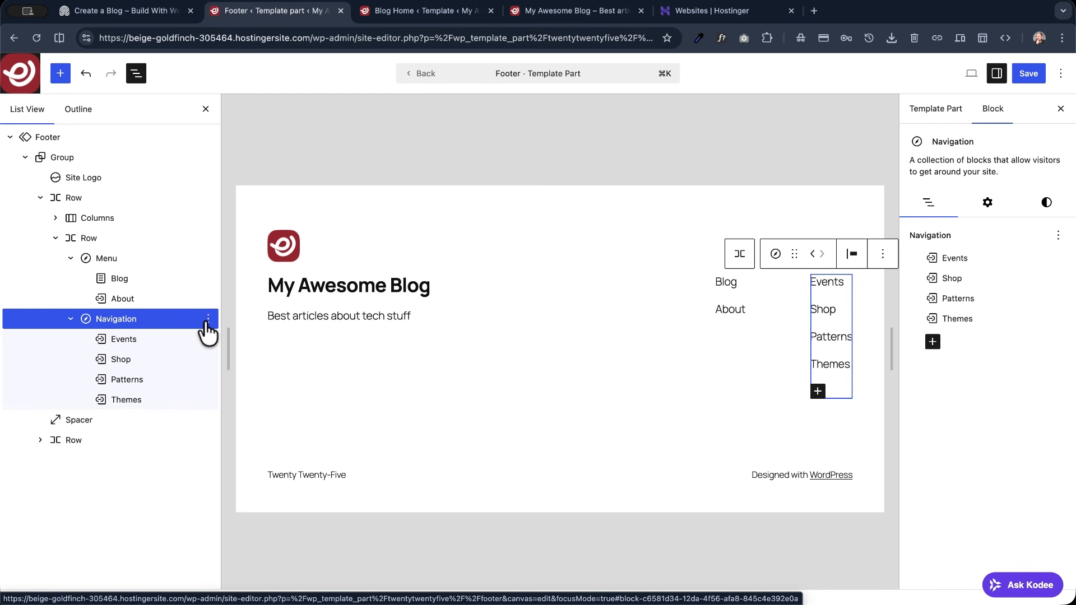
{"action": "left_click", "coordinate": [208, 318]}
{"action": "scroll", "coordinate": [278, 527], "scroll_direction": "down", "scroll_amount": 1}
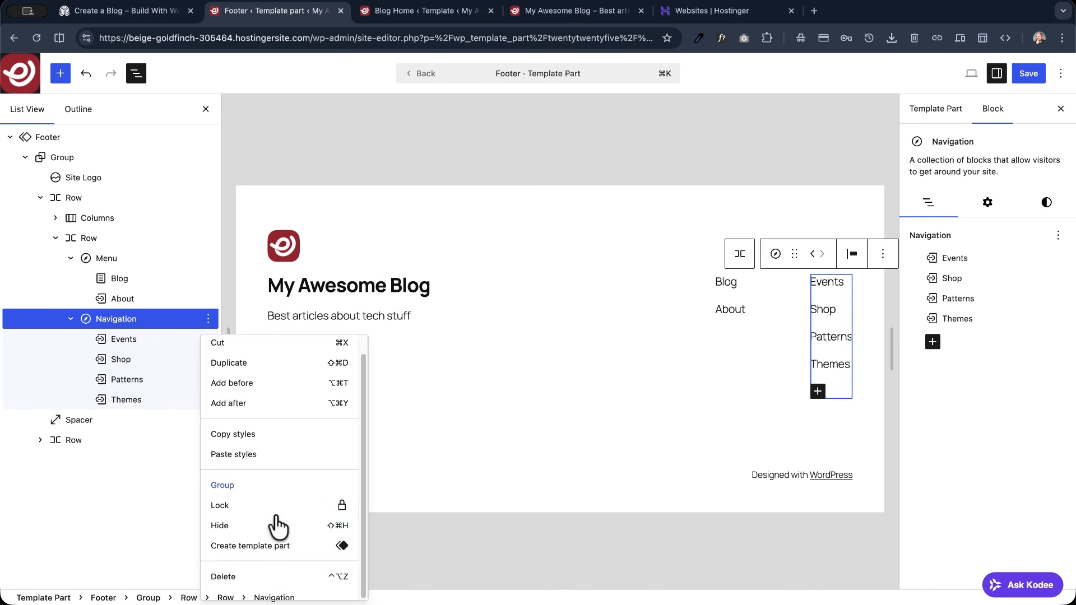
{"action": "left_click", "coordinate": [233, 579]}
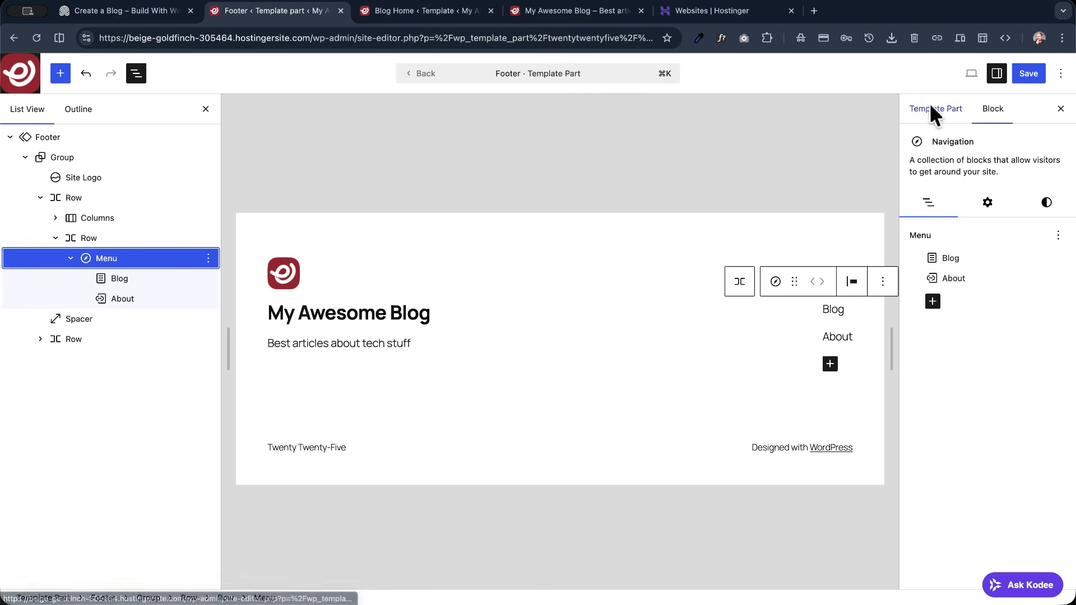
- Add a link to the Home page to the footer's remaining navigation menu
{"action": "left_click", "coordinate": [830, 363]}
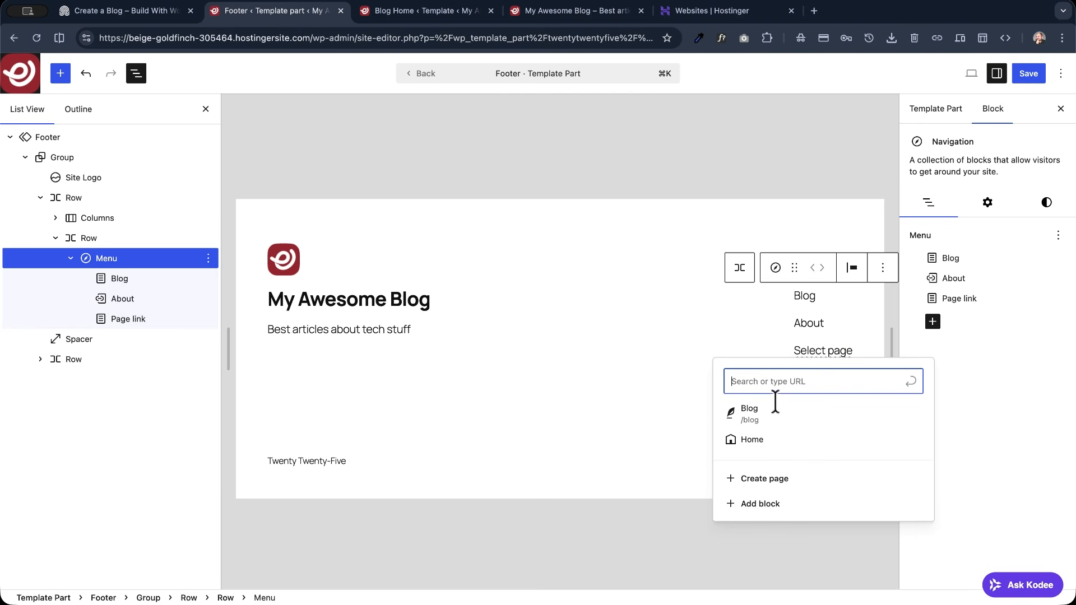
{"action": "left_click", "coordinate": [752, 440]}
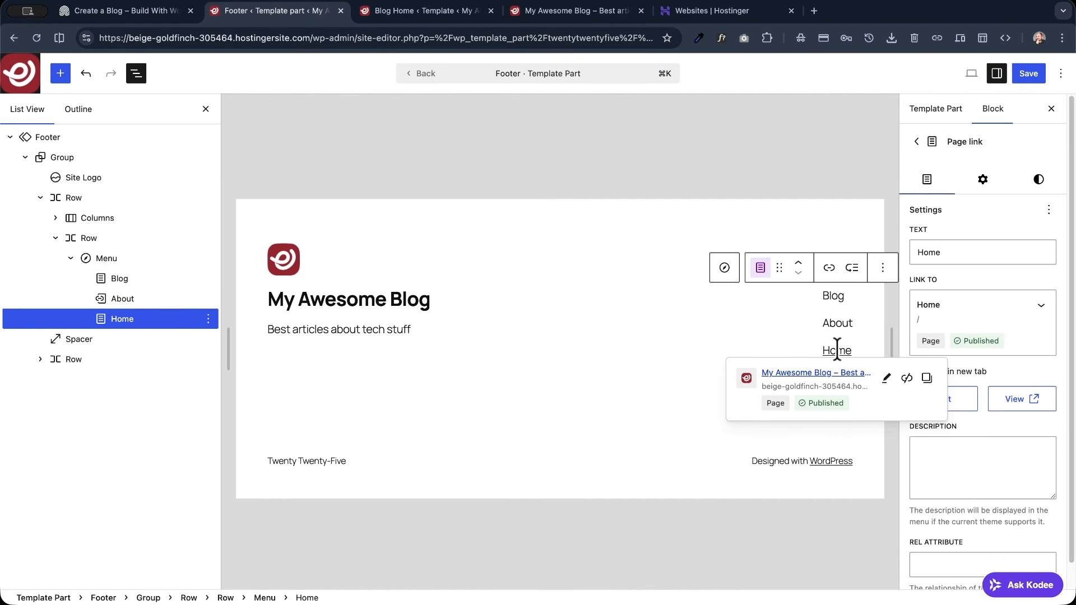
{"action": "left_click", "coordinate": [724, 267]}
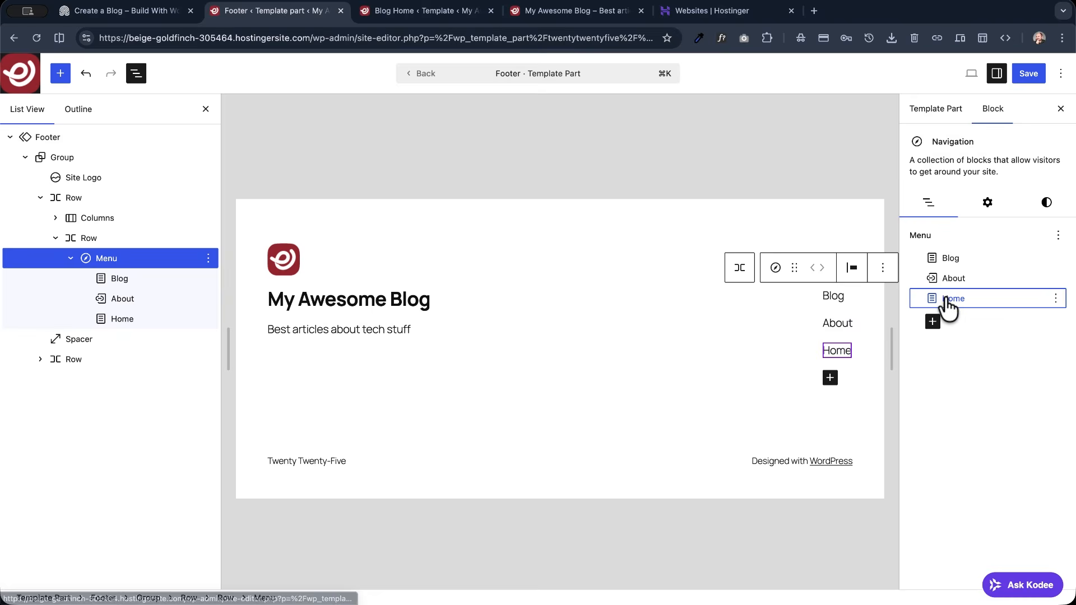
- Move the Home link ahead of Blog in the footer menu and save the Footer template part
{"action": "left_click", "coordinate": [947, 298]}
{"action": "left_click", "coordinate": [722, 262]}
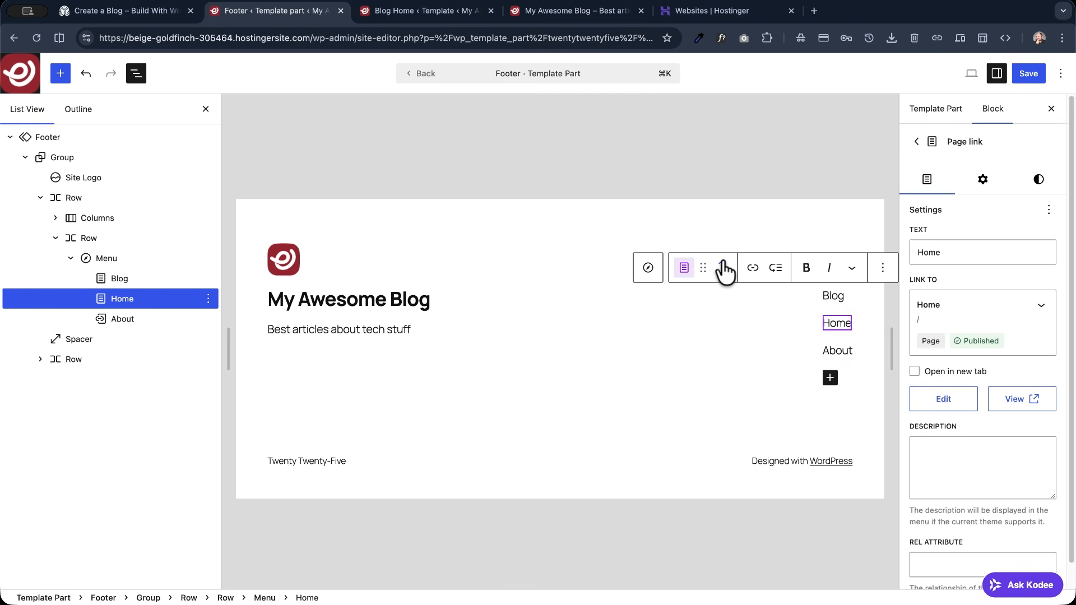
{"action": "left_click", "coordinate": [723, 262]}
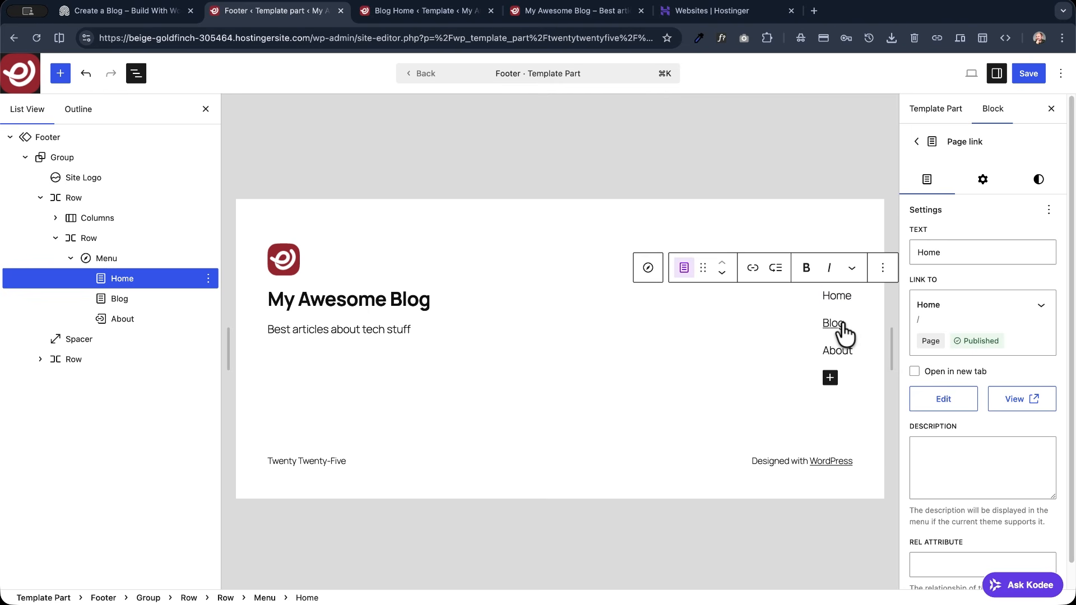
{"action": "left_click", "coordinate": [1030, 75]}
{"action": "left_click", "coordinate": [1033, 74]}
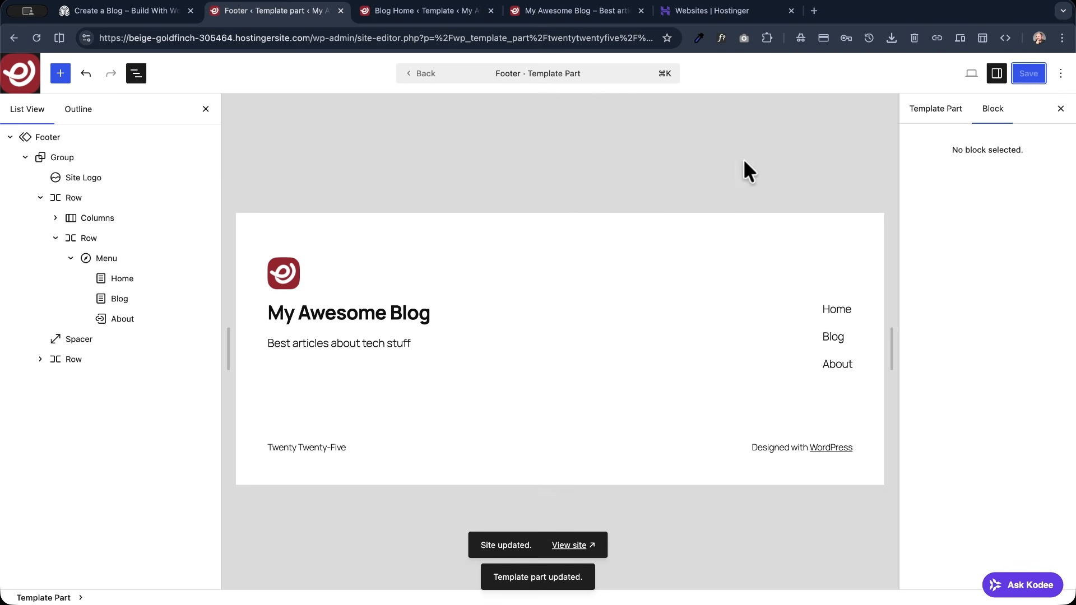
- View the live site and test the Home, Blog and About links in its footer menu
{"action": "left_click", "coordinate": [568, 544]}
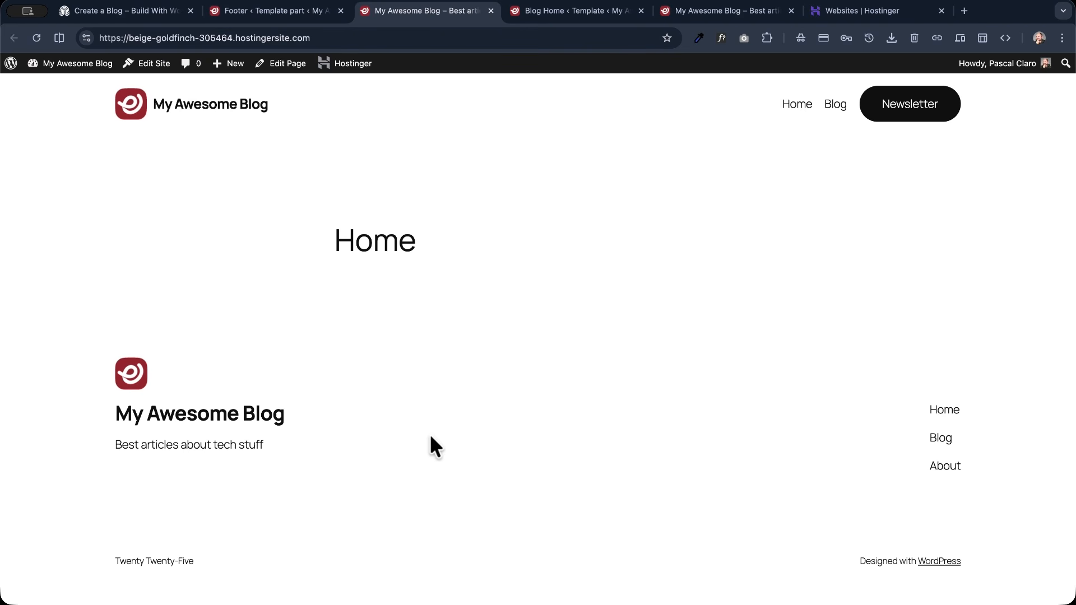
{"action": "left_click", "coordinate": [945, 413]}
{"action": "left_click", "coordinate": [938, 444]}
{"action": "left_click", "coordinate": [939, 544]}
{"action": "scroll", "coordinate": [903, 489], "scroll_direction": "down", "scroll_amount": 2}
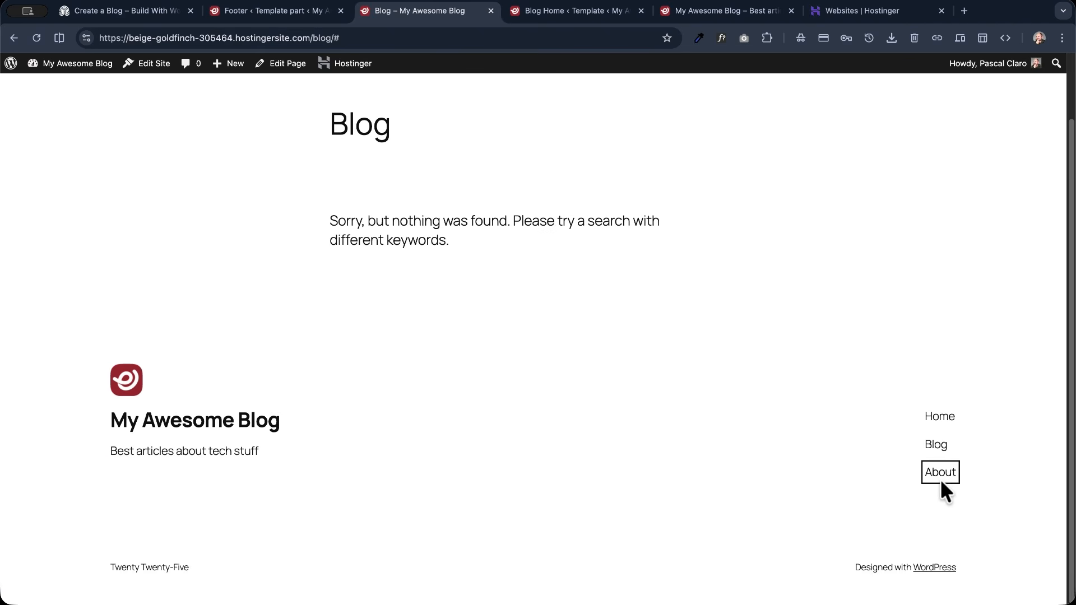
{"action": "scroll", "coordinate": [452, 387], "scroll_direction": "up", "scroll_amount": 2}
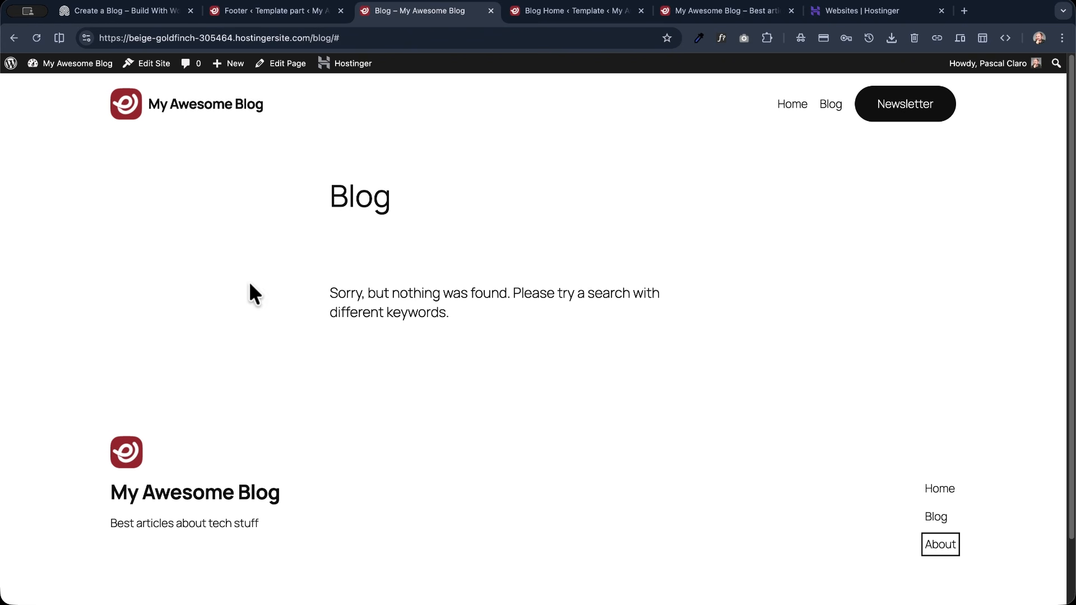
- Create a new page titled About and publish it
{"action": "mouse_move", "coordinate": [235, 68]}
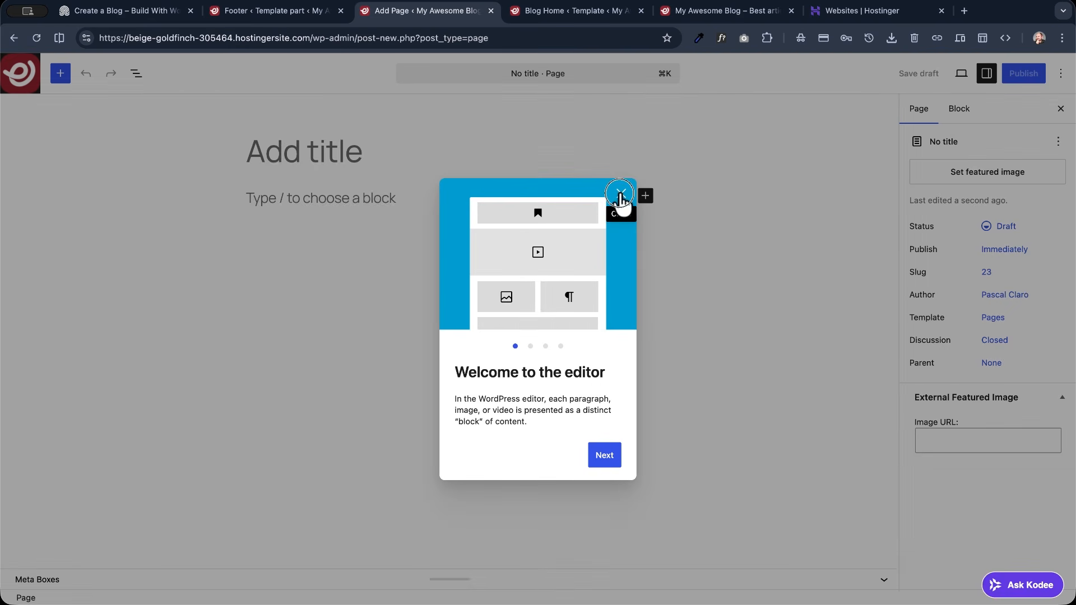
{"action": "left_click", "coordinate": [619, 193]}
{"action": "left_click", "coordinate": [330, 167]}
{"action": "type", "text": "About"}
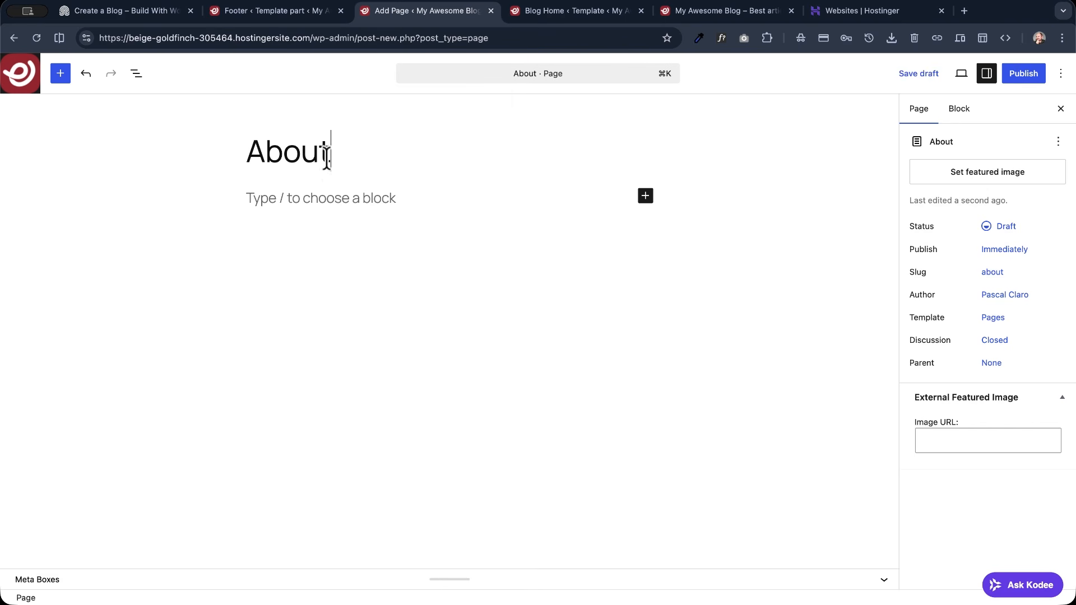
{"action": "left_click", "coordinate": [1021, 74]}
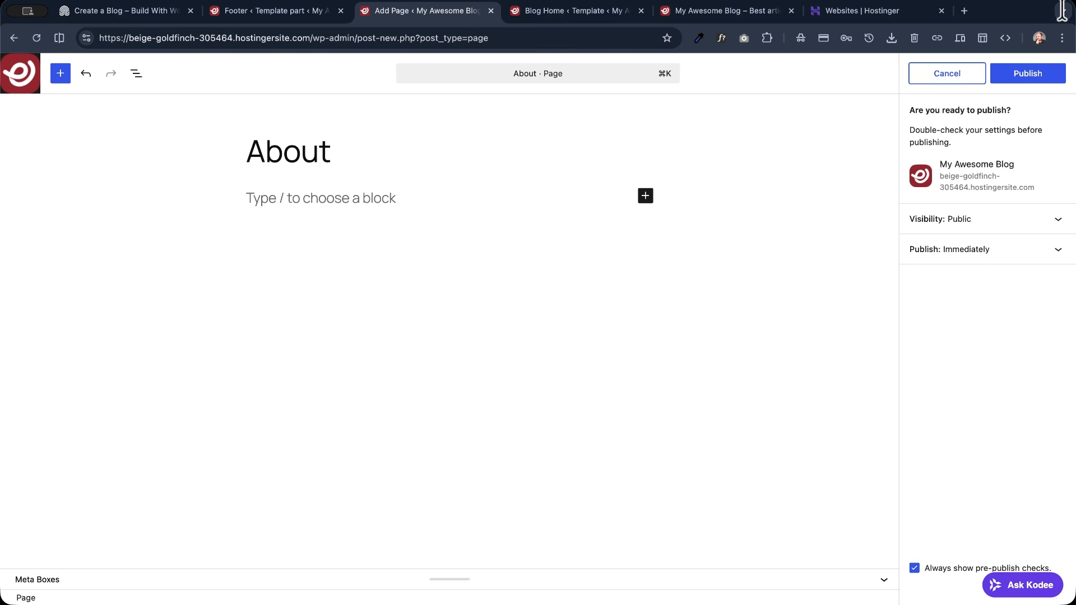
{"action": "left_click", "coordinate": [1033, 73]}
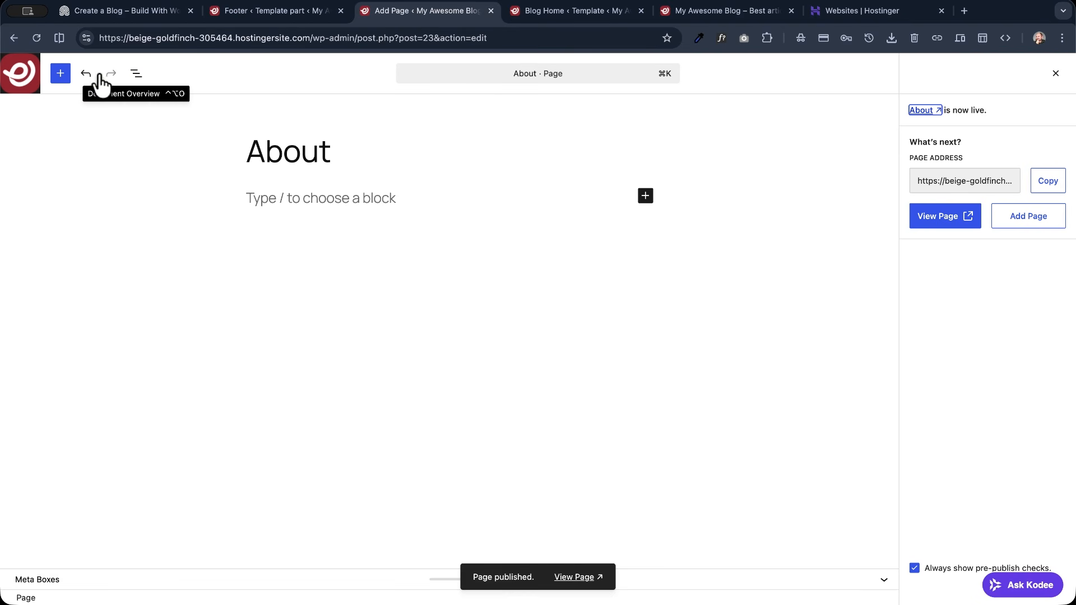
- Leave the About page for the list of all pages, and open the site editor's list of templates
{"action": "left_click", "coordinate": [23, 76]}
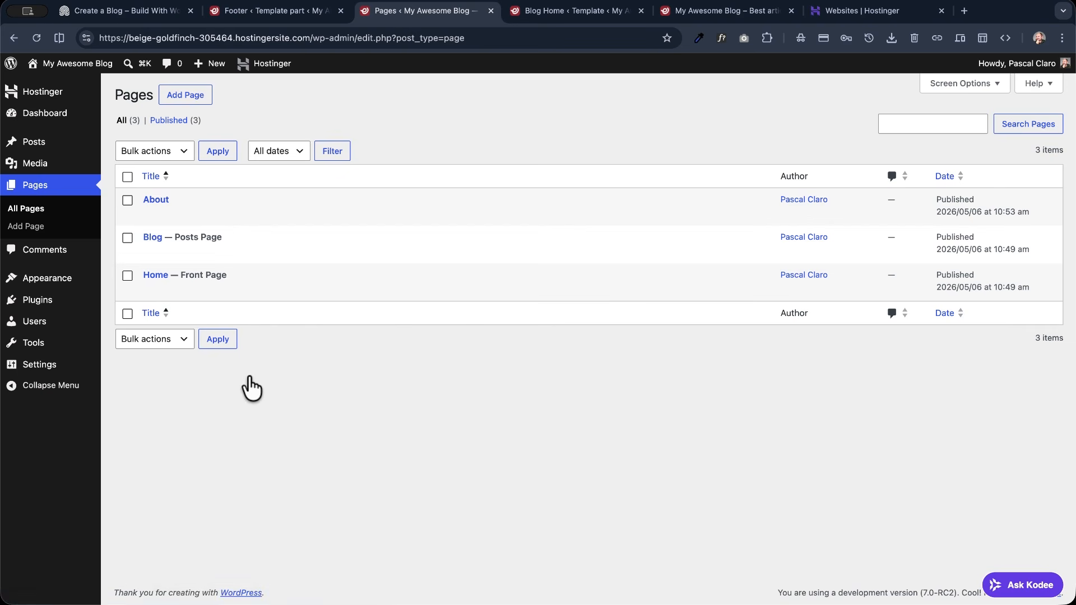
{"action": "left_click", "coordinate": [76, 64]}
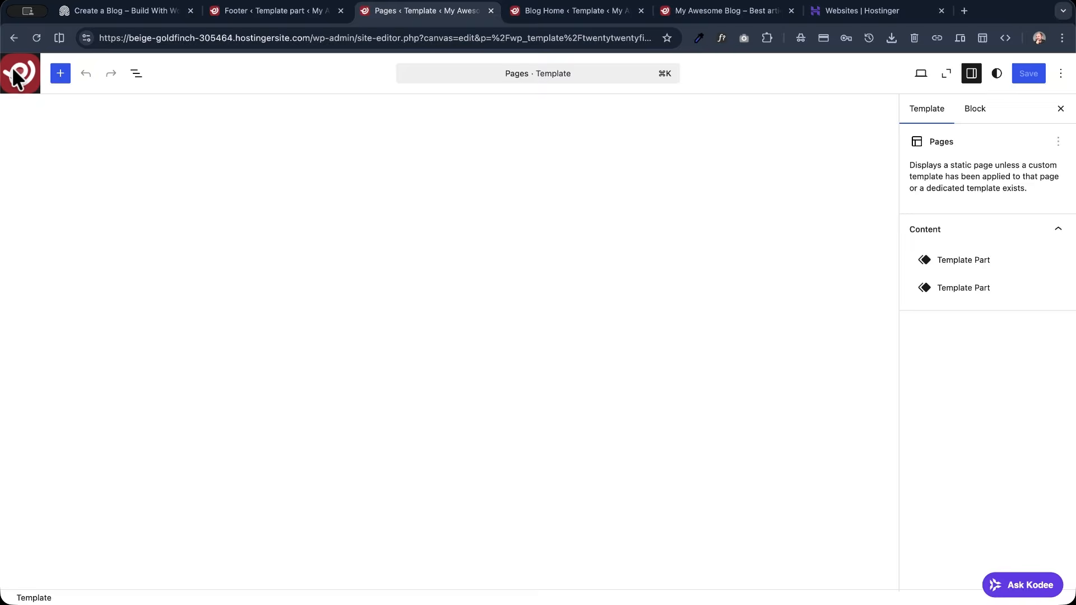
{"action": "left_click", "coordinate": [20, 79]}
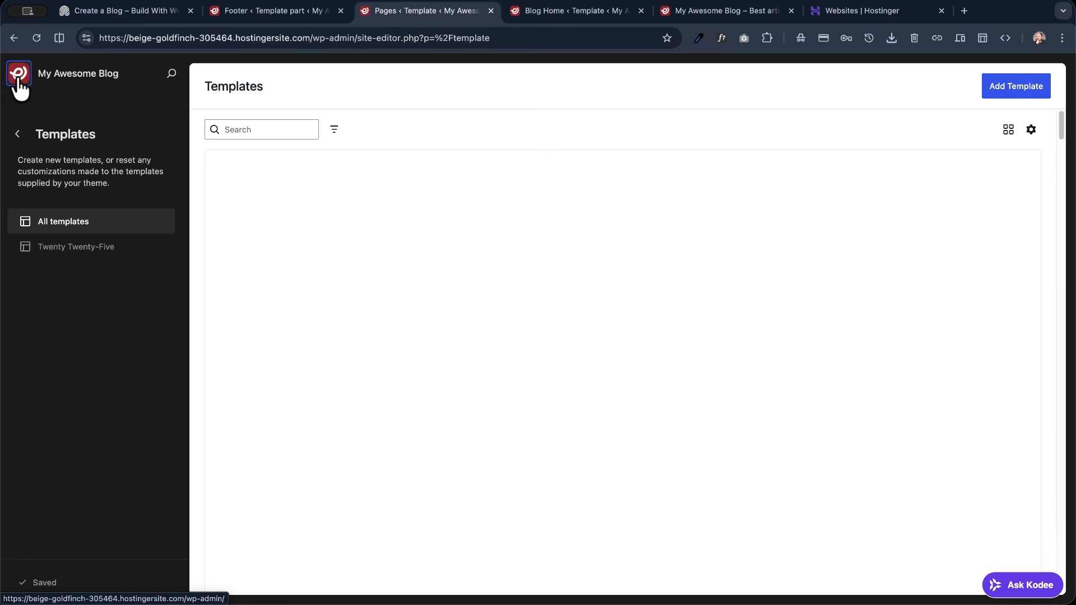
- Open the Footer template part for editing from the site editor's footer patterns
{"action": "left_click", "coordinate": [17, 135]}
{"action": "left_click", "coordinate": [18, 136]}
{"action": "left_click", "coordinate": [59, 257]}
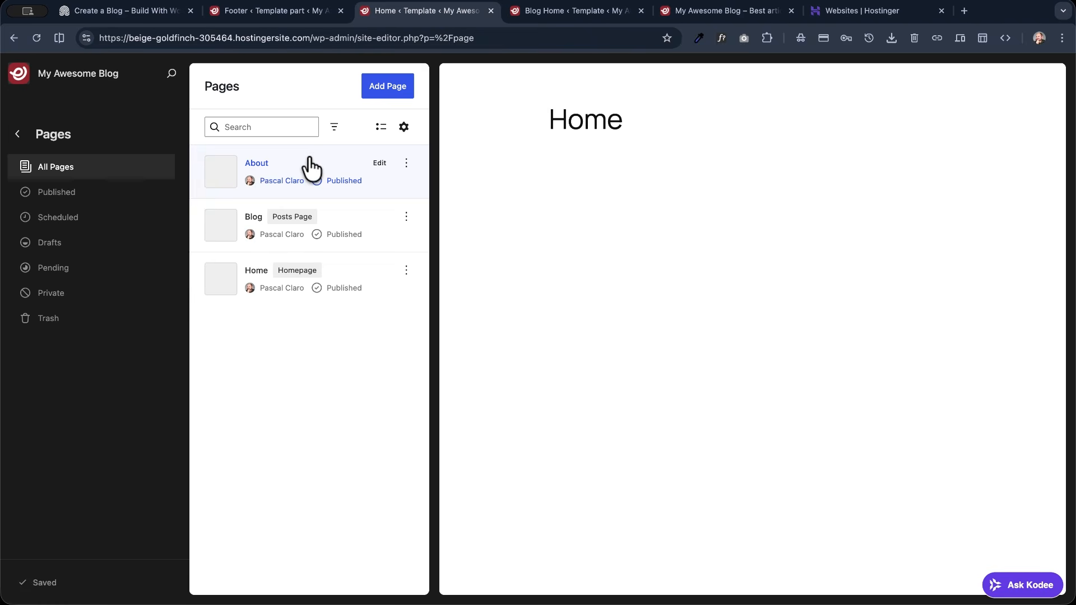
{"action": "left_click", "coordinate": [21, 137]}
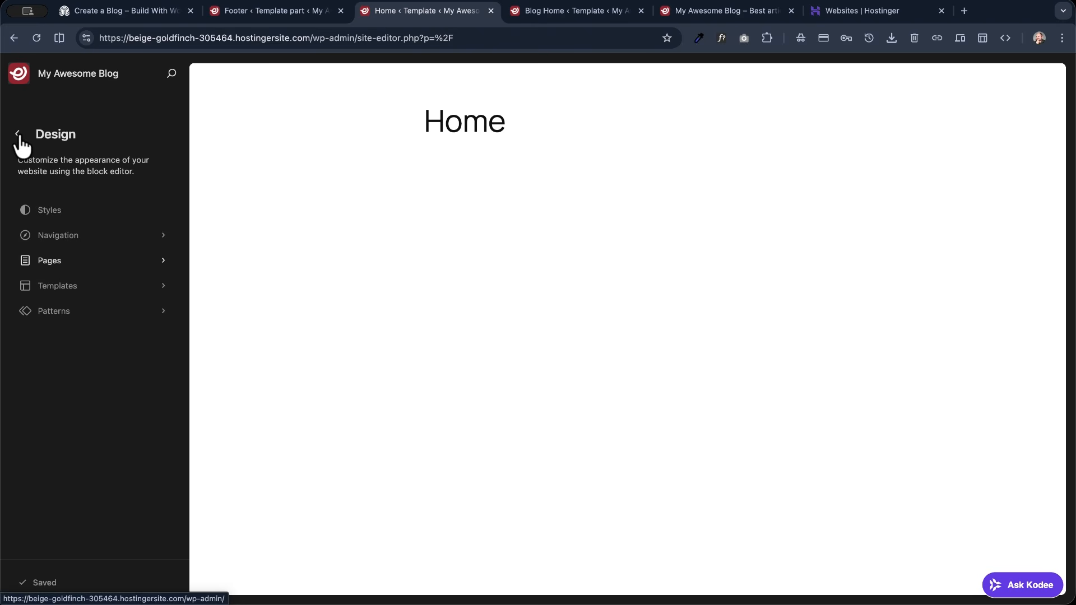
{"action": "left_click", "coordinate": [63, 313]}
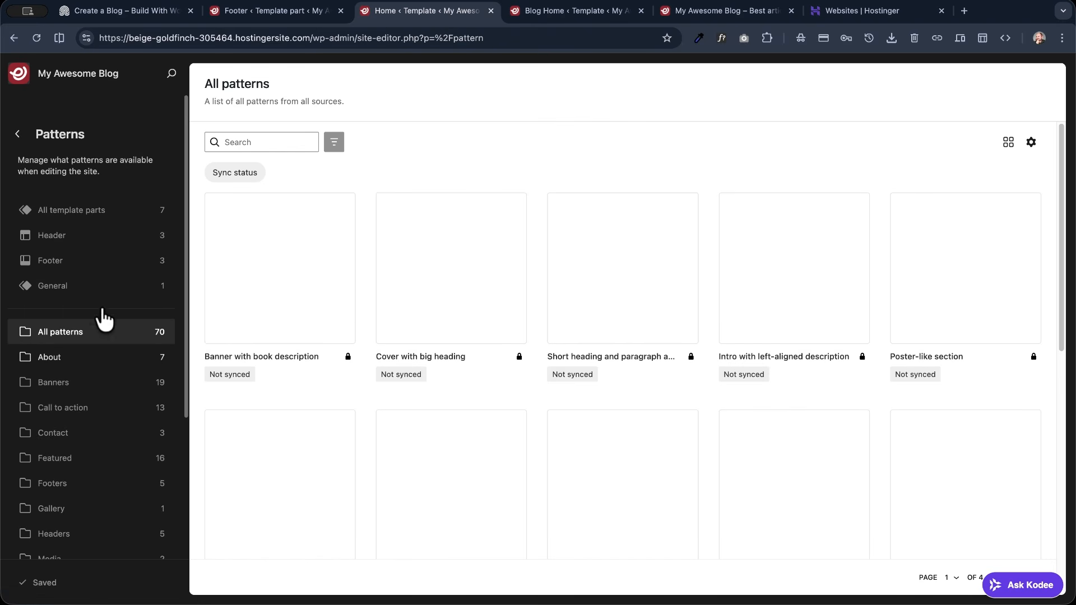
{"action": "left_click", "coordinate": [58, 267]}
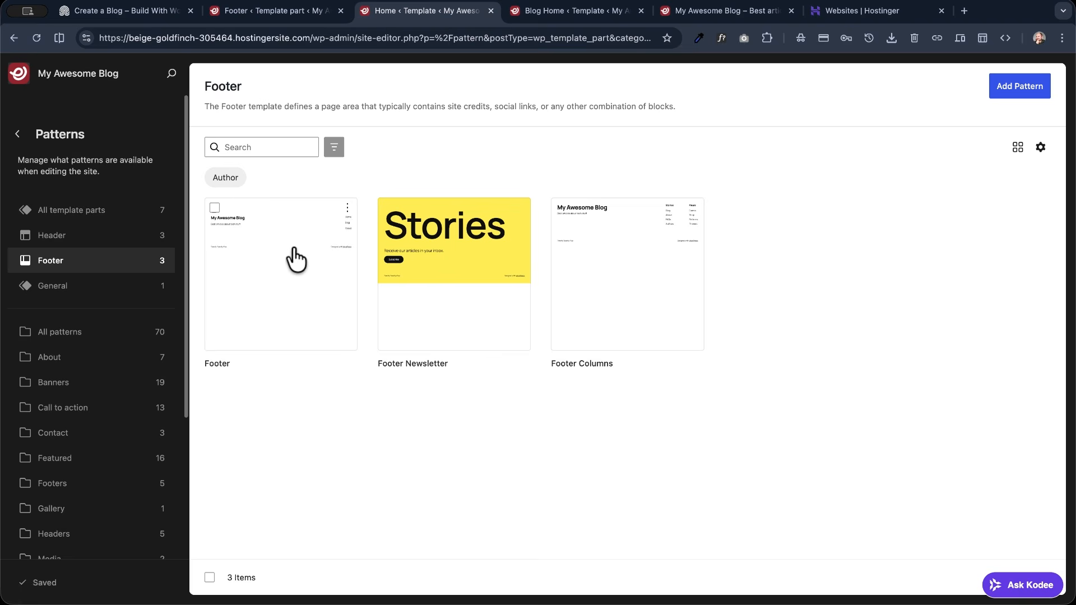
{"action": "left_click", "coordinate": [269, 290]}
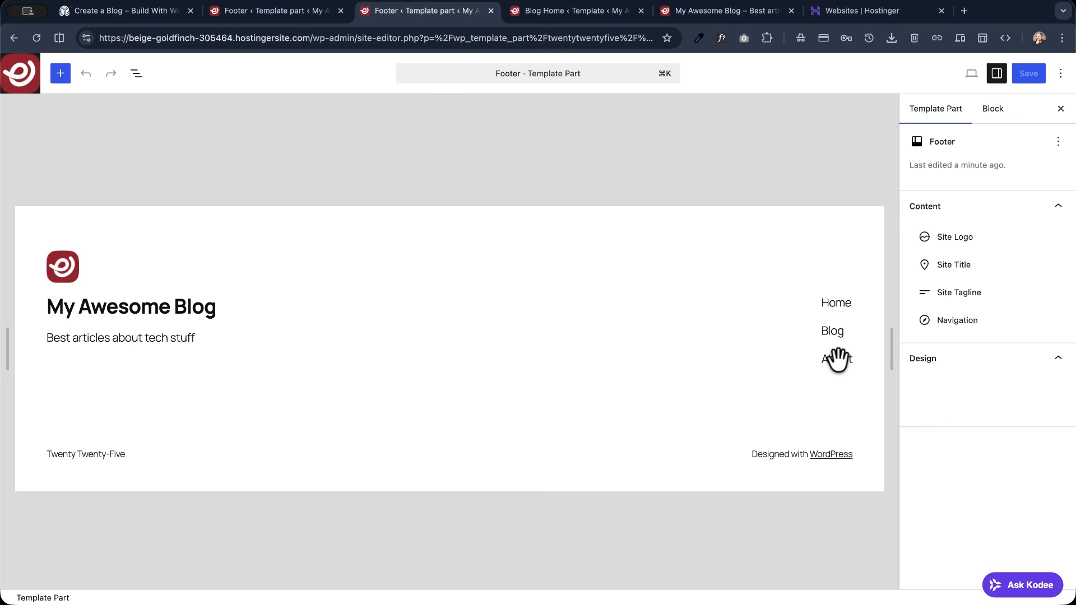
- Link the About item in the footer menu to the About page and save the template part
{"action": "left_click", "coordinate": [837, 358]}
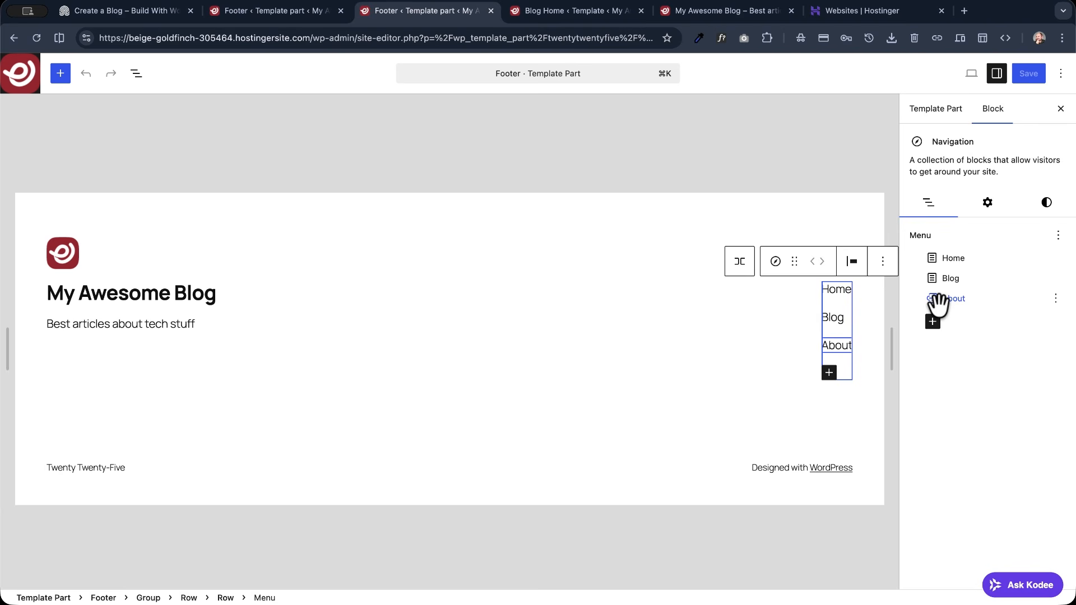
{"action": "left_click", "coordinate": [938, 301]}
{"action": "left_click", "coordinate": [949, 348]}
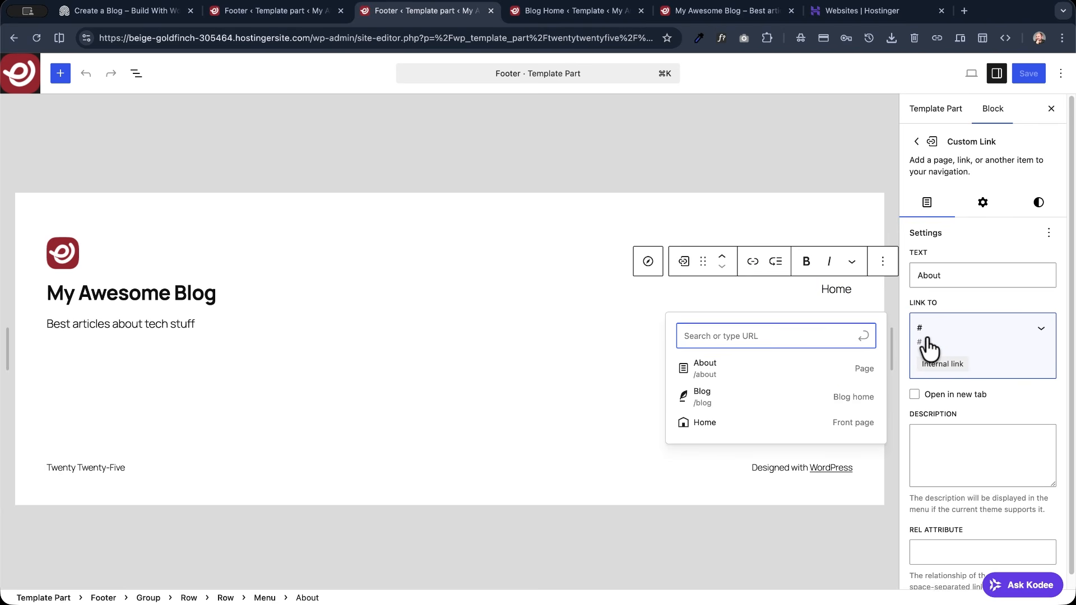
{"action": "left_click", "coordinate": [721, 363]}
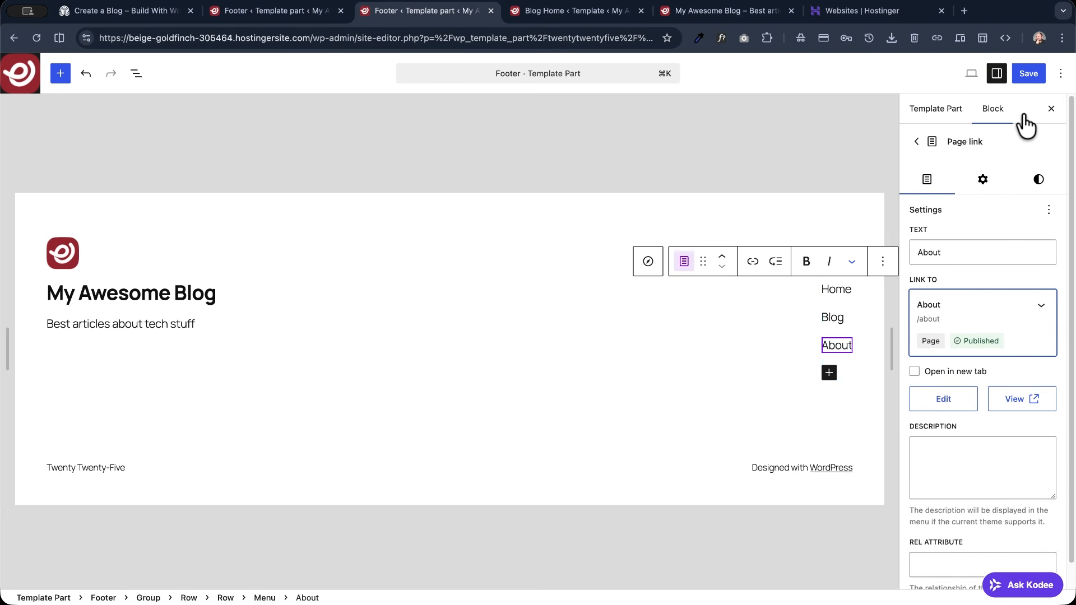
{"action": "left_click", "coordinate": [1022, 75]}
{"action": "left_click", "coordinate": [1021, 76]}
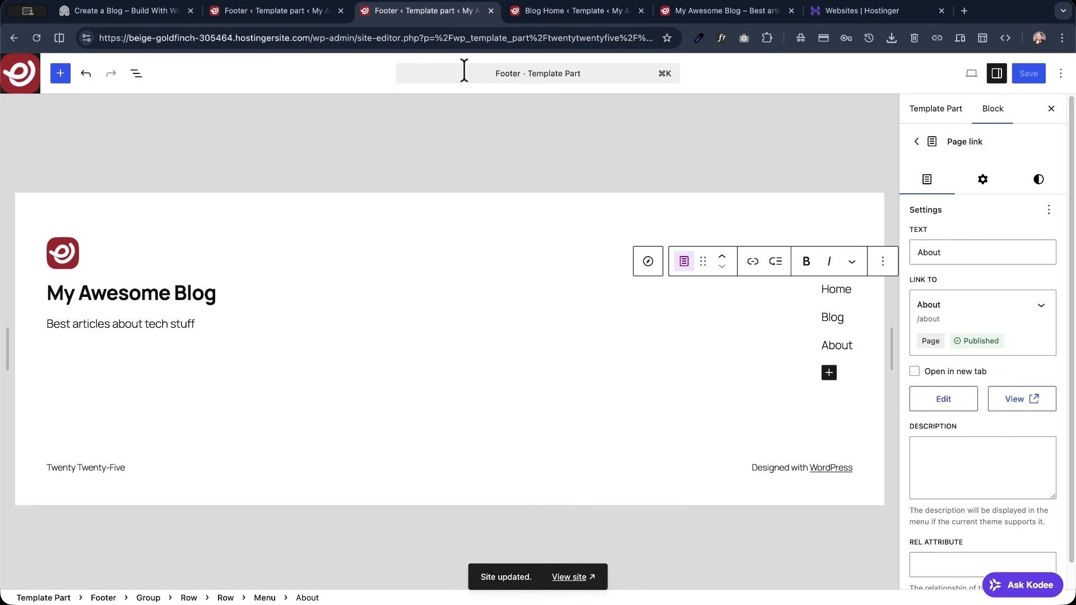
- View the live site, and examine the Create a Blog demo's home page from header to footer
{"action": "left_click", "coordinate": [22, 76]}
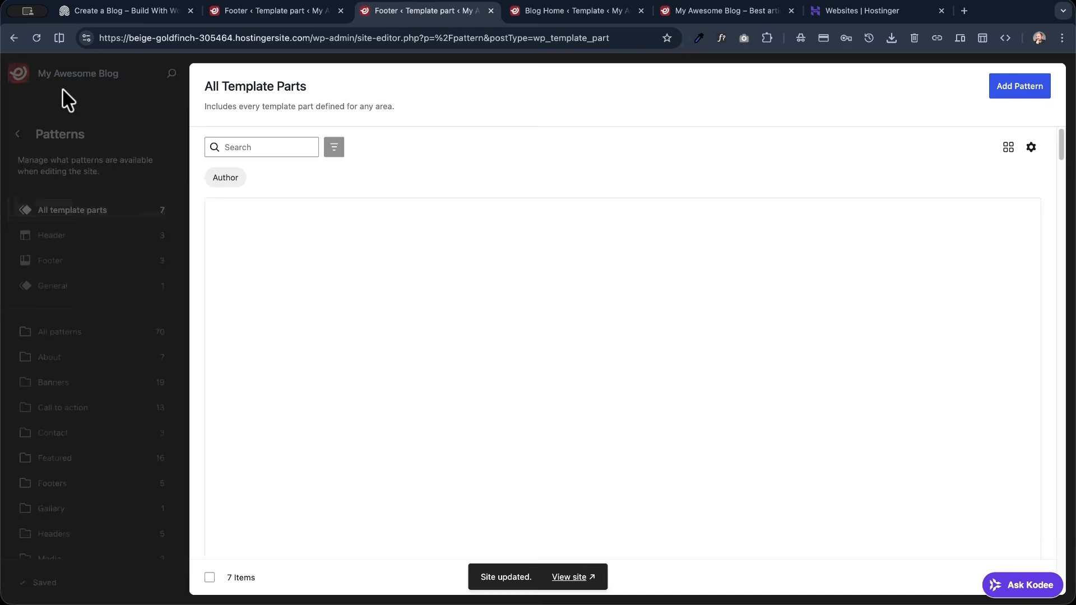
{"action": "left_click", "coordinate": [71, 78]}
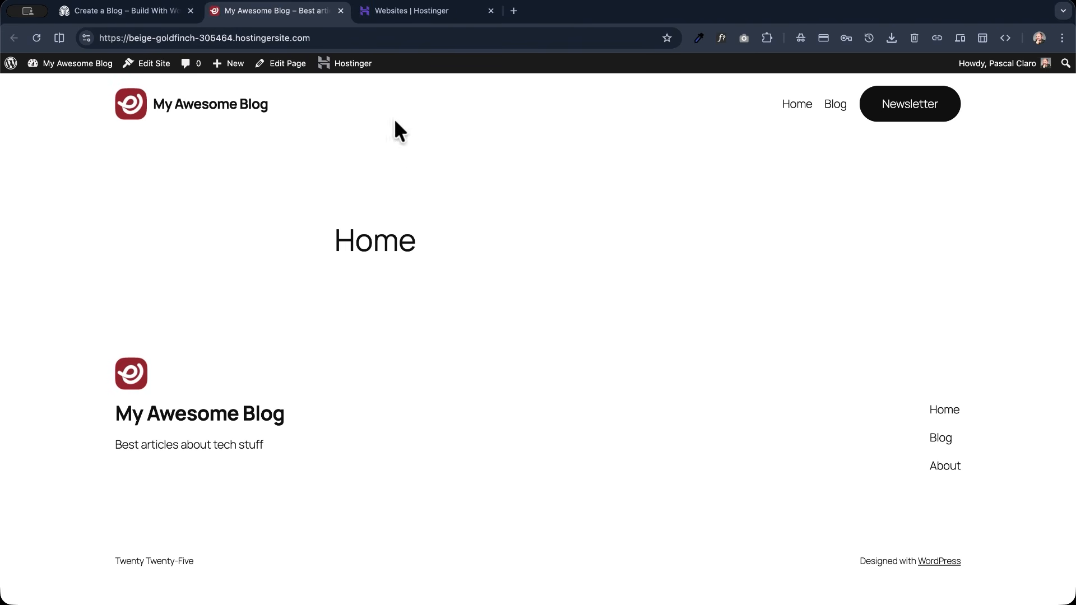
{"action": "left_click", "coordinate": [160, 12]}
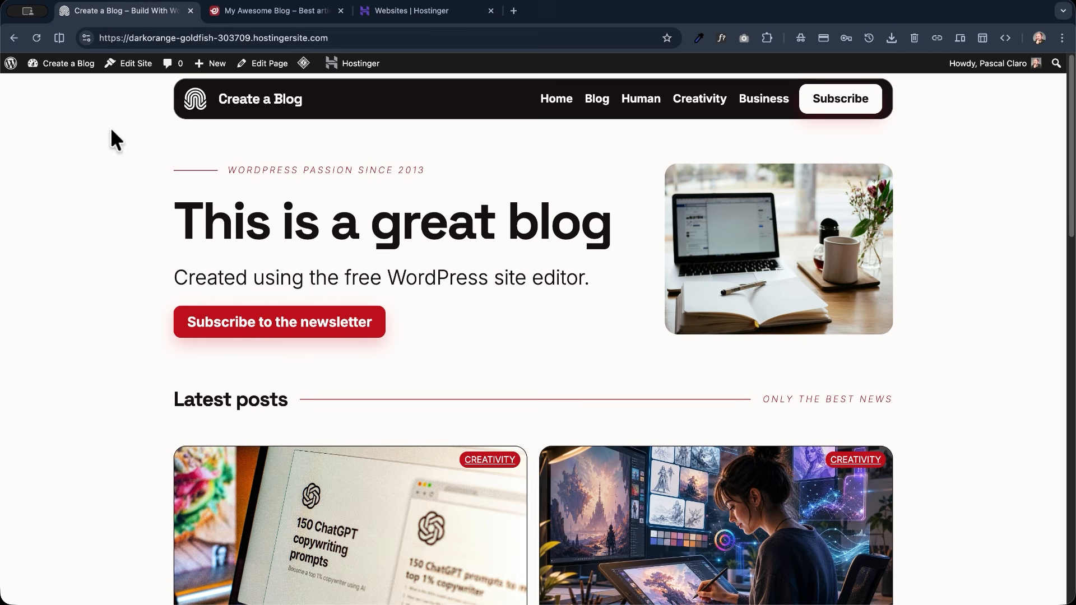
{"action": "scroll", "coordinate": [110, 162], "scroll_direction": "down", "scroll_amount": 10}
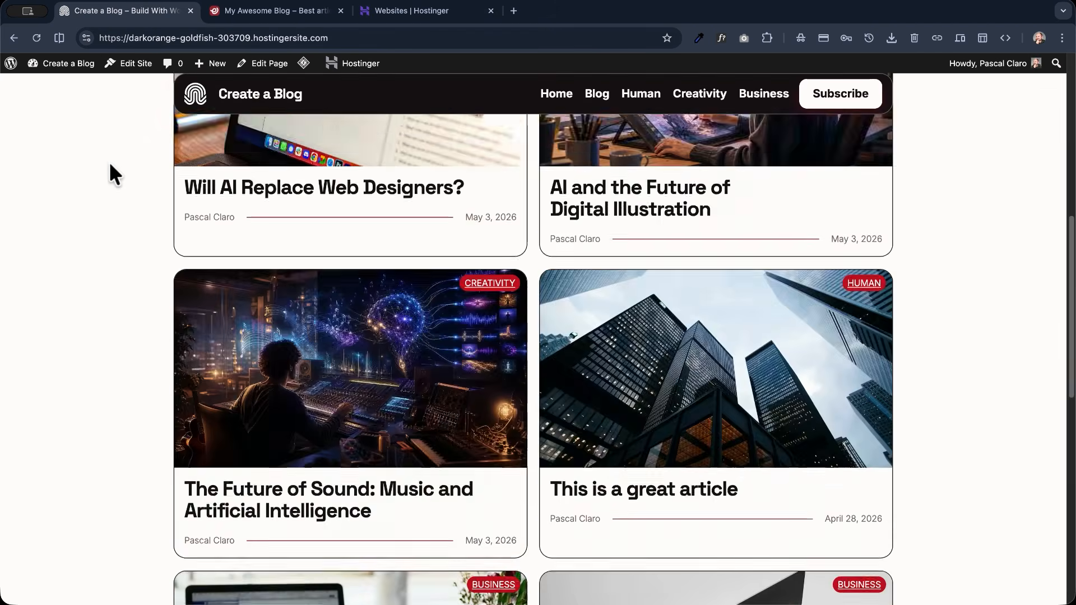
{"action": "scroll", "coordinate": [109, 162], "scroll_direction": "down", "scroll_amount": 5}
{"action": "scroll", "coordinate": [108, 163], "scroll_direction": "up", "scroll_amount": 15}
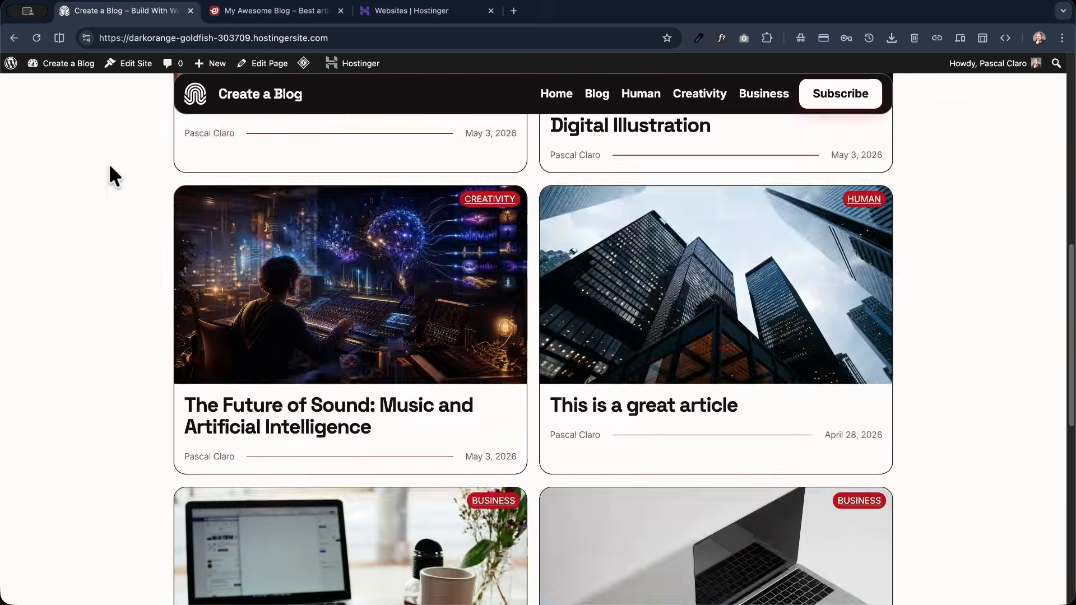
{"action": "scroll", "coordinate": [110, 167], "scroll_direction": "down", "scroll_amount": 10}
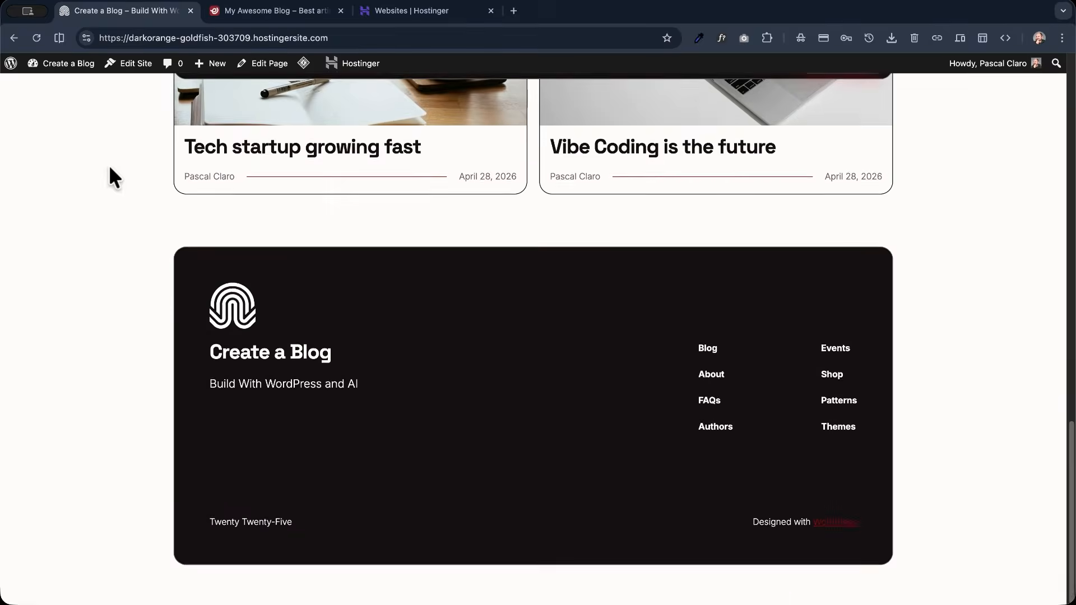
{"action": "scroll", "coordinate": [109, 168], "scroll_direction": "up", "scroll_amount": 15}
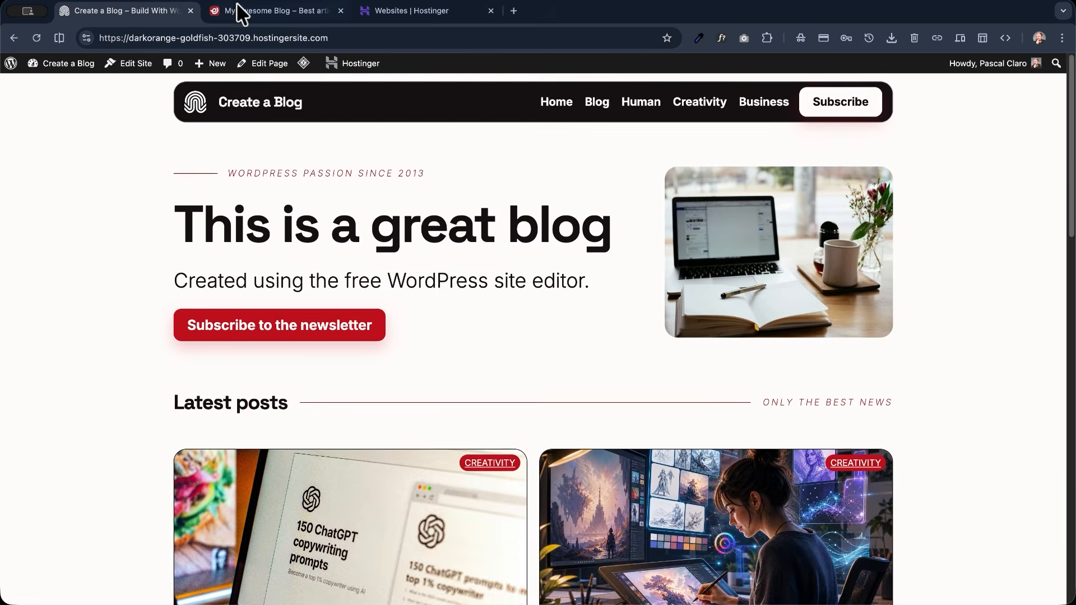
- Return to the My Awesome Blog site and open its Header template part for editing
{"action": "left_click", "coordinate": [238, 11]}
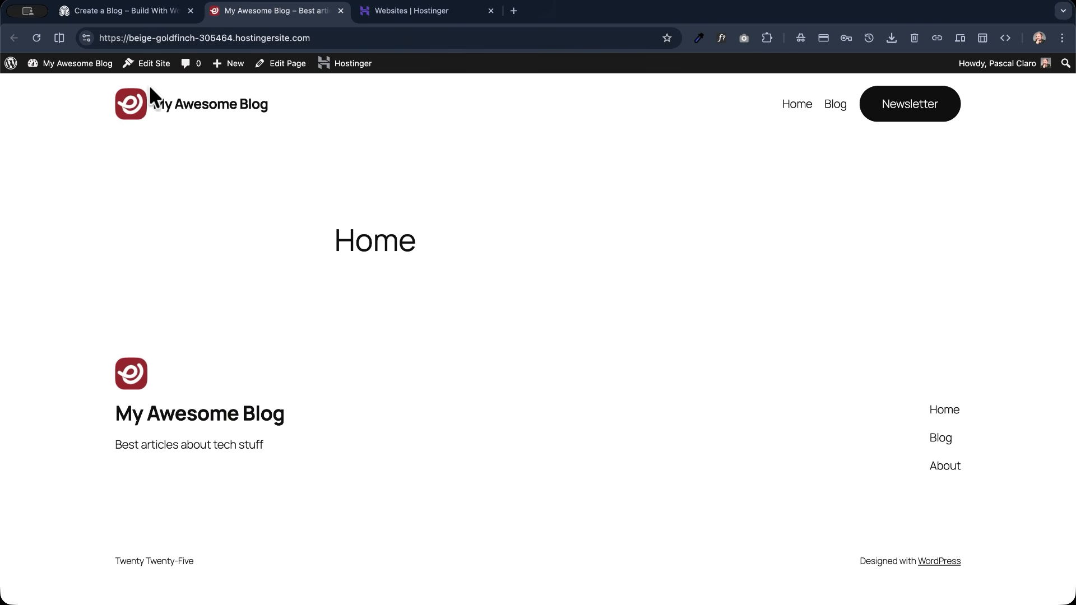
{"action": "left_click", "coordinate": [147, 61]}
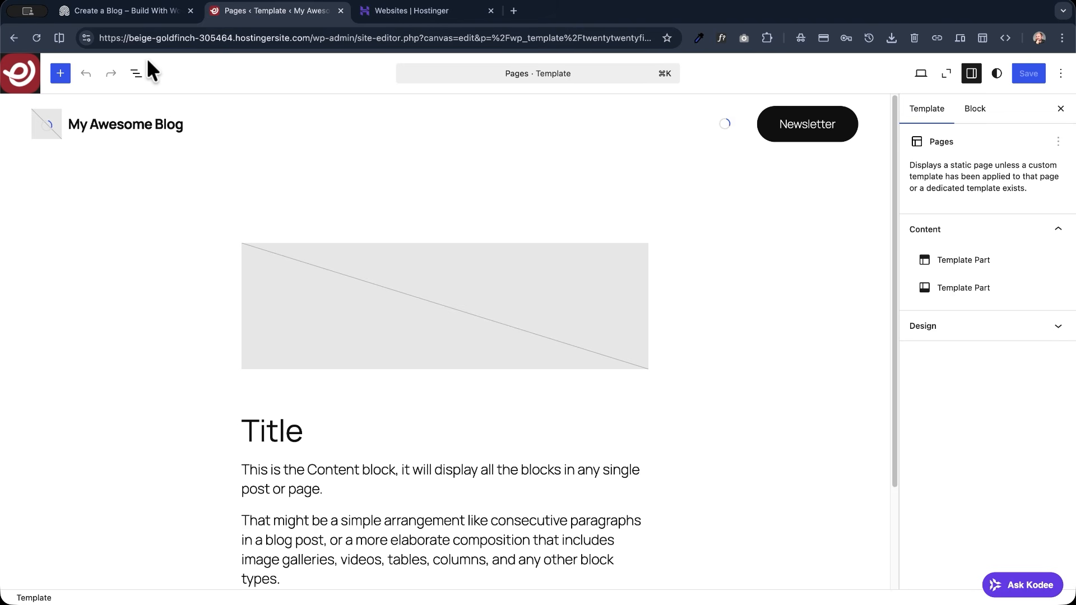
{"action": "left_click", "coordinate": [136, 74]}
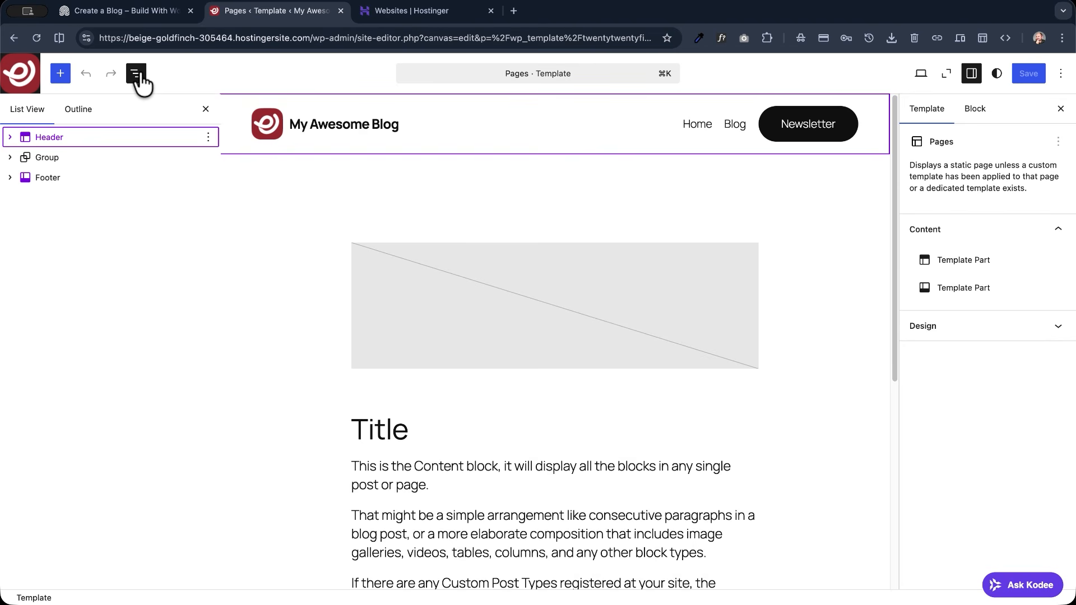
{"action": "left_click", "coordinate": [101, 145]}
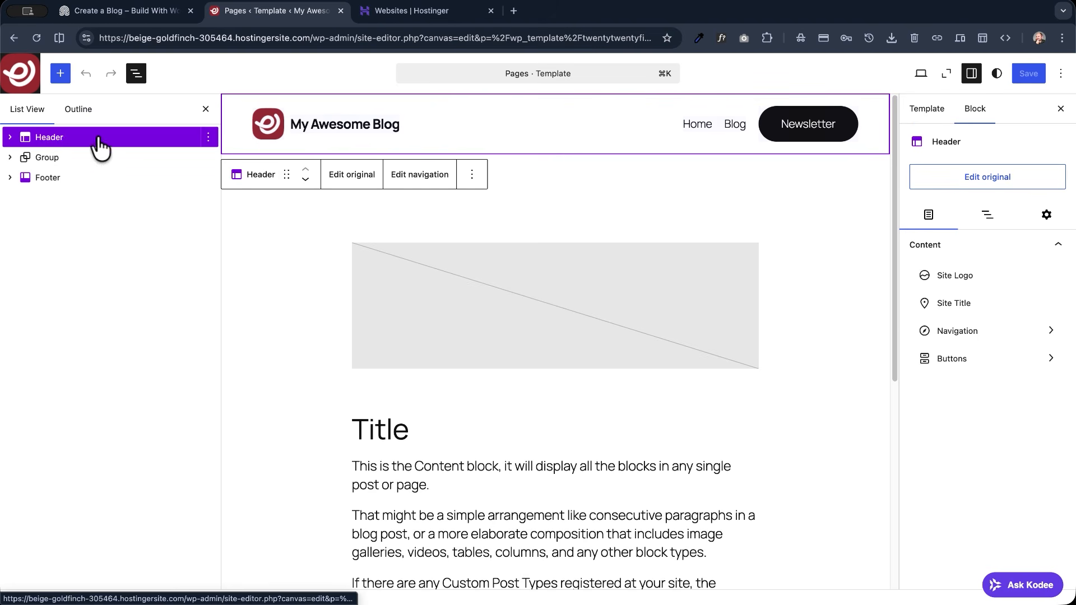
{"action": "left_click", "coordinate": [335, 176]}
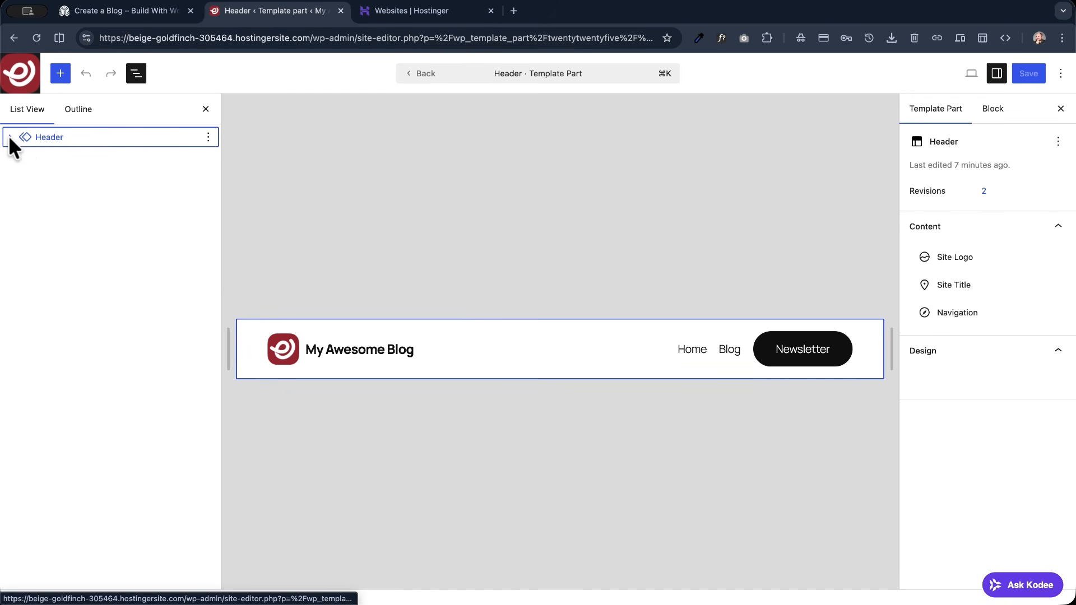
- Select the Row block nested inside the header's Group and show its style options
{"action": "left_click", "coordinate": [10, 136]}
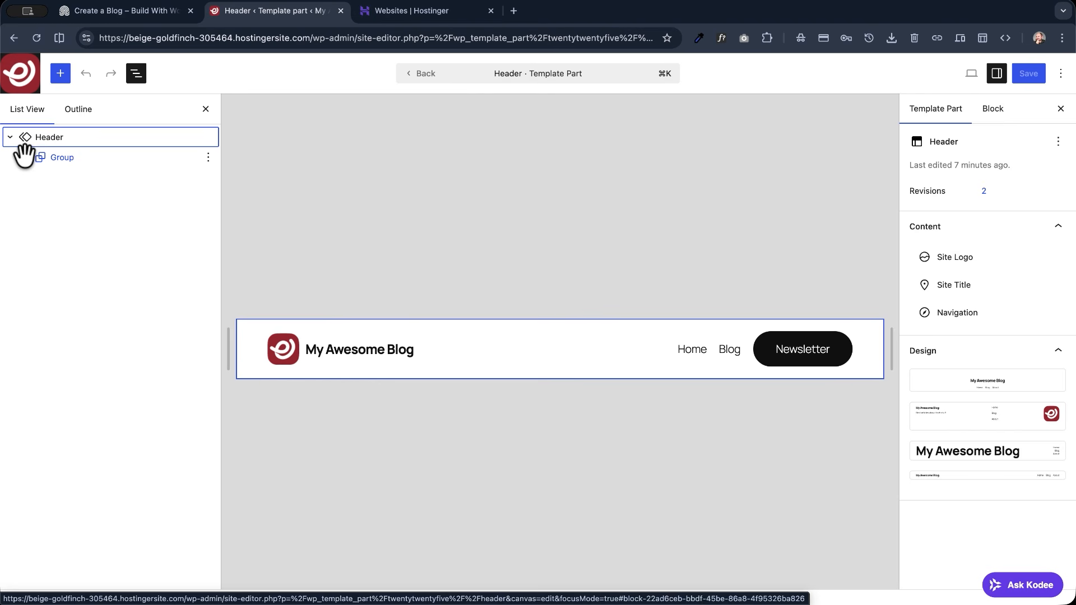
{"action": "left_click", "coordinate": [25, 152]}
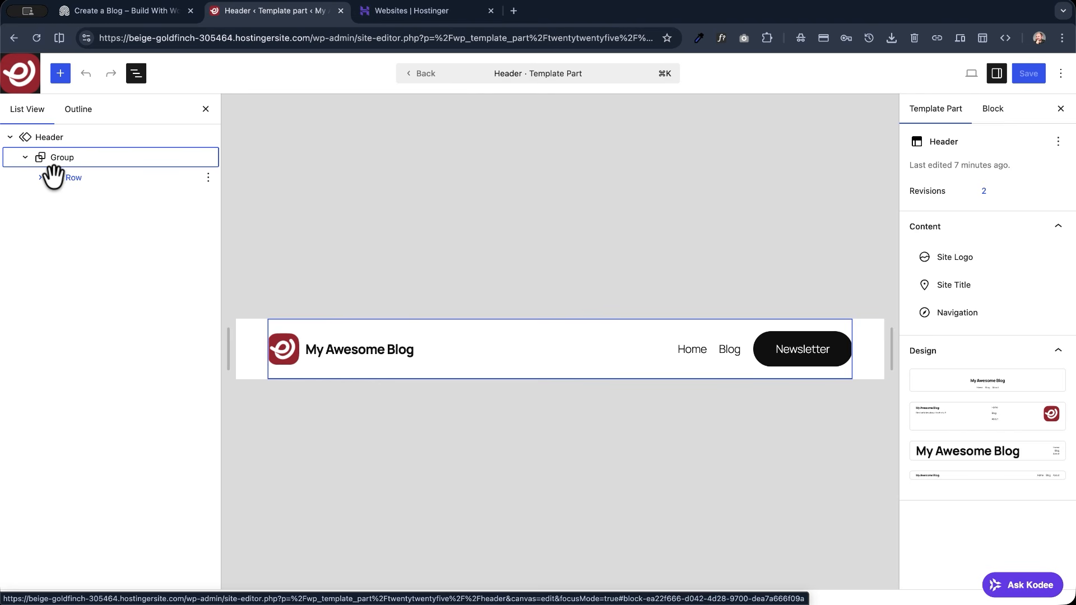
{"action": "left_click", "coordinate": [64, 178]}
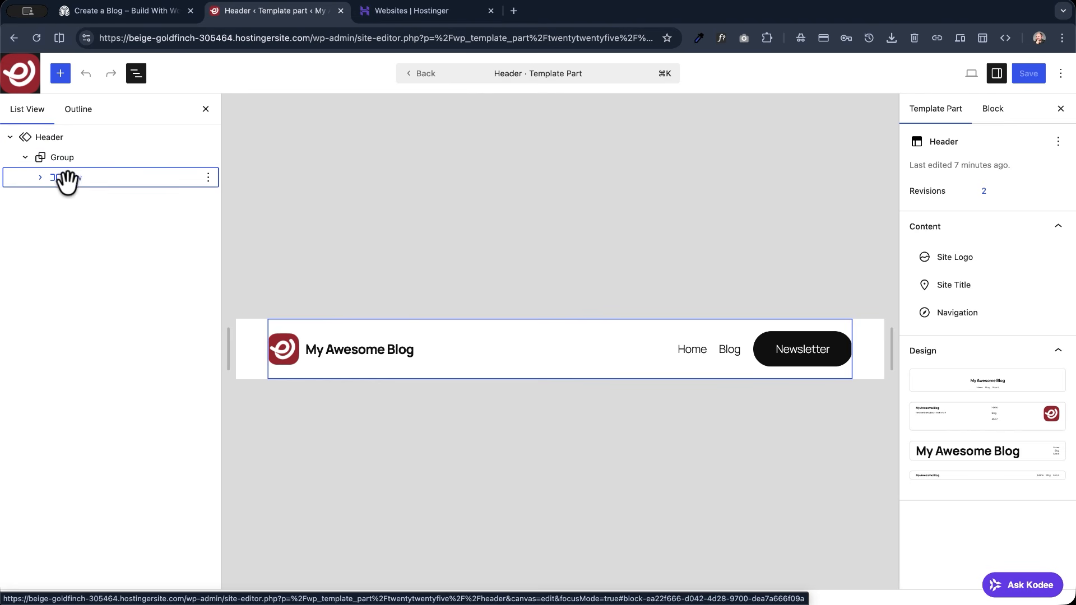
{"action": "left_click", "coordinate": [60, 184]}
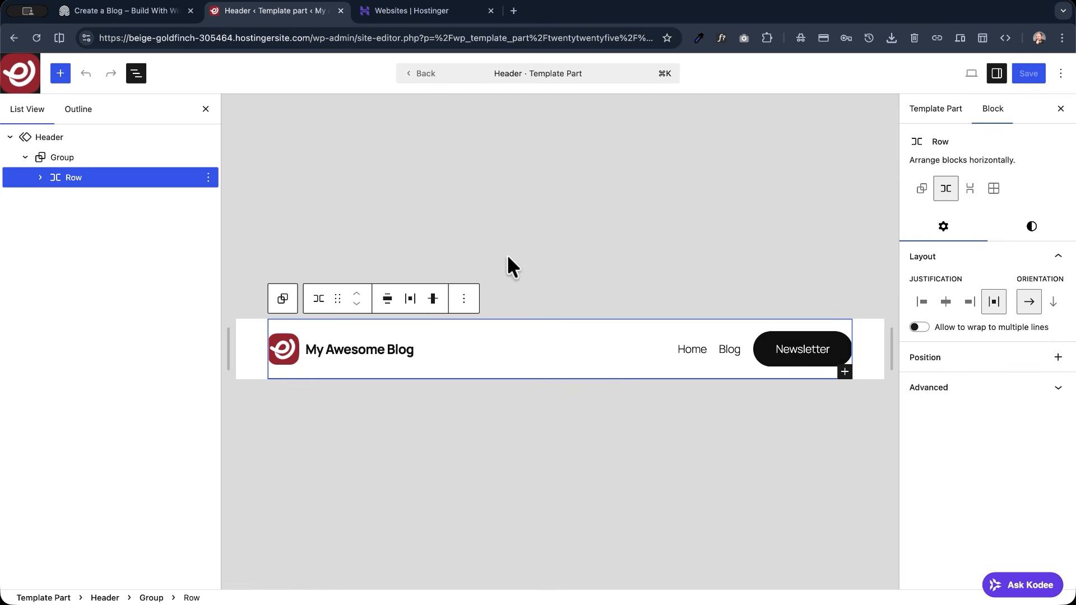
{"action": "left_click", "coordinate": [1031, 226]}
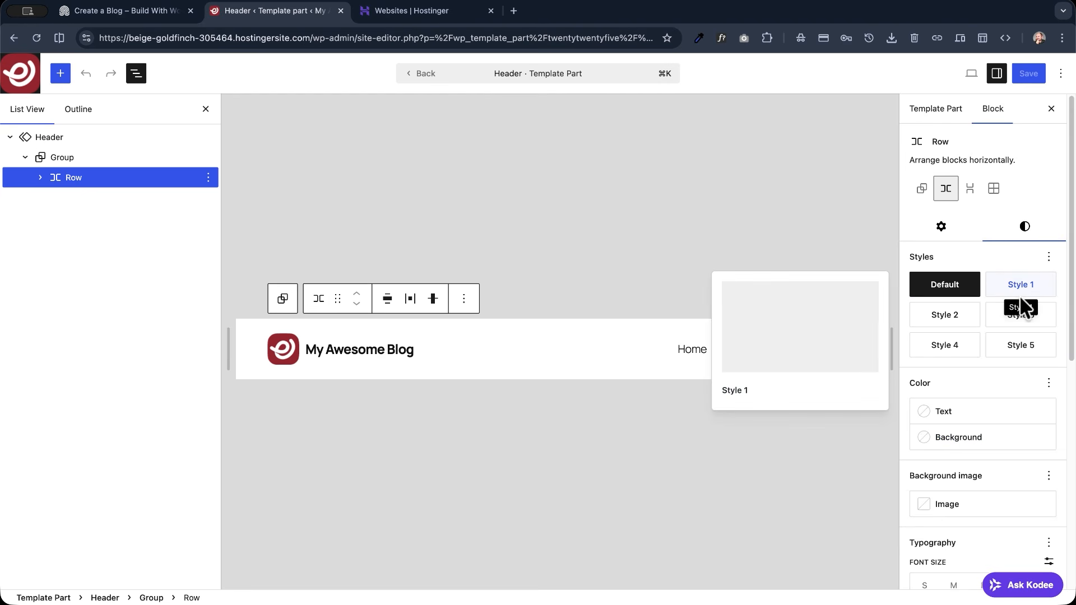
- Try Style 5, Style 4, Style 3, Style 2 and Style 1 on the header's Row block, and set it back to Default
{"action": "left_click", "coordinate": [1023, 356]}
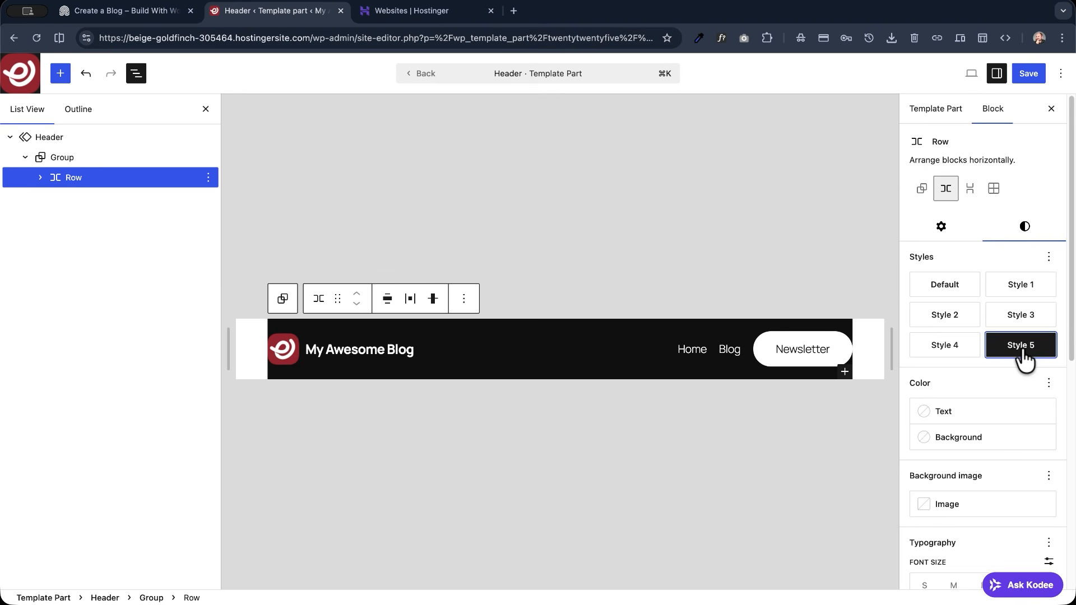
{"action": "left_click", "coordinate": [959, 349]}
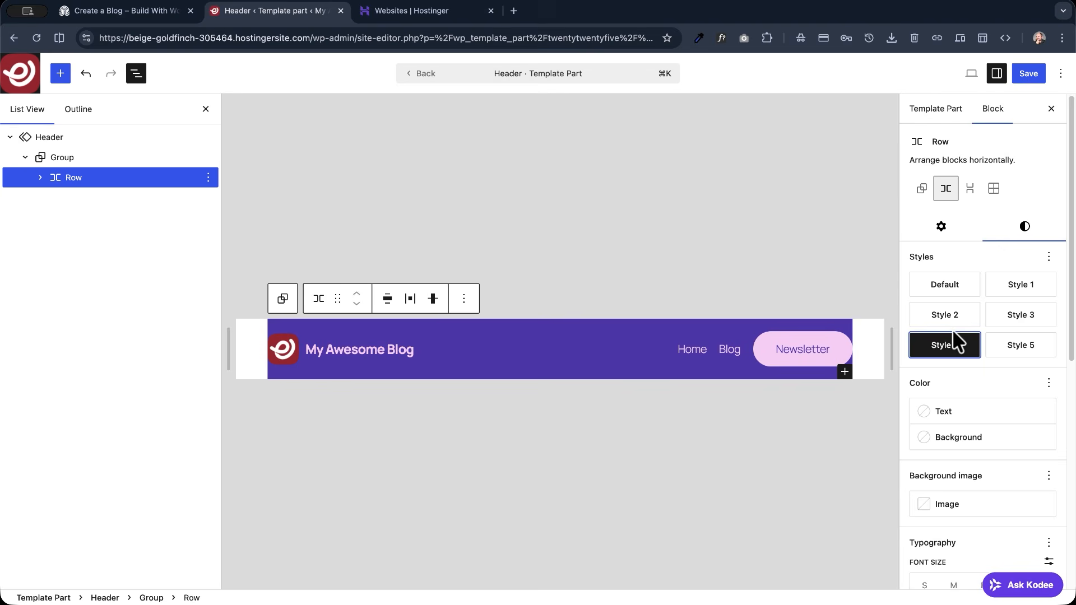
{"action": "left_click", "coordinate": [1020, 323]}
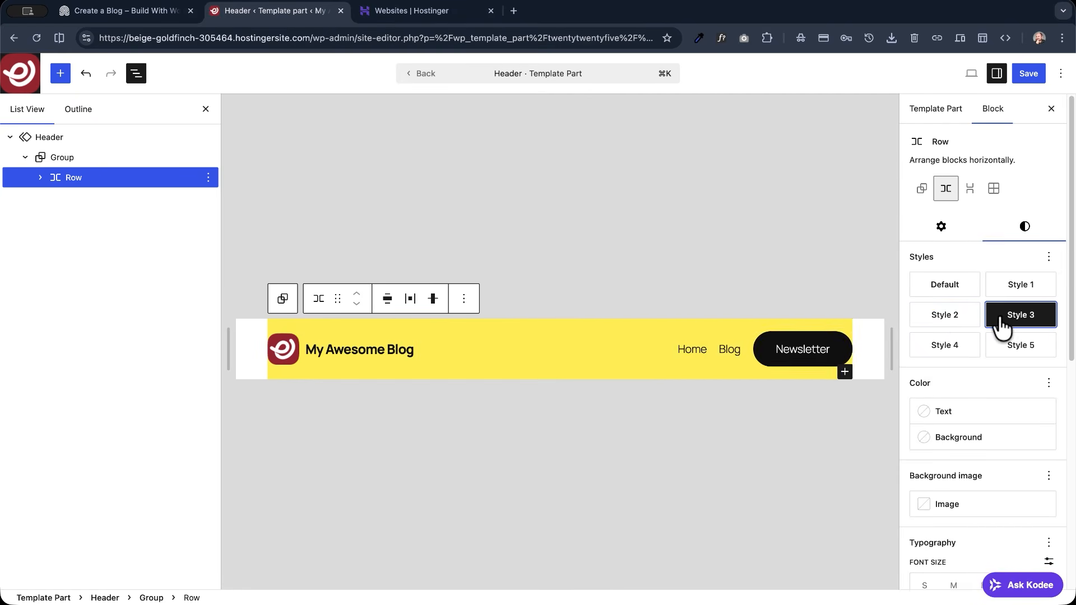
{"action": "left_click", "coordinate": [958, 319]}
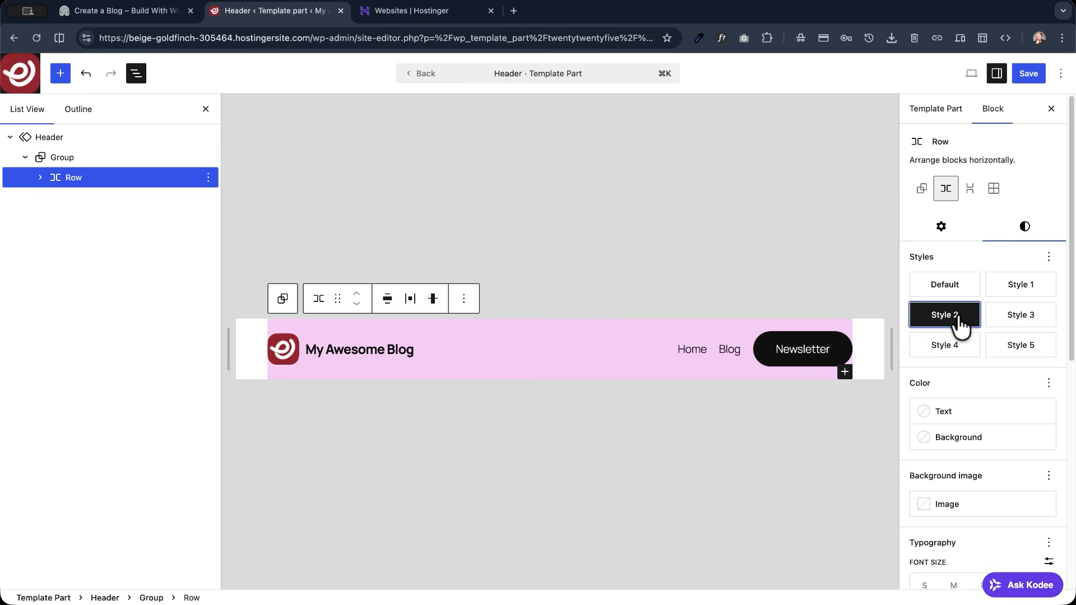
{"action": "left_click", "coordinate": [948, 298]}
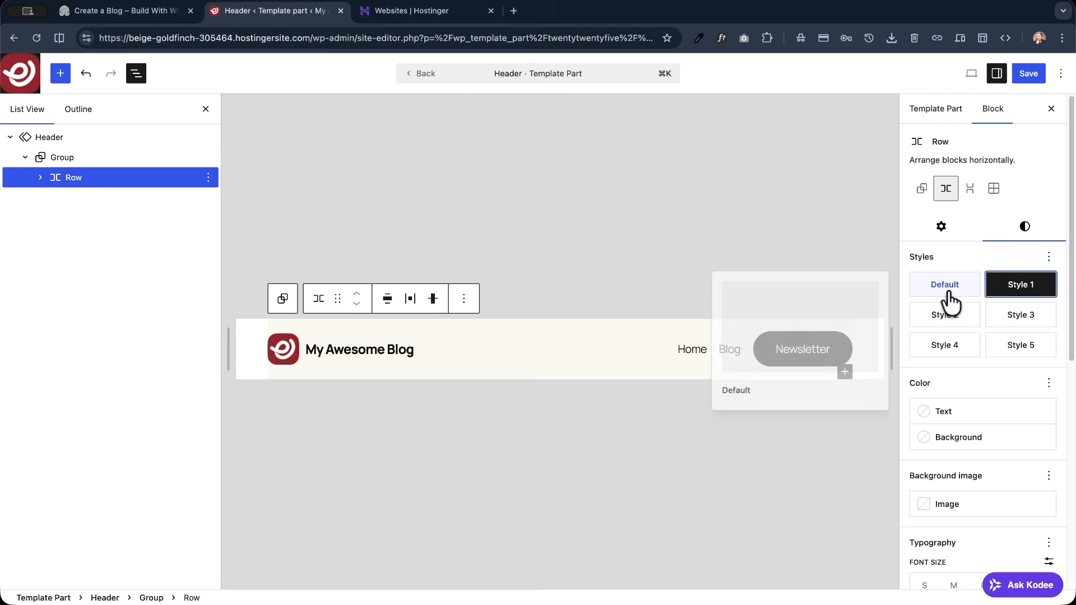
{"action": "left_click", "coordinate": [948, 301]}
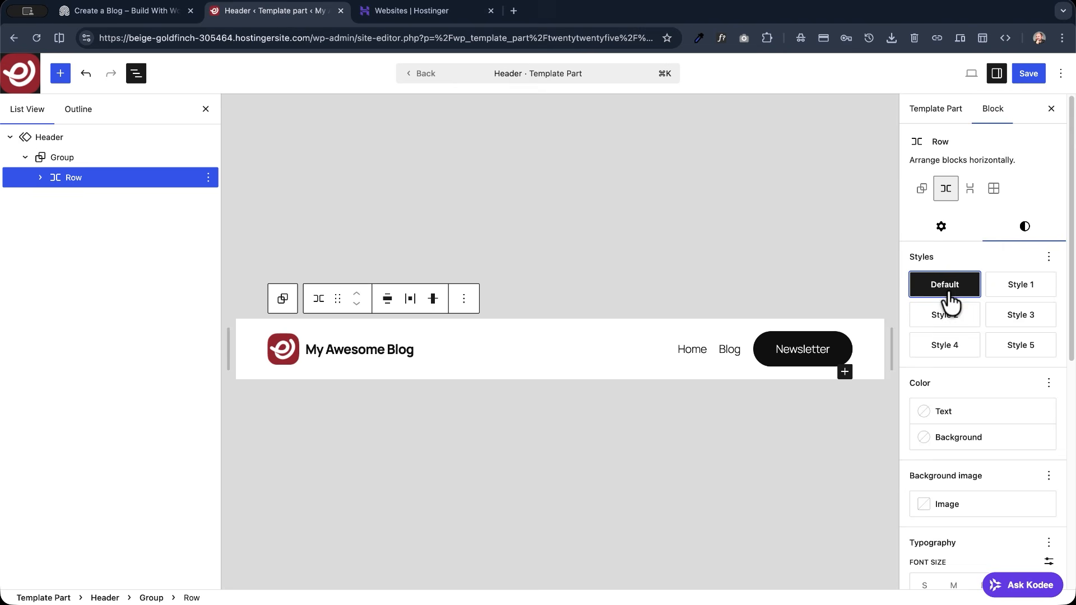
- Apply Style 5 to the header's Row block
{"action": "left_click", "coordinate": [1020, 357]}
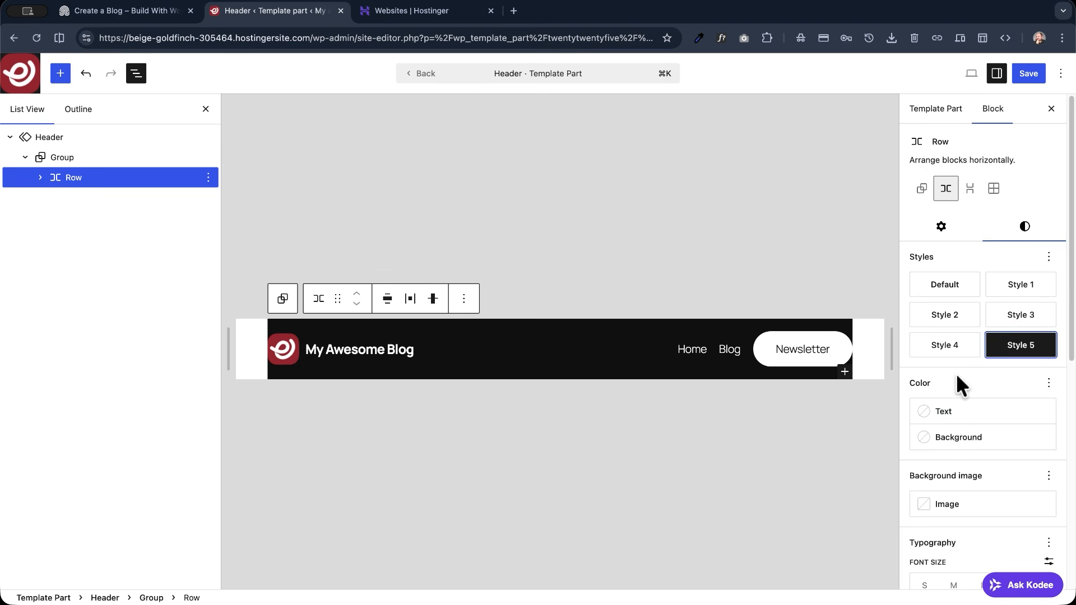
{"action": "scroll", "coordinate": [957, 374], "scroll_direction": "down", "scroll_amount": 5}
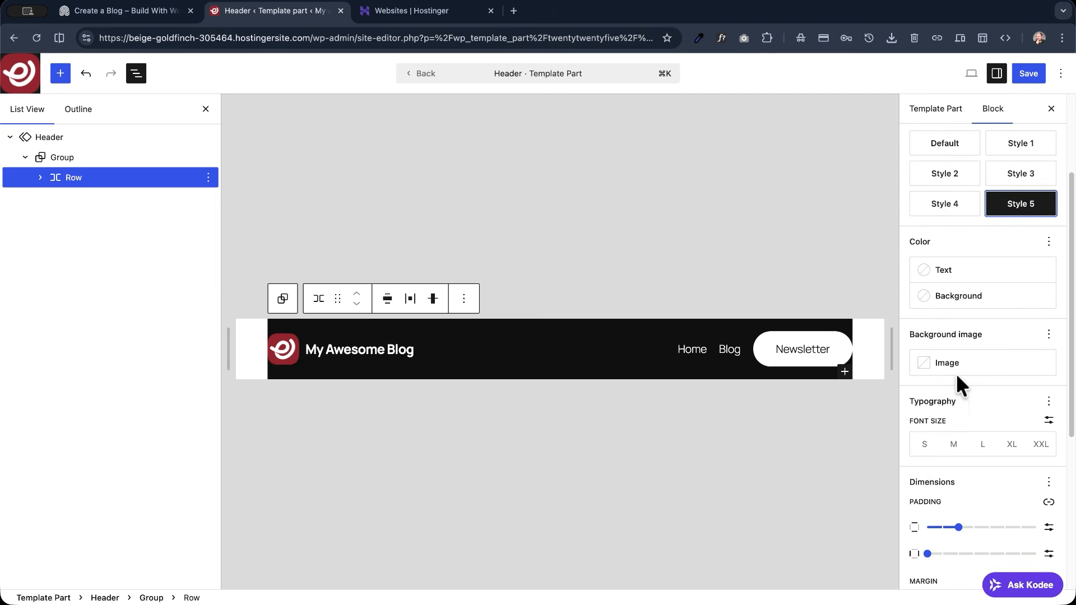
{"action": "scroll", "coordinate": [955, 373], "scroll_direction": "down", "scroll_amount": 2}
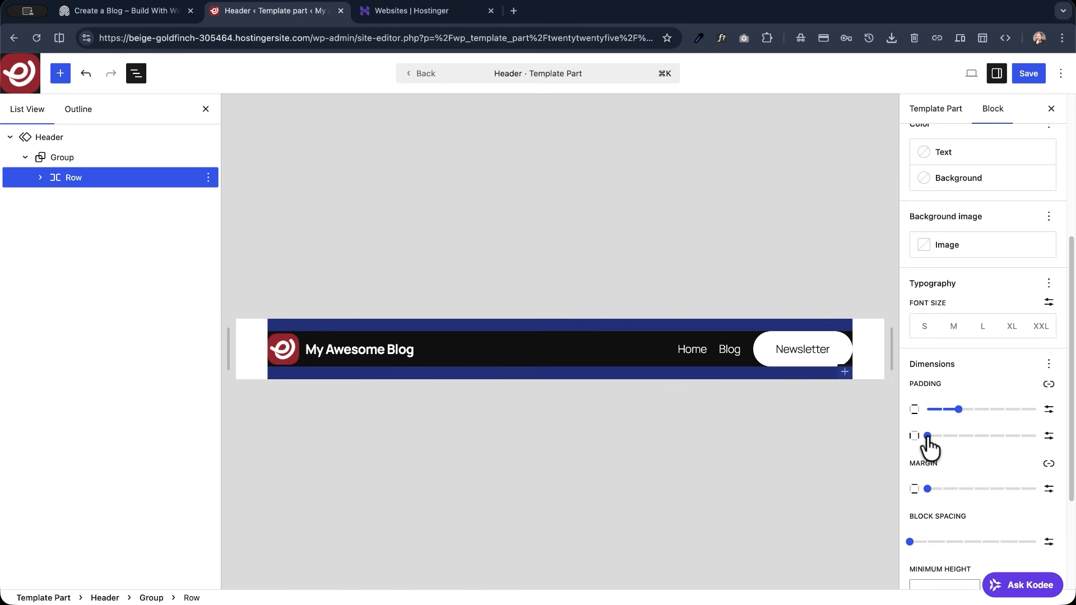
- Set the header Row's horizontal padding to X-Small, vertical padding to Tiny and vertical margin to X-Small, checking the demo blog's header for reference
{"action": "left_click_drag", "start_coordinate": [928, 437], "coordinate": [958, 438]}
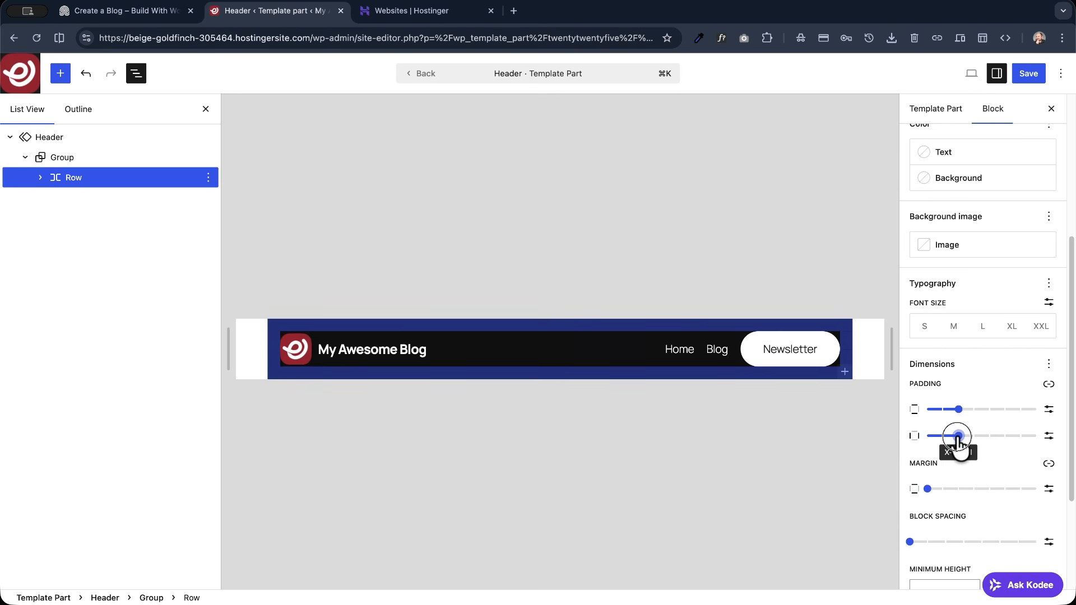
{"action": "left_click", "coordinate": [945, 409]}
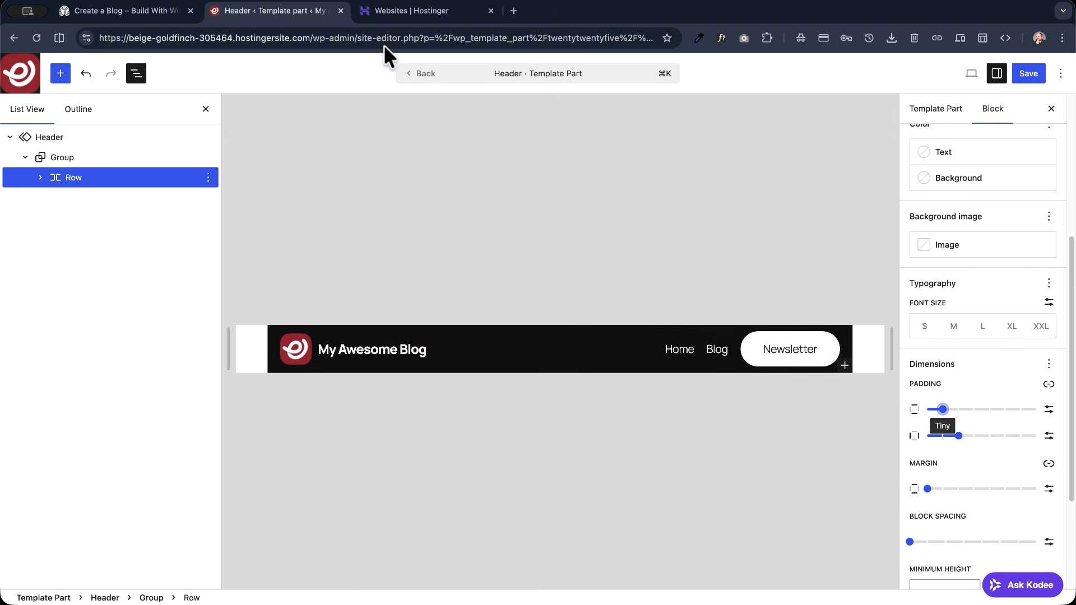
{"action": "left_click", "coordinate": [129, 10]}
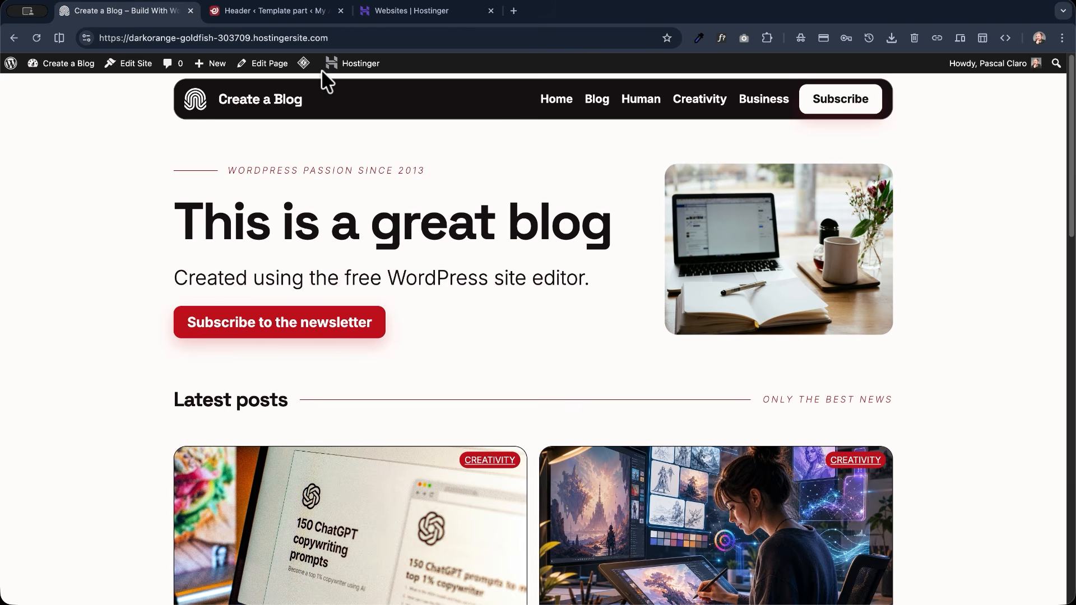
{"action": "left_click", "coordinate": [255, 11]}
{"action": "left_click_drag", "start_coordinate": [928, 489], "coordinate": [959, 491]}
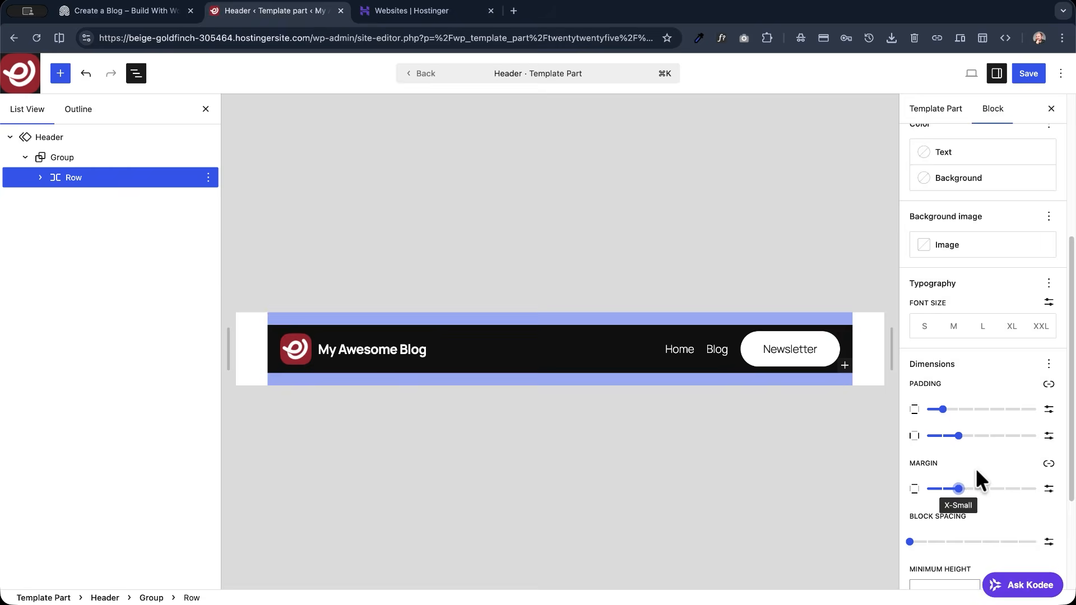
- Give the header's Row block a 10 px border radius and save the Header template part
{"action": "scroll", "coordinate": [977, 478], "scroll_direction": "down", "scroll_amount": 3}
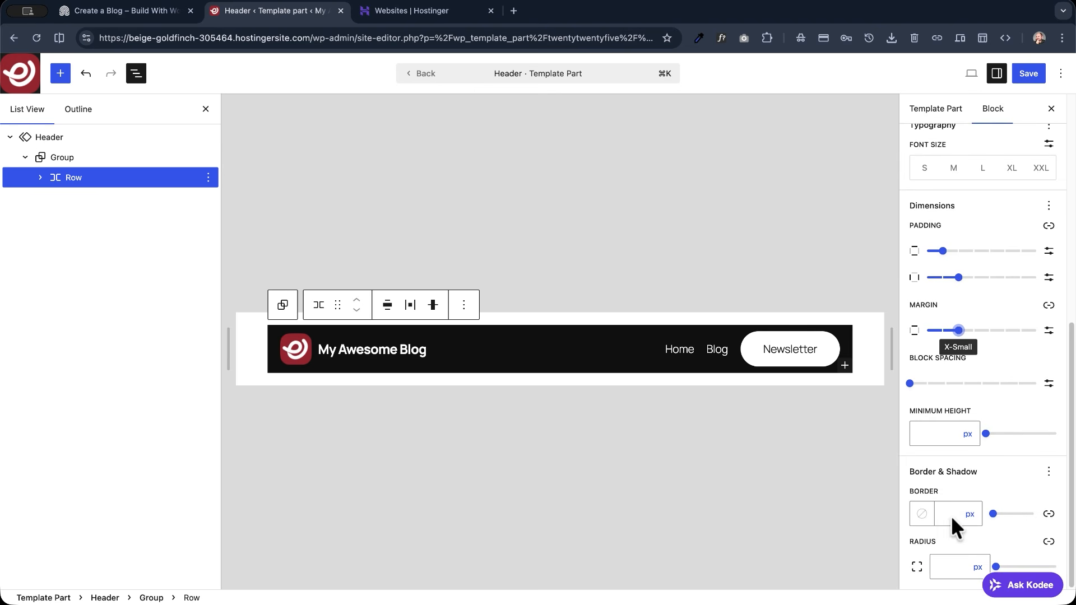
{"action": "left_click", "coordinate": [946, 566]}
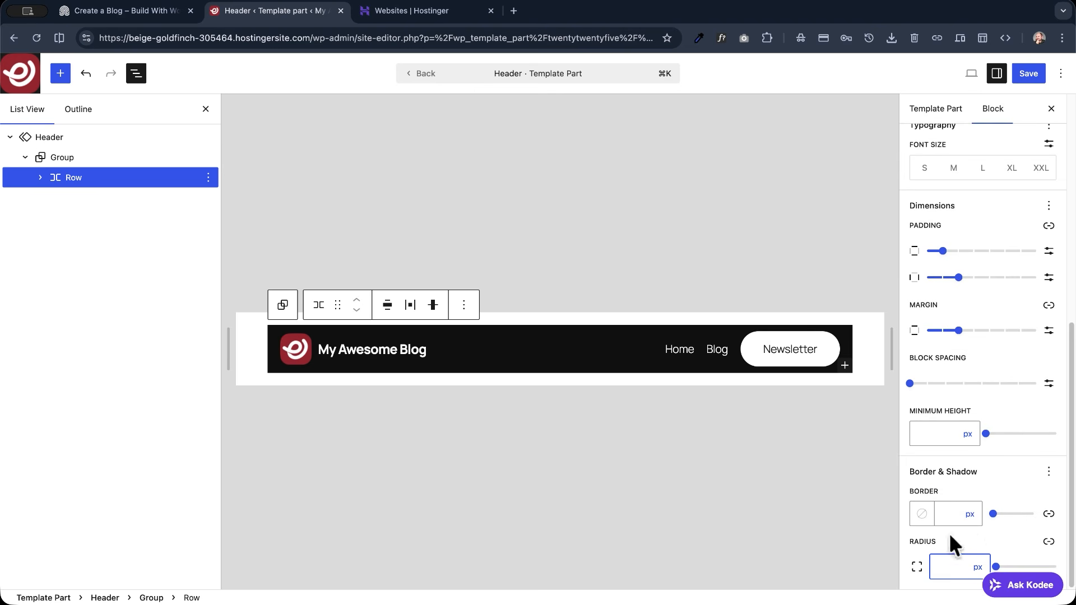
{"action": "type", "text": "10"}
{"action": "left_click", "coordinate": [1031, 75]}
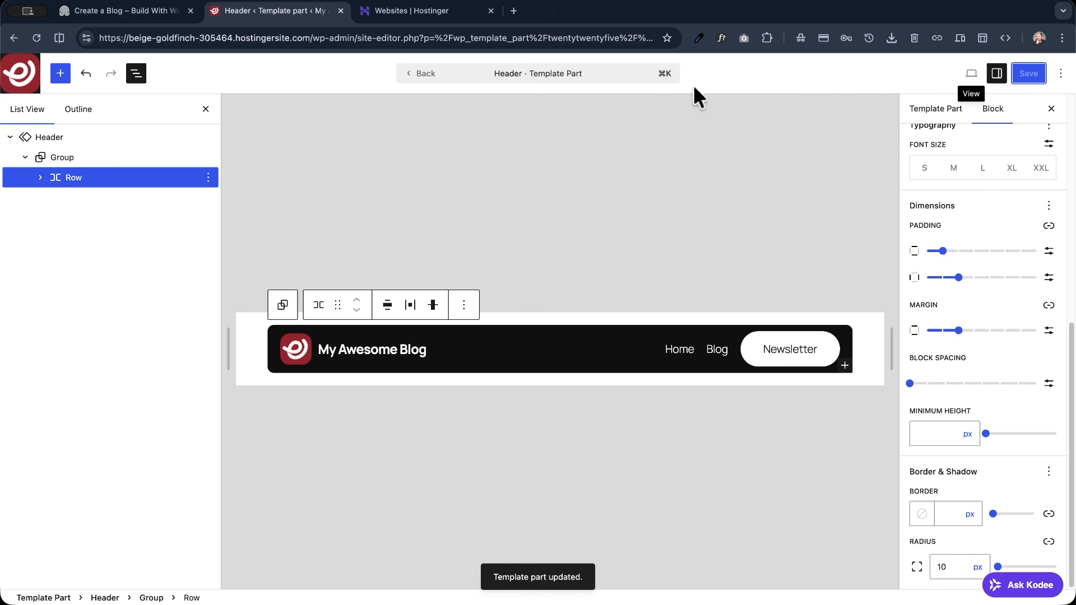
- Go back to the Pages template and view the live site to check the header
{"action": "left_click", "coordinate": [424, 78]}
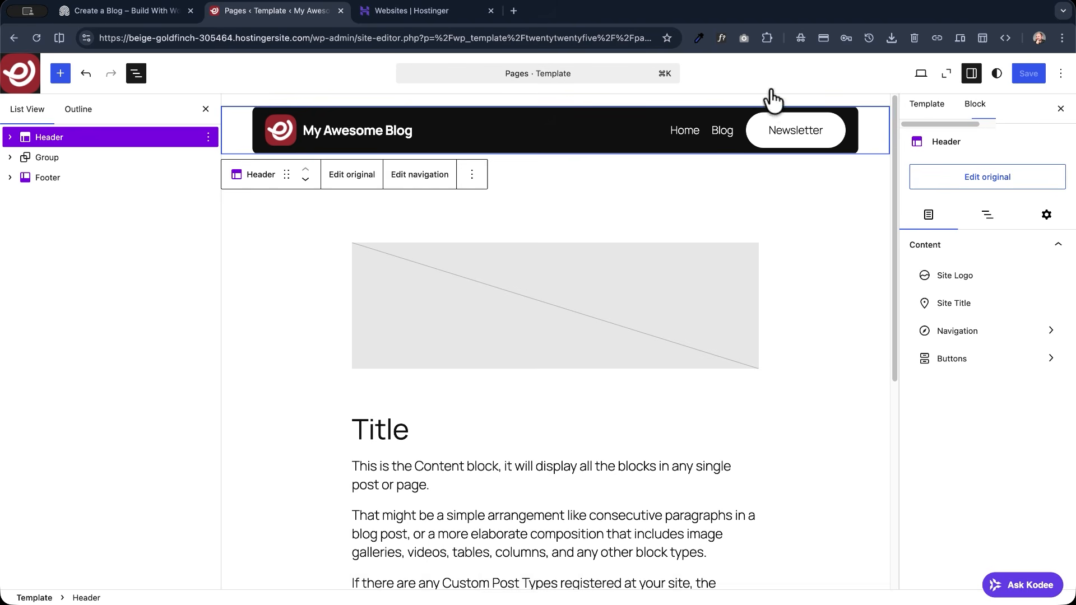
{"action": "left_click", "coordinate": [921, 72]}
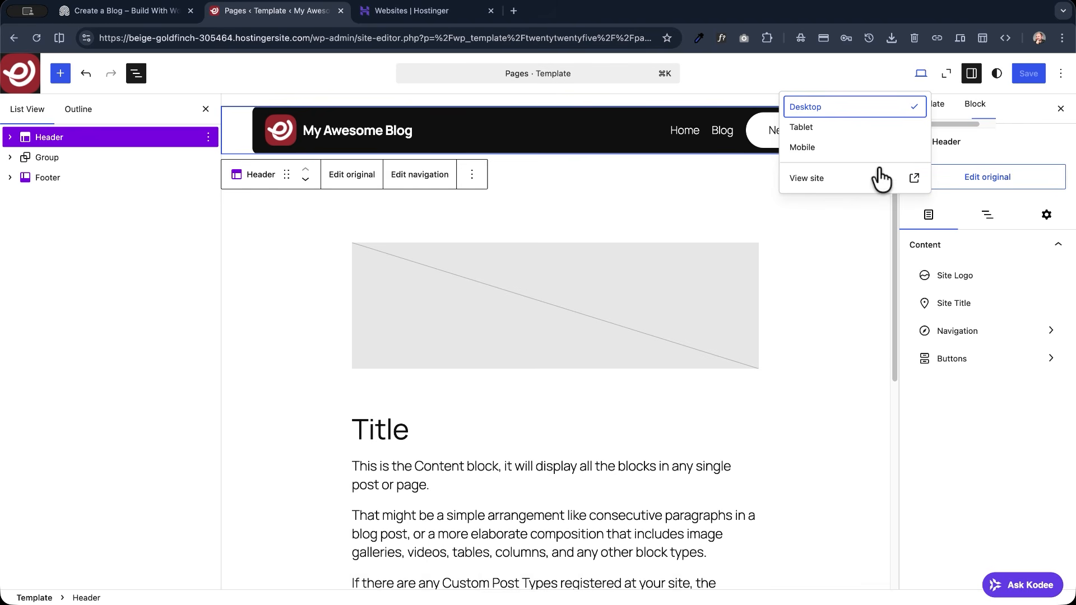
{"action": "left_click", "coordinate": [869, 193]}
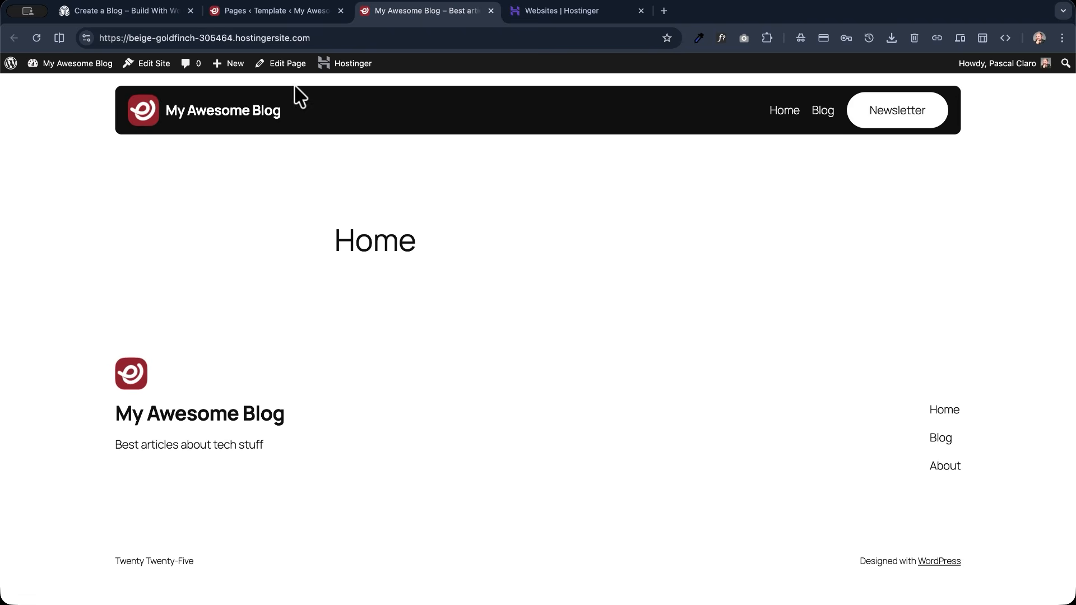
- Return to the Pages template editor and open its Footer template part for editing
{"action": "left_click", "coordinate": [260, 11]}
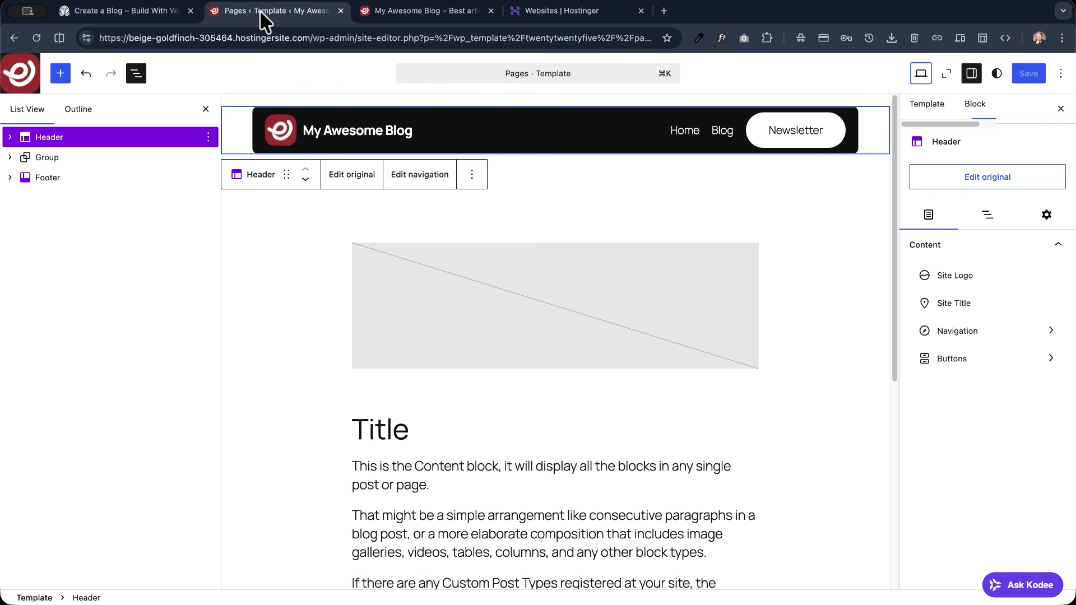
{"action": "left_click", "coordinate": [41, 177]}
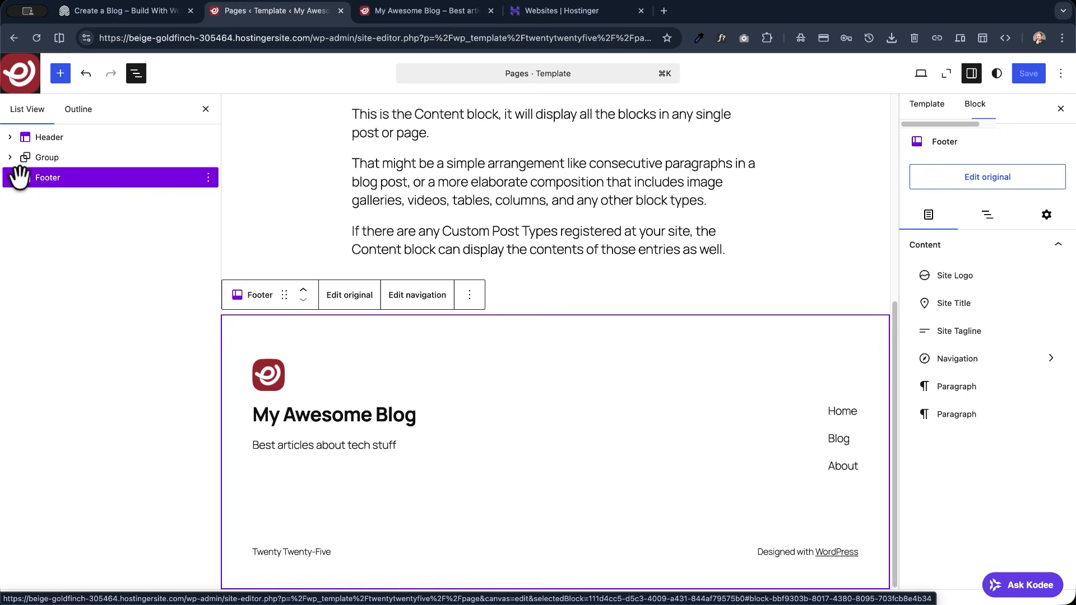
{"action": "left_click", "coordinate": [348, 301]}
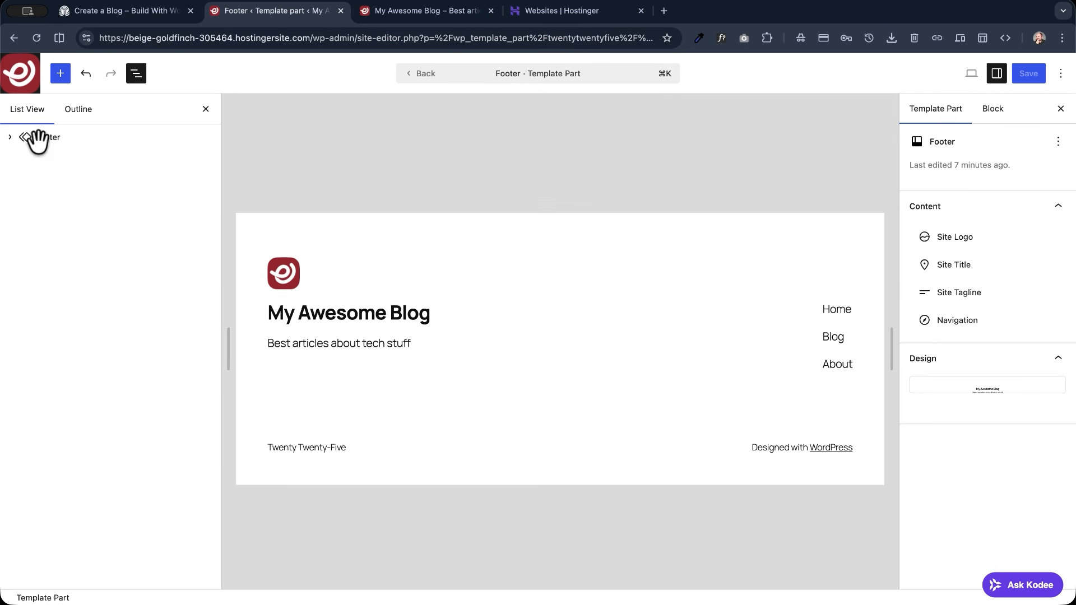
- Apply Style 5 to the Group block nested inside the Footer
{"action": "left_click", "coordinate": [11, 137]}
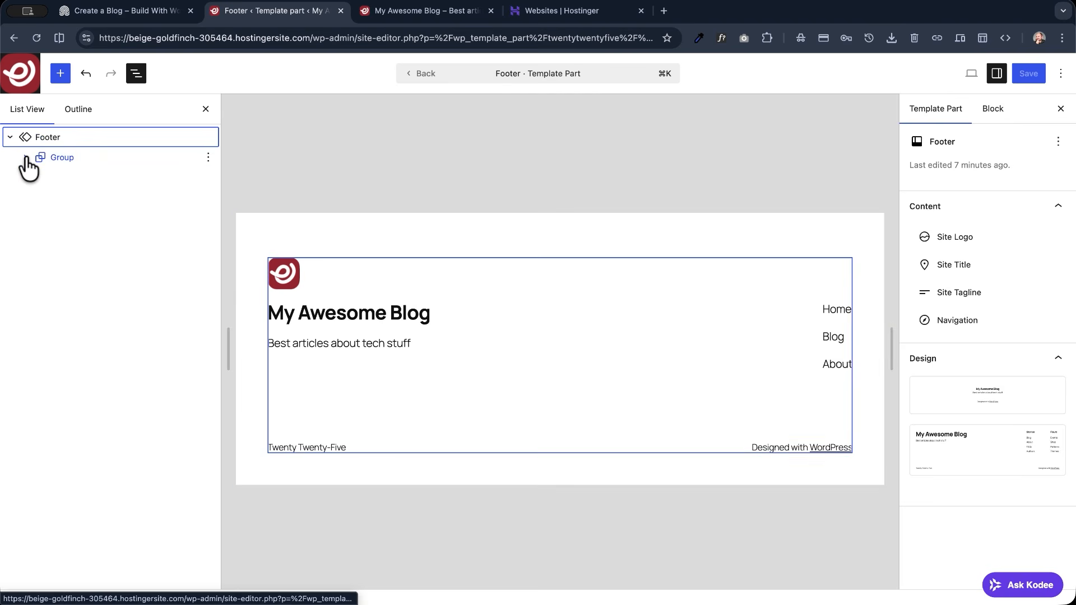
{"action": "left_click", "coordinate": [25, 158]}
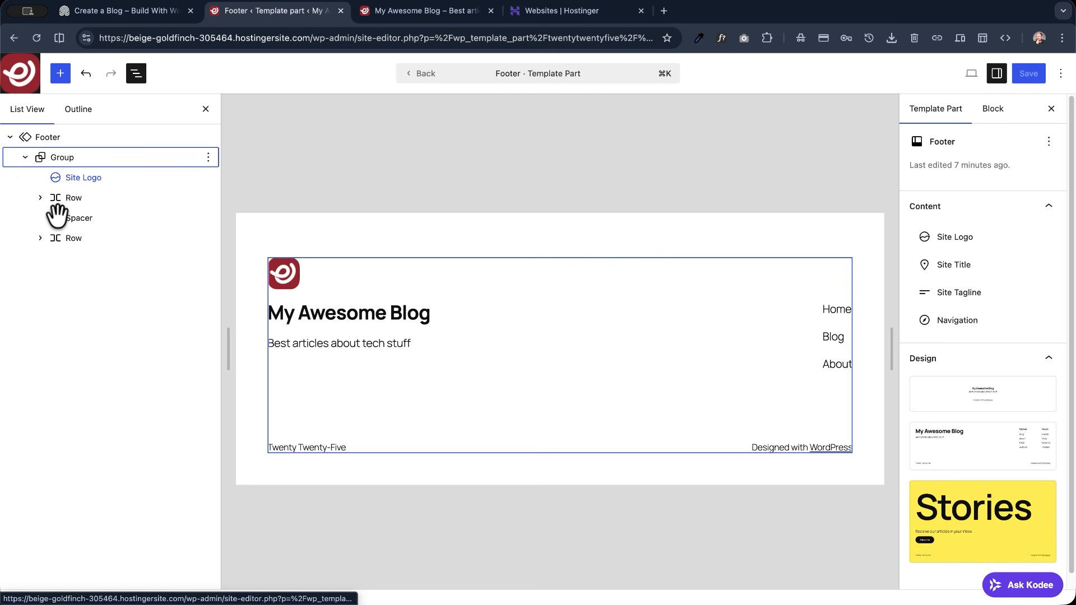
{"action": "left_click", "coordinate": [43, 156]}
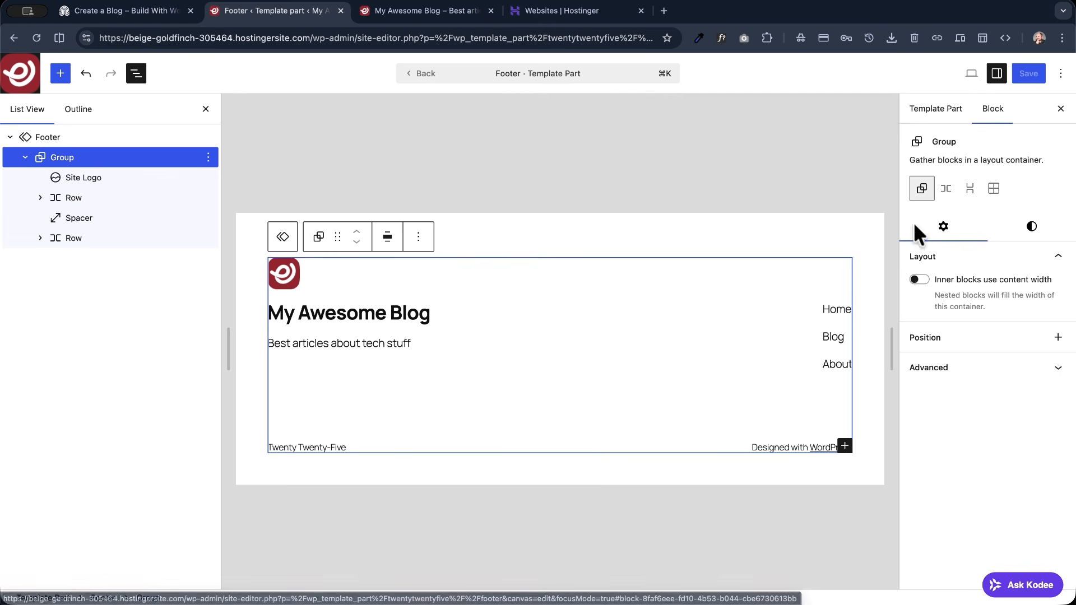
{"action": "left_click", "coordinate": [1040, 234]}
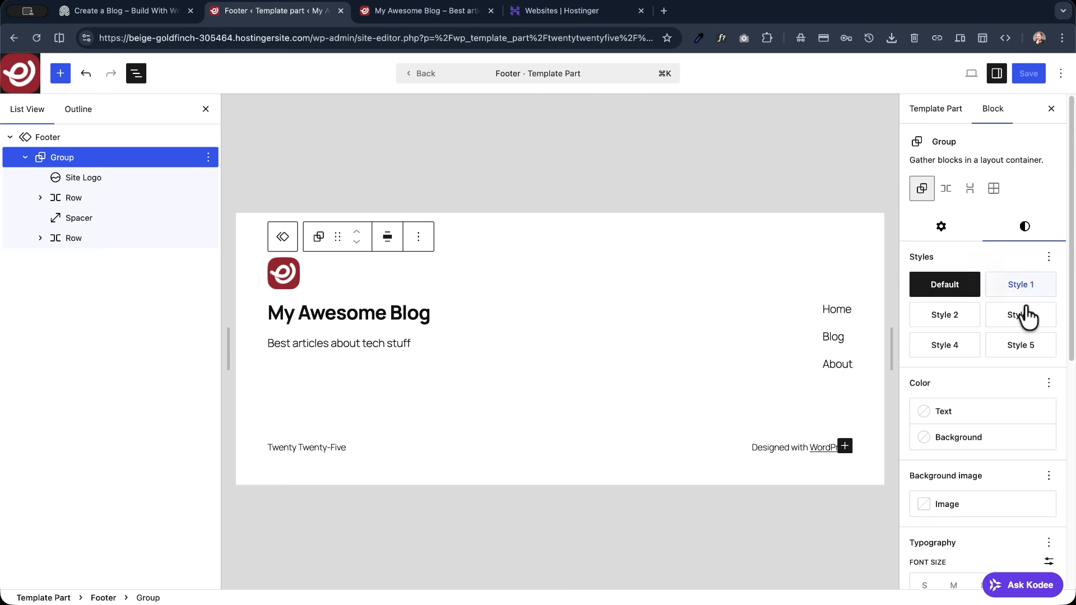
{"action": "left_click", "coordinate": [1025, 350]}
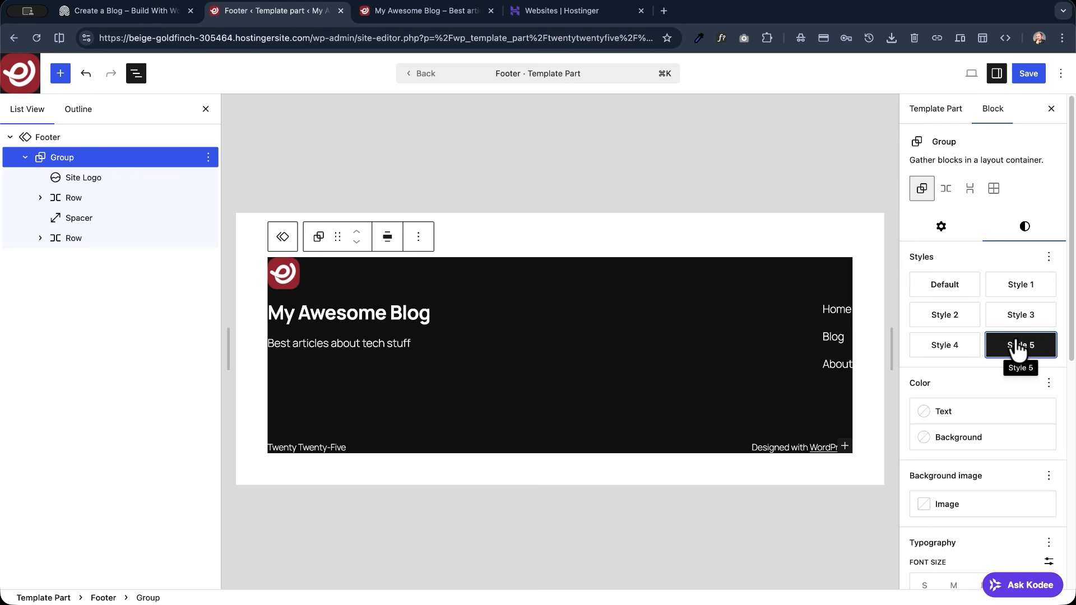
- Set the footer Group's vertical and horizontal padding to X-Small and its vertical margin to None
{"action": "scroll", "coordinate": [1017, 353], "scroll_direction": "down", "scroll_amount": 10}
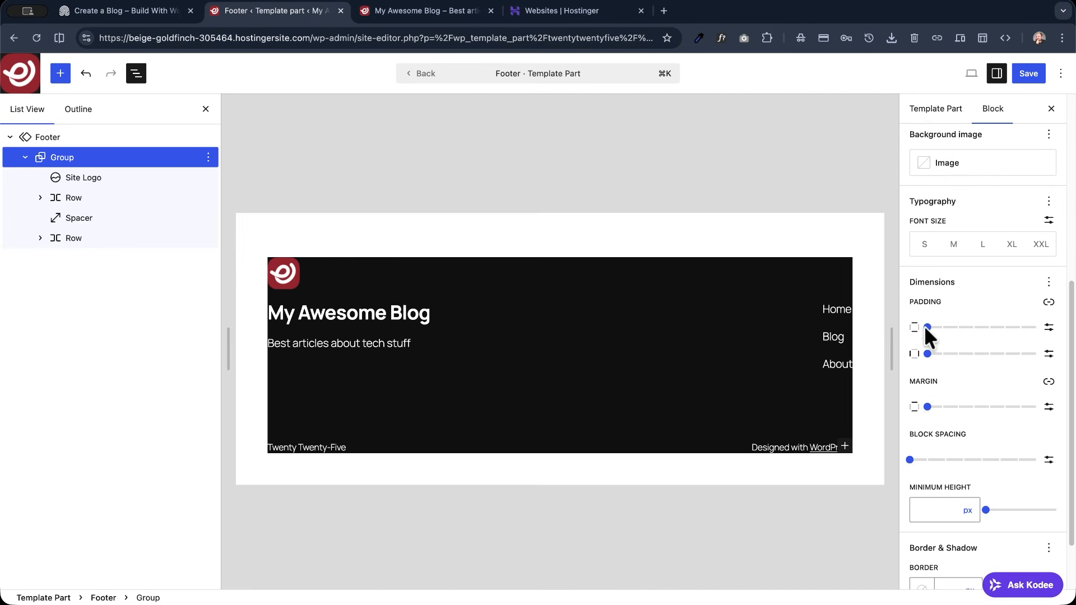
{"action": "left_click_drag", "start_coordinate": [928, 328], "coordinate": [959, 358]}
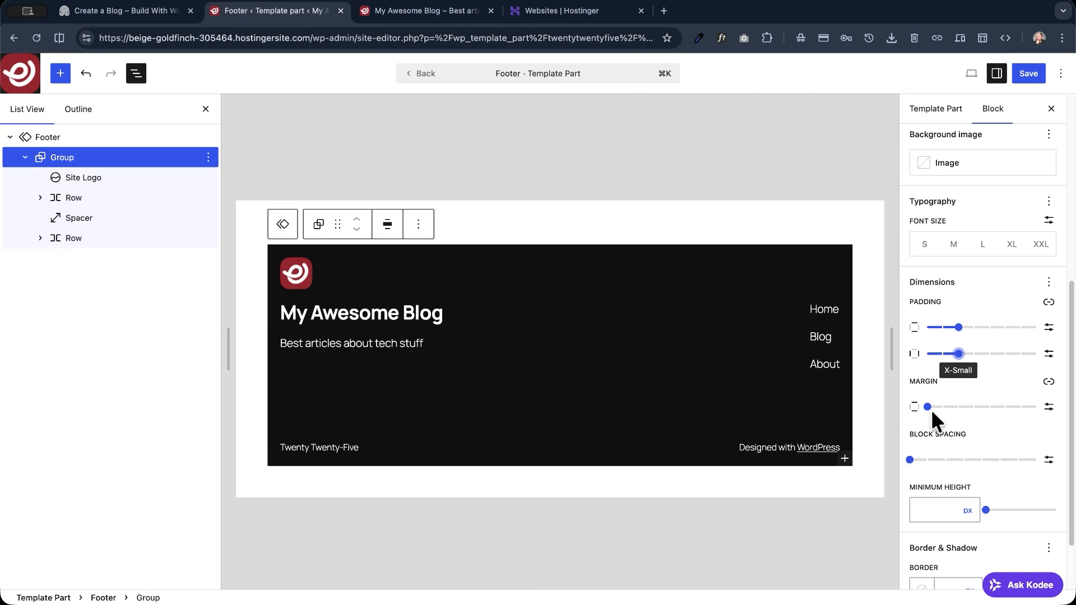
{"action": "left_click_drag", "start_coordinate": [958, 407], "coordinate": [901, 407]}
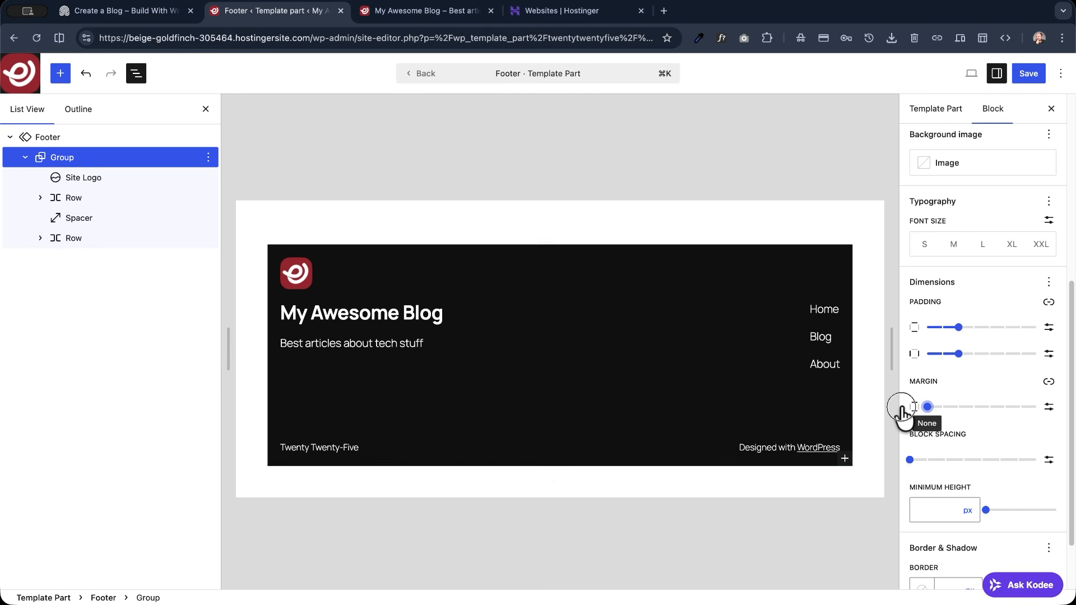
- Select the outer Footer block and examine its padding and margin settings
{"action": "left_click", "coordinate": [47, 136]}
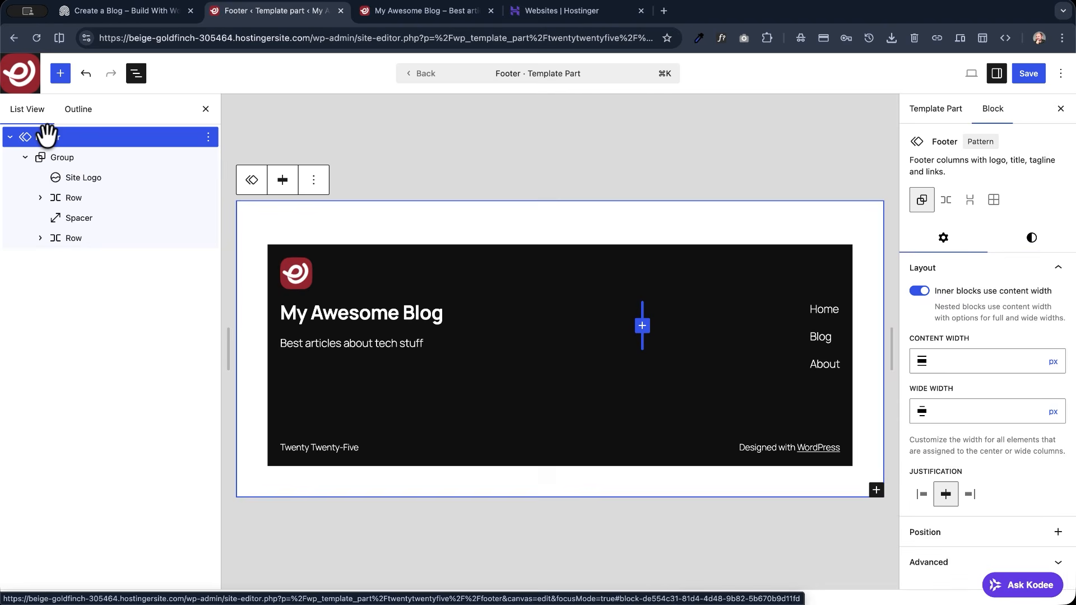
{"action": "left_click", "coordinate": [1034, 240]}
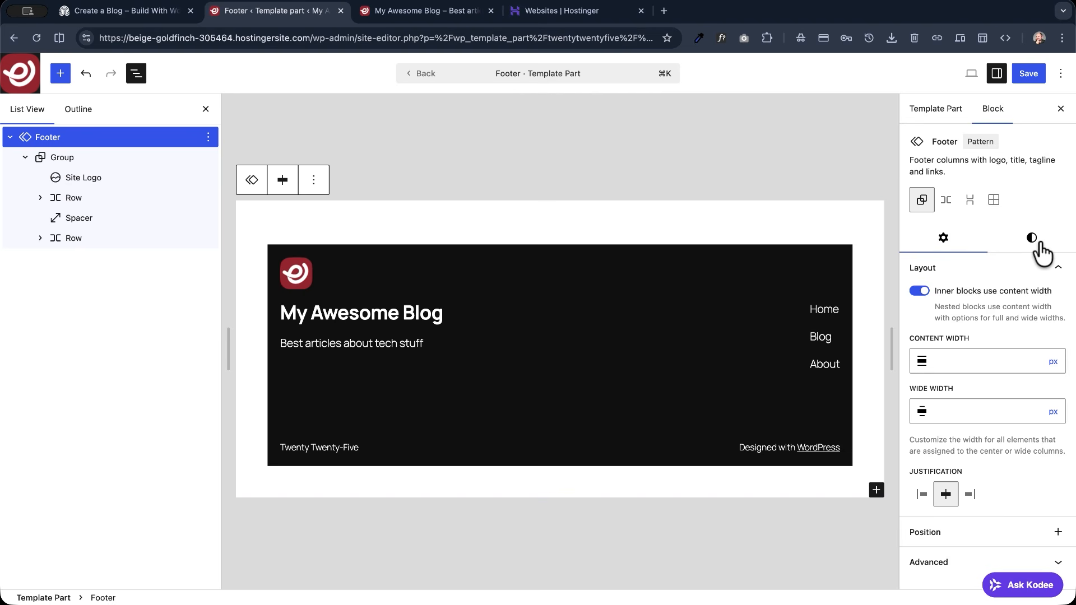
{"action": "scroll", "coordinate": [996, 303], "scroll_direction": "down", "scroll_amount": 6}
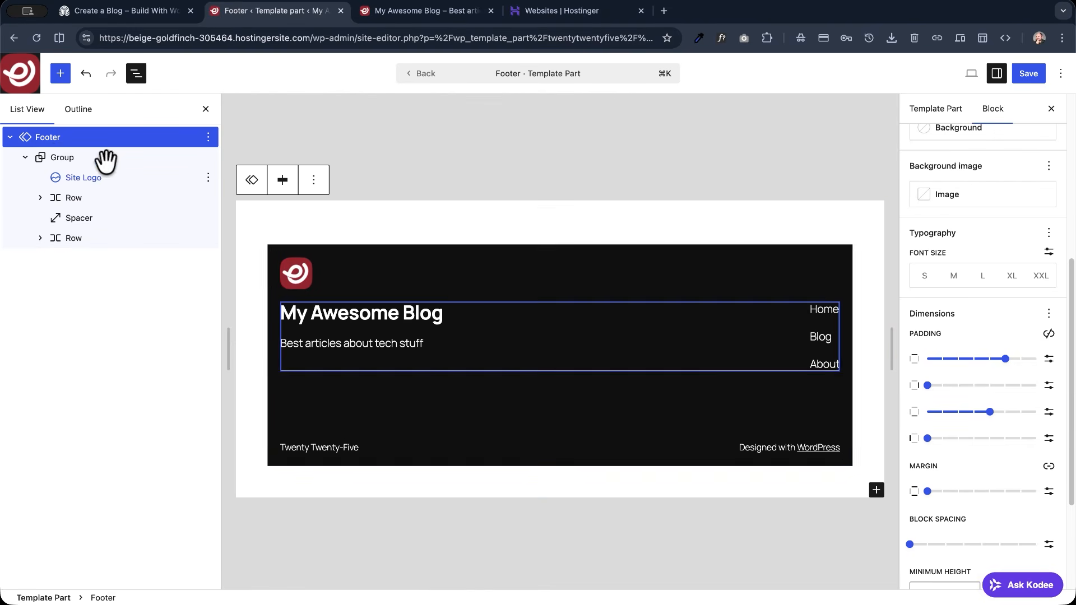
- Give the footer's inner Group block a 10 px border radius and save the Footer template part
{"action": "left_click", "coordinate": [53, 156]}
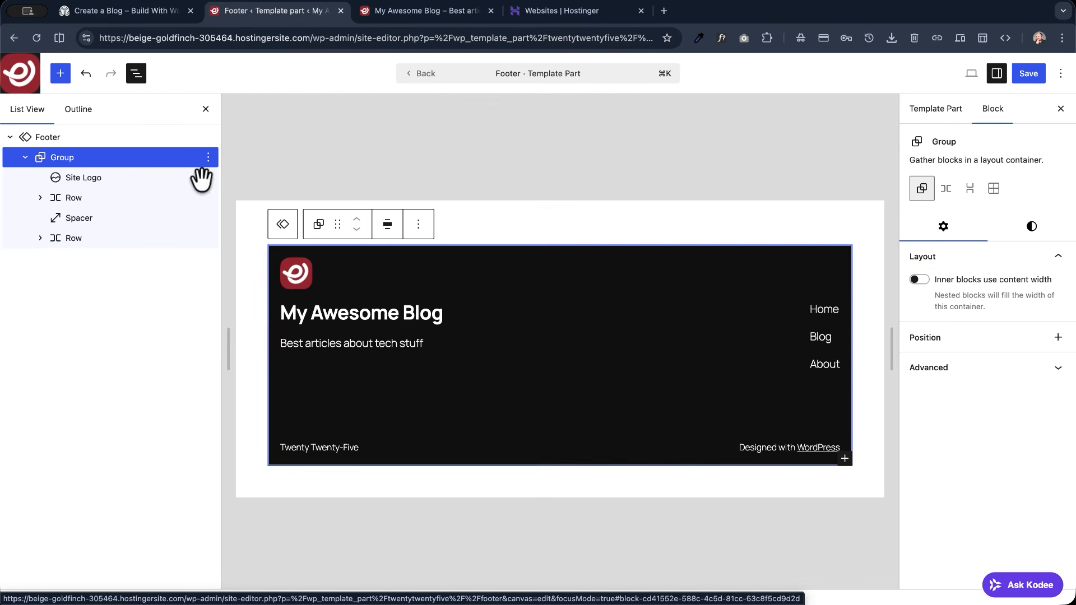
{"action": "left_click", "coordinate": [1033, 234]}
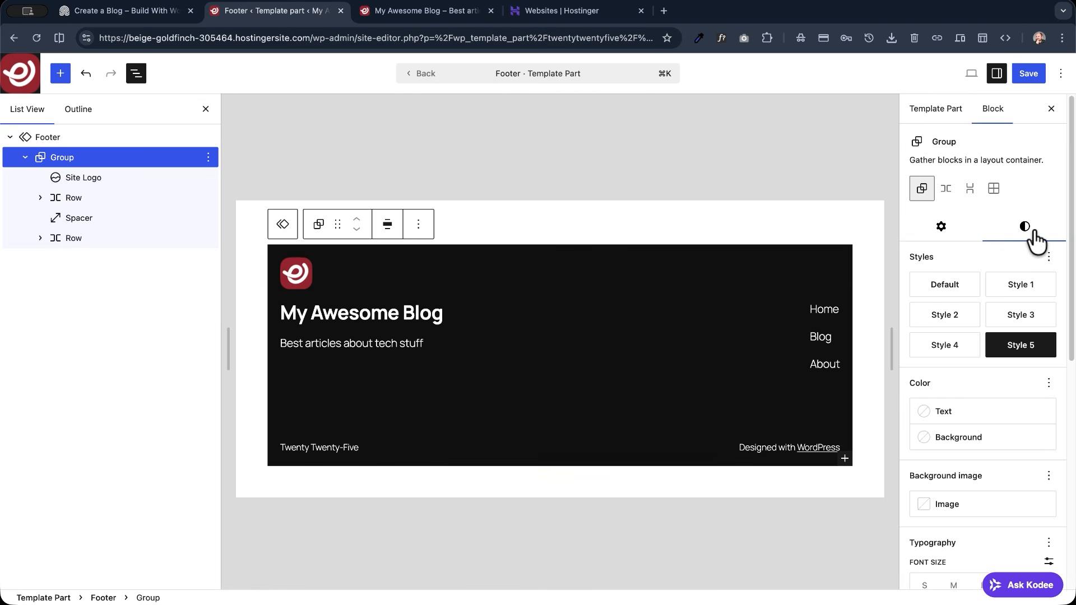
{"action": "scroll", "coordinate": [973, 380], "scroll_direction": "down", "scroll_amount": 7}
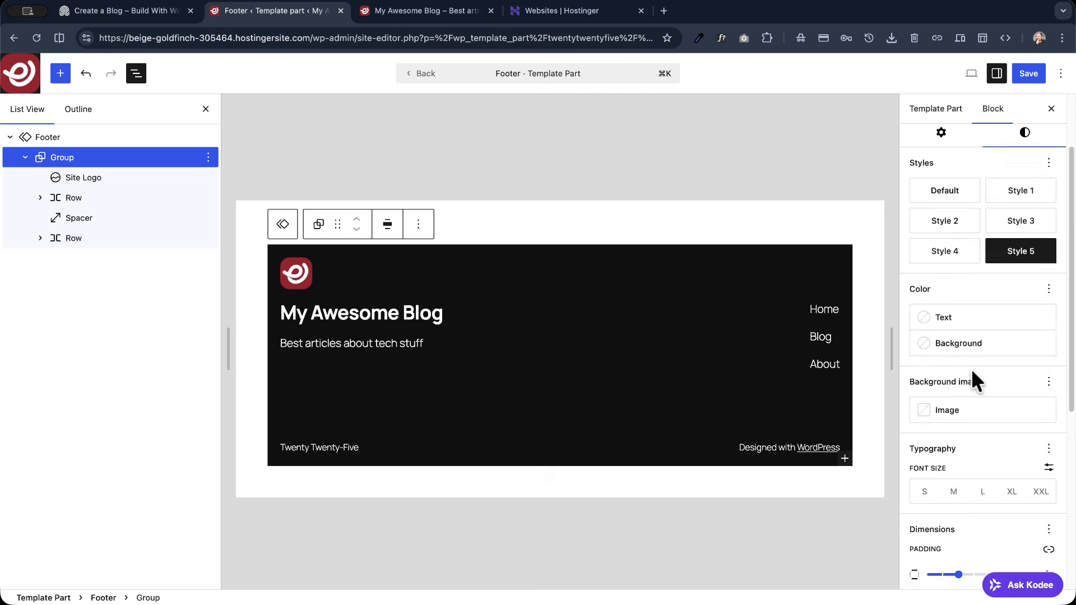
{"action": "scroll", "coordinate": [952, 426], "scroll_direction": "down", "scroll_amount": 1}
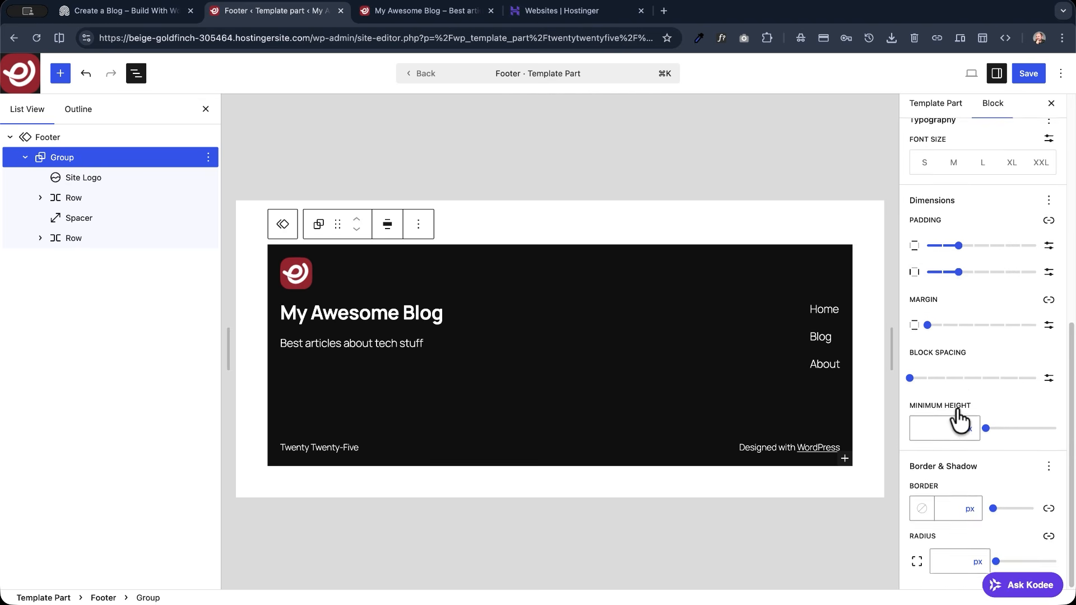
{"action": "left_click", "coordinate": [945, 567]}
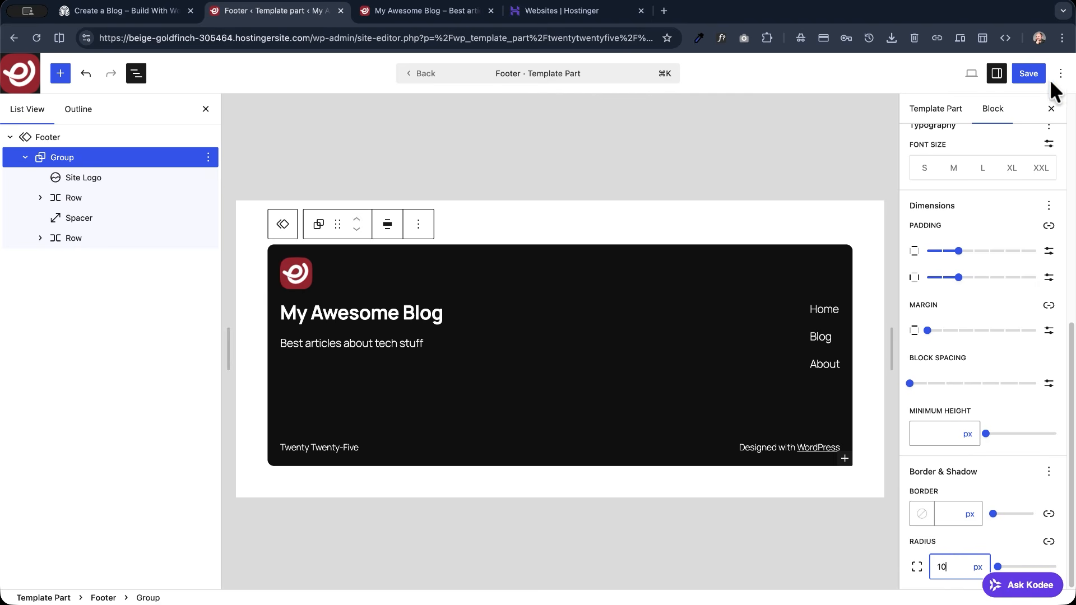
{"action": "left_click", "coordinate": [1035, 72]}
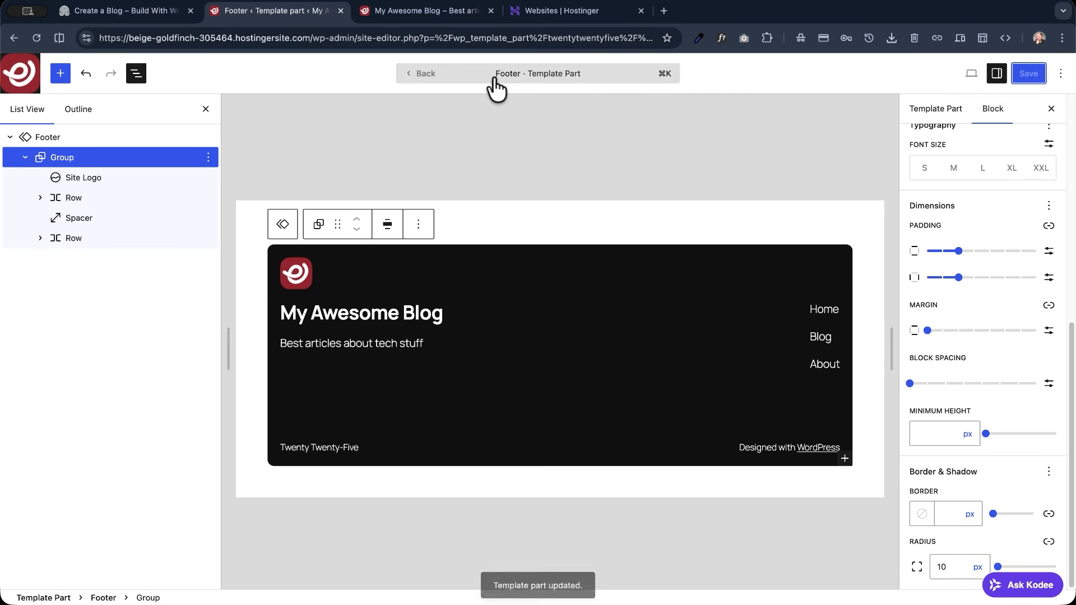
- Go back to the Pages template, open the live site and examine the styled header and footer on the home page
{"action": "left_click", "coordinate": [426, 74]}
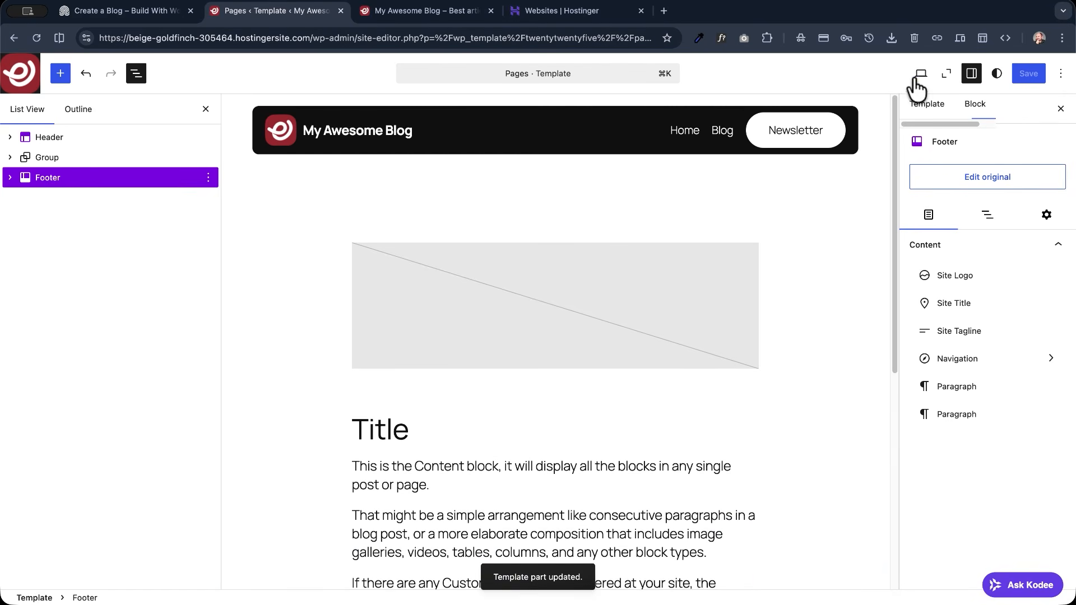
{"action": "left_click", "coordinate": [921, 73]}
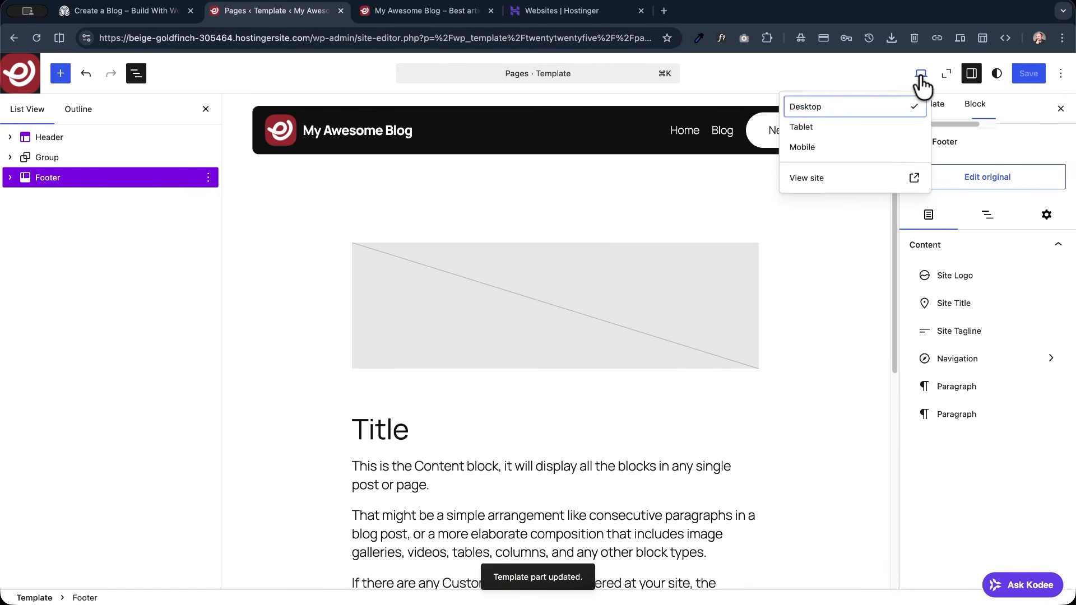
{"action": "left_click", "coordinate": [832, 178]}
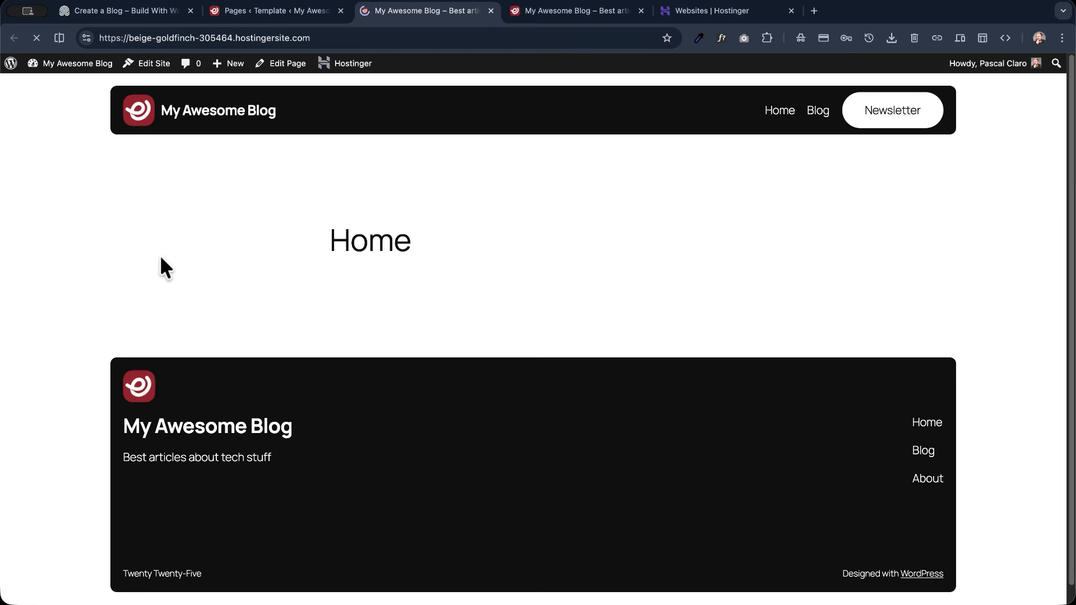
{"action": "scroll", "coordinate": [56, 246], "scroll_direction": "down", "scroll_amount": 2}
{"action": "scroll", "coordinate": [56, 246], "scroll_direction": "up", "scroll_amount": 2}
{"action": "scroll", "coordinate": [56, 247], "scroll_direction": "down", "scroll_amount": 2}
{"action": "scroll", "coordinate": [56, 244], "scroll_direction": "up", "scroll_amount": 2}
{"action": "scroll", "coordinate": [55, 243], "scroll_direction": "down", "scroll_amount": 2}
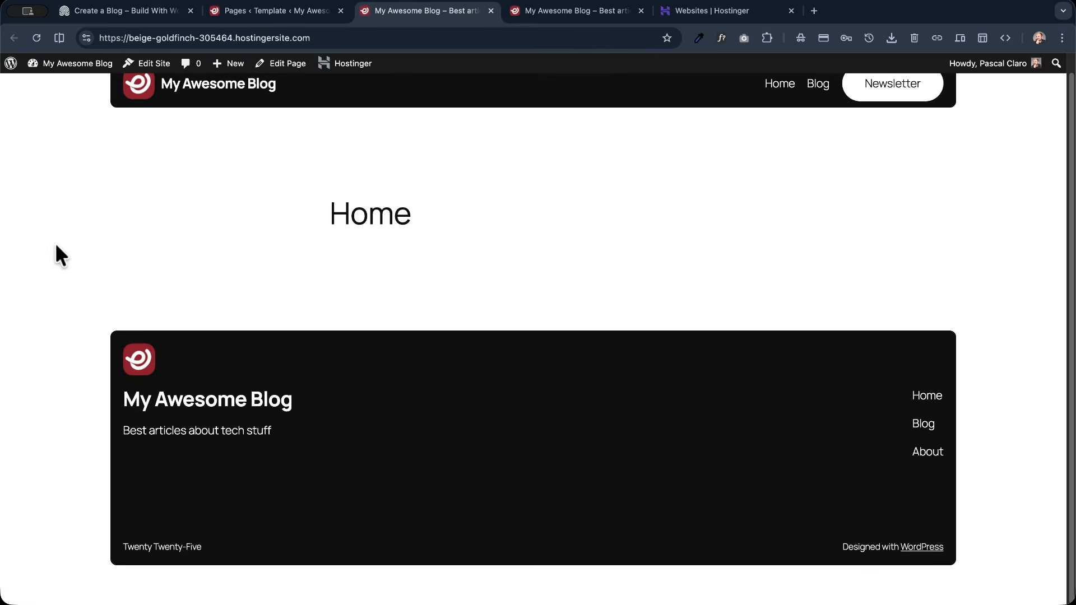
{"action": "scroll", "coordinate": [55, 243], "scroll_direction": "up", "scroll_amount": 1}
{"action": "scroll", "coordinate": [55, 243], "scroll_direction": "up", "scroll_amount": 1}
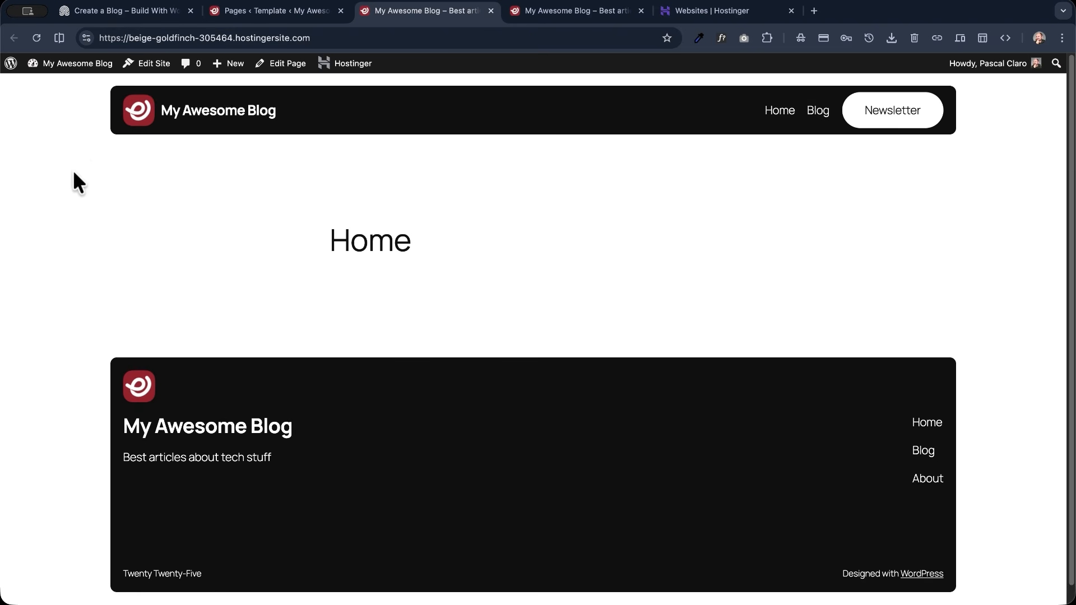
- Check the demo blog's layout, return to the Pages template and open the global Layout styles, dismissing the Styles welcome guide
{"action": "left_click", "coordinate": [113, 8]}
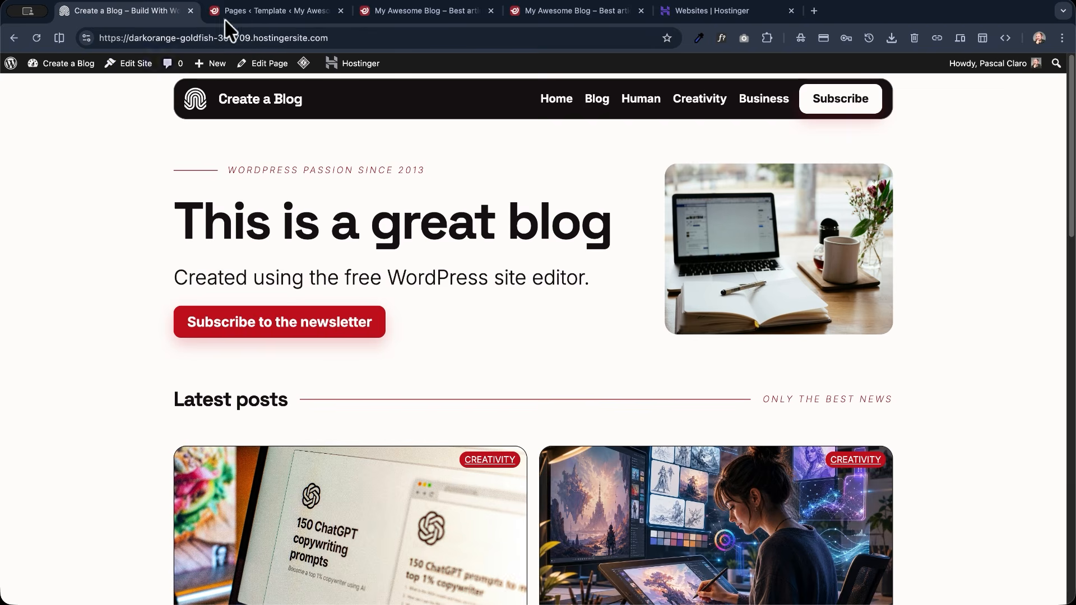
{"action": "left_click", "coordinate": [242, 17]}
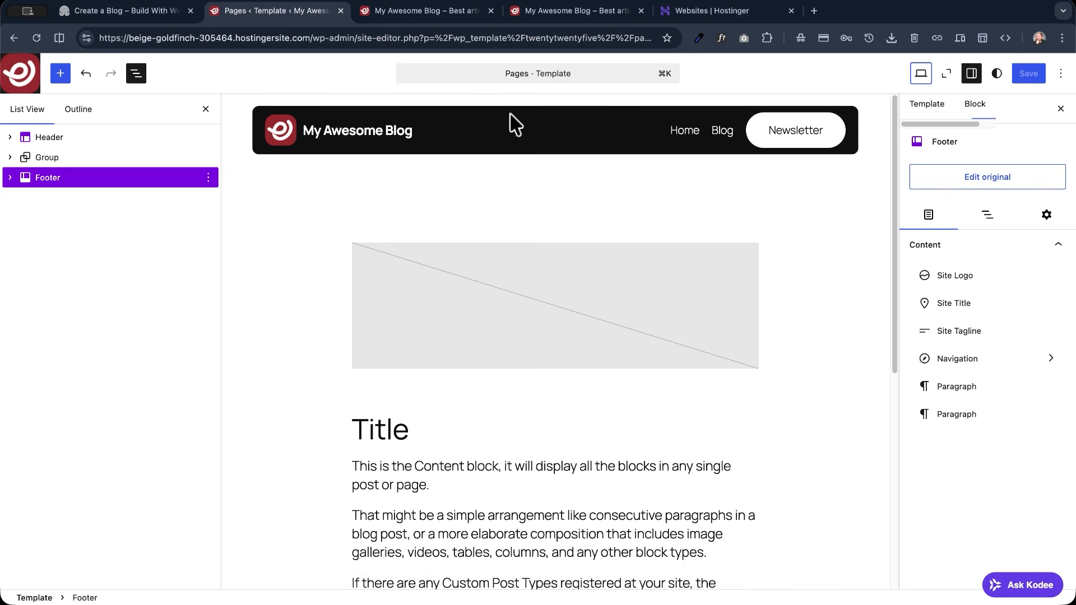
{"action": "left_click", "coordinate": [997, 74]}
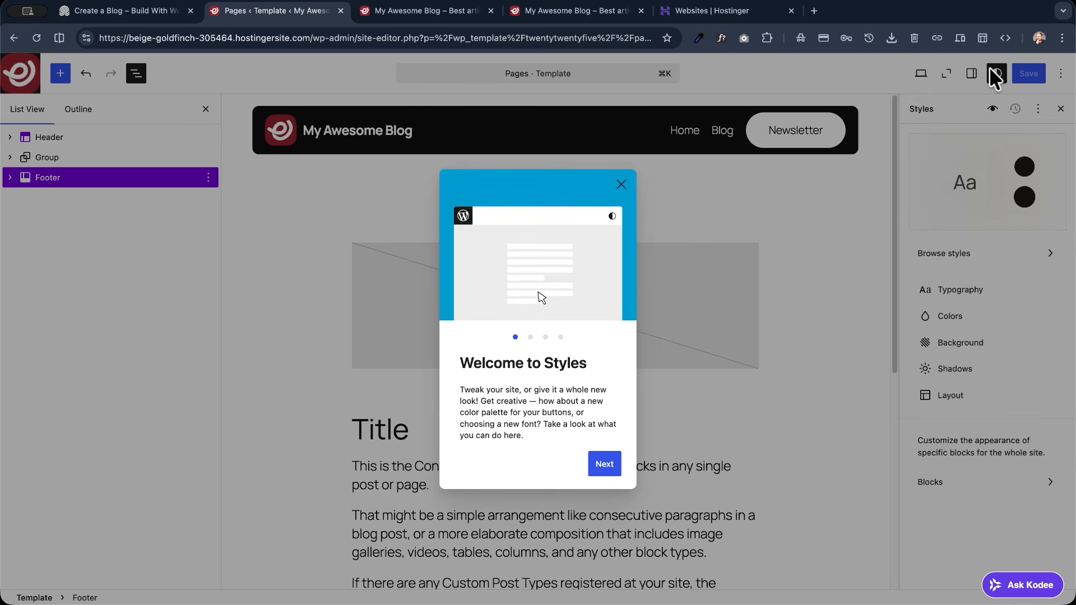
{"action": "left_click", "coordinate": [606, 465]}
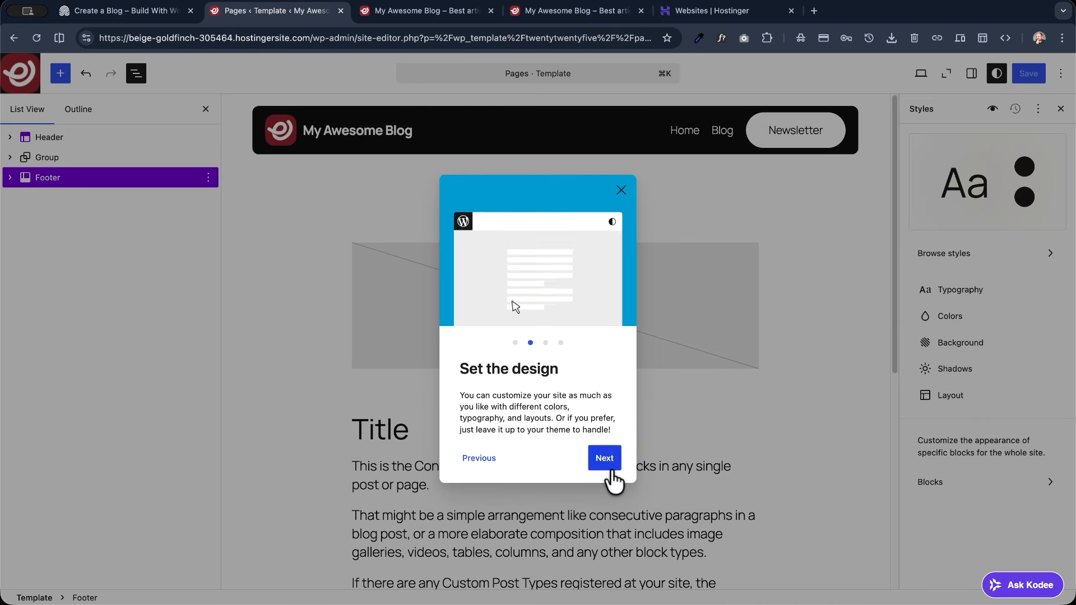
{"action": "left_click", "coordinate": [621, 190]}
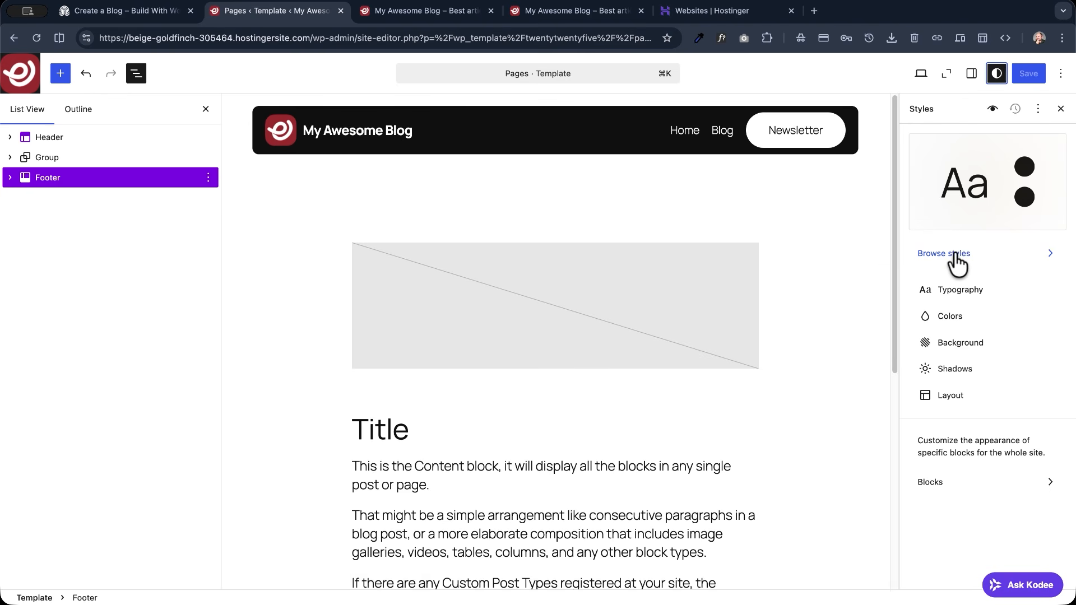
{"action": "left_click", "coordinate": [952, 397]}
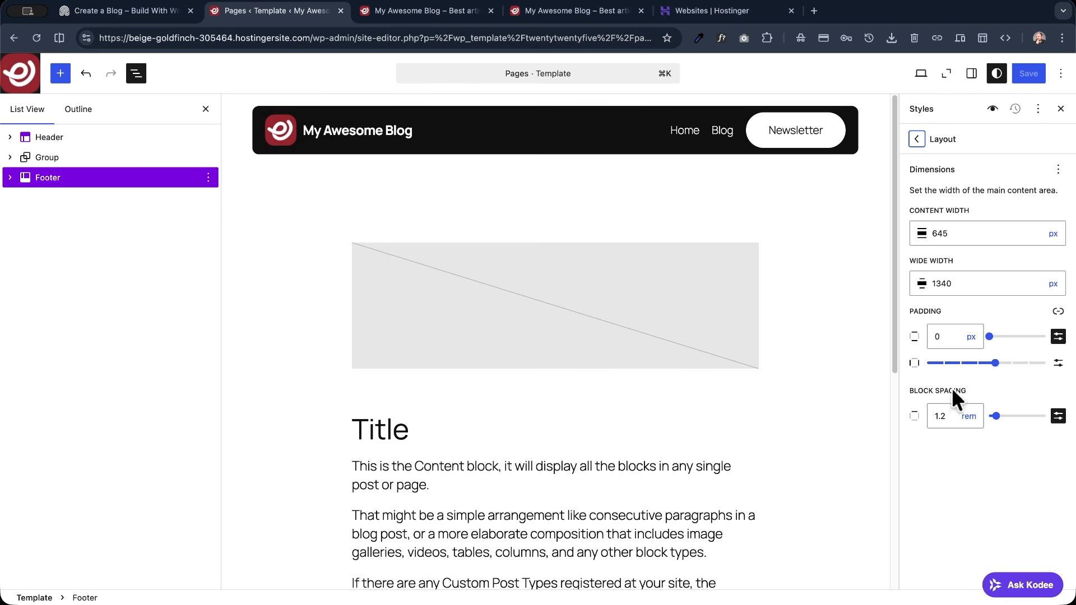
- Set the site's wide width to 1140 px, save the styles and reload the live home page to check the width
{"action": "left_click_drag", "start_coordinate": [912, 260], "coordinate": [958, 263]}
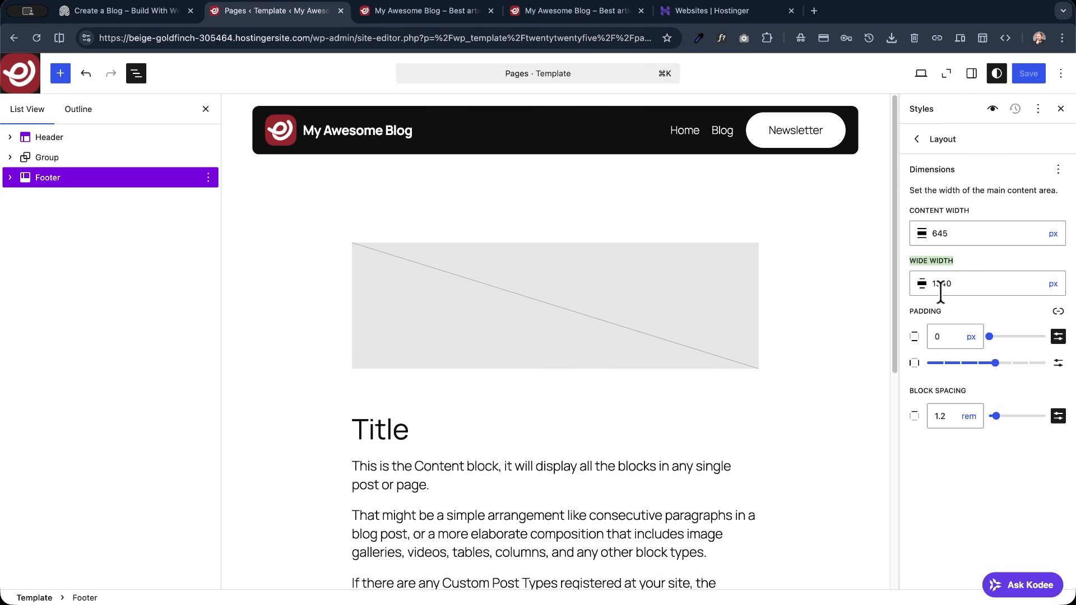
{"action": "left_click", "coordinate": [941, 283]}
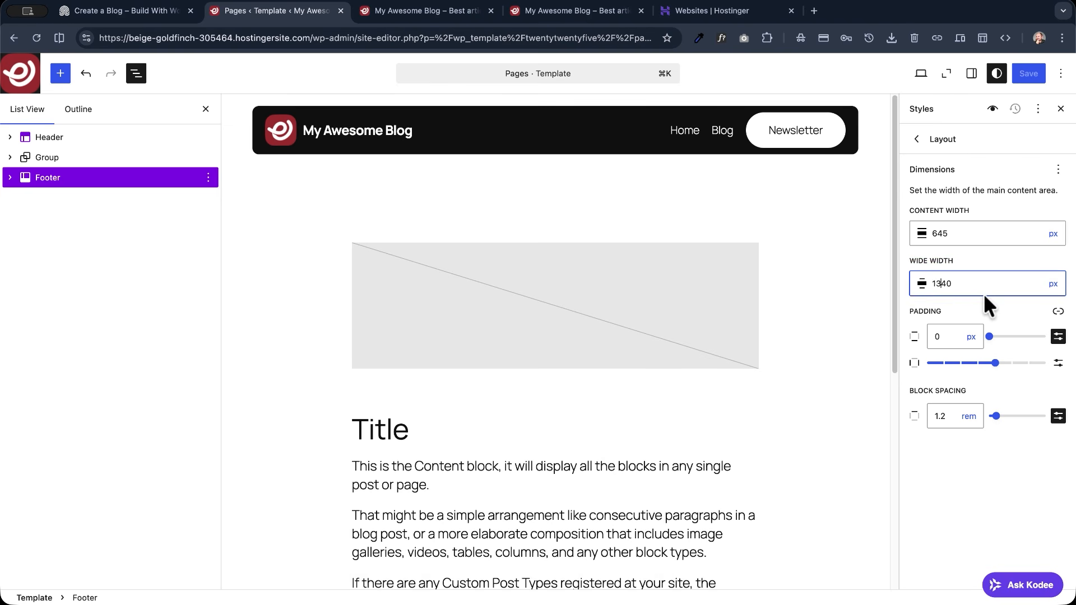
{"action": "key", "text": "BackSpace"}
{"action": "type", "text": "1"}
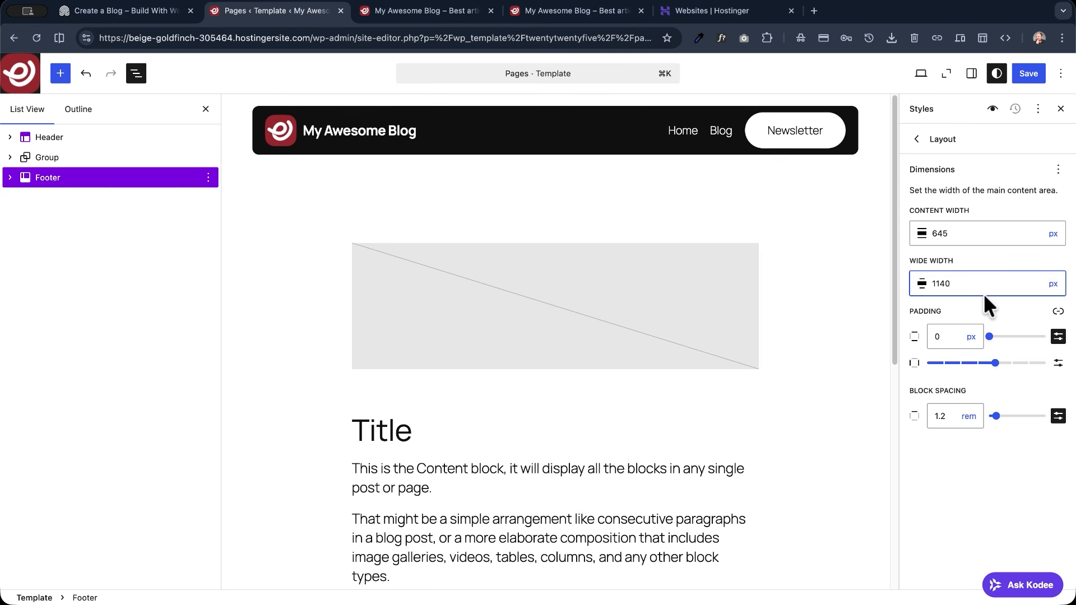
{"action": "left_click", "coordinate": [1031, 75]}
{"action": "left_click", "coordinate": [1005, 77]}
{"action": "left_click", "coordinate": [419, 17]}
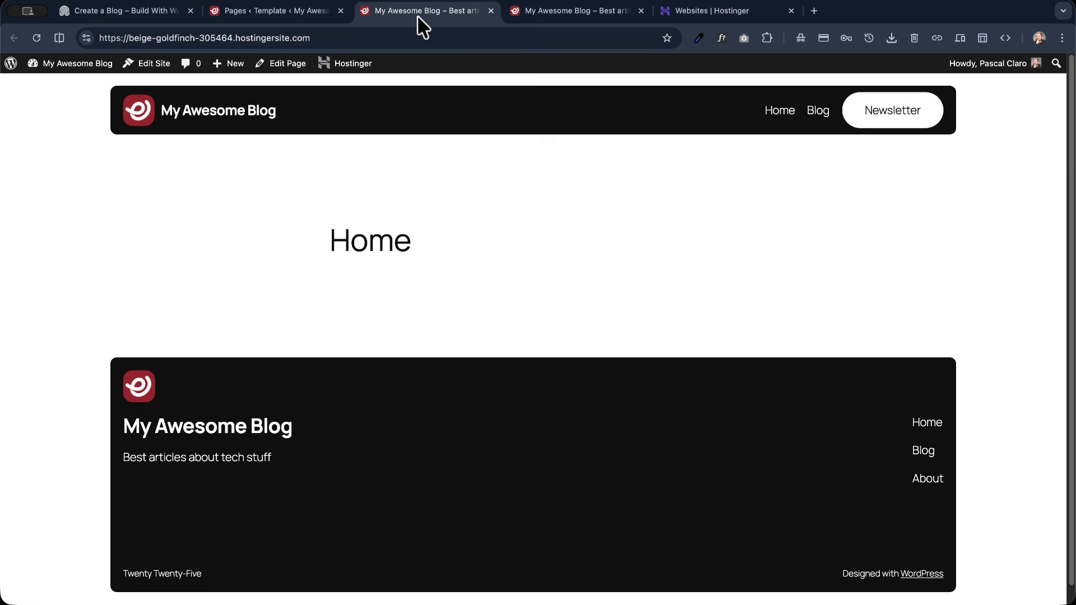
{"action": "left_click", "coordinate": [37, 38]}
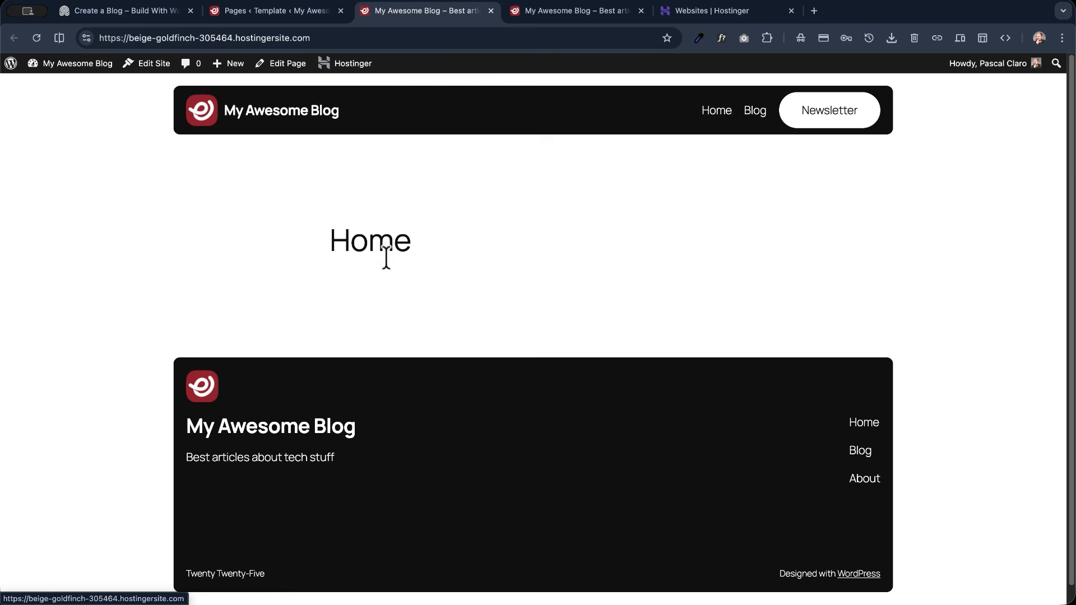
- Open the Home page for editing and compare the live home page's title area with the demo home page
{"action": "left_click", "coordinate": [282, 63]}
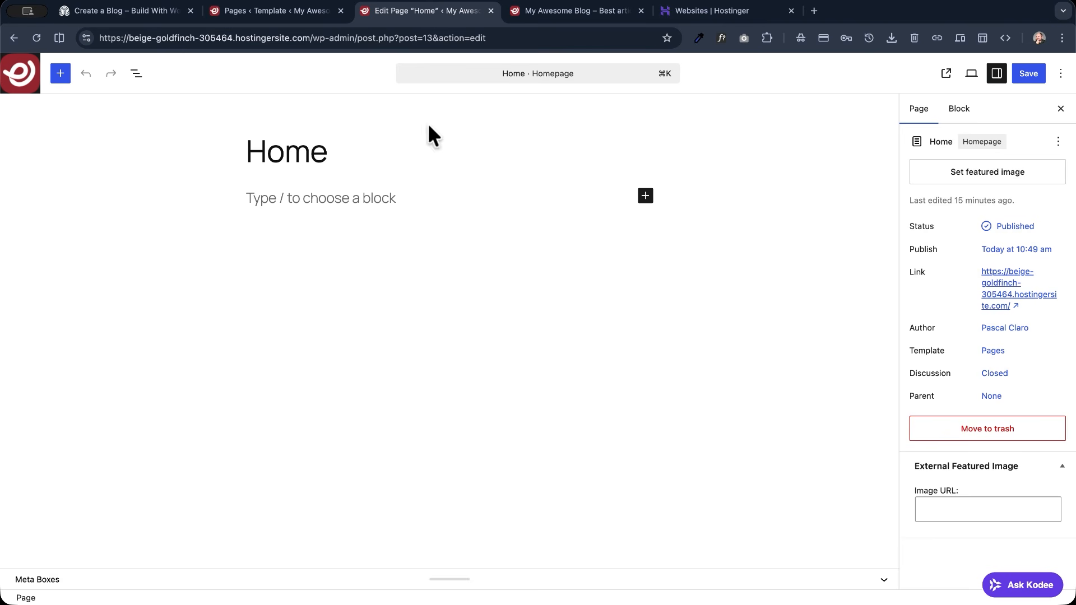
{"action": "left_click", "coordinate": [570, 12]}
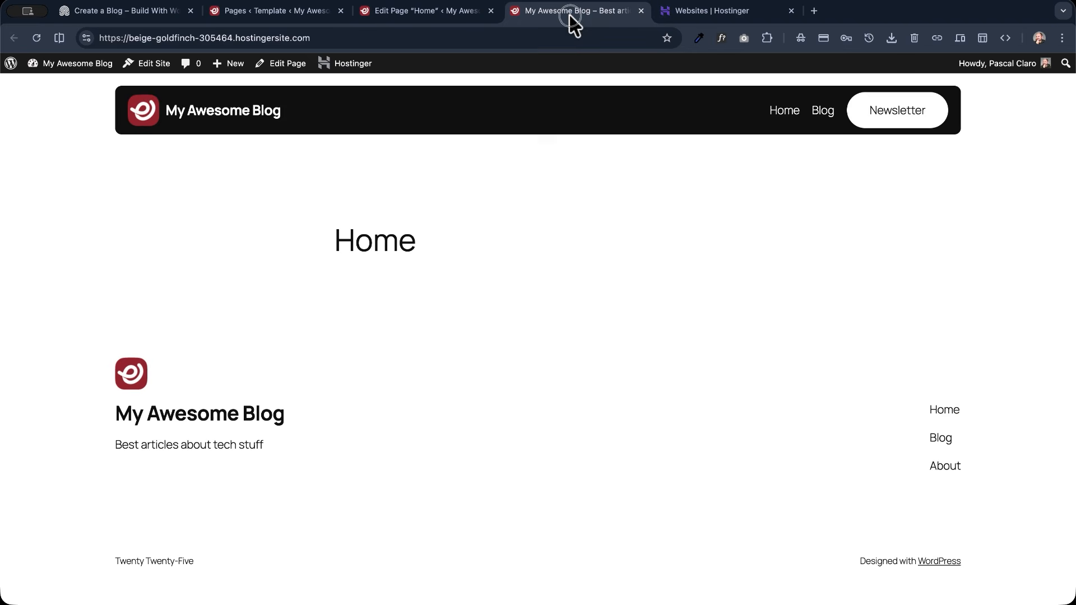
{"action": "left_click", "coordinate": [231, 119]}
{"action": "left_click", "coordinate": [325, 240]}
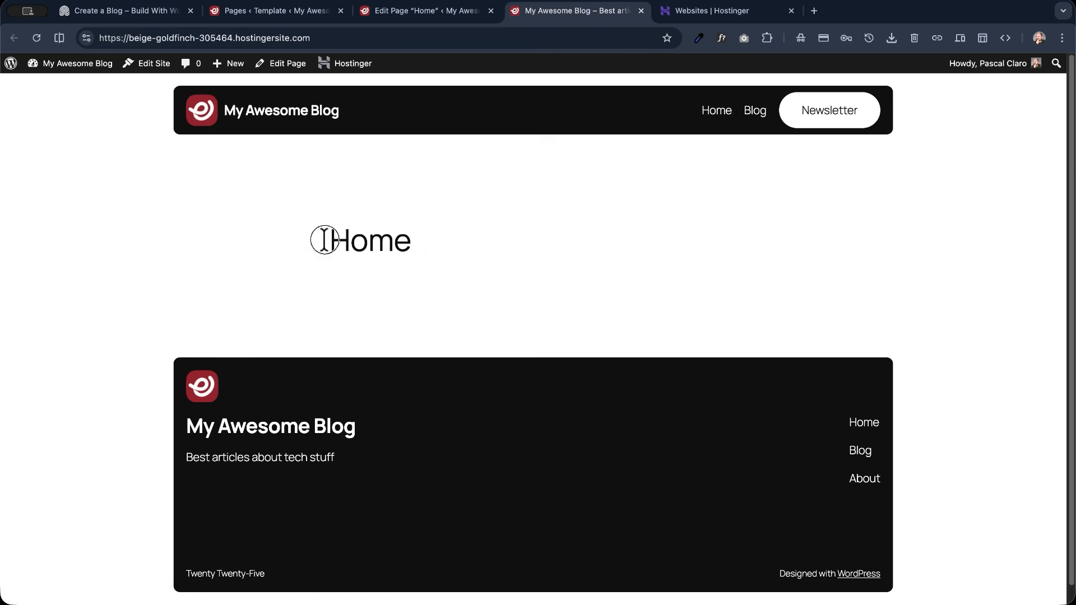
{"action": "left_click_drag", "start_coordinate": [325, 240], "coordinate": [417, 240]}
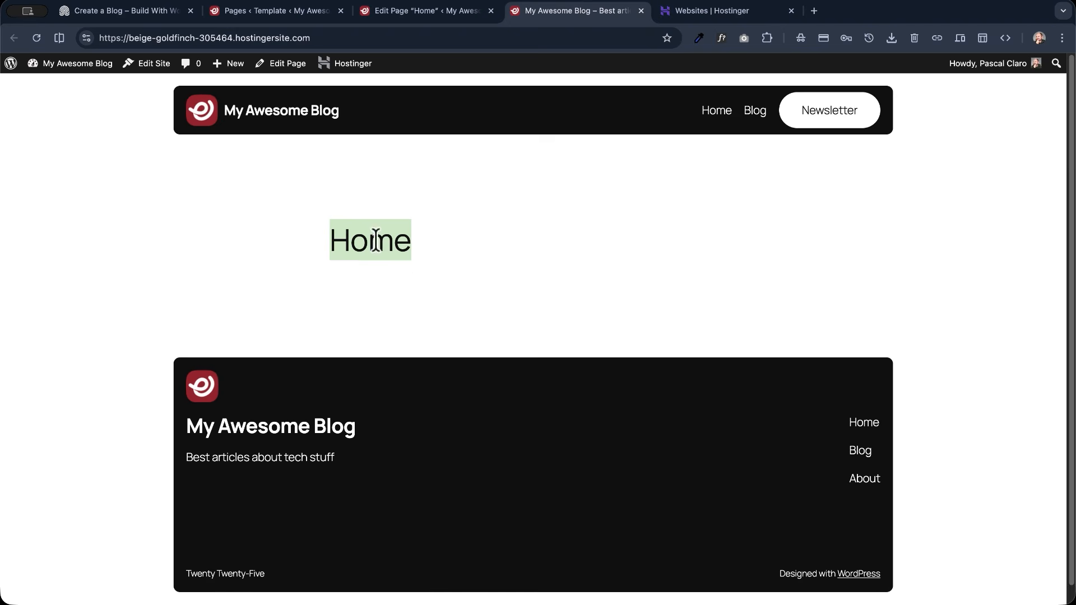
{"action": "left_click", "coordinate": [267, 254]}
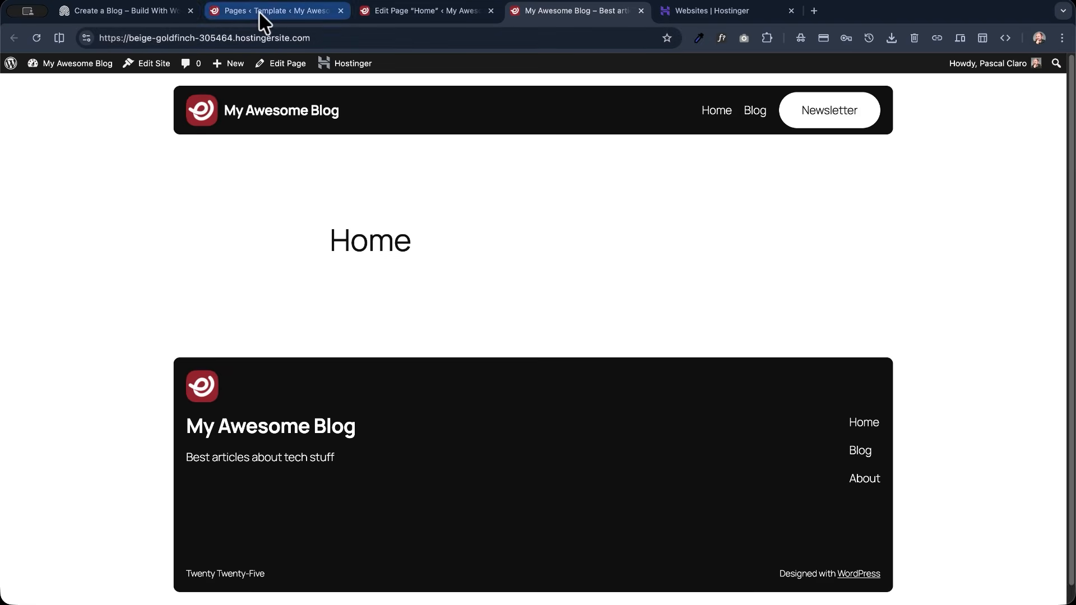
{"action": "left_click", "coordinate": [140, 11]}
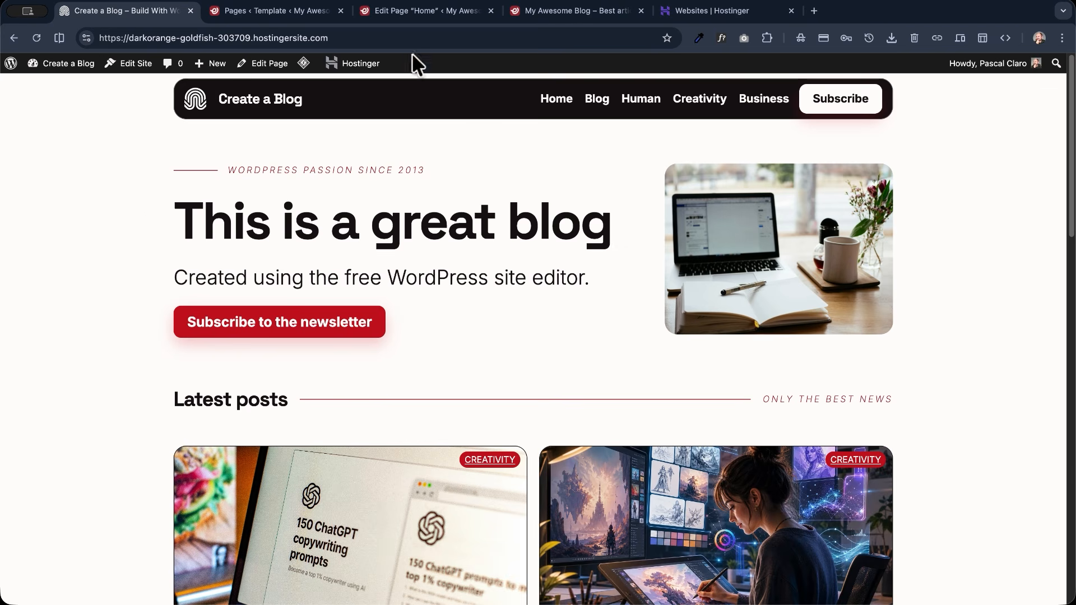
- Change the Home page's template to Page No Title, save the page and check it on the reloaded live site
{"action": "left_click", "coordinate": [413, 12]}
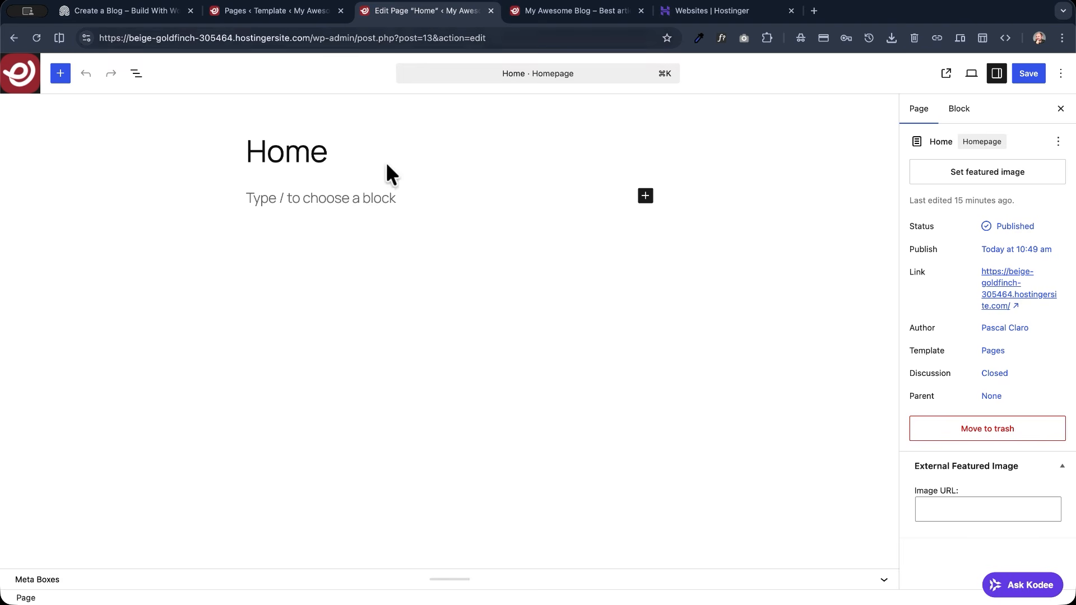
{"action": "left_click_drag", "start_coordinate": [920, 350], "coordinate": [945, 351]}
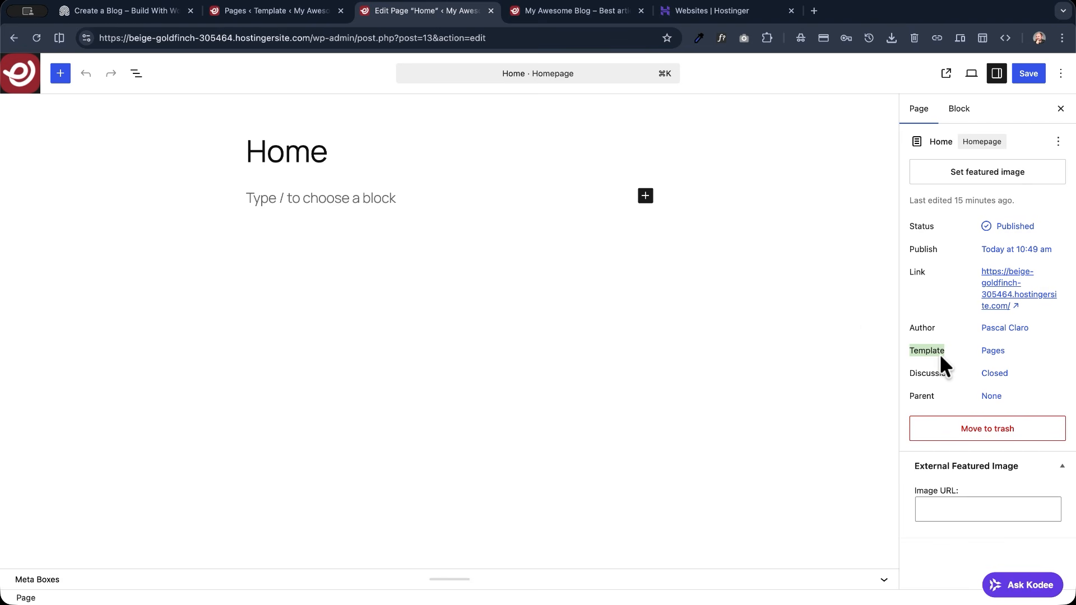
{"action": "left_click", "coordinate": [992, 351]}
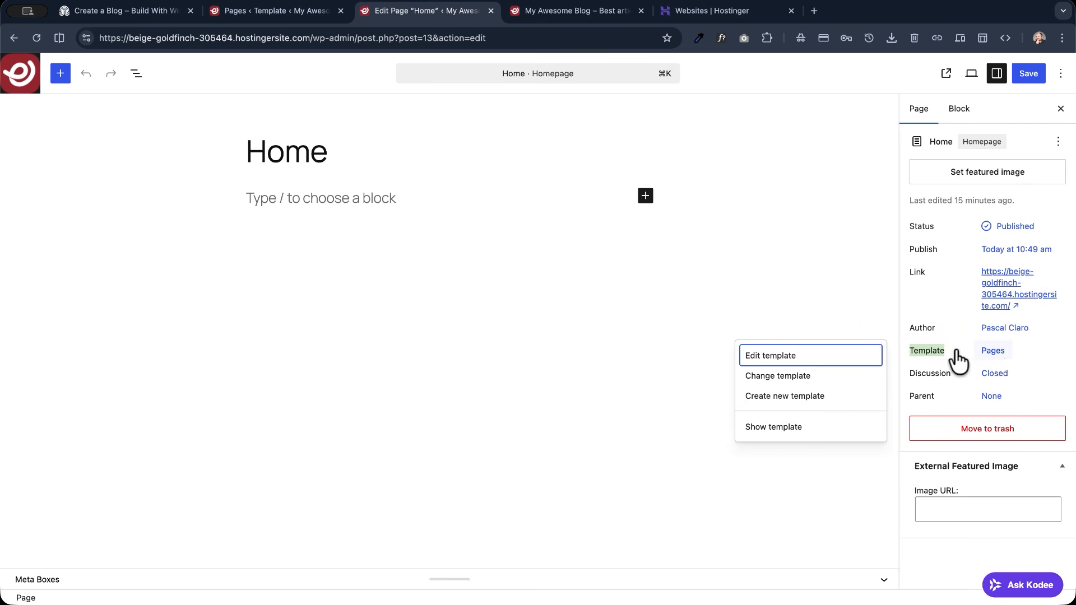
{"action": "left_click", "coordinate": [786, 377]}
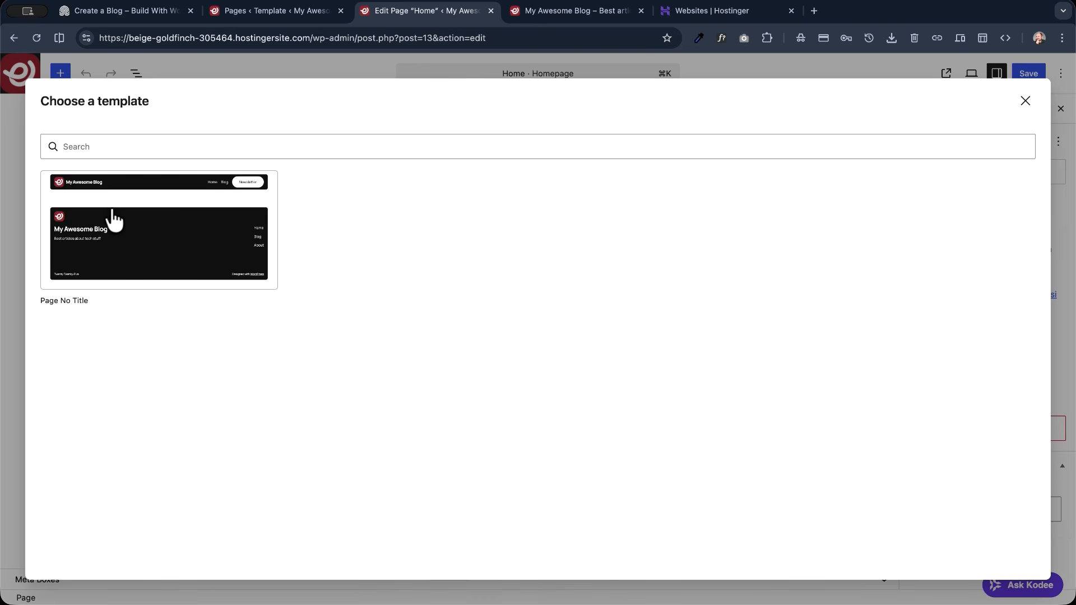
{"action": "left_click", "coordinate": [136, 203]}
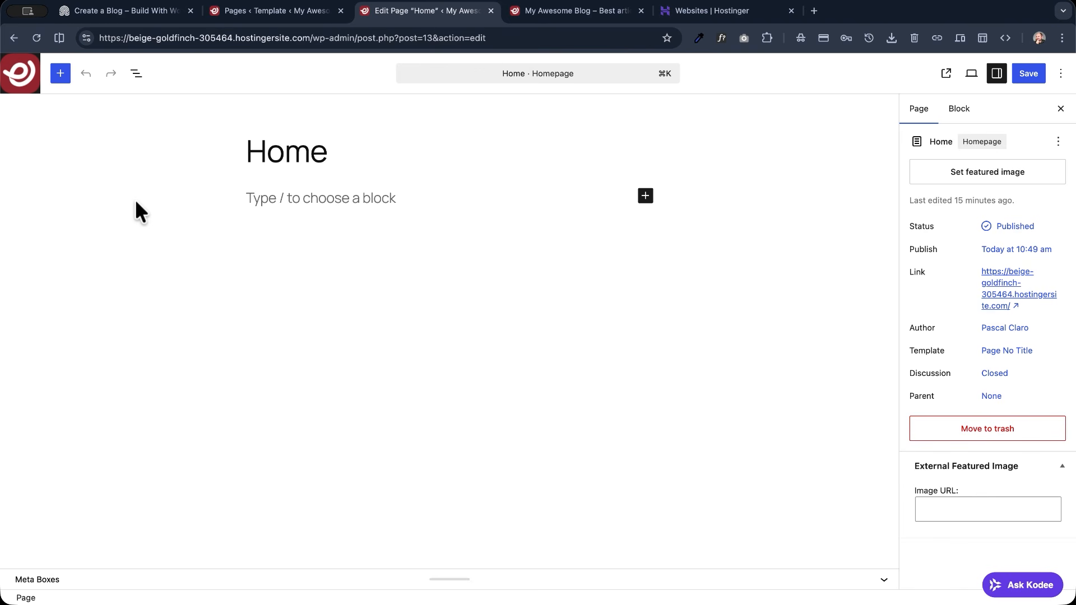
{"action": "left_click", "coordinate": [1029, 75]}
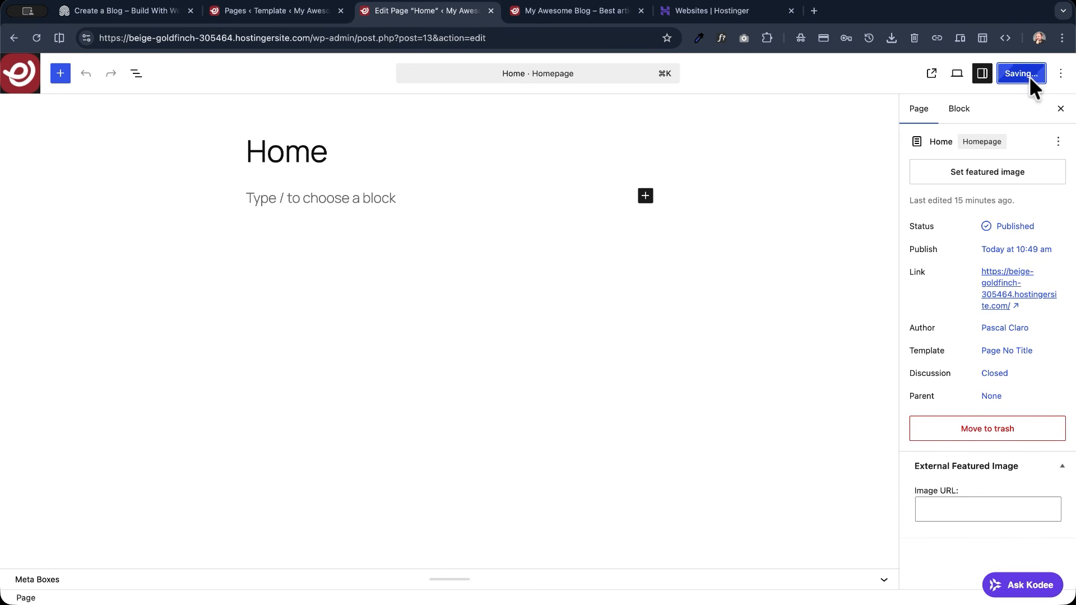
{"action": "left_click", "coordinate": [526, 12]}
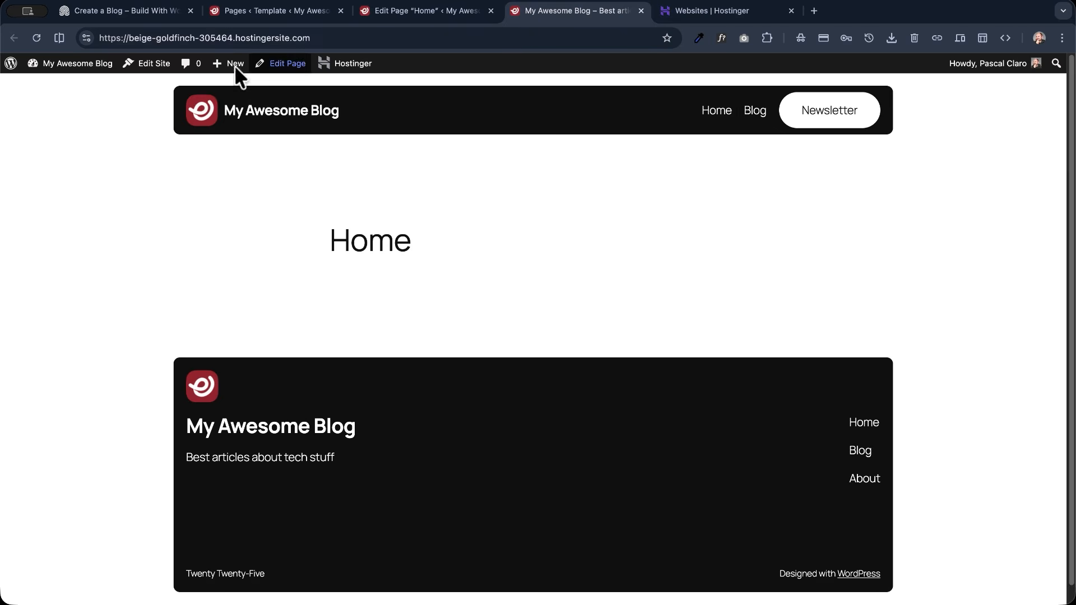
{"action": "left_click", "coordinate": [36, 37]}
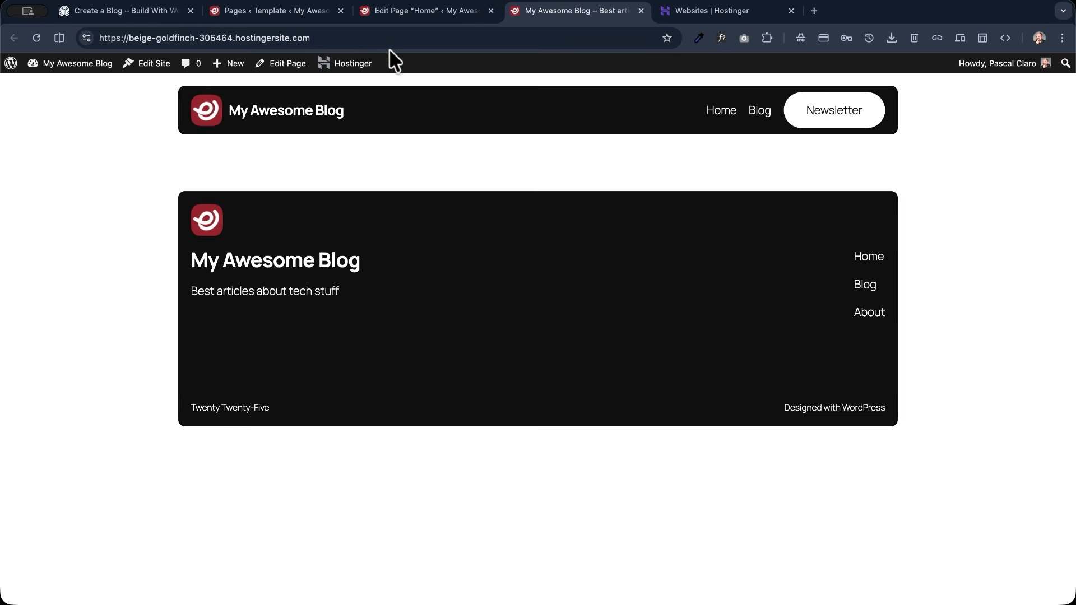
- Insert a Columns block with the 66 / 33 layout into the Home page, using the demo's hero section as reference
{"action": "left_click", "coordinate": [393, 12]}
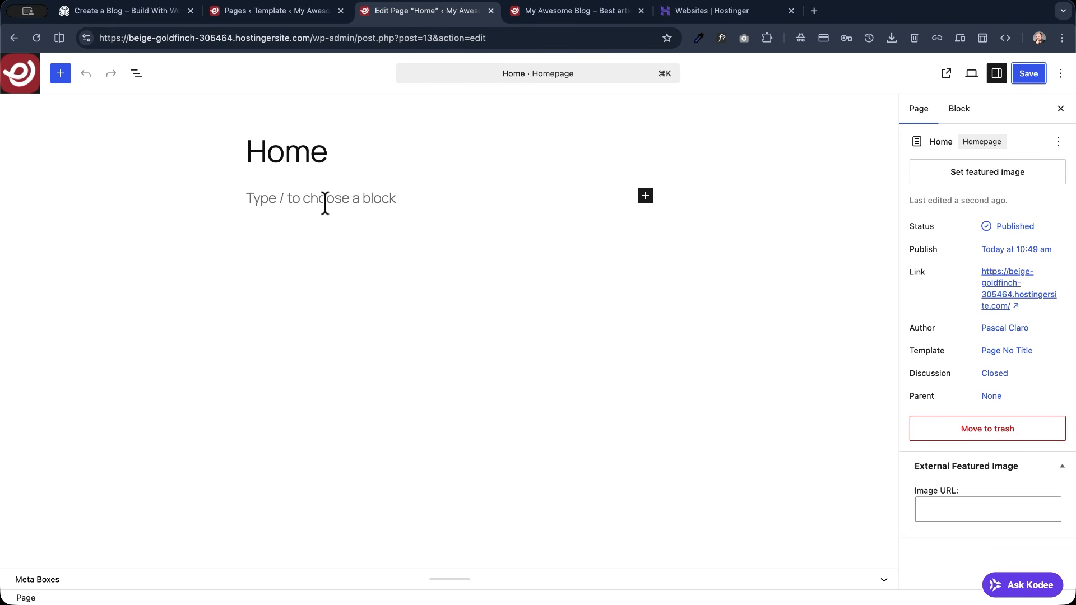
{"action": "left_click", "coordinate": [136, 72]}
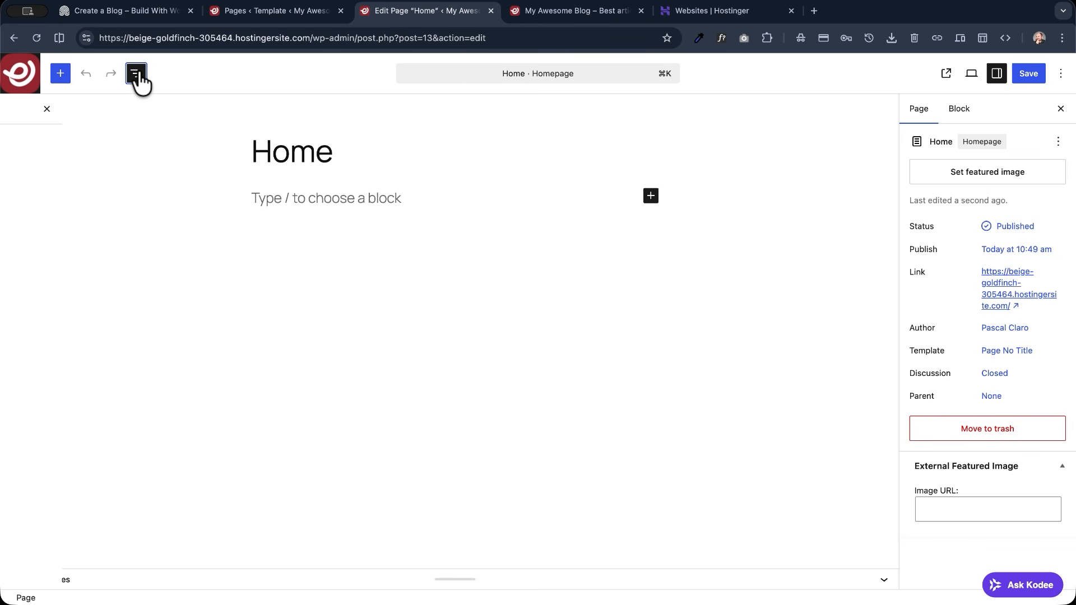
{"action": "left_click", "coordinate": [379, 198]}
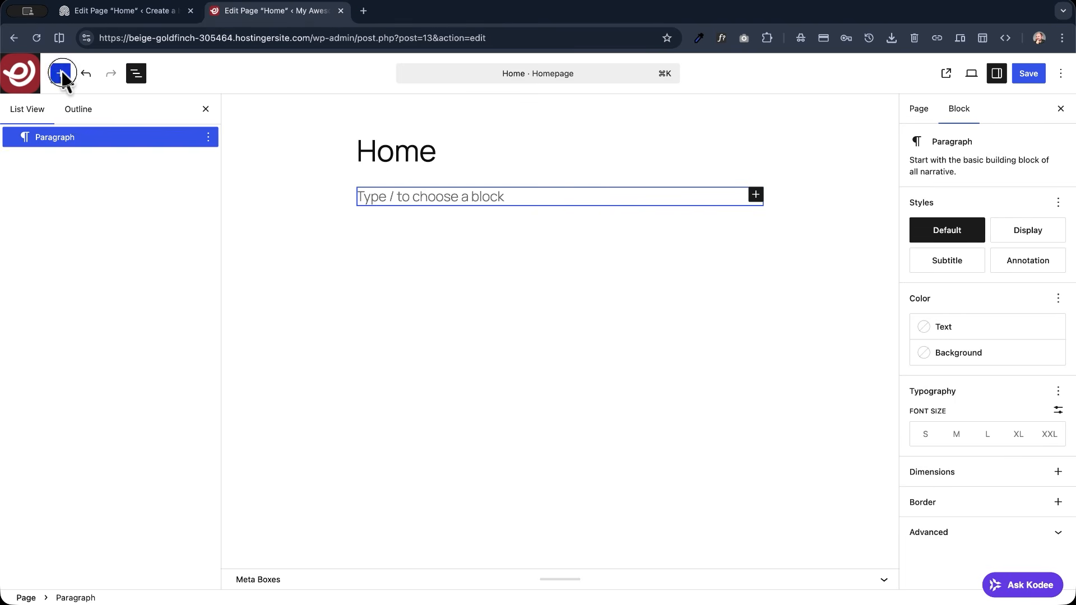
{"action": "left_click", "coordinate": [60, 74]}
{"action": "left_click", "coordinate": [70, 148]}
{"action": "type", "text": "colum"}
{"action": "mouse_move", "coordinate": [43, 205]}
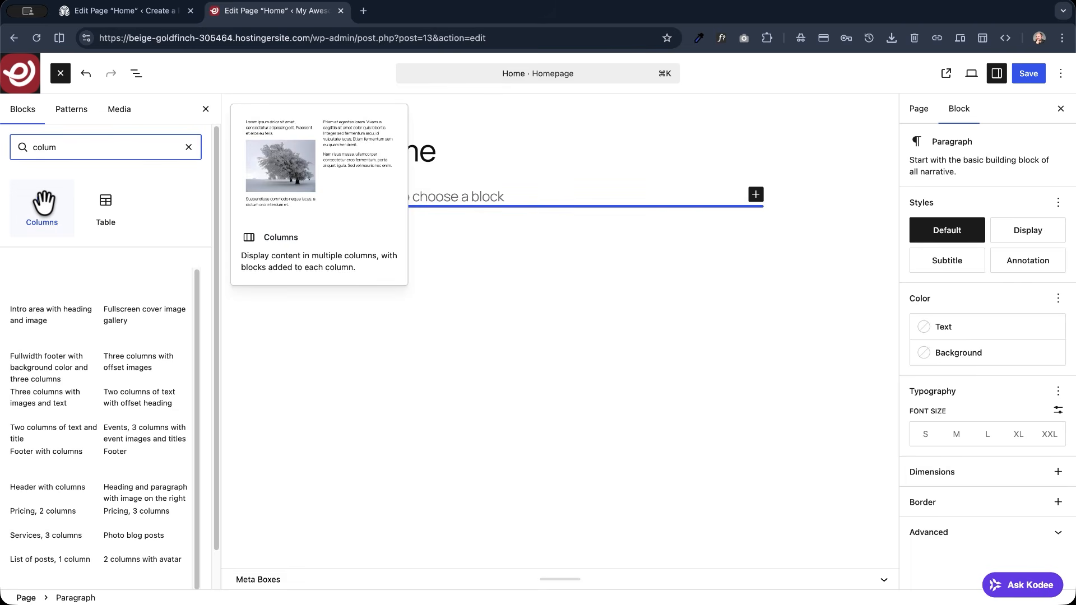
{"action": "left_click", "coordinate": [43, 205]}
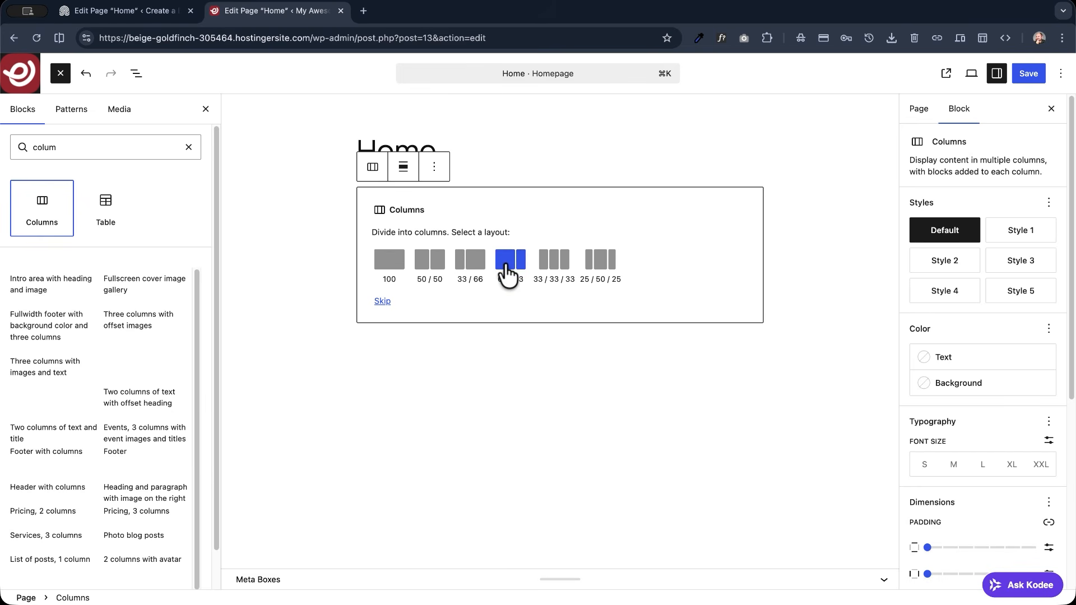
{"action": "left_click", "coordinate": [142, 12]}
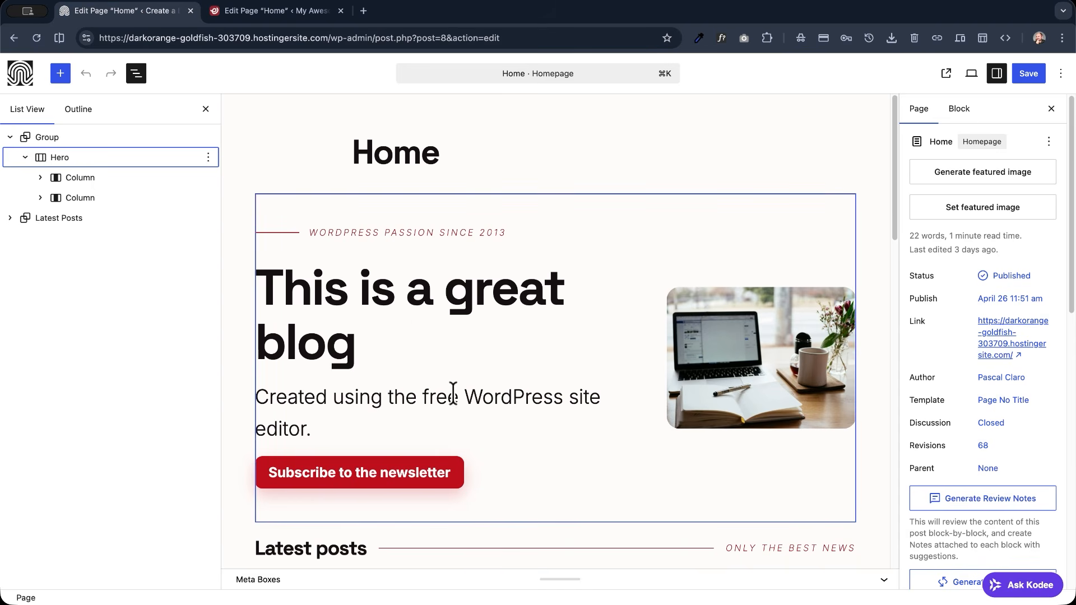
{"action": "left_click", "coordinate": [257, 11]}
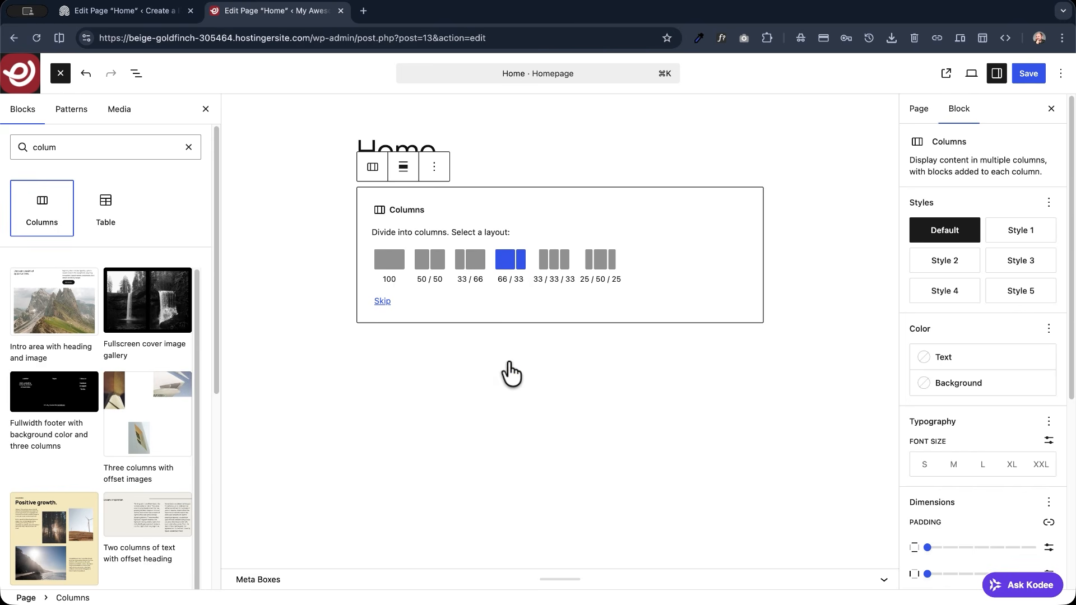
{"action": "left_click", "coordinate": [515, 261]}
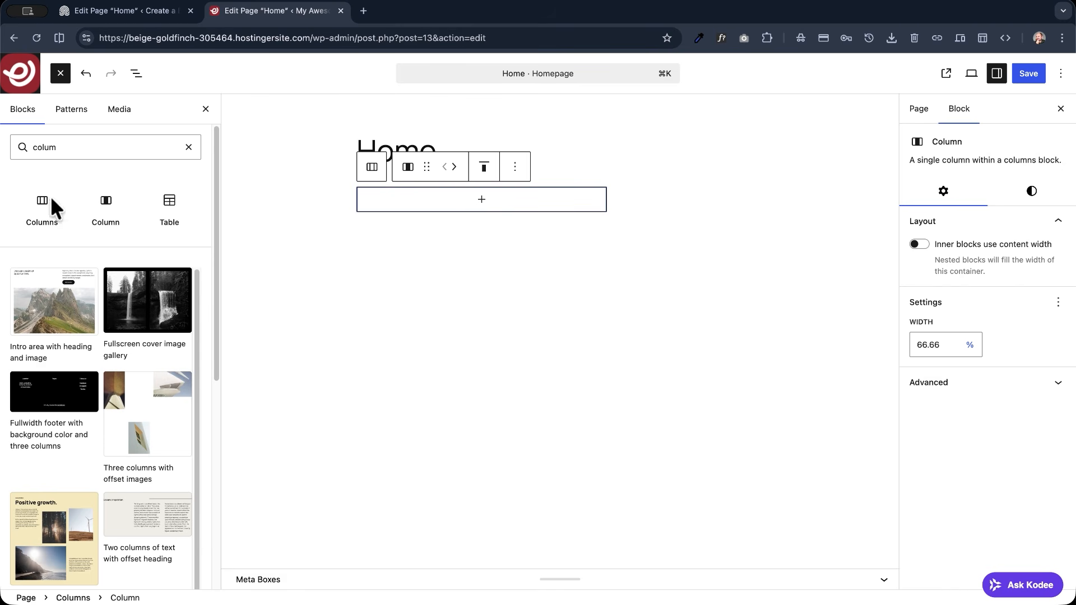
- Set the alignment of the whole Columns block to wide width
{"action": "left_click", "coordinate": [136, 74]}
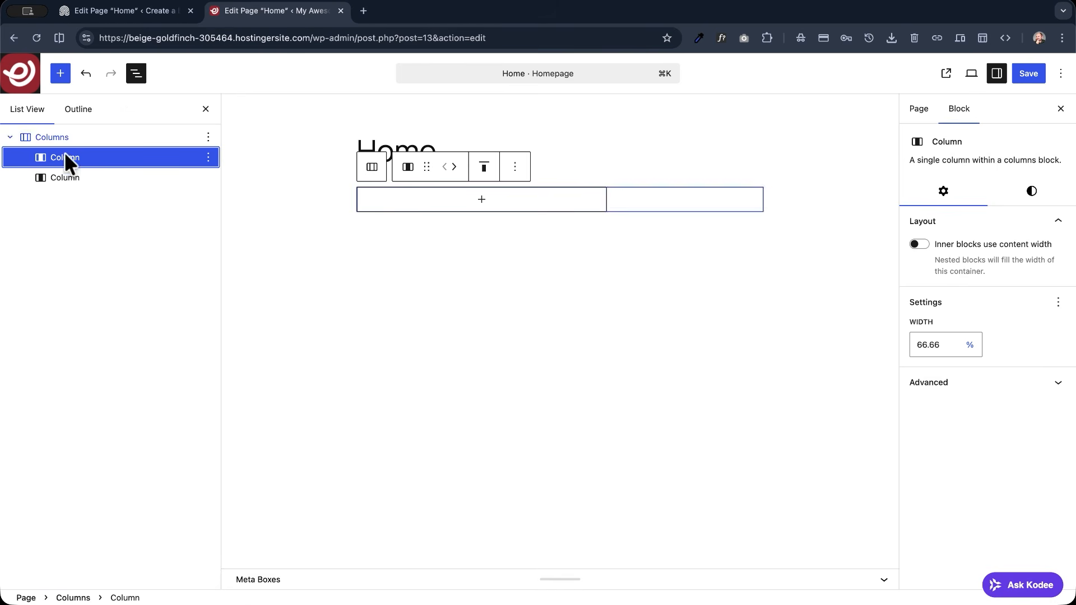
{"action": "left_click", "coordinate": [42, 137]}
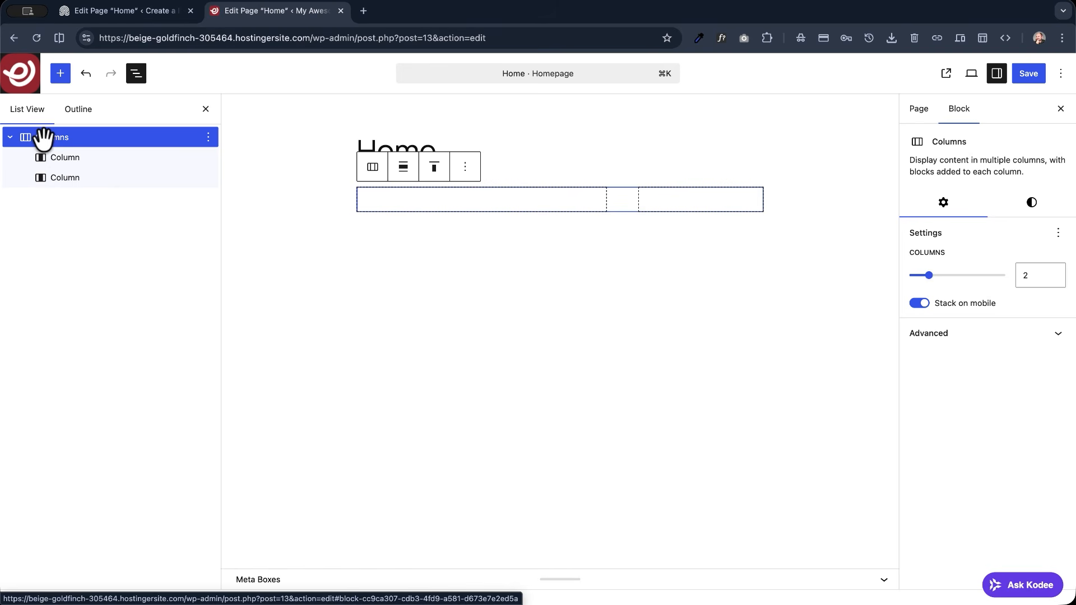
{"action": "left_click", "coordinate": [411, 178]}
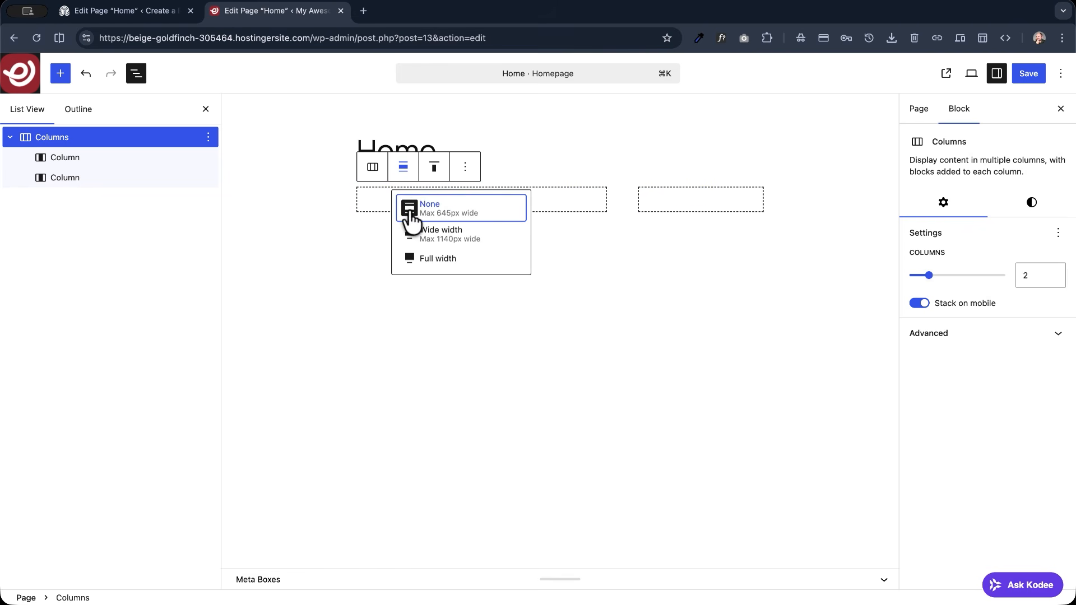
{"action": "left_click", "coordinate": [456, 240]}
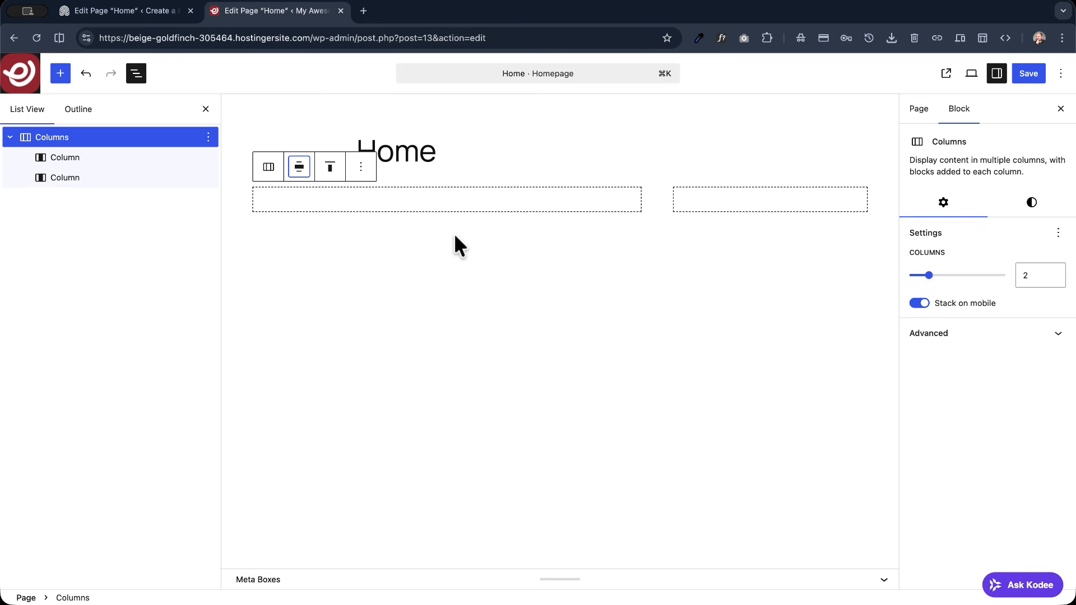
- Add a paragraph reading "A simple paragraph" to the wider first column
{"action": "left_click", "coordinate": [44, 157]}
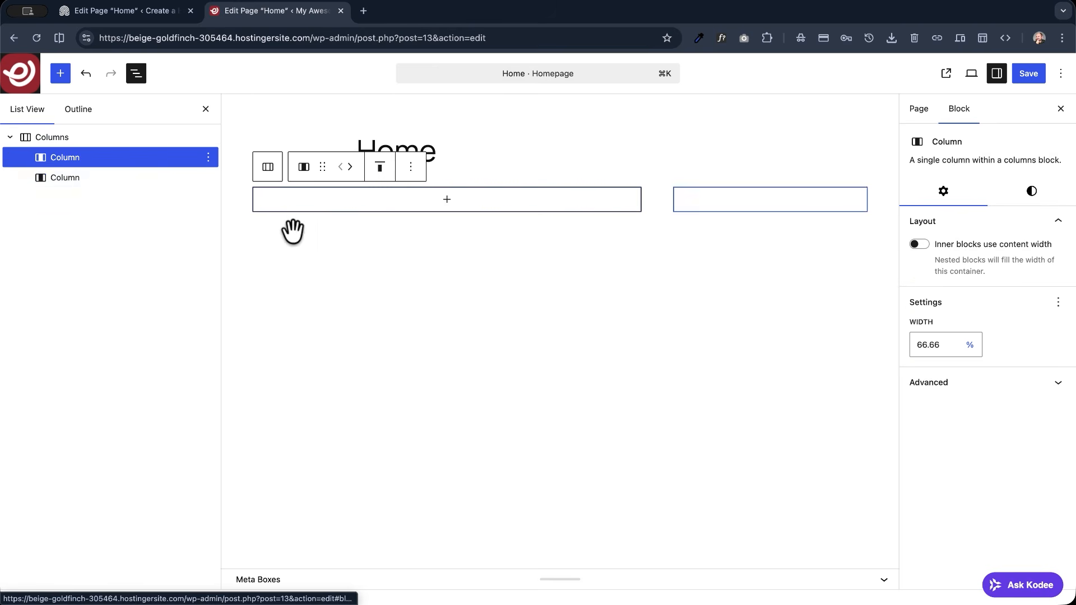
{"action": "left_click", "coordinate": [446, 200]}
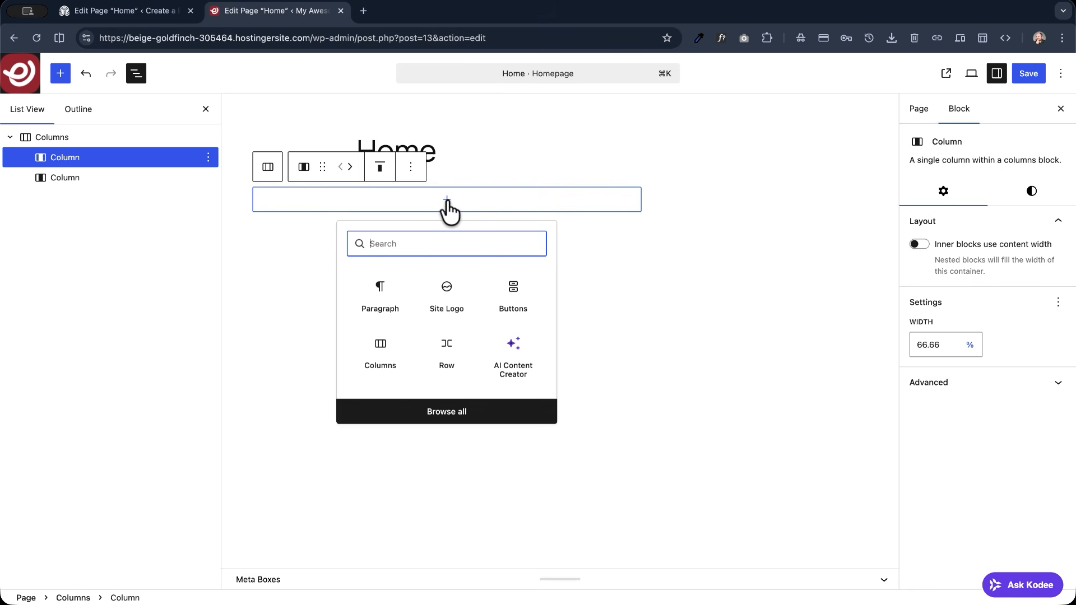
{"action": "left_click", "coordinate": [376, 299]}
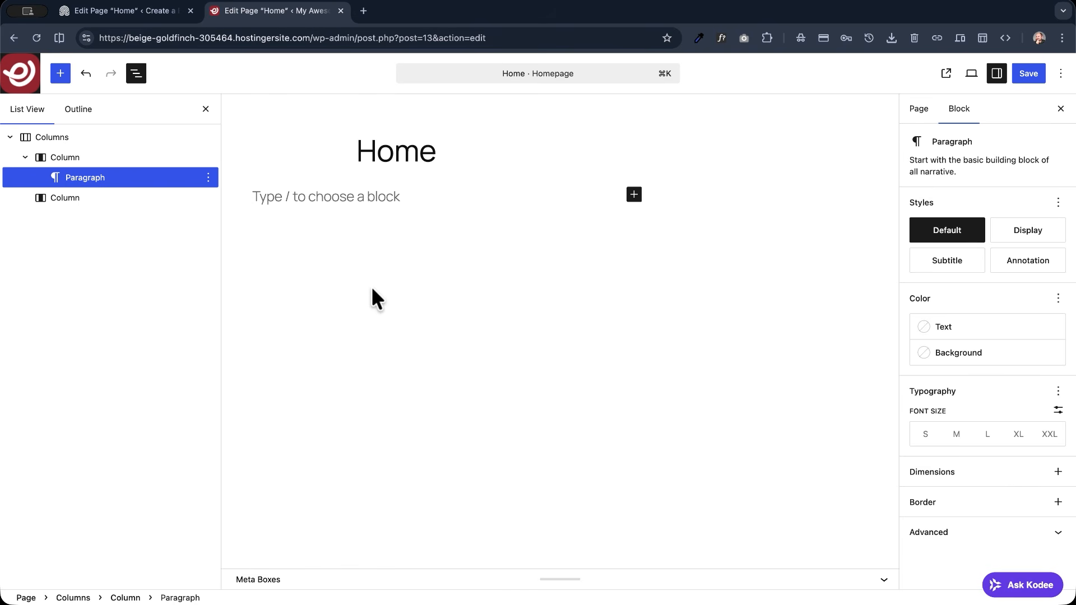
{"action": "type", "text": "A simple paragraph"}
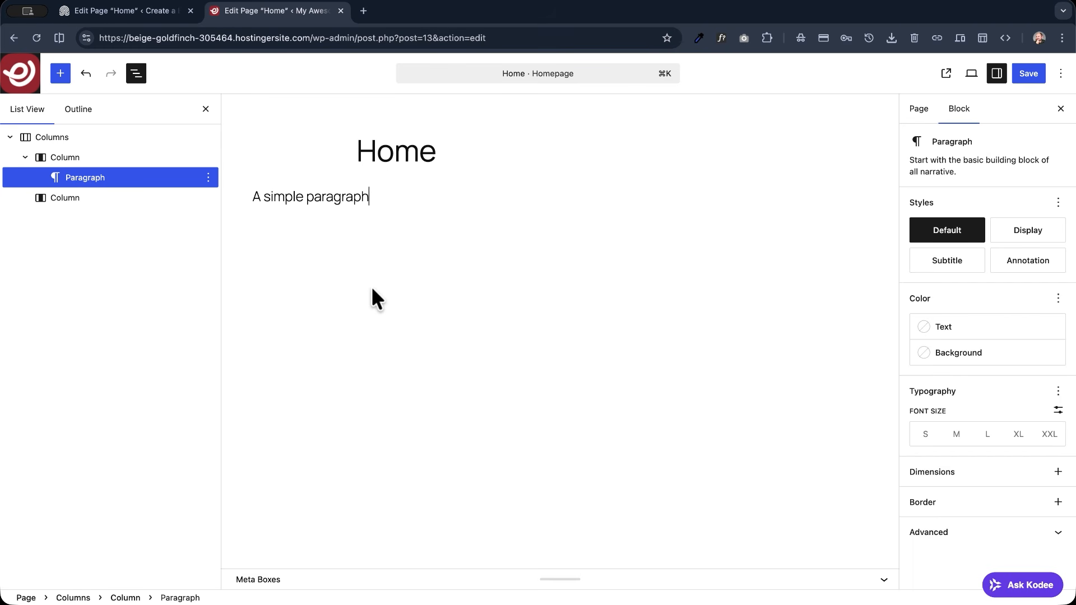
- Add a Heading 1 reading "My Awesome Blog" below the paragraph in the first column
{"action": "key", "text": "Return"}
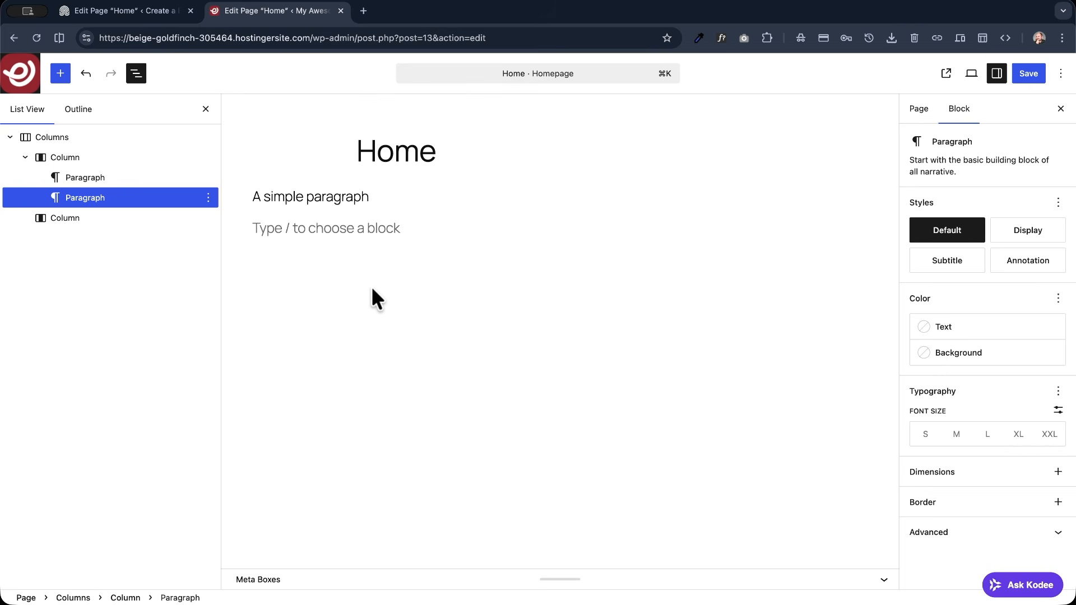
{"action": "type", "text": "/"}
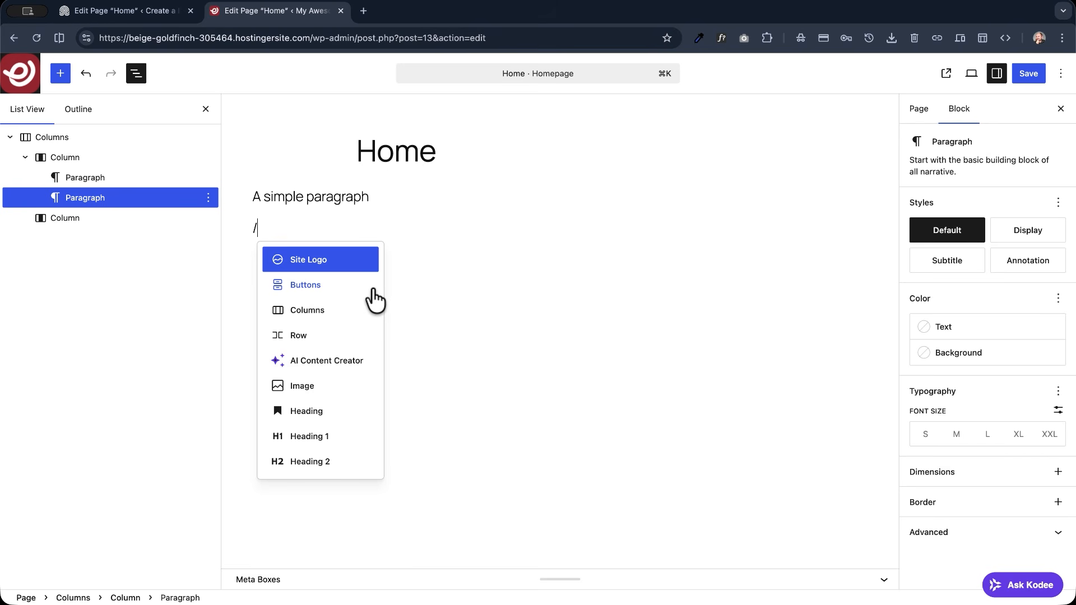
{"action": "type", "text": "heading"}
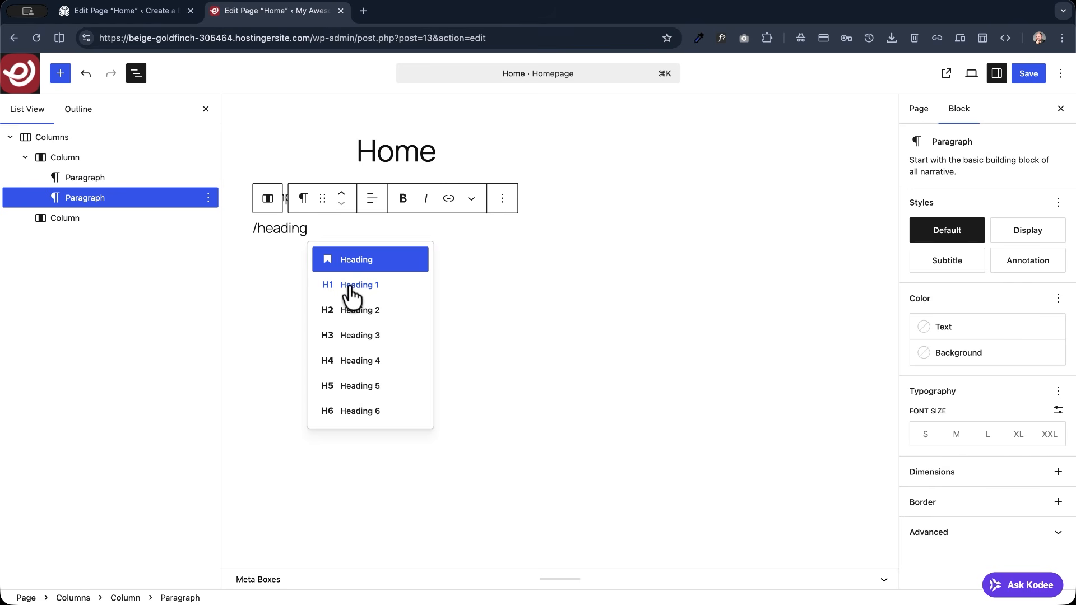
{"action": "left_click", "coordinate": [351, 288]}
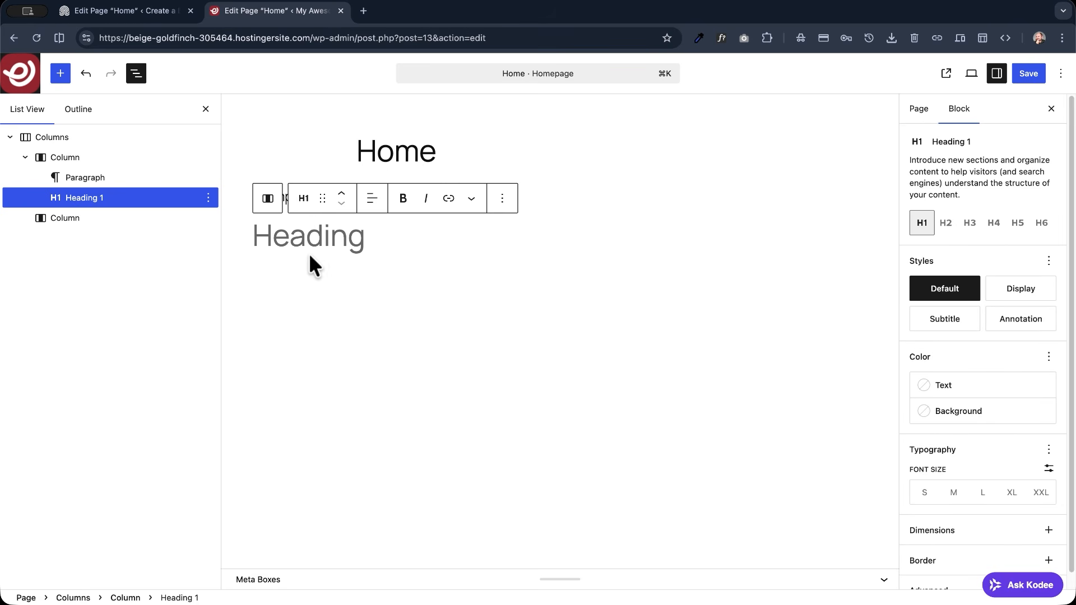
{"action": "type", "text": "My Awesome Blog"}
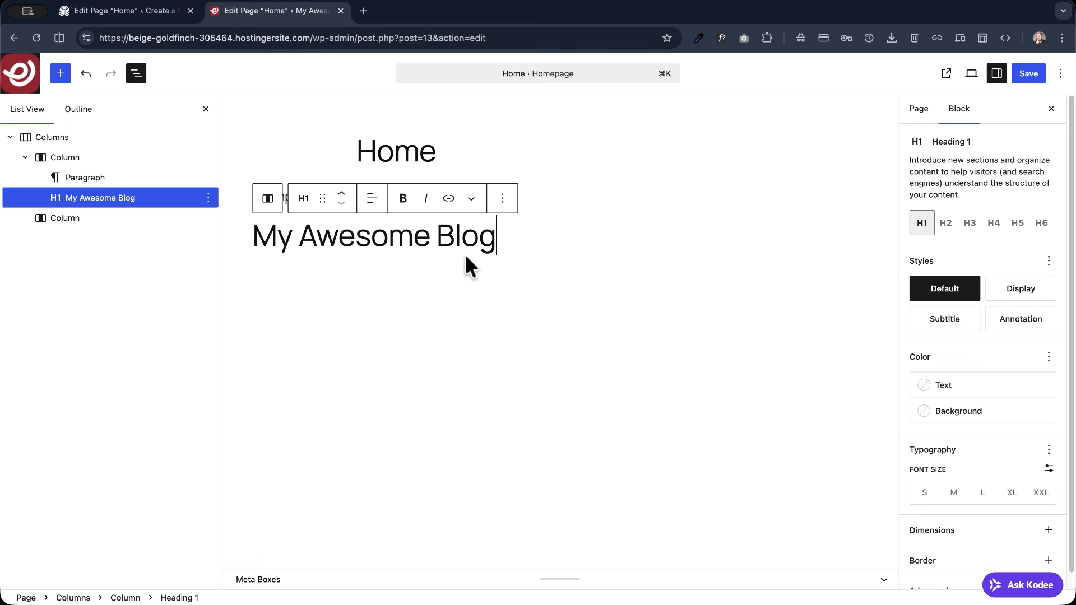
- Add a paragraph "Describe the style and content of your blog here." below the heading and give it the Subtitle style
{"action": "key", "text": "Return"}
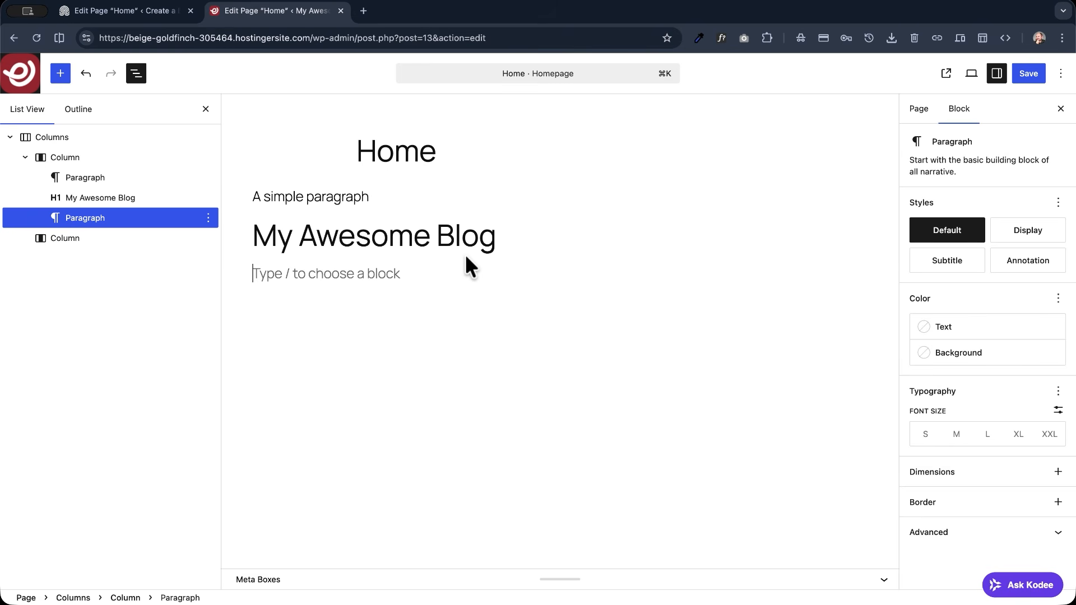
{"action": "type", "text": "Describe the style and content of your blog here."}
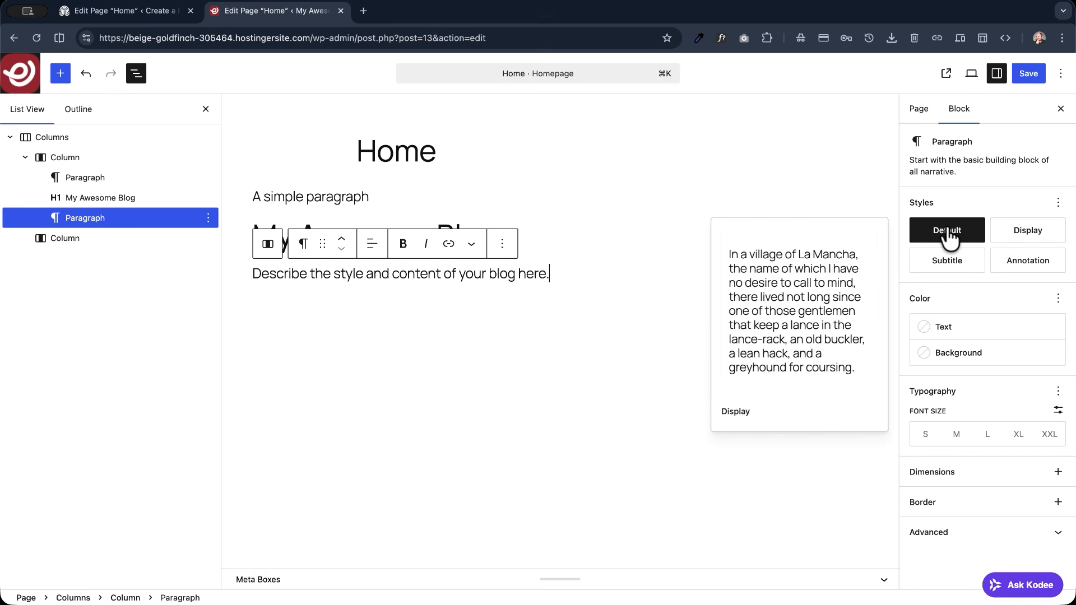
{"action": "left_click", "coordinate": [947, 263]}
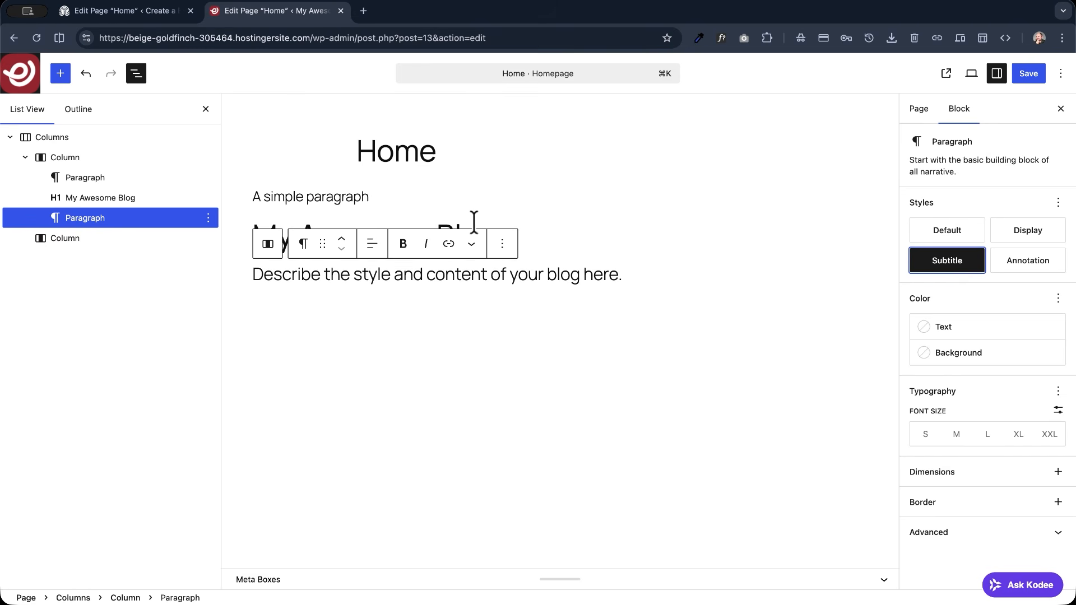
- Set the font size of the "My Awesome Blog" heading to 5 rem
{"action": "left_click", "coordinate": [446, 224]}
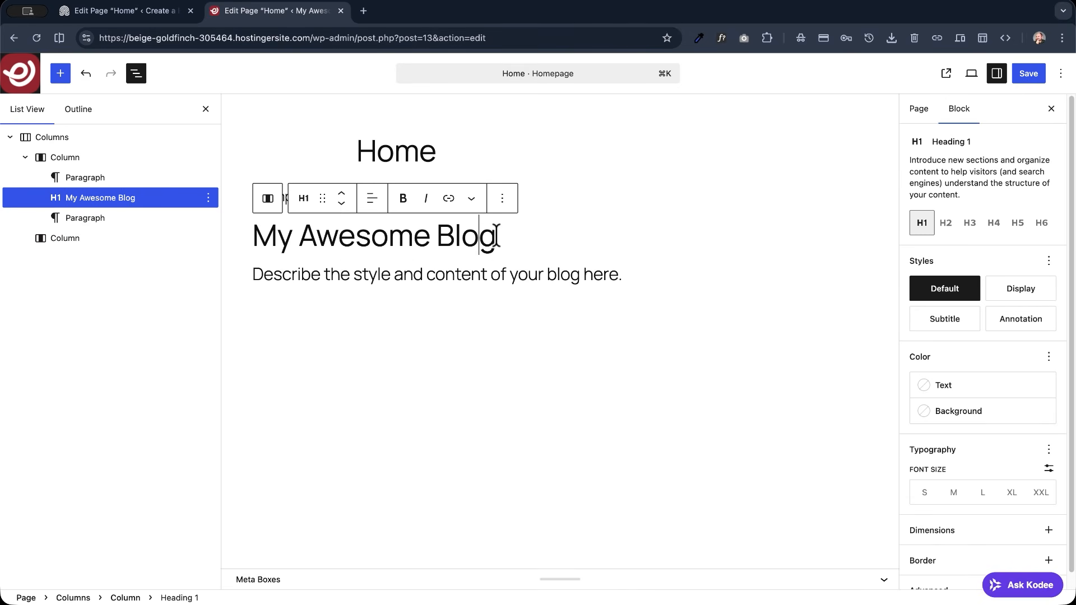
{"action": "left_click", "coordinate": [1047, 469]}
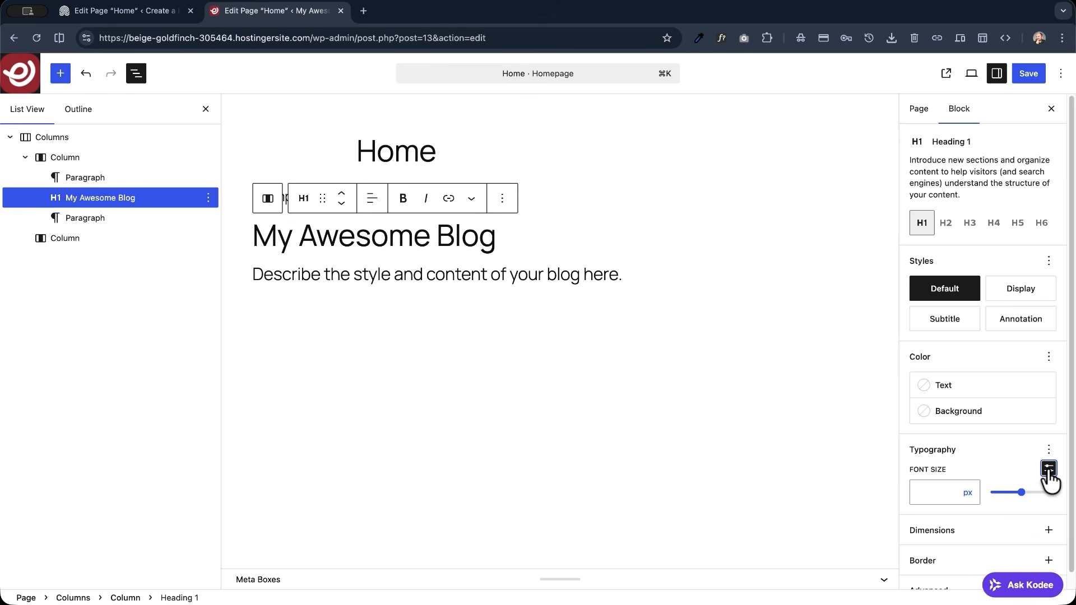
{"action": "left_click", "coordinate": [965, 493]}
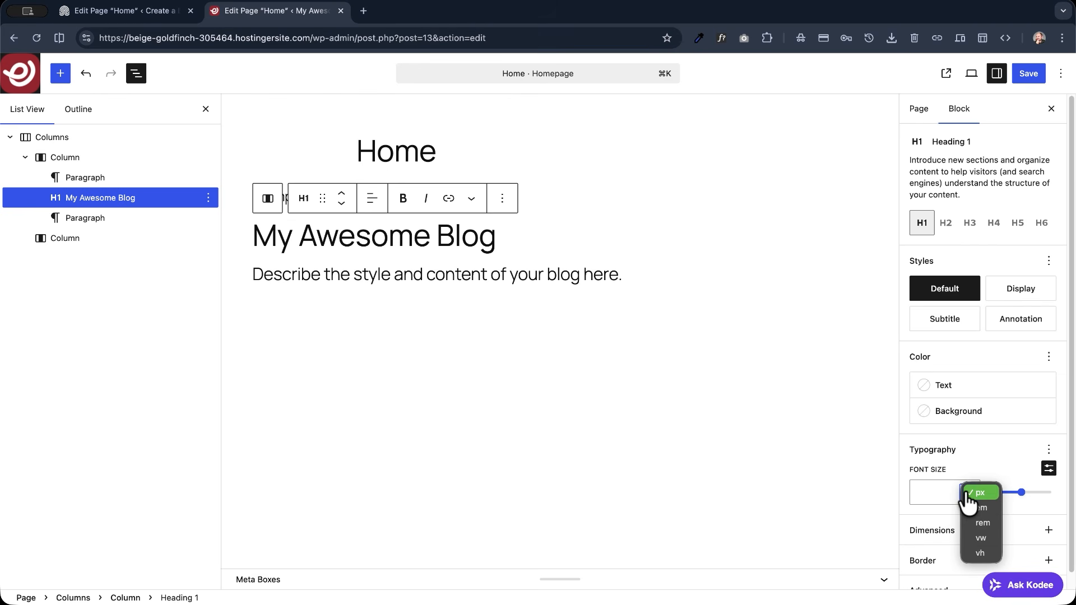
{"action": "left_click", "coordinate": [982, 524]}
{"action": "left_click", "coordinate": [939, 494]}
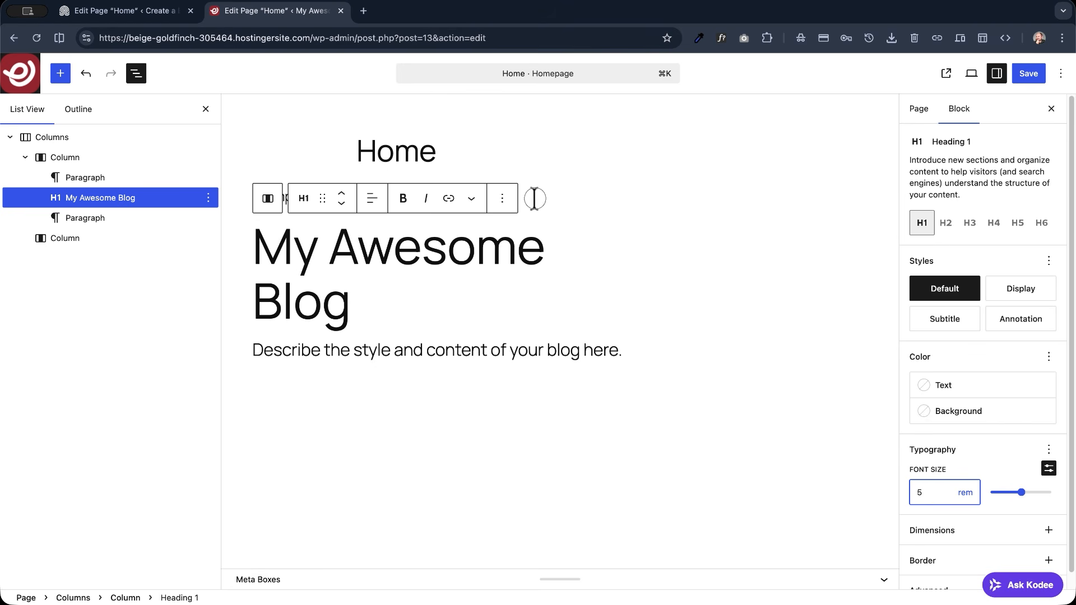
- Change the text of the paragraph above the heading to "A simple uptitle"
{"action": "left_click", "coordinate": [284, 199]}
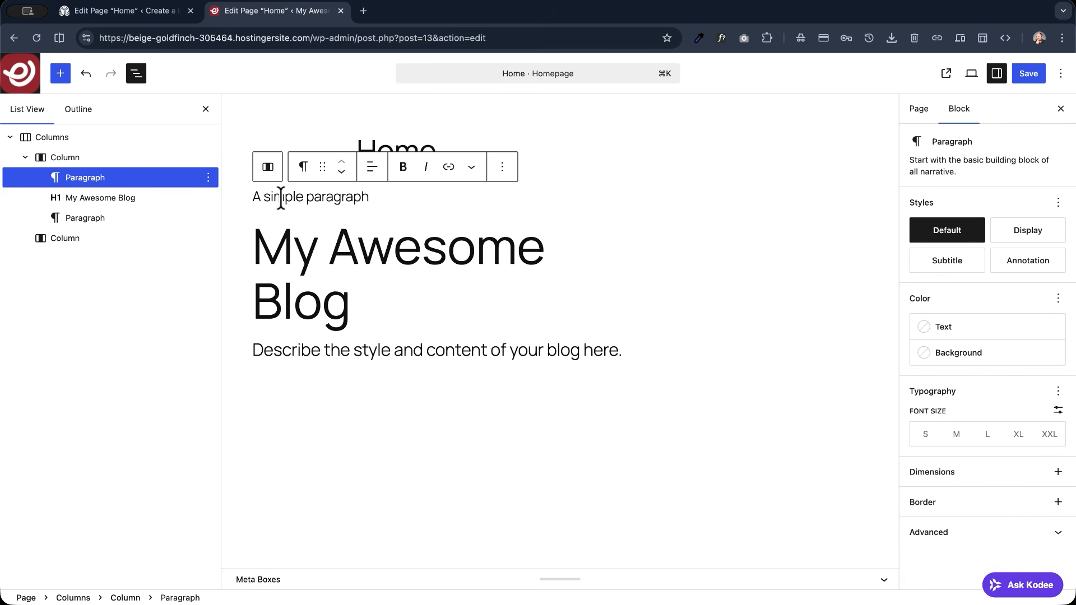
{"action": "double_click", "coordinate": [316, 198]}
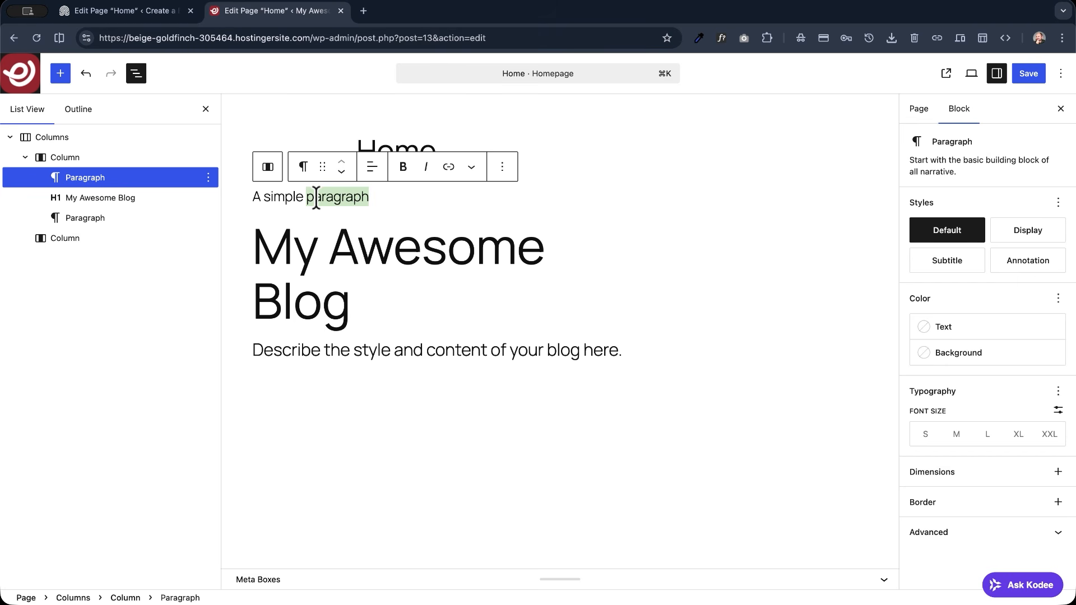
{"action": "type", "text": "subtitle"}
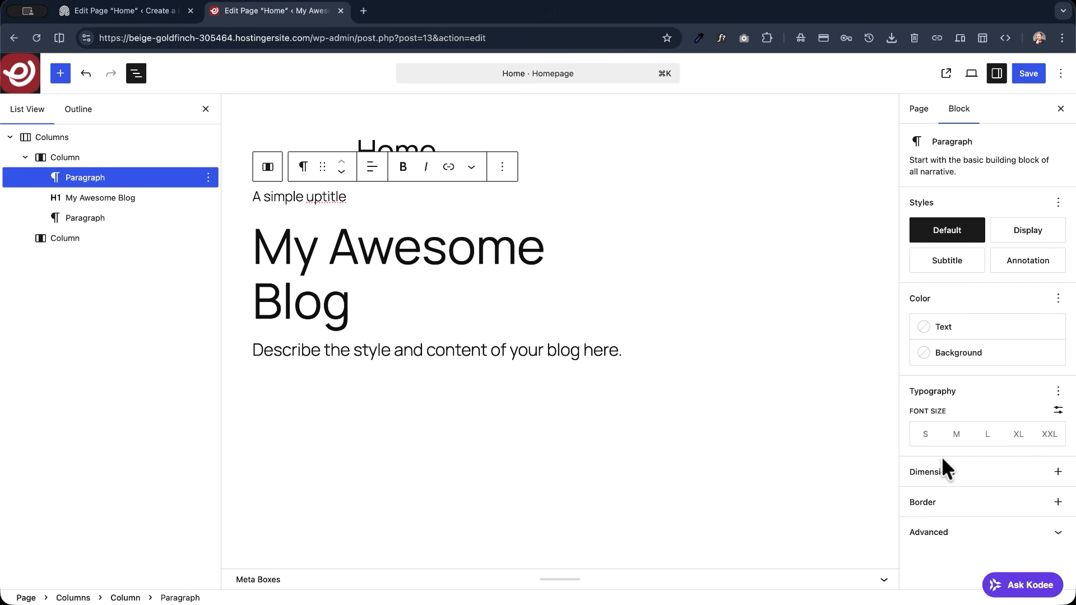
- Set the uptitle paragraph's letter case to uppercase and its font size to M
{"action": "left_click", "coordinate": [1058, 391]}
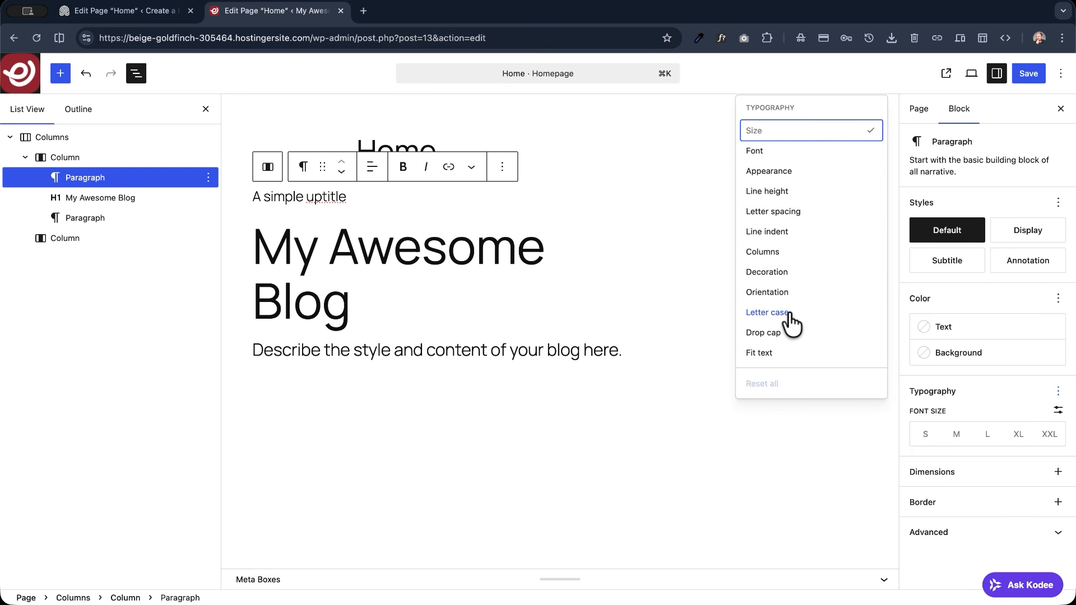
{"action": "left_click", "coordinate": [773, 323]}
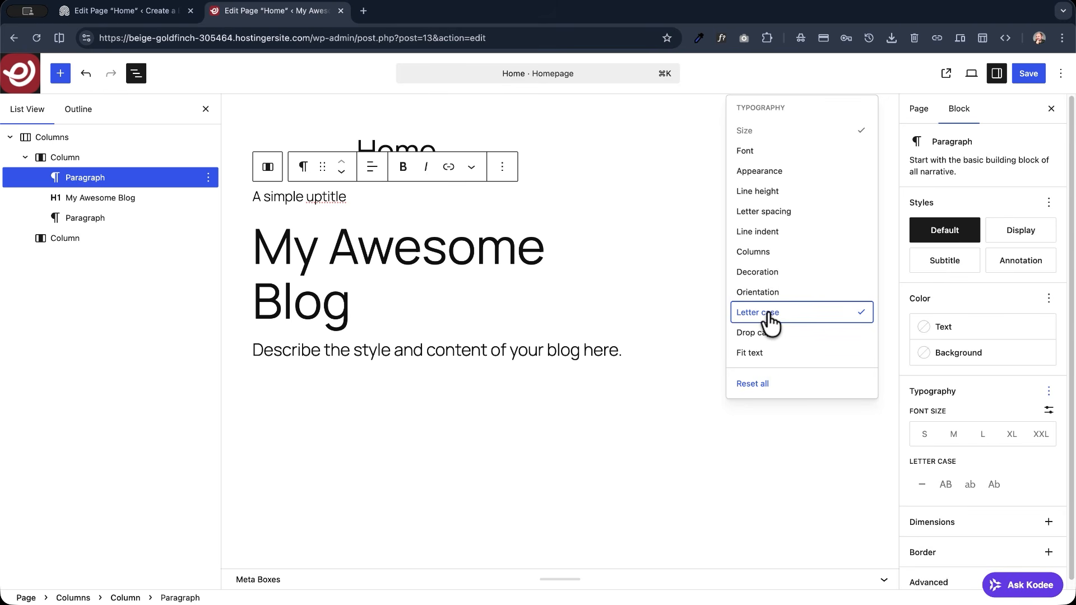
{"action": "left_click", "coordinate": [945, 485]}
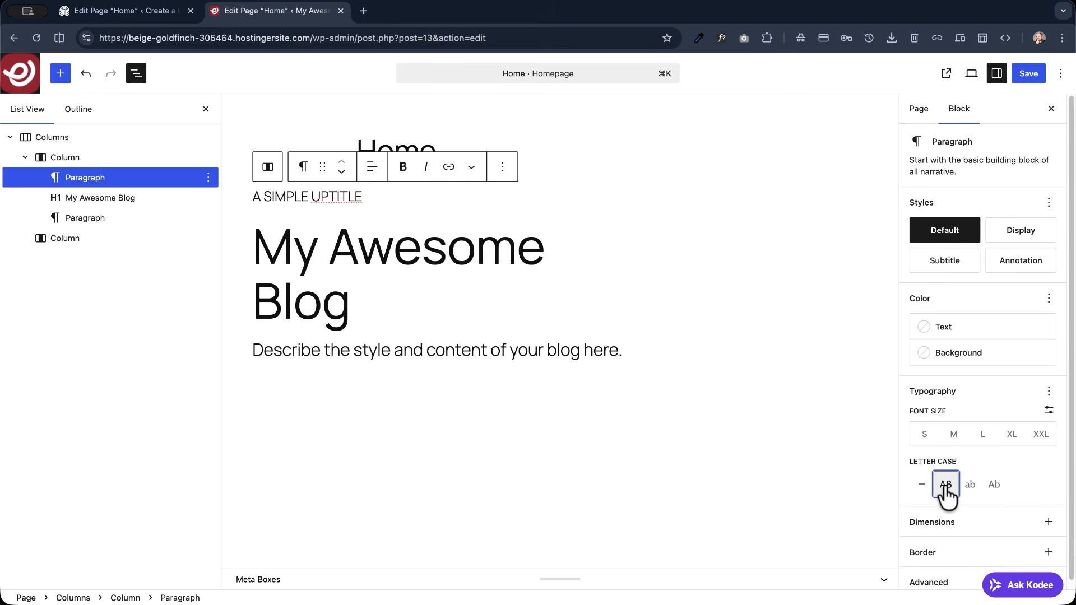
{"action": "left_click", "coordinate": [953, 434]}
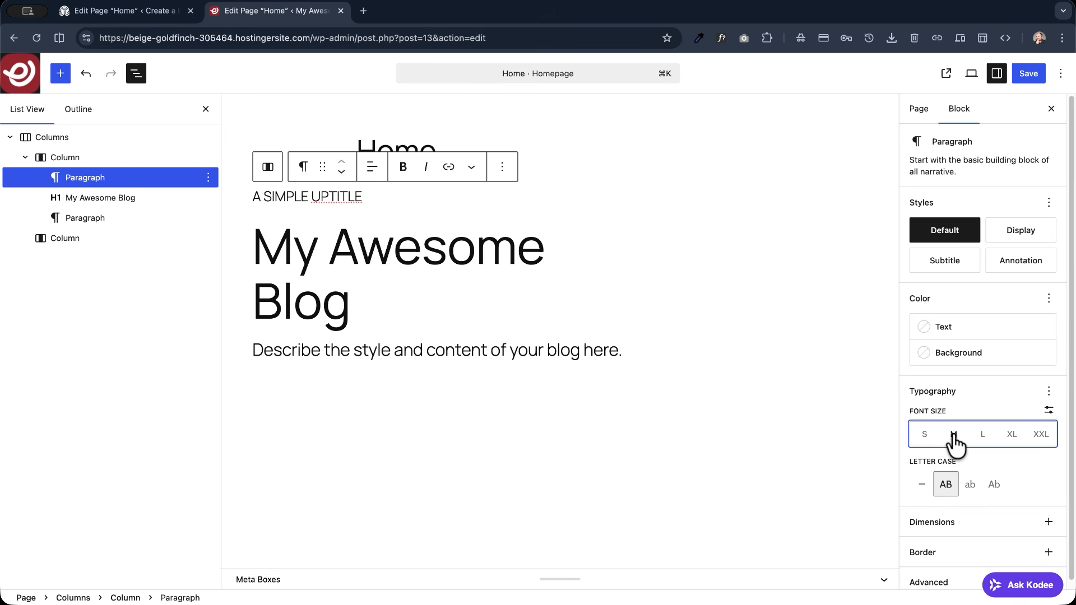
{"action": "left_click", "coordinate": [953, 434]}
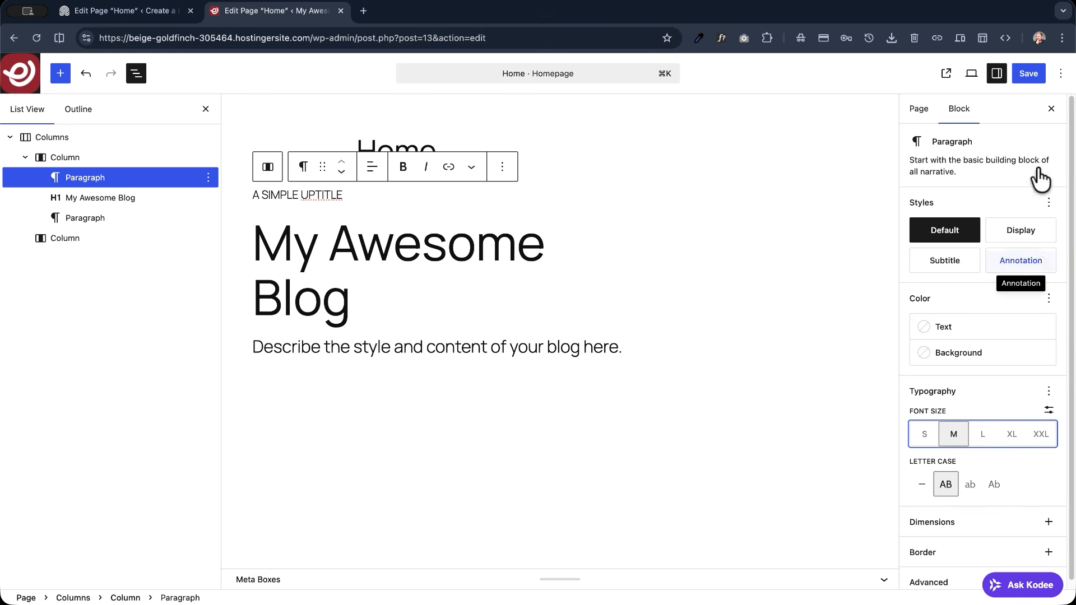
- Save the Home page, view it on the live site and compare its hero text with the demo page's hero
{"action": "left_click", "coordinate": [1030, 74]}
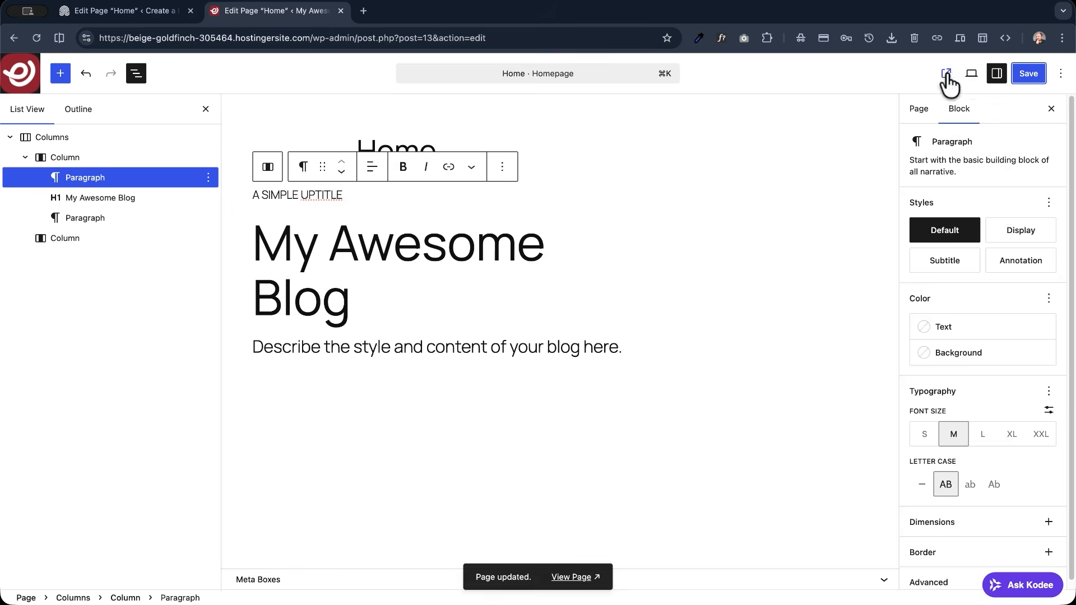
{"action": "left_click", "coordinate": [946, 75]}
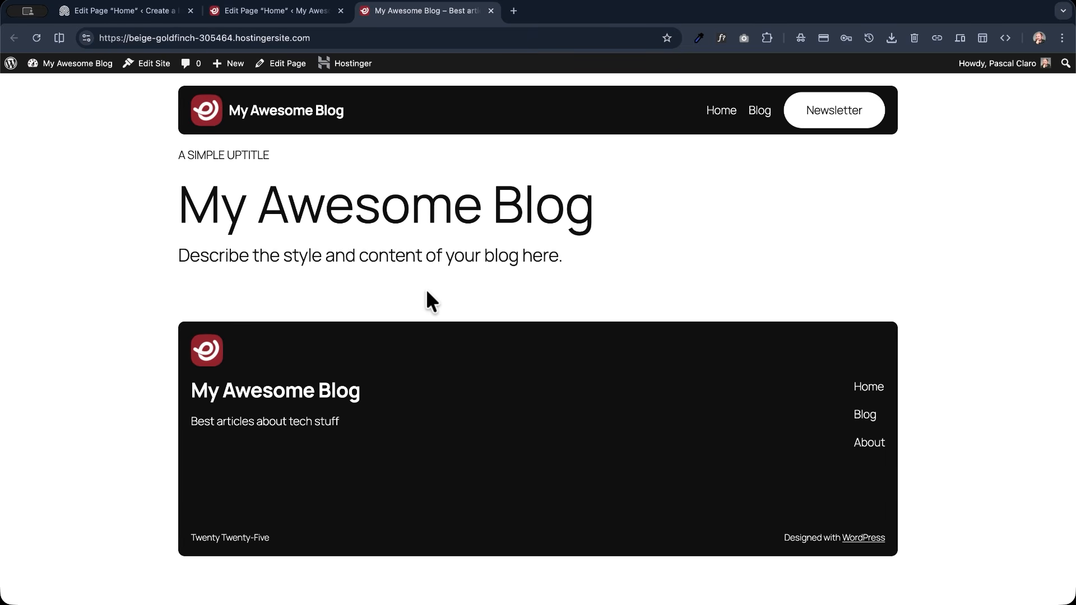
{"action": "left_click", "coordinate": [147, 9]}
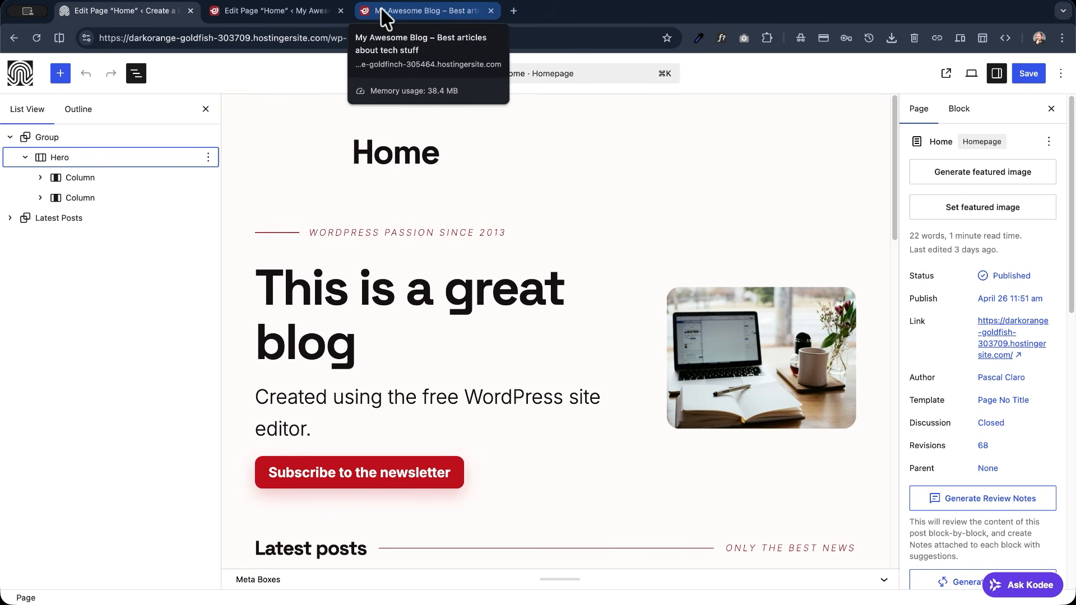
- Wrap the uptitle paragraph of the My Awesome Blog Home page in a Group and transform the group into a Row
{"action": "left_click", "coordinate": [293, 10]}
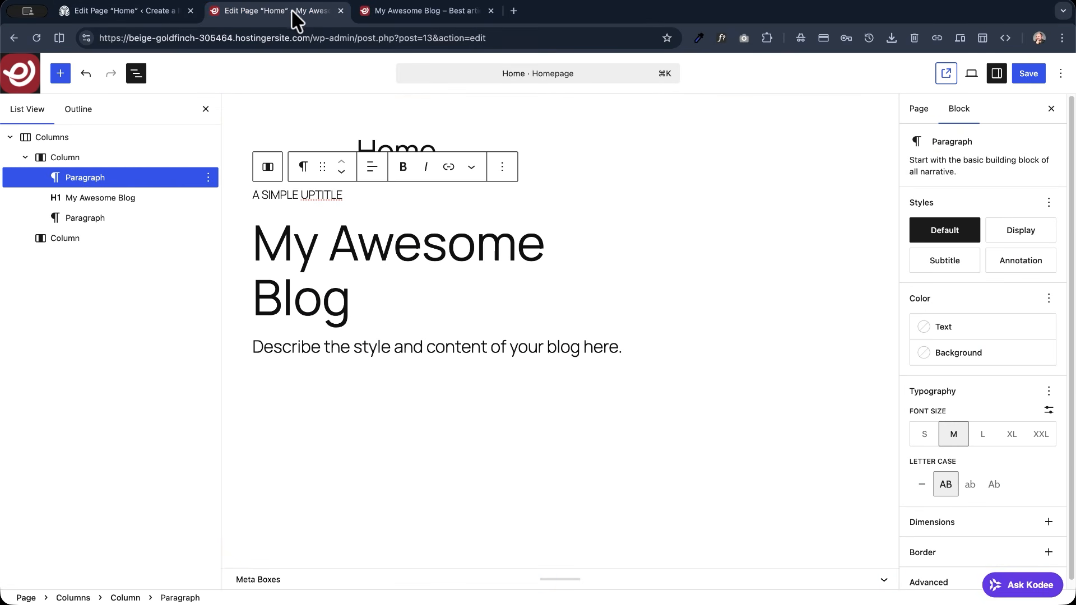
{"action": "left_click", "coordinate": [304, 168]}
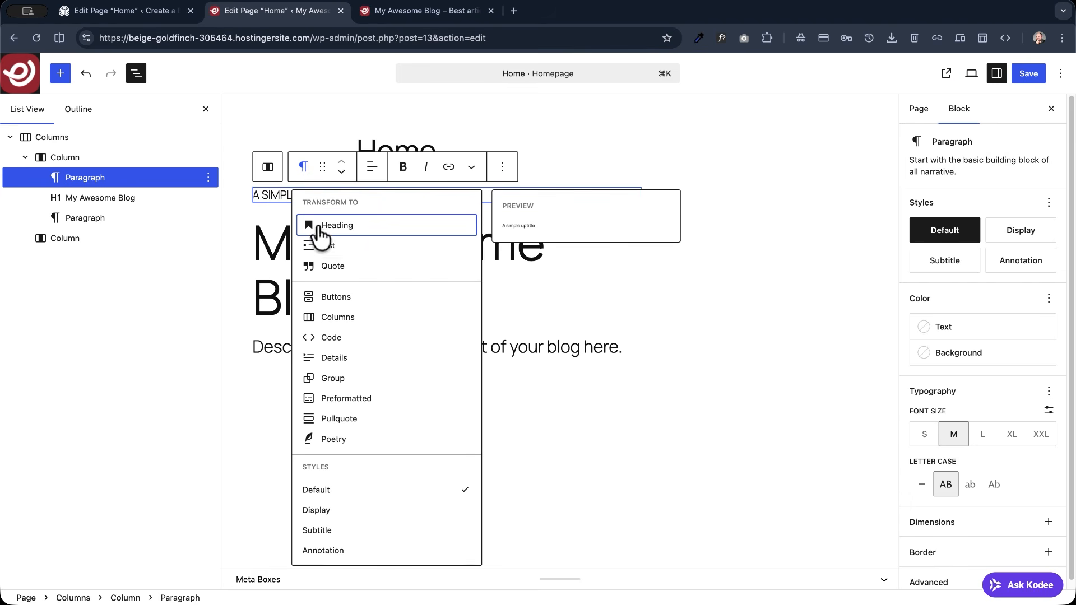
{"action": "left_click", "coordinate": [325, 381]}
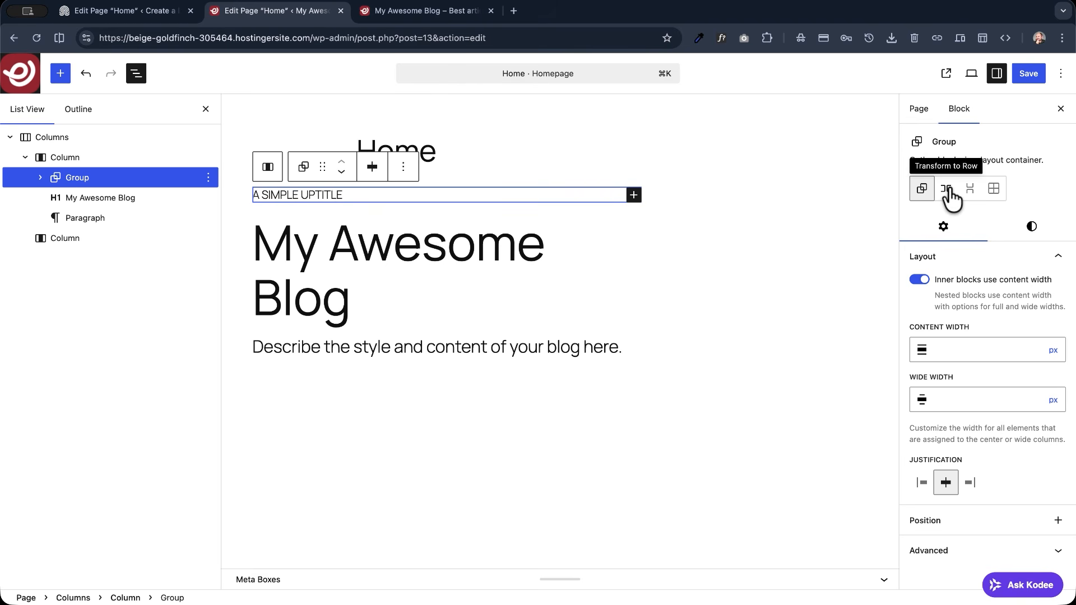
{"action": "left_click", "coordinate": [947, 190]}
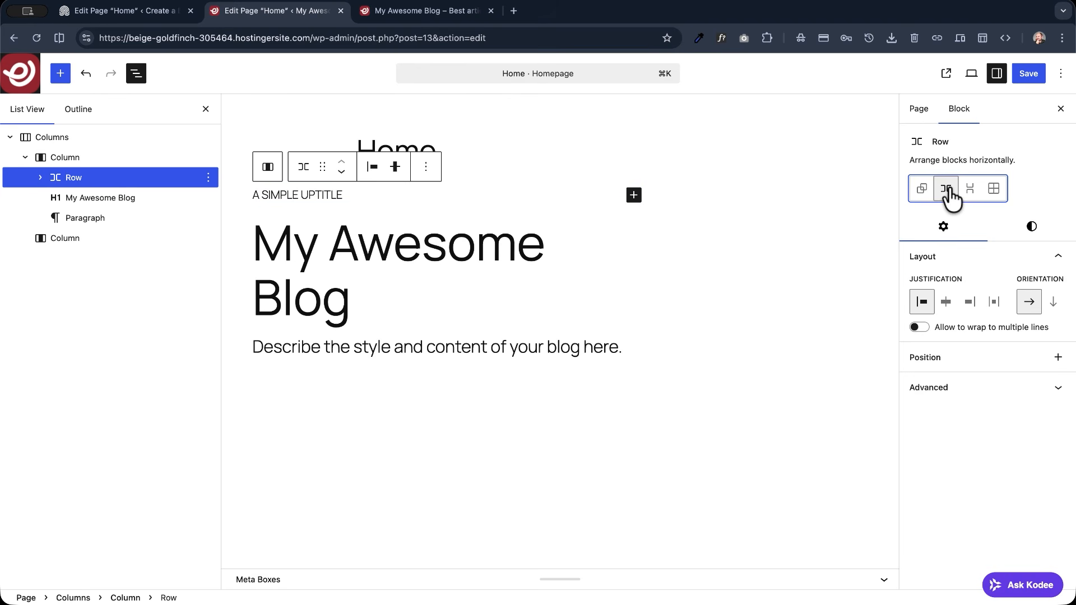
- Insert a Separator block after the uptitle paragraph inside the Row
{"action": "left_click", "coordinate": [634, 195]}
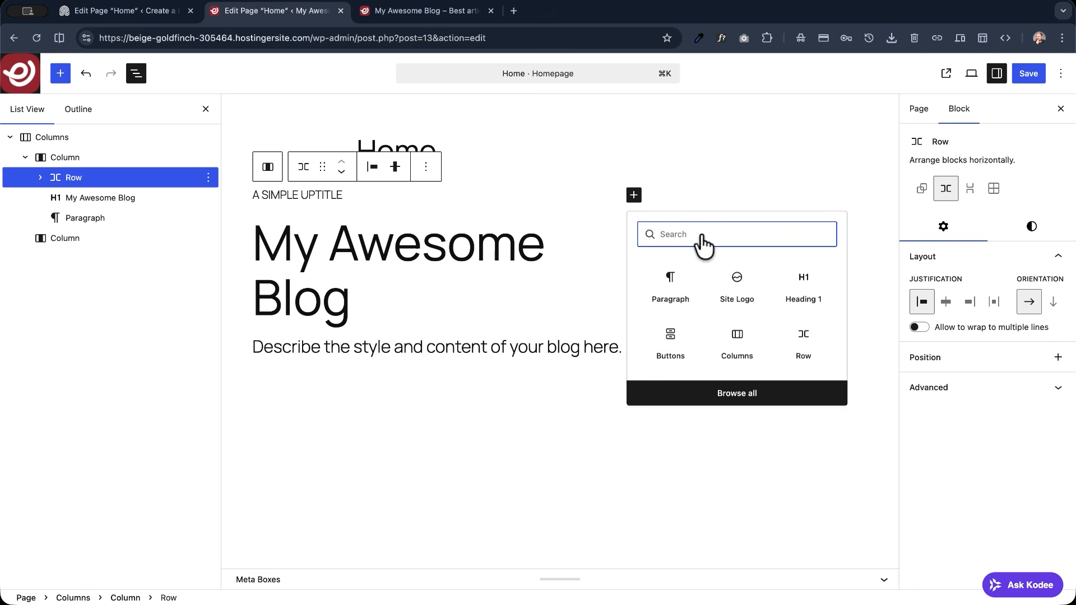
{"action": "type", "text": "s"}
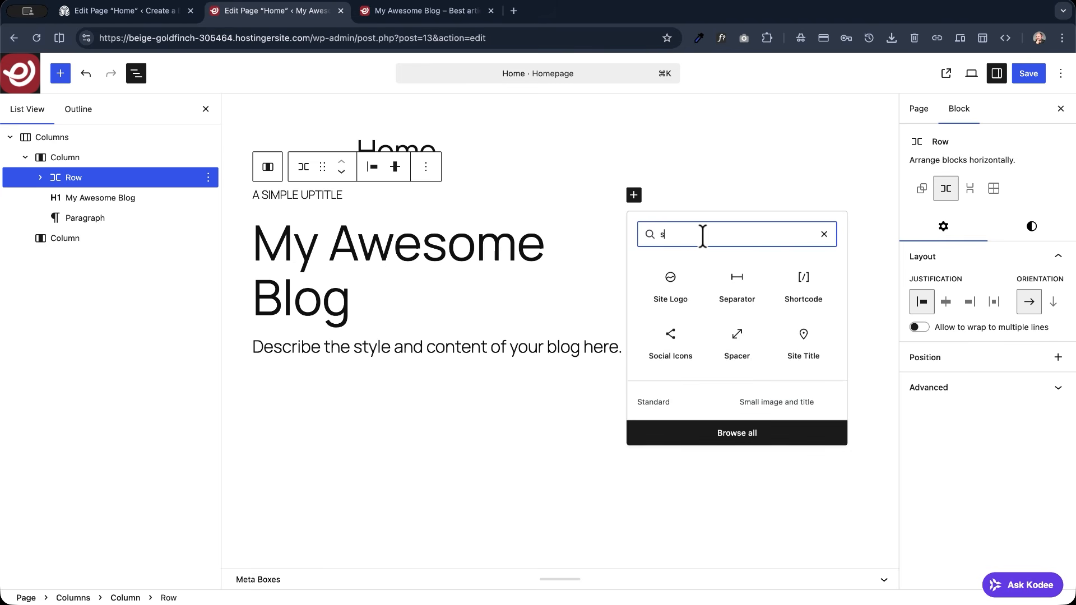
{"action": "type", "text": "epara"}
{"action": "left_click", "coordinate": [671, 290]}
{"action": "left_click", "coordinate": [670, 290]}
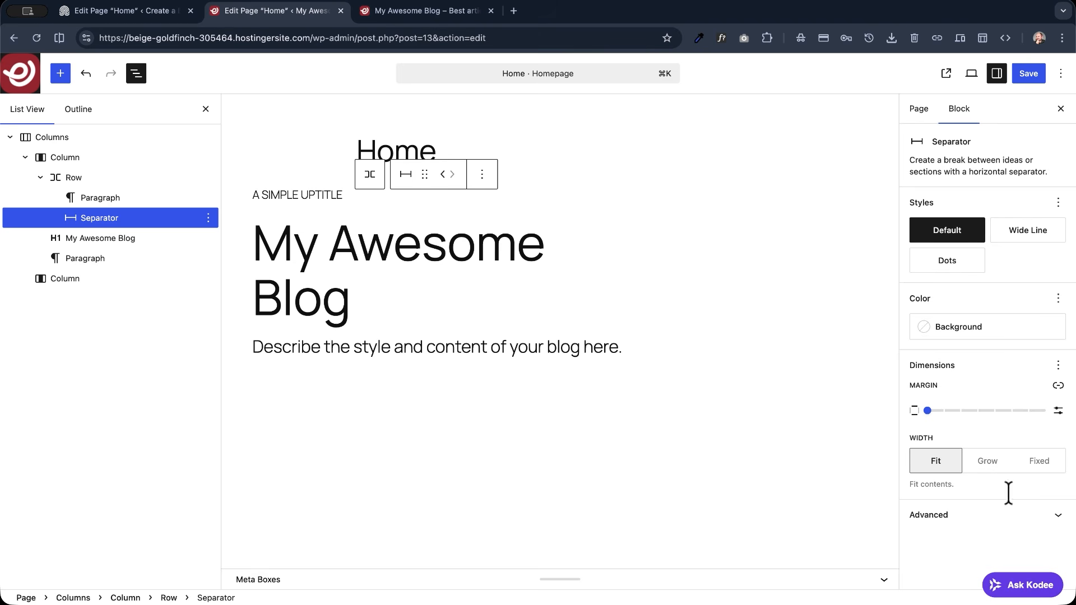
- Give the separator in the uptitle row a fixed width of 50 px
{"action": "left_click", "coordinate": [993, 475]}
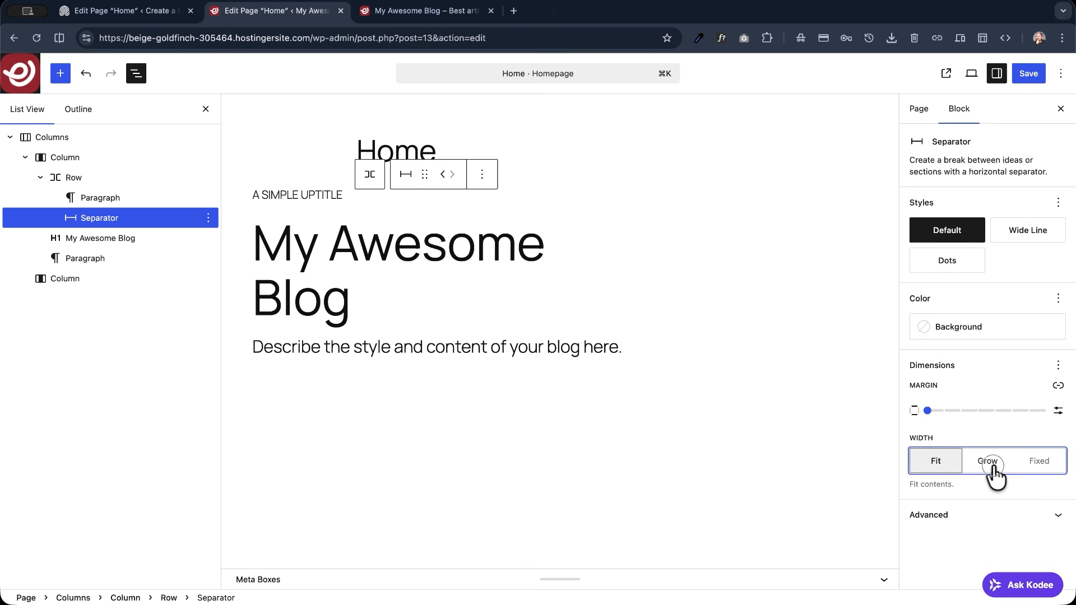
{"action": "left_click", "coordinate": [1031, 470]}
{"action": "left_click", "coordinate": [938, 463]}
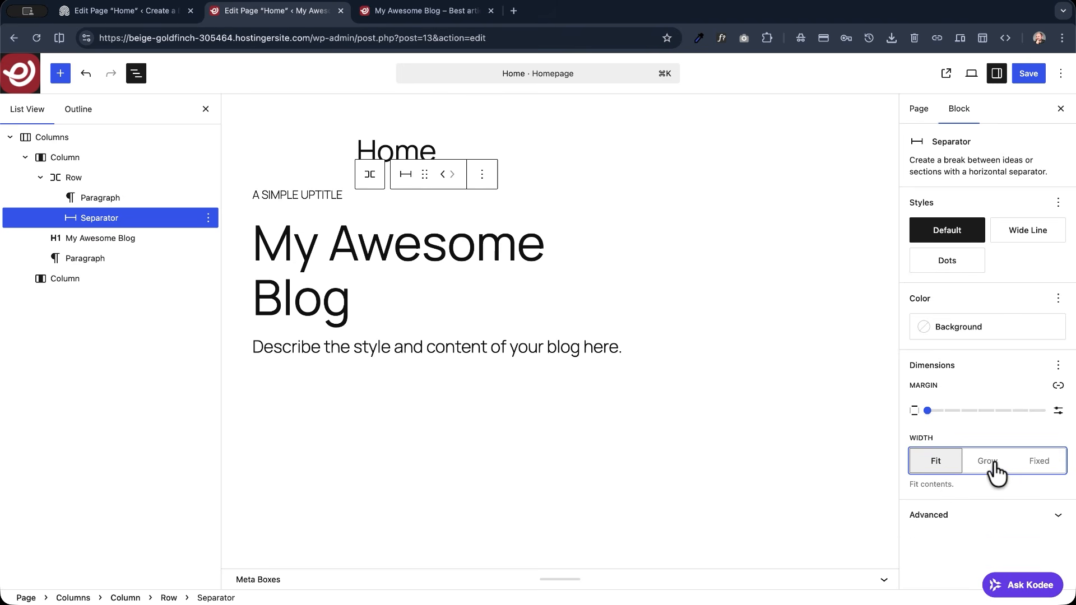
{"action": "left_click", "coordinate": [1038, 470]}
{"action": "left_click", "coordinate": [962, 508]}
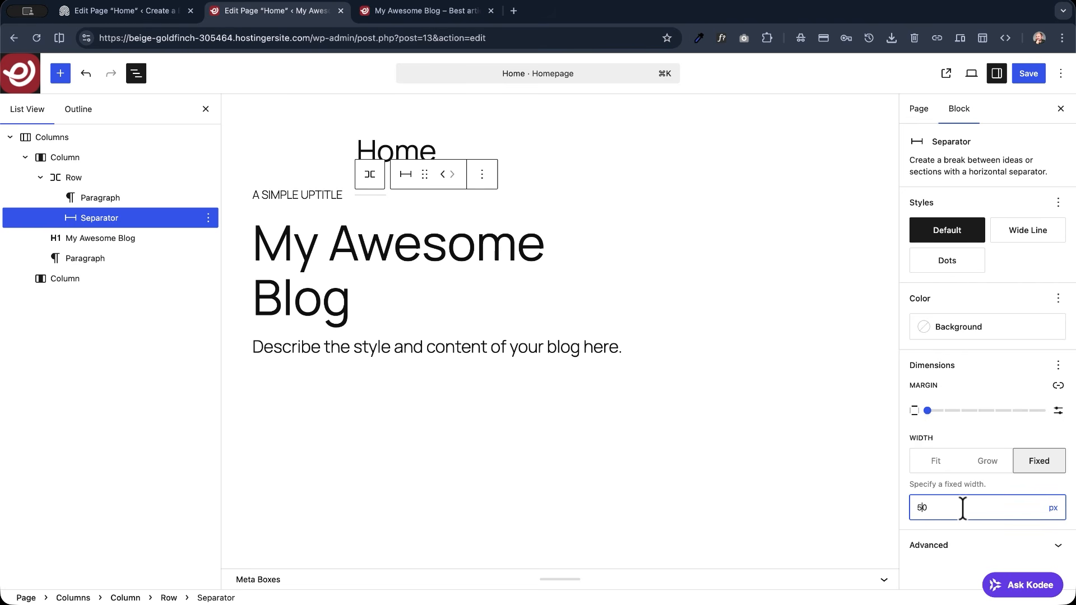
- Move the separator in front of the uptitle paragraph within the row and save the page
{"action": "left_click", "coordinate": [369, 173]}
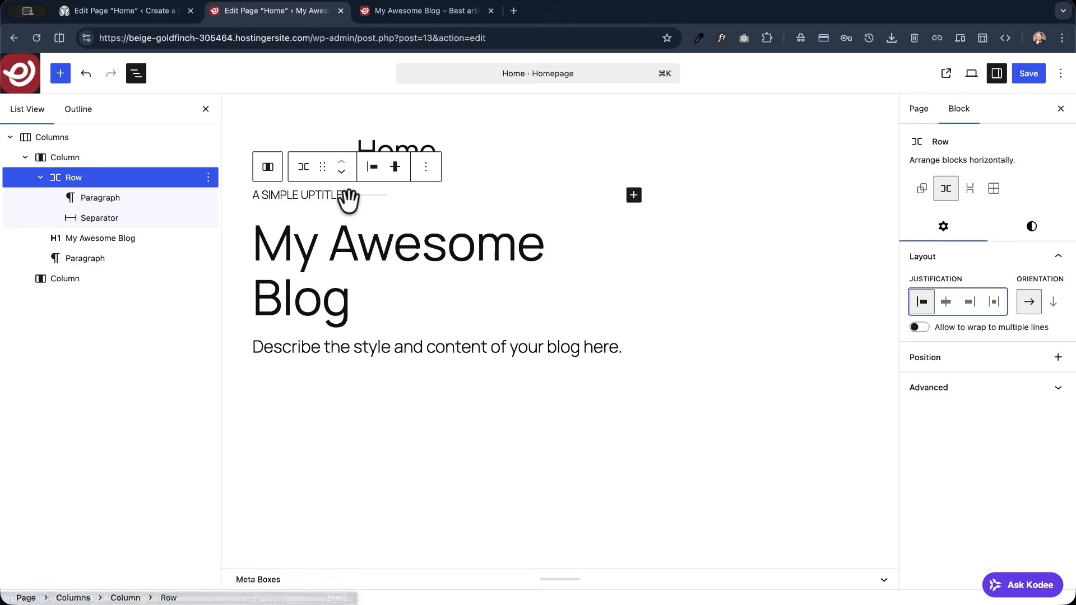
{"action": "left_click", "coordinate": [84, 197]}
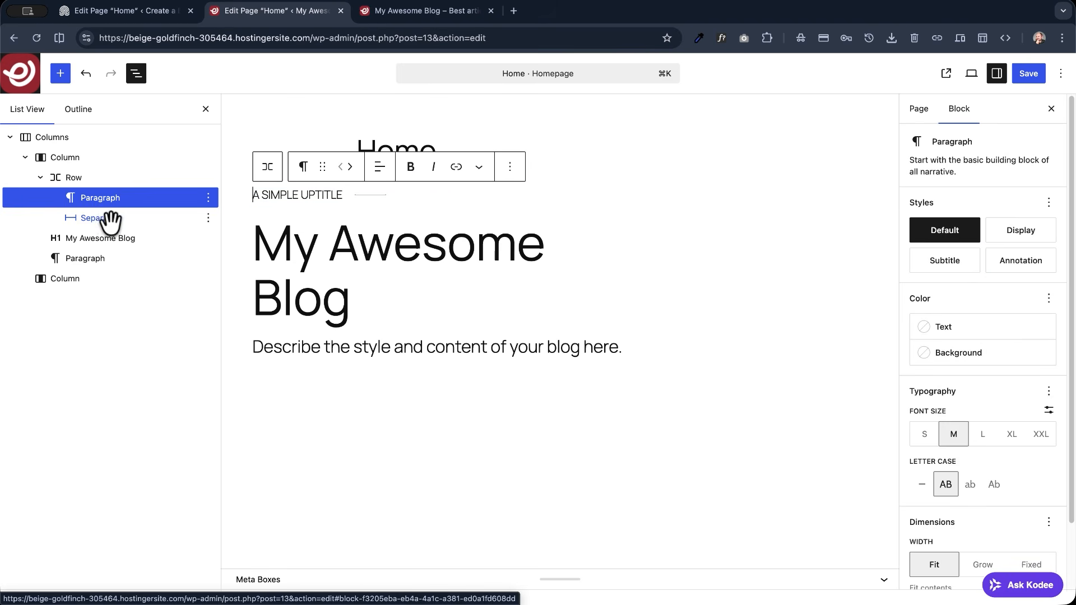
{"action": "left_click", "coordinate": [106, 218]}
{"action": "left_click", "coordinate": [443, 175]}
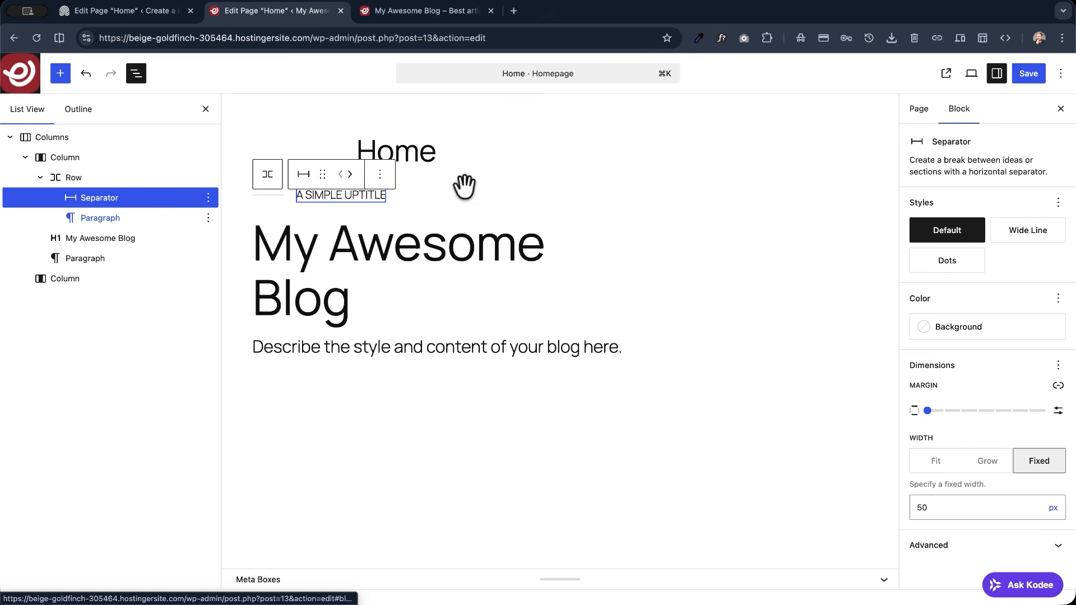
{"action": "left_click", "coordinate": [1029, 75]}
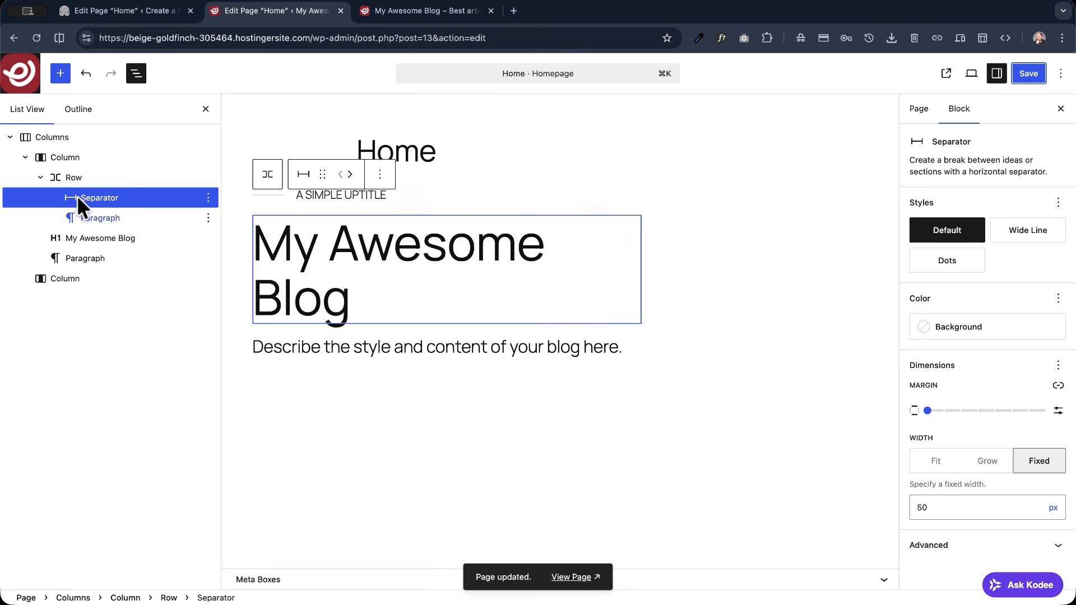
- Set the block spacing of the uptitle row to Tiny
{"action": "left_click", "coordinate": [56, 178]}
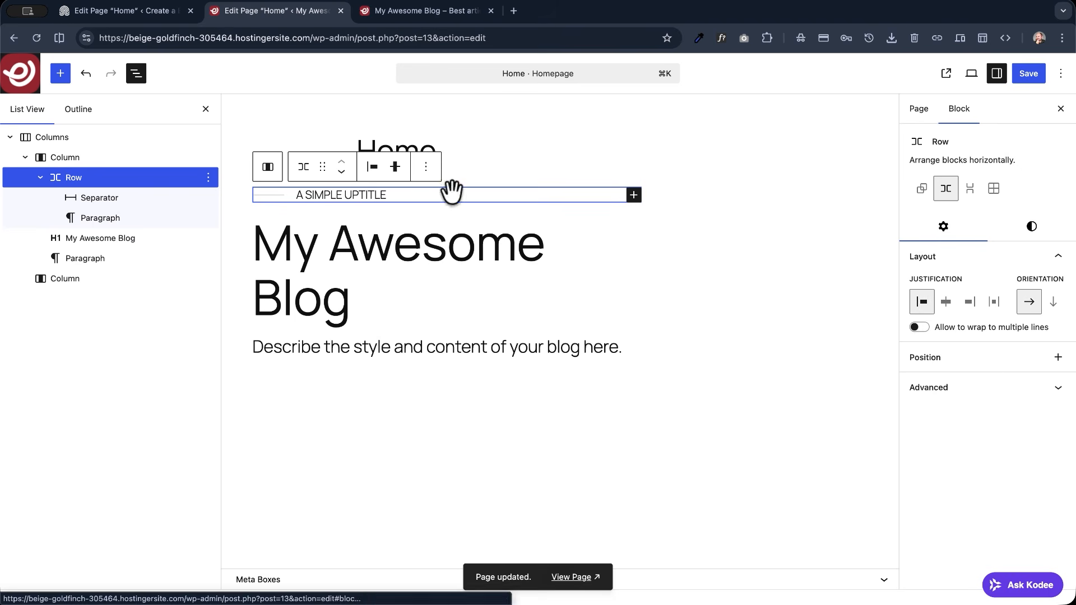
{"action": "left_click", "coordinate": [1016, 224]}
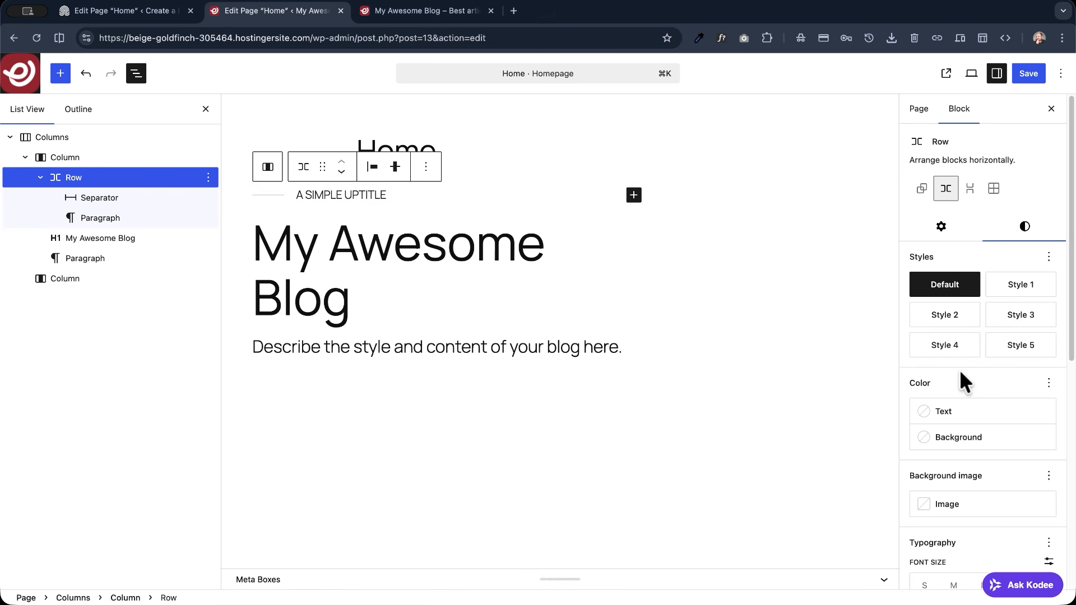
{"action": "scroll", "coordinate": [961, 377], "scroll_direction": "down", "scroll_amount": 5}
{"action": "scroll", "coordinate": [935, 377], "scroll_direction": "down", "scroll_amount": 4}
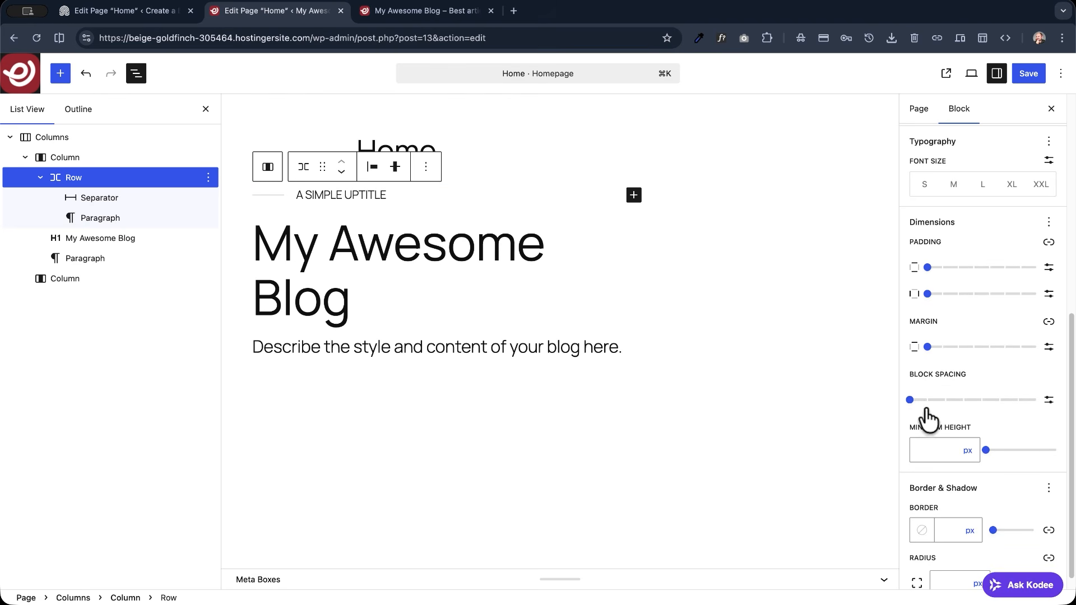
{"action": "left_click_drag", "start_coordinate": [910, 400], "coordinate": [922, 401]}
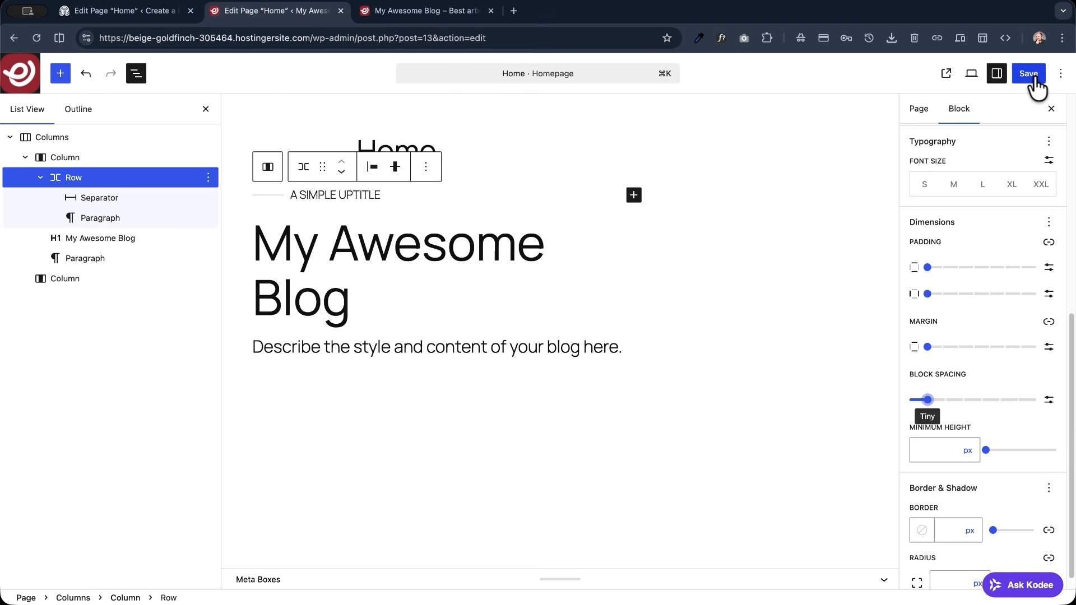
- Set the uptitle paragraph's text color to the gray theme color Accent 4 (#686868)
{"action": "left_click", "coordinate": [112, 198]}
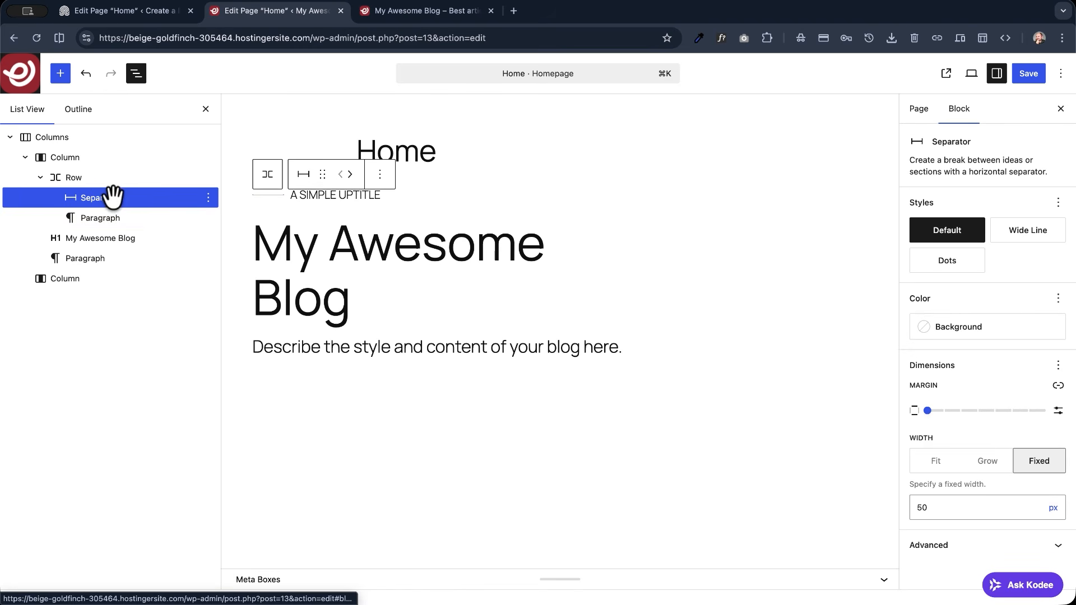
{"action": "left_click", "coordinate": [101, 218]}
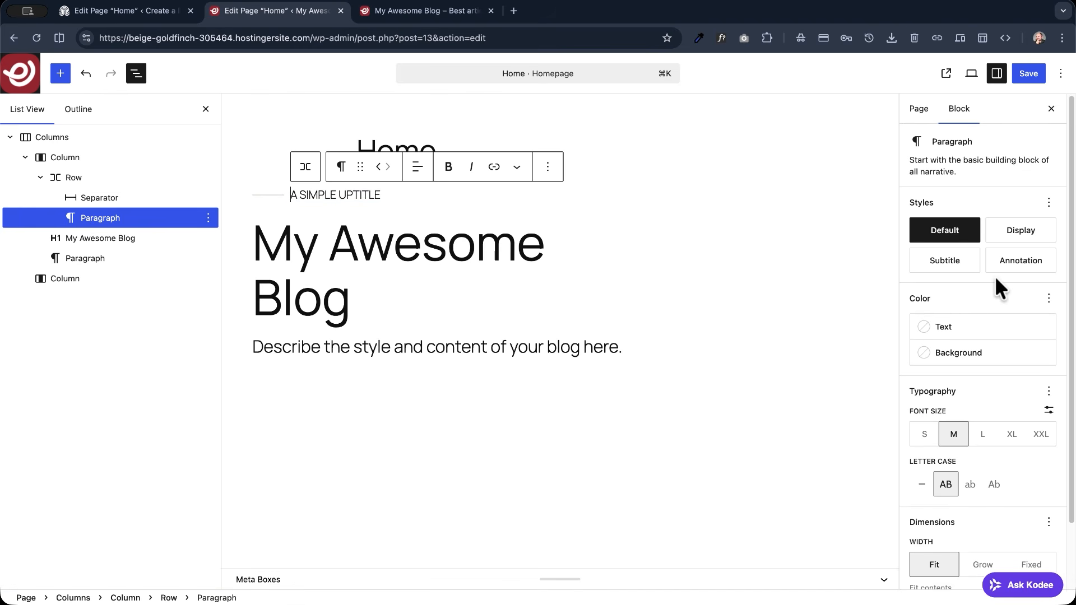
{"action": "scroll", "coordinate": [980, 283], "scroll_direction": "down", "scroll_amount": 2}
{"action": "scroll", "coordinate": [969, 288], "scroll_direction": "up", "scroll_amount": 1}
{"action": "scroll", "coordinate": [966, 285], "scroll_direction": "up", "scroll_amount": 1}
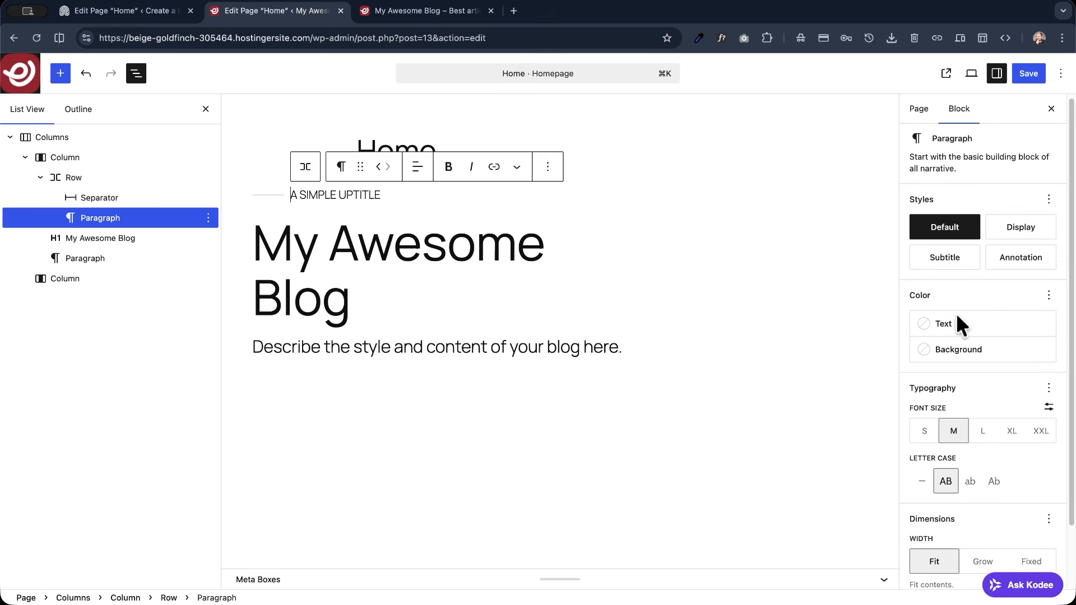
{"action": "left_click", "coordinate": [947, 323]}
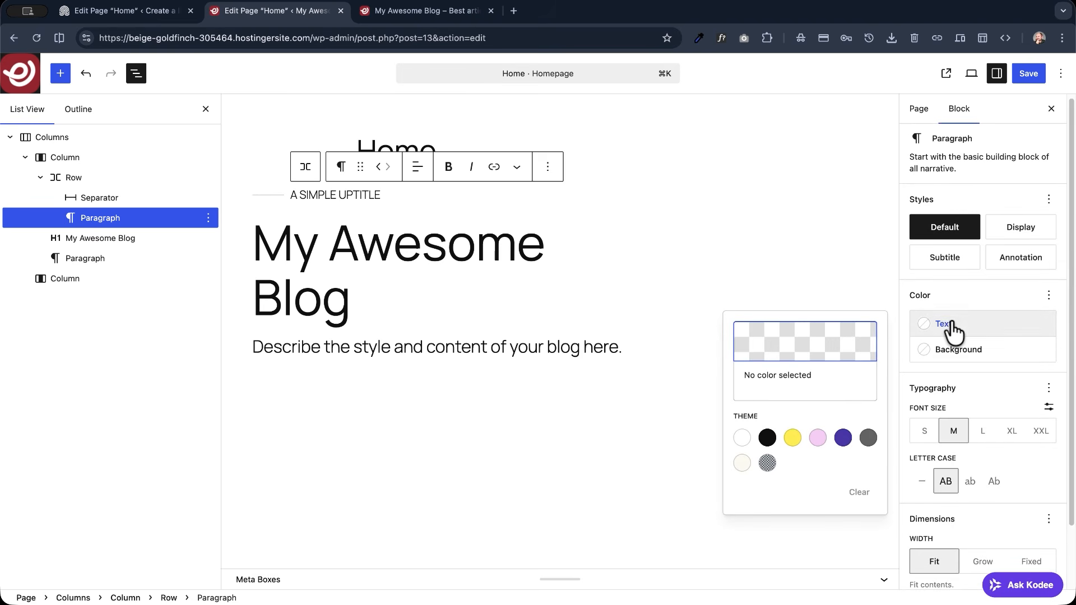
{"action": "left_click", "coordinate": [868, 439]}
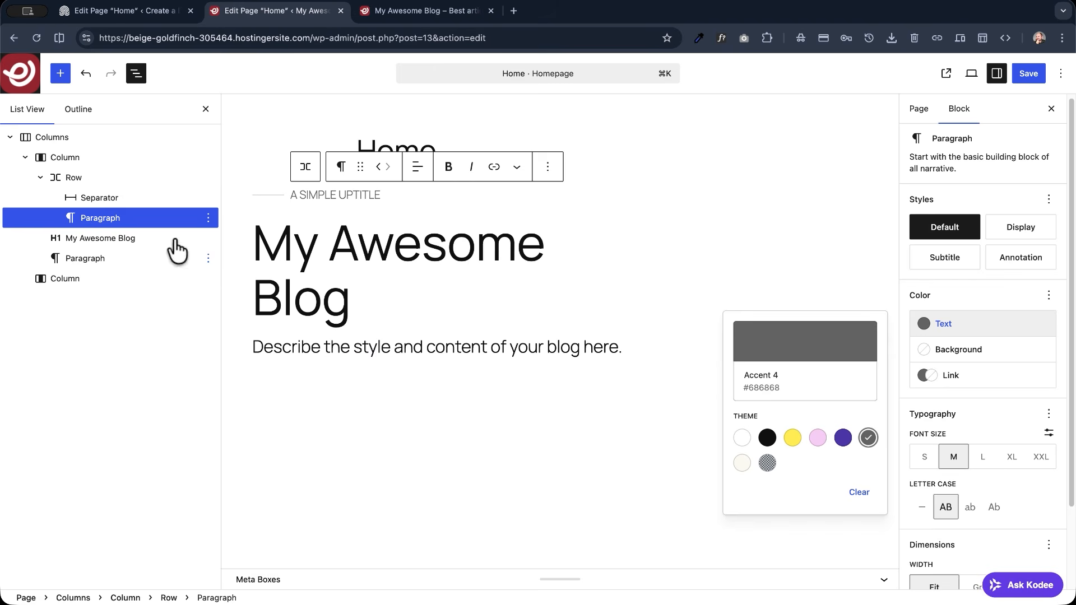
- Set the separator's background color to the gray theme color Accent 4 (#686868)
{"action": "left_click", "coordinate": [173, 202]}
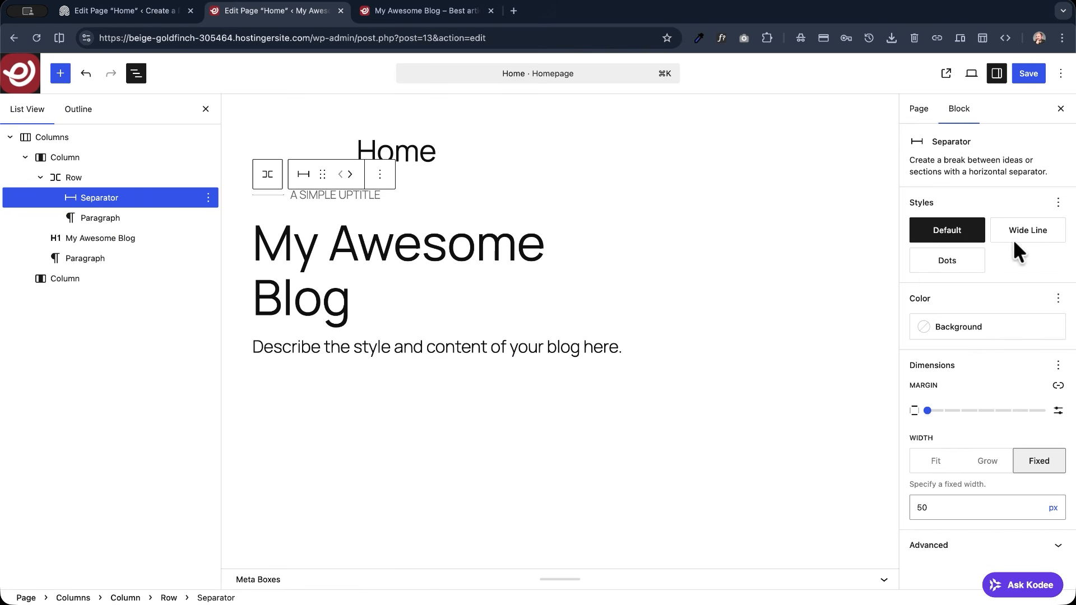
{"action": "left_click", "coordinate": [980, 329]}
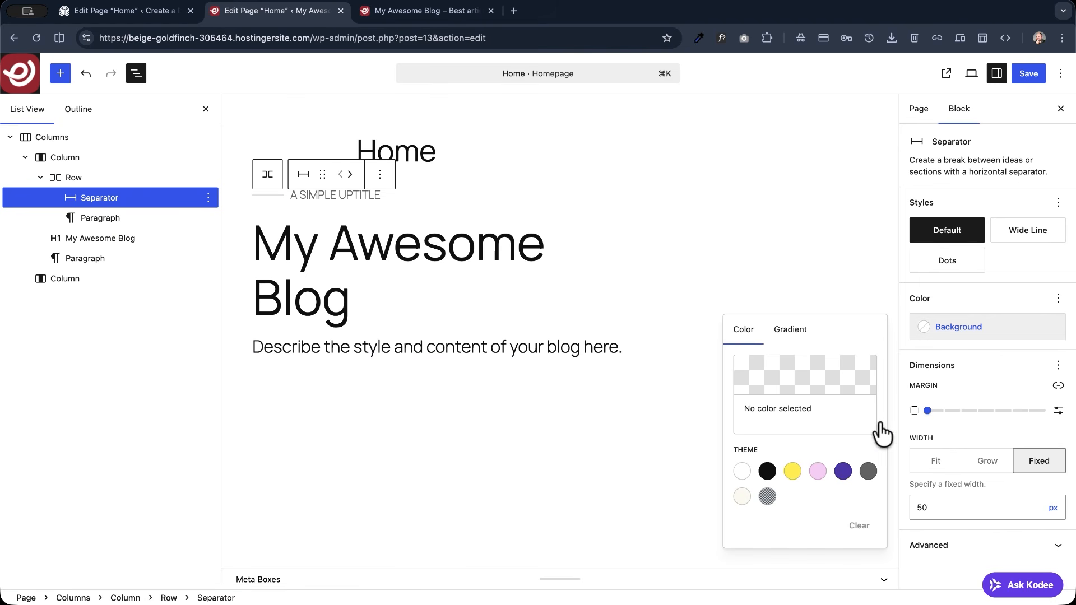
{"action": "left_click", "coordinate": [867, 471]}
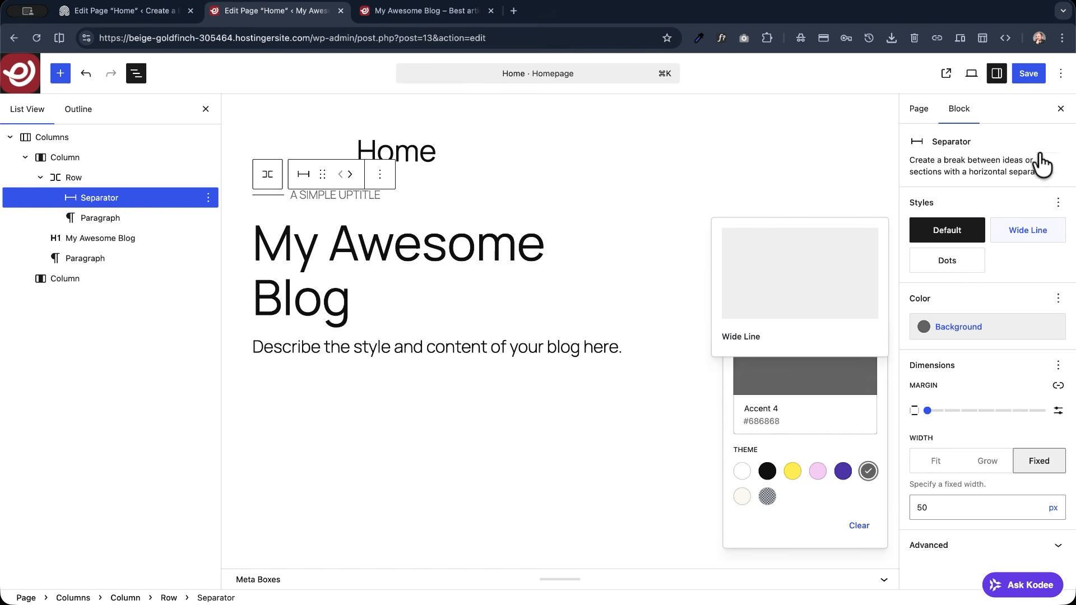
- Save the Home page and reload the live site to check the uptitle with its separator
{"action": "left_click", "coordinate": [1028, 74]}
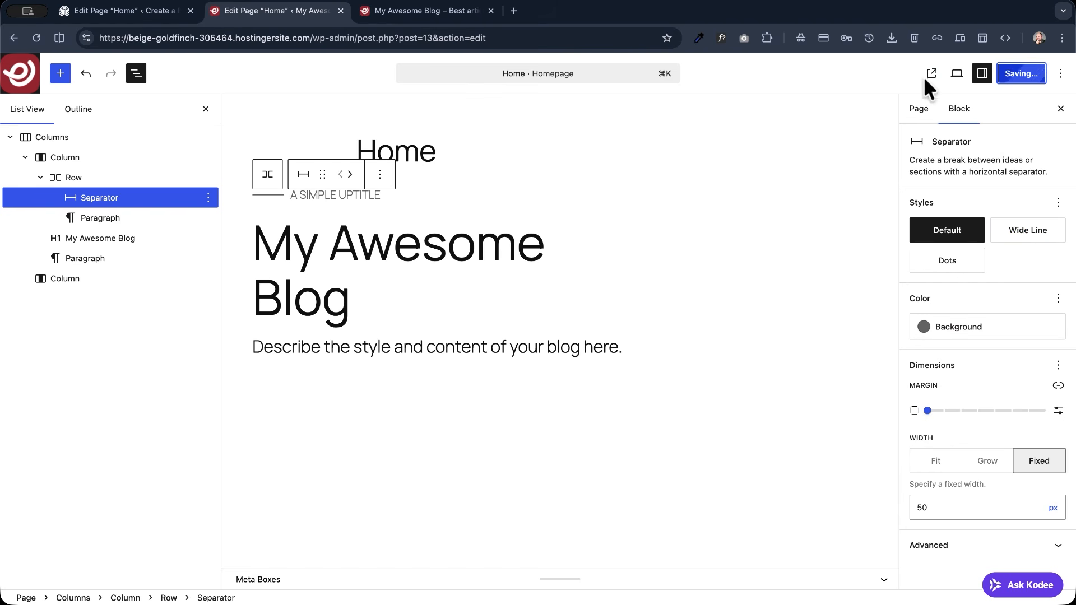
{"action": "left_click", "coordinate": [386, 12]}
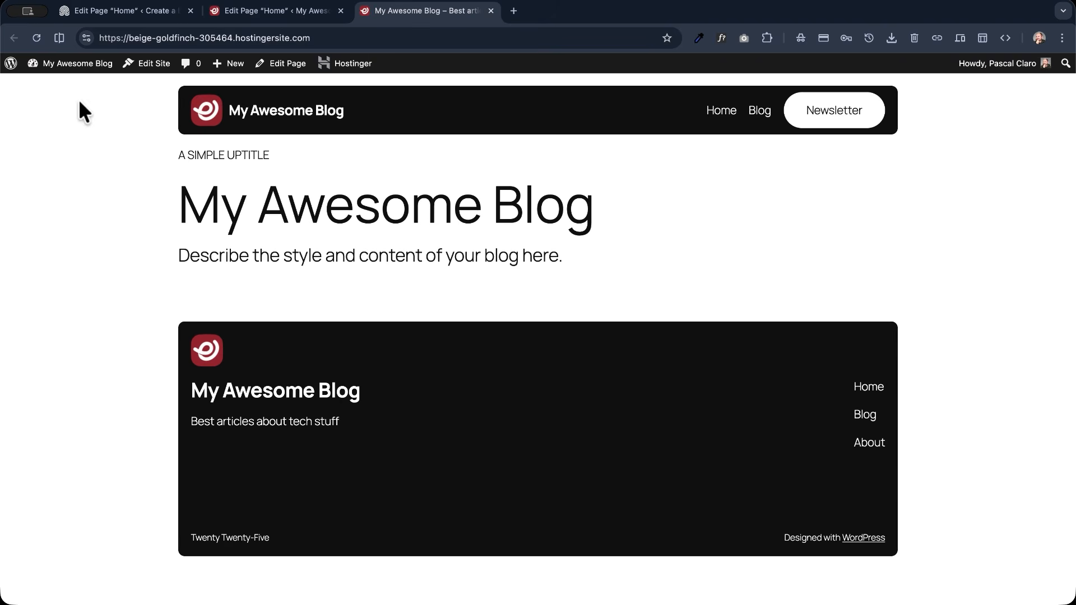
{"action": "left_click", "coordinate": [34, 37]}
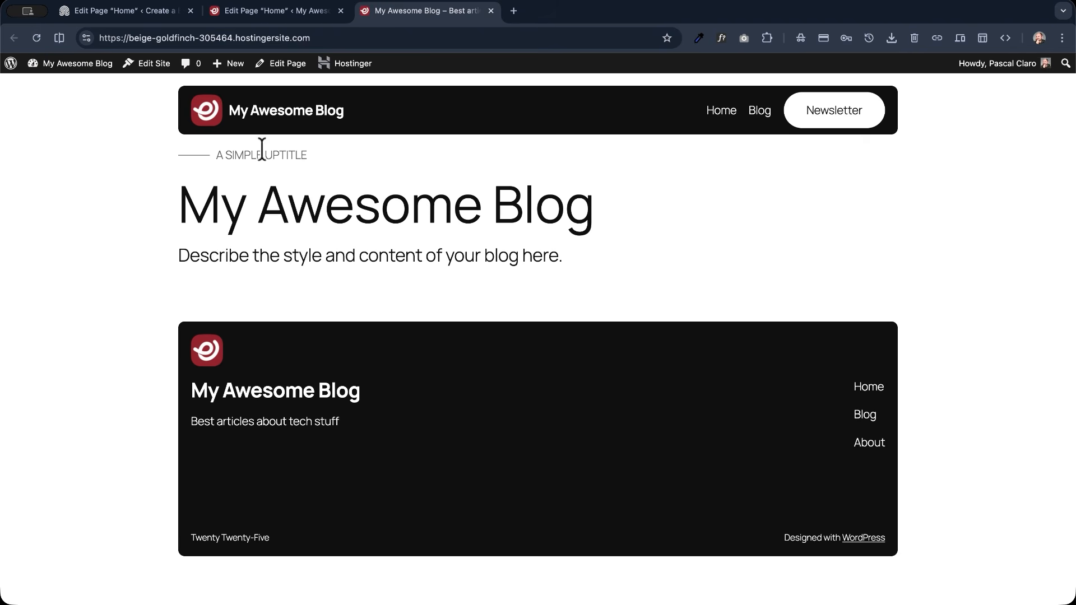
- Set the vertical padding of the hero's Columns block to Large in the Home page editor
{"action": "left_click", "coordinate": [275, 13]}
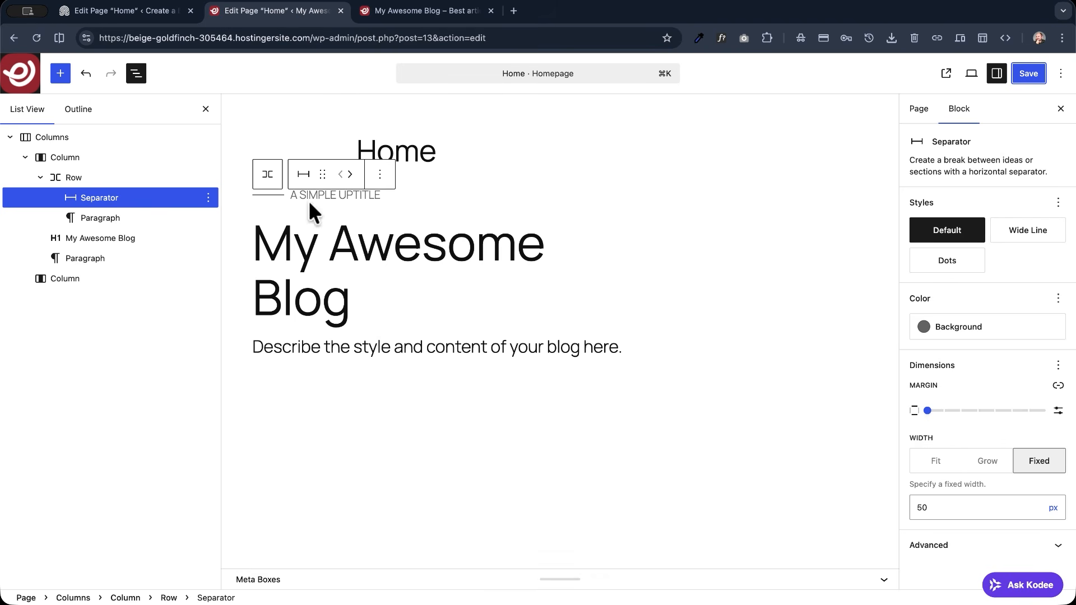
{"action": "left_click", "coordinate": [35, 138]}
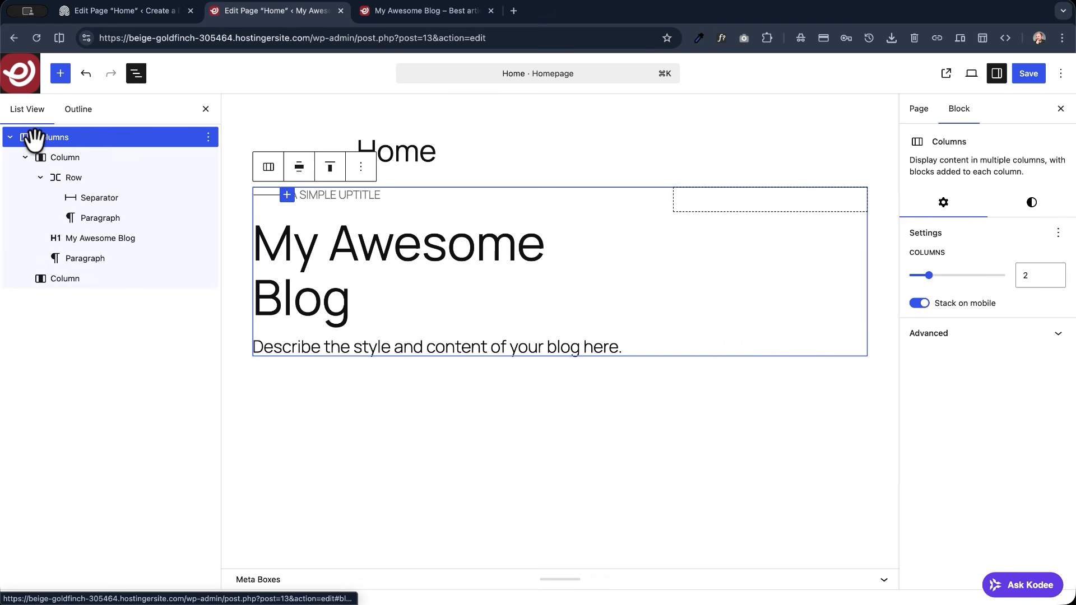
{"action": "left_click", "coordinate": [1033, 208]}
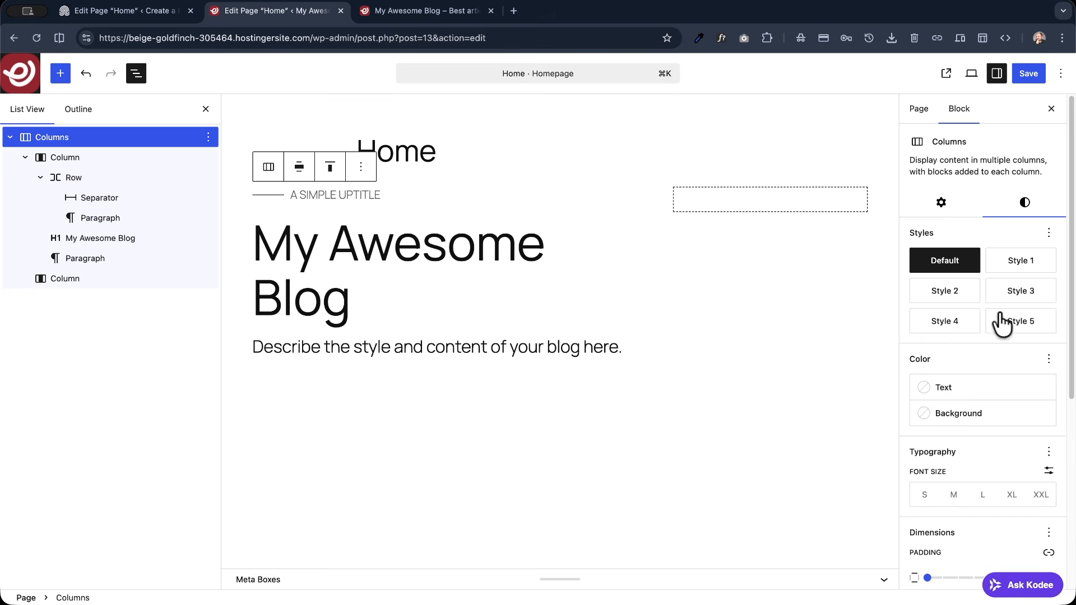
{"action": "scroll", "coordinate": [991, 404], "scroll_direction": "down", "scroll_amount": 5}
{"action": "scroll", "coordinate": [935, 392], "scroll_direction": "down", "scroll_amount": 1}
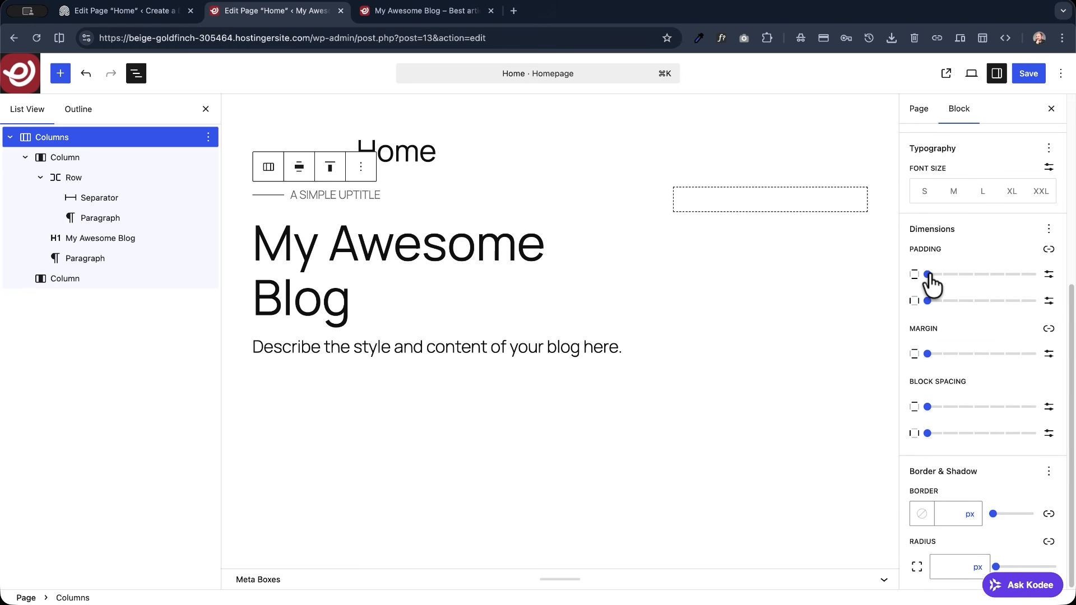
{"action": "left_click_drag", "start_coordinate": [945, 276], "coordinate": [1011, 285]}
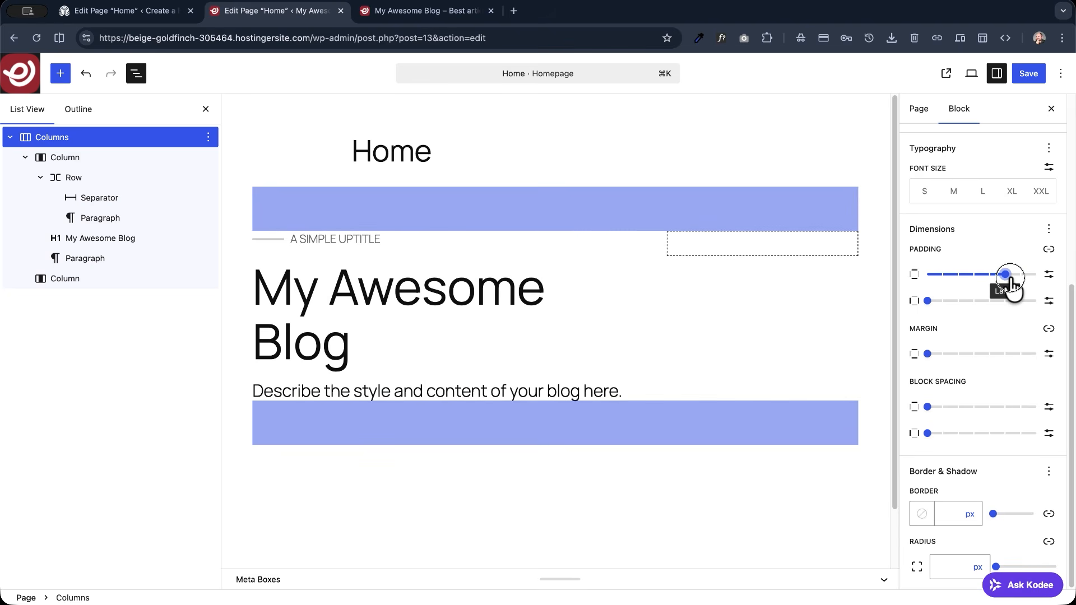
- Save the Home page and reload the live site to check the spacing around the hero
{"action": "left_click", "coordinate": [1028, 73]}
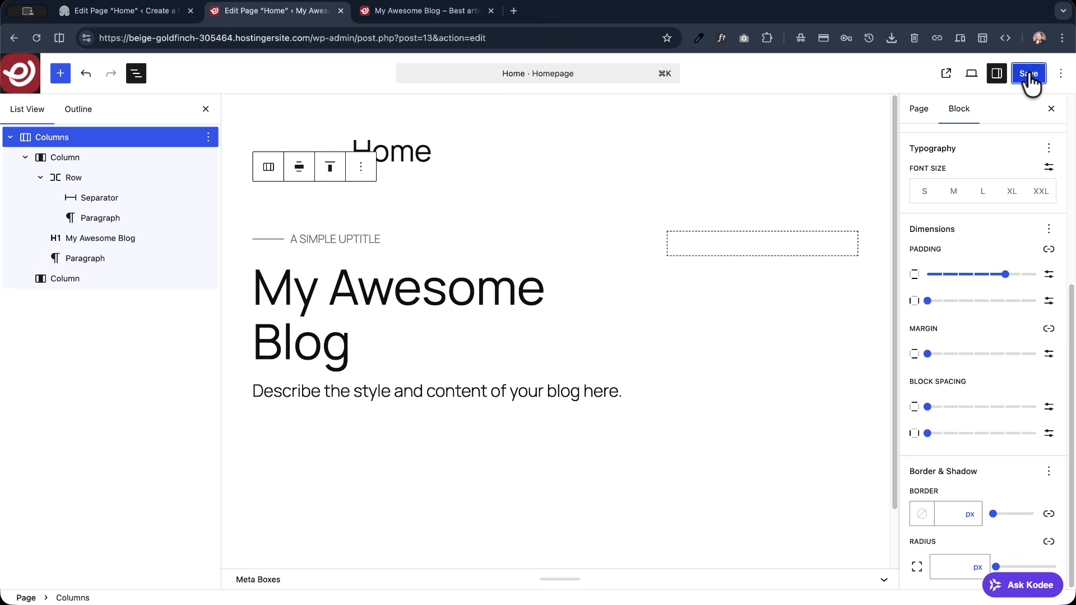
{"action": "left_click", "coordinate": [476, 12]}
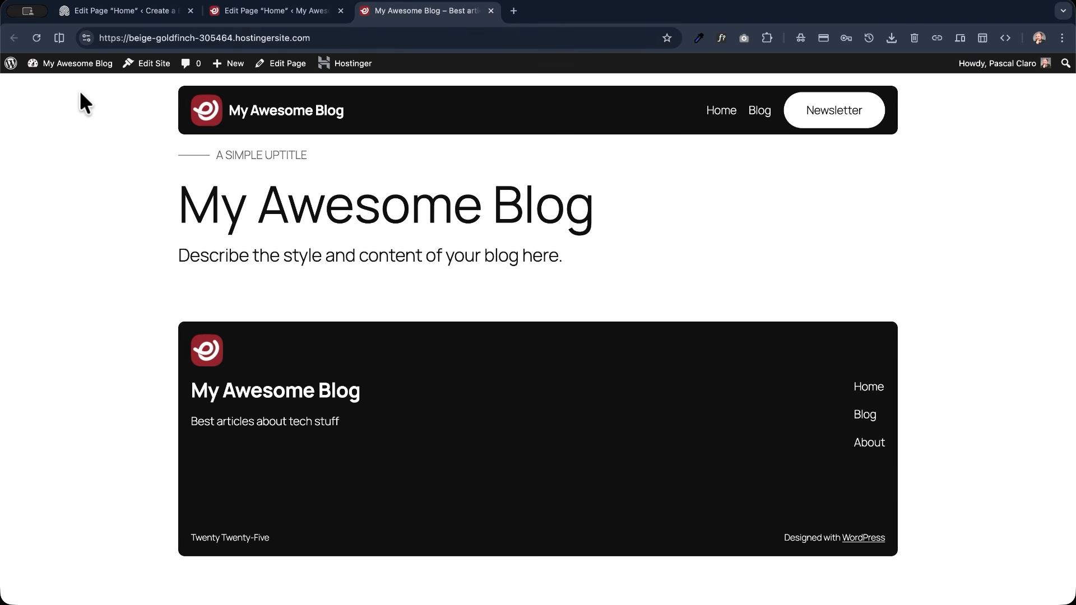
{"action": "left_click", "coordinate": [37, 34]}
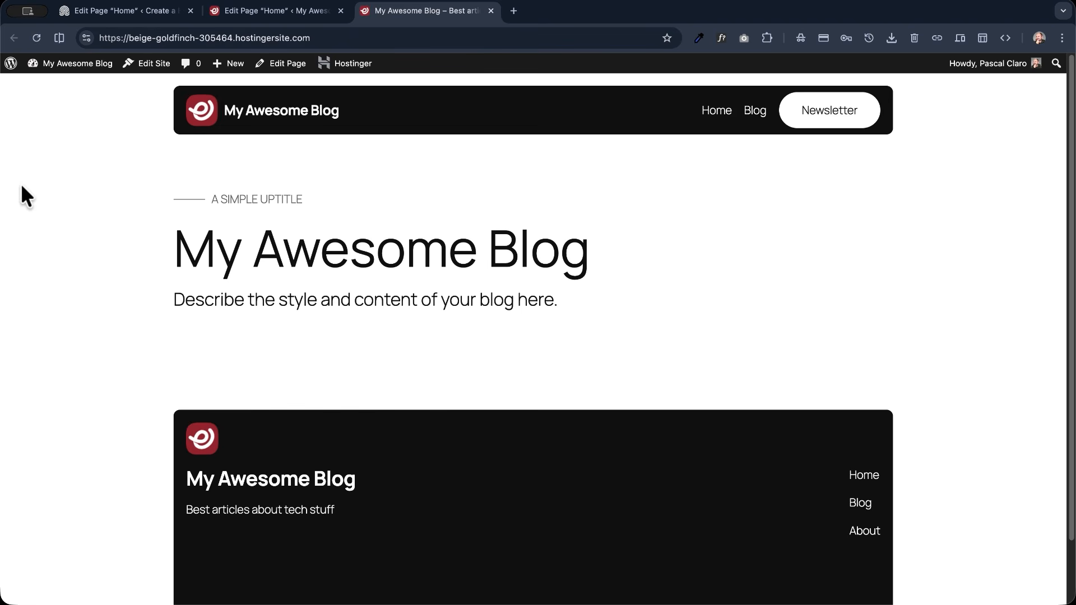
- Add an empty Default-style paragraph below the blog description in the hero's first column in the Home page editor
{"action": "left_click", "coordinate": [273, 10]}
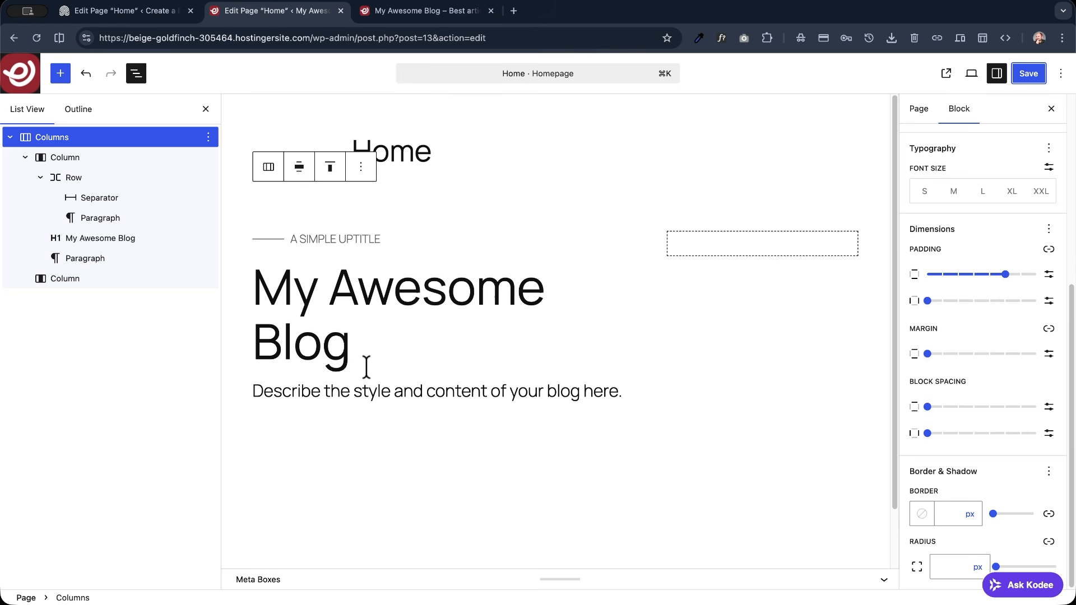
{"action": "left_click", "coordinate": [88, 260]}
{"action": "key", "text": "Return"}
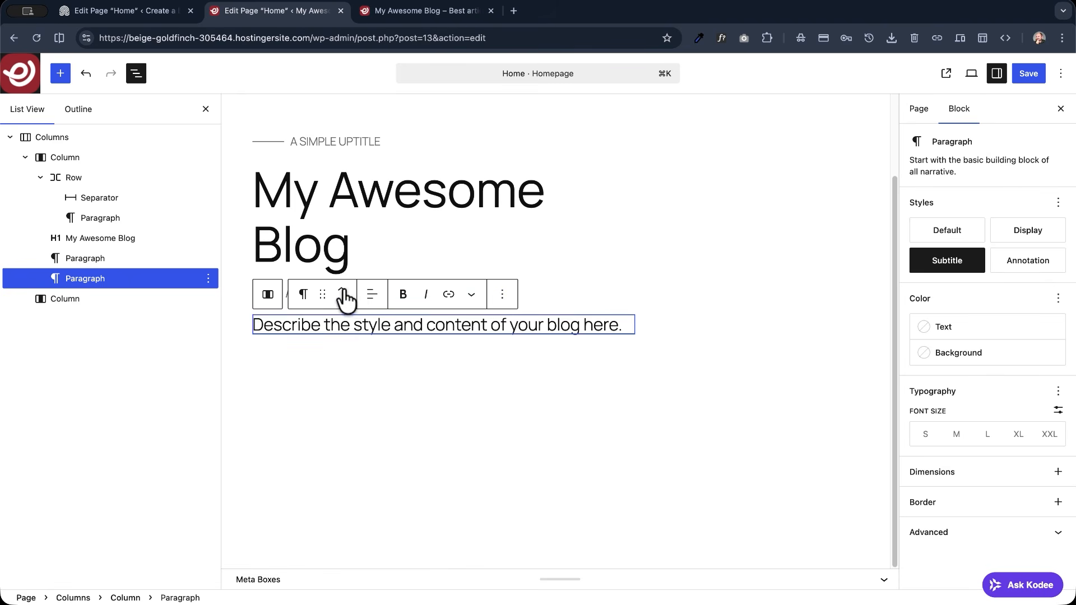
{"action": "left_click", "coordinate": [341, 324]}
{"action": "left_click", "coordinate": [285, 356]}
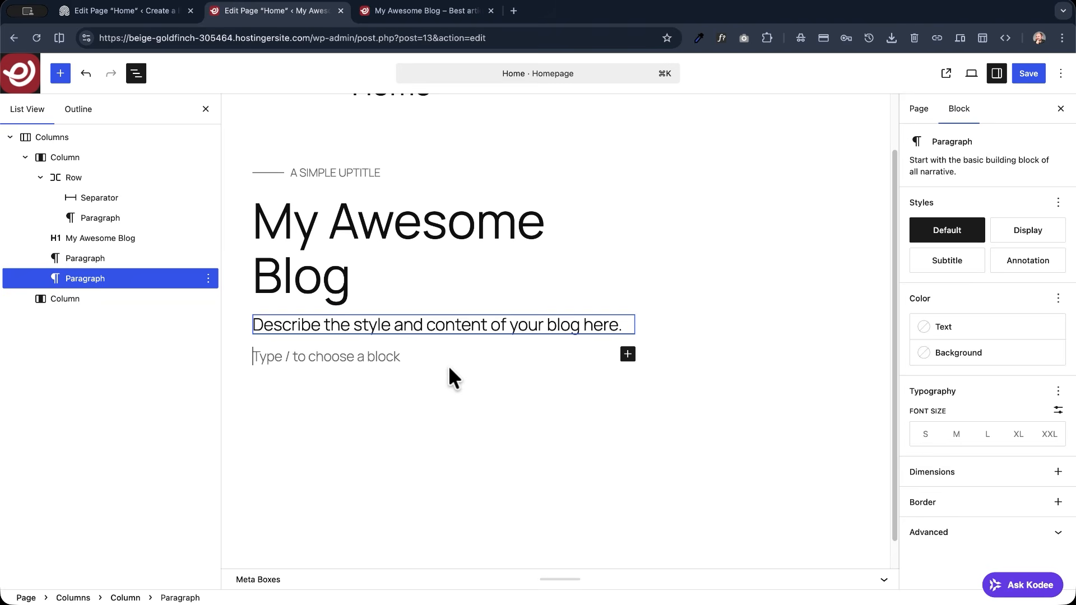
- Insert a Buttons block in the empty paragraph and label its button "Subscribe to my newsletter"
{"action": "type", "text": "/bu"}
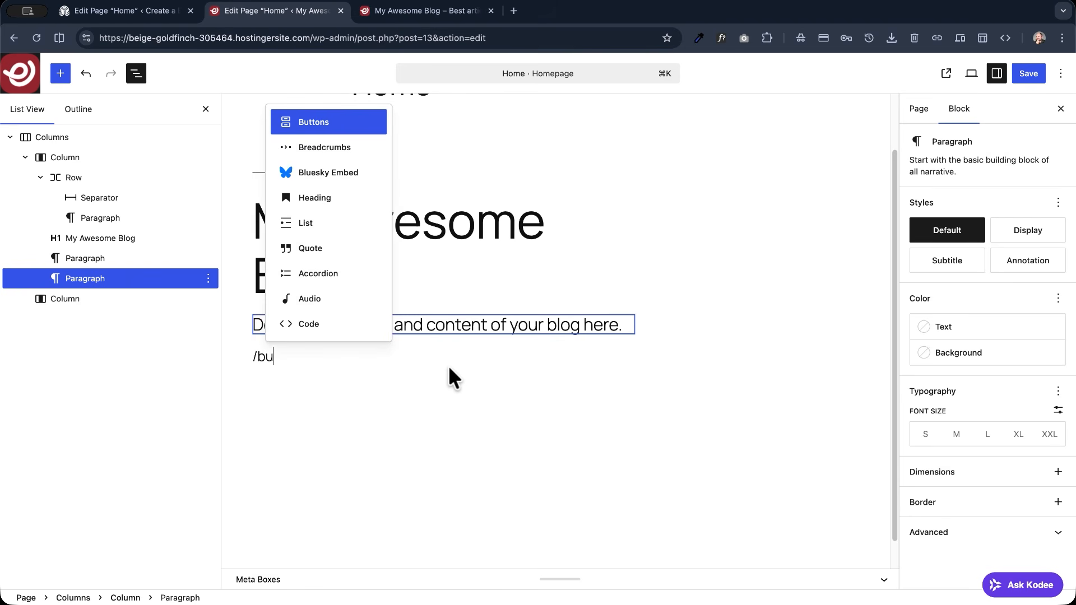
{"action": "type", "text": "tt"}
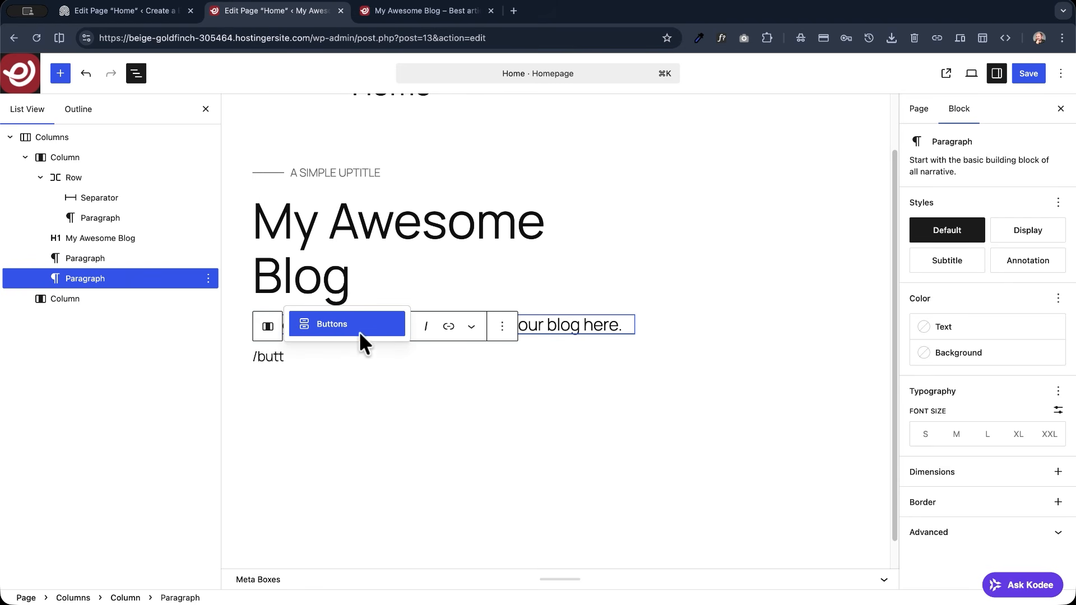
{"action": "key", "text": "Return"}
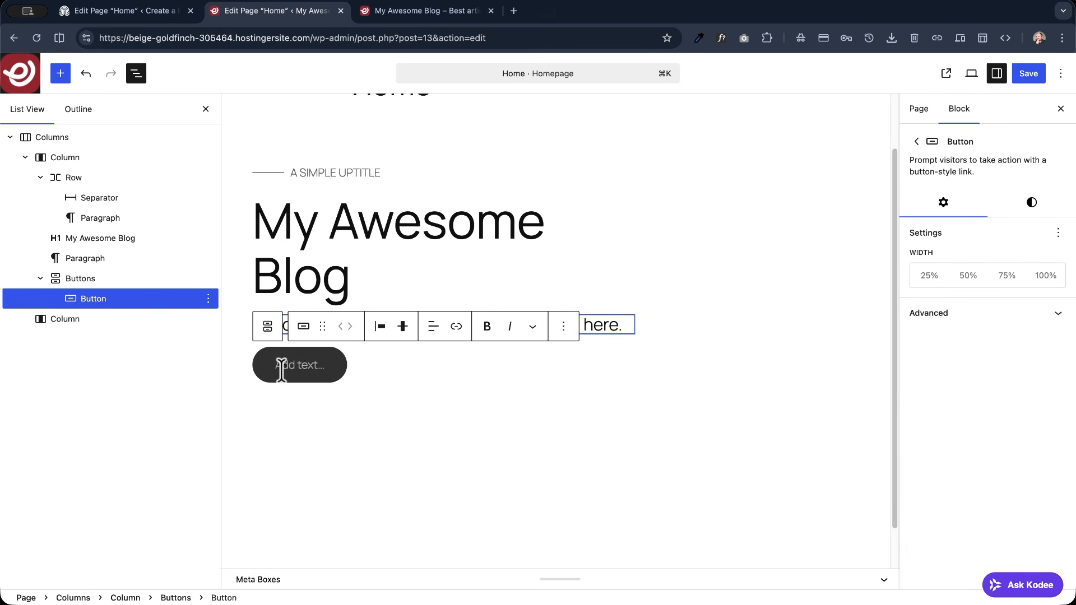
{"action": "type", "text": "Subscribe to my newsletter"}
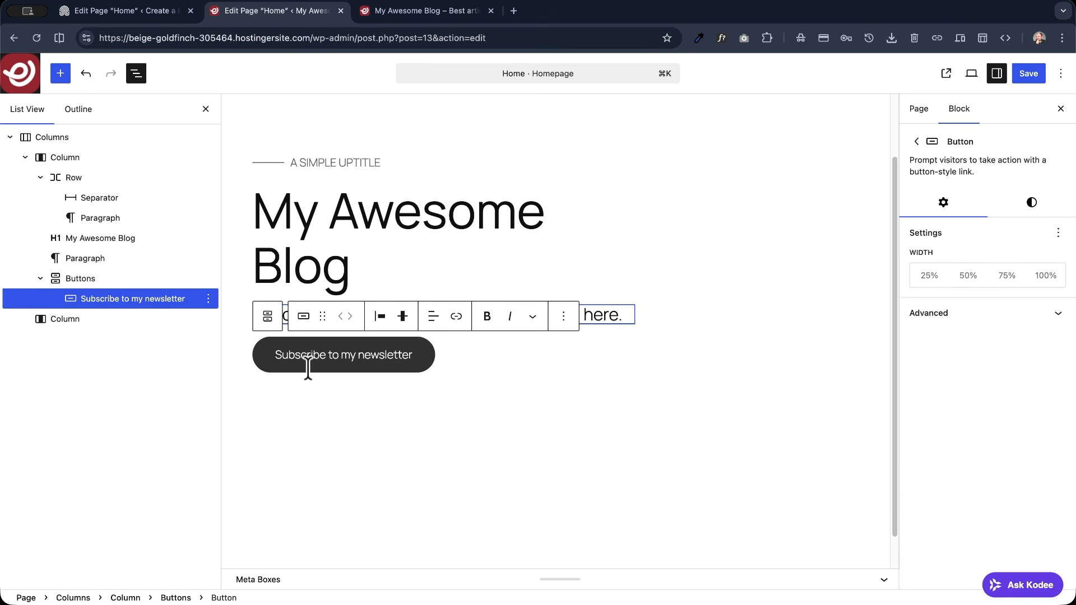
- Open the link setting of the "Subscribe to my newsletter" button
{"action": "left_click", "coordinate": [456, 317]}
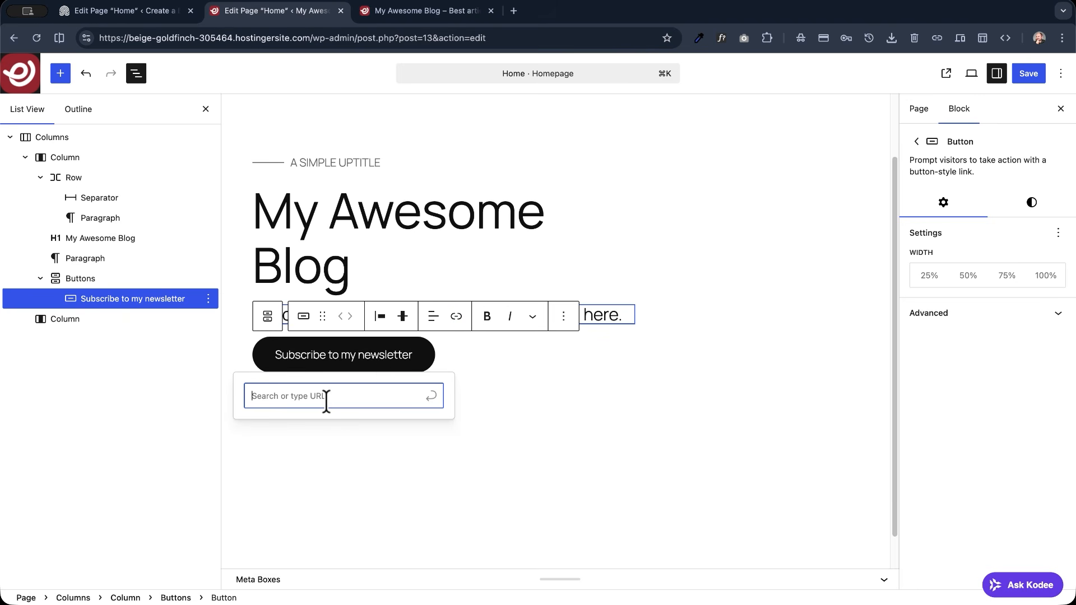
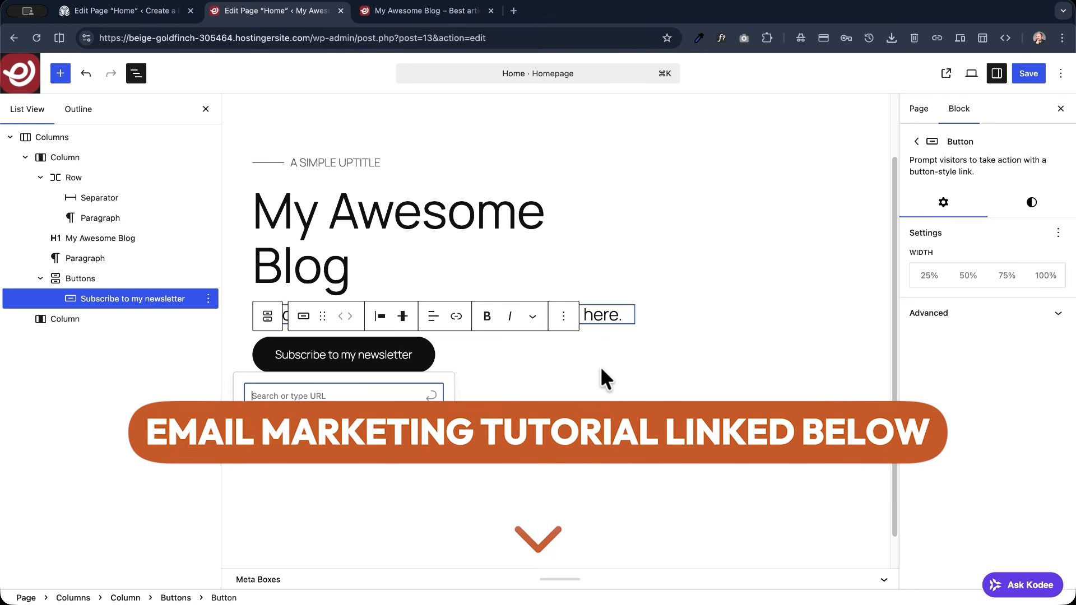
- Link the "Subscribe to my newsletter" button to "#" and check the saved Home page on the live site
{"action": "type", "text": "#"}
{"action": "left_click", "coordinate": [1028, 73]}
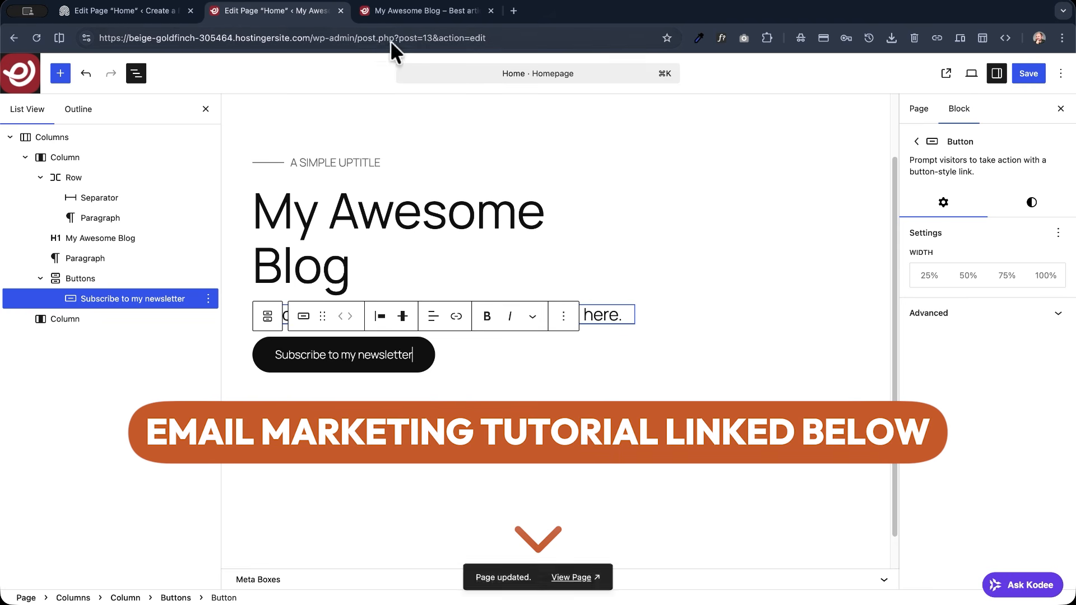
{"action": "left_click", "coordinate": [380, 11]}
{"action": "left_click", "coordinate": [37, 35]}
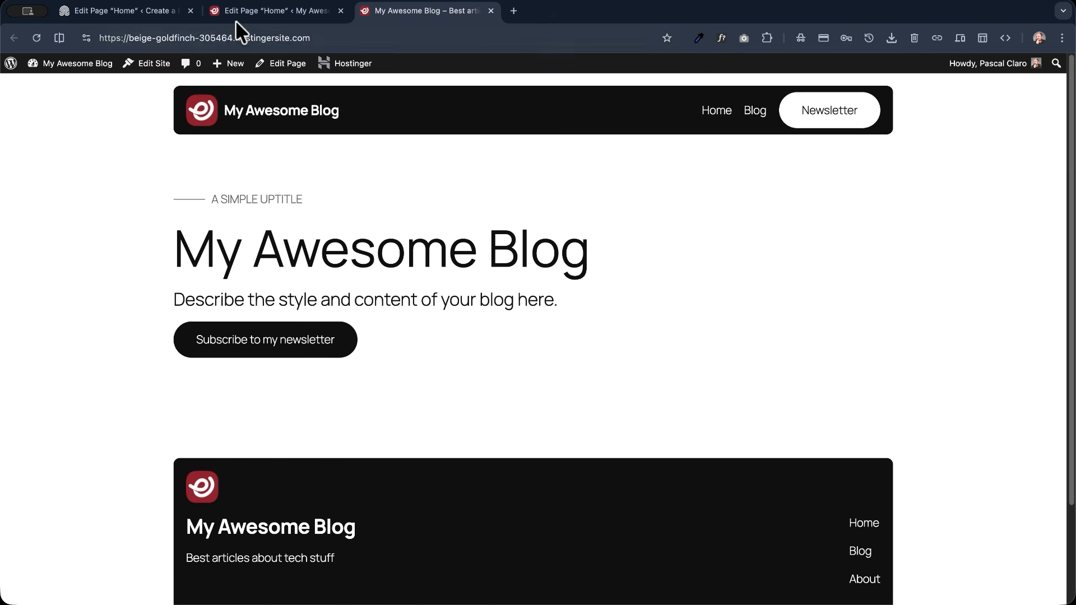
- Back in the Home page editor, rename the top-level Columns block as "Hero section"
{"action": "left_click", "coordinate": [261, 11]}
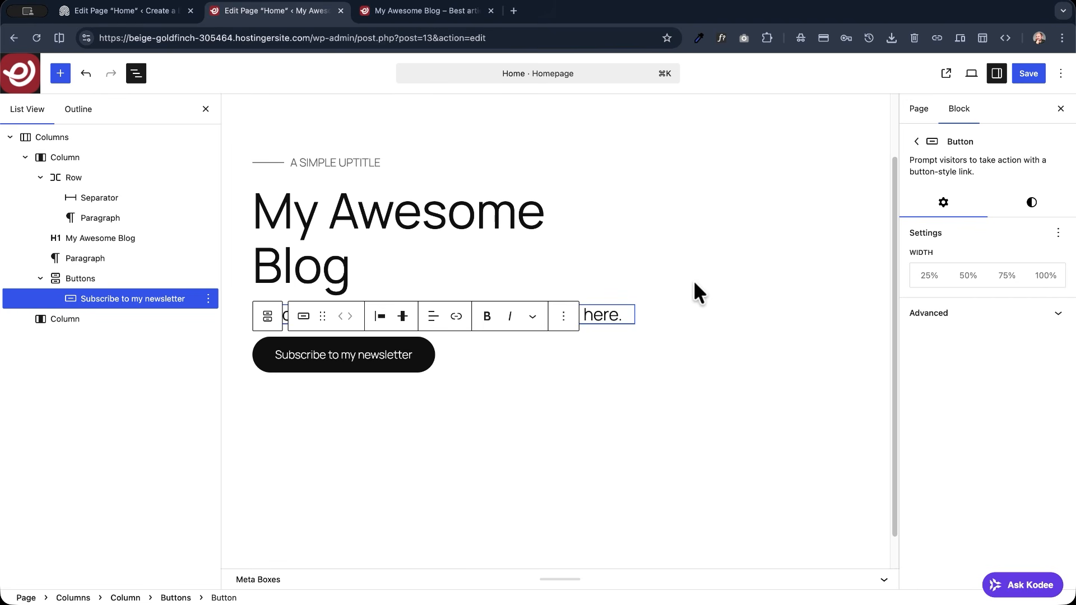
{"action": "left_click", "coordinate": [757, 266]}
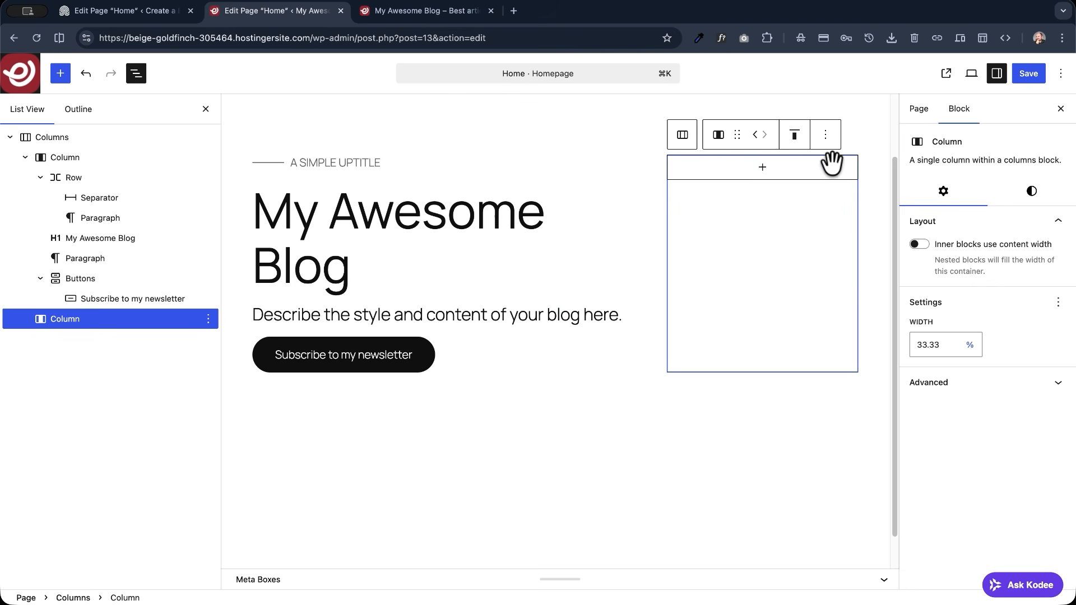
{"action": "left_click", "coordinate": [11, 138]}
{"action": "left_click", "coordinate": [10, 138]}
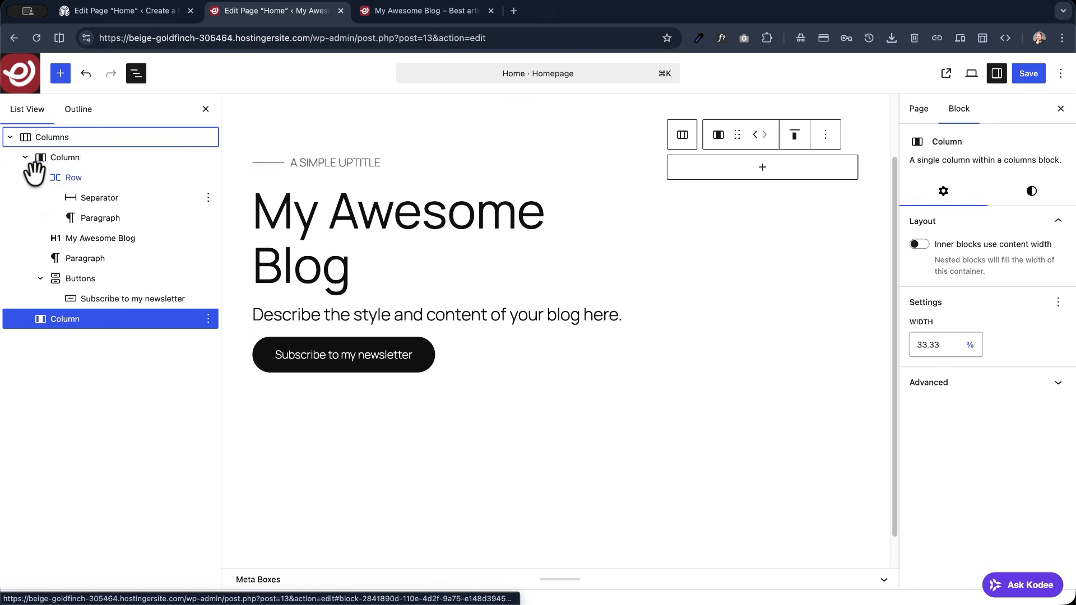
{"action": "left_click", "coordinate": [25, 157]}
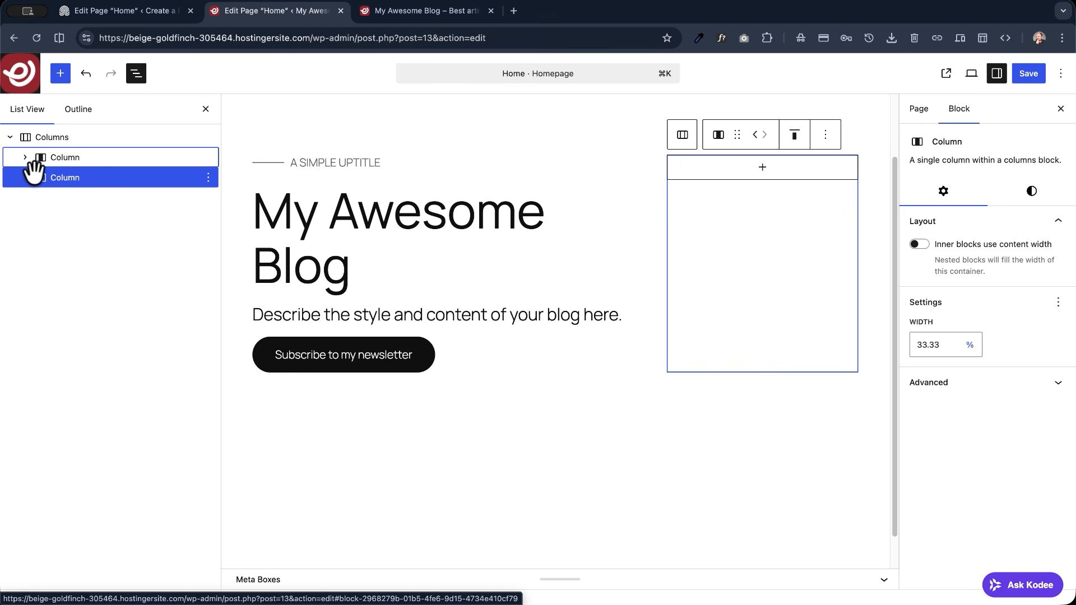
{"action": "left_click", "coordinate": [52, 137]}
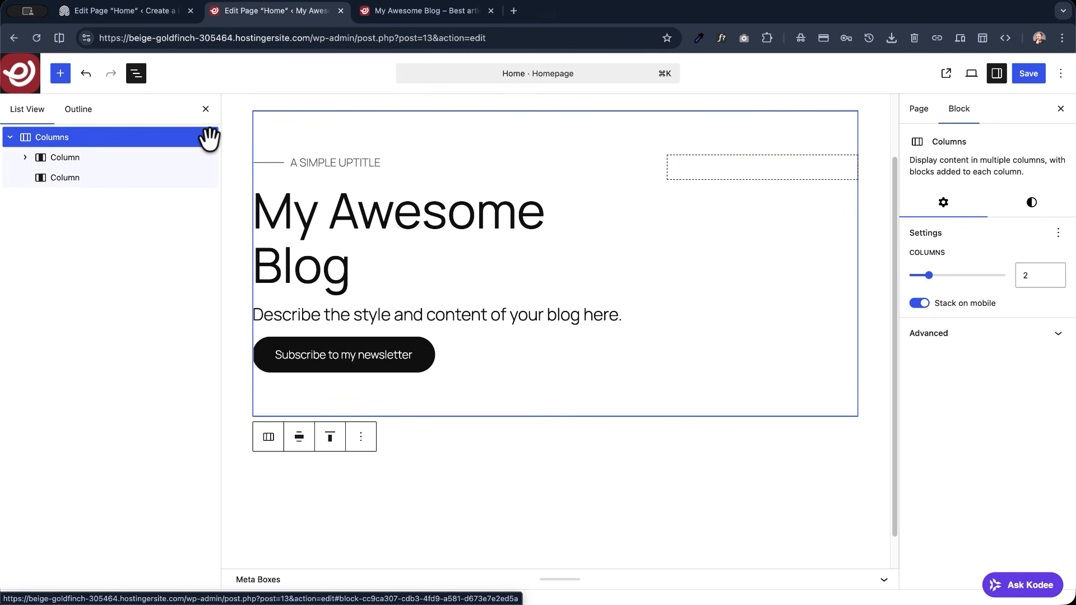
{"action": "left_click", "coordinate": [208, 137]}
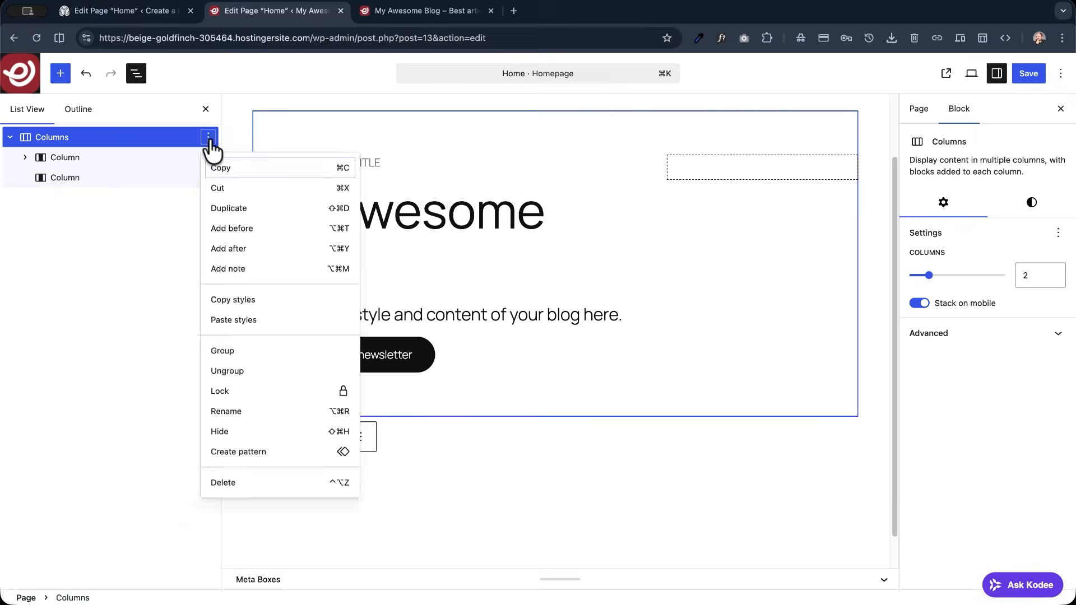
{"action": "left_click", "coordinate": [245, 411]}
{"action": "type", "text": "He"}
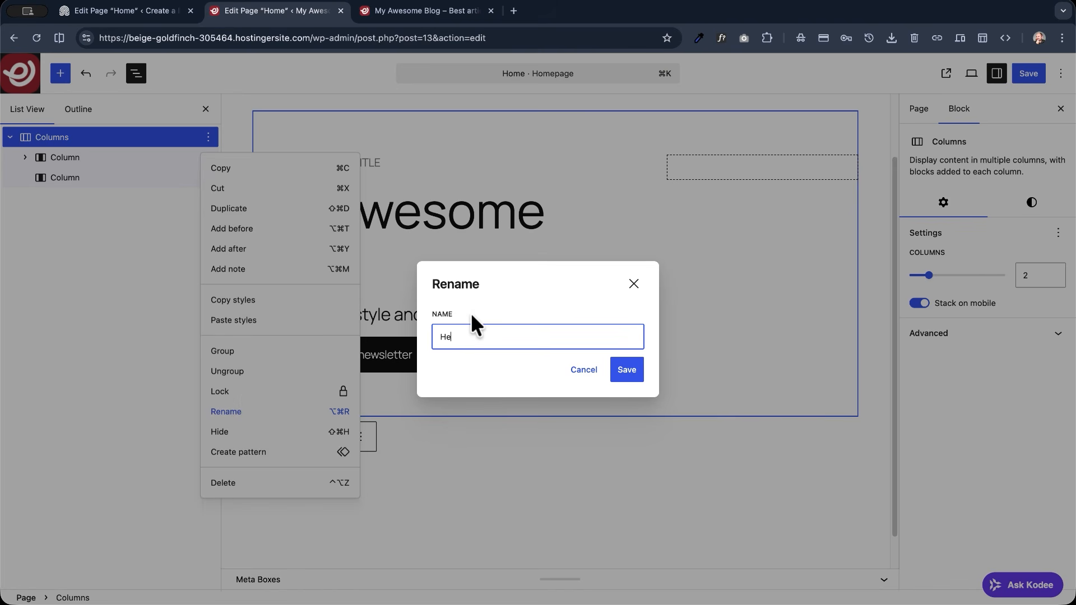
{"action": "type", "text": "ro section"}
{"action": "key", "text": "Return"}
- Insert an Image block in the empty second column of the Hero section
{"action": "left_click", "coordinate": [72, 162]}
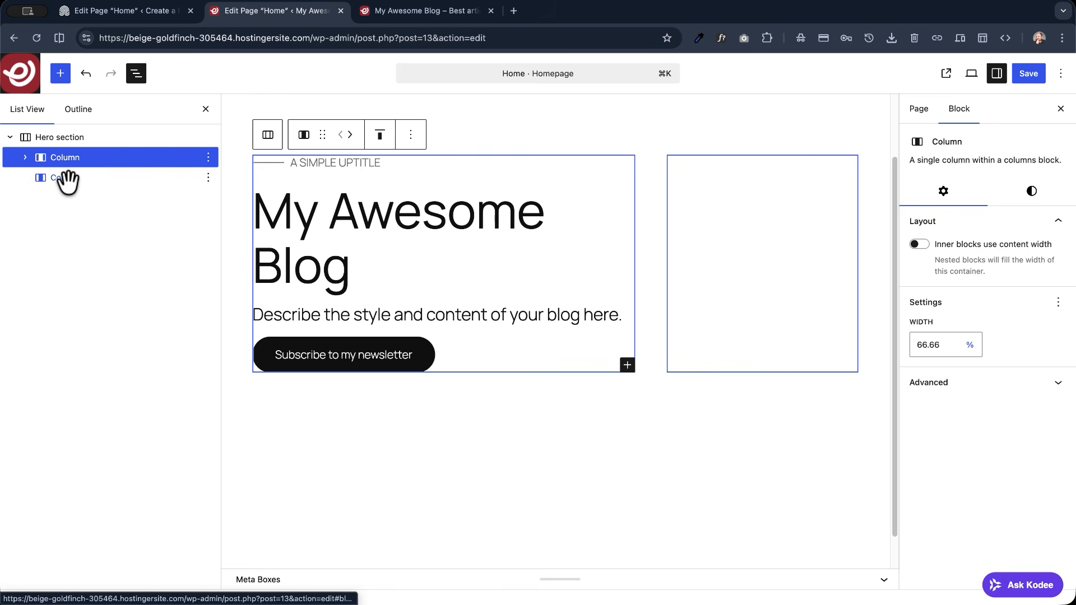
{"action": "left_click", "coordinate": [67, 179]}
{"action": "left_click", "coordinate": [208, 178]}
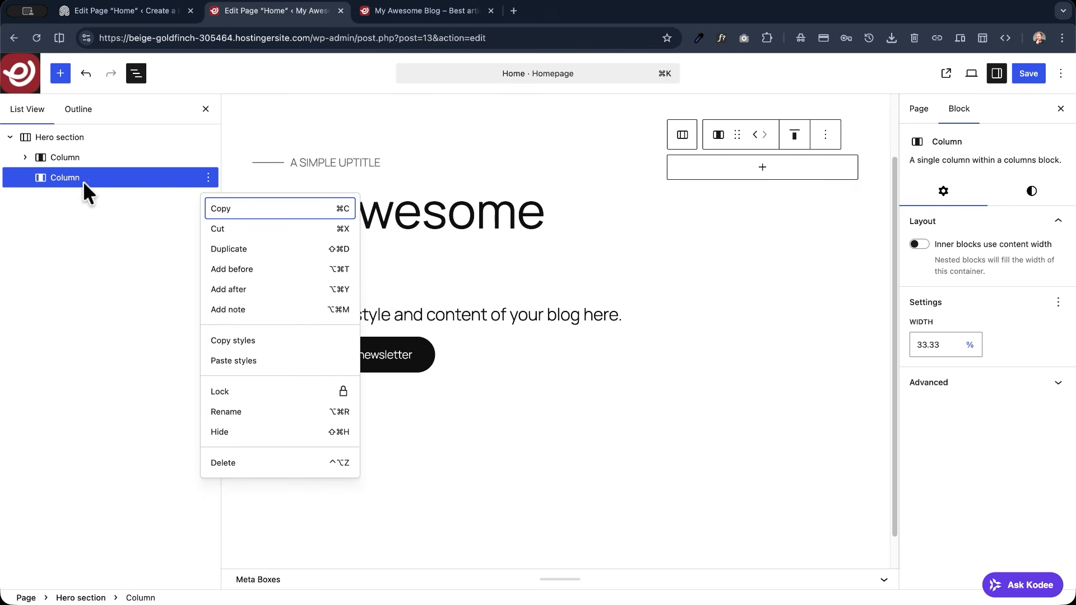
{"action": "left_click", "coordinate": [762, 168]}
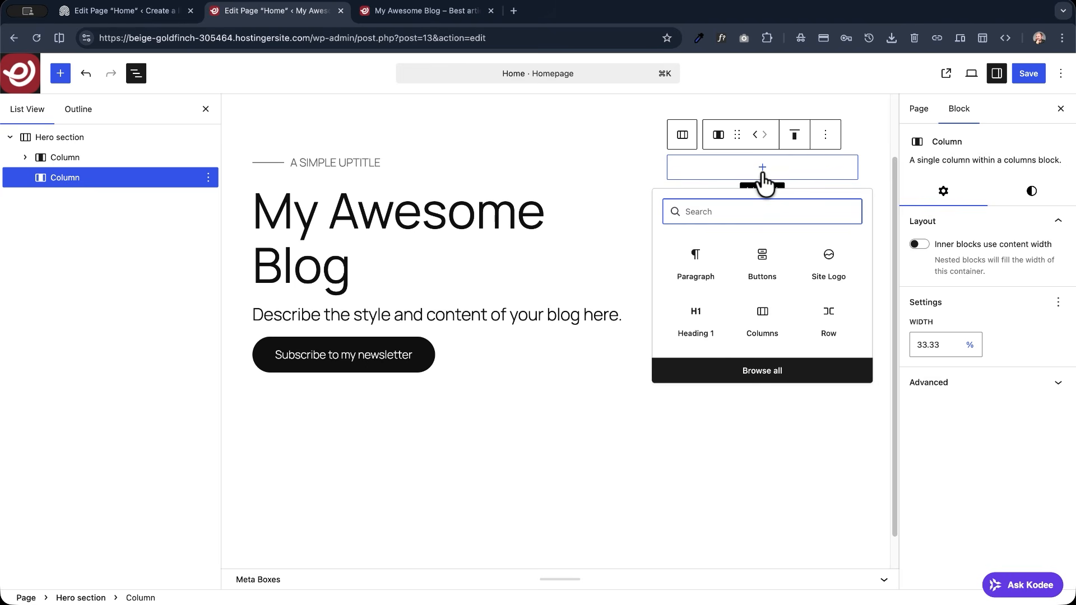
{"action": "type", "text": "image"}
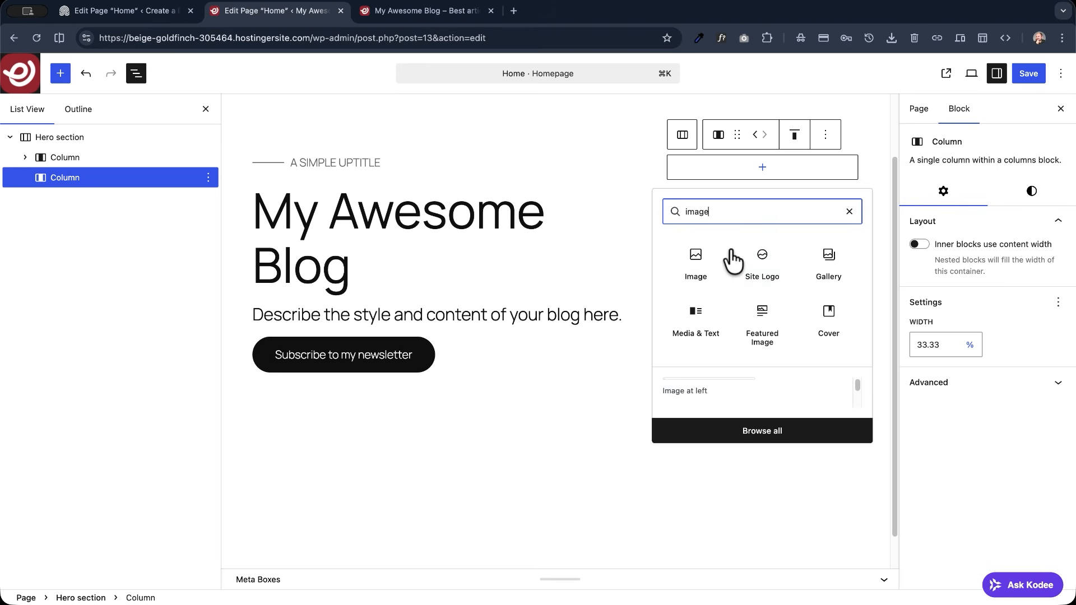
{"action": "left_click", "coordinate": [695, 264]}
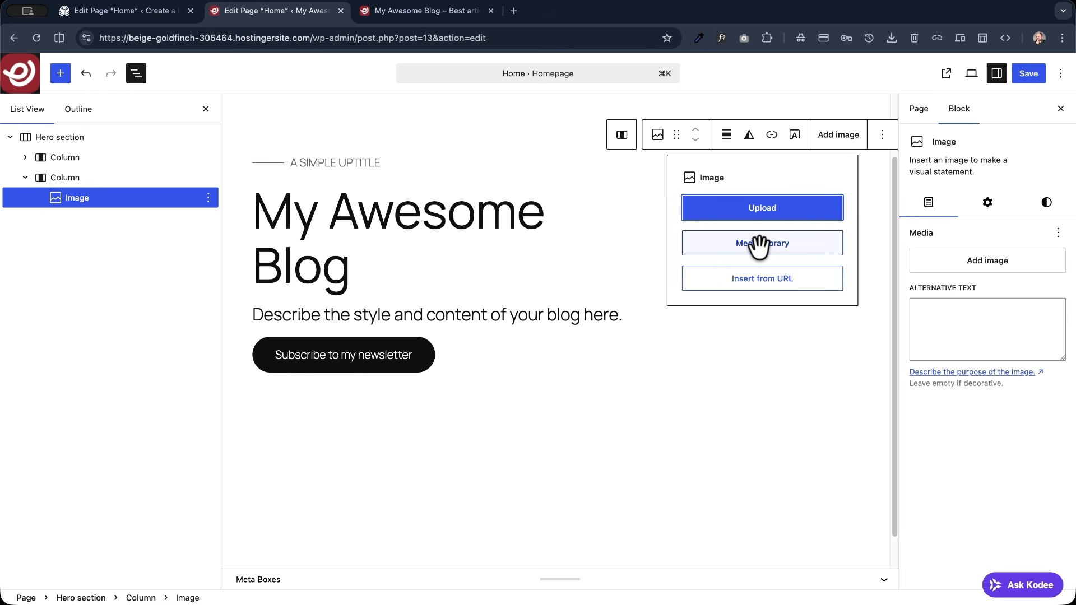
- Upload the Unsplash photo of a desk with laptop and coffee mug and place it in the Image block
{"action": "left_click", "coordinate": [771, 256]}
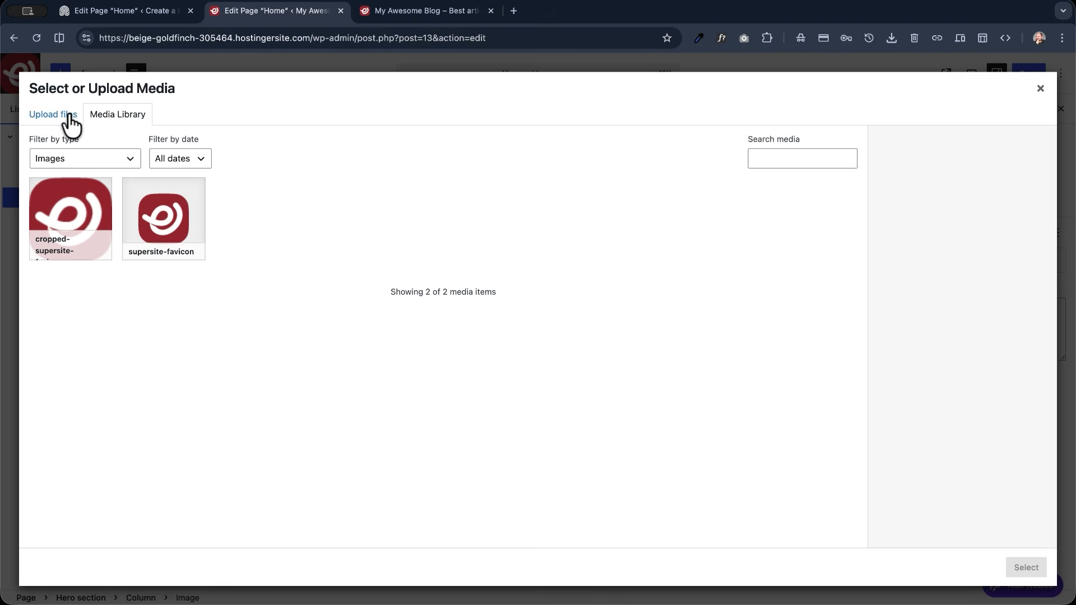
{"action": "left_click", "coordinate": [71, 124]}
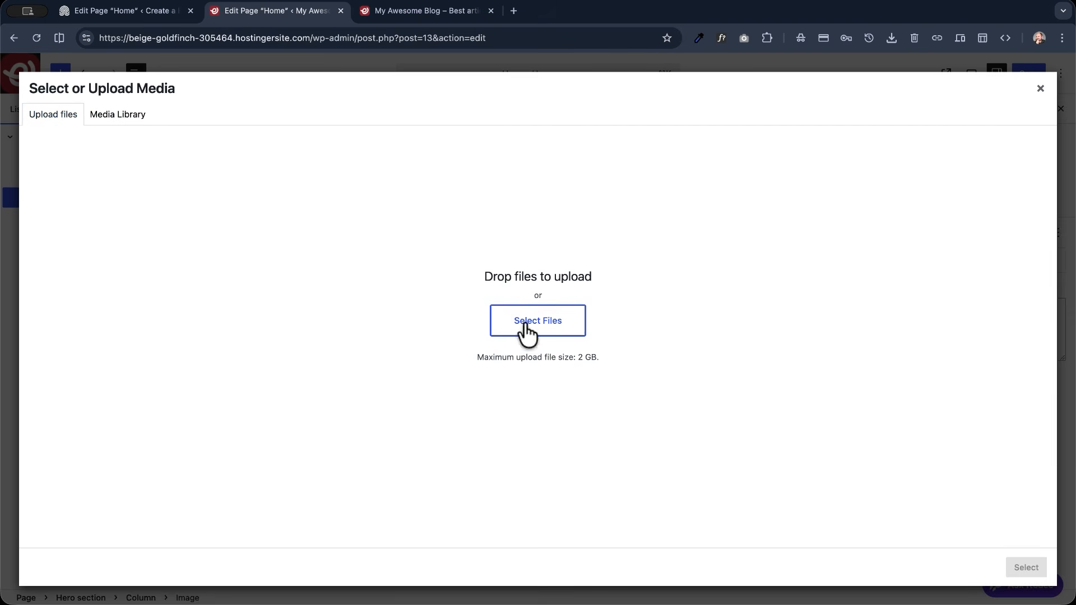
{"action": "left_click", "coordinate": [522, 322]}
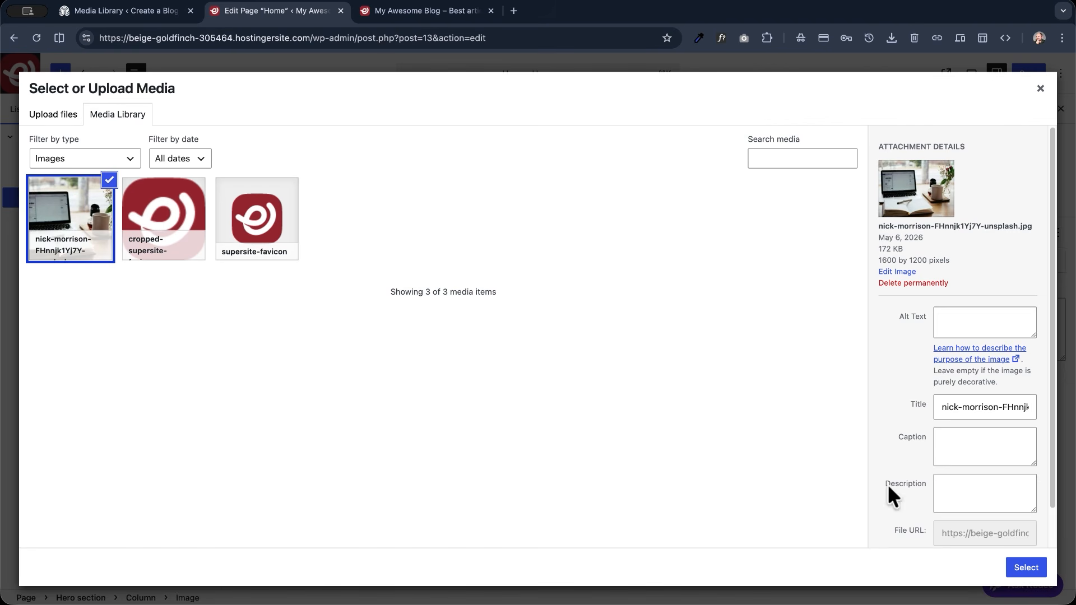
{"action": "left_click", "coordinate": [1036, 566]}
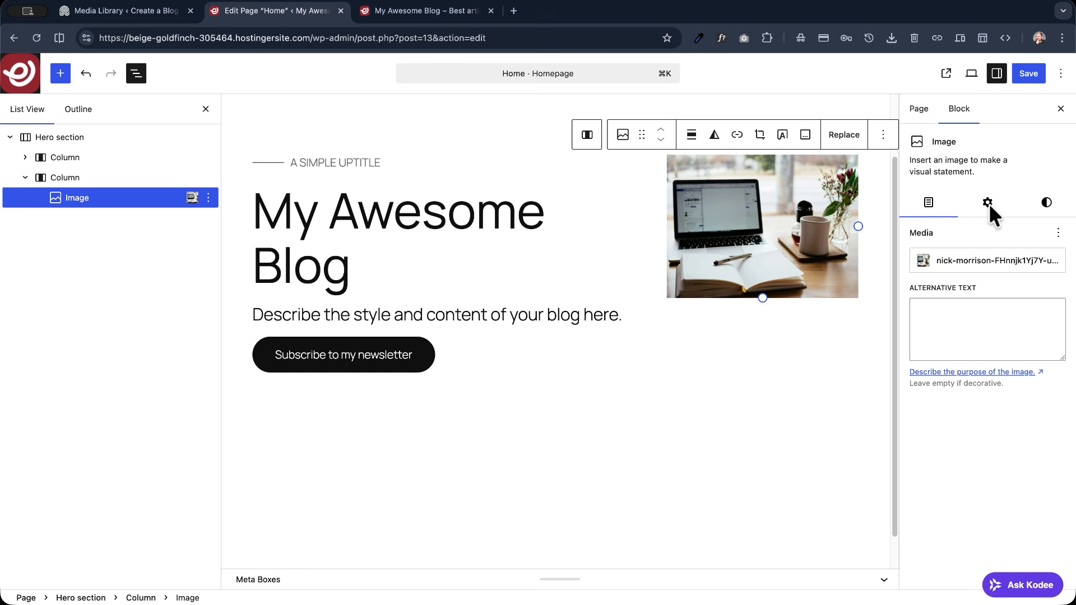
{"action": "left_click", "coordinate": [952, 315]}
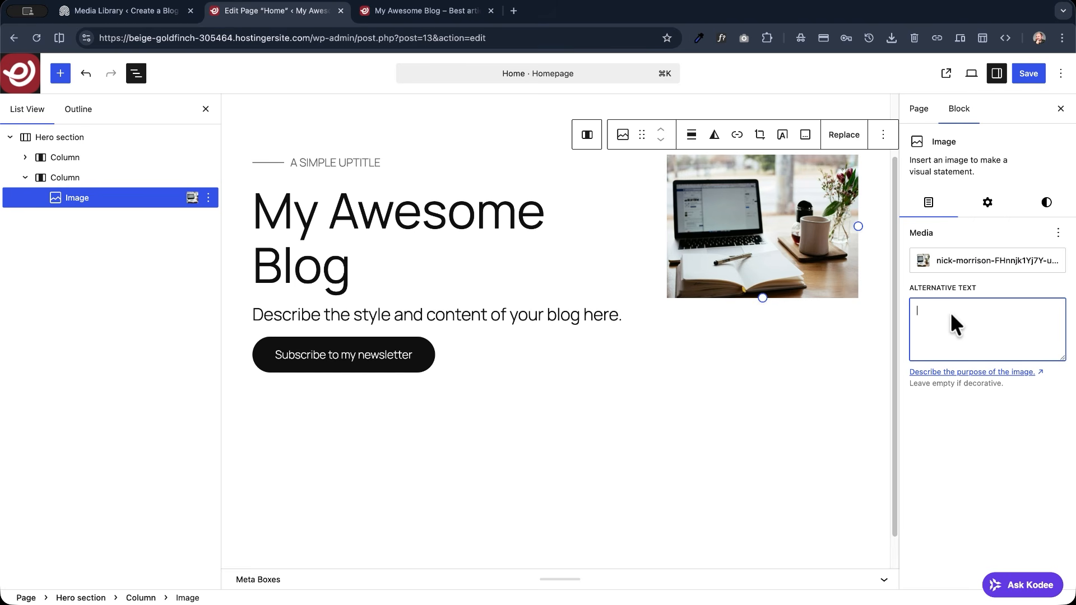
{"action": "left_click", "coordinate": [987, 203]}
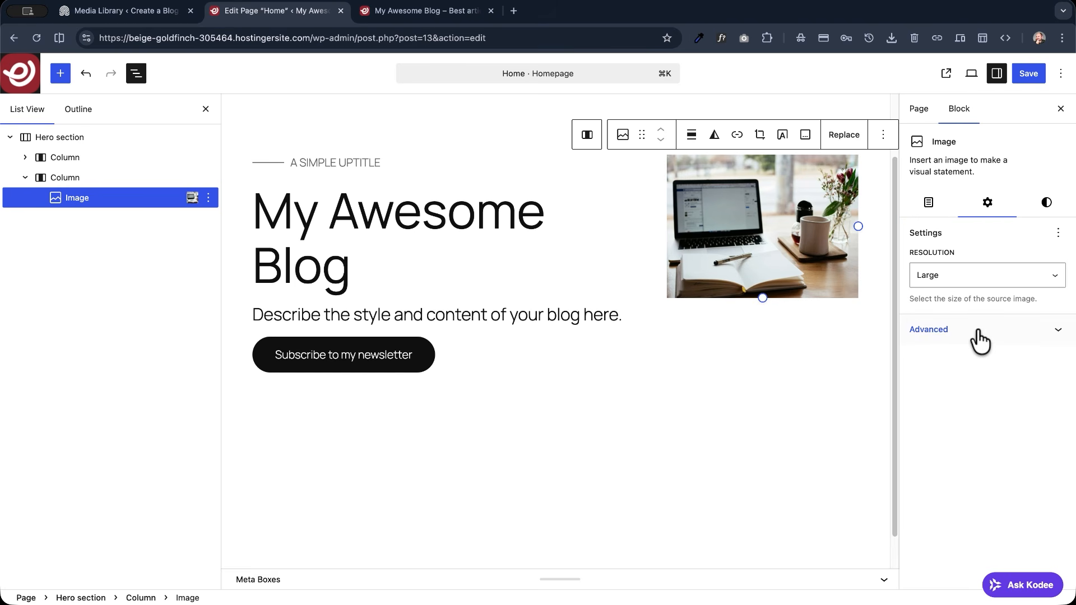
{"action": "left_click", "coordinate": [984, 275]}
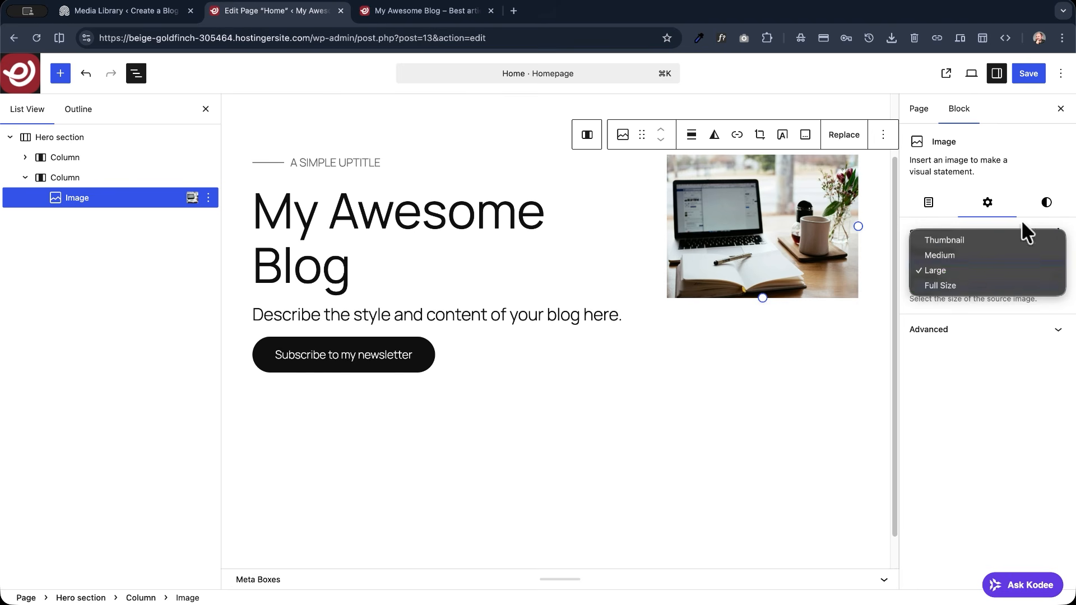
{"action": "left_click", "coordinate": [1030, 204]}
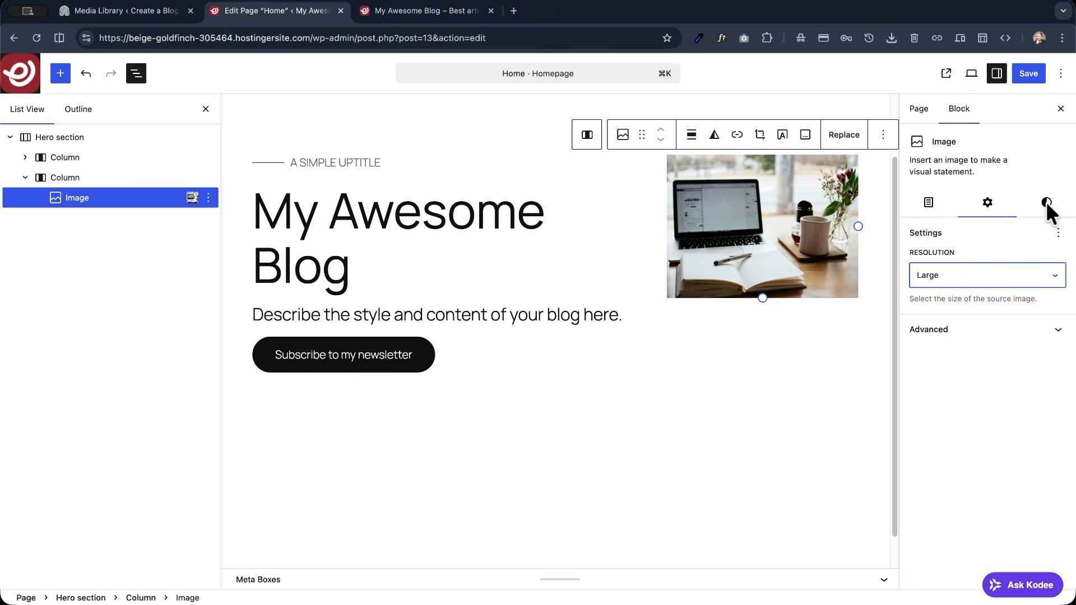
- Set the hero image's aspect ratio to Square - 1:1 and its border radius to 10 px
{"action": "left_click", "coordinate": [1045, 202]}
{"action": "scroll", "coordinate": [943, 367], "scroll_direction": "down", "scroll_amount": 2}
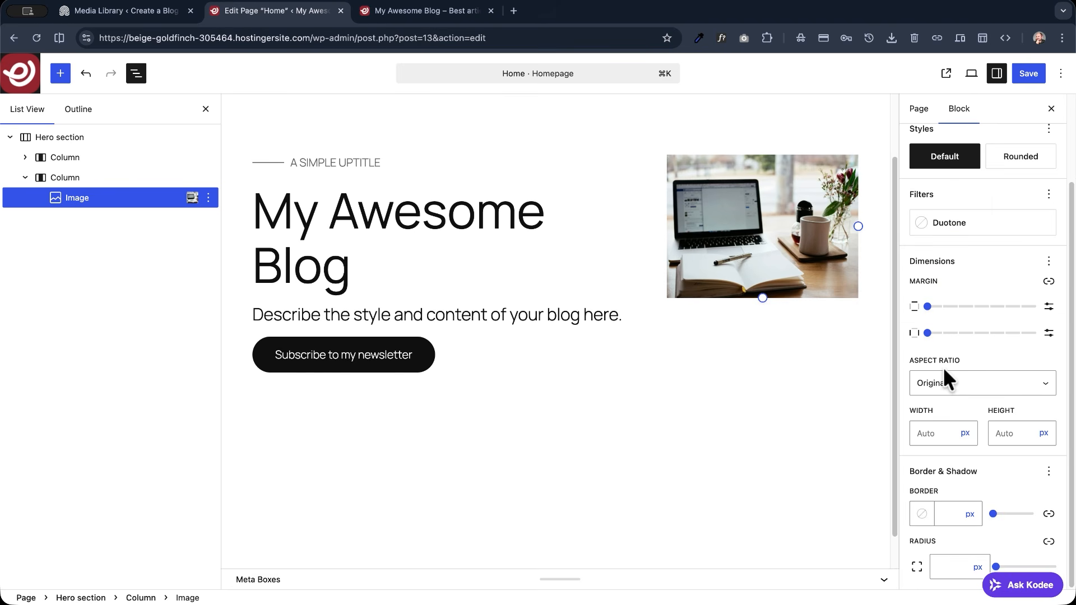
{"action": "left_click", "coordinate": [959, 385]}
{"action": "left_click", "coordinate": [959, 394]}
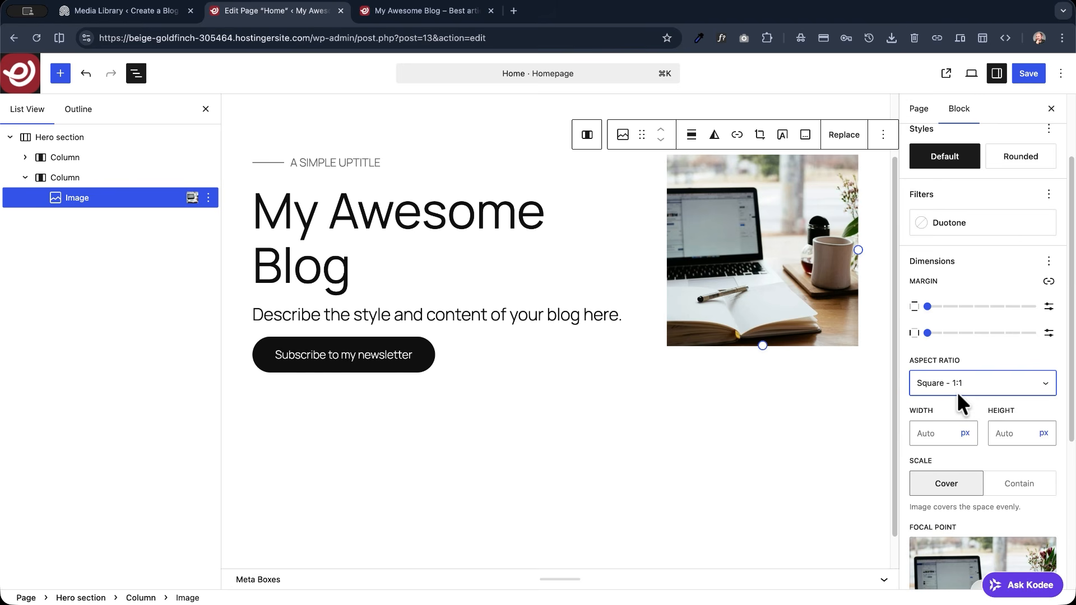
{"action": "scroll", "coordinate": [953, 440], "scroll_direction": "down", "scroll_amount": 5}
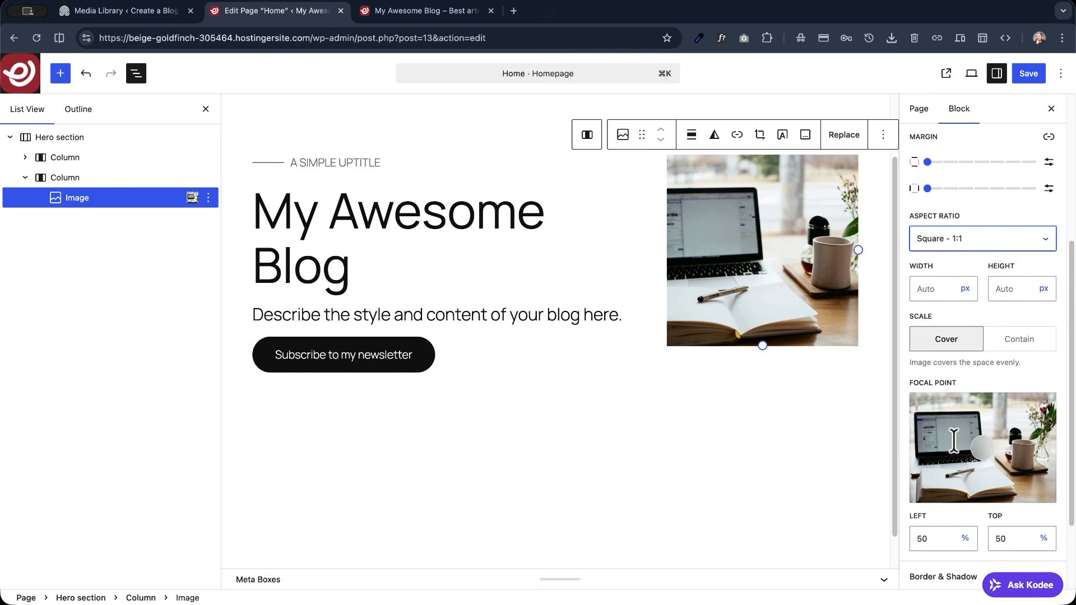
{"action": "left_click", "coordinate": [950, 567]}
{"action": "type", "text": "10"}
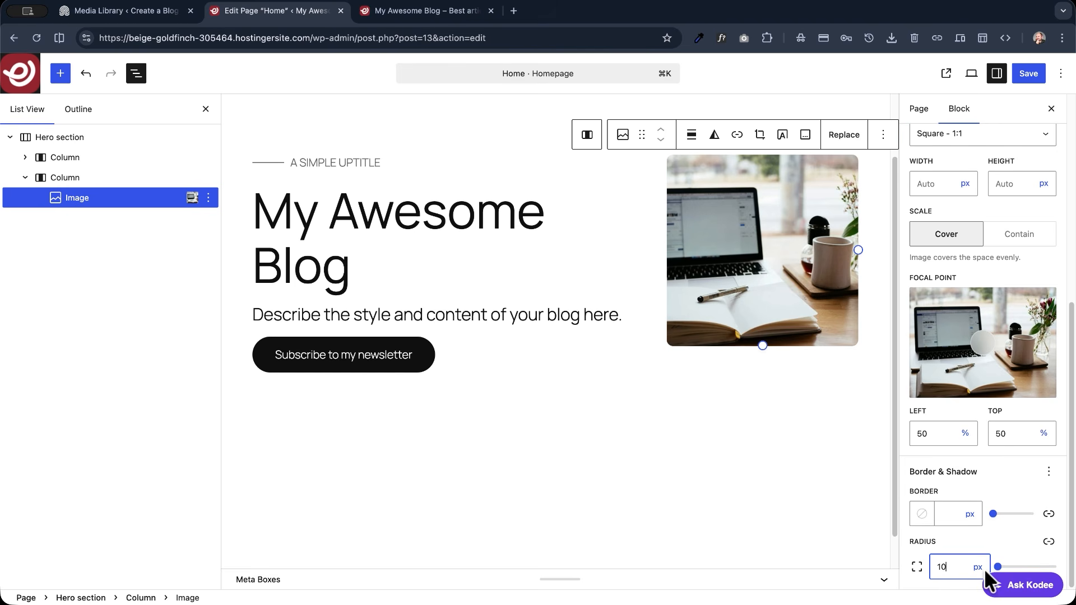
- Save the Home page and reload the live site to check the hero image
{"action": "left_click", "coordinate": [1028, 73]}
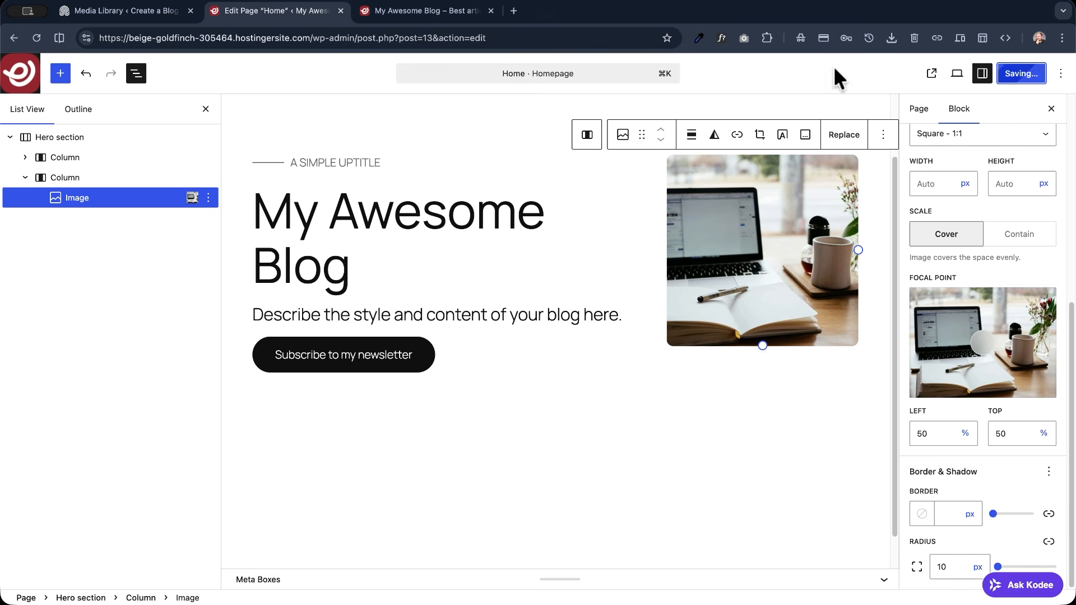
{"action": "left_click", "coordinate": [398, 10]}
{"action": "left_click", "coordinate": [36, 37]}
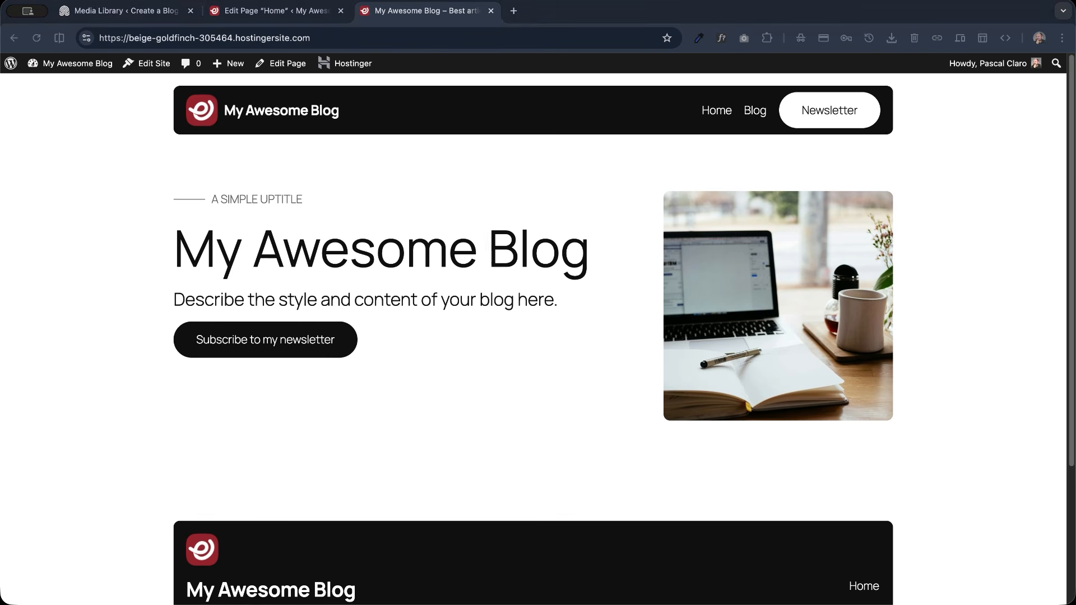
{"action": "left_click", "coordinate": [187, 428]}
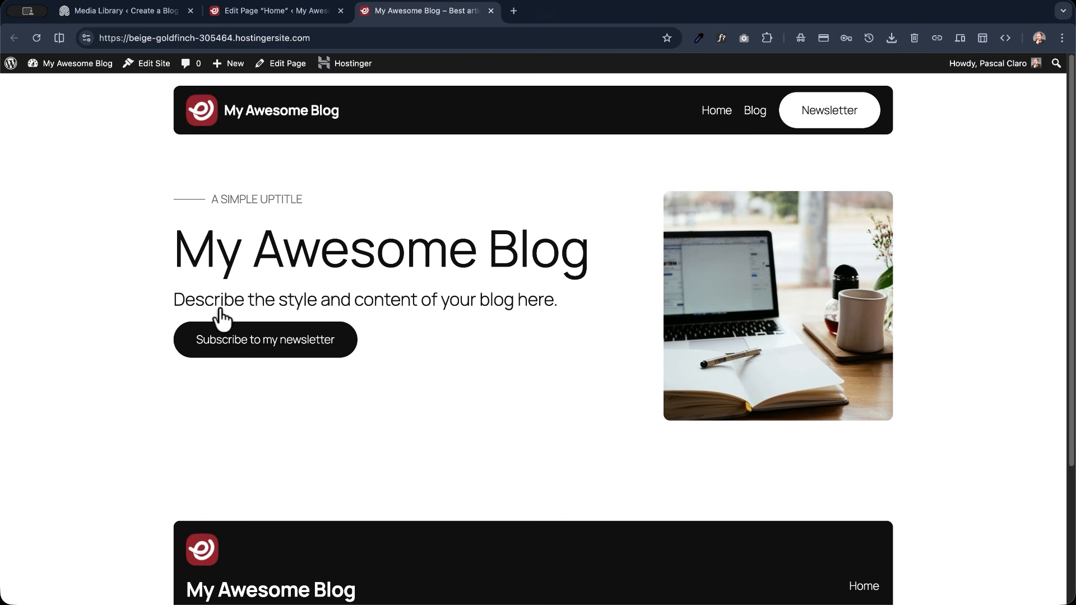
- Open the site editor from the live site and browse the site's style variations
{"action": "left_click", "coordinate": [150, 65]}
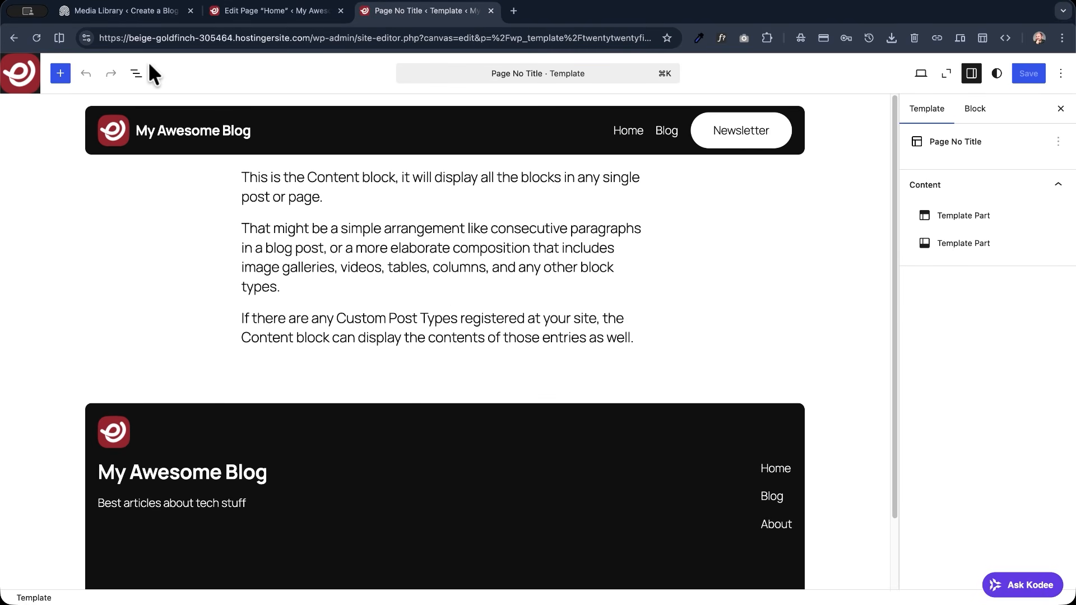
{"action": "left_click", "coordinate": [997, 72]}
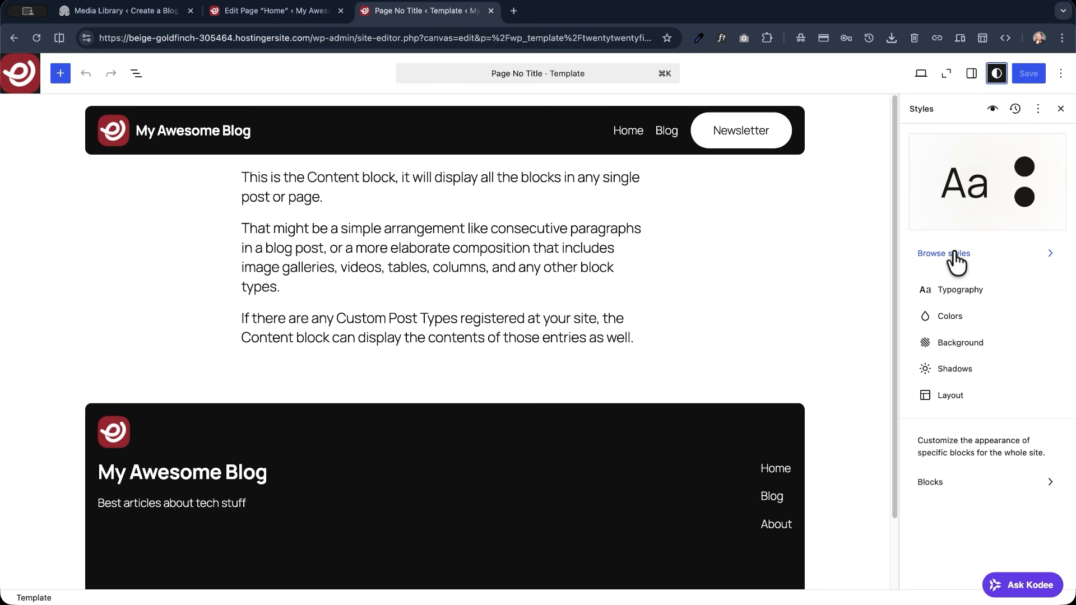
{"action": "left_click", "coordinate": [997, 260]}
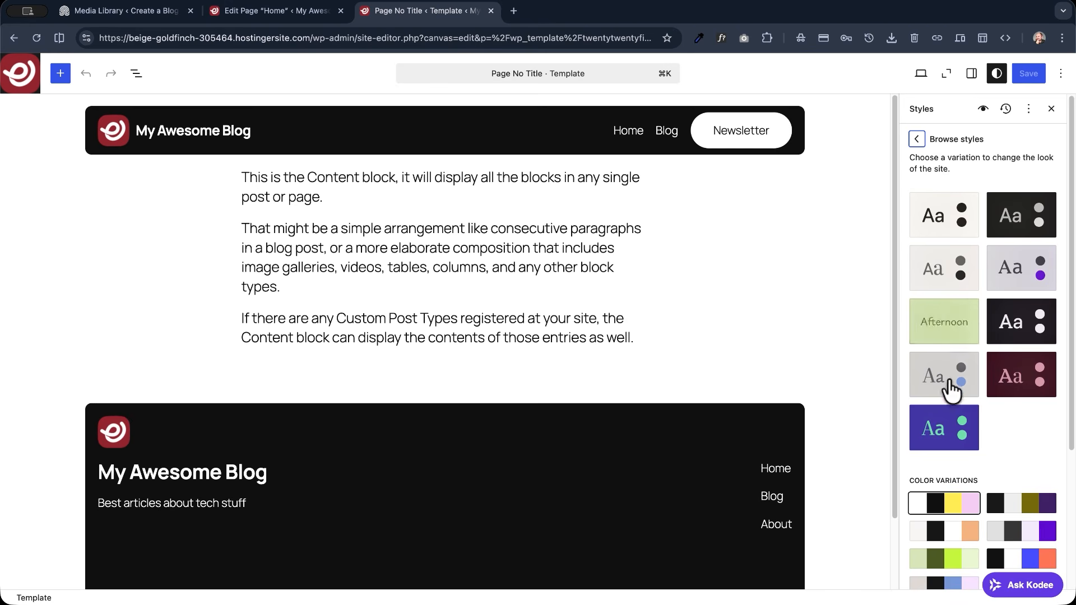
- Try out style variations such as Dusk and Midnight, and return to the default black-and-white style
{"action": "left_click", "coordinate": [1023, 276]}
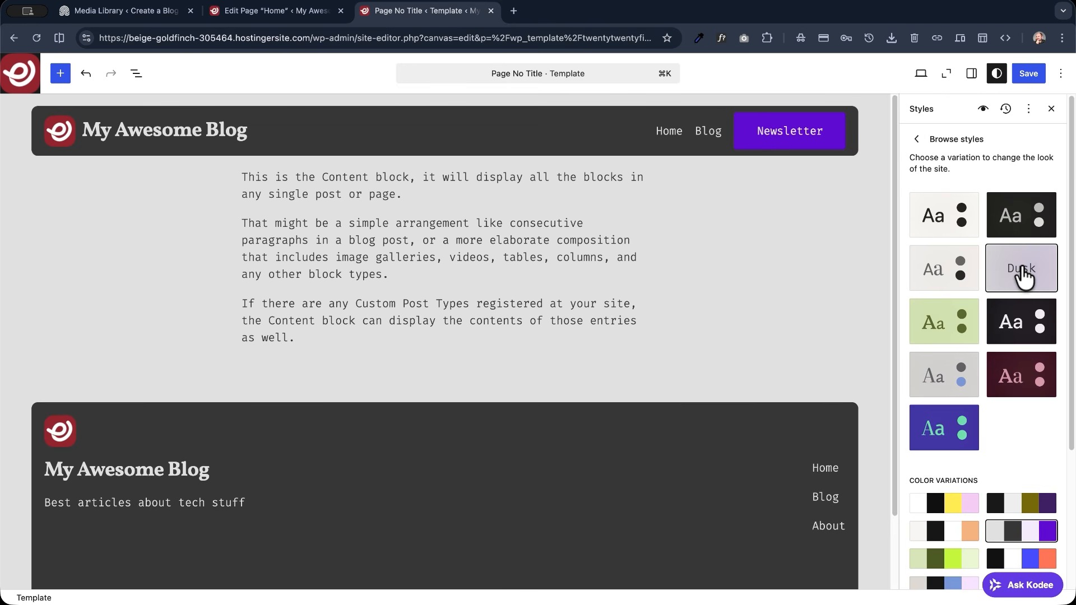
{"action": "left_click", "coordinate": [1022, 223]}
{"action": "left_click", "coordinate": [945, 370]}
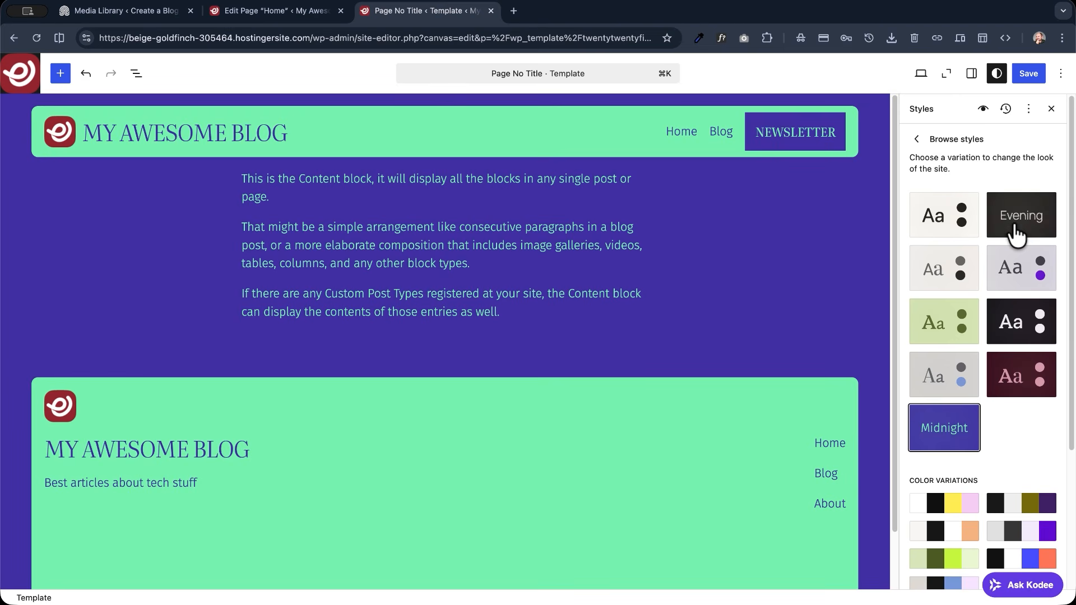
{"action": "left_click", "coordinate": [952, 224]}
{"action": "scroll", "coordinate": [951, 289], "scroll_direction": "down", "scroll_amount": 5}
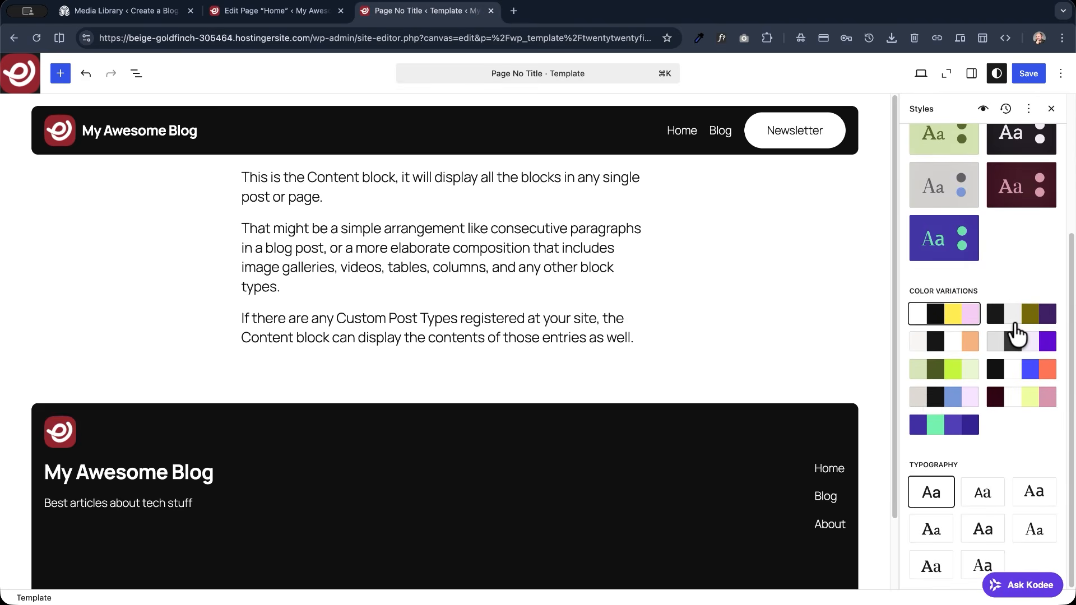
- Try out other color variations and typography presets for the site, and return to the default color palette and typeset
{"action": "left_click", "coordinate": [1015, 321]}
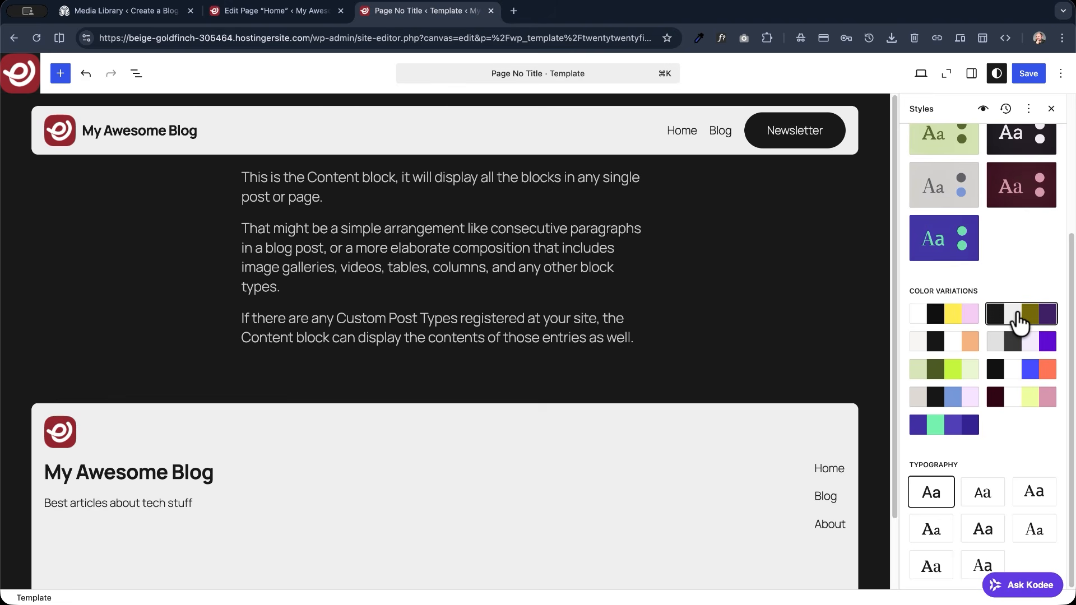
{"action": "left_click", "coordinate": [969, 351]}
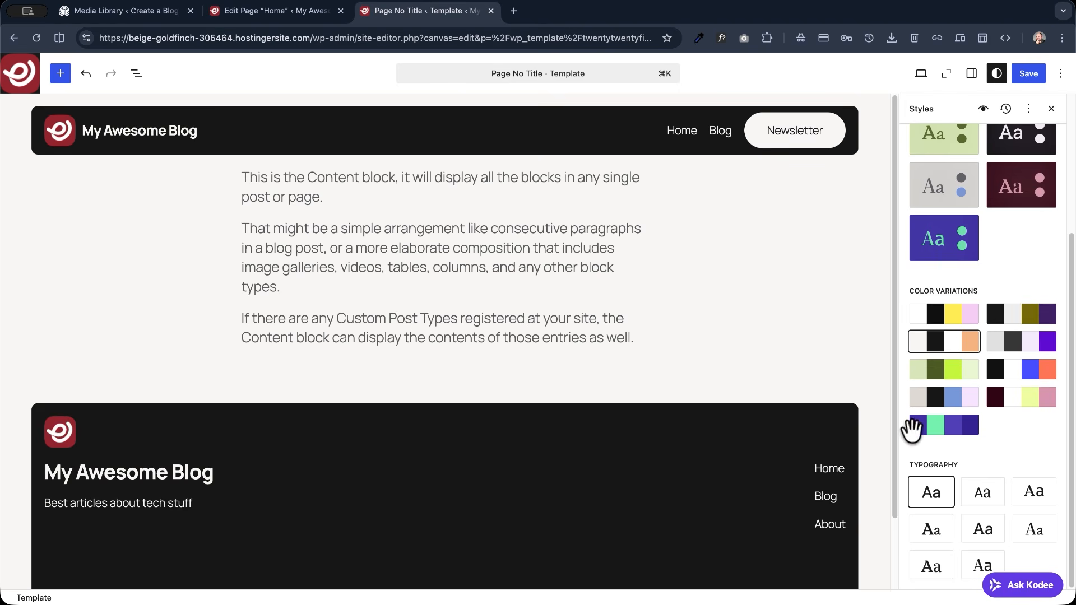
{"action": "left_click", "coordinate": [953, 322]}
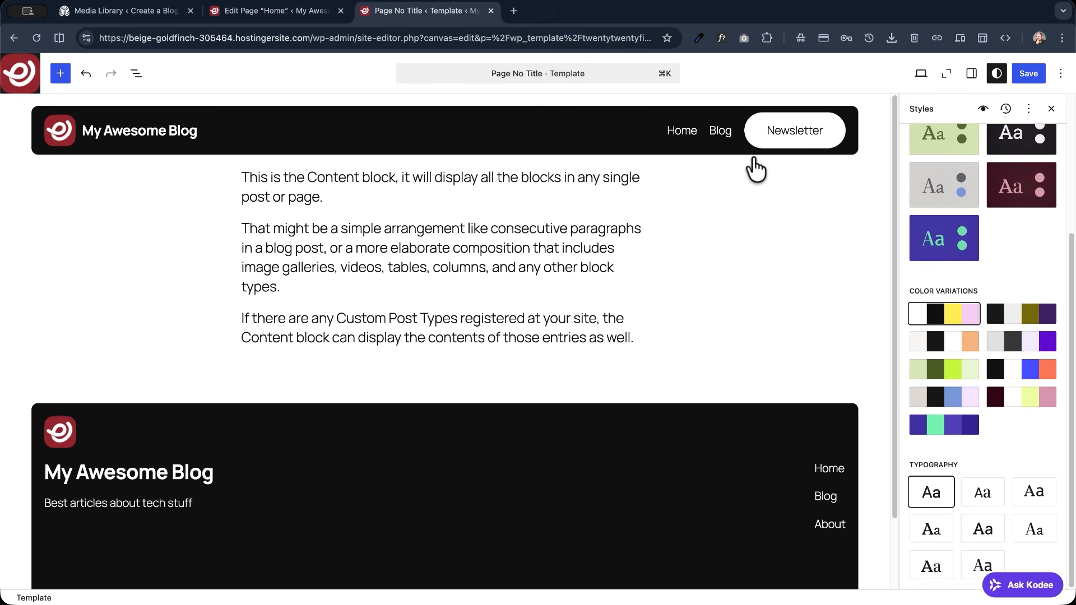
{"action": "left_click", "coordinate": [986, 495]}
{"action": "left_click", "coordinate": [982, 535]}
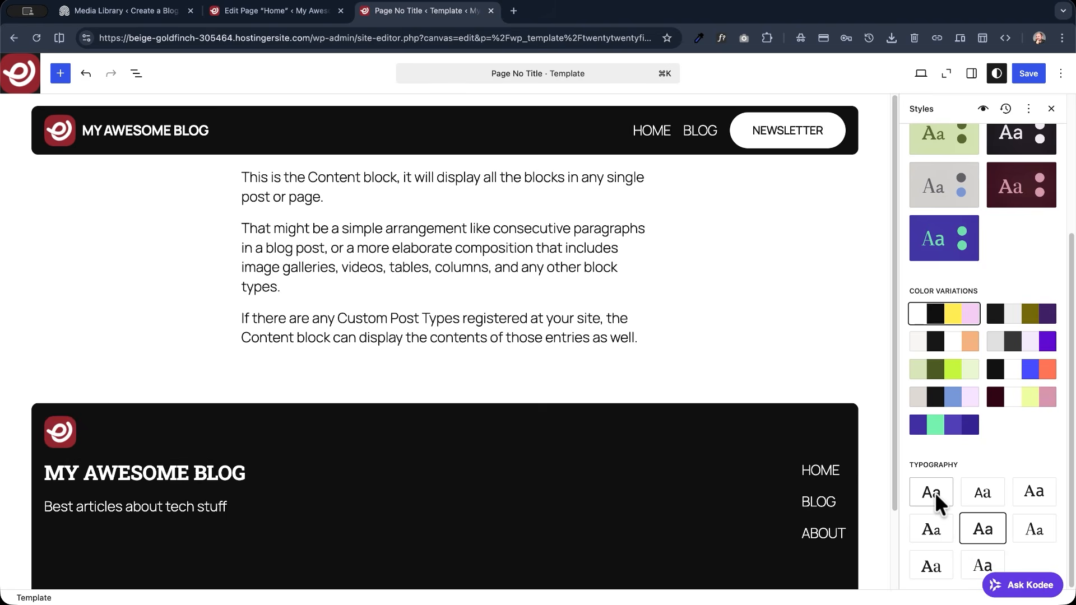
{"action": "left_click", "coordinate": [933, 493]}
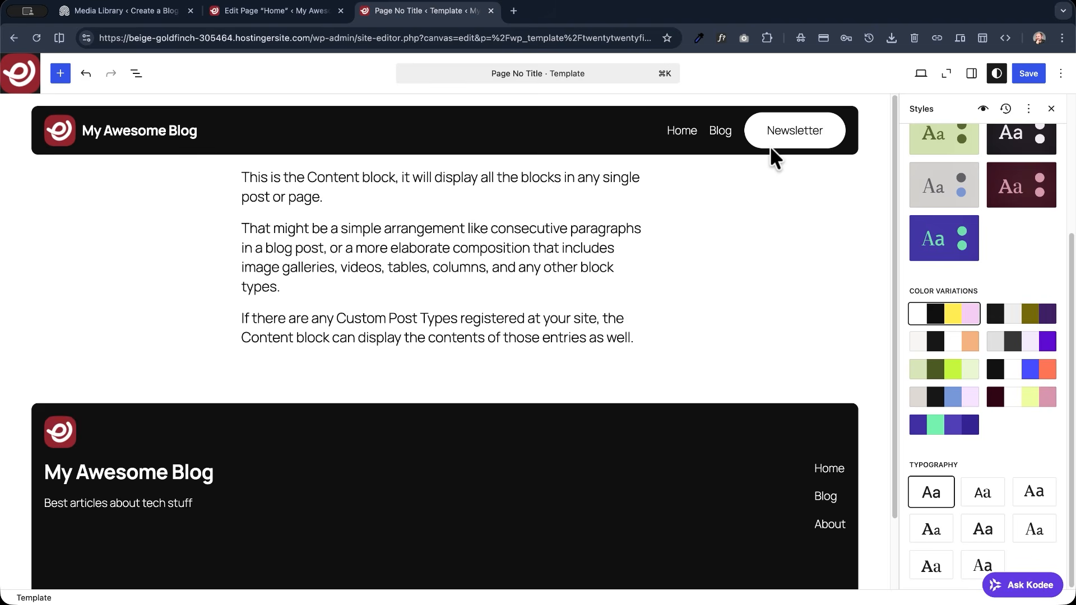
- Open the font manager in the site's typography styles and allow access to Google Fonts for installing fonts
{"action": "scroll", "coordinate": [906, 265], "scroll_direction": "up", "scroll_amount": 3}
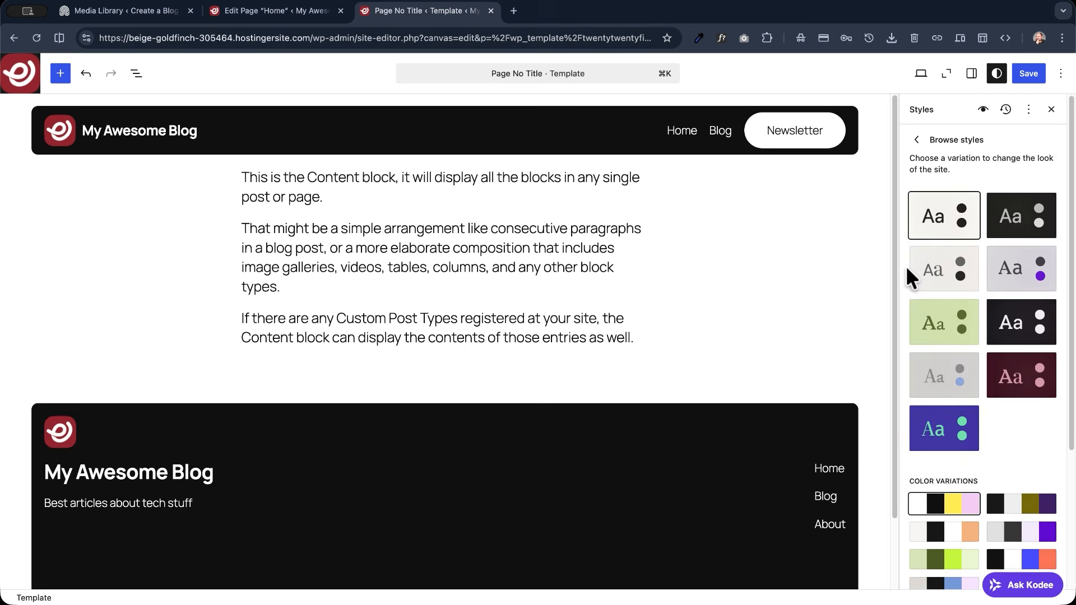
{"action": "left_click", "coordinate": [918, 141]}
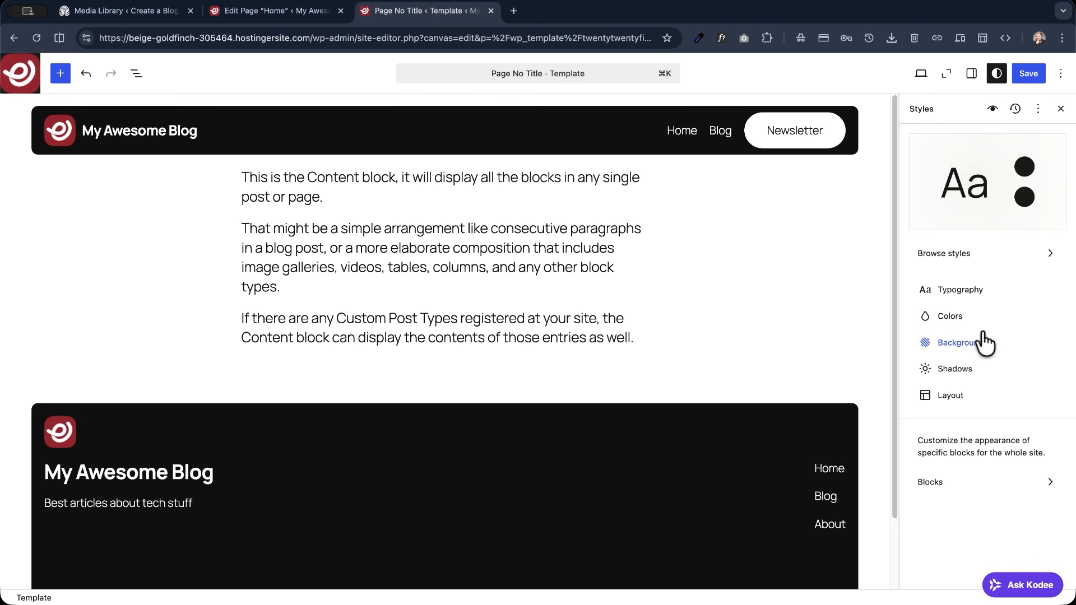
{"action": "left_click", "coordinate": [957, 296]}
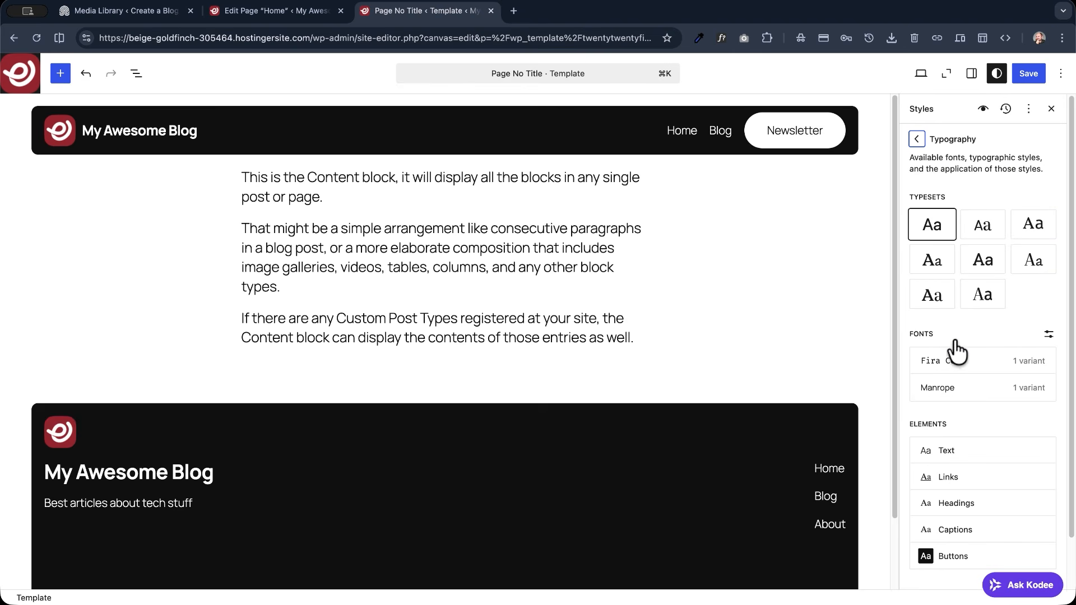
{"action": "left_click", "coordinate": [1047, 335]}
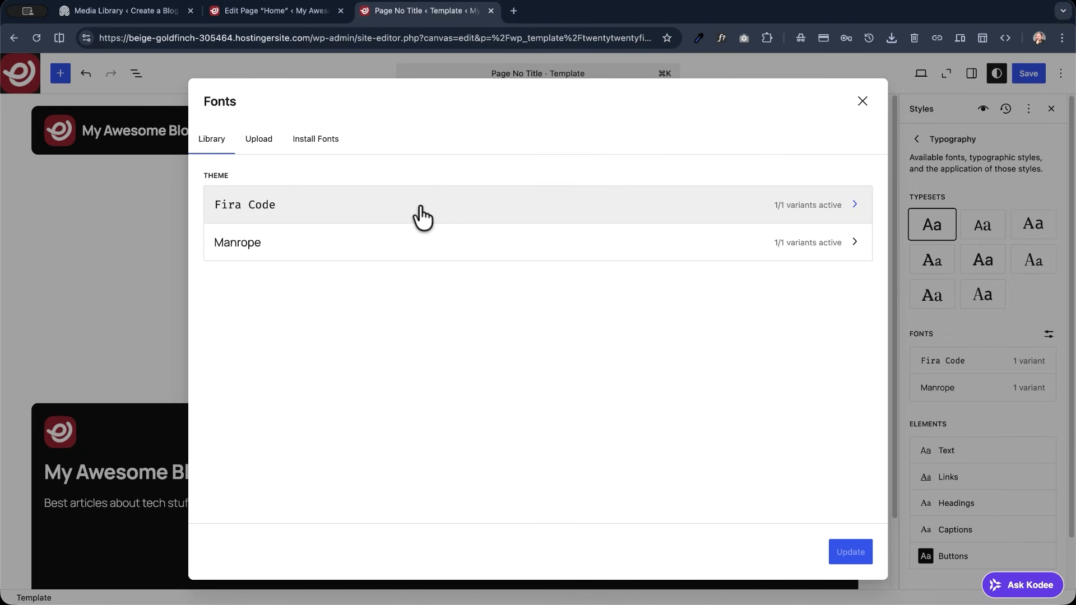
{"action": "left_click", "coordinate": [320, 148]}
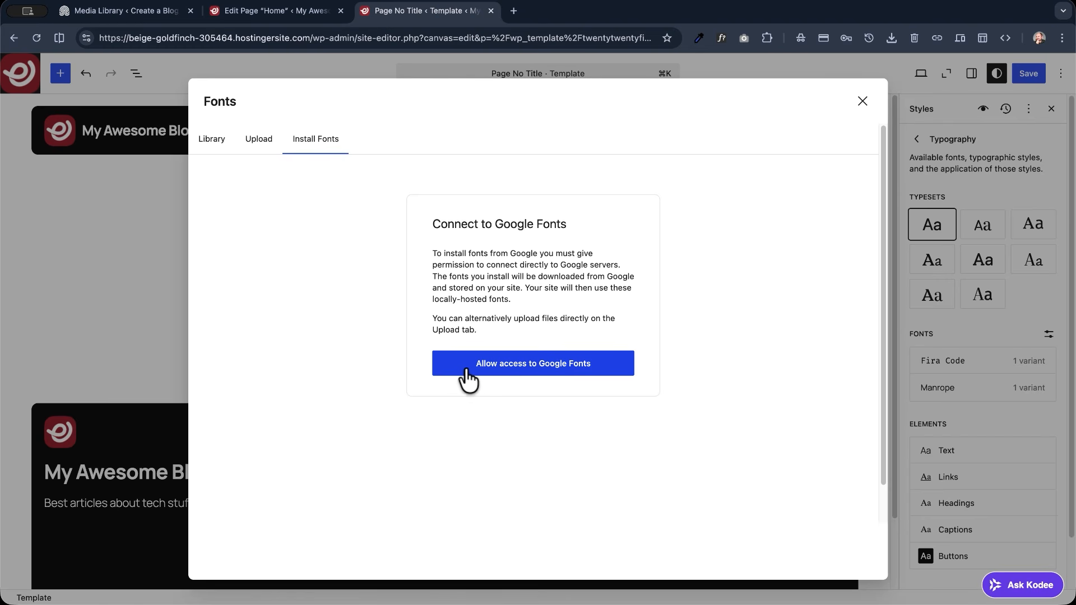
{"action": "left_click", "coordinate": [530, 370]}
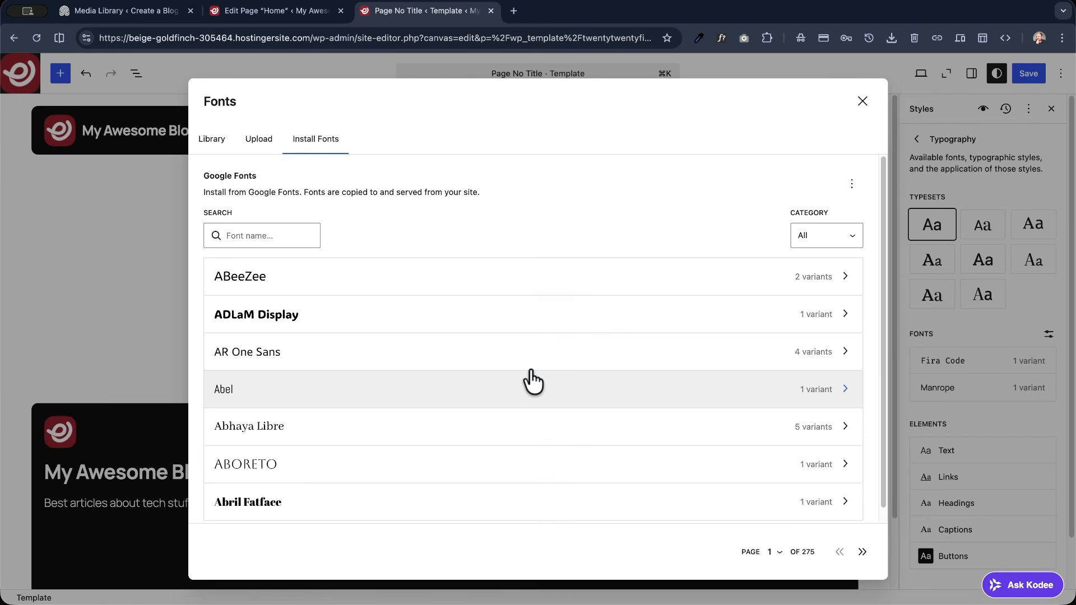
- Find Space Grotesk in Google Fonts, install all its variants, and check it in the font library
{"action": "left_click", "coordinate": [265, 247]}
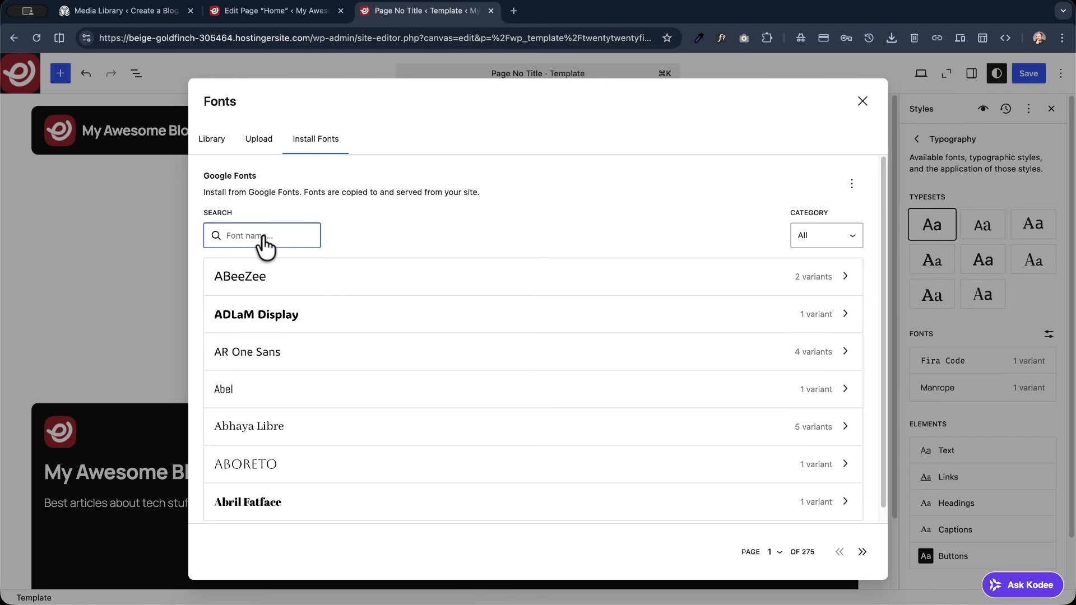
{"action": "type", "text": "s"}
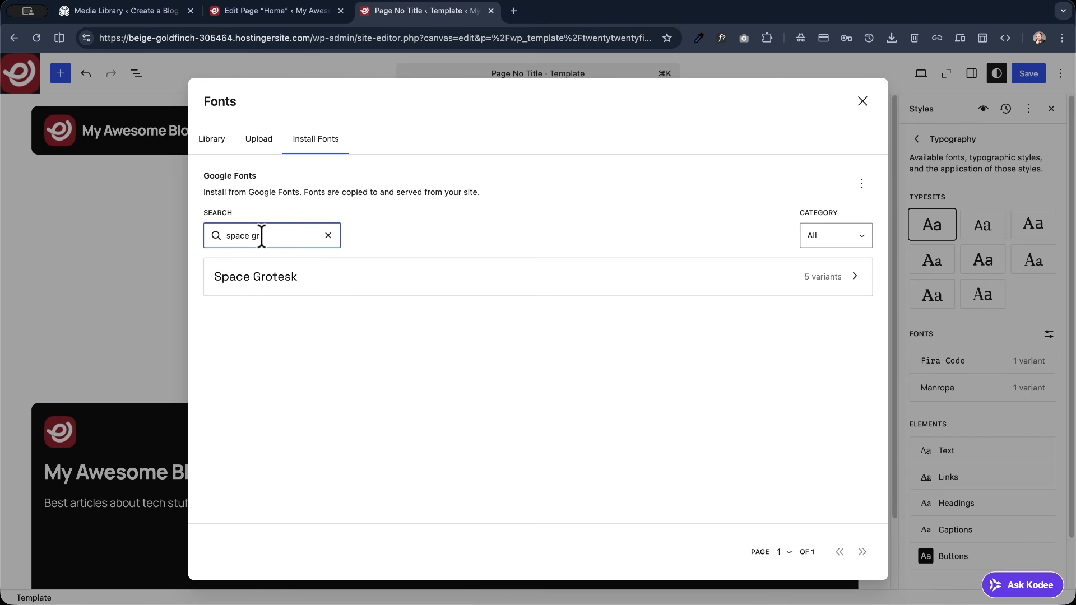
{"action": "type", "text": "pace gro"}
{"action": "left_click", "coordinate": [269, 283]}
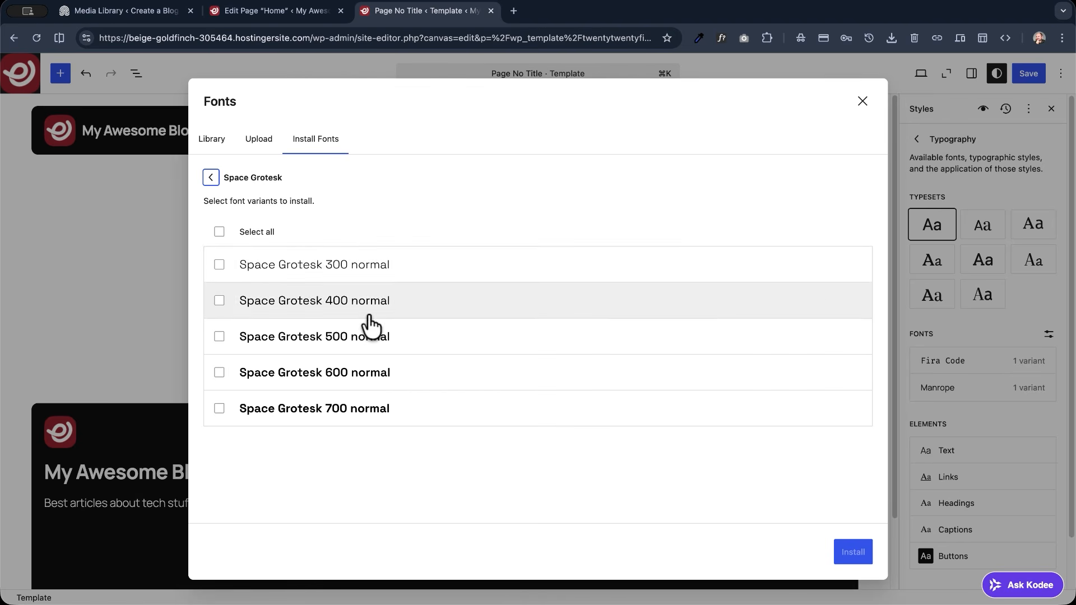
{"action": "left_click", "coordinate": [219, 232]}
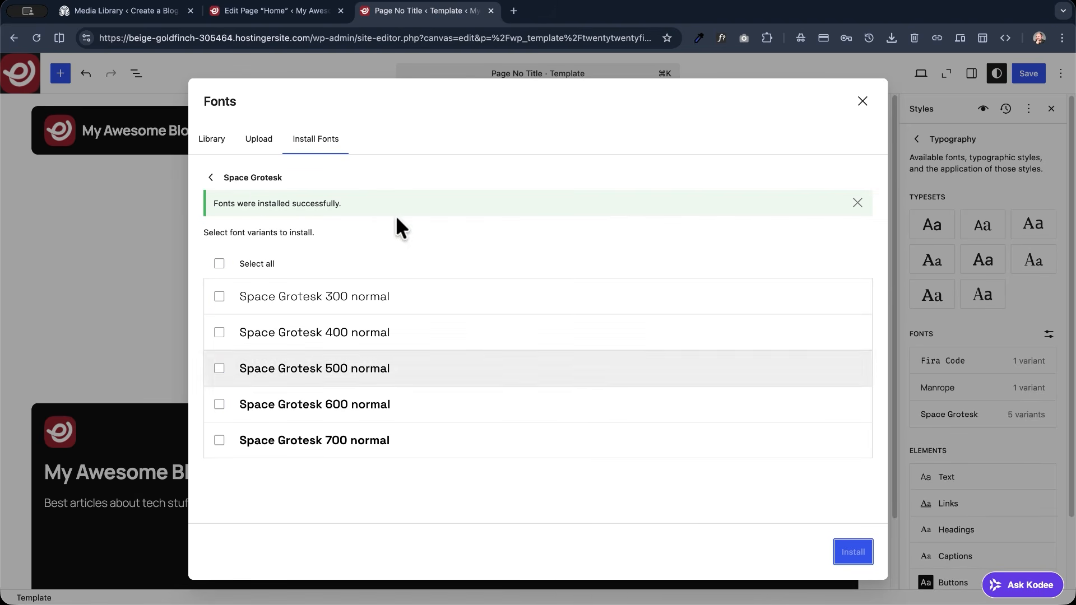
{"action": "left_click", "coordinate": [221, 145]}
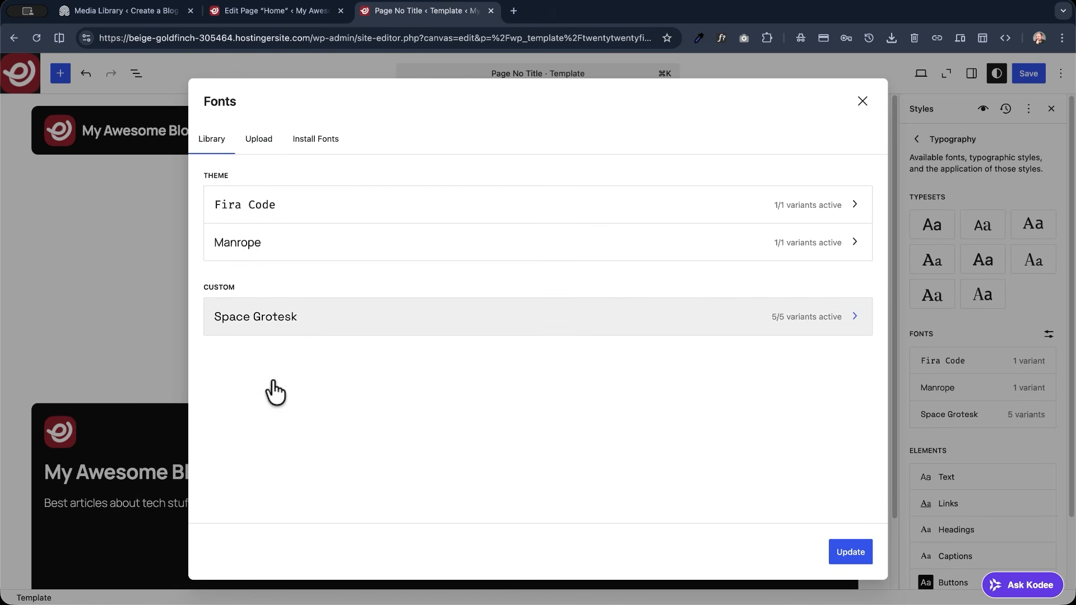
{"action": "left_click", "coordinate": [863, 101]}
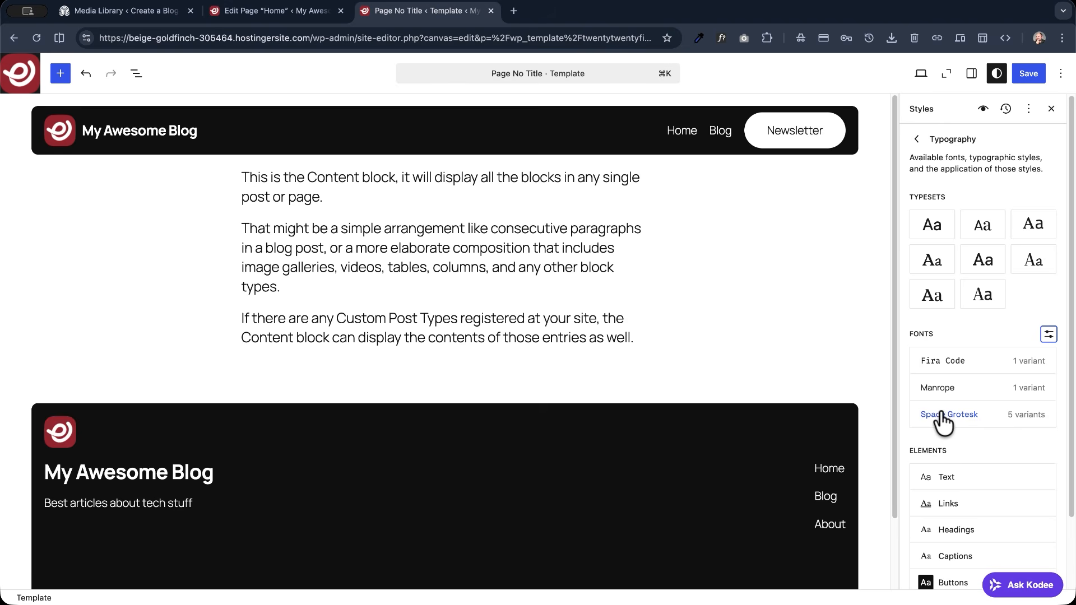
- Set the font of all headings to Space Grotesk and save the site styles
{"action": "scroll", "coordinate": [940, 417], "scroll_direction": "down", "scroll_amount": 3}
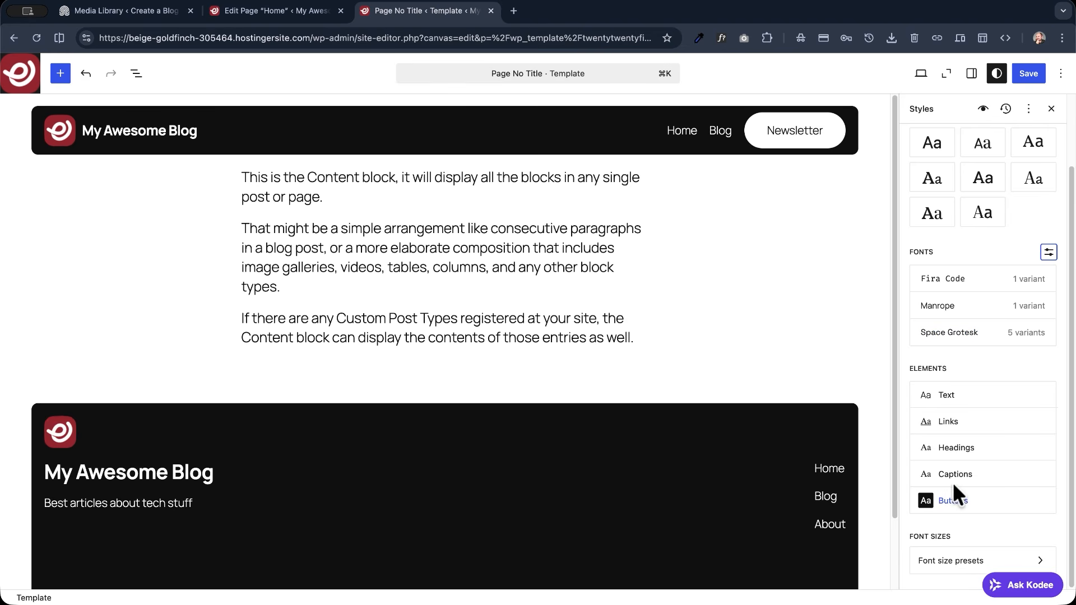
{"action": "left_click", "coordinate": [982, 448]}
{"action": "left_click", "coordinate": [983, 453]}
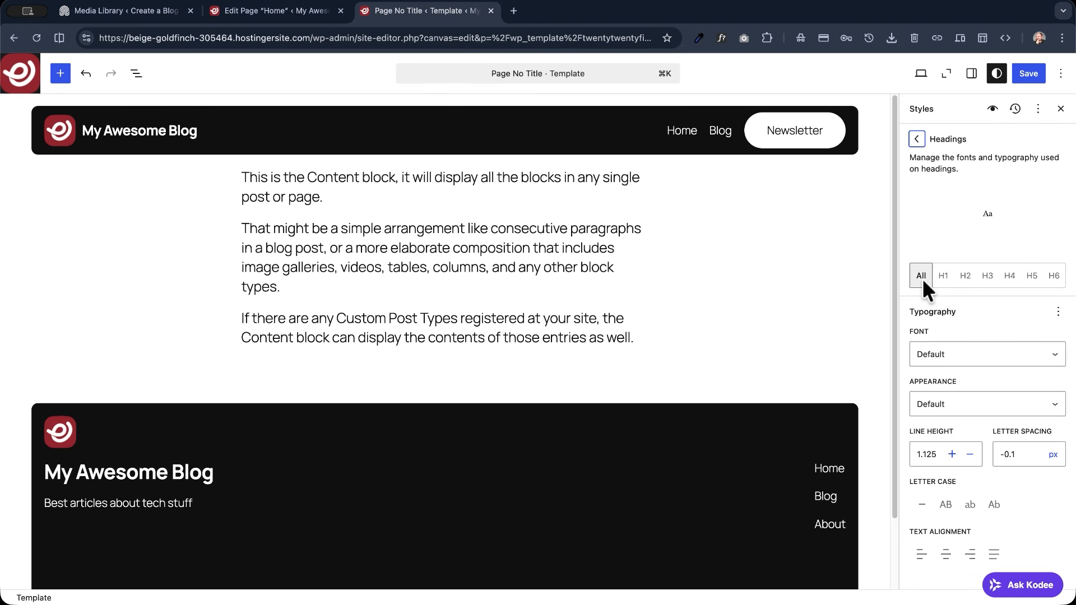
{"action": "left_click", "coordinate": [932, 354]}
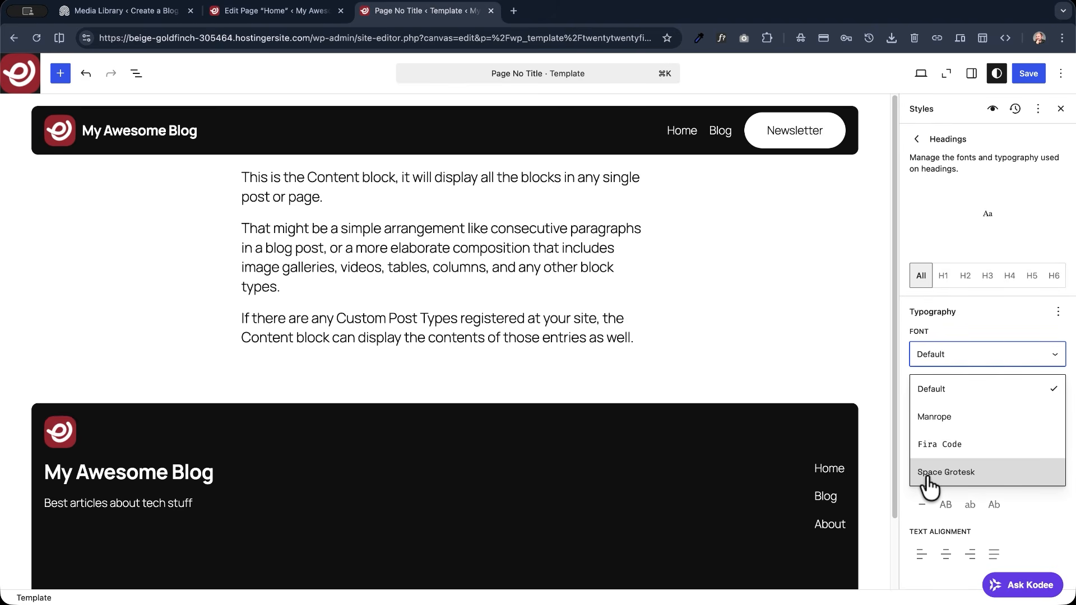
{"action": "left_click", "coordinate": [925, 473]}
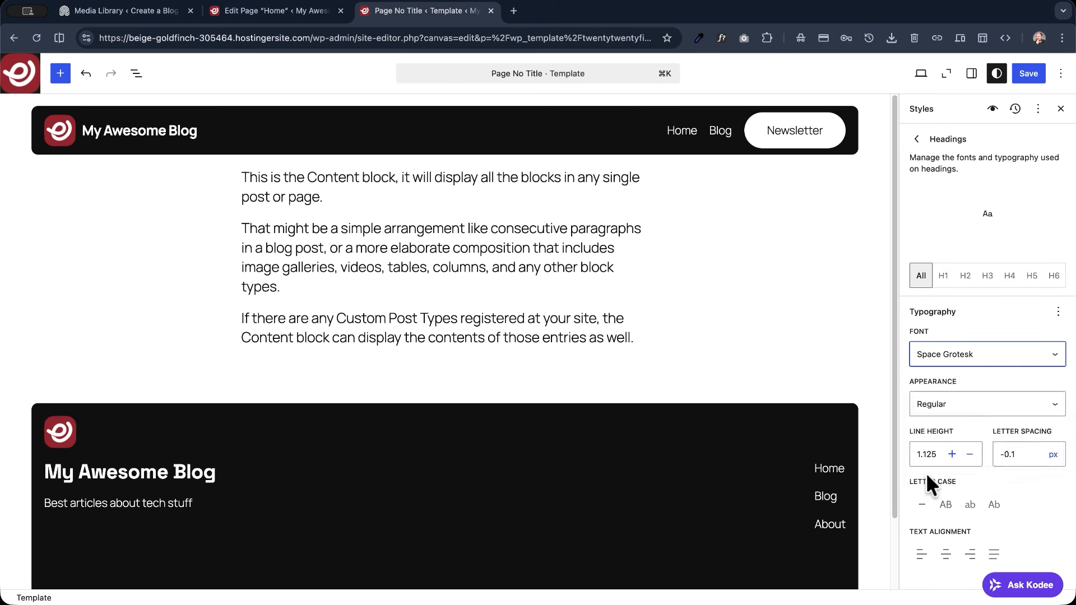
{"action": "left_click", "coordinate": [1026, 73]}
{"action": "left_click", "coordinate": [1025, 72]}
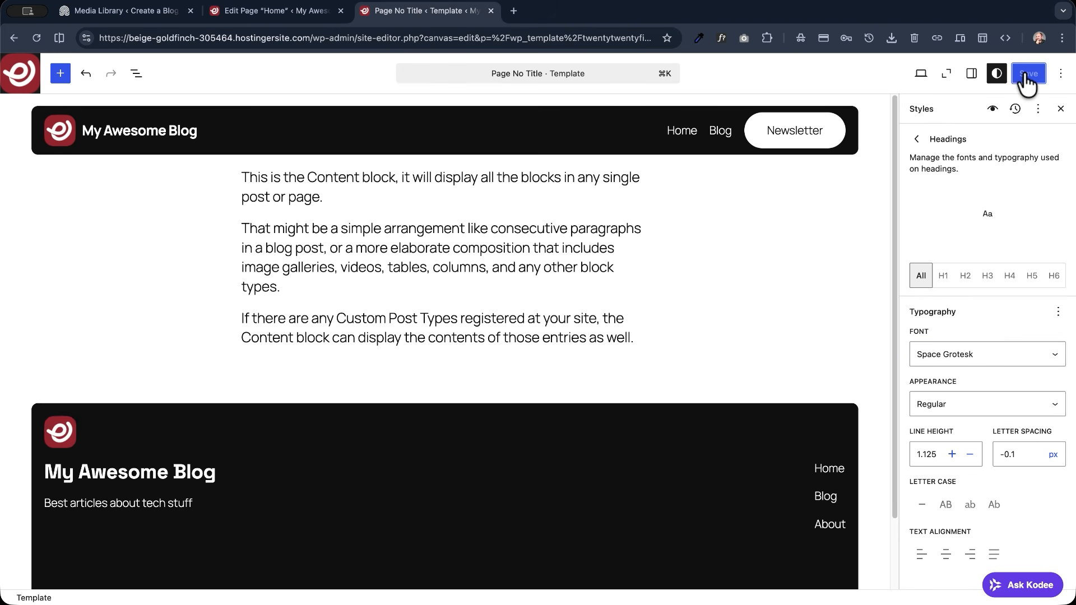
- Open the Style Book and examine its text samples and the Heading block's style settings
{"action": "left_click", "coordinate": [992, 112]}
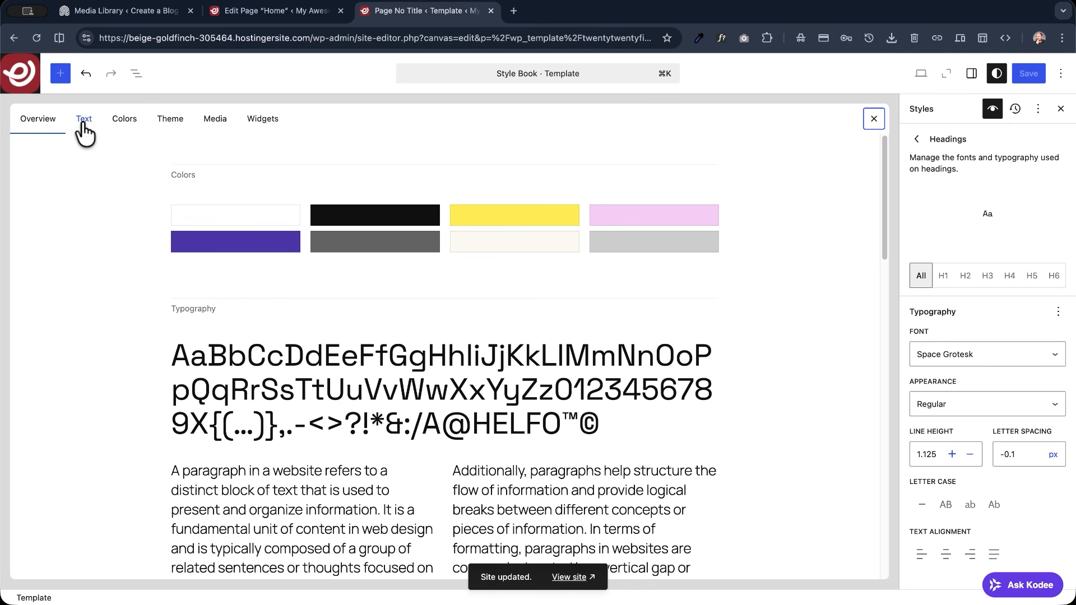
{"action": "left_click", "coordinate": [83, 123]}
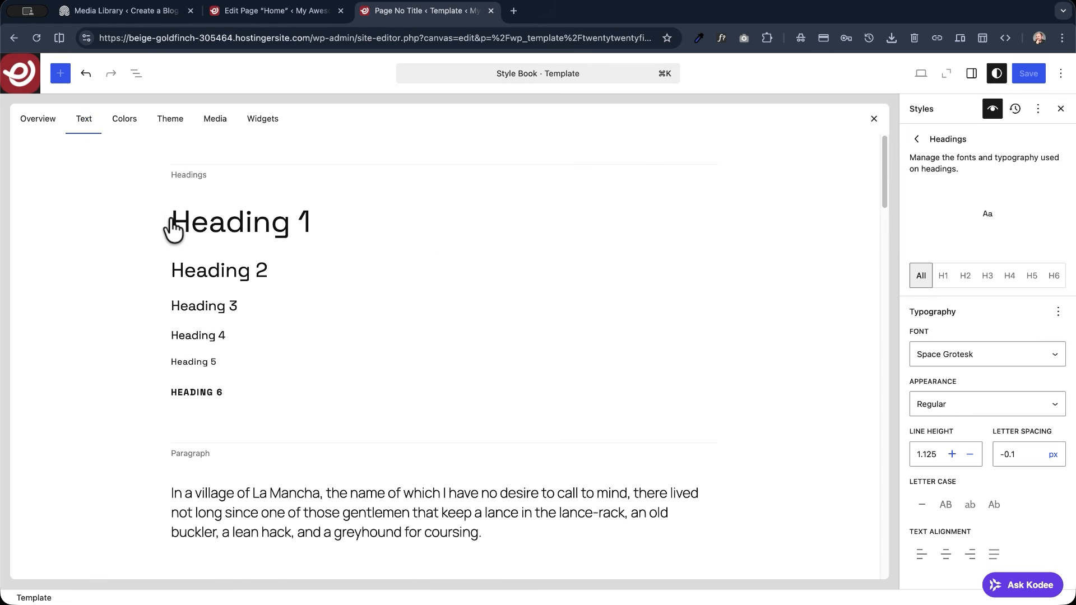
{"action": "left_click", "coordinate": [197, 223]}
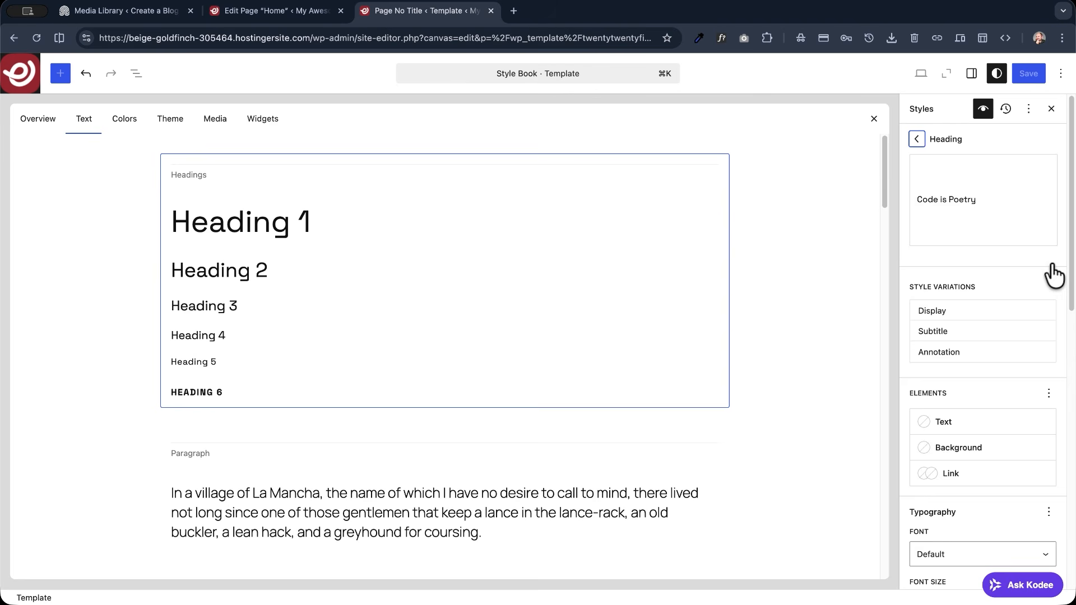
{"action": "left_click", "coordinate": [918, 139]}
{"action": "left_click", "coordinate": [915, 139]}
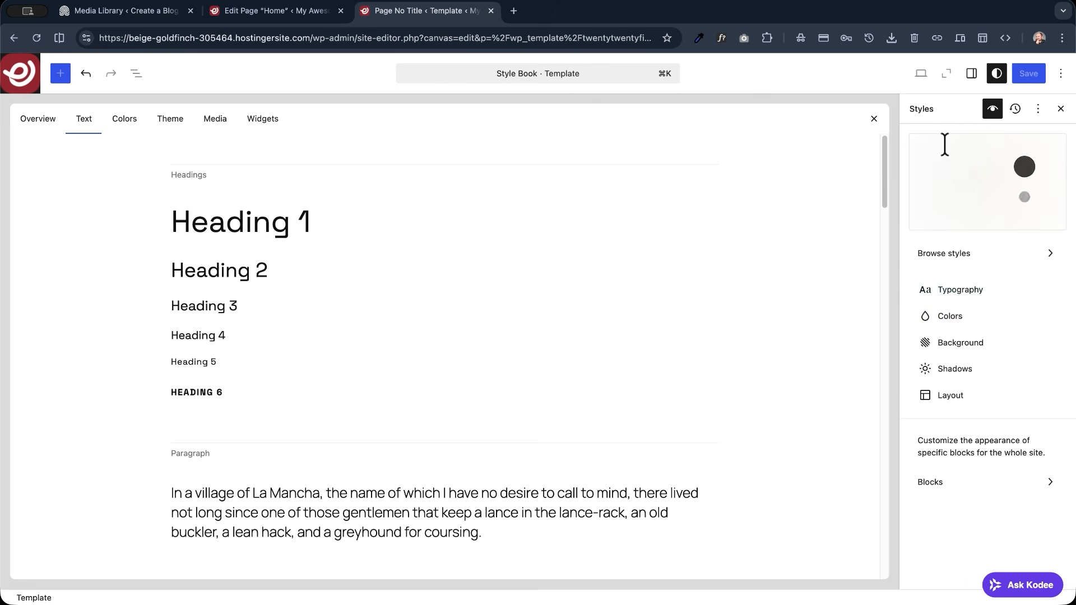
- Find Inter in Google Fonts and install all its variants on the site
{"action": "left_click", "coordinate": [942, 292]}
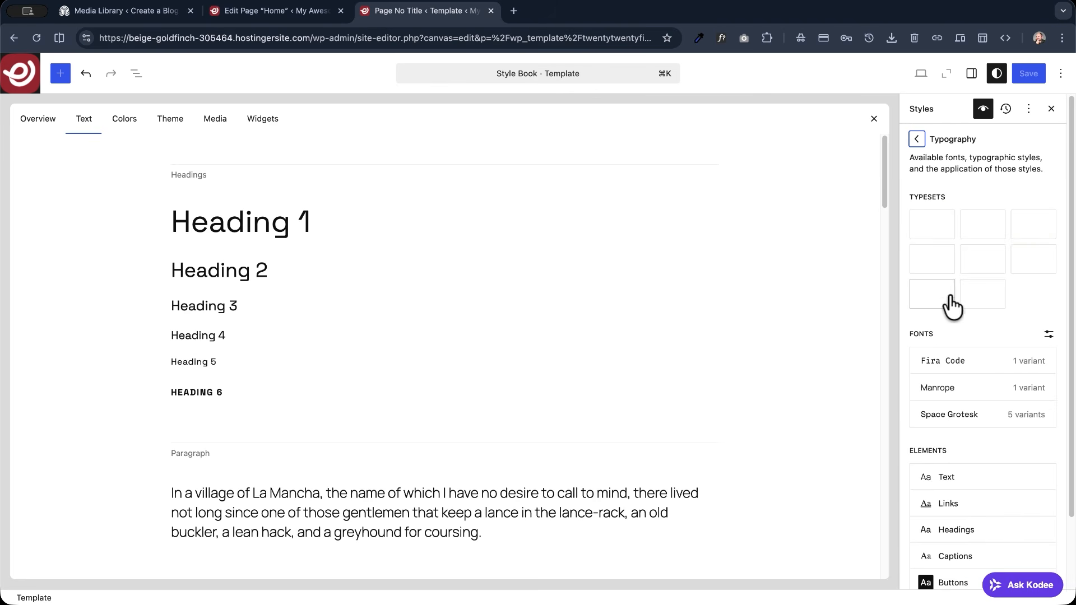
{"action": "left_click", "coordinate": [1048, 334]}
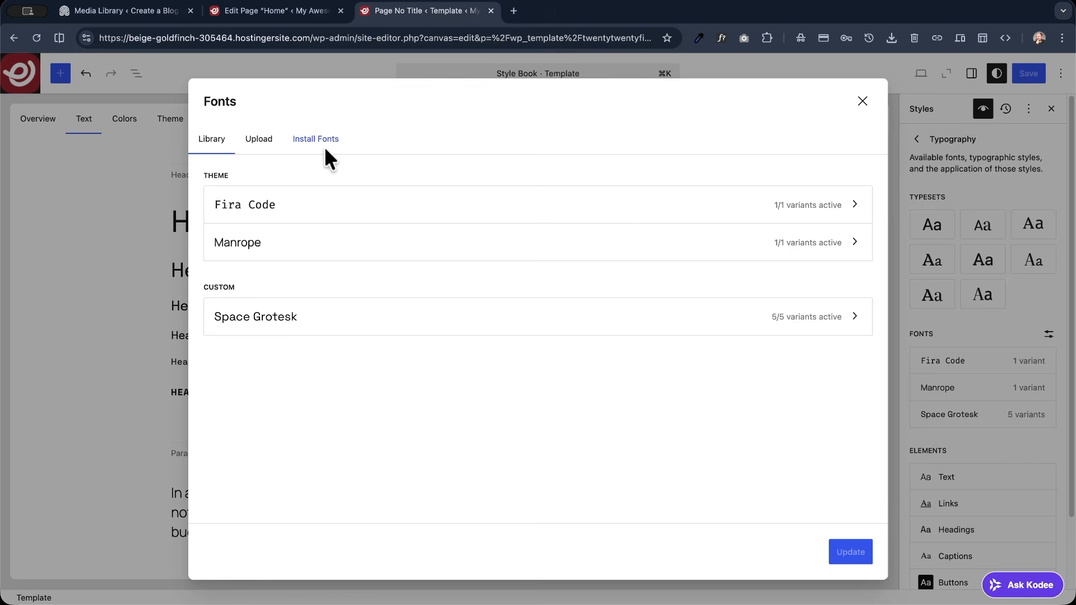
{"action": "left_click", "coordinate": [317, 140]}
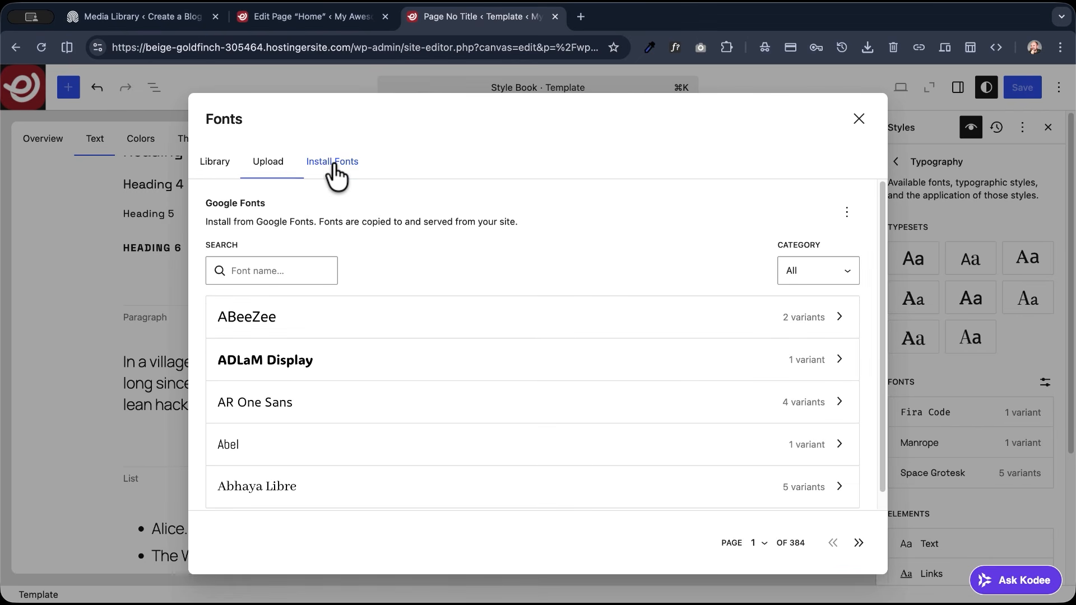
{"action": "left_click", "coordinate": [273, 272]}
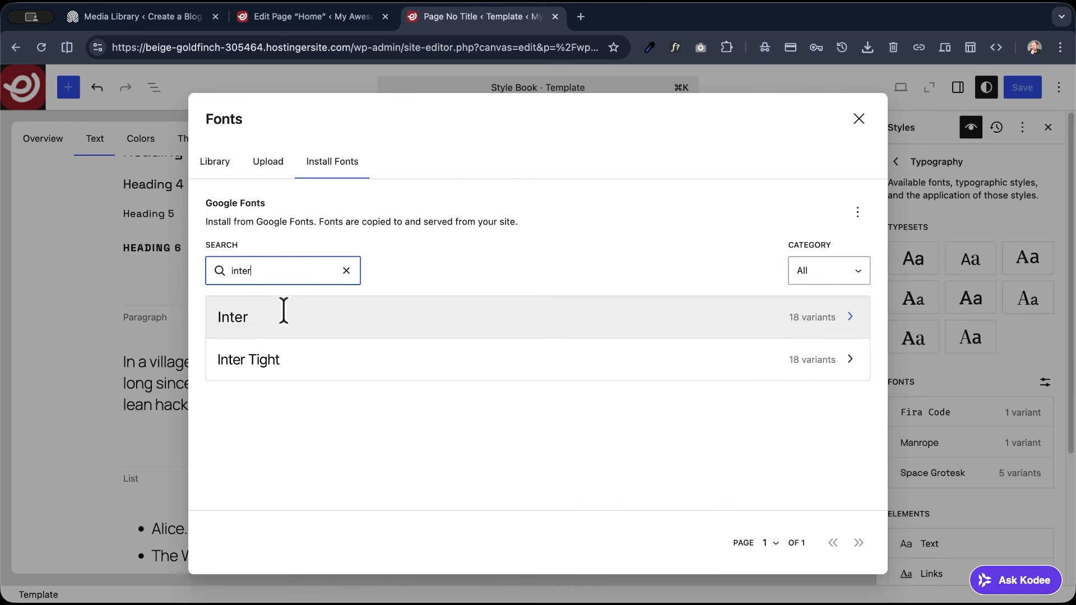
{"action": "left_click", "coordinate": [276, 320]}
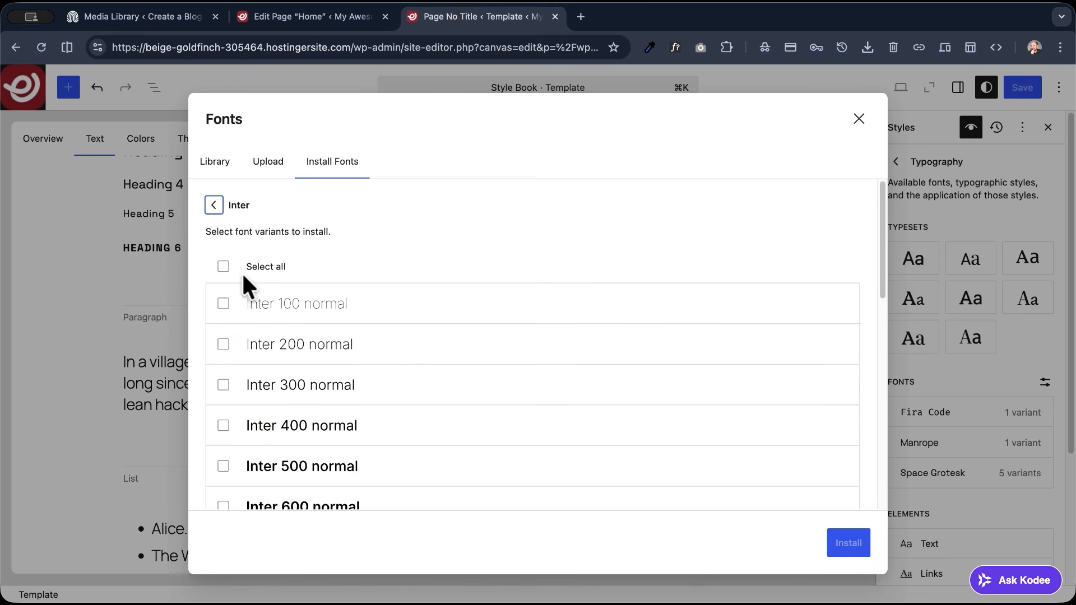
{"action": "left_click", "coordinate": [223, 268]}
{"action": "left_click", "coordinate": [844, 548]}
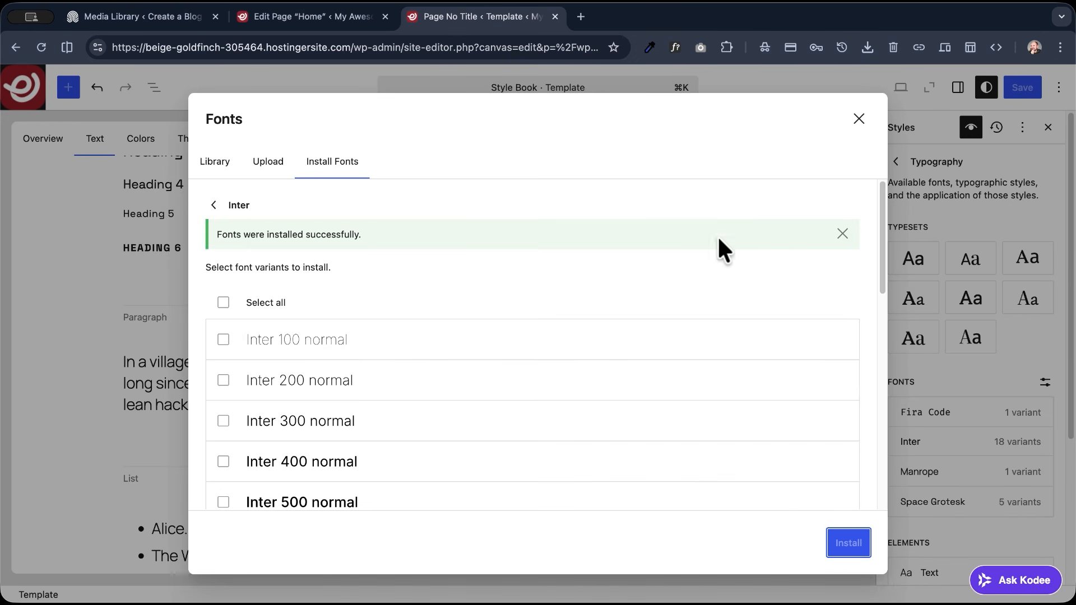
{"action": "left_click", "coordinate": [858, 119]}
- Set the font of the site's Text element to Inter and check the paragraph and list samples
{"action": "scroll", "coordinate": [907, 322], "scroll_direction": "down", "scroll_amount": 5}
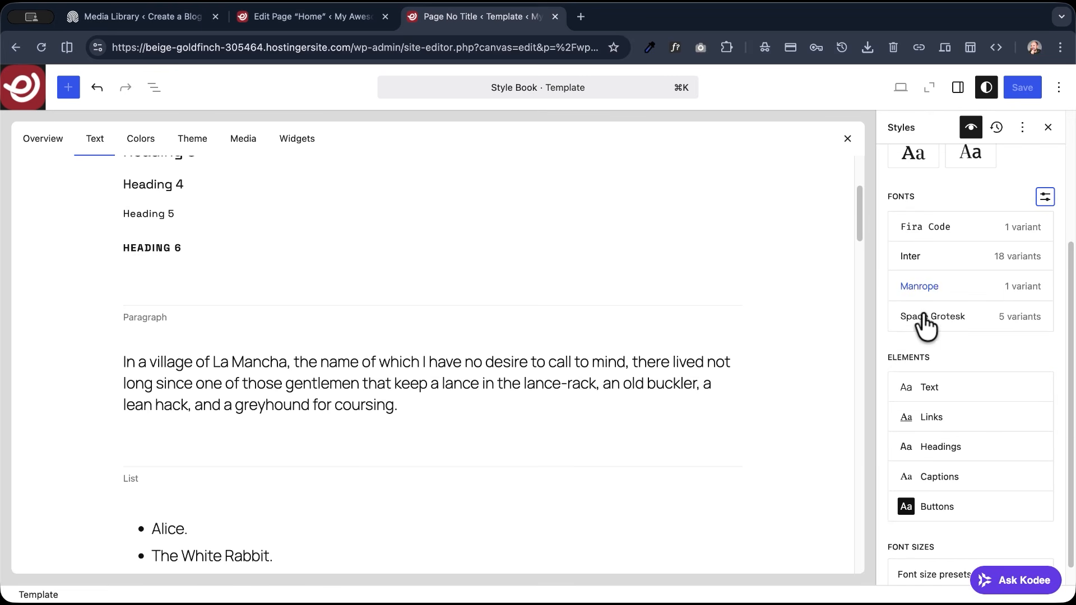
{"action": "scroll", "coordinate": [907, 336], "scroll_direction": "down", "scroll_amount": 1}
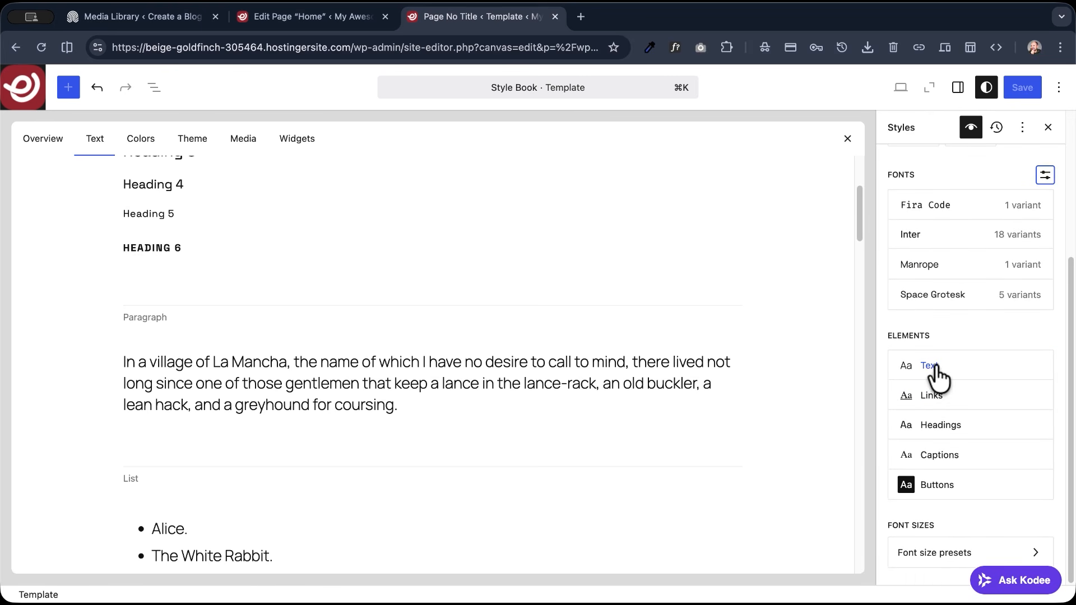
{"action": "left_click", "coordinate": [934, 370]}
{"action": "left_click", "coordinate": [939, 362]}
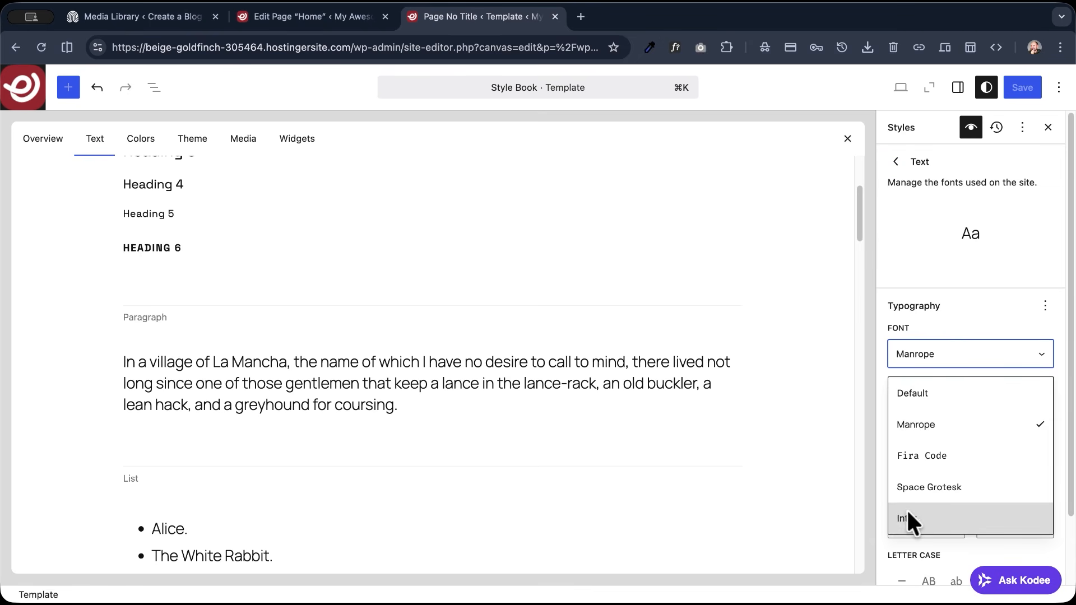
{"action": "left_click", "coordinate": [907, 518]}
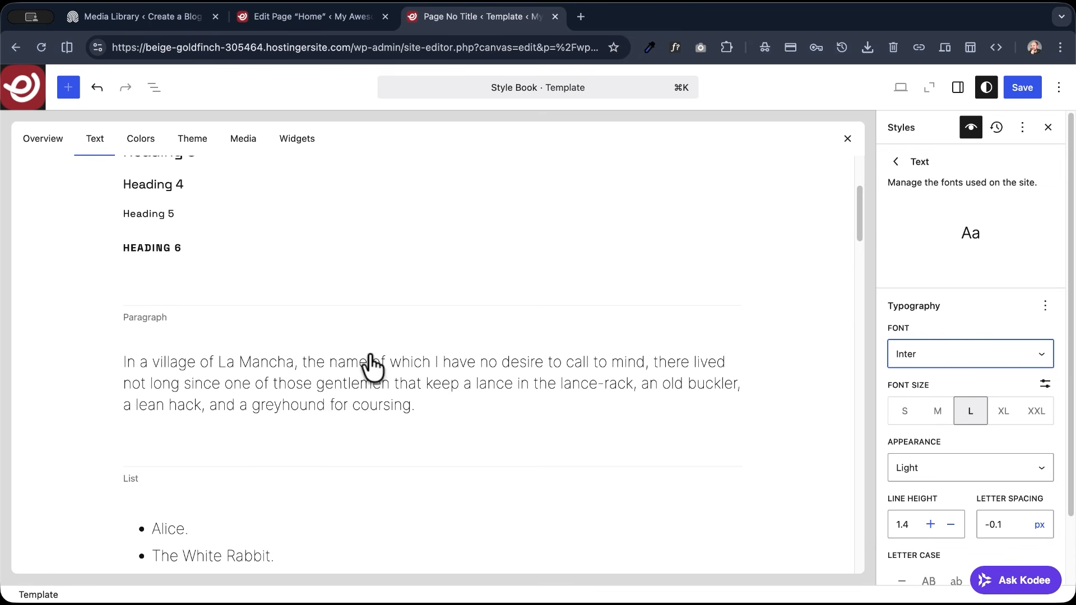
{"action": "scroll", "coordinate": [367, 369], "scroll_direction": "down", "scroll_amount": 3}
{"action": "scroll", "coordinate": [348, 369], "scroll_direction": "down", "scroll_amount": 4}
{"action": "scroll", "coordinate": [343, 365], "scroll_direction": "up", "scroll_amount": 2}
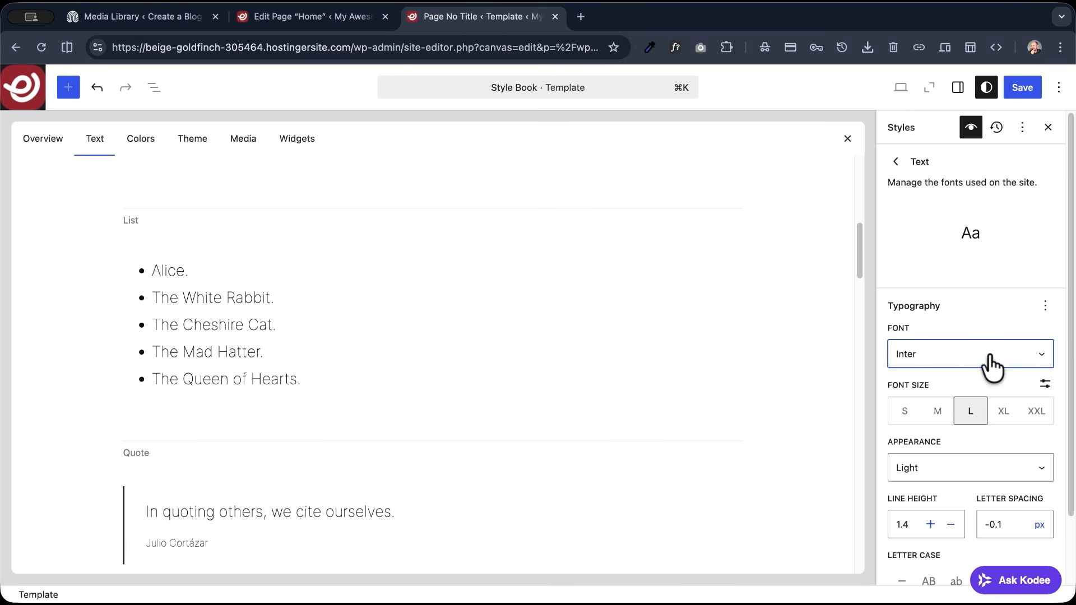
- Set the appearance of the site's text to Regular
{"action": "scroll", "coordinate": [943, 394], "scroll_direction": "down", "scroll_amount": 2}
{"action": "left_click", "coordinate": [968, 402]}
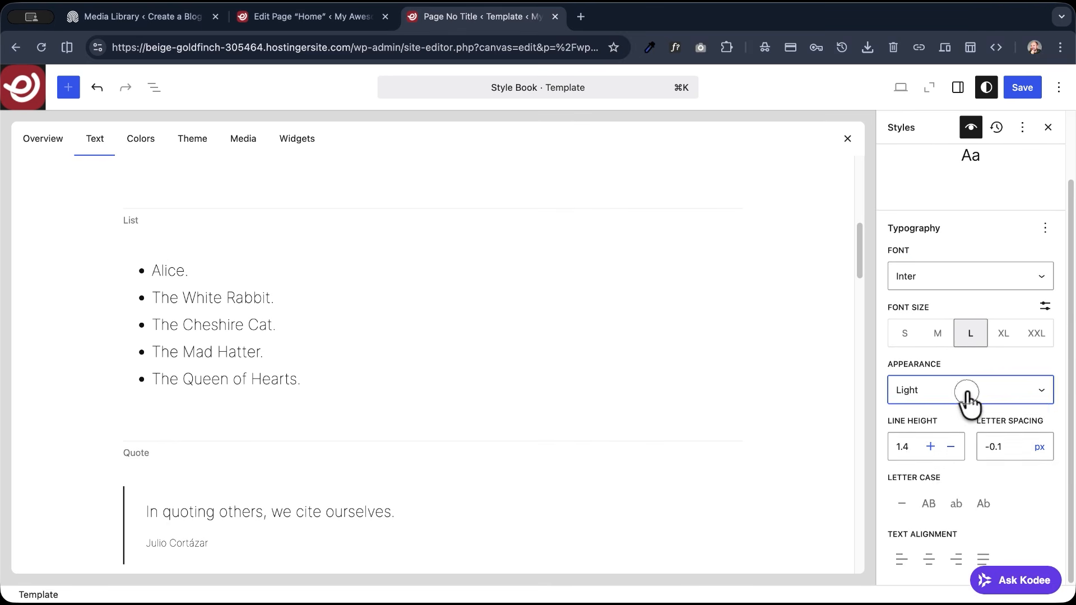
{"action": "scroll", "coordinate": [932, 482], "scroll_direction": "down", "scroll_amount": 2}
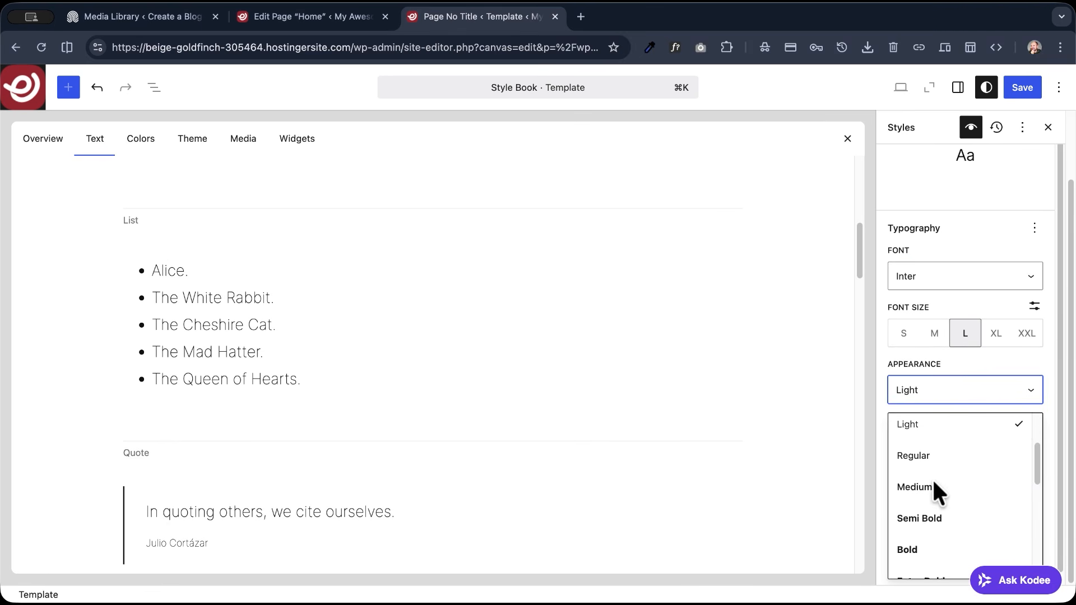
{"action": "left_click", "coordinate": [913, 456]}
{"action": "scroll", "coordinate": [412, 360], "scroll_direction": "up", "scroll_amount": 3}
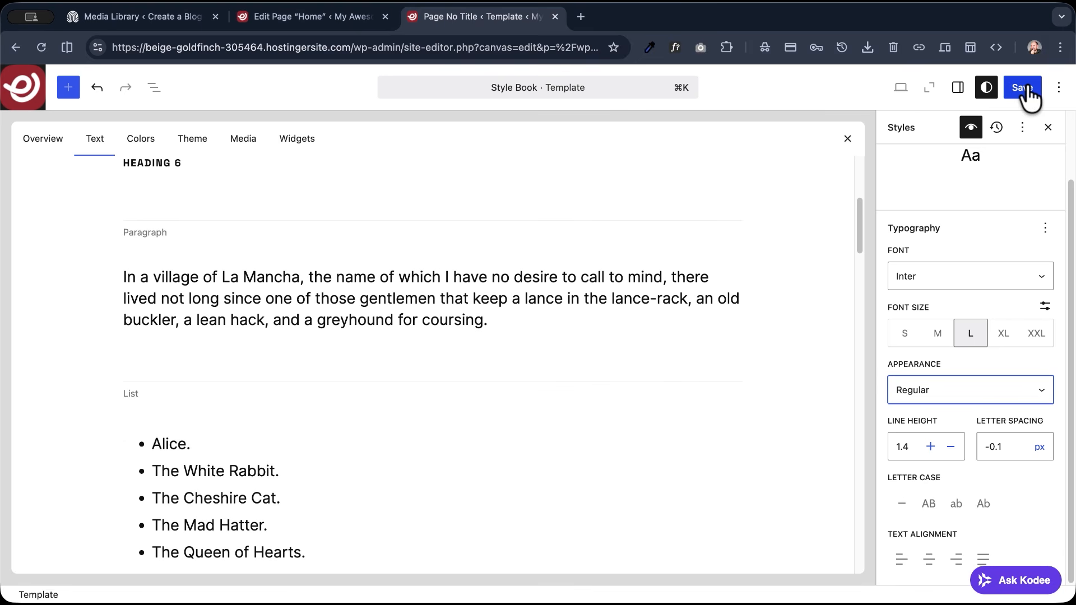
- Set the letter spacing of the site's text to 0 px and open the save review
{"action": "left_click", "coordinate": [1011, 446]}
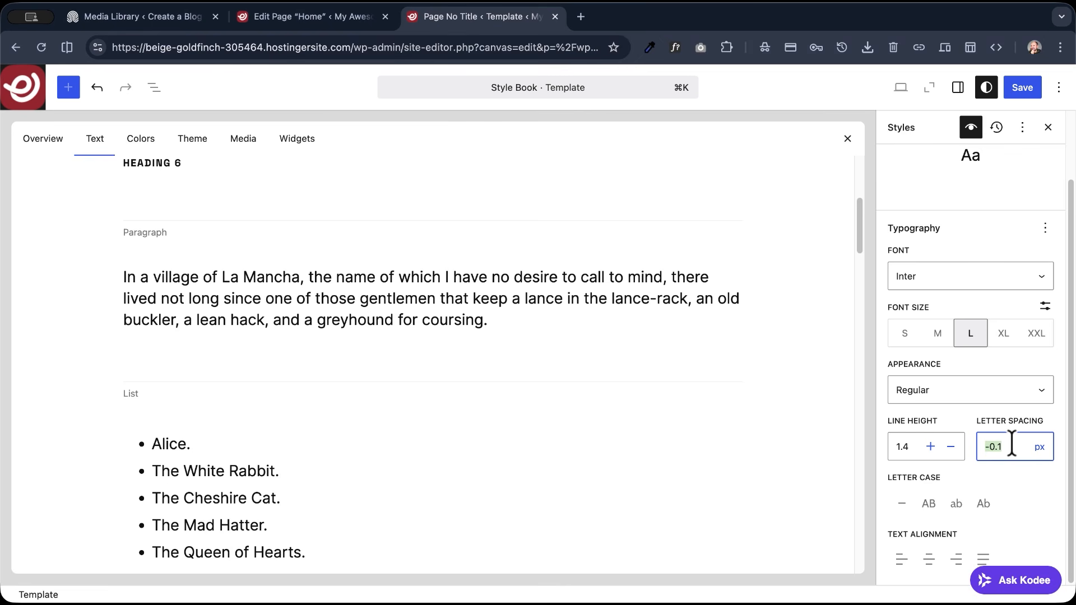
{"action": "type", "text": "0"}
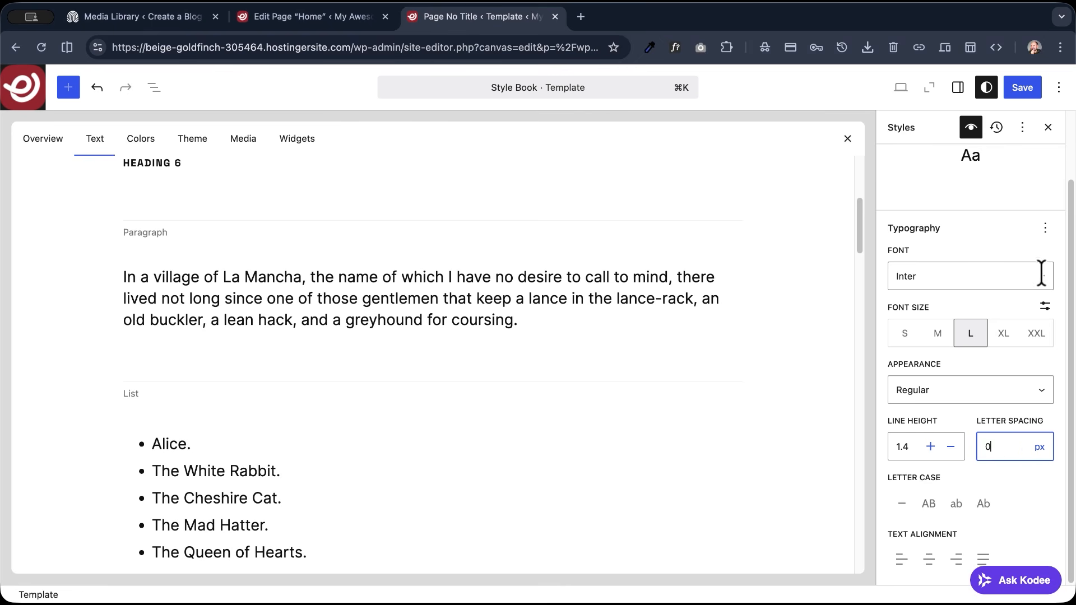
{"action": "left_click", "coordinate": [1023, 88]}
- Examine the heading samples, the theme colors and the palette settings in the Style Book
{"action": "scroll", "coordinate": [587, 302], "scroll_direction": "up", "scroll_amount": 3}
{"action": "scroll", "coordinate": [586, 303], "scroll_direction": "up", "scroll_amount": 2}
{"action": "scroll", "coordinate": [586, 302], "scroll_direction": "down", "scroll_amount": 6}
{"action": "scroll", "coordinate": [586, 303], "scroll_direction": "down", "scroll_amount": 10}
{"action": "scroll", "coordinate": [586, 303], "scroll_direction": "up", "scroll_amount": 15}
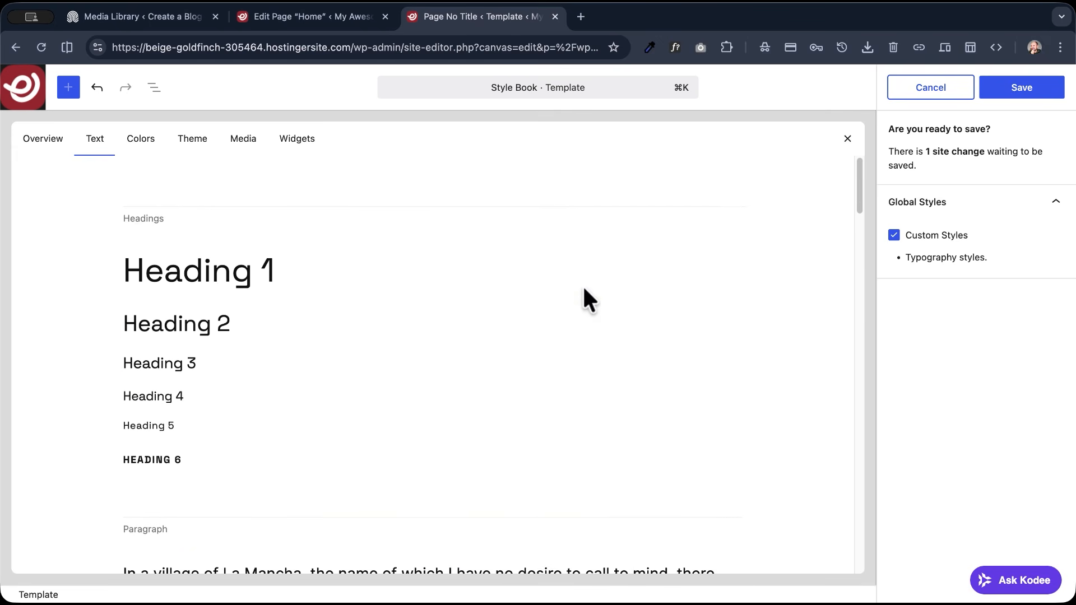
{"action": "scroll", "coordinate": [583, 290], "scroll_direction": "down", "scroll_amount": 1}
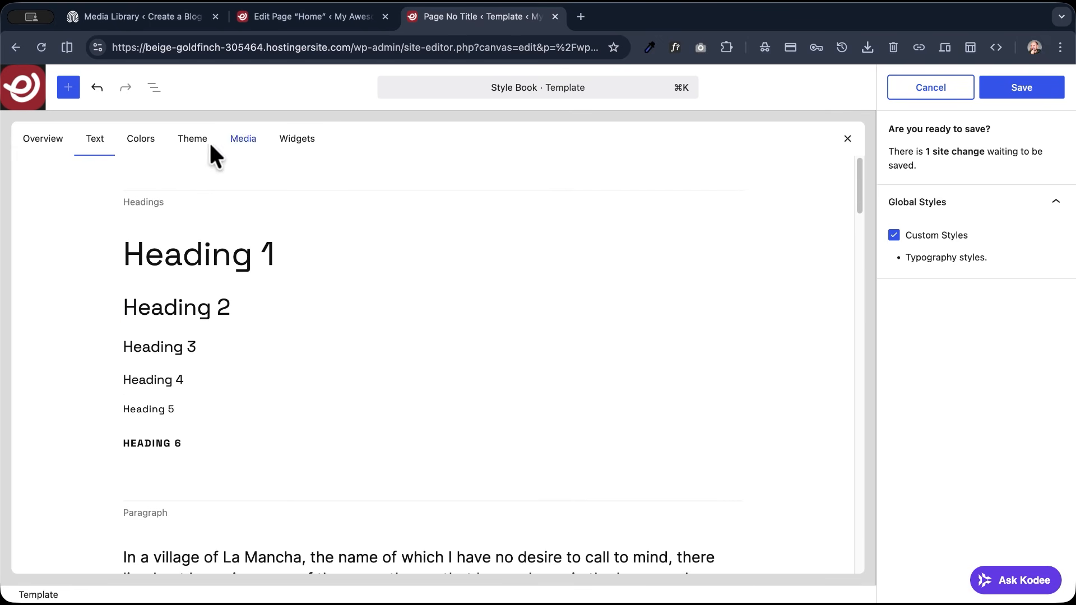
{"action": "left_click", "coordinate": [142, 140]}
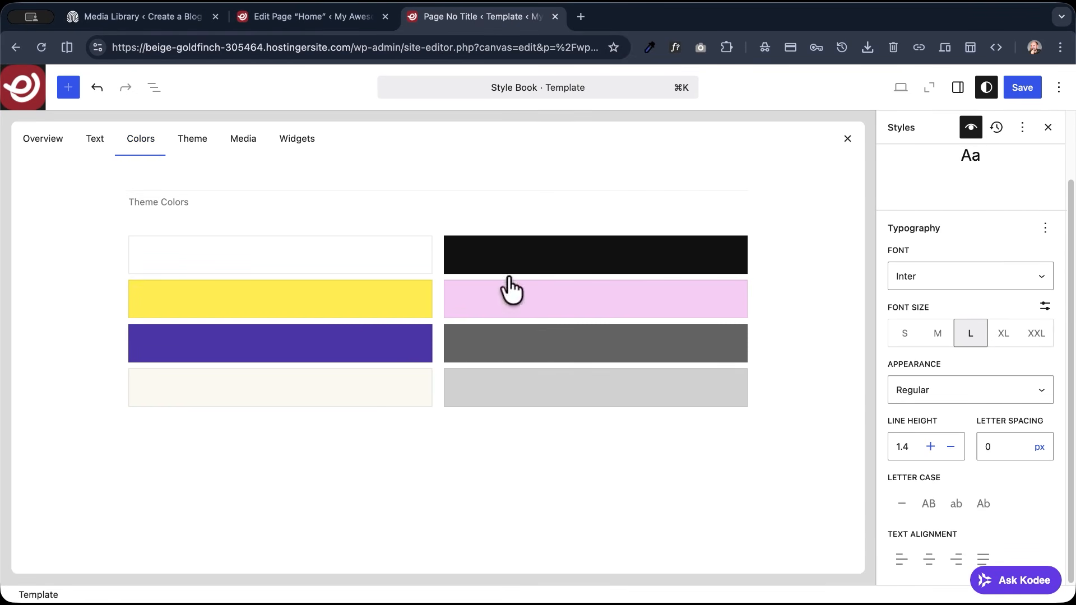
{"action": "left_click", "coordinate": [365, 252]}
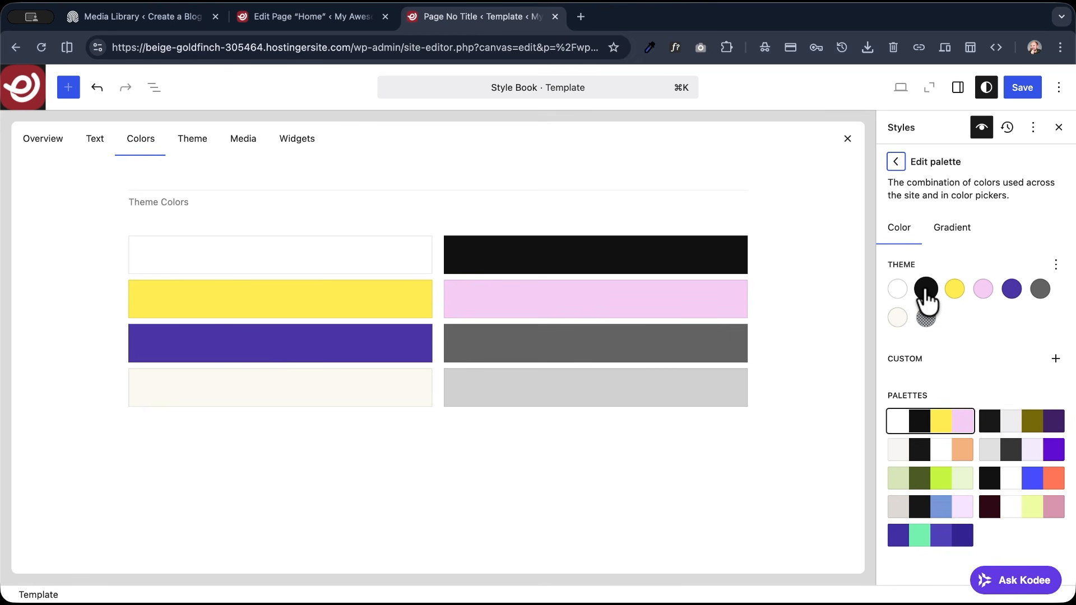
{"action": "left_click", "coordinate": [896, 162]}
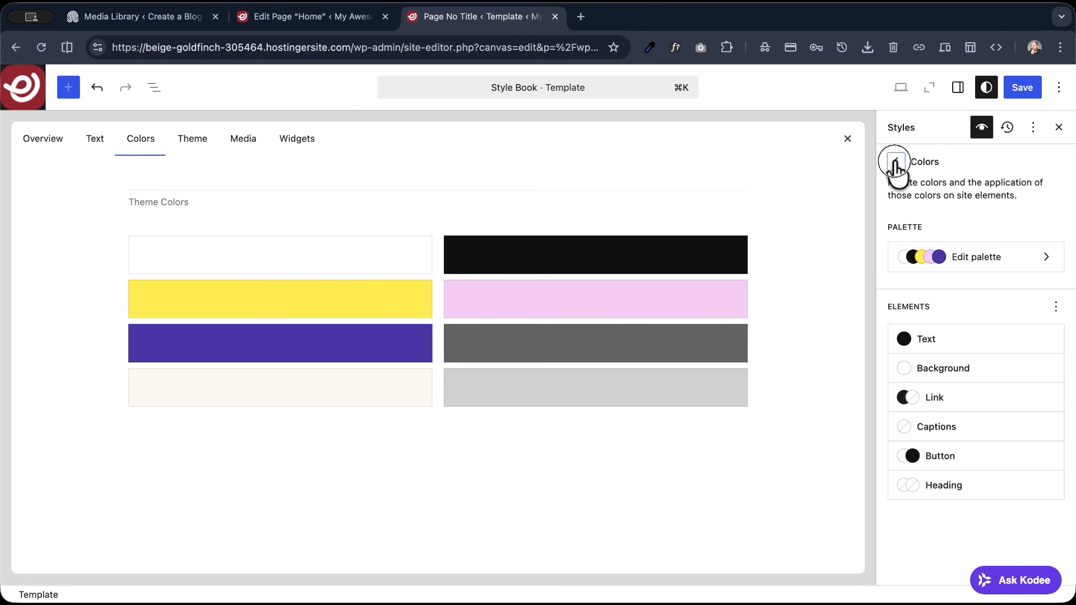
{"action": "left_click", "coordinate": [896, 162]}
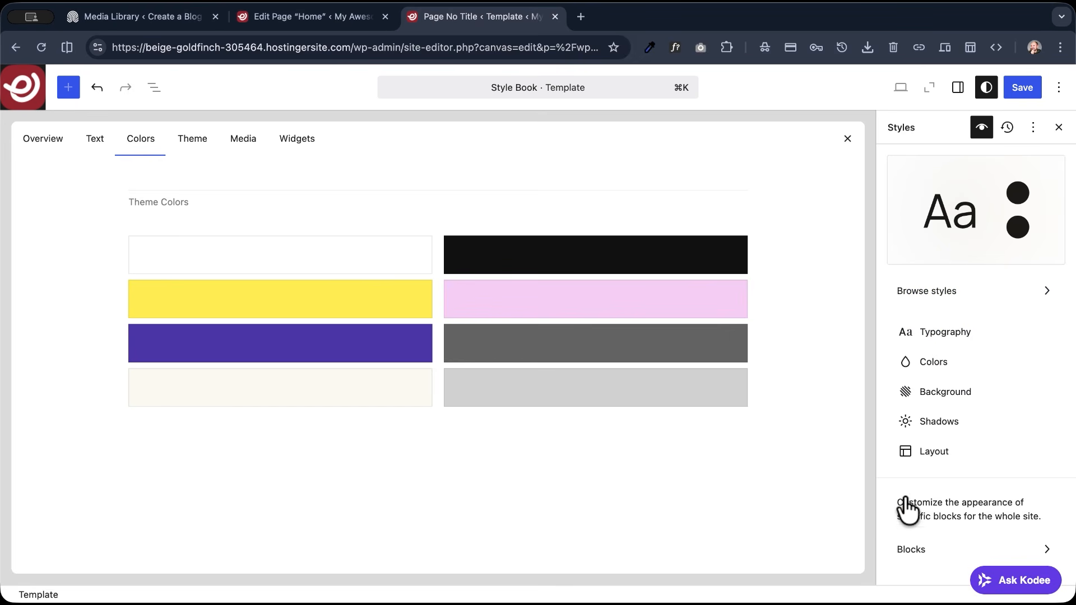
- Set the Button block's border radius to 10 px and check the button samples in the Style Book
{"action": "left_click", "coordinate": [909, 552]}
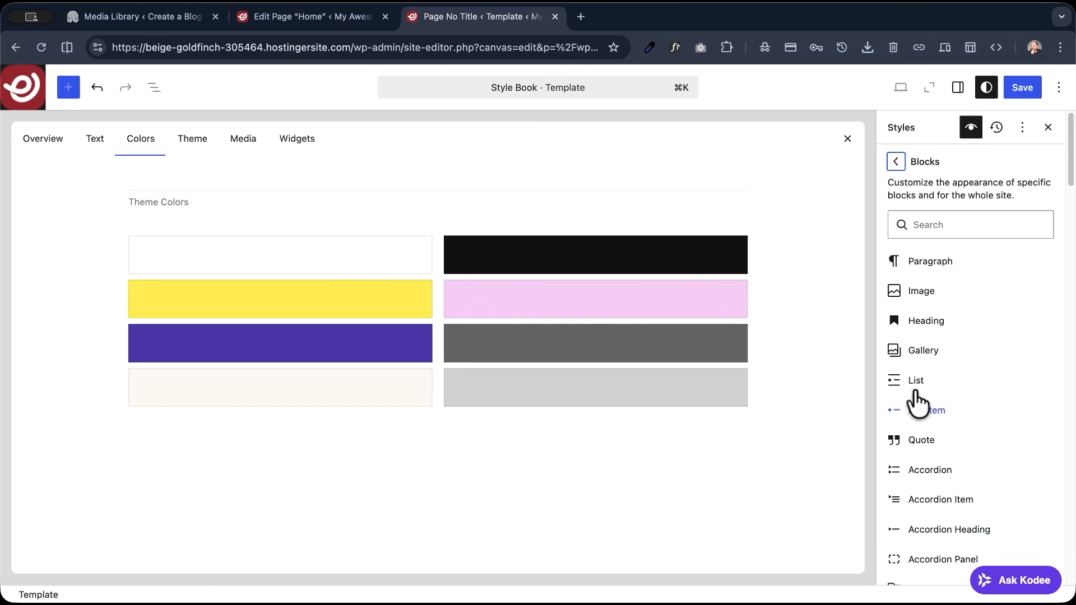
{"action": "scroll", "coordinate": [915, 348], "scroll_direction": "down", "scroll_amount": 10}
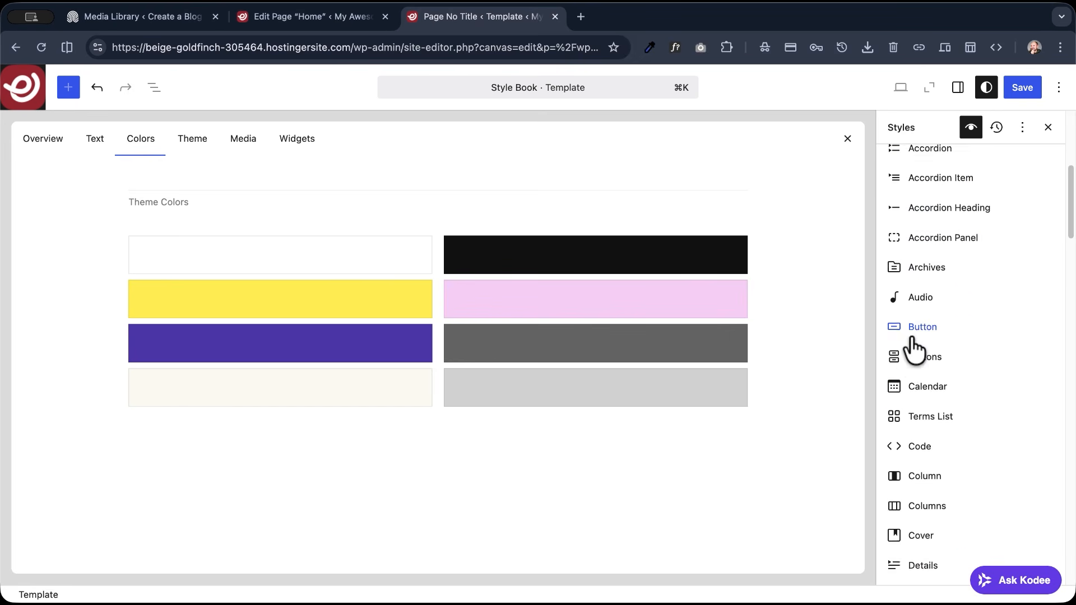
{"action": "scroll", "coordinate": [913, 339], "scroll_direction": "down", "scroll_amount": 1}
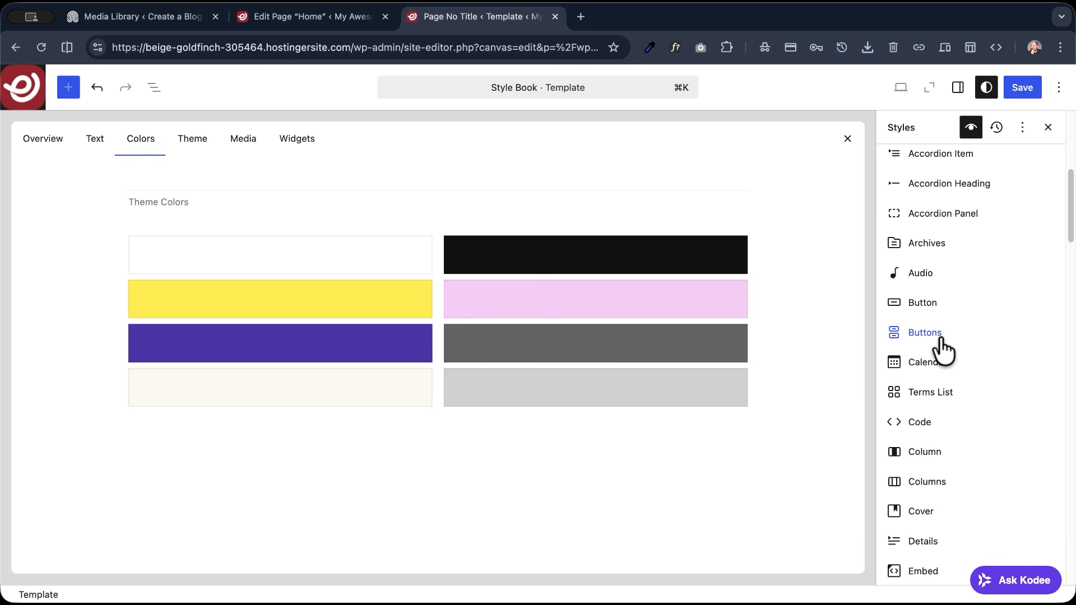
{"action": "left_click", "coordinate": [920, 308]}
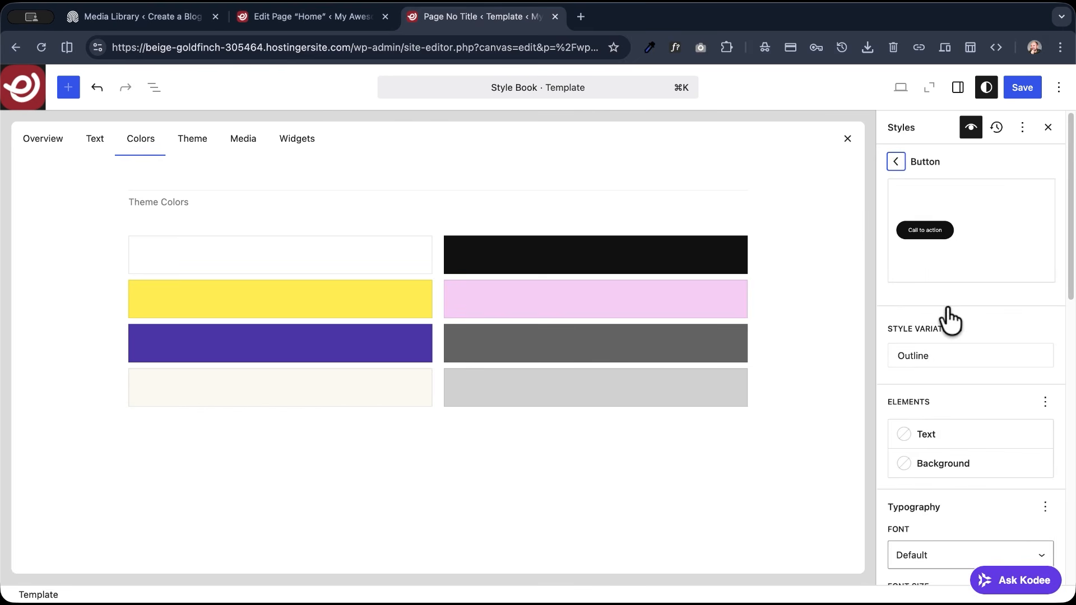
{"action": "scroll", "coordinate": [921, 308], "scroll_direction": "down", "scroll_amount": 4}
{"action": "scroll", "coordinate": [913, 347], "scroll_direction": "down", "scroll_amount": 8}
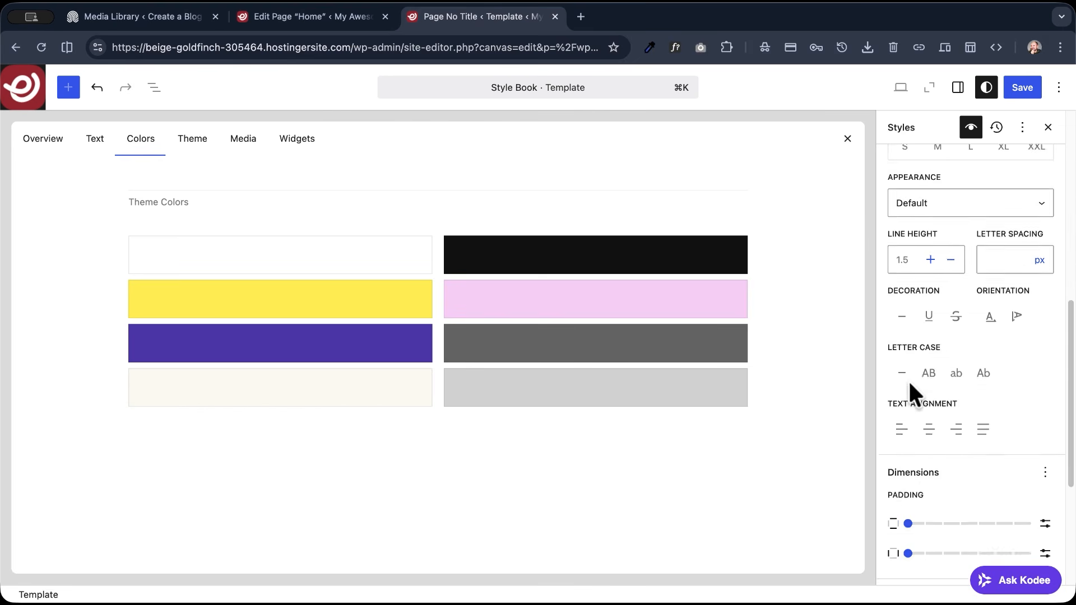
{"action": "scroll", "coordinate": [925, 448], "scroll_direction": "down", "scroll_amount": 3}
{"action": "left_click", "coordinate": [934, 467]}
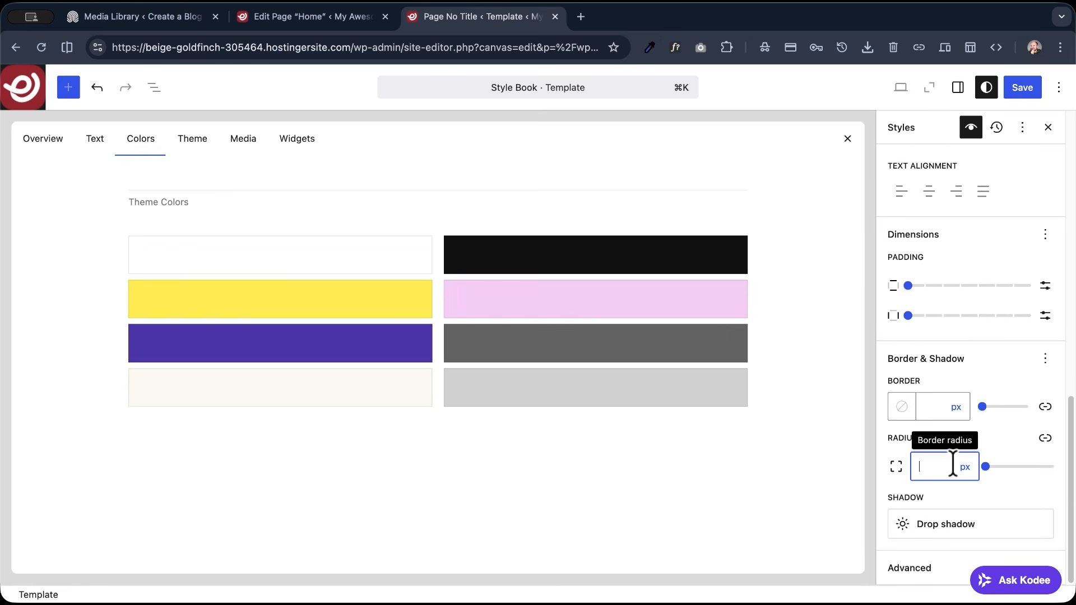
{"action": "type", "text": "10"}
{"action": "left_click", "coordinate": [192, 141]}
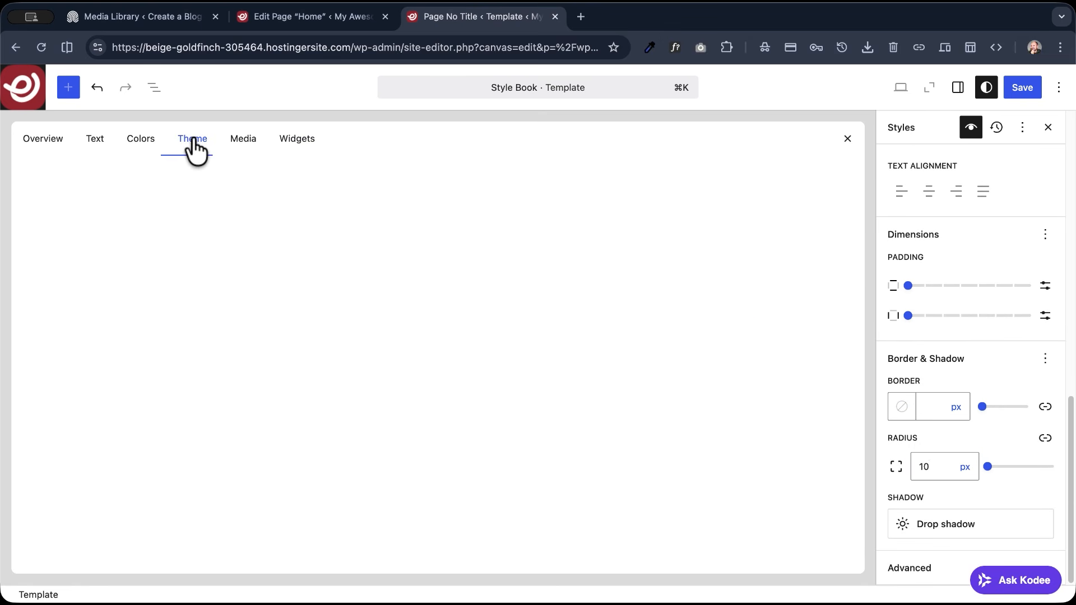
{"action": "scroll", "coordinate": [317, 352], "scroll_direction": "down", "scroll_amount": 10}
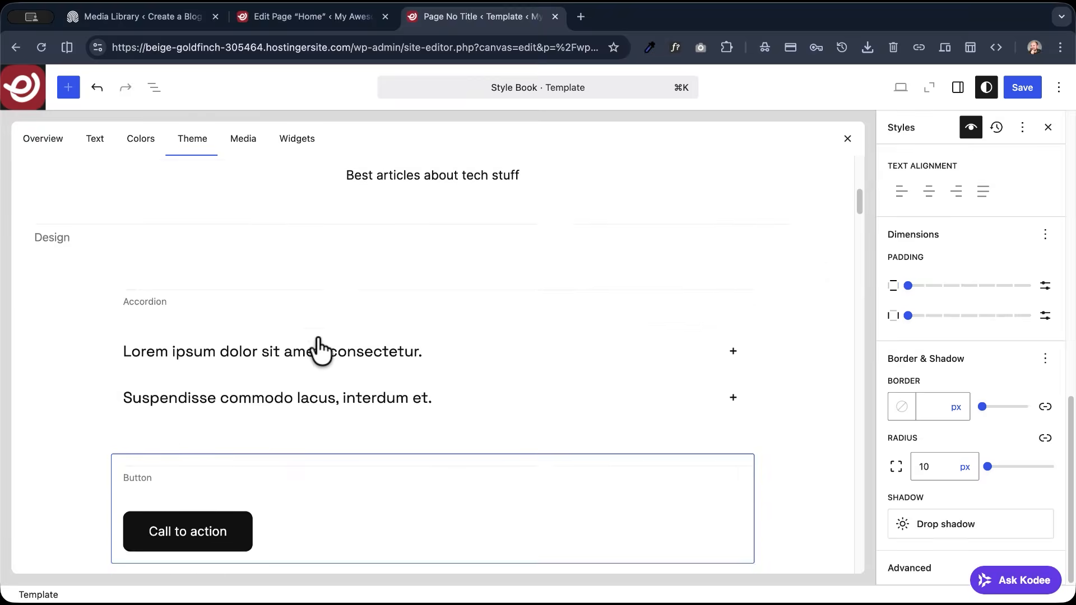
{"action": "scroll", "coordinate": [321, 350], "scroll_direction": "down", "scroll_amount": 5}
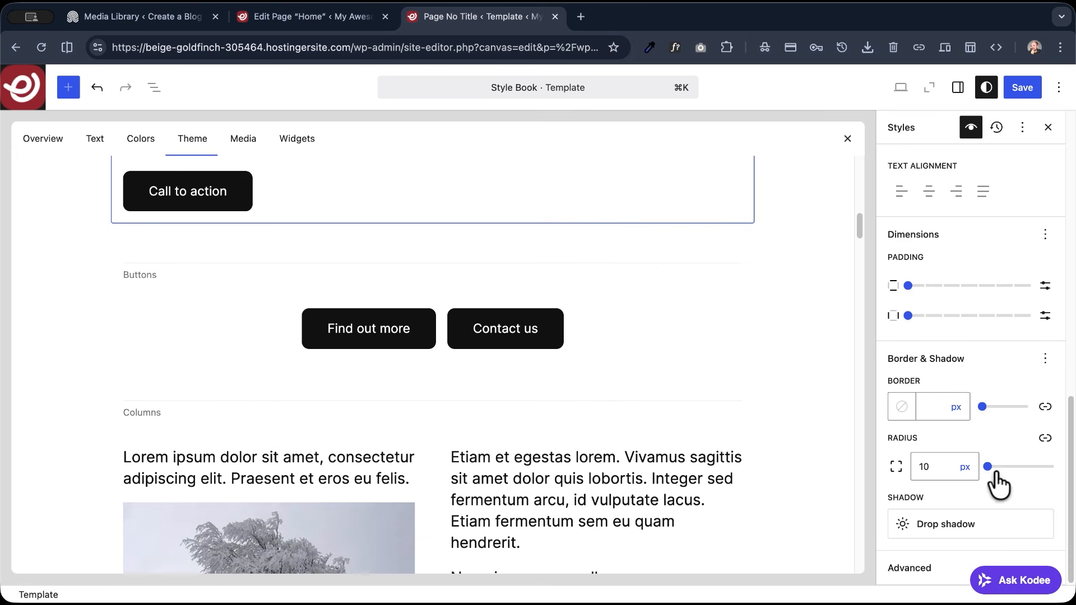
- Try a border radius of 100 px on the Button block and return it to 10 px
{"action": "left_click", "coordinate": [921, 467]}
{"action": "key", "text": "BackSpace"}
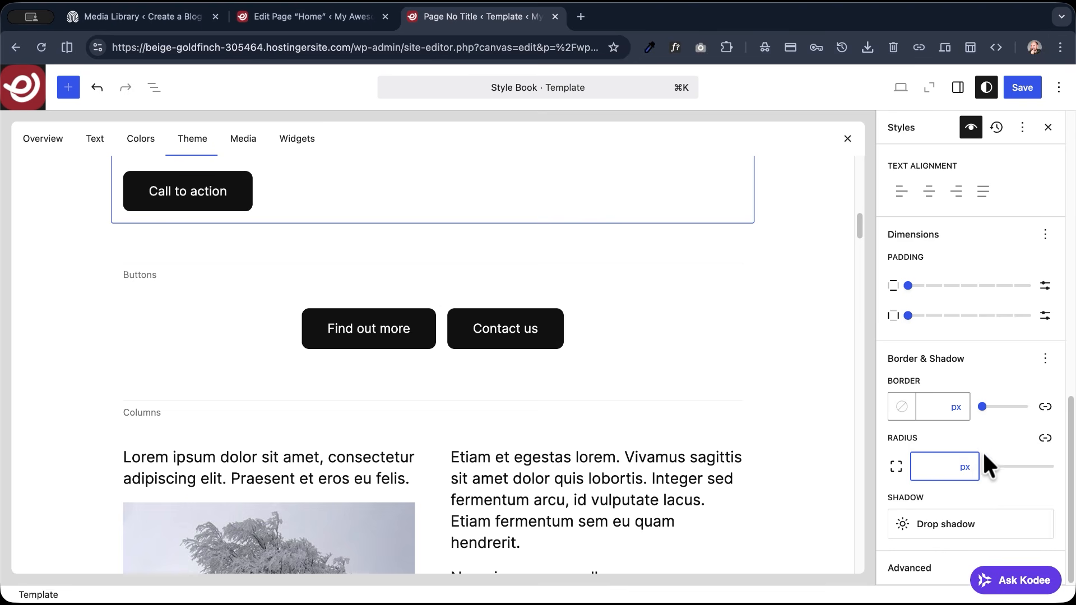
{"action": "left_click", "coordinate": [997, 476]}
{"action": "left_click", "coordinate": [935, 462]}
{"action": "type", "text": "100"}
{"action": "double_click", "coordinate": [938, 466]}
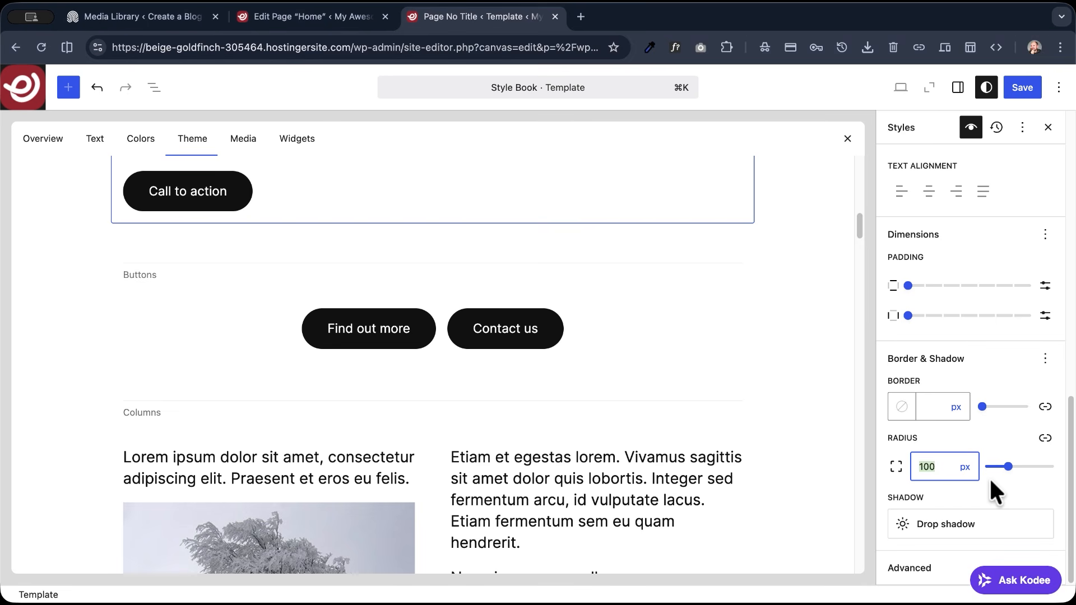
{"action": "type", "text": "10"}
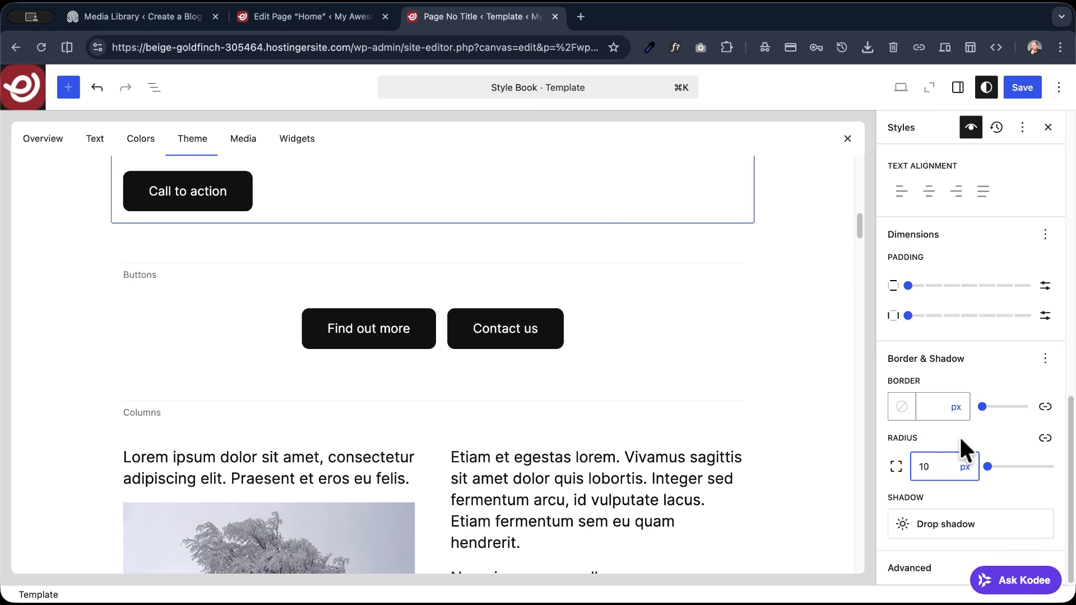
- Compare drop shadow presets on the Button block and apply the Natural one
{"action": "scroll", "coordinate": [956, 438], "scroll_direction": "up", "scroll_amount": 1}
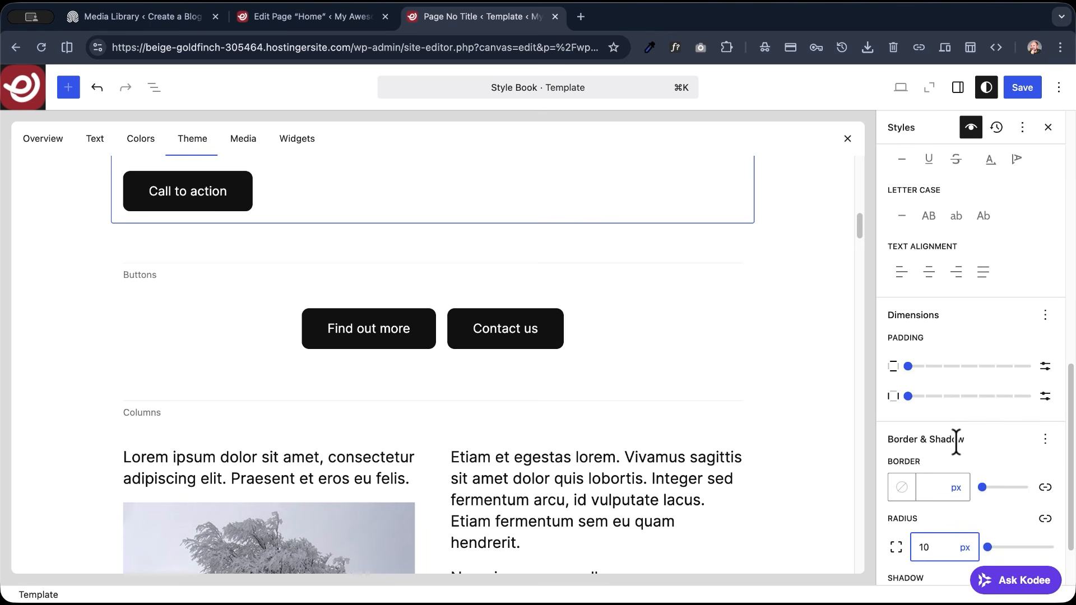
{"action": "scroll", "coordinate": [956, 439], "scroll_direction": "down", "scroll_amount": 1}
{"action": "left_click", "coordinate": [903, 522]}
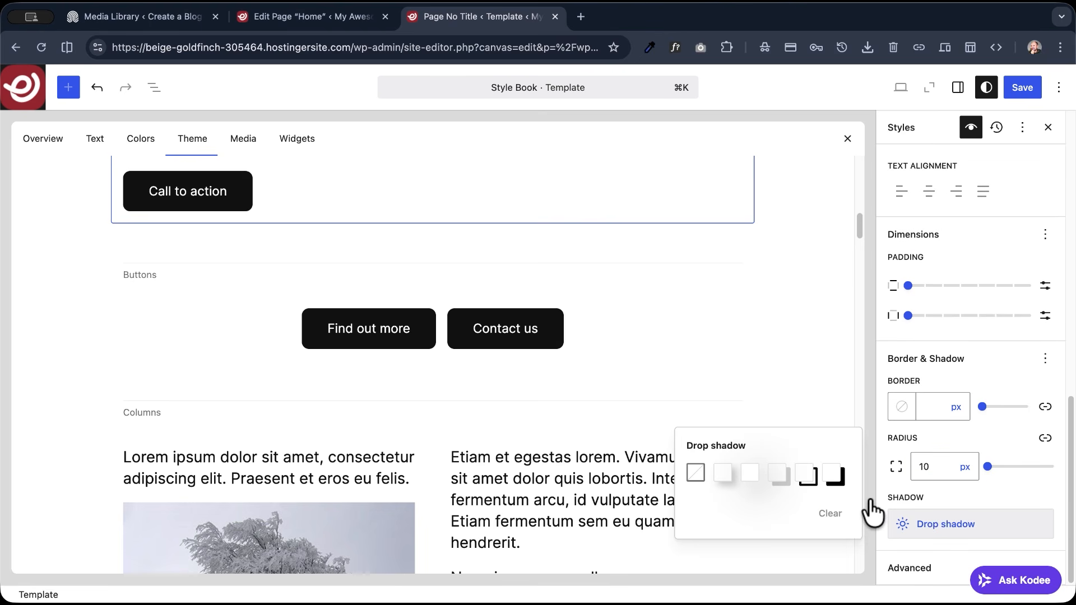
{"action": "left_click", "coordinate": [750, 474]}
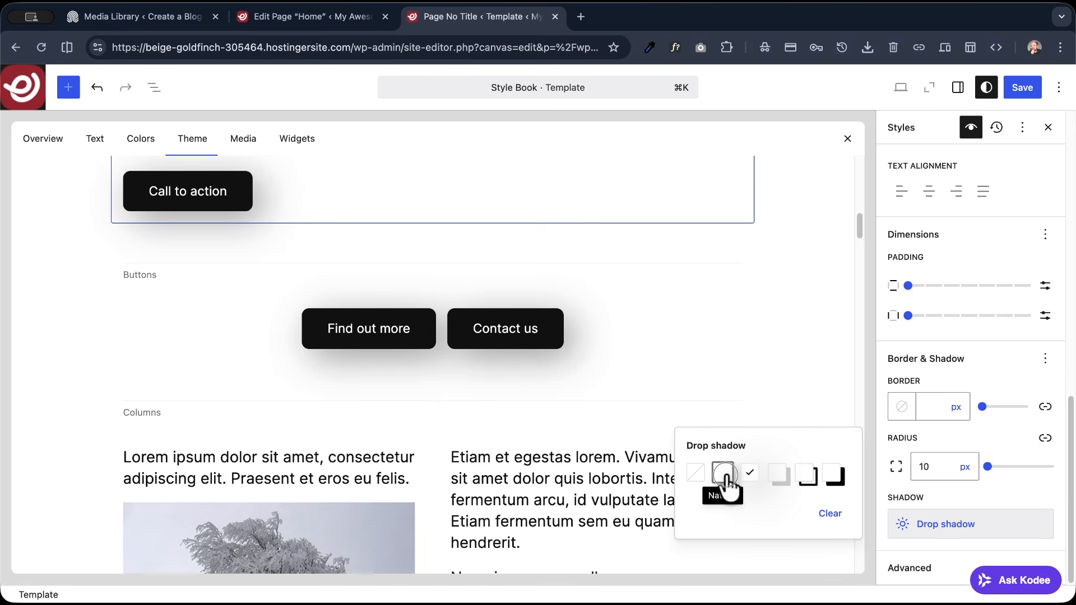
{"action": "left_click", "coordinate": [726, 476]}
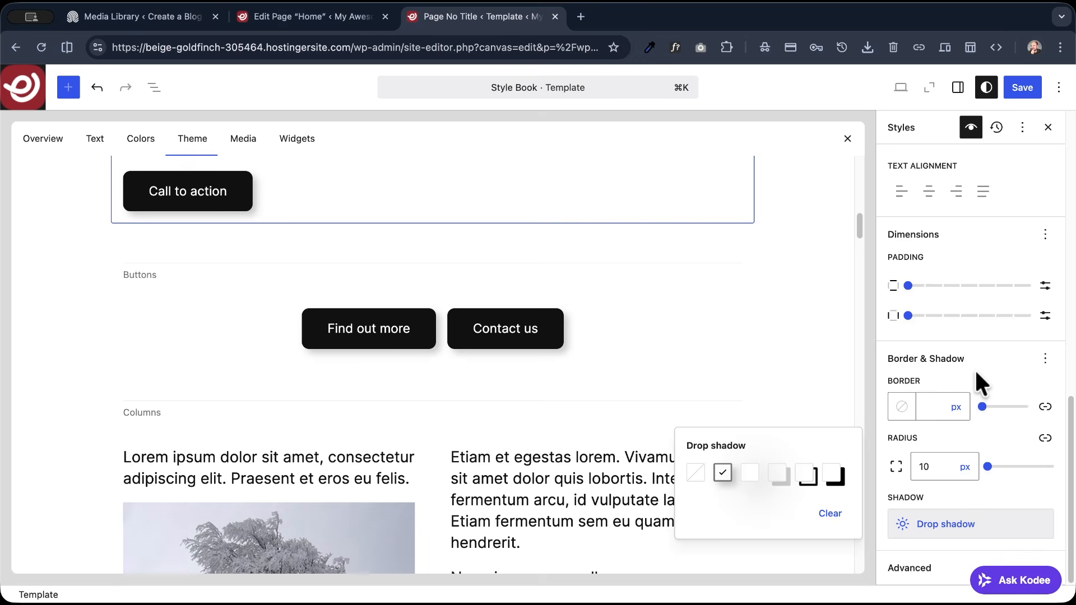
- Set the Button block's background to the purple theme color Accent 3 and save the global styles
{"action": "scroll", "coordinate": [975, 372], "scroll_direction": "up", "scroll_amount": 5}
{"action": "scroll", "coordinate": [977, 384], "scroll_direction": "up", "scroll_amount": 8}
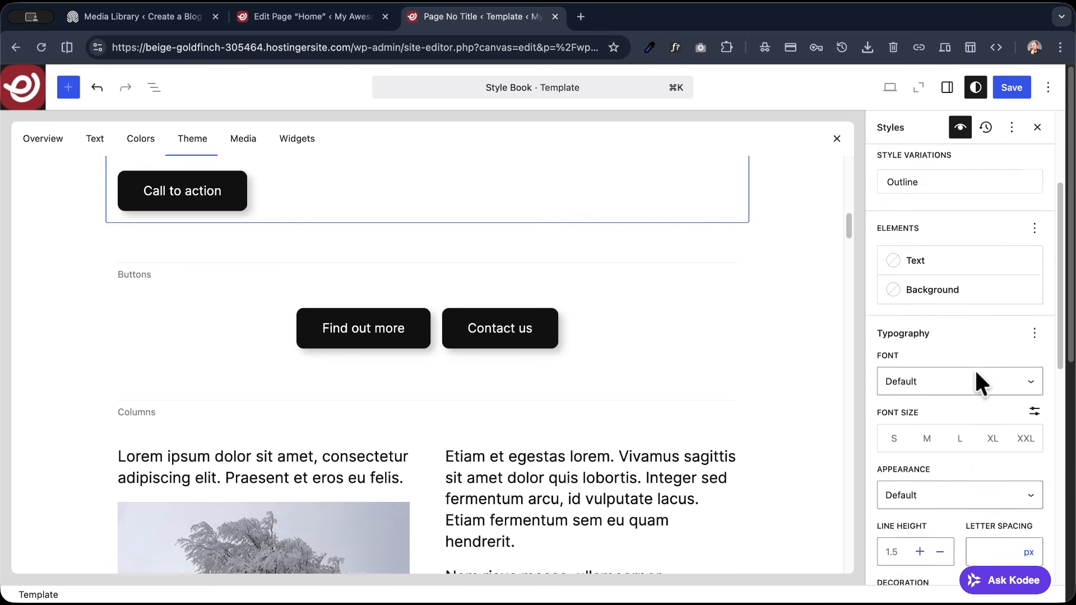
{"action": "left_click", "coordinate": [921, 368]}
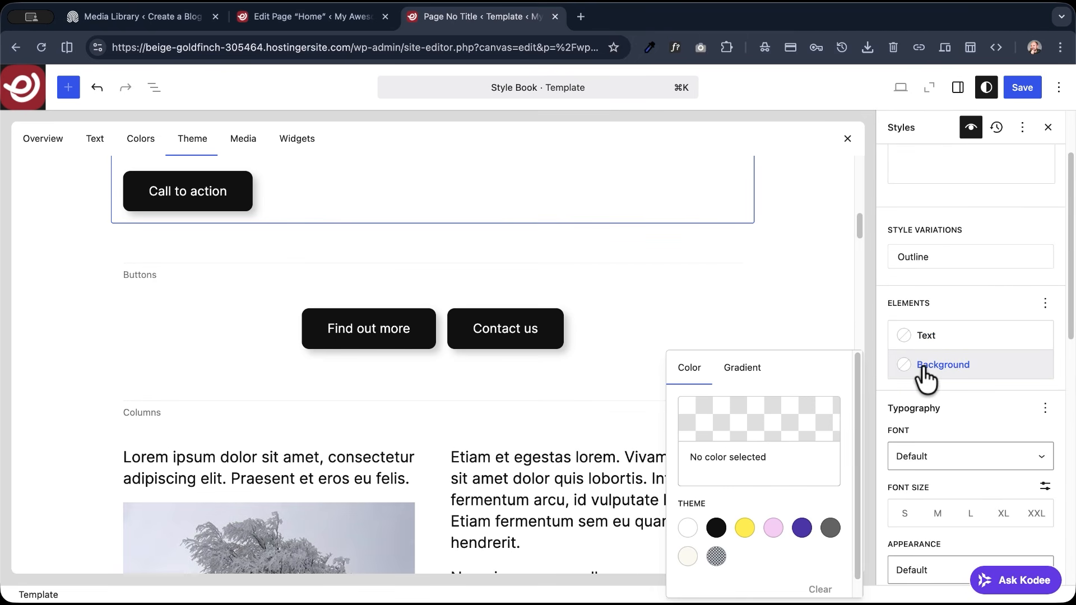
{"action": "scroll", "coordinate": [751, 532], "scroll_direction": "down", "scroll_amount": 1}
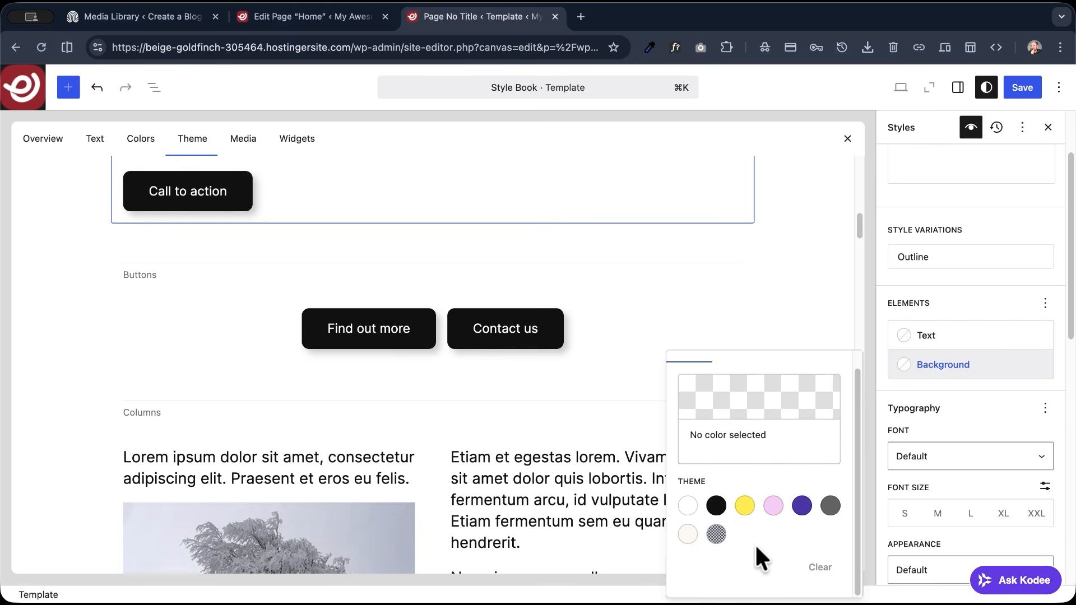
{"action": "left_click", "coordinate": [802, 511]}
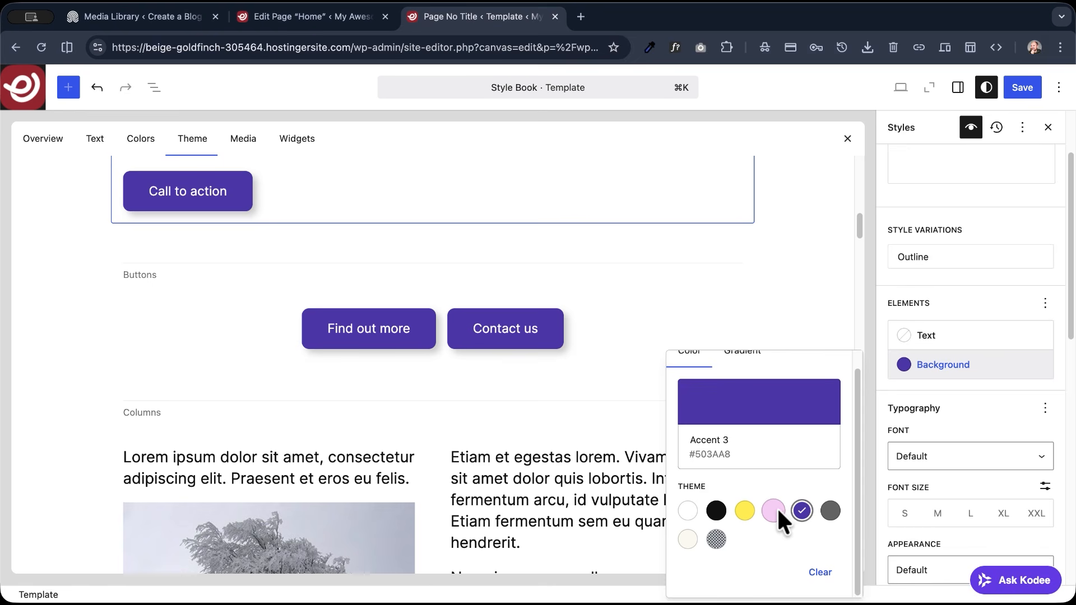
{"action": "left_click", "coordinate": [1024, 85]}
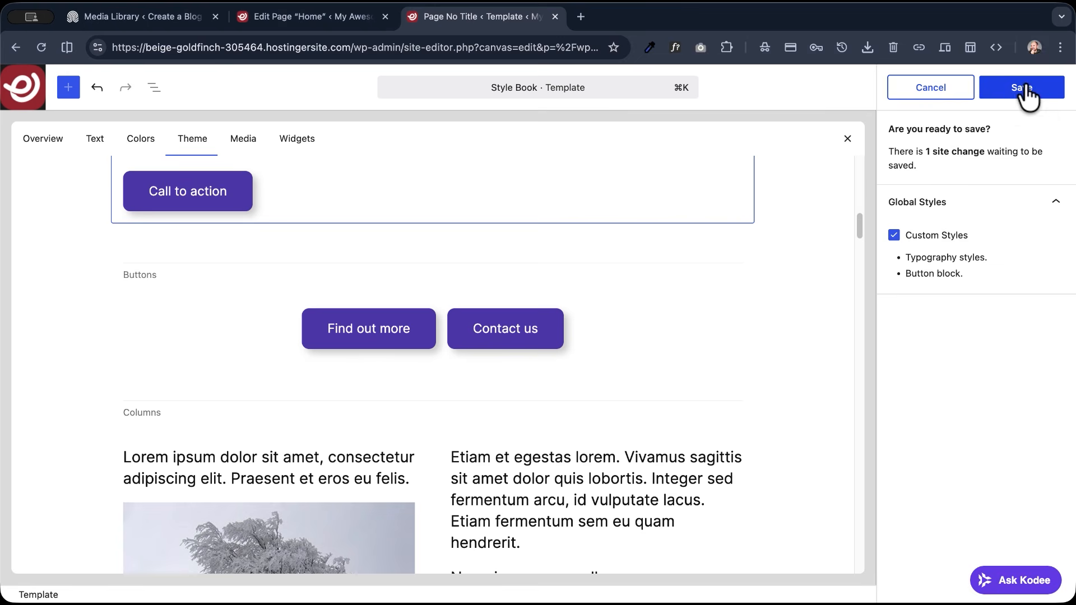
{"action": "left_click", "coordinate": [1016, 90]}
- Set the text color of the Button block's Outline variation to Accent 3 and save the global styles
{"action": "scroll", "coordinate": [995, 238], "scroll_direction": "up", "scroll_amount": 3}
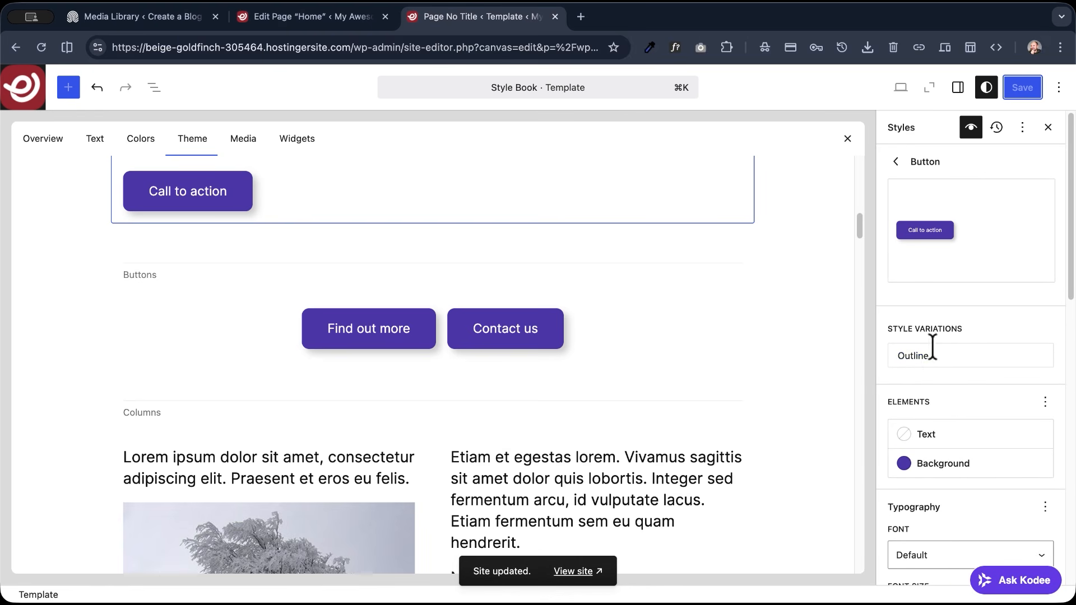
{"action": "left_click", "coordinate": [918, 359]}
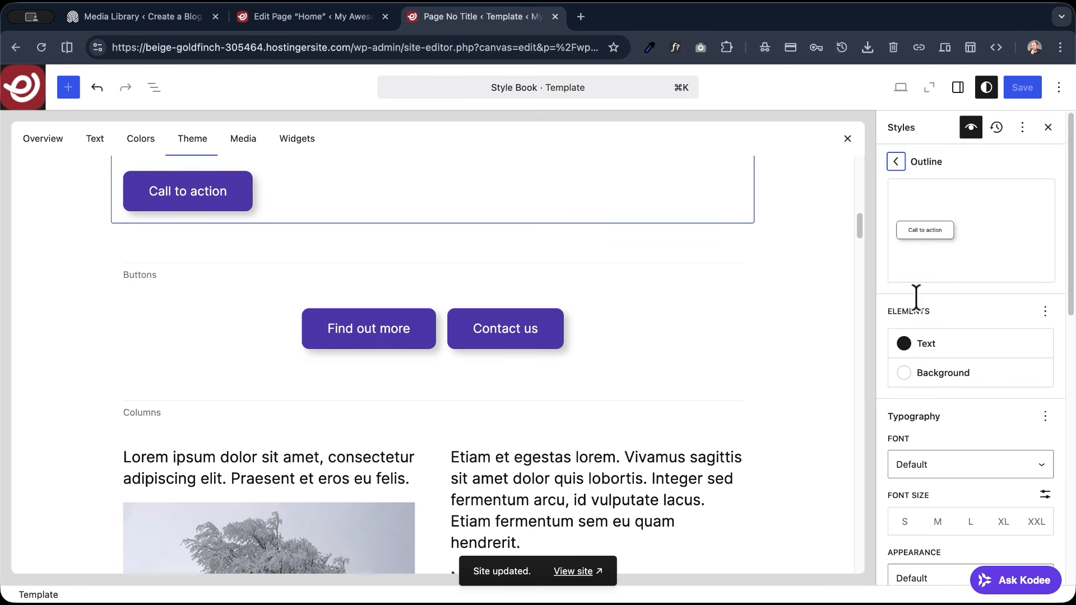
{"action": "scroll", "coordinate": [931, 338], "scroll_direction": "down", "scroll_amount": 3}
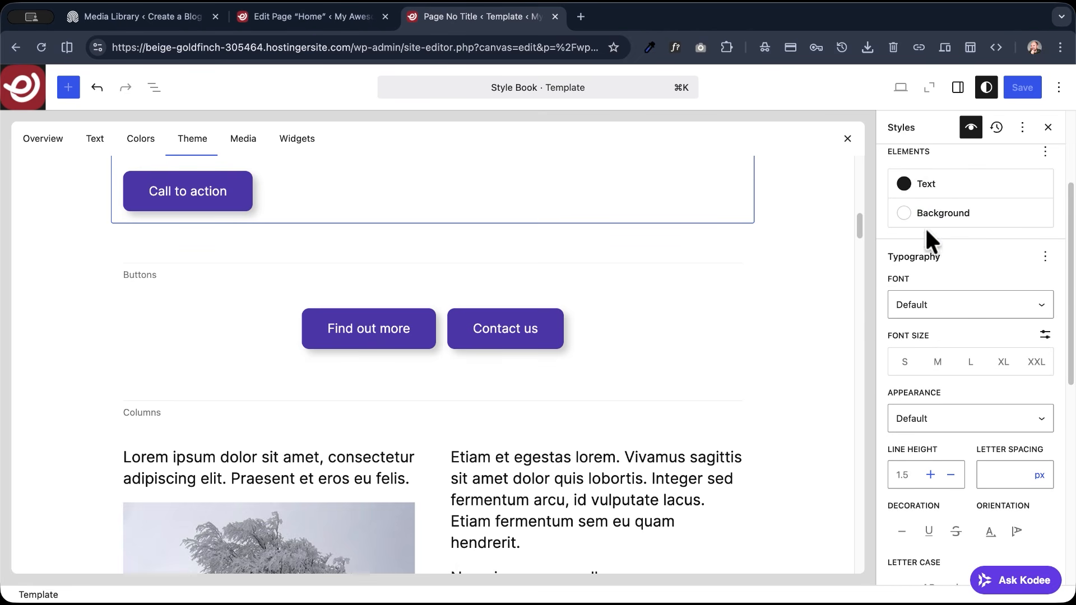
{"action": "left_click", "coordinate": [923, 182]}
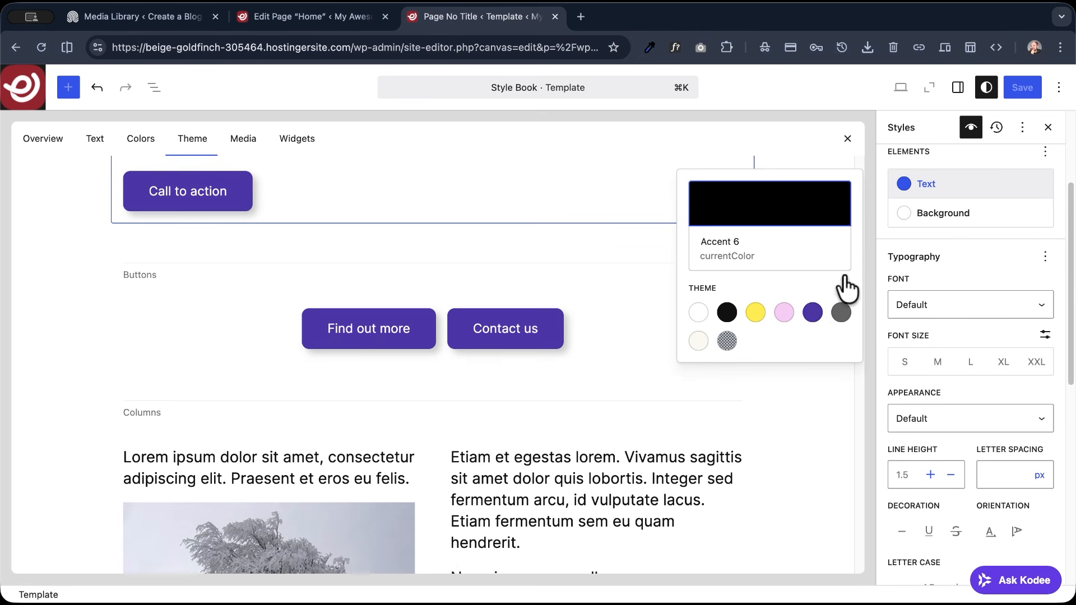
{"action": "left_click", "coordinate": [812, 312]}
{"action": "scroll", "coordinate": [1007, 252], "scroll_direction": "up", "scroll_amount": 3}
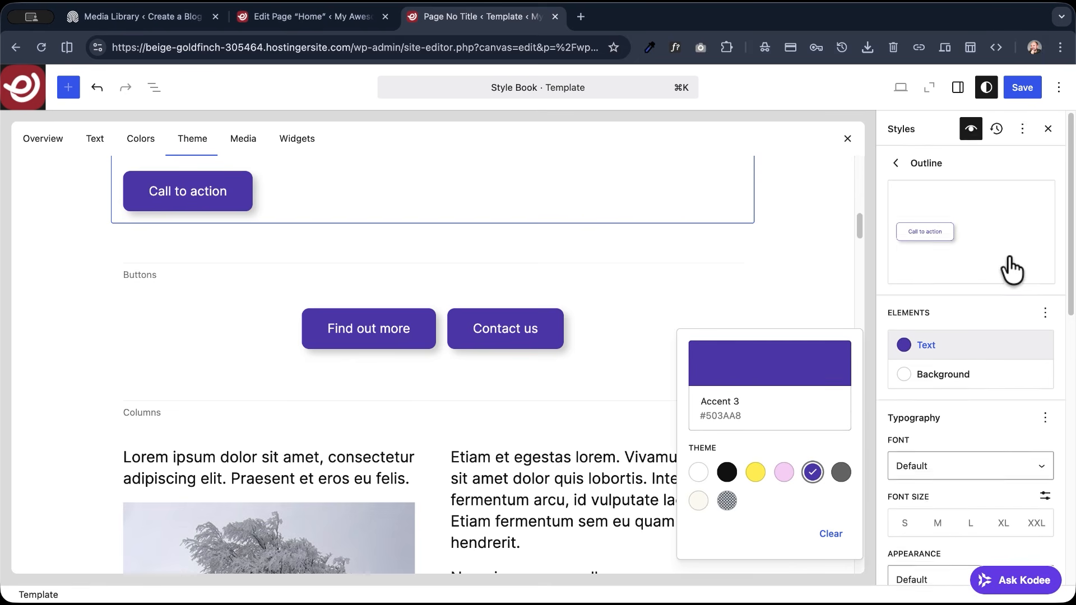
{"action": "left_click", "coordinate": [1021, 87]}
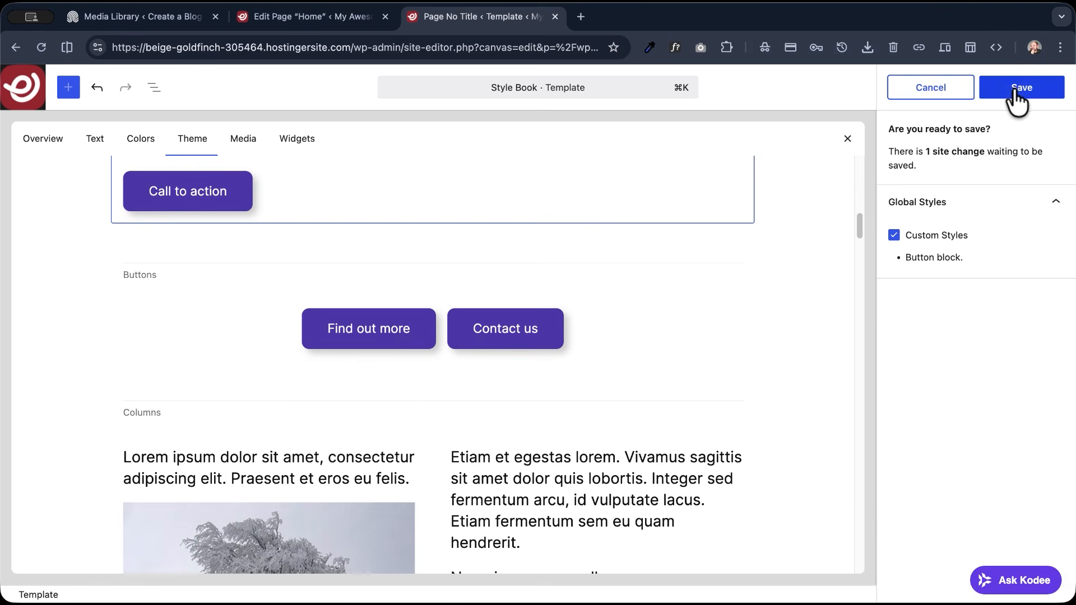
{"action": "left_click", "coordinate": [1021, 88]}
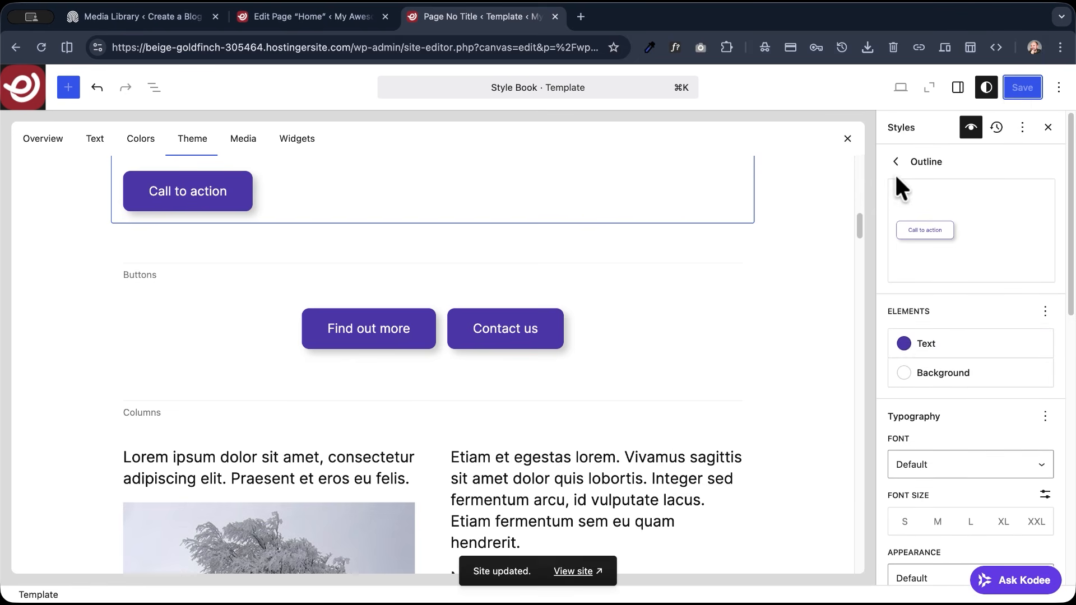
- Sample the red of the site logo in the Style Book with the color picker extension's outside-browser option
{"action": "scroll", "coordinate": [196, 292], "scroll_direction": "up", "scroll_amount": 15}
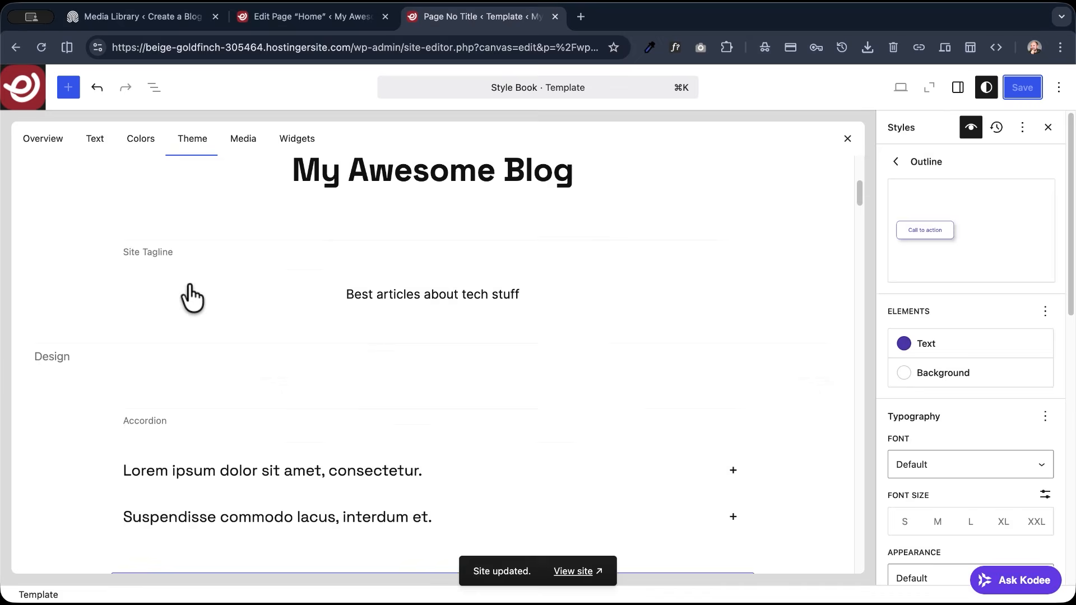
{"action": "scroll", "coordinate": [338, 353], "scroll_direction": "down", "scroll_amount": 8}
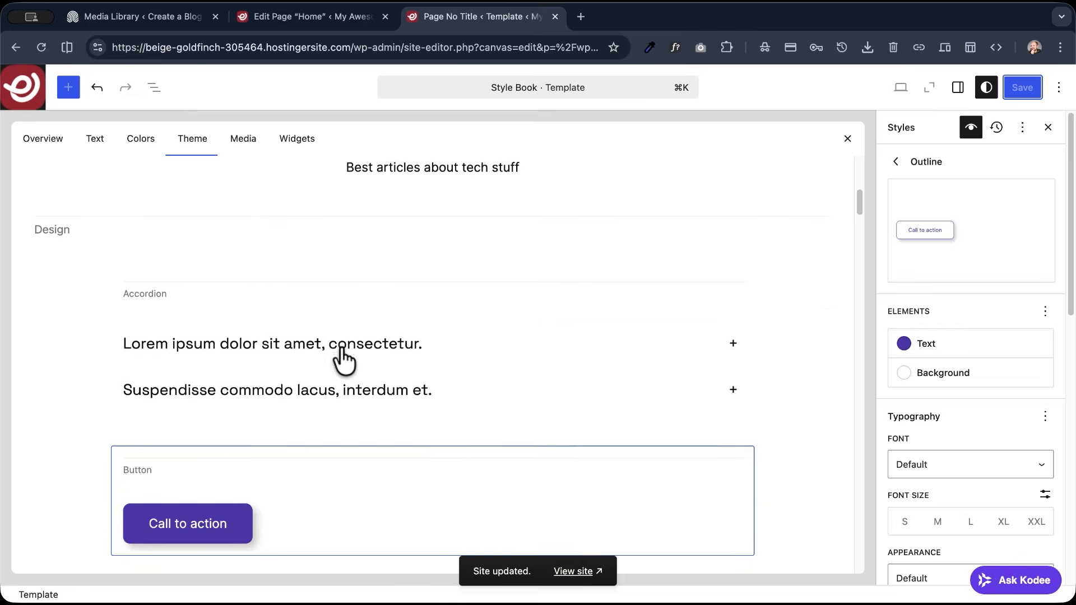
{"action": "scroll", "coordinate": [343, 362], "scroll_direction": "up", "scroll_amount": 6}
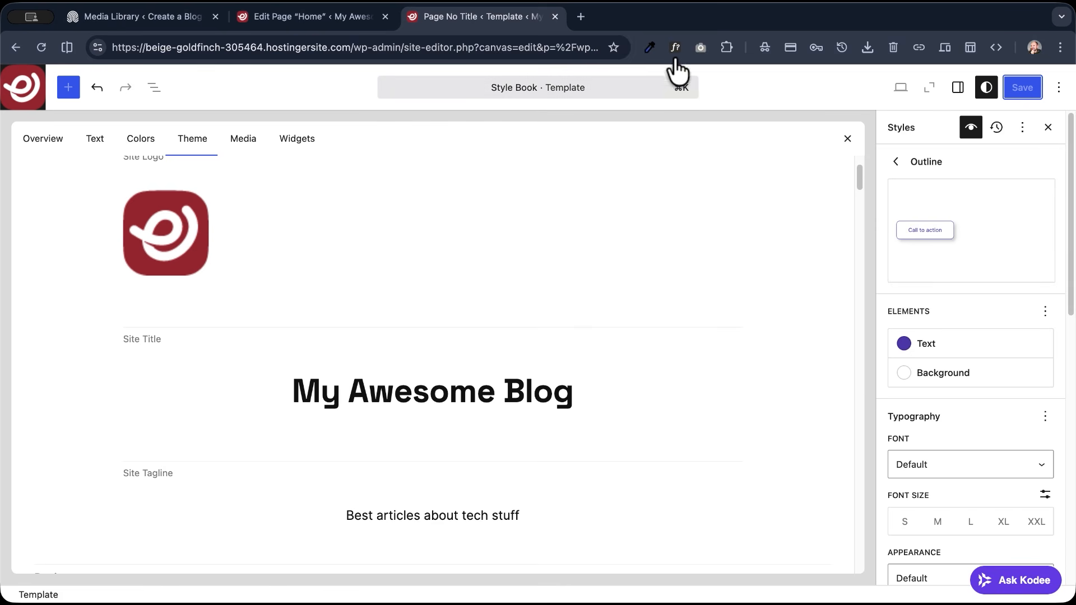
{"action": "left_click", "coordinate": [651, 47]}
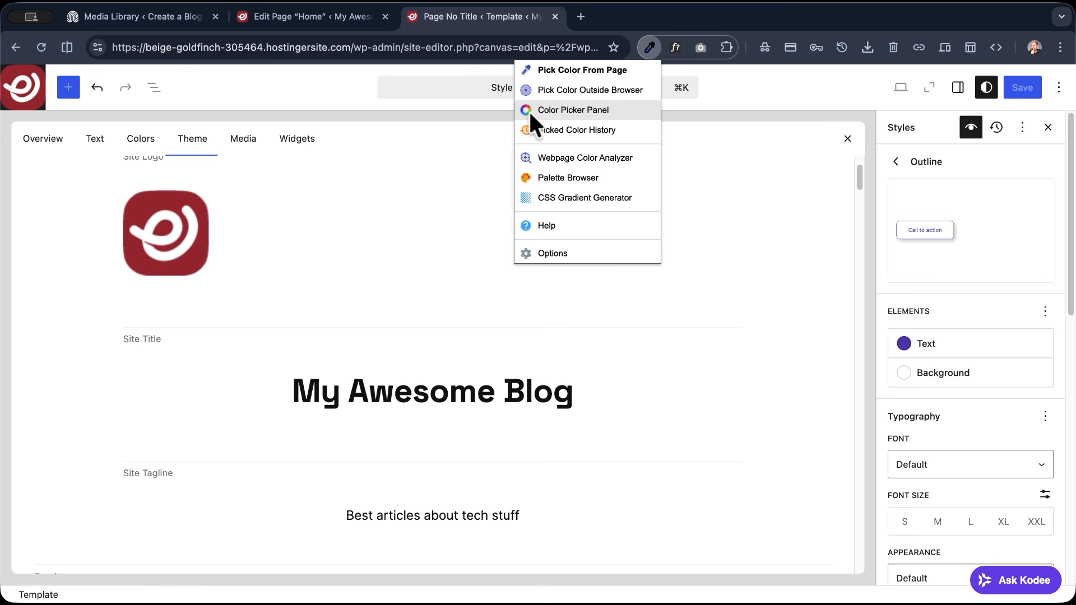
{"action": "left_click", "coordinate": [591, 89]}
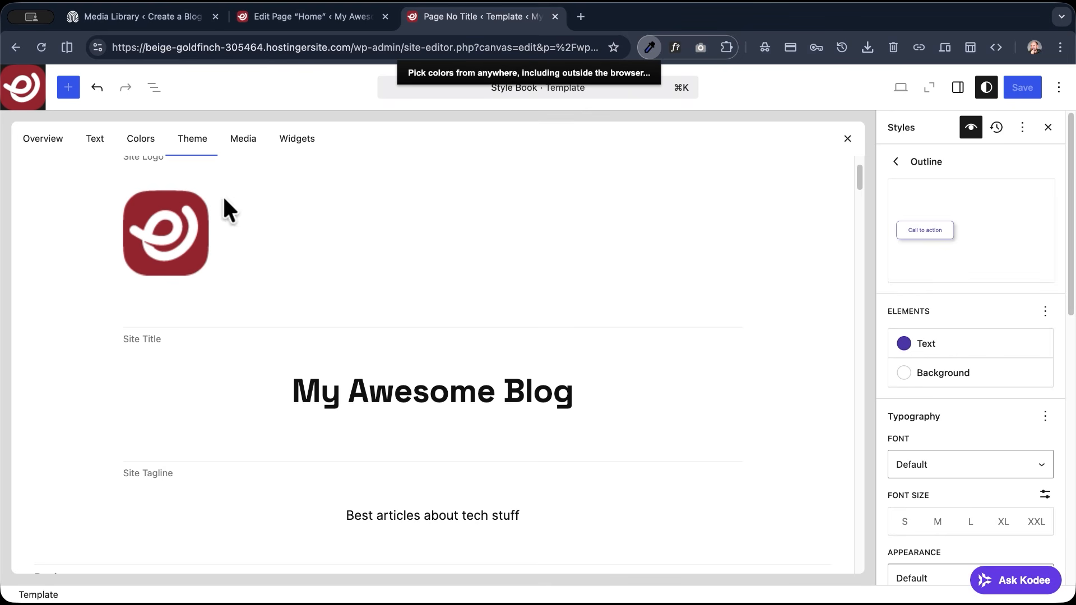
{"action": "left_click", "coordinate": [143, 207]}
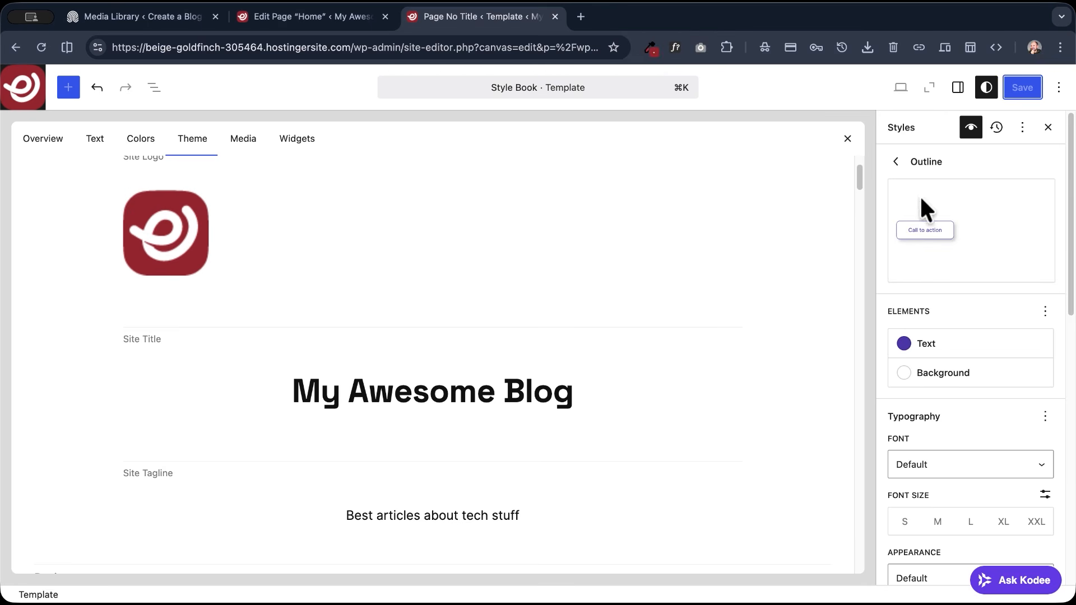
- Replace the purple color in the theme palette with the sampled logo red #972832 and save the site changes
{"action": "left_click", "coordinate": [896, 162]}
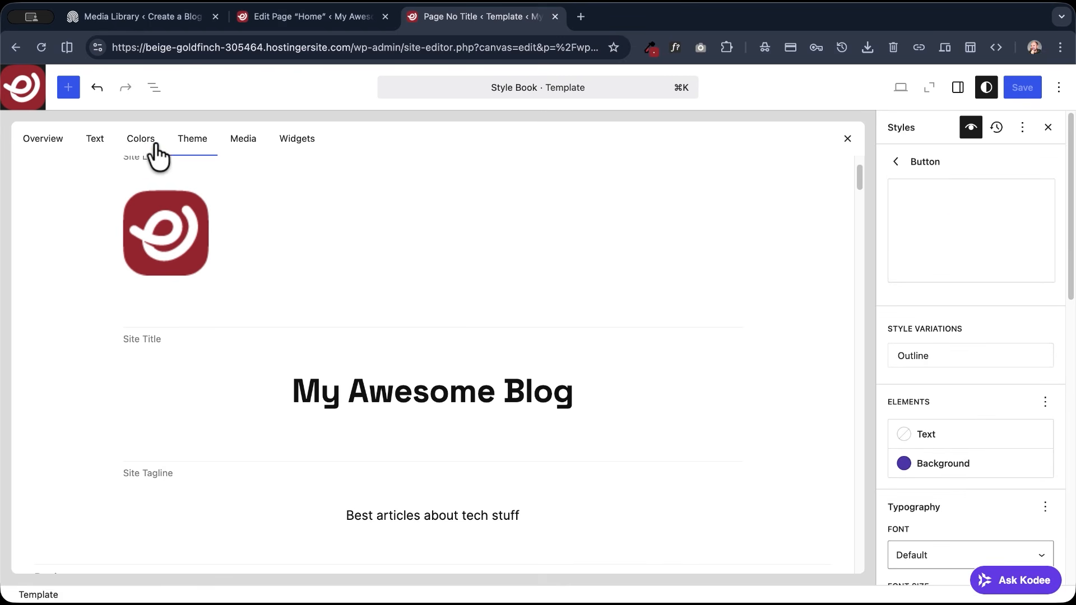
{"action": "left_click", "coordinate": [137, 144]}
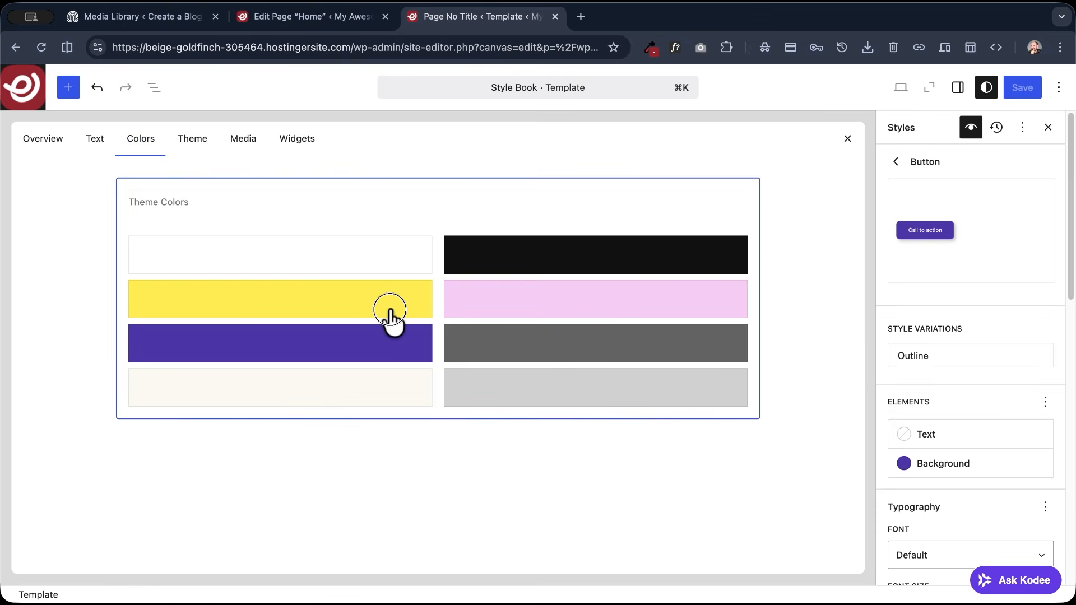
{"action": "left_click", "coordinate": [455, 315]}
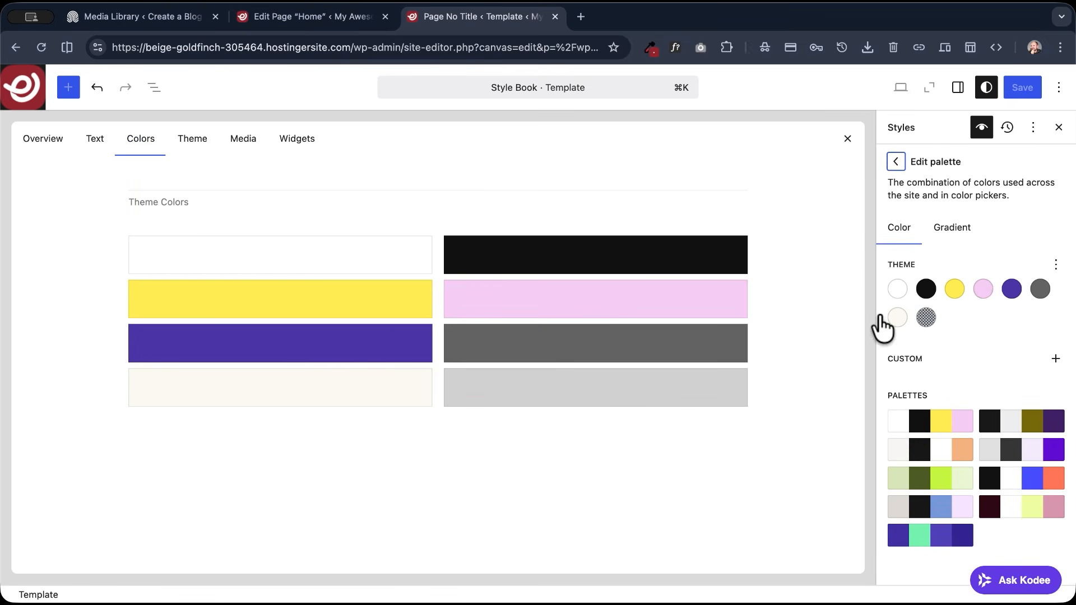
{"action": "left_click", "coordinate": [1010, 290]}
{"action": "double_click", "coordinate": [792, 530]}
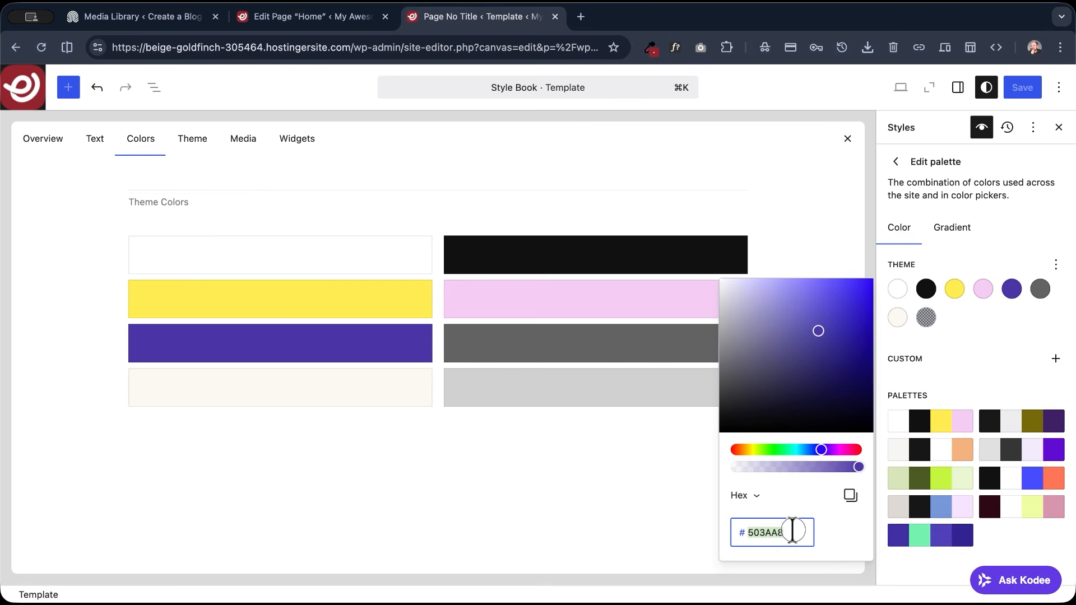
{"action": "key", "text": "super+v"}
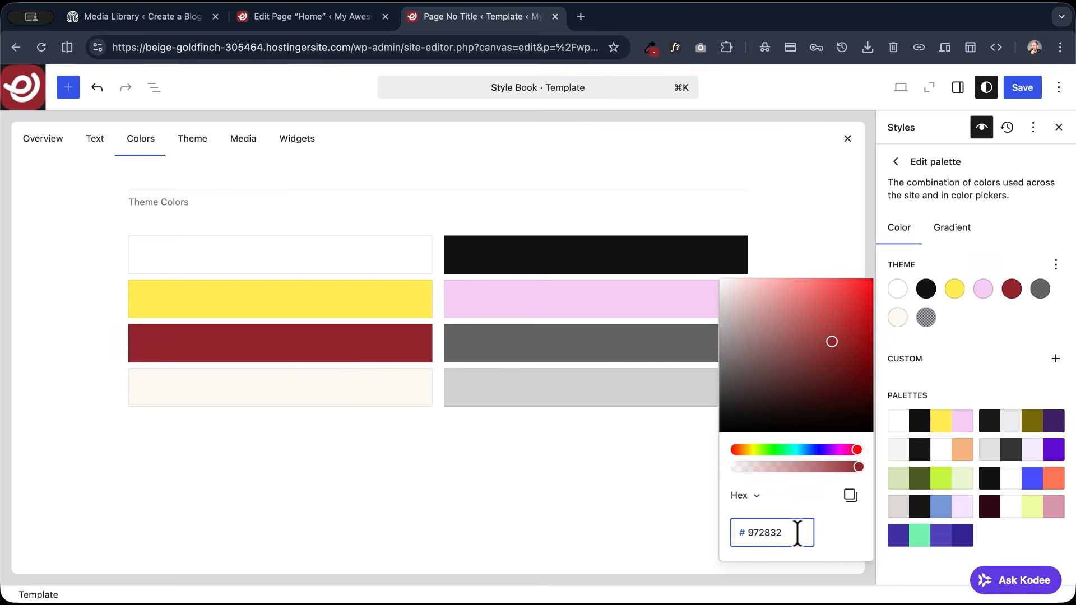
{"action": "left_click", "coordinate": [1021, 87]}
{"action": "left_click", "coordinate": [1020, 87]}
- Replace the pink theme color with a lighter, semi-transparent shade of the logo red and save the site changes
{"action": "left_click", "coordinate": [983, 290]}
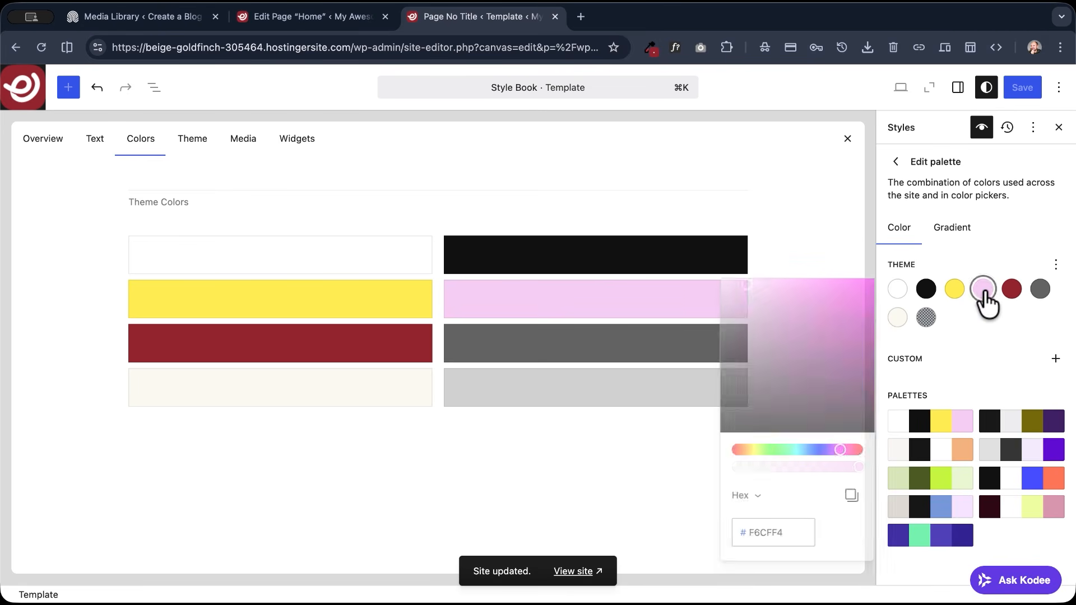
{"action": "double_click", "coordinate": [790, 523]}
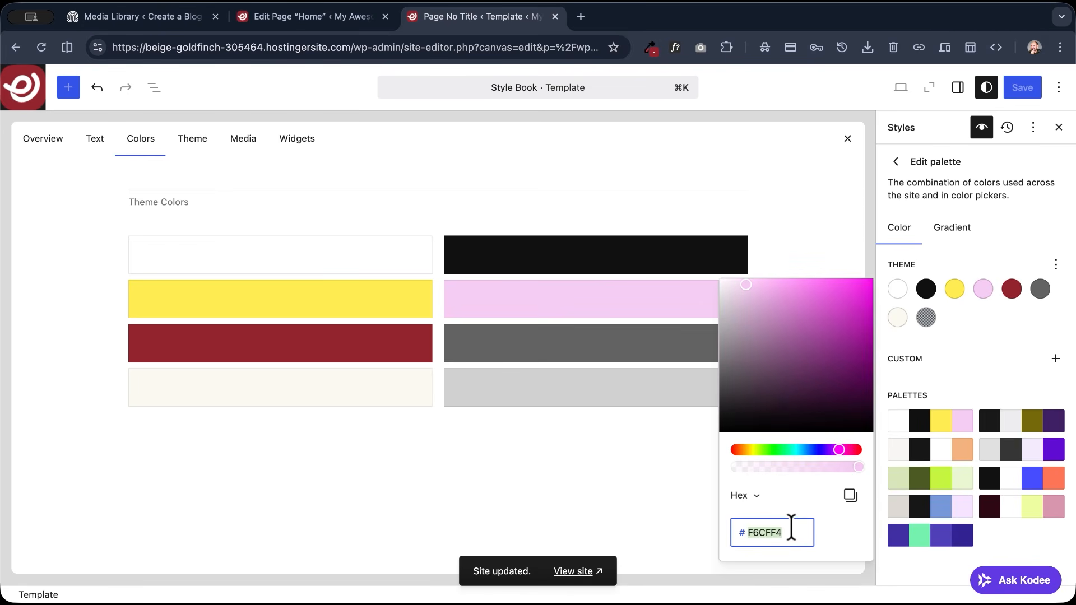
{"action": "key", "text": "super+v"}
{"action": "left_click_drag", "start_coordinate": [857, 467], "coordinate": [818, 471]}
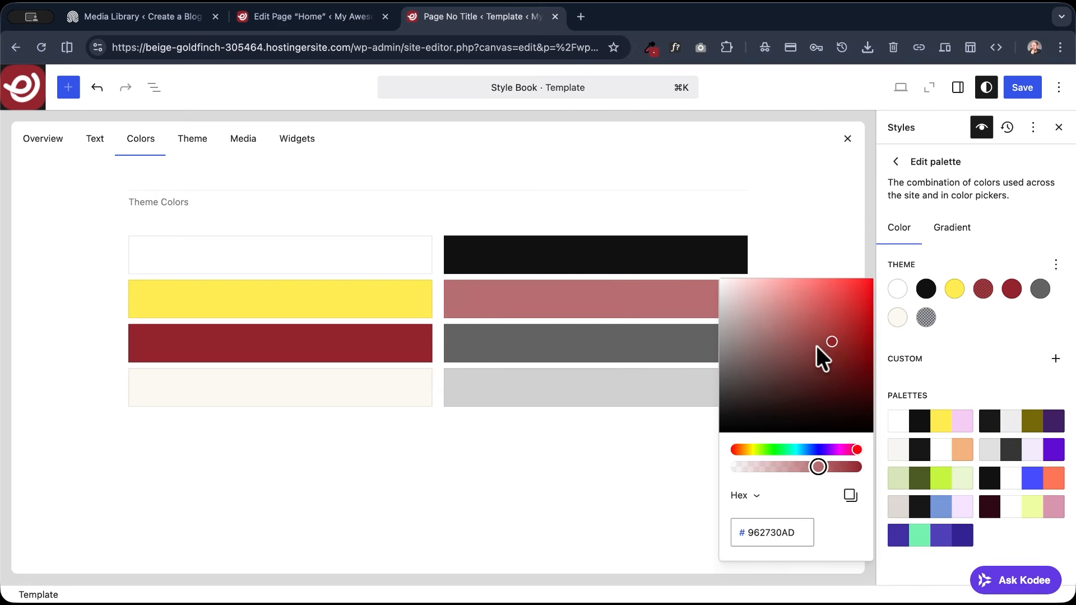
{"action": "left_click_drag", "start_coordinate": [816, 317], "coordinate": [809, 303]}
{"action": "left_click", "coordinate": [1021, 87]}
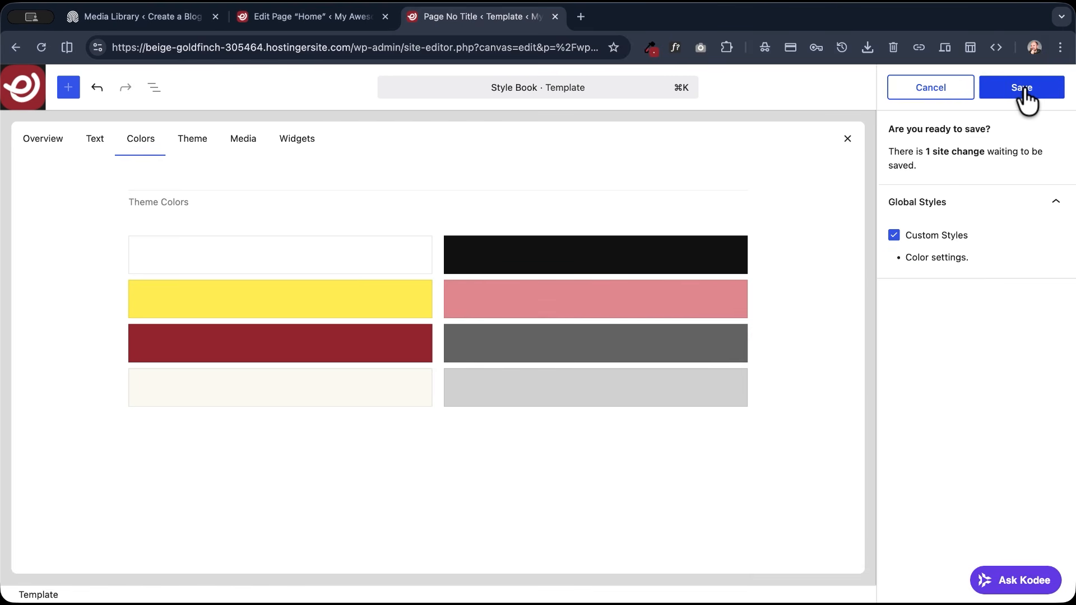
{"action": "left_click", "coordinate": [1021, 88]}
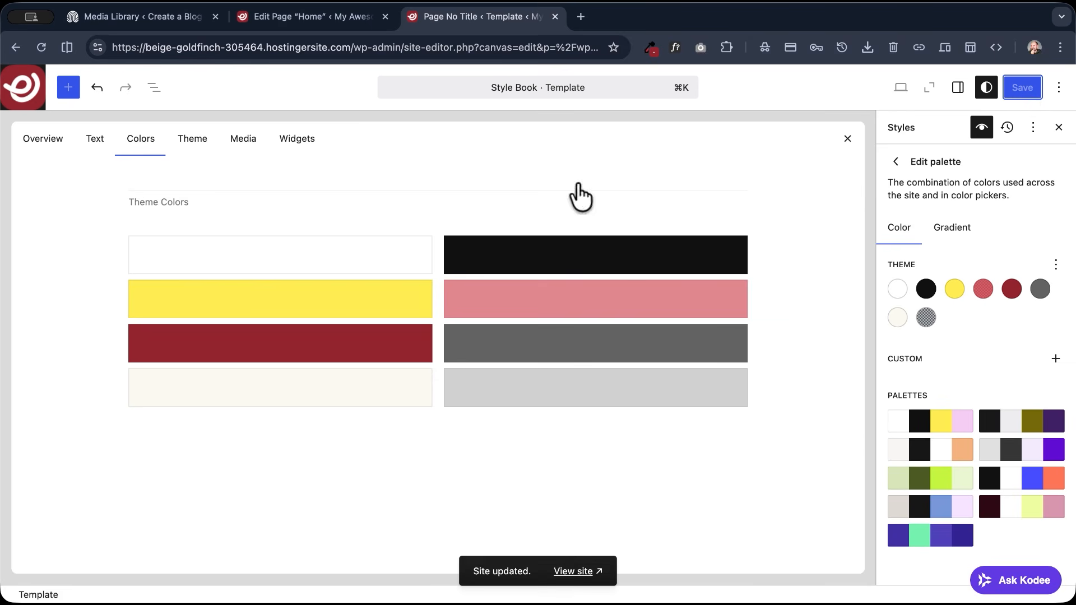
- Check the button samples and the site logo in the Style Book's theme samples against the new palette
{"action": "left_click", "coordinate": [182, 158]}
{"action": "scroll", "coordinate": [269, 286], "scroll_direction": "down", "scroll_amount": 8}
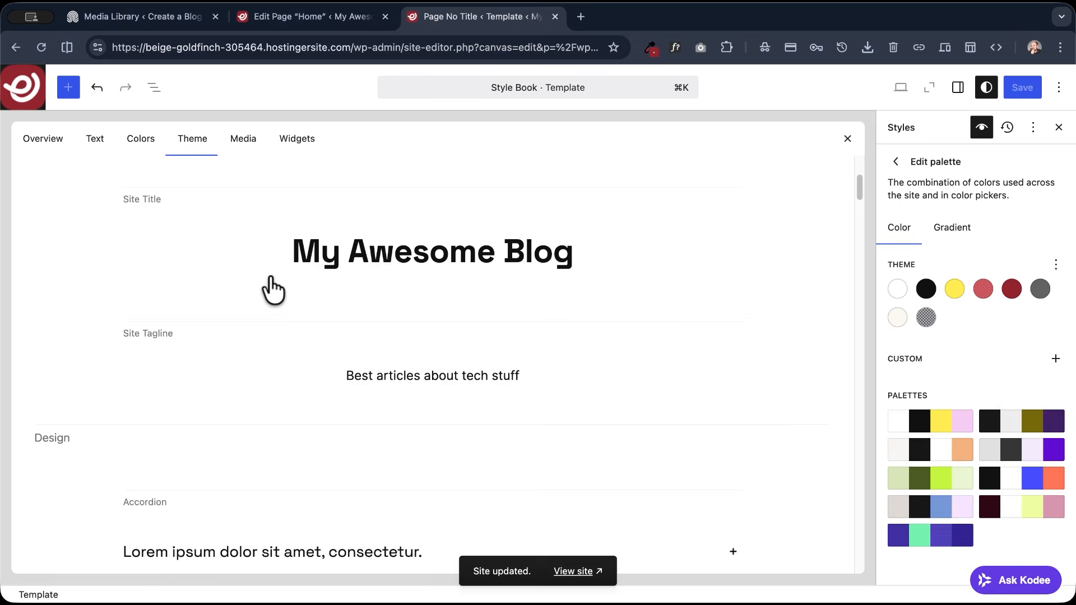
{"action": "scroll", "coordinate": [268, 287], "scroll_direction": "down", "scroll_amount": 4}
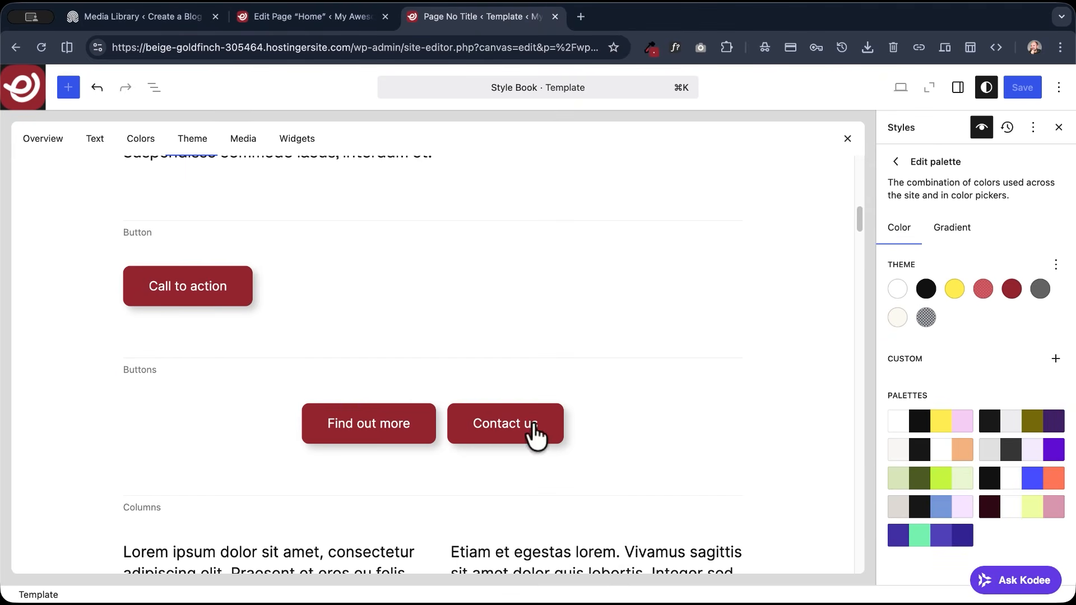
{"action": "scroll", "coordinate": [287, 343], "scroll_direction": "up", "scroll_amount": 2}
{"action": "scroll", "coordinate": [287, 343], "scroll_direction": "up", "scroll_amount": 10}
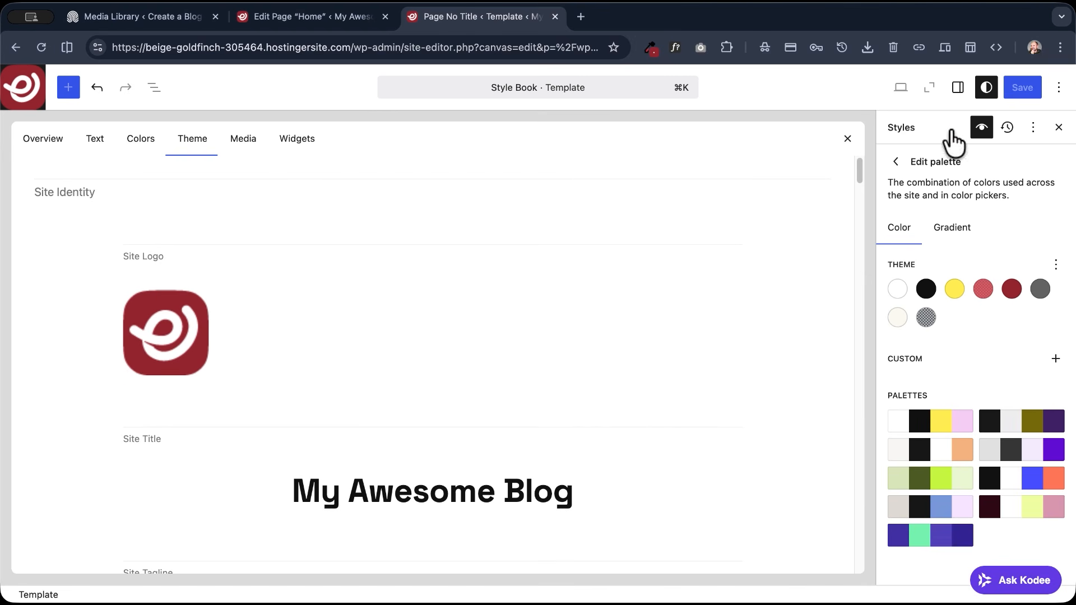
- Close the Style Book, open the live site and examine the hero's title, description and button on the home page
{"action": "left_click", "coordinate": [846, 140]}
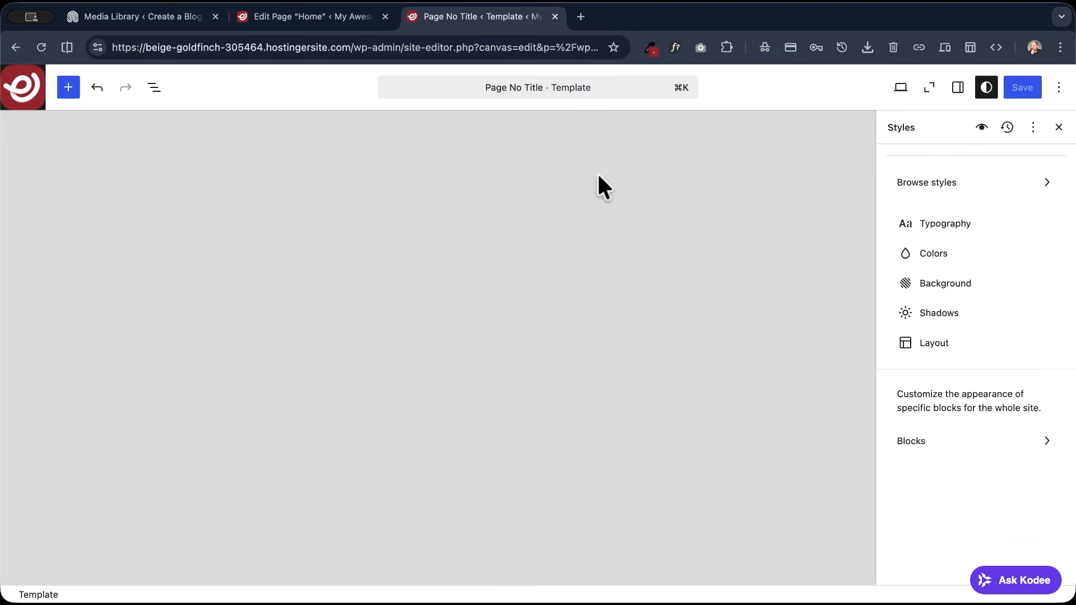
{"action": "left_click", "coordinate": [900, 88]}
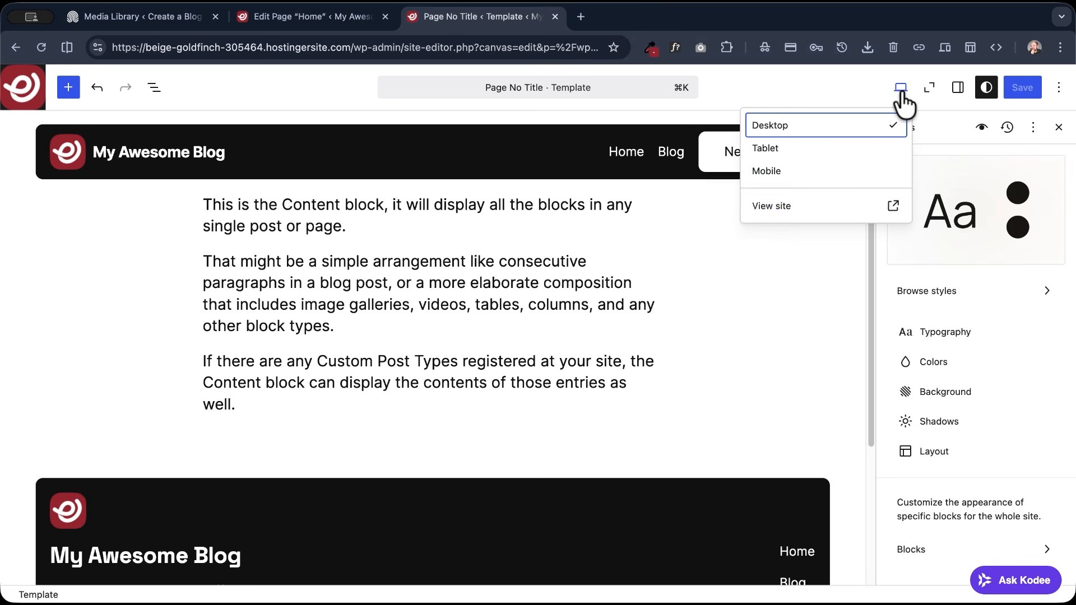
{"action": "left_click", "coordinate": [791, 204]}
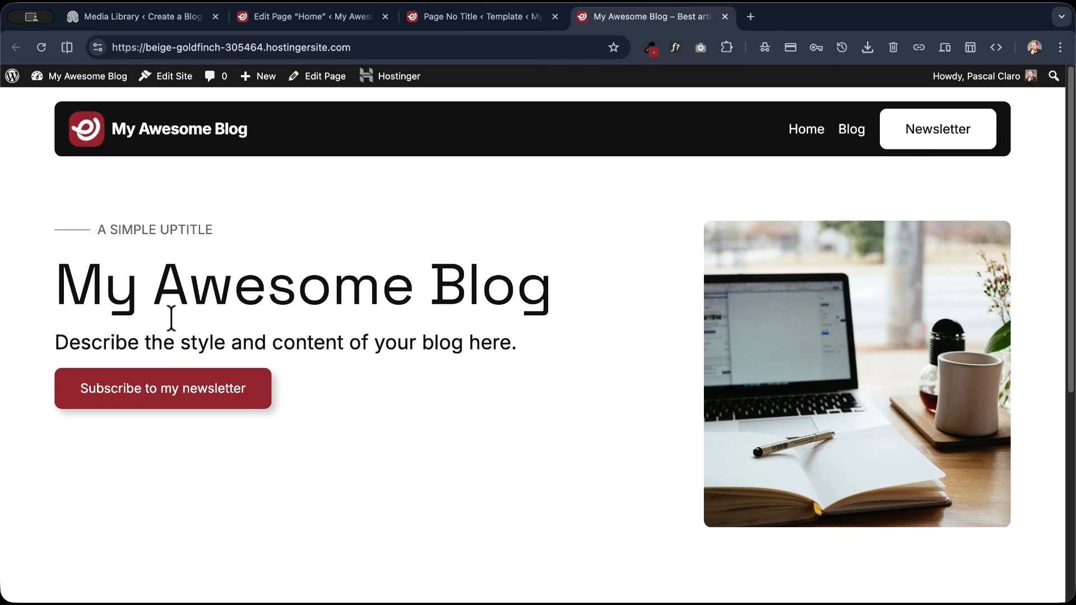
{"action": "scroll", "coordinate": [180, 353], "scroll_direction": "down", "scroll_amount": 4}
{"action": "scroll", "coordinate": [100, 281], "scroll_direction": "up", "scroll_amount": 4}
{"action": "left_click_drag", "start_coordinate": [100, 280], "coordinate": [561, 283]}
{"action": "left_click_drag", "start_coordinate": [549, 341], "coordinate": [49, 348]}
{"action": "left_click", "coordinate": [91, 324]}
{"action": "scroll", "coordinate": [263, 230], "scroll_direction": "down", "scroll_amount": 4}
{"action": "scroll", "coordinate": [264, 230], "scroll_direction": "up", "scroll_amount": 4}
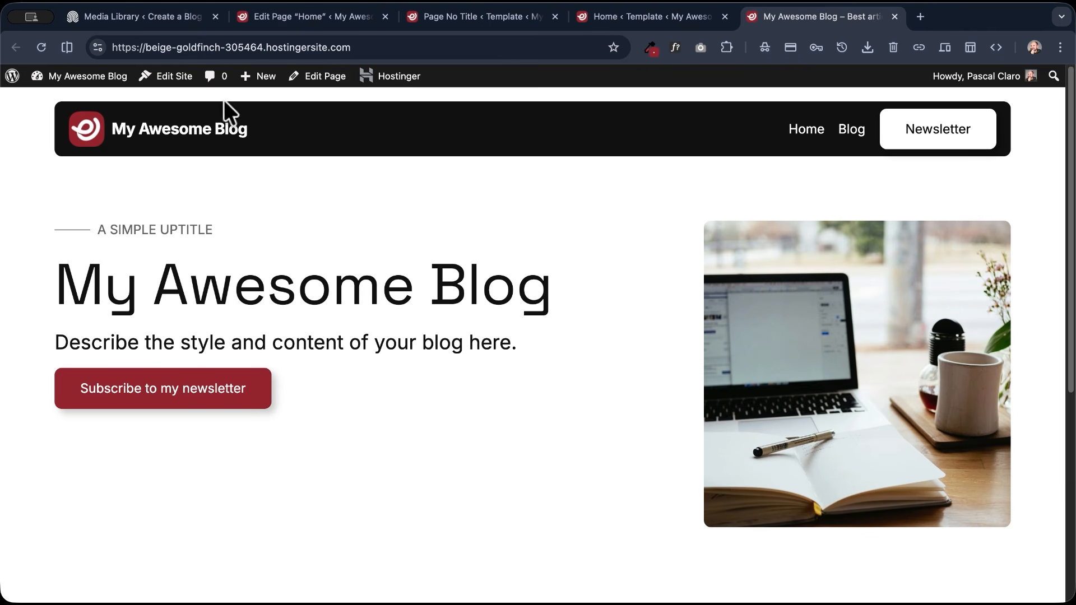
- Close the leftover editor tabs and open the site-wide Styles in the Design section of the site editor
{"action": "left_click", "coordinate": [173, 78]}
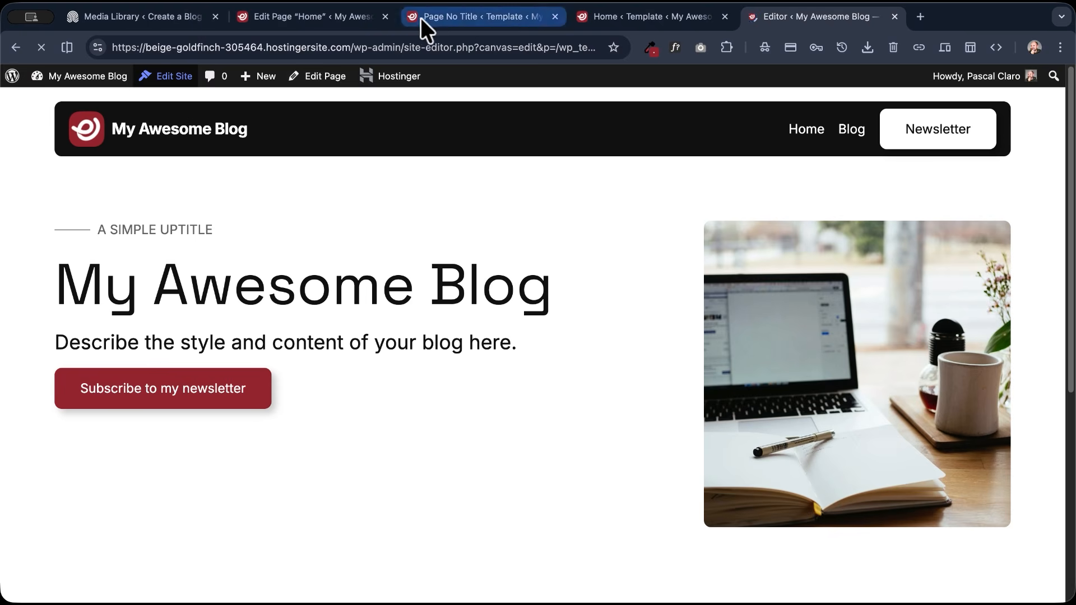
{"action": "left_click", "coordinate": [387, 16]}
{"action": "left_click", "coordinate": [387, 16]}
{"action": "left_click", "coordinate": [386, 16]}
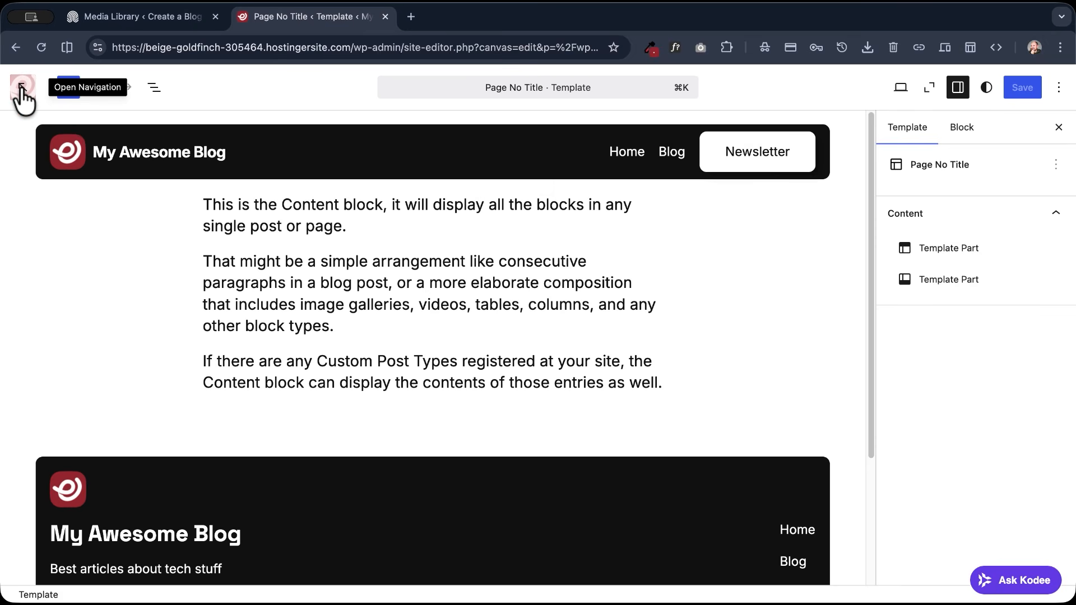
{"action": "left_click", "coordinate": [22, 95]}
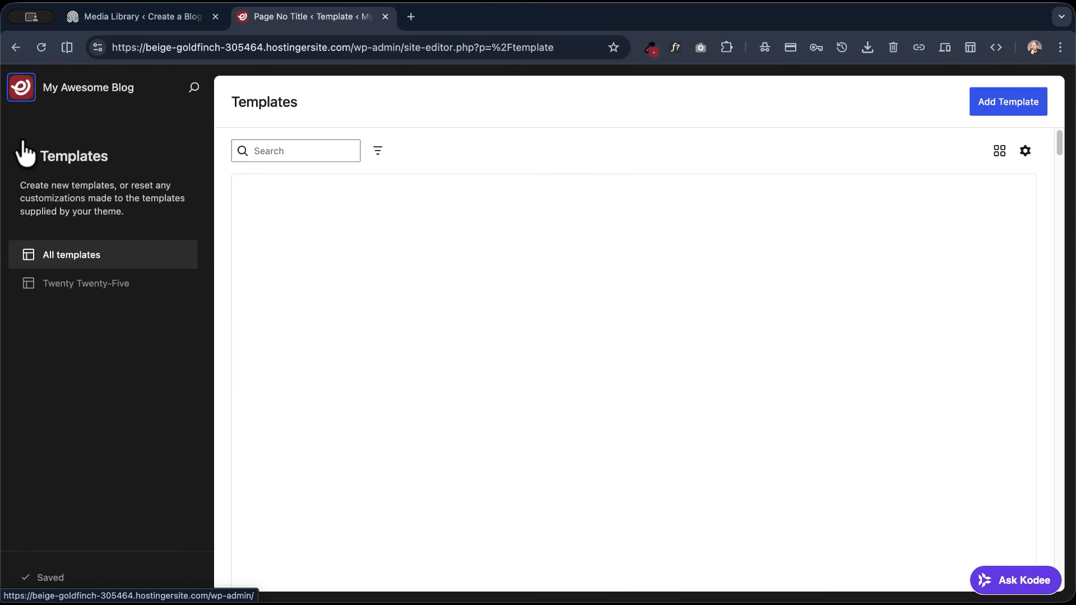
{"action": "left_click", "coordinate": [19, 157]}
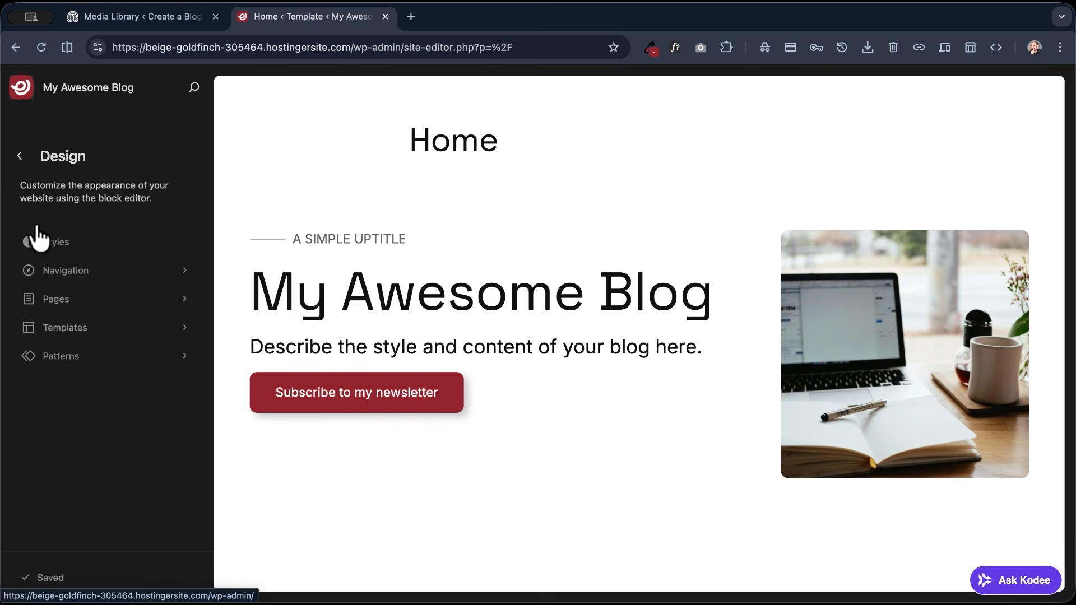
{"action": "left_click", "coordinate": [73, 248]}
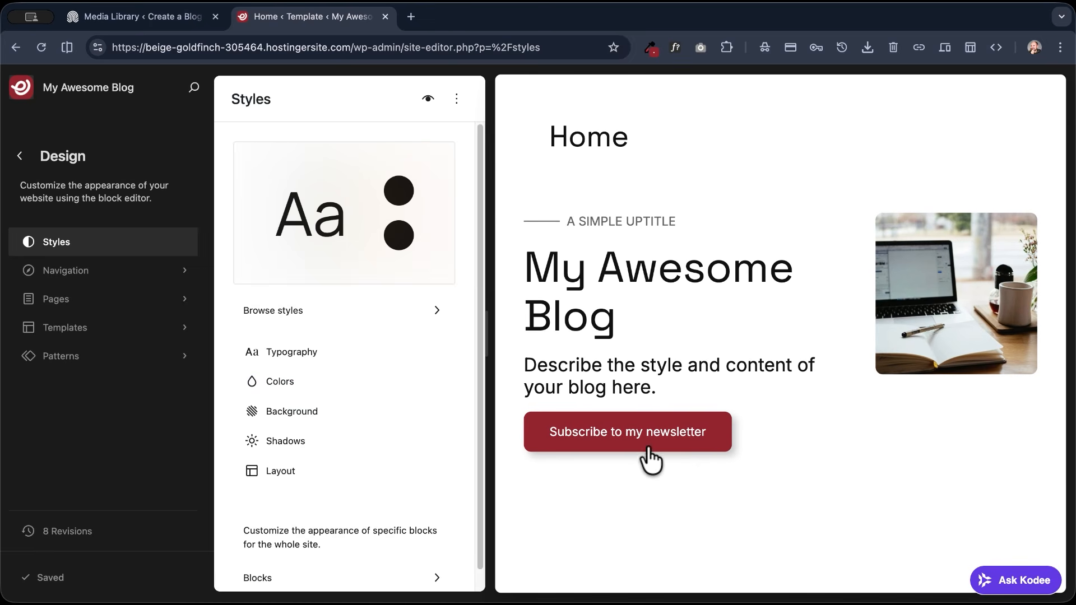
- Open the site-wide style settings for the Button block
{"action": "scroll", "coordinate": [305, 500], "scroll_direction": "down", "scroll_amount": 1}
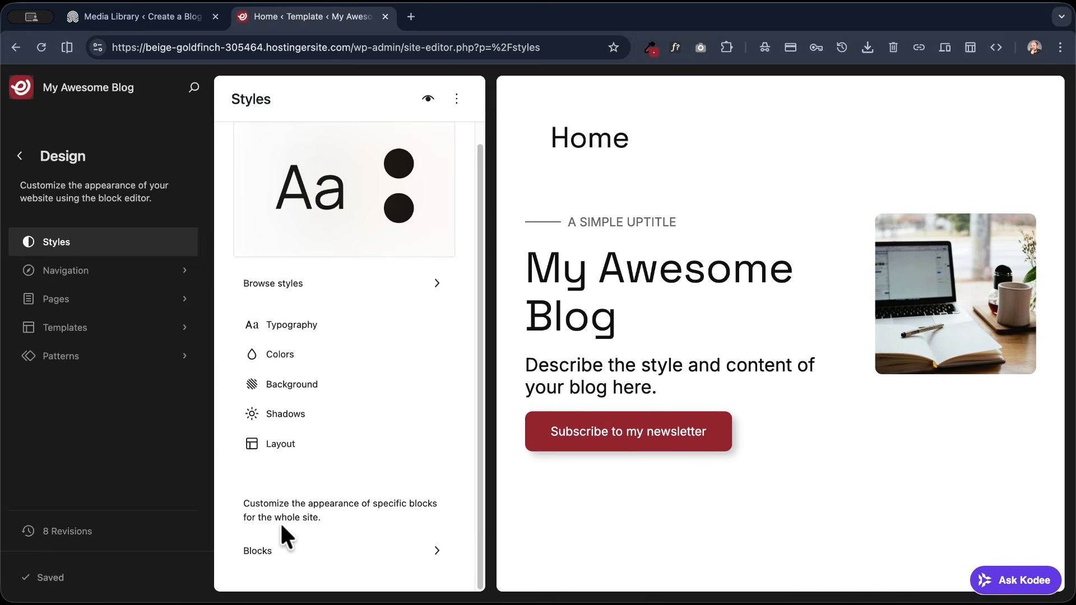
{"action": "left_click", "coordinate": [282, 558]}
{"action": "scroll", "coordinate": [320, 449], "scroll_direction": "down", "scroll_amount": 10}
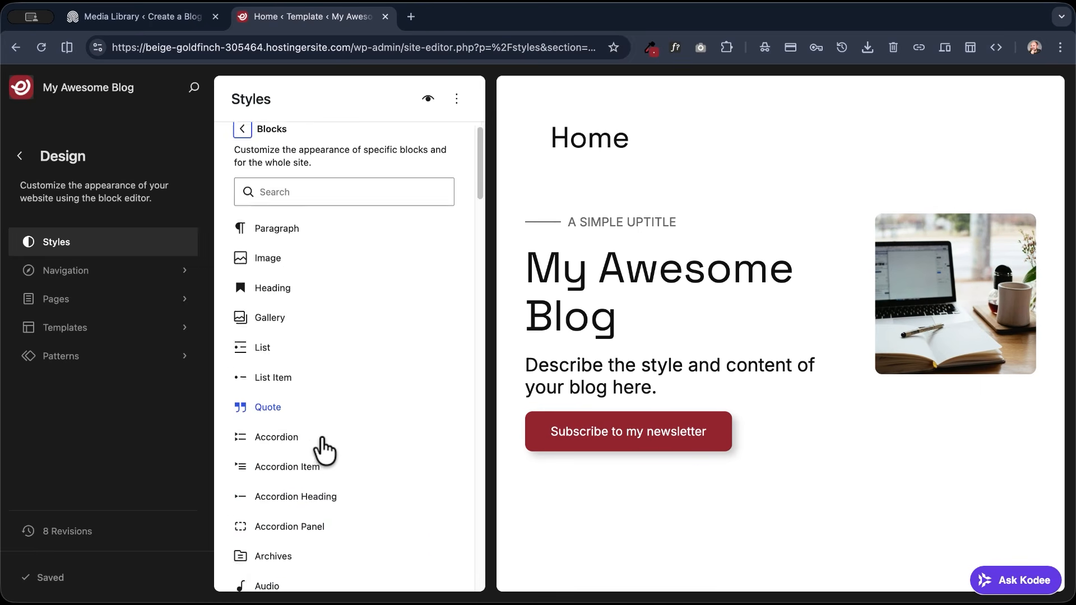
{"action": "scroll", "coordinate": [324, 450], "scroll_direction": "down", "scroll_amount": 2}
{"action": "scroll", "coordinate": [320, 449], "scroll_direction": "up", "scroll_amount": 2}
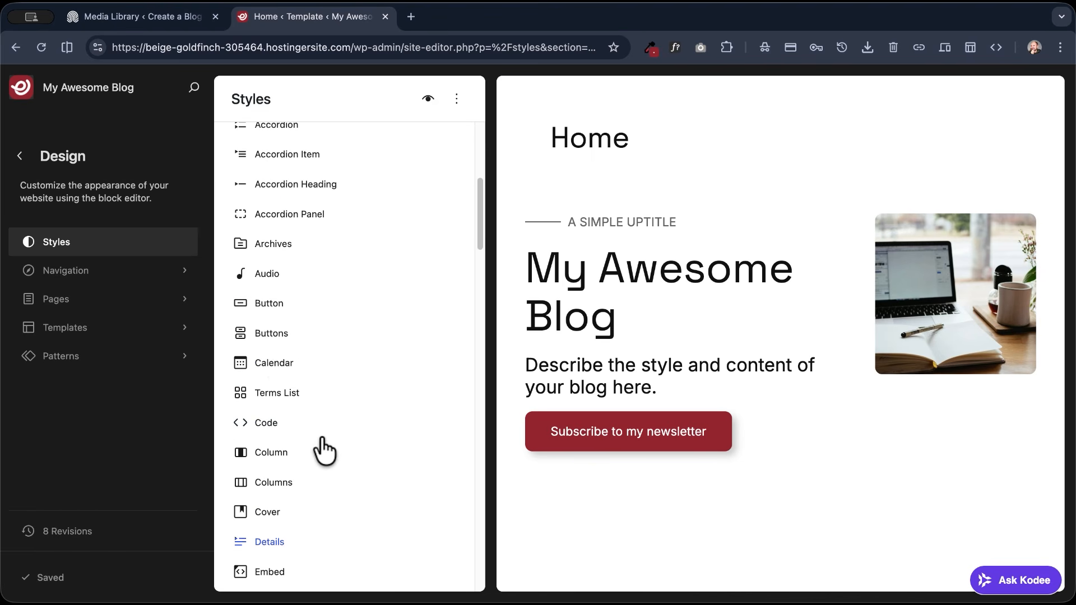
{"action": "left_click", "coordinate": [265, 307]}
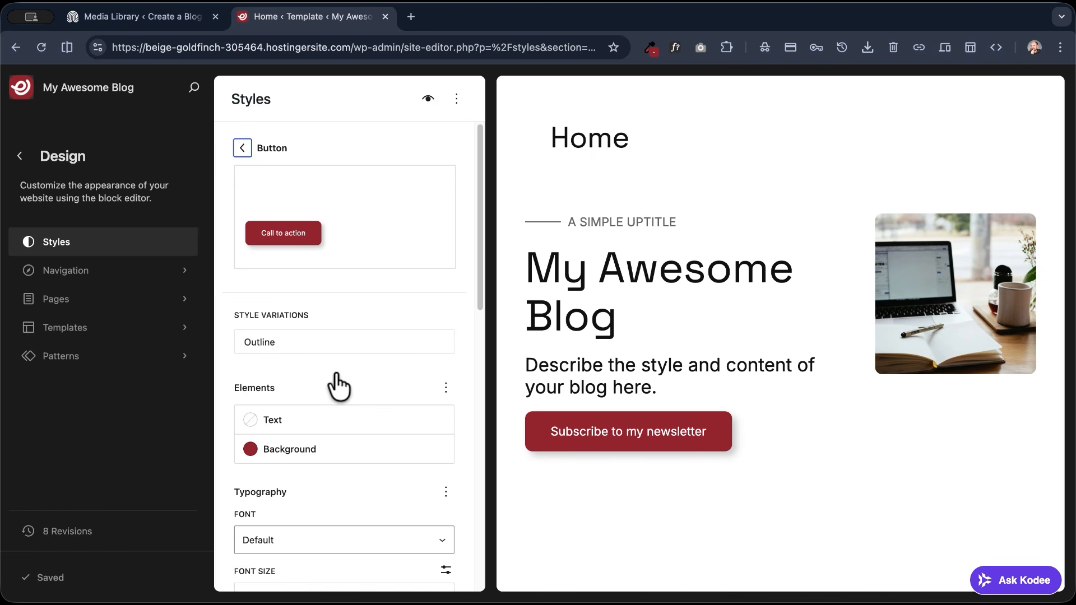
- Try the two hard-edged black shadow presets on the Button block, settle on no drop shadow and save the site changes
{"action": "scroll", "coordinate": [324, 387], "scroll_direction": "down", "scroll_amount": 8}
{"action": "scroll", "coordinate": [322, 392], "scroll_direction": "down", "scroll_amount": 5}
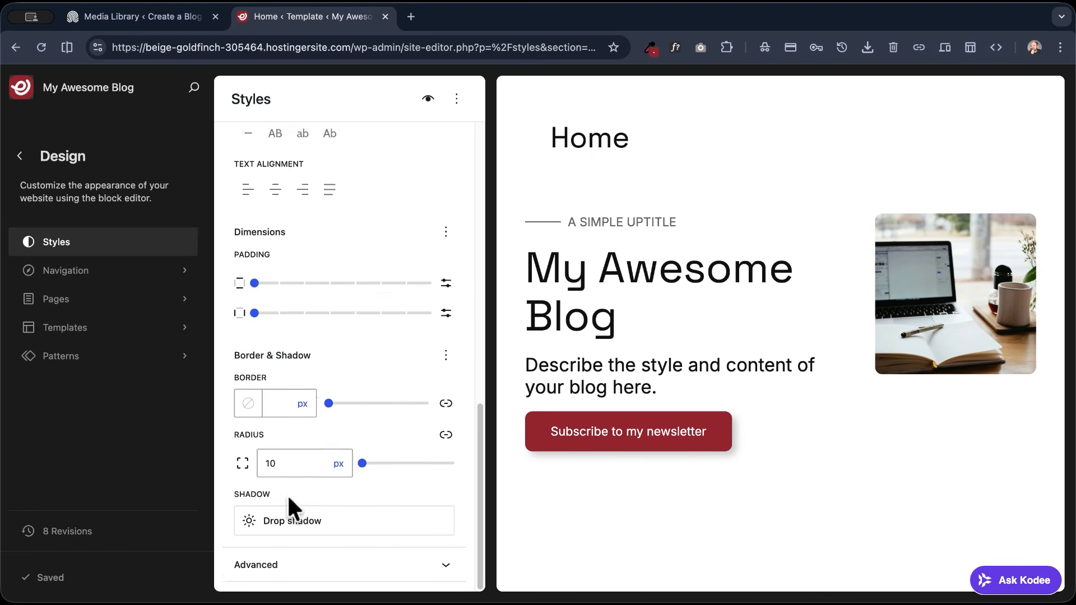
{"action": "left_click", "coordinate": [290, 521]}
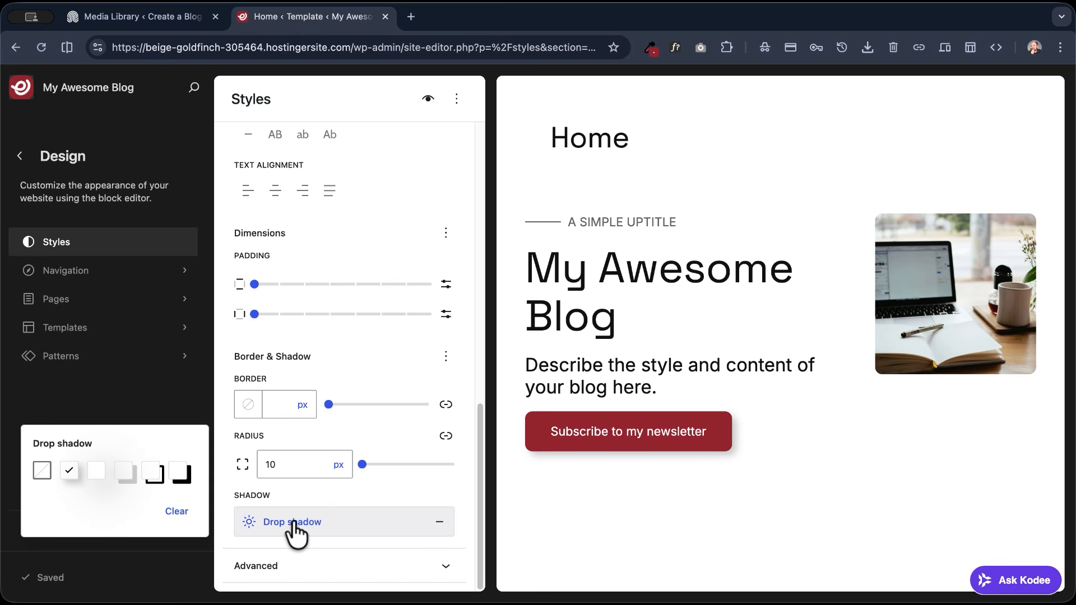
{"action": "left_click", "coordinate": [152, 473]}
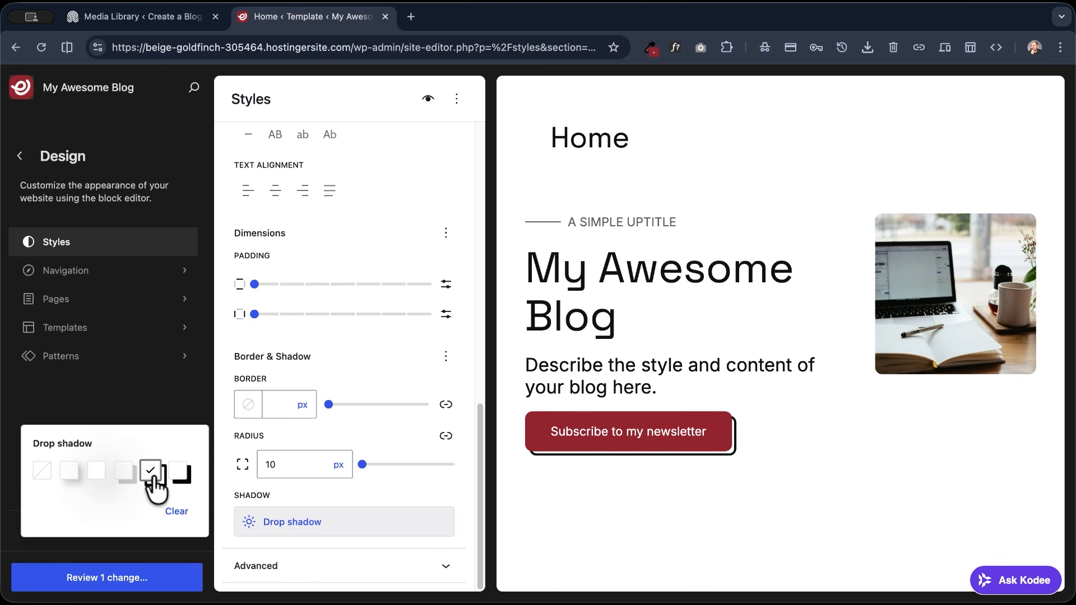
{"action": "left_click", "coordinate": [180, 482]}
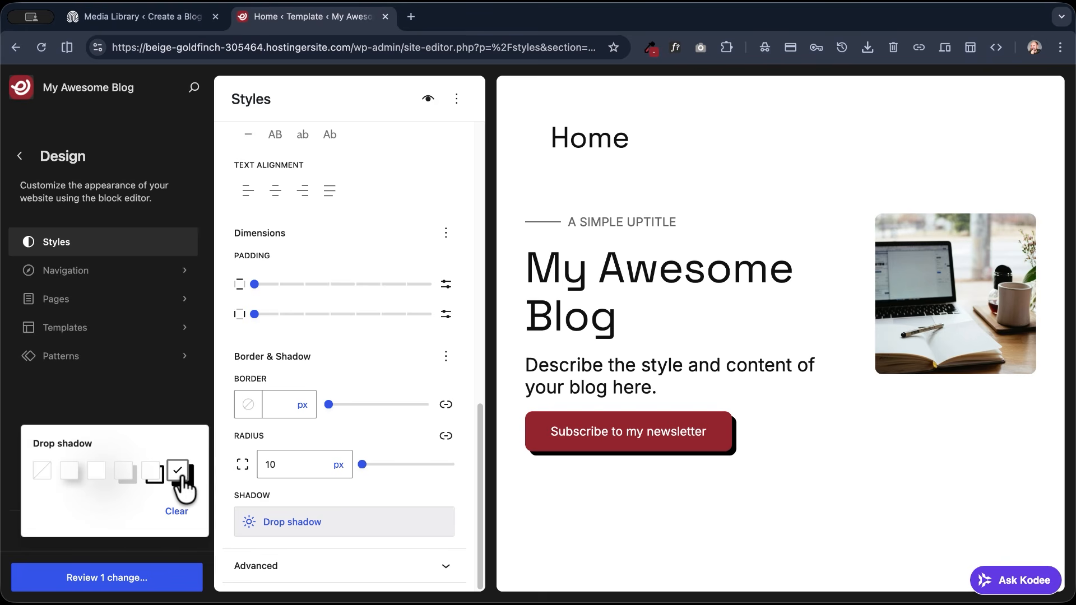
{"action": "left_click", "coordinate": [41, 470]}
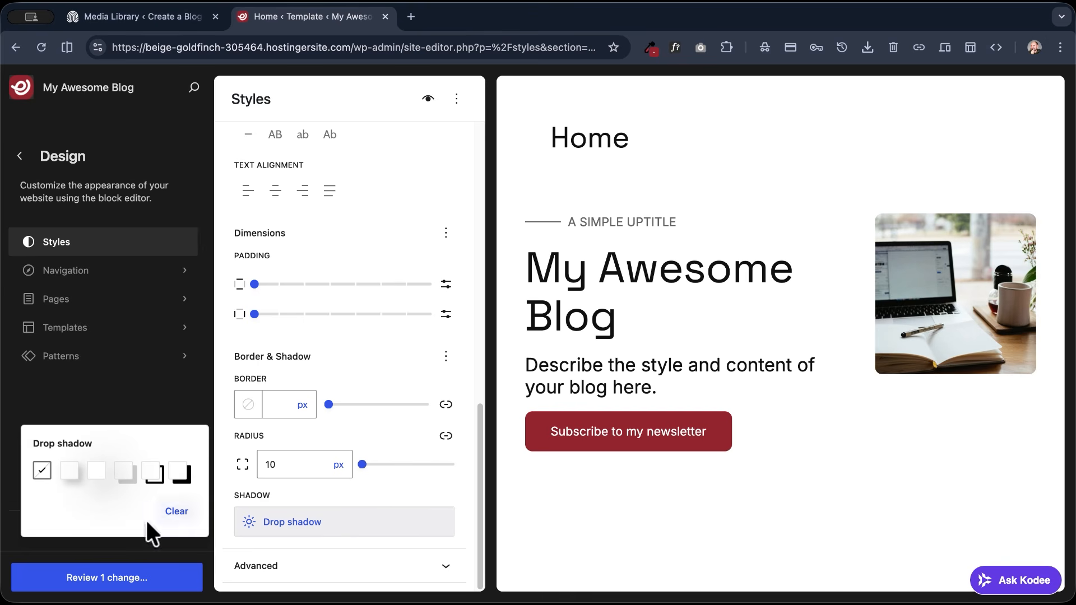
{"action": "left_click", "coordinate": [106, 580]}
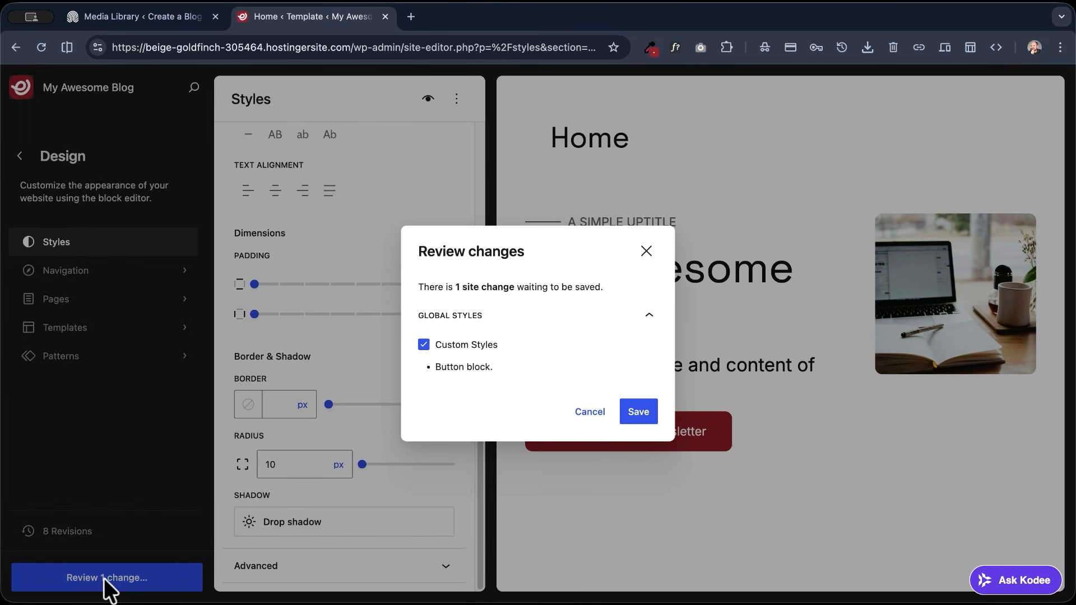
{"action": "left_click", "coordinate": [639, 413]}
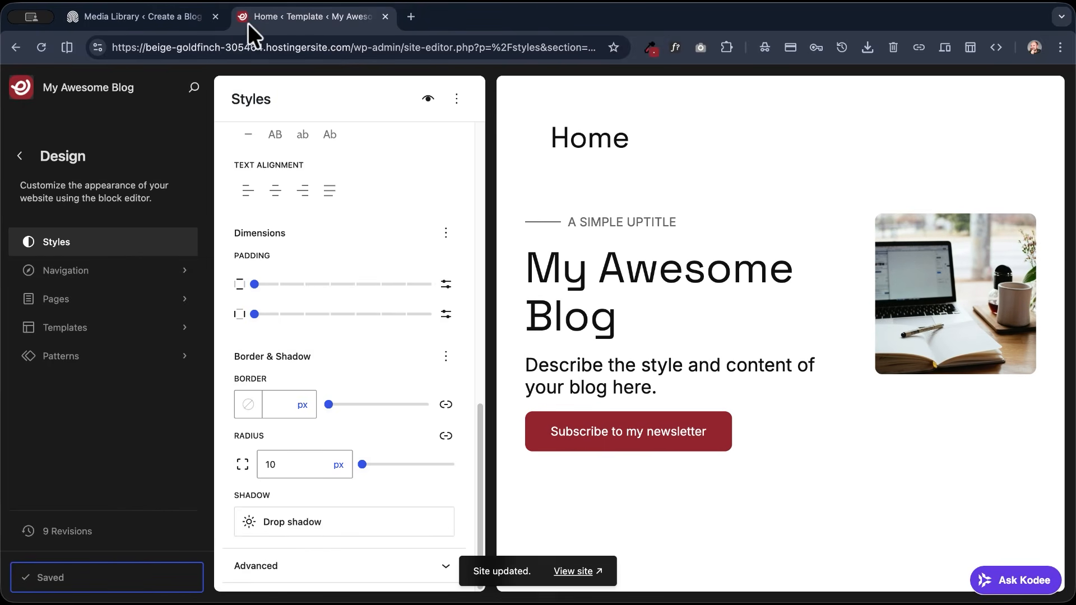
- Open the live site and start a new post titled "Create your first post here"
{"action": "left_click", "coordinate": [93, 87]}
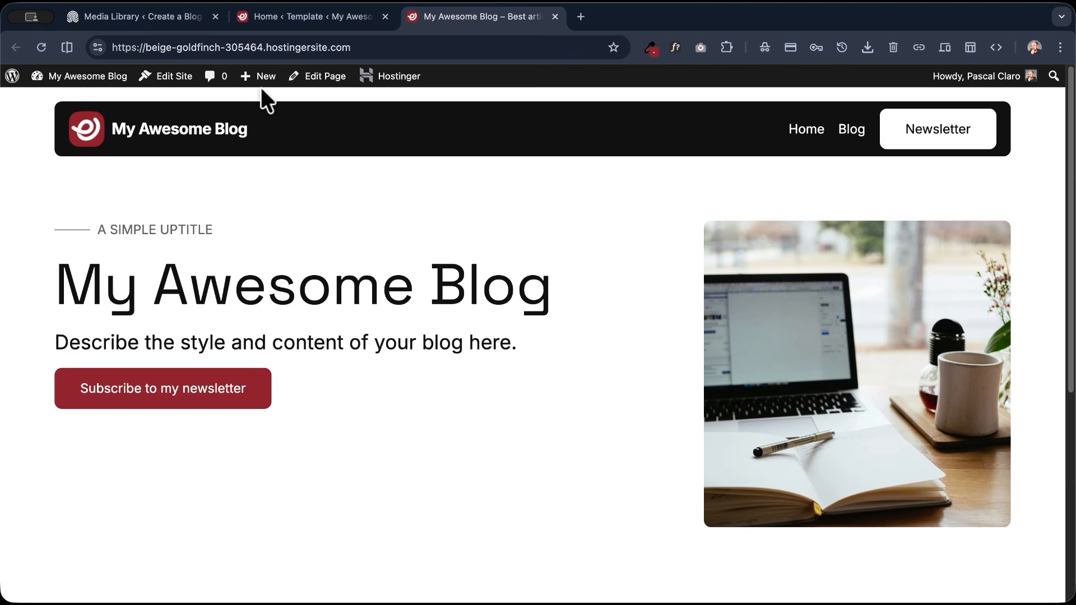
{"action": "mouse_move", "coordinate": [259, 84]}
{"action": "left_click", "coordinate": [296, 106]}
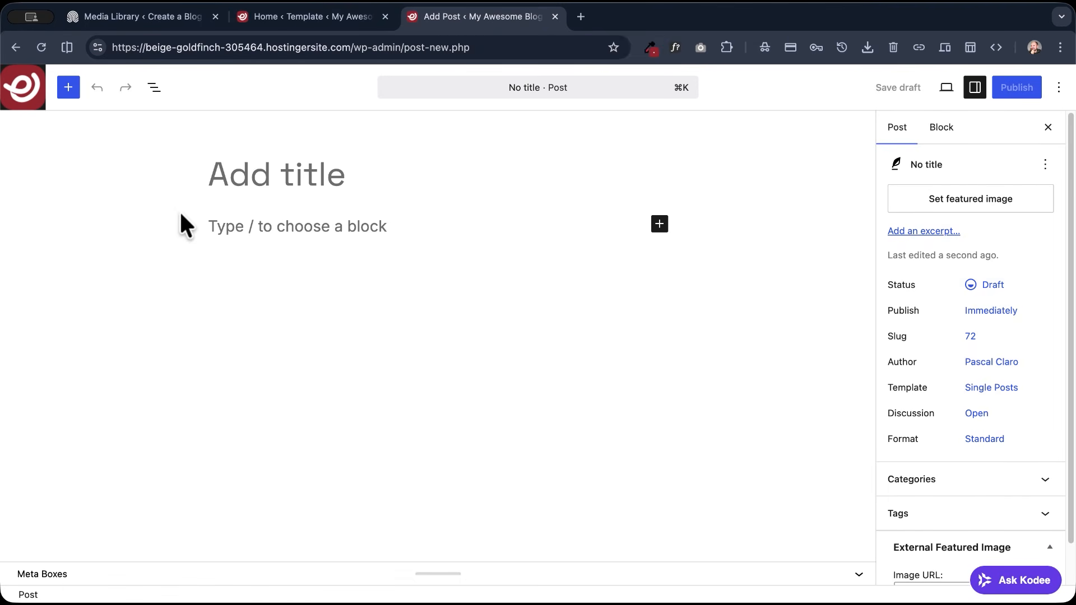
{"action": "type", "text": "Create your first post here"}
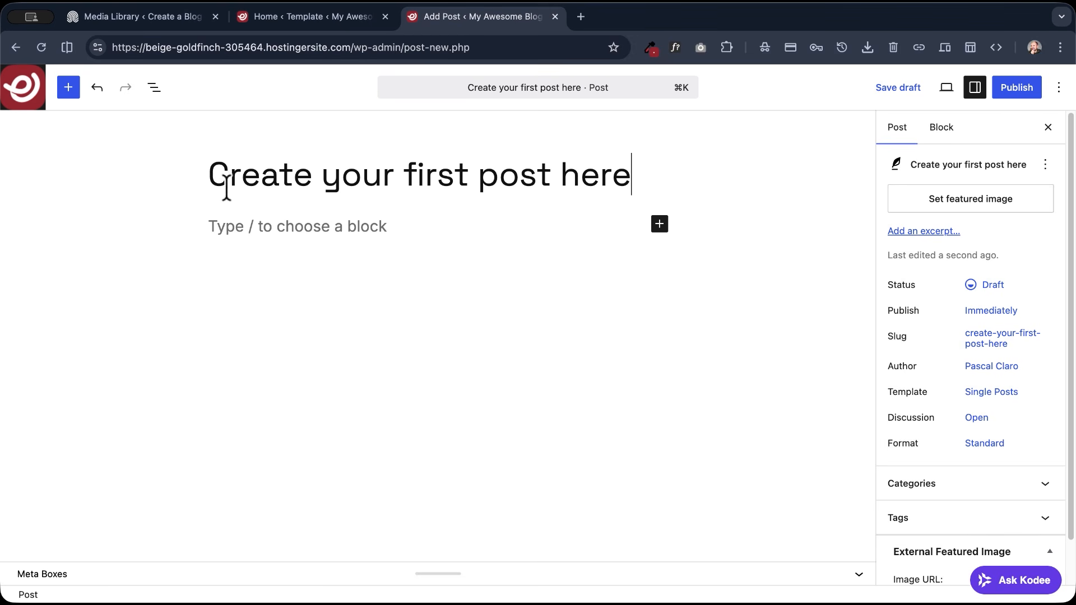
- Add the paragraph "A simple paragraph. I really enjoy creating content with WordPress native editor. It feels fresh and calm." below the title
{"action": "left_click", "coordinate": [329, 227]}
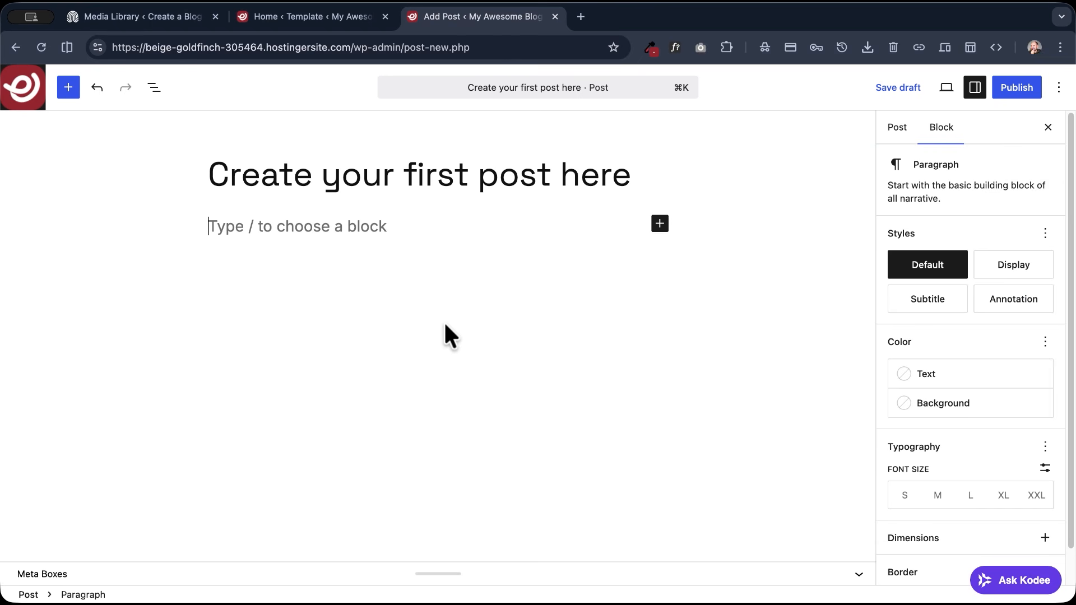
{"action": "type", "text": "A simple paragraph"}
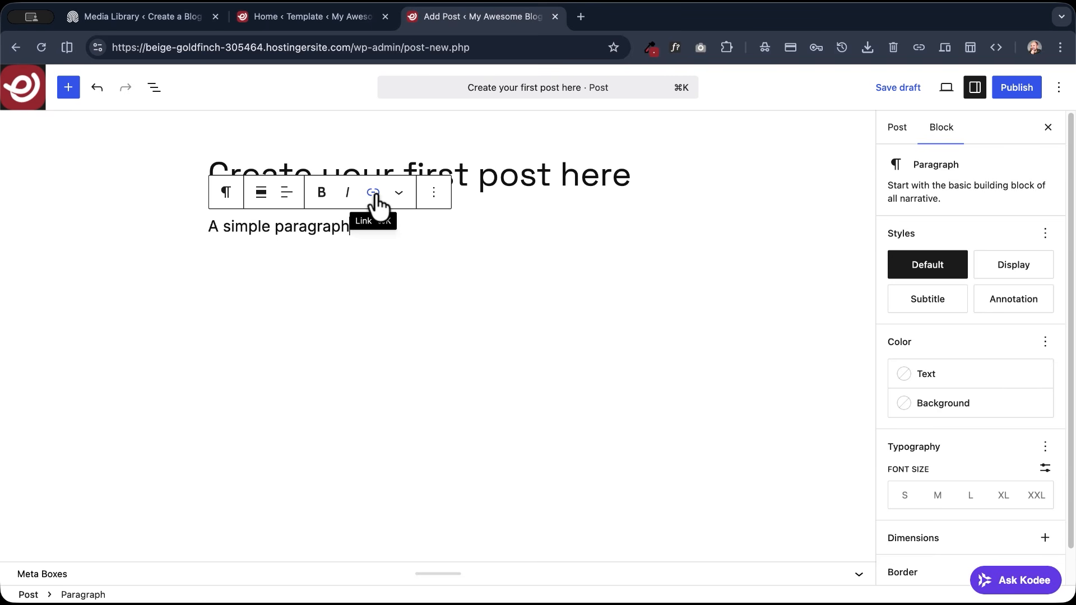
{"action": "left_click", "coordinate": [398, 194]}
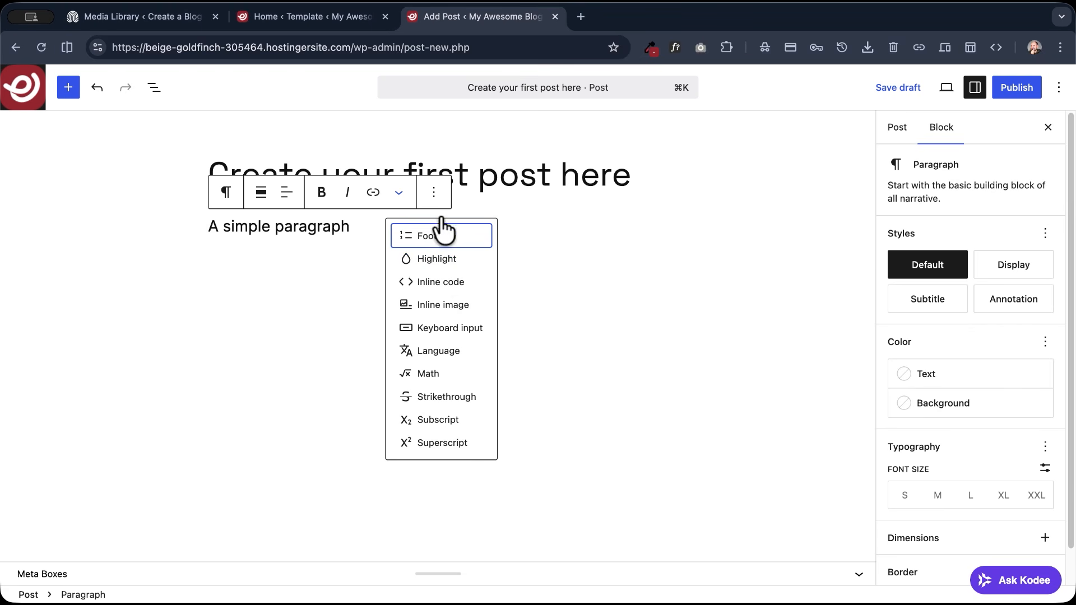
{"action": "left_click", "coordinate": [362, 227]}
{"action": "type", "text": ". I really enjoy creating content with WordPress native editor. It feels fresh and calm."}
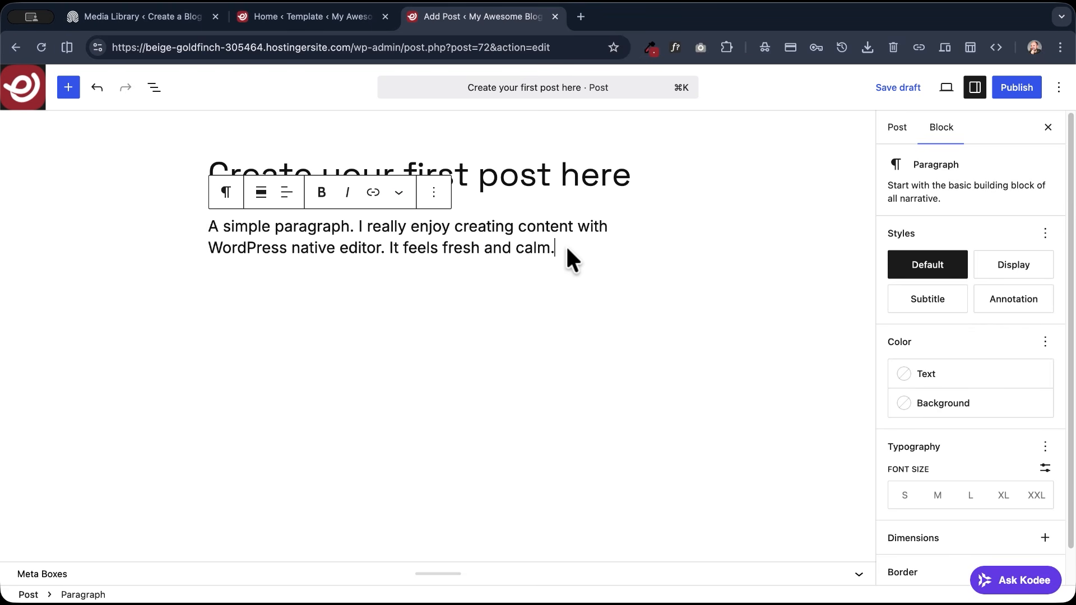
- Insert a List block below the paragraph with the items "One element", "Two elements" and "Three elements"
{"action": "key", "text": "Return"}
{"action": "type", "text": "/"}
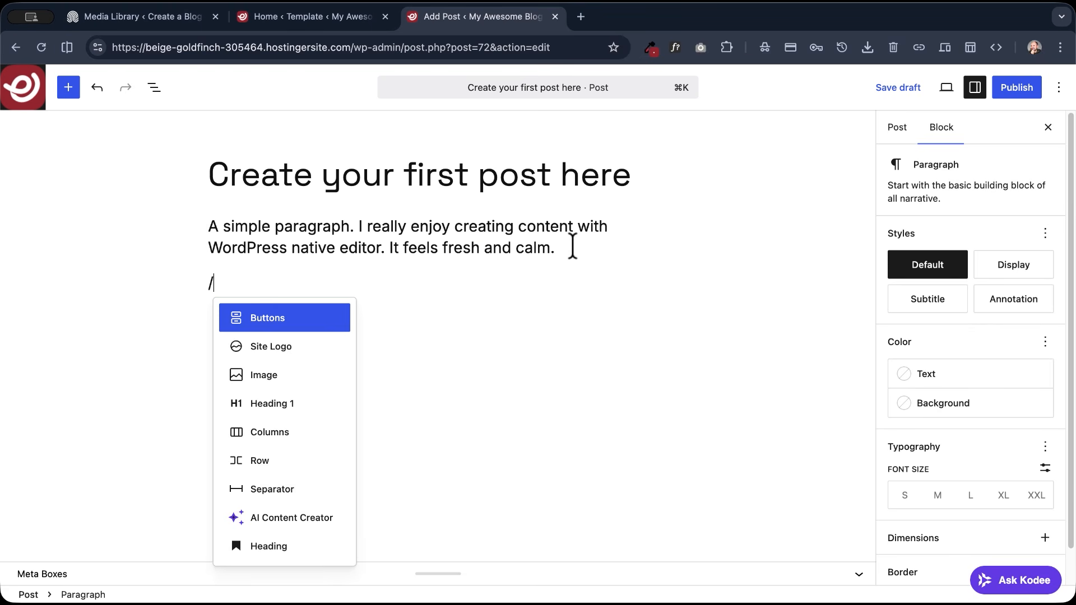
{"action": "type", "text": "li"}
{"action": "key", "text": "Return"}
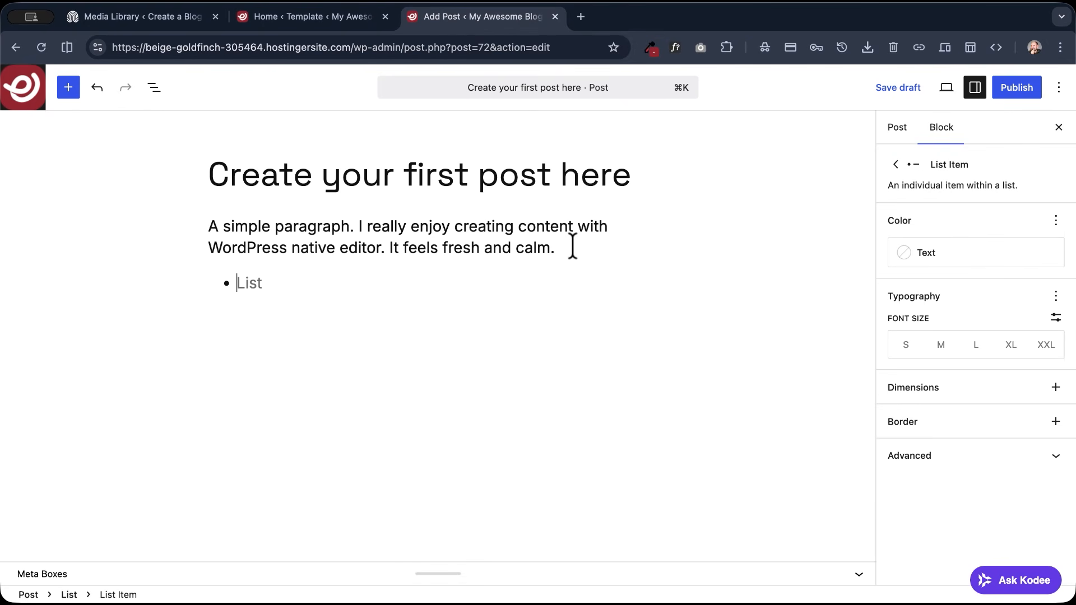
{"action": "type", "text": "One element"}
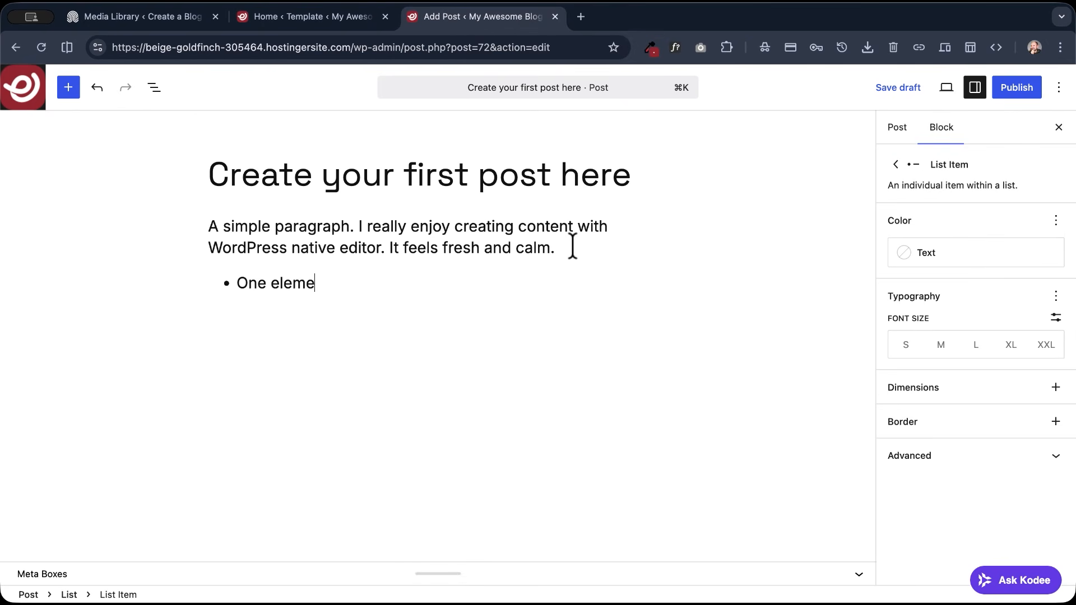
{"action": "key", "text": "Return"}
{"action": "type", "text": "Two elements"}
{"action": "key", "text": "Return"}
{"action": "type", "text": "Three Element"}
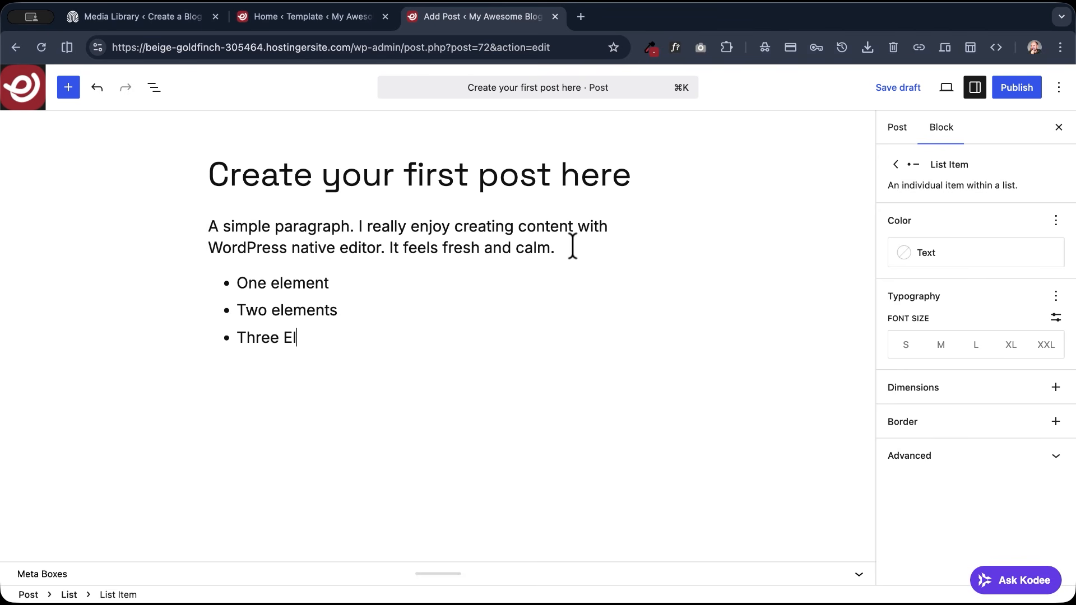
{"action": "type", "text": "s"}
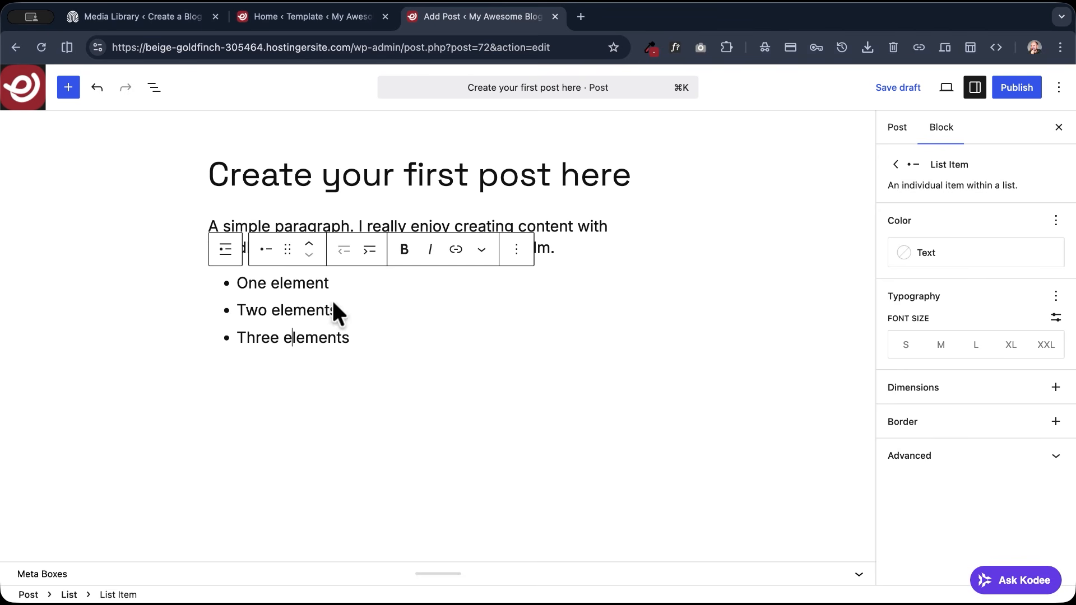
- Try the numbered format on the whole list and switch it back to bullets
{"action": "left_click", "coordinate": [265, 250]}
{"action": "left_click", "coordinate": [226, 250]}
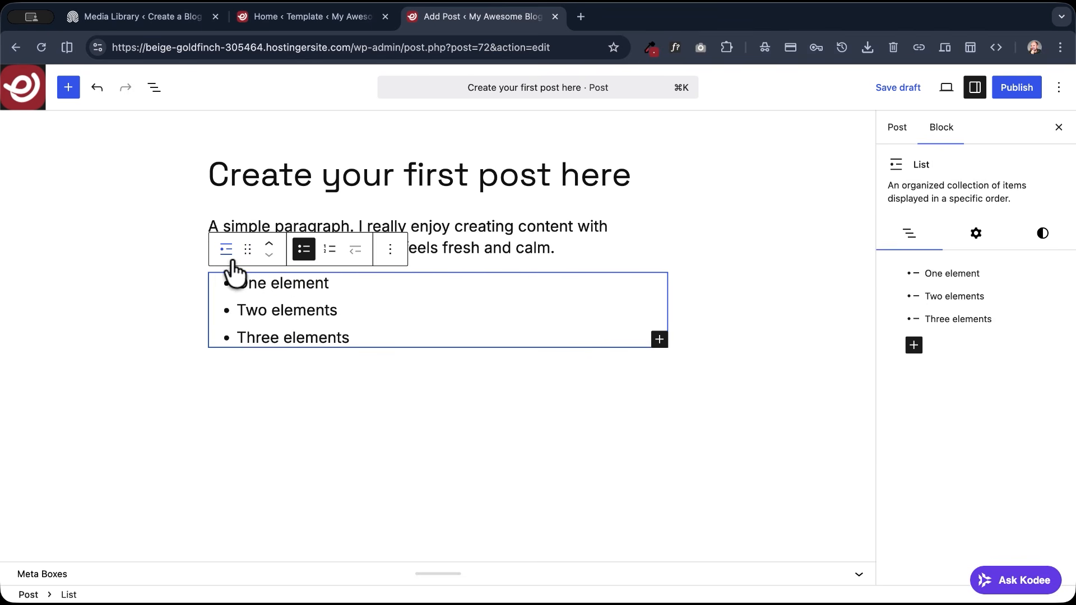
{"action": "left_click", "coordinate": [330, 249]}
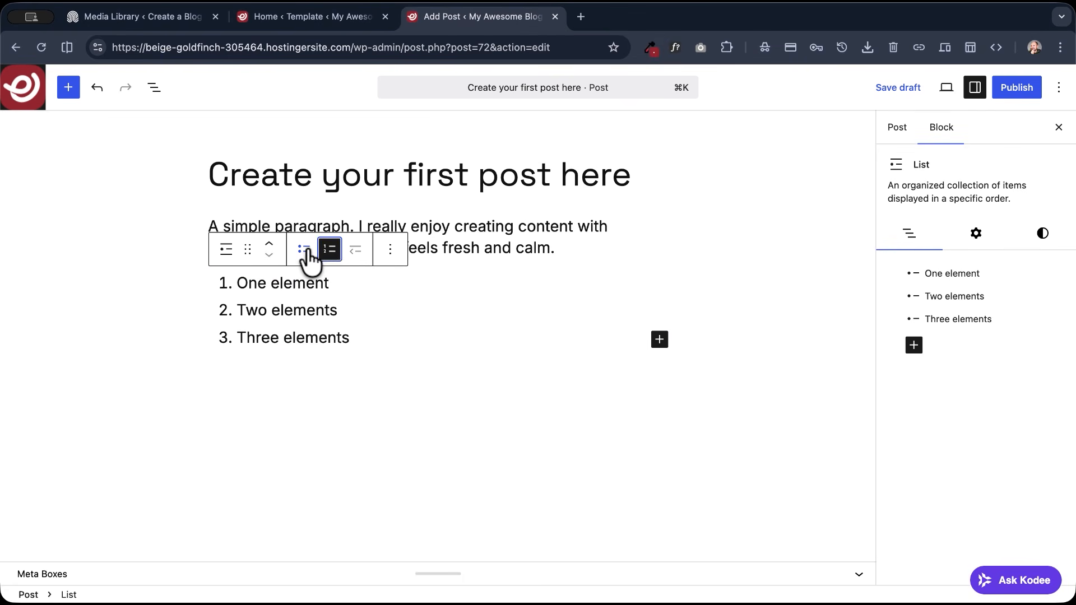
{"action": "left_click", "coordinate": [304, 250]}
- Try nesting the "Two elements" item one level deeper and move it back out
{"action": "left_click", "coordinate": [239, 309]}
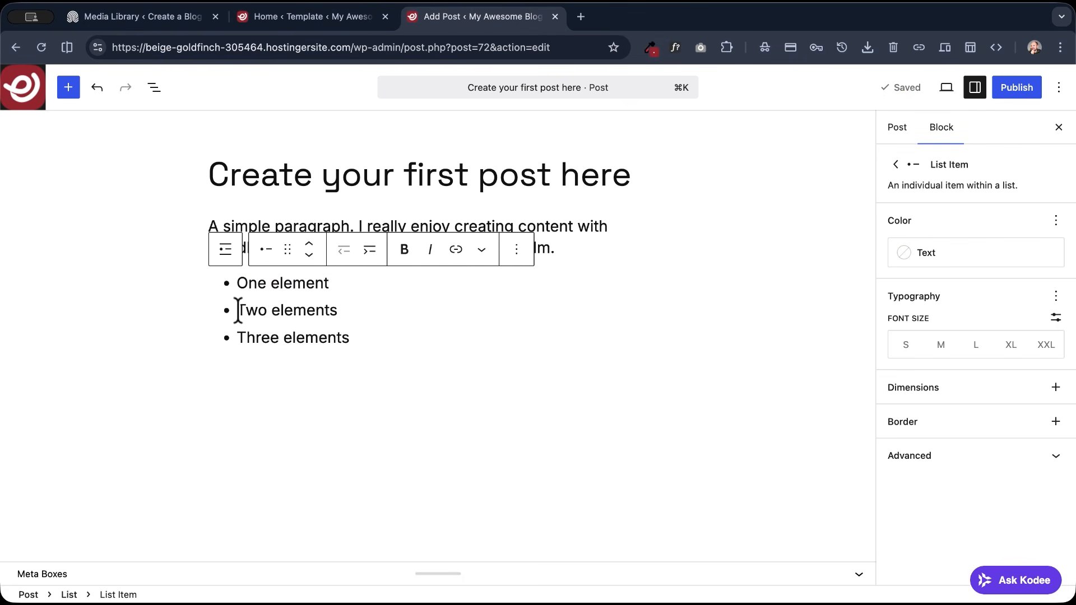
{"action": "key", "text": "Tab"}
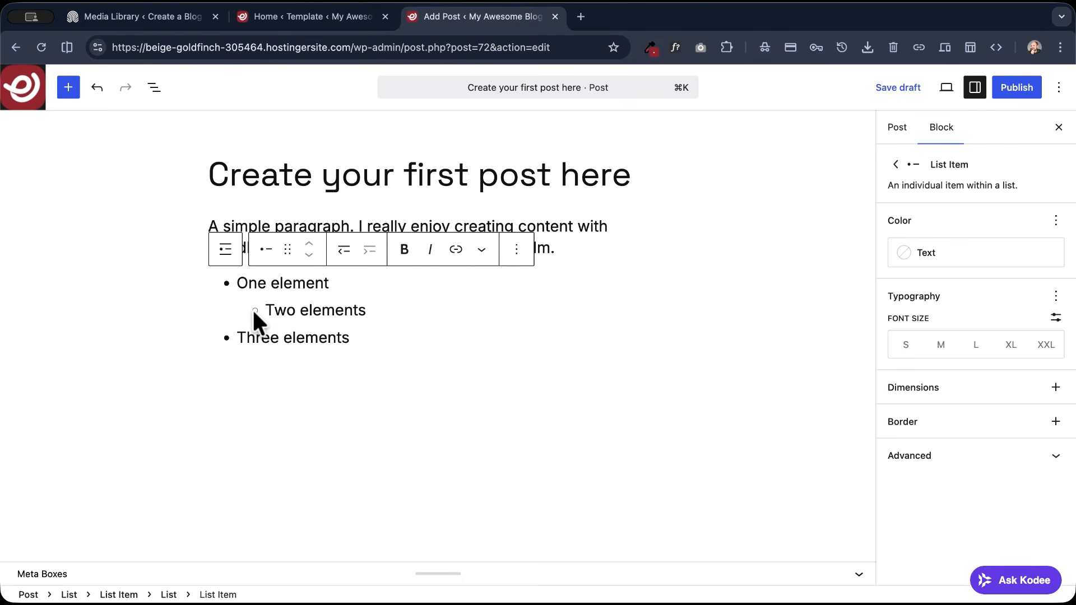
{"action": "key", "text": "shift+Tab"}
- Finish the list after "Three elements" and insert an Image block directly below it
{"action": "left_click", "coordinate": [396, 340]}
{"action": "key", "text": "Return"}
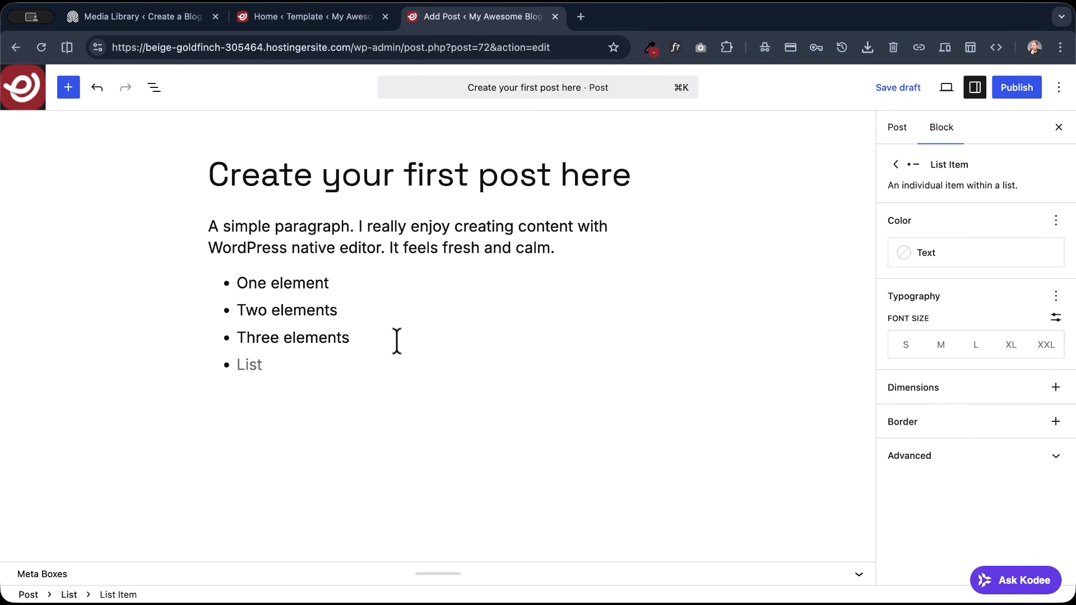
{"action": "key", "text": "Return"}
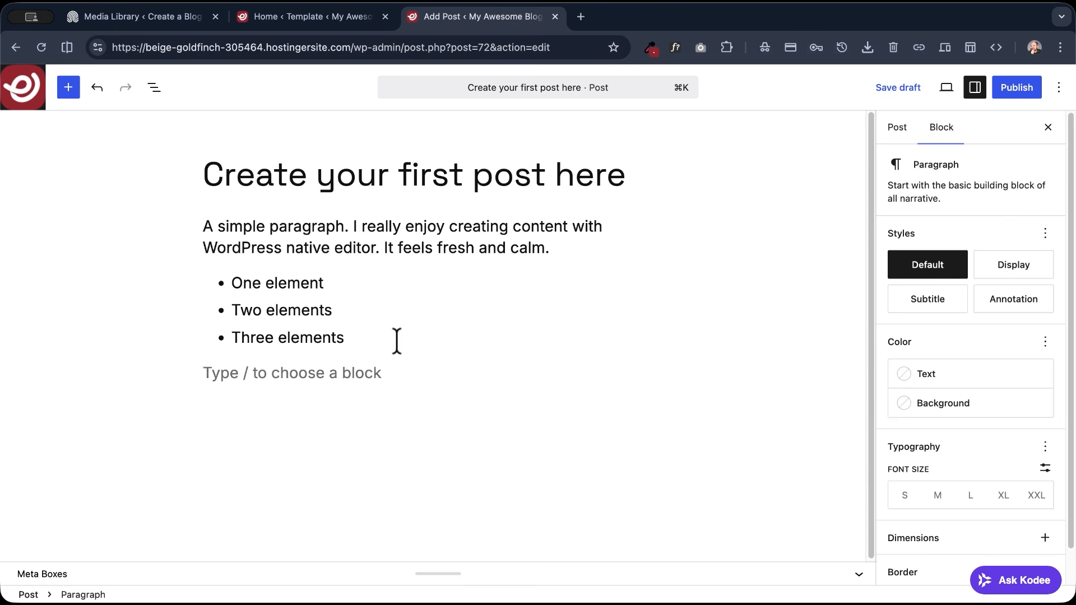
{"action": "type", "text": "/"}
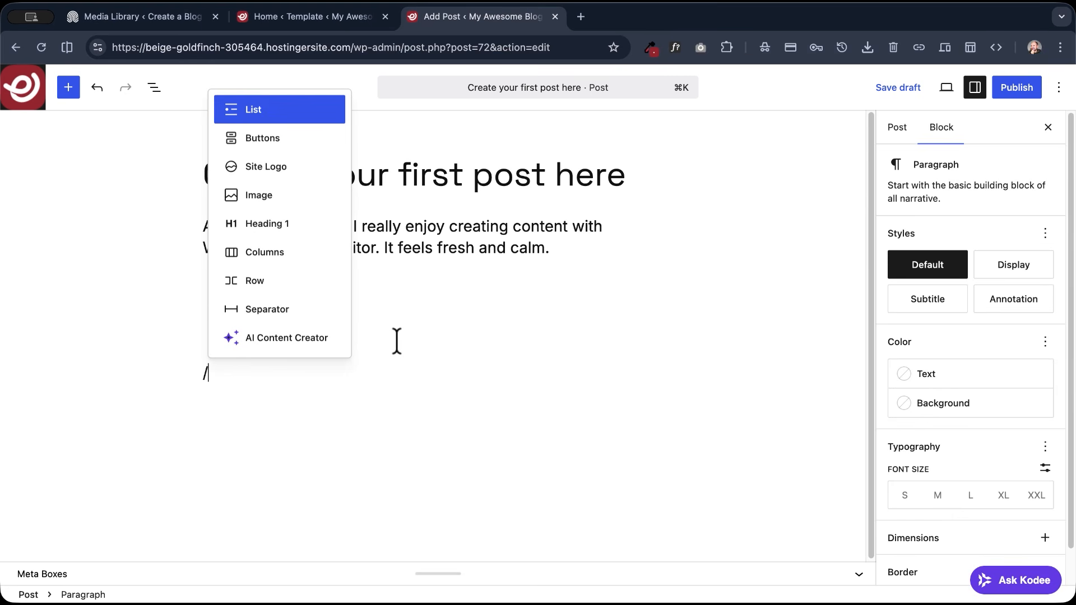
{"action": "type", "text": "image"}
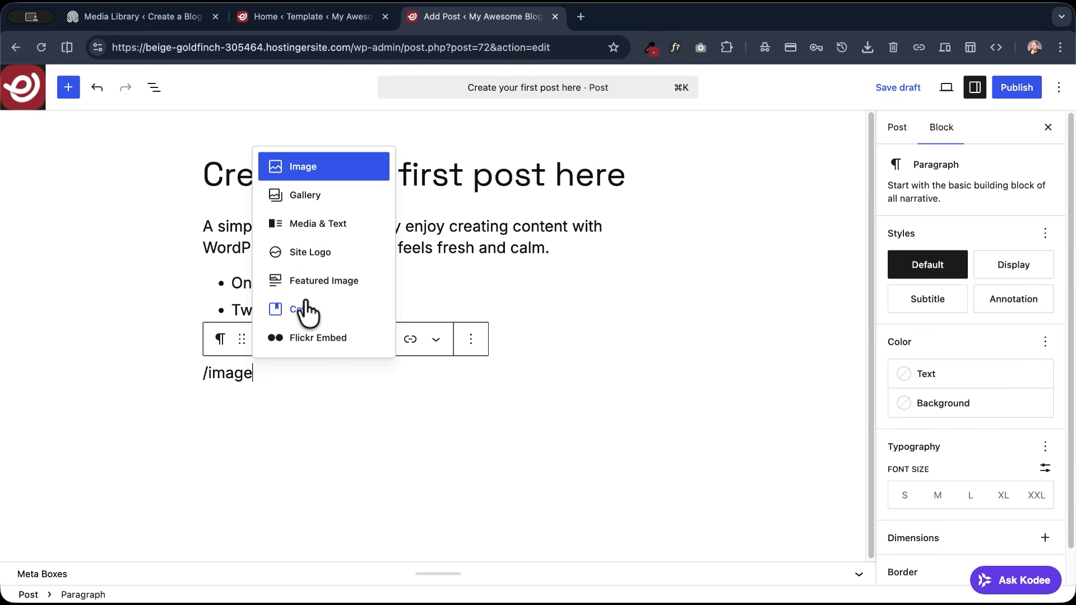
{"action": "left_click", "coordinate": [302, 170]}
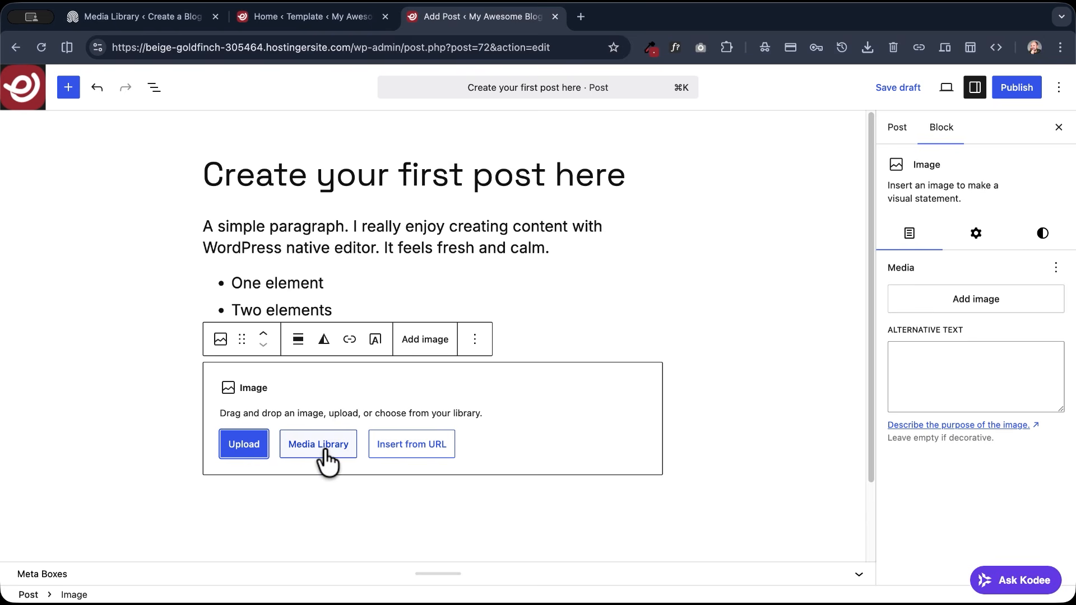
- Fill the Image block with the desk photo showing a laptop, mug and flowers from the media library
{"action": "left_click", "coordinate": [327, 448]}
{"action": "left_click", "coordinate": [110, 258]}
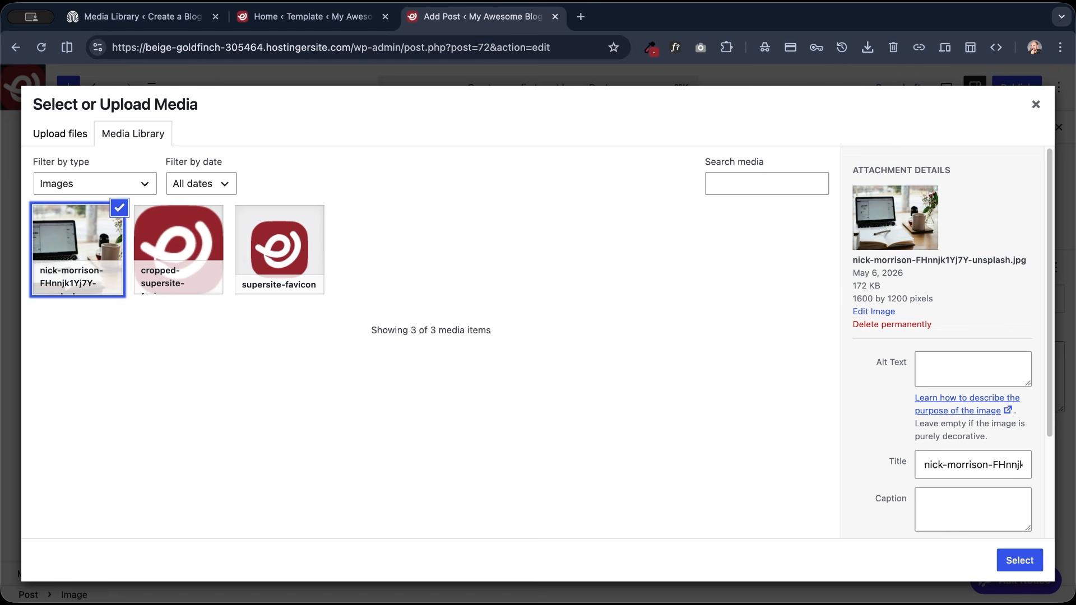
{"action": "left_click", "coordinate": [1019, 562]}
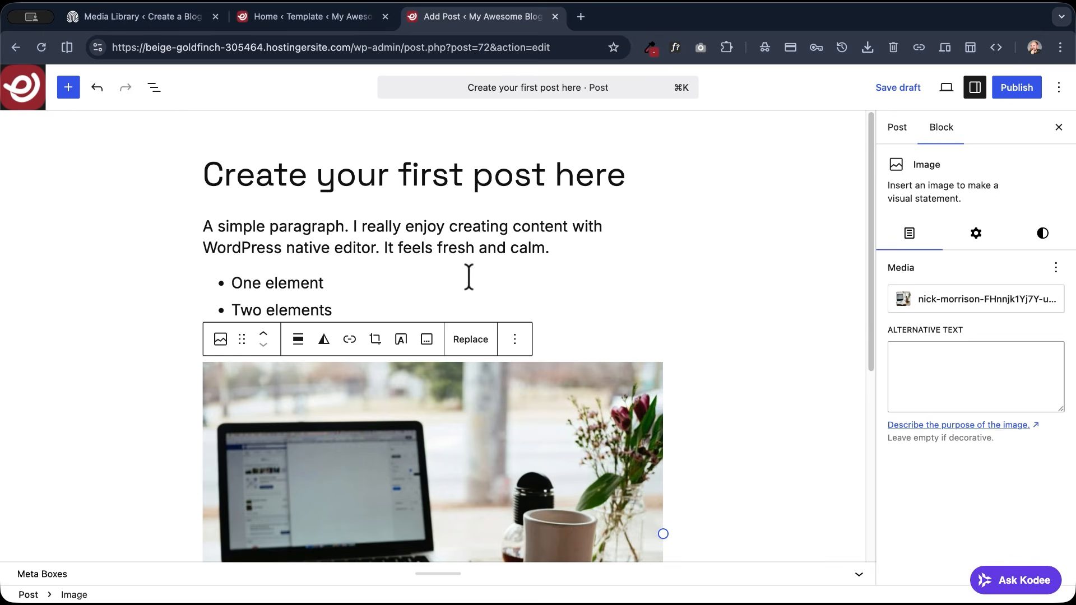
{"action": "scroll", "coordinate": [240, 307], "scroll_direction": "down", "scroll_amount": 5}
{"action": "scroll", "coordinate": [235, 308], "scroll_direction": "up", "scroll_amount": 5}
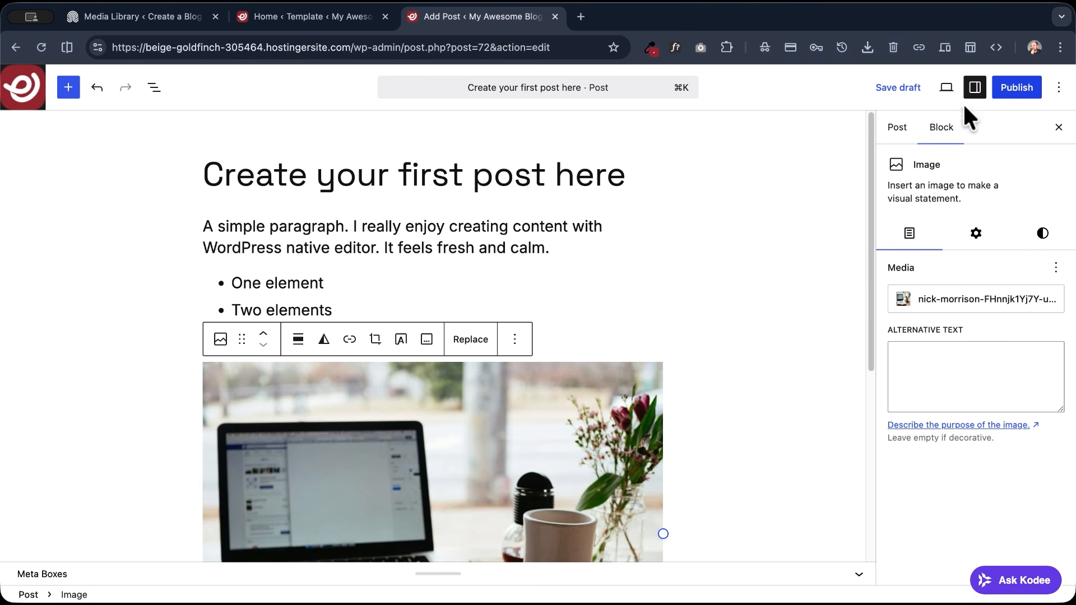
- Set the photo of the open laptop on a plain grey background as the post's featured image
{"action": "left_click", "coordinate": [896, 129]}
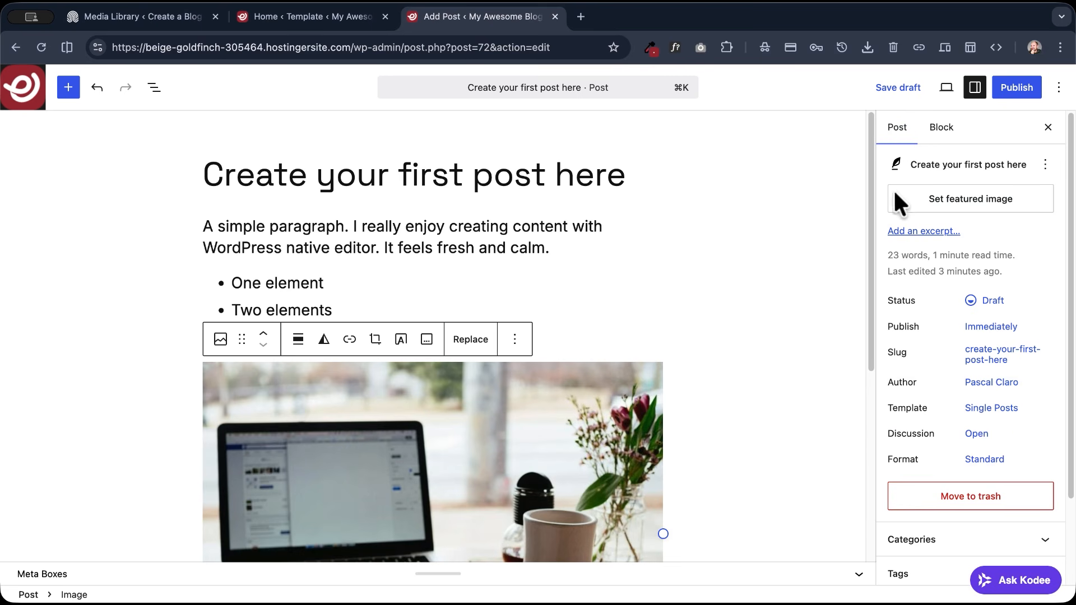
{"action": "left_click", "coordinate": [970, 201]}
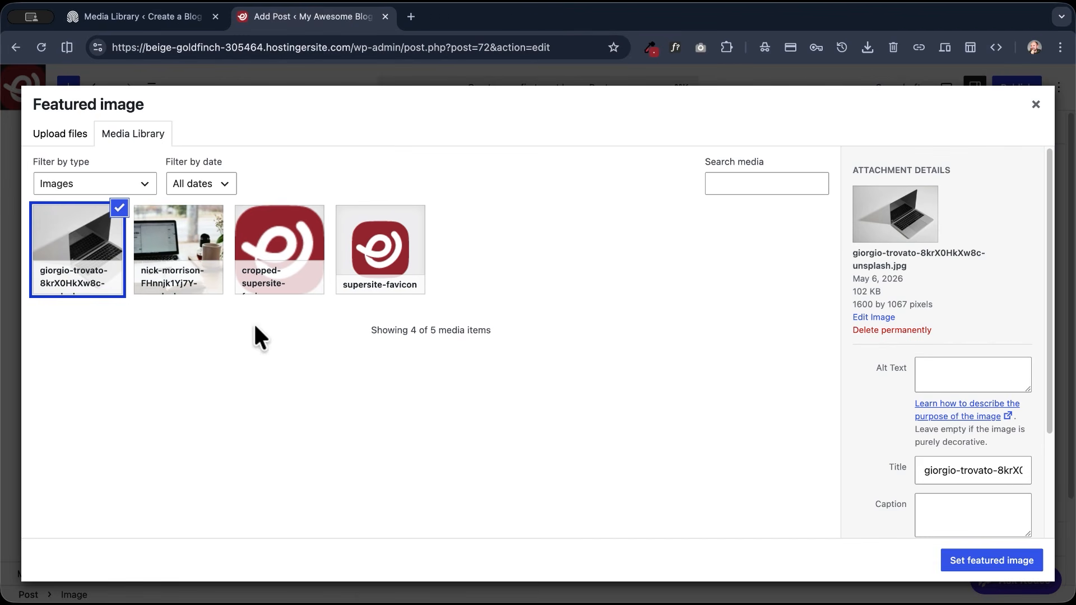
{"action": "left_click", "coordinate": [1020, 567]}
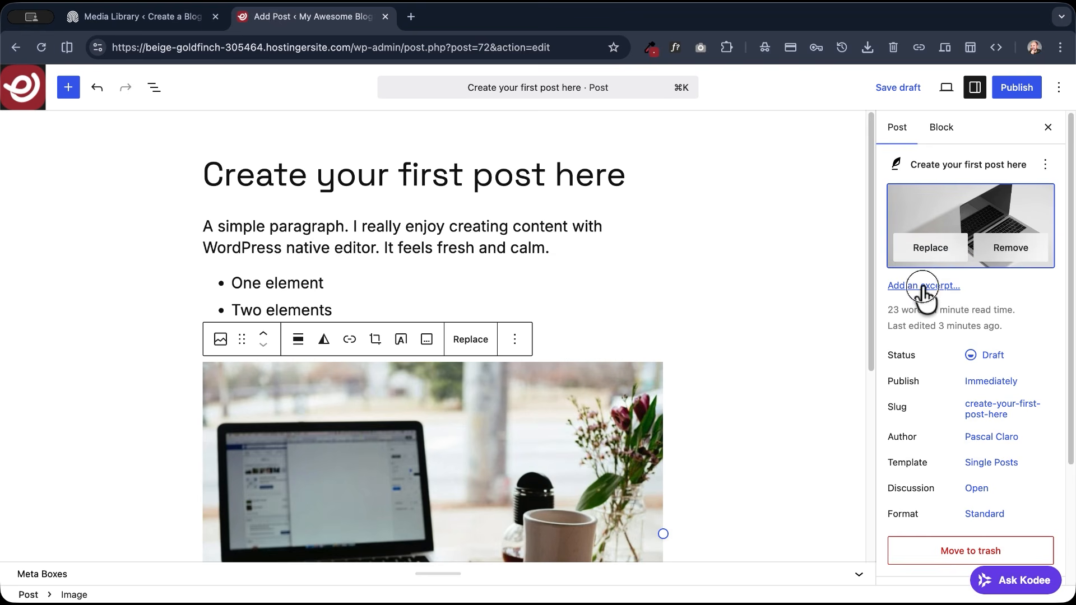
- Add the post excerpt "In this excerpt section you can describe the content of the article."
{"action": "left_click", "coordinate": [922, 286]}
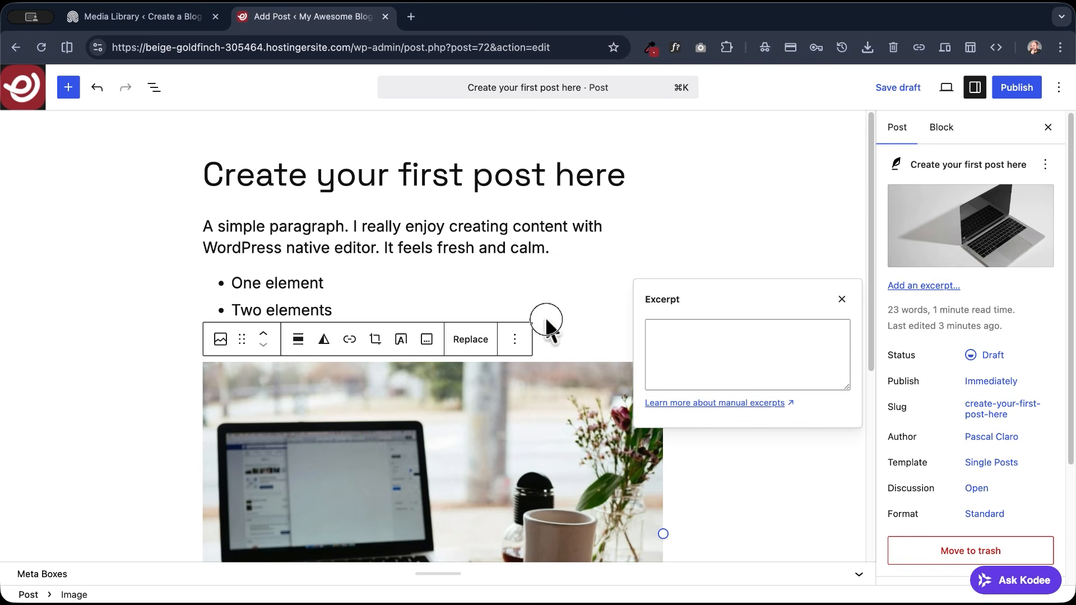
{"action": "left_click", "coordinate": [714, 338]}
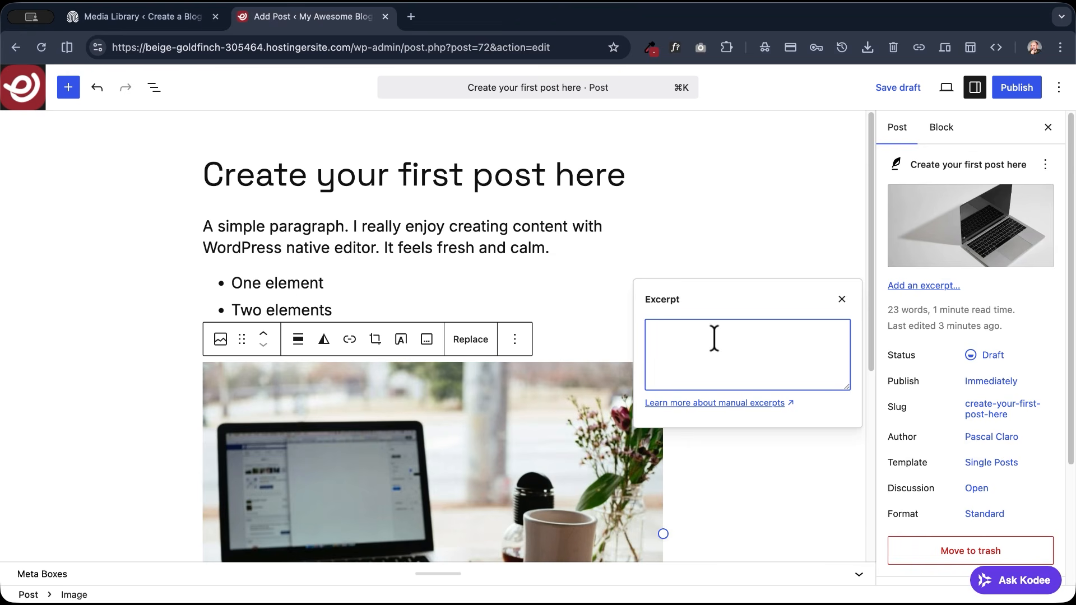
{"action": "type", "text": "his excerpt section you can describe the contne"}
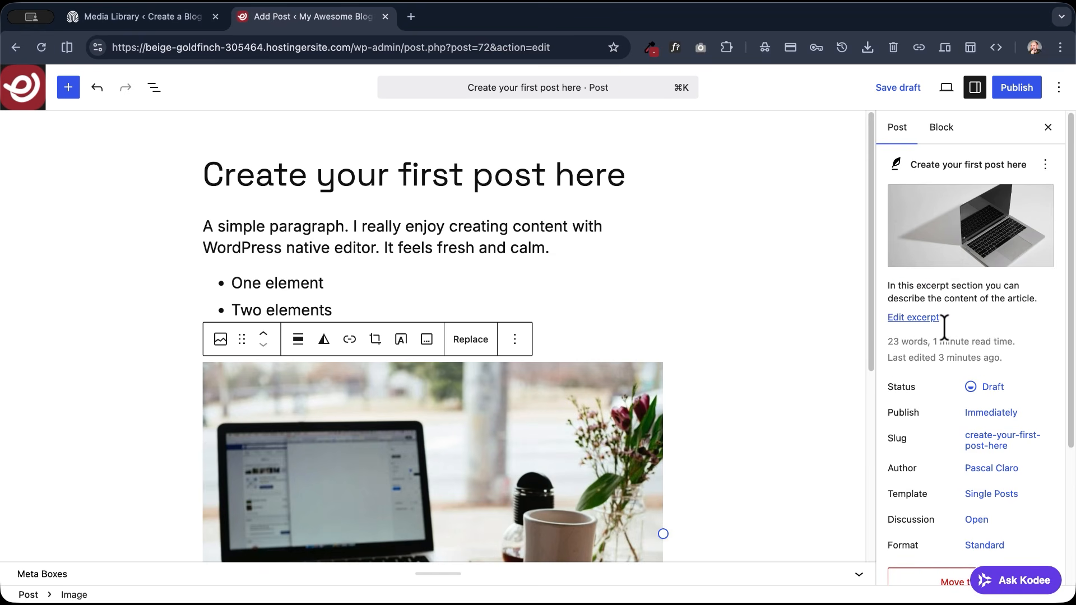
- Check the author selection in the post settings and close it without changing the author
{"action": "scroll", "coordinate": [942, 325], "scroll_direction": "down", "scroll_amount": 3}
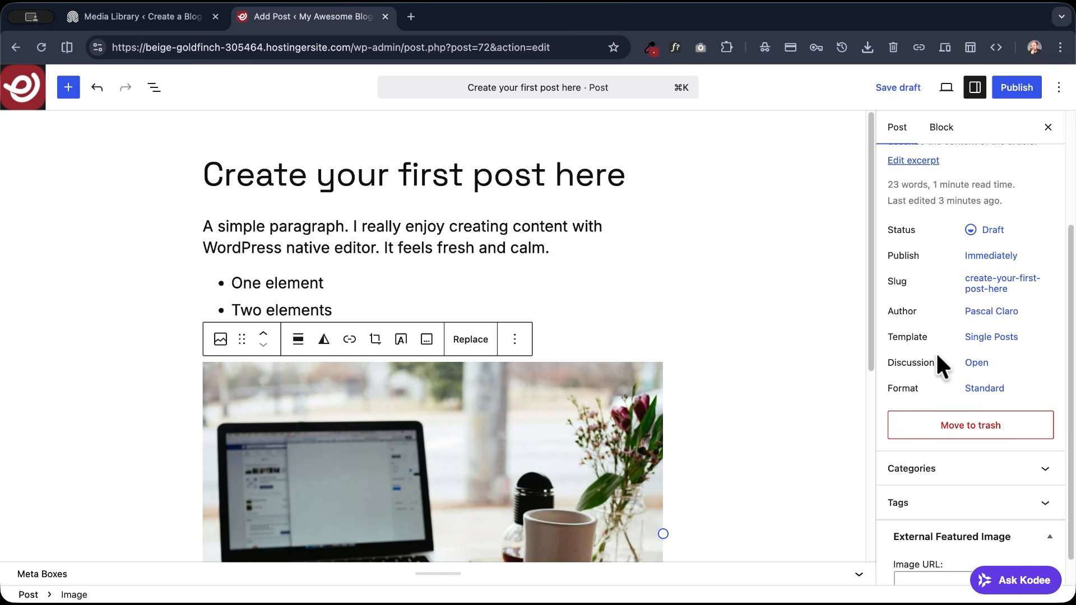
{"action": "left_click", "coordinate": [996, 314]}
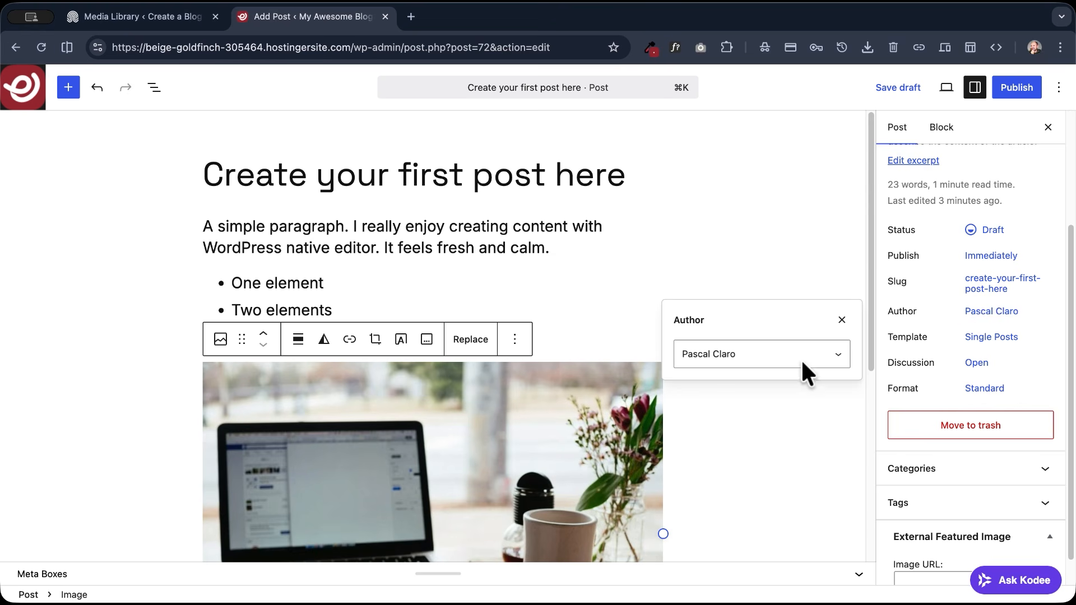
{"action": "left_click", "coordinate": [990, 312]}
- Create a new category named "Creativity" and assign it to the post
{"action": "scroll", "coordinate": [913, 333], "scroll_direction": "down", "scroll_amount": 1}
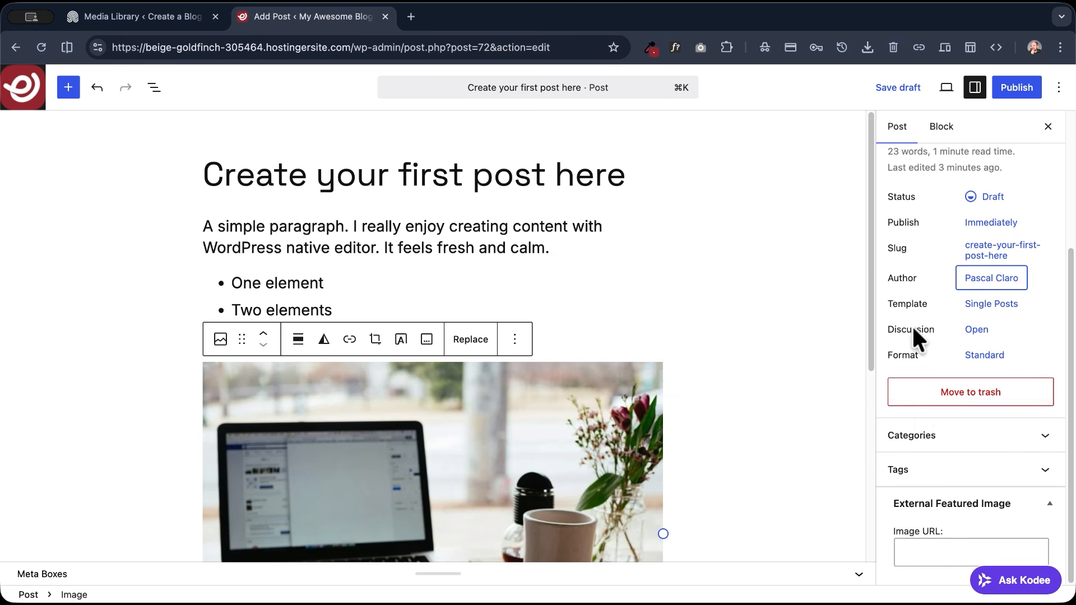
{"action": "left_click", "coordinate": [959, 440]}
{"action": "scroll", "coordinate": [961, 448], "scroll_direction": "down", "scroll_amount": 2}
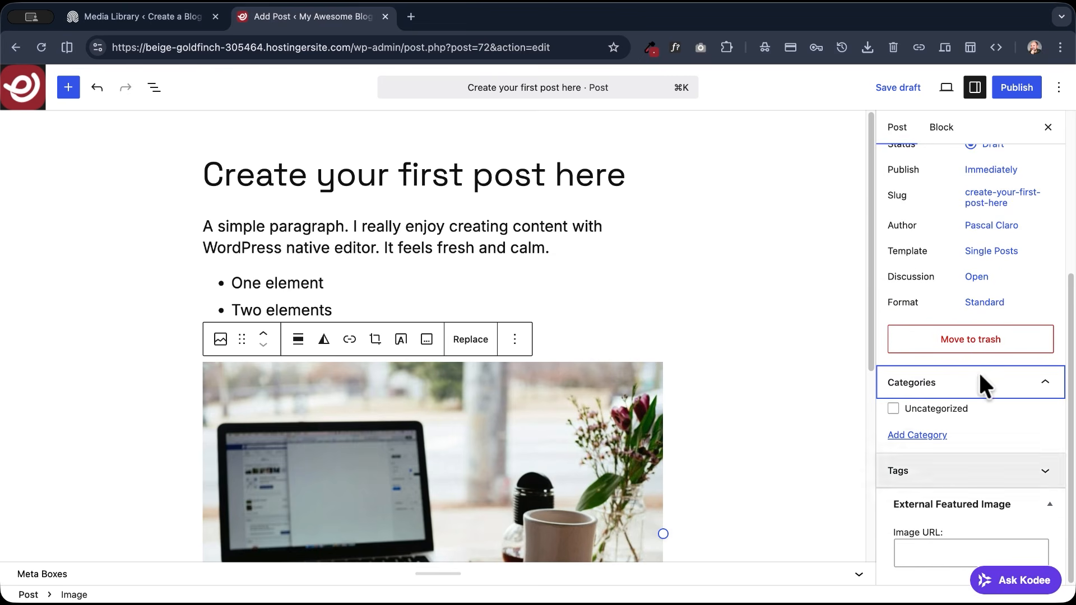
{"action": "left_click", "coordinate": [905, 432]}
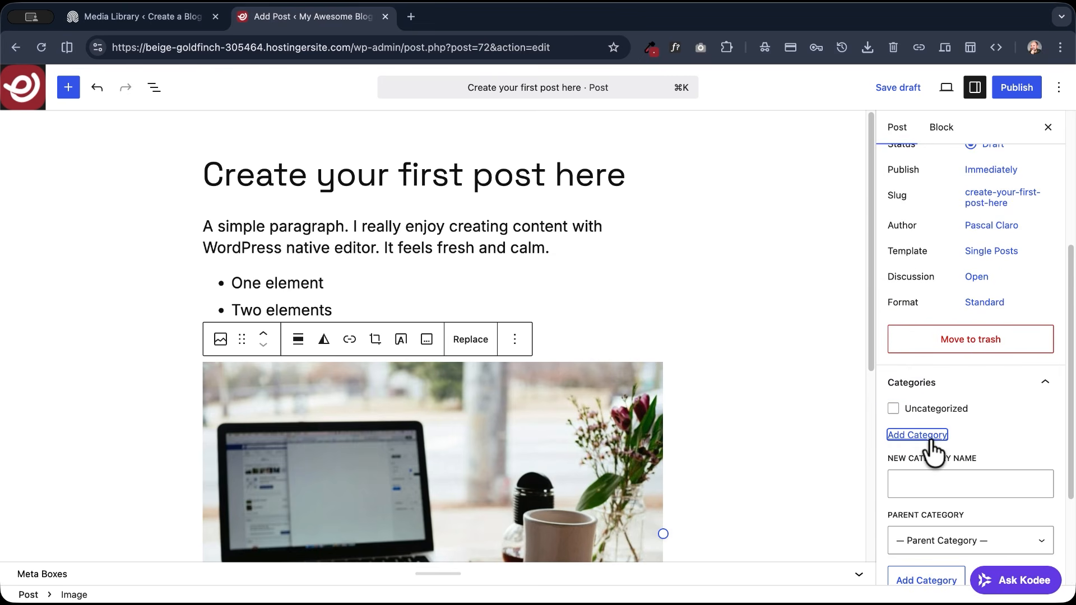
{"action": "left_click", "coordinate": [938, 482]}
{"action": "type", "text": "Creativity"}
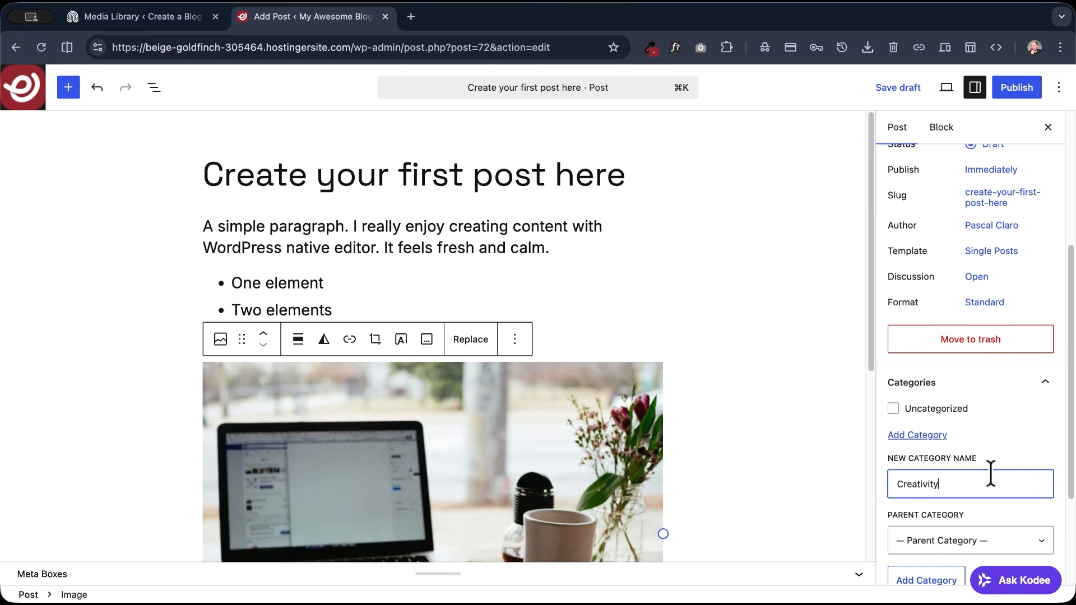
{"action": "key", "text": "Return"}
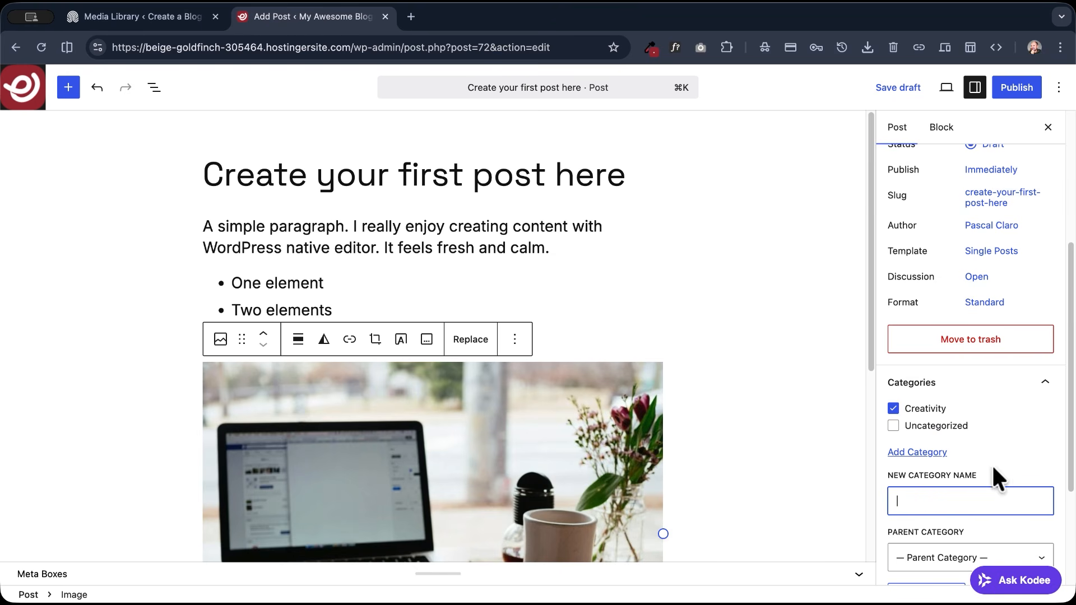
- Add the tags "AI" and "Design" to the post
{"action": "scroll", "coordinate": [926, 424], "scroll_direction": "down", "scroll_amount": 3}
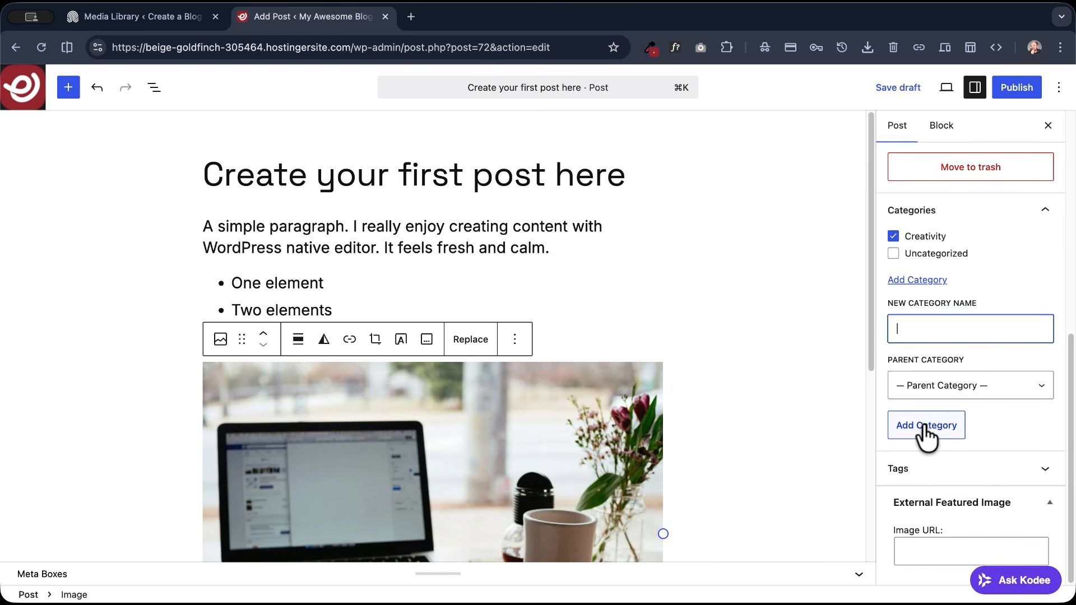
{"action": "left_click", "coordinate": [920, 468]}
{"action": "left_click", "coordinate": [990, 442]}
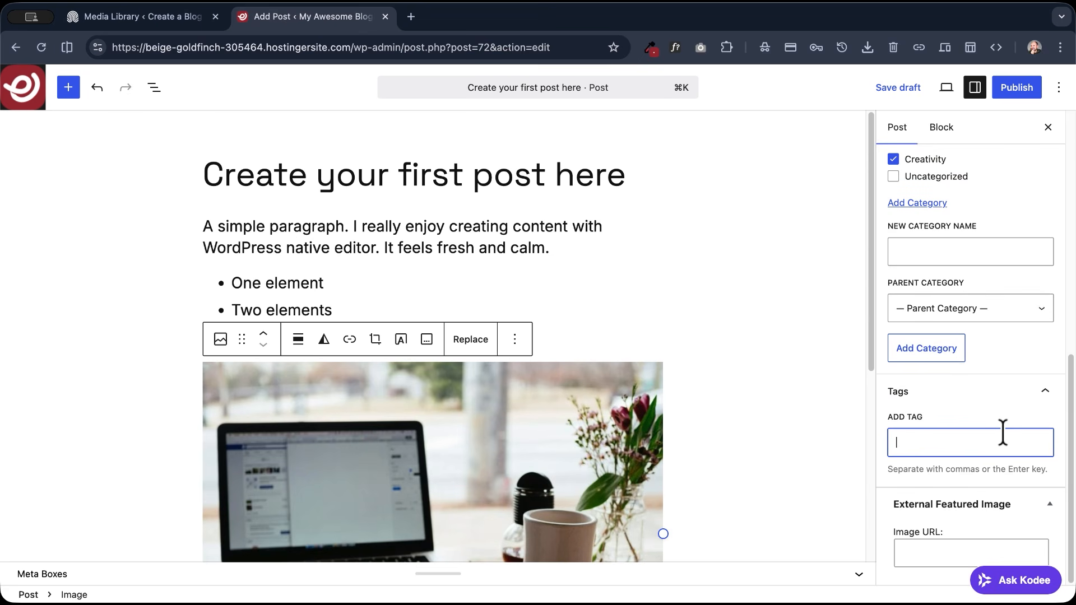
{"action": "type", "text": "AI"}
{"action": "key", "text": "Return"}
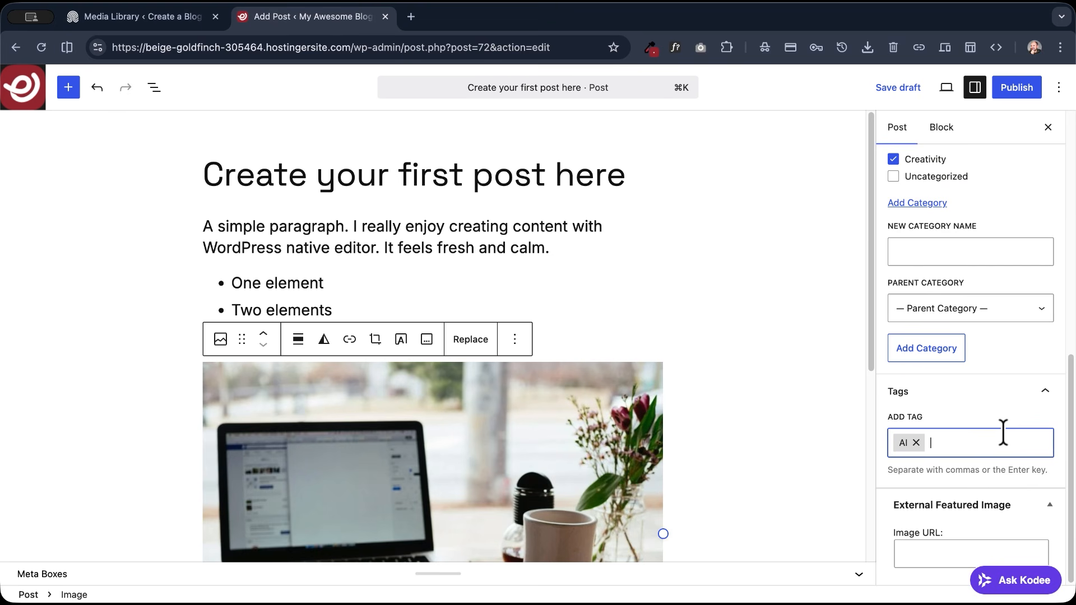
{"action": "type", "text": "Design"}
{"action": "key", "text": "Return"}
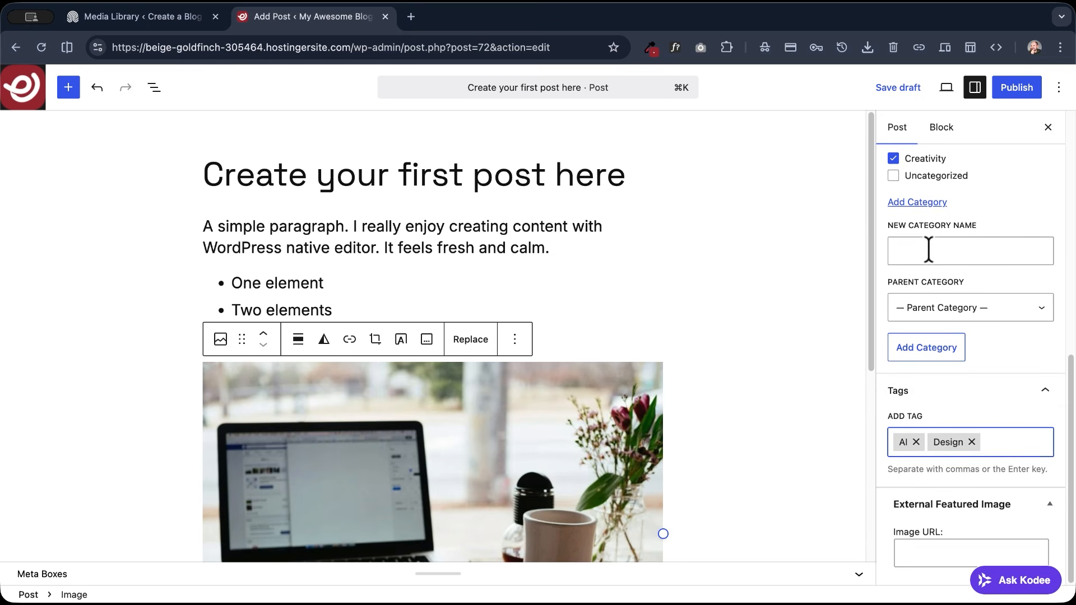
- Save the post as a draft and open its preview in a new browser tab
{"action": "scroll", "coordinate": [947, 249], "scroll_direction": "up", "scroll_amount": 10}
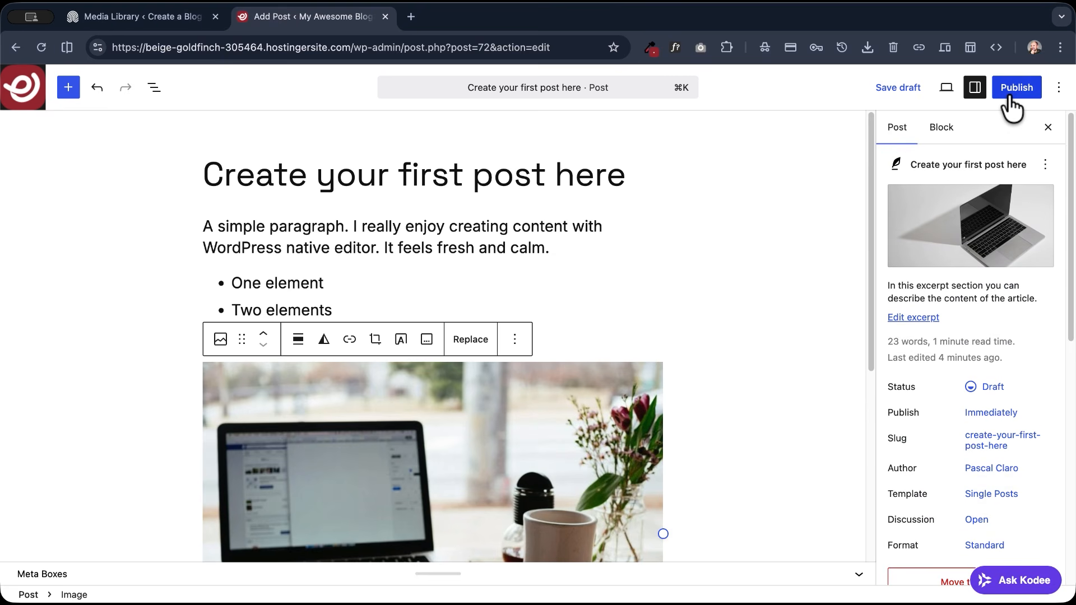
{"action": "left_click", "coordinate": [894, 87]}
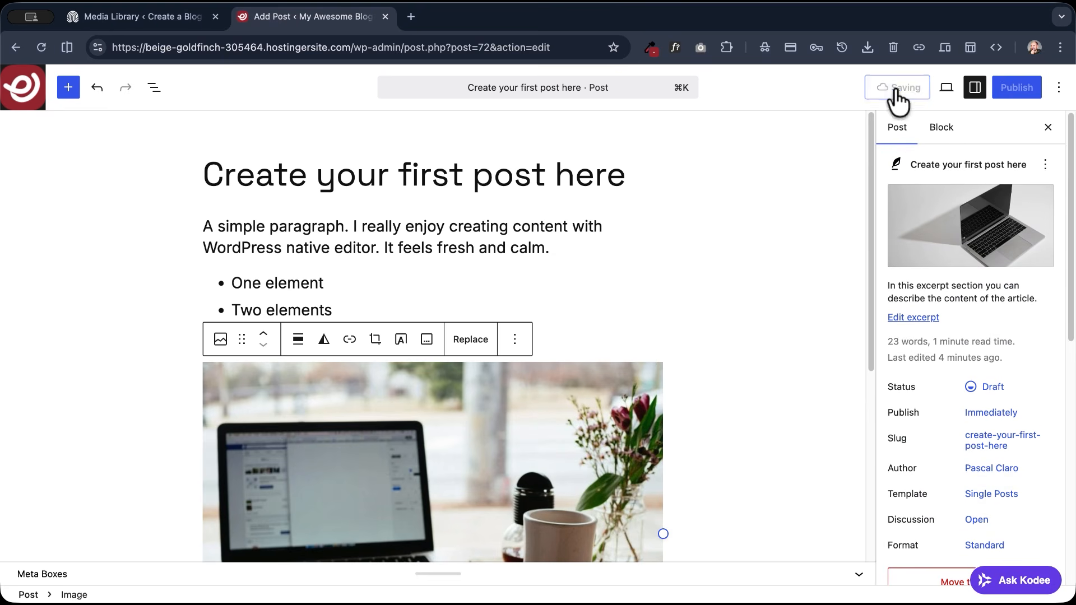
{"action": "left_click", "coordinate": [947, 90]}
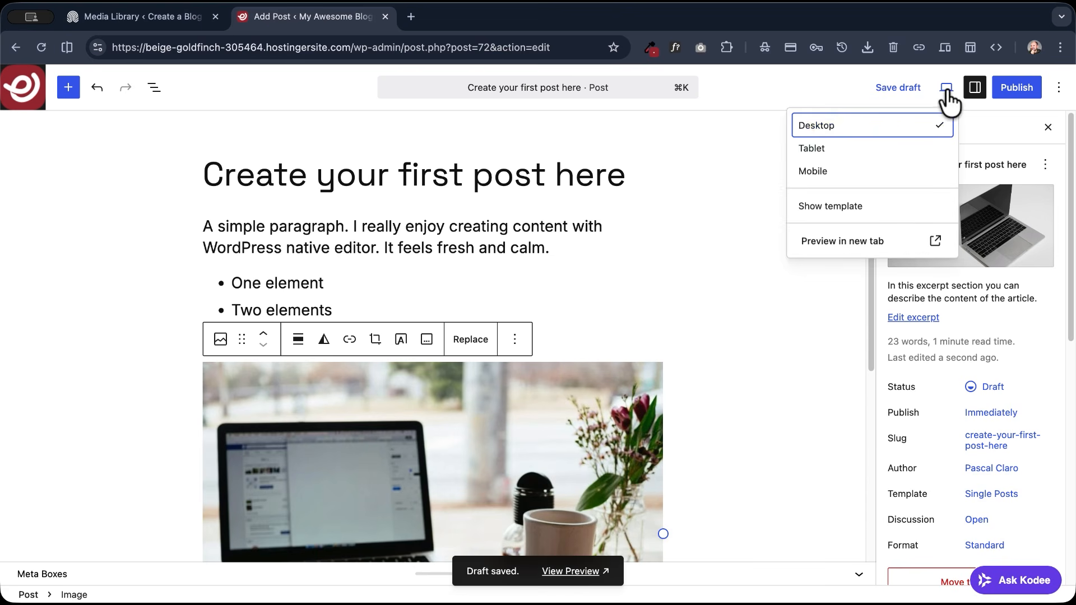
{"action": "left_click", "coordinate": [922, 255]}
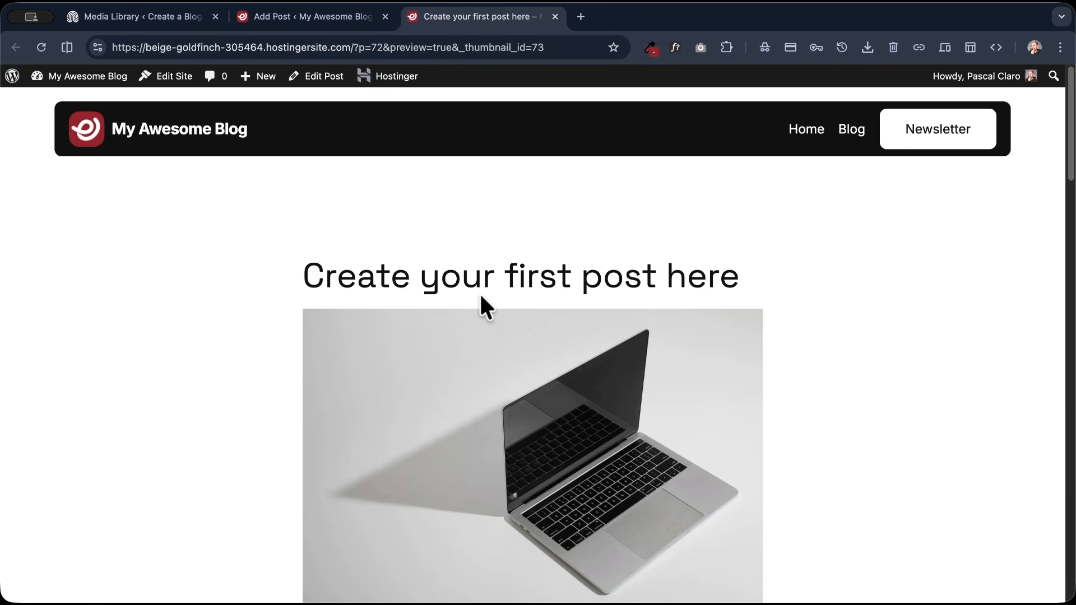
- Examine the previewed post's layout, from title and featured image through the author line and content to the tags
{"action": "scroll", "coordinate": [224, 308], "scroll_direction": "down", "scroll_amount": 7}
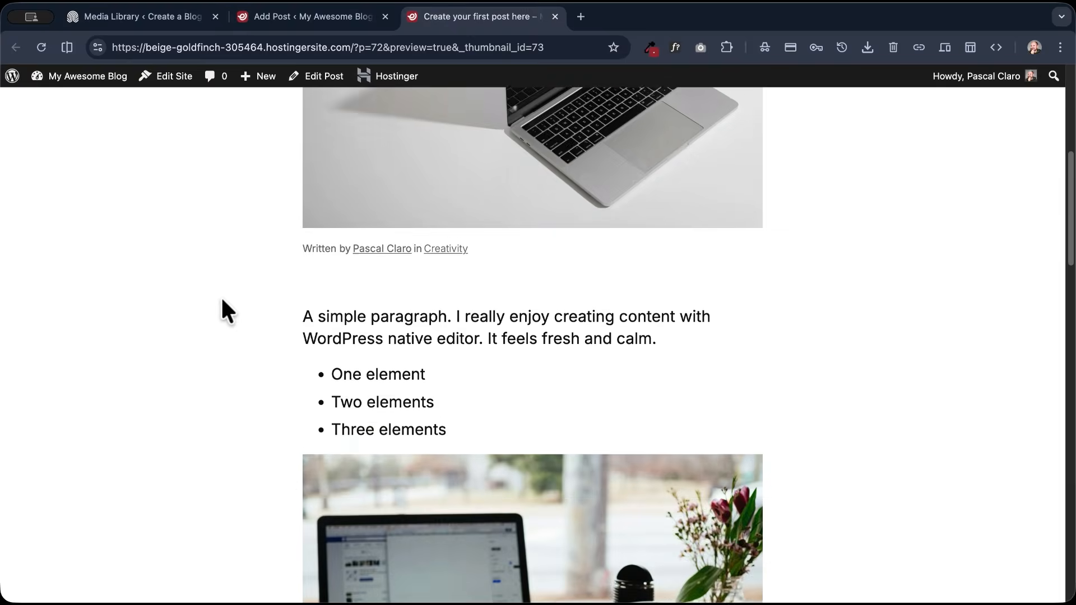
{"action": "scroll", "coordinate": [221, 296], "scroll_direction": "down", "scroll_amount": 8}
{"action": "scroll", "coordinate": [221, 296], "scroll_direction": "up", "scroll_amount": 9}
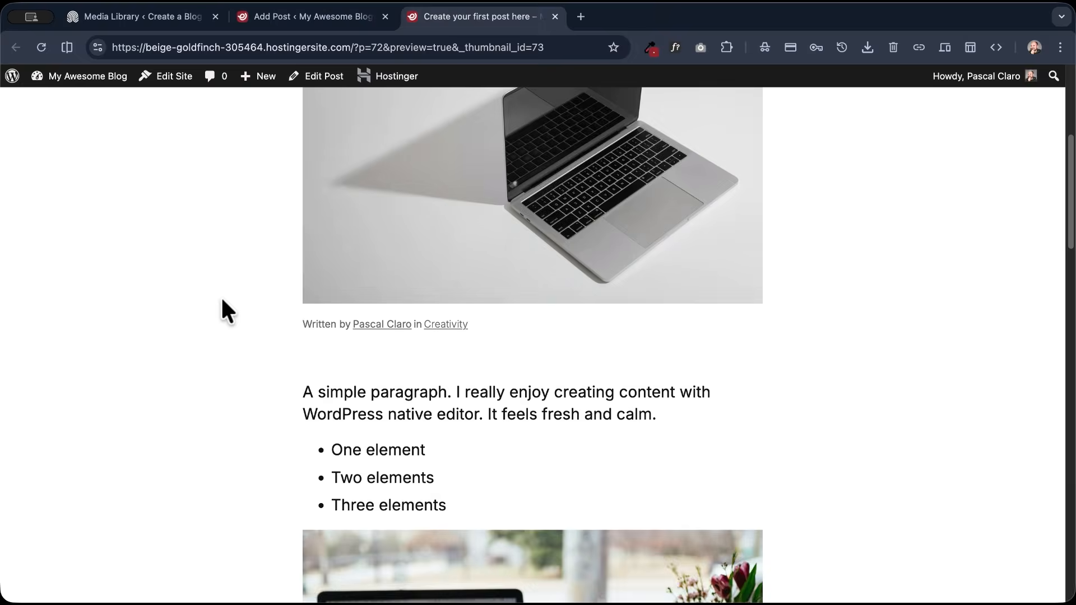
{"action": "scroll", "coordinate": [222, 300], "scroll_direction": "up", "scroll_amount": 5}
{"action": "scroll", "coordinate": [146, 331], "scroll_direction": "down", "scroll_amount": 7}
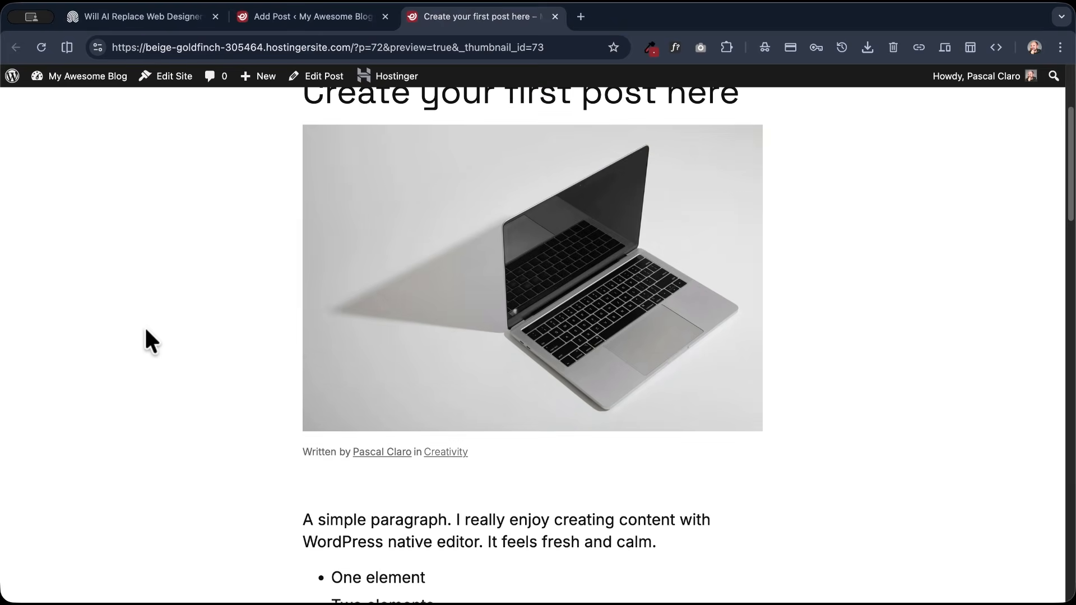
{"action": "scroll", "coordinate": [150, 338], "scroll_direction": "down", "scroll_amount": 3}
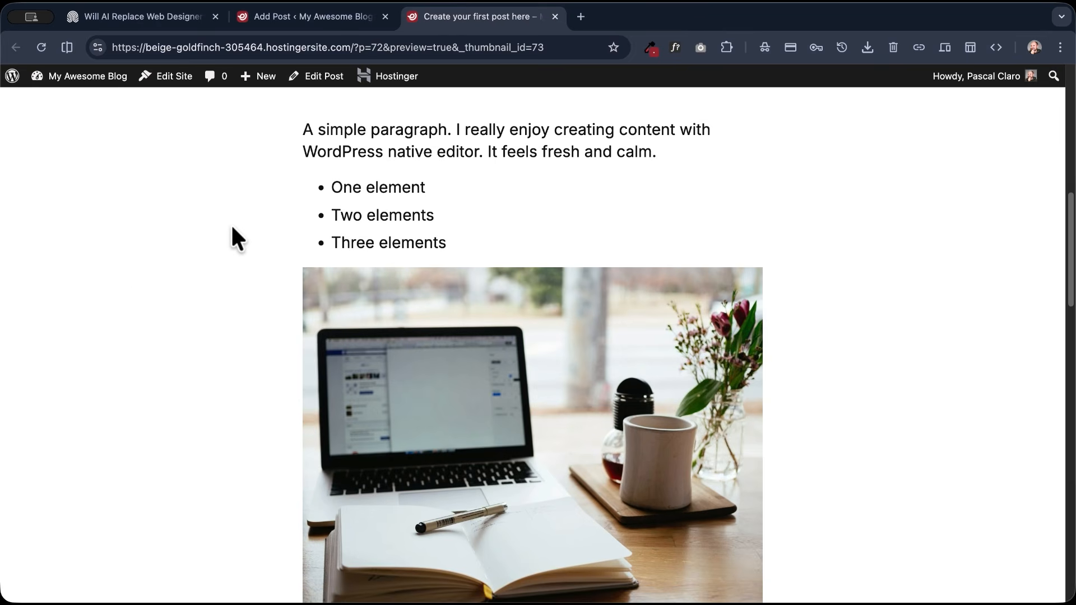
{"action": "scroll", "coordinate": [131, 291], "scroll_direction": "down", "scroll_amount": 10}
{"action": "scroll", "coordinate": [131, 290], "scroll_direction": "down", "scroll_amount": 8}
{"action": "scroll", "coordinate": [131, 290], "scroll_direction": "up", "scroll_amount": 15}
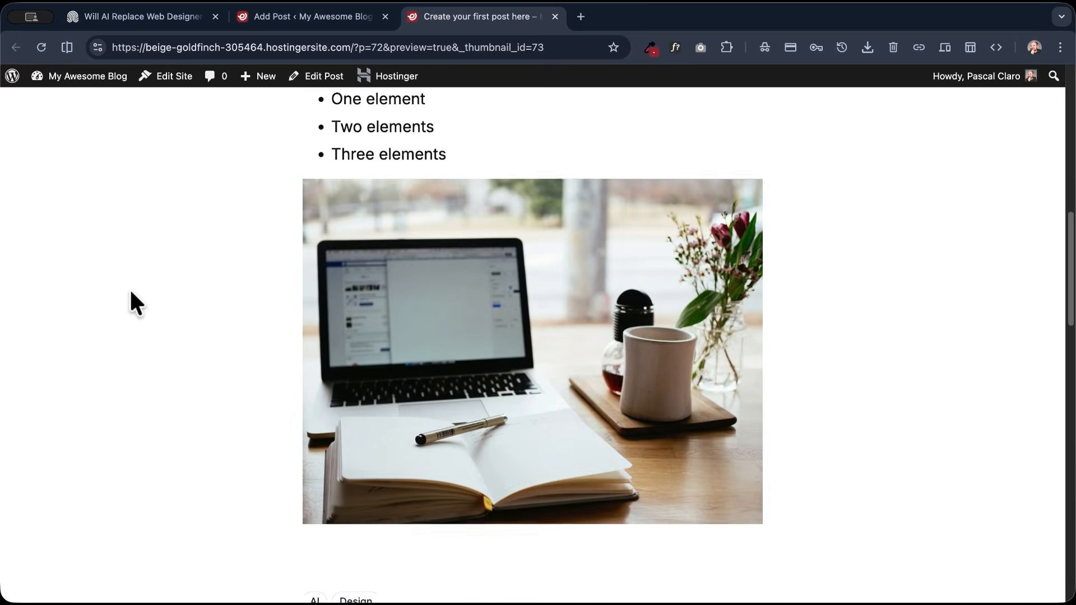
{"action": "scroll", "coordinate": [130, 291], "scroll_direction": "up", "scroll_amount": 12}
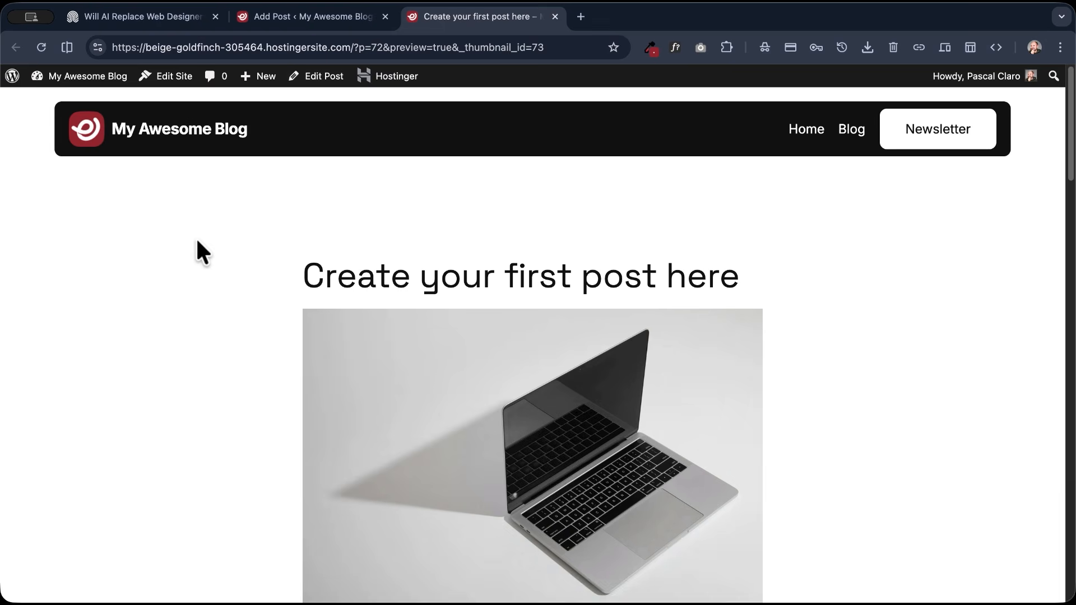
- Examine the demo post "Will AI Replace Web Designers?" from its title section down to the comments, and return to the new post's preview
{"action": "left_click", "coordinate": [152, 18]}
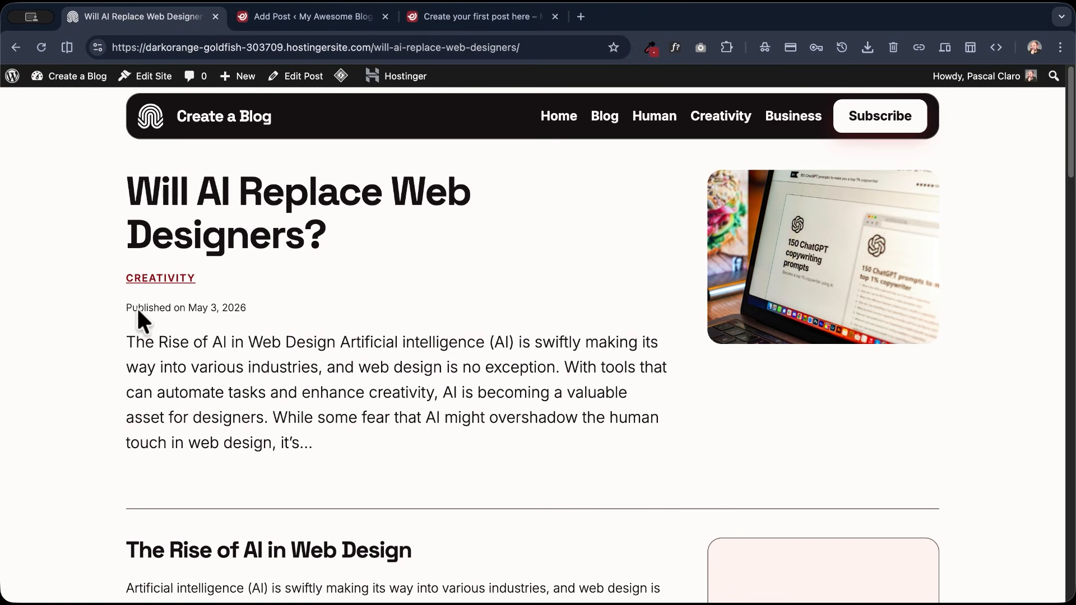
{"action": "scroll", "coordinate": [113, 308], "scroll_direction": "down", "scroll_amount": 10}
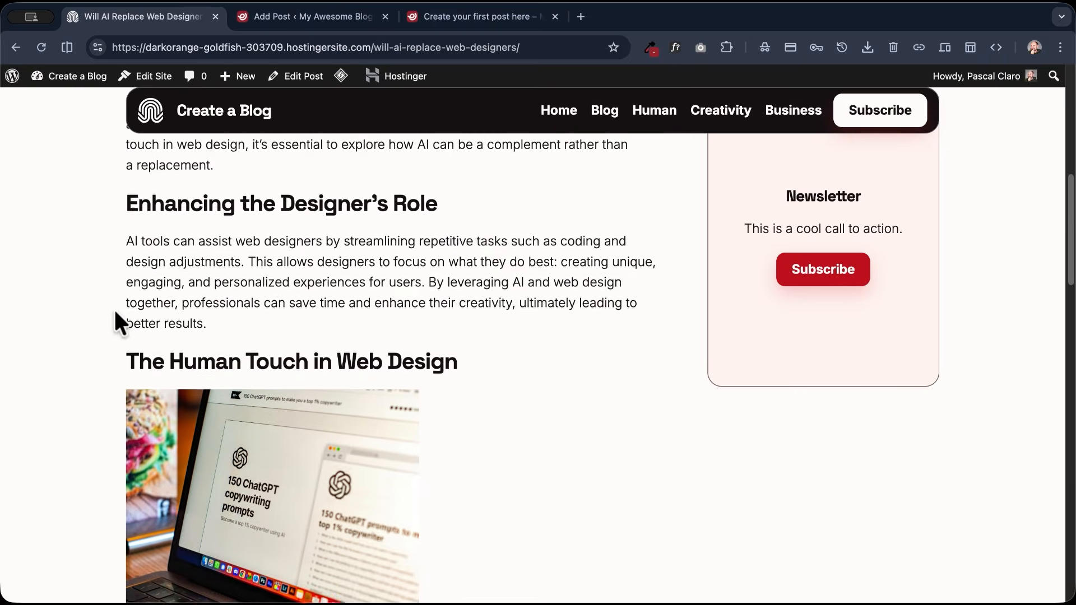
{"action": "scroll", "coordinate": [113, 308], "scroll_direction": "down", "scroll_amount": 15}
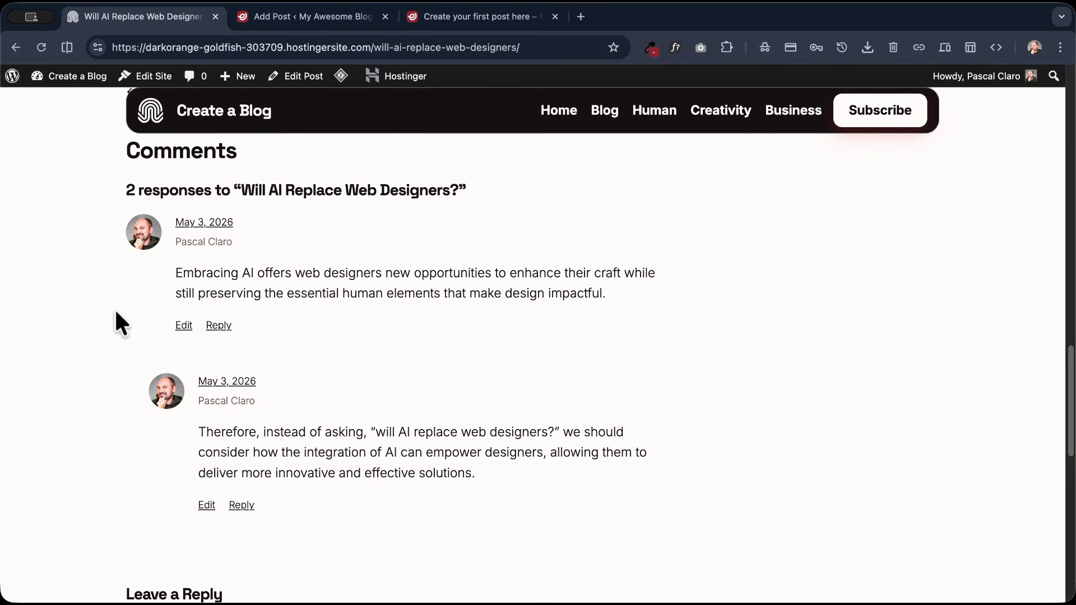
{"action": "scroll", "coordinate": [114, 308], "scroll_direction": "down", "scroll_amount": 12}
{"action": "scroll", "coordinate": [115, 312], "scroll_direction": "up", "scroll_amount": 20}
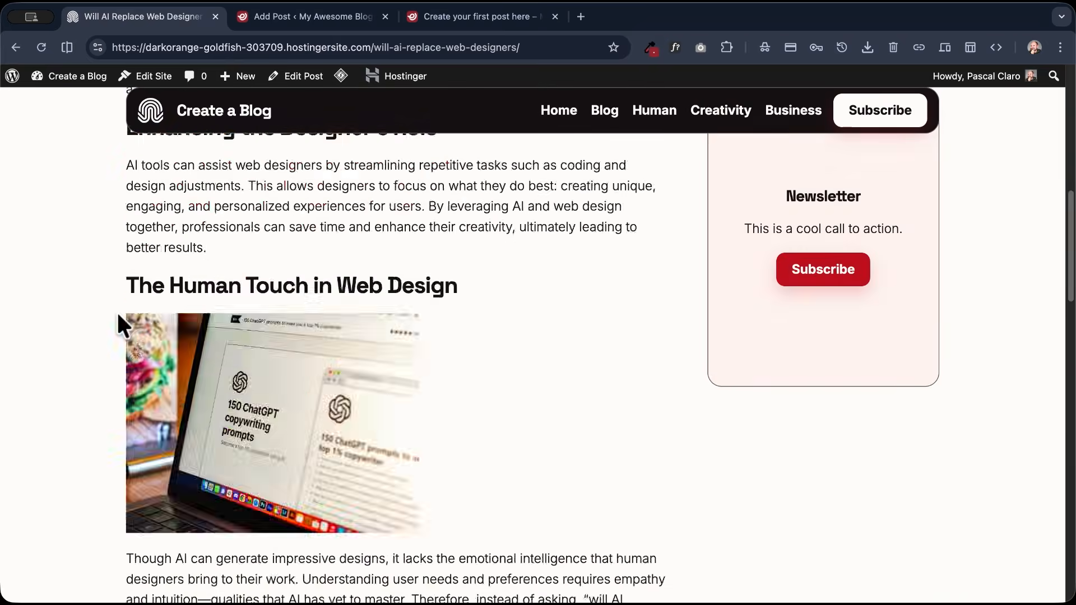
{"action": "scroll", "coordinate": [117, 311], "scroll_direction": "up", "scroll_amount": 10}
{"action": "left_click", "coordinate": [452, 20]}
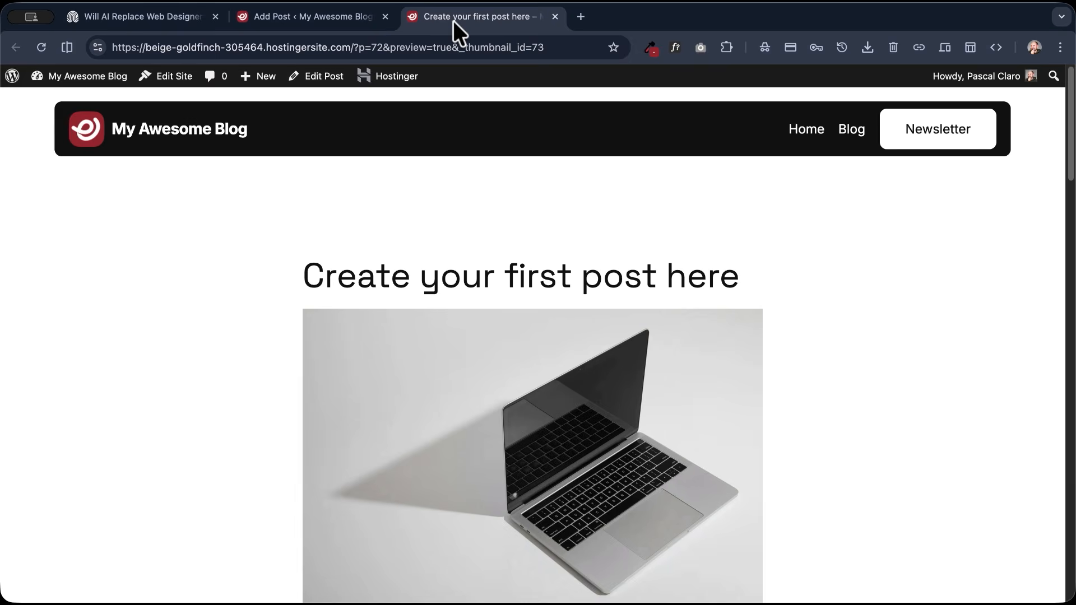
- Return to the post editor and open the Single Posts template for editing in the site editor
{"action": "left_click", "coordinate": [339, 16]}
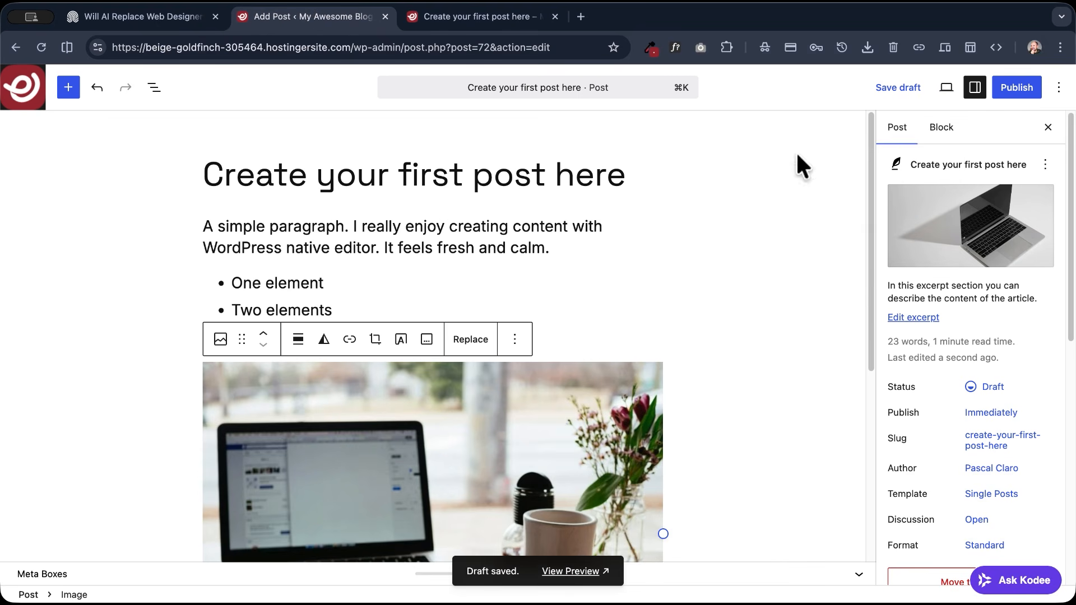
{"action": "left_click", "coordinate": [946, 88]}
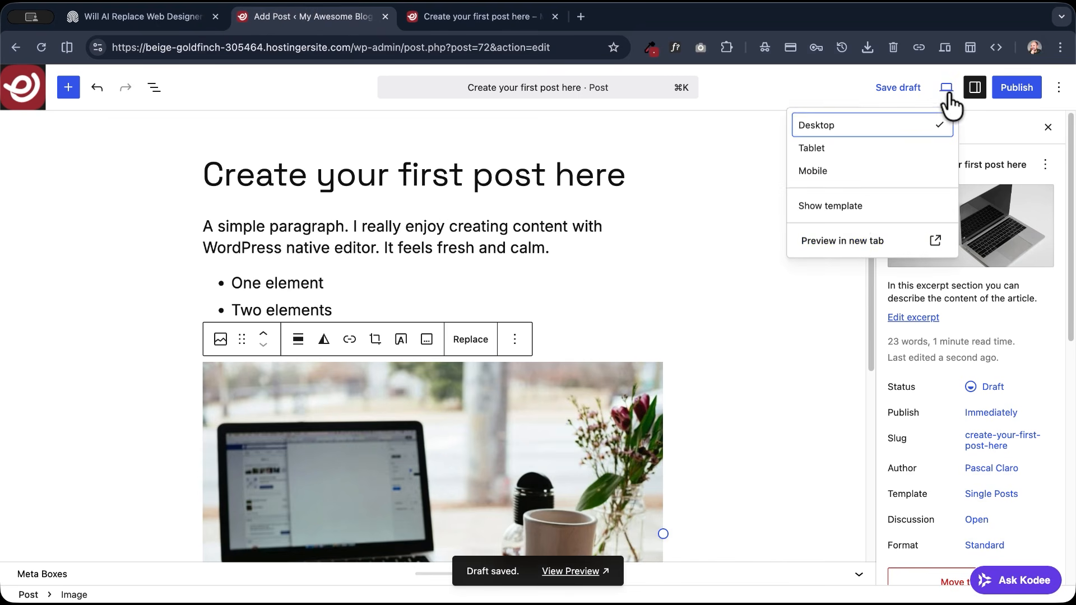
{"action": "left_click", "coordinate": [840, 242]}
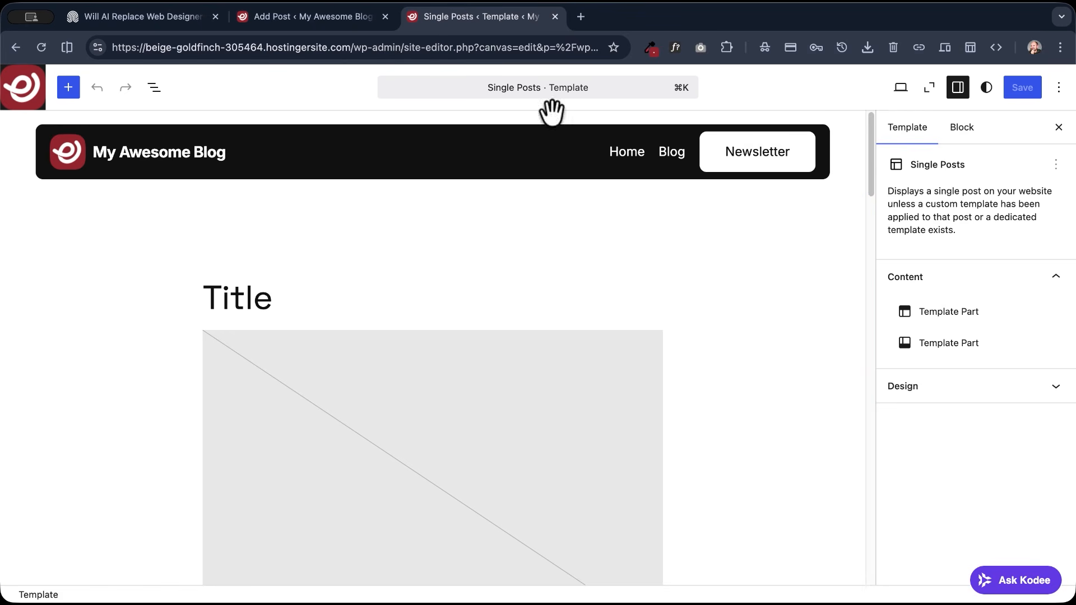
{"action": "left_click", "coordinate": [493, 90]}
{"action": "left_click", "coordinate": [508, 87]}
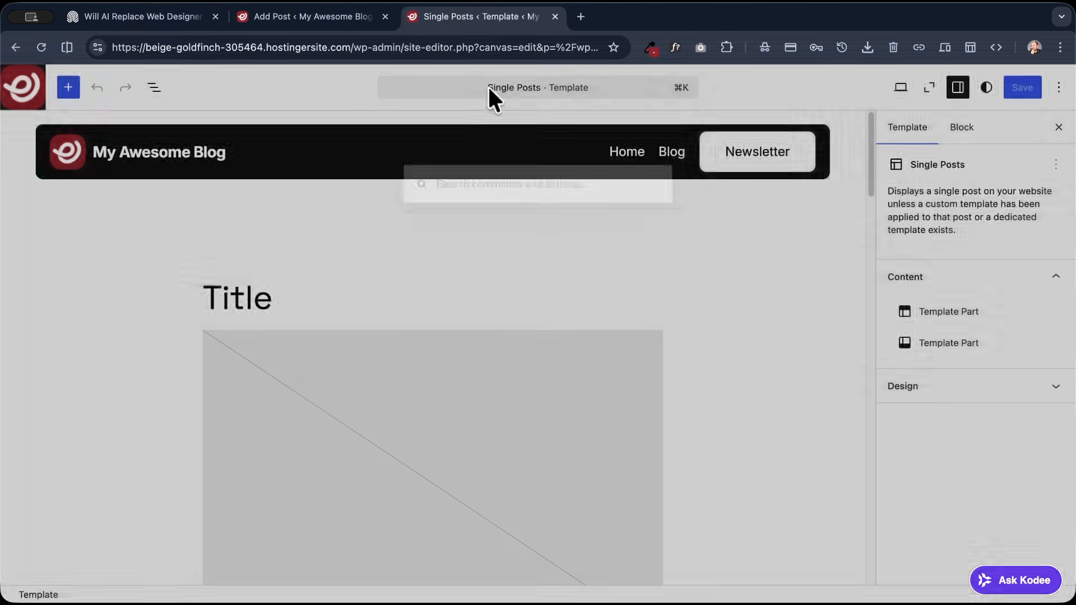
- Select the outer Group between the header and footer in the block list and set its top margin to None
{"action": "left_click", "coordinate": [153, 88]}
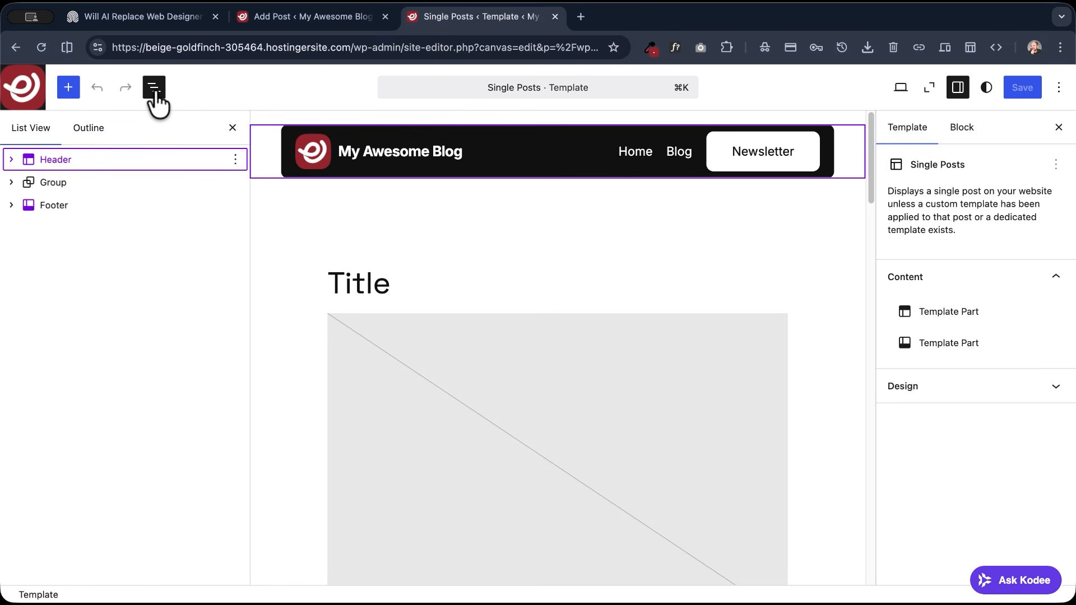
{"action": "left_click", "coordinate": [13, 183]}
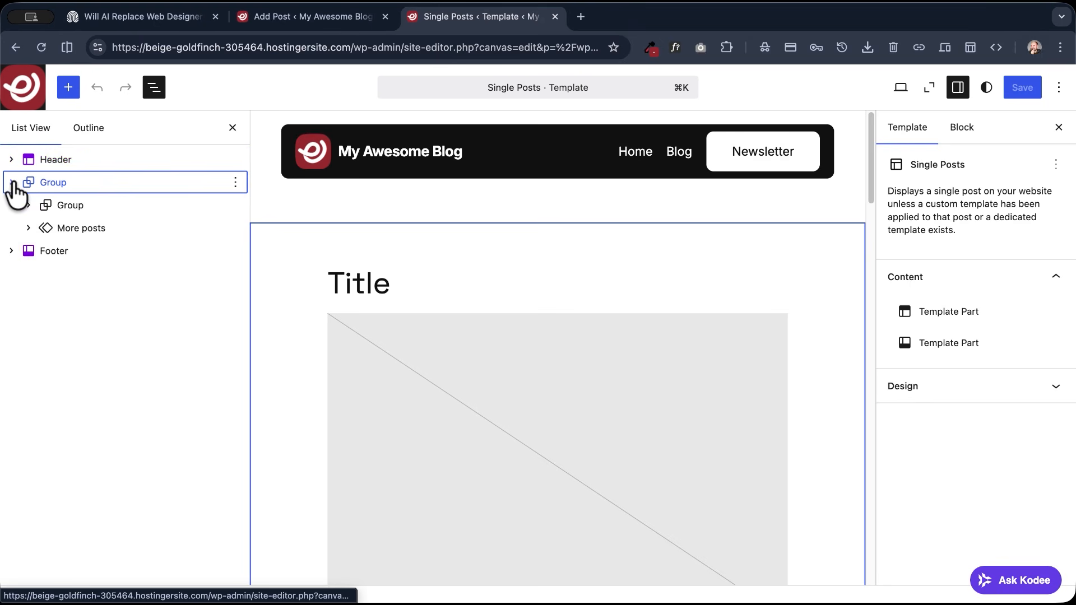
{"action": "left_click", "coordinate": [51, 188]}
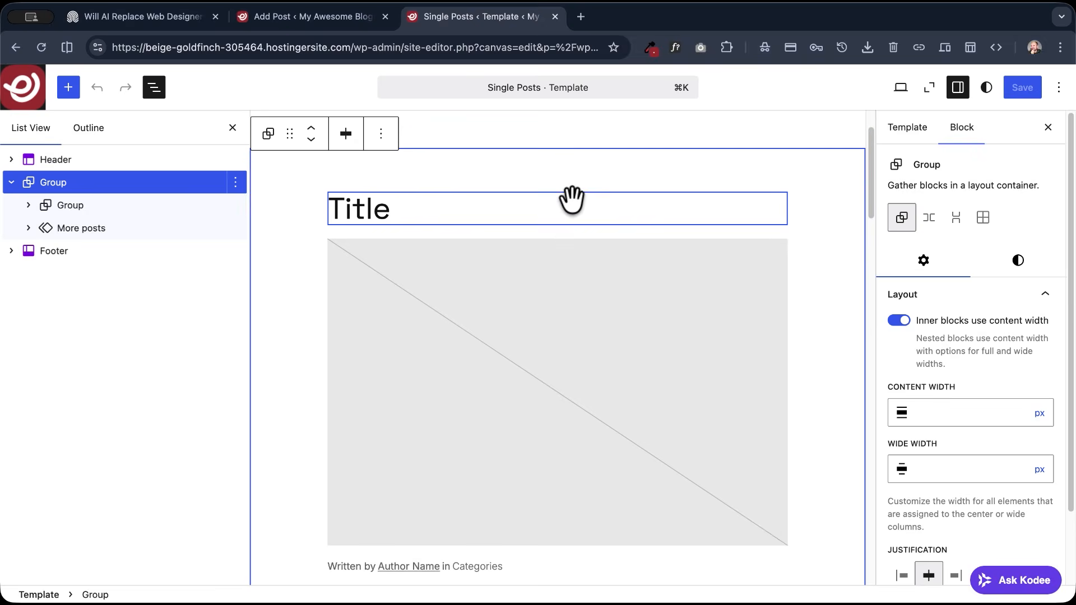
{"action": "scroll", "coordinate": [571, 200], "scroll_direction": "up", "scroll_amount": 2}
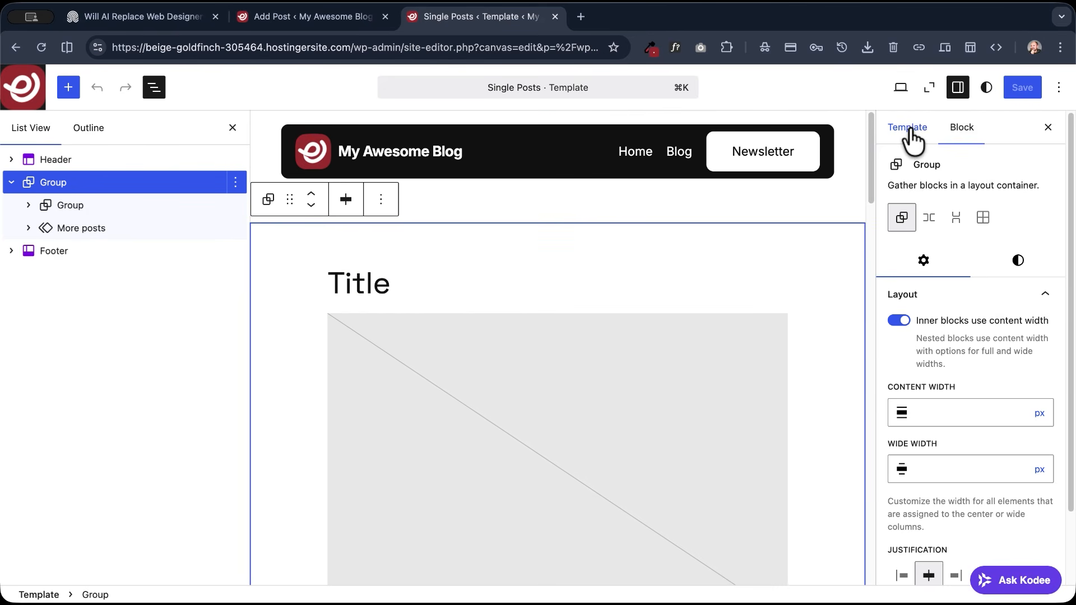
{"action": "scroll", "coordinate": [1003, 247], "scroll_direction": "down", "scroll_amount": 3}
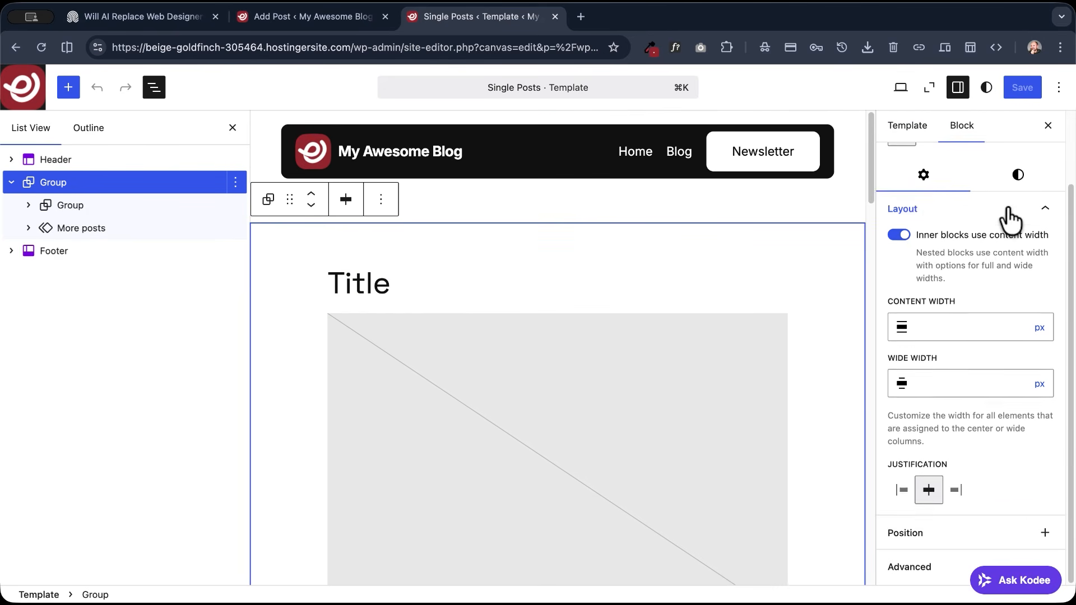
{"action": "left_click", "coordinate": [1017, 178]}
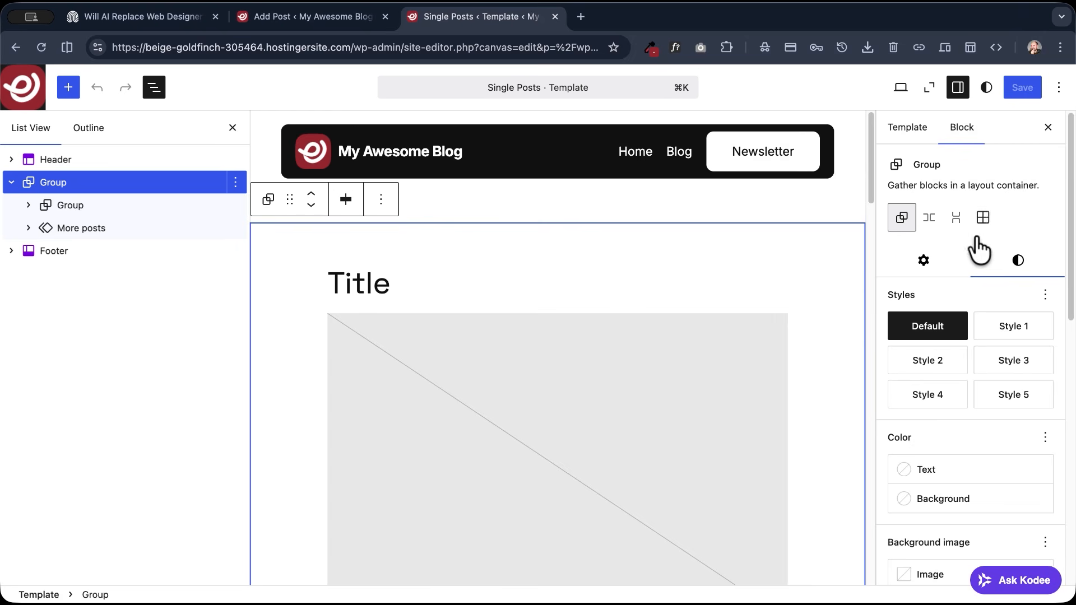
{"action": "scroll", "coordinate": [964, 241], "scroll_direction": "down", "scroll_amount": 10}
{"action": "scroll", "coordinate": [944, 241], "scroll_direction": "down", "scroll_amount": 5}
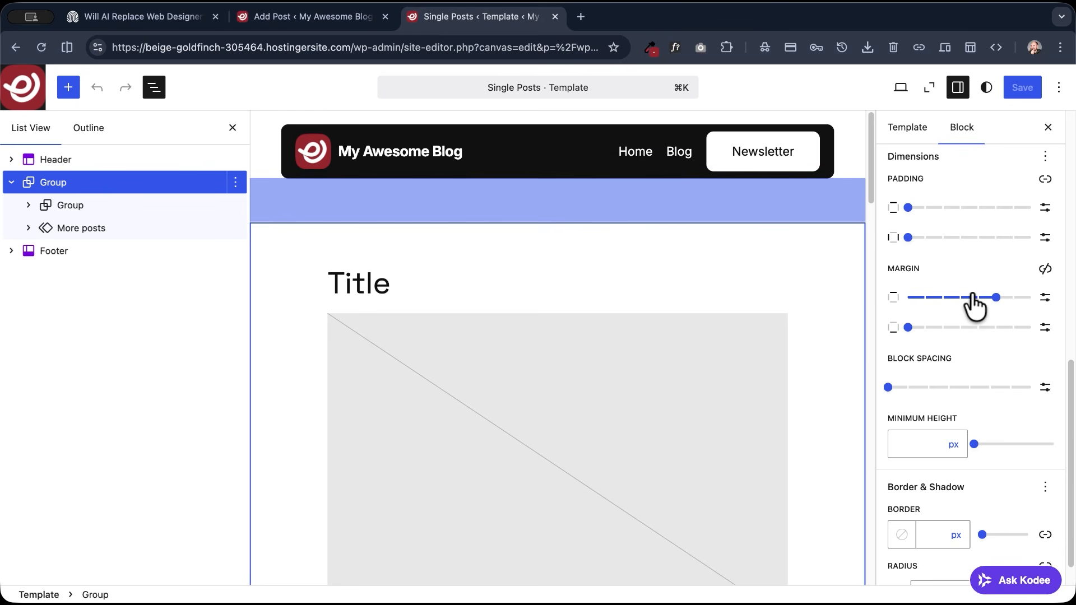
{"action": "left_click_drag", "start_coordinate": [997, 305], "coordinate": [908, 311]}
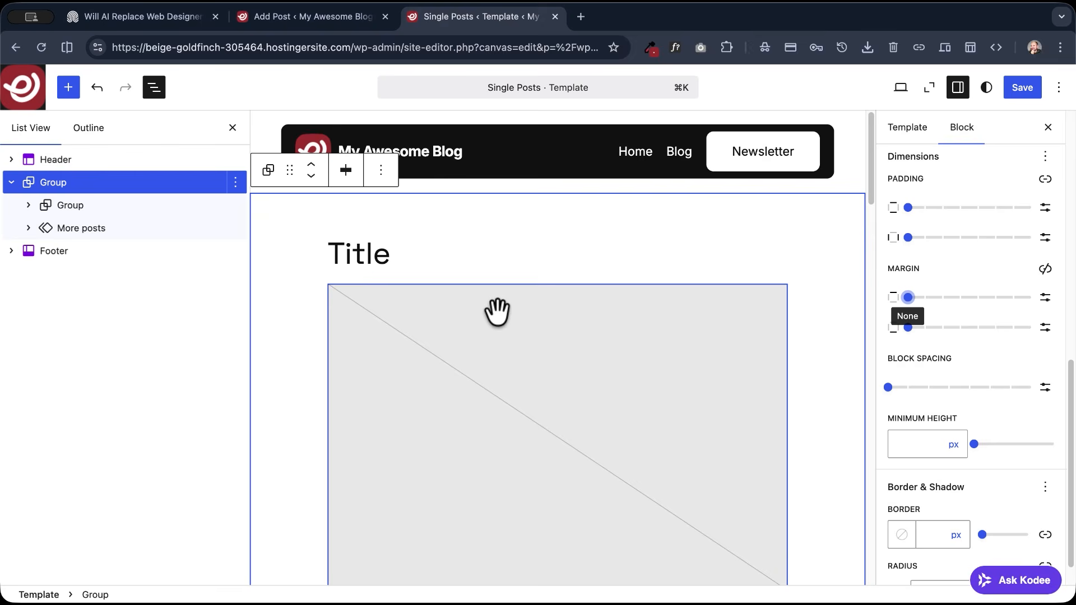
- Set the outer Group's bottom margin to None and check the template's spacing from the title down to the footer
{"action": "scroll", "coordinate": [498, 310], "scroll_direction": "down", "scroll_amount": 15}
{"action": "scroll", "coordinate": [497, 308], "scroll_direction": "up", "scroll_amount": 6}
{"action": "scroll", "coordinate": [497, 308], "scroll_direction": "down", "scroll_amount": 1}
{"action": "scroll", "coordinate": [704, 338], "scroll_direction": "down", "scroll_amount": 12}
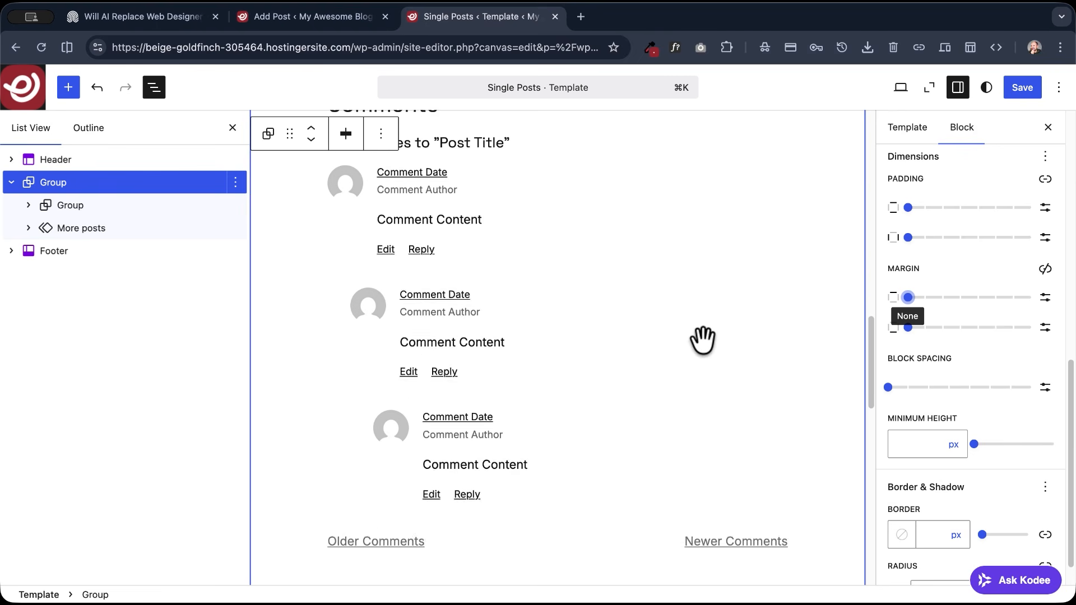
{"action": "scroll", "coordinate": [702, 340], "scroll_direction": "down", "scroll_amount": 10}
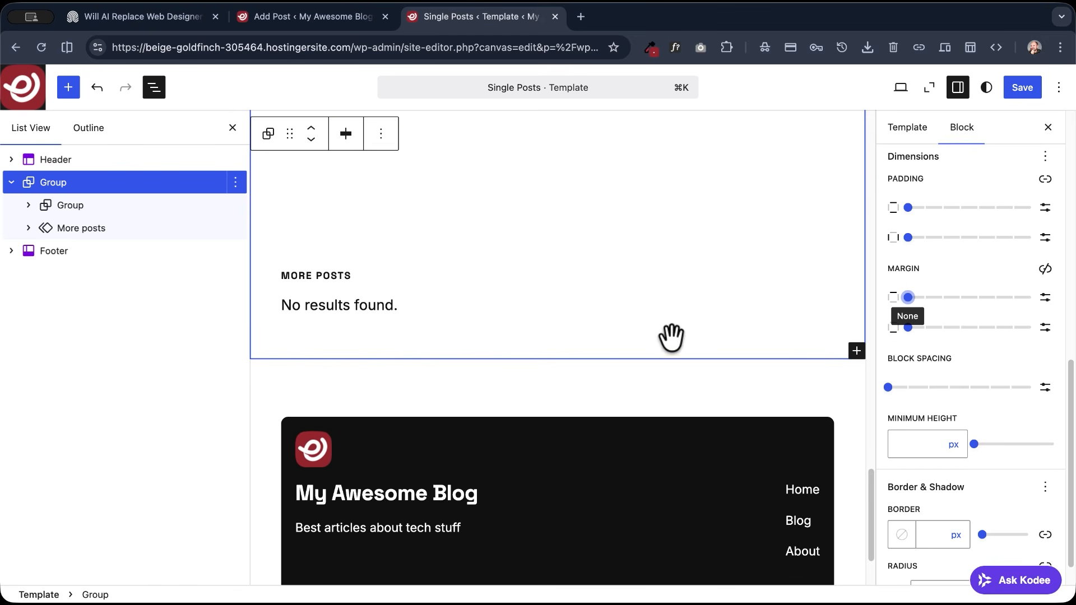
{"action": "mouse_move", "coordinate": [910, 328]}
{"action": "left_mouse_down"}
{"action": "mouse_move", "coordinate": [923, 328]}
{"action": "mouse_move", "coordinate": [902, 328]}
{"action": "left_mouse_up"}
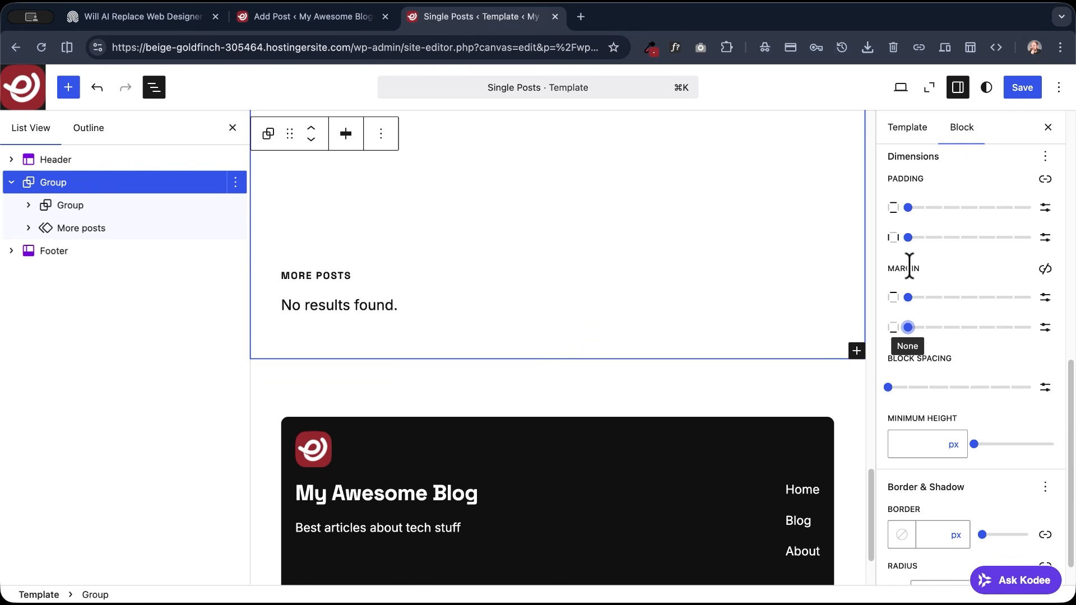
{"action": "scroll", "coordinate": [908, 266], "scroll_direction": "up", "scroll_amount": 2}
{"action": "scroll", "coordinate": [909, 266], "scroll_direction": "up", "scroll_amount": 1}
{"action": "scroll", "coordinate": [648, 281], "scroll_direction": "up", "scroll_amount": 15}
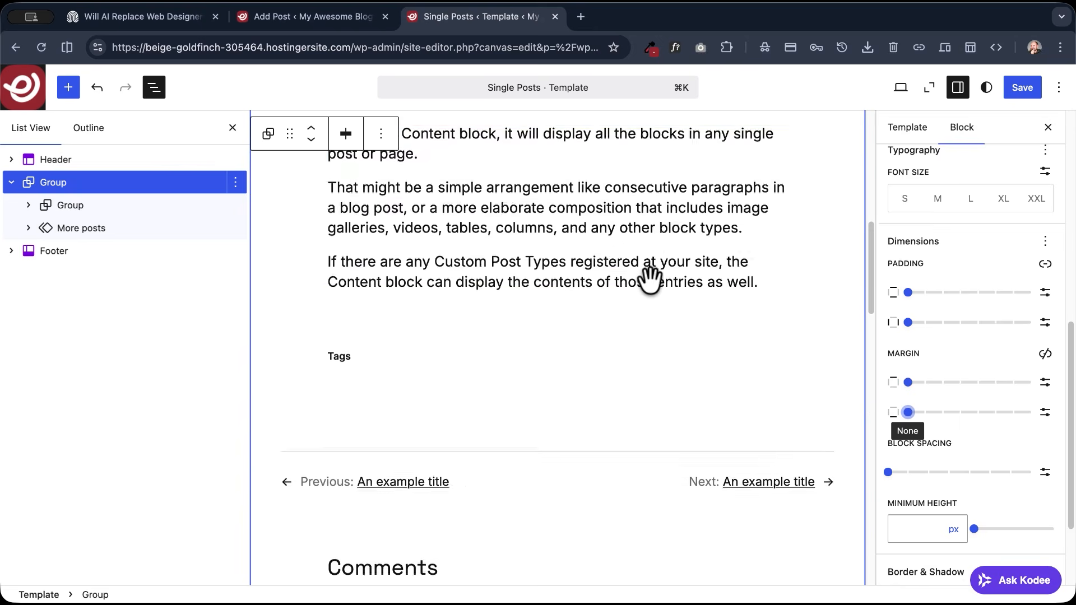
{"action": "scroll", "coordinate": [648, 280], "scroll_direction": "up", "scroll_amount": 3}
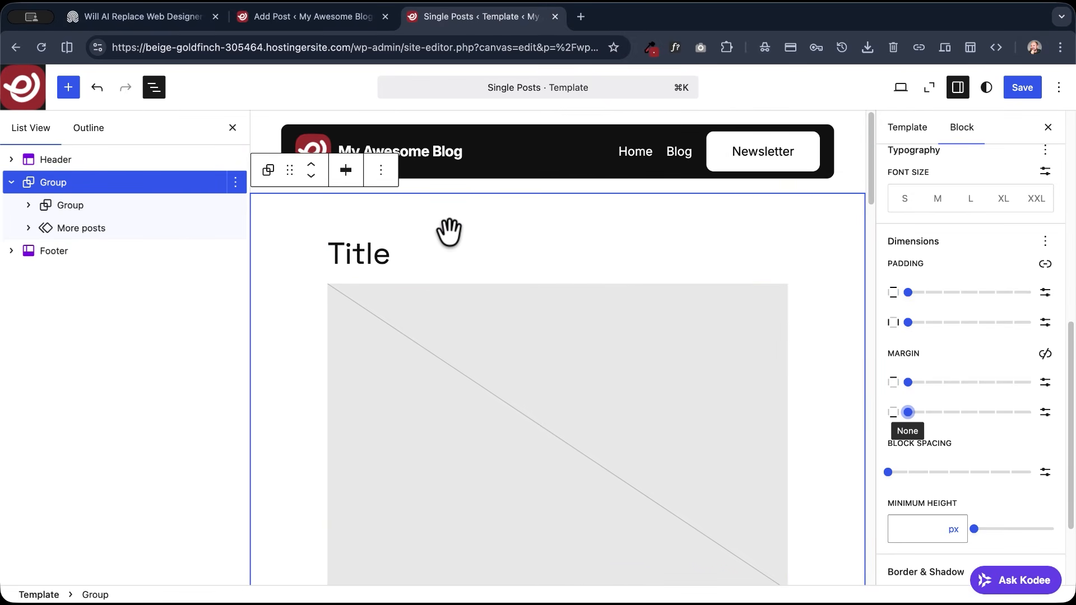
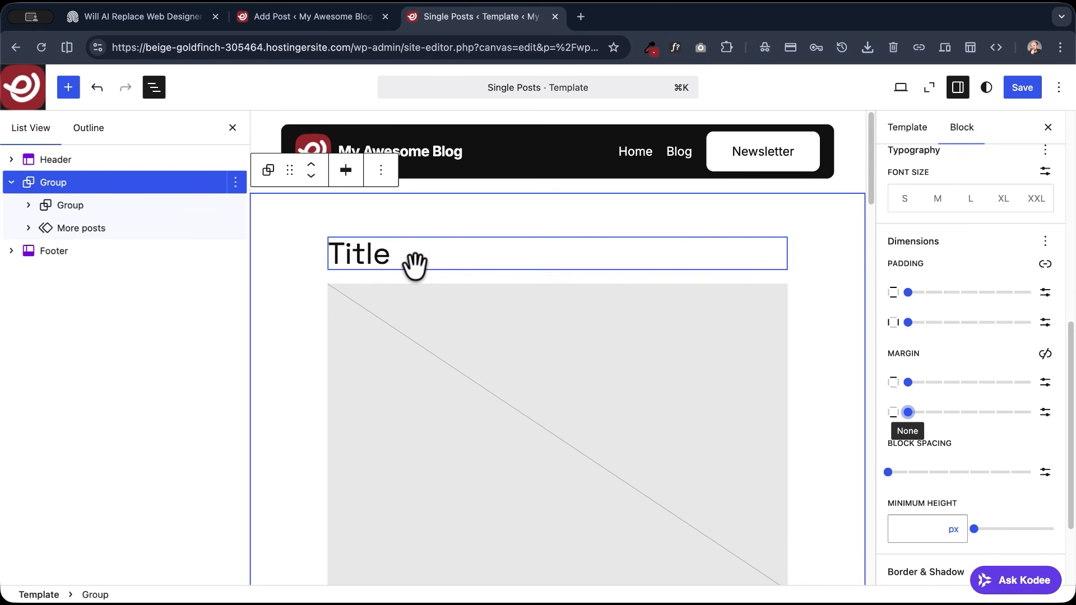
- Select the inner Group of the Single Posts template, check the area it covers, and expand it in the block list
{"action": "left_click", "coordinate": [72, 205]}
{"action": "scroll", "coordinate": [307, 252], "scroll_direction": "up", "scroll_amount": 2}
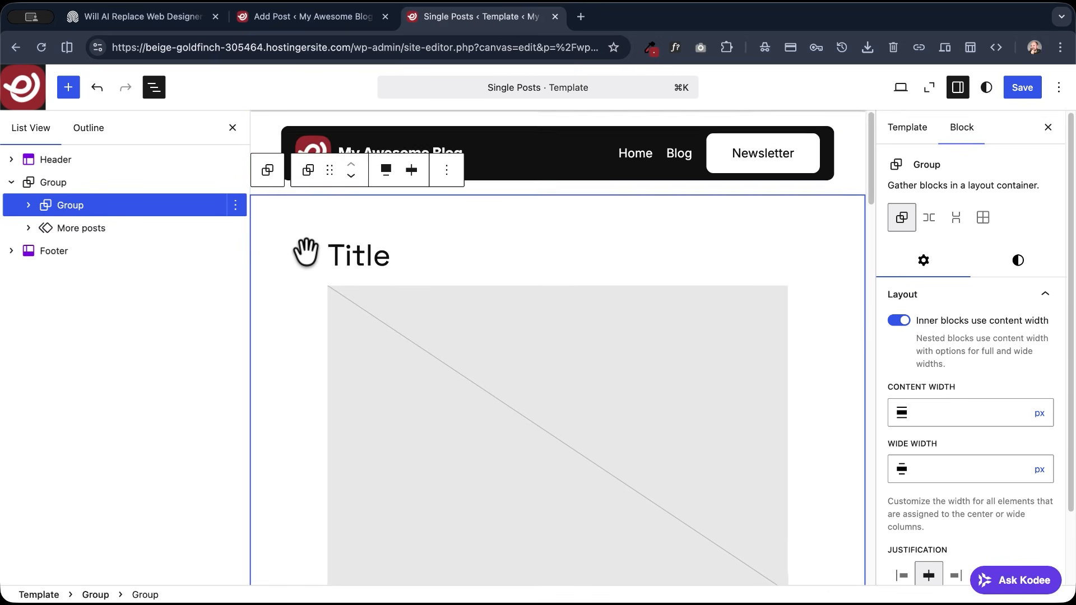
{"action": "scroll", "coordinate": [307, 252], "scroll_direction": "down", "scroll_amount": 4}
{"action": "scroll", "coordinate": [306, 252], "scroll_direction": "down", "scroll_amount": 5}
{"action": "scroll", "coordinate": [306, 253], "scroll_direction": "up", "scroll_amount": 6}
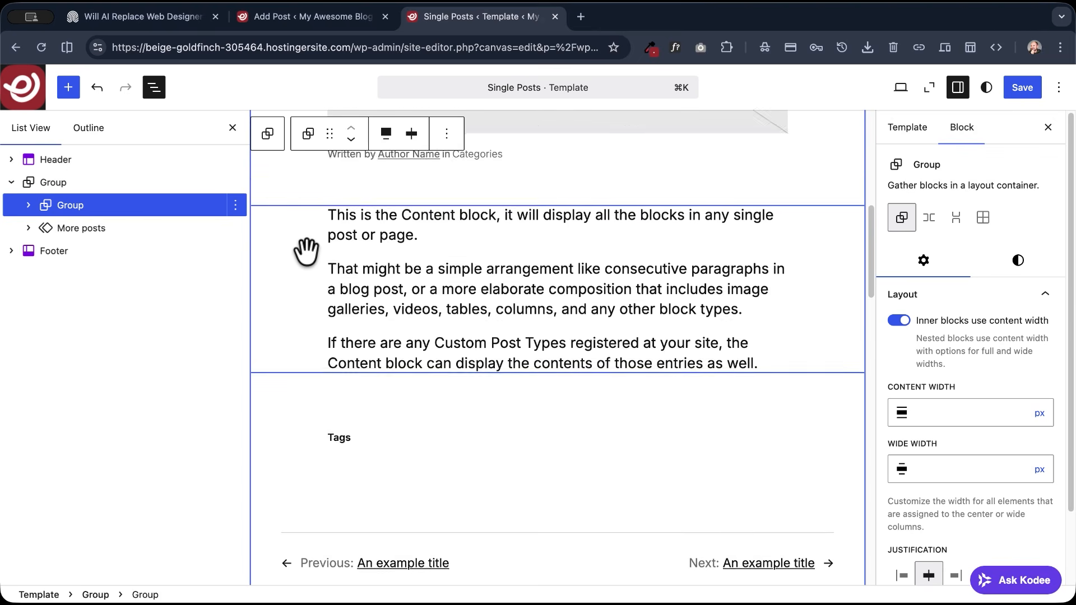
{"action": "scroll", "coordinate": [305, 252], "scroll_direction": "up", "scroll_amount": 2}
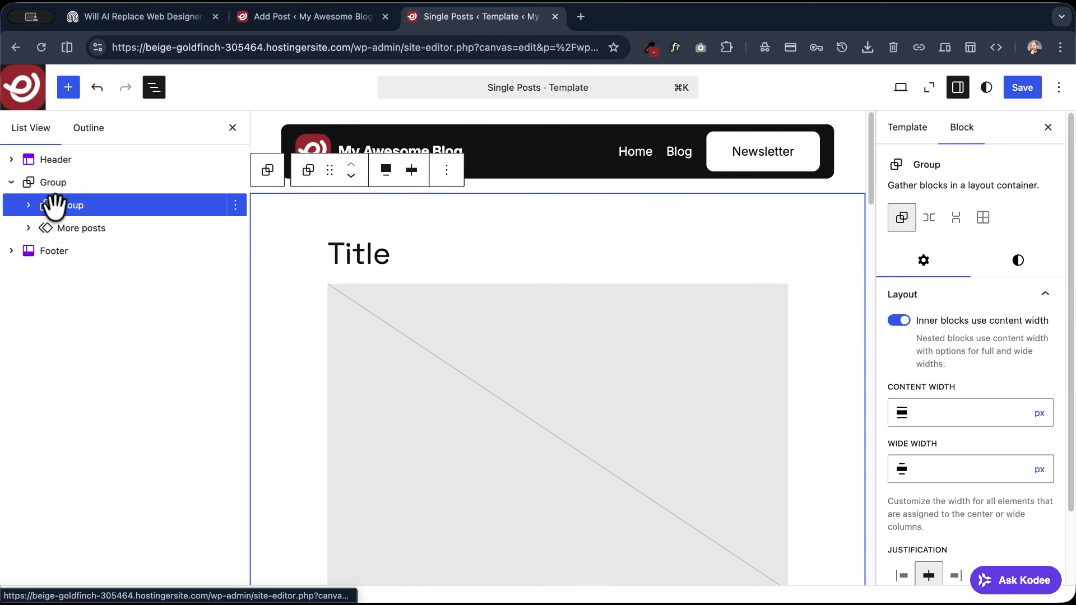
{"action": "left_click", "coordinate": [29, 205]}
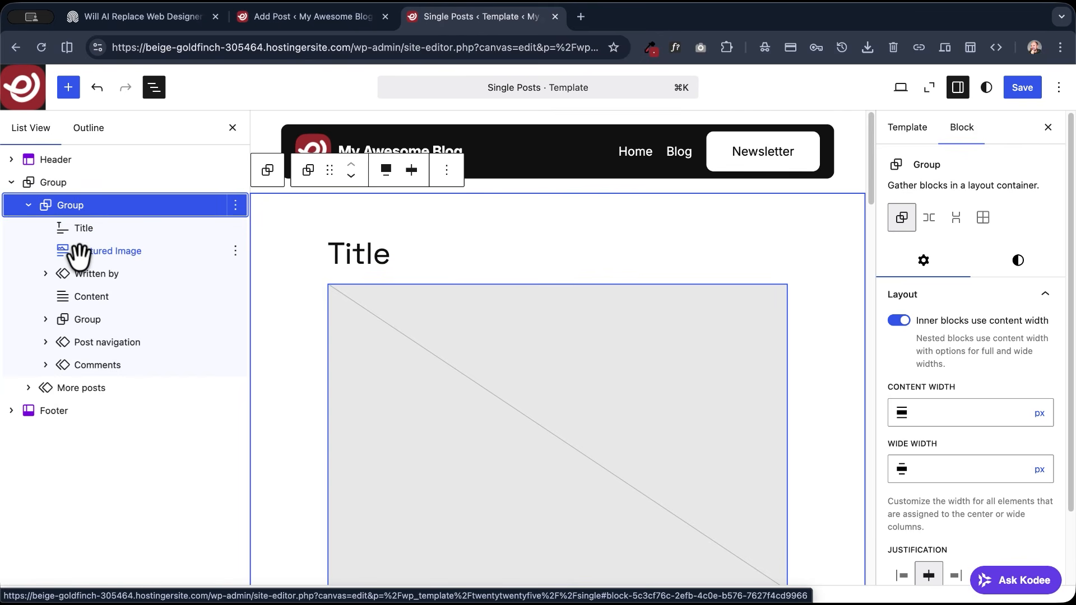
- Check the top layout of the demo post "Will AI Replace Web Designers?" and close the Add Post editor tab
{"action": "left_click", "coordinate": [180, 24]}
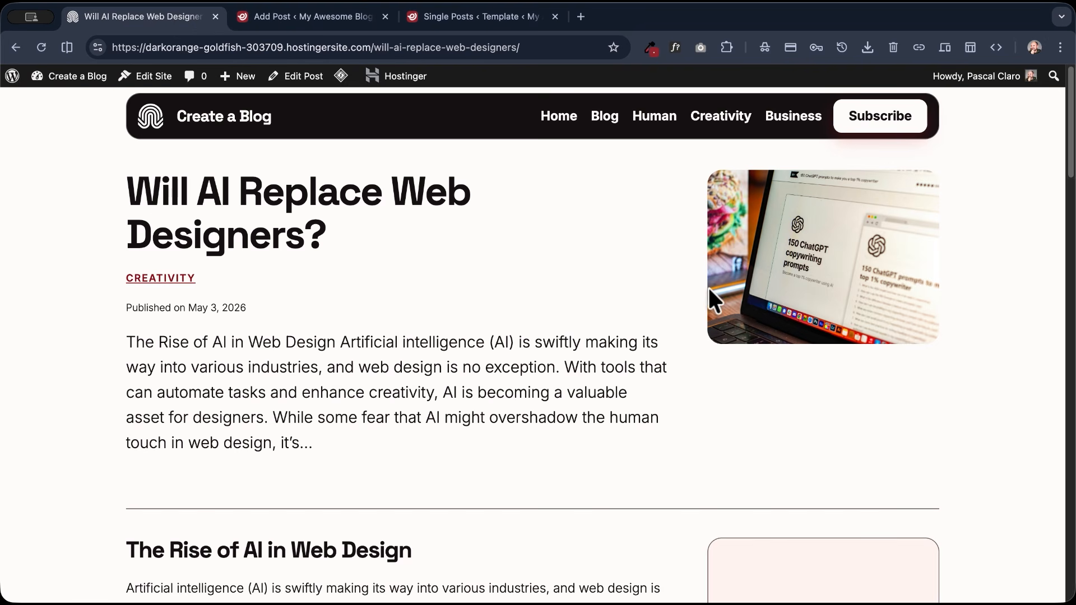
{"action": "left_click", "coordinate": [309, 18]}
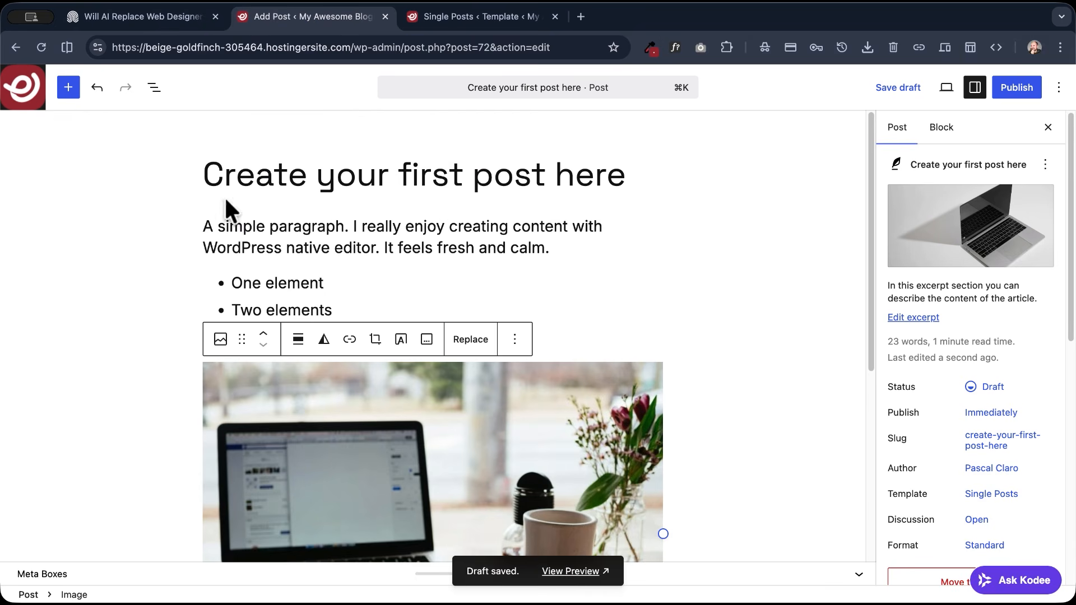
{"action": "left_click", "coordinate": [385, 16]}
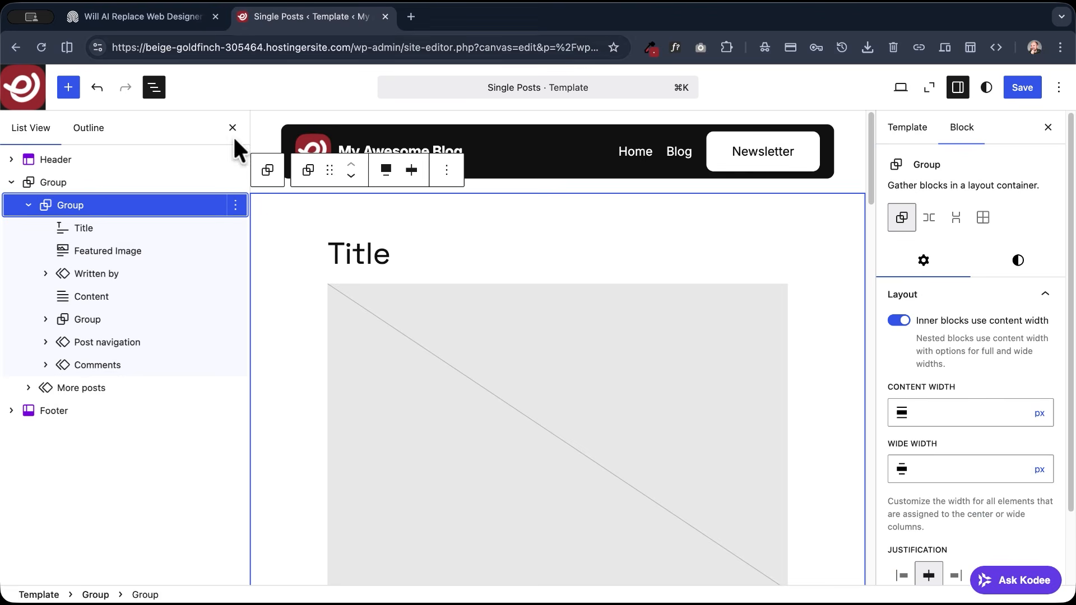
- Insert a Columns block with the 66 / 33 layout before the Title block inside the inner Group
{"action": "left_click", "coordinate": [236, 227]}
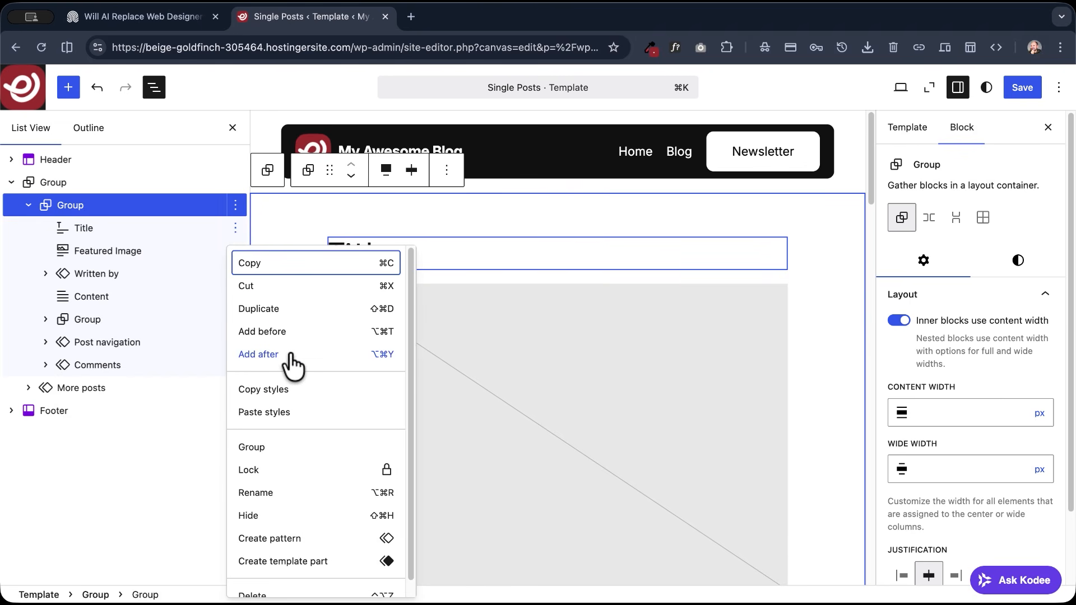
{"action": "left_click", "coordinate": [279, 337]}
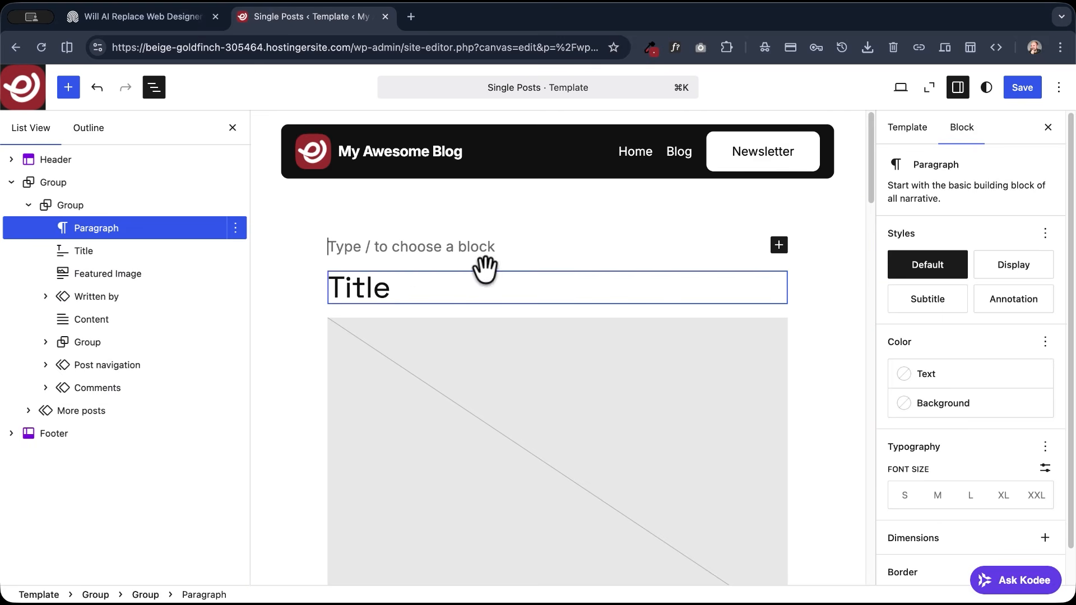
{"action": "left_click", "coordinate": [778, 244]}
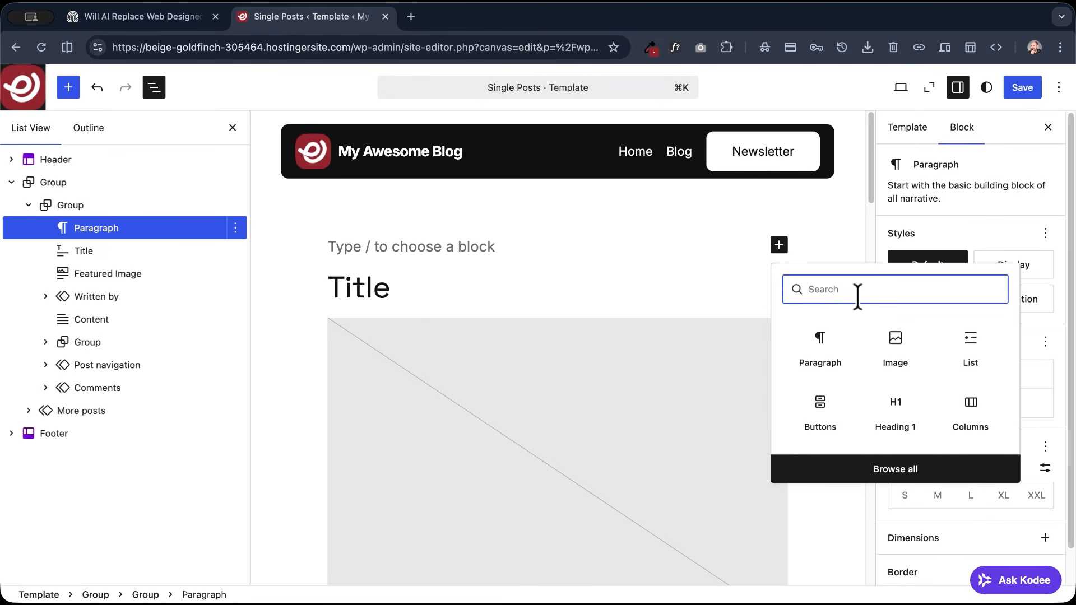
{"action": "type", "text": "column"}
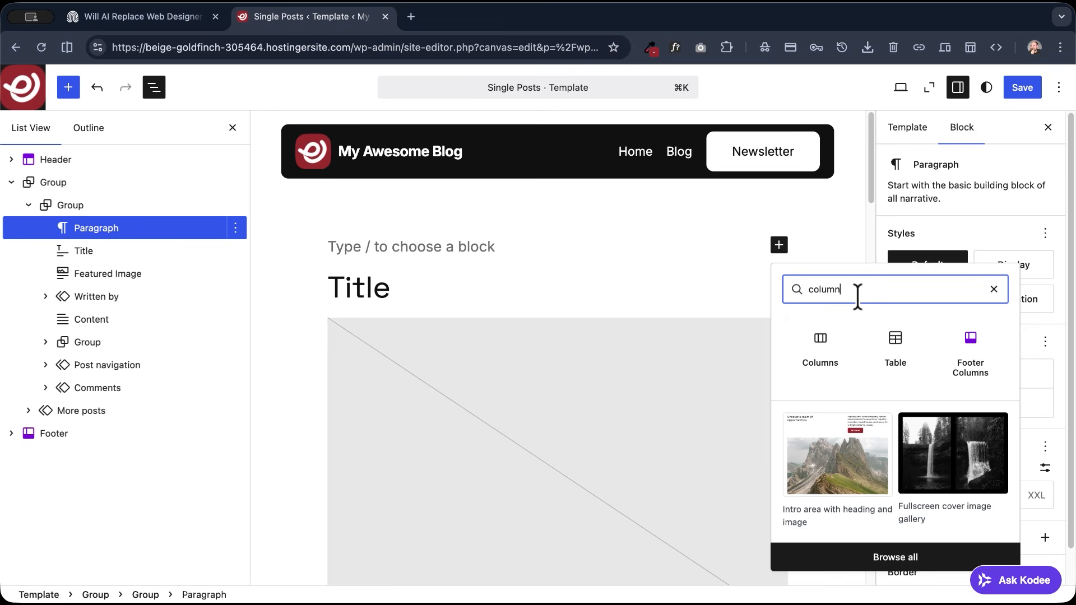
{"action": "left_click", "coordinate": [822, 352]}
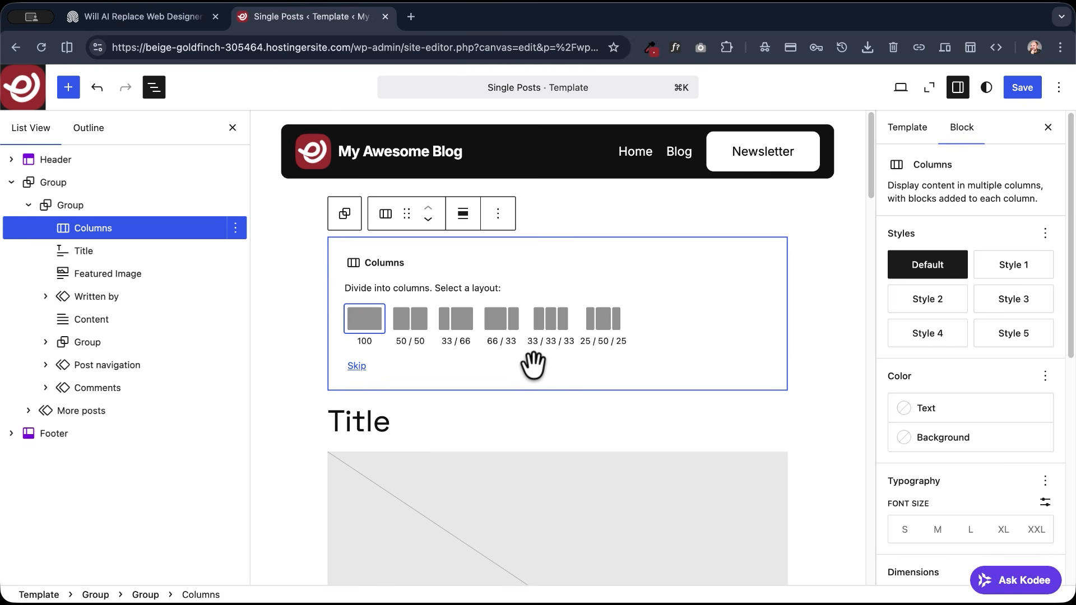
{"action": "left_click", "coordinate": [500, 331]}
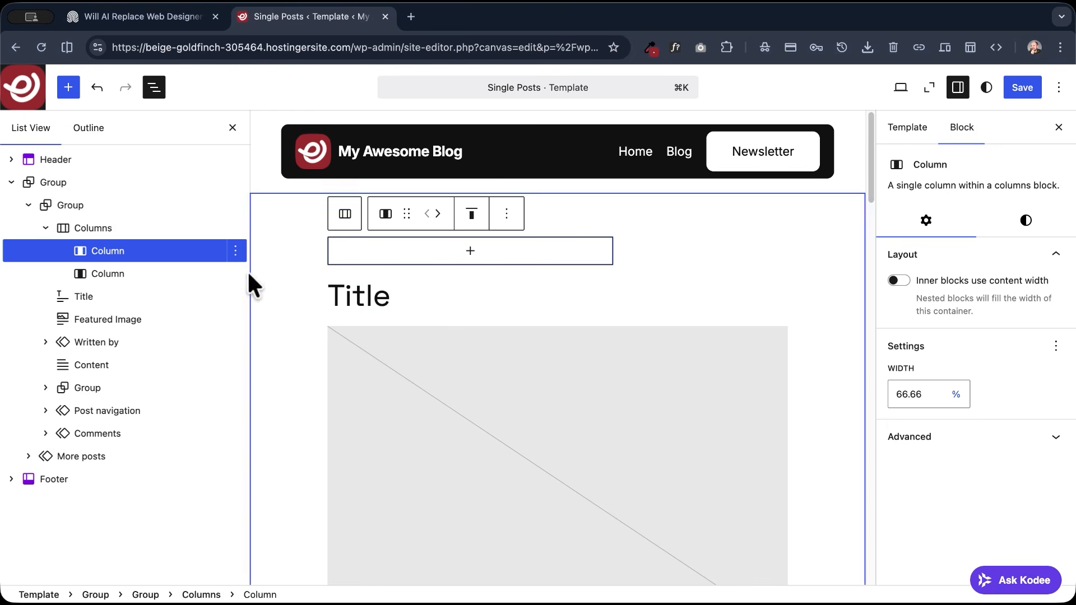
- Align the new Columns block above the Title to Wide width
{"action": "left_click", "coordinate": [94, 224]}
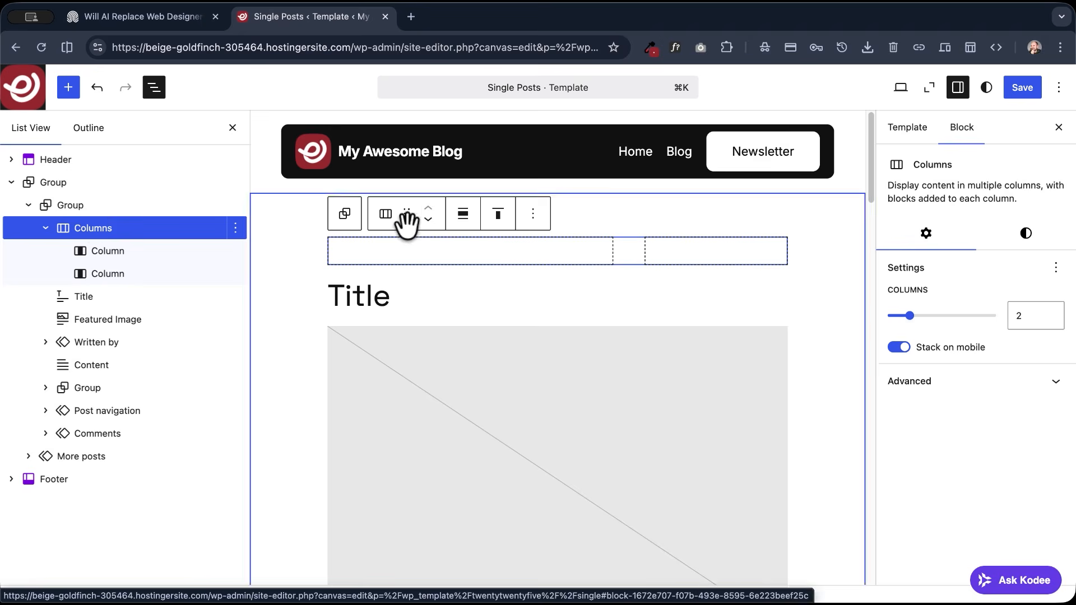
{"action": "left_click", "coordinate": [464, 227]}
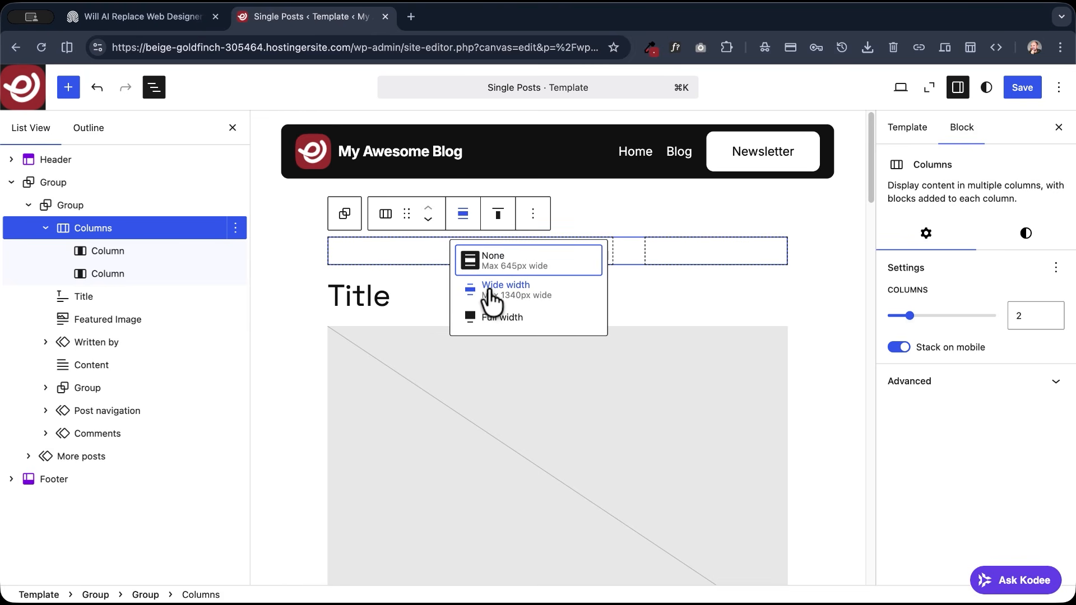
{"action": "left_click", "coordinate": [523, 291]}
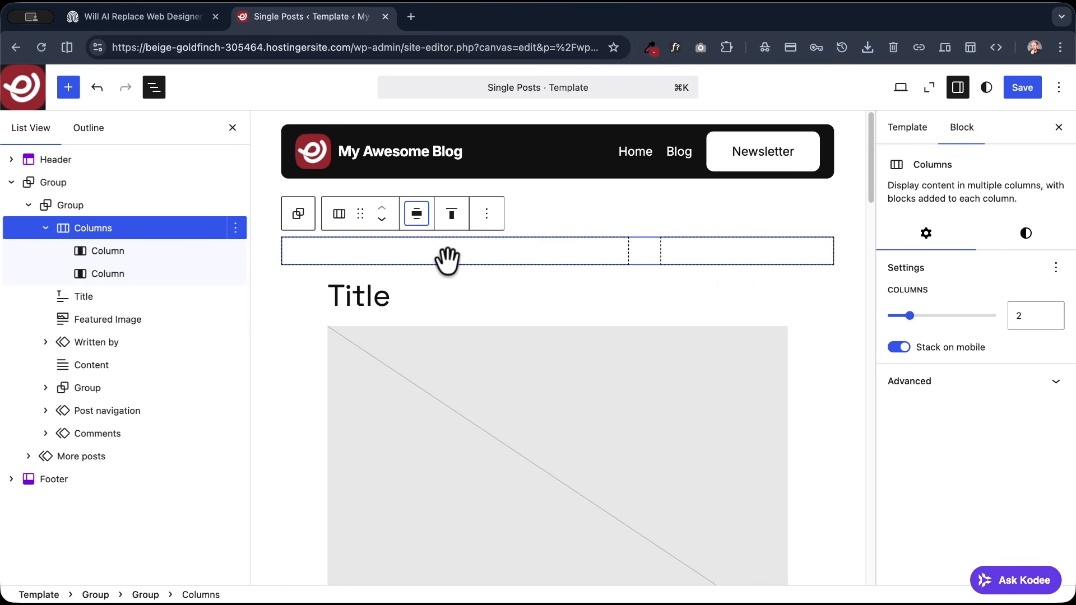
- Set the site-wide wide width to 1140 px in the global layout styles and save the site and template
{"action": "left_click", "coordinate": [415, 224]}
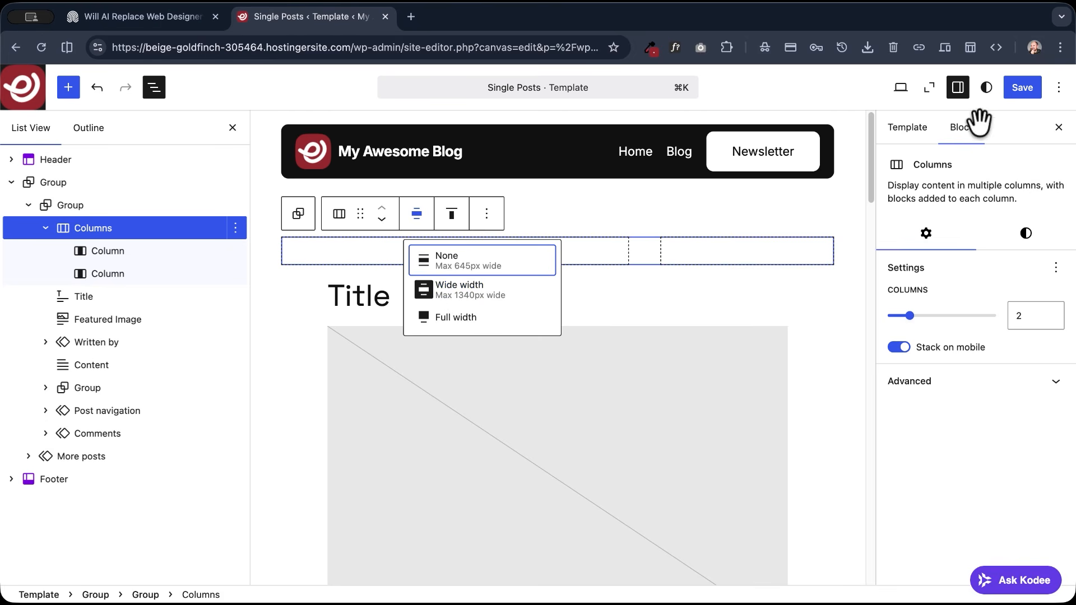
{"action": "left_click", "coordinate": [986, 88]}
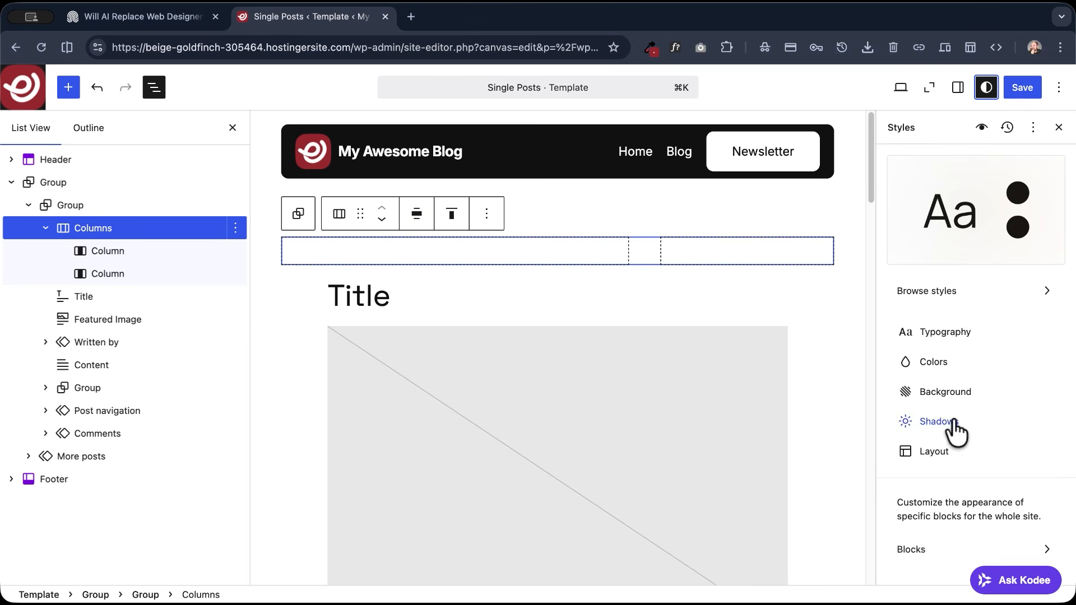
{"action": "left_click", "coordinate": [943, 464]}
{"action": "left_click", "coordinate": [922, 326]}
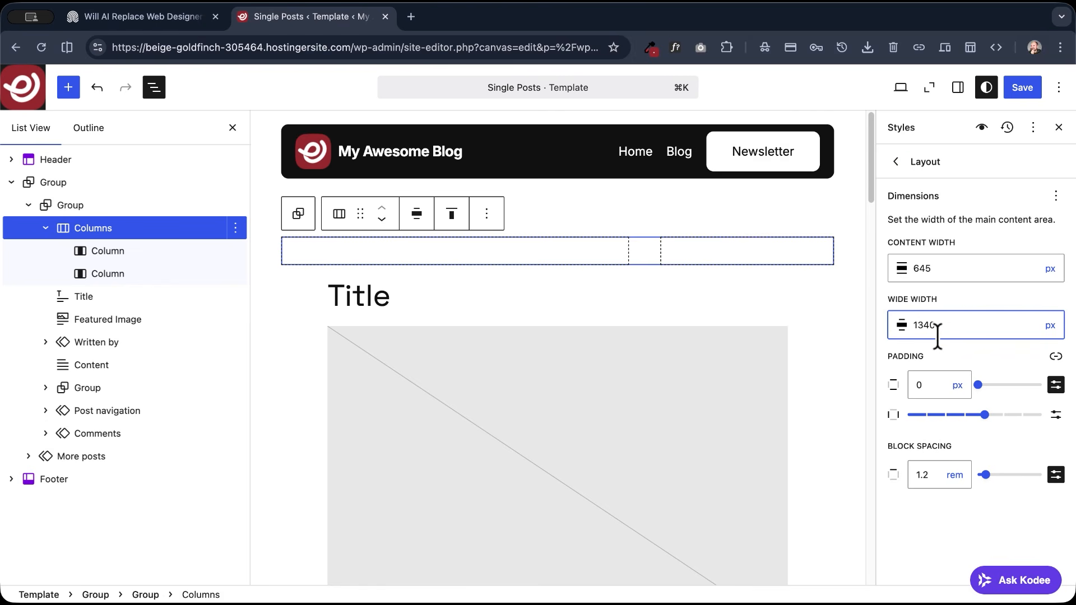
{"action": "key", "text": "BackSpace"}
{"action": "type", "text": "1"}
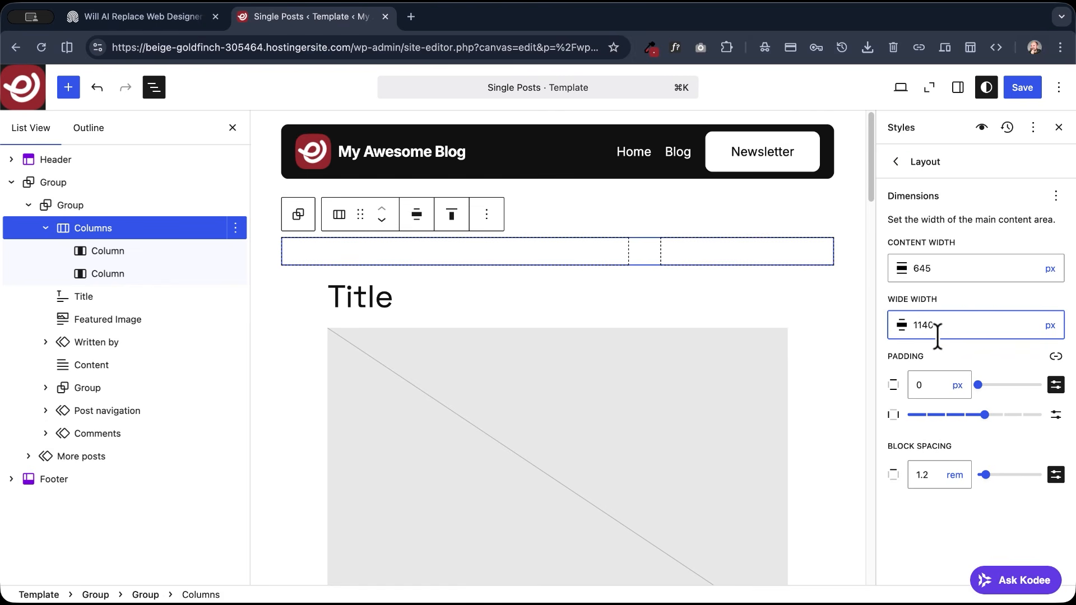
{"action": "left_click", "coordinate": [1020, 86]}
{"action": "left_click", "coordinate": [1021, 87]}
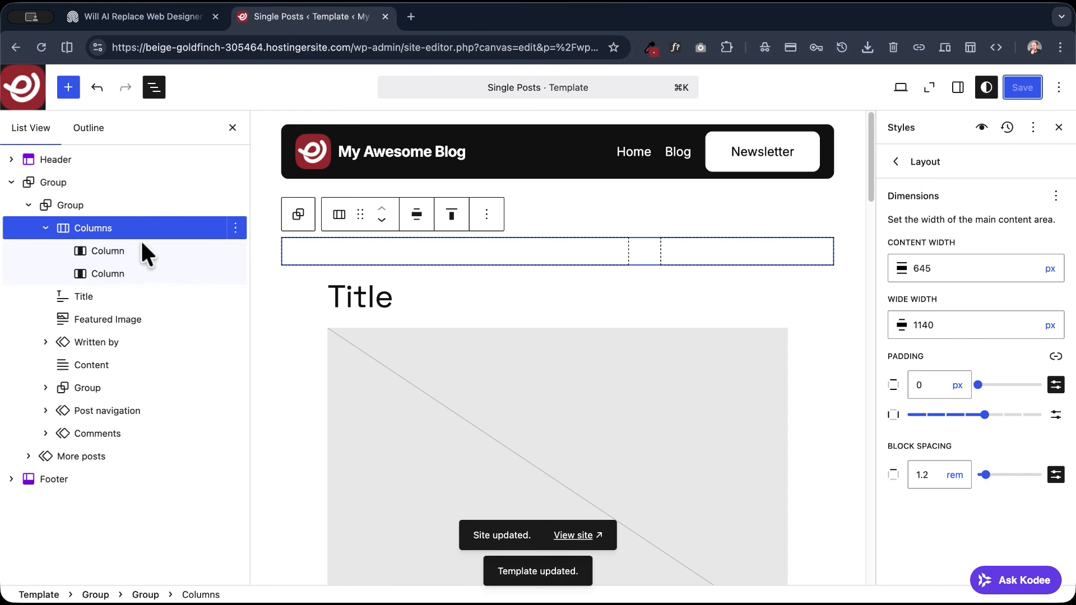
- Move the Title into the first column and the Featured Image into the second column, and save the template
{"action": "left_click", "coordinate": [113, 251]}
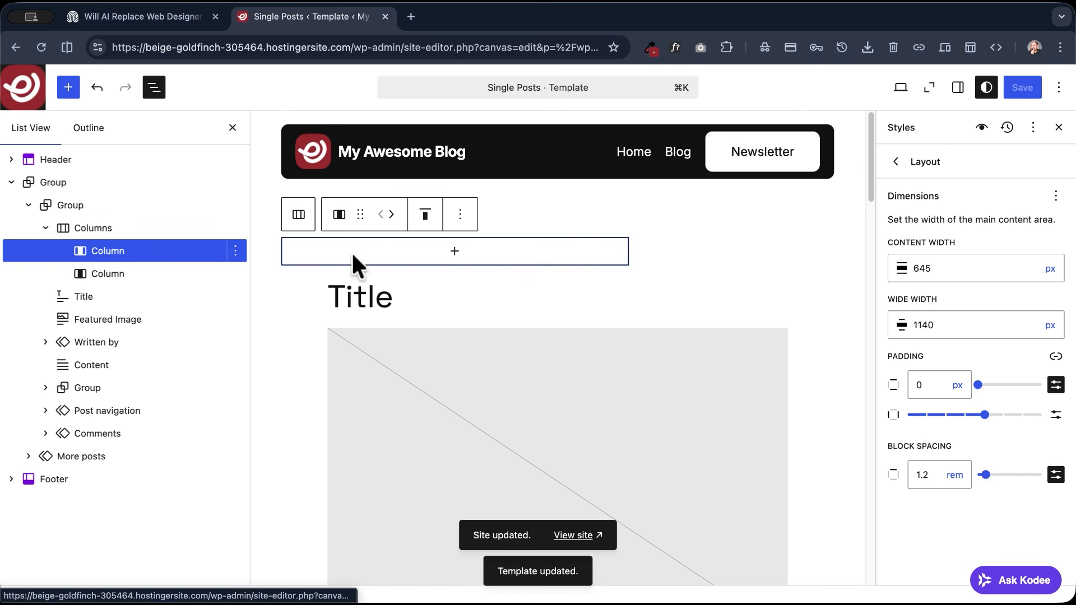
{"action": "left_click", "coordinate": [59, 297]}
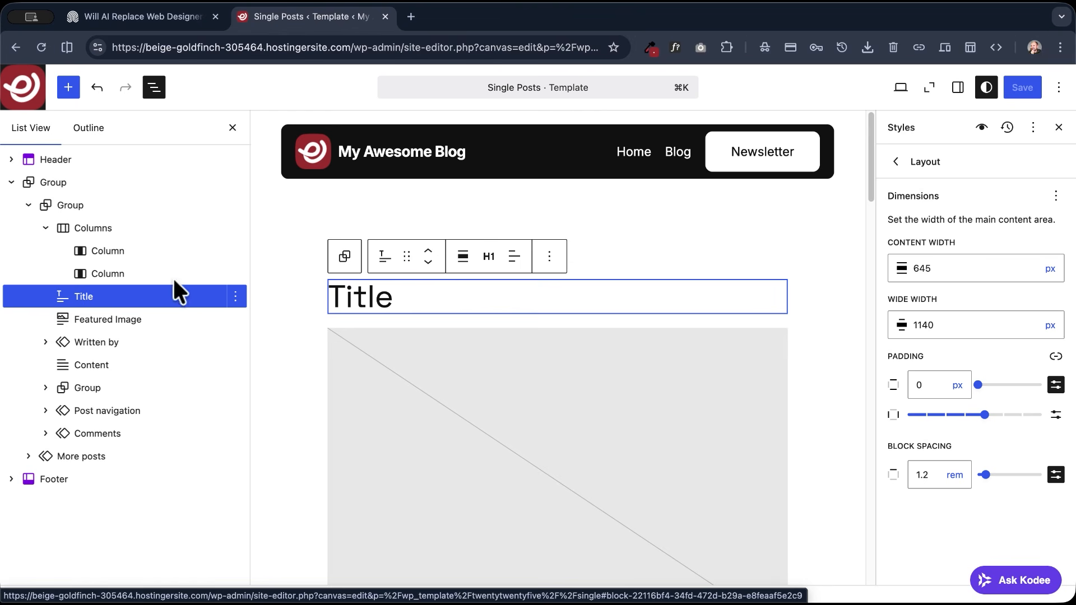
{"action": "left_click_drag", "start_coordinate": [66, 297], "coordinate": [96, 252]}
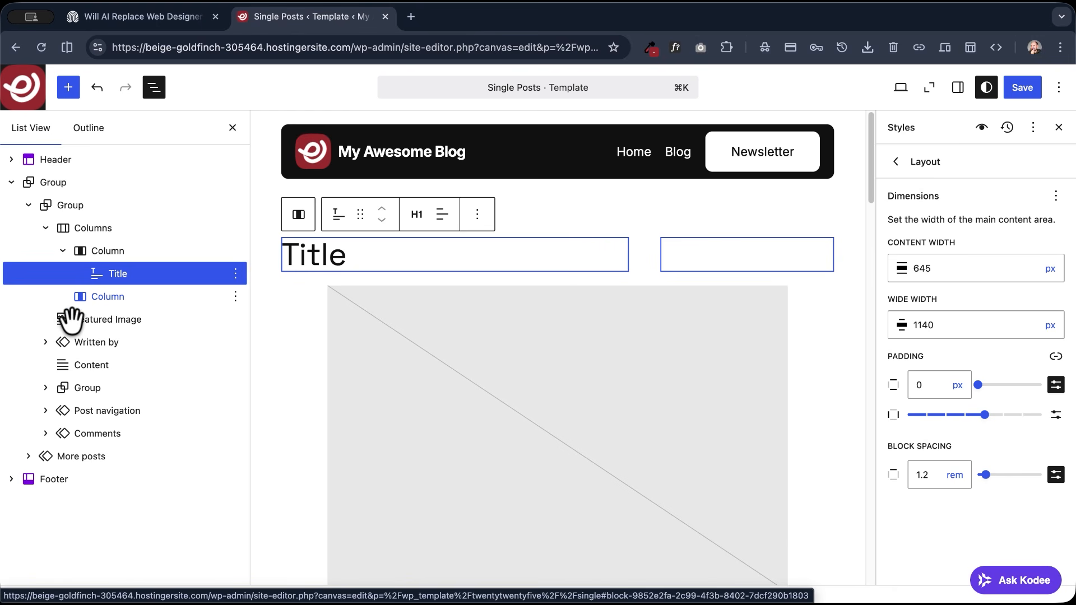
{"action": "left_click_drag", "start_coordinate": [67, 322], "coordinate": [93, 303]}
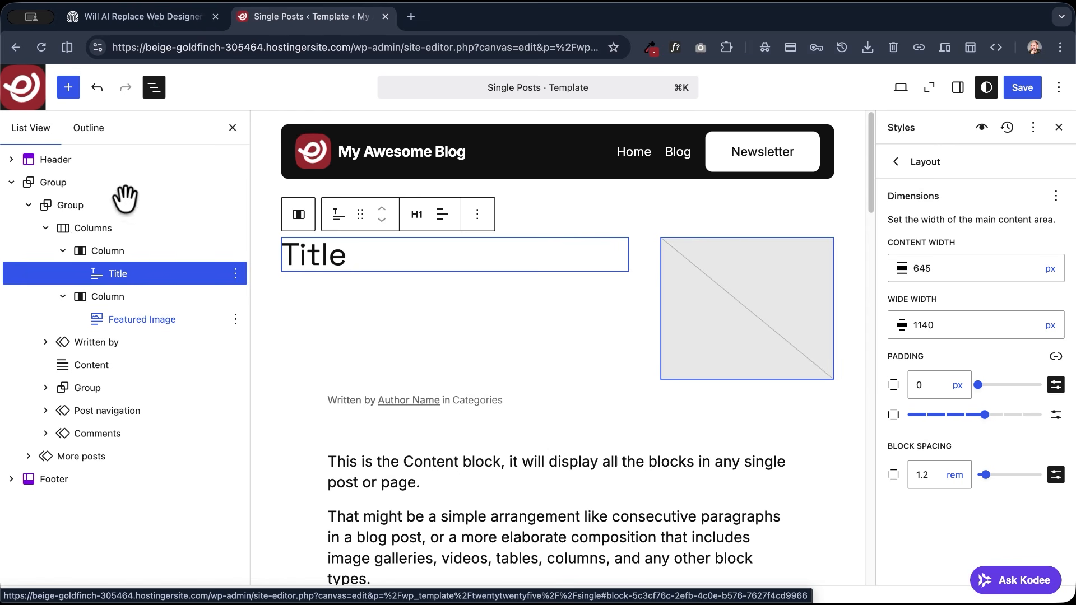
{"action": "left_click", "coordinate": [1023, 88]}
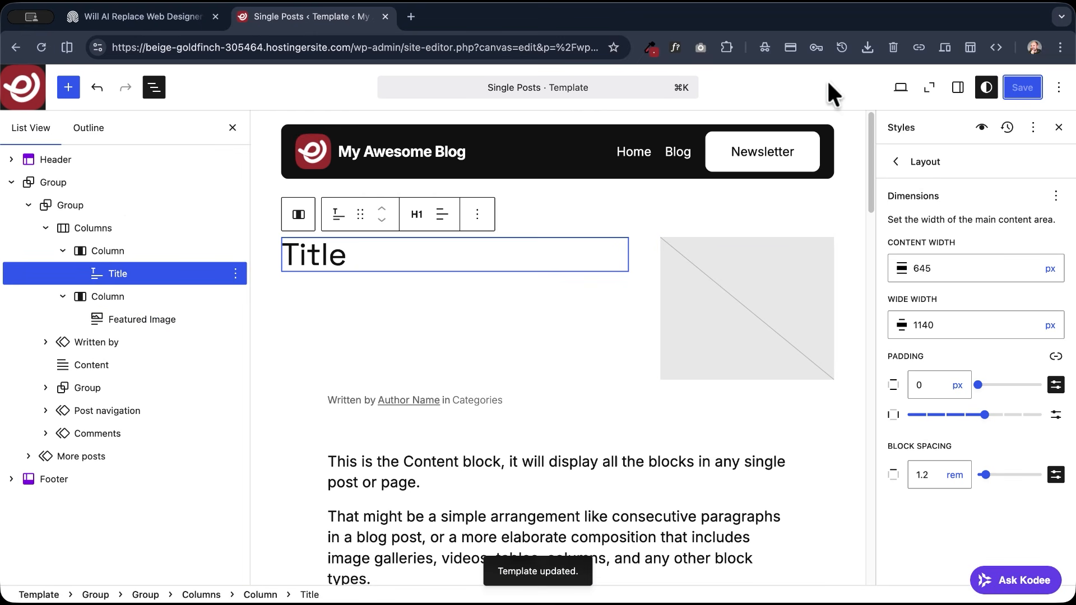
- View the live site in a new tab and look for the post on its home and Blog pages
{"action": "left_click", "coordinate": [902, 86]}
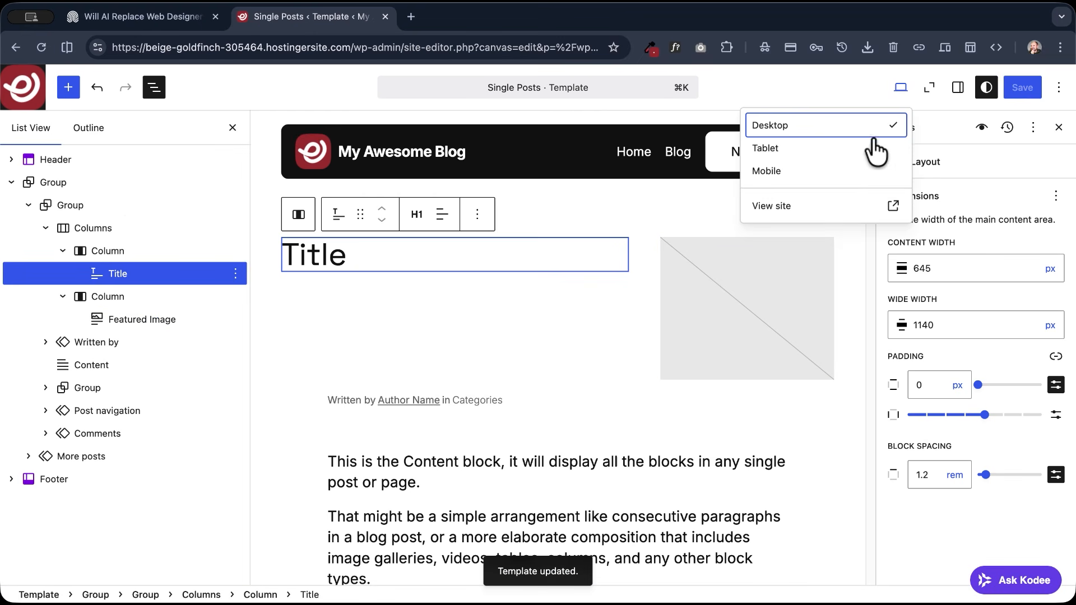
{"action": "left_click", "coordinate": [792, 212]}
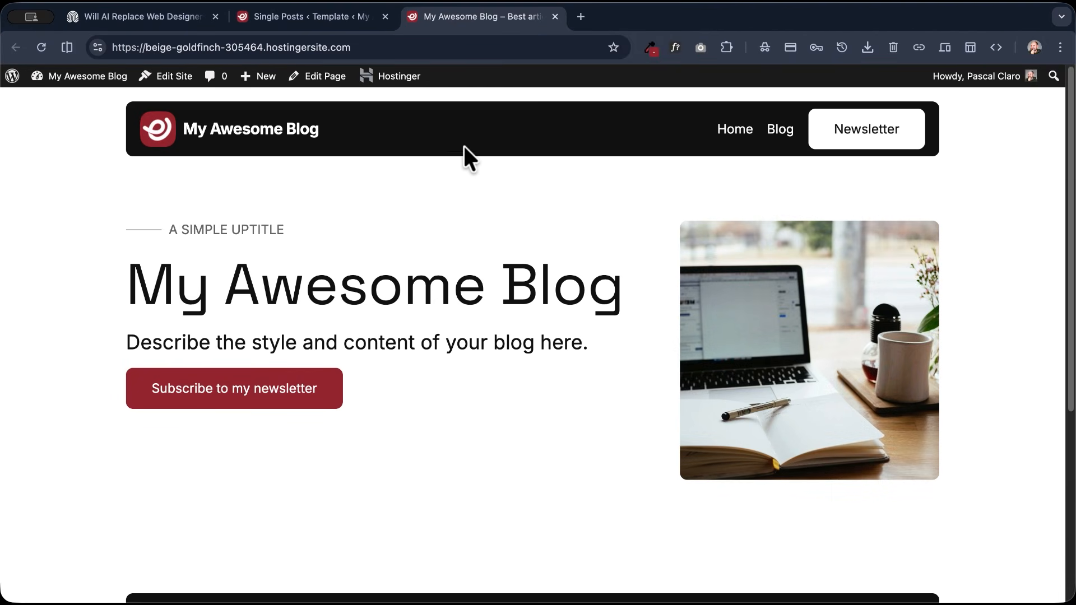
{"action": "scroll", "coordinate": [561, 180], "scroll_direction": "down", "scroll_amount": 2}
{"action": "scroll", "coordinate": [581, 174], "scroll_direction": "up", "scroll_amount": 2}
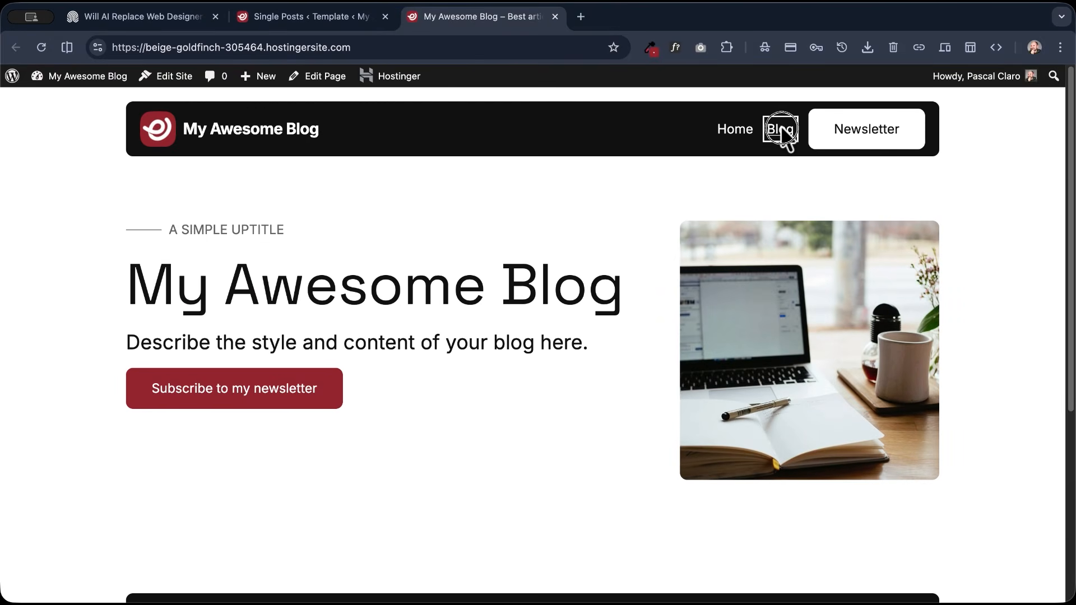
{"action": "left_click", "coordinate": [780, 129]}
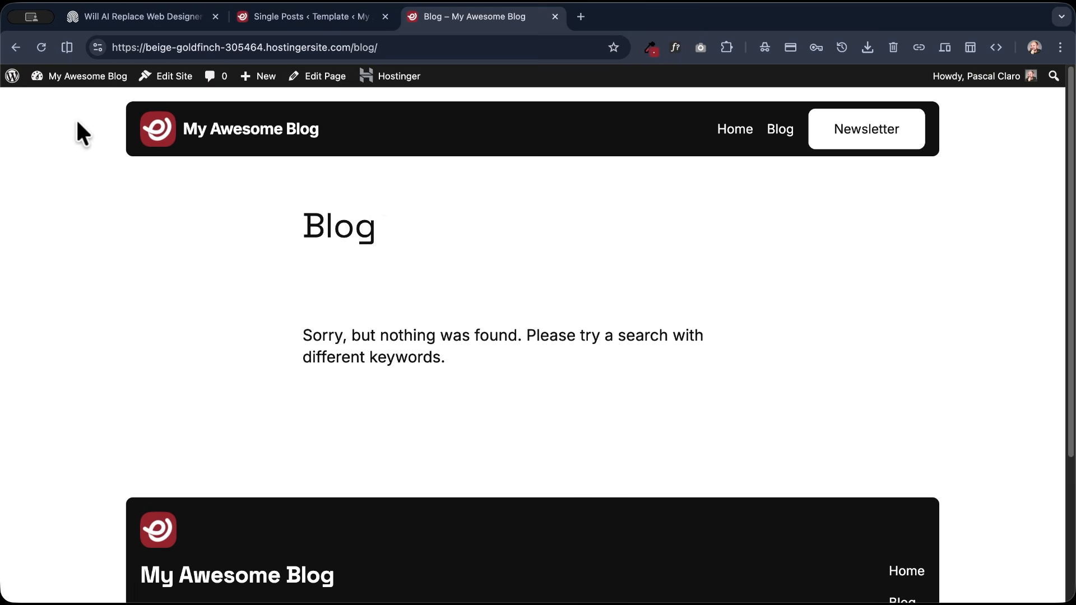
- Preview the draft "Create your first post here" from the dashboard's posts list and compare its top section with the demo post
{"action": "left_click", "coordinate": [73, 76]}
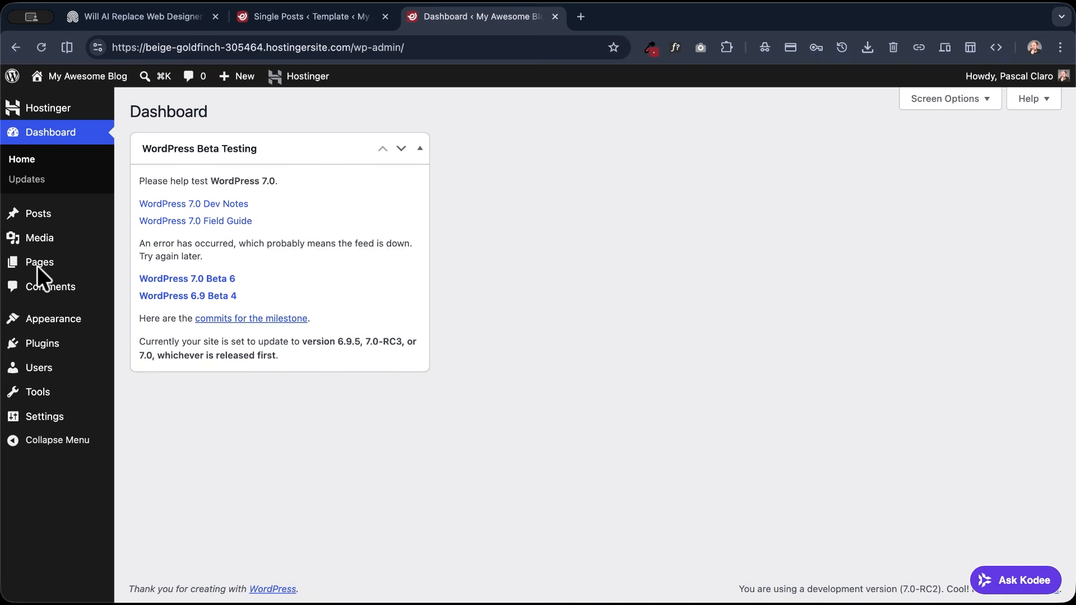
{"action": "left_click", "coordinate": [41, 221]}
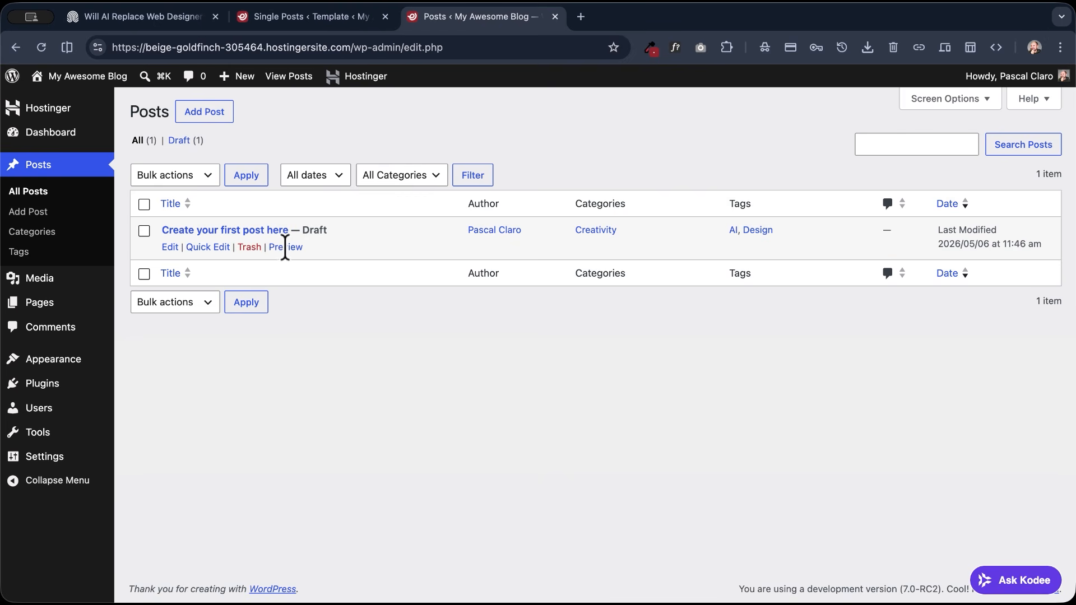
{"action": "left_click", "coordinate": [285, 247]}
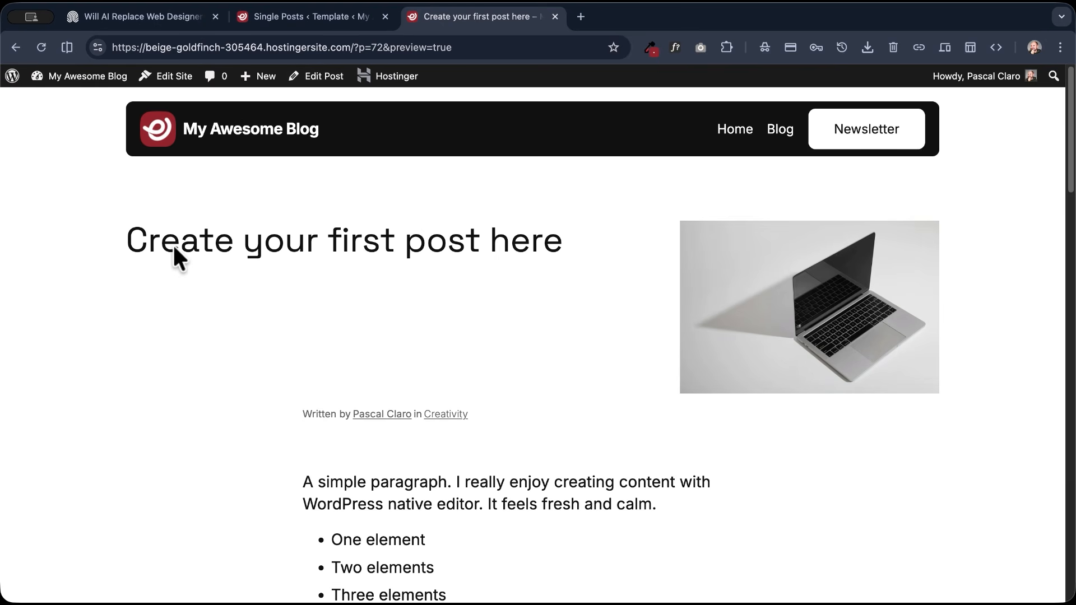
{"action": "left_click", "coordinate": [101, 15]}
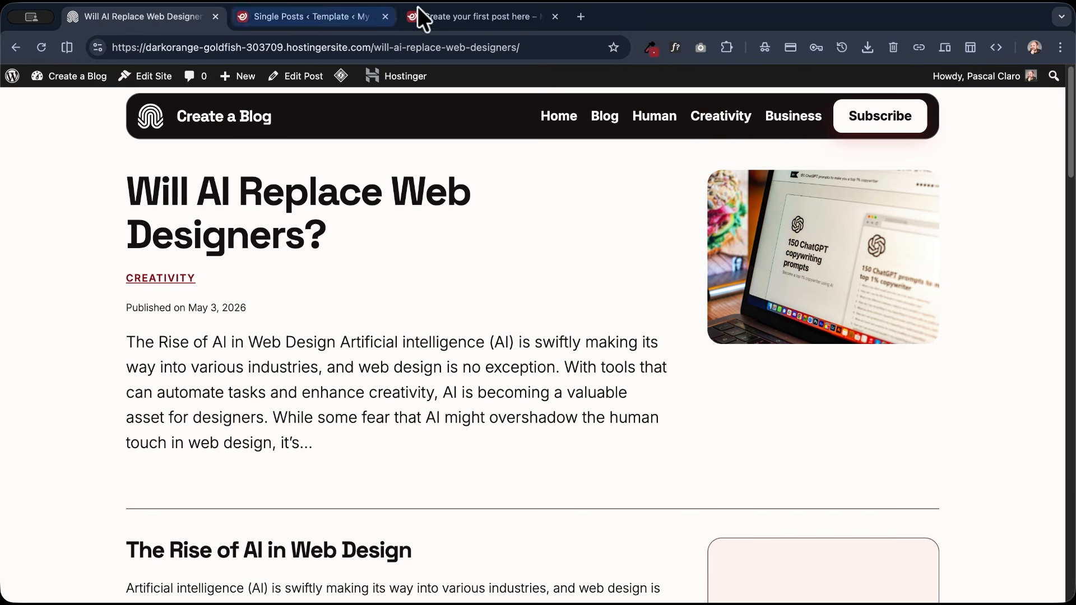
{"action": "left_click", "coordinate": [470, 16]}
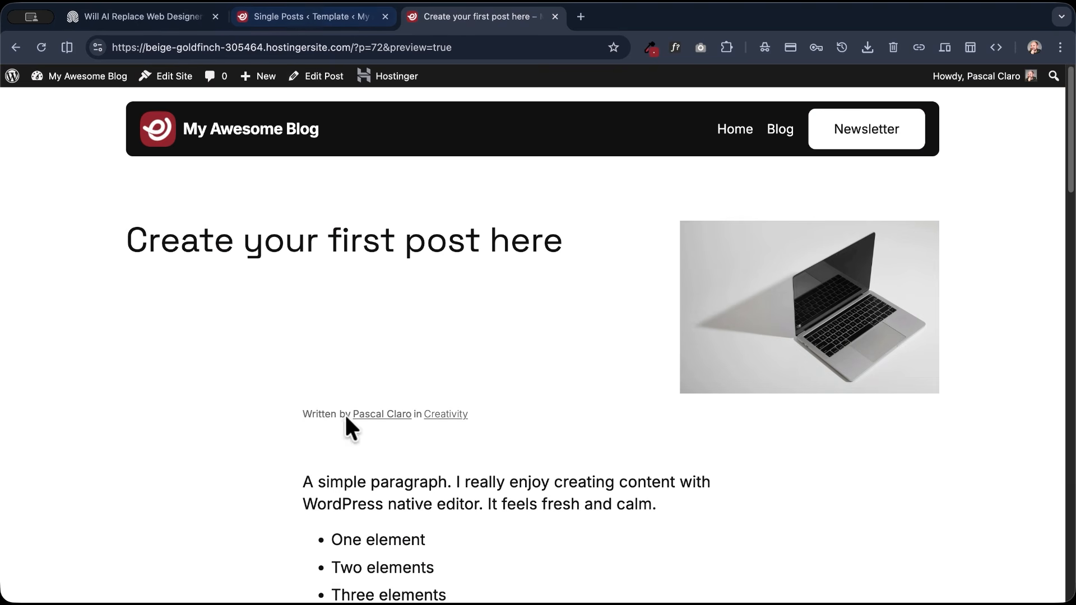
- Return to the Single Posts template and give the Featured Image block a border radius of 10 px
{"action": "left_click", "coordinate": [314, 17]}
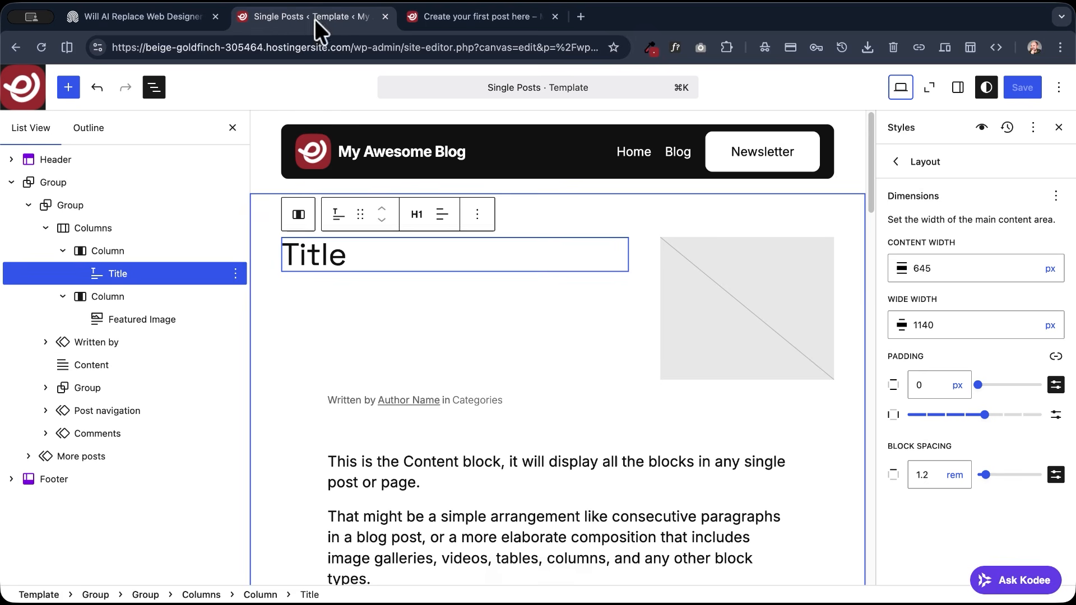
{"action": "left_click", "coordinate": [702, 279]}
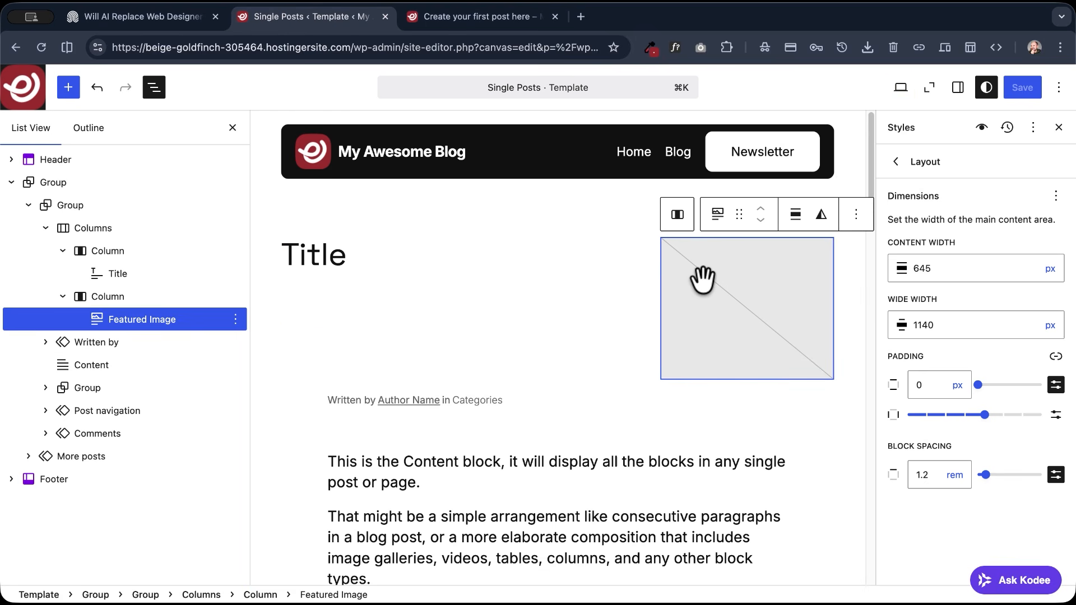
{"action": "left_click", "coordinate": [958, 88]}
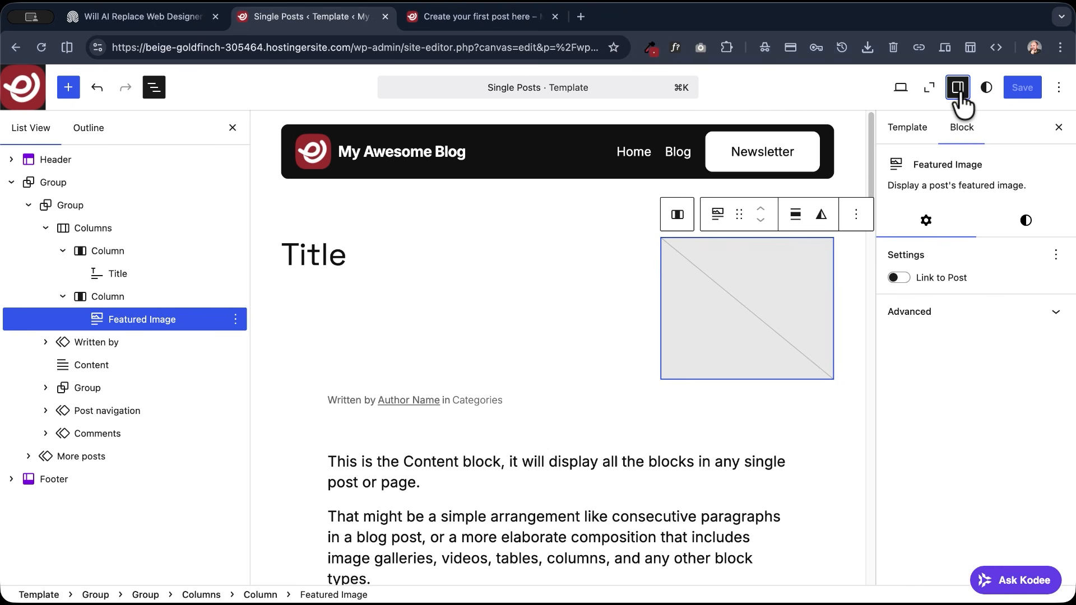
{"action": "left_click", "coordinate": [986, 88]}
{"action": "left_click", "coordinate": [956, 89]}
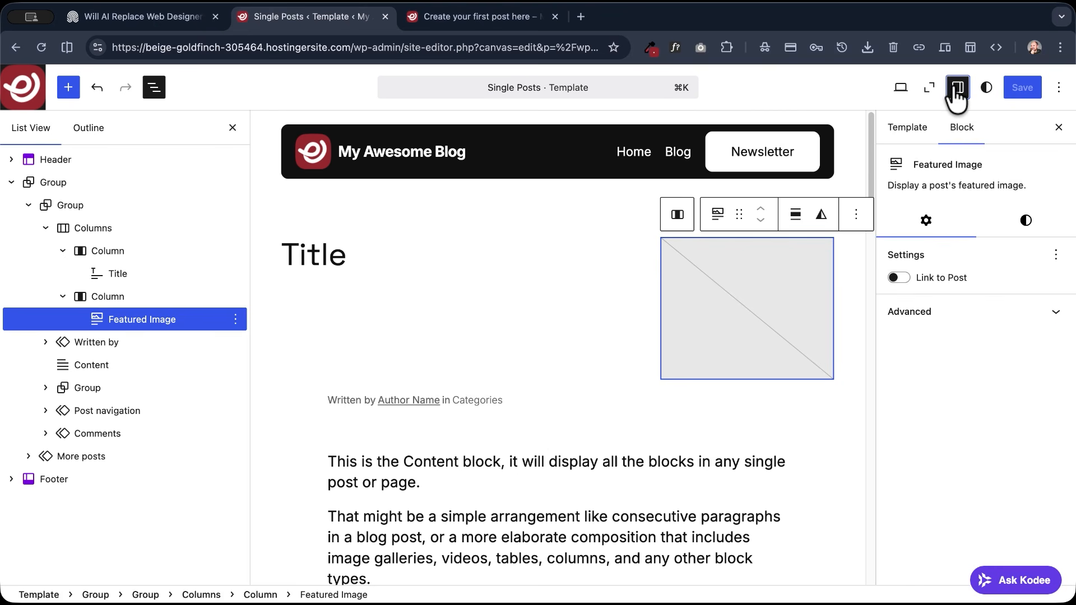
{"action": "left_click", "coordinate": [1026, 230]}
{"action": "scroll", "coordinate": [919, 280], "scroll_direction": "down", "scroll_amount": 7}
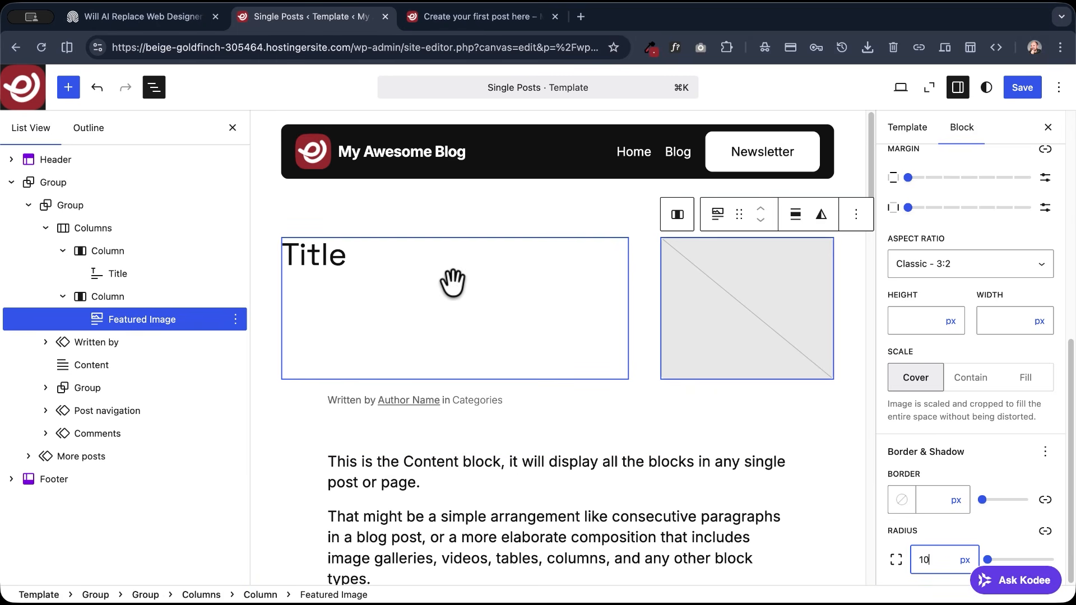
- Add a Categories block directly after the Title in the first column
{"action": "left_click", "coordinate": [355, 255]}
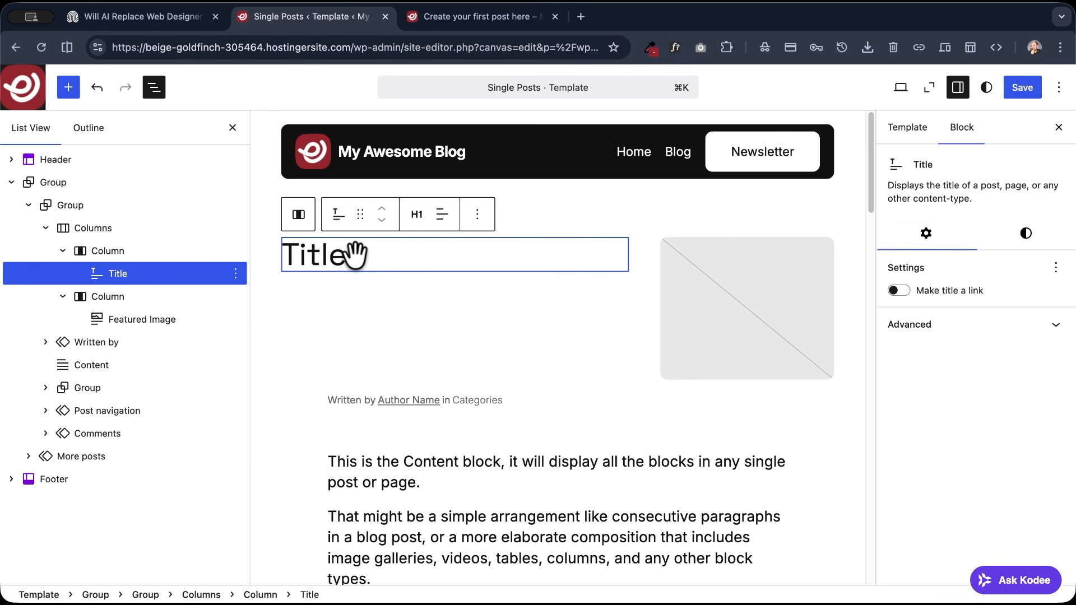
{"action": "left_click", "coordinate": [477, 214]}
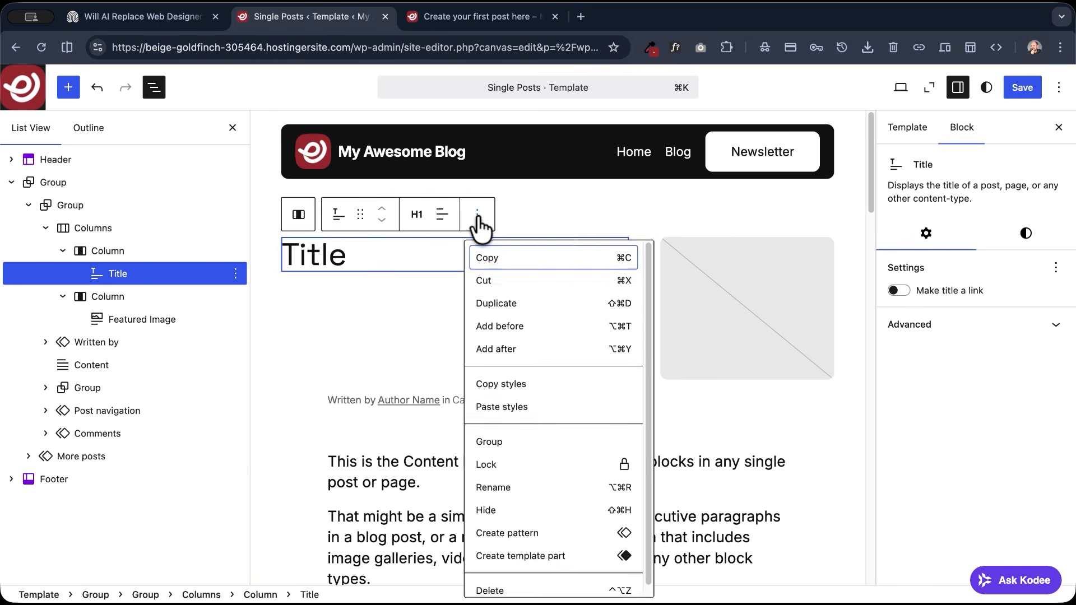
{"action": "left_click", "coordinate": [513, 352]}
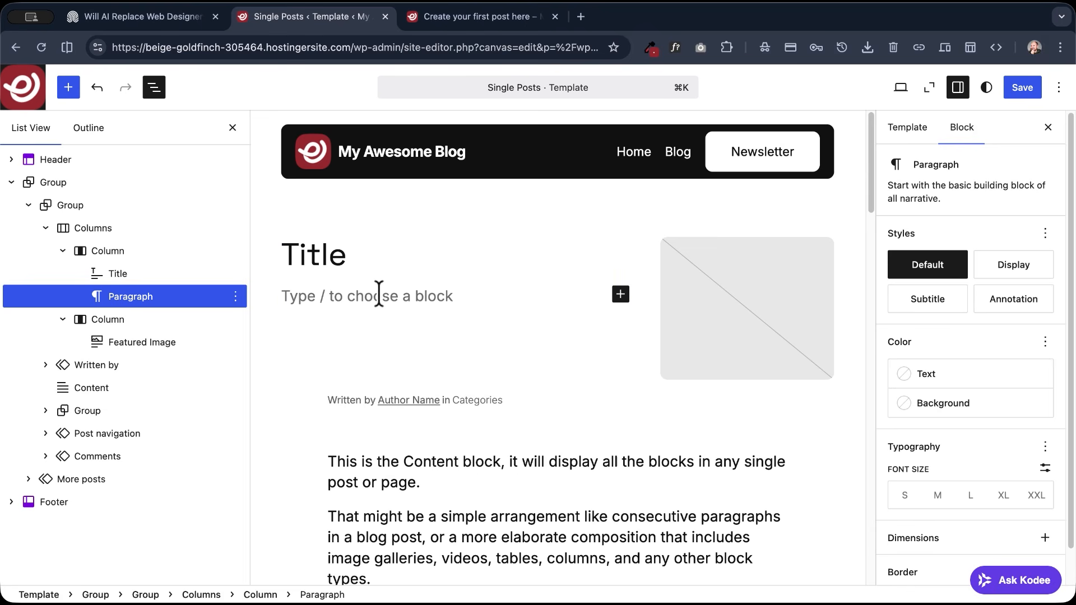
{"action": "type", "text": "/term"}
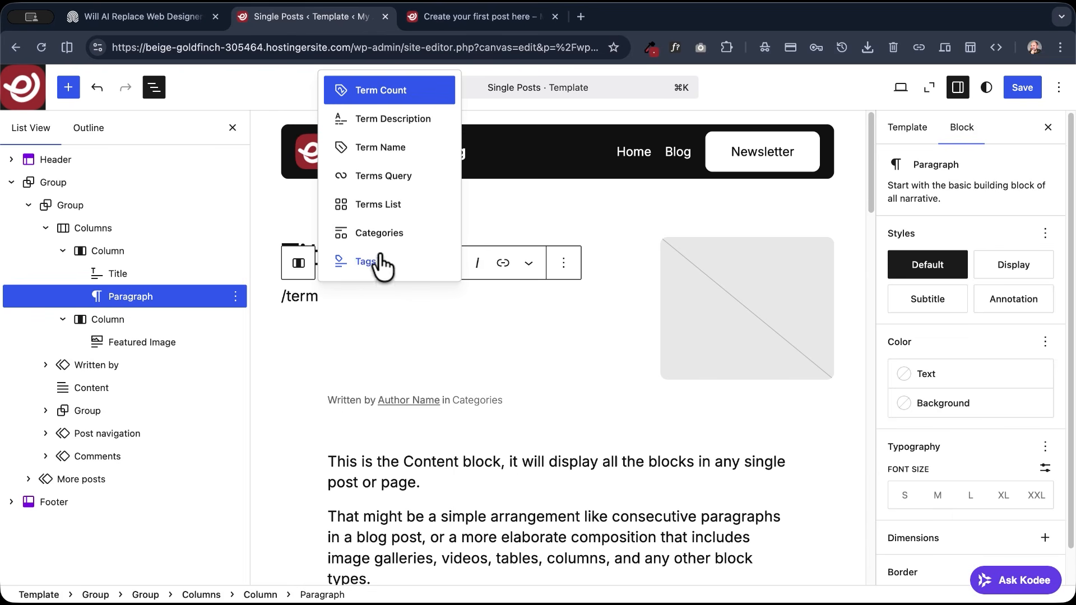
{"action": "left_click", "coordinate": [387, 234]}
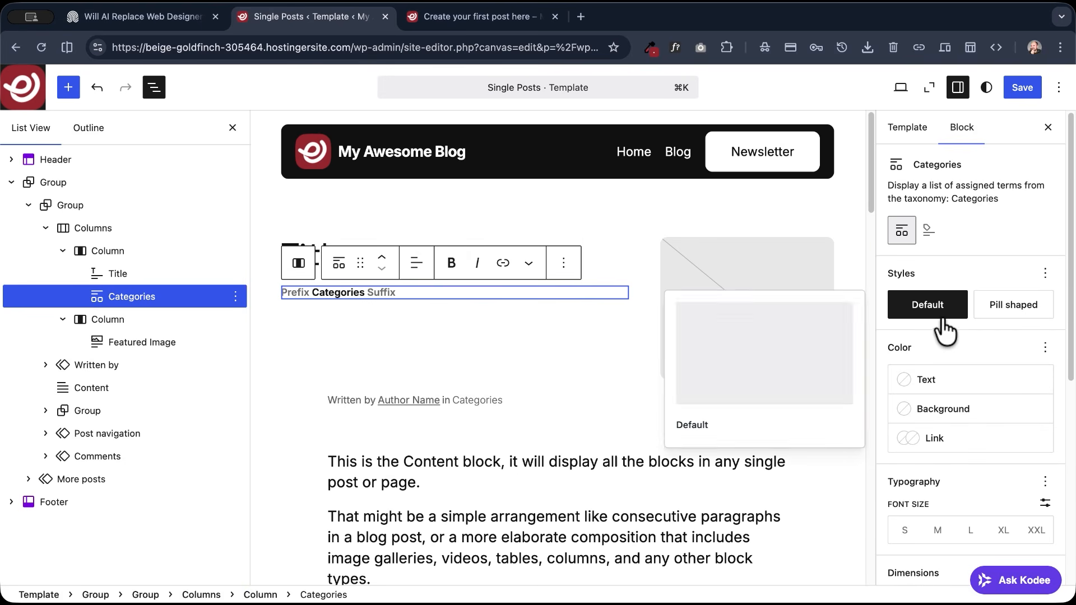
- Apply the Pill shaped style to the Categories block
{"action": "scroll", "coordinate": [944, 331], "scroll_direction": "down", "scroll_amount": 2}
{"action": "left_click", "coordinate": [1016, 249]}
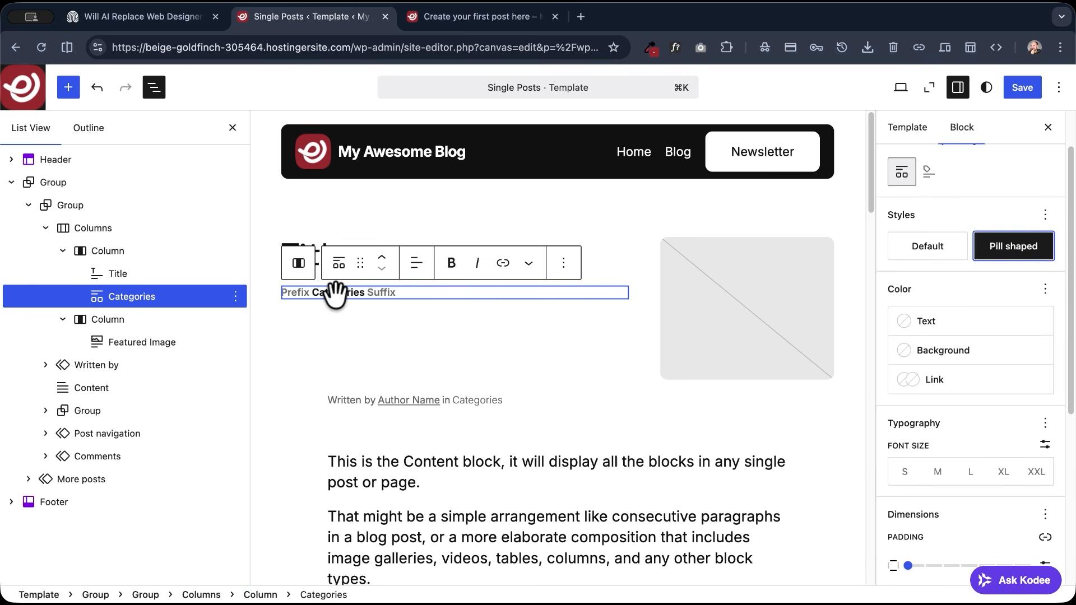
{"action": "left_click", "coordinate": [927, 249]}
{"action": "left_click", "coordinate": [996, 252]}
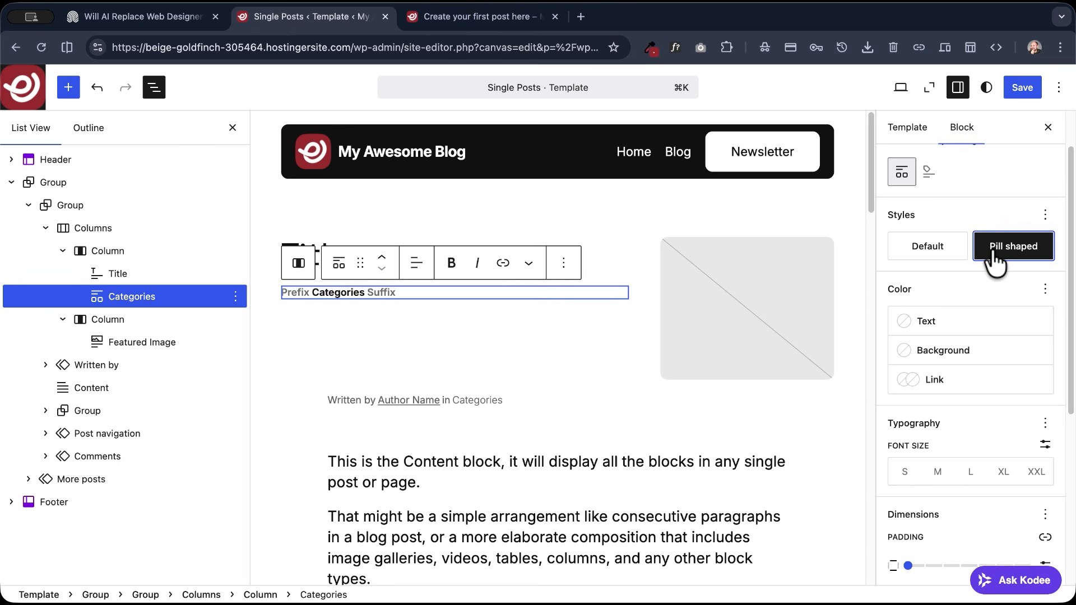
- Enable the appearance and letter case typography options for the Categories block, and set it to uppercase with Light appearance
{"action": "scroll", "coordinate": [936, 296], "scroll_direction": "down", "scroll_amount": 3}
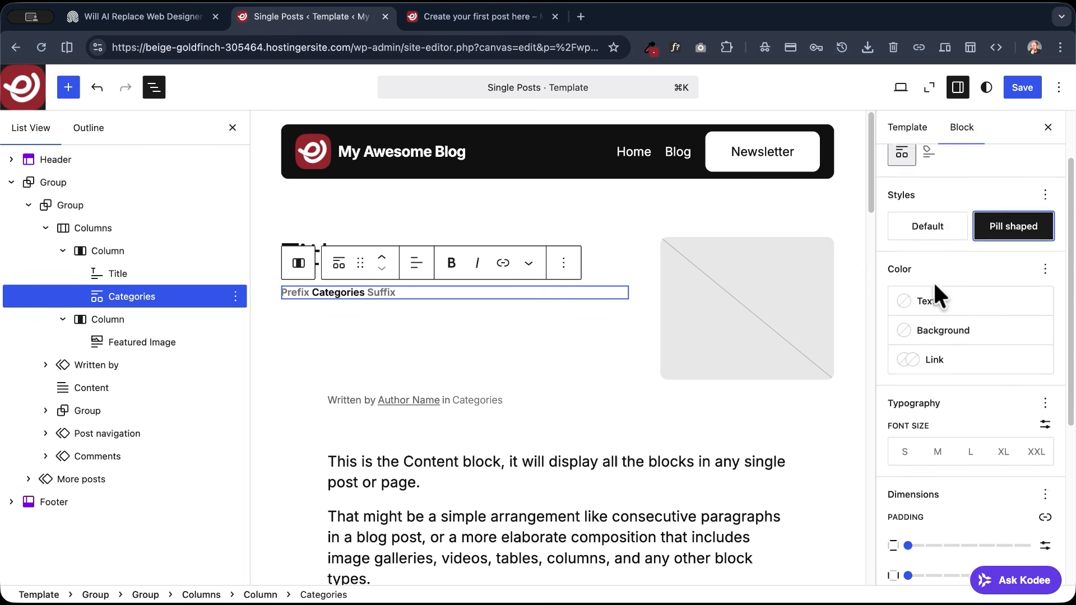
{"action": "scroll", "coordinate": [937, 297], "scroll_direction": "down", "scroll_amount": 3}
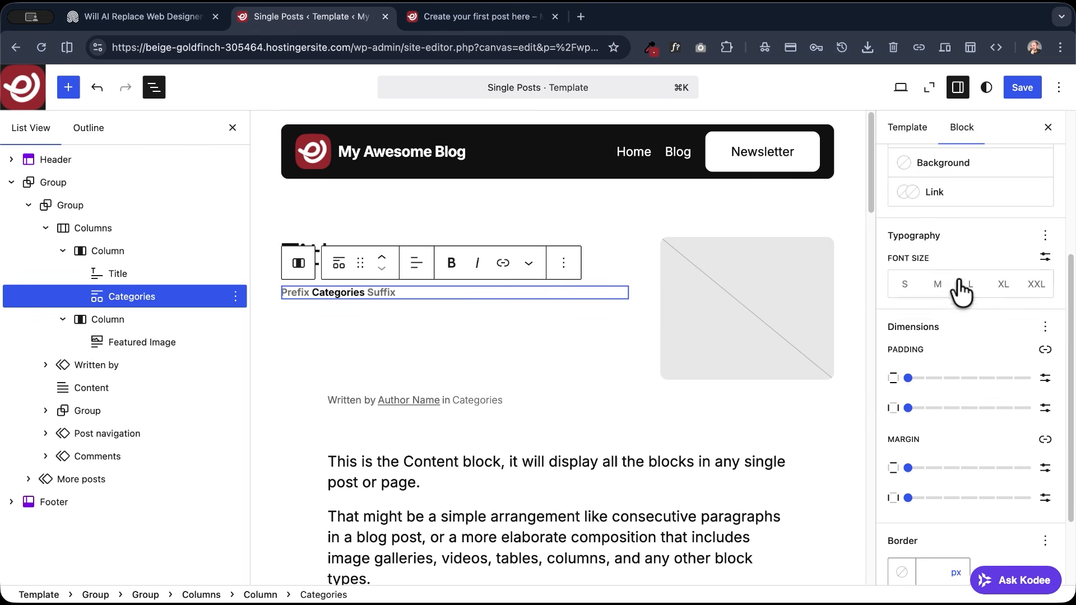
{"action": "left_click", "coordinate": [1045, 235]}
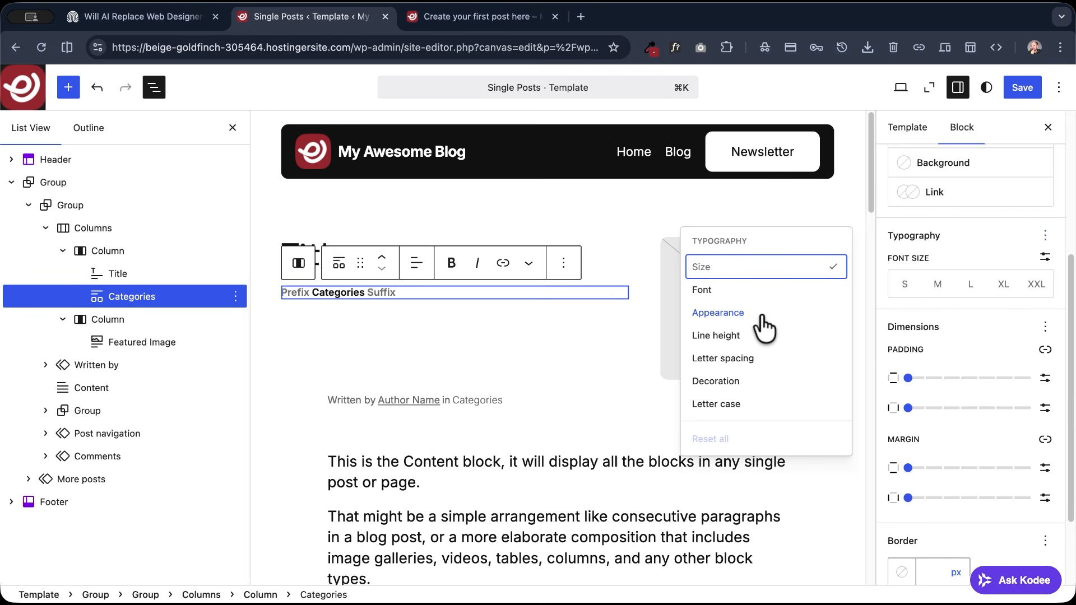
{"action": "left_click", "coordinate": [736, 314]}
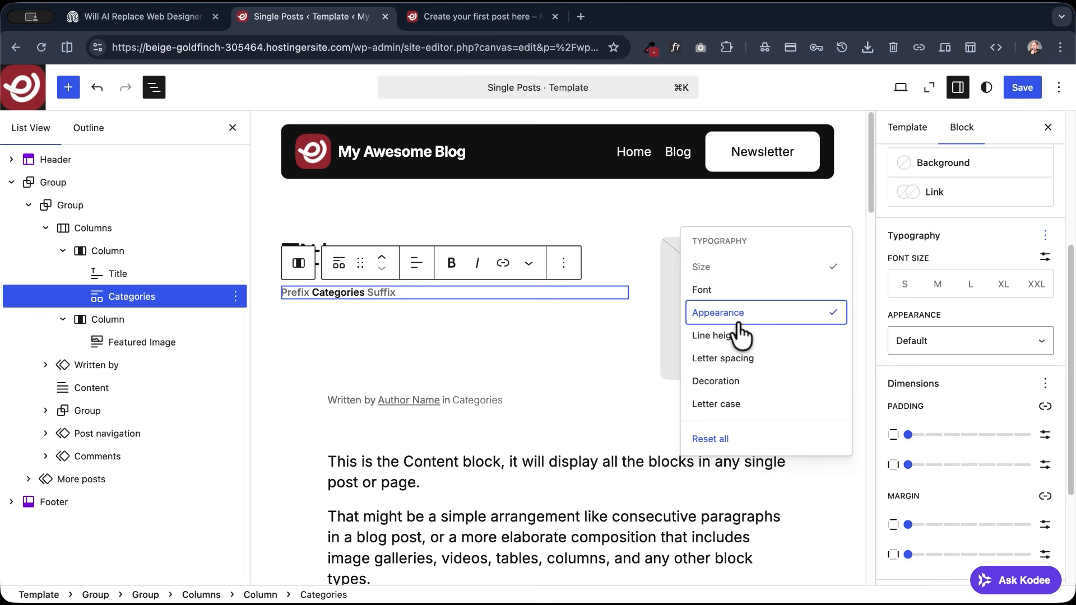
{"action": "left_click", "coordinate": [747, 404]}
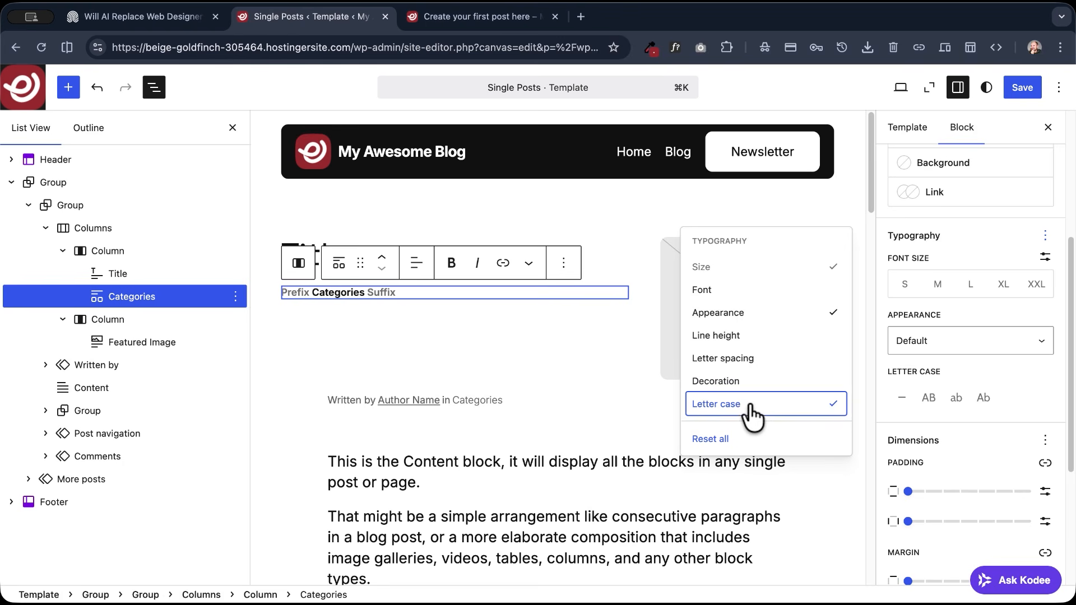
{"action": "left_click", "coordinate": [927, 399]}
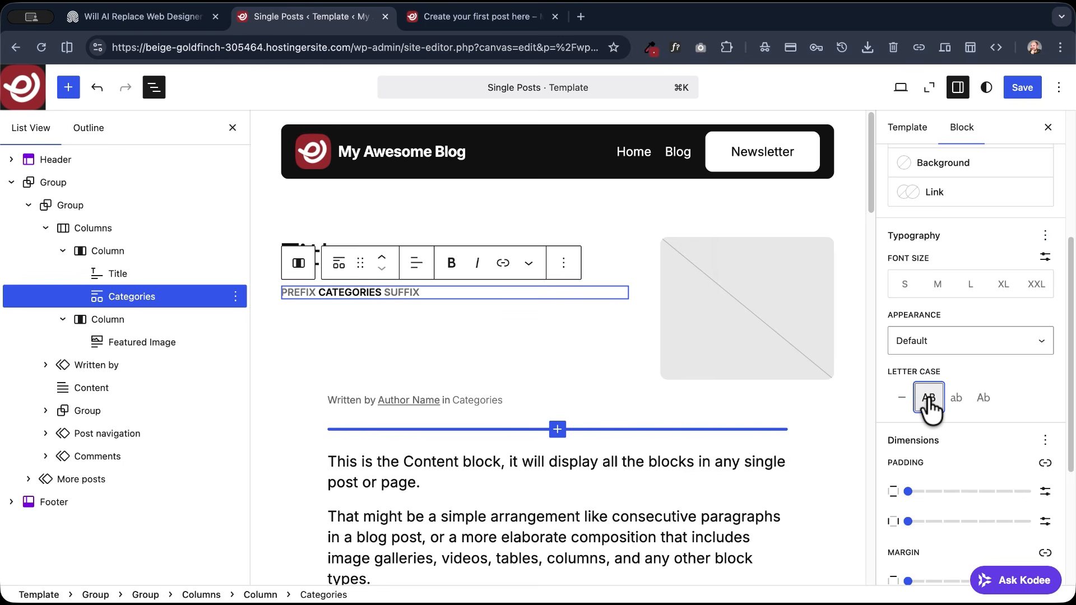
{"action": "left_click", "coordinate": [951, 344]}
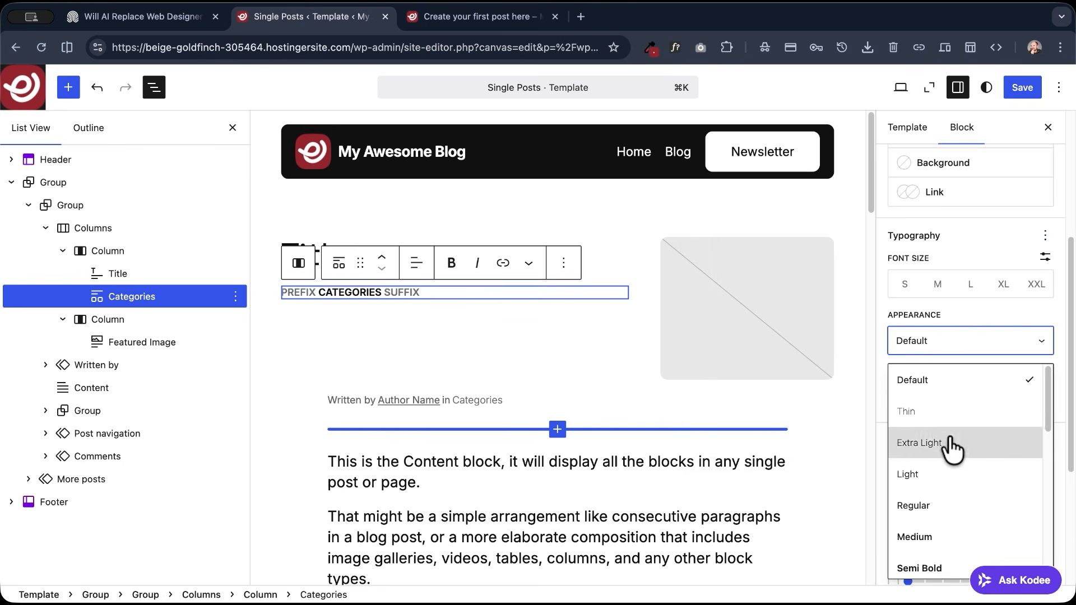
{"action": "left_click", "coordinate": [928, 475]}
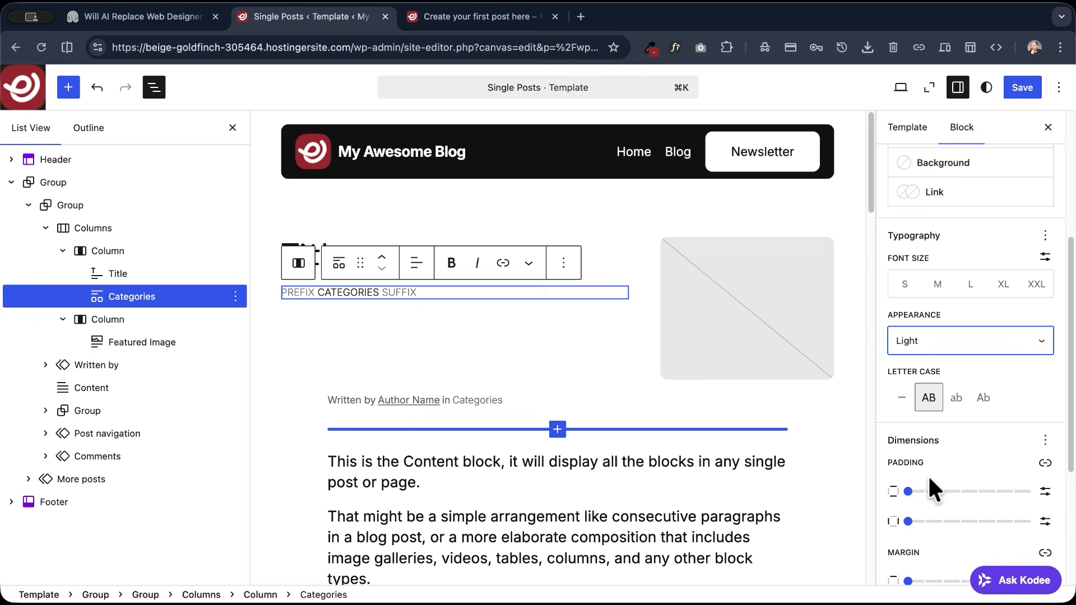
- Set the Categories block's text color to the grey Accent 4 (#686868) and save the template
{"action": "scroll", "coordinate": [943, 434], "scroll_direction": "down", "scroll_amount": 2}
{"action": "scroll", "coordinate": [942, 434], "scroll_direction": "up", "scroll_amount": 8}
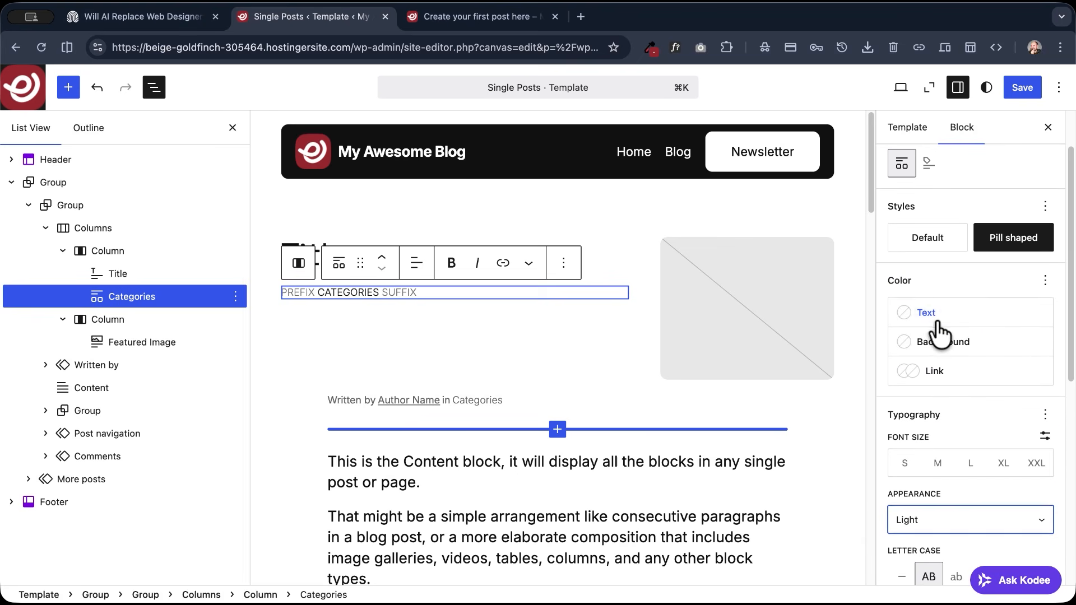
{"action": "left_click", "coordinate": [937, 323]}
{"action": "left_click", "coordinate": [835, 442]}
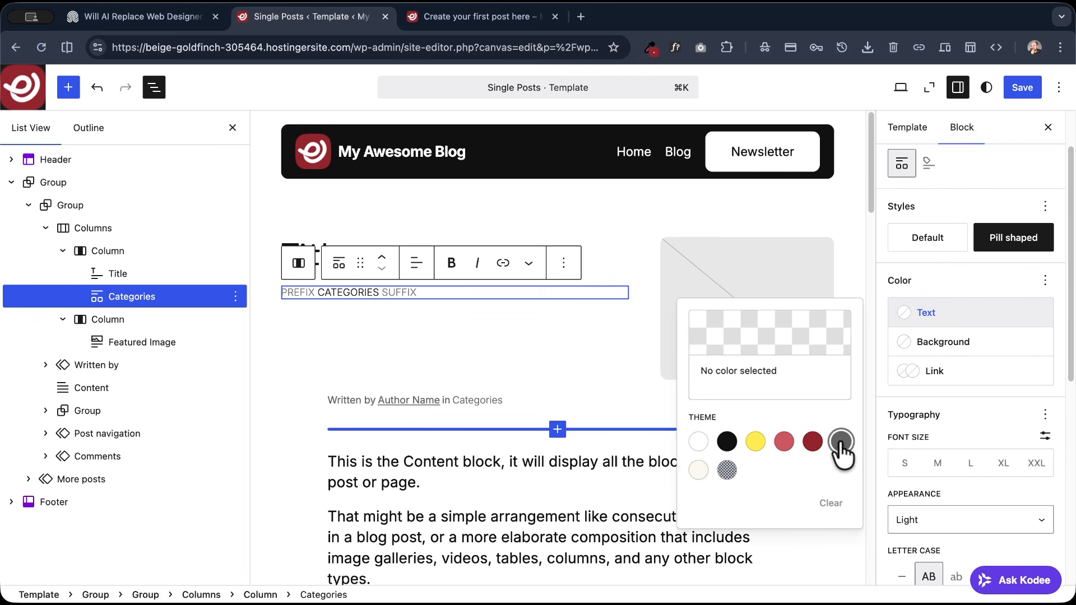
{"action": "left_click", "coordinate": [1021, 87]}
- Reload the post preview and examine the published-date line under the category in the demo post
{"action": "left_click", "coordinate": [482, 16]}
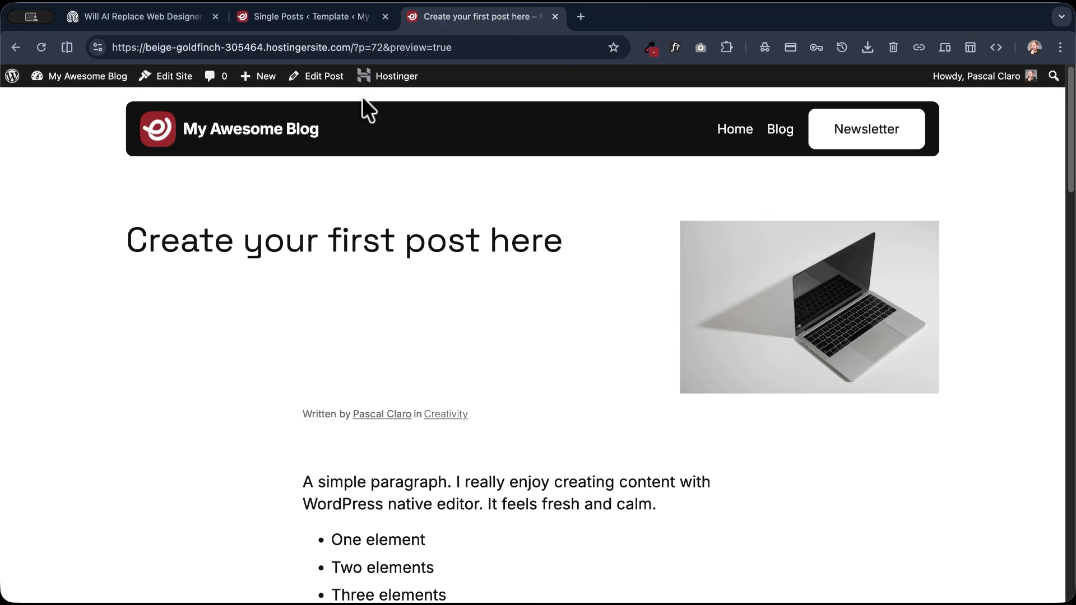
{"action": "left_click", "coordinate": [39, 47]}
{"action": "left_click", "coordinate": [334, 17]}
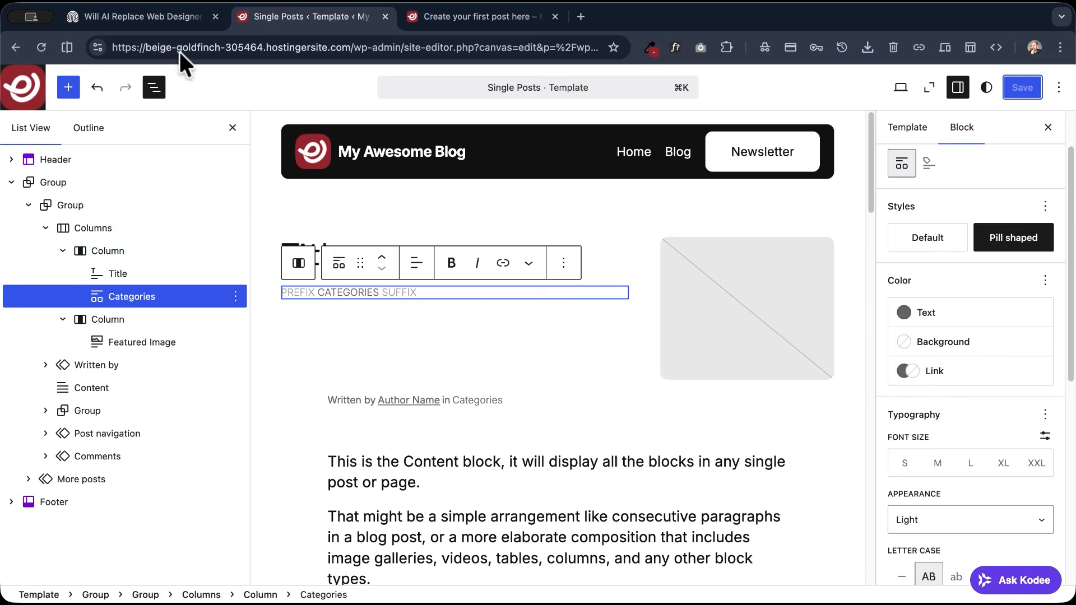
{"action": "left_click", "coordinate": [125, 18]}
{"action": "left_click_drag", "start_coordinate": [253, 308], "coordinate": [113, 305]}
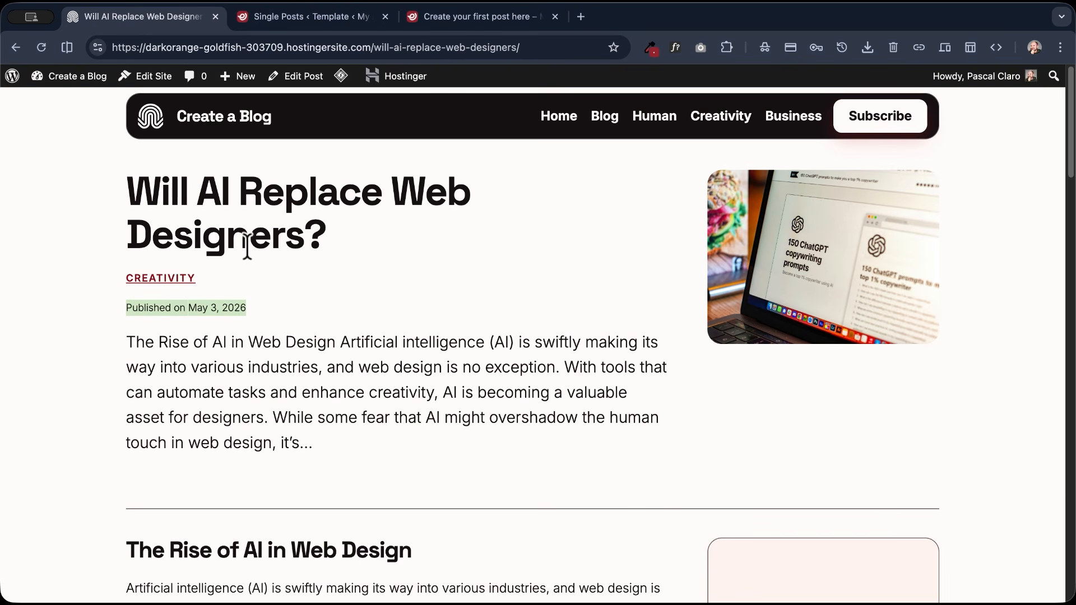
- Add an Author Name block after the Categories block in the Single Posts template's first column
{"action": "left_click", "coordinate": [347, 17]}
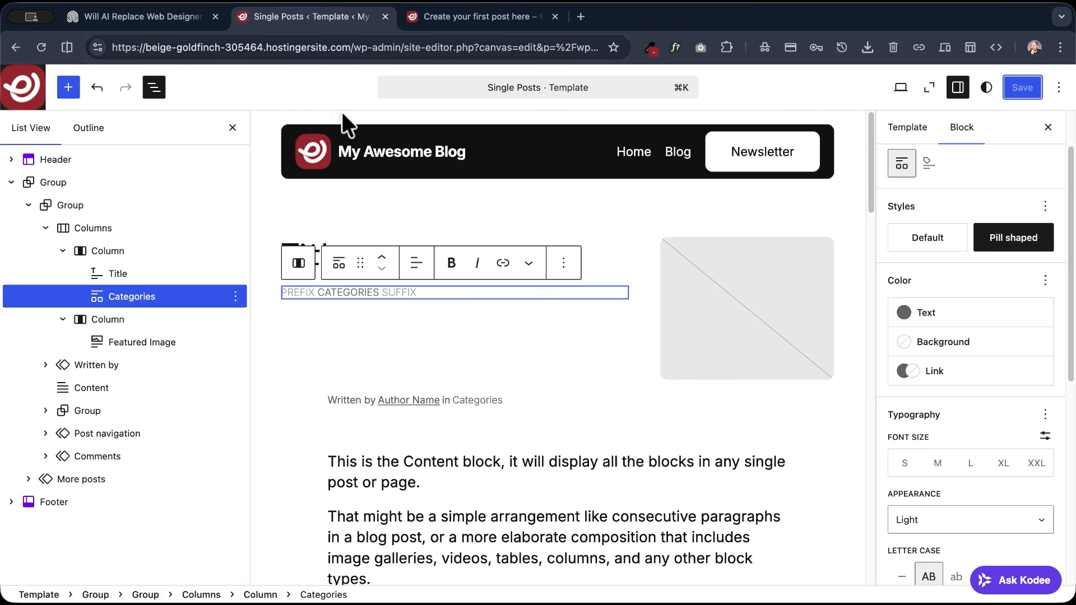
{"action": "left_click", "coordinate": [235, 296]}
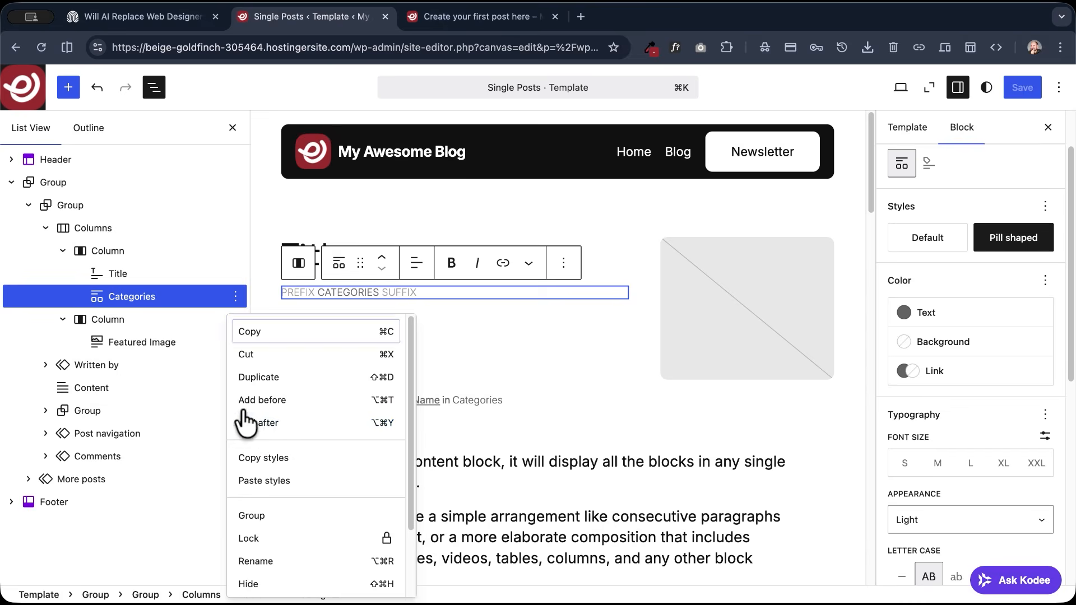
{"action": "left_click", "coordinate": [269, 426]}
{"action": "scroll", "coordinate": [308, 327], "scroll_direction": "down", "scroll_amount": 1}
{"action": "type", "text": "/aut"}
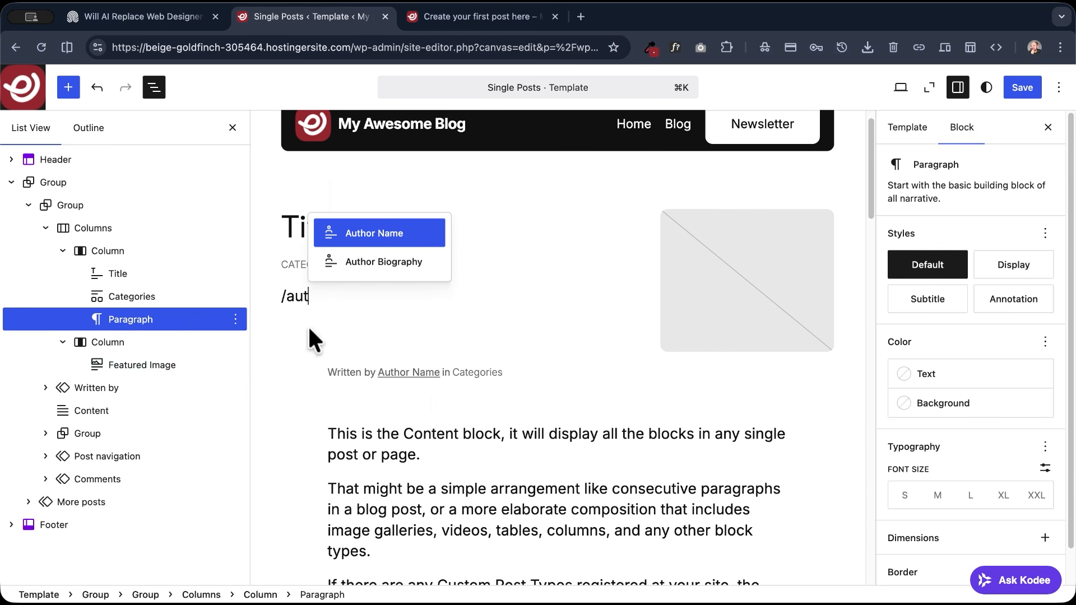
{"action": "left_click", "coordinate": [360, 233]}
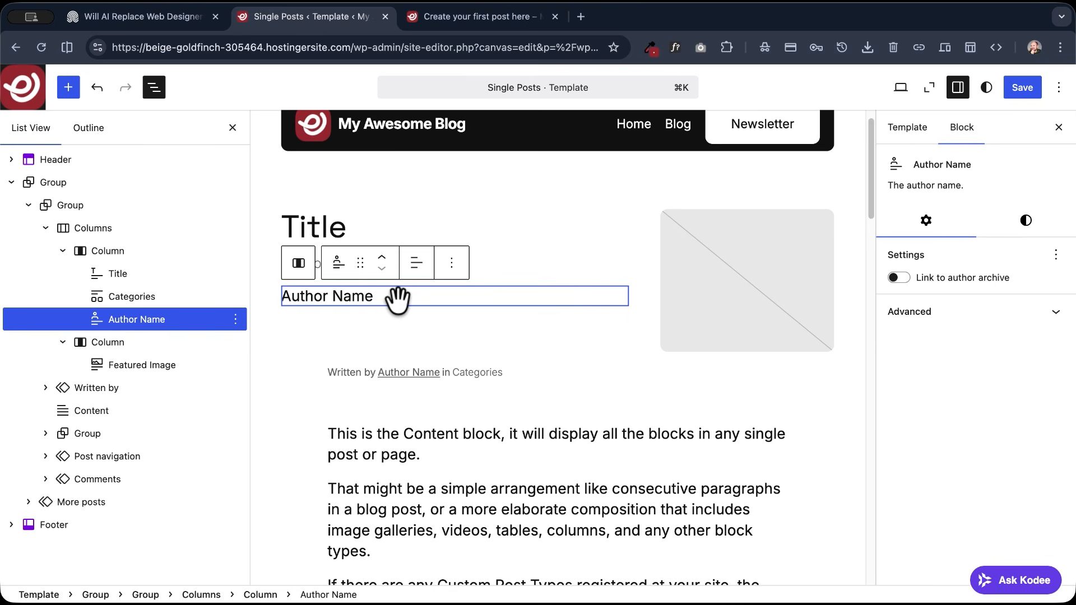
- Wrap the Author Name block in a group laid out as a row, and add a Post Date block inside it
{"action": "left_click", "coordinate": [339, 262]}
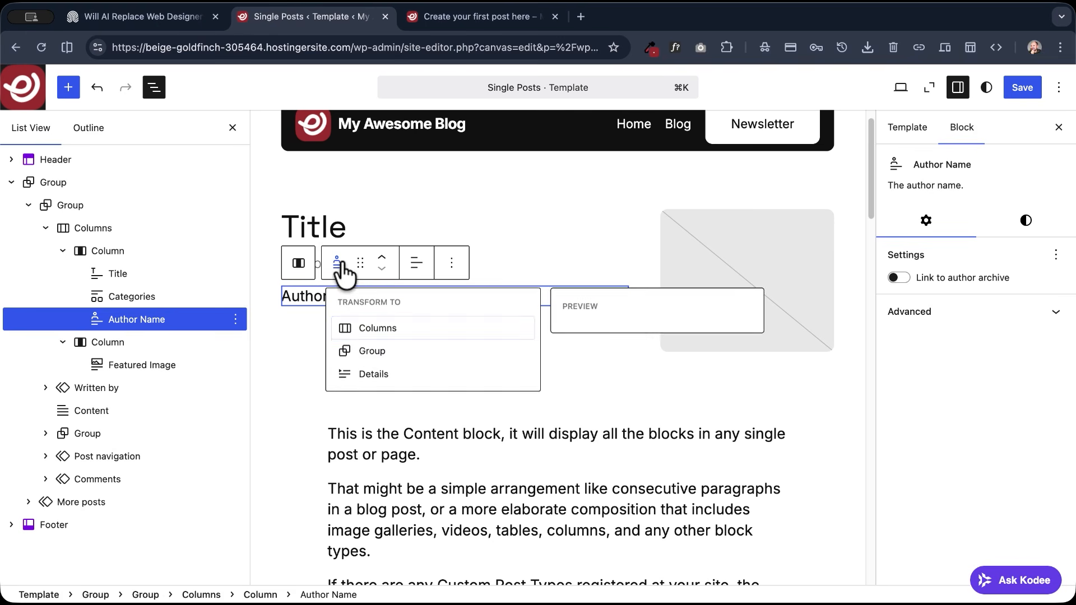
{"action": "left_click", "coordinate": [367, 354]}
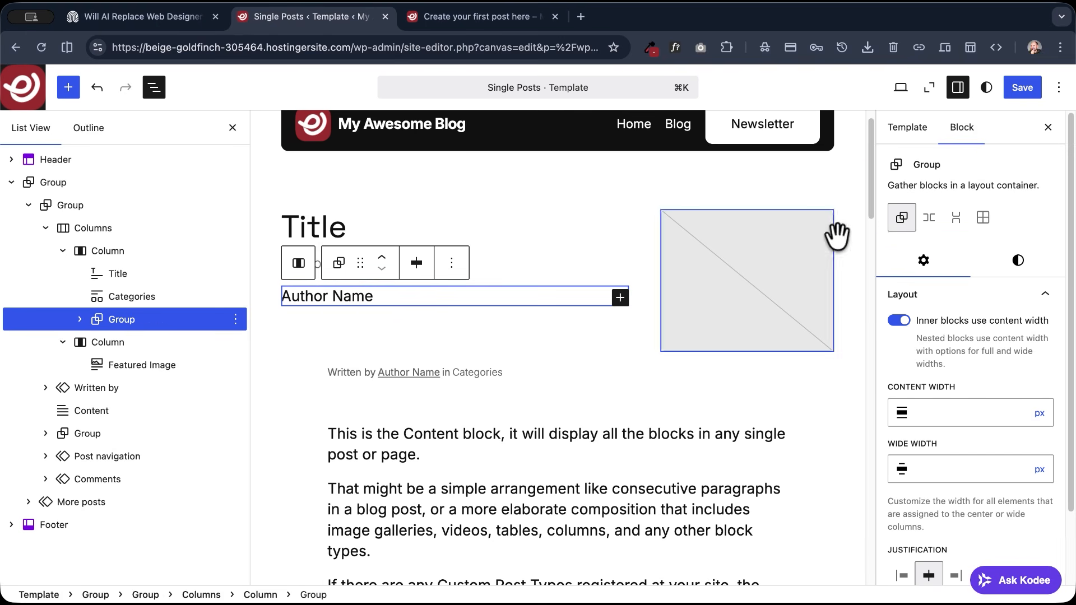
{"action": "left_click", "coordinate": [929, 220]}
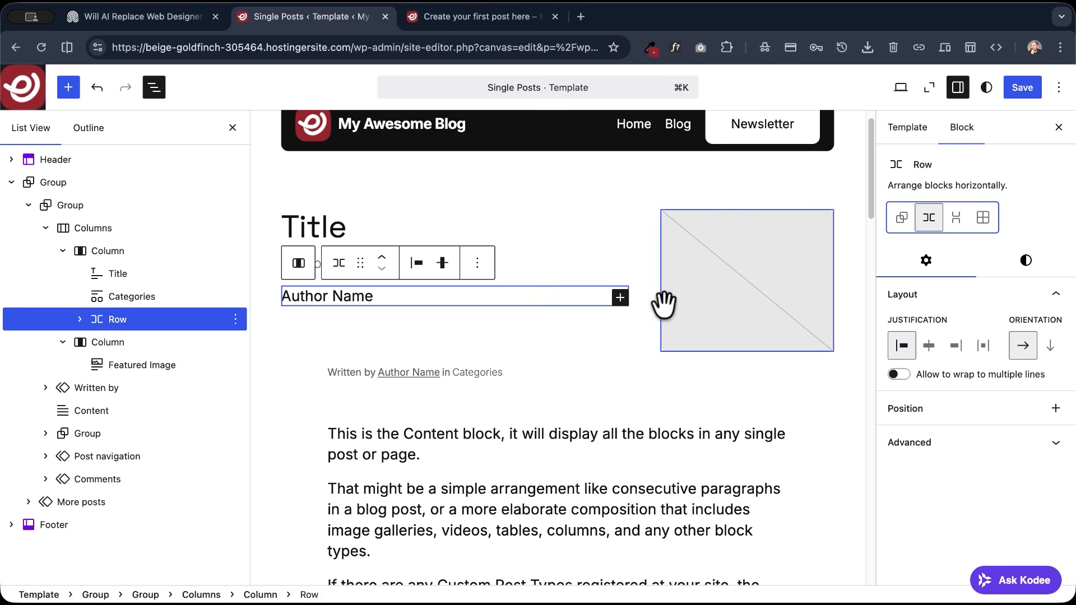
{"action": "left_click", "coordinate": [620, 298]}
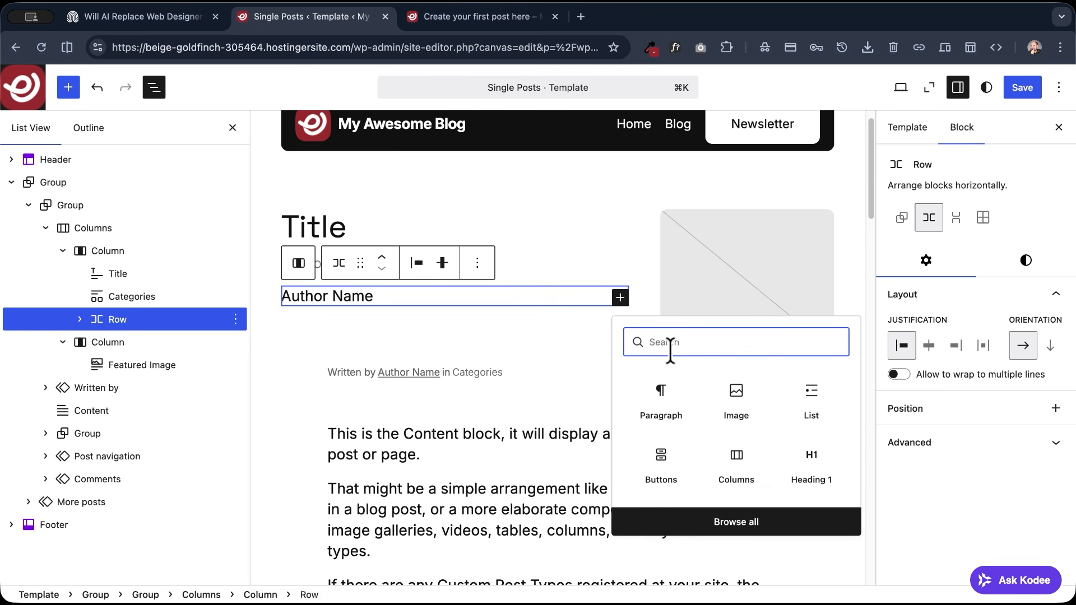
{"action": "type", "text": "date"}
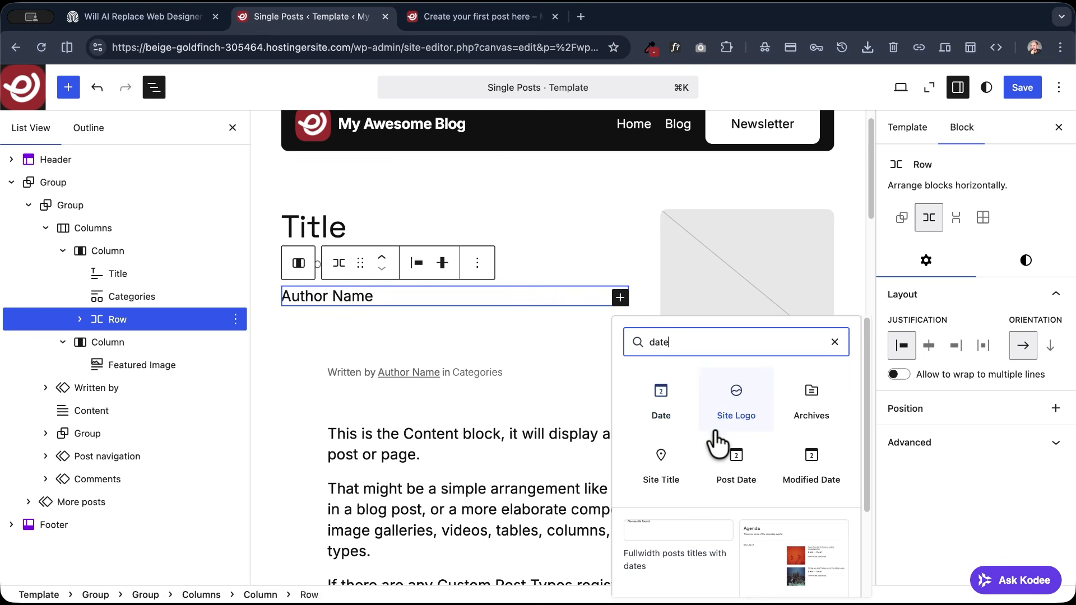
{"action": "left_click", "coordinate": [740, 457]}
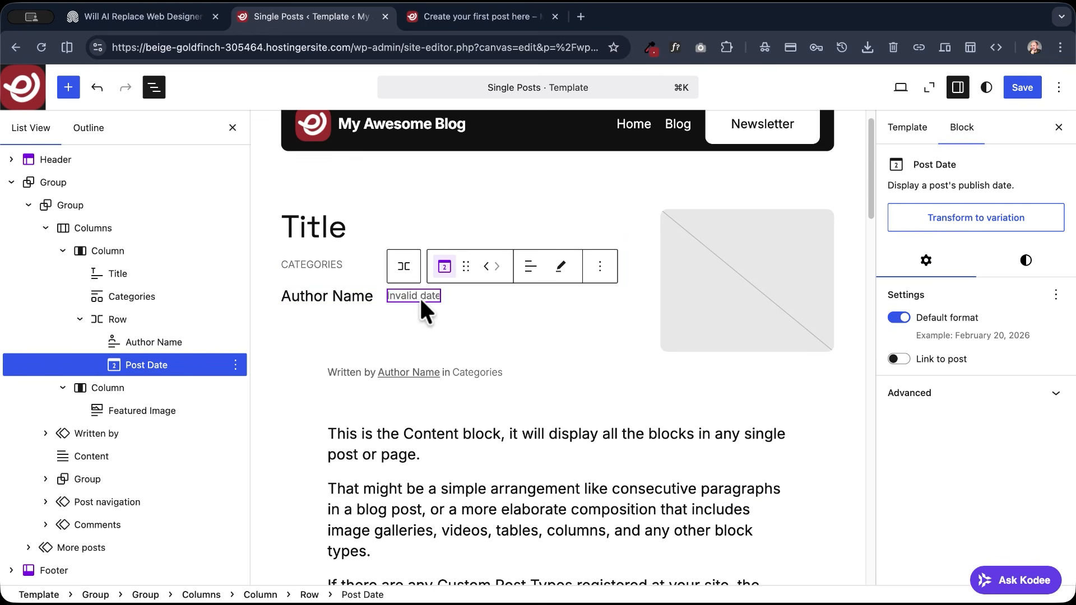
- Publish the post "Create your first post here" with pre-publish checks turned off, view it live, and close its editor
{"action": "left_click", "coordinate": [449, 16]}
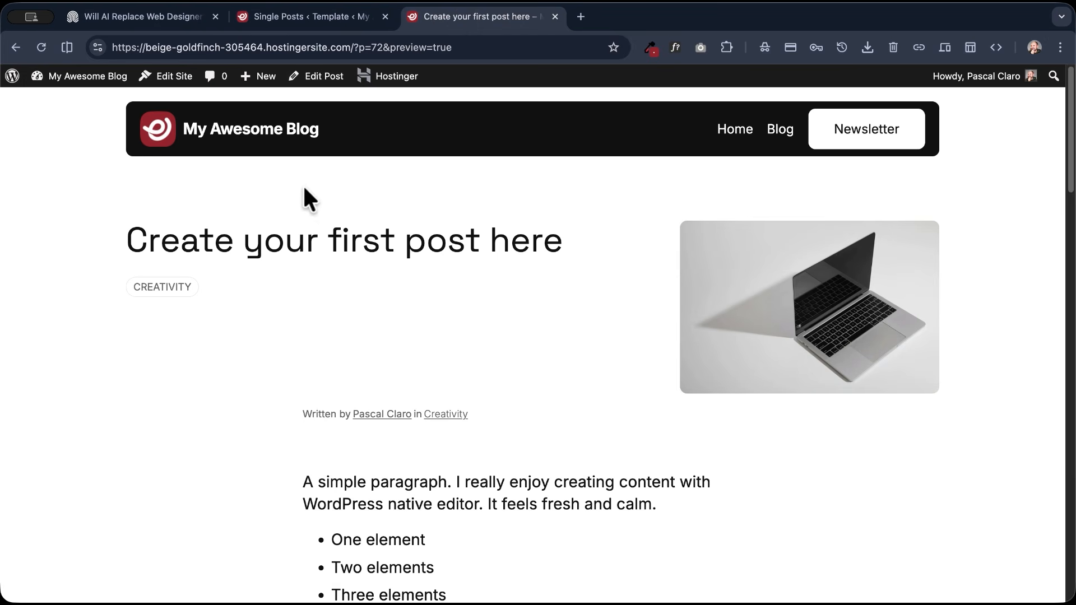
{"action": "left_click", "coordinate": [321, 79]}
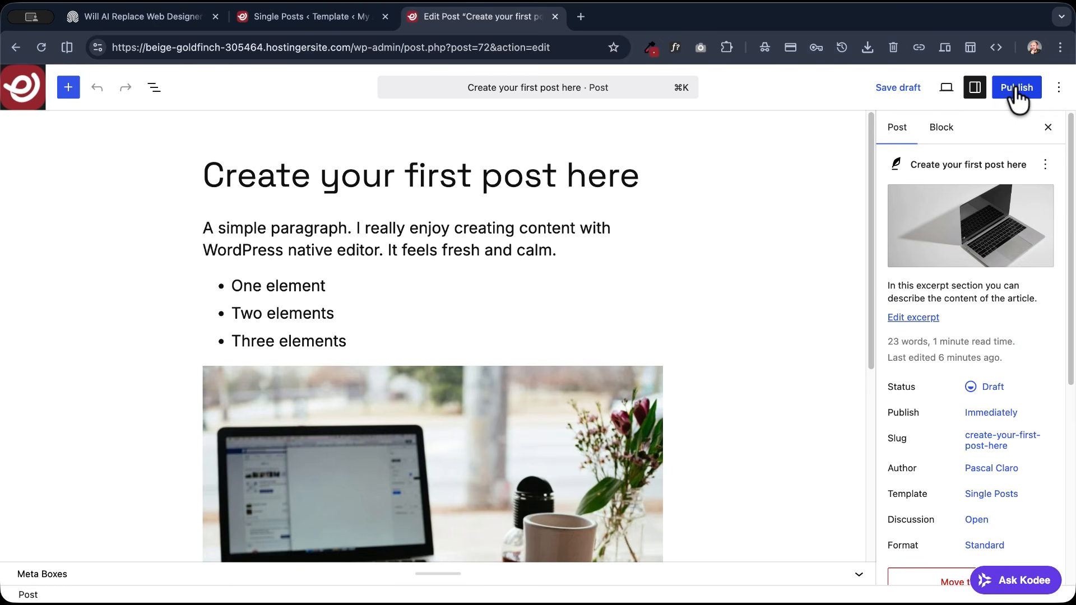
{"action": "left_click", "coordinate": [1016, 88]}
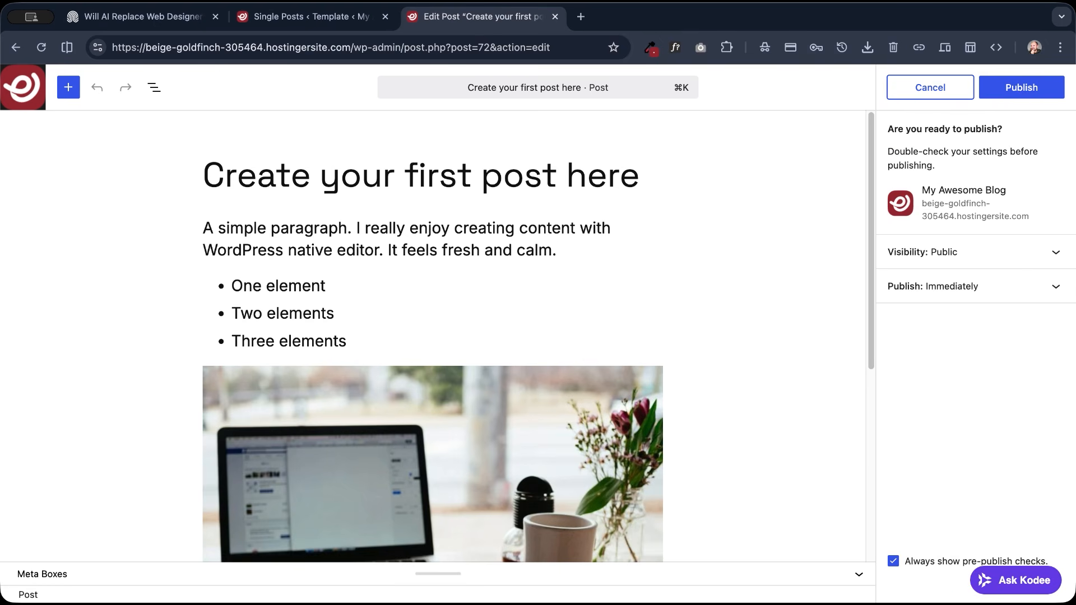
{"action": "left_click", "coordinate": [893, 562]}
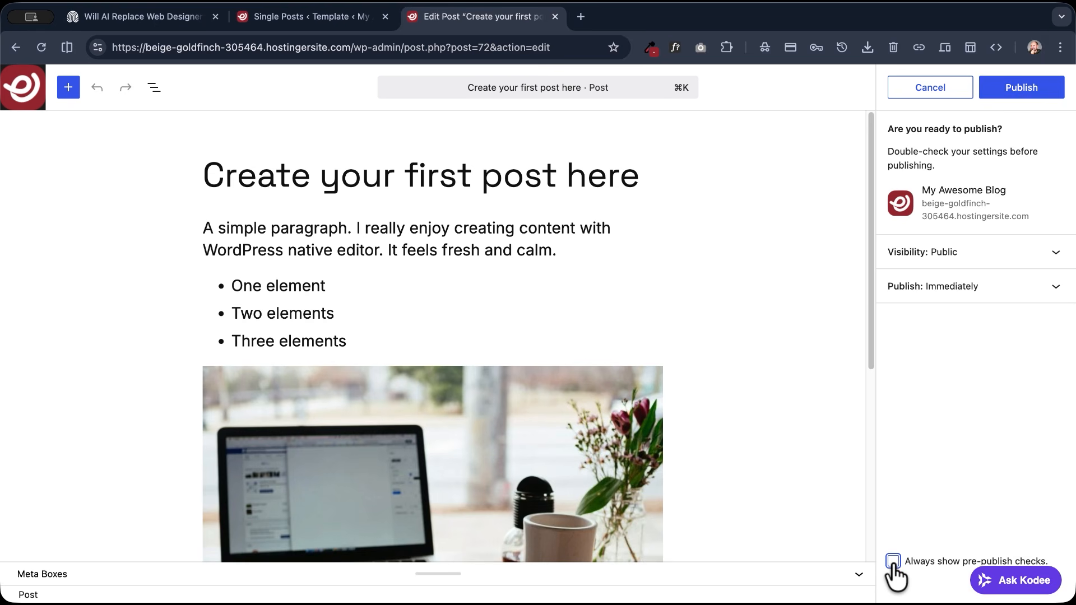
{"action": "left_click", "coordinate": [1017, 89]}
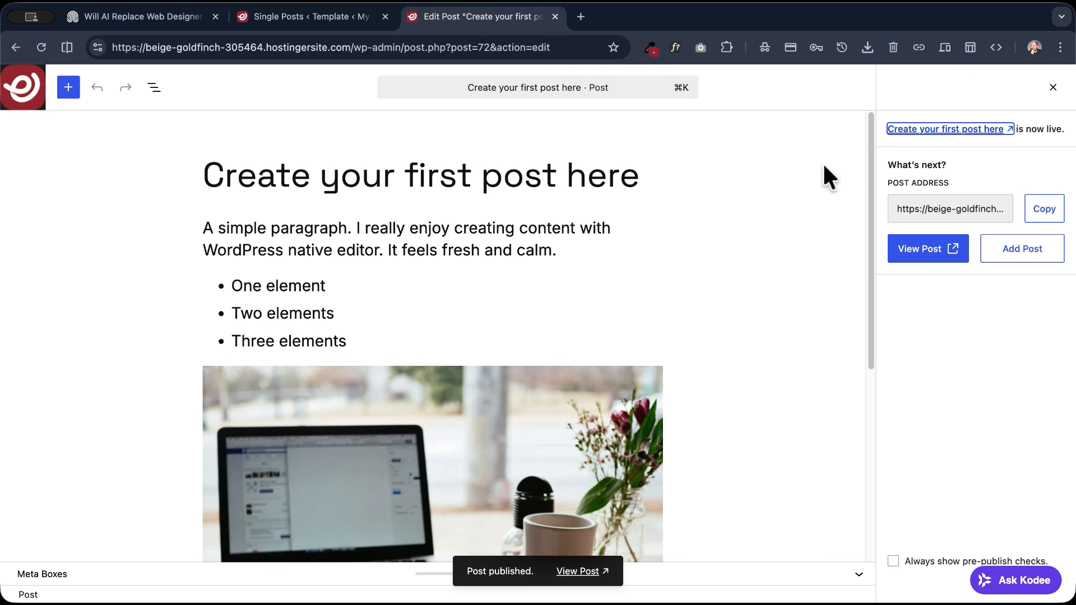
{"action": "left_click", "coordinate": [921, 250]}
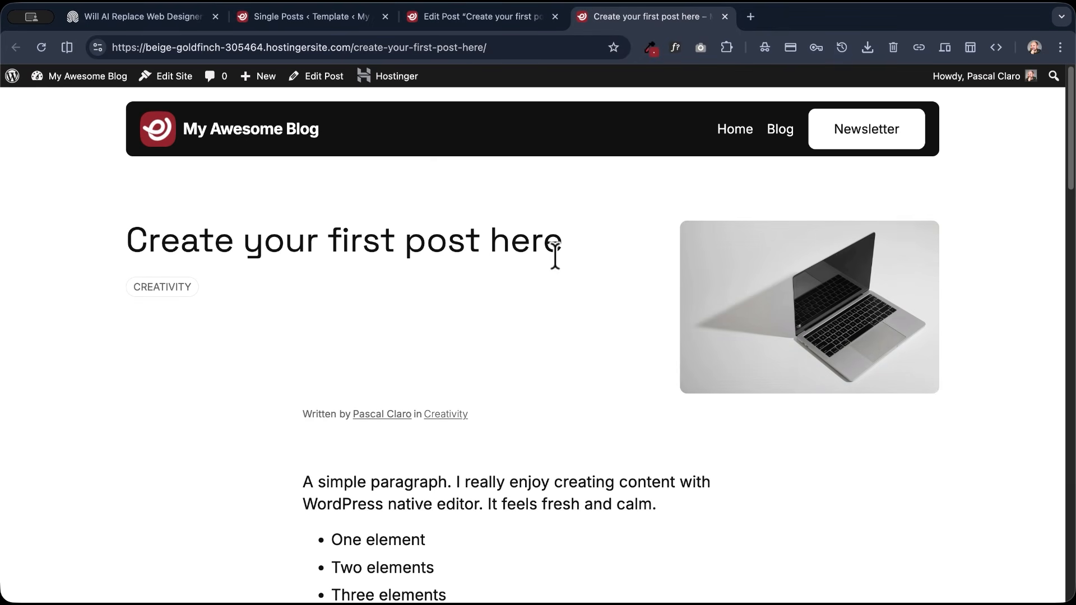
{"action": "left_click", "coordinate": [555, 17]}
- Save the Single Posts template, reload the live post, and check the author name and date under the category
{"action": "left_click", "coordinate": [290, 19]}
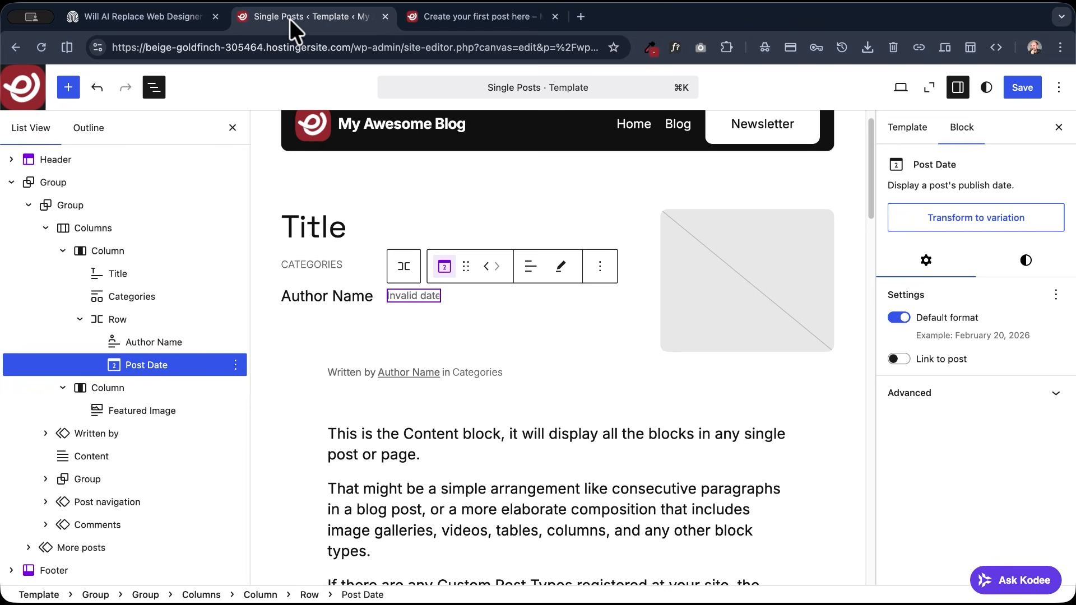
{"action": "left_click", "coordinate": [1022, 88]}
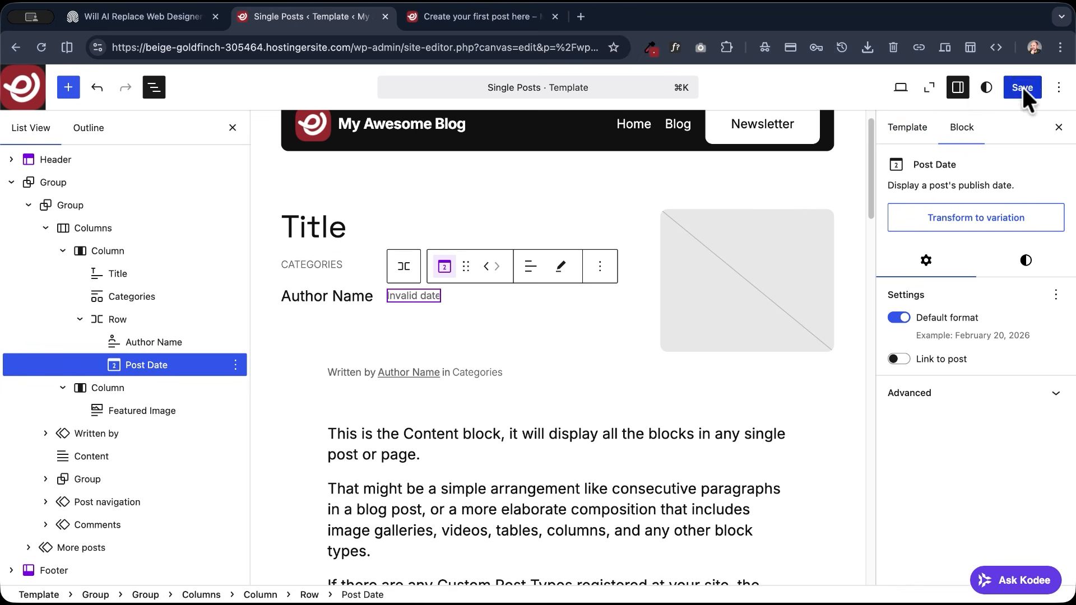
{"action": "left_click", "coordinate": [39, 48]}
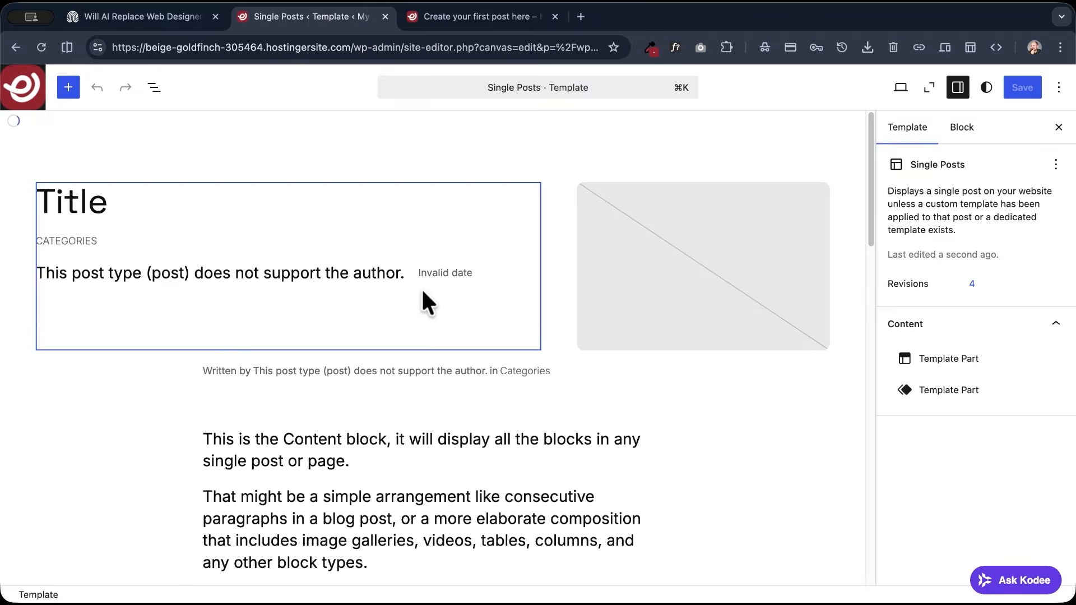
{"action": "left_click", "coordinate": [166, 335]}
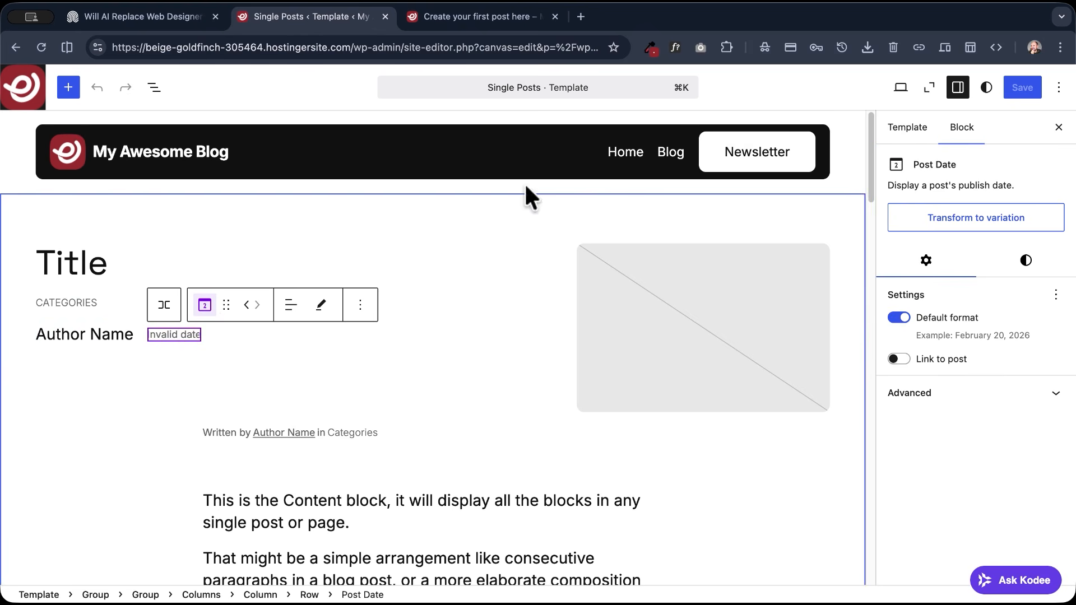
{"action": "left_click", "coordinate": [448, 16]}
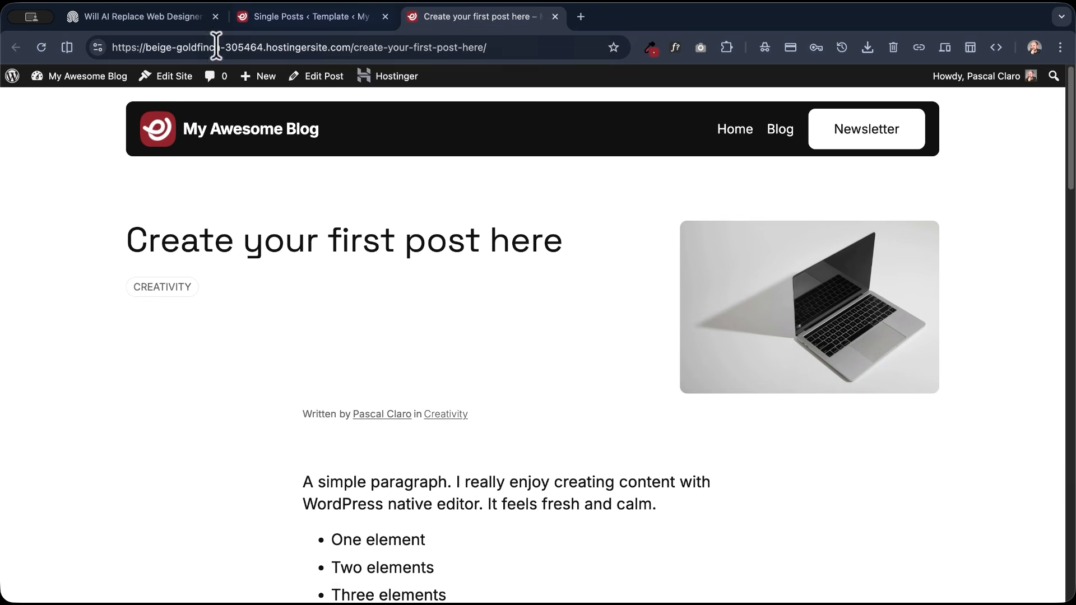
{"action": "left_click", "coordinate": [42, 48]}
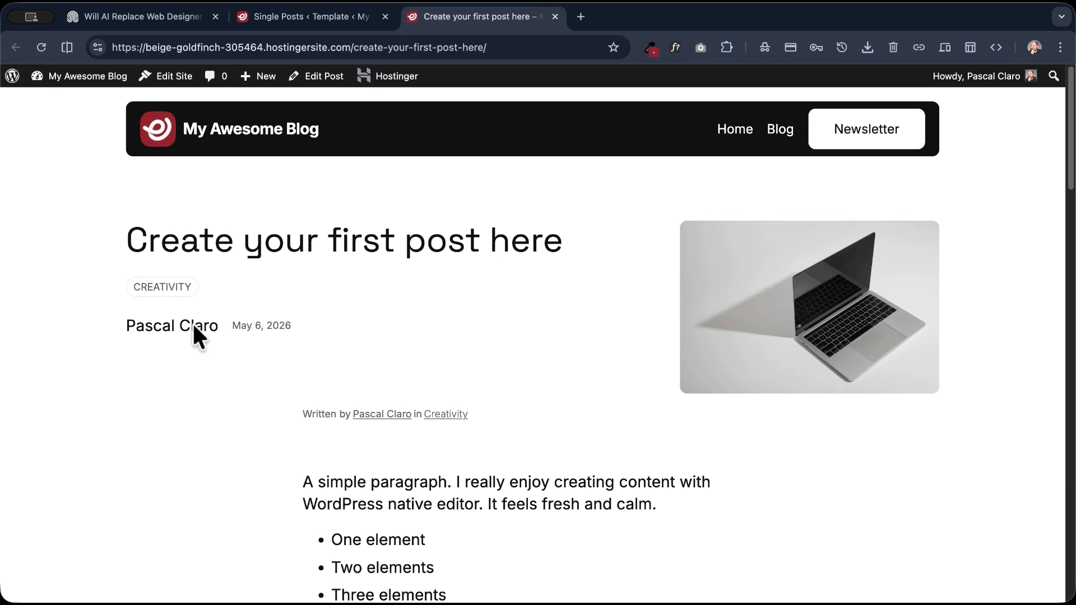
{"action": "left_click_drag", "start_coordinate": [141, 324], "coordinate": [319, 324]}
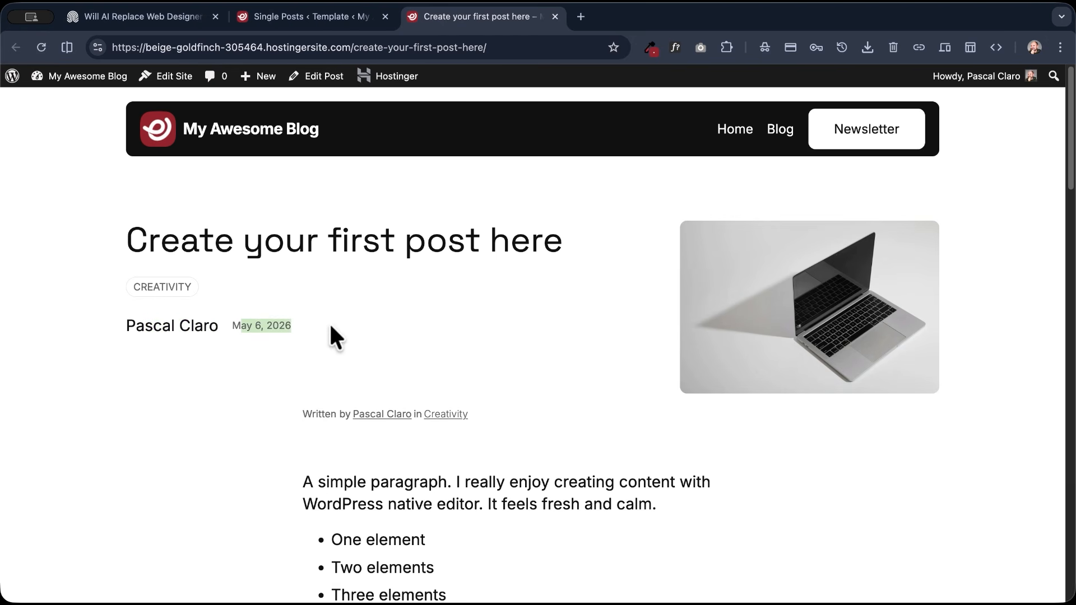
- Set the font size of the Author Name block in the Single Posts template to M
{"action": "left_click", "coordinate": [336, 18]}
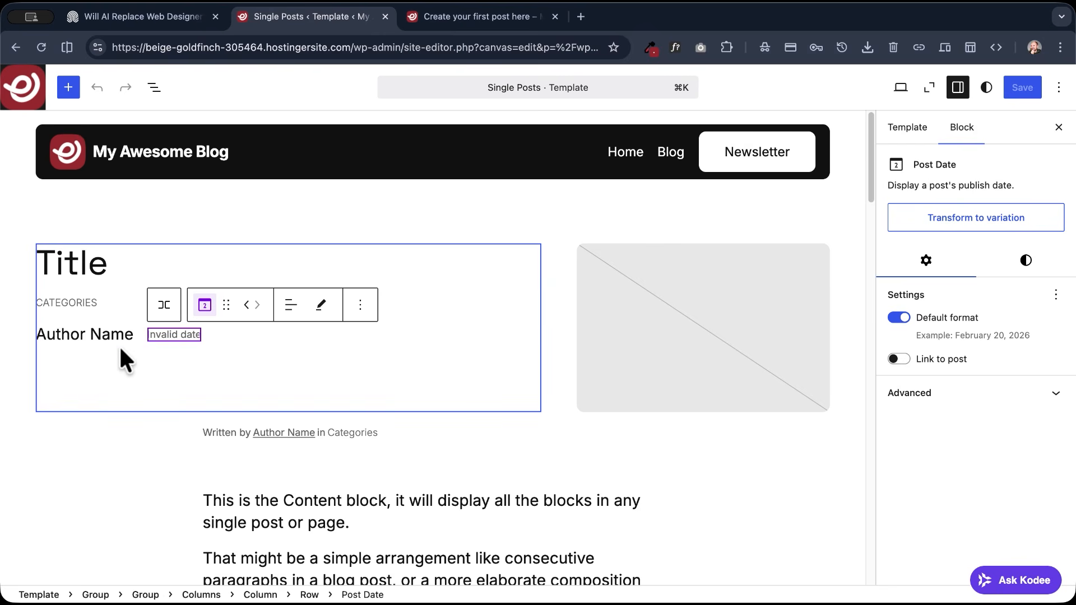
{"action": "left_click", "coordinate": [98, 335]}
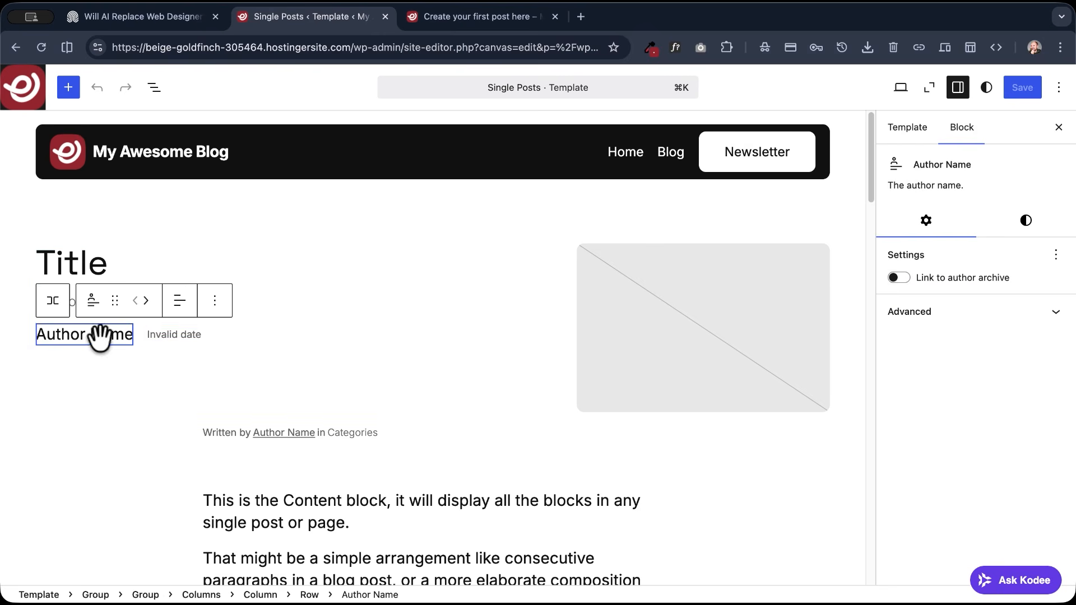
{"action": "left_click", "coordinate": [1038, 224]}
{"action": "scroll", "coordinate": [927, 401], "scroll_direction": "down", "scroll_amount": 3}
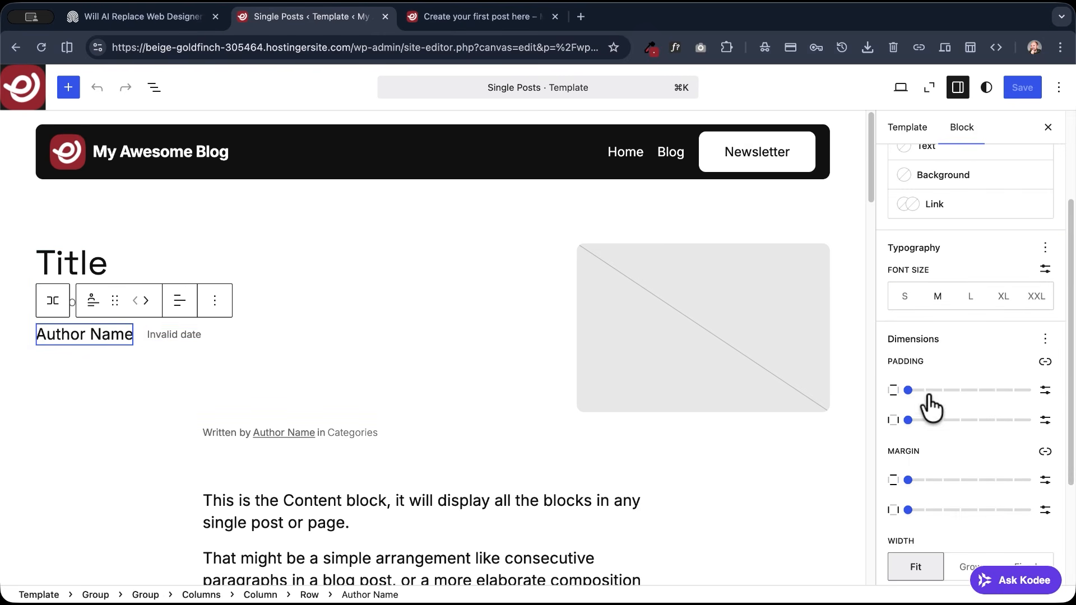
{"action": "left_click", "coordinate": [904, 303]}
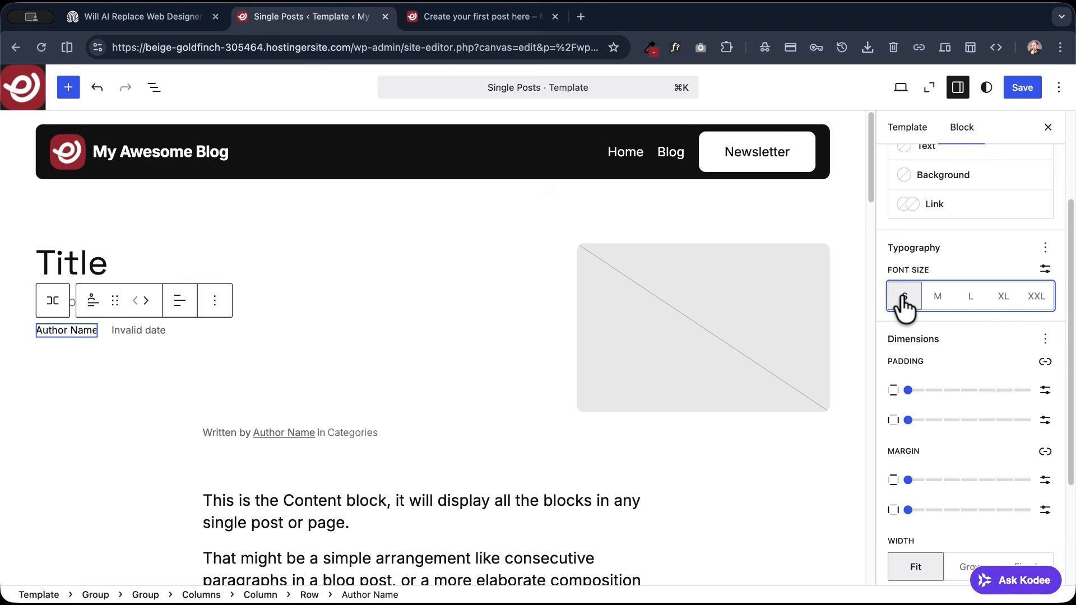
{"action": "left_click", "coordinate": [936, 303]}
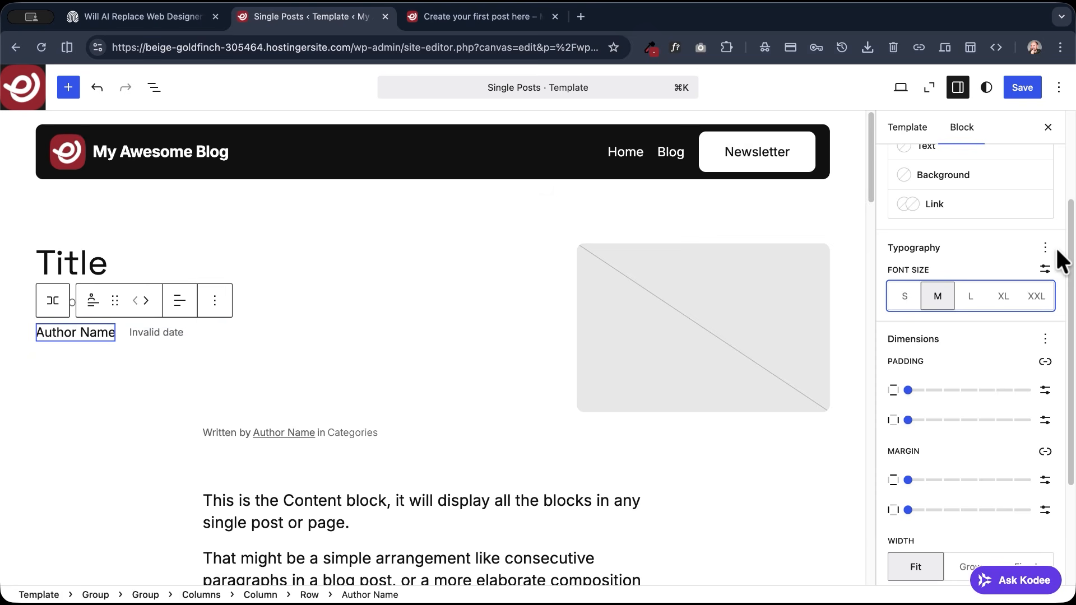
- Set the Author Name block's text color to the grey Accent 4 (#686868) and its typography appearance to Light
{"action": "scroll", "coordinate": [1031, 247], "scroll_direction": "up", "scroll_amount": 2}
{"action": "left_click", "coordinate": [968, 217]}
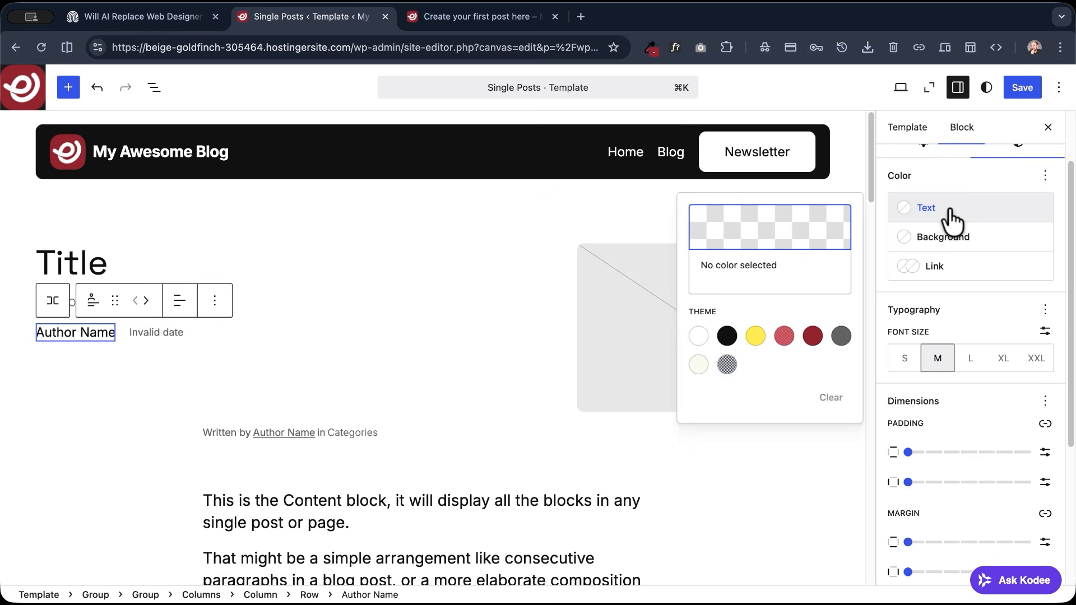
{"action": "left_click", "coordinate": [840, 336]}
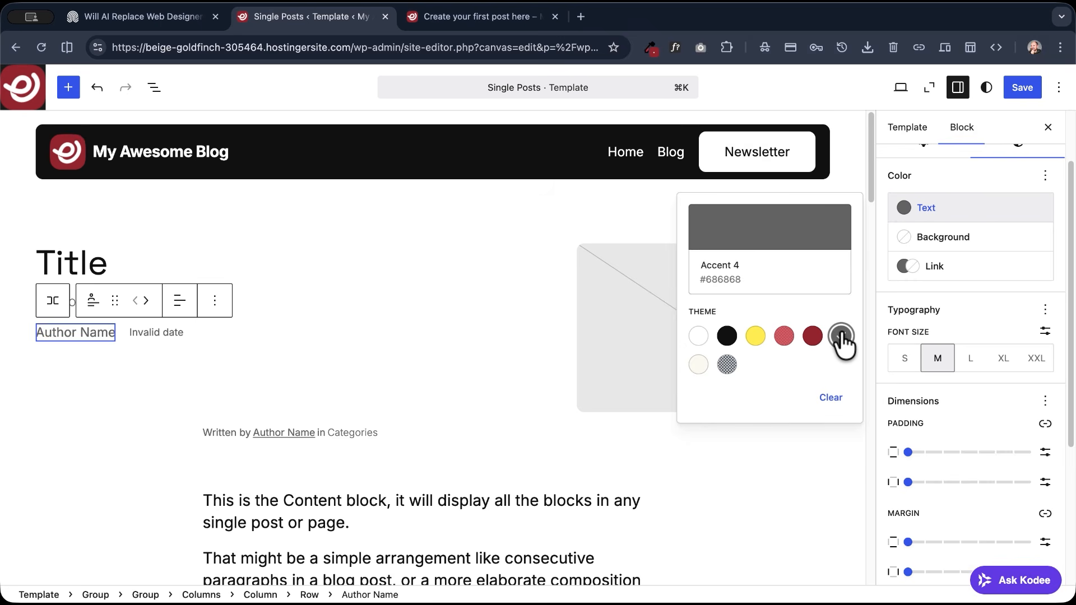
{"action": "left_click", "coordinate": [1044, 310]}
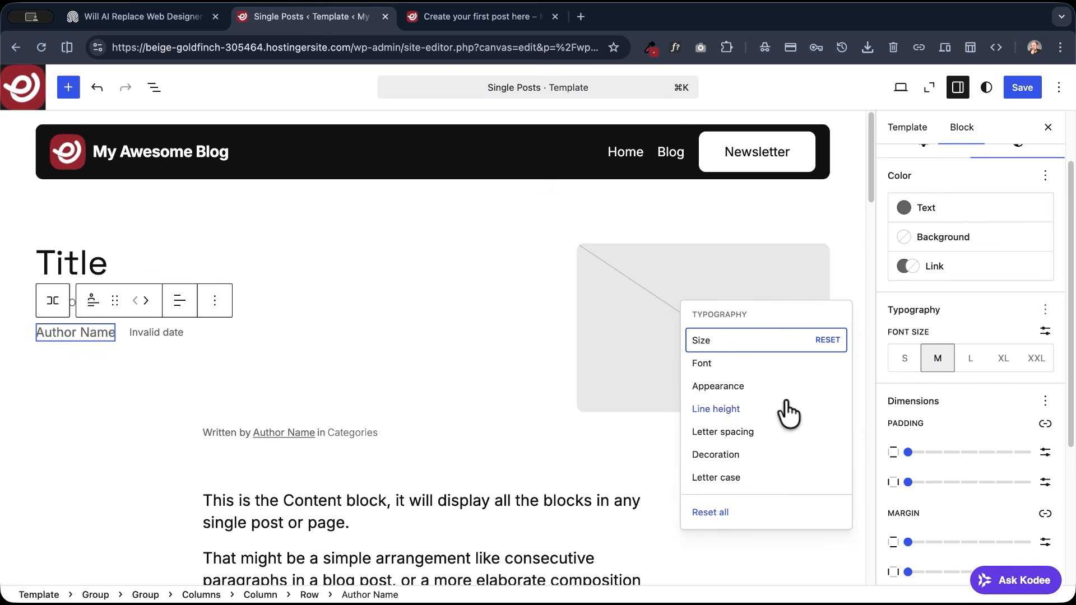
{"action": "left_click", "coordinate": [779, 385]}
{"action": "left_click", "coordinate": [969, 414]}
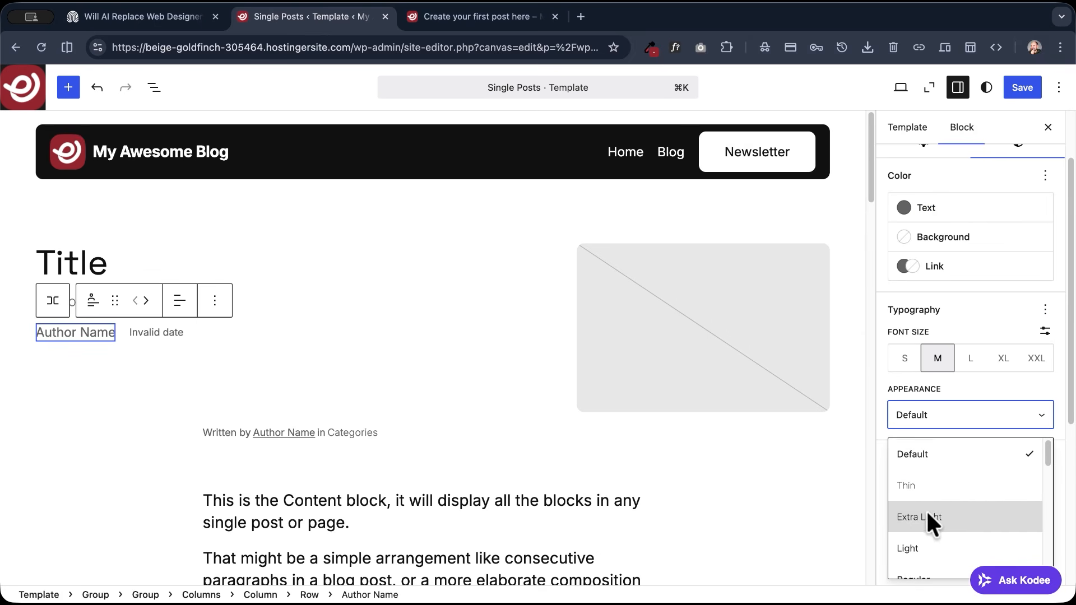
{"action": "left_click", "coordinate": [921, 541]}
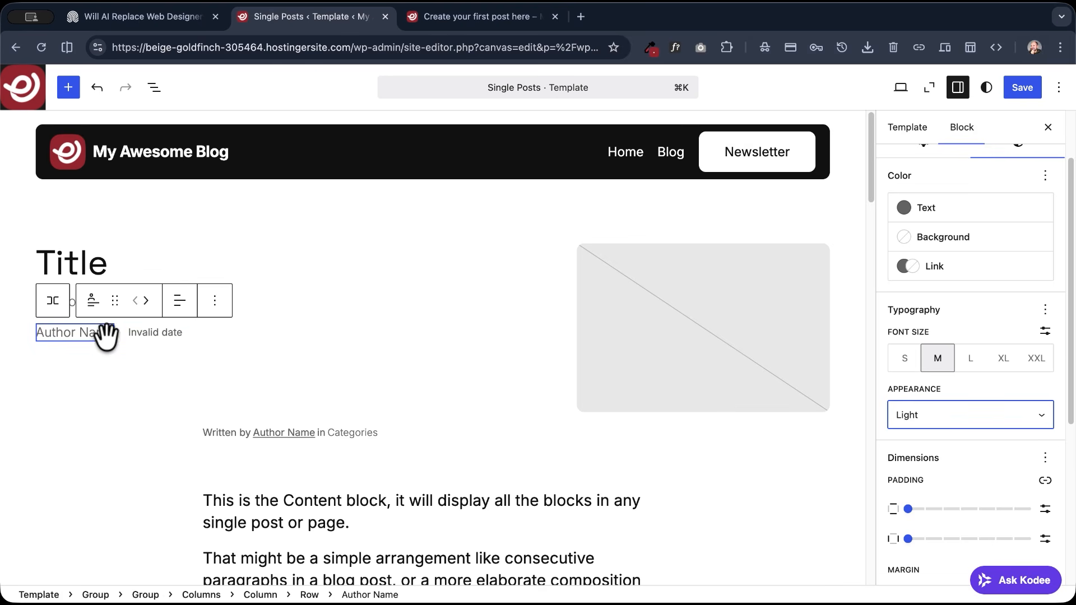
- Copy the Author Name block's styles onto the Post Date block, allowing clipboard access, and save the template
{"action": "left_click", "coordinate": [215, 301]}
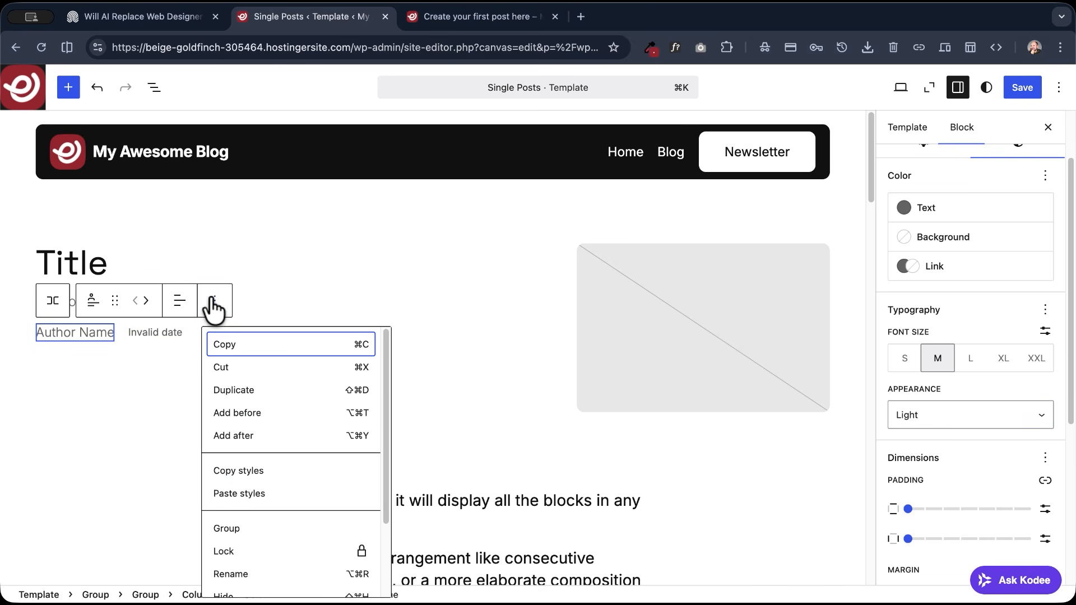
{"action": "left_click", "coordinate": [251, 473]}
{"action": "left_click", "coordinate": [153, 334]}
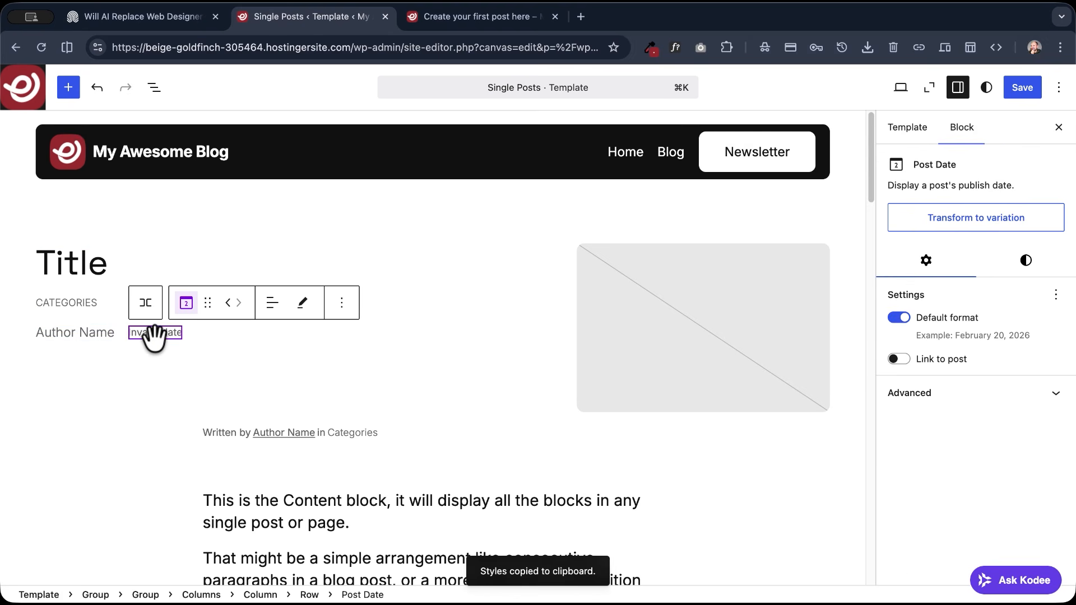
{"action": "left_click", "coordinate": [341, 305]}
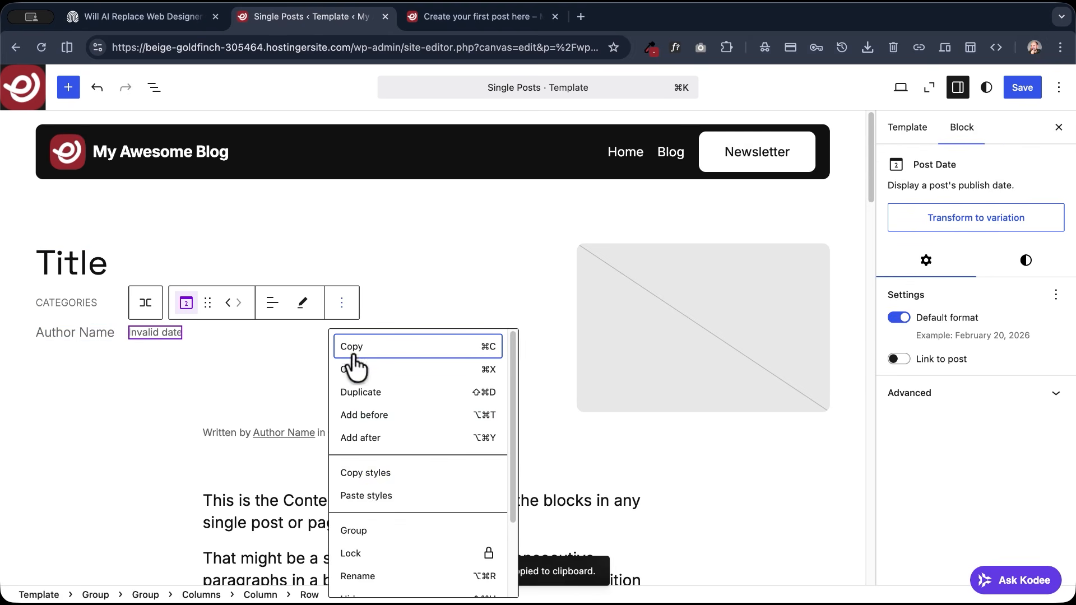
{"action": "left_click", "coordinate": [374, 500]}
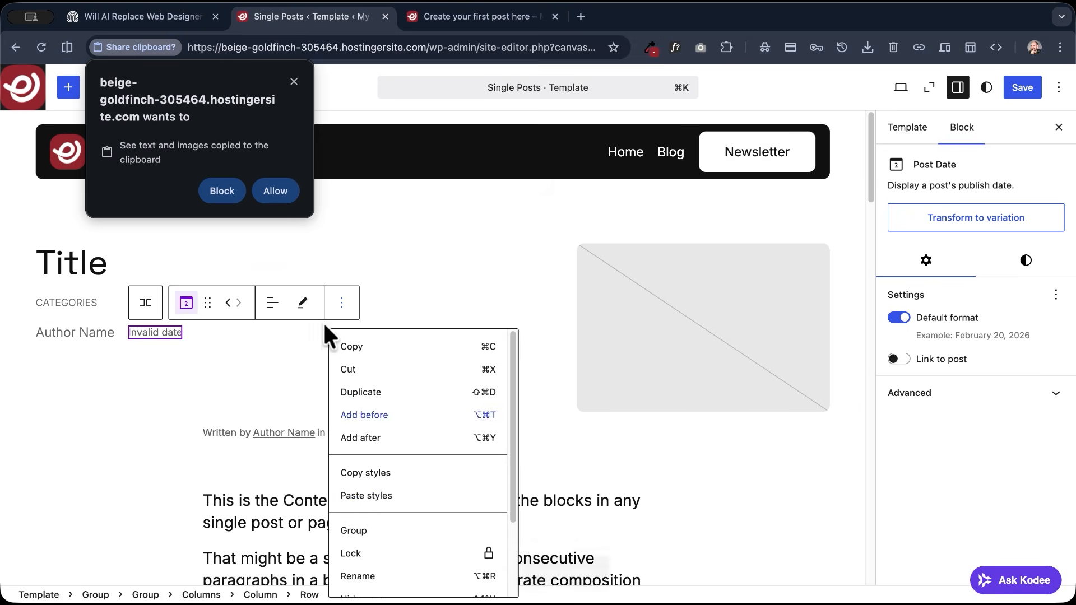
{"action": "left_click", "coordinate": [280, 193]}
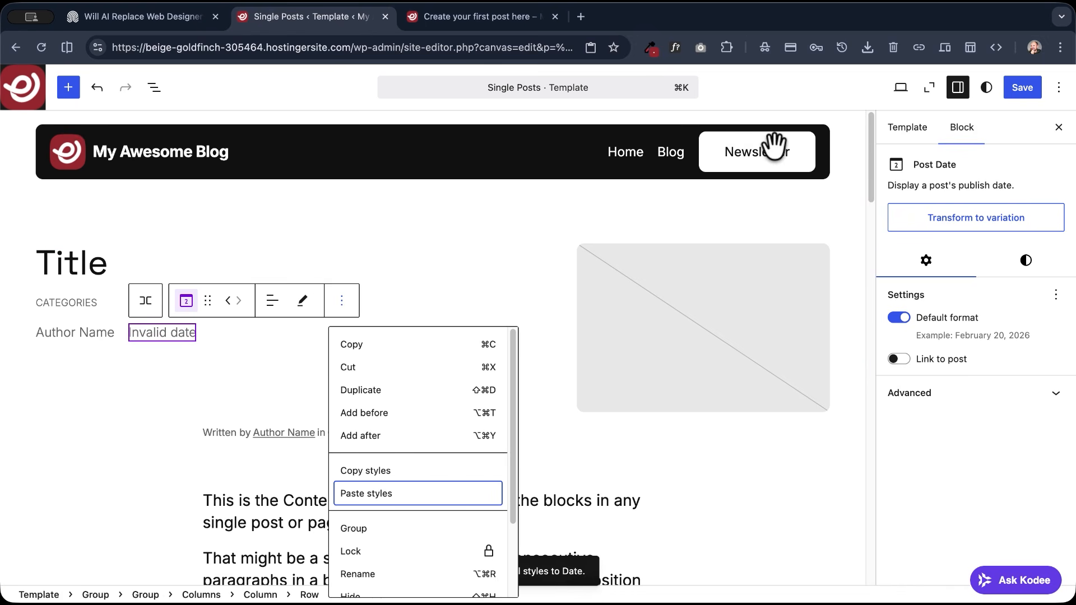
{"action": "left_click", "coordinate": [1021, 87]}
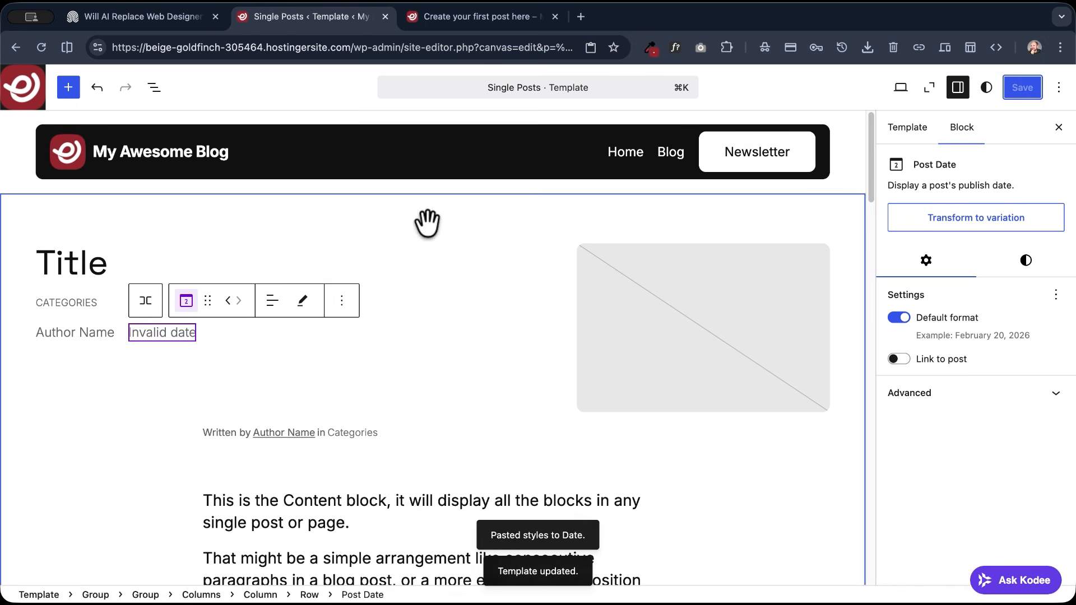
- Reload the live post and check the styling of the author name and date line
{"action": "left_click", "coordinate": [447, 23]}
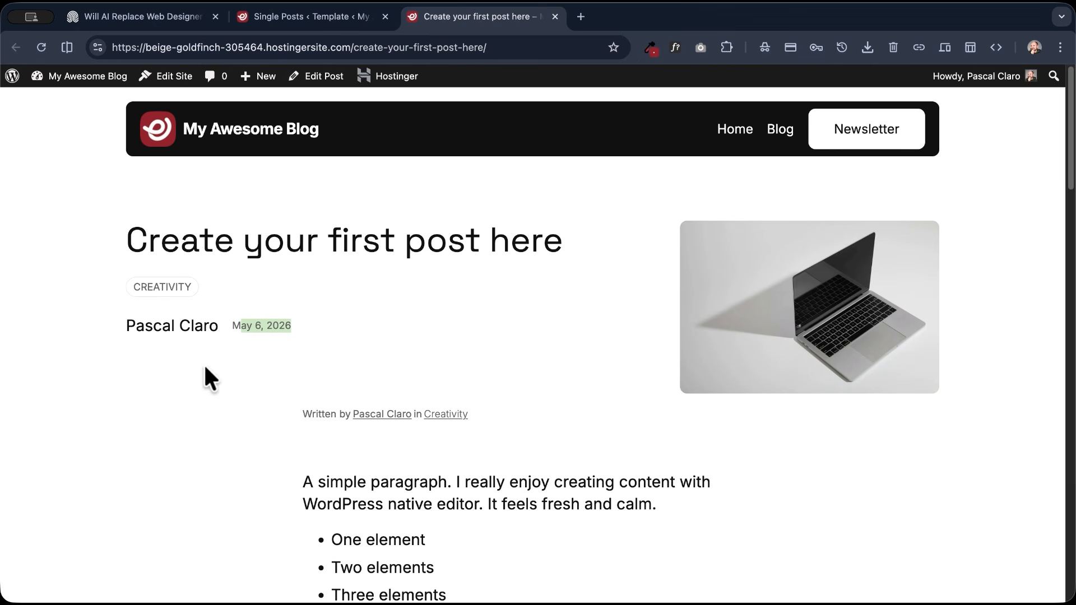
{"action": "left_click", "coordinate": [41, 48]}
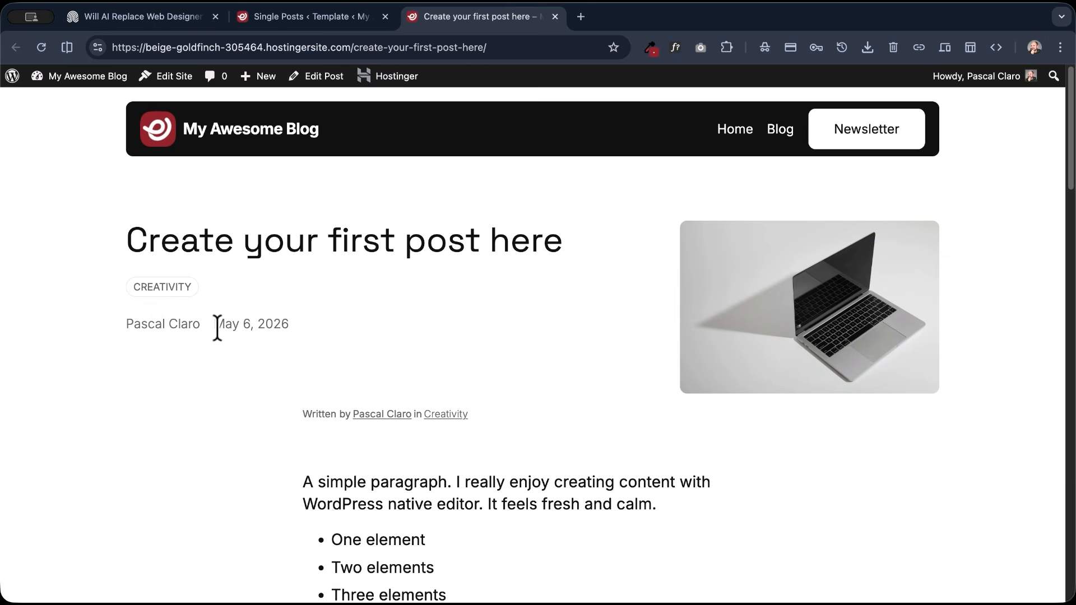
{"action": "left_click_drag", "start_coordinate": [315, 320], "coordinate": [53, 337]}
{"action": "left_click_drag", "start_coordinate": [324, 325], "coordinate": [101, 324]}
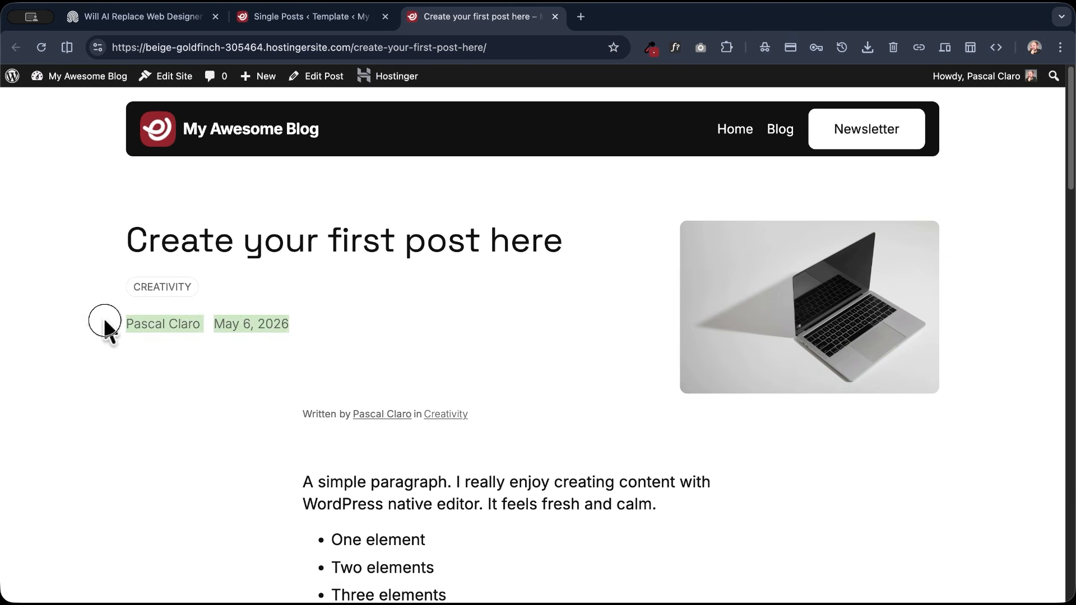
{"action": "left_click", "coordinate": [93, 341]}
- Add a paragraph reading "Published on:" between the Author Name and Post Date blocks in the template's row
{"action": "left_click", "coordinate": [289, 19]}
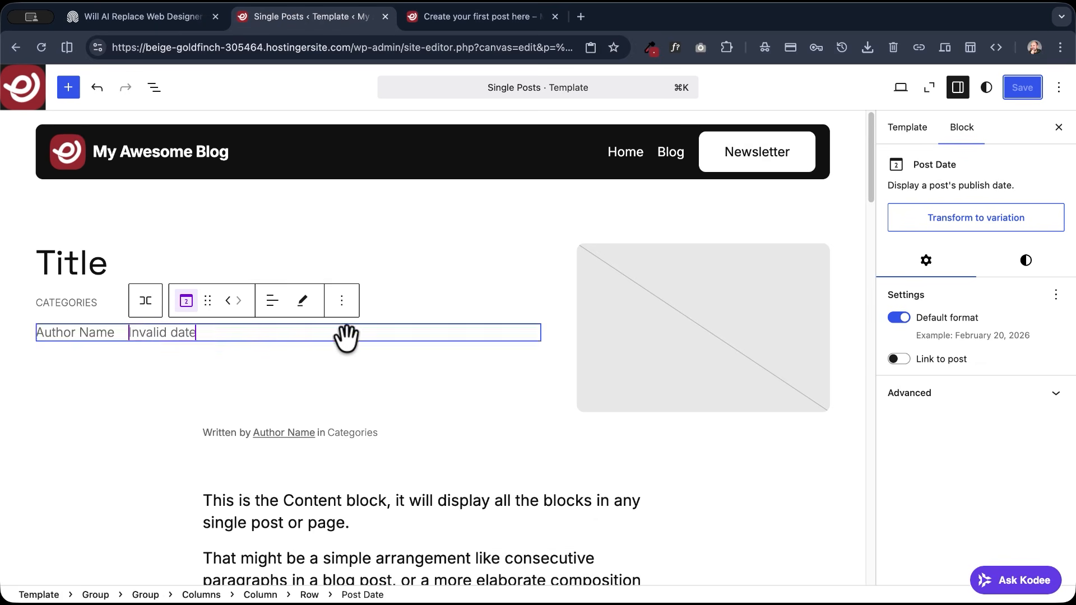
{"action": "left_click", "coordinate": [342, 308]}
{"action": "left_click", "coordinate": [370, 410]}
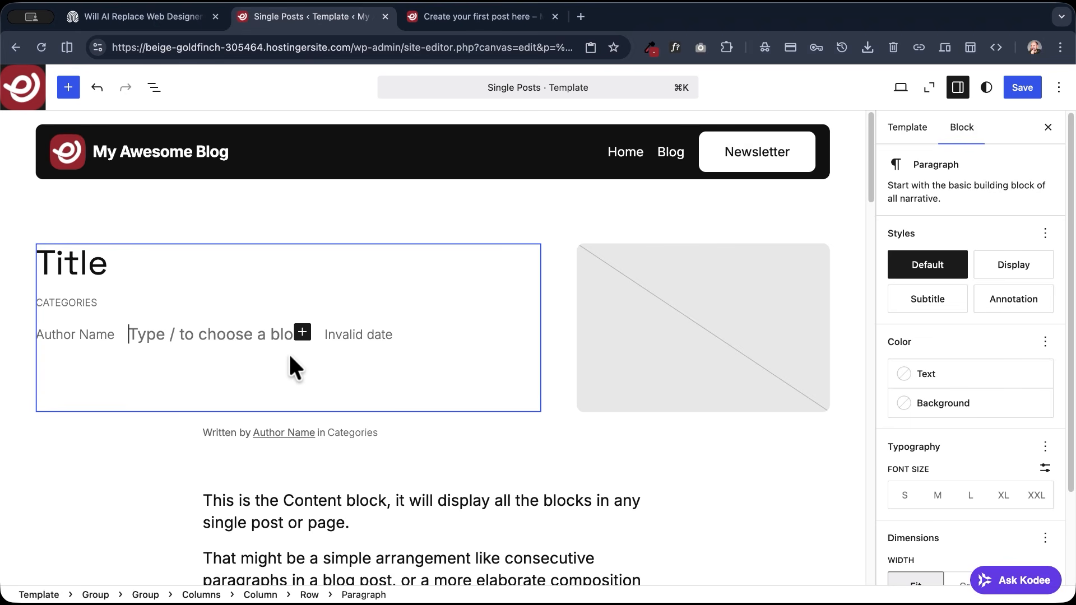
{"action": "key", "text": "super+v"}
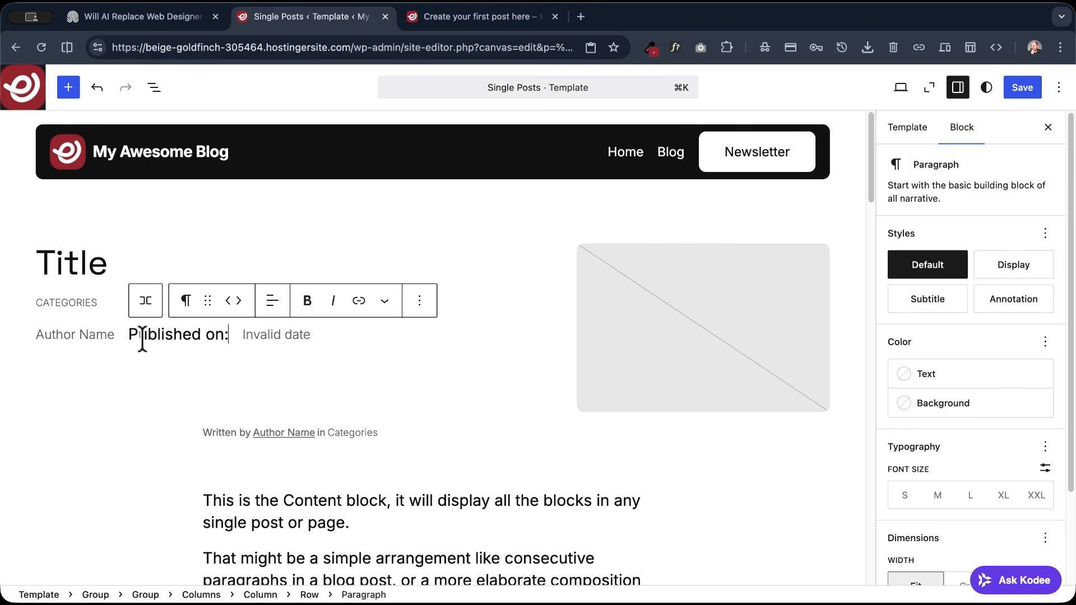
- Paste the copied Author Name styles onto the "Published on:" paragraph and save the template
{"action": "left_click", "coordinate": [419, 302]}
{"action": "left_click", "coordinate": [444, 494]}
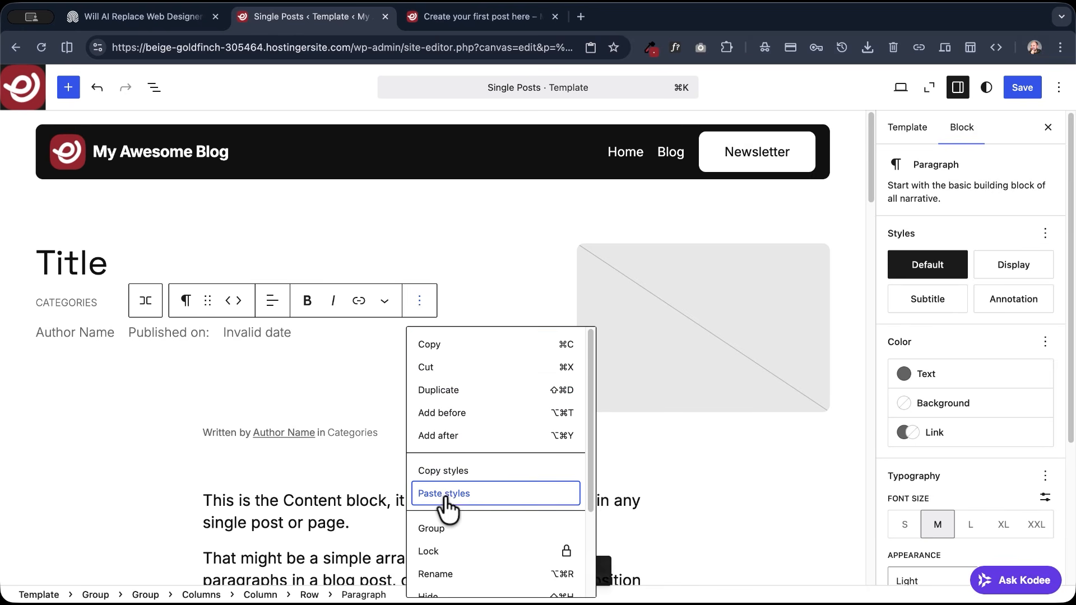
{"action": "left_click", "coordinate": [1021, 88]}
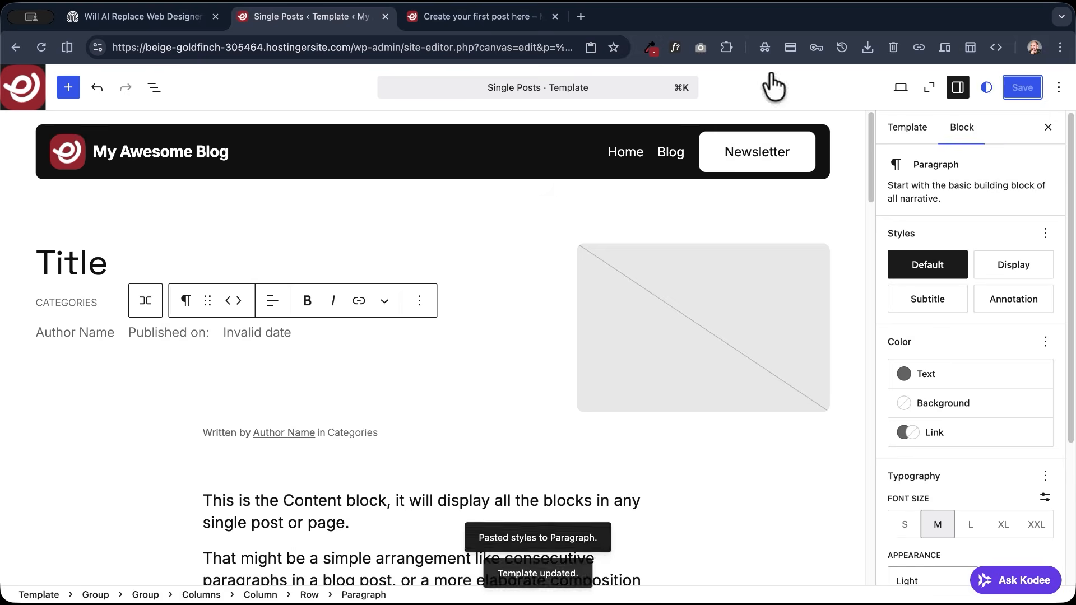
- Reload the live post and check the spacing around the "Published on:" label
{"action": "left_click", "coordinate": [477, 16]}
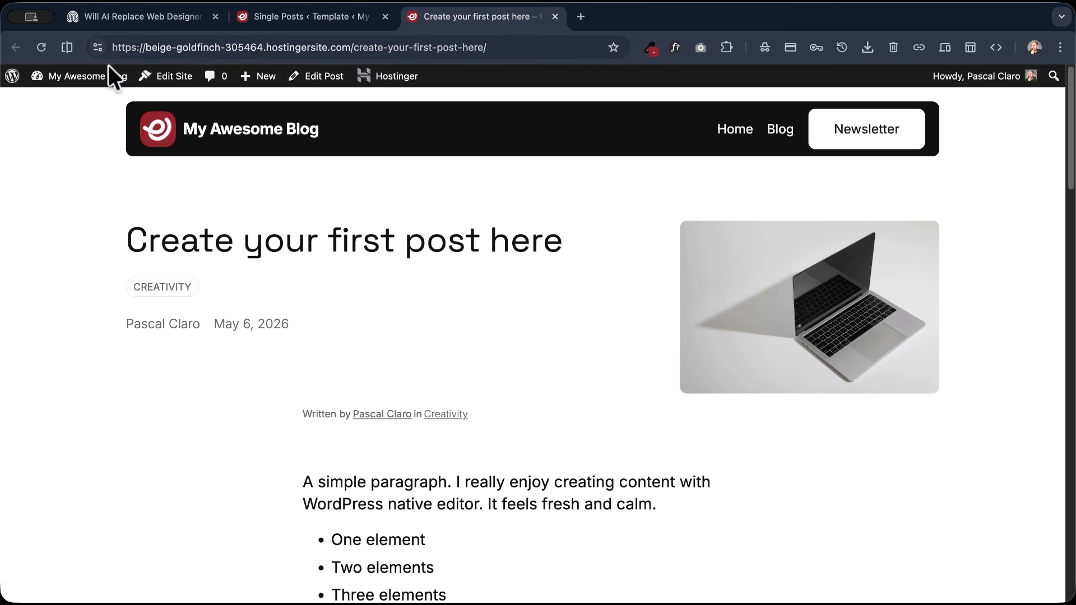
{"action": "left_click", "coordinate": [42, 47]}
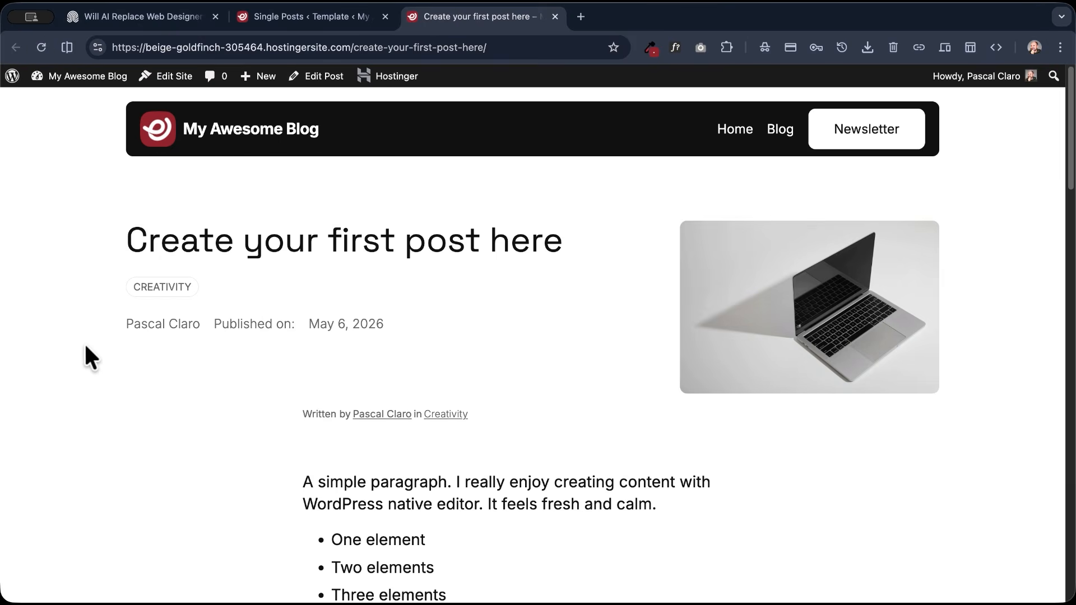
{"action": "left_click_drag", "start_coordinate": [294, 327], "coordinate": [325, 325]}
{"action": "left_click", "coordinate": [293, 341]}
- Set the block spacing of the author and date row to Tiny, then check the saved template on the live post
{"action": "left_click", "coordinate": [284, 16]}
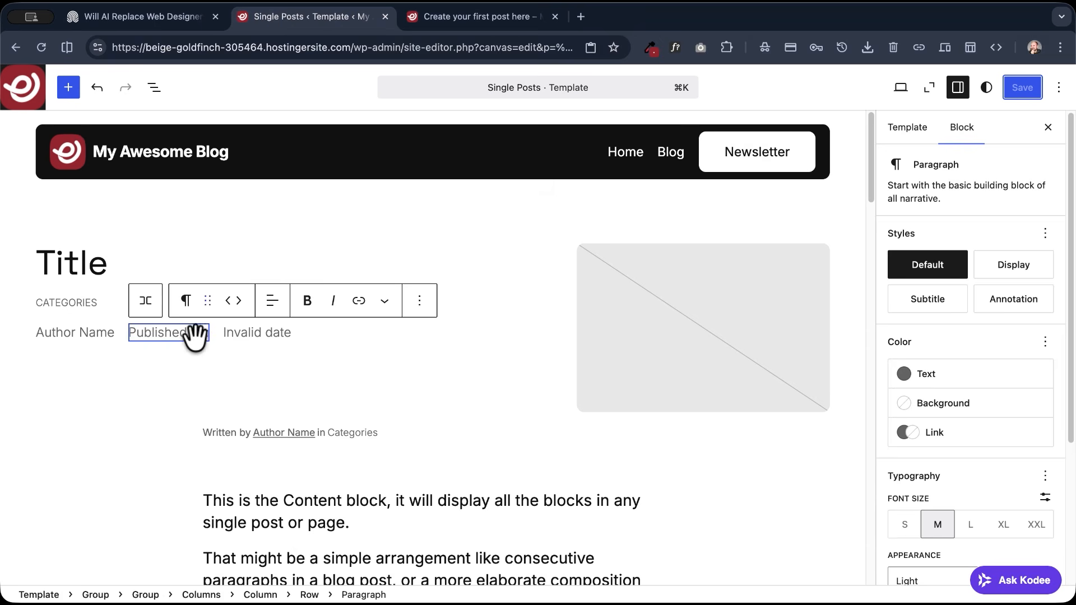
{"action": "left_click", "coordinate": [157, 301]}
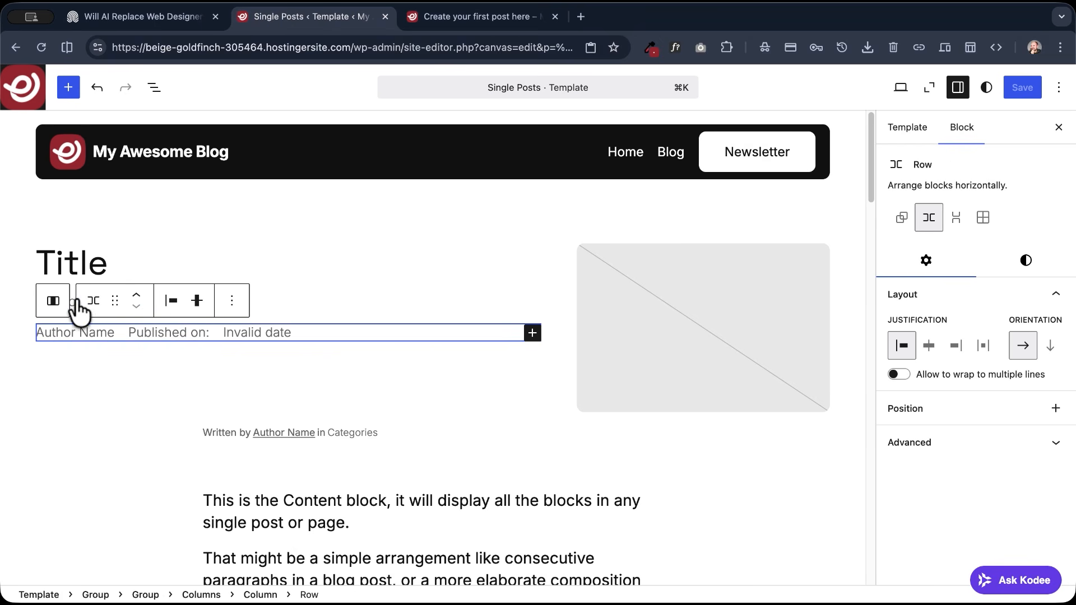
{"action": "left_click", "coordinate": [1027, 261]}
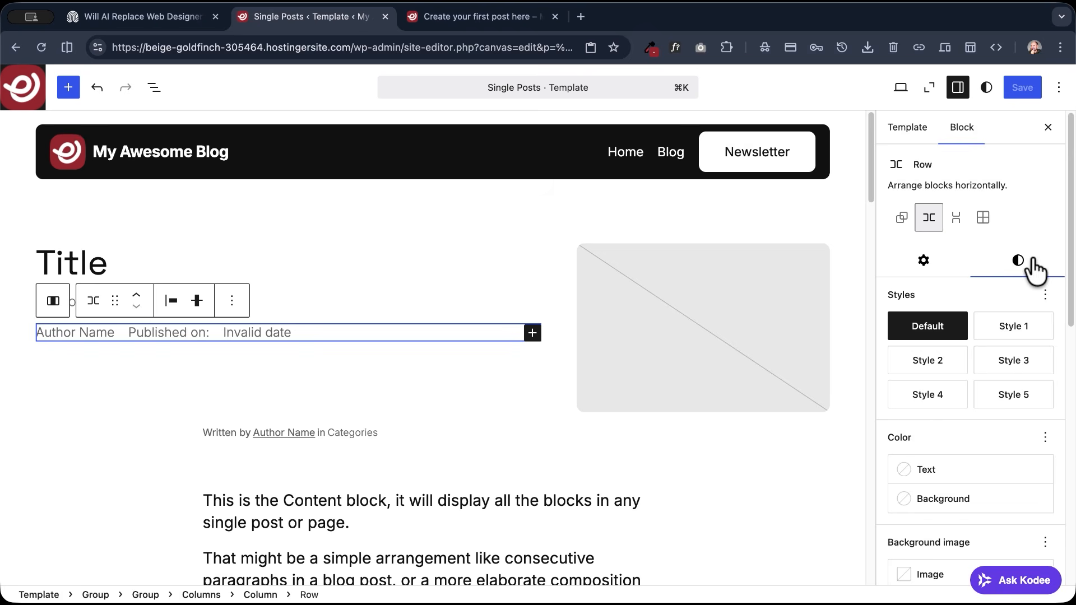
{"action": "scroll", "coordinate": [951, 421], "scroll_direction": "down", "scroll_amount": 10}
{"action": "left_click", "coordinate": [888, 351]}
{"action": "left_click_drag", "start_coordinate": [895, 353], "coordinate": [907, 354]}
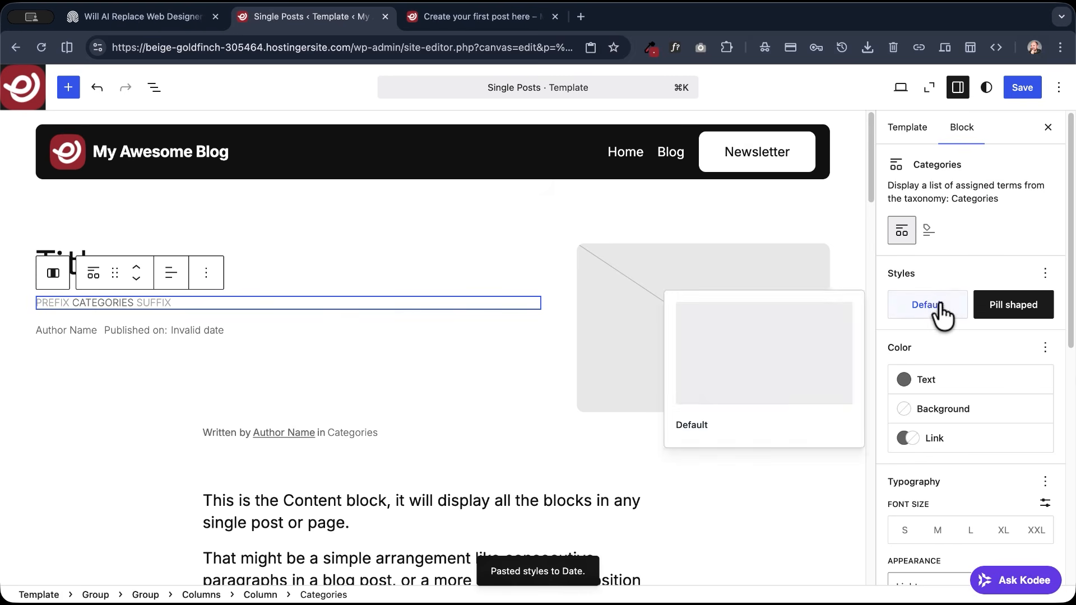
{"action": "left_click", "coordinate": [939, 305]}
{"action": "left_click", "coordinate": [1026, 93]}
{"action": "left_click", "coordinate": [491, 15]}
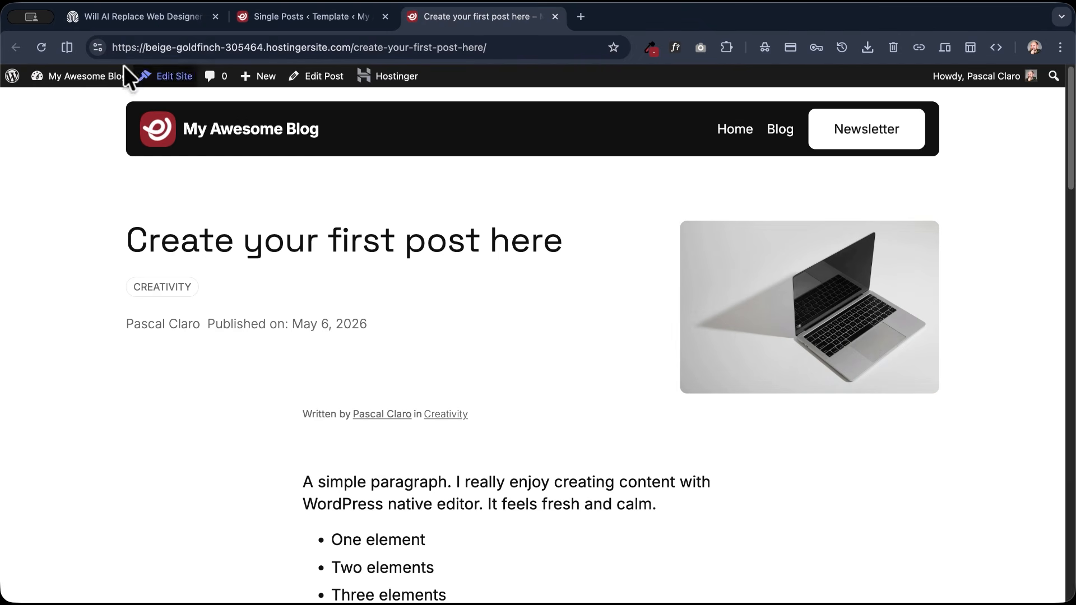
{"action": "left_click", "coordinate": [38, 49]}
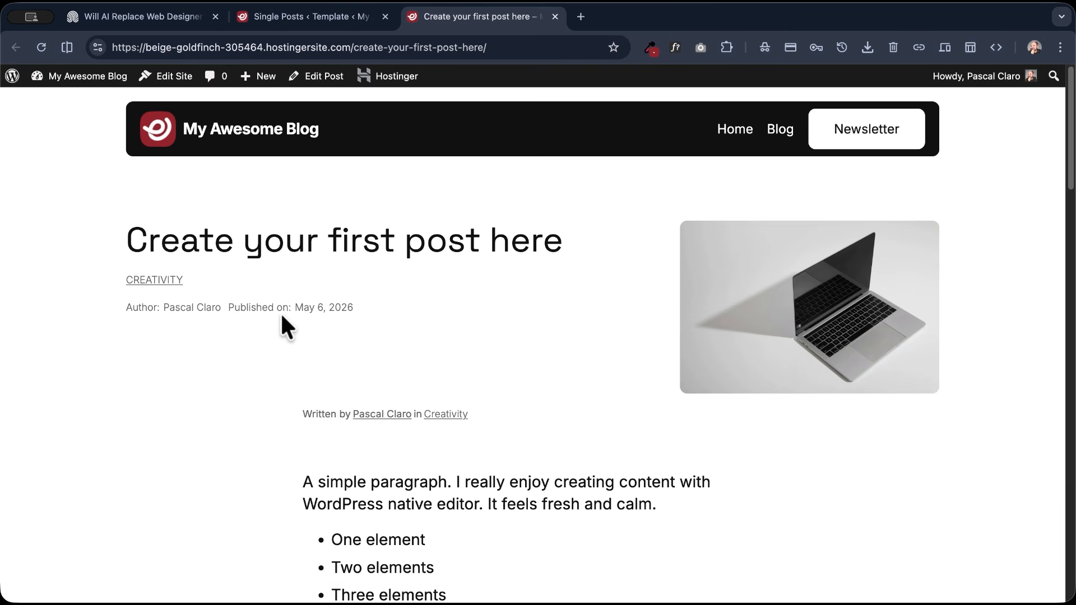
- Add an Excerpt block directly after the author and date row in the template's first column
{"action": "left_click", "coordinate": [306, 17]}
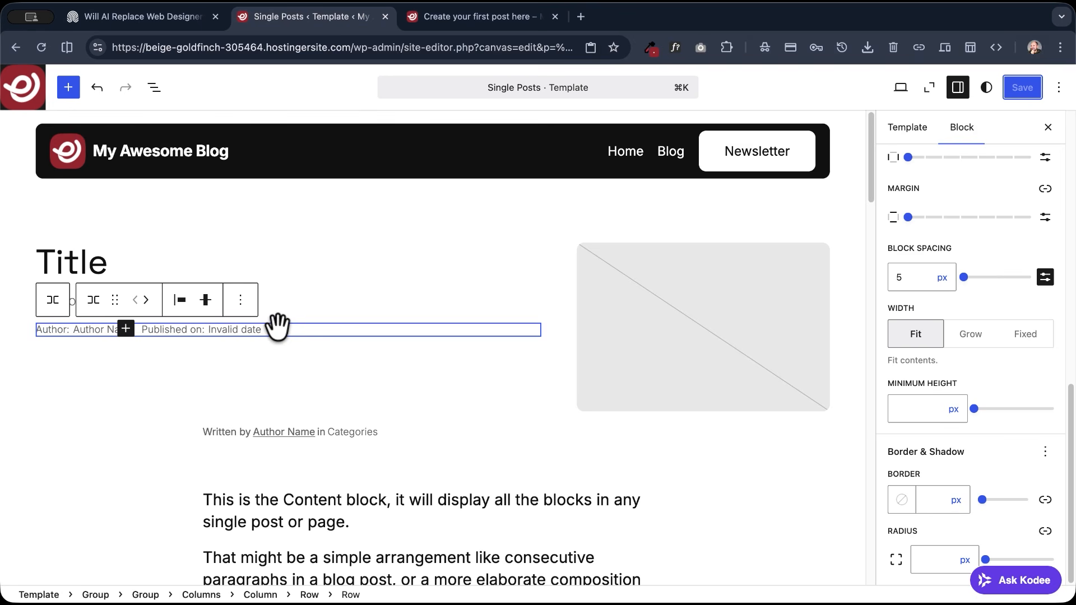
{"action": "left_click", "coordinate": [56, 300]}
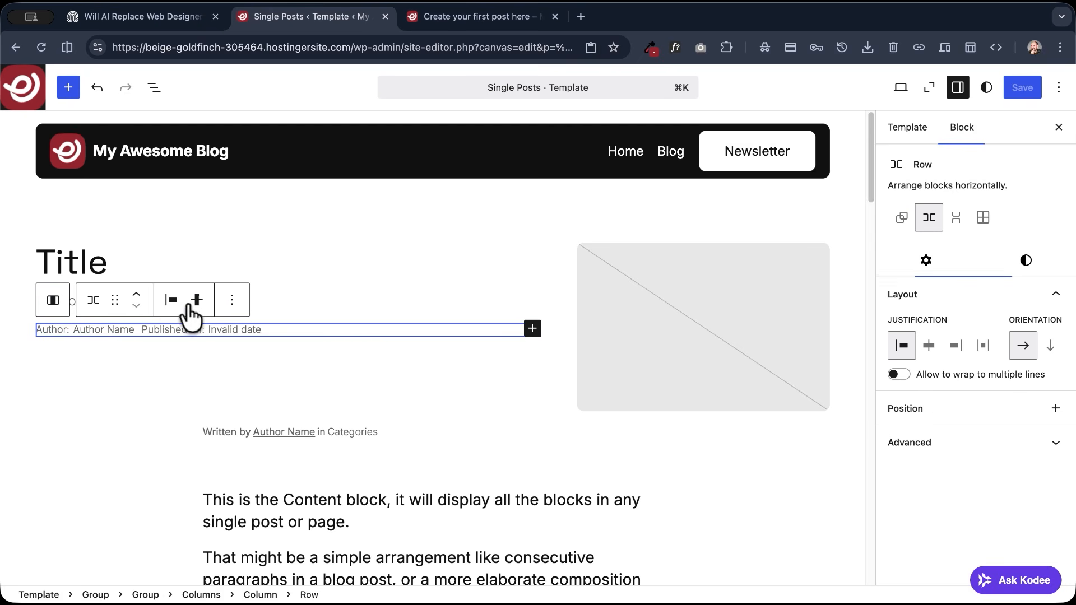
{"action": "left_click", "coordinate": [233, 301]}
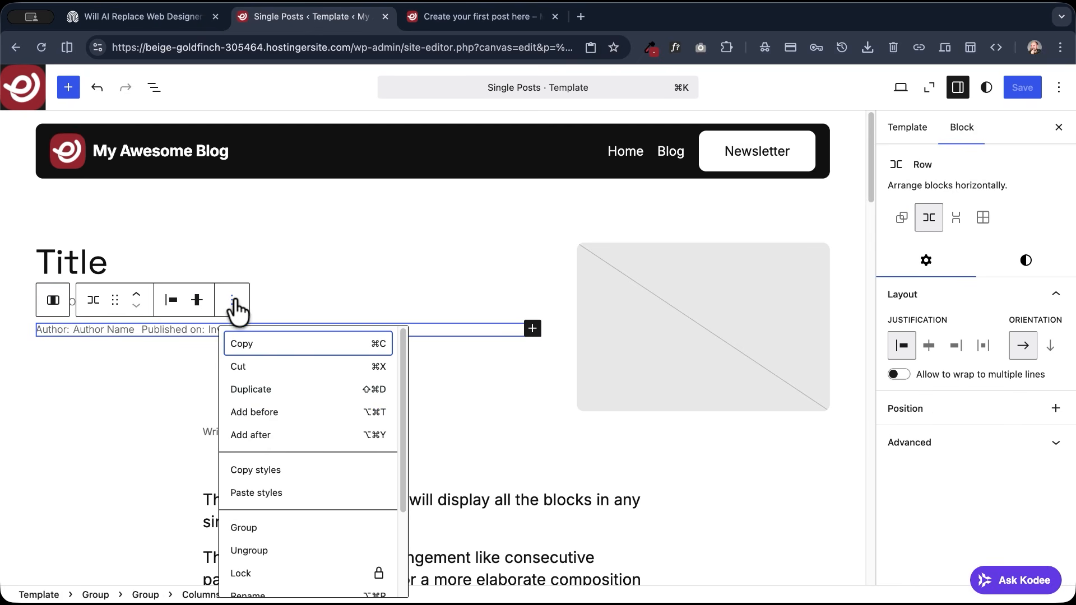
{"action": "left_click", "coordinate": [258, 435]}
{"action": "left_click", "coordinate": [136, 369]}
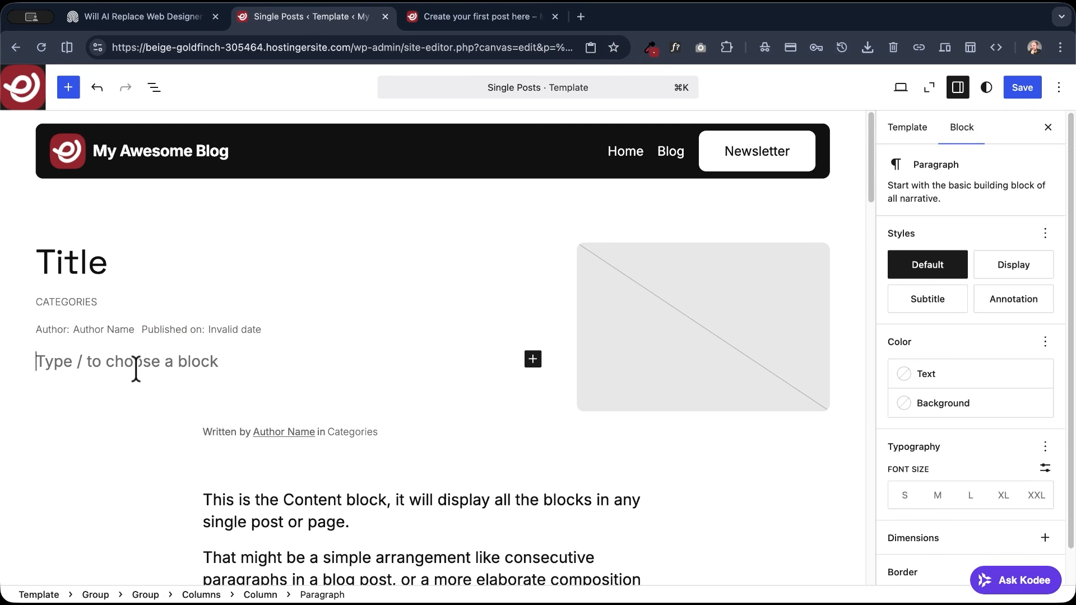
{"action": "type", "text": "/excer"}
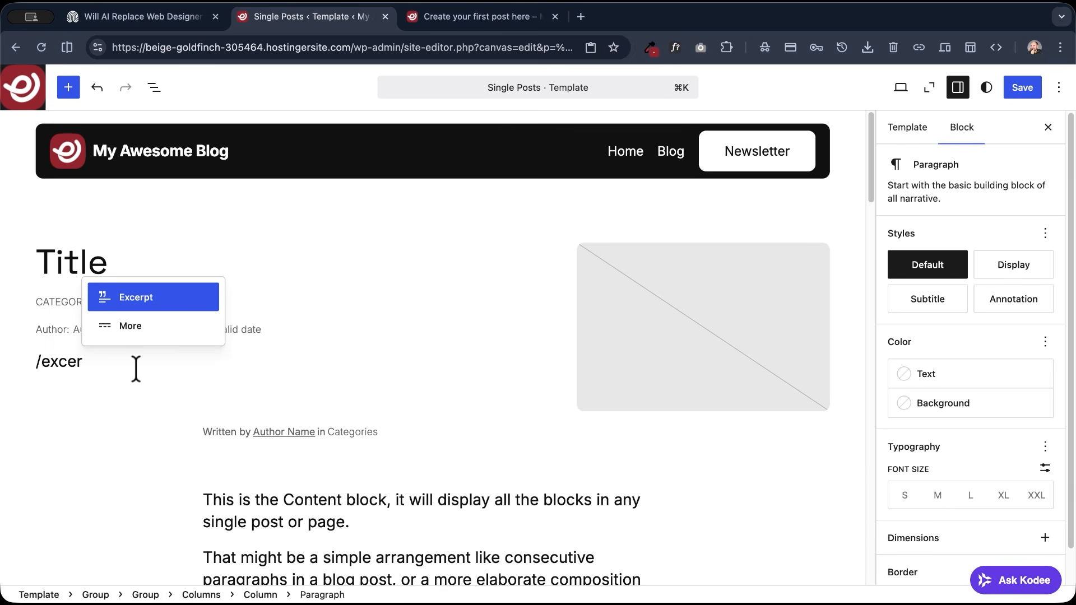
{"action": "left_click", "coordinate": [120, 297]}
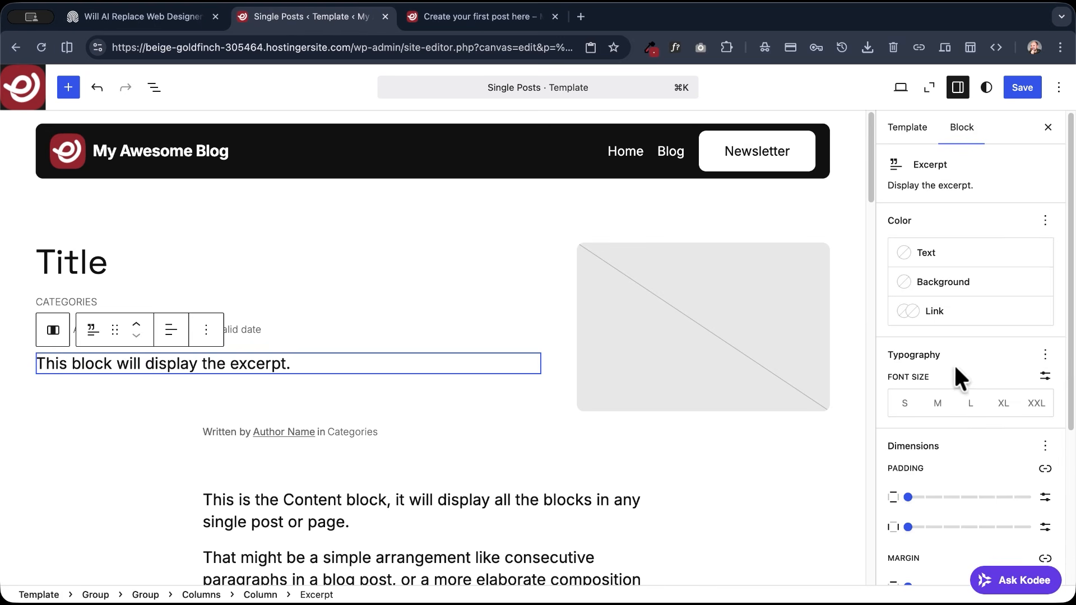
- Set the Excerpt block's font size to XL and check the saved template on the live post
{"action": "left_click", "coordinate": [935, 406]}
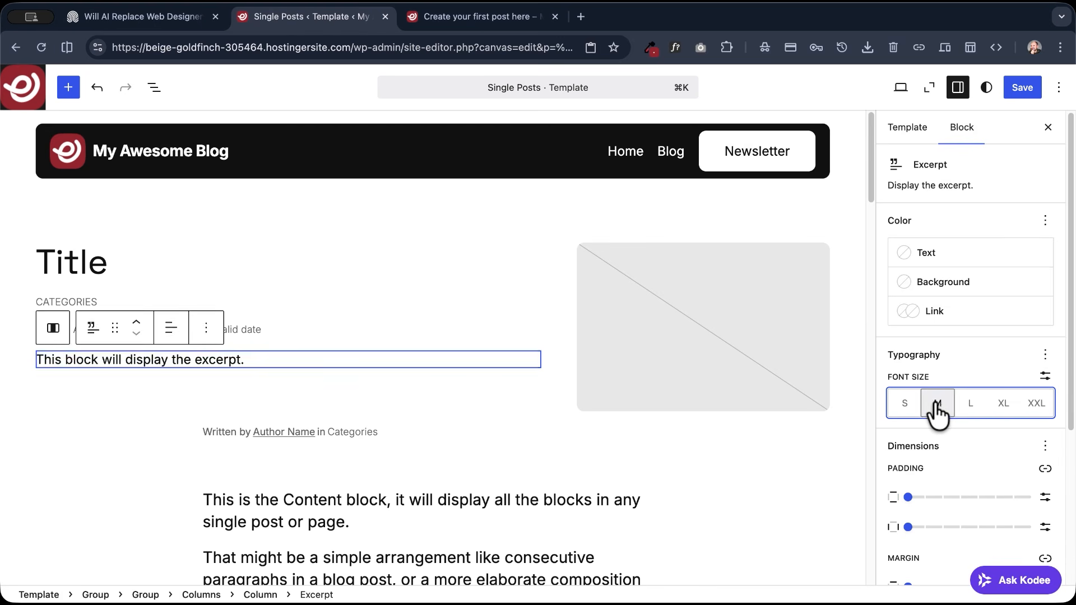
{"action": "left_click", "coordinate": [970, 406]}
{"action": "left_click", "coordinate": [1003, 405]}
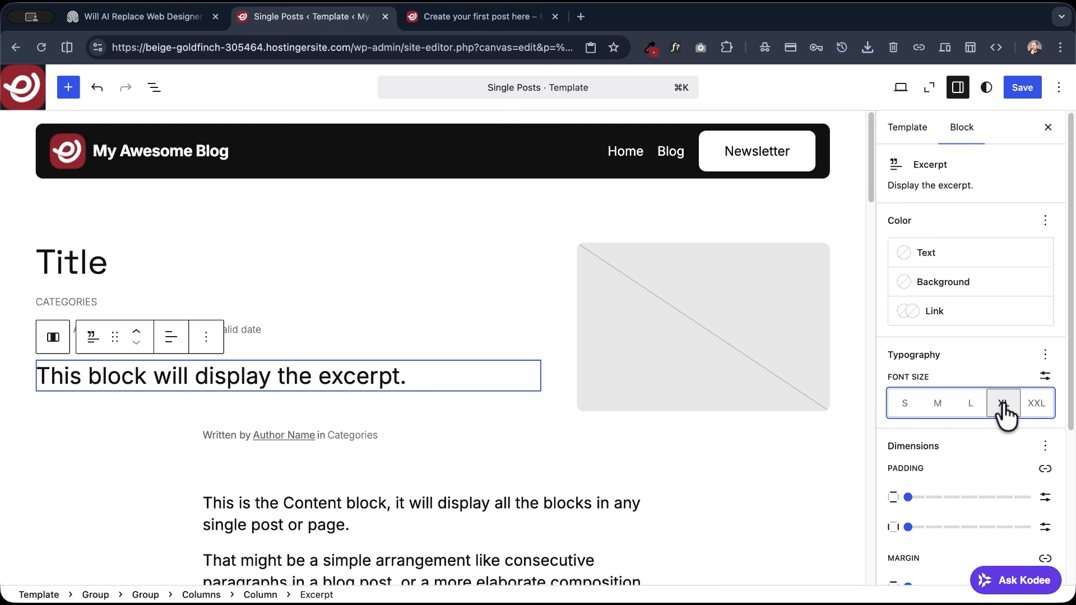
{"action": "left_click", "coordinate": [1022, 88]}
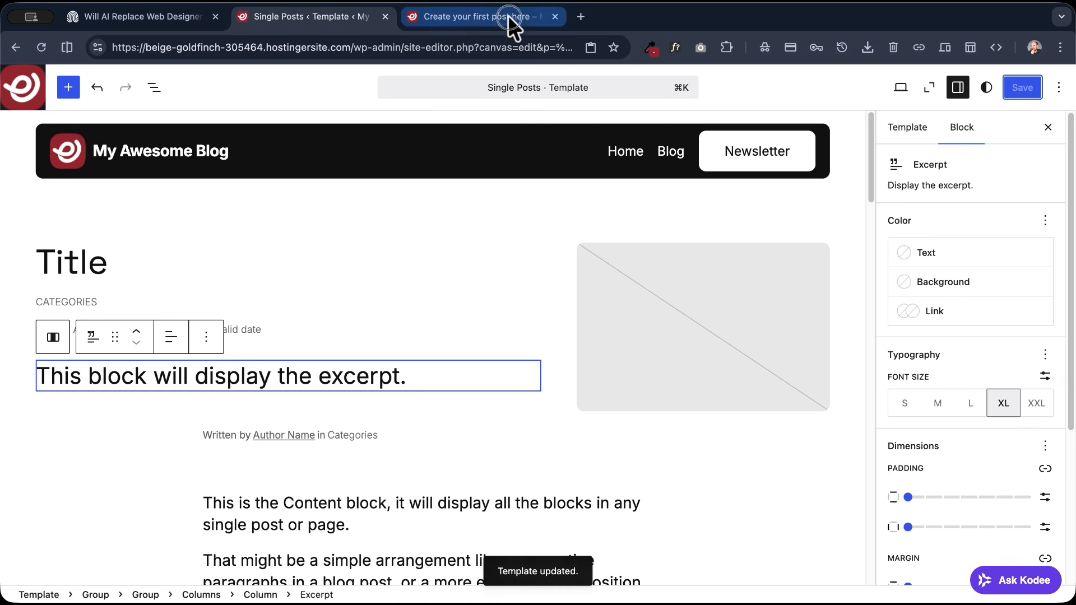
{"action": "left_click", "coordinate": [507, 20]}
{"action": "left_click", "coordinate": [43, 48]}
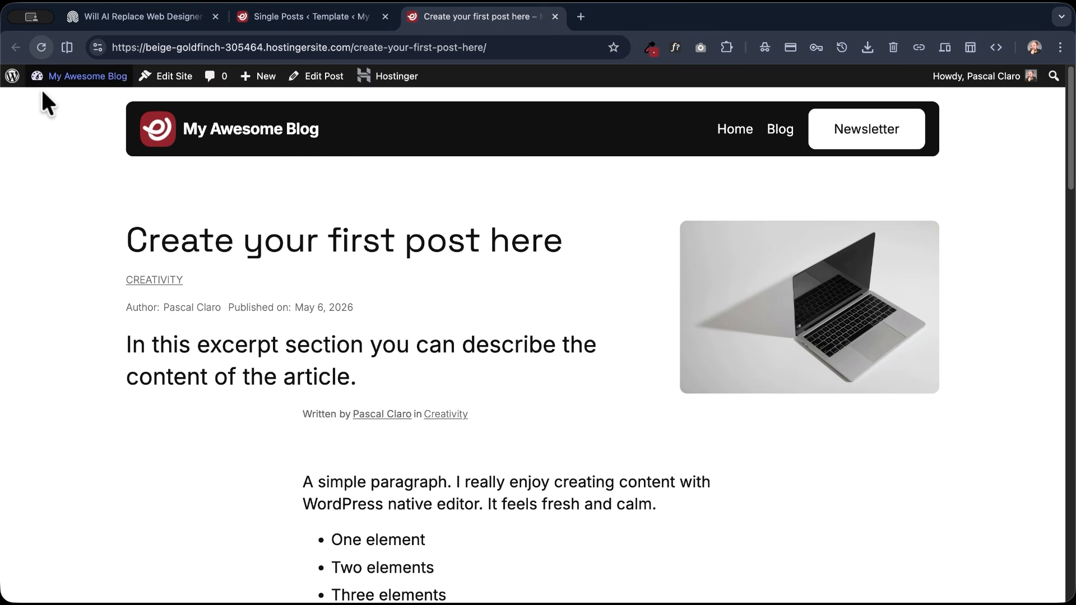
- Set the Title block's font size to a custom 4 rem and save the template
{"action": "left_click", "coordinate": [274, 17]}
{"action": "left_click", "coordinate": [98, 264]}
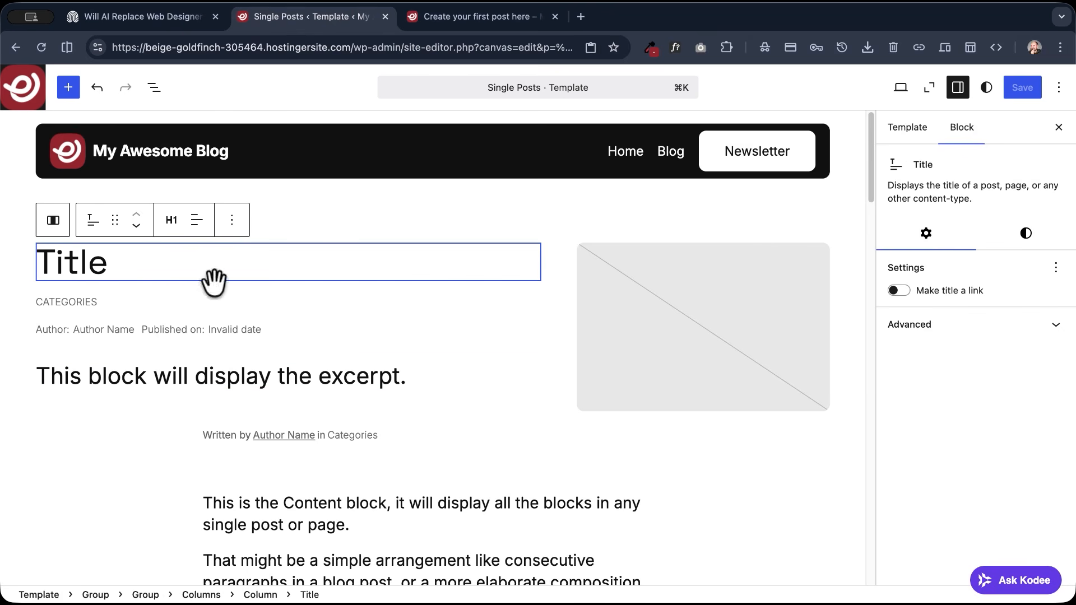
{"action": "left_click", "coordinate": [1025, 235]}
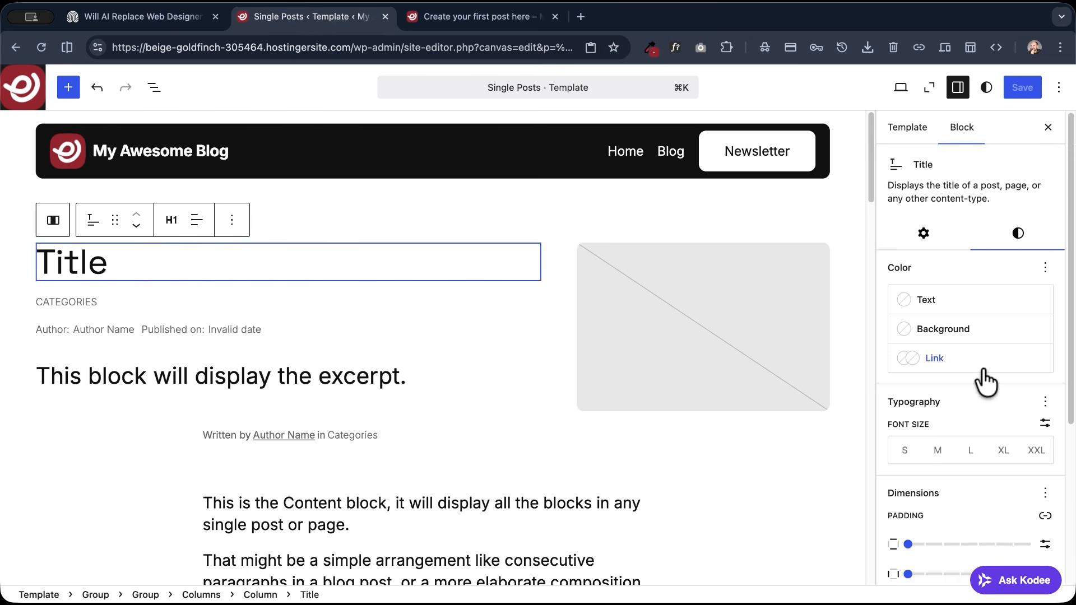
{"action": "left_click", "coordinate": [1035, 451]}
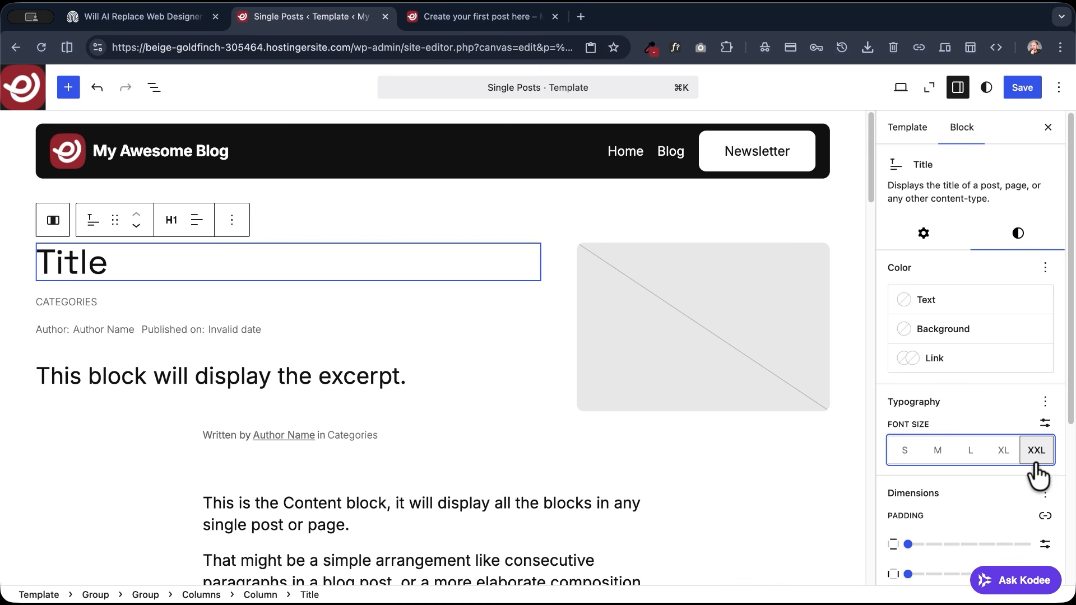
{"action": "left_click", "coordinate": [1044, 423]}
{"action": "left_click_drag", "start_coordinate": [918, 453], "coordinate": [826, 451]}
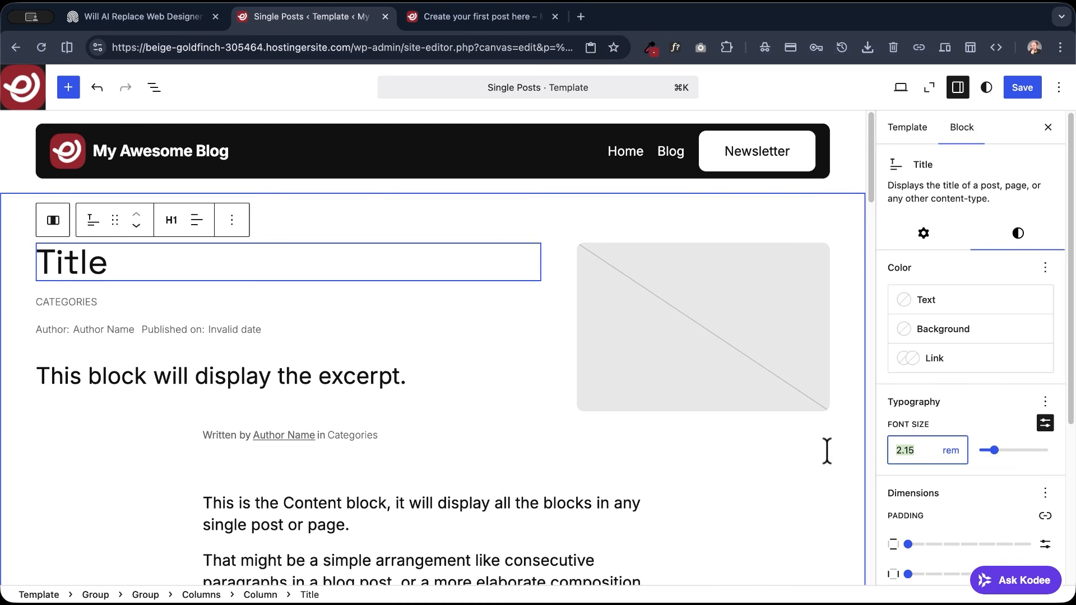
{"action": "type", "text": "3"}
{"action": "left_click", "coordinate": [943, 428]}
{"action": "left_click_drag", "start_coordinate": [919, 450], "coordinate": [883, 449]}
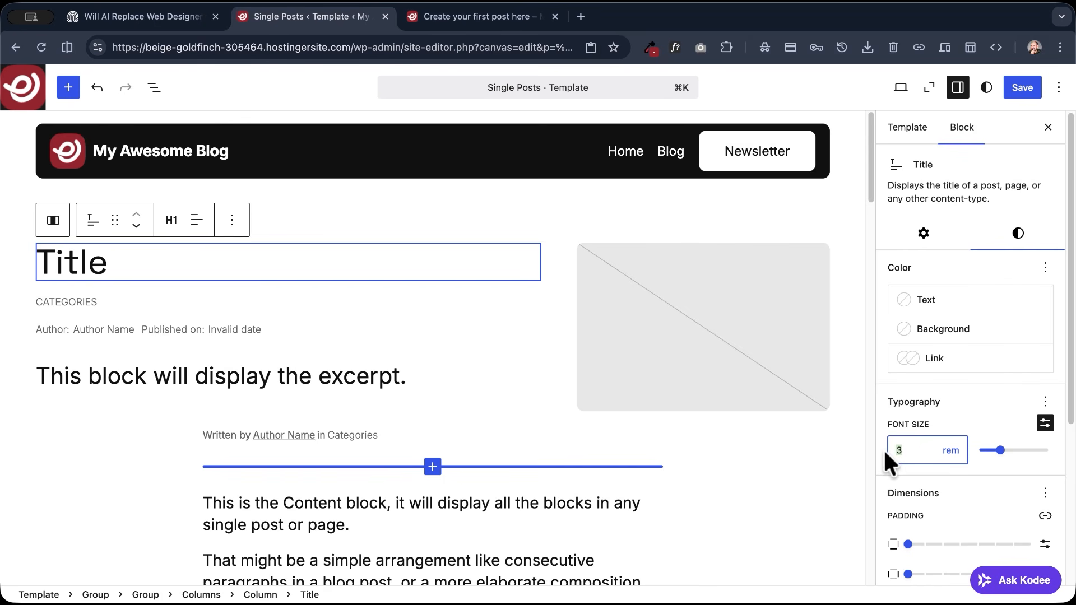
{"action": "type", "text": "4"}
{"action": "left_click", "coordinate": [1023, 89]}
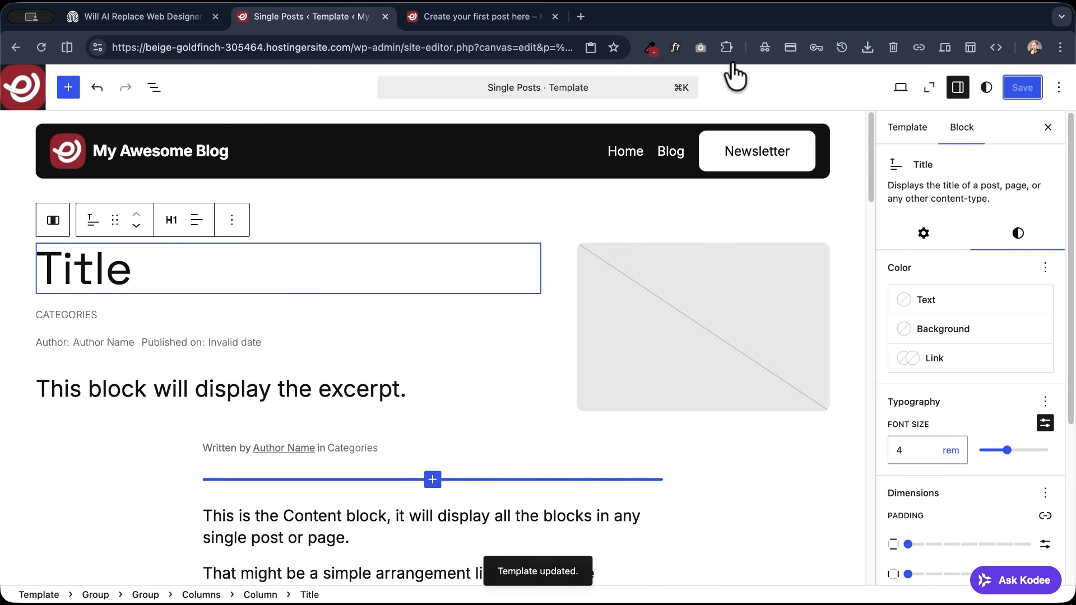
- Reload the live post to check the title size, and review the header and content layout of the demo post
{"action": "left_click", "coordinate": [541, 22]}
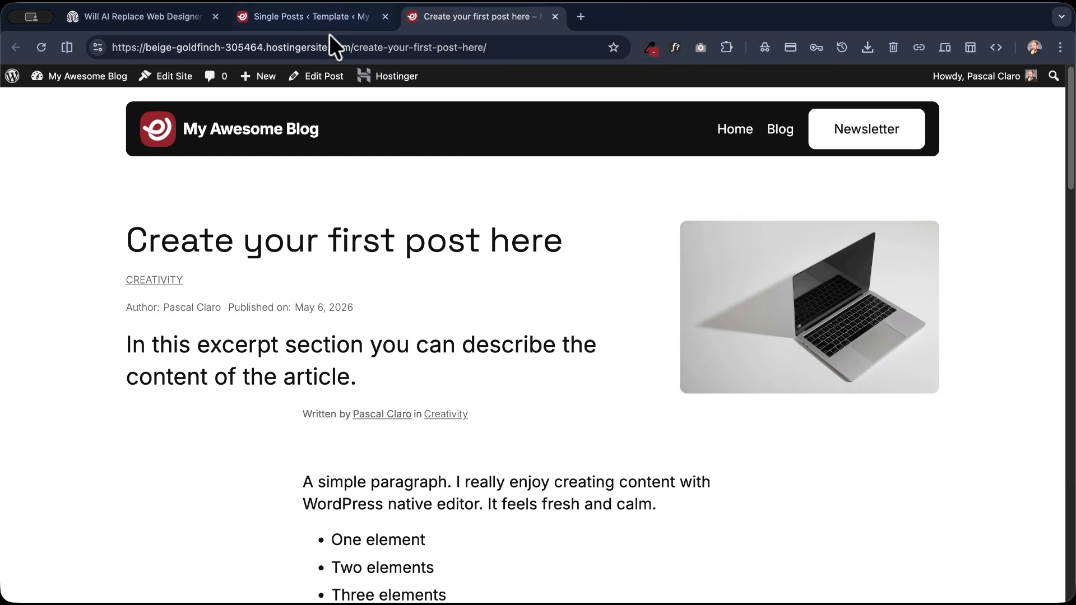
{"action": "left_click", "coordinate": [41, 47]}
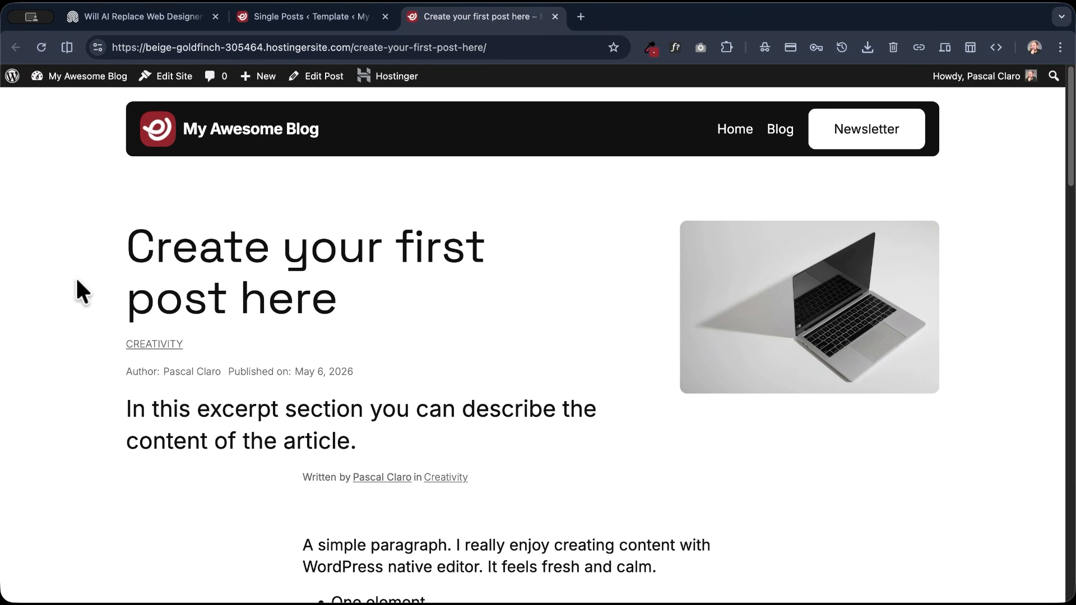
{"action": "left_click", "coordinate": [306, 17]}
{"action": "left_click", "coordinate": [107, 17]}
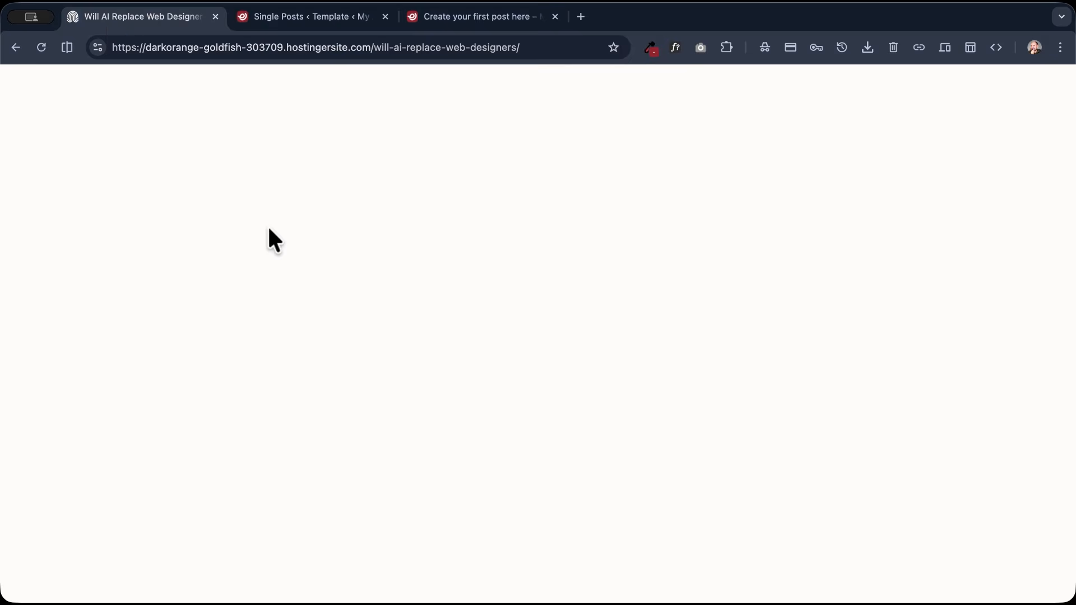
{"action": "scroll", "coordinate": [255, 497], "scroll_direction": "down", "scroll_amount": 2}
{"action": "scroll", "coordinate": [255, 498], "scroll_direction": "up", "scroll_amount": 2}
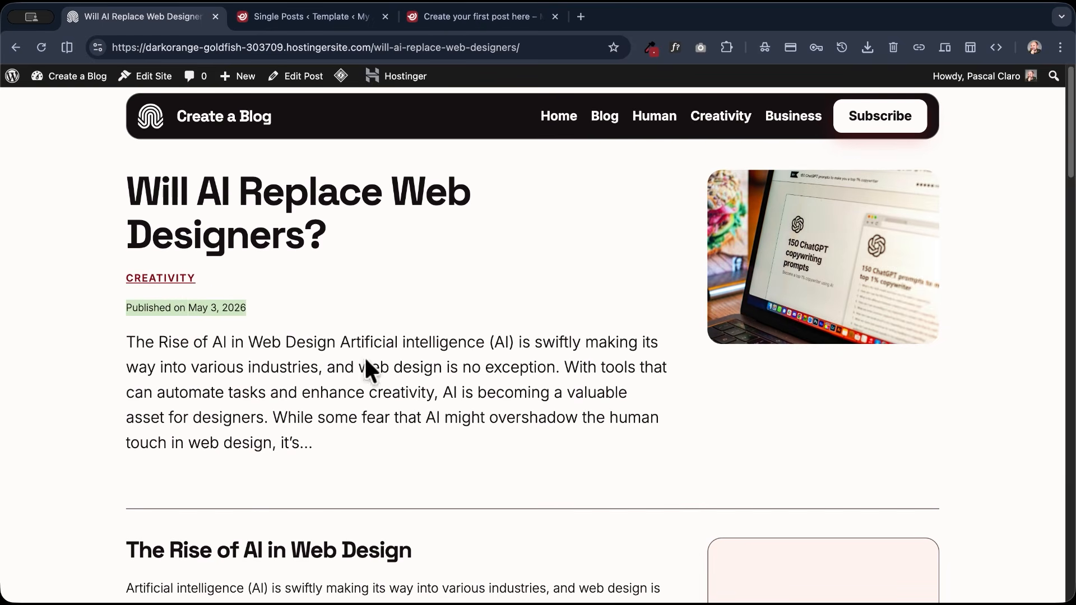
{"action": "scroll", "coordinate": [419, 300], "scroll_direction": "down", "scroll_amount": 3}
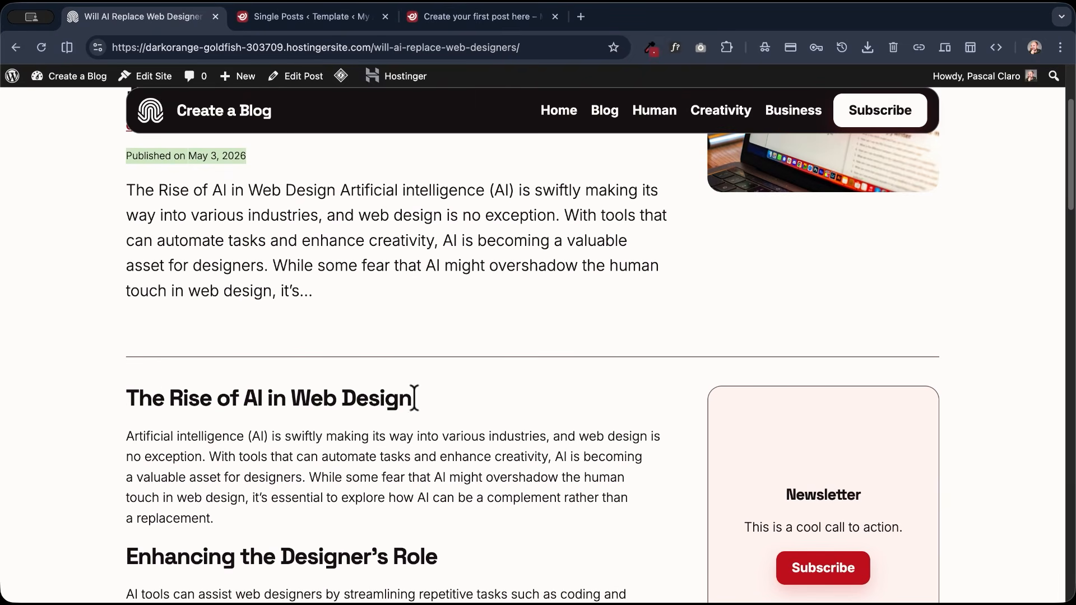
{"action": "scroll", "coordinate": [457, 371], "scroll_direction": "up", "scroll_amount": 3}
- Give the Single Posts template's Columns block, holding the title and featured image, a 1 px border on its bottom side only
{"action": "left_click", "coordinate": [342, 18]}
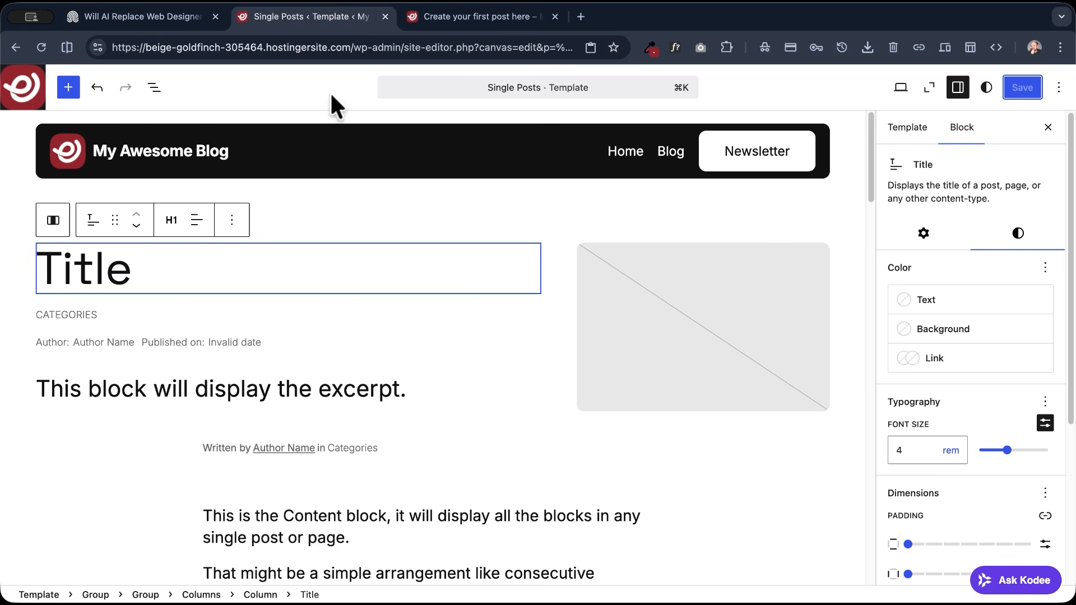
{"action": "left_click", "coordinate": [154, 88]}
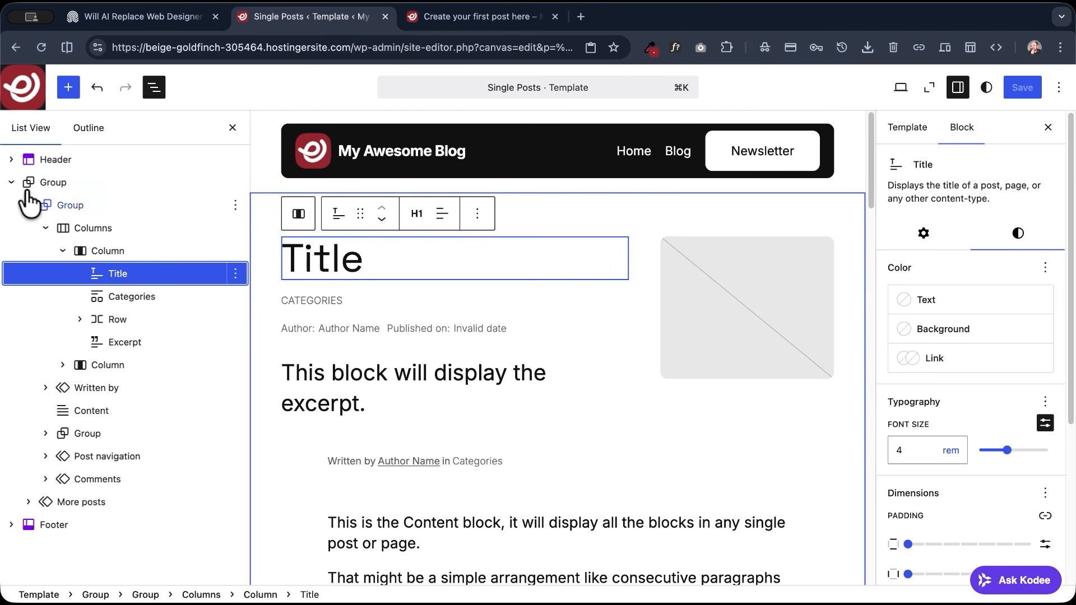
{"action": "left_click", "coordinate": [46, 228]}
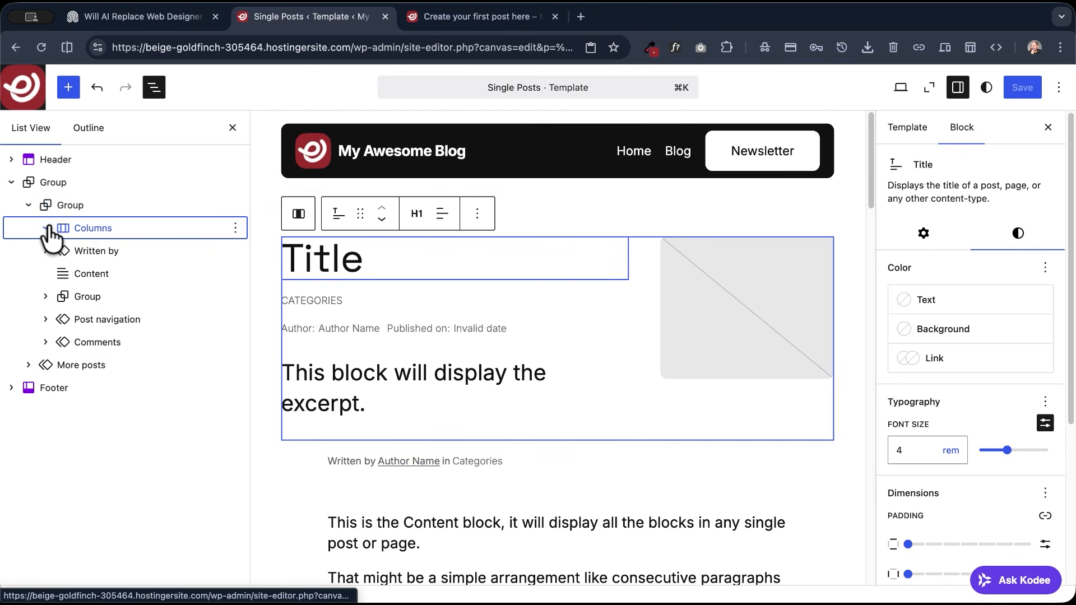
{"action": "left_click", "coordinate": [85, 226]}
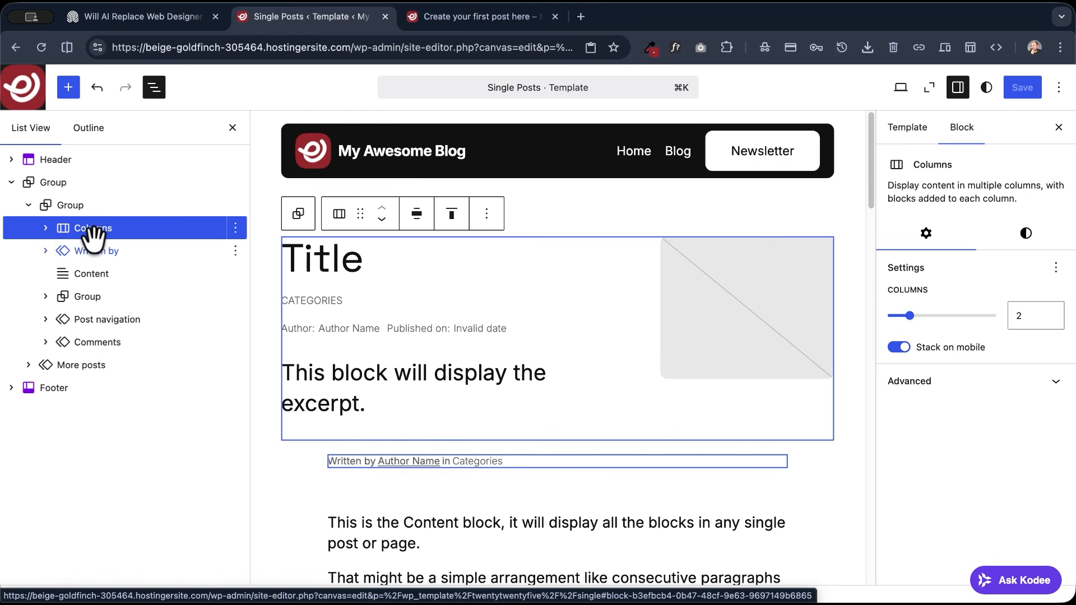
{"action": "left_click", "coordinate": [1025, 233]}
{"action": "scroll", "coordinate": [986, 313], "scroll_direction": "down", "scroll_amount": 5}
{"action": "scroll", "coordinate": [968, 338], "scroll_direction": "down", "scroll_amount": 1}
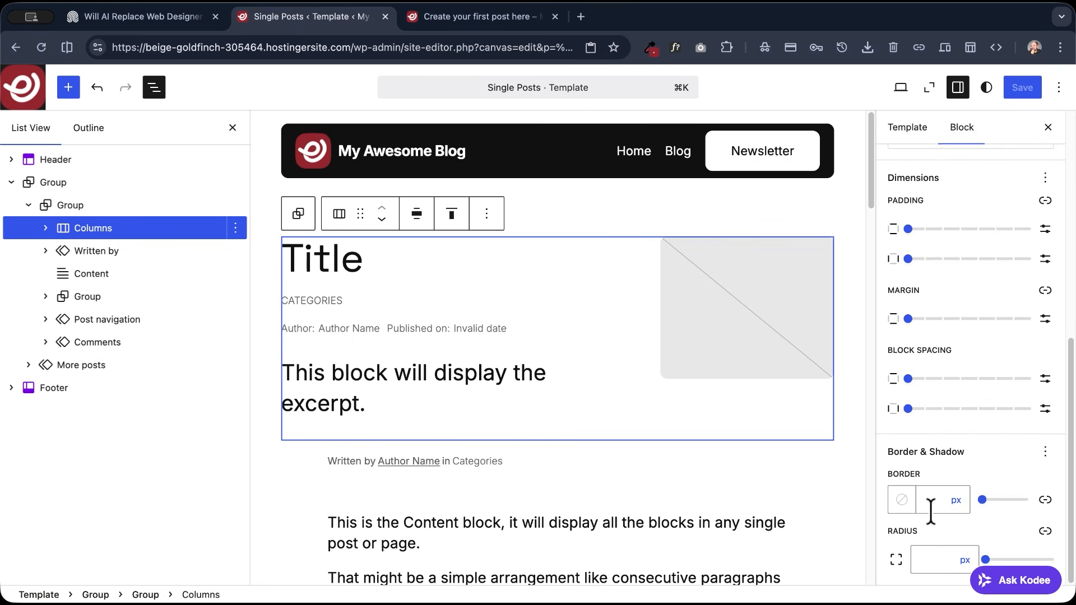
{"action": "left_click", "coordinate": [1045, 499]}
{"action": "scroll", "coordinate": [986, 481], "scroll_direction": "down", "scroll_amount": 2}
{"action": "left_click", "coordinate": [987, 500]}
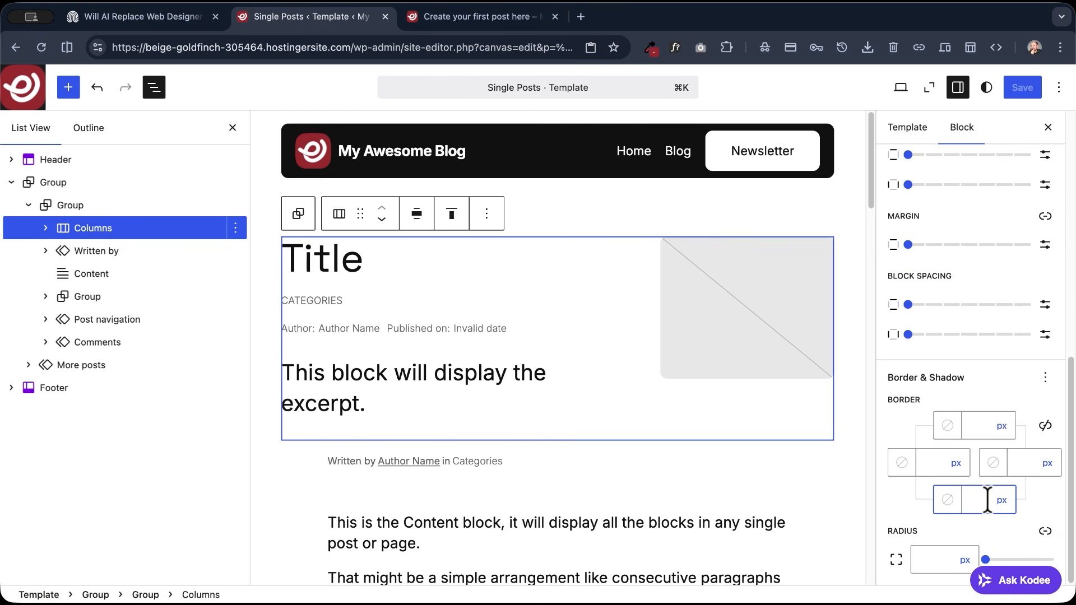
{"action": "type", "text": "1"}
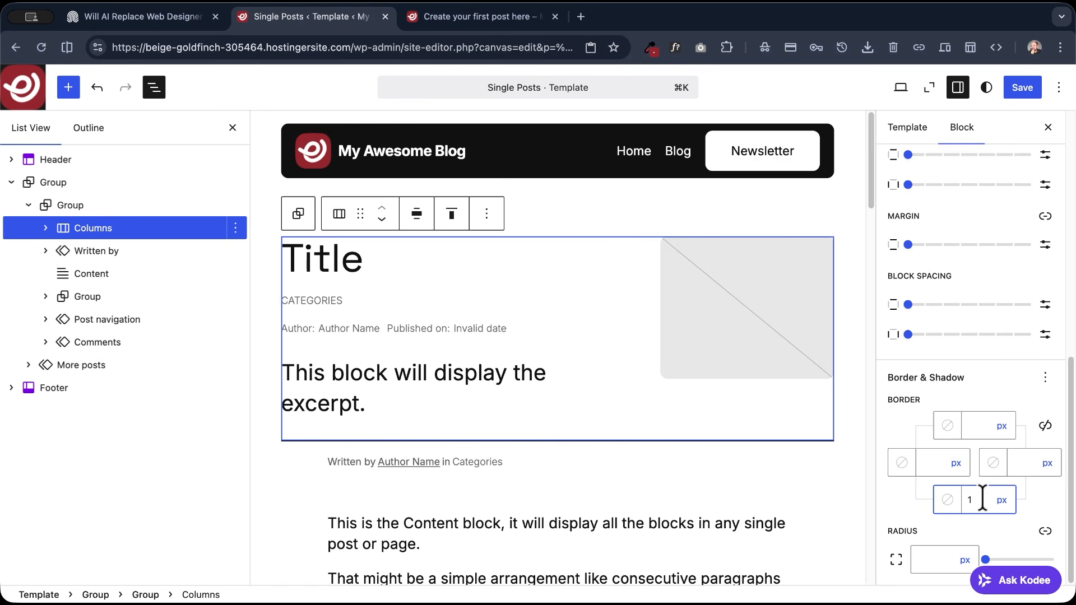
- Color the Columns block's bottom border with the theme's dark gray and check the saved template on the live post
{"action": "left_click", "coordinate": [947, 500]}
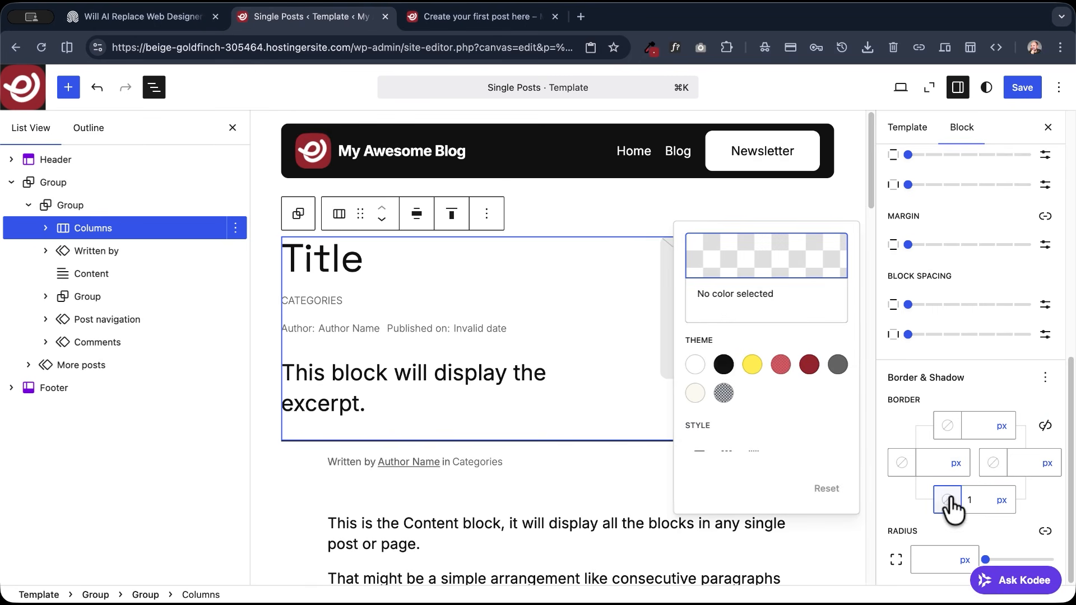
{"action": "left_click", "coordinate": [836, 365]}
{"action": "left_click", "coordinate": [1022, 87]}
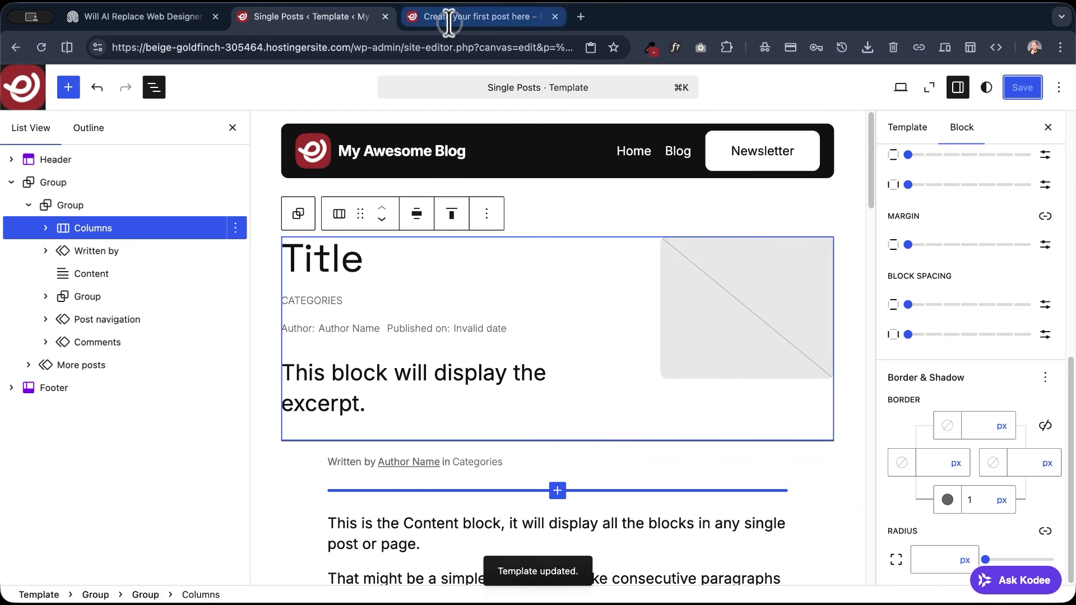
{"action": "left_click", "coordinate": [504, 17]}
{"action": "left_click", "coordinate": [42, 49]}
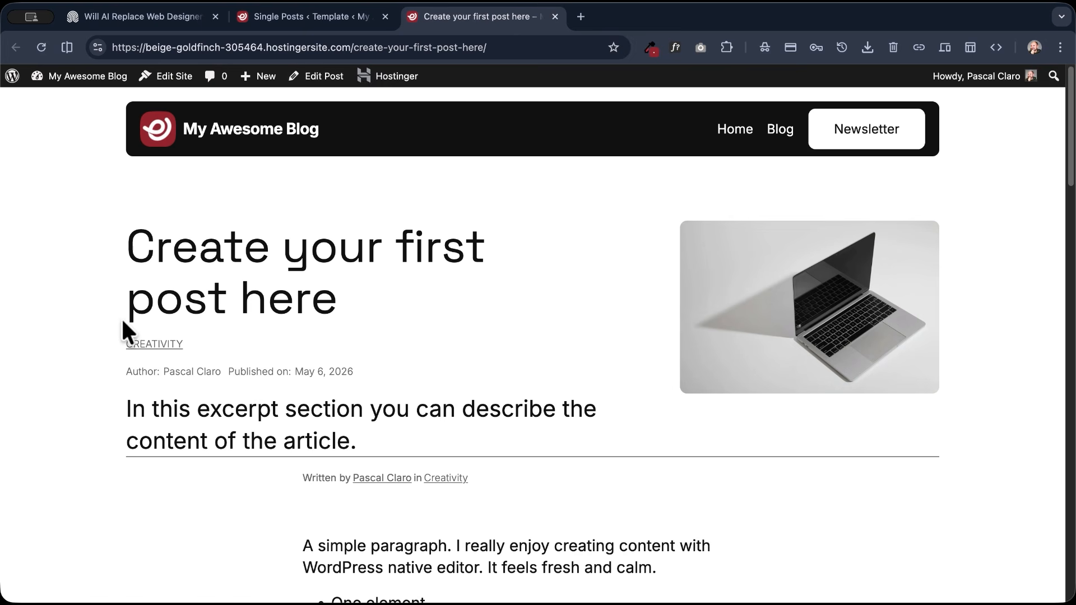
- Set the Columns block's vertical padding to Regular in the Single Posts template
{"action": "left_click", "coordinate": [314, 19]}
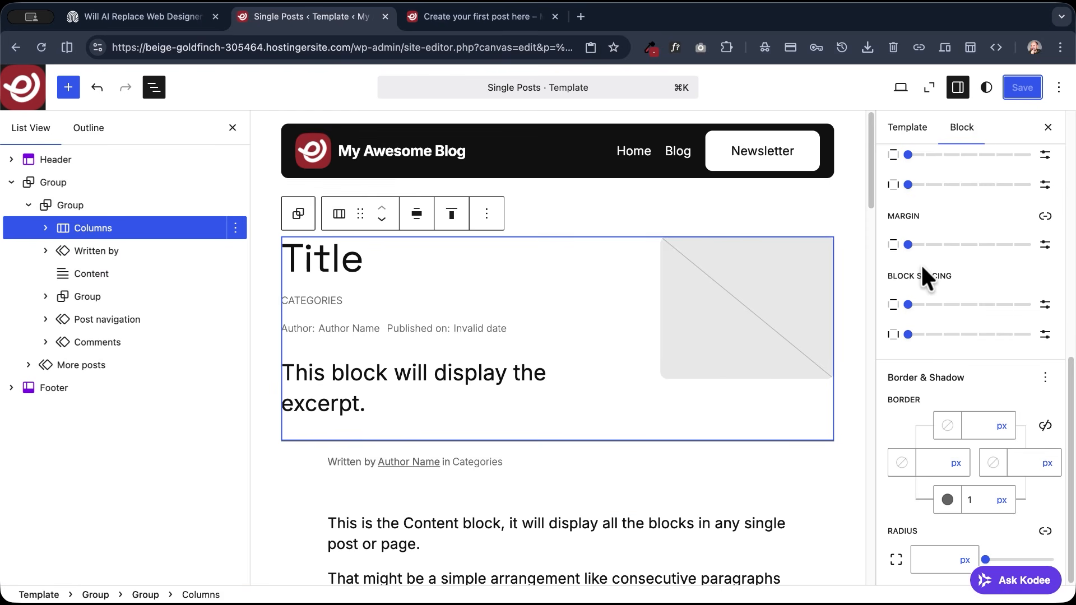
{"action": "scroll", "coordinate": [924, 276], "scroll_direction": "up", "scroll_amount": 2}
{"action": "left_click_drag", "start_coordinate": [908, 228], "coordinate": [979, 235]}
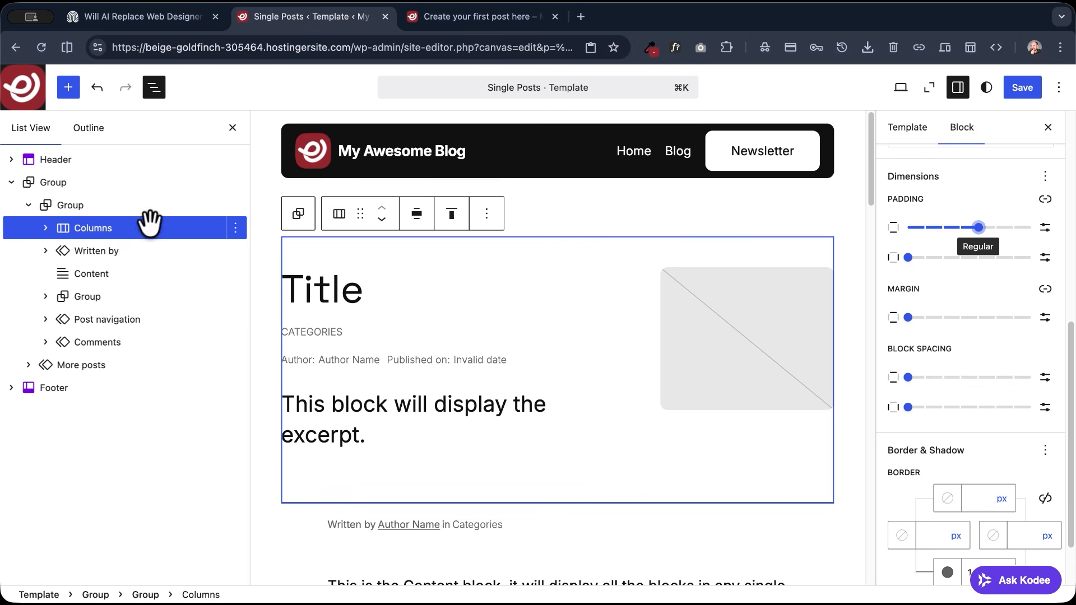
- Set the vertical padding of the Group enclosing the Columns block to None and save the template
{"action": "left_click", "coordinate": [68, 205]}
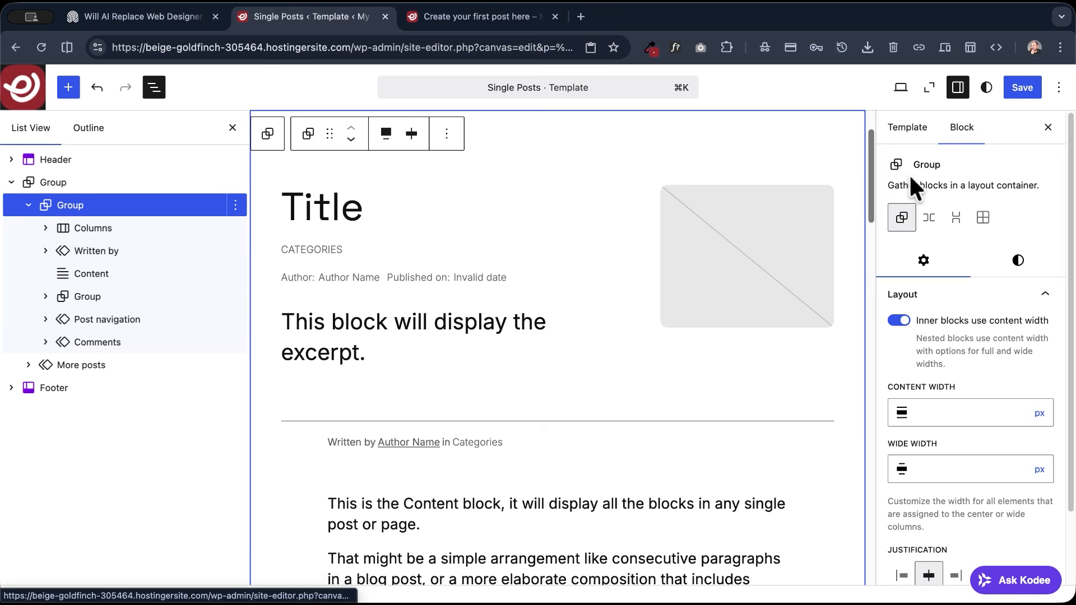
{"action": "left_click", "coordinate": [1018, 261]}
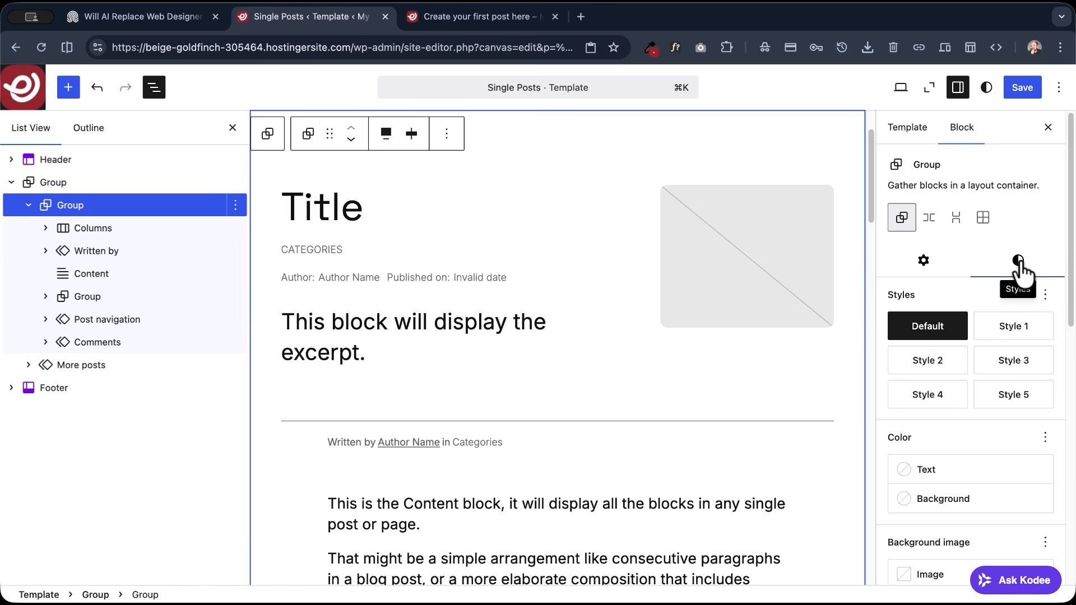
{"action": "scroll", "coordinate": [932, 292], "scroll_direction": "down", "scroll_amount": 6}
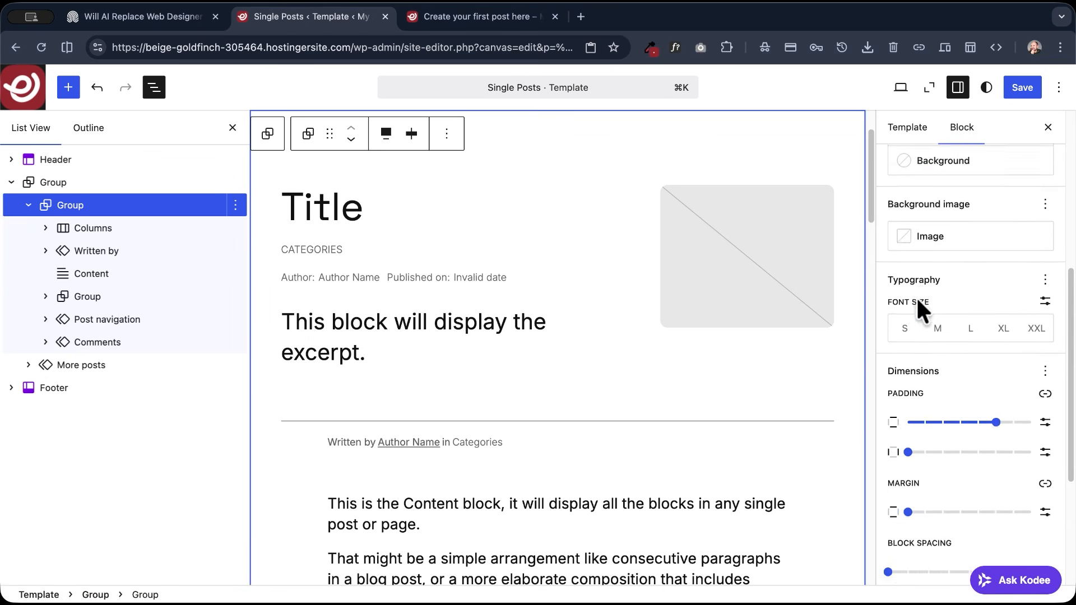
{"action": "scroll", "coordinate": [917, 300], "scroll_direction": "down", "scroll_amount": 2}
{"action": "left_click_drag", "start_coordinate": [996, 309], "coordinate": [908, 311]}
{"action": "scroll", "coordinate": [972, 330], "scroll_direction": "down", "scroll_amount": 2}
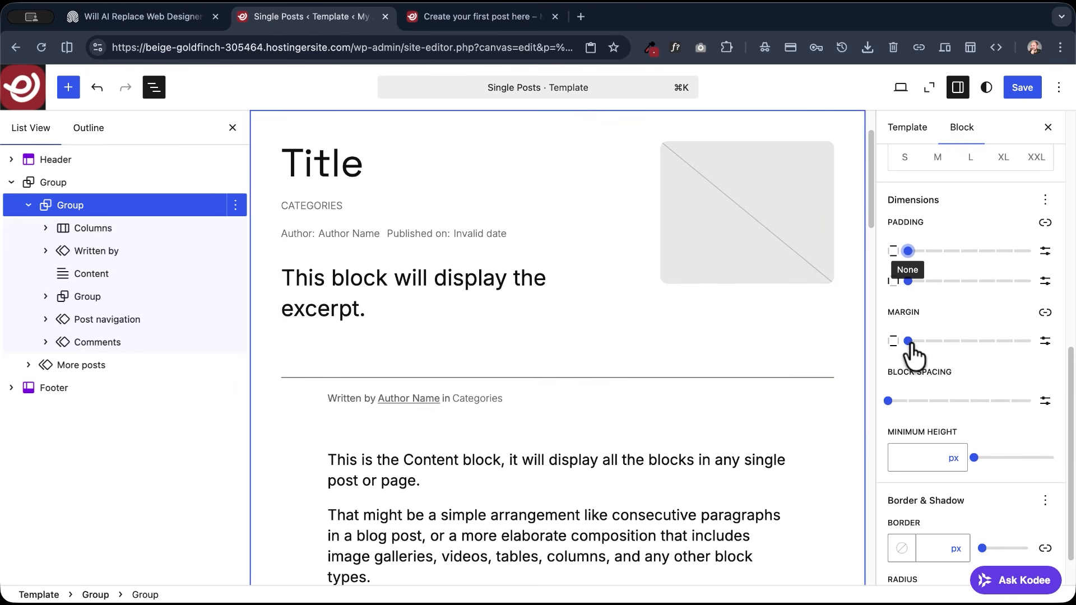
{"action": "scroll", "coordinate": [909, 350], "scroll_direction": "up", "scroll_amount": 2}
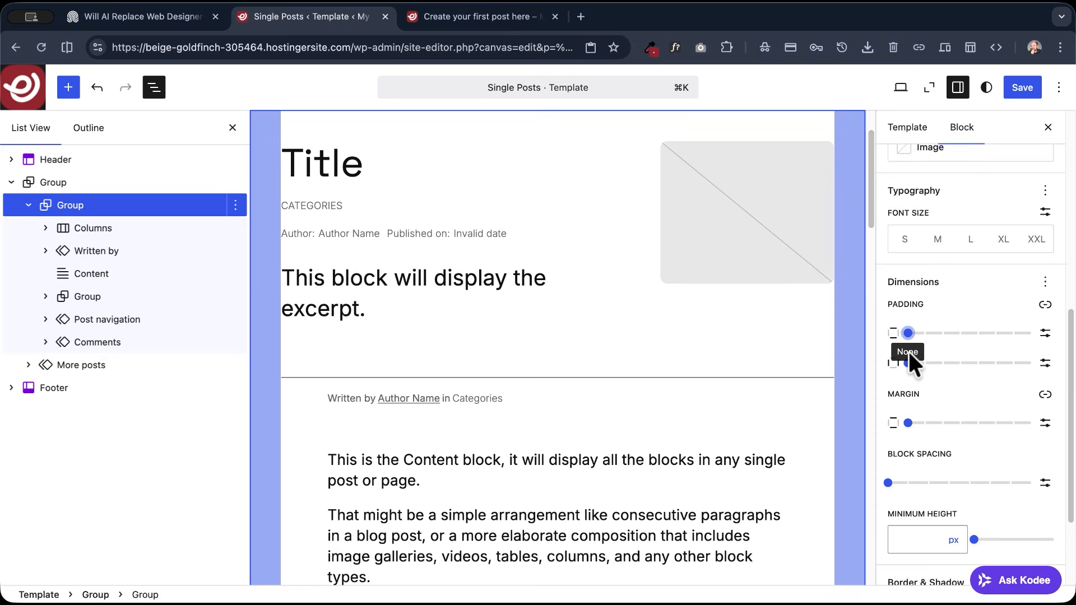
{"action": "scroll", "coordinate": [635, 308], "scroll_direction": "up", "scroll_amount": 2}
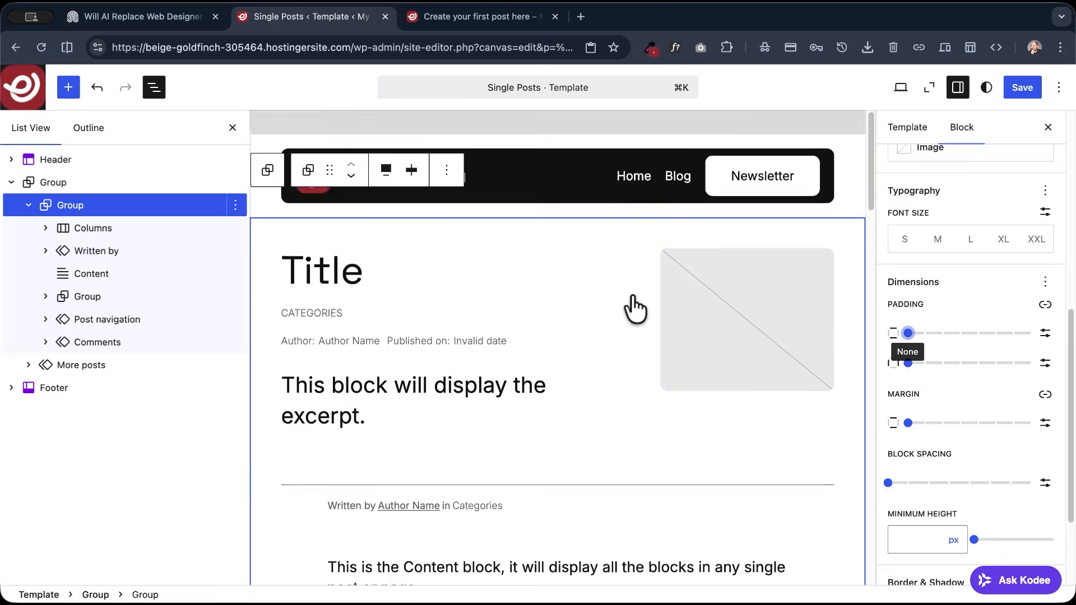
{"action": "left_click", "coordinate": [1028, 85]}
- Reload the live post and check the spacing around its header section and divider line
{"action": "left_click", "coordinate": [468, 19]}
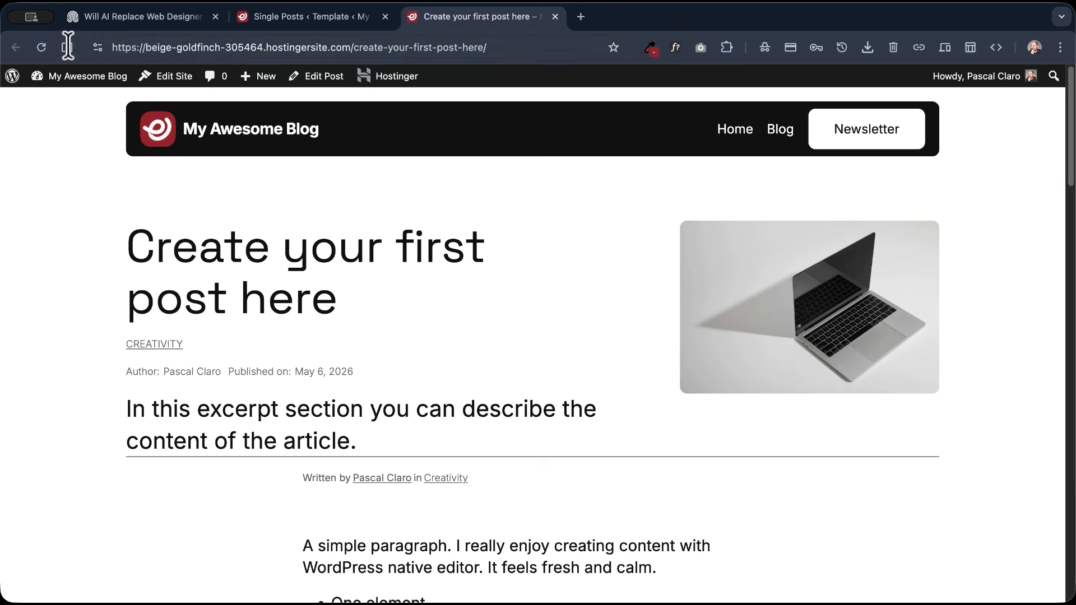
{"action": "left_click", "coordinate": [37, 47]}
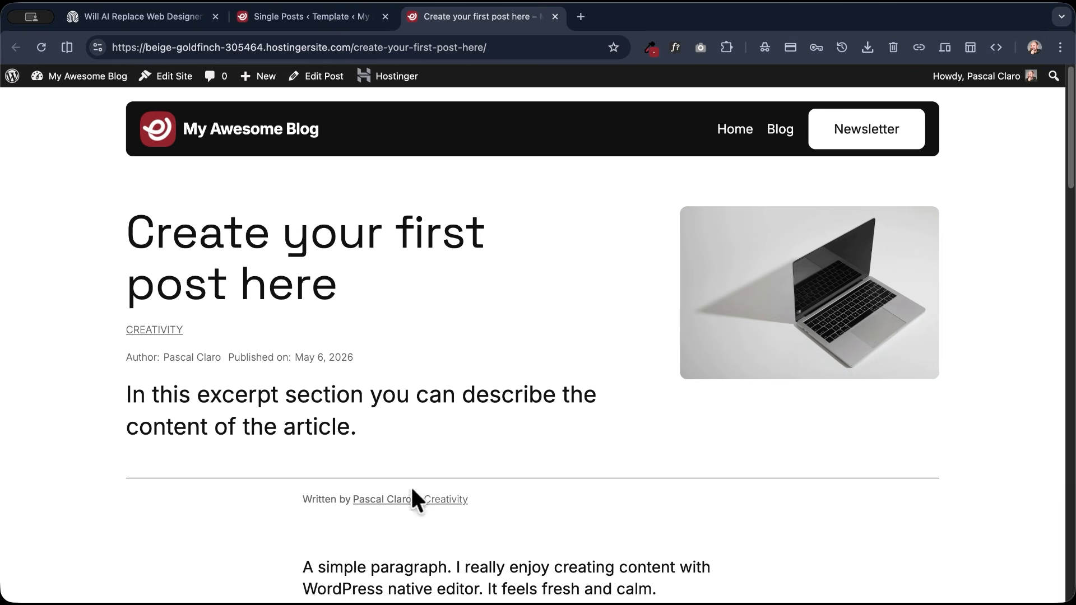
{"action": "scroll", "coordinate": [125, 396], "scroll_direction": "down", "scroll_amount": 5}
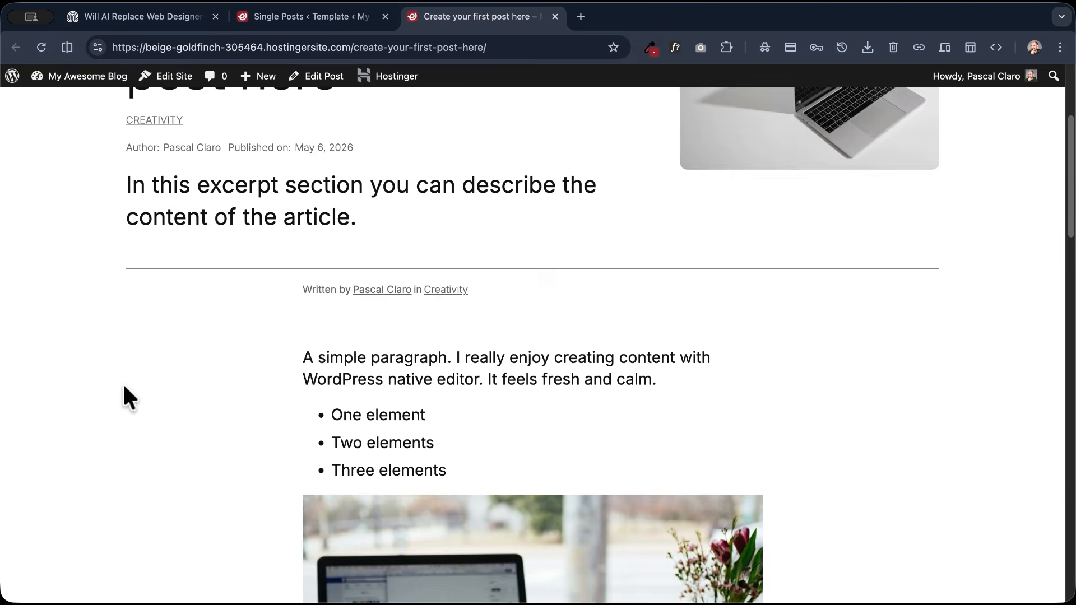
{"action": "scroll", "coordinate": [137, 368], "scroll_direction": "up", "scroll_amount": 6}
- Delete the Written by pattern located between the Columns and Content blocks in the template
{"action": "left_click", "coordinate": [288, 18]}
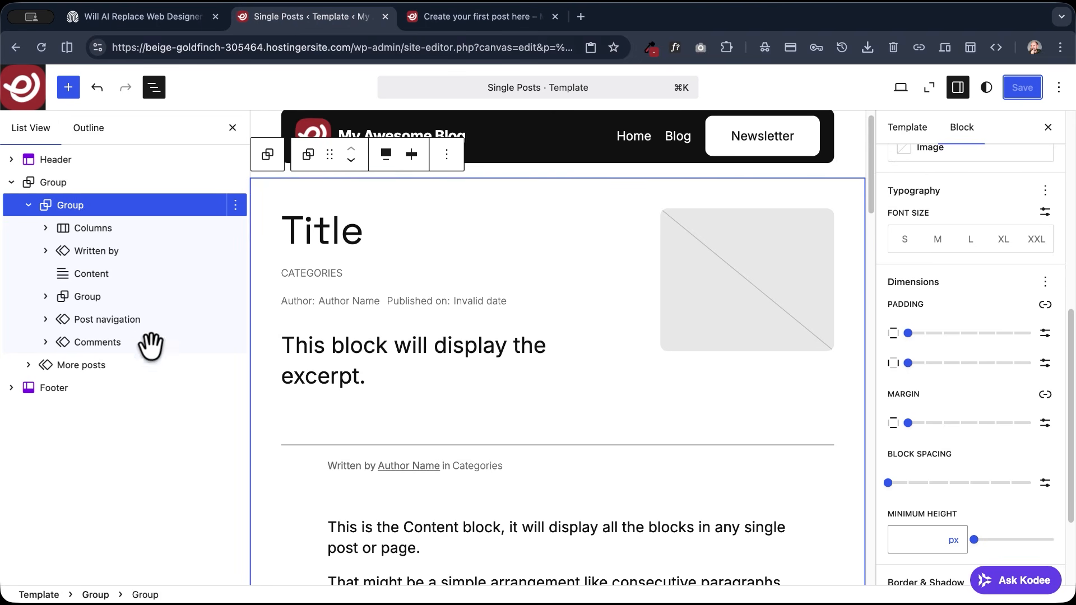
{"action": "left_click", "coordinate": [66, 250]}
{"action": "left_click", "coordinate": [235, 251]}
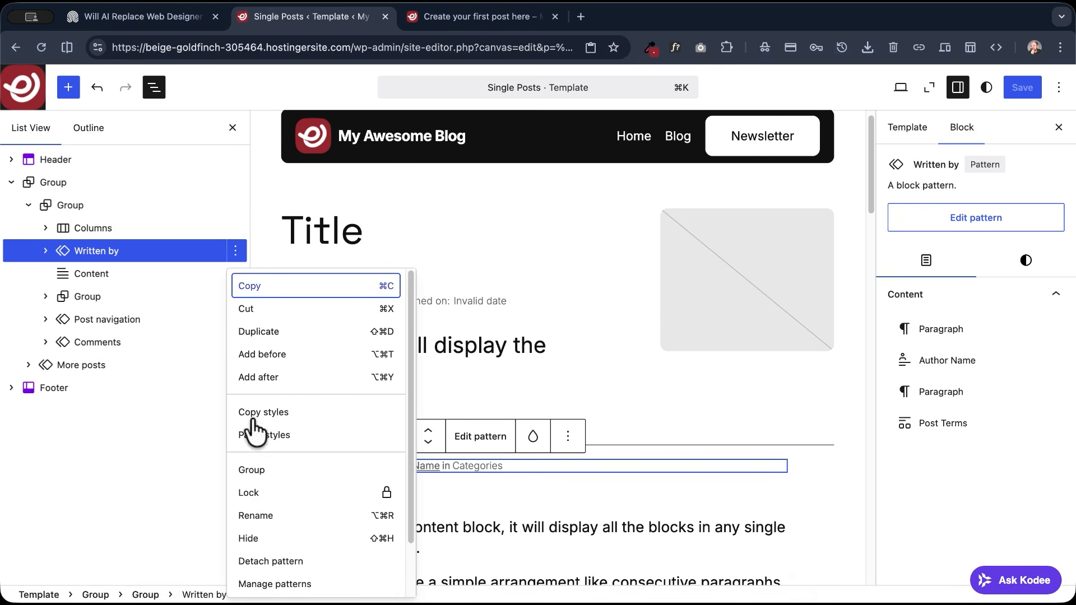
{"action": "scroll", "coordinate": [271, 537], "scroll_direction": "down", "scroll_amount": 1}
{"action": "scroll", "coordinate": [271, 536], "scroll_direction": "down", "scroll_amount": 2}
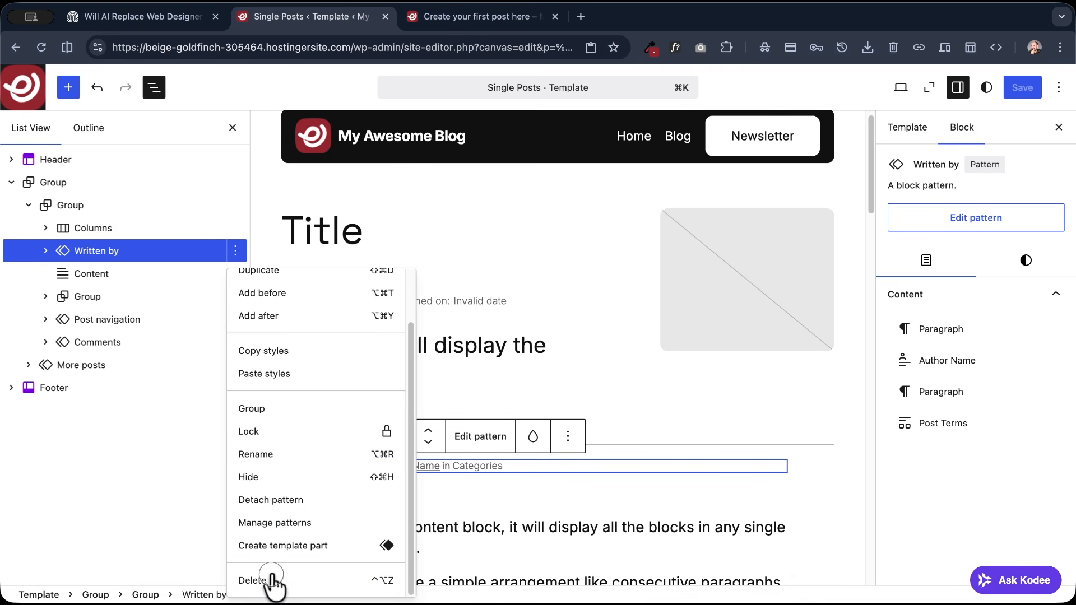
{"action": "left_click", "coordinate": [269, 577]}
- Turn off content width for the Content block's inner blocks, align it to Wide width, and save the template
{"action": "left_click", "coordinate": [92, 252]}
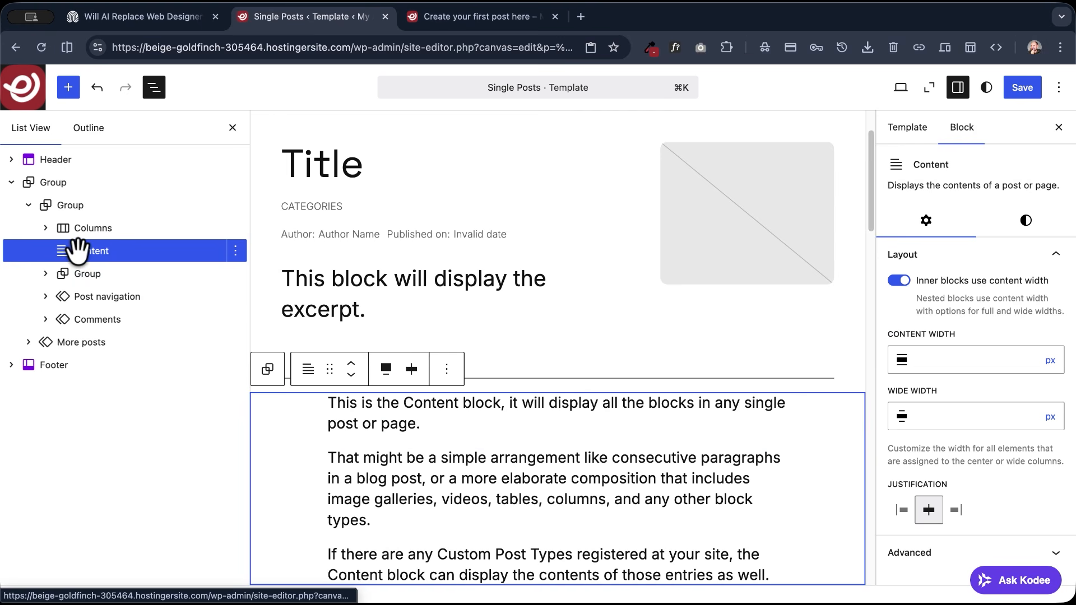
{"action": "scroll", "coordinate": [575, 498], "scroll_direction": "down", "scroll_amount": 5}
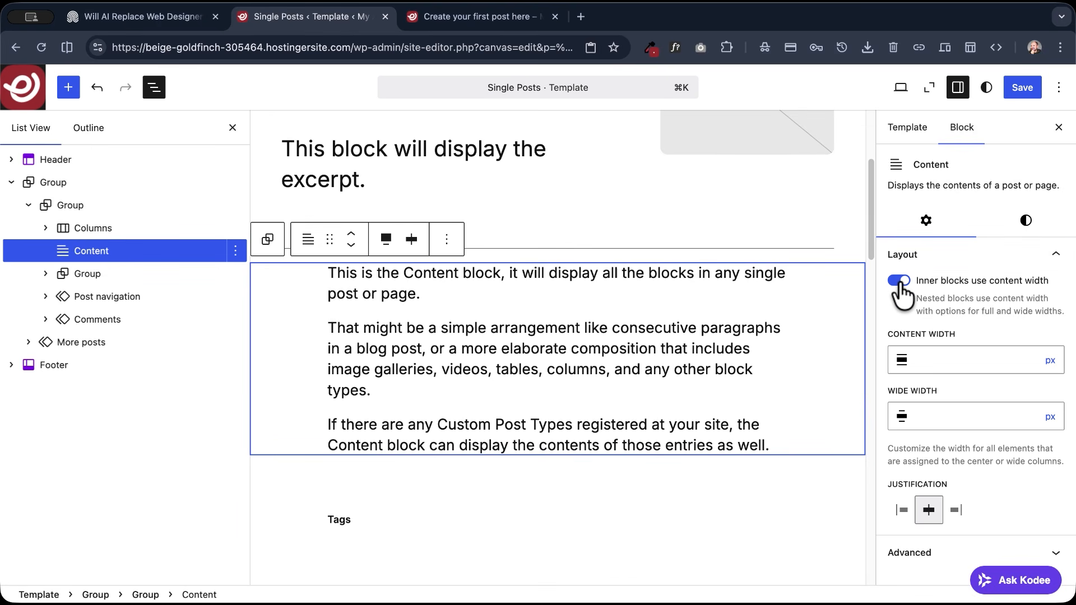
{"action": "left_click", "coordinate": [899, 281]}
{"action": "scroll", "coordinate": [439, 380], "scroll_direction": "up", "scroll_amount": 8}
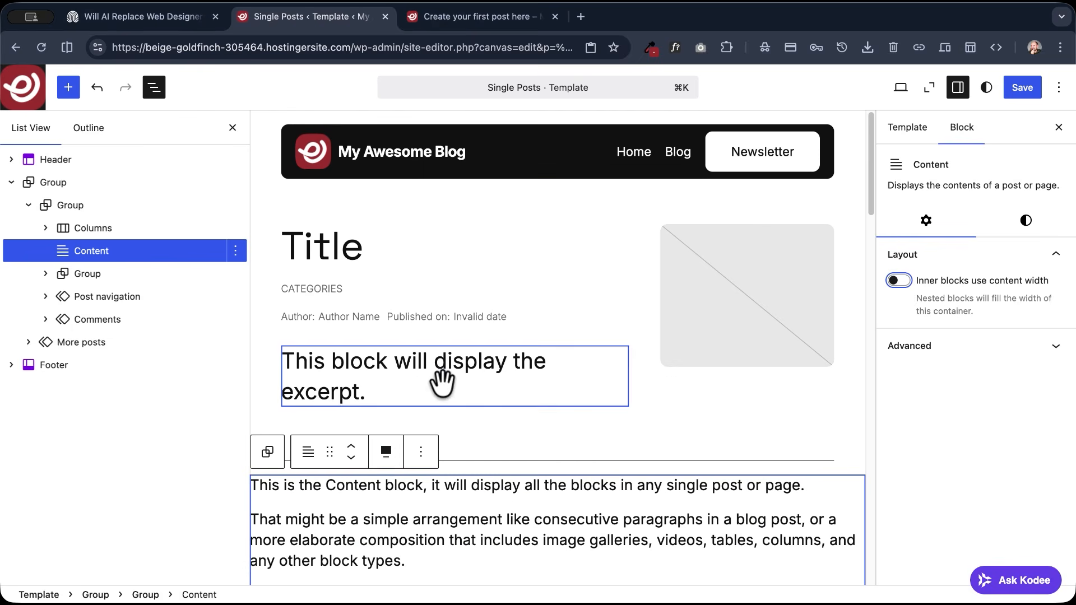
{"action": "left_click", "coordinate": [388, 452]}
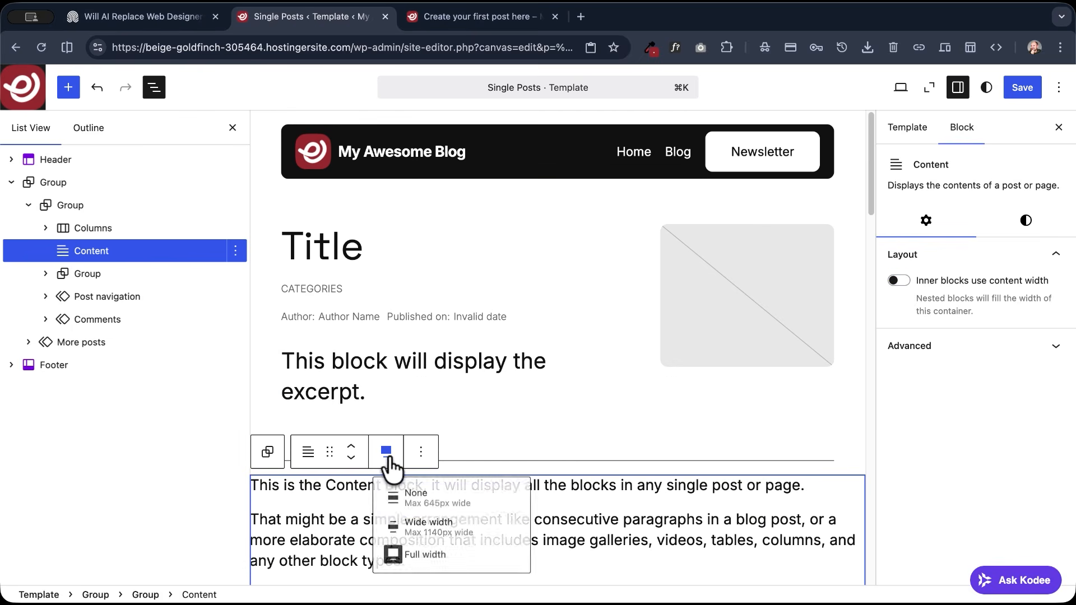
{"action": "left_click", "coordinate": [439, 532]}
{"action": "left_click", "coordinate": [1012, 88]}
- Check the content's width and alignment under the divider line on the live post
{"action": "left_click", "coordinate": [473, 18]}
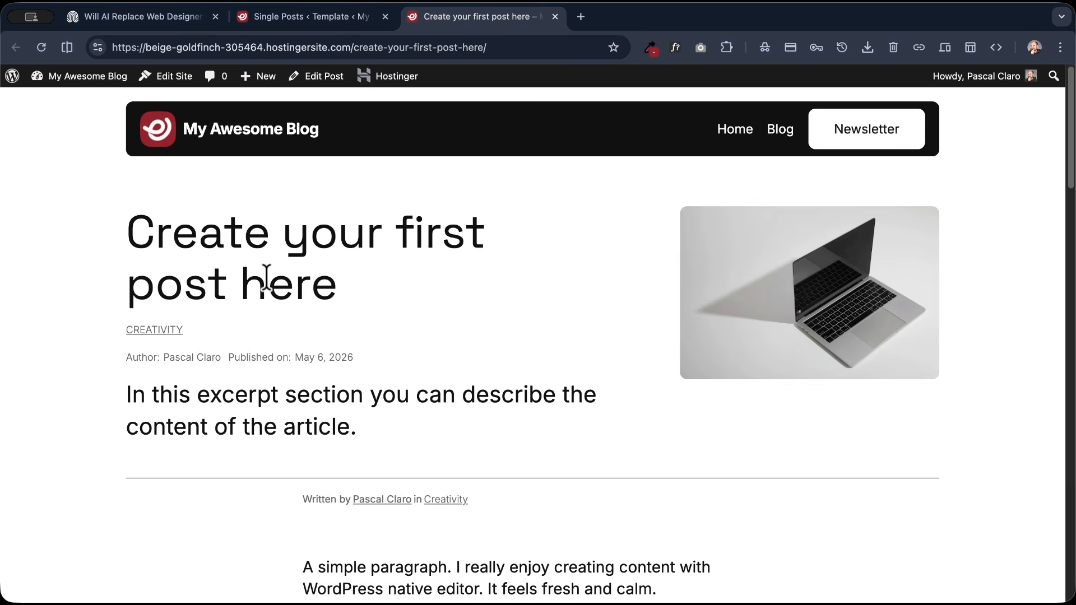
{"action": "scroll", "coordinate": [266, 277], "scroll_direction": "down", "scroll_amount": 3}
{"action": "scroll", "coordinate": [209, 275], "scroll_direction": "up", "scroll_amount": 2}
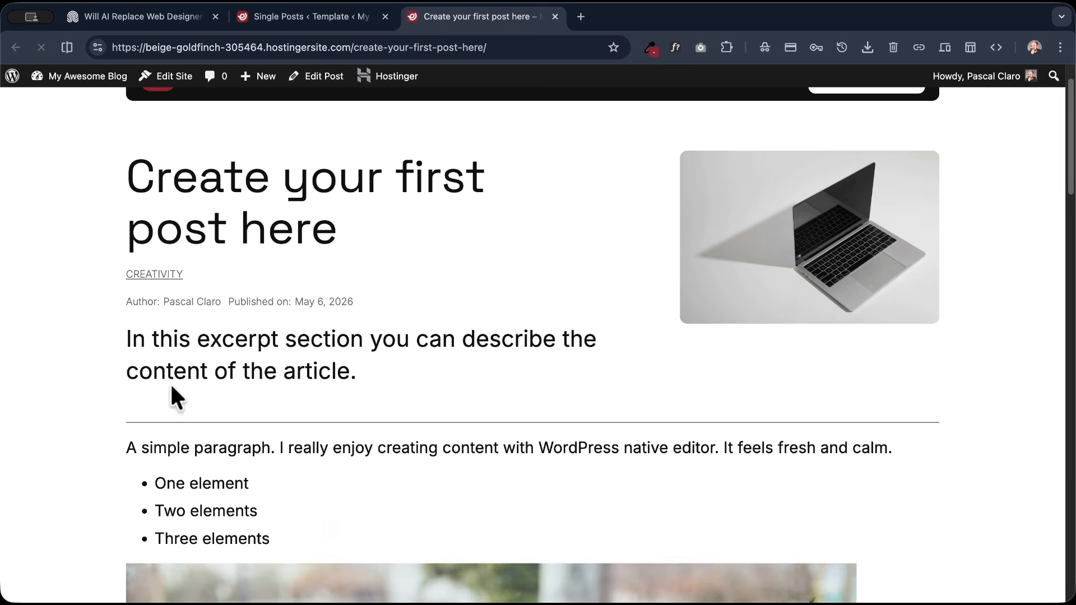
{"action": "scroll", "coordinate": [171, 383], "scroll_direction": "down", "scroll_amount": 5}
{"action": "scroll", "coordinate": [172, 386], "scroll_direction": "down", "scroll_amount": 5}
{"action": "scroll", "coordinate": [173, 386], "scroll_direction": "up", "scroll_amount": 10}
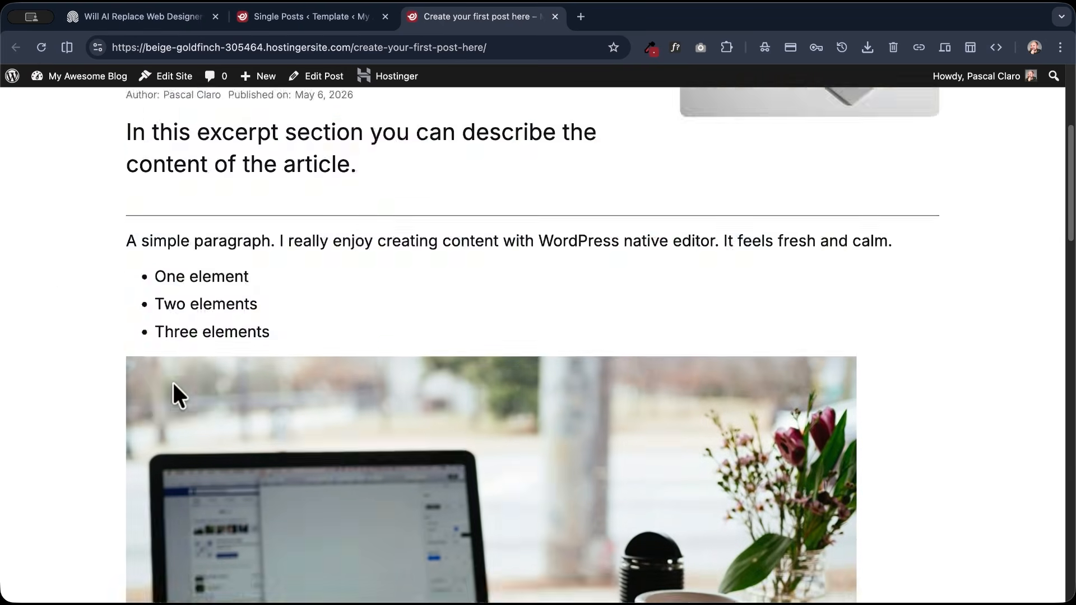
{"action": "scroll", "coordinate": [481, 524], "scroll_direction": "down", "scroll_amount": 3}
{"action": "scroll", "coordinate": [434, 517], "scroll_direction": "up", "scroll_amount": 3}
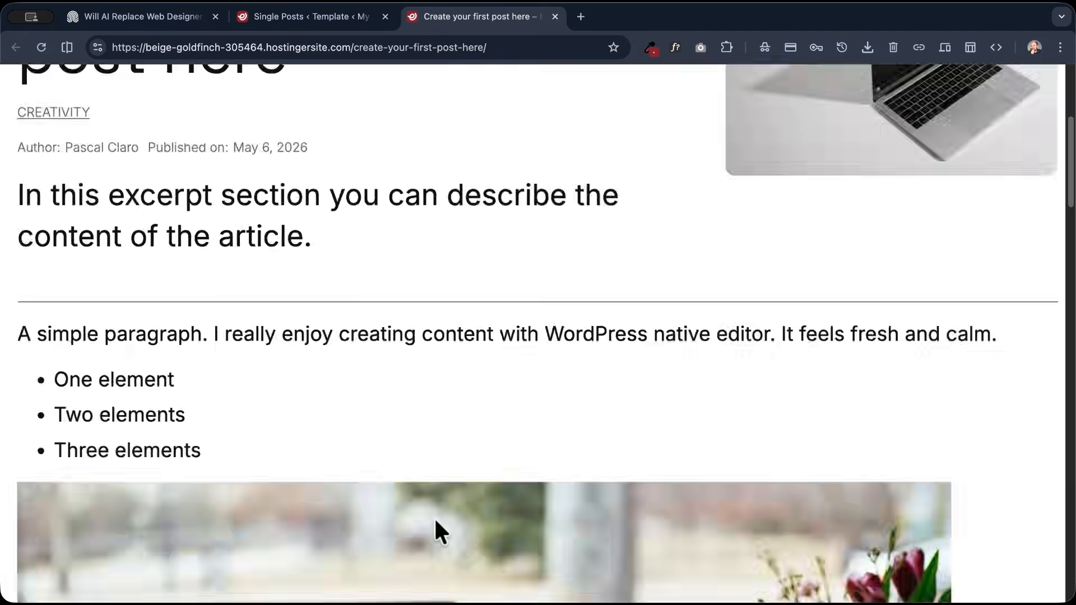
{"action": "scroll", "coordinate": [345, 411], "scroll_direction": "down", "scroll_amount": 3}
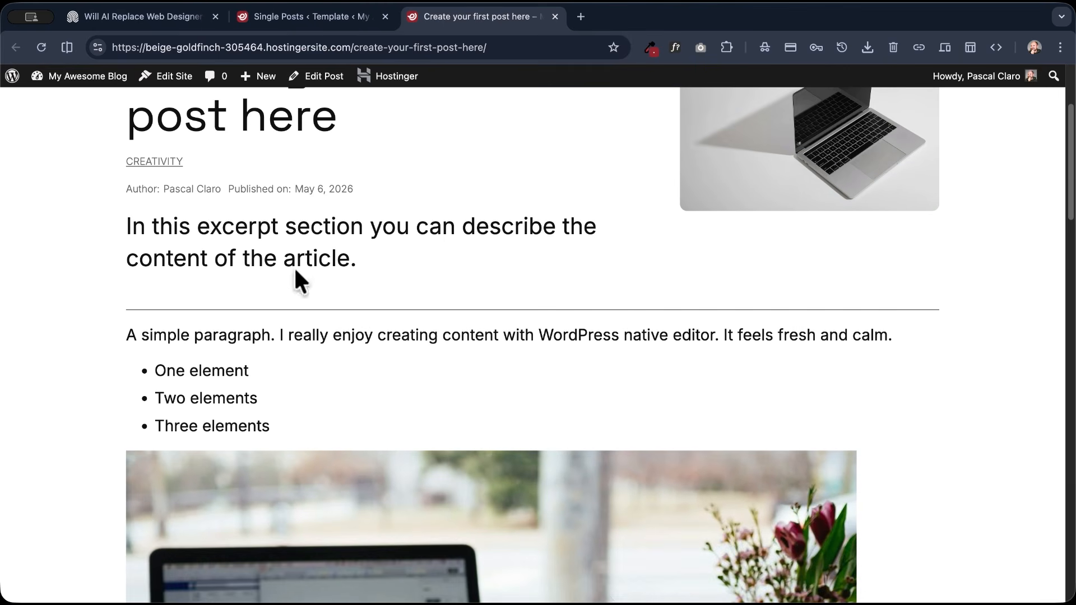
{"action": "scroll", "coordinate": [294, 267], "scroll_direction": "up", "scroll_amount": 4}
- Review the demo post's layout of article content beside the newsletter box
{"action": "left_click", "coordinate": [151, 28]}
{"action": "scroll", "coordinate": [506, 387], "scroll_direction": "down", "scroll_amount": 12}
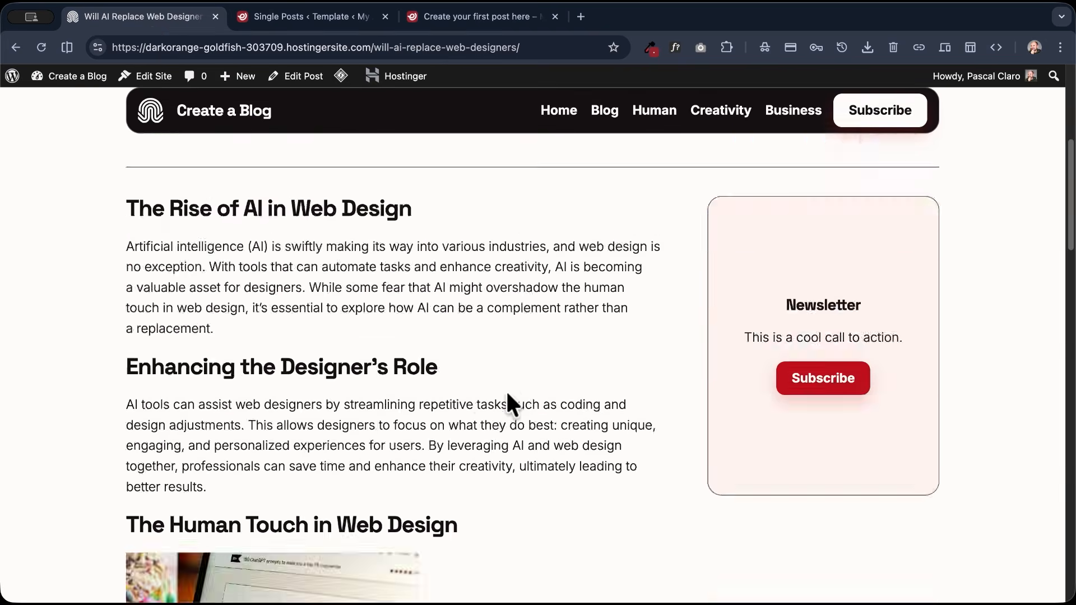
{"action": "scroll", "coordinate": [505, 394], "scroll_direction": "down", "scroll_amount": 3}
{"action": "scroll", "coordinate": [505, 395], "scroll_direction": "up", "scroll_amount": 15}
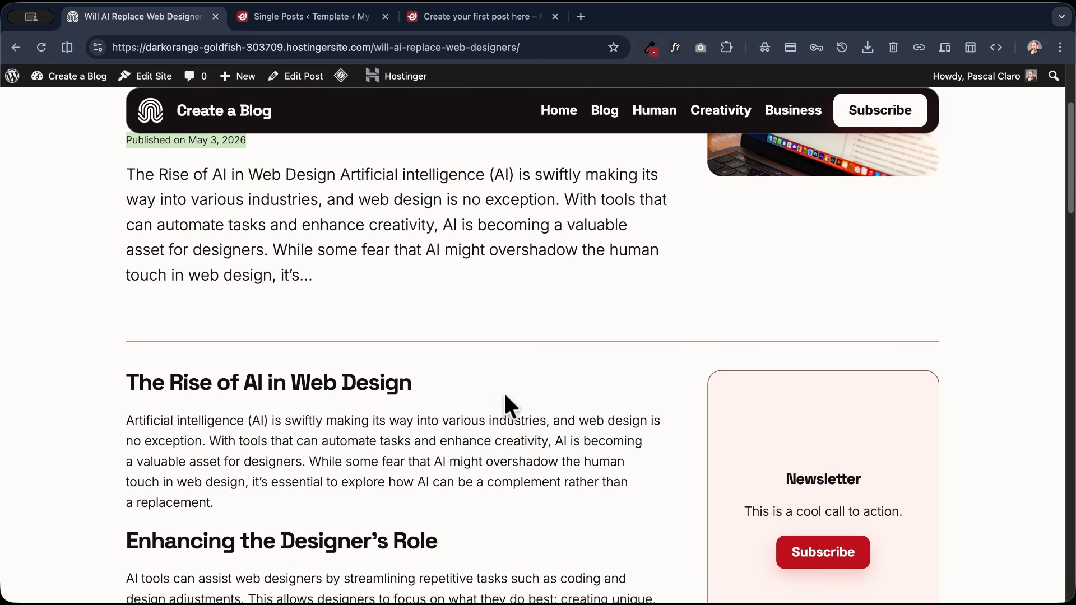
- Return to the Single Posts template, set the Content block's alignment to None, and save the template
{"action": "left_click", "coordinate": [302, 17]}
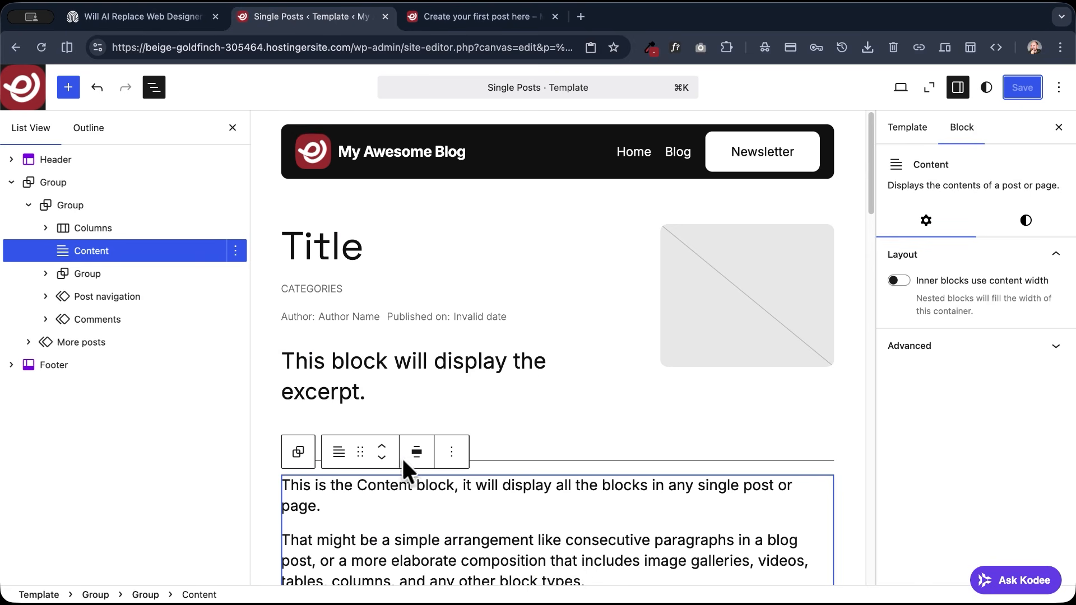
{"action": "left_click", "coordinate": [416, 455]}
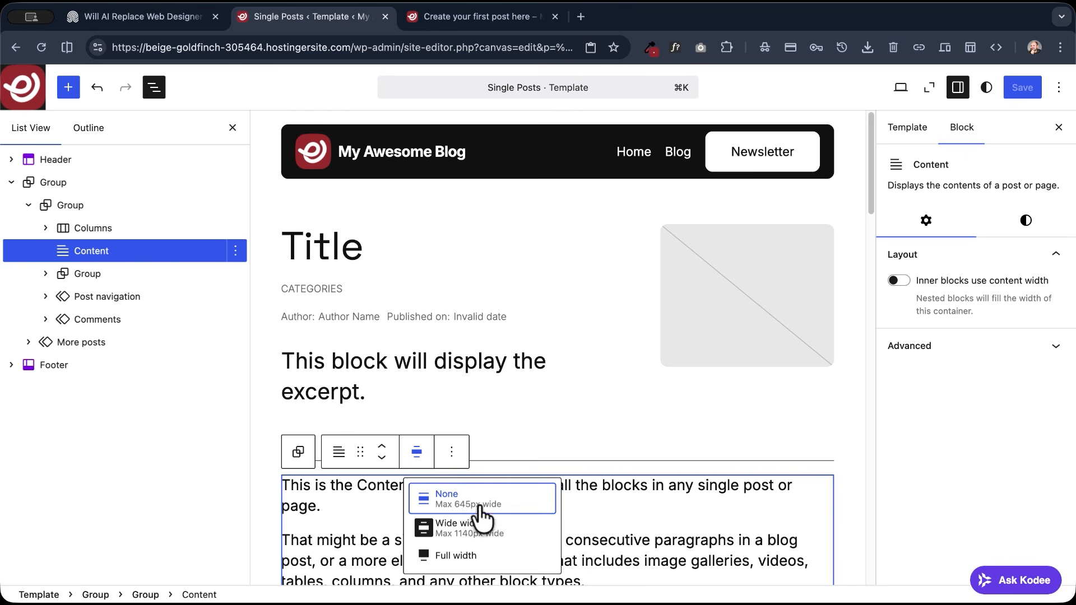
{"action": "left_click", "coordinate": [454, 503]}
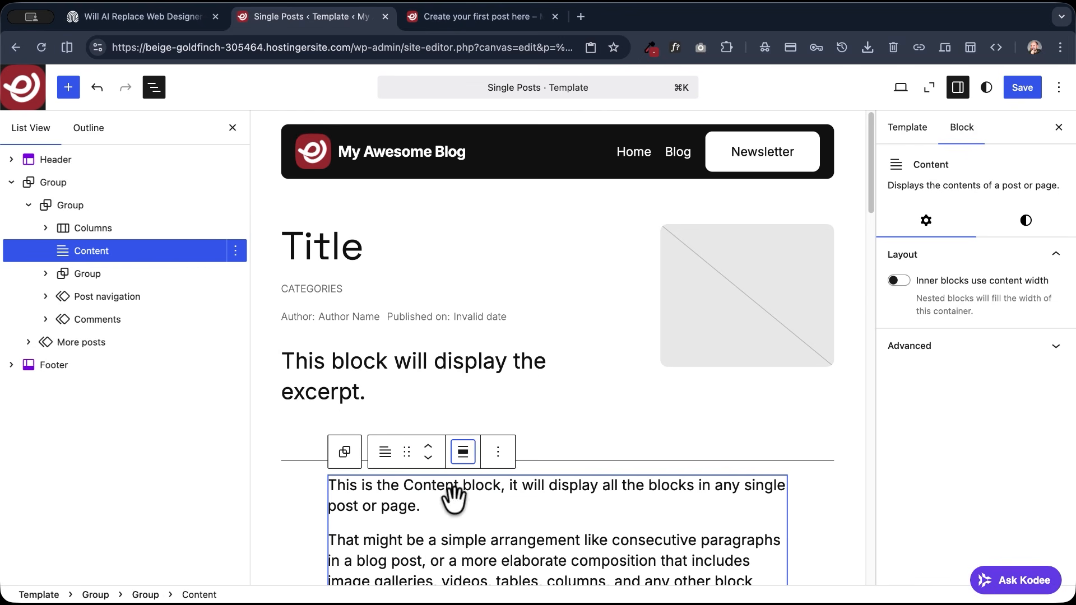
{"action": "left_click", "coordinate": [1022, 87]}
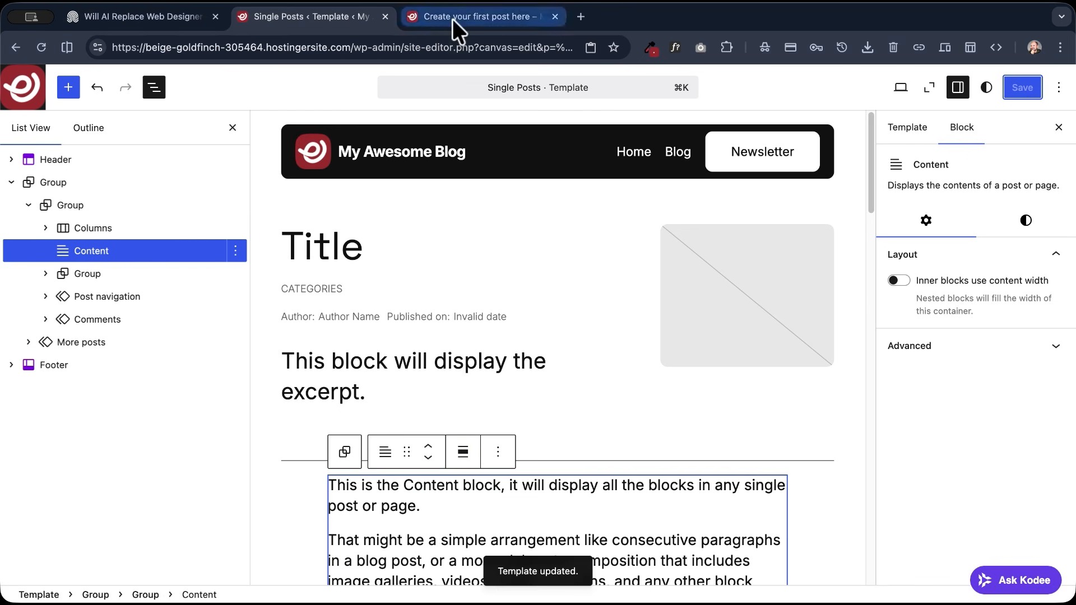
- Reload the live post and examine how its content lines up with the header section above the divider
{"action": "left_click", "coordinate": [451, 19]}
{"action": "left_click", "coordinate": [41, 47]}
{"action": "scroll", "coordinate": [336, 249], "scroll_direction": "down", "scroll_amount": 5}
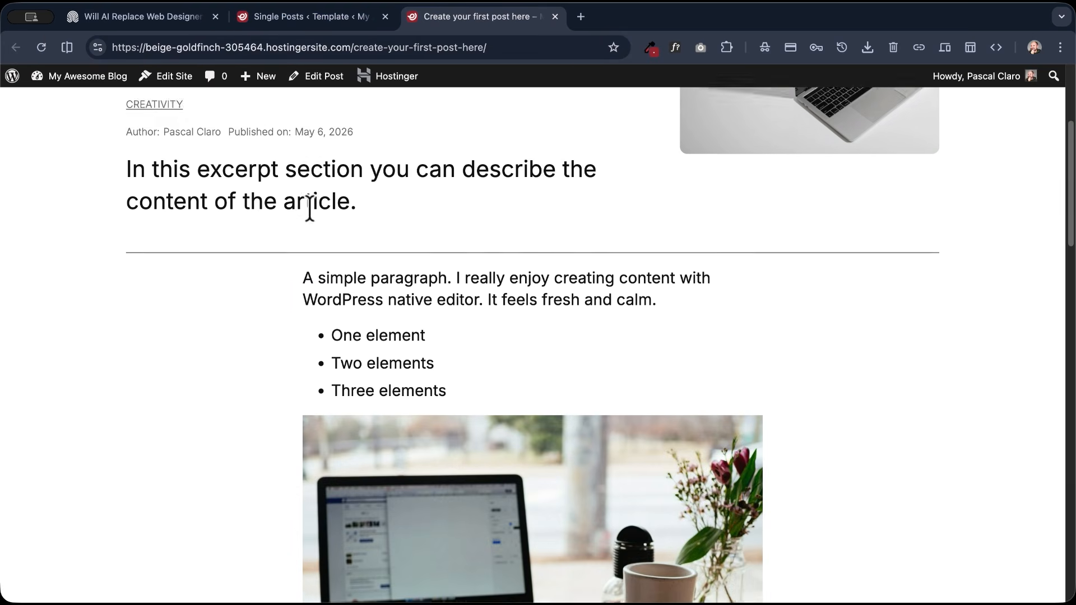
{"action": "scroll", "coordinate": [521, 413], "scroll_direction": "down", "scroll_amount": 8}
{"action": "scroll", "coordinate": [521, 413], "scroll_direction": "up", "scroll_amount": 13}
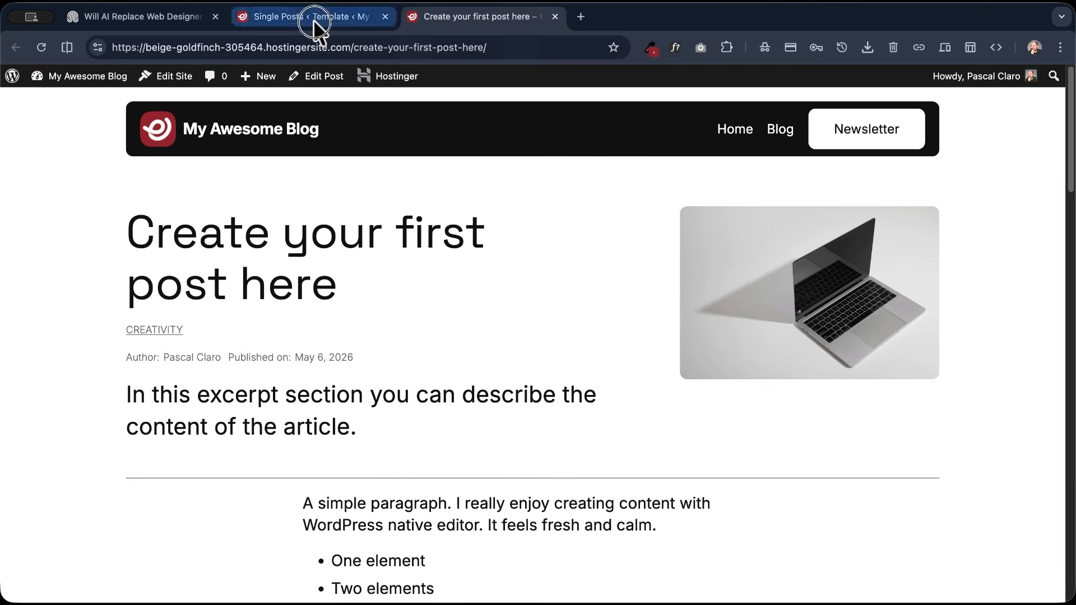
- Set the template's Content block alignment back to Wide width
{"action": "left_click", "coordinate": [314, 18]}
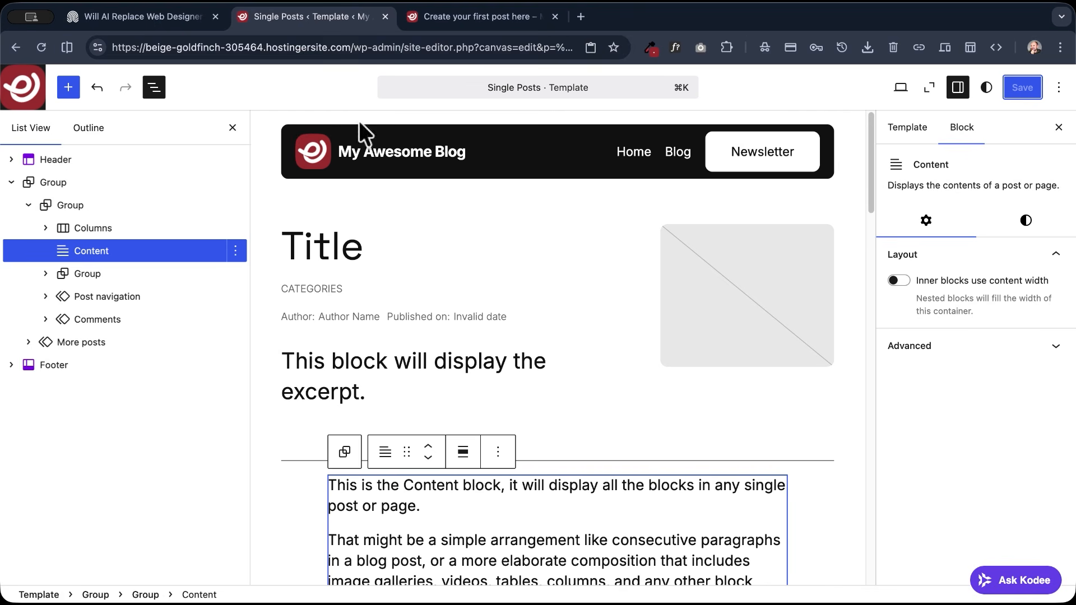
{"action": "left_click", "coordinate": [462, 452]}
{"action": "left_click", "coordinate": [491, 529]}
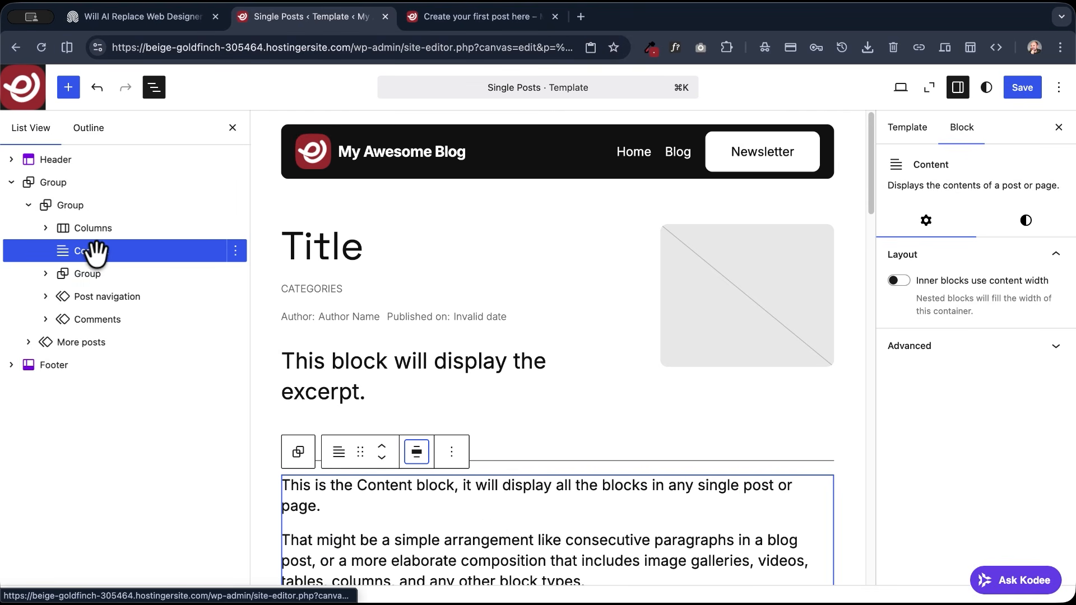
- Insert a Columns block directly before the Content block in the template
{"action": "left_click", "coordinate": [236, 252]}
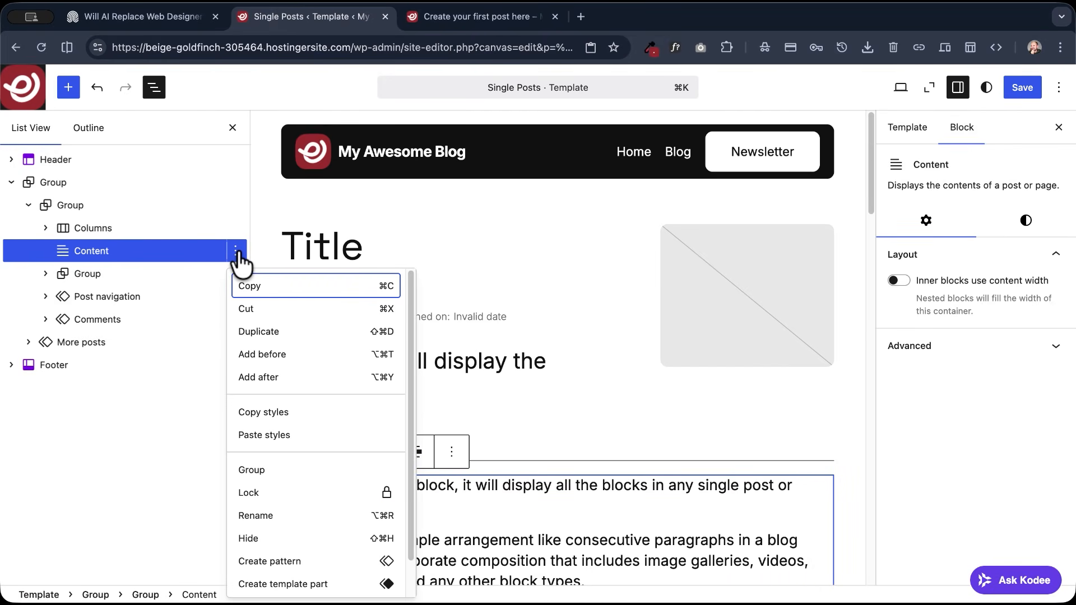
{"action": "left_click", "coordinate": [261, 355]}
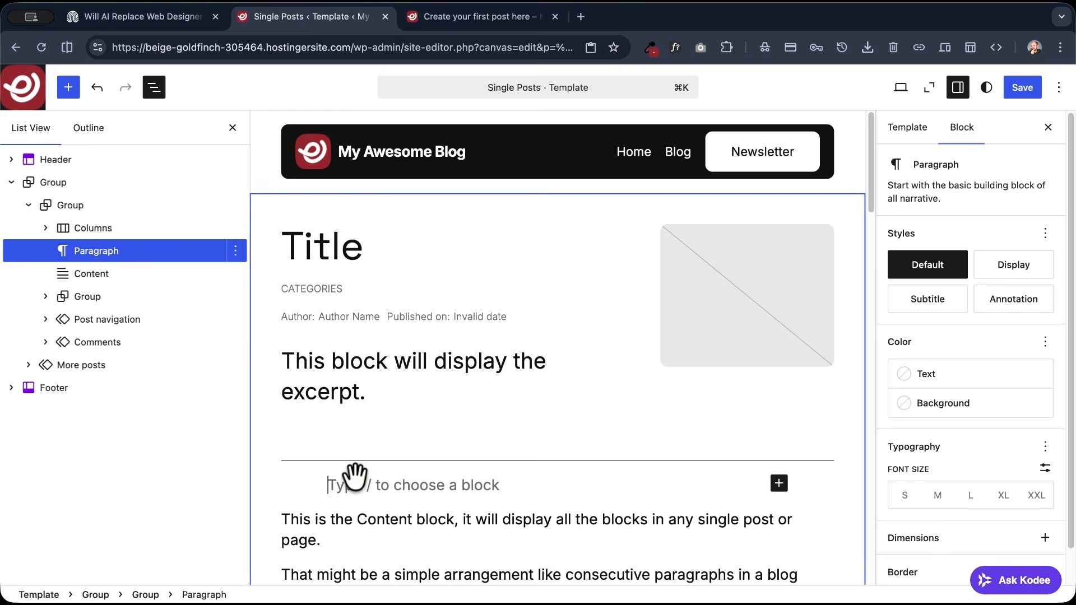
{"action": "type", "text": "/col"}
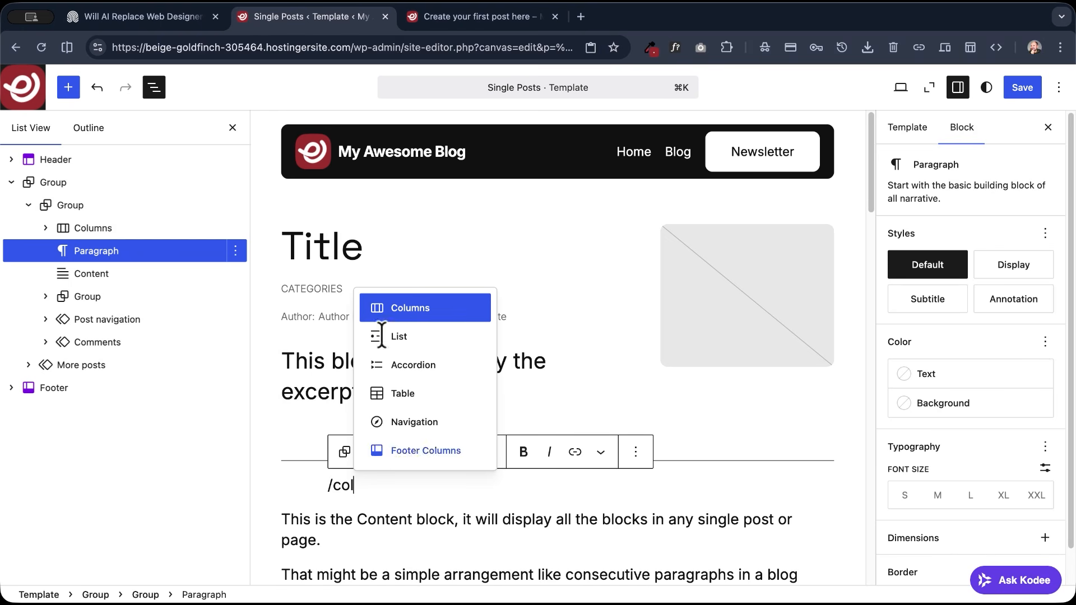
{"action": "left_click", "coordinate": [391, 310]}
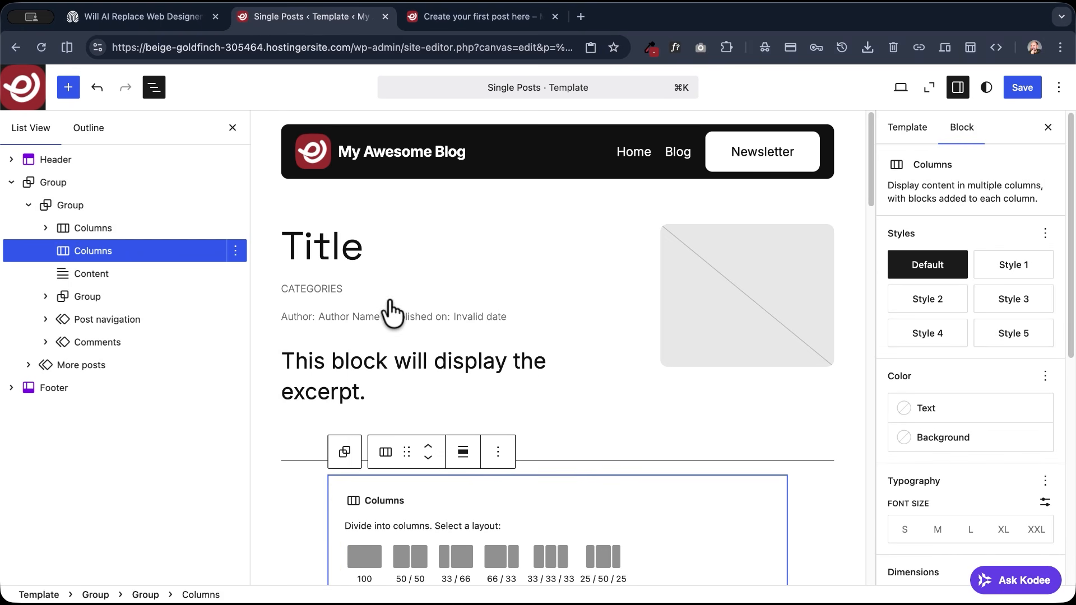
- Align the new Columns block to Wide width and give it the 66 / 33 layout
{"action": "left_click", "coordinate": [463, 452]}
{"action": "left_click", "coordinate": [503, 529]}
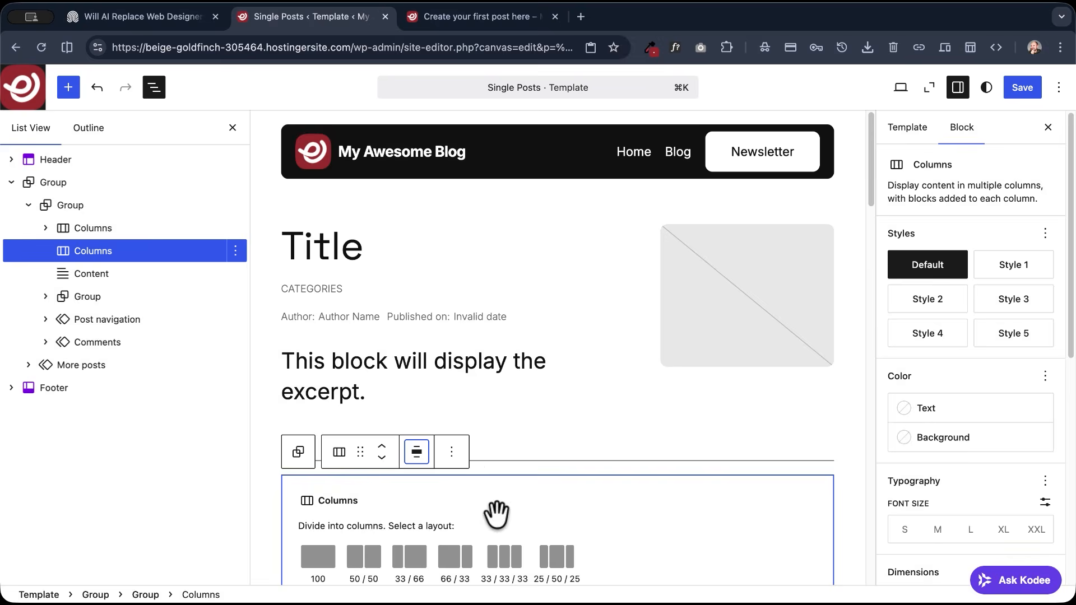
{"action": "scroll", "coordinate": [442, 493], "scroll_direction": "down", "scroll_amount": 3}
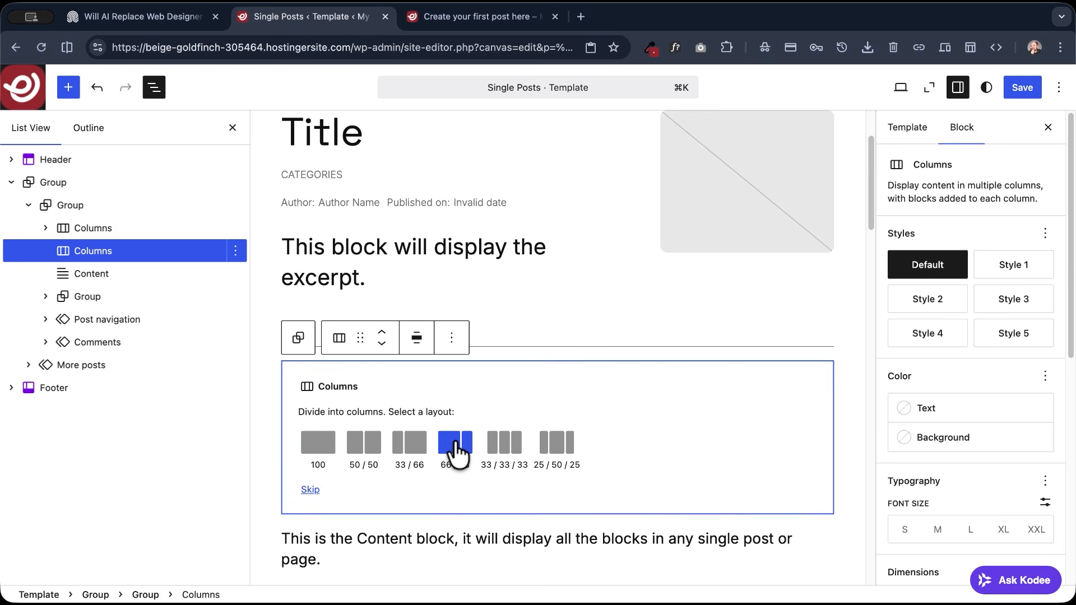
{"action": "left_click", "coordinate": [455, 442]}
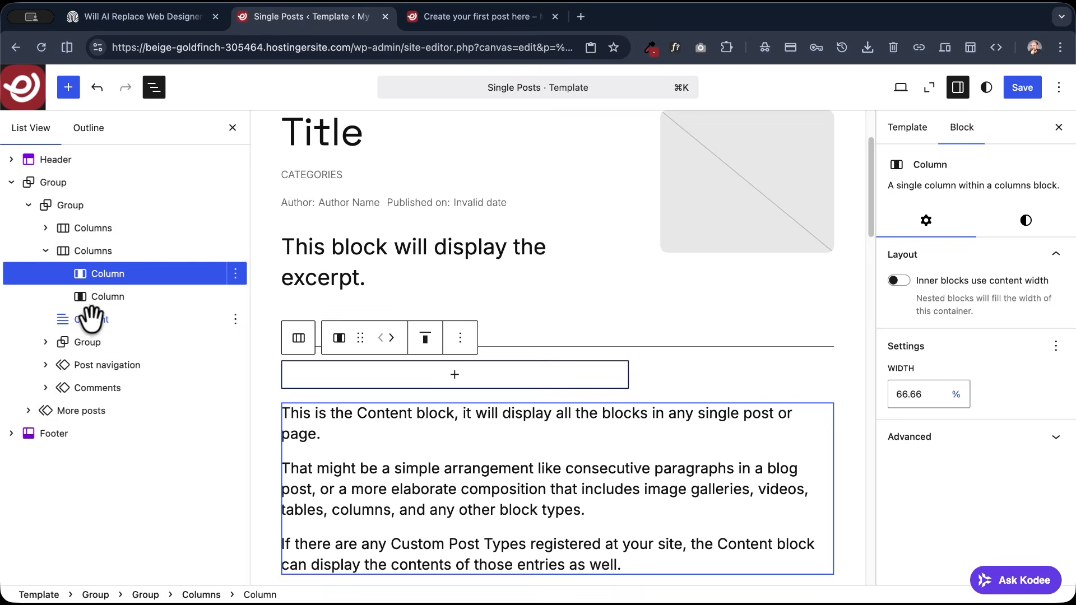
- Move the Content block into the 66.66% column and add a Group block to the 33.33% column
{"action": "left_click_drag", "start_coordinate": [87, 314], "coordinate": [97, 275]}
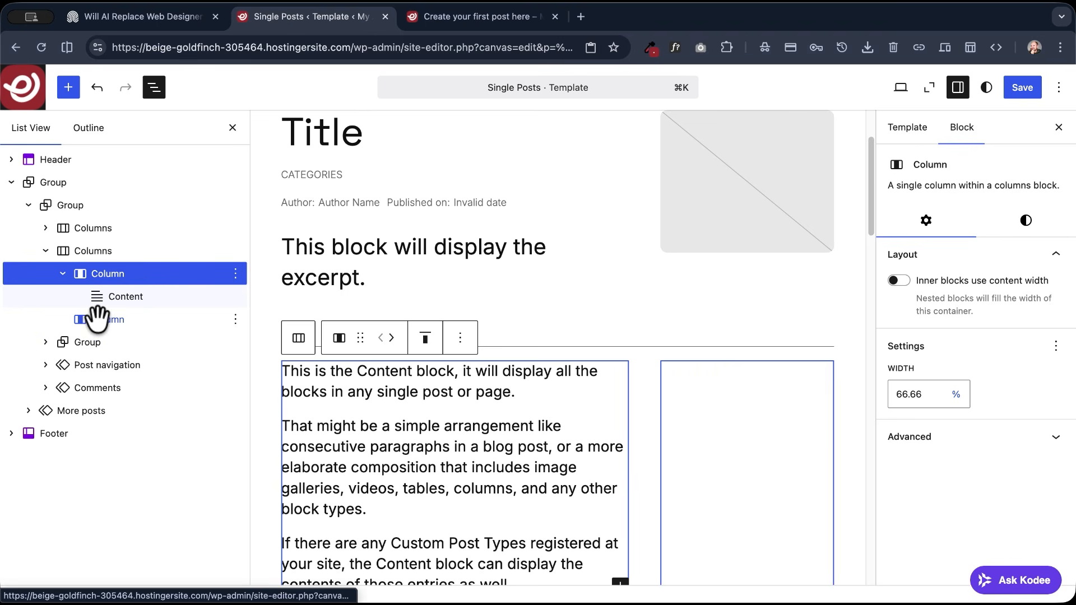
{"action": "left_click", "coordinate": [97, 318]}
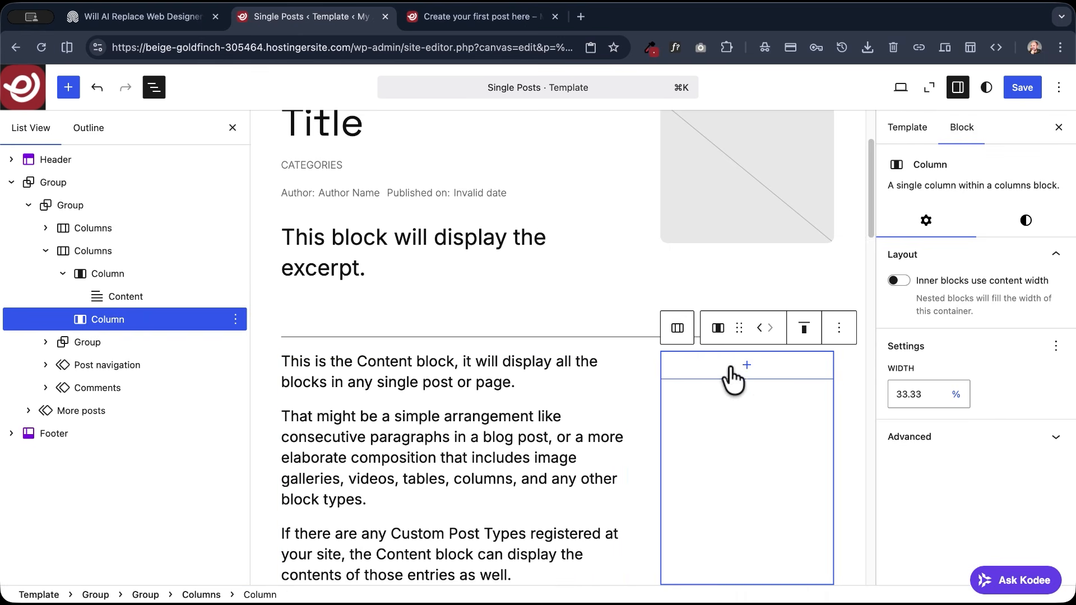
{"action": "left_click", "coordinate": [747, 366]}
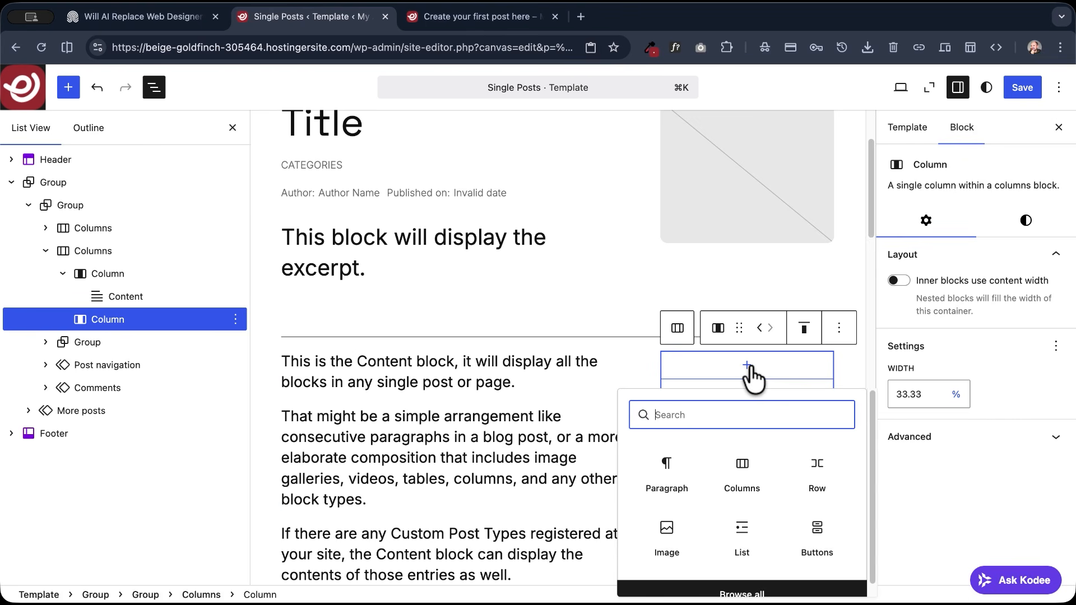
{"action": "type", "text": "gr"}
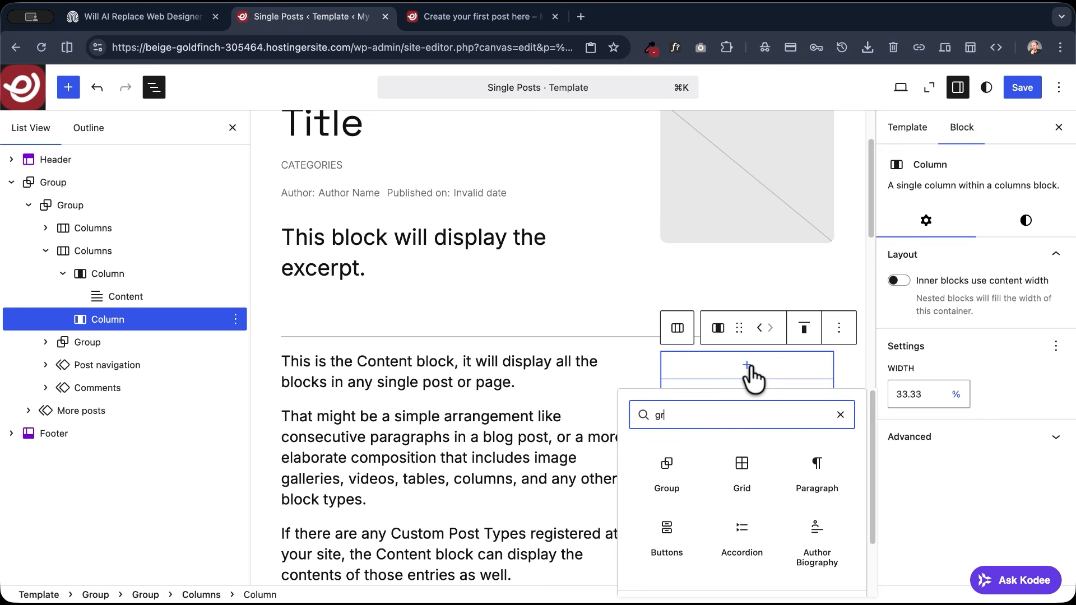
{"action": "type", "text": "ou"}
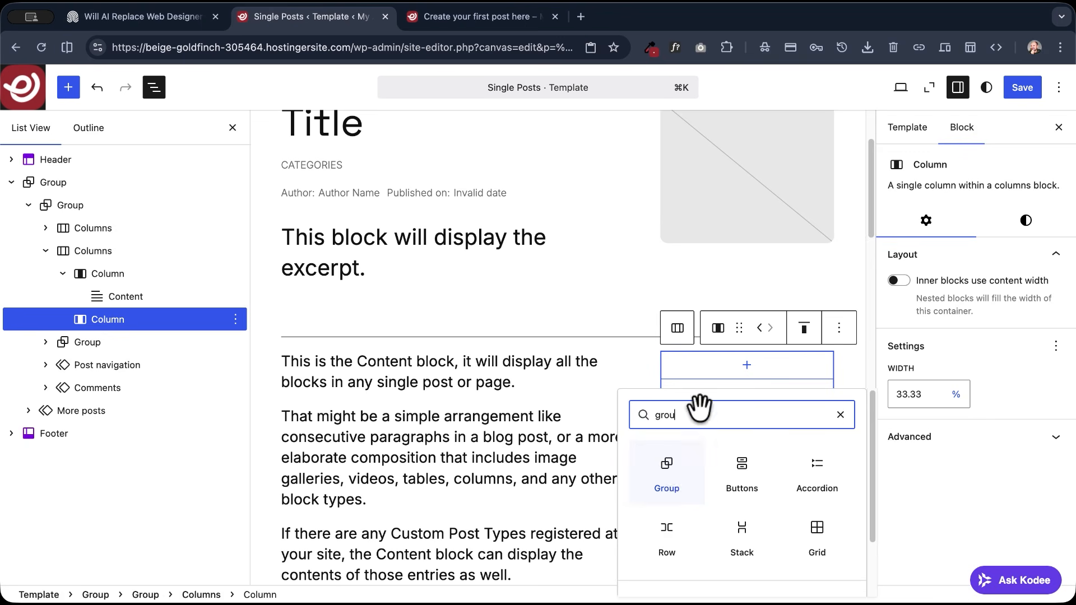
{"action": "key", "text": "Return"}
{"action": "left_click", "coordinate": [701, 384]}
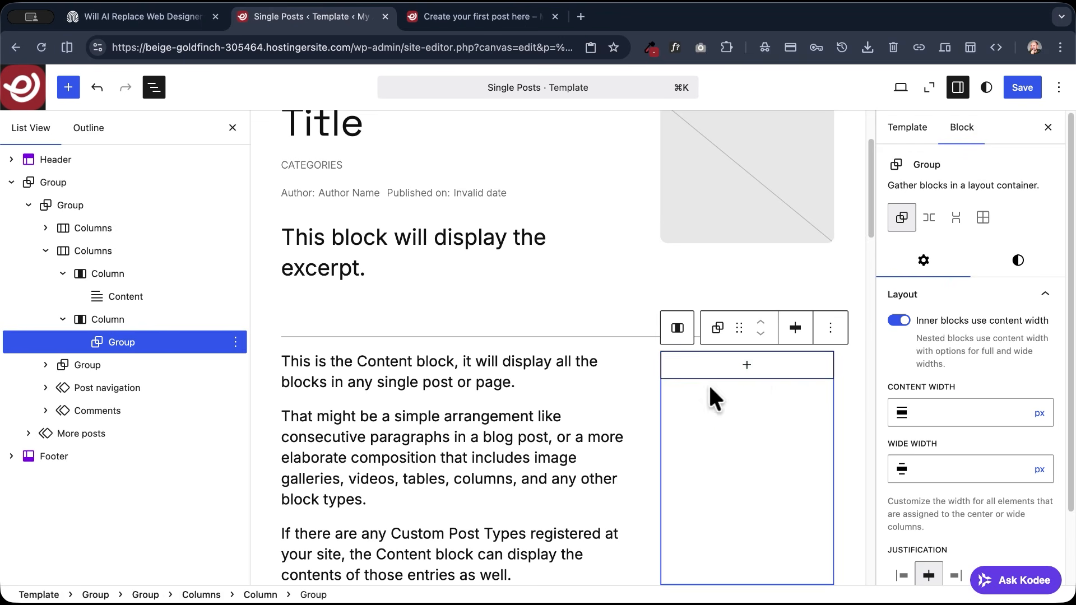
- Add a Heading 2 reading "My CTA Goes Here" inside the new Group in the narrow column
{"action": "left_click", "coordinate": [747, 366]}
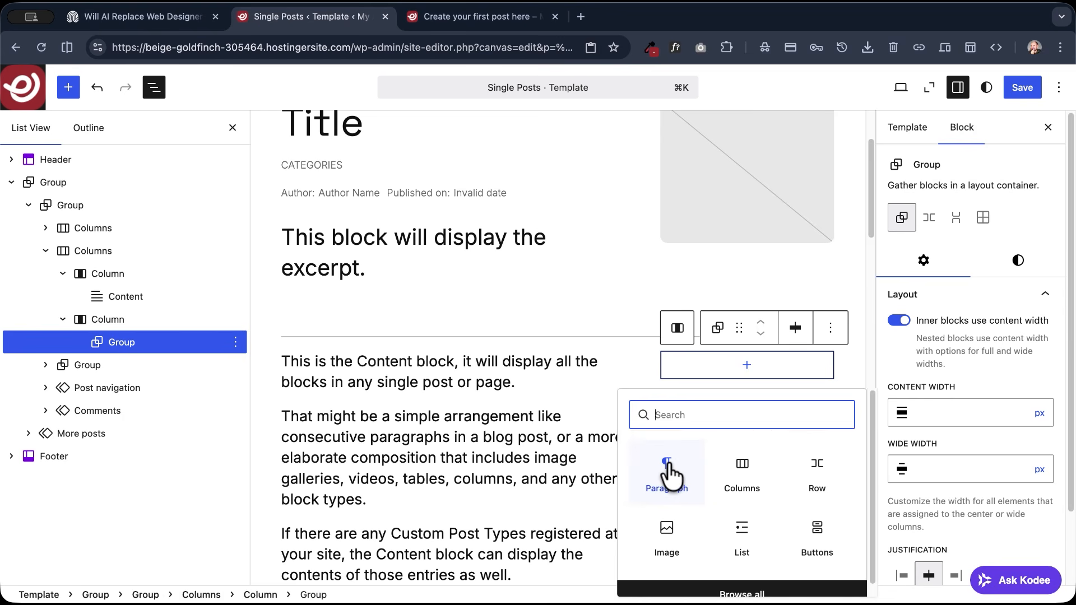
{"action": "type", "text": "Head"}
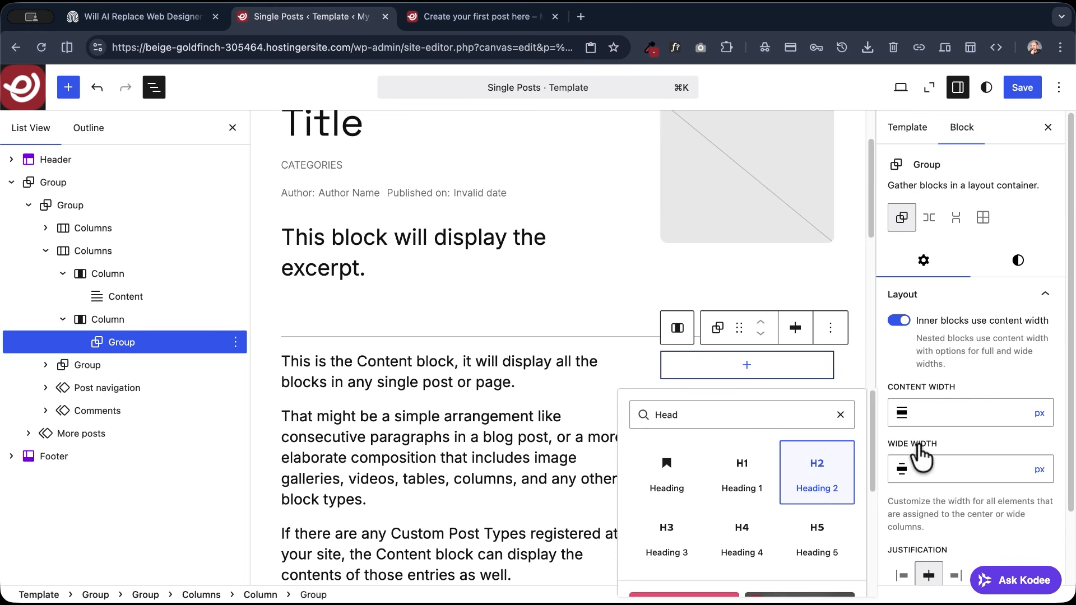
{"action": "left_click", "coordinate": [821, 474]}
{"action": "type", "text": "My CTA Goes Here"}
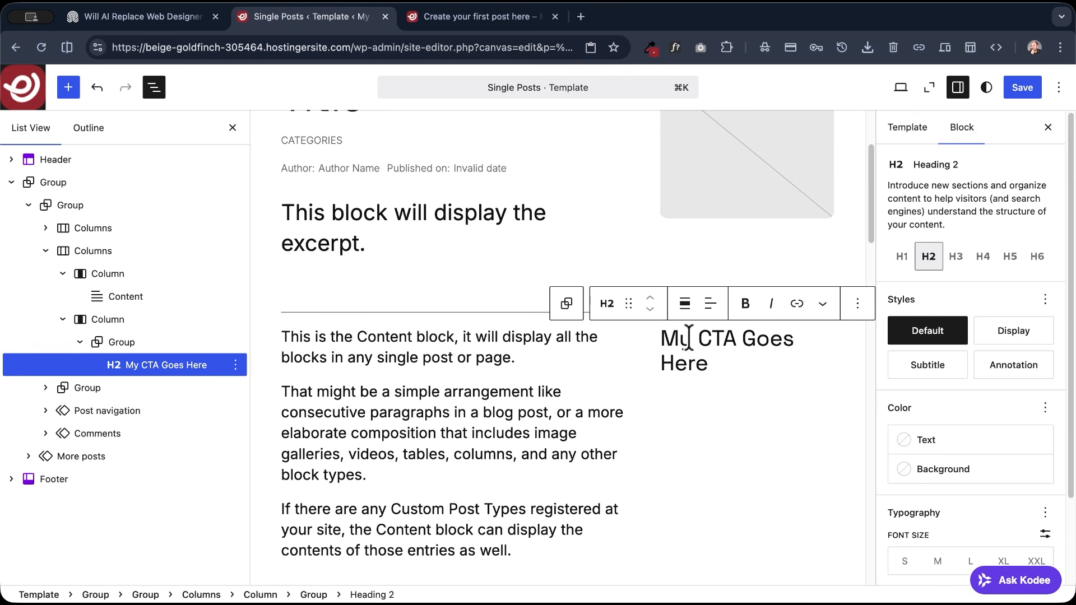
- Change the "My CTA Goes Here" heading to Heading 3 and center its text
{"action": "left_click", "coordinate": [607, 303]}
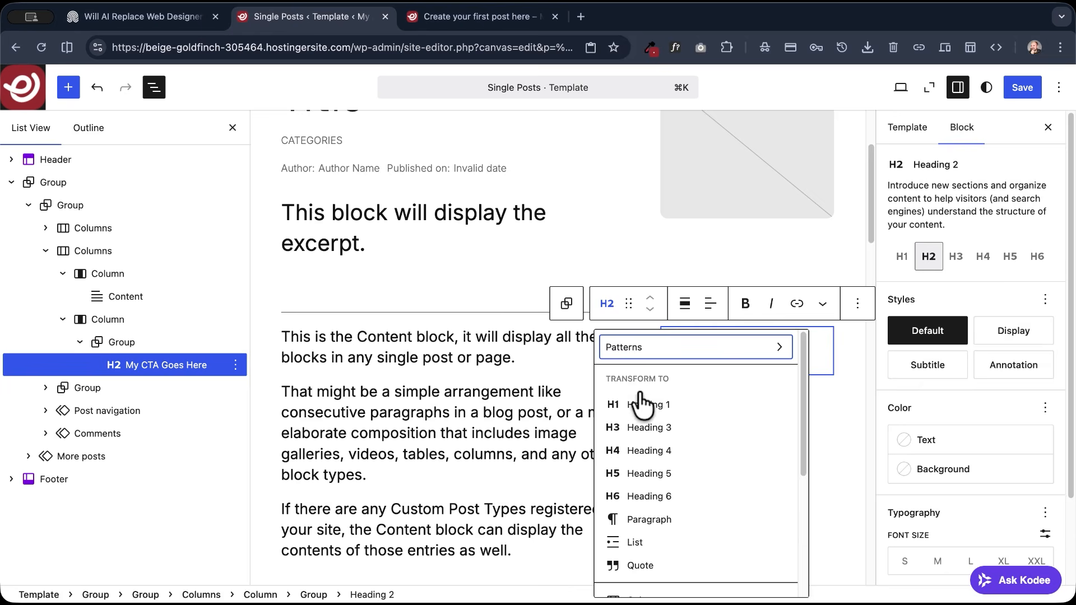
{"action": "left_click", "coordinate": [644, 431]}
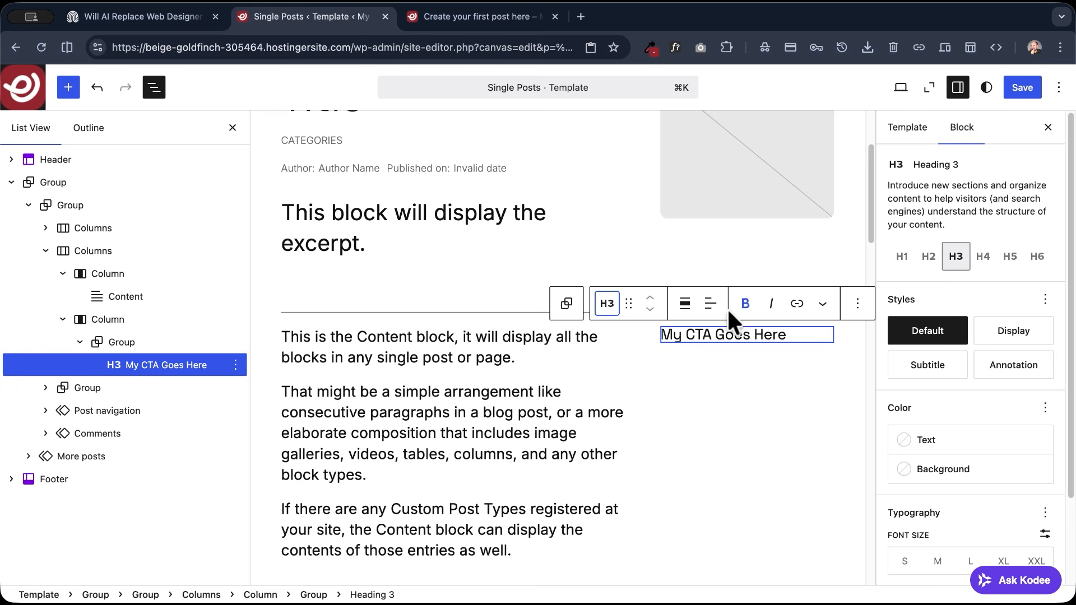
{"action": "left_click", "coordinate": [711, 305]}
{"action": "left_click", "coordinate": [736, 371]}
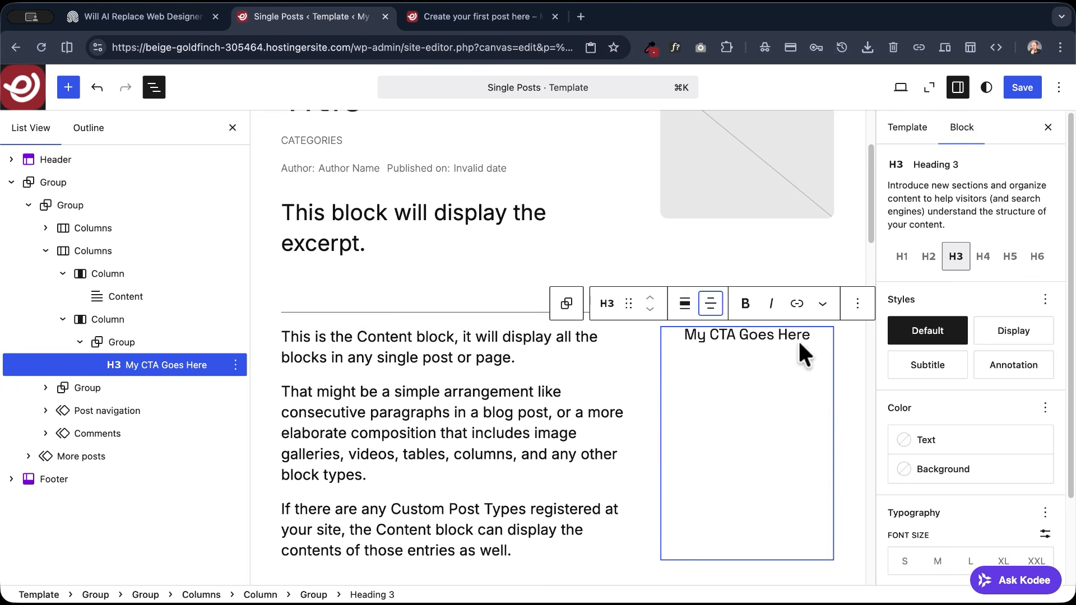
- Add a centered paragraph below the heading reading "Describe your CTA here with a short paragraph." in font size M
{"action": "key", "text": "Return"}
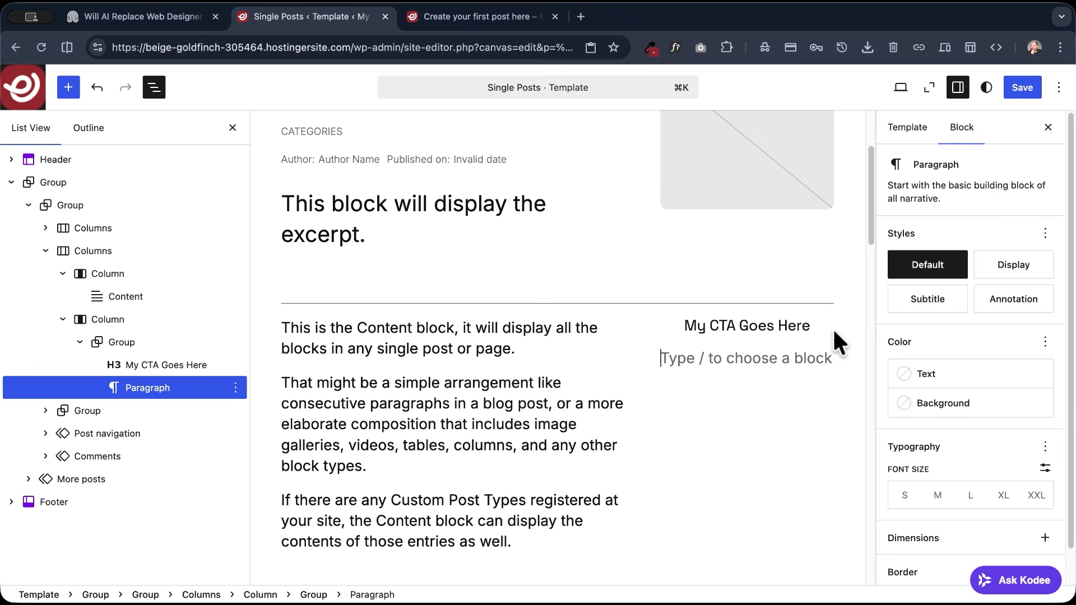
{"action": "type", "text": "Describe your CTA here with a short paragraph"}
{"action": "type", "text": "."}
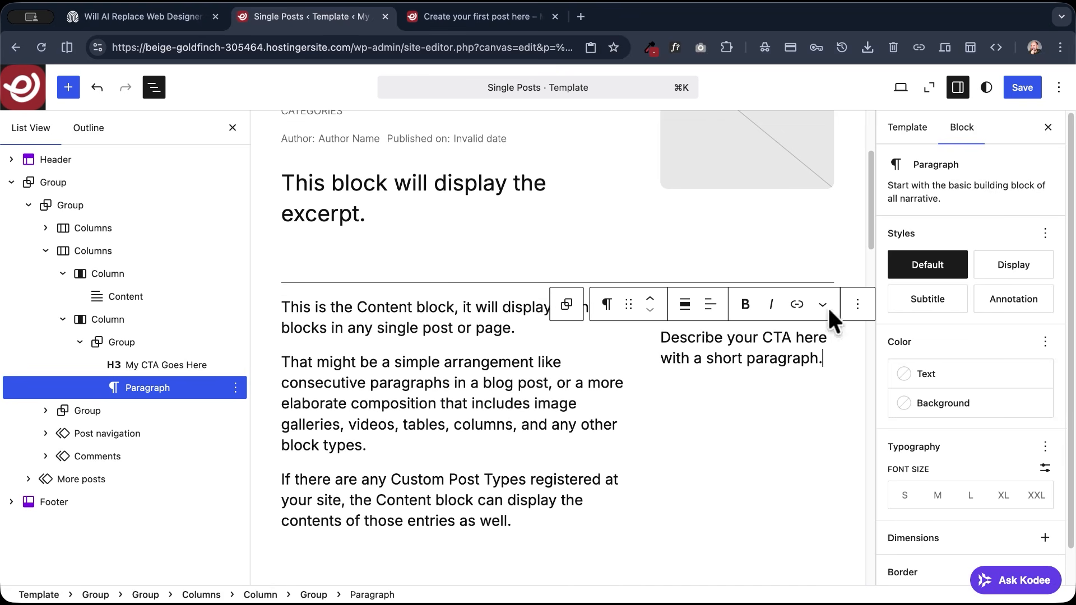
{"action": "left_click", "coordinate": [709, 304]}
{"action": "left_click", "coordinate": [751, 371]}
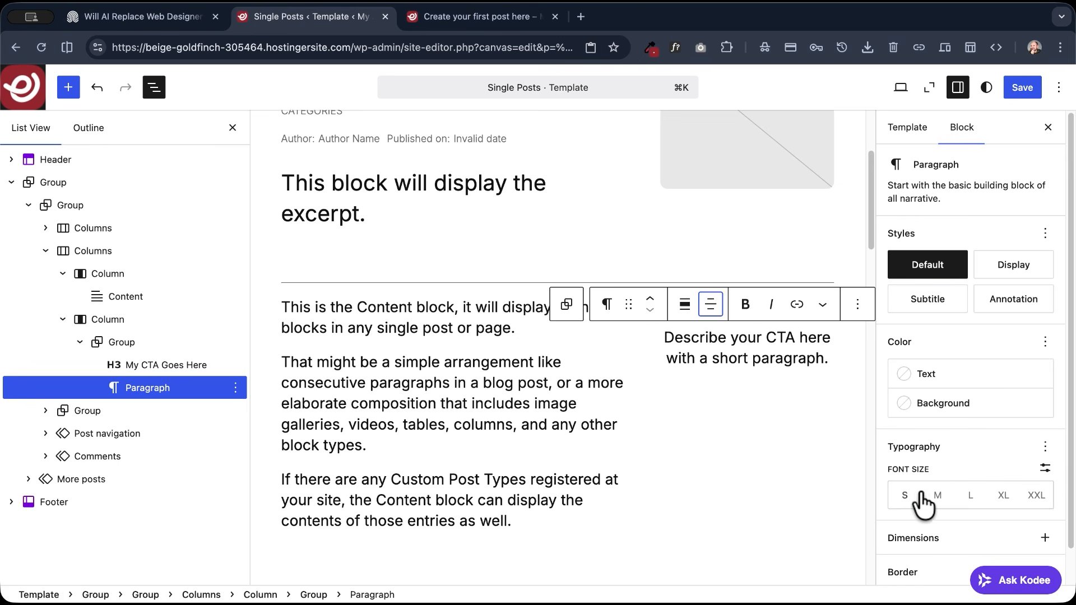
{"action": "left_click", "coordinate": [937, 496]}
- Add a button labelled "Newsletter" below the CTA paragraph and center it in the narrow column
{"action": "left_click", "coordinate": [792, 367]}
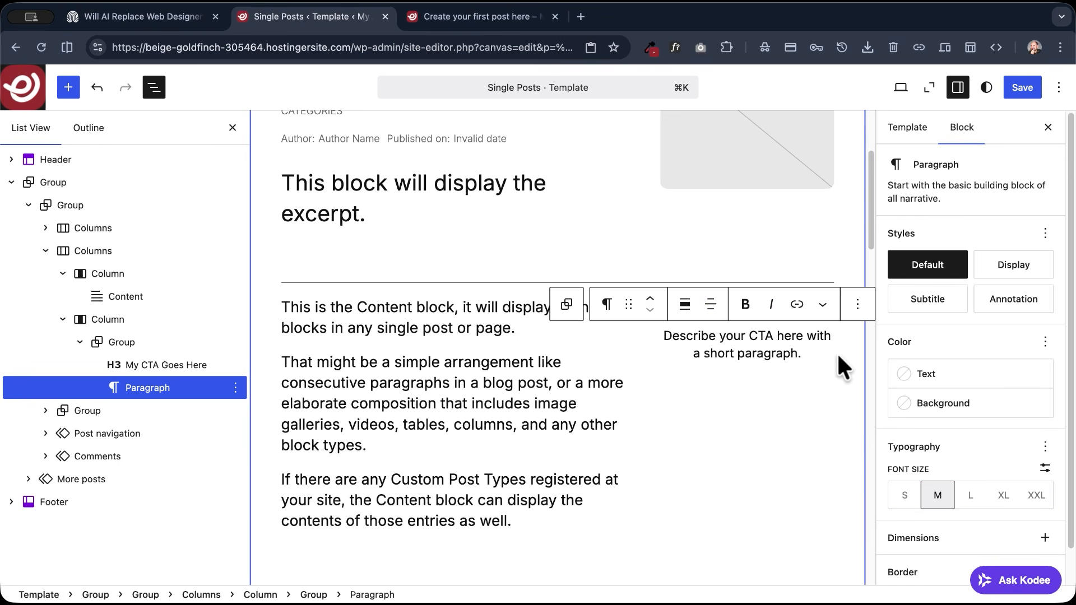
{"action": "key", "text": "Return"}
{"action": "type", "text": "/butt"}
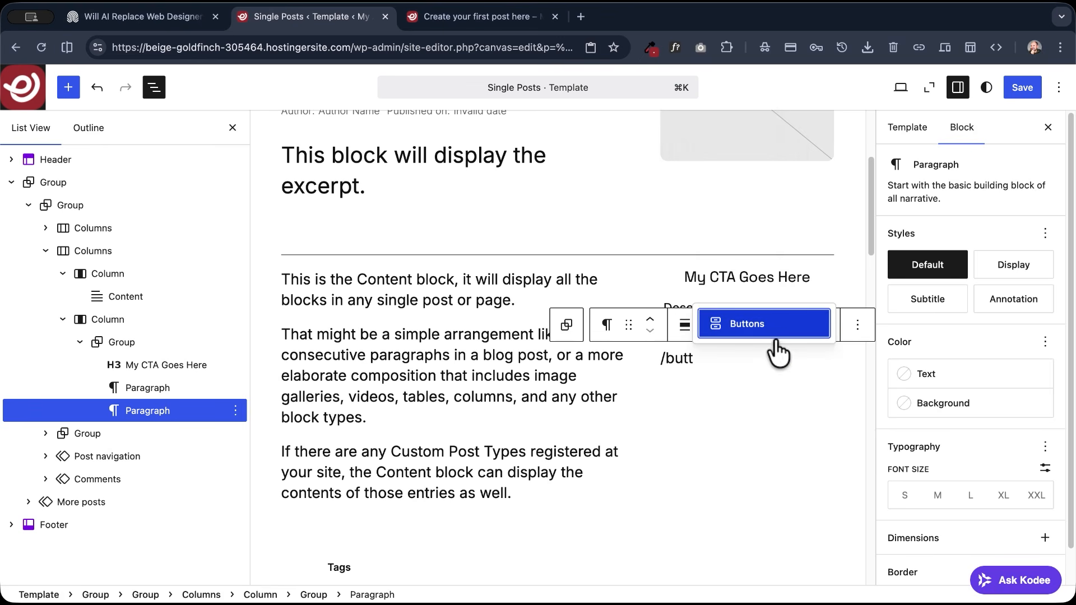
{"action": "left_click", "coordinate": [742, 333]}
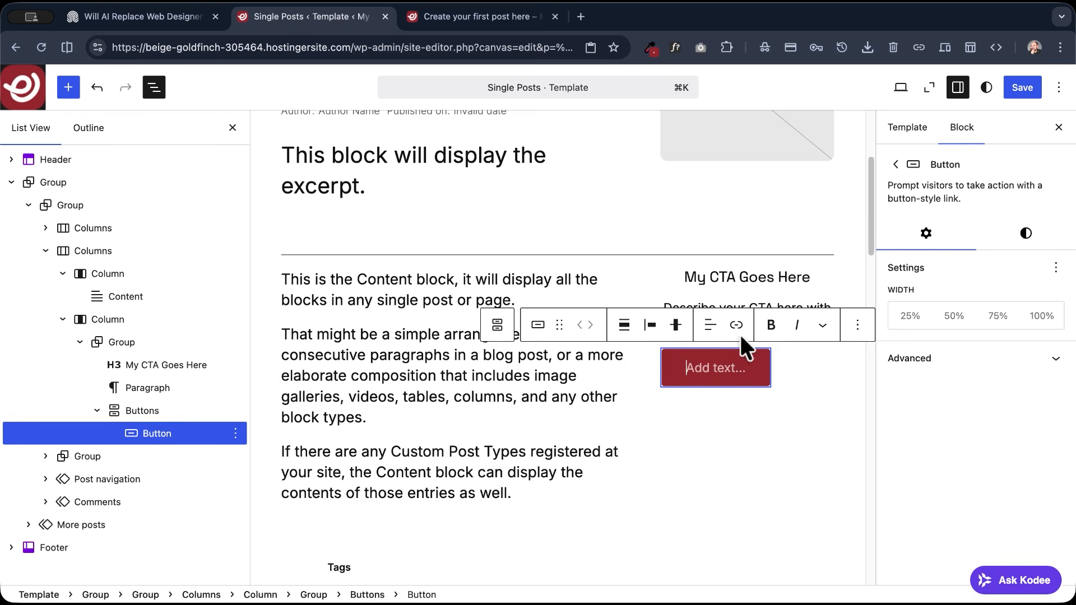
{"action": "type", "text": "Newsletter"}
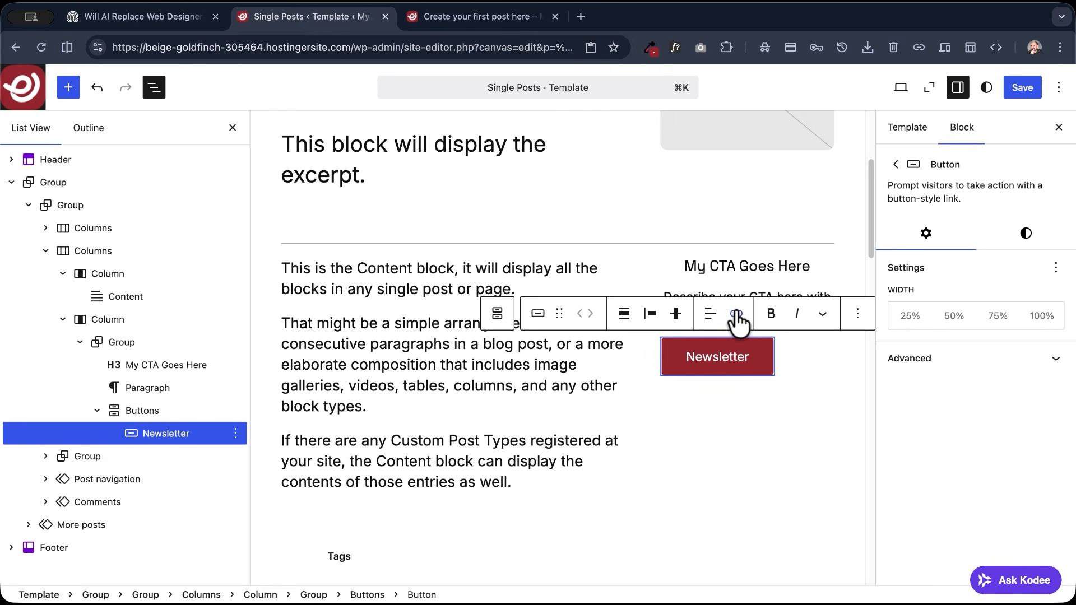
{"action": "left_click", "coordinate": [650, 313]}
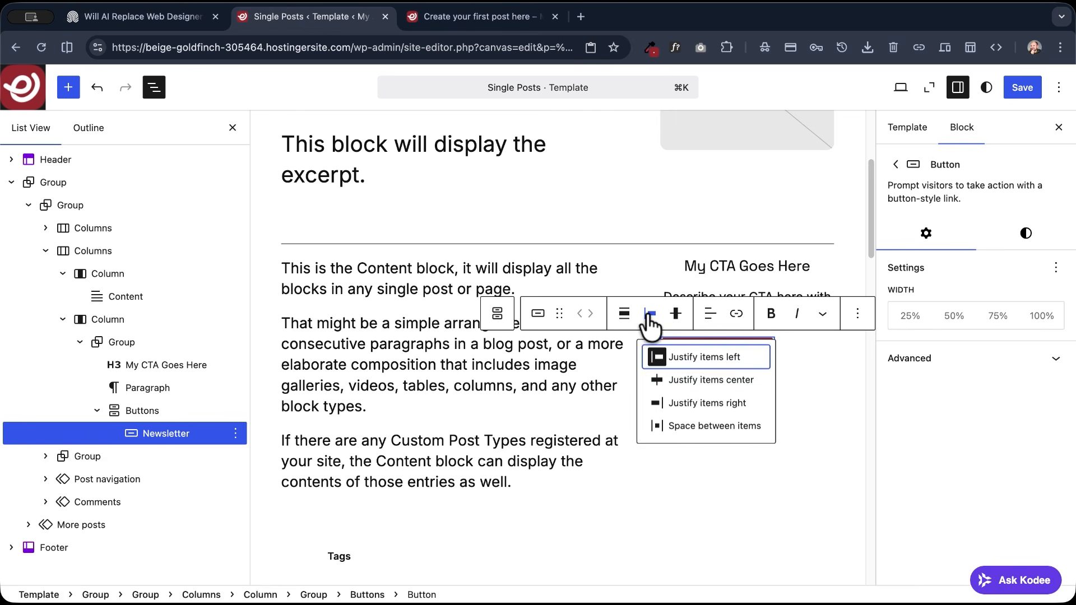
{"action": "left_click", "coordinate": [707, 387]}
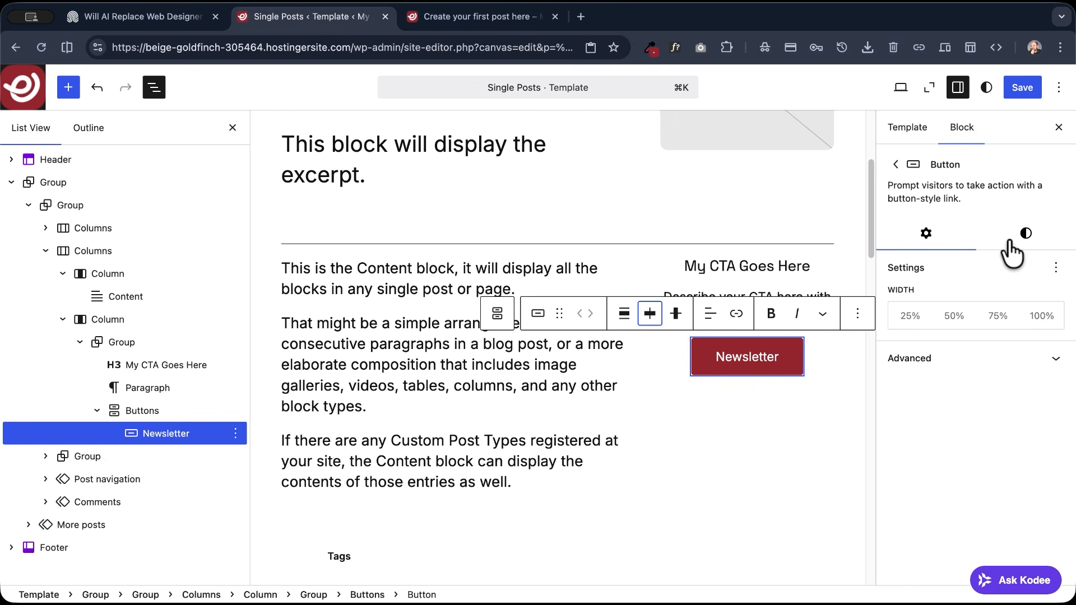
- Apply the Outline style to the Newsletter button and save the template
{"action": "left_click", "coordinate": [1026, 234]}
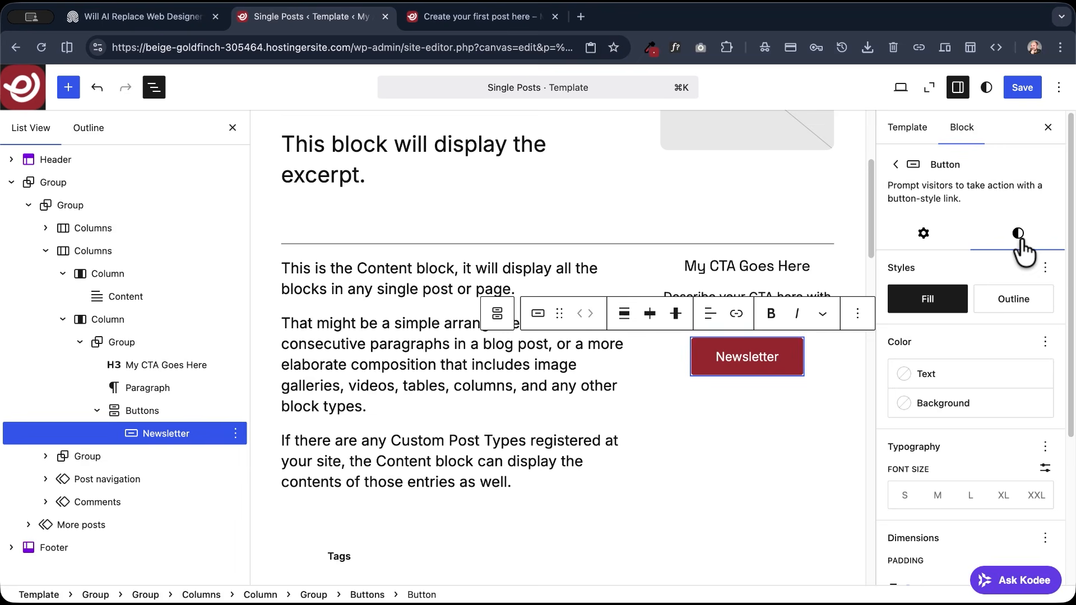
{"action": "left_click", "coordinate": [1015, 302]}
{"action": "left_click", "coordinate": [1024, 89]}
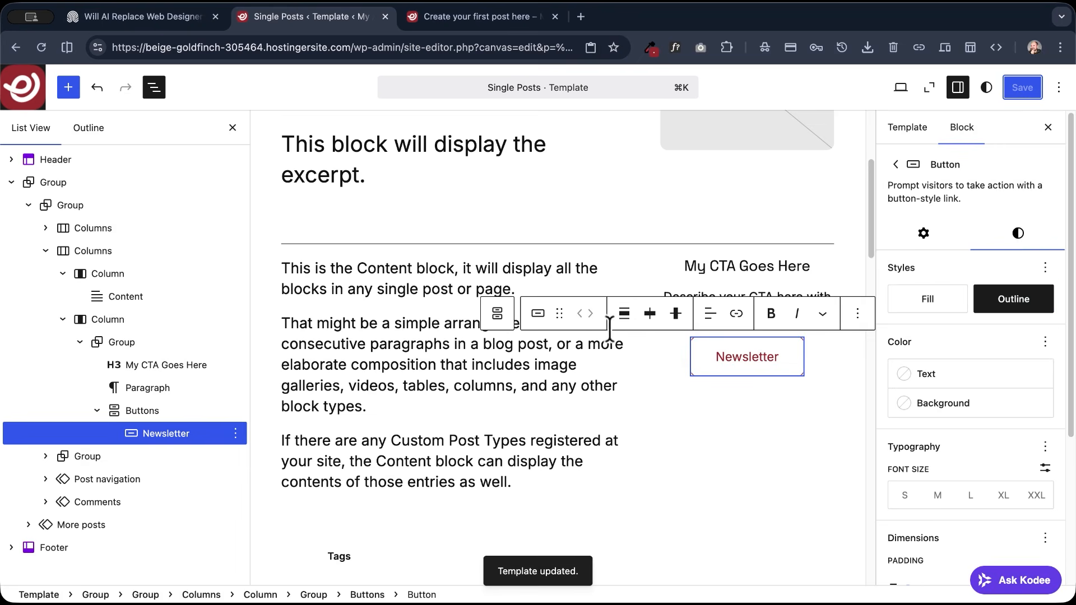
- Select the Group that wraps the CTA heading, paragraph and button, and show its style options
{"action": "left_click", "coordinate": [495, 313]}
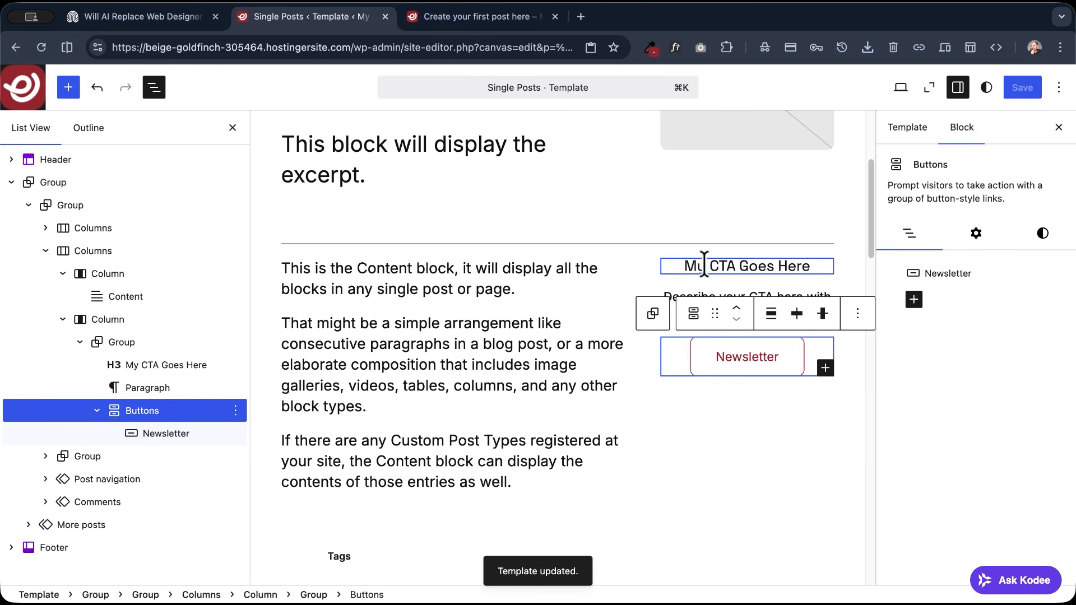
{"action": "left_click", "coordinate": [700, 266]}
{"action": "left_click", "coordinate": [567, 235]}
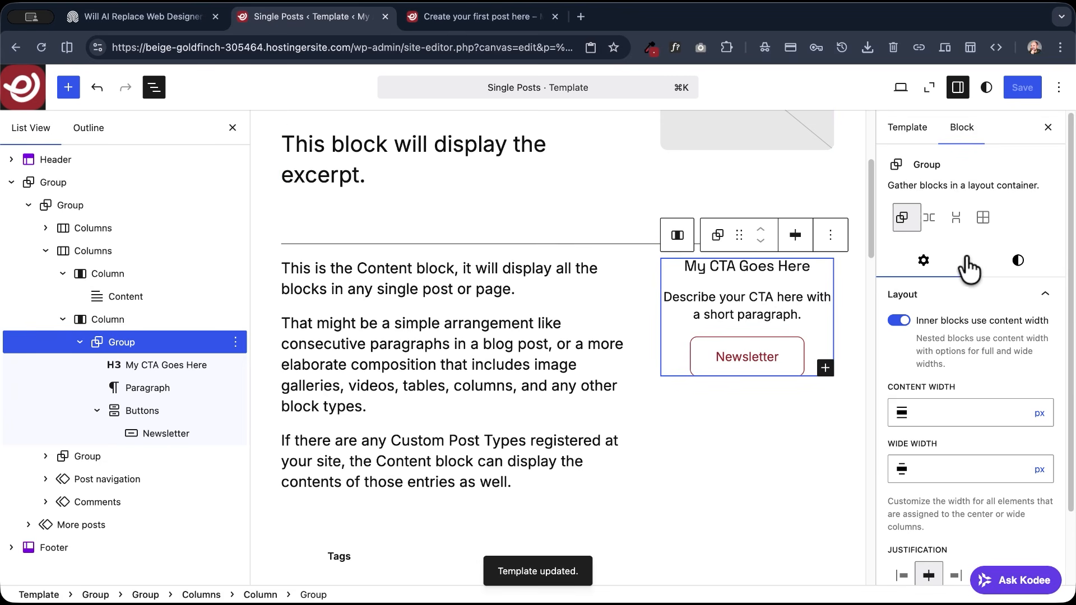
{"action": "left_click", "coordinate": [1017, 265]}
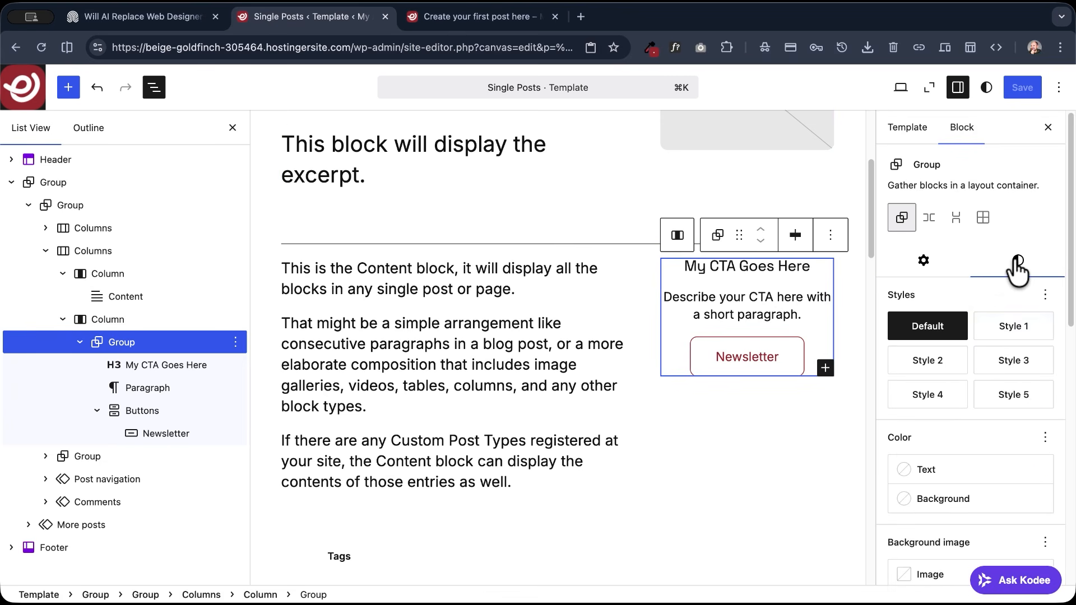
- Try preset styles such as Style 5 and Style 1 on the CTA Group and return it to Default
{"action": "left_click", "coordinate": [1013, 394]}
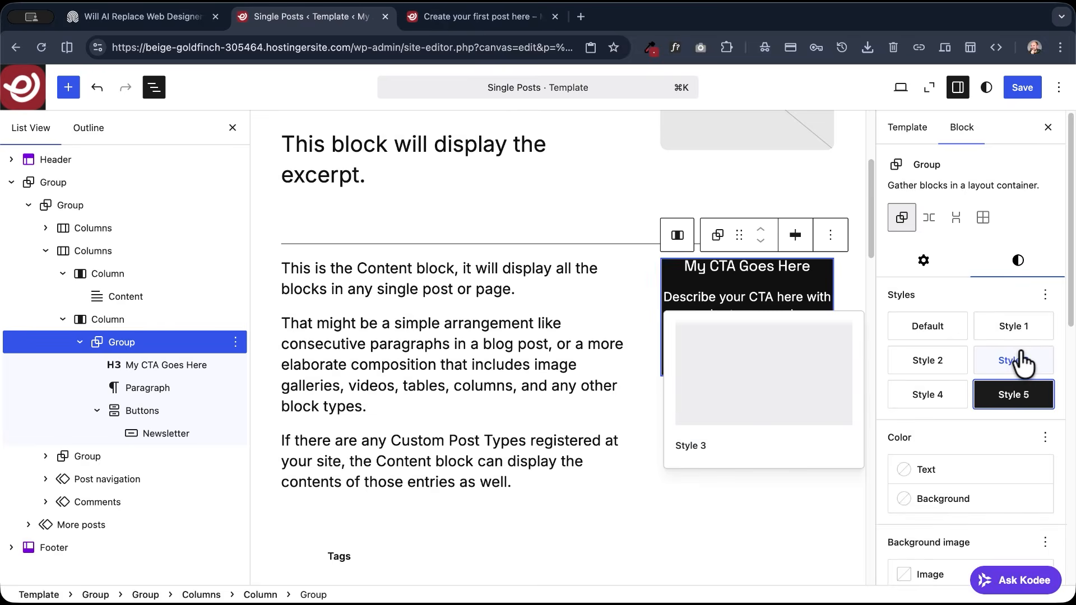
{"action": "left_click", "coordinate": [1015, 360]}
{"action": "left_click", "coordinate": [961, 366]}
{"action": "left_click", "coordinate": [1008, 336]}
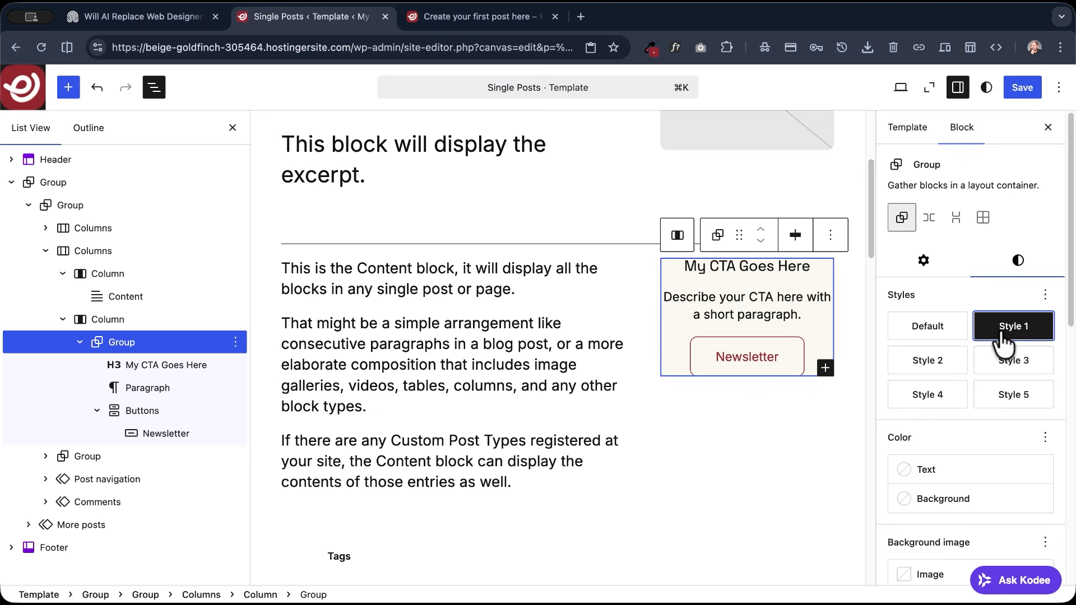
{"action": "left_click", "coordinate": [928, 399]}
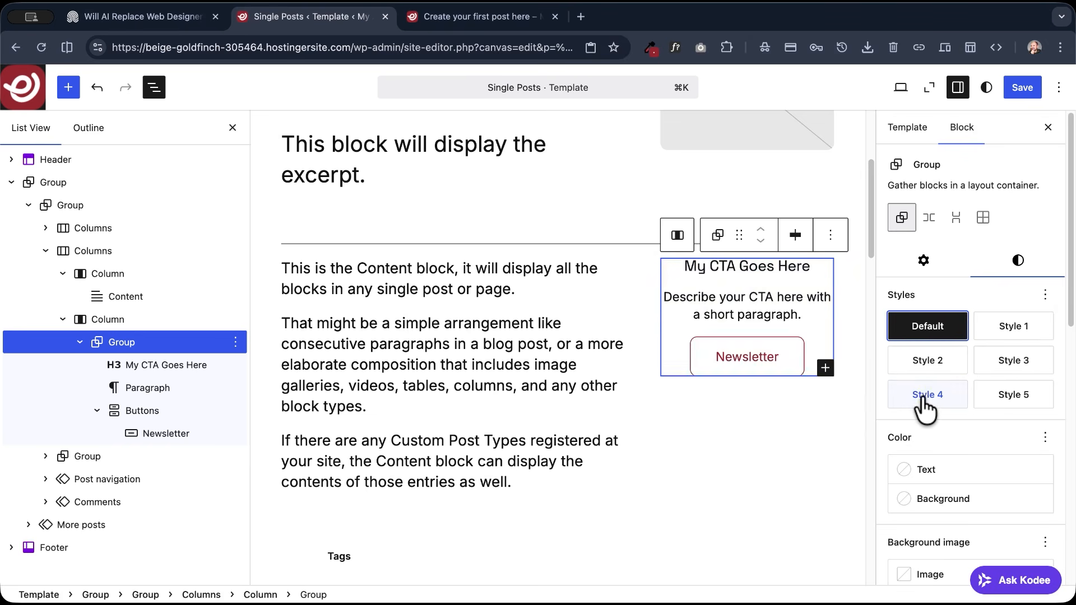
{"action": "left_click", "coordinate": [930, 330]}
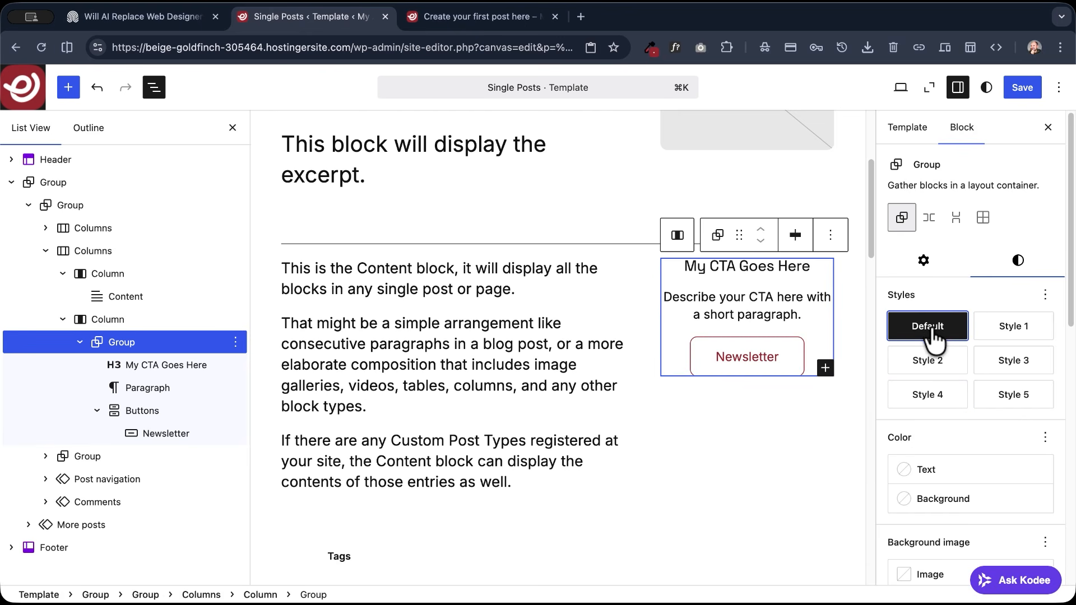
- Set the CTA Group's background color to the theme's Accent 5 (#FBFAF3)
{"action": "scroll", "coordinate": [934, 380], "scroll_direction": "down", "scroll_amount": 2}
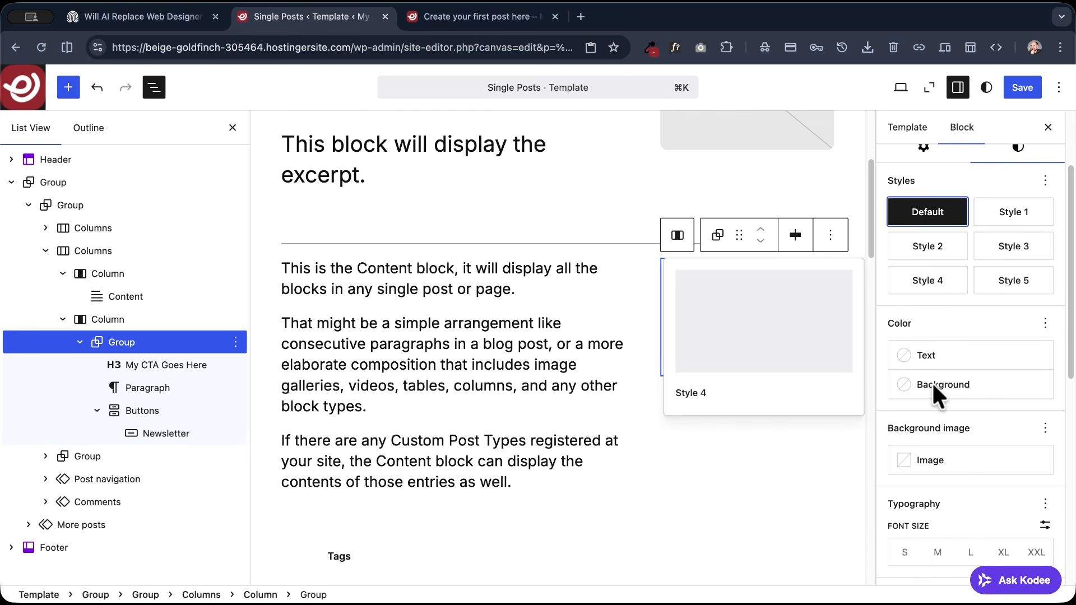
{"action": "left_click", "coordinate": [924, 387]}
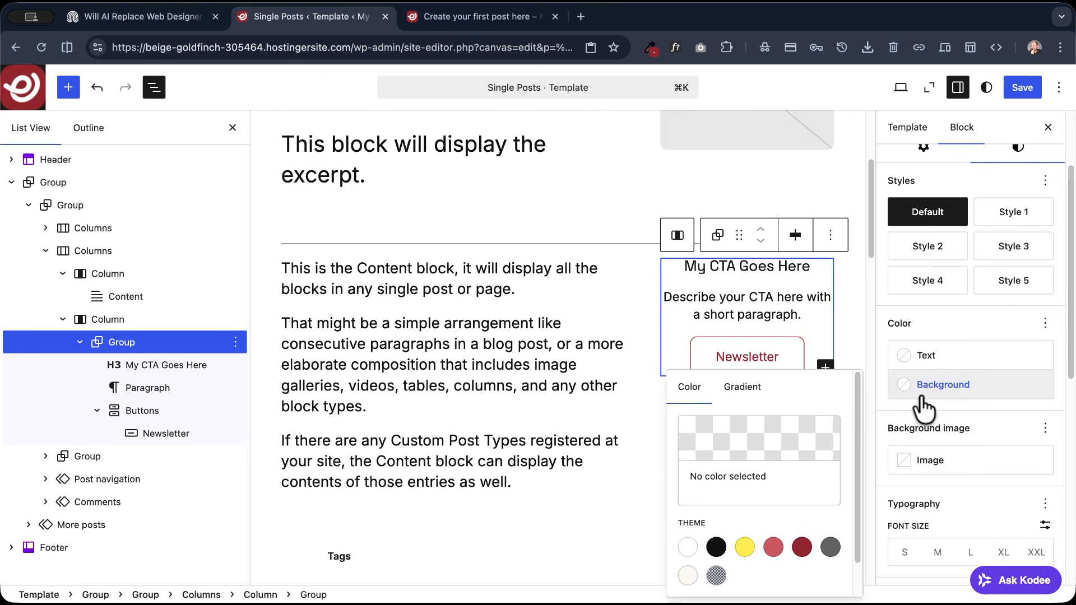
{"action": "left_click", "coordinate": [688, 538]}
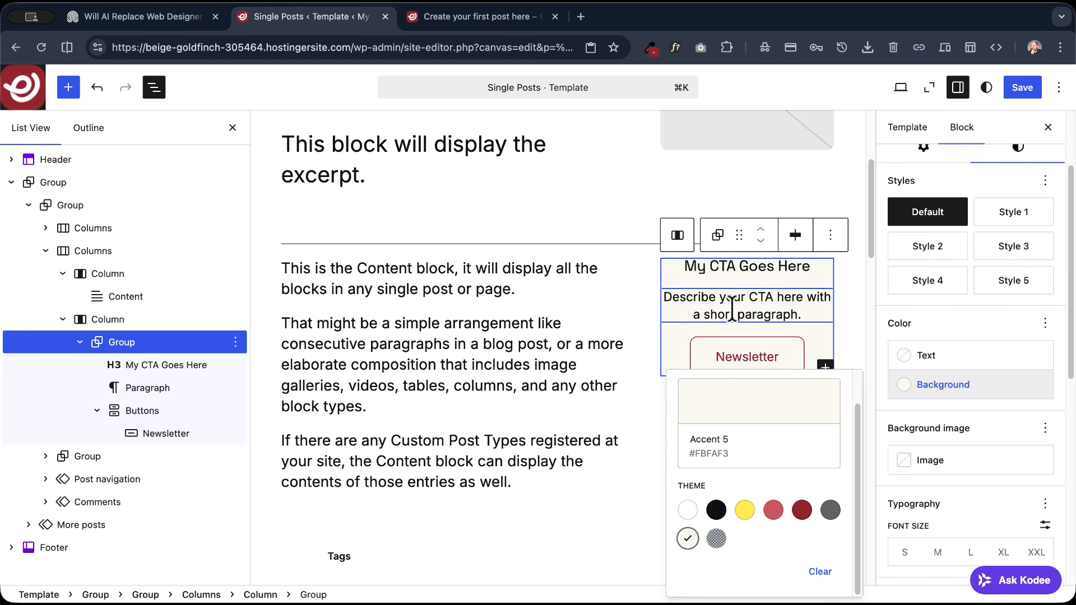
- Set the CTA Group's vertical padding to Regular and horizontal padding to X-Small, and save the template
{"action": "left_click", "coordinate": [695, 268]}
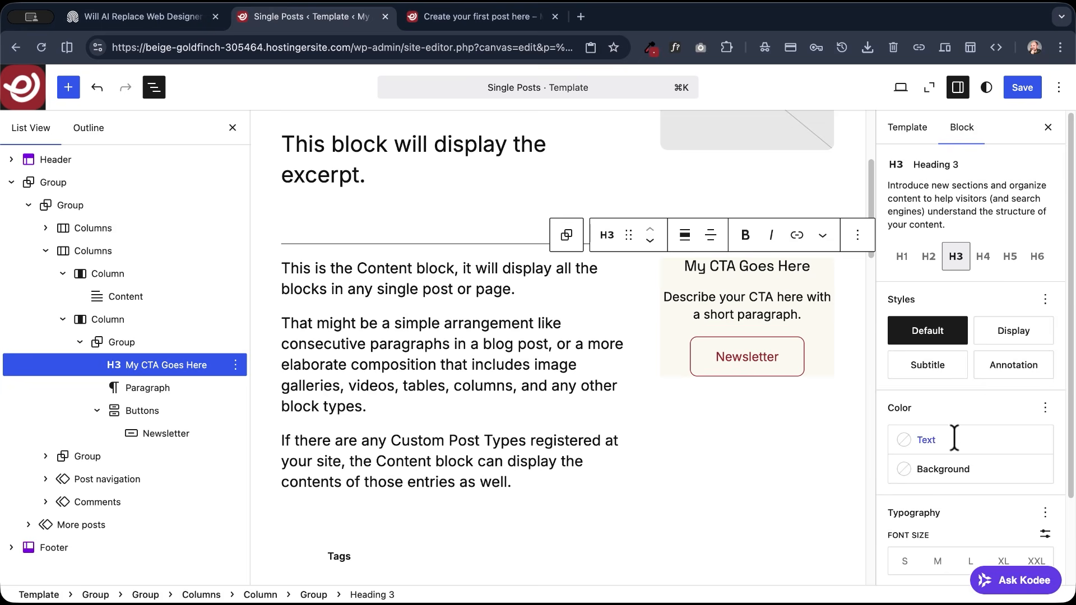
{"action": "scroll", "coordinate": [954, 438], "scroll_direction": "down", "scroll_amount": 2}
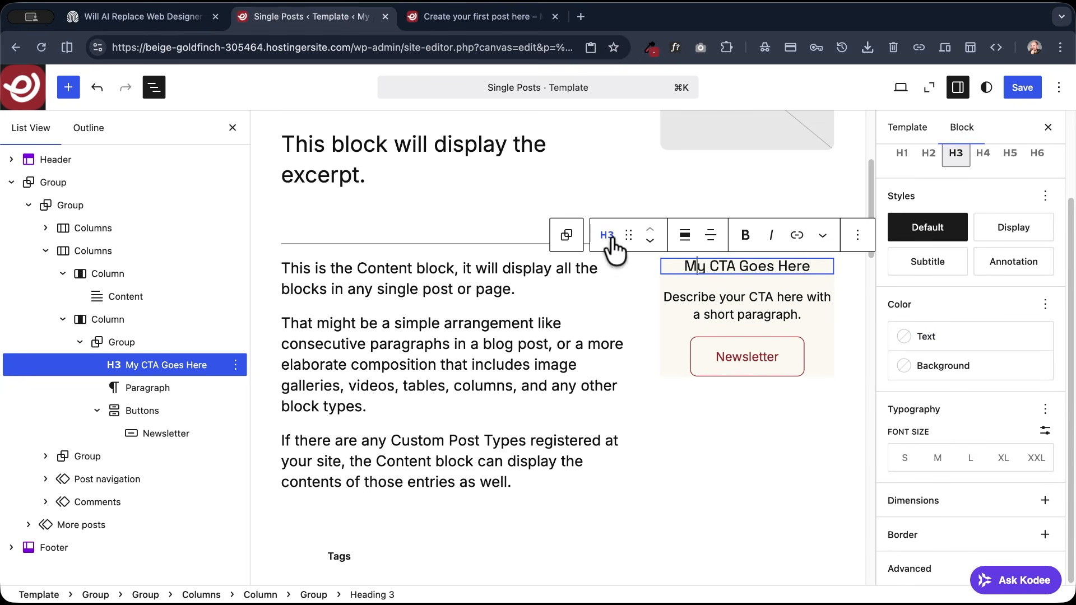
{"action": "scroll", "coordinate": [986, 336], "scroll_direction": "up", "scroll_amount": 2}
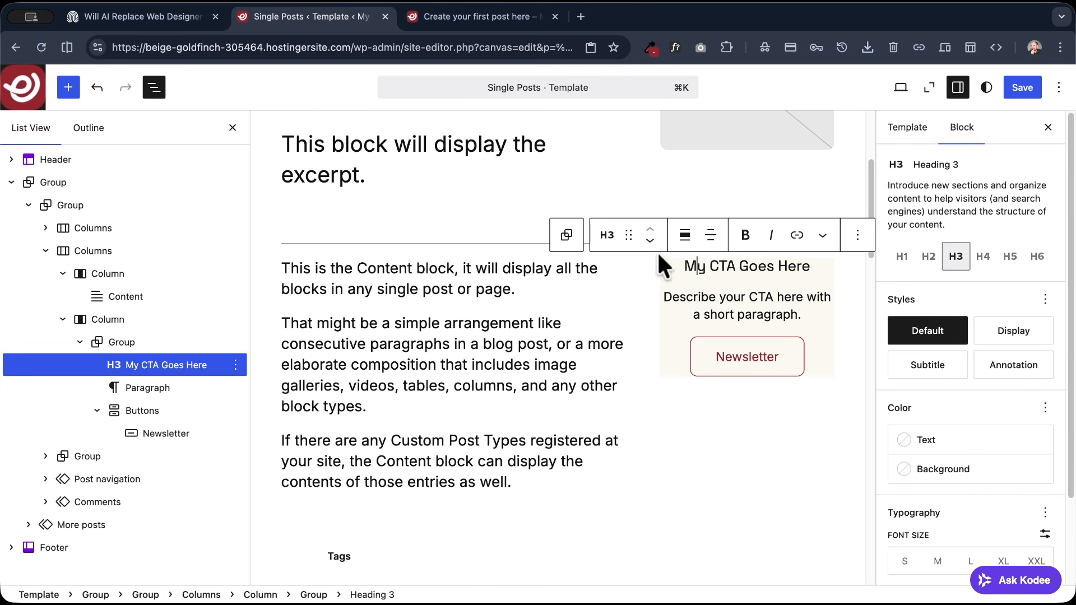
{"action": "left_click", "coordinate": [566, 235]}
{"action": "left_click", "coordinate": [1014, 260]}
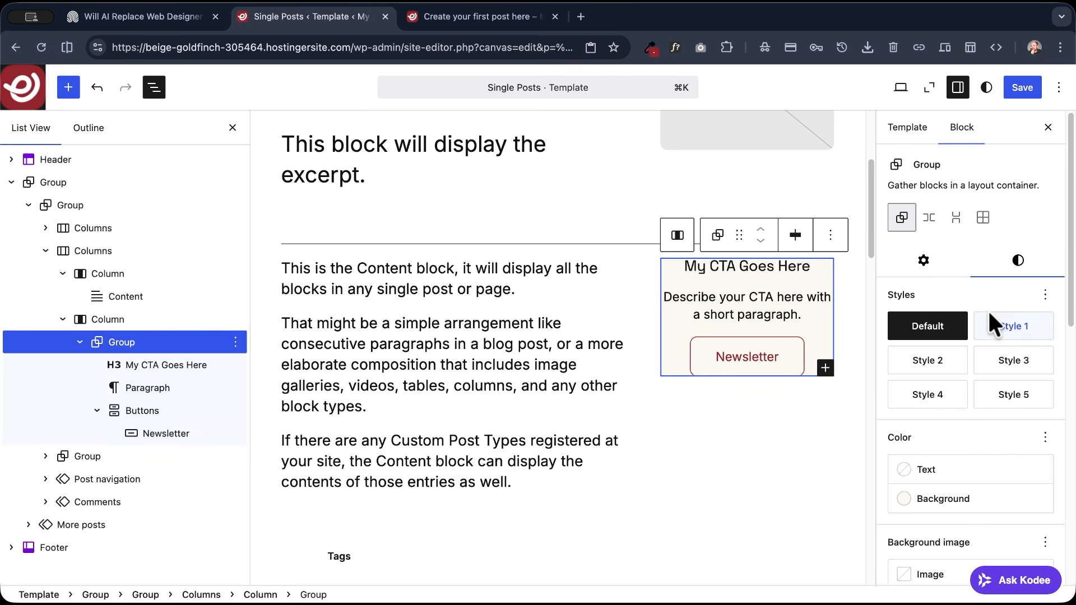
{"action": "scroll", "coordinate": [927, 319], "scroll_direction": "down", "scroll_amount": 10}
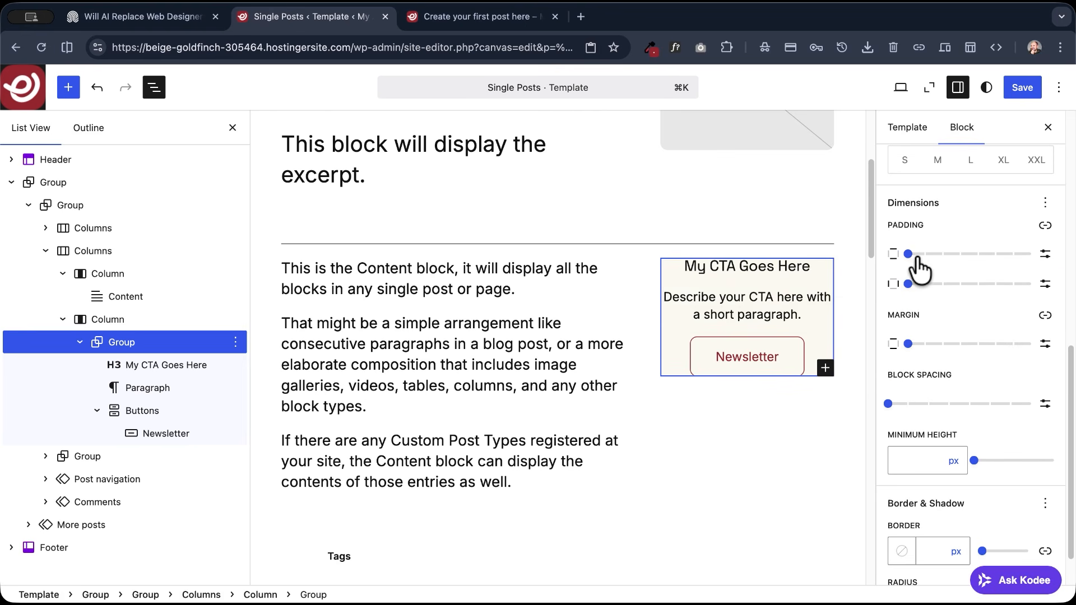
{"action": "left_click_drag", "start_coordinate": [908, 254], "coordinate": [978, 255]}
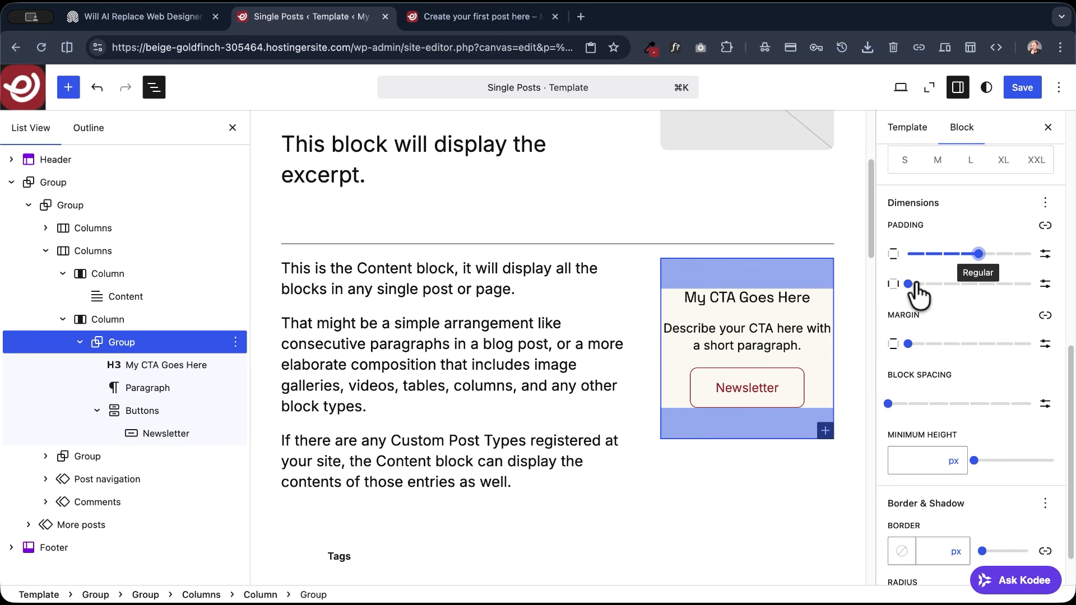
{"action": "left_click_drag", "start_coordinate": [936, 285], "coordinate": [943, 284]}
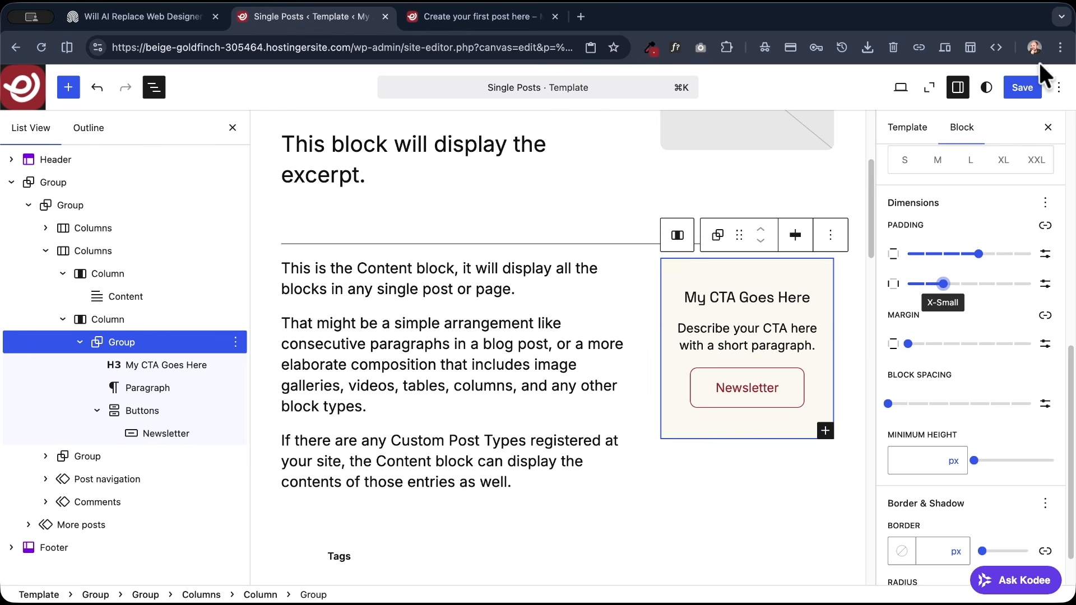
{"action": "left_click", "coordinate": [1030, 90]}
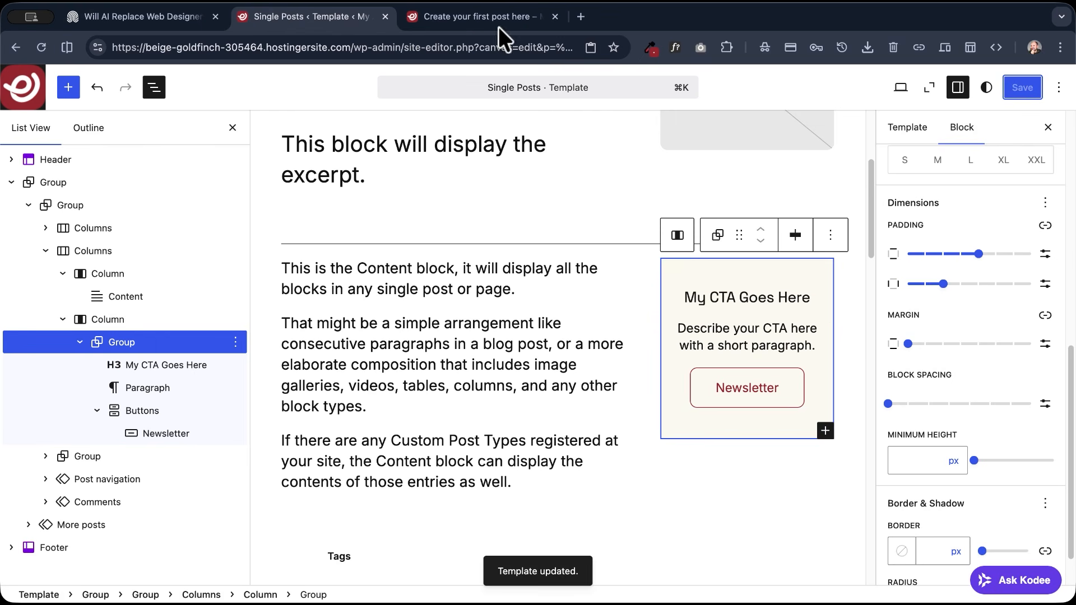
- Reload the live "Create your first post here" page and examine the CTA sidebar, tags and comments layout
{"action": "left_click", "coordinate": [497, 21]}
{"action": "left_click", "coordinate": [41, 46]}
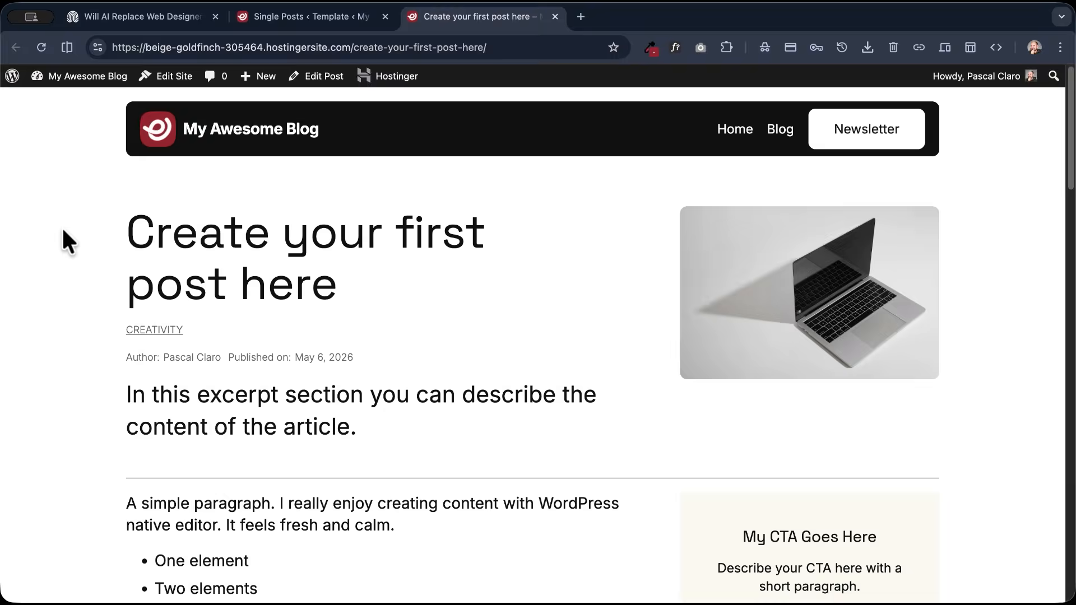
{"action": "scroll", "coordinate": [109, 223], "scroll_direction": "down", "scroll_amount": 10}
{"action": "scroll", "coordinate": [109, 223], "scroll_direction": "up", "scroll_amount": 9}
{"action": "scroll", "coordinate": [182, 314], "scroll_direction": "down", "scroll_amount": 5}
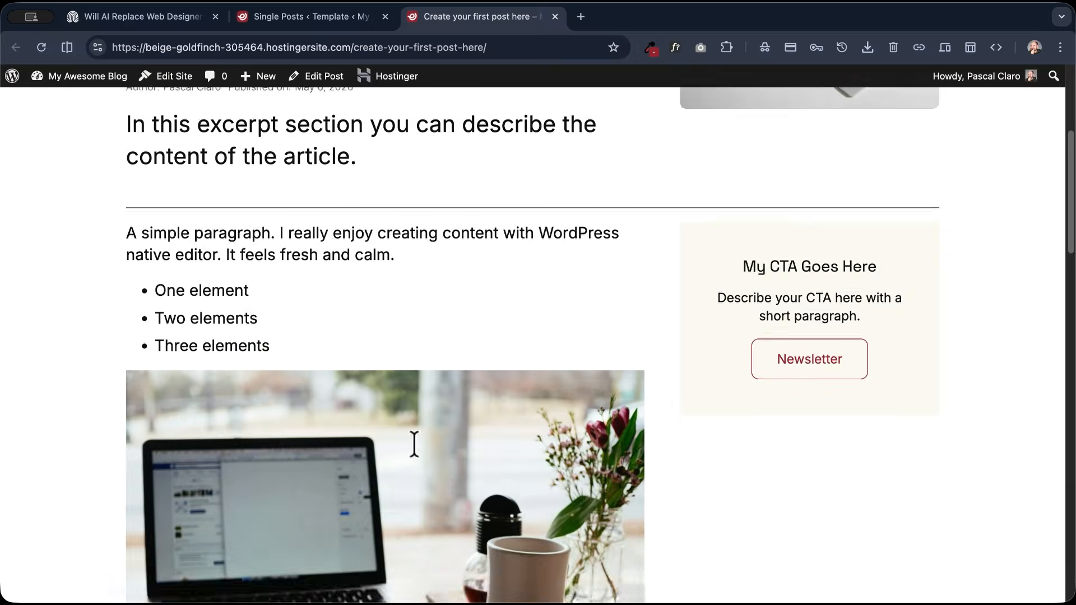
{"action": "scroll", "coordinate": [328, 335], "scroll_direction": "down", "scroll_amount": 2}
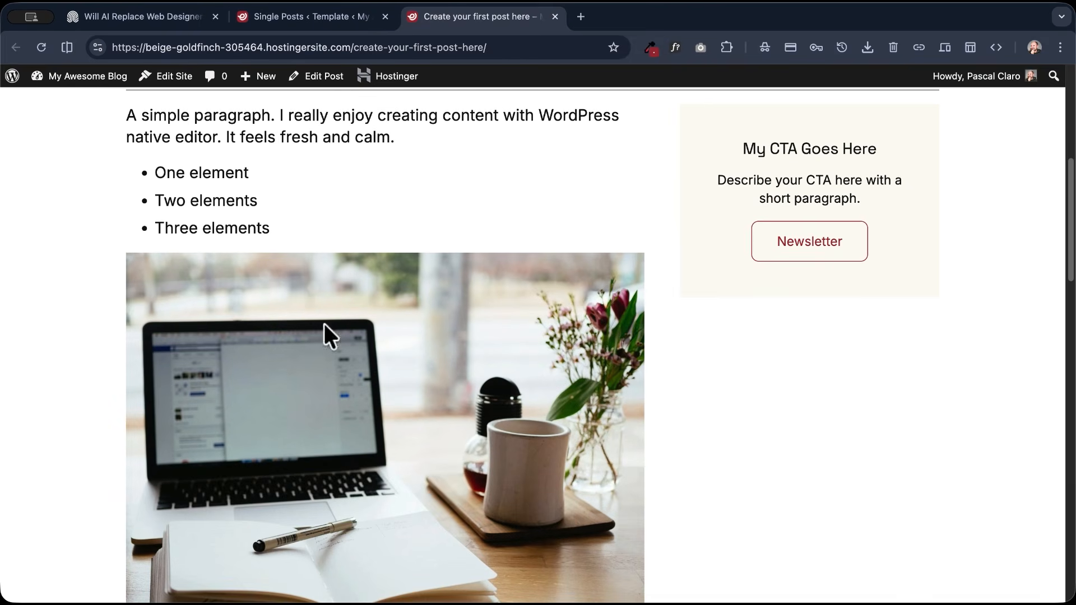
{"action": "scroll", "coordinate": [223, 246], "scroll_direction": "down", "scroll_amount": 11}
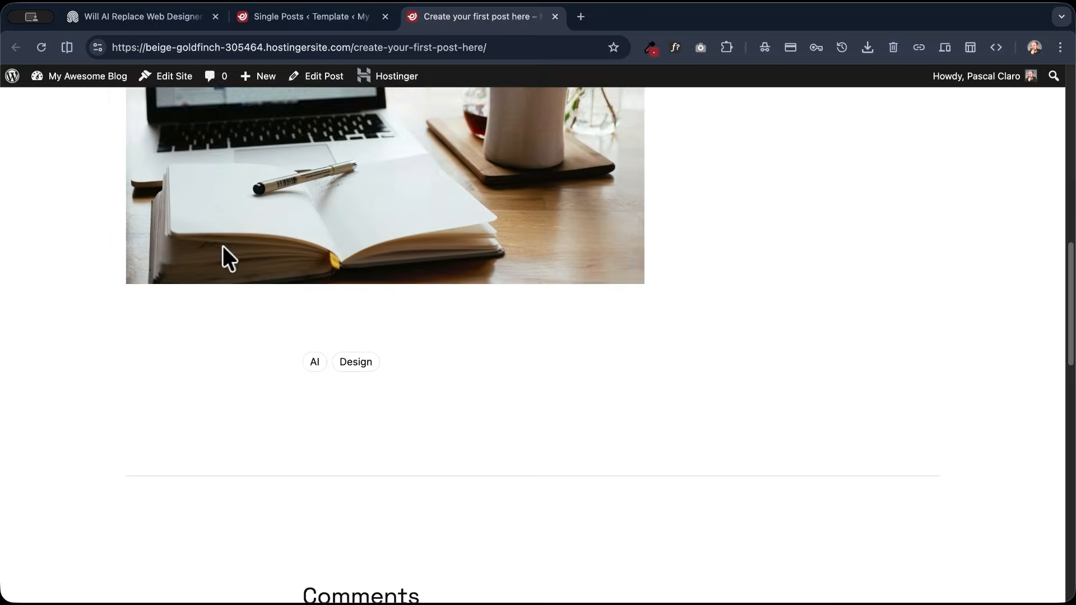
{"action": "scroll", "coordinate": [329, 202], "scroll_direction": "up", "scroll_amount": 2}
{"action": "scroll", "coordinate": [331, 253], "scroll_direction": "down", "scroll_amount": 3}
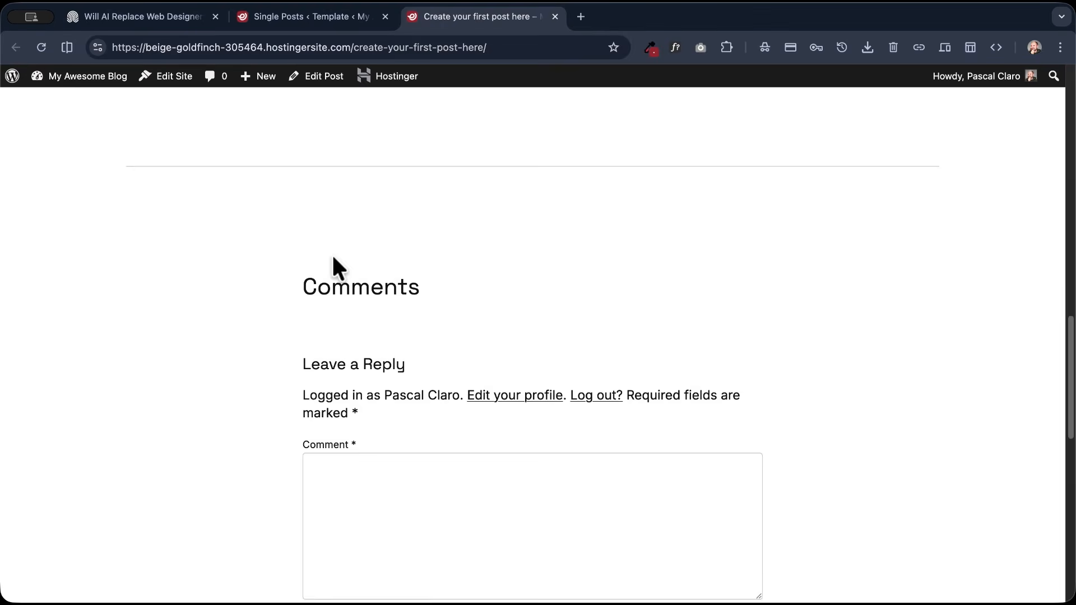
- In the Single Posts template, move the Tags block out of its Group into the wide column below the Content block
{"action": "left_click", "coordinate": [327, 18]}
{"action": "scroll", "coordinate": [480, 252], "scroll_direction": "down", "scroll_amount": 6}
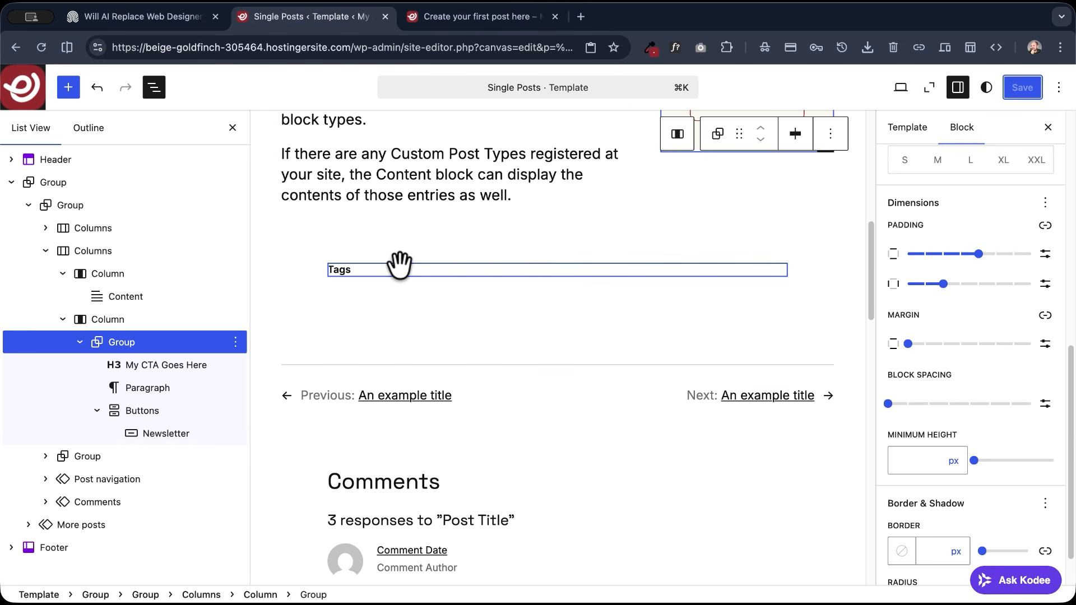
{"action": "left_click", "coordinate": [395, 269]}
{"action": "left_click", "coordinate": [345, 240]}
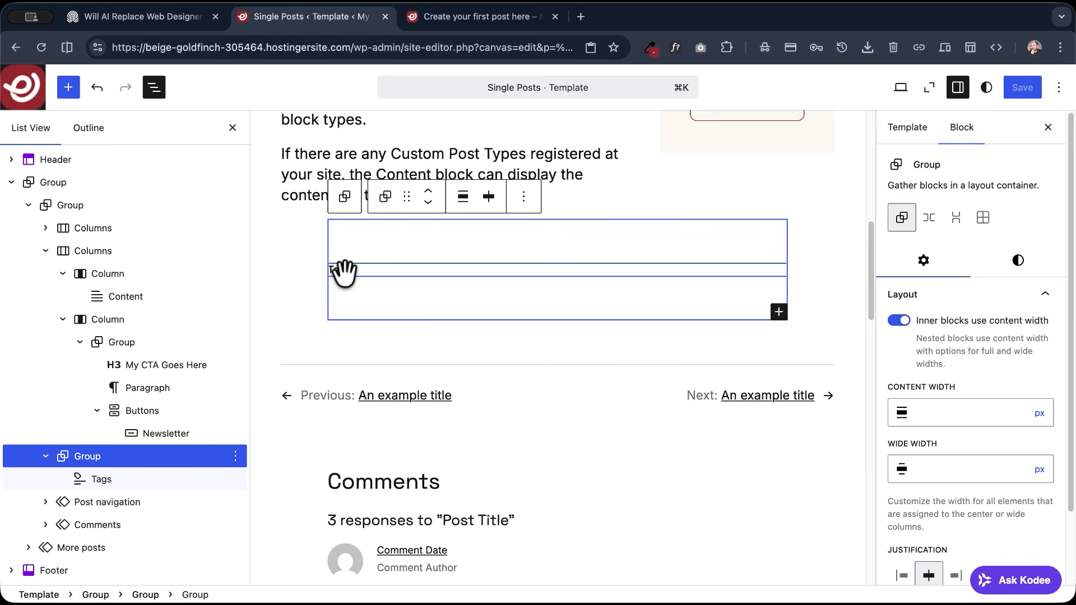
{"action": "left_click_drag", "start_coordinate": [344, 271], "coordinate": [309, 214]}
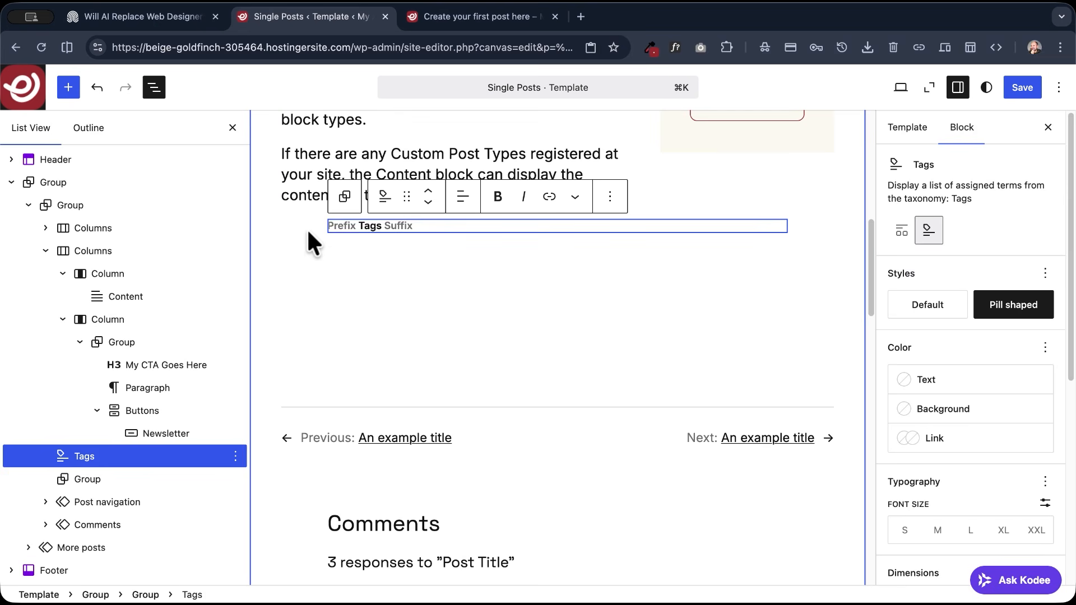
{"action": "left_click_drag", "start_coordinate": [87, 451], "coordinate": [118, 317]}
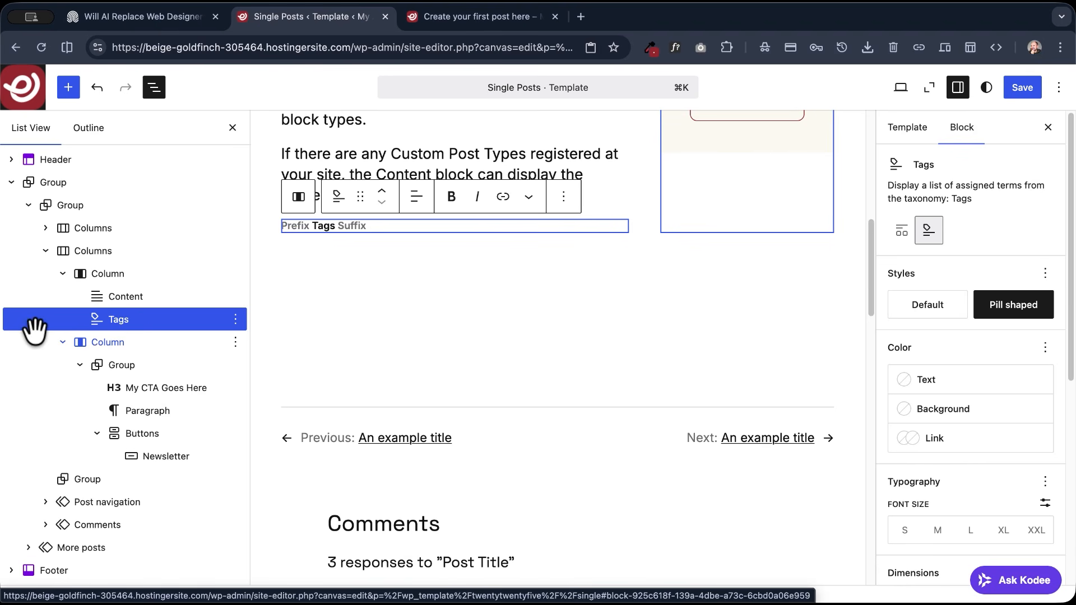
- Delete the empty Group block above the Post navigation in the Single Posts template
{"action": "left_click", "coordinate": [80, 480]}
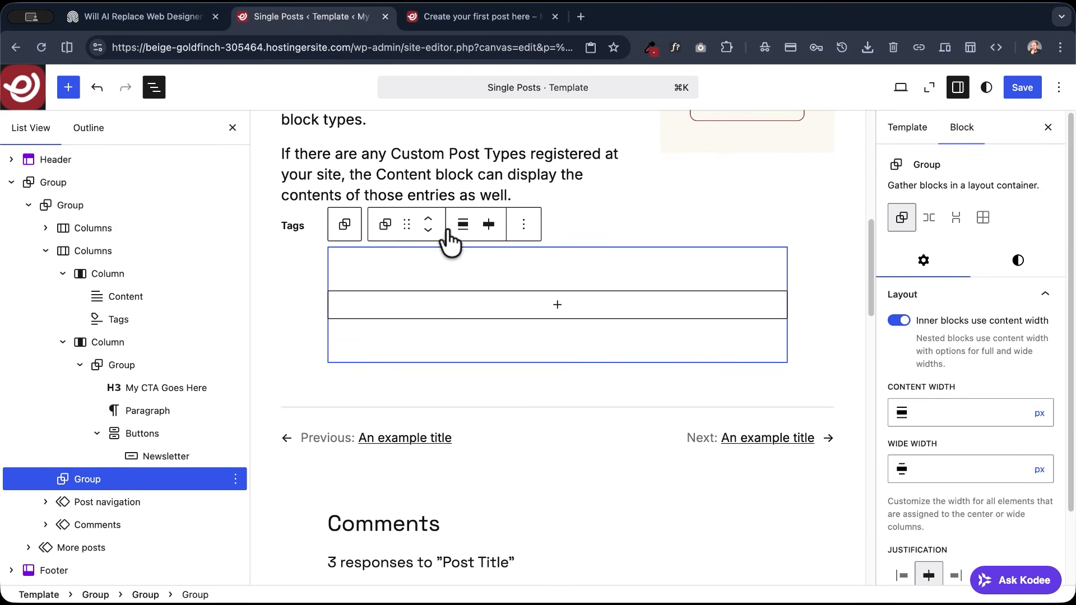
{"action": "left_click", "coordinate": [523, 224]}
{"action": "scroll", "coordinate": [560, 468], "scroll_direction": "down", "scroll_amount": 1}
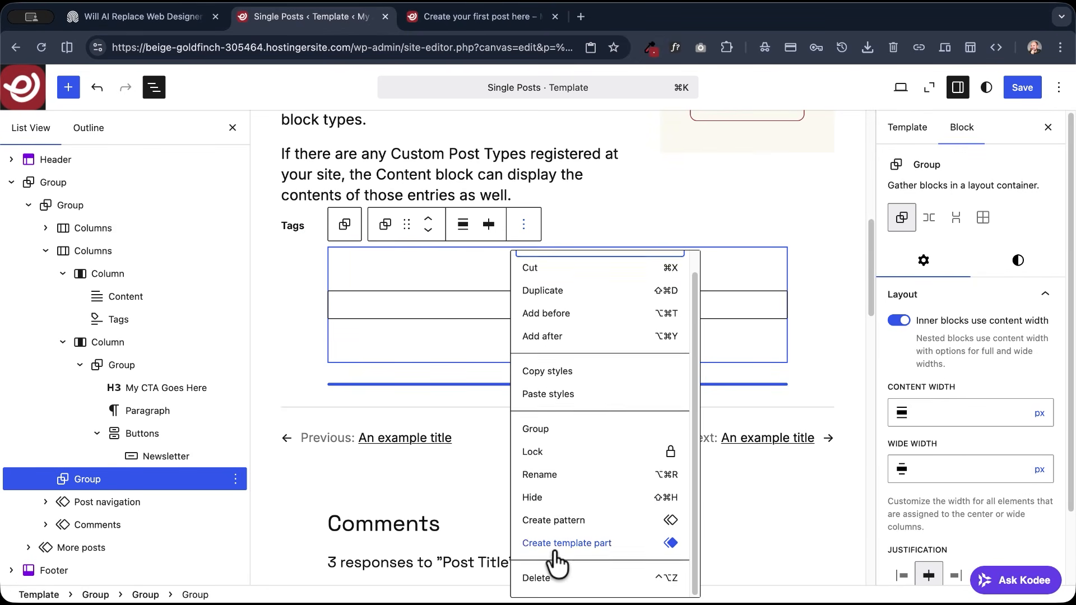
{"action": "left_click", "coordinate": [550, 579]}
- Open the Comments pattern below the Post navigation for editing
{"action": "left_click", "coordinate": [88, 479]}
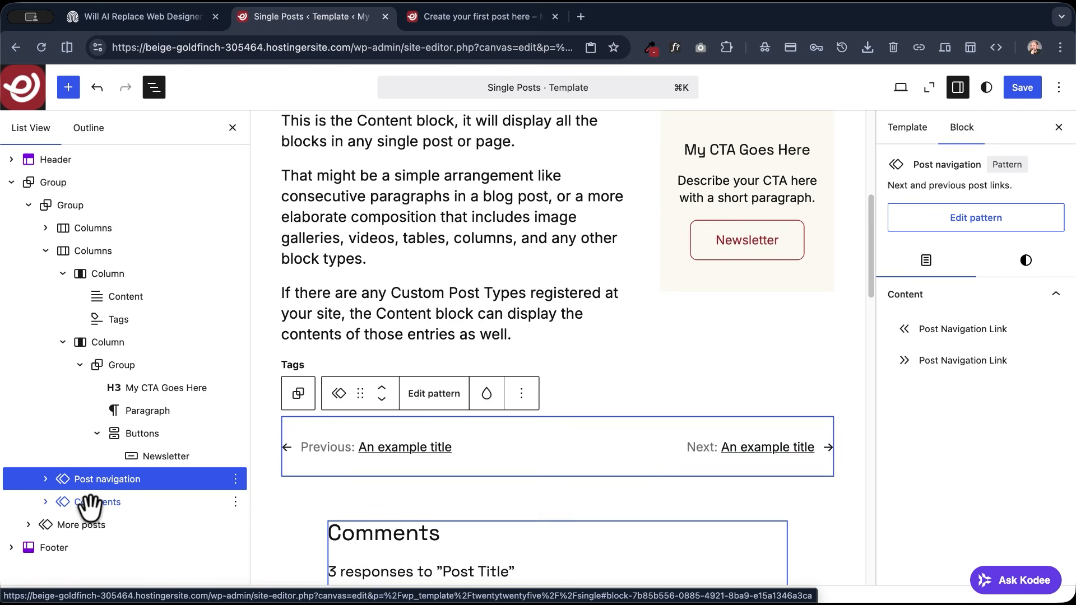
{"action": "left_click", "coordinate": [90, 503]}
{"action": "scroll", "coordinate": [456, 311], "scroll_direction": "up", "scroll_amount": 4}
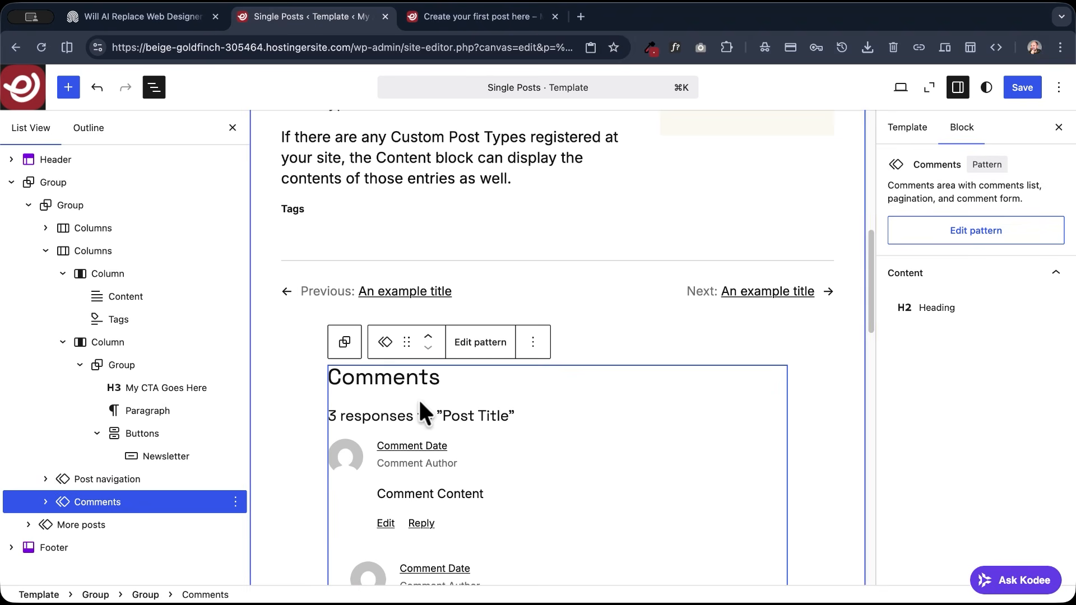
{"action": "left_click", "coordinate": [962, 232]}
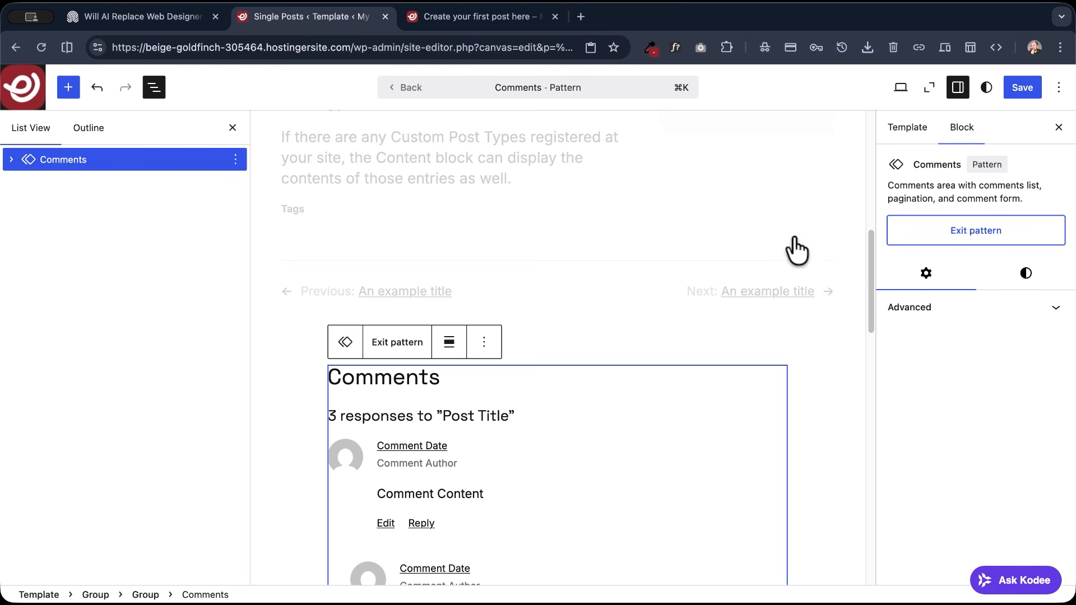
- Try adjusting the Comments pattern's horizontal margin and horizontal padding
{"action": "left_click", "coordinate": [1029, 274]}
{"action": "scroll", "coordinate": [947, 308], "scroll_direction": "down", "scroll_amount": 5}
{"action": "left_click_drag", "start_coordinate": [908, 395], "coordinate": [903, 433]}
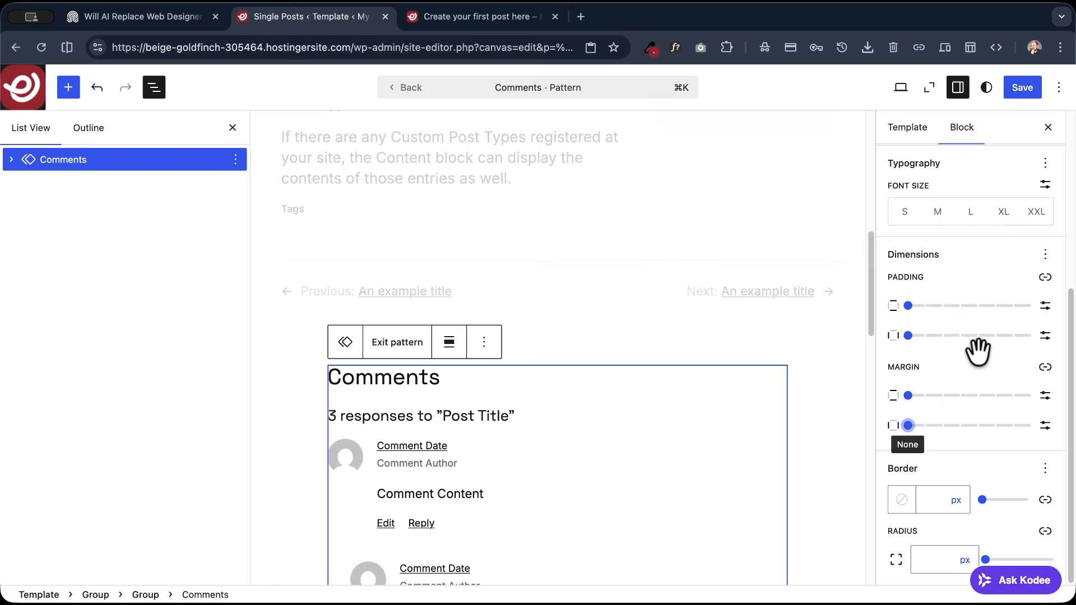
{"action": "scroll", "coordinate": [969, 314], "scroll_direction": "up", "scroll_amount": 2}
{"action": "scroll", "coordinate": [962, 281], "scroll_direction": "up", "scroll_amount": 2}
{"action": "scroll", "coordinate": [962, 281], "scroll_direction": "down", "scroll_amount": 2}
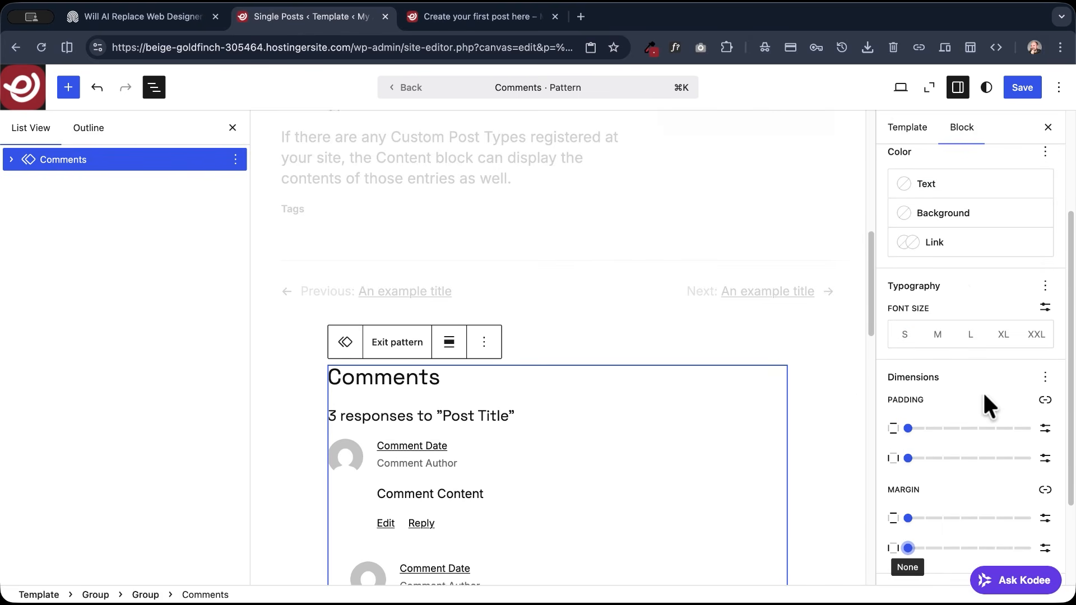
{"action": "scroll", "coordinate": [953, 398], "scroll_direction": "down", "scroll_amount": 1}
{"action": "left_click_drag", "start_coordinate": [908, 412], "coordinate": [839, 411]}
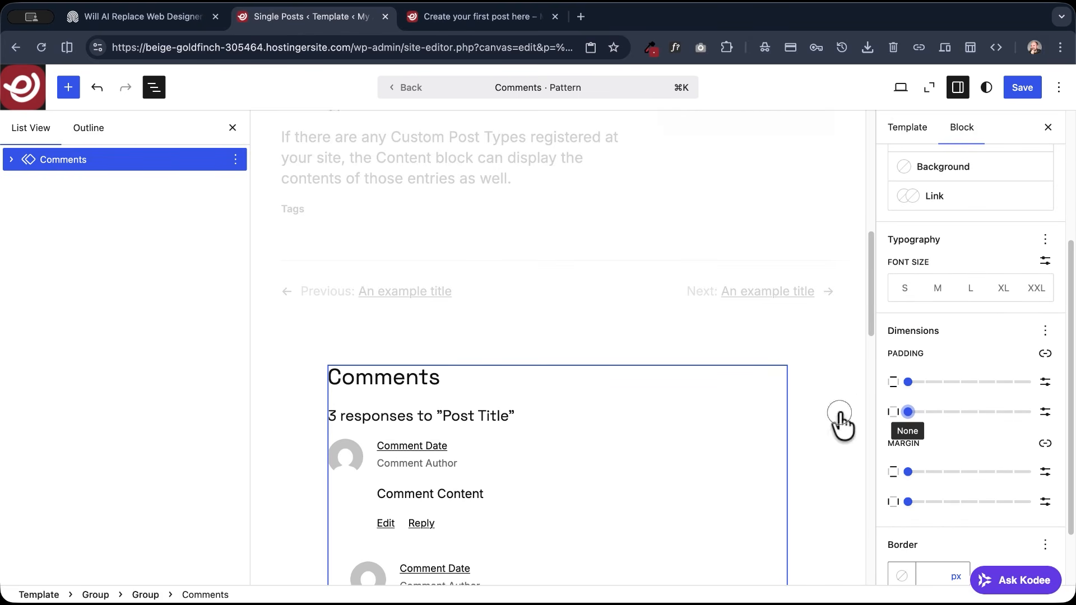
- Set the Comments pattern's alignment to Wide width and save the template
{"action": "left_click", "coordinate": [449, 343]}
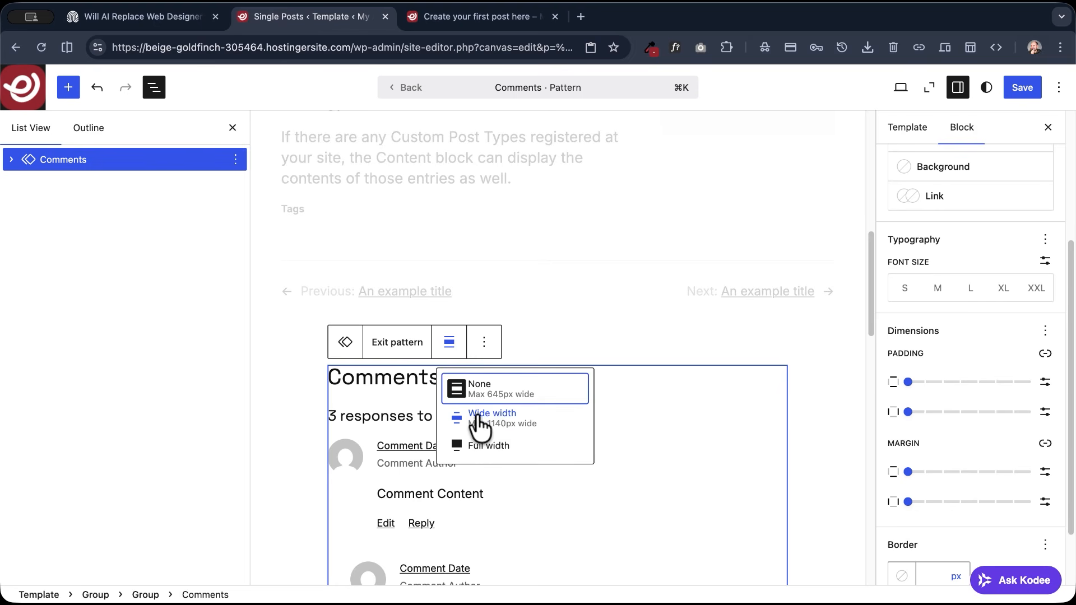
{"action": "left_click", "coordinate": [494, 428]}
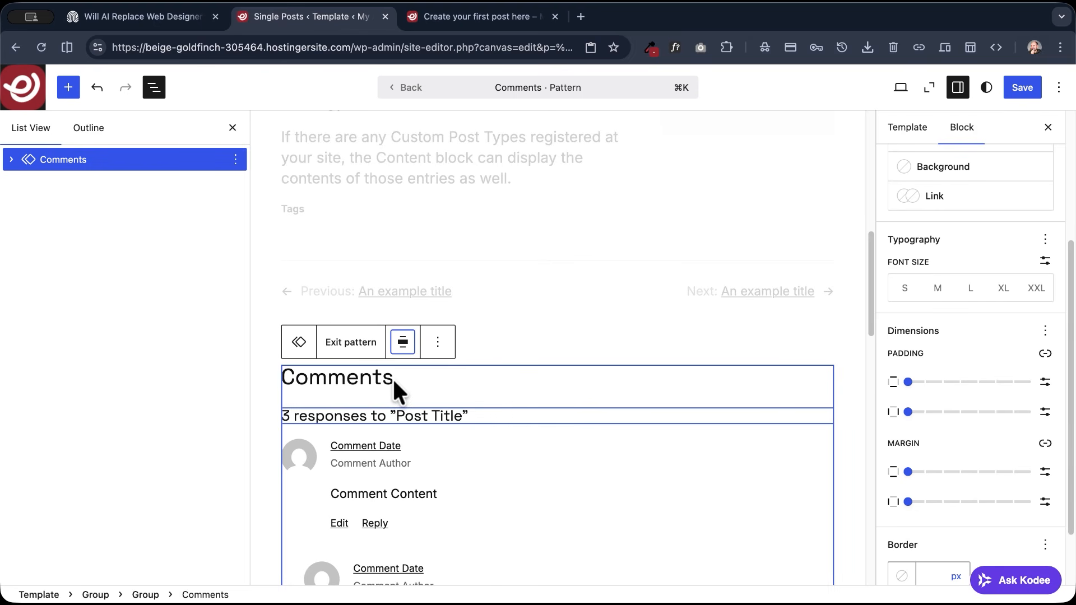
{"action": "scroll", "coordinate": [292, 275], "scroll_direction": "up", "scroll_amount": 3}
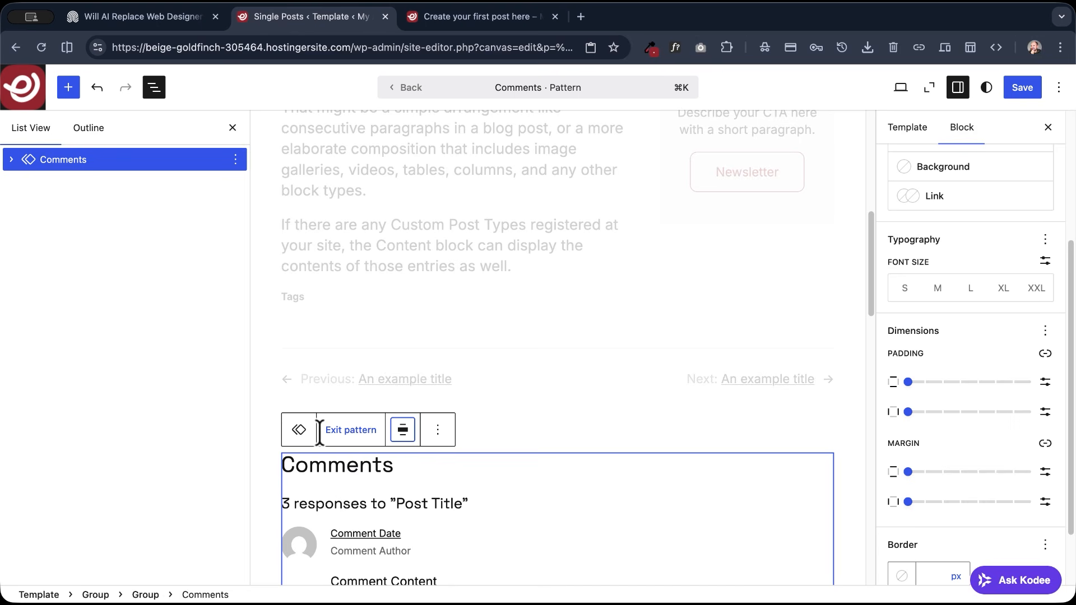
{"action": "left_click", "coordinate": [1020, 89]}
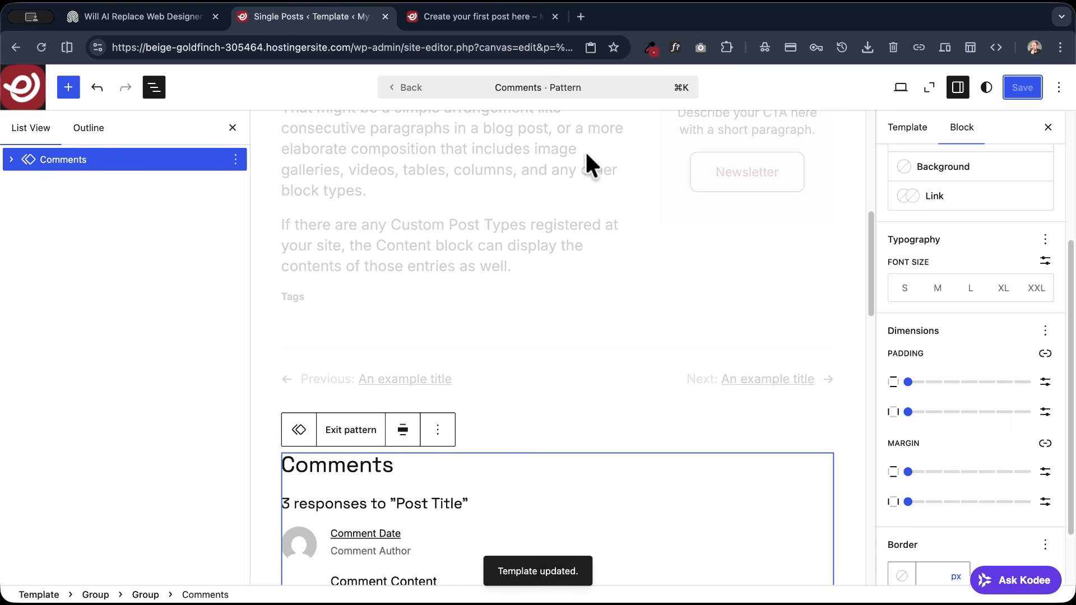
- Exit the Comments pattern and move the Comments block into the wide content column below Tags
{"action": "left_click", "coordinate": [402, 99]}
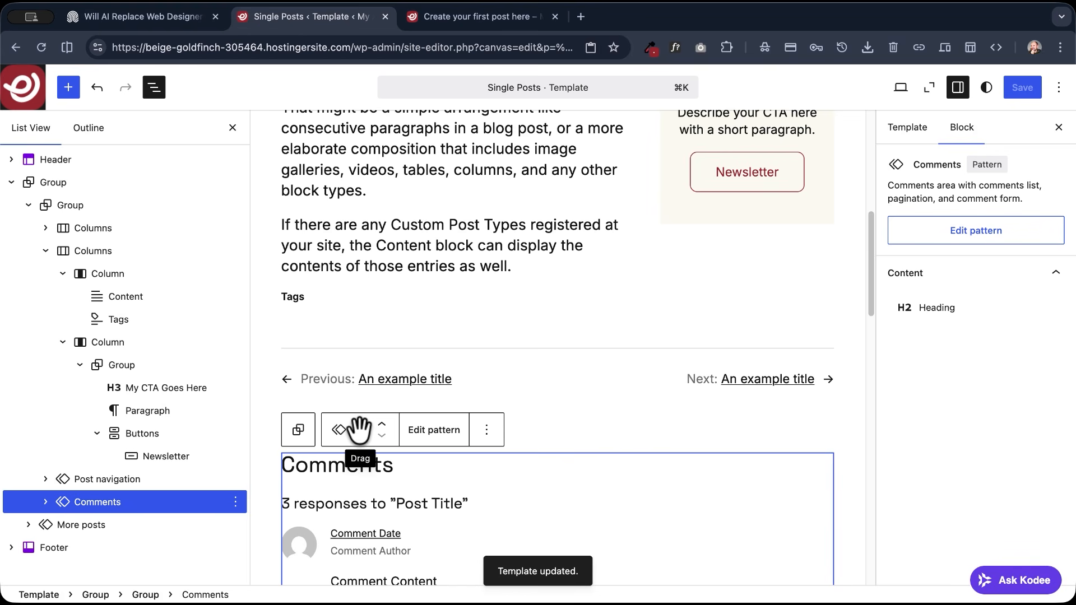
{"action": "left_click_drag", "start_coordinate": [89, 502], "coordinate": [116, 328]}
{"action": "scroll", "coordinate": [339, 300], "scroll_direction": "up", "scroll_amount": 5}
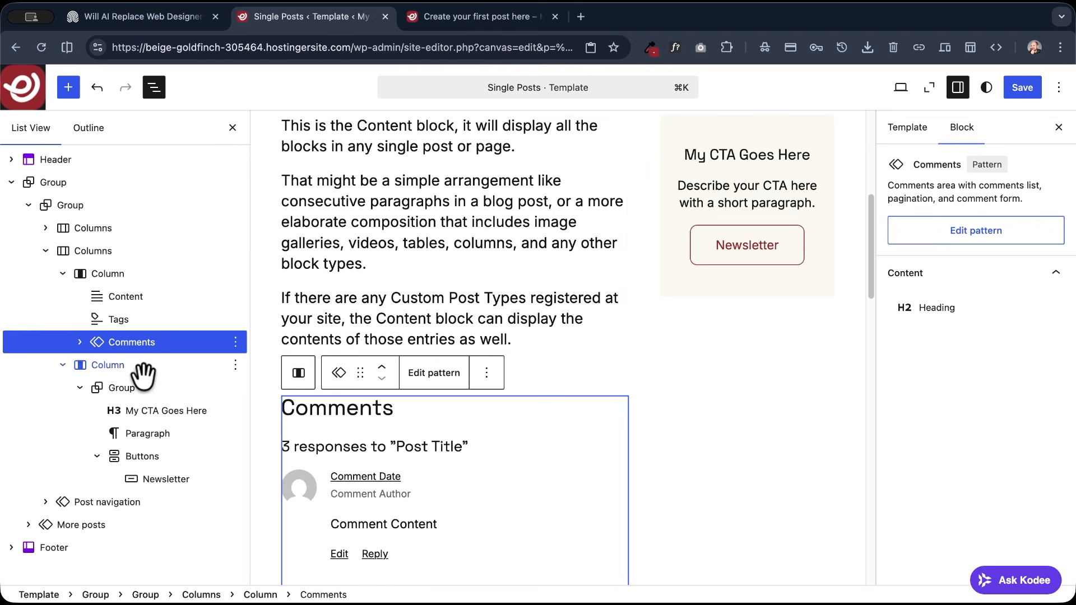
- Open the More posts pattern for editing and set its horizontal padding to Small
{"action": "left_click", "coordinate": [102, 525]}
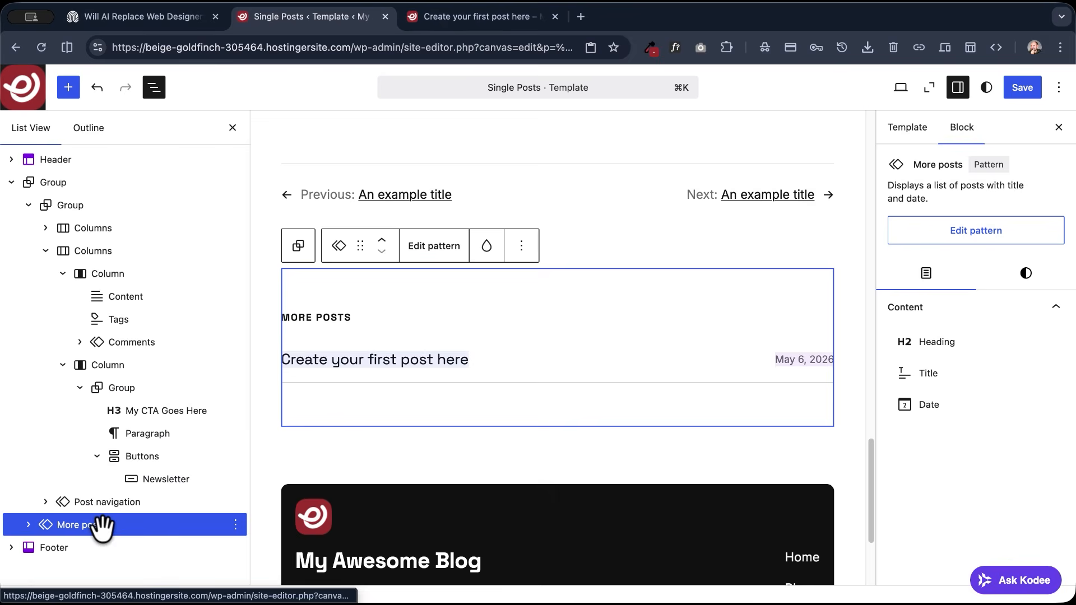
{"action": "scroll", "coordinate": [342, 403], "scroll_direction": "down", "scroll_amount": 2}
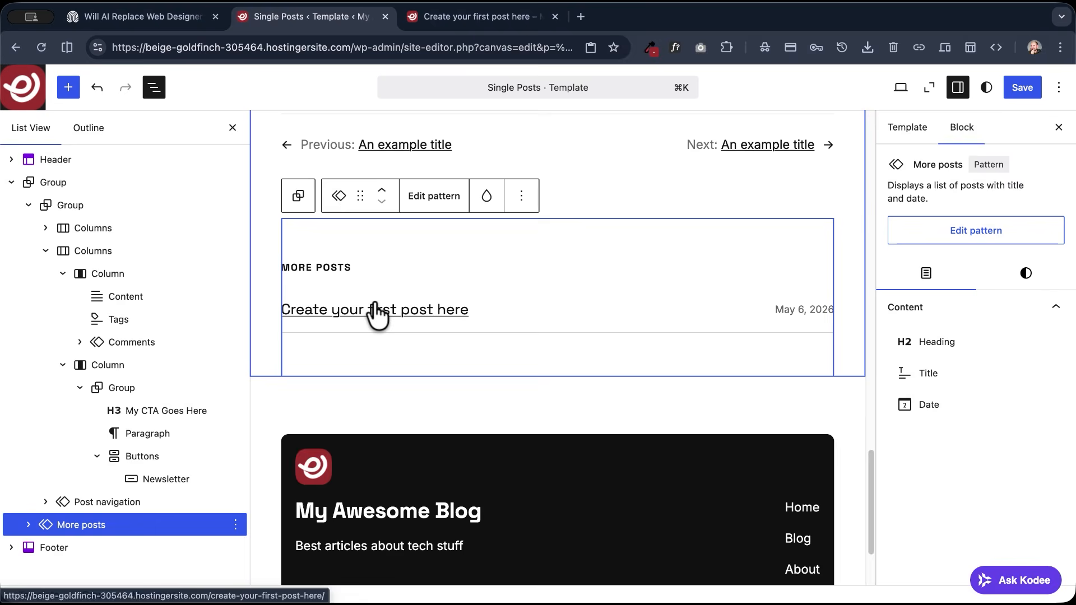
{"action": "scroll", "coordinate": [336, 302], "scroll_direction": "up", "scroll_amount": 3}
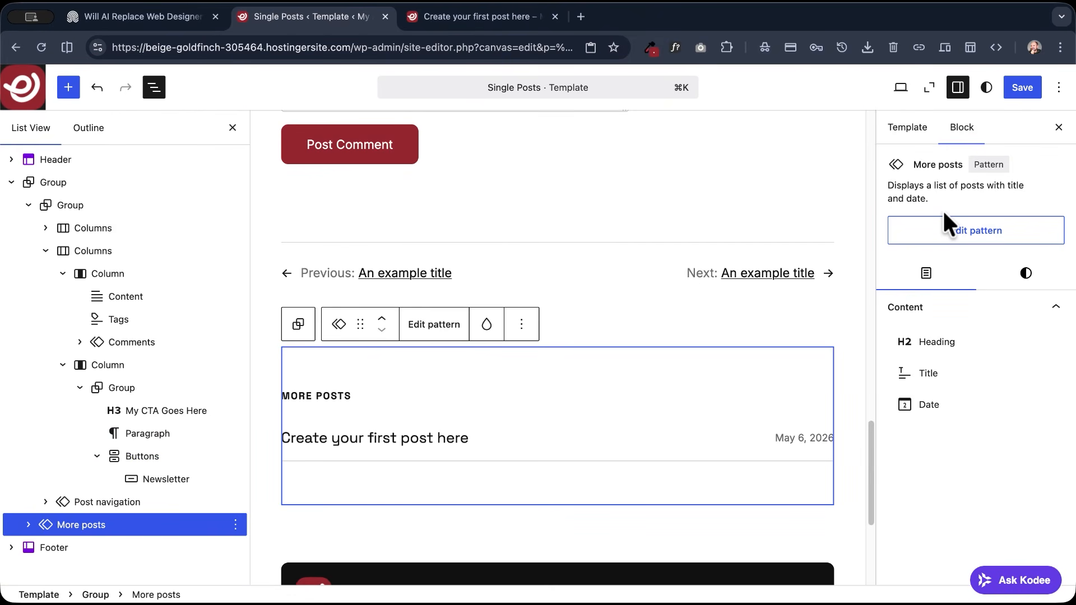
{"action": "left_click", "coordinate": [452, 326]}
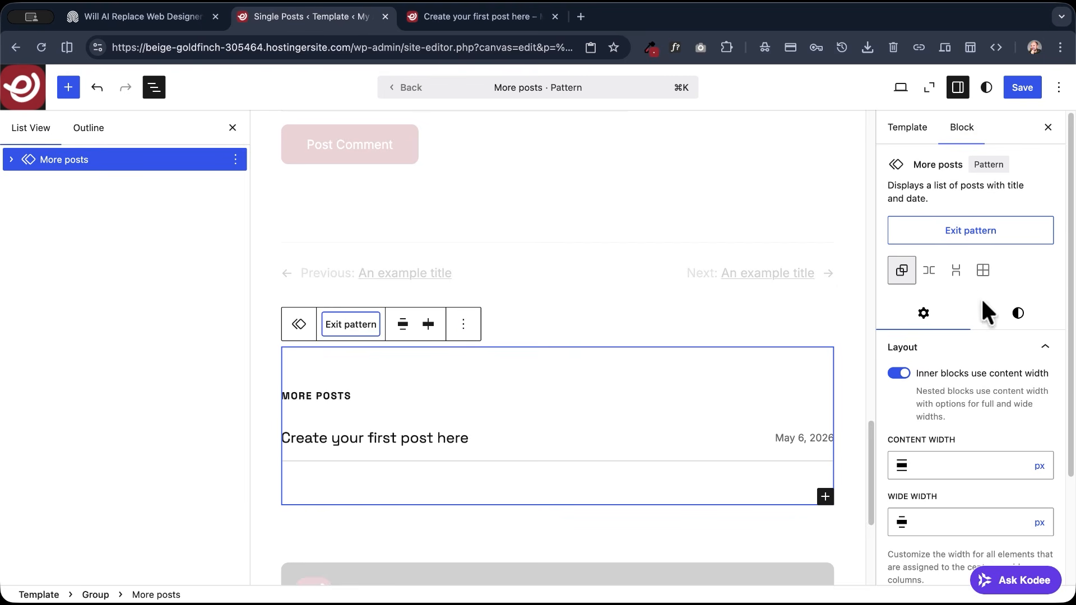
{"action": "left_click", "coordinate": [1017, 315]}
{"action": "scroll", "coordinate": [959, 332], "scroll_direction": "down", "scroll_amount": 10}
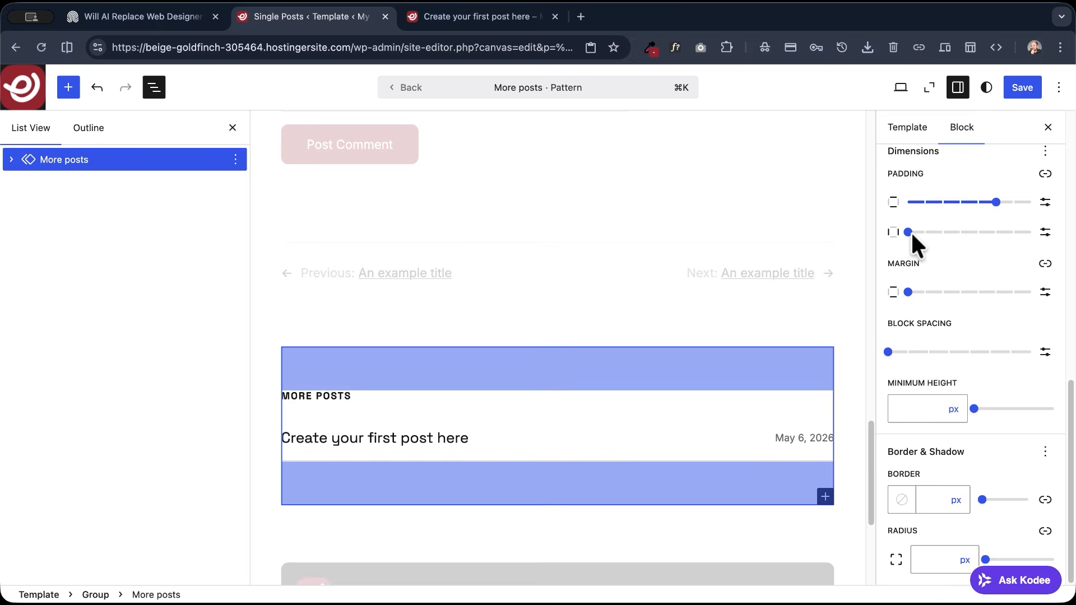
{"action": "left_click_drag", "start_coordinate": [909, 233], "coordinate": [959, 234]}
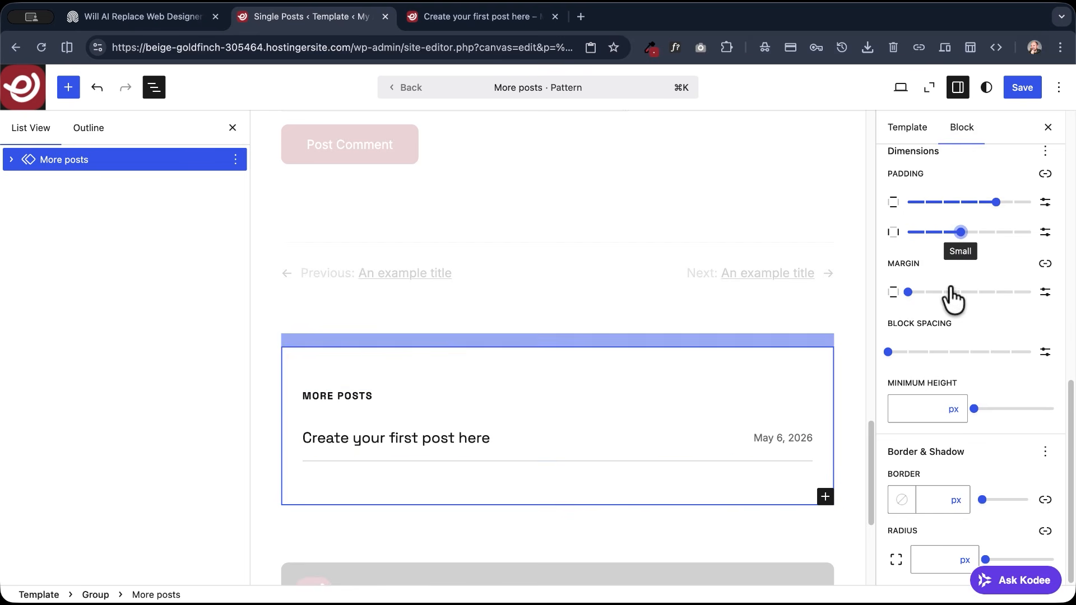
- Apply Style 5 to the More posts pattern, set its border radius to 10 px, and save the template
{"action": "scroll", "coordinate": [993, 305], "scroll_direction": "up", "scroll_amount": 4}
{"action": "scroll", "coordinate": [989, 285], "scroll_direction": "up", "scroll_amount": 7}
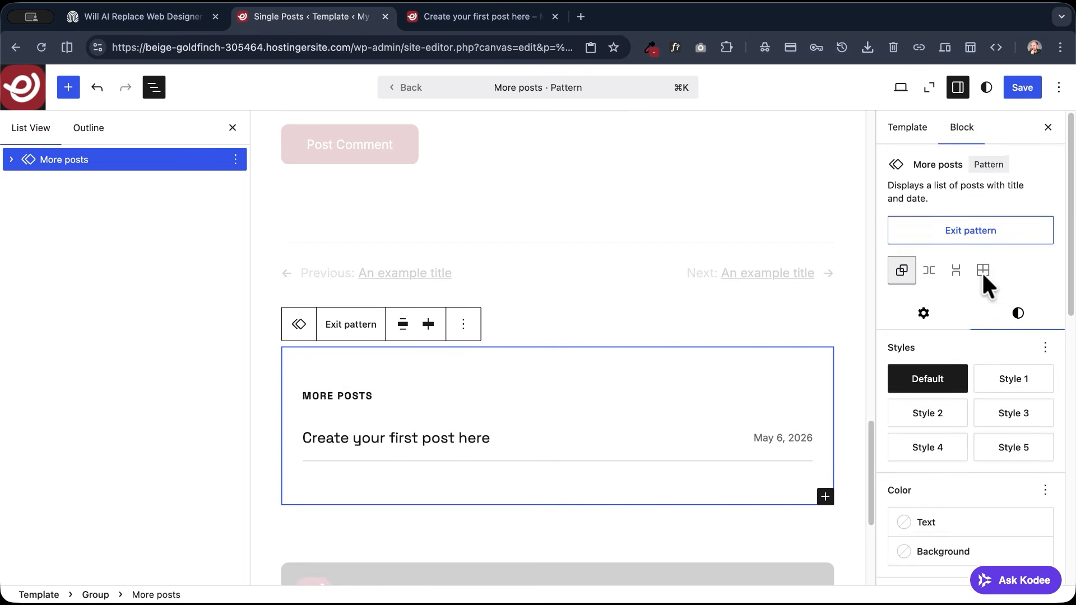
{"action": "left_click", "coordinate": [1002, 451]}
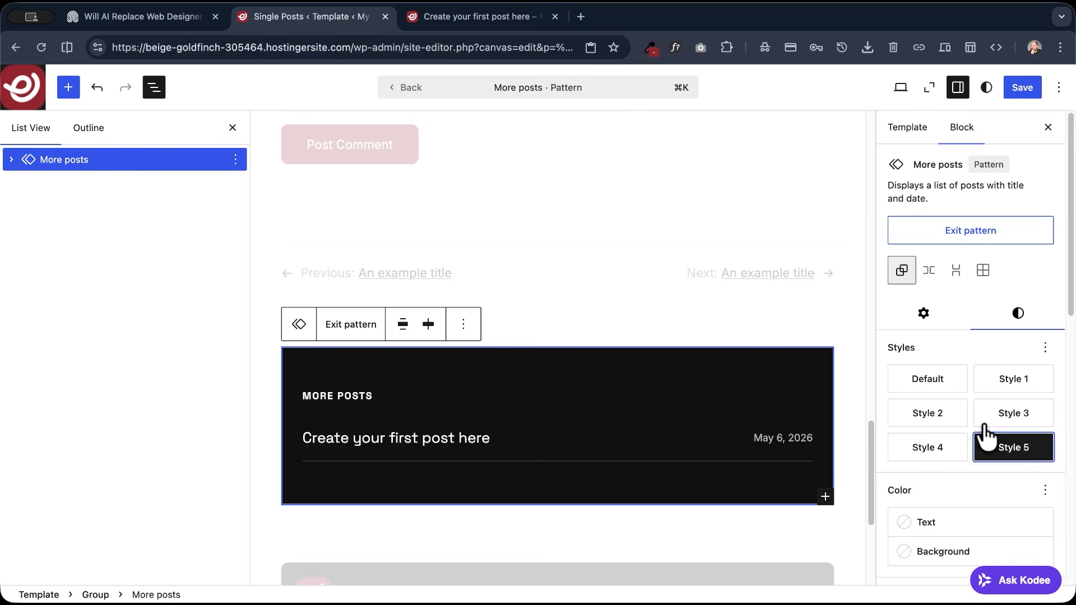
{"action": "scroll", "coordinate": [939, 414], "scroll_direction": "down", "scroll_amount": 10}
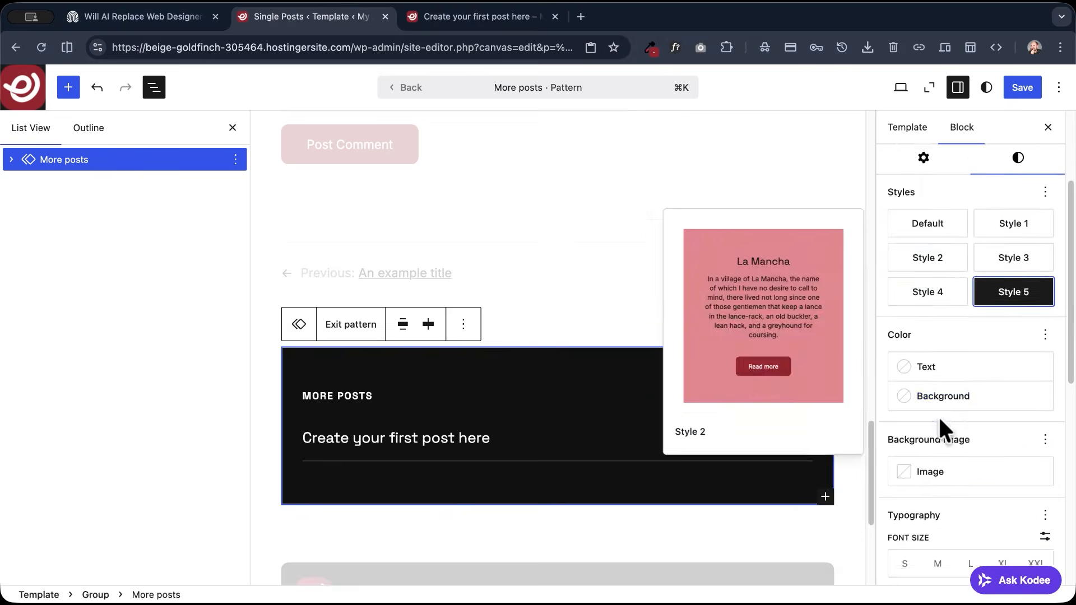
{"action": "left_click", "coordinate": [925, 560]}
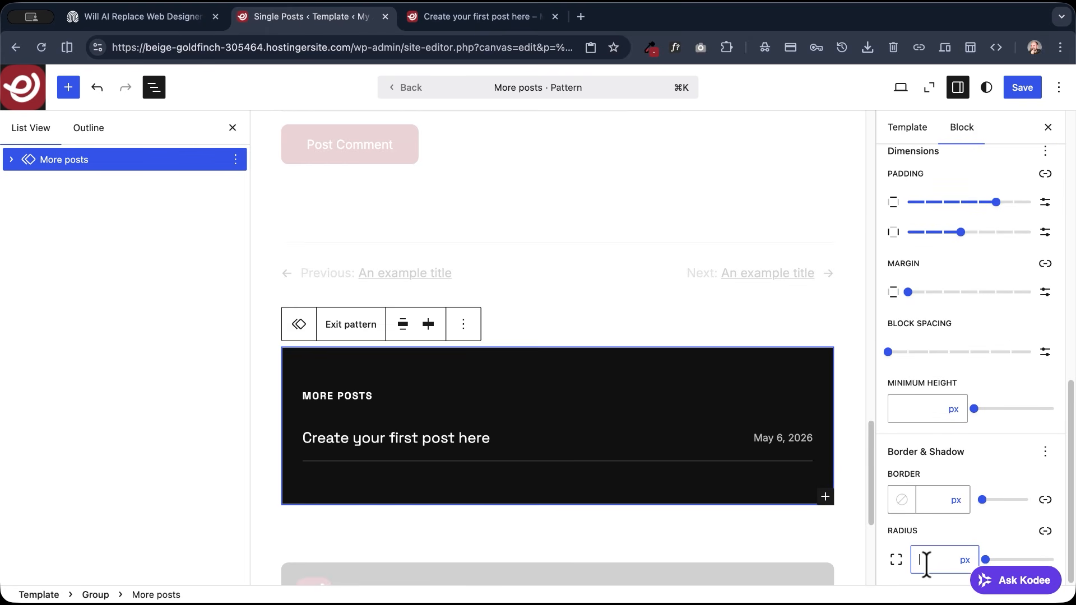
{"action": "type", "text": "10"}
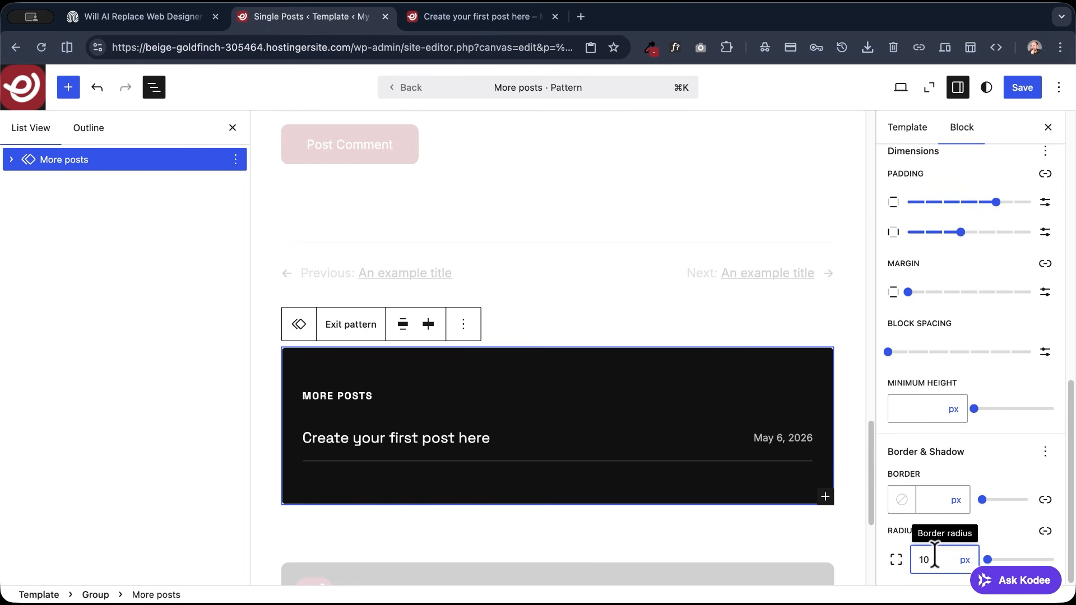
{"action": "left_click", "coordinate": [1023, 90]}
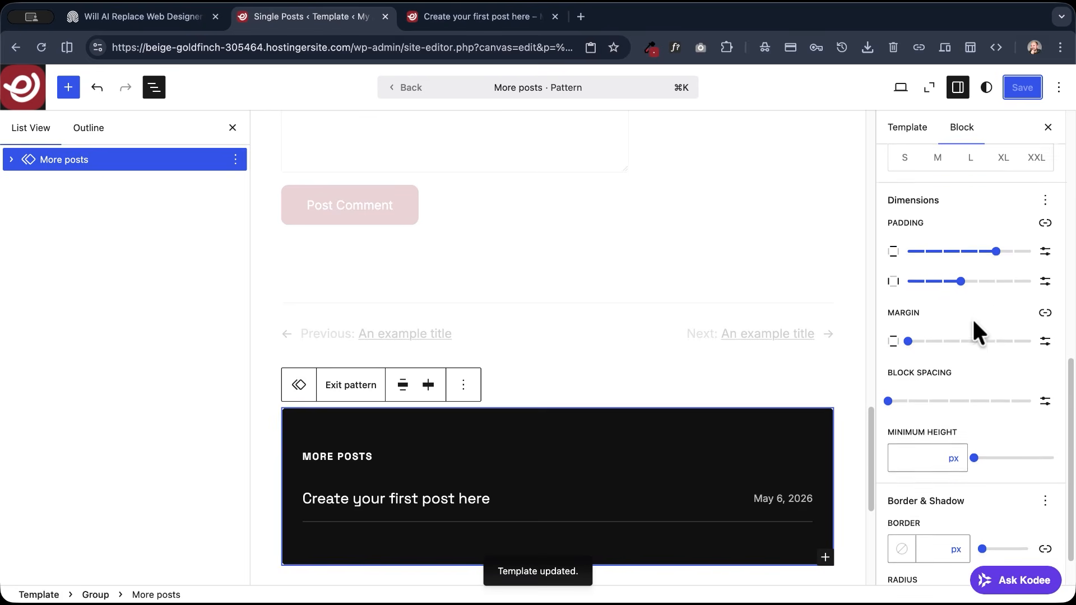
- Set the More posts pattern's vertical margin to None and exit the pattern
{"action": "scroll", "coordinate": [973, 319], "scroll_direction": "up", "scroll_amount": 1}
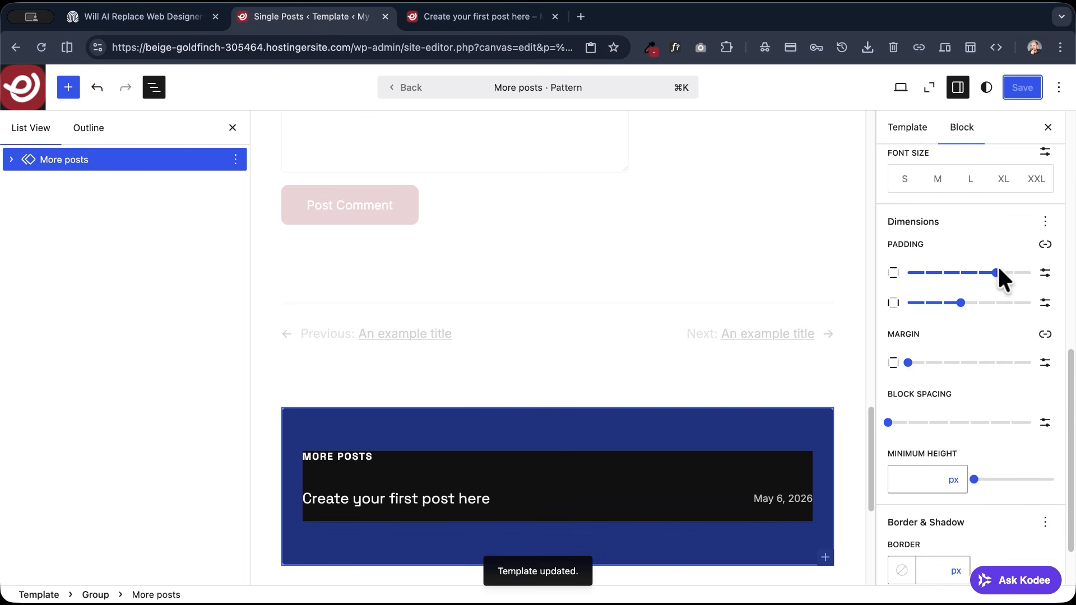
{"action": "left_click", "coordinate": [908, 363]}
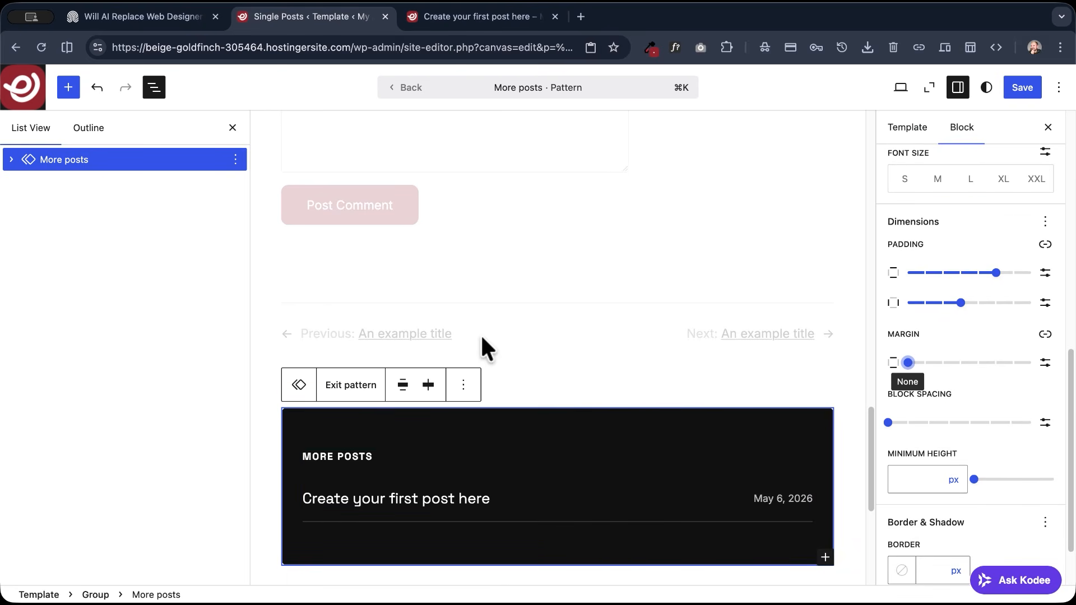
{"action": "scroll", "coordinate": [482, 342], "scroll_direction": "down", "scroll_amount": 3}
{"action": "scroll", "coordinate": [461, 443], "scroll_direction": "up", "scroll_amount": 2}
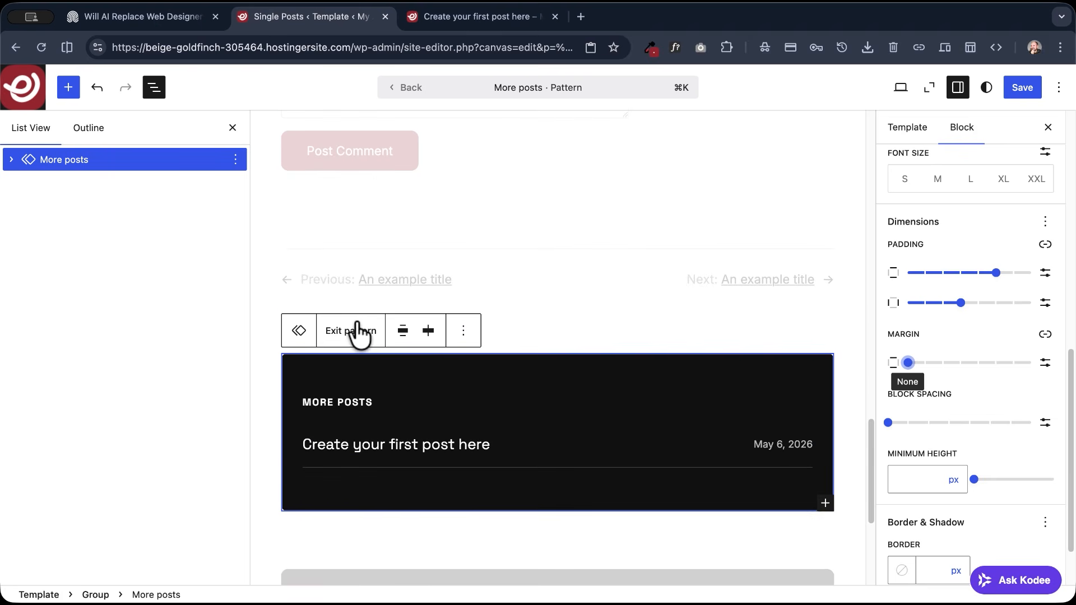
{"action": "left_click", "coordinate": [381, 333]}
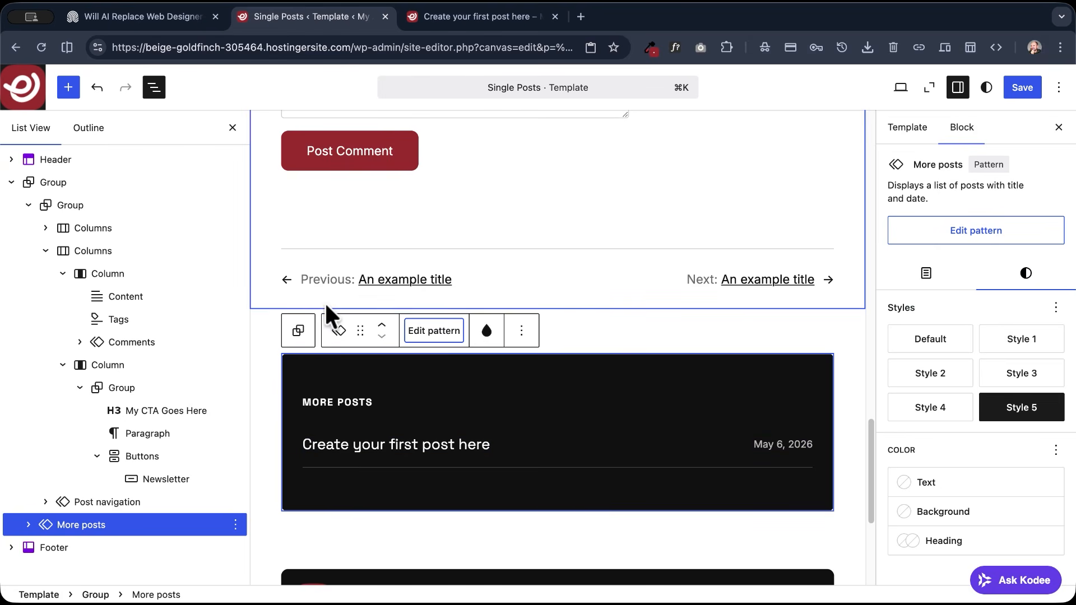
- Edit the Post navigation pattern, set its vertical margin to X-Small, and save the template
{"action": "left_click", "coordinate": [106, 499]}
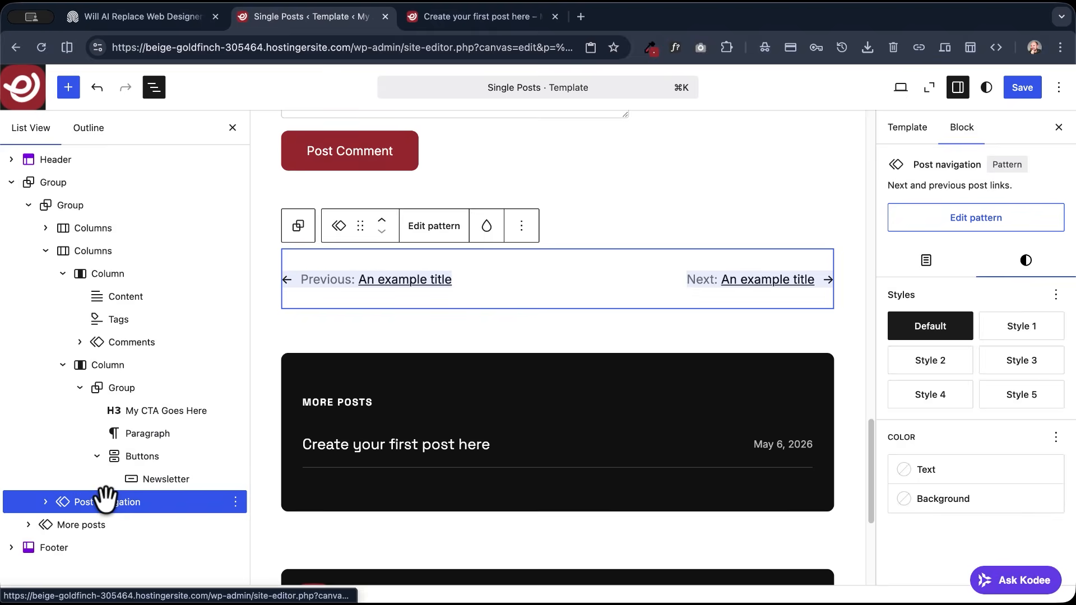
{"action": "left_click", "coordinate": [1014, 264]}
{"action": "left_click", "coordinate": [964, 221]}
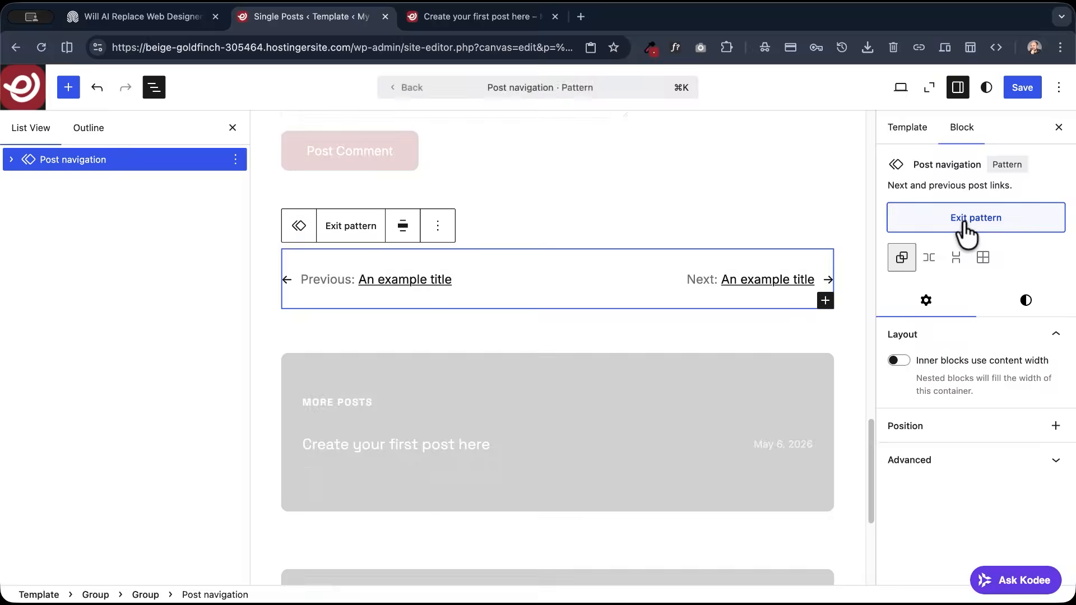
{"action": "left_click", "coordinate": [1028, 302]}
{"action": "scroll", "coordinate": [968, 409], "scroll_direction": "down", "scroll_amount": 3}
{"action": "scroll", "coordinate": [967, 408], "scroll_direction": "down", "scroll_amount": 8}
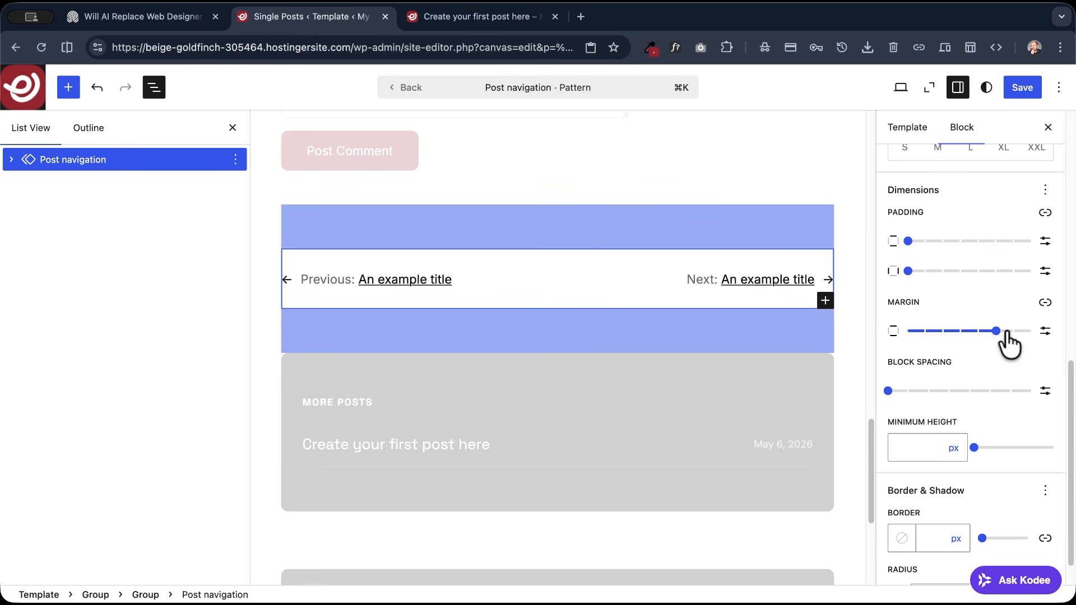
{"action": "left_click_drag", "start_coordinate": [995, 332], "coordinate": [943, 332]}
{"action": "scroll", "coordinate": [745, 318], "scroll_direction": "up", "scroll_amount": 3}
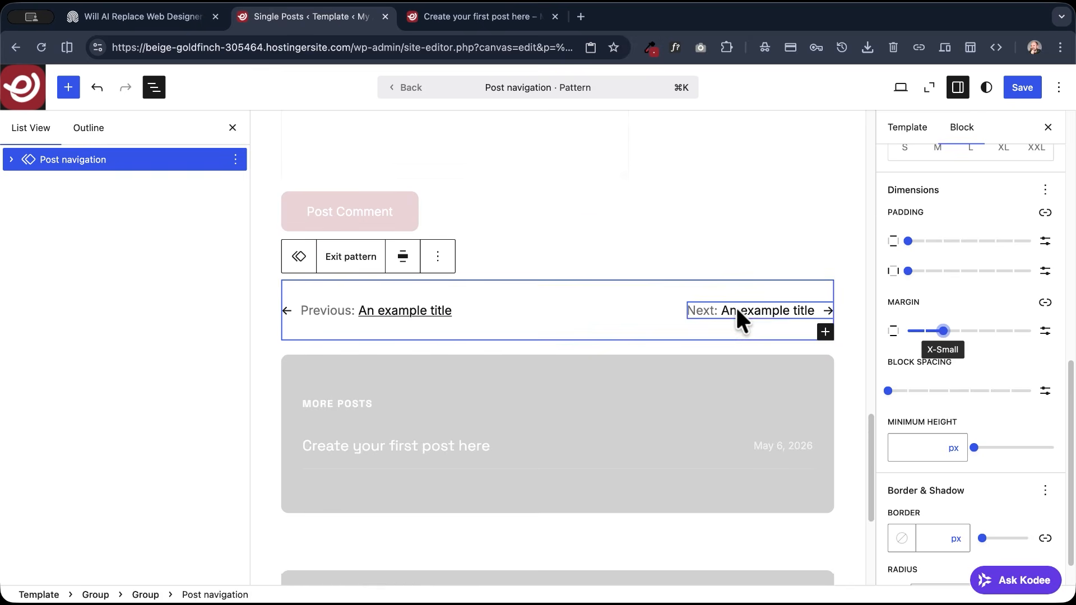
{"action": "left_click", "coordinate": [1016, 88]}
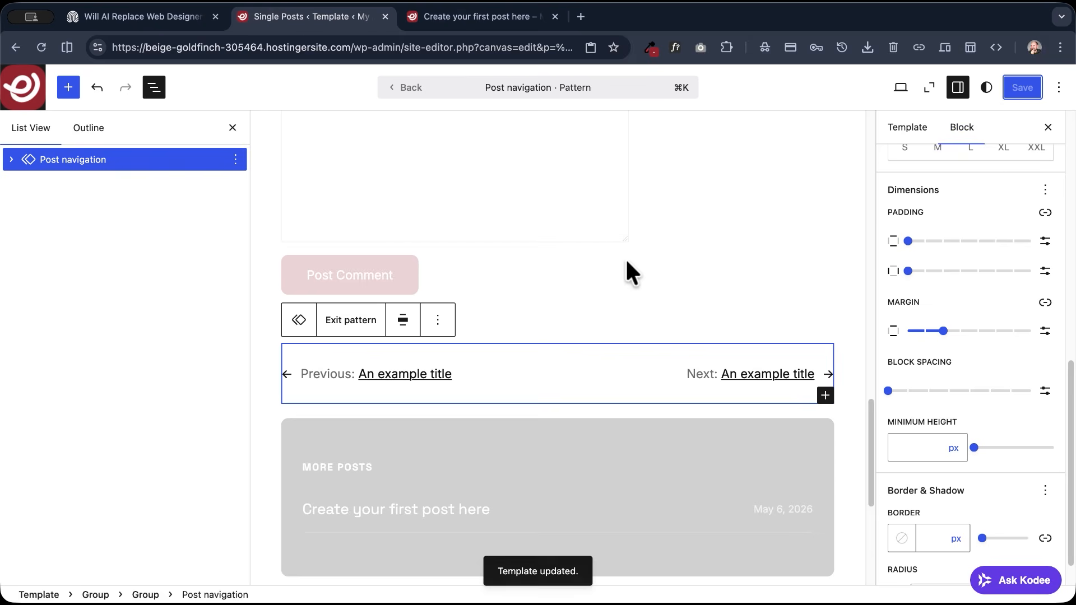
- Exit the Post navigation pattern, view the live site, and open the "Create your first post here" article from the Blog page
{"action": "left_click", "coordinate": [411, 88]}
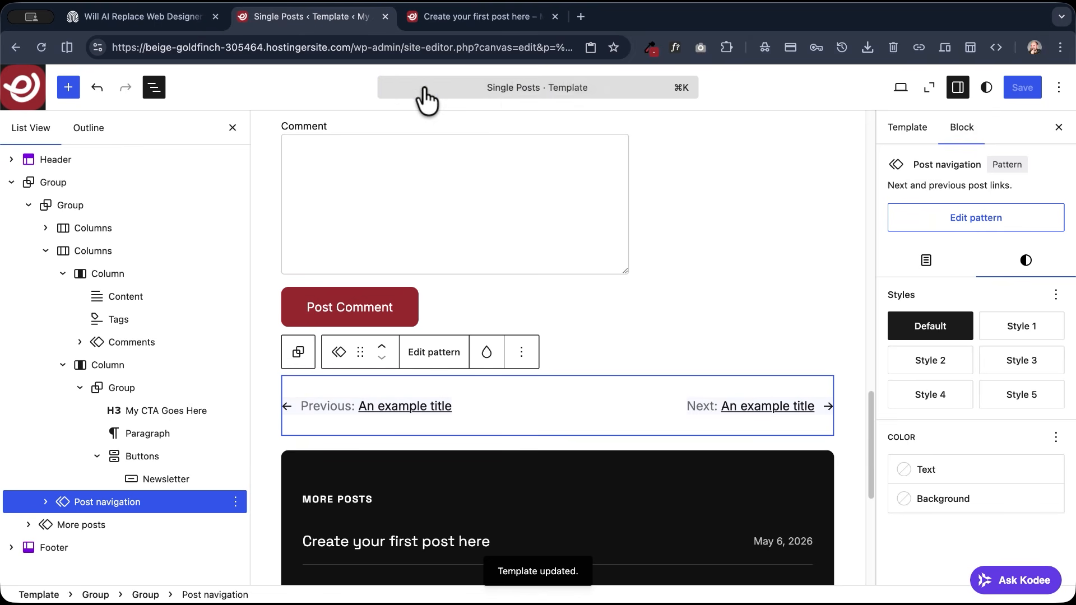
{"action": "left_click", "coordinate": [901, 88]}
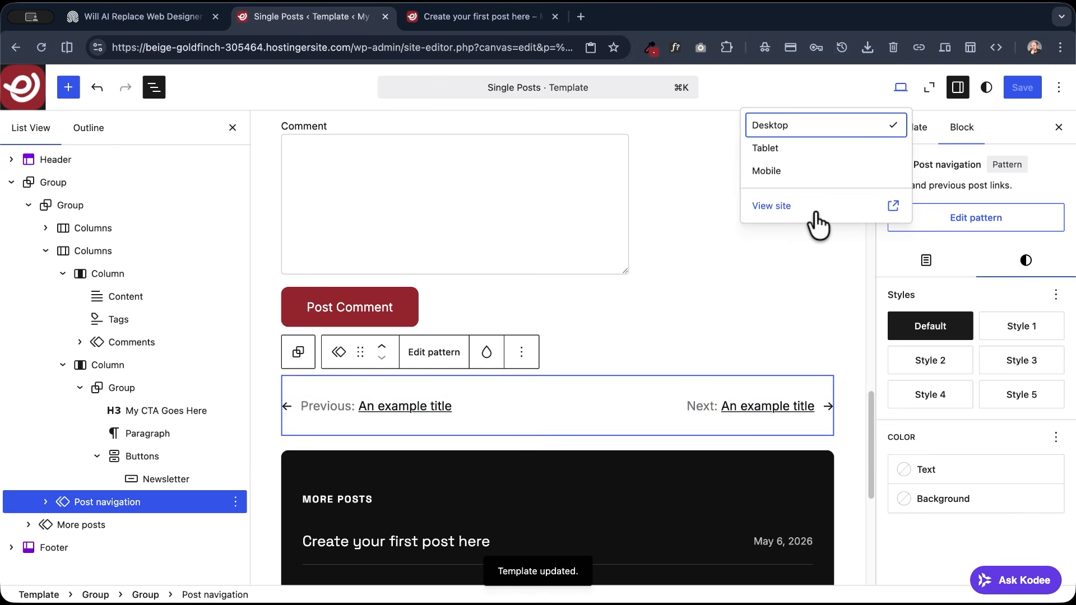
{"action": "left_click", "coordinate": [784, 206]}
{"action": "scroll", "coordinate": [294, 274], "scroll_direction": "down", "scroll_amount": 5}
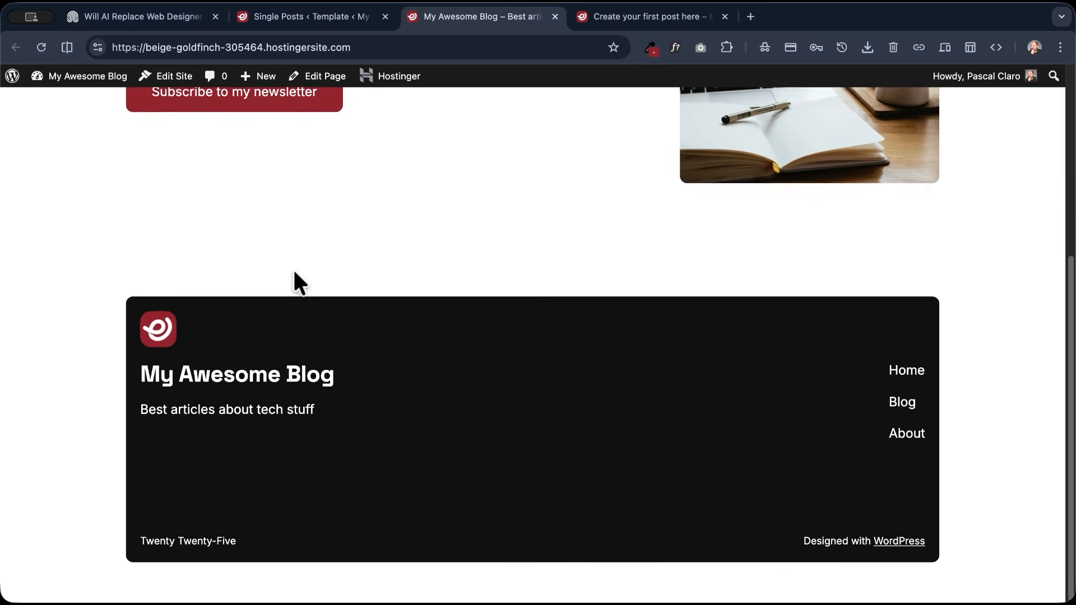
{"action": "scroll", "coordinate": [298, 284], "scroll_direction": "up", "scroll_amount": 5}
{"action": "left_click", "coordinate": [786, 135]}
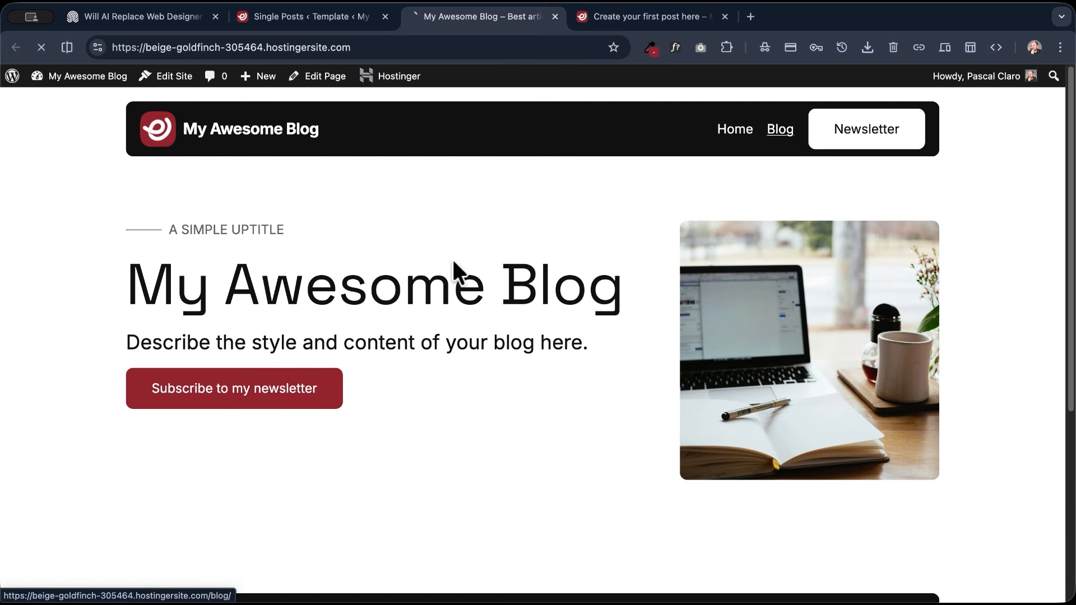
{"action": "left_click", "coordinate": [469, 384]}
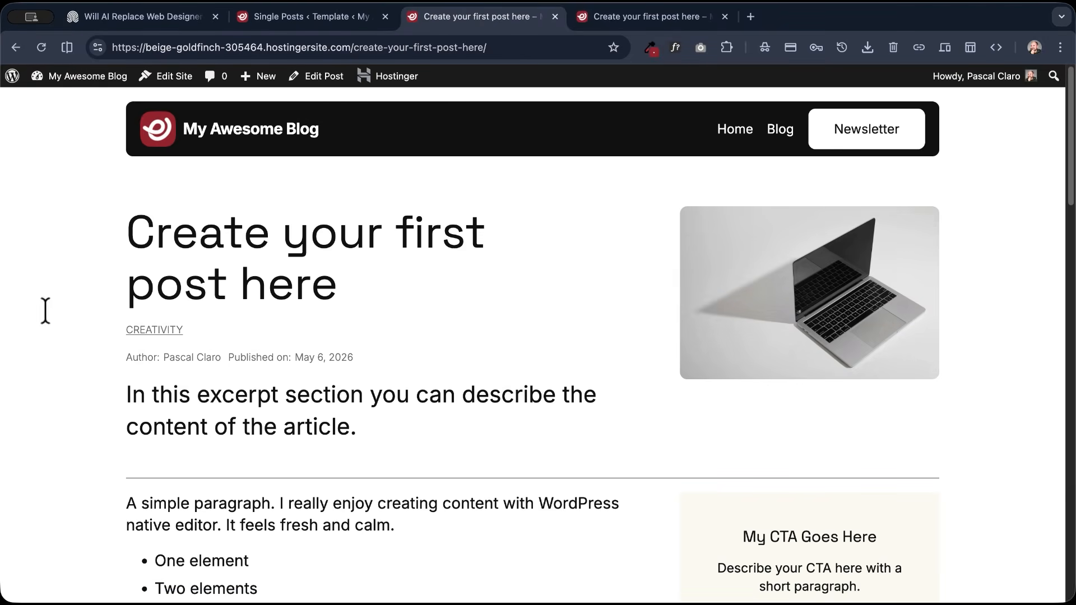
- Examine the published post's layout, including its header, content, CTA sidebar, tags, comments, post navigation and More posts section
{"action": "scroll", "coordinate": [65, 317], "scroll_direction": "down", "scroll_amount": 5}
{"action": "scroll", "coordinate": [63, 309], "scroll_direction": "down", "scroll_amount": 10}
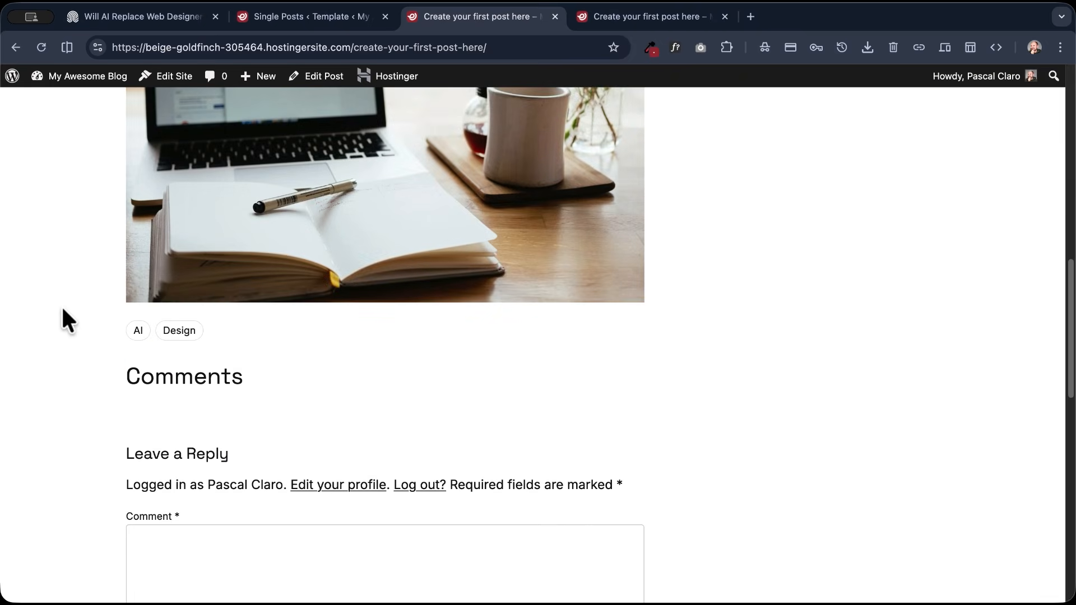
{"action": "scroll", "coordinate": [166, 380], "scroll_direction": "down", "scroll_amount": 8}
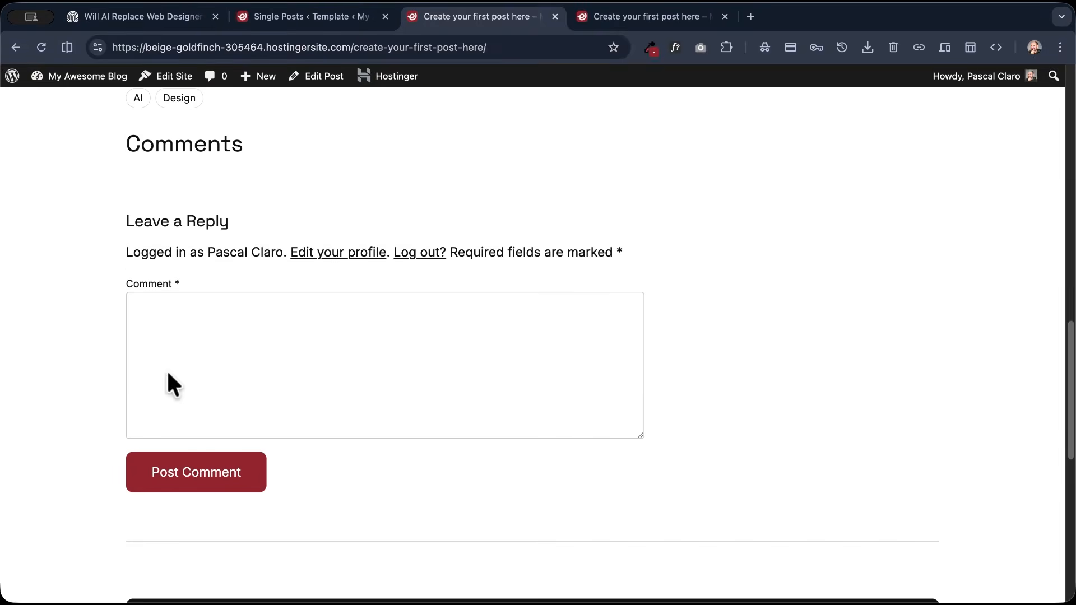
{"action": "scroll", "coordinate": [190, 388], "scroll_direction": "down", "scroll_amount": 1}
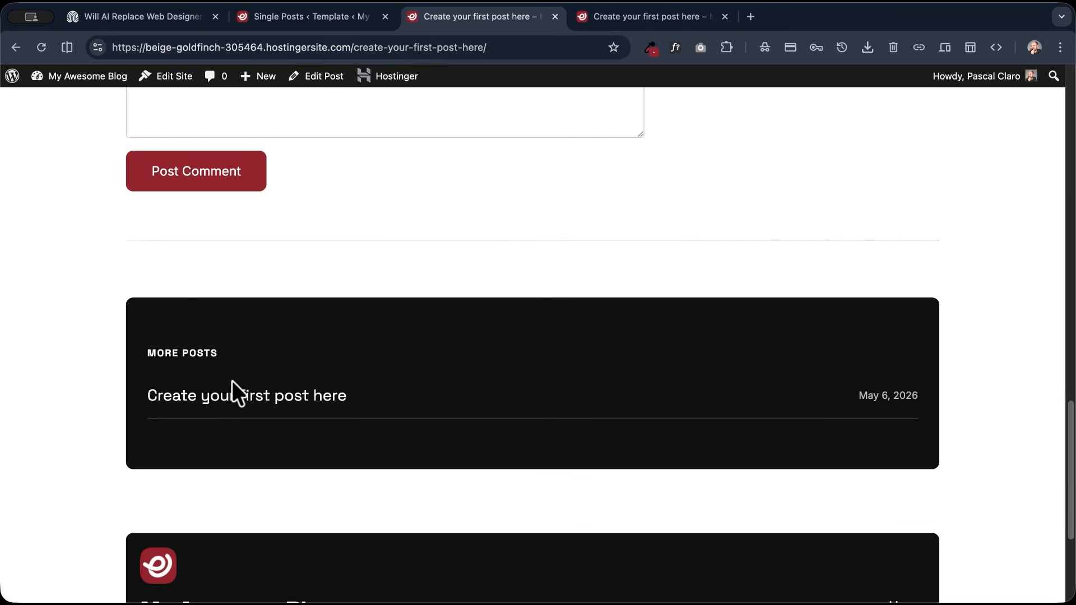
{"action": "scroll", "coordinate": [232, 381], "scroll_direction": "down", "scroll_amount": 5}
{"action": "scroll", "coordinate": [231, 381], "scroll_direction": "up", "scroll_amount": 20}
{"action": "scroll", "coordinate": [232, 381], "scroll_direction": "up", "scroll_amount": 8}
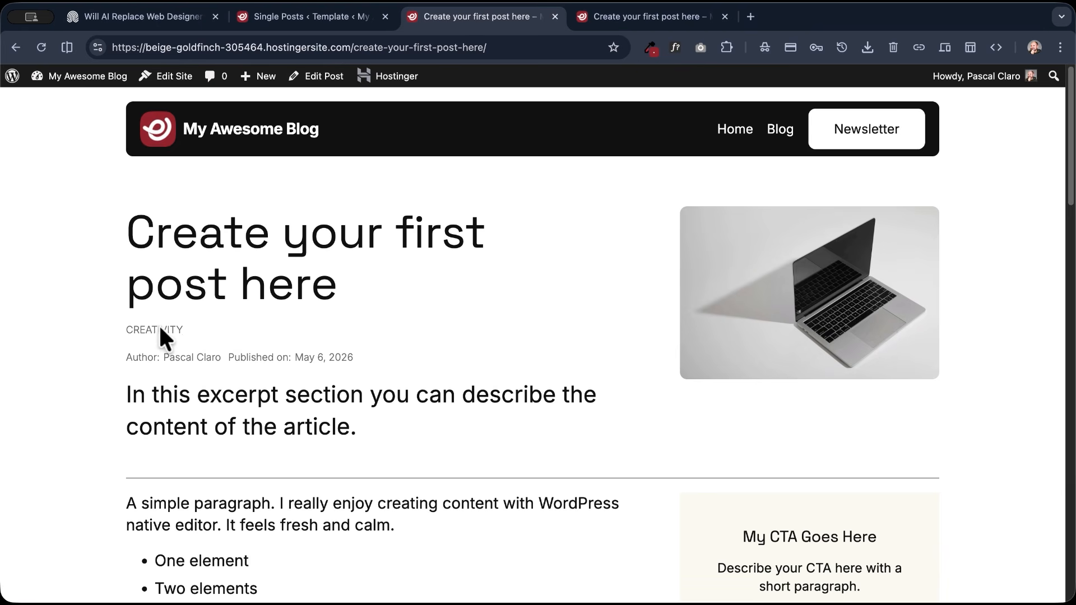
{"action": "scroll", "coordinate": [41, 311], "scroll_direction": "down", "scroll_amount": 5}
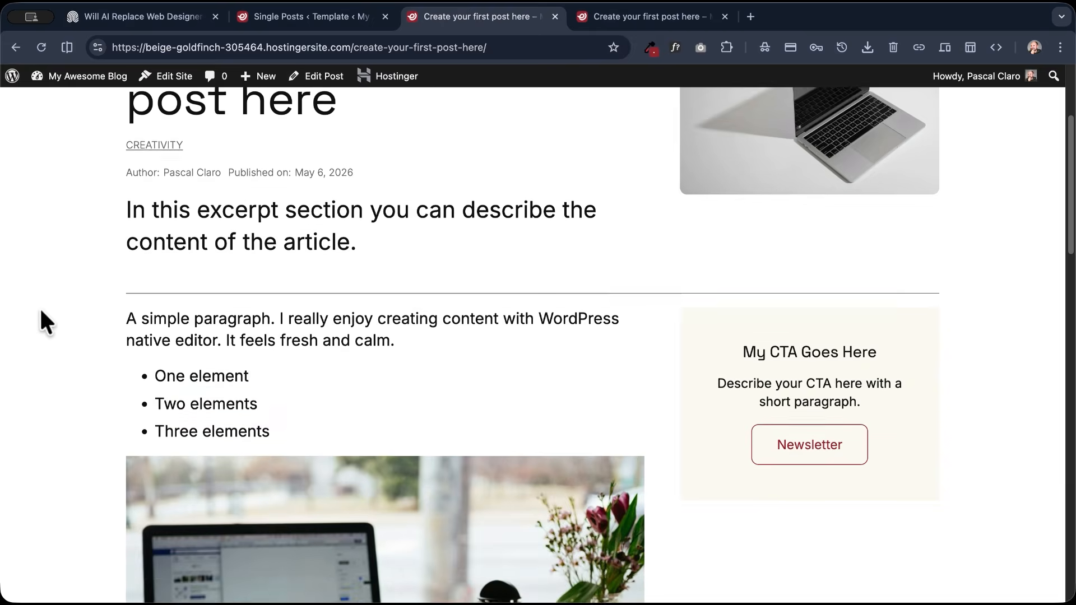
{"action": "scroll", "coordinate": [41, 311], "scroll_direction": "down", "scroll_amount": 4}
{"action": "scroll", "coordinate": [42, 312], "scroll_direction": "up", "scroll_amount": 7}
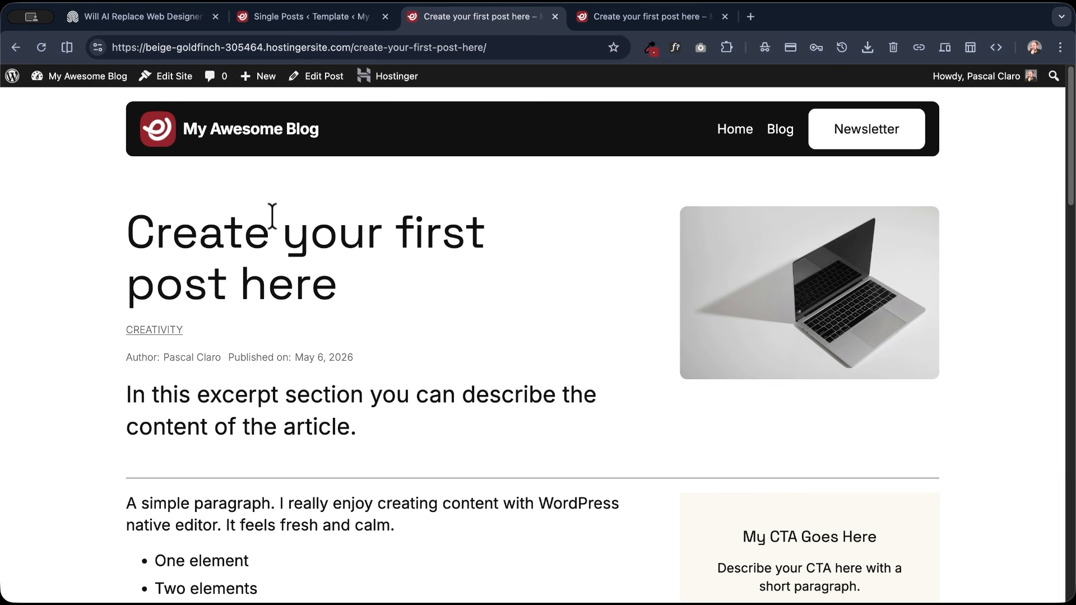
- Review the published post's layout from its title and excerpt down to the comment form
{"action": "scroll", "coordinate": [326, 369], "scroll_direction": "down", "scroll_amount": 1}
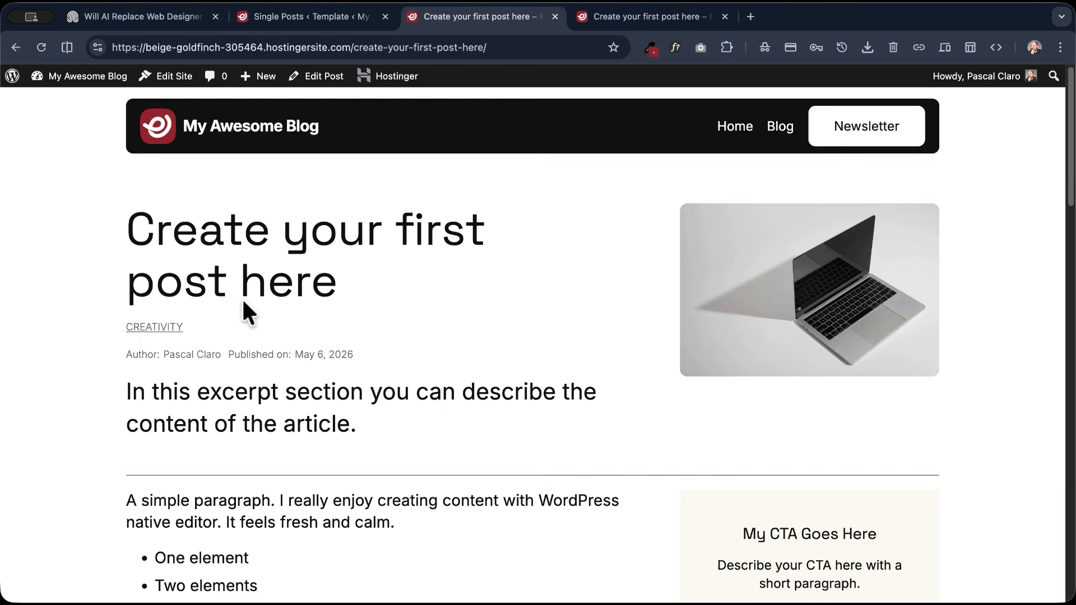
{"action": "scroll", "coordinate": [242, 300], "scroll_direction": "down", "scroll_amount": 10}
{"action": "scroll", "coordinate": [242, 300], "scroll_direction": "up", "scroll_amount": 4}
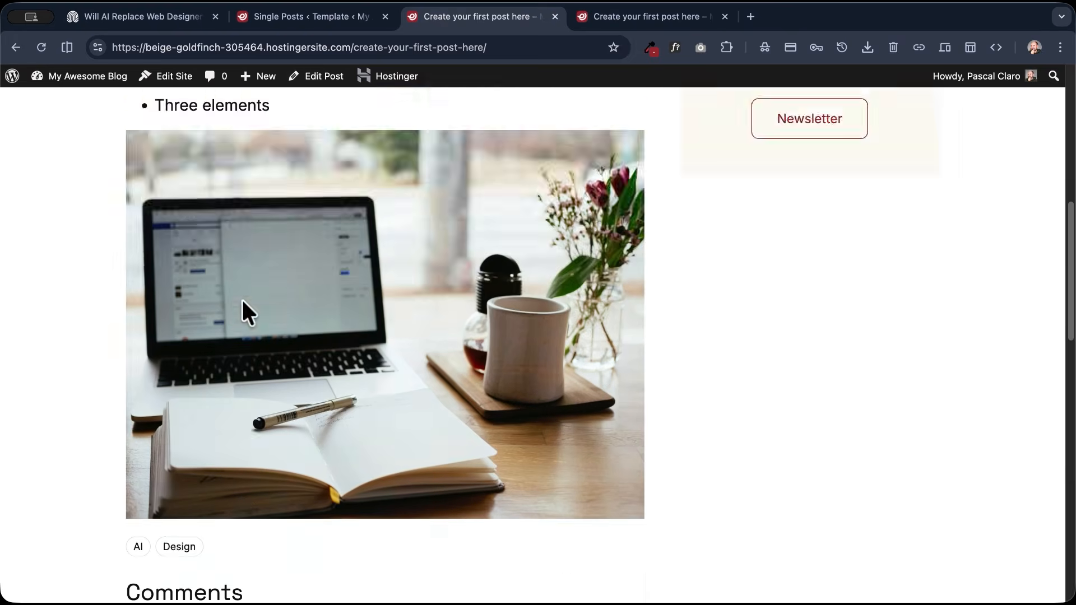
{"action": "scroll", "coordinate": [242, 301], "scroll_direction": "up", "scroll_amount": 4}
{"action": "scroll", "coordinate": [233, 242], "scroll_direction": "down", "scroll_amount": 13}
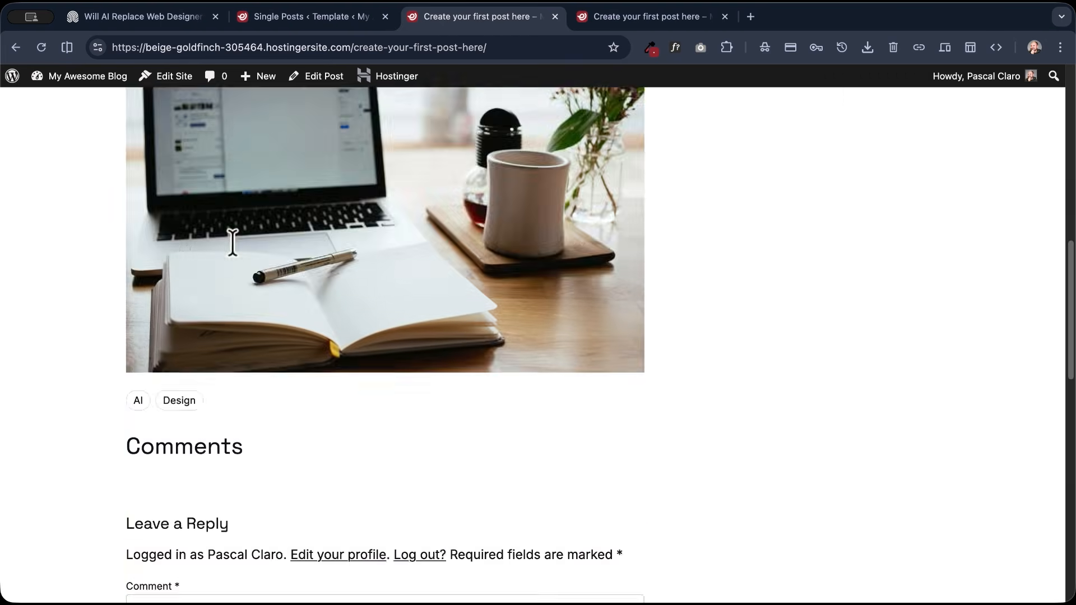
{"action": "scroll", "coordinate": [233, 242], "scroll_direction": "up", "scroll_amount": 17}
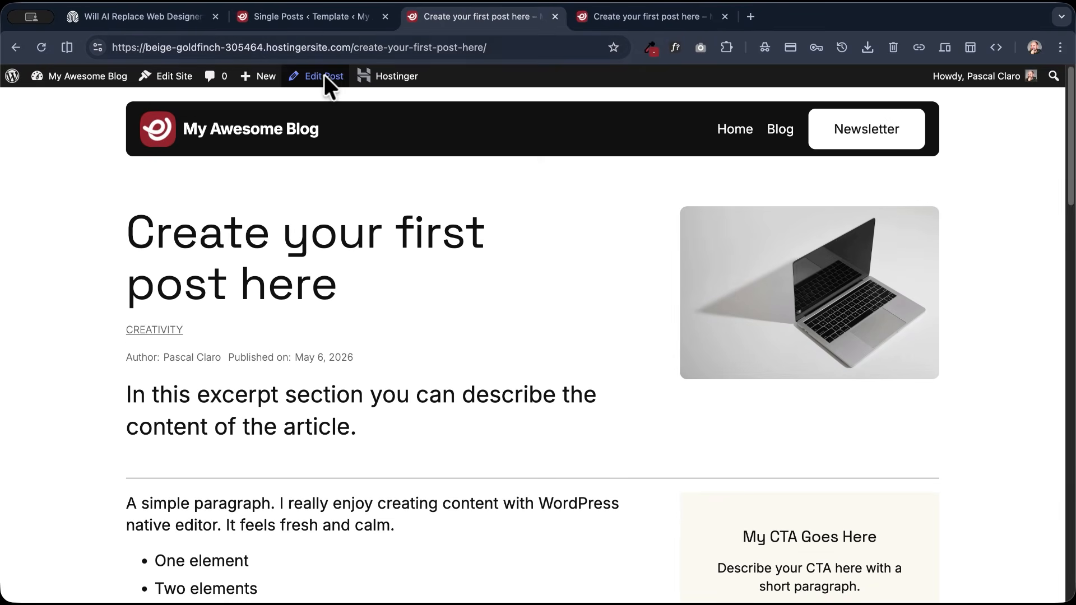
- Open the post for editing, add the Heading 2 "This is the h2 first heading" above the first paragraph, and save the post
{"action": "left_click", "coordinate": [327, 78]}
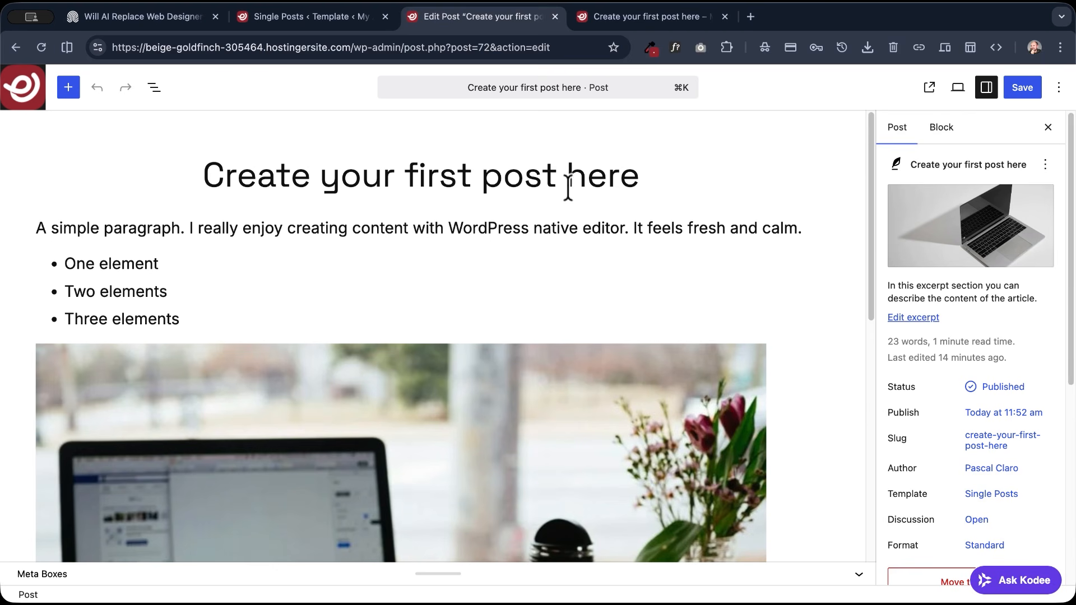
{"action": "left_click", "coordinate": [653, 173]}
{"action": "key", "text": "Return"}
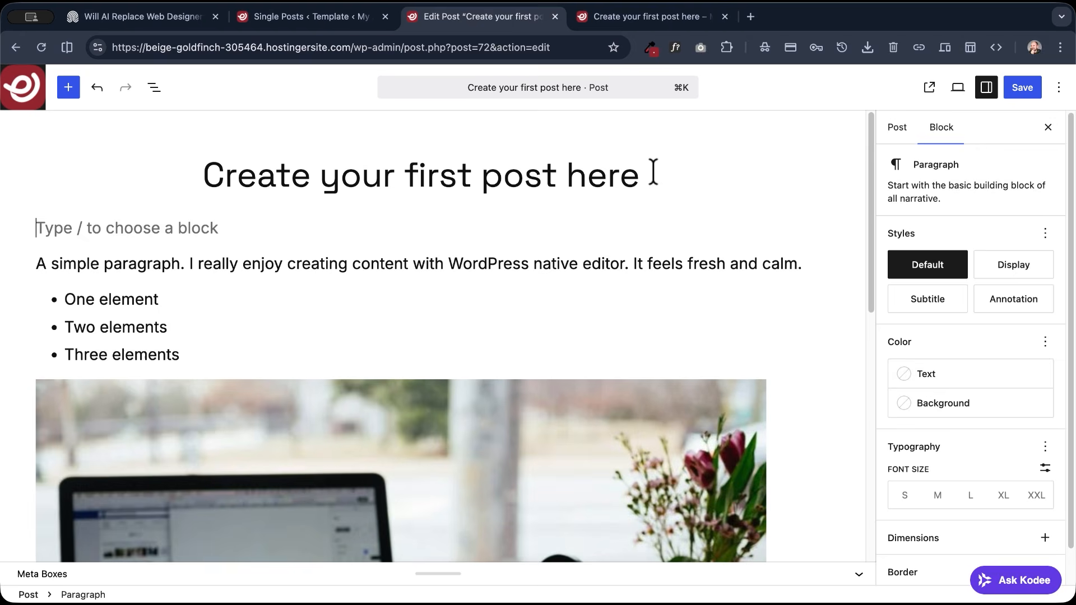
{"action": "type", "text": "/h2"}
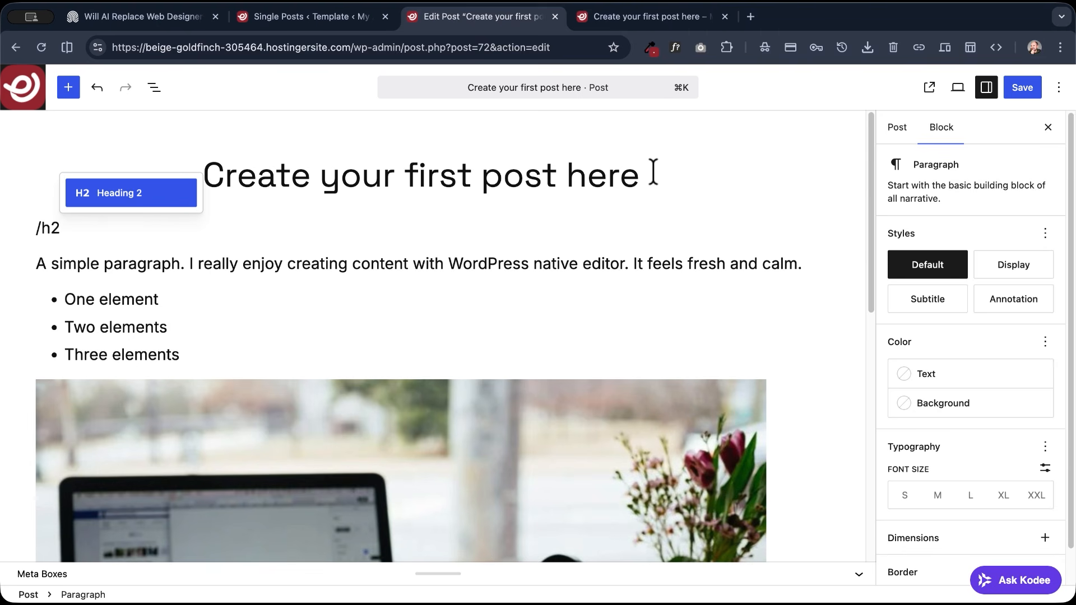
{"action": "key", "text": "Return"}
{"action": "type", "text": "This is the h2 first heading"}
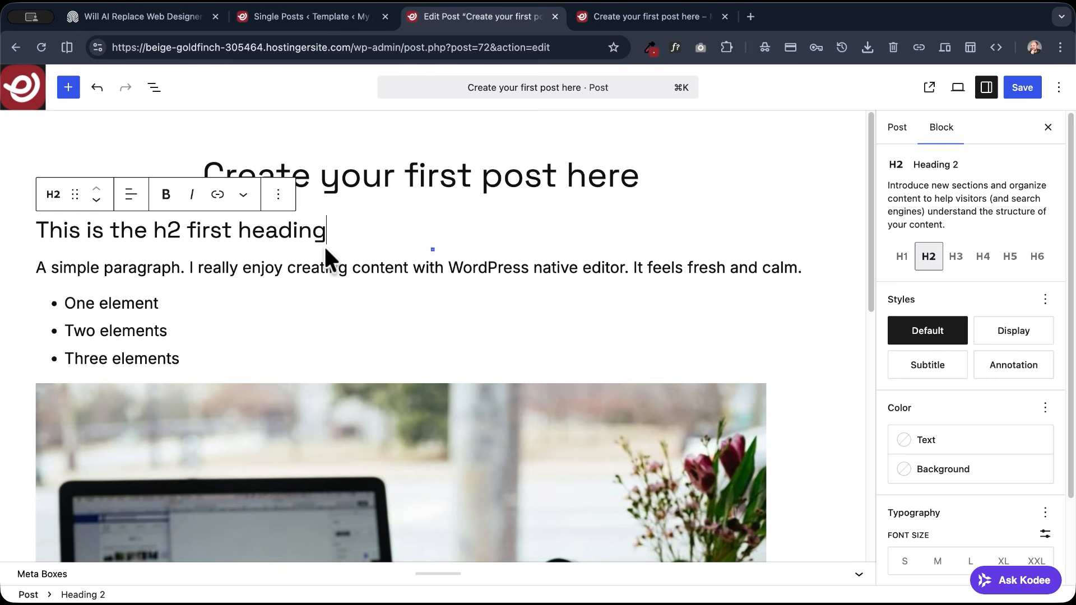
{"action": "left_click", "coordinate": [1011, 88]}
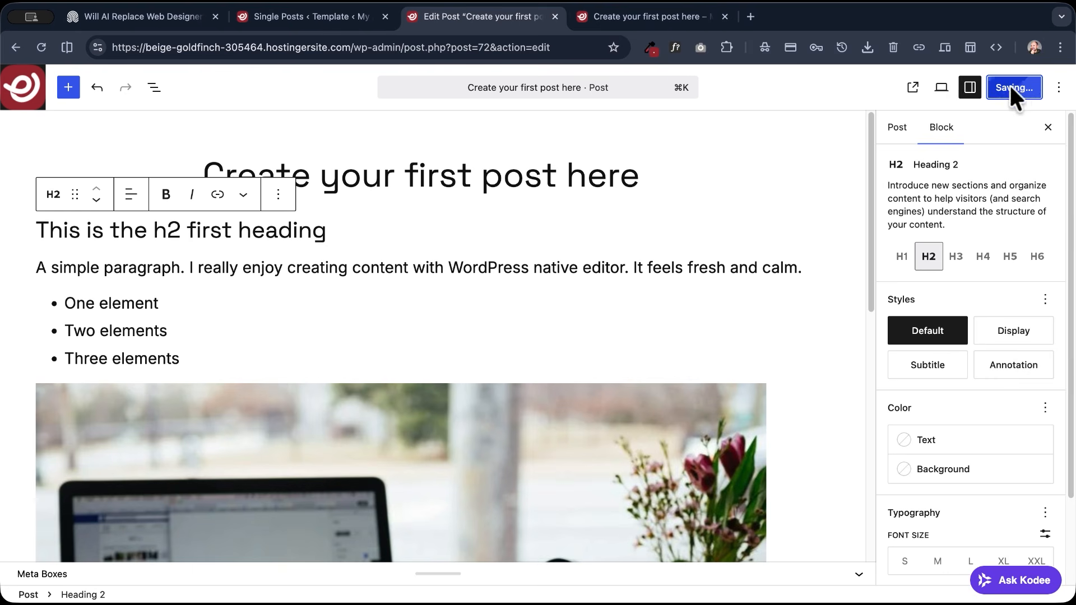
- View the updated post on the live site and check the new heading and the sections down to the comments
{"action": "left_click", "coordinate": [913, 88]}
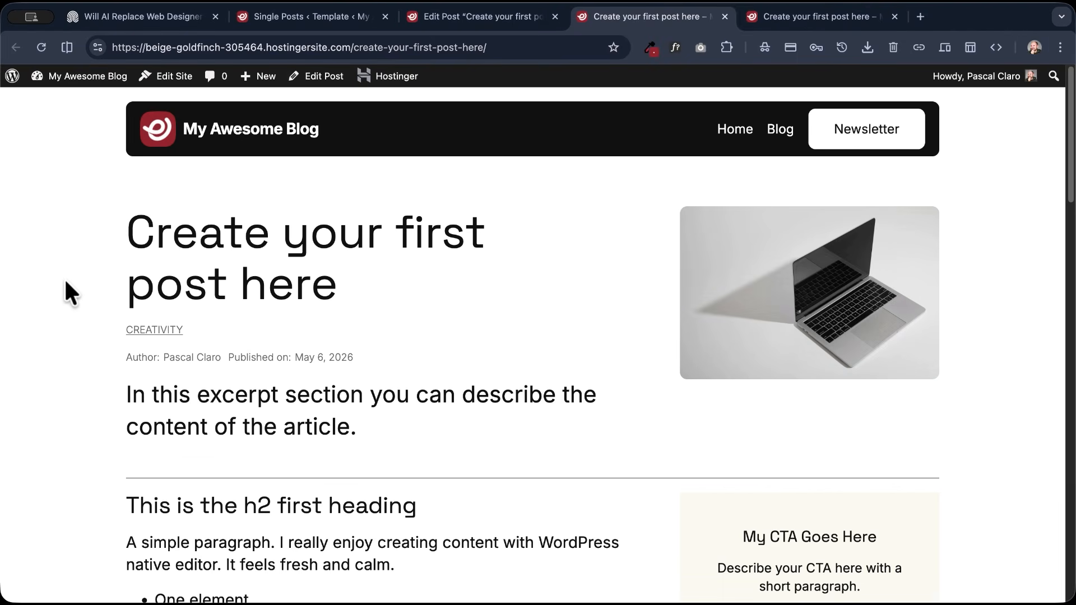
{"action": "scroll", "coordinate": [66, 282], "scroll_direction": "down", "scroll_amount": 5}
{"action": "left_click_drag", "start_coordinate": [367, 280], "coordinate": [81, 276]}
{"action": "left_click", "coordinate": [191, 324]}
{"action": "scroll", "coordinate": [214, 322], "scroll_direction": "down", "scroll_amount": 9}
{"action": "scroll", "coordinate": [246, 328], "scroll_direction": "down", "scroll_amount": 4}
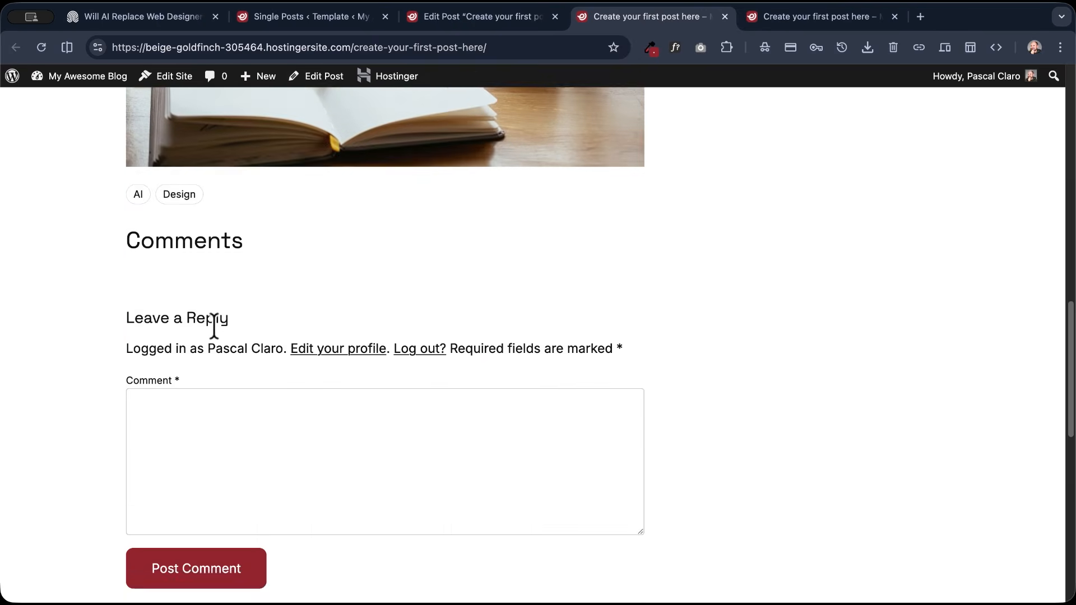
{"action": "scroll", "coordinate": [223, 331], "scroll_direction": "up", "scroll_amount": 12}
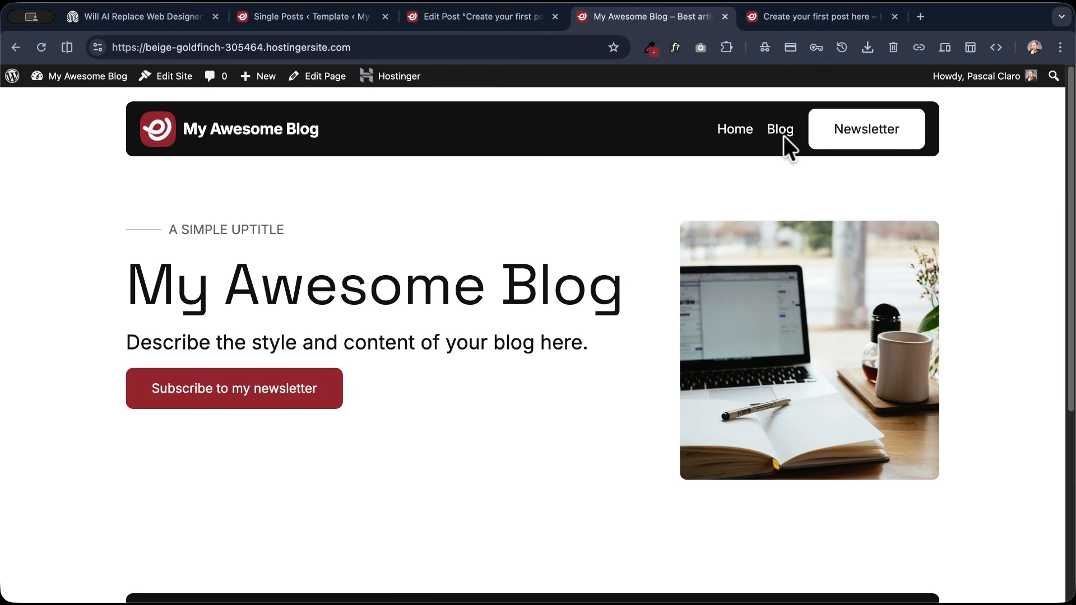
- Look through the site's Blog page and open the post "Create your first post here" from its list
{"action": "left_click", "coordinate": [782, 133]}
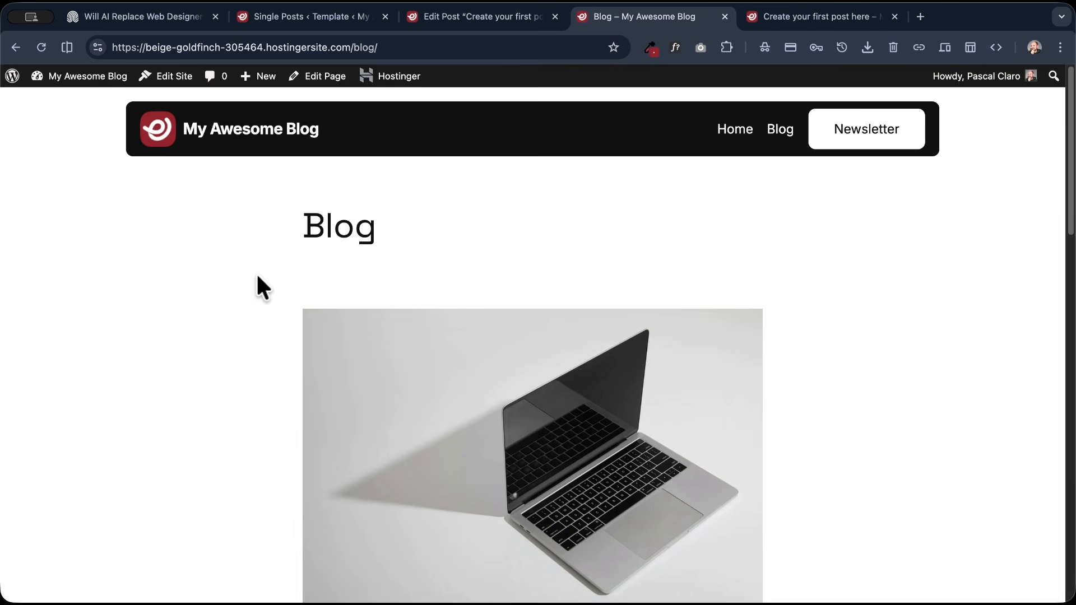
{"action": "scroll", "coordinate": [257, 276], "scroll_direction": "down", "scroll_amount": 5}
{"action": "scroll", "coordinate": [258, 274], "scroll_direction": "down", "scroll_amount": 15}
{"action": "scroll", "coordinate": [257, 274], "scroll_direction": "up", "scroll_amount": 20}
{"action": "left_click", "coordinate": [450, 412]}
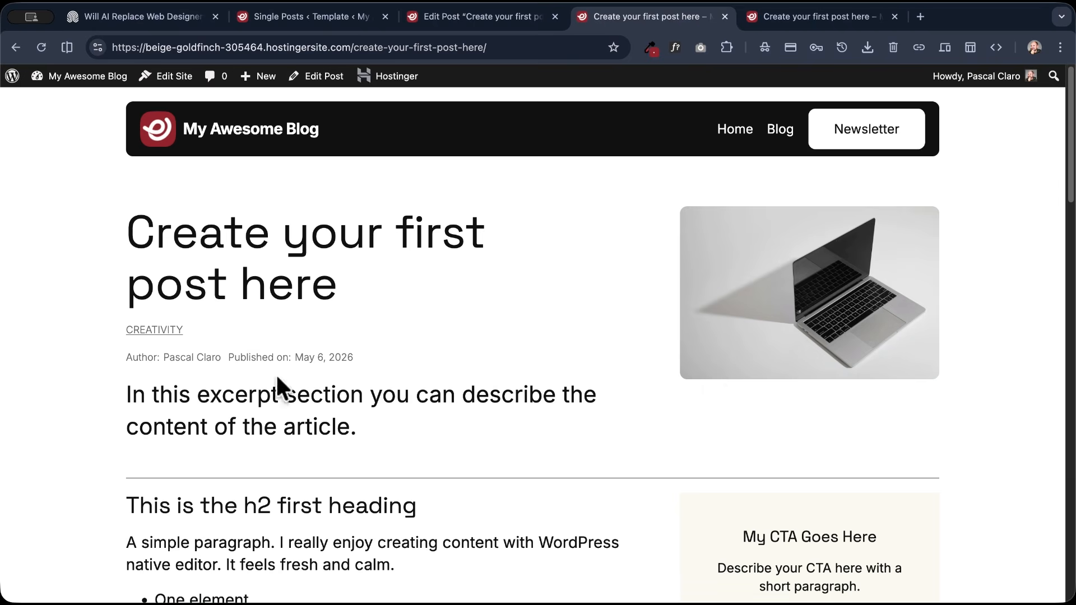
- Post the comment "Add a comment here!" on the post and look over the published comment
{"action": "scroll", "coordinate": [516, 379], "scroll_direction": "down", "scroll_amount": 5}
{"action": "scroll", "coordinate": [515, 369], "scroll_direction": "down", "scroll_amount": 12}
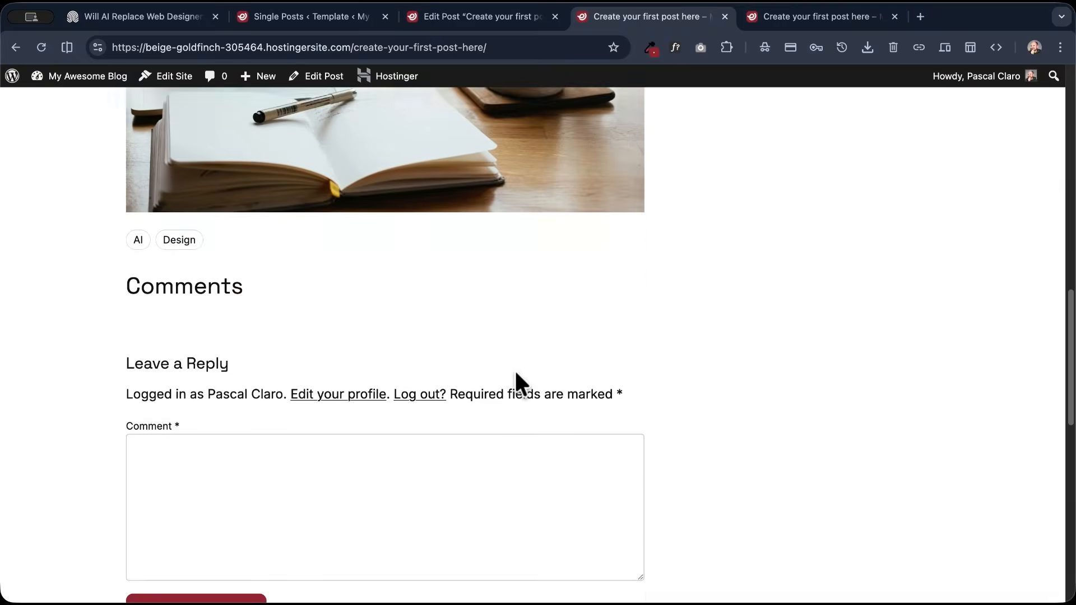
{"action": "left_click", "coordinate": [306, 318]}
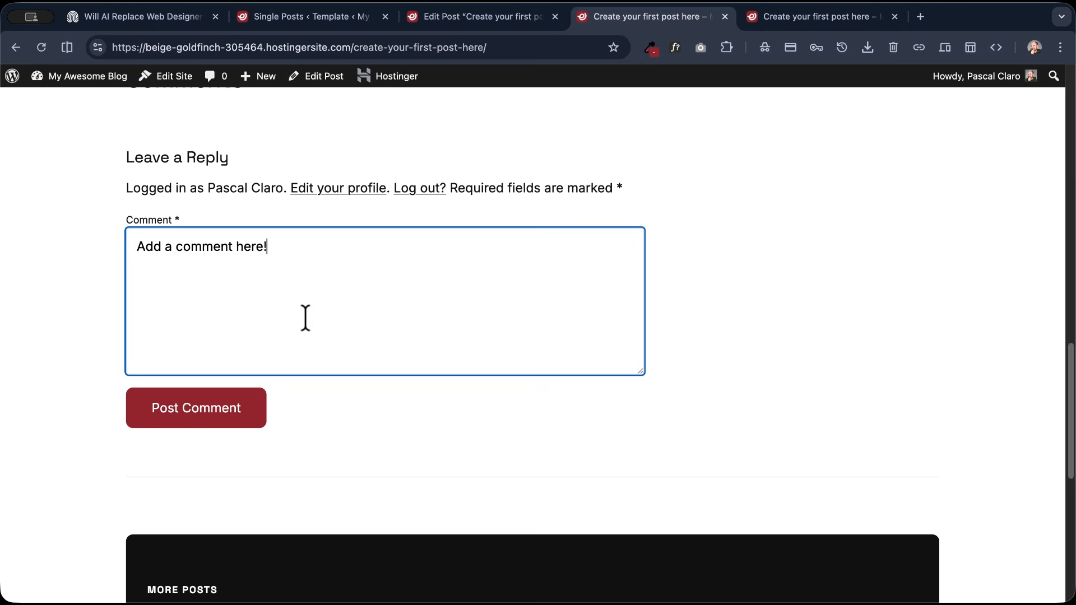
{"action": "left_click", "coordinate": [208, 421]}
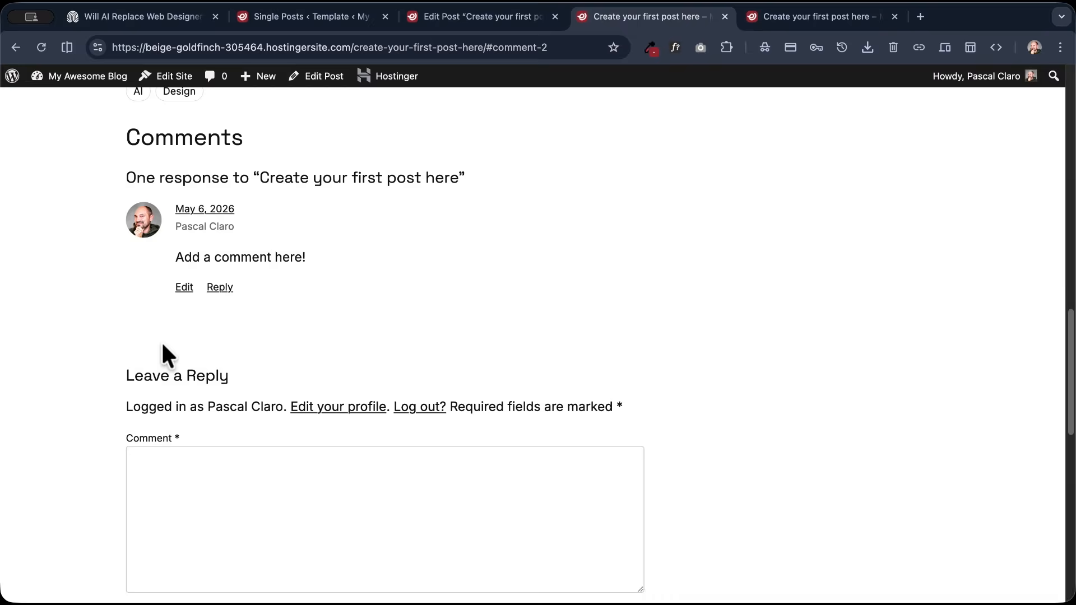
{"action": "scroll", "coordinate": [203, 256], "scroll_direction": "up", "scroll_amount": 10}
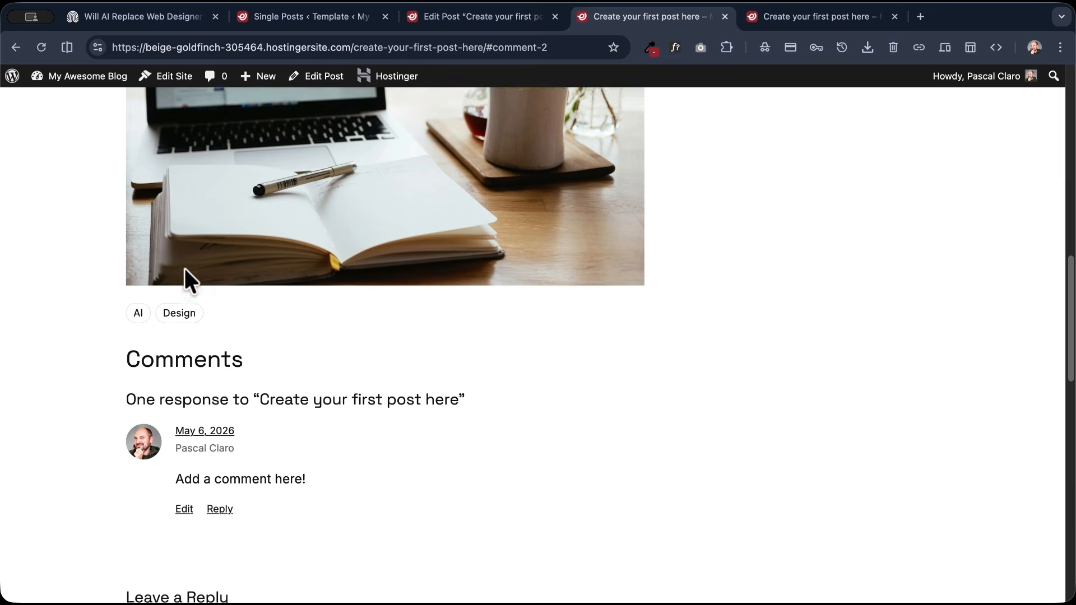
{"action": "scroll", "coordinate": [186, 260], "scroll_direction": "up", "scroll_amount": 8}
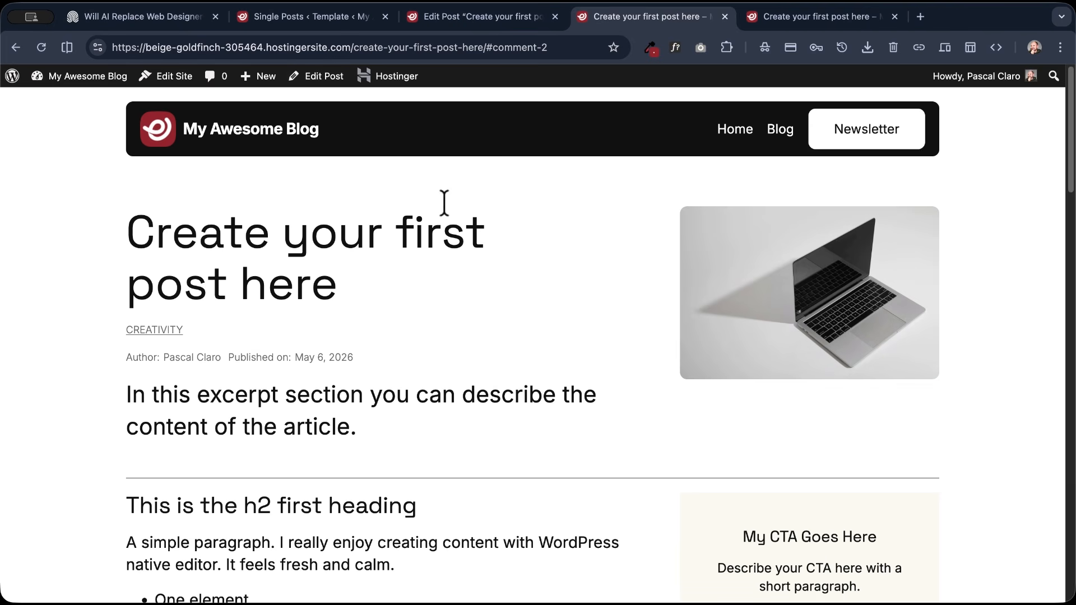
- Compare the My Awesome Blog site's Blog page with the Blog page layout of the Create a Blog reference site
{"action": "left_click", "coordinate": [784, 138]}
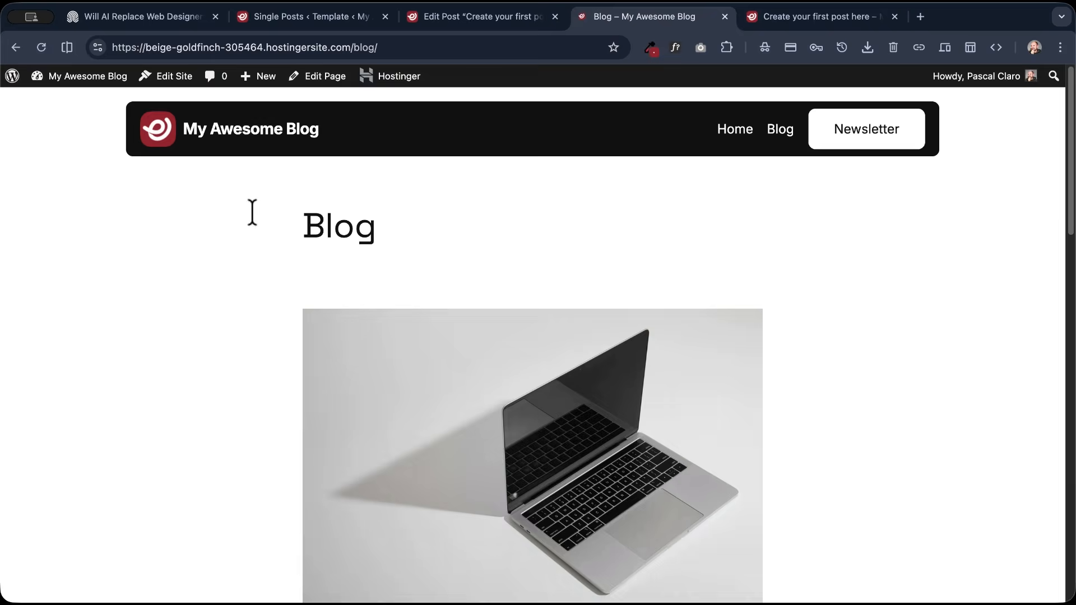
{"action": "scroll", "coordinate": [281, 246], "scroll_direction": "down", "scroll_amount": 12}
{"action": "scroll", "coordinate": [281, 245], "scroll_direction": "up", "scroll_amount": 12}
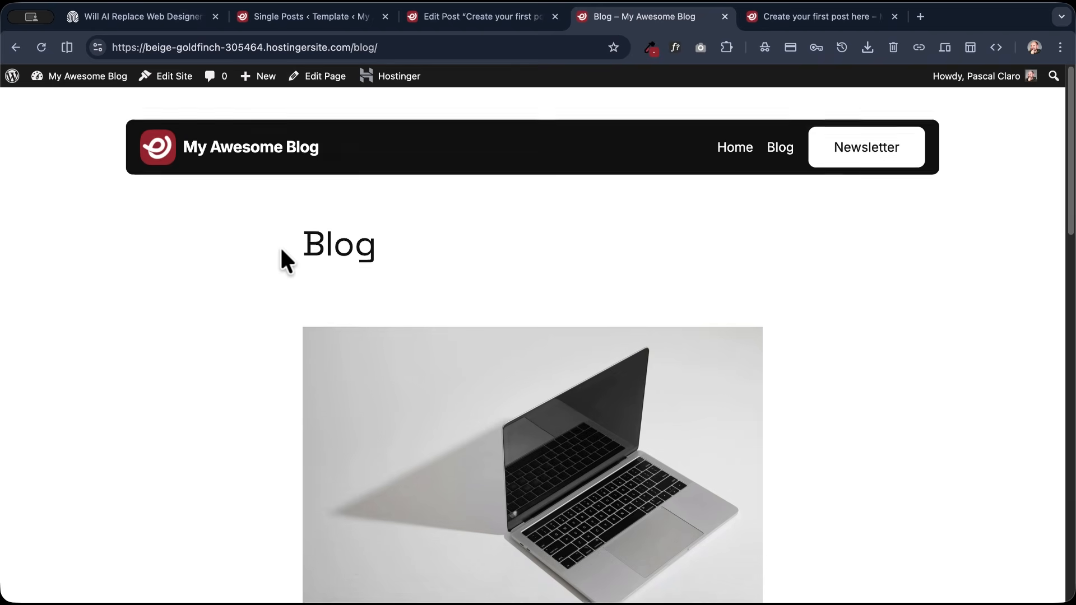
{"action": "left_click", "coordinate": [141, 16]}
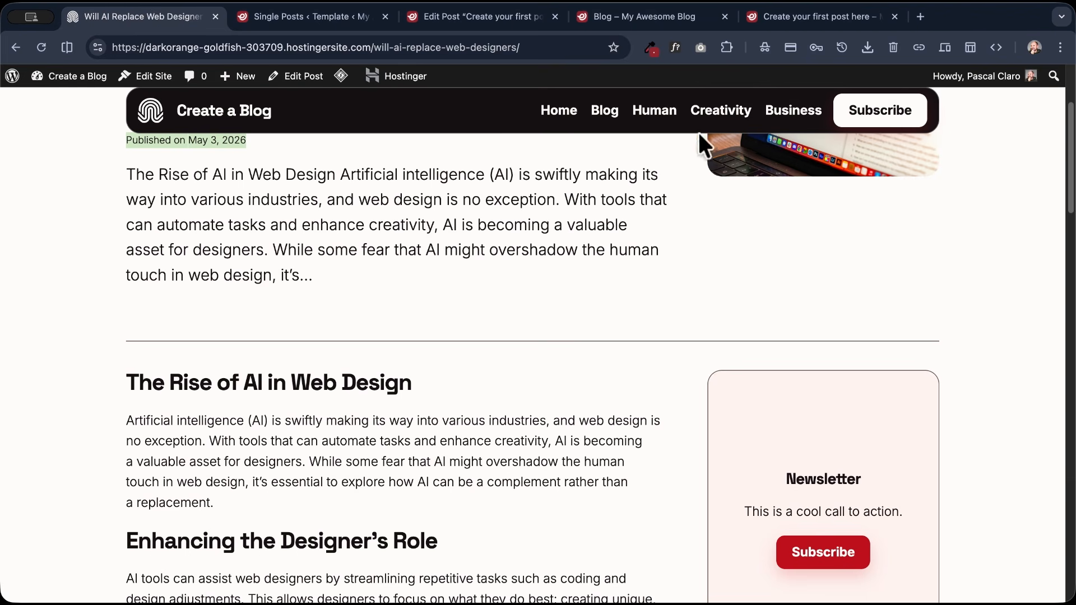
{"action": "left_click", "coordinate": [599, 112]}
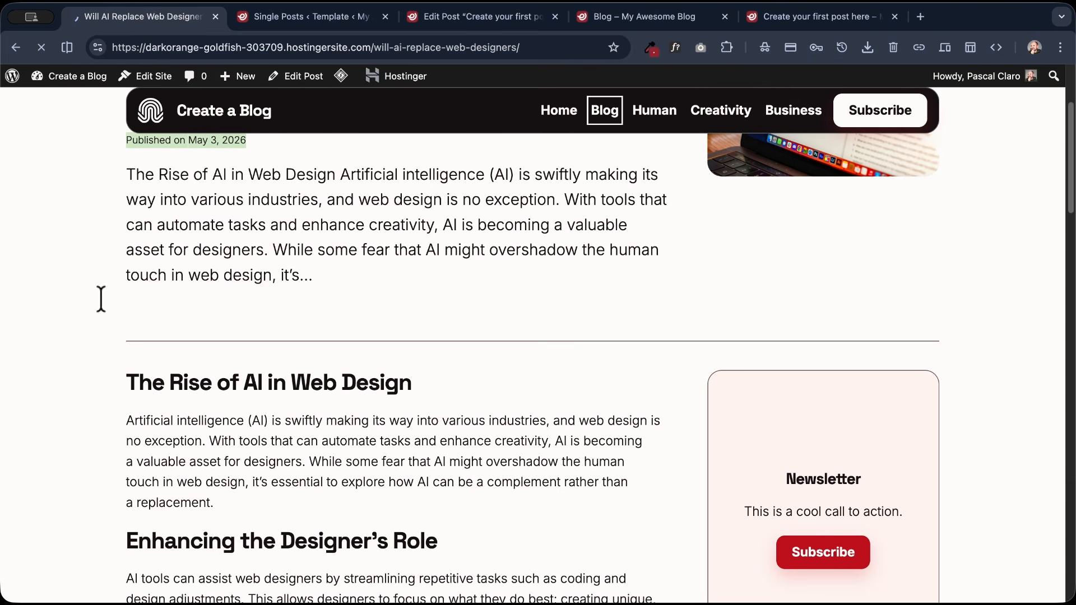
{"action": "scroll", "coordinate": [99, 301], "scroll_direction": "down", "scroll_amount": 8}
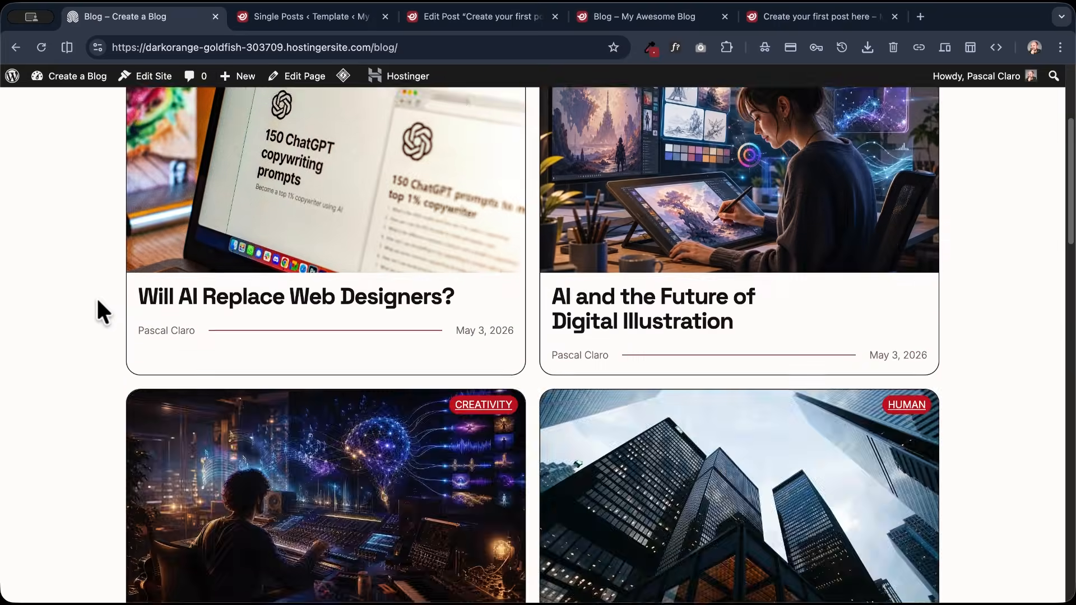
{"action": "scroll", "coordinate": [98, 302], "scroll_direction": "up", "scroll_amount": 10}
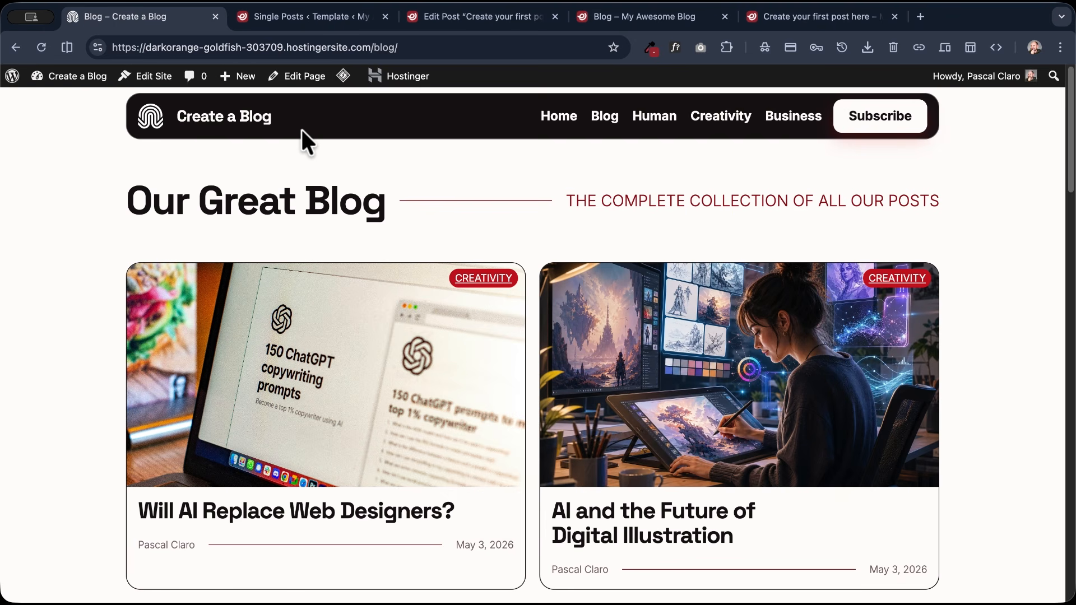
- Leave the Single Posts template, closing the leftover My Awesome Blog tabs, and open the site's live Blog page
{"action": "left_click", "coordinate": [336, 17]}
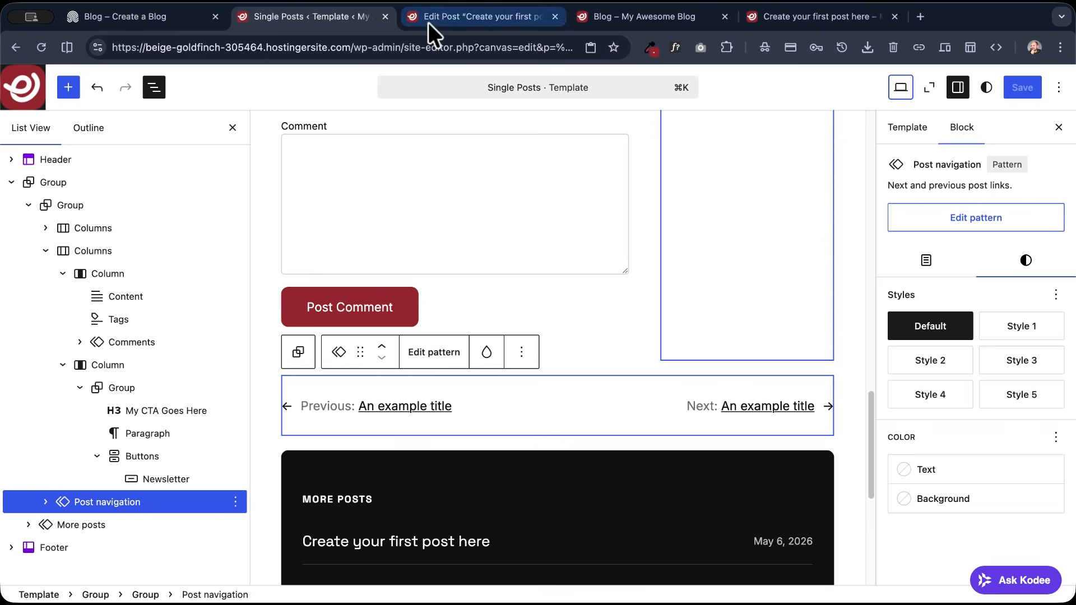
{"action": "left_click", "coordinate": [35, 85]}
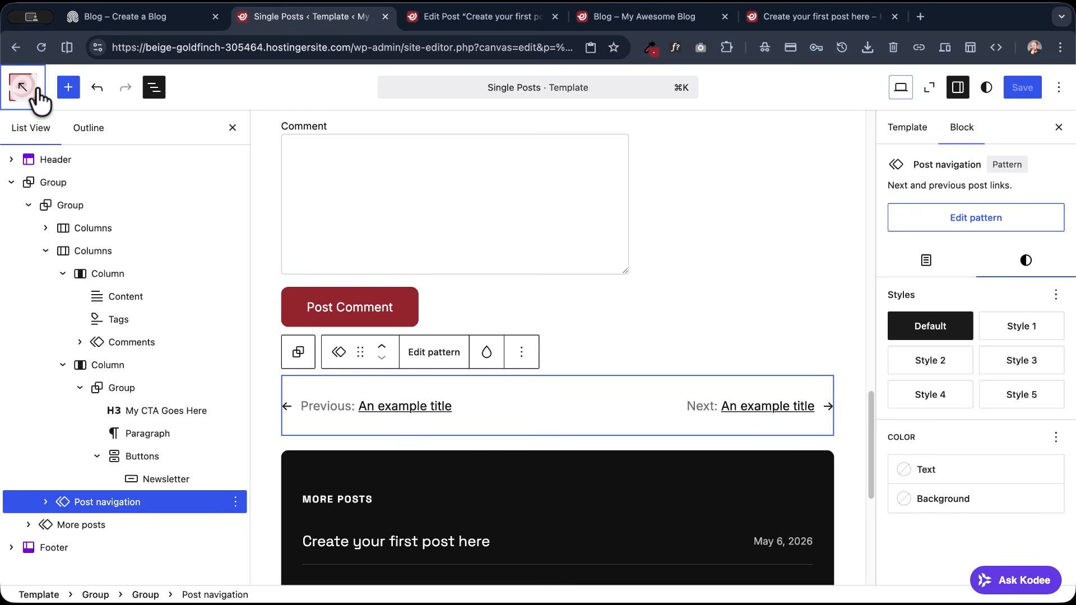
{"action": "left_click", "coordinate": [110, 84]}
{"action": "left_click", "coordinate": [356, 16]}
{"action": "left_click", "coordinate": [511, 16]}
{"action": "left_click", "coordinate": [511, 16]}
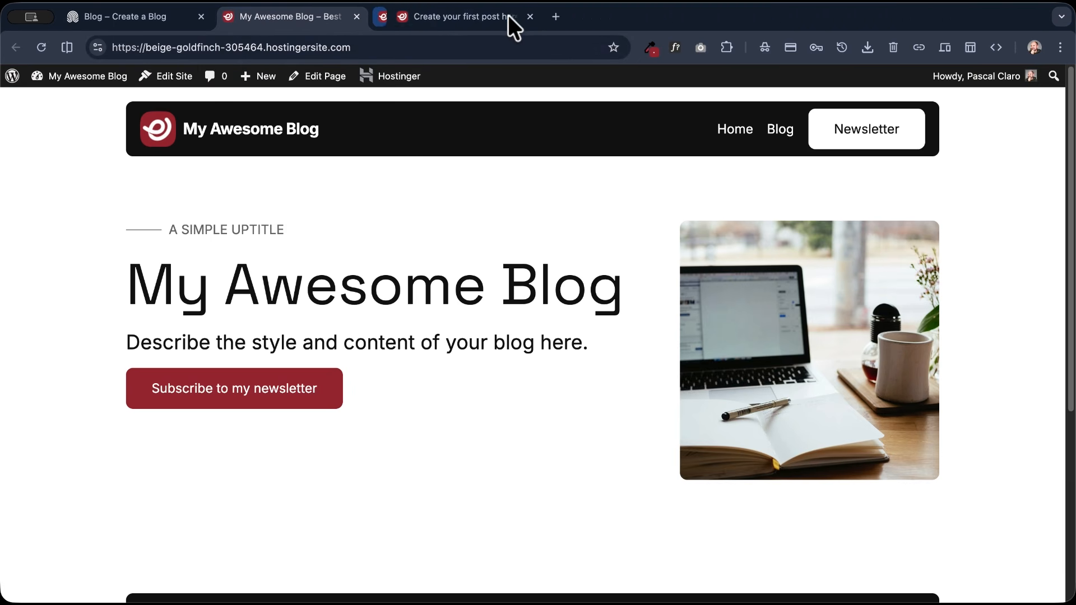
{"action": "left_click", "coordinate": [511, 16]}
{"action": "left_click", "coordinate": [780, 130]}
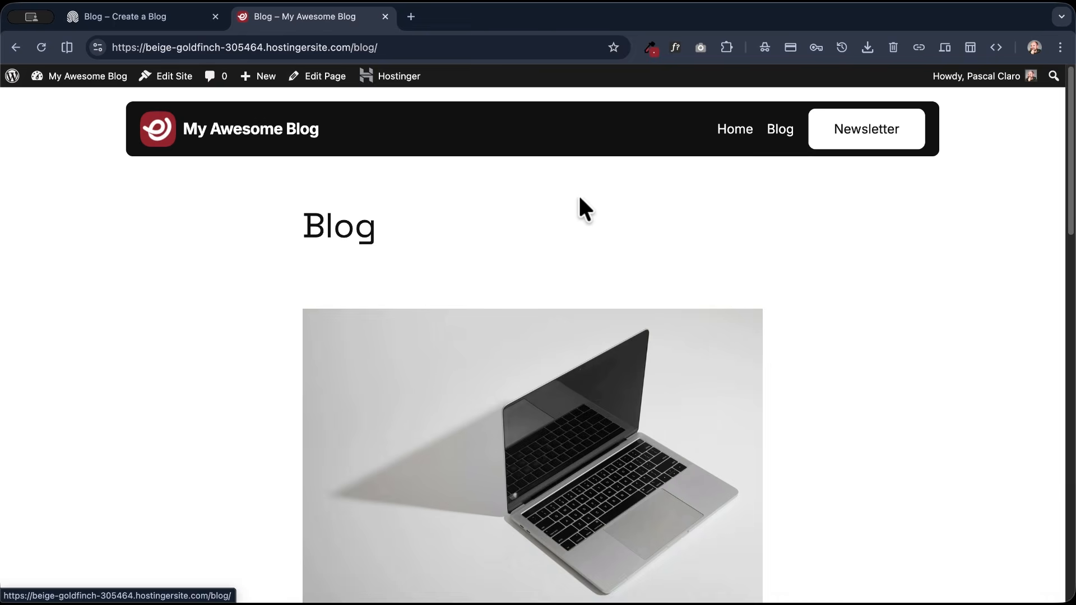
- Open the Blog Home template in the site editor, display its block structure and select the expanded main Group
{"action": "left_click", "coordinate": [185, 90]}
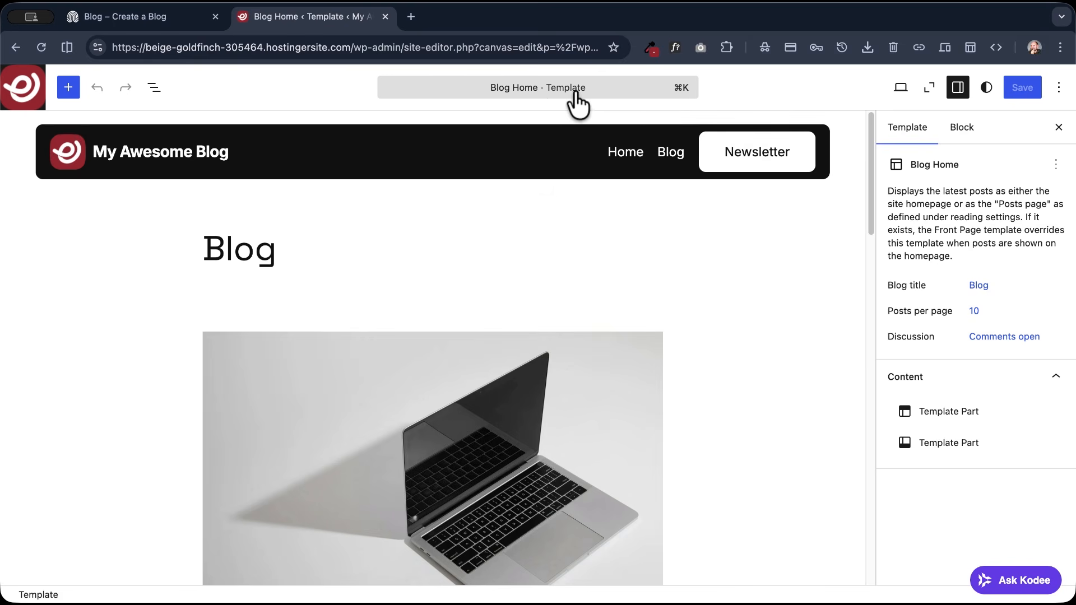
{"action": "left_click", "coordinate": [507, 99]}
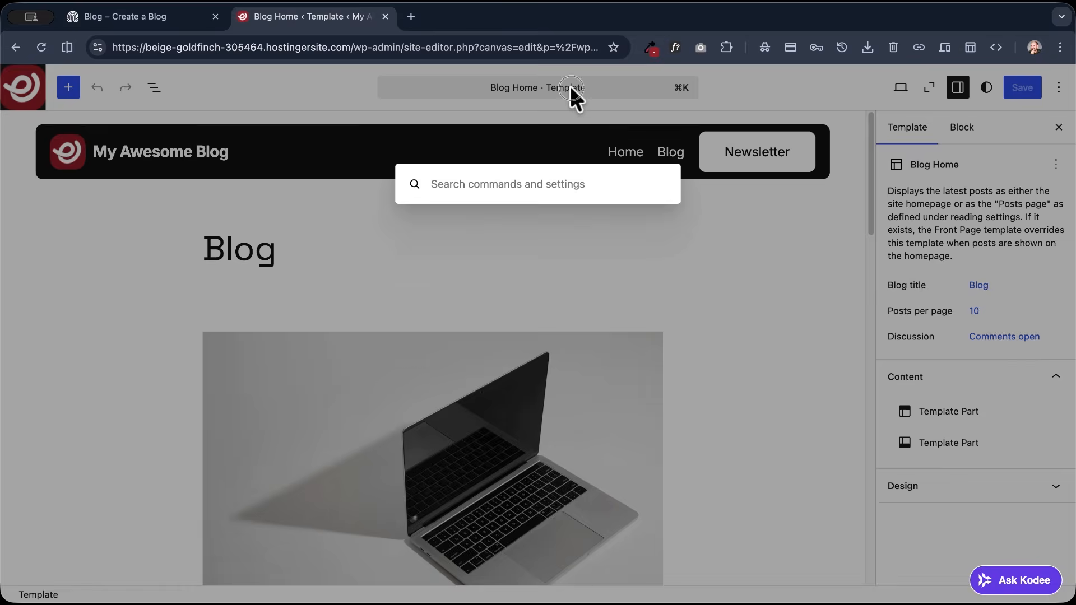
{"action": "left_click", "coordinate": [571, 90]}
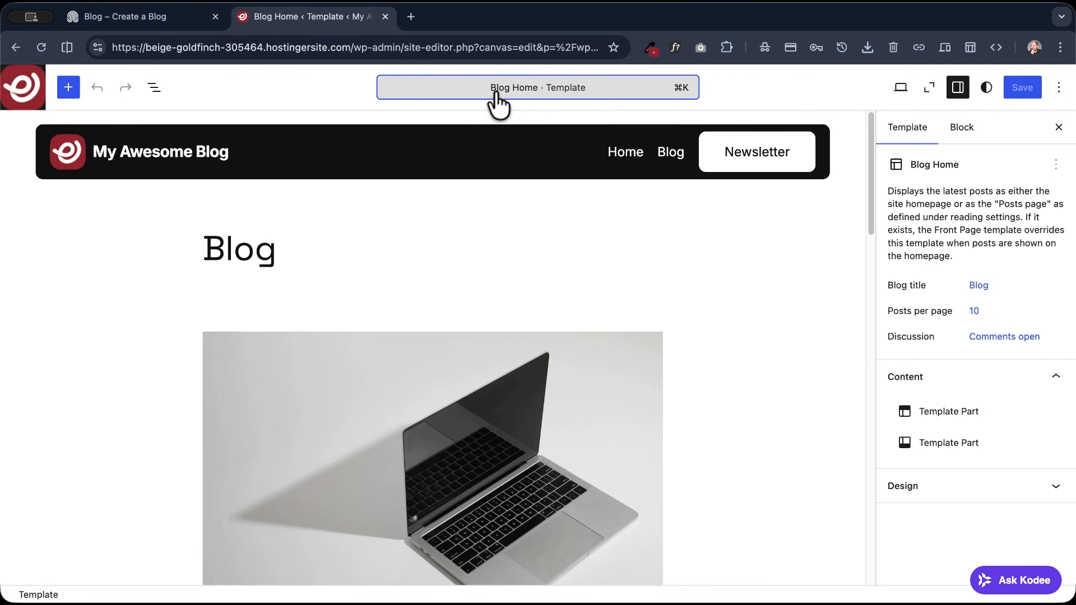
{"action": "left_click", "coordinate": [154, 88]}
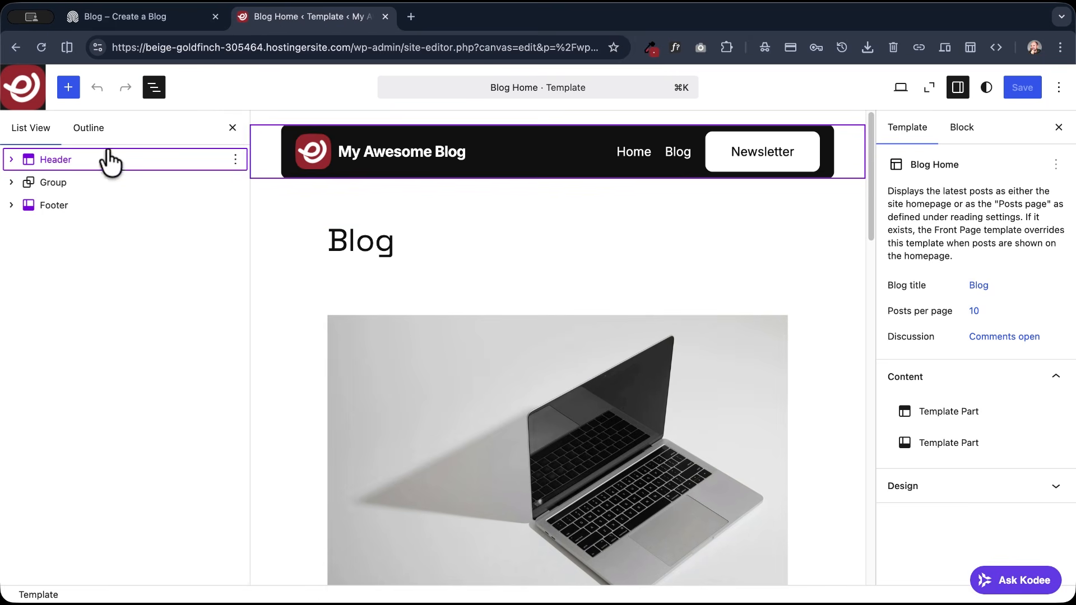
{"action": "left_click", "coordinate": [11, 183]}
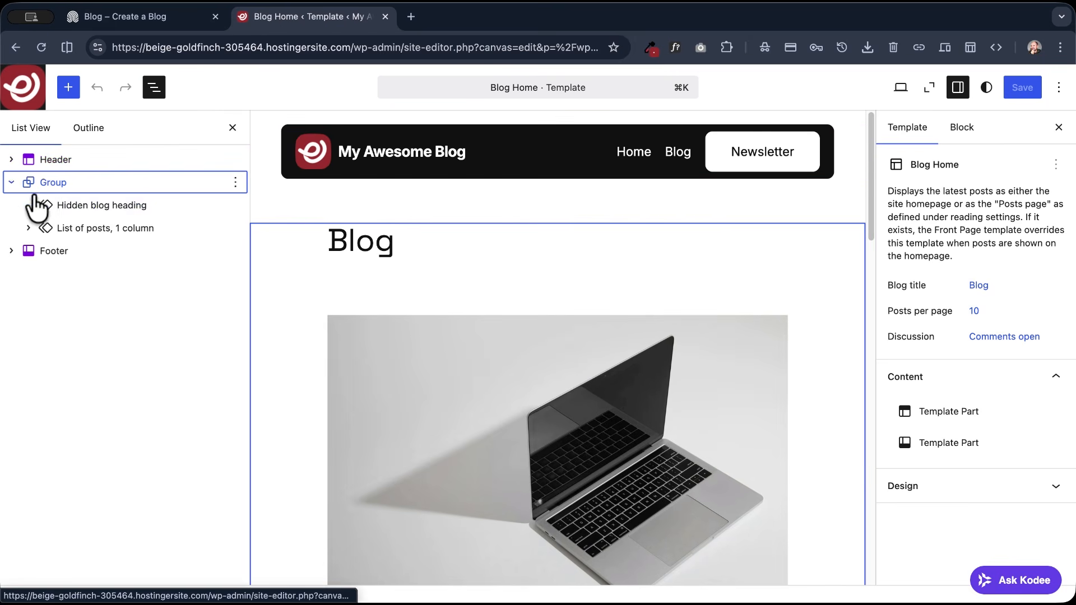
{"action": "left_click", "coordinate": [71, 185]}
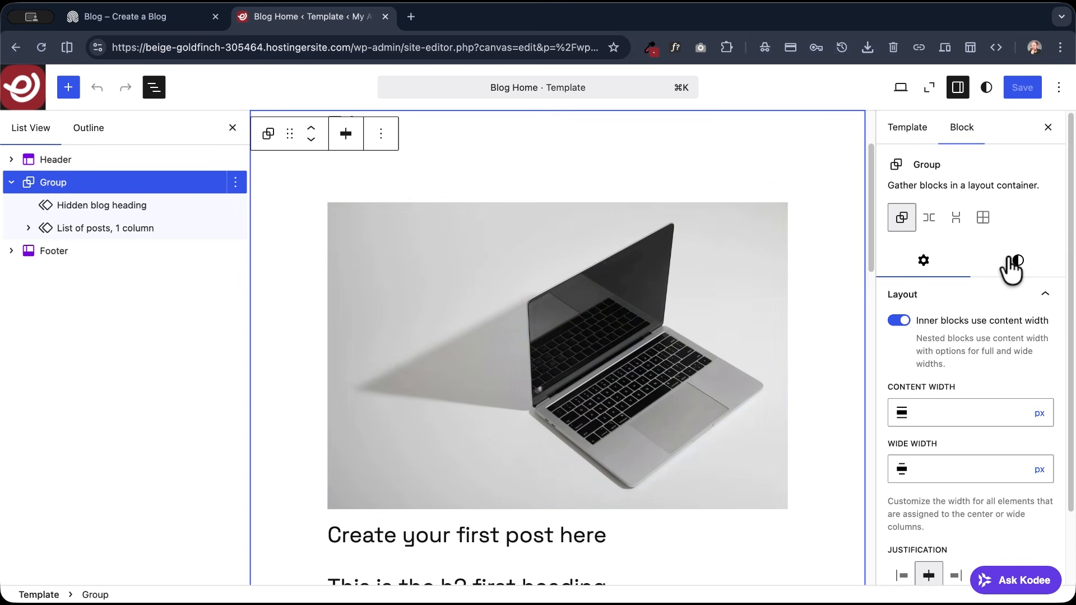
- Set the main Group's top margin to None in the Blog Home template
{"action": "scroll", "coordinate": [942, 311], "scroll_direction": "down", "scroll_amount": 15}
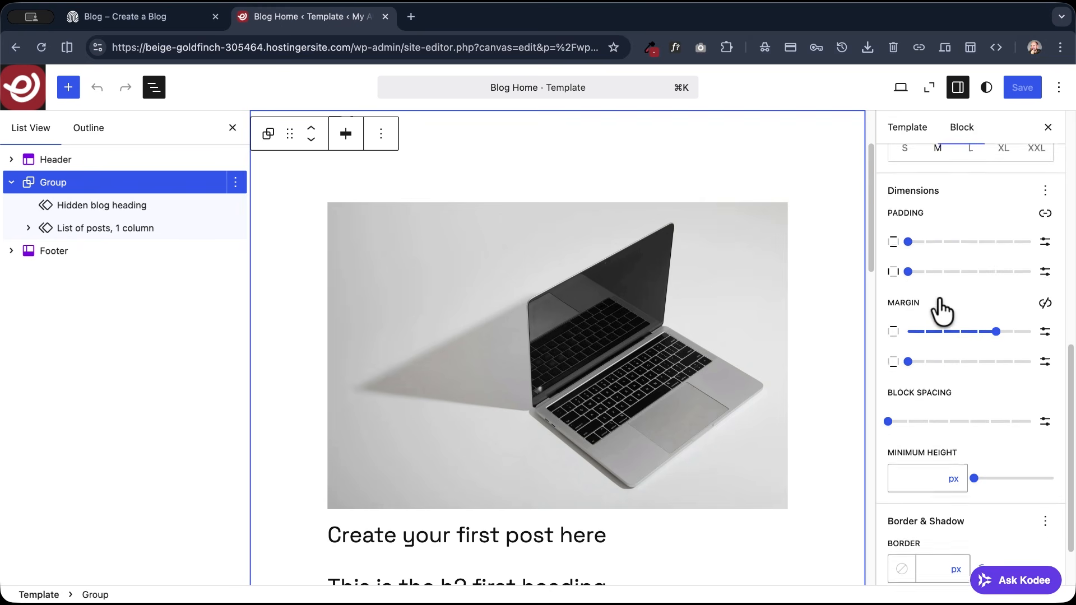
{"action": "scroll", "coordinate": [941, 311], "scroll_direction": "down", "scroll_amount": 1}
{"action": "left_click_drag", "start_coordinate": [995, 307], "coordinate": [891, 315]}
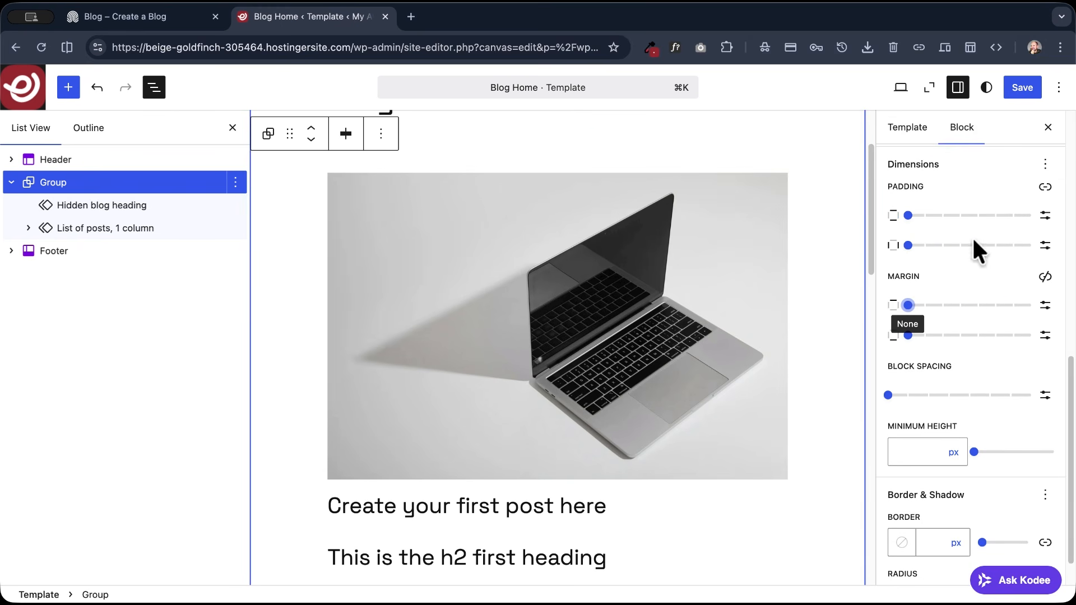
- Change the Hidden blog heading pattern's text to "My Great Blog", save the template and exit the pattern
{"action": "left_click", "coordinate": [116, 210]}
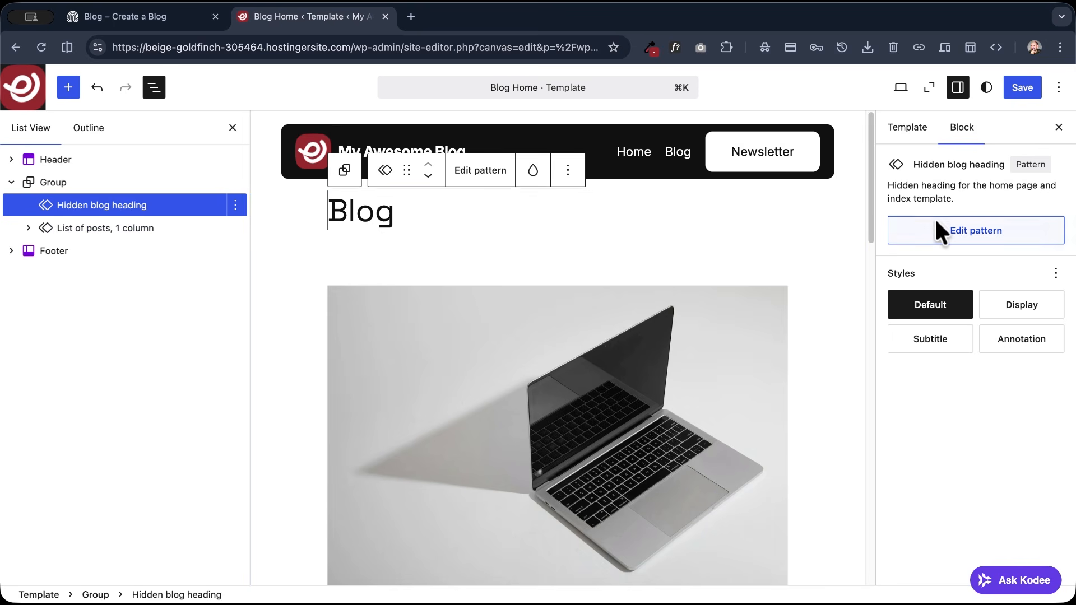
{"action": "left_click", "coordinate": [941, 232]}
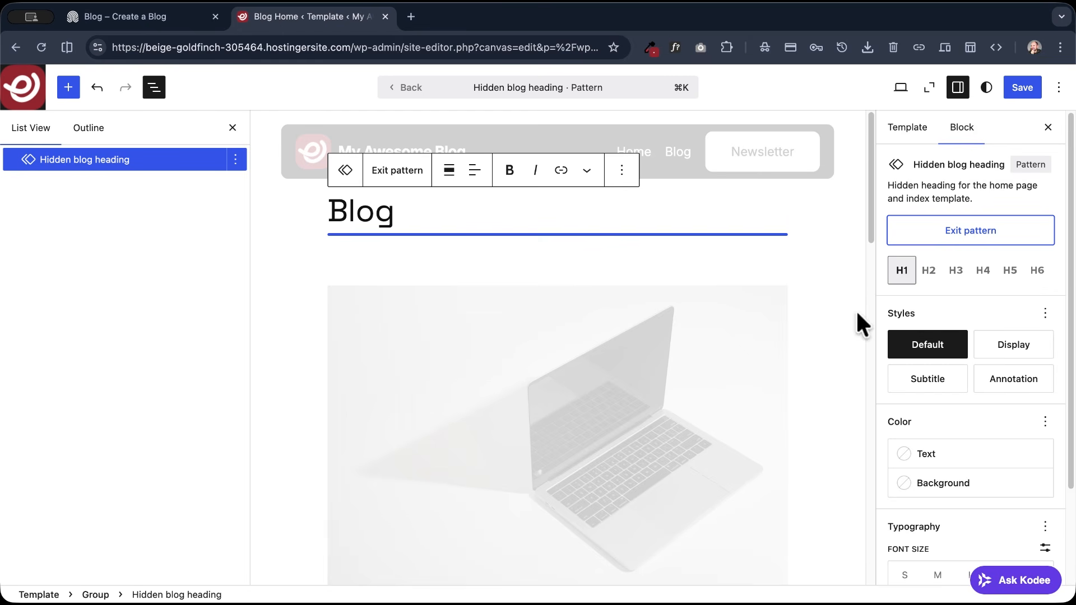
{"action": "left_click", "coordinate": [374, 215]}
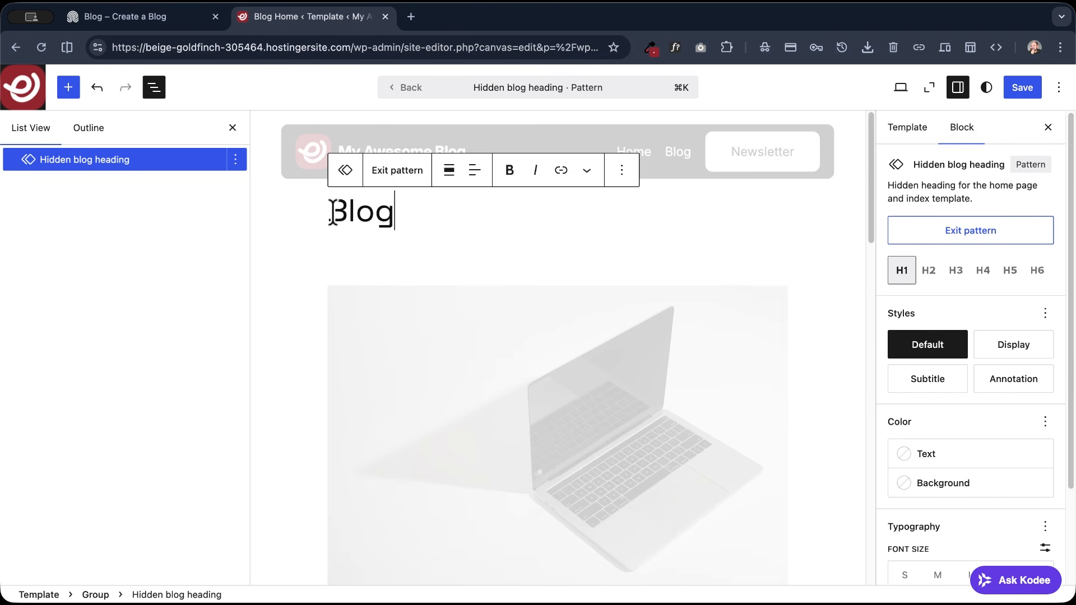
{"action": "left_click", "coordinate": [345, 212]}
{"action": "type", "text": "My Great"}
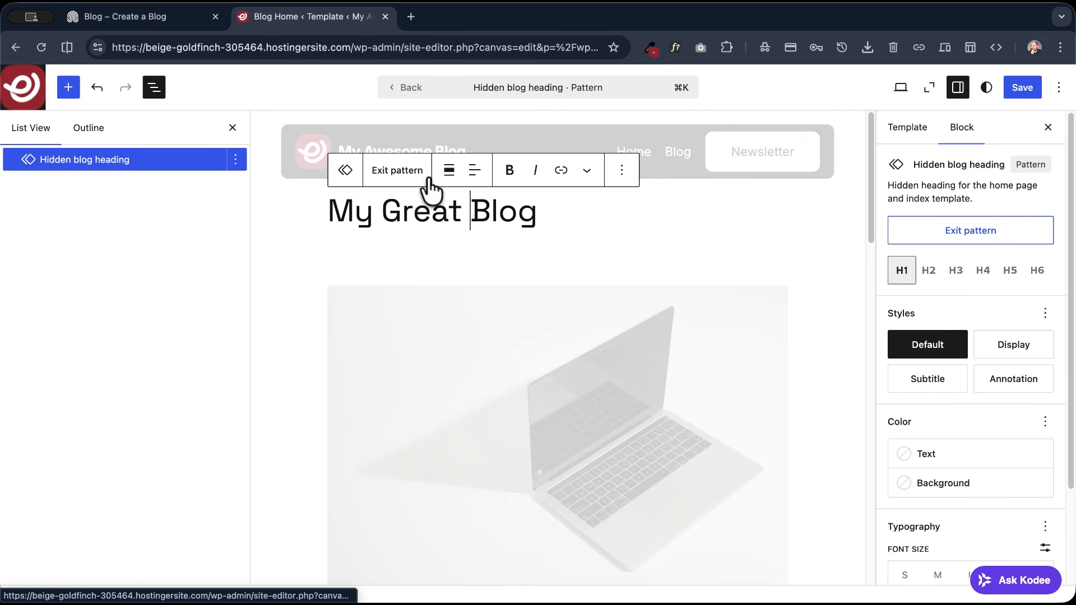
{"action": "left_click", "coordinate": [1018, 87]}
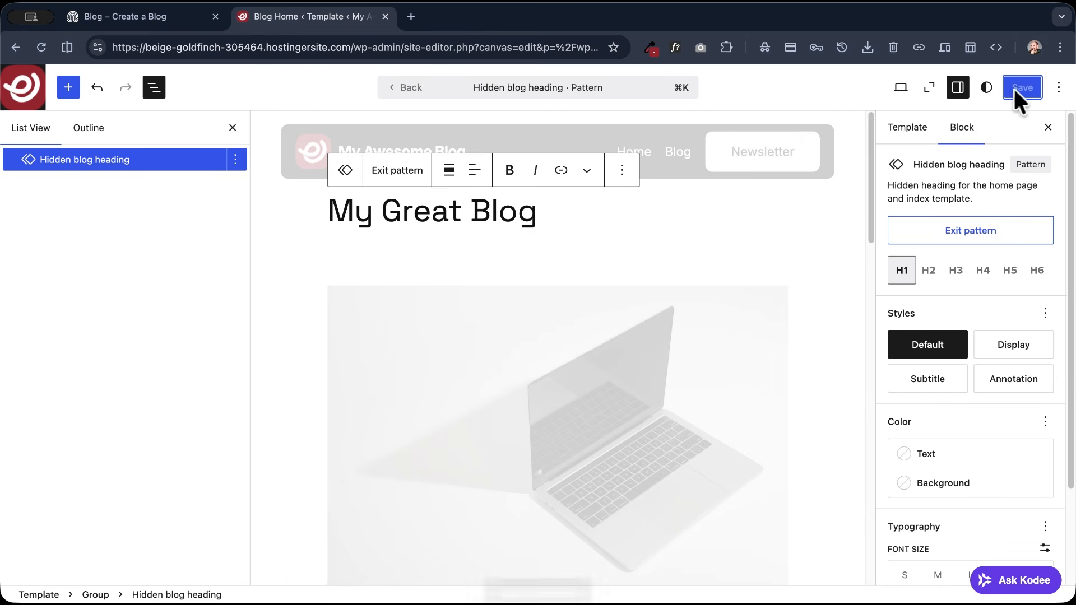
{"action": "left_click", "coordinate": [397, 166]}
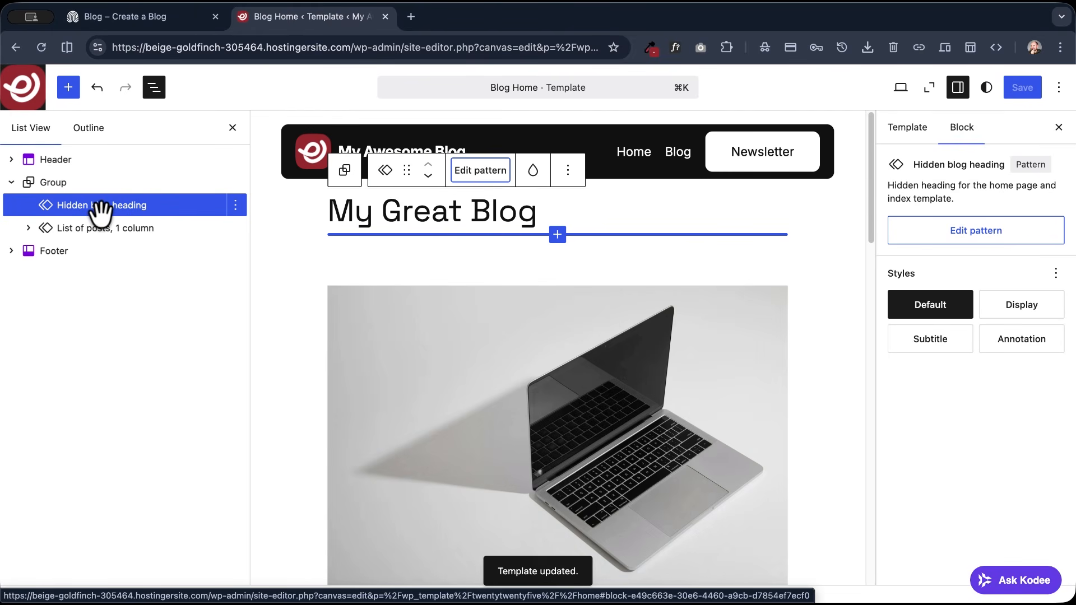
- Wrap the "My Great Blog" heading in its own group and turn that group into a Row
{"action": "left_click", "coordinate": [514, 215]}
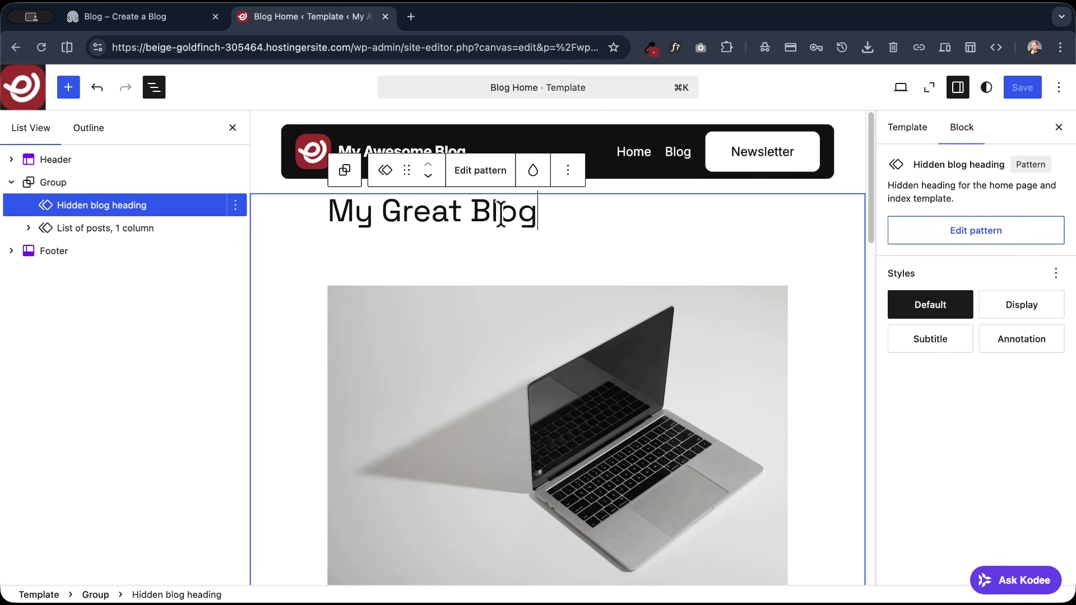
{"action": "left_click", "coordinate": [568, 170]}
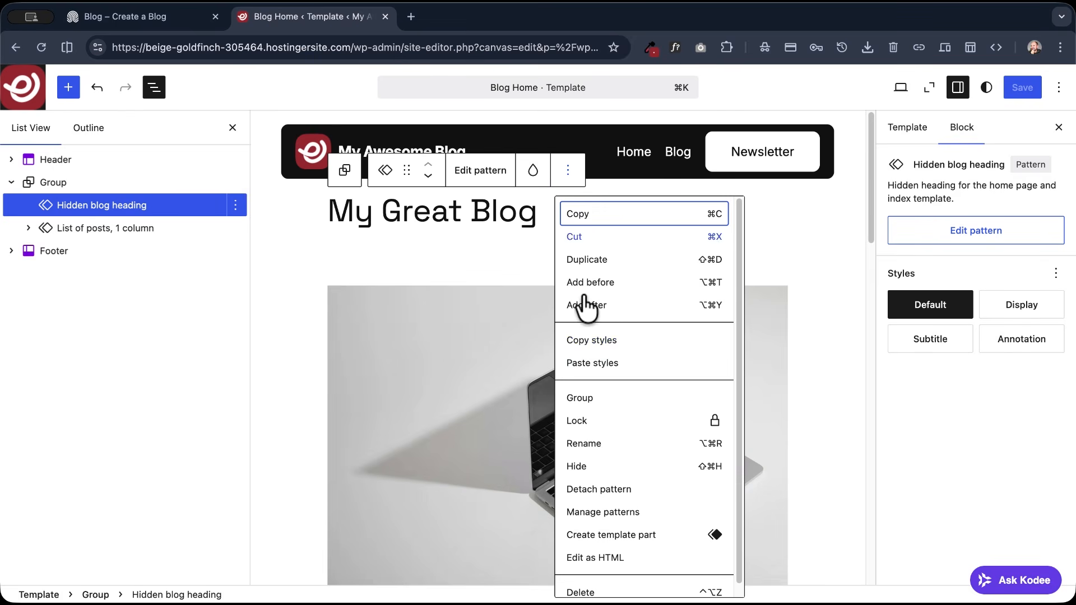
{"action": "left_click", "coordinate": [584, 404]}
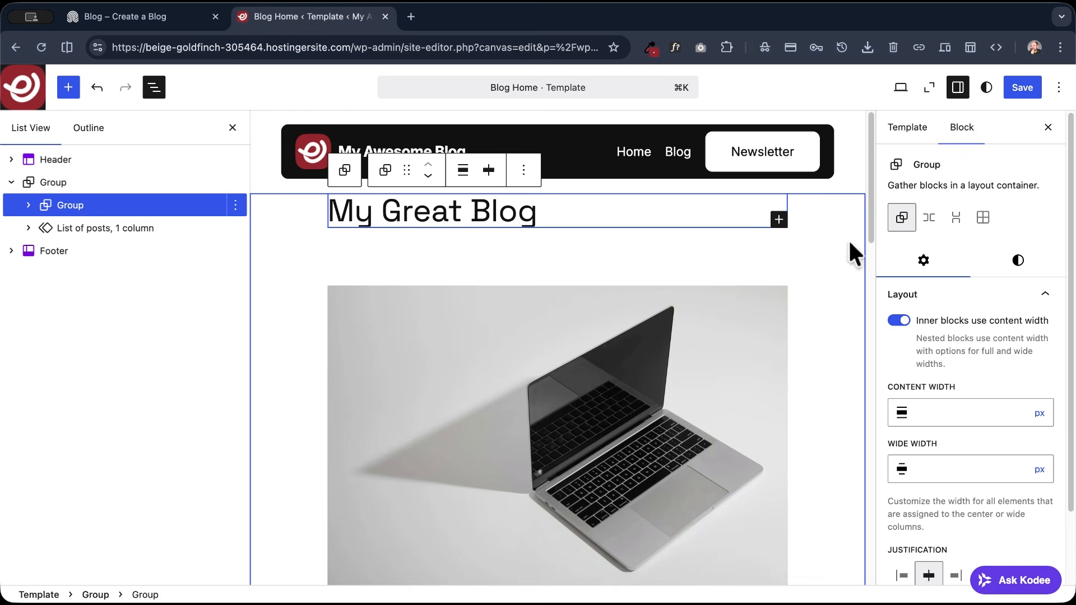
{"action": "left_click", "coordinate": [929, 220]}
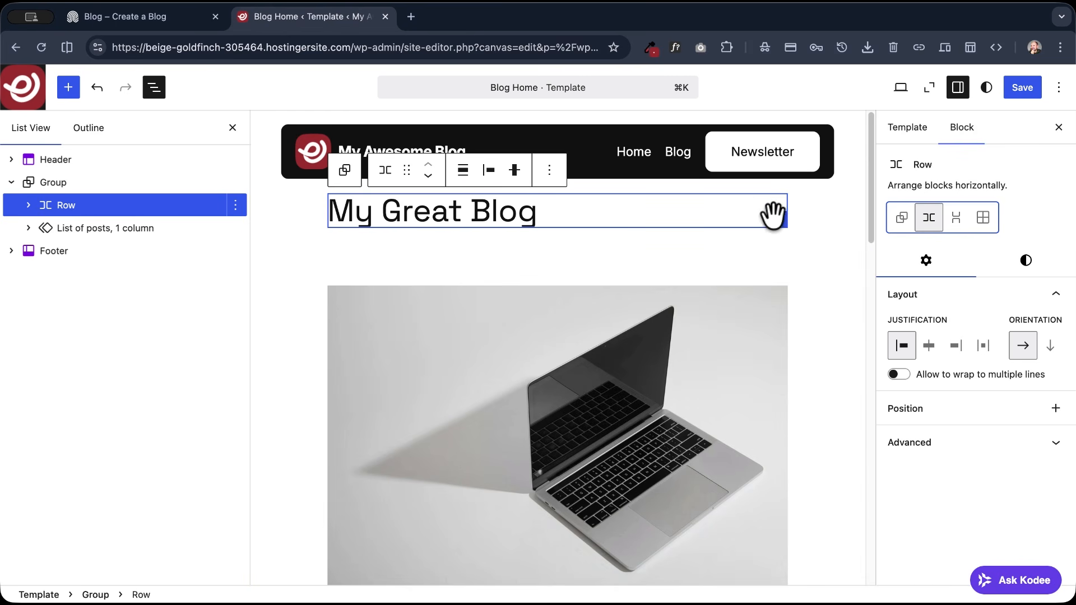
- Insert a Separator block after the heading inside the Row
{"action": "left_click", "coordinate": [778, 219]}
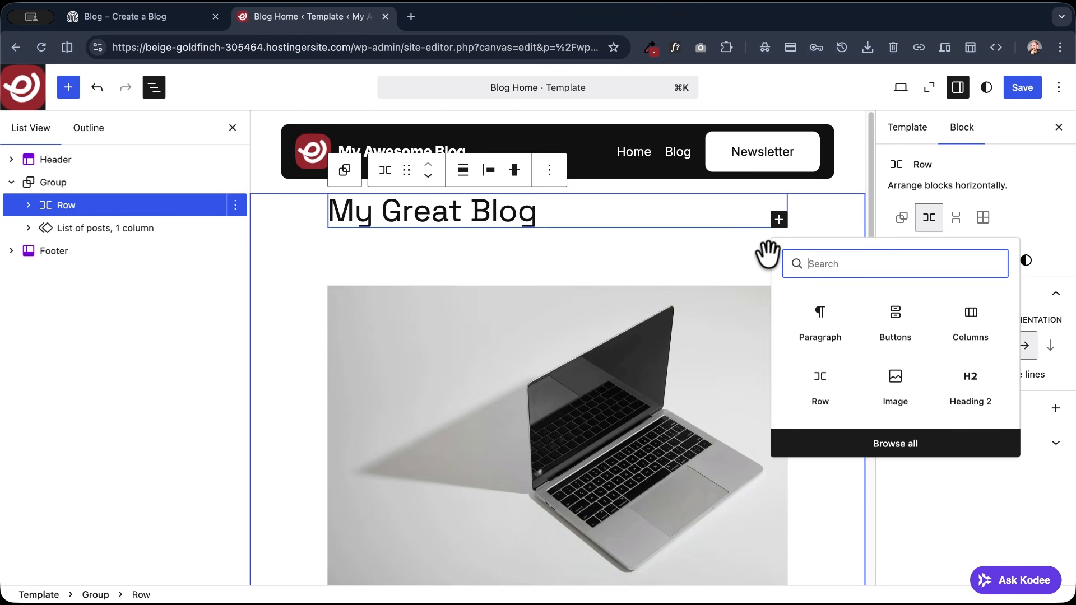
{"action": "type", "text": "separa"}
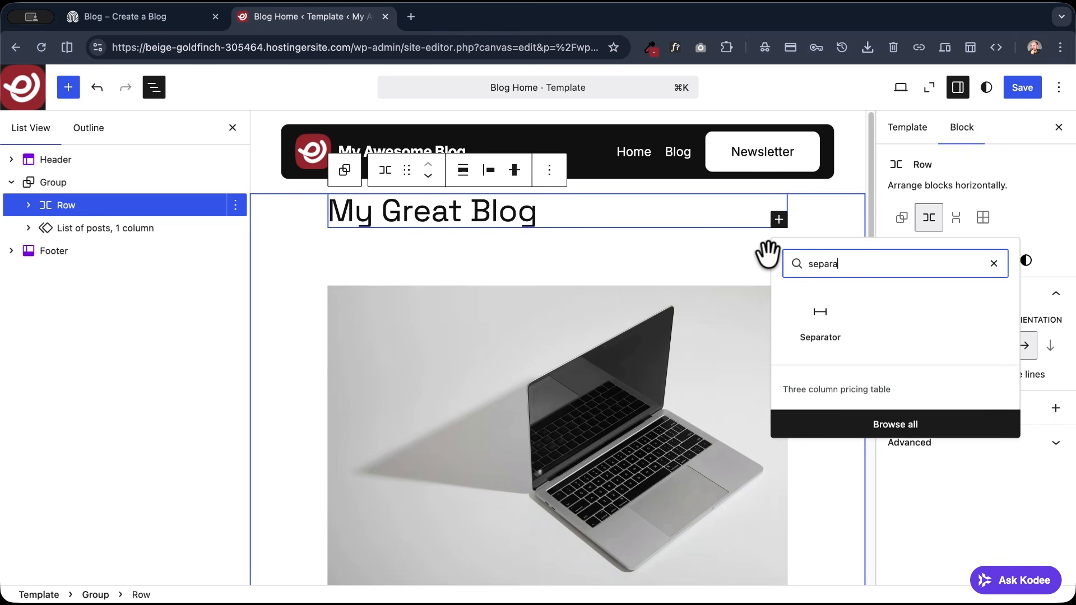
{"action": "left_click", "coordinate": [795, 314]}
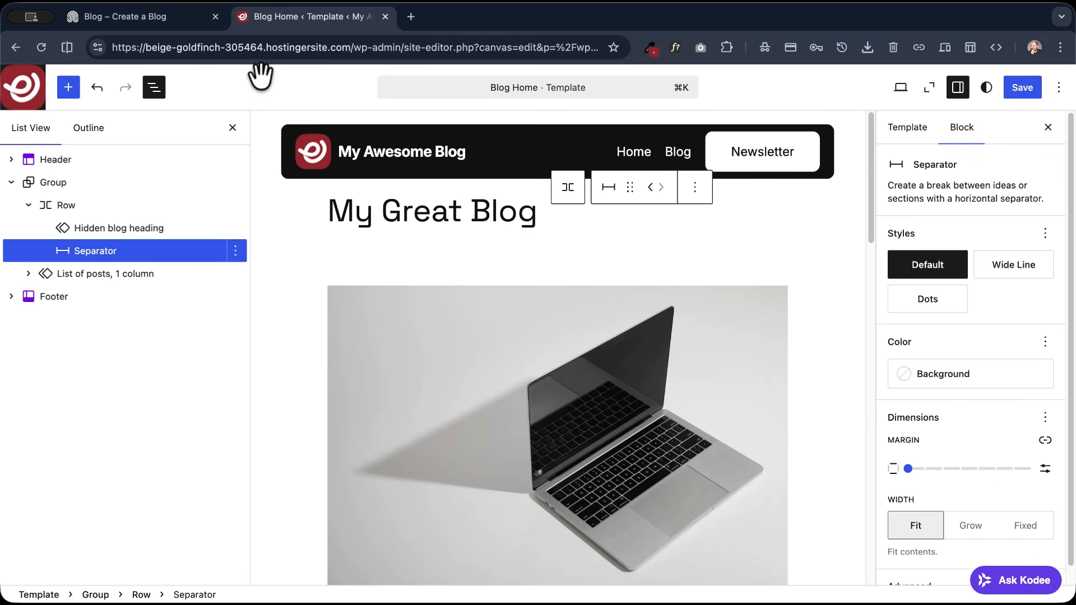
- Check the reference blog's heading row, give the Separator the Accent 2 background color and set its width to Grow
{"action": "left_click", "coordinate": [156, 18]}
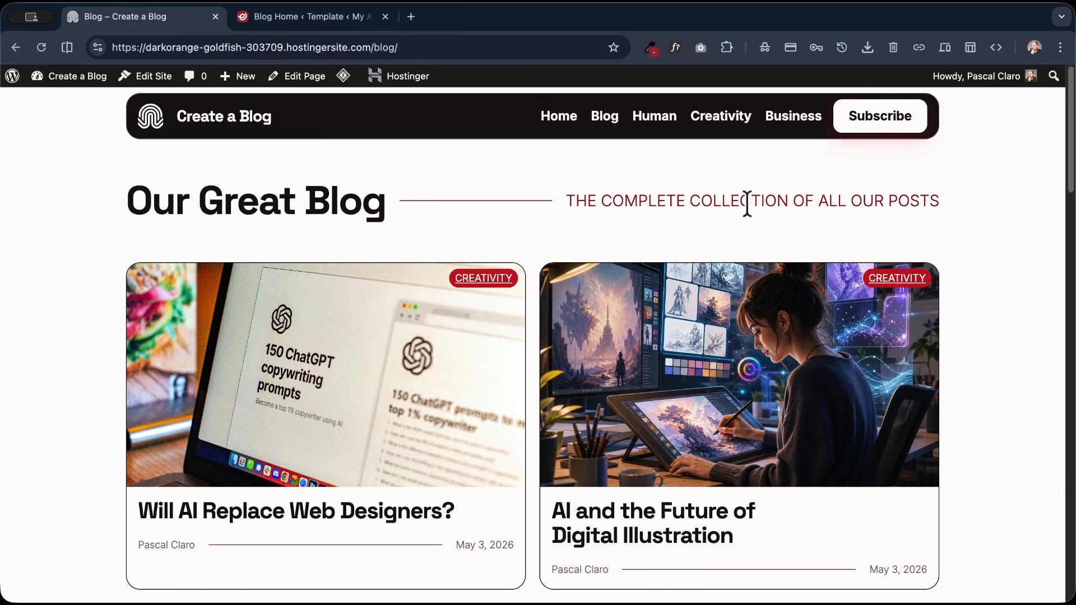
{"action": "left_click", "coordinate": [258, 17]}
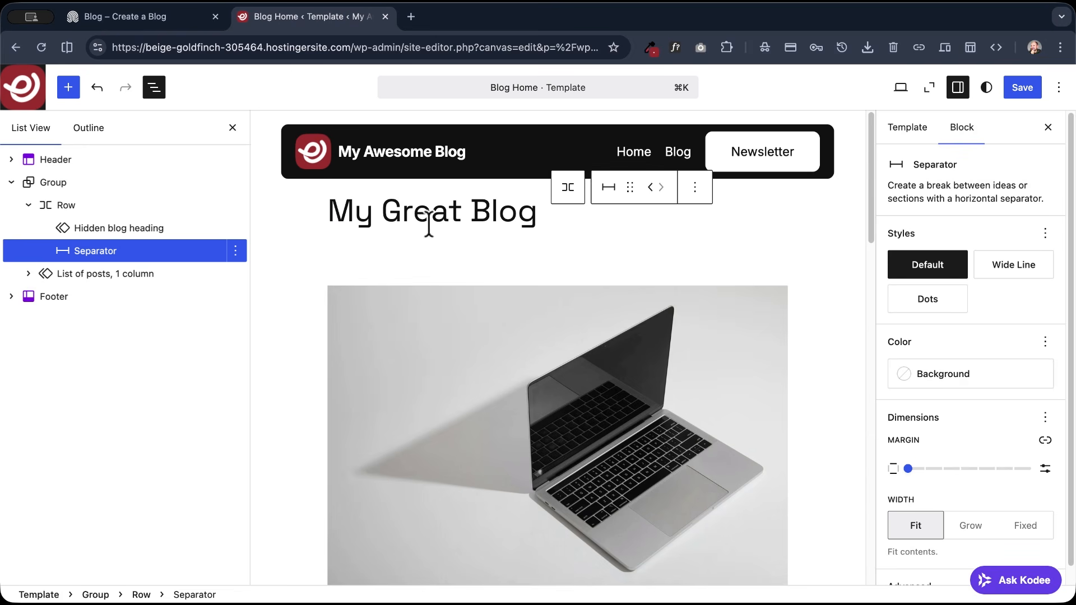
{"action": "scroll", "coordinate": [993, 291], "scroll_direction": "down", "scroll_amount": 1}
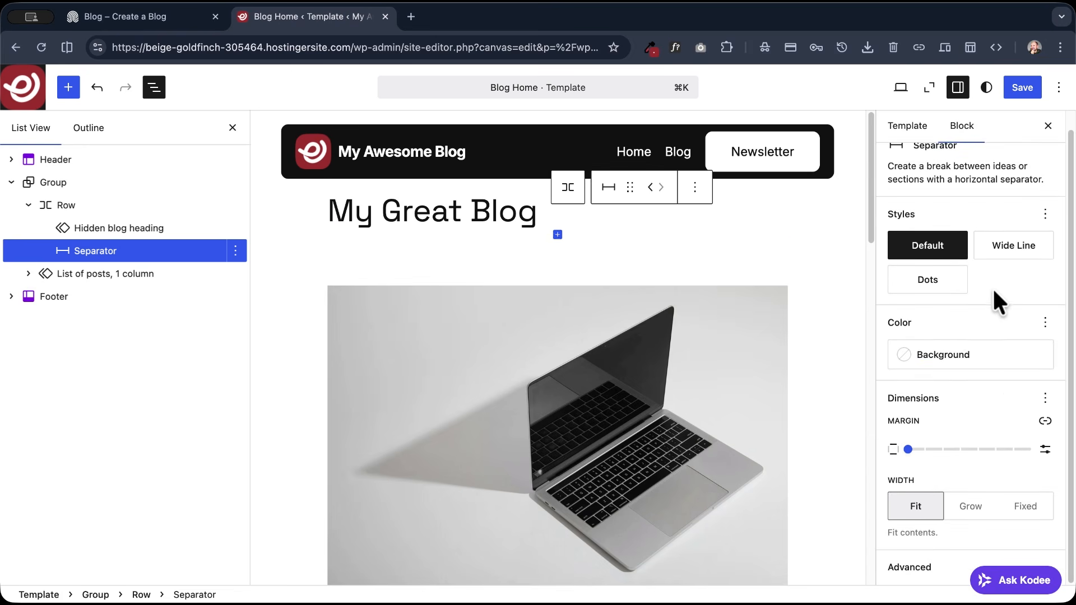
{"action": "left_click", "coordinate": [951, 353]}
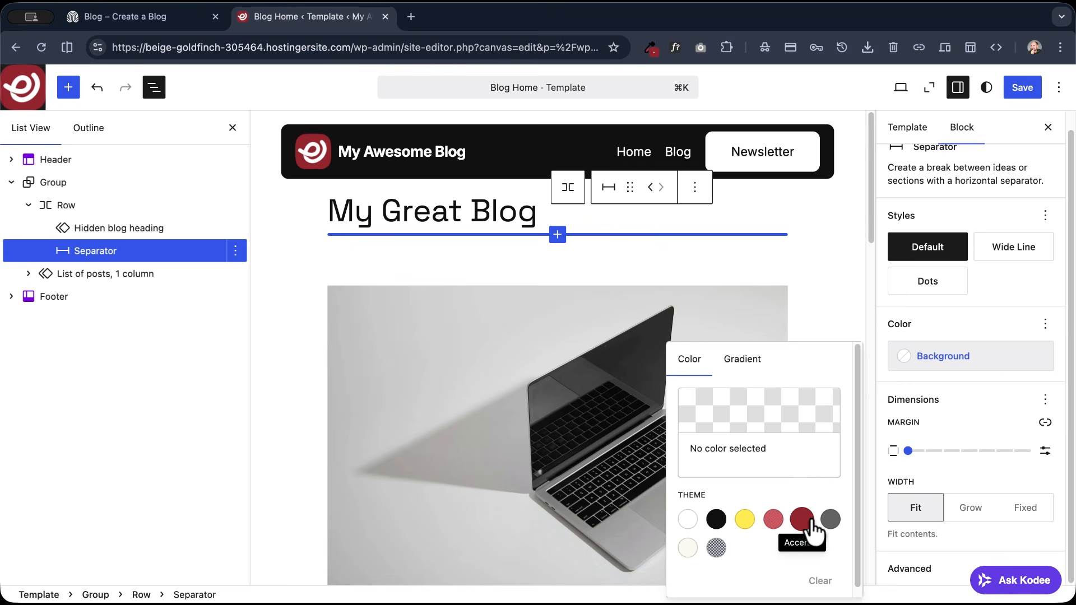
{"action": "left_click", "coordinate": [773, 519]}
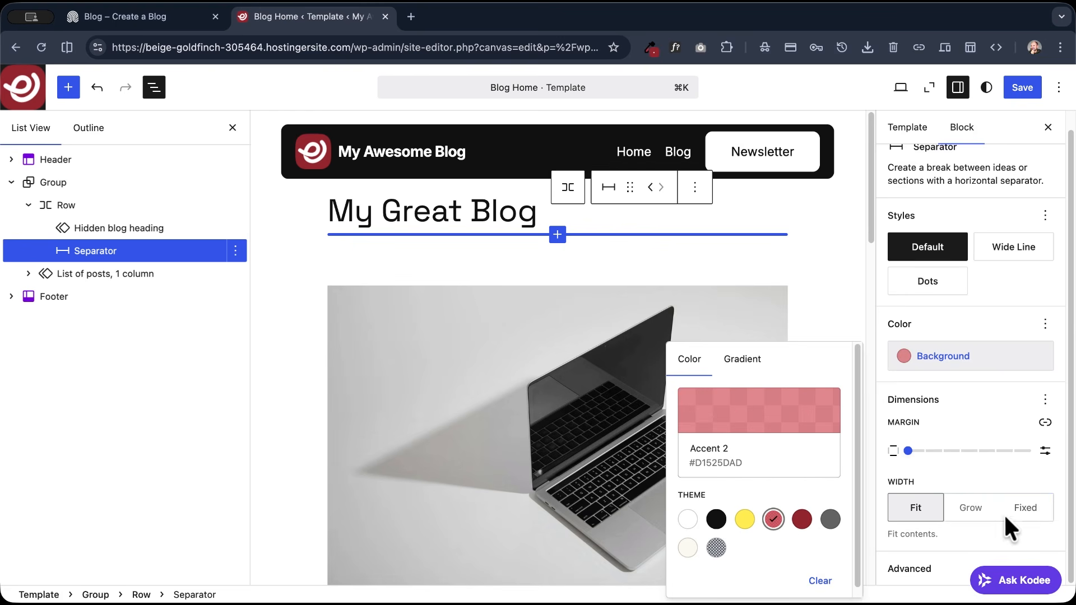
{"action": "left_click", "coordinate": [972, 520]}
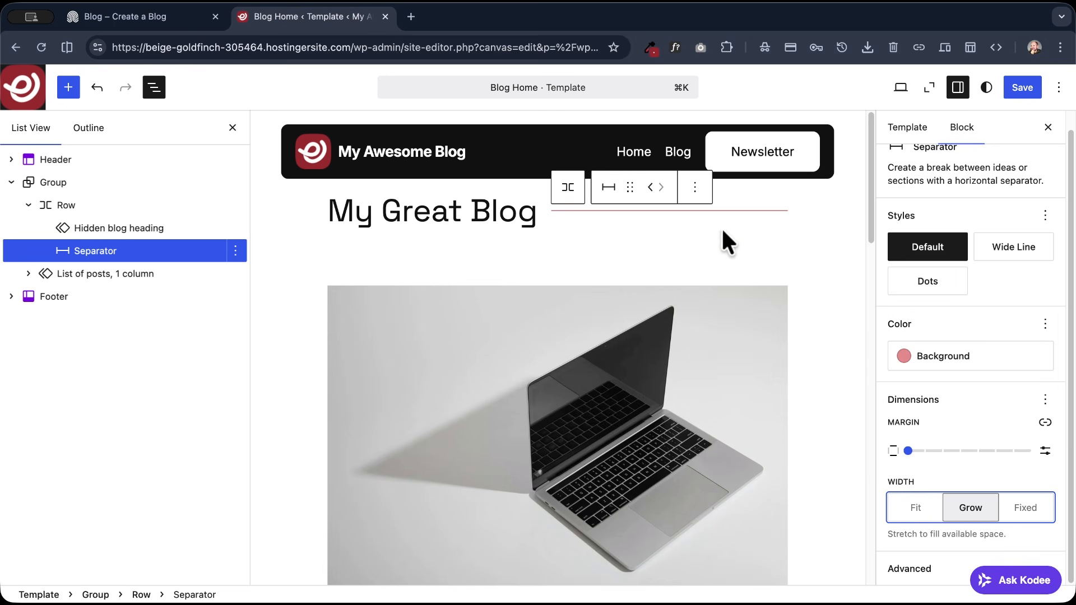
- Add a paragraph reading "Describe the content of the blog" at the end of the heading Row and save the template
{"action": "left_click", "coordinate": [754, 209]}
{"action": "left_click", "coordinate": [778, 219]}
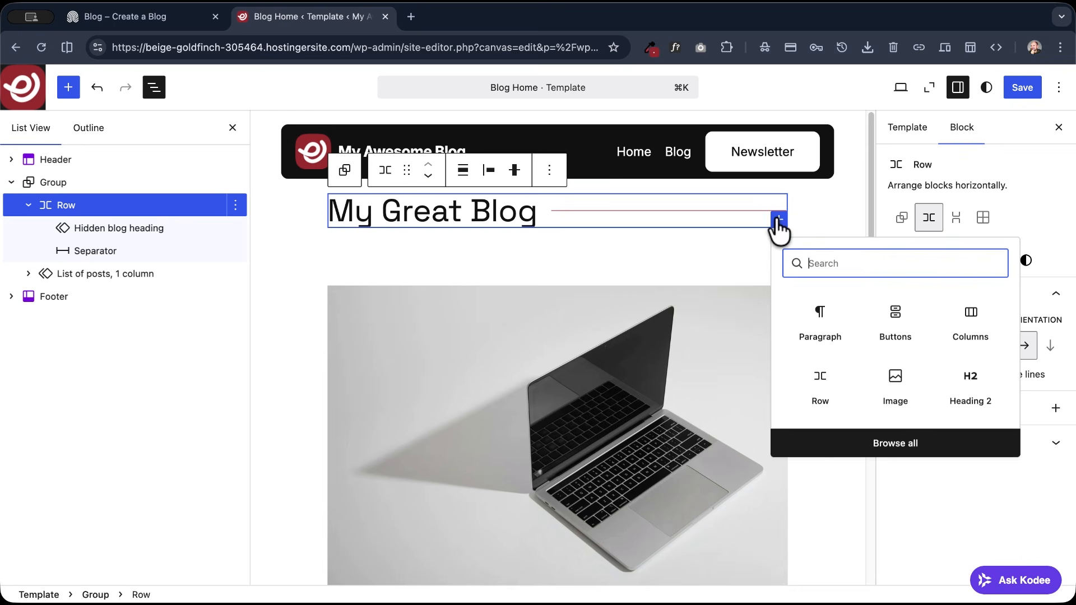
{"action": "left_click", "coordinate": [819, 321]}
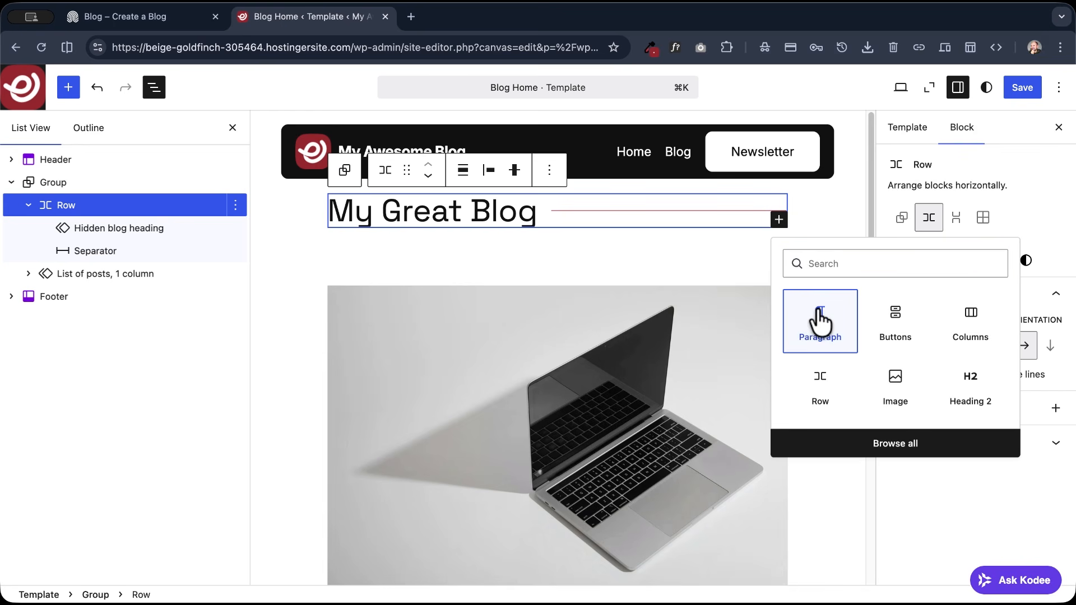
{"action": "left_click", "coordinate": [819, 320]}
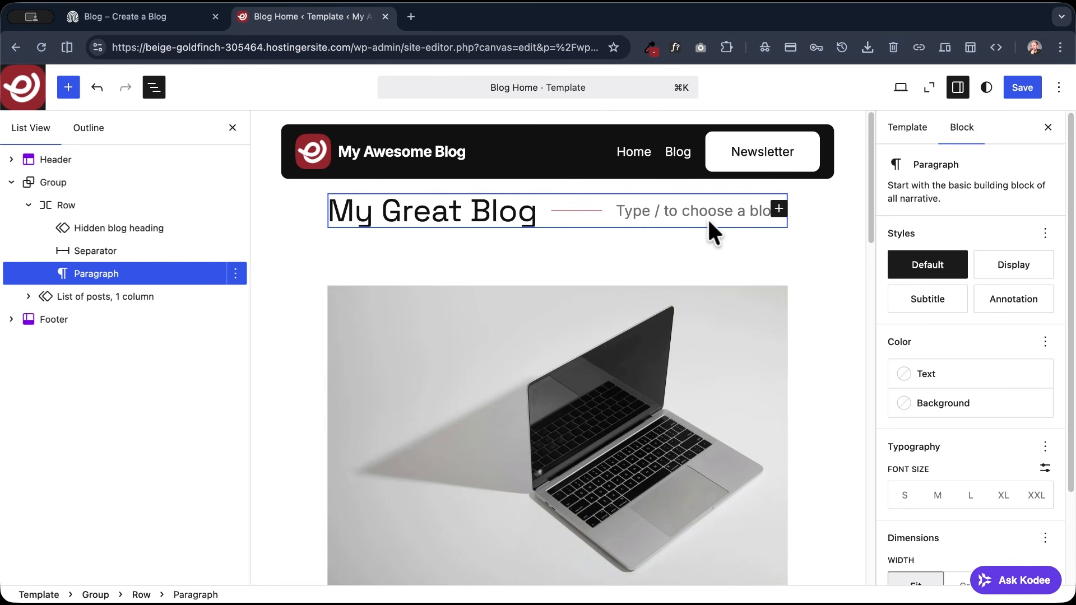
{"action": "type", "text": "Describe the content o"}
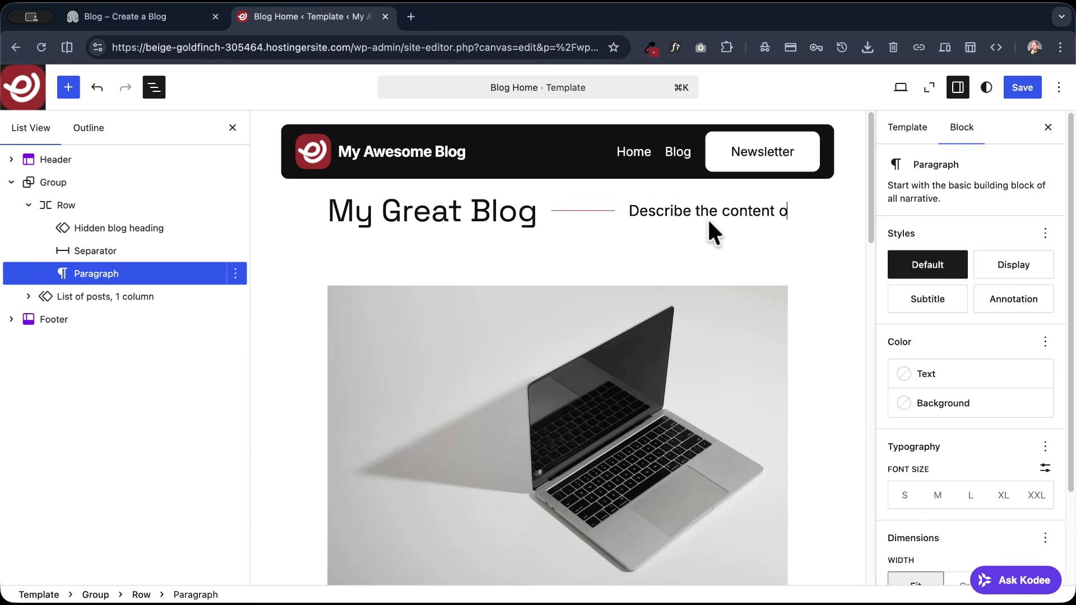
{"action": "type", "text": "f the blog"}
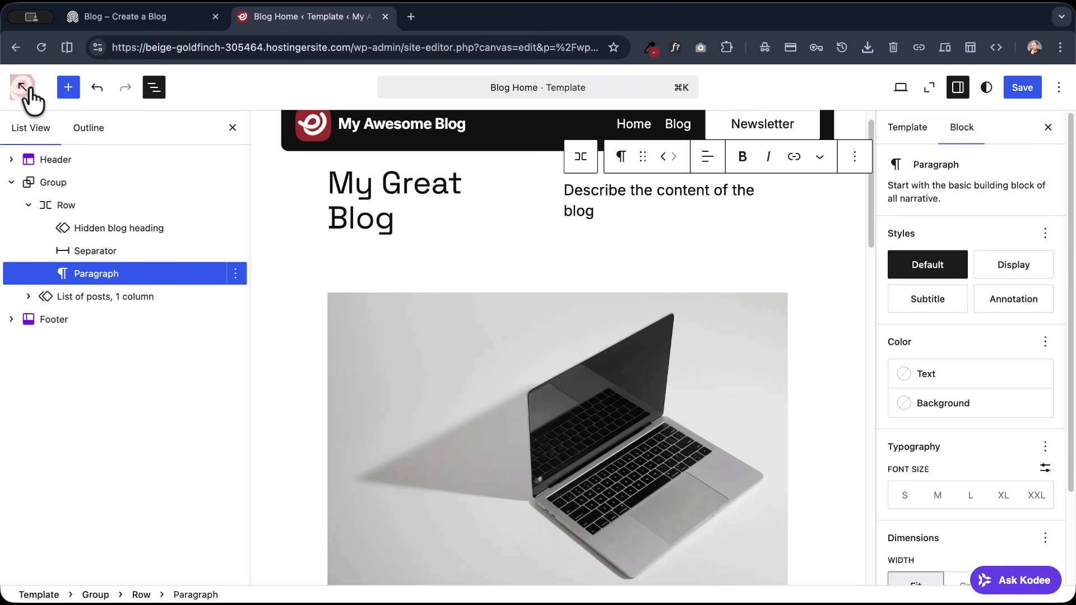
{"action": "left_click", "coordinate": [1023, 90]}
- View the live site, open its Home page for editing and copy the styles of the "A simple uptitle" paragraph
{"action": "left_click", "coordinate": [897, 88]}
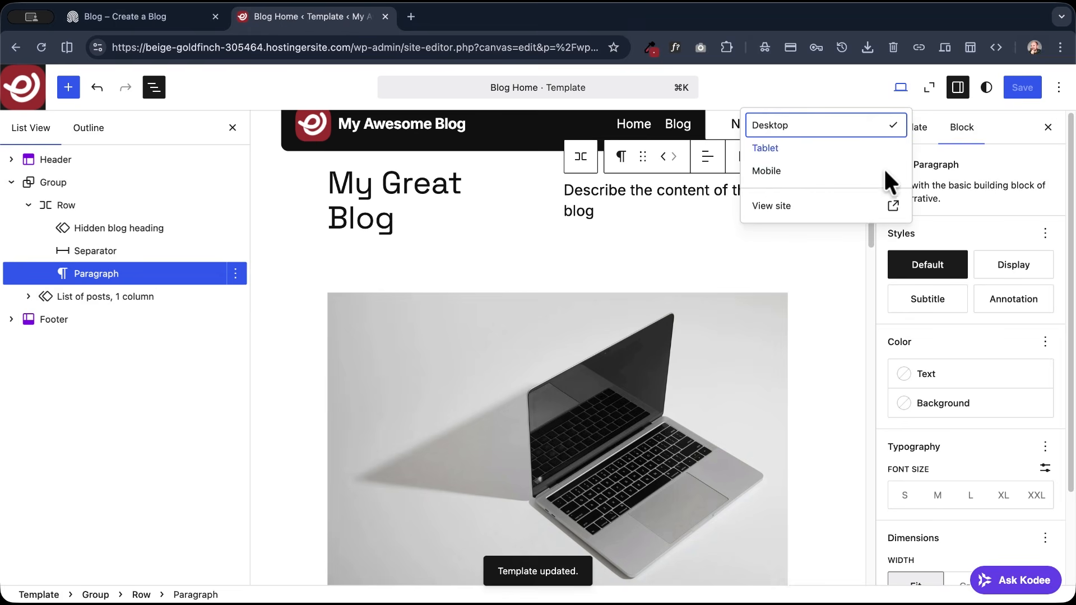
{"action": "left_click", "coordinate": [840, 206]}
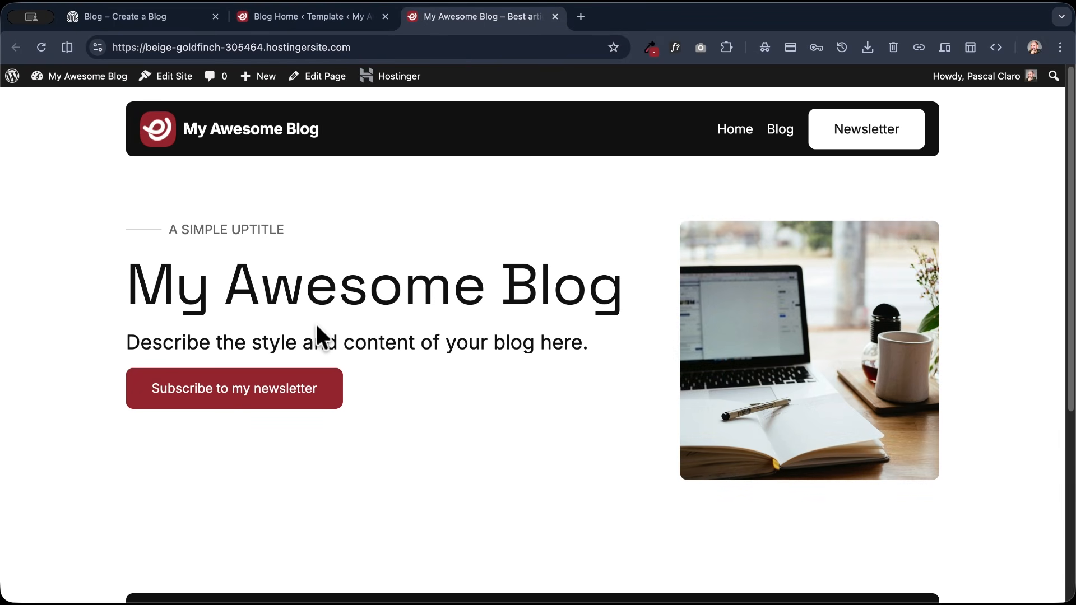
{"action": "left_click_drag", "start_coordinate": [160, 230], "coordinate": [280, 232]}
{"action": "left_click", "coordinate": [303, 196]}
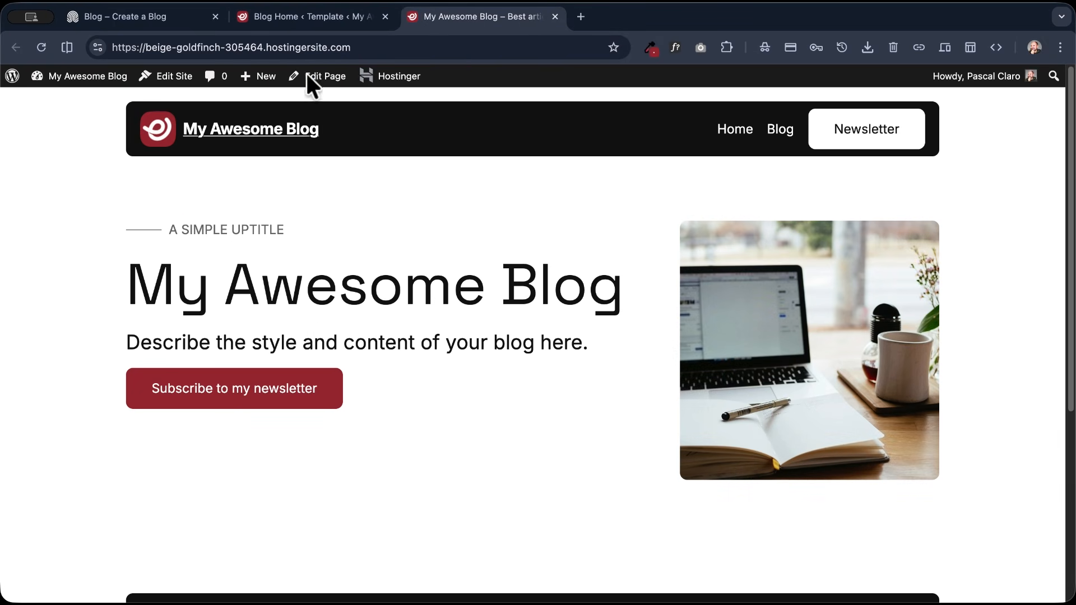
{"action": "left_click", "coordinate": [314, 78]}
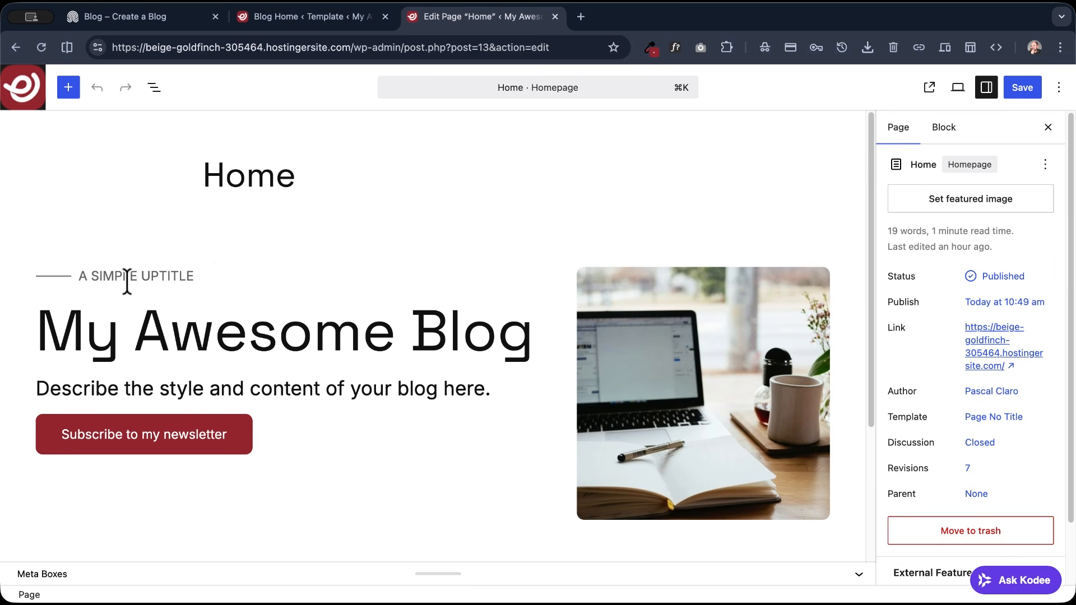
{"action": "left_click", "coordinate": [128, 277]}
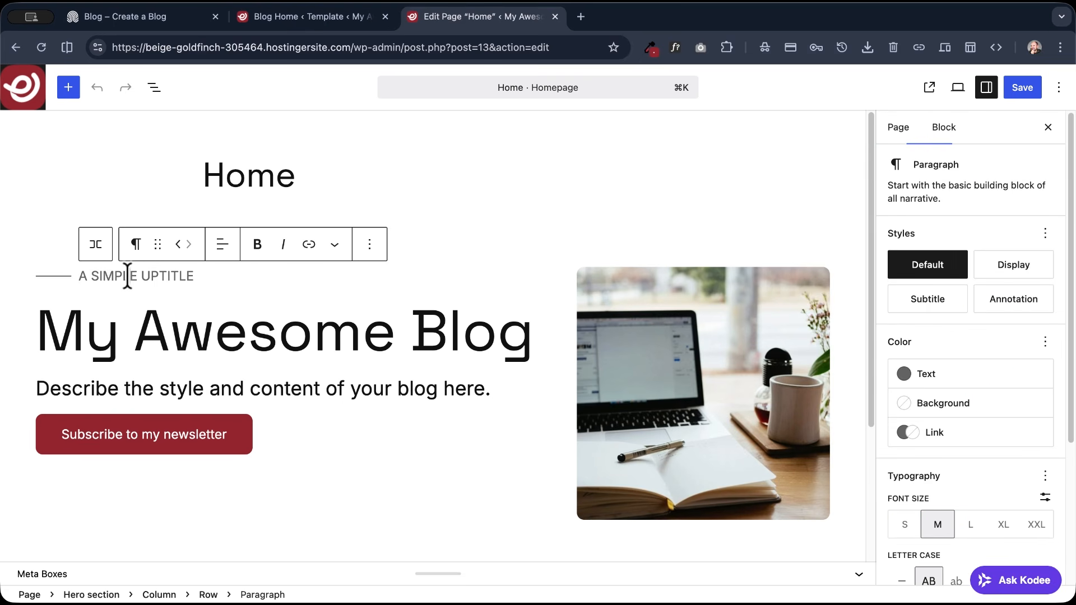
{"action": "left_click", "coordinate": [370, 243]}
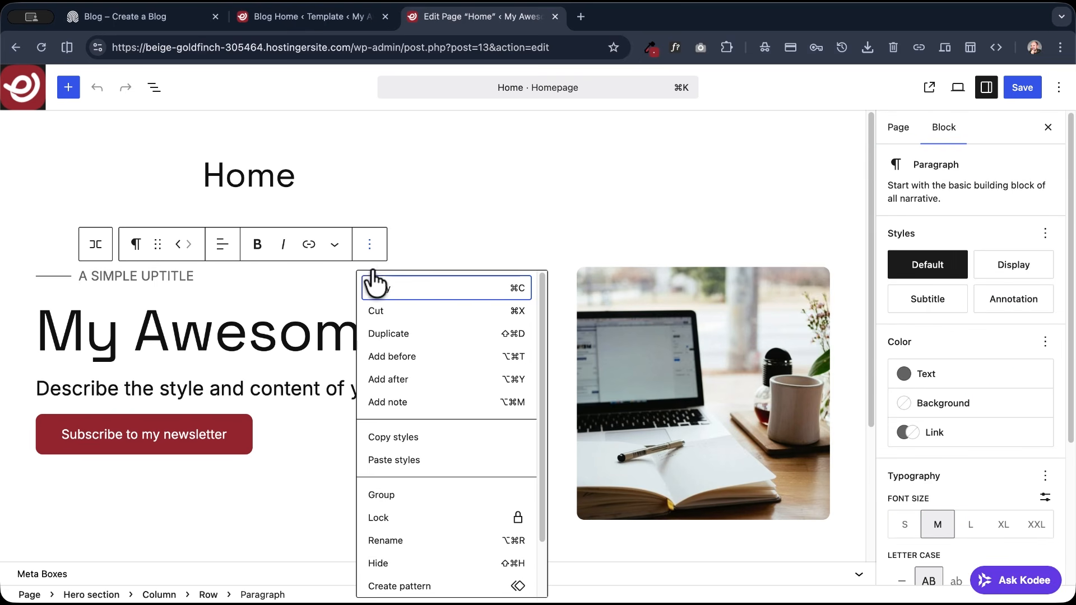
{"action": "left_click", "coordinate": [403, 437]}
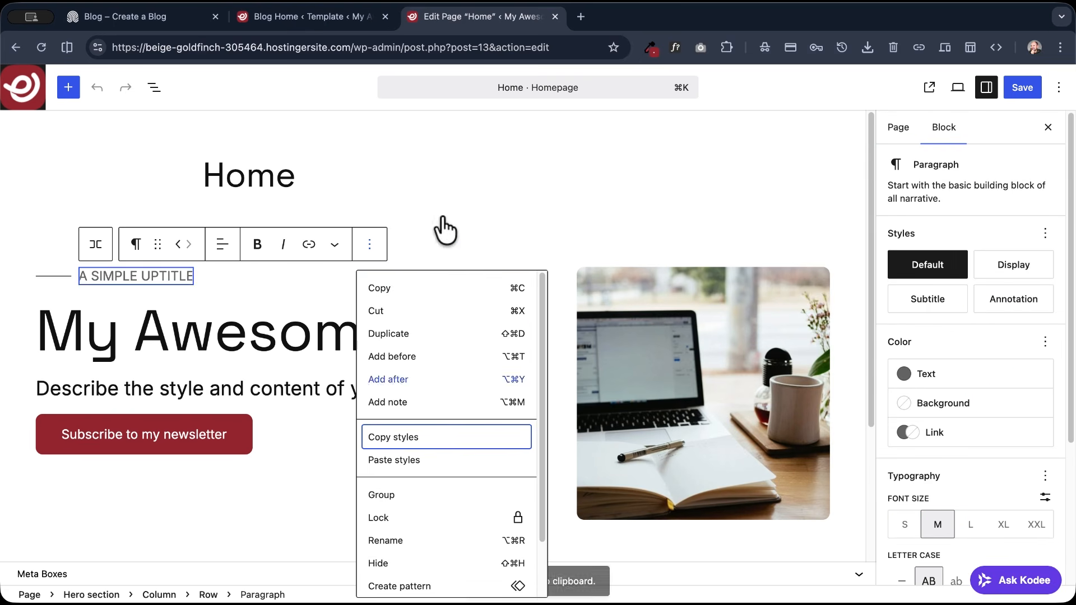
- Return to the Blog Home template, paste the copied styles onto the description paragraph in the heading Row and save
{"action": "left_click", "coordinate": [344, 13]}
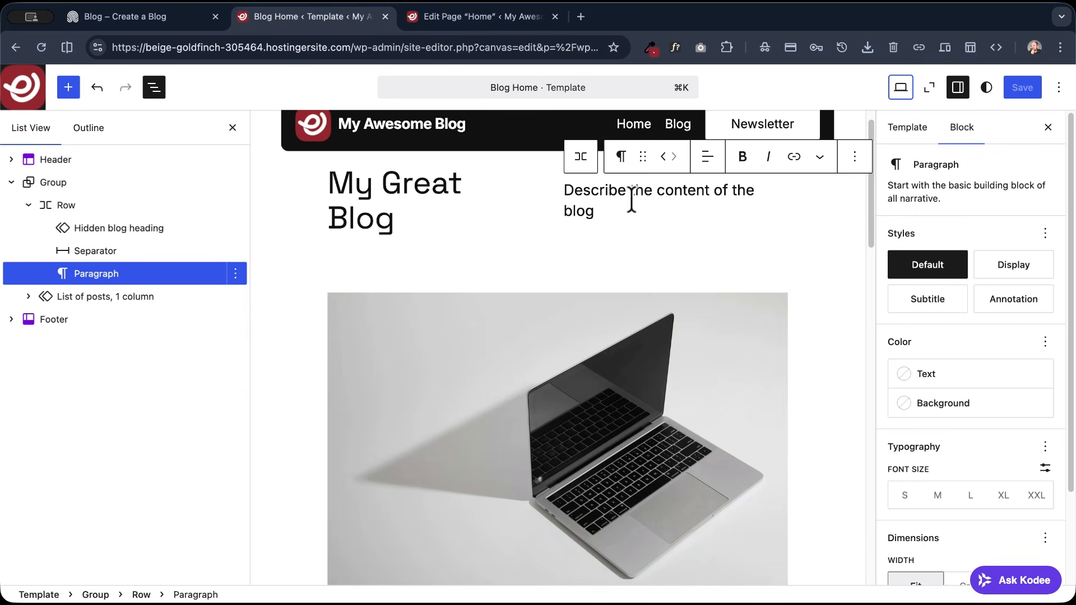
{"action": "left_click", "coordinate": [855, 157]}
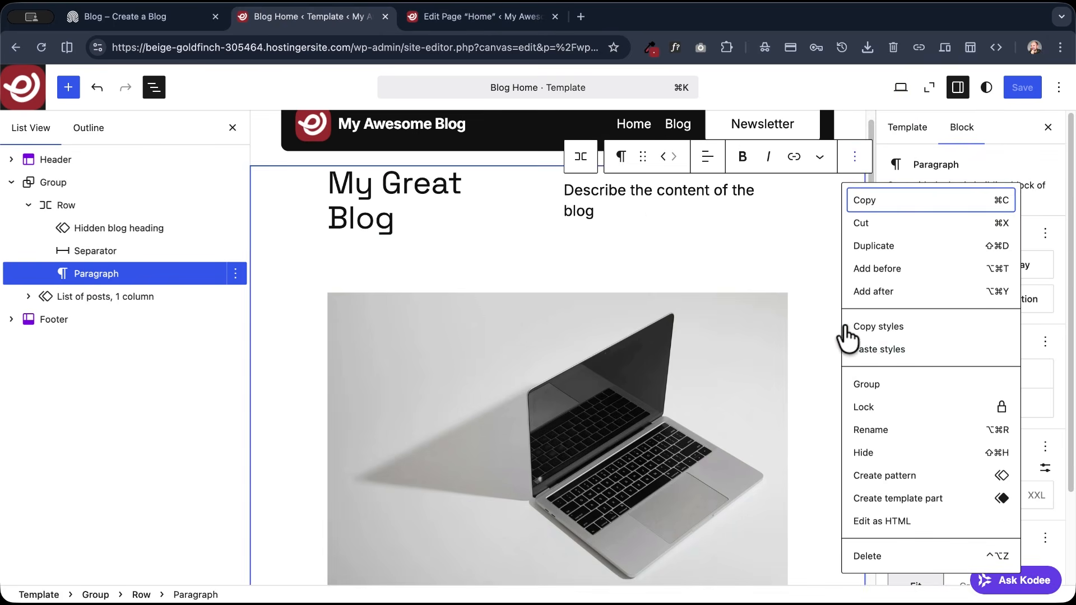
{"action": "left_click", "coordinate": [875, 351]}
{"action": "left_click", "coordinate": [1030, 88]}
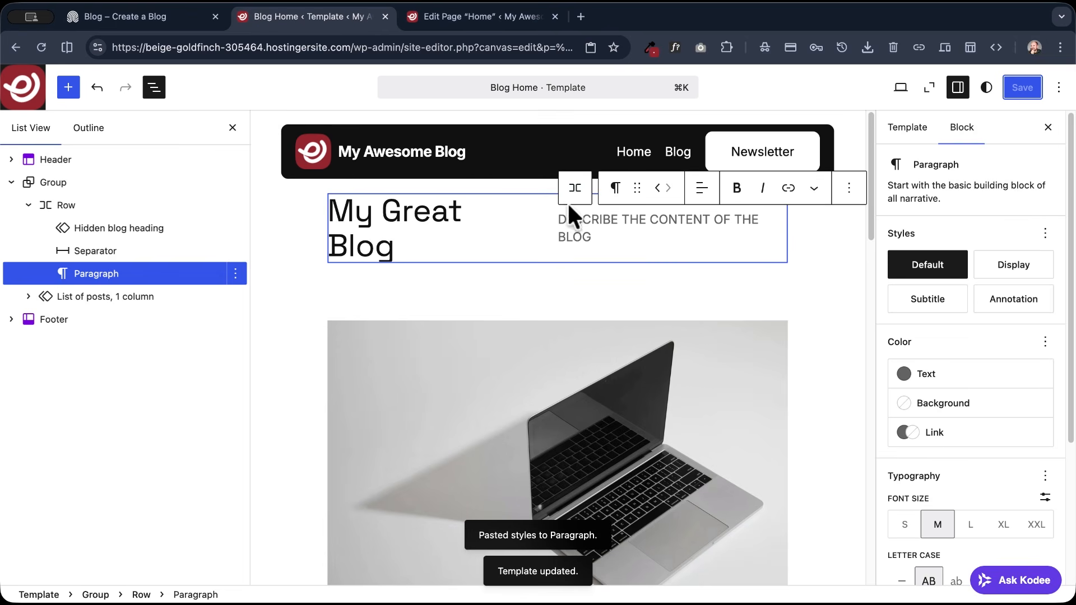
- Set the alignment of the heading Row to Wide width and save the template
{"action": "left_click", "coordinate": [577, 189]}
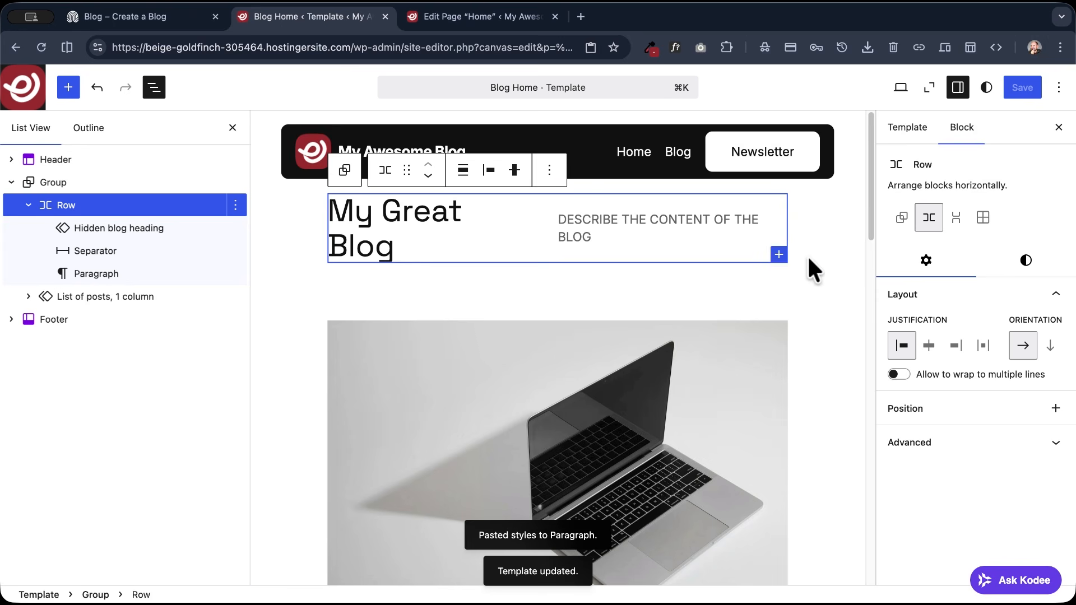
{"action": "left_click", "coordinate": [514, 171]}
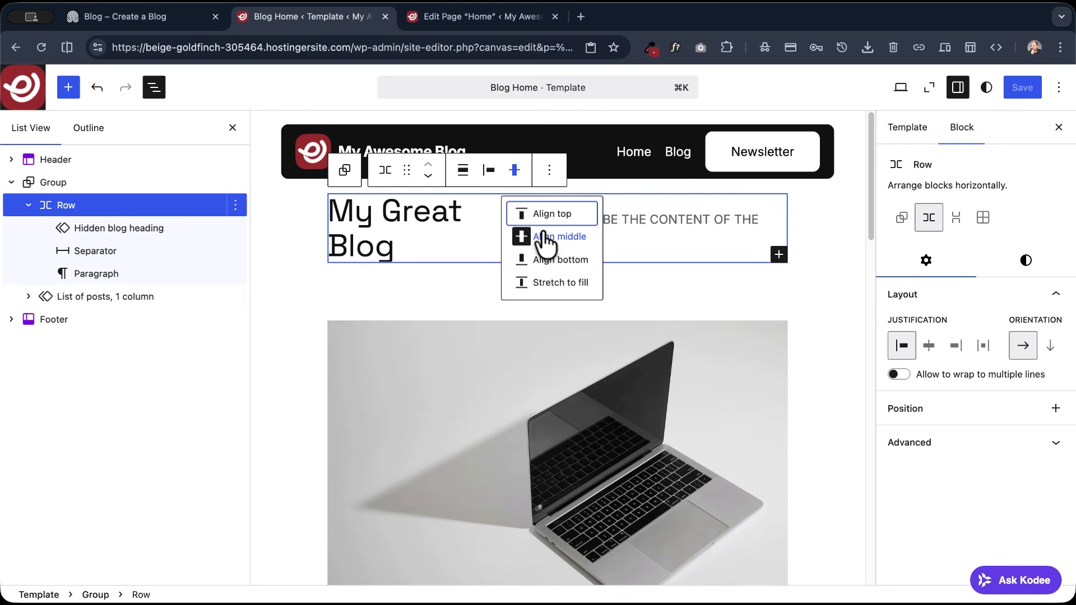
{"action": "left_click", "coordinate": [463, 172]}
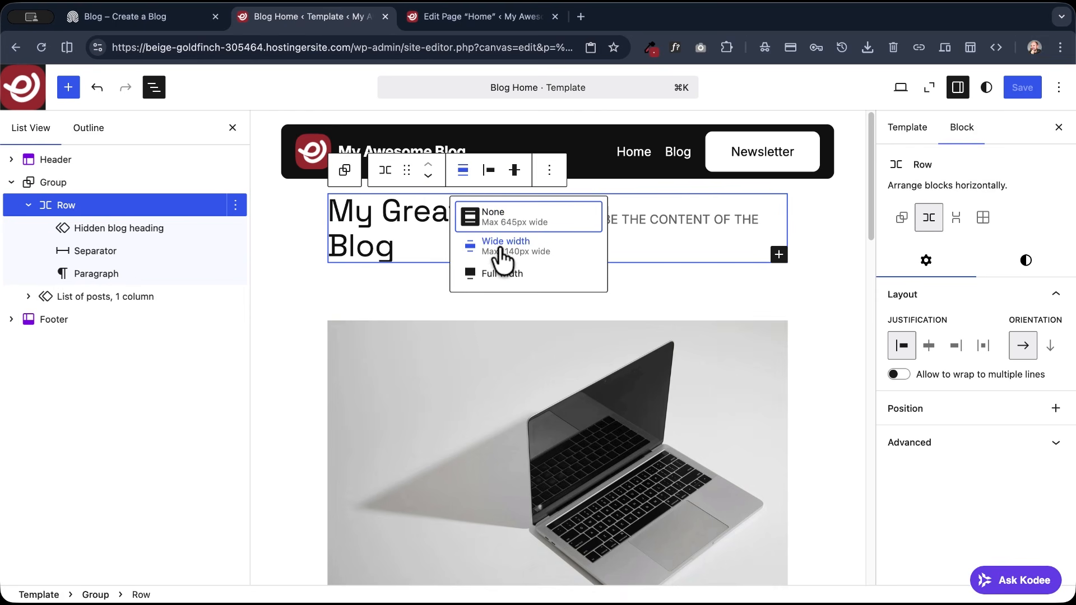
{"action": "left_click", "coordinate": [541, 258]}
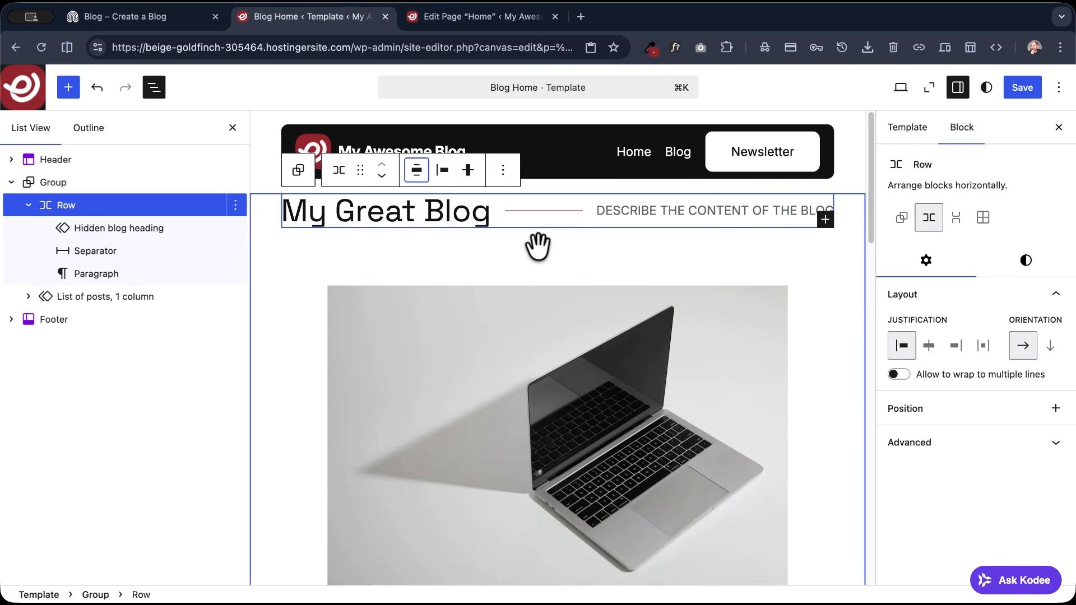
{"action": "left_click", "coordinate": [1033, 88]}
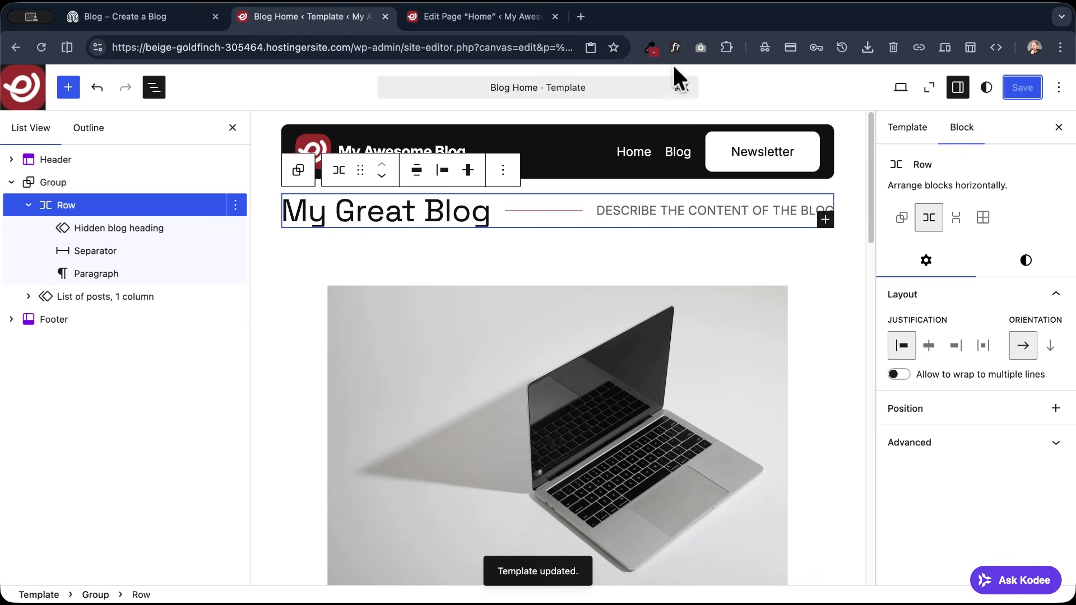
- Open the live site's Blog page and check the heading row's layout across the page width
{"action": "left_click", "coordinate": [471, 21]}
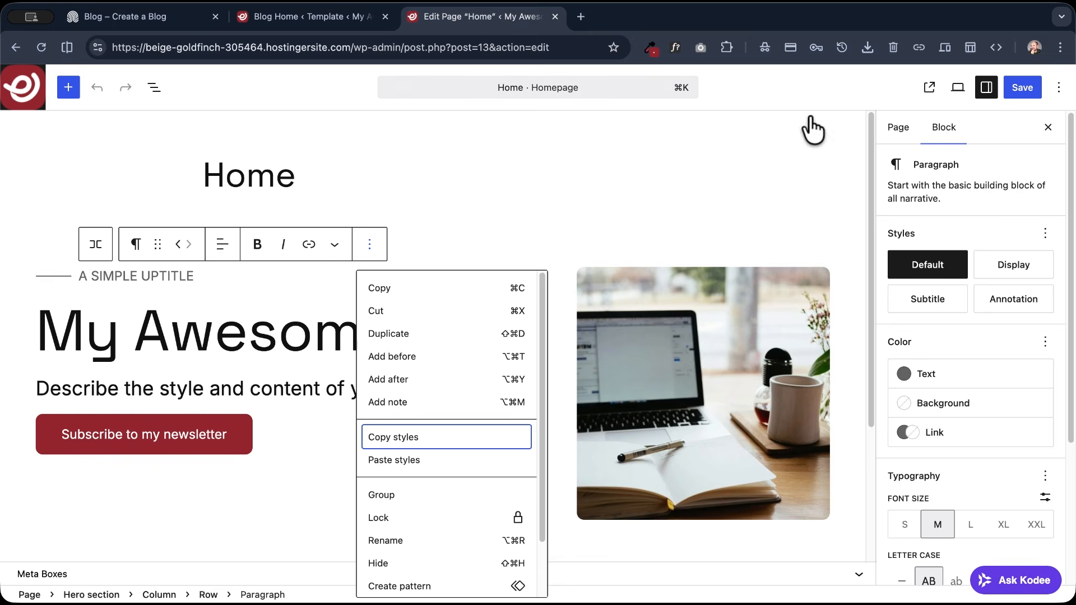
{"action": "left_click", "coordinate": [922, 92]}
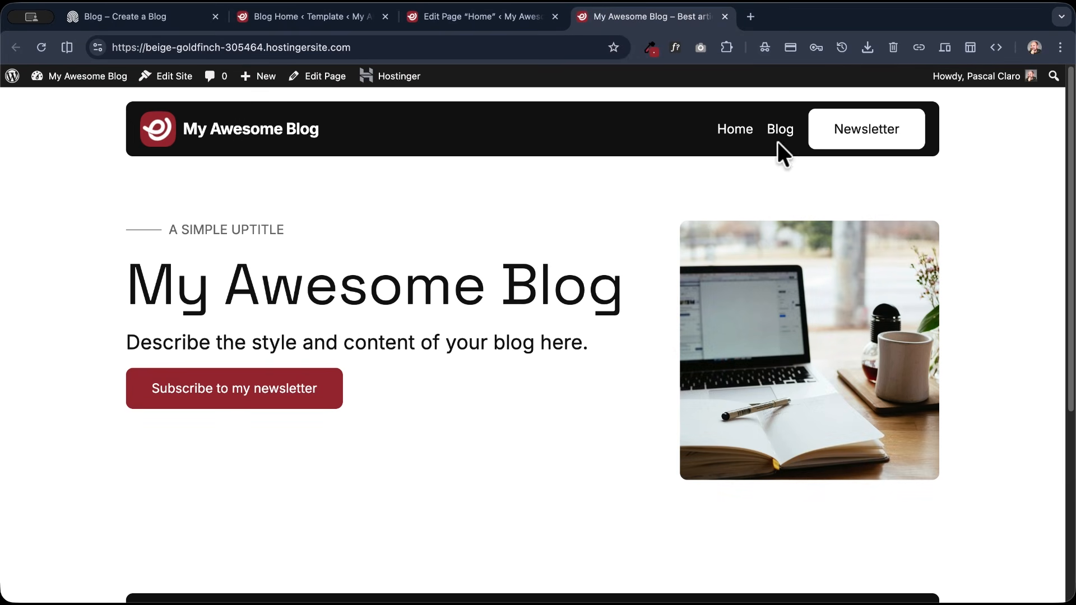
{"action": "left_click", "coordinate": [781, 129]}
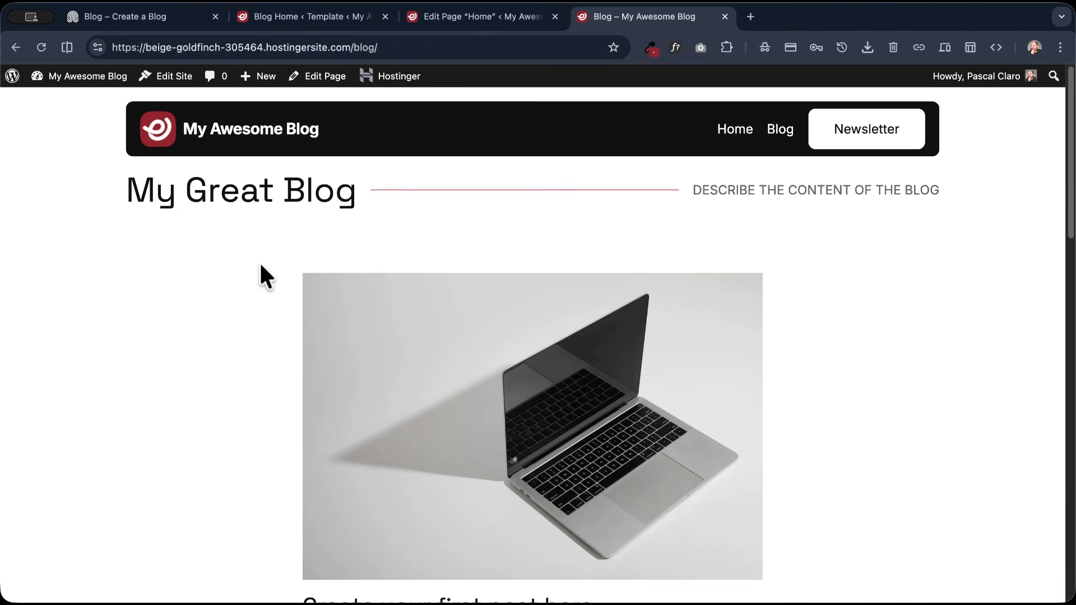
{"action": "left_click_drag", "start_coordinate": [115, 184], "coordinate": [986, 202]}
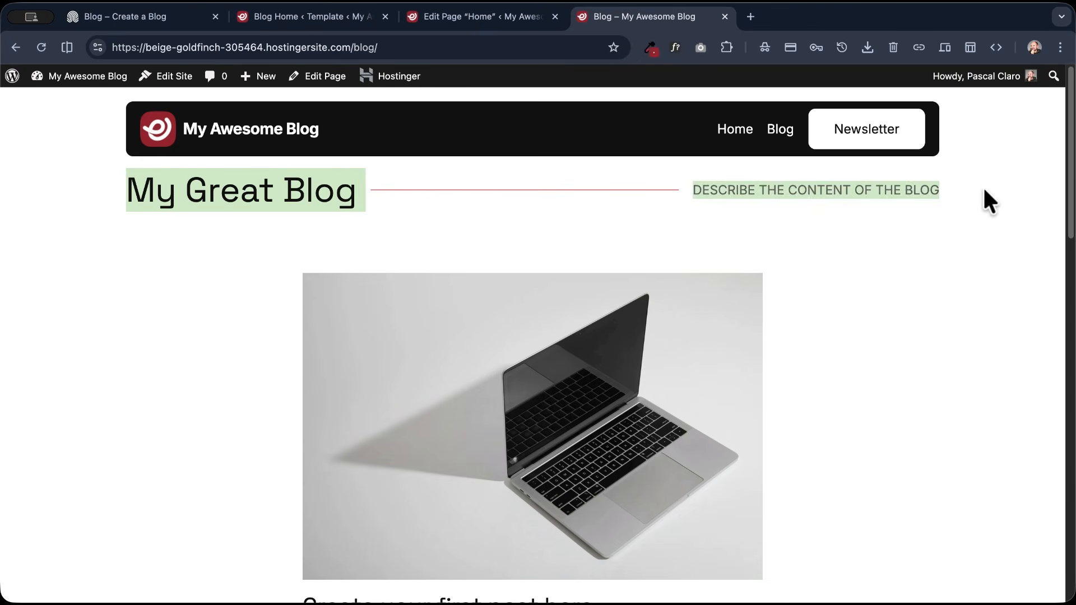
{"action": "left_click", "coordinate": [630, 209]}
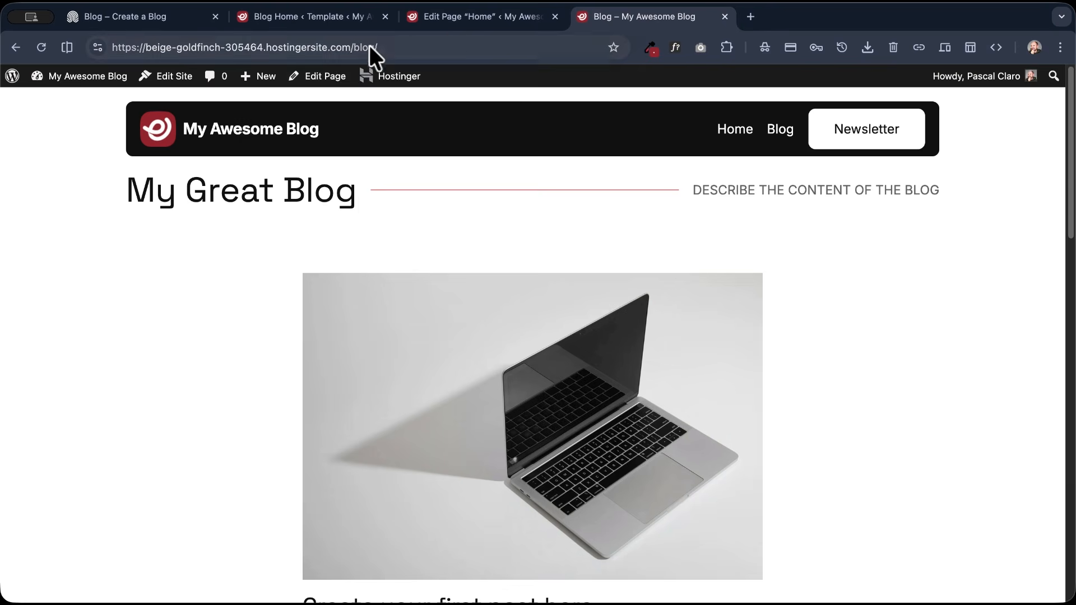
{"action": "left_click", "coordinate": [458, 17]}
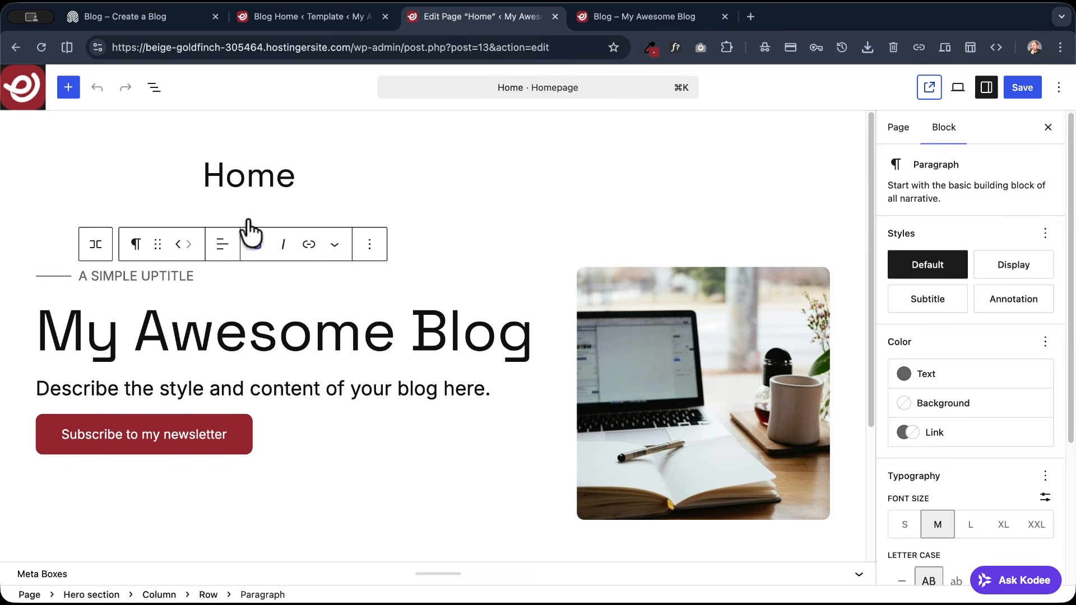
- Set the vertical padding of the heading Row in the Blog Home template to Regular and save
{"action": "left_click", "coordinate": [308, 17]}
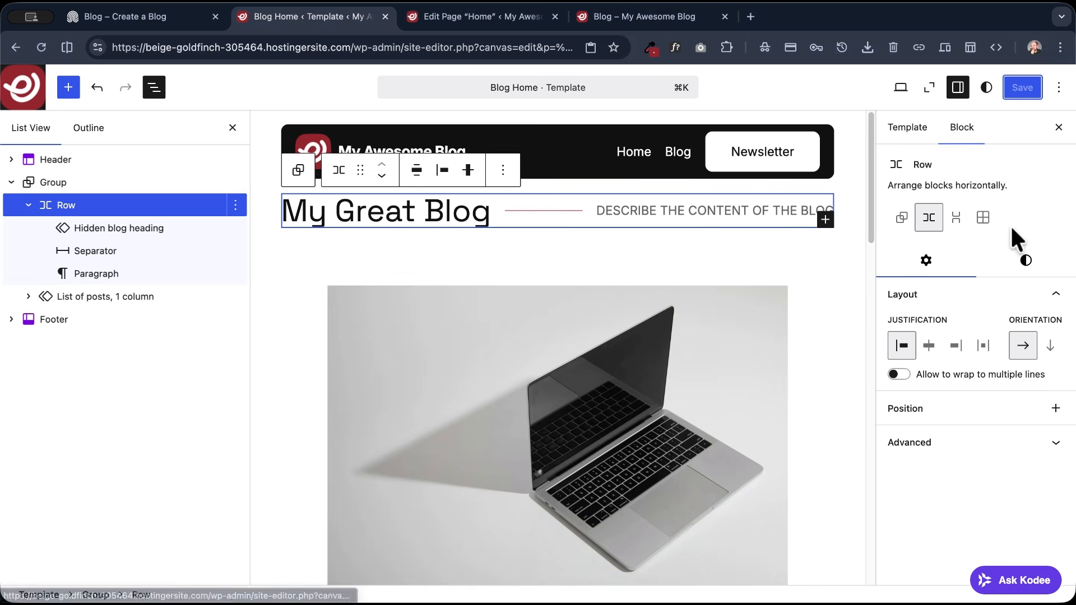
{"action": "left_click", "coordinate": [1005, 262]}
{"action": "scroll", "coordinate": [997, 261], "scroll_direction": "down", "scroll_amount": 10}
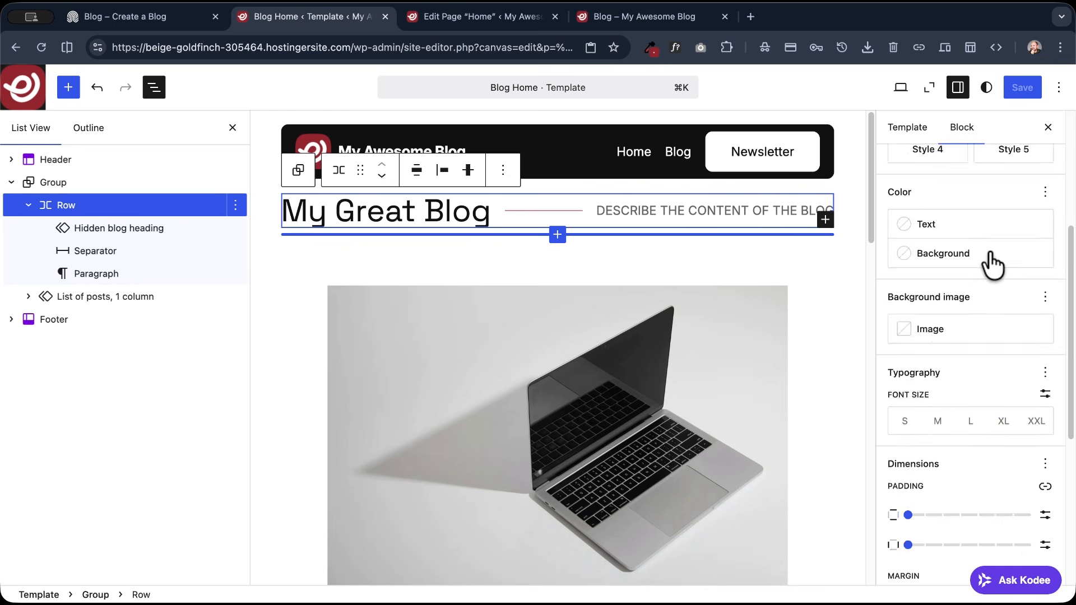
{"action": "left_click_drag", "start_coordinate": [910, 203], "coordinate": [978, 203]}
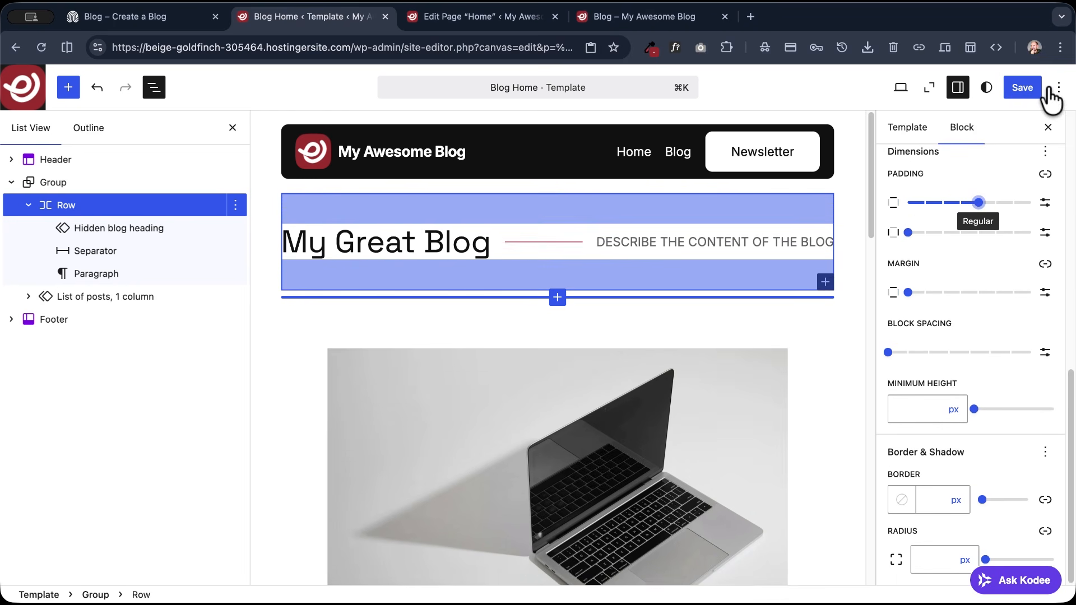
{"action": "left_click", "coordinate": [1036, 88]}
- Reload the live Blog page to check the heading row's spacing and compare it with the reference blog's post grid
{"action": "left_click", "coordinate": [633, 16]}
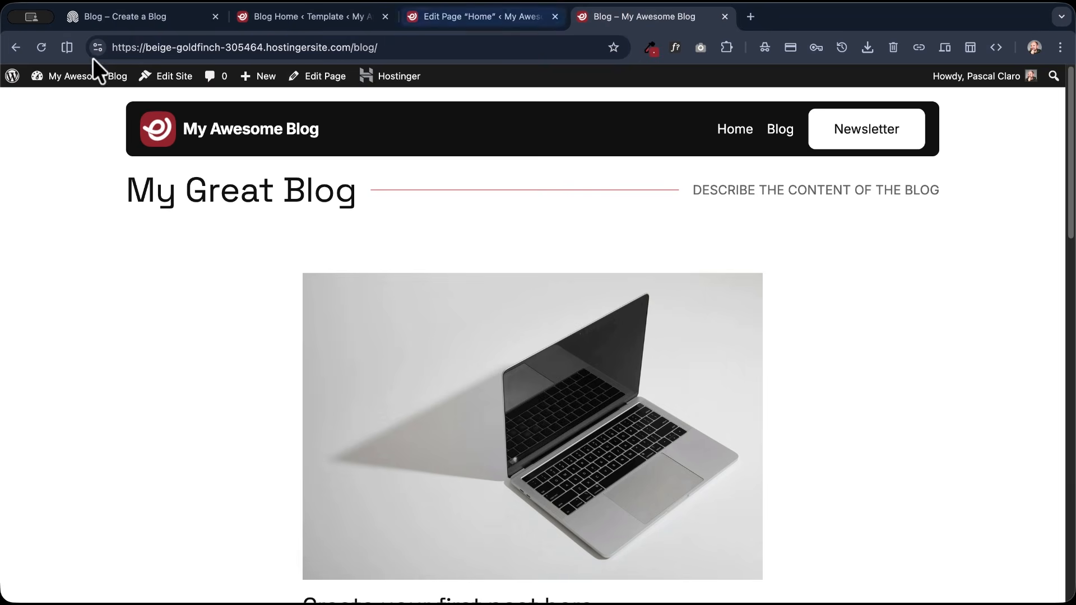
{"action": "left_click", "coordinate": [42, 47]}
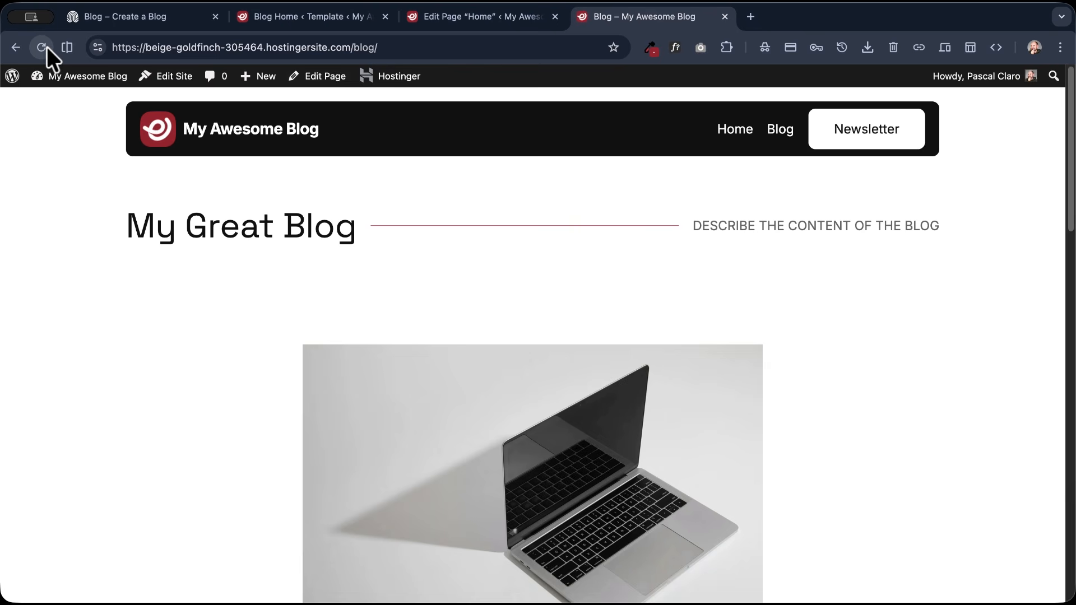
{"action": "left_click", "coordinate": [159, 21]}
{"action": "scroll", "coordinate": [377, 322], "scroll_direction": "down", "scroll_amount": 6}
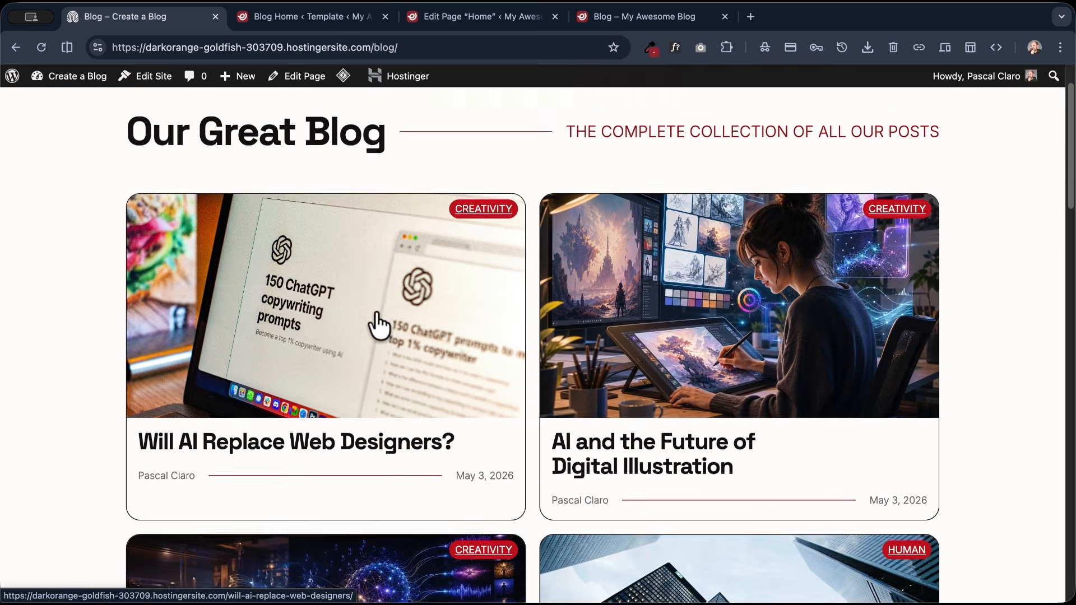
{"action": "scroll", "coordinate": [401, 292], "scroll_direction": "up", "scroll_amount": 7}
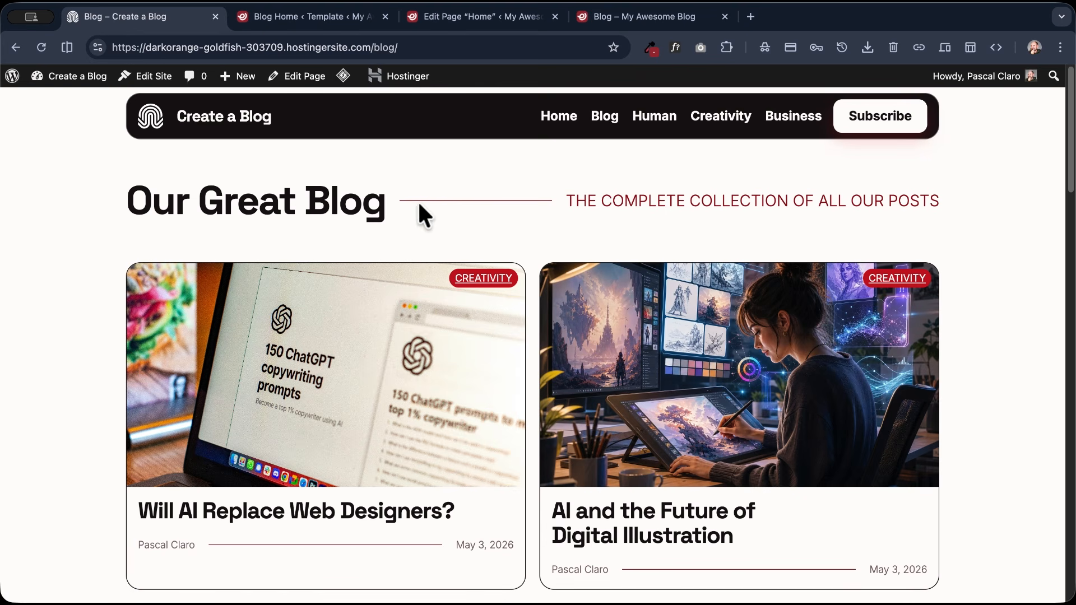
- Delete the "List of posts, 1 column" pattern from the Blog Home template, acknowledging the consequences
{"action": "left_click", "coordinate": [312, 21]}
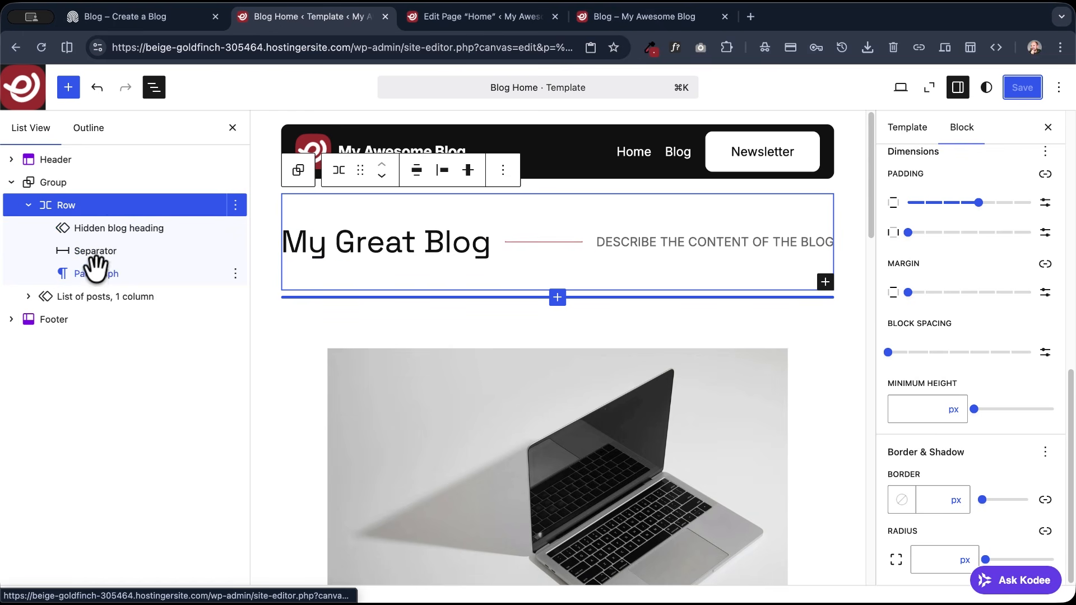
{"action": "left_click", "coordinate": [43, 300]}
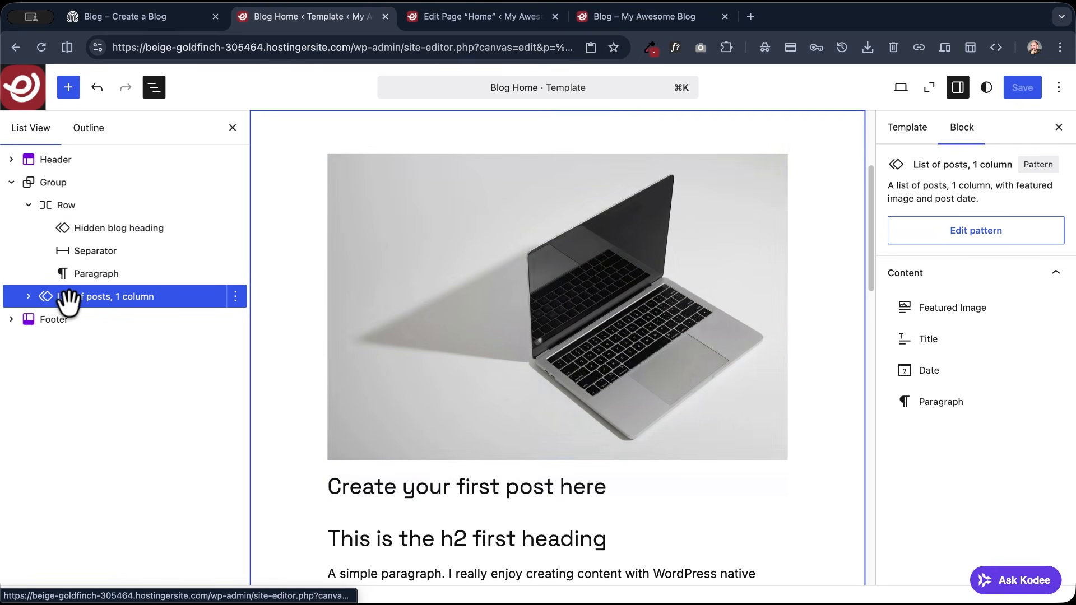
{"action": "left_click", "coordinate": [233, 297]}
{"action": "scroll", "coordinate": [314, 476], "scroll_direction": "down", "scroll_amount": 2}
{"action": "left_click", "coordinate": [289, 585]}
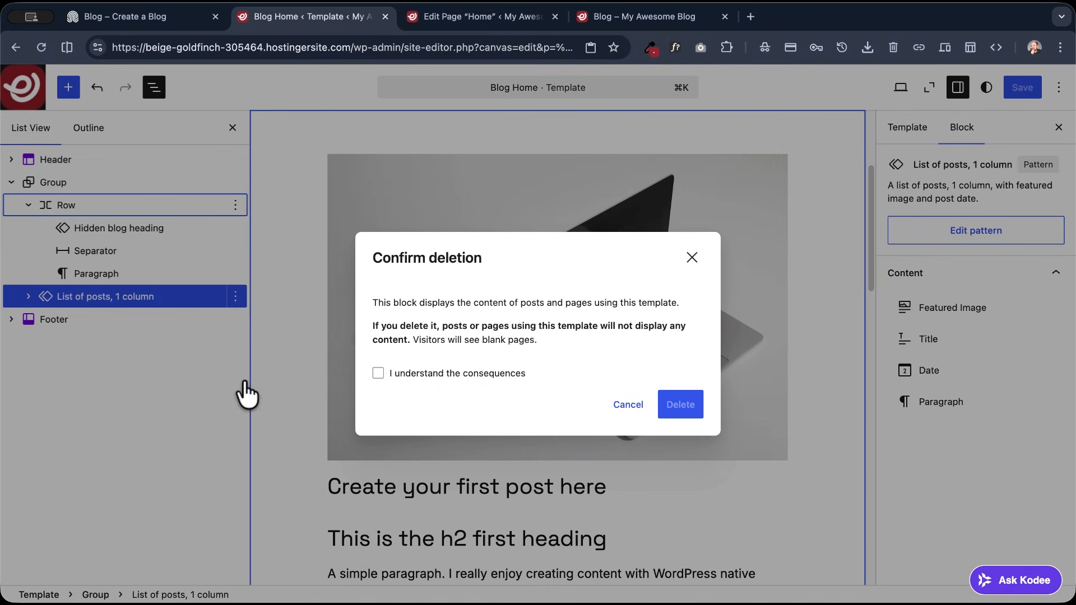
{"action": "left_click", "coordinate": [469, 372]}
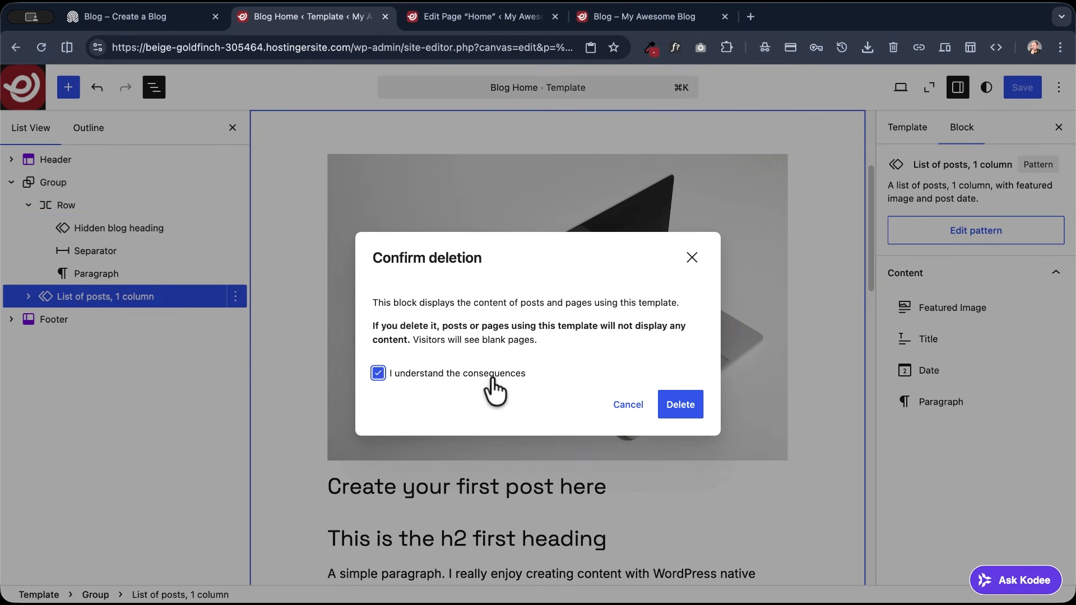
{"action": "left_click", "coordinate": [677, 412]}
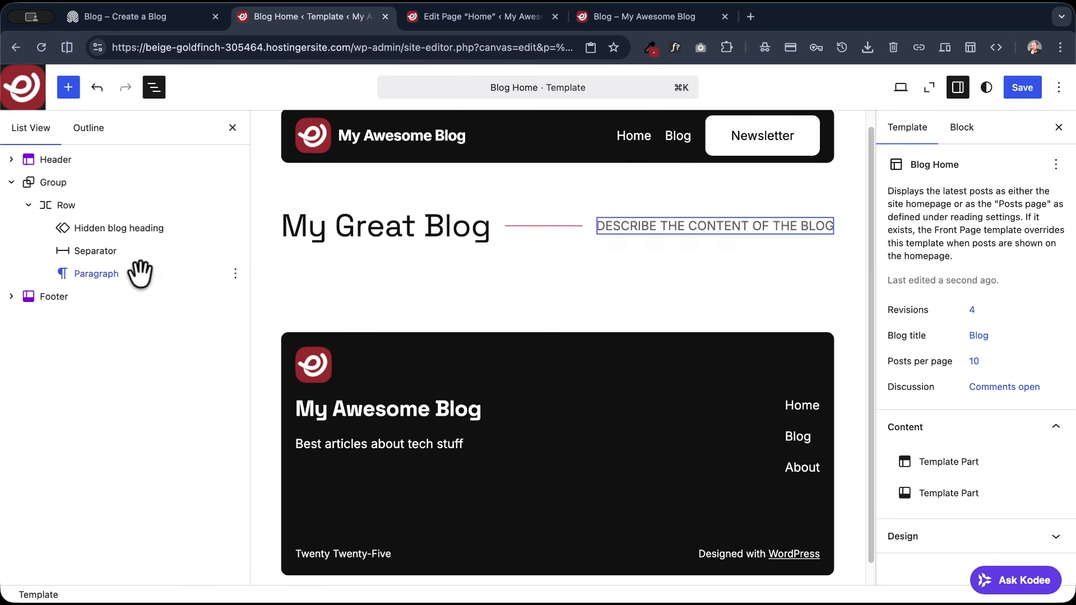
- Add a Group block with the basic group layout after the heading Row and set it to Wide width
{"action": "left_click", "coordinate": [182, 207]}
{"action": "left_click", "coordinate": [235, 205]}
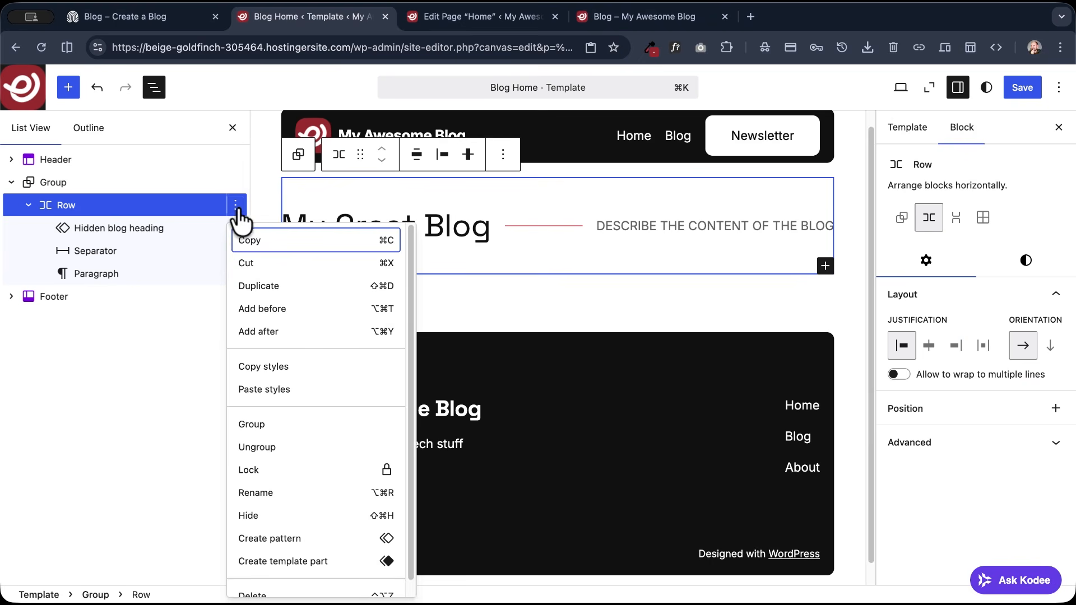
{"action": "left_click", "coordinate": [276, 336]}
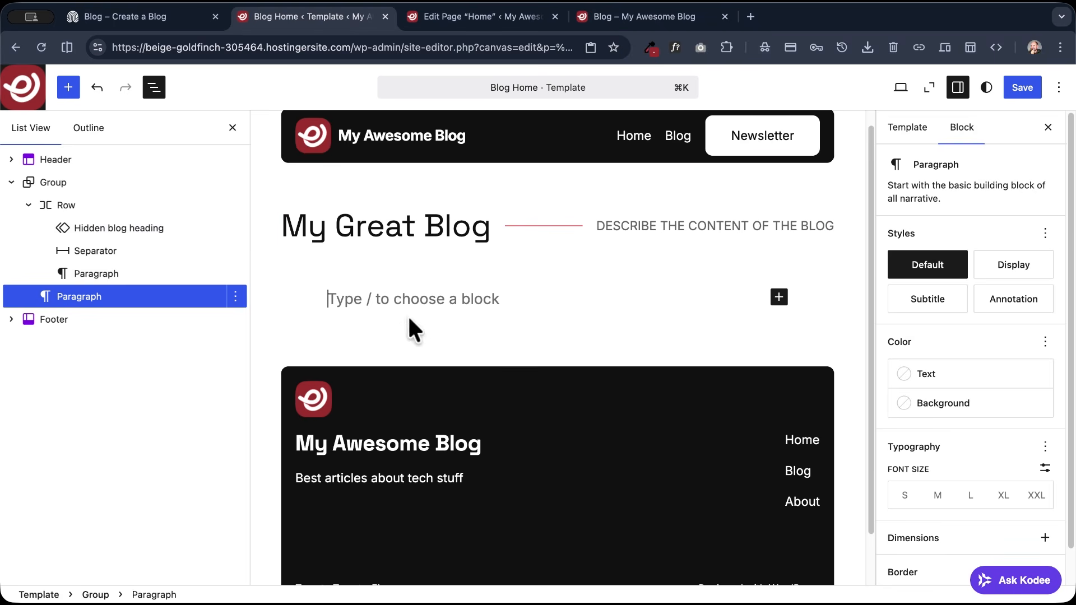
{"action": "type", "text": "/group"}
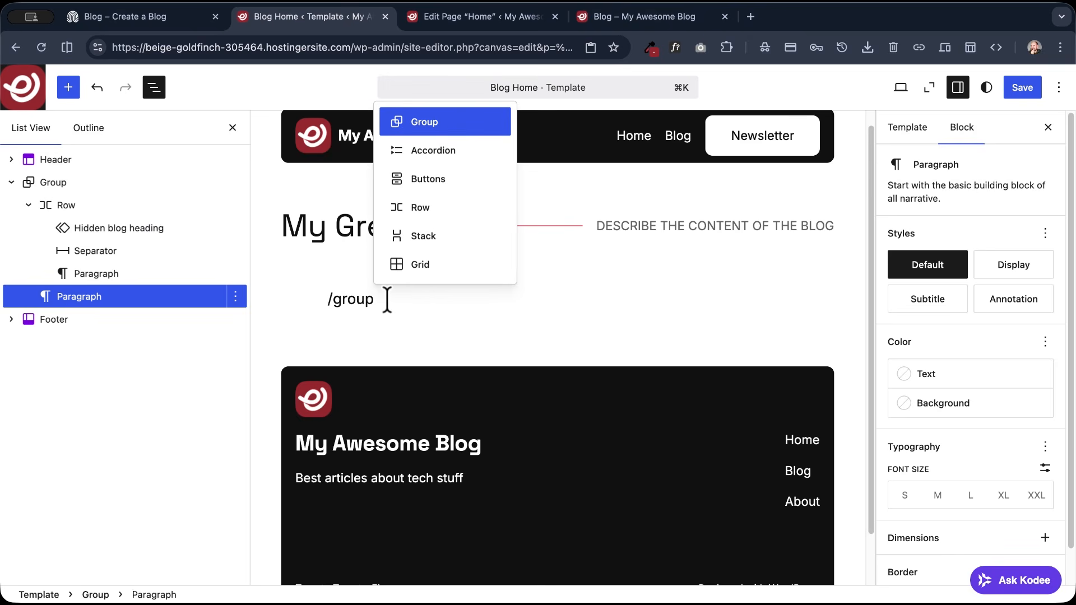
{"action": "key", "text": "Return"}
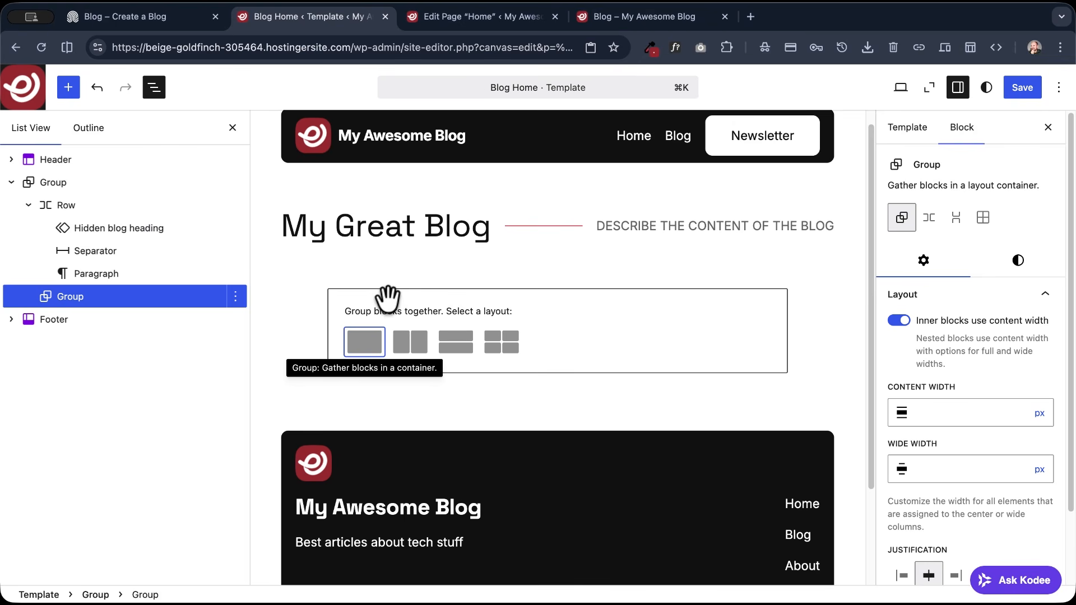
{"action": "left_click", "coordinate": [382, 343]}
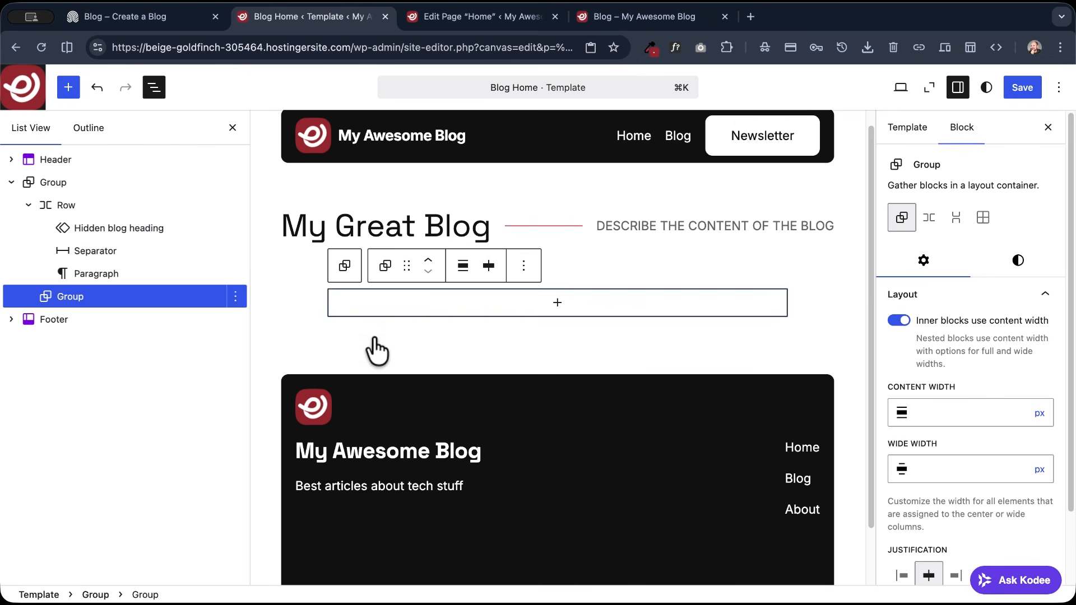
{"action": "left_click", "coordinate": [464, 266]}
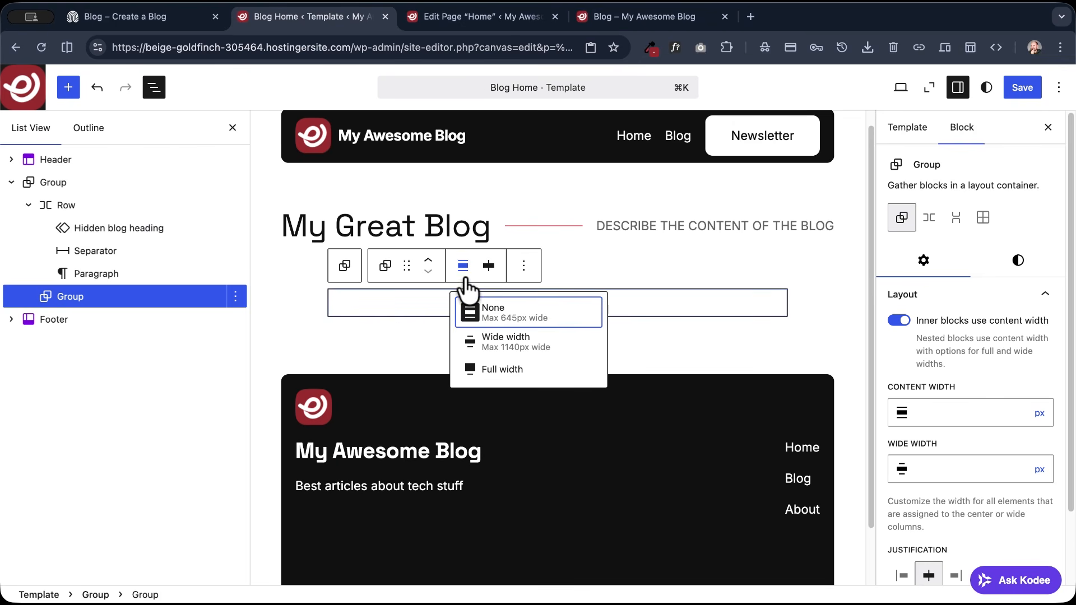
{"action": "left_click", "coordinate": [521, 353]}
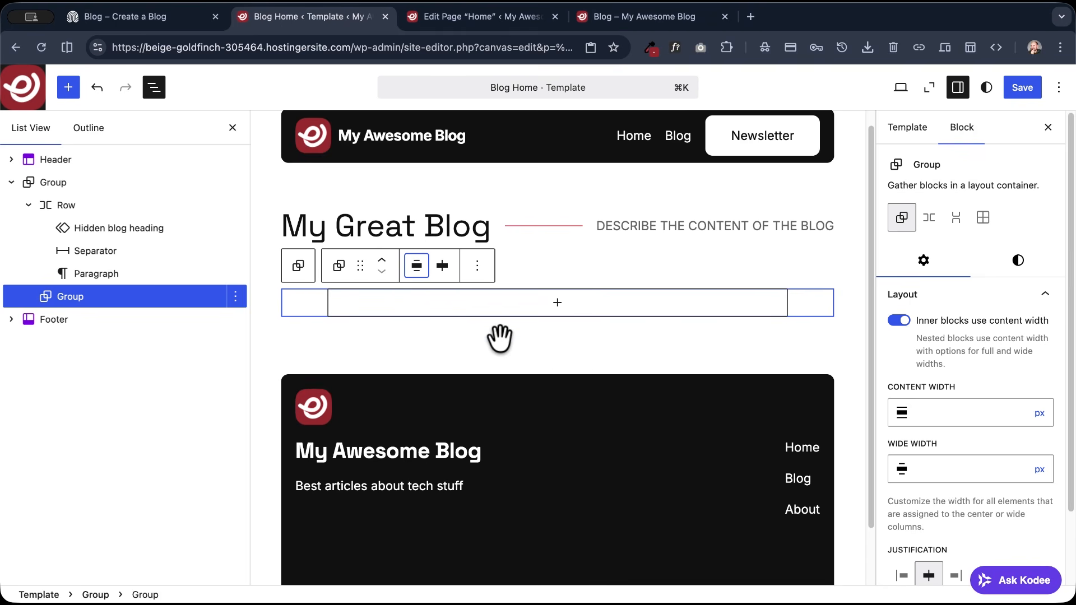
- Add a Query Loop block inside the new Group, starting blank with the Title & Date variation
{"action": "left_click", "coordinate": [556, 303]}
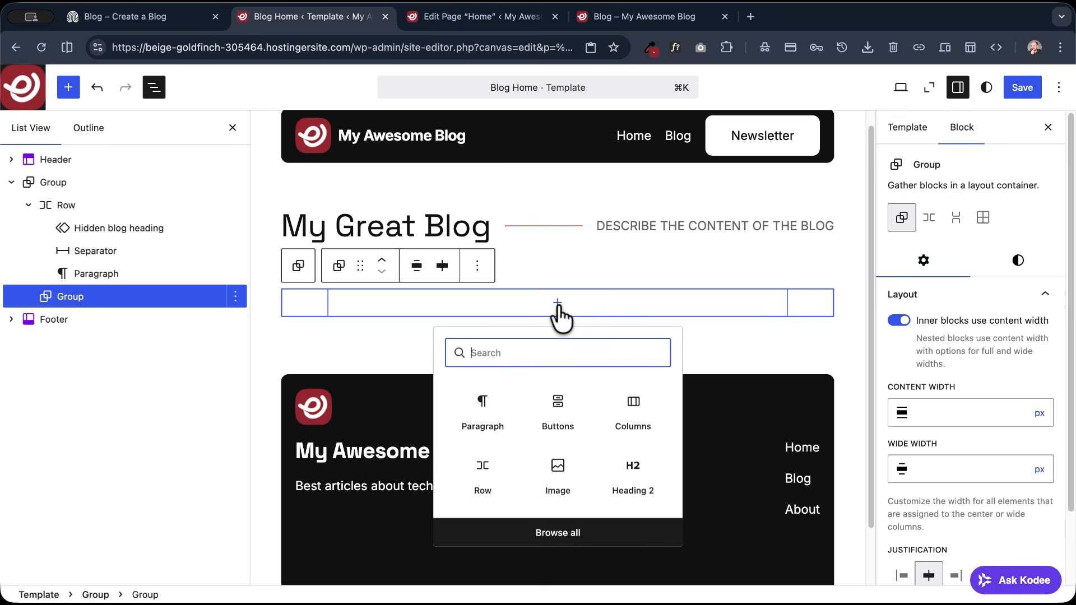
{"action": "type", "text": "query"}
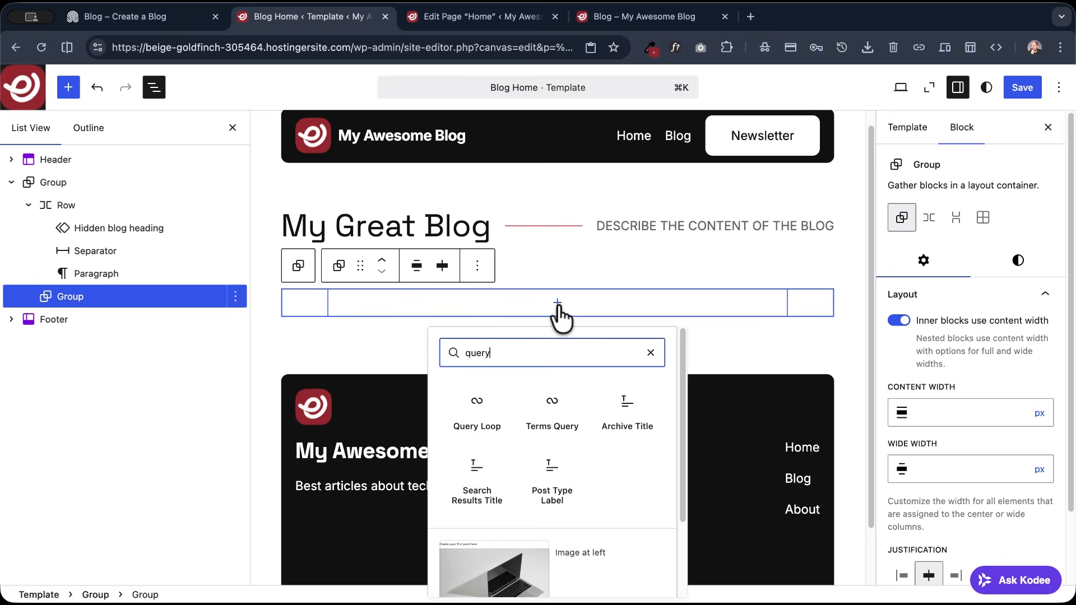
{"action": "left_click", "coordinate": [478, 415]}
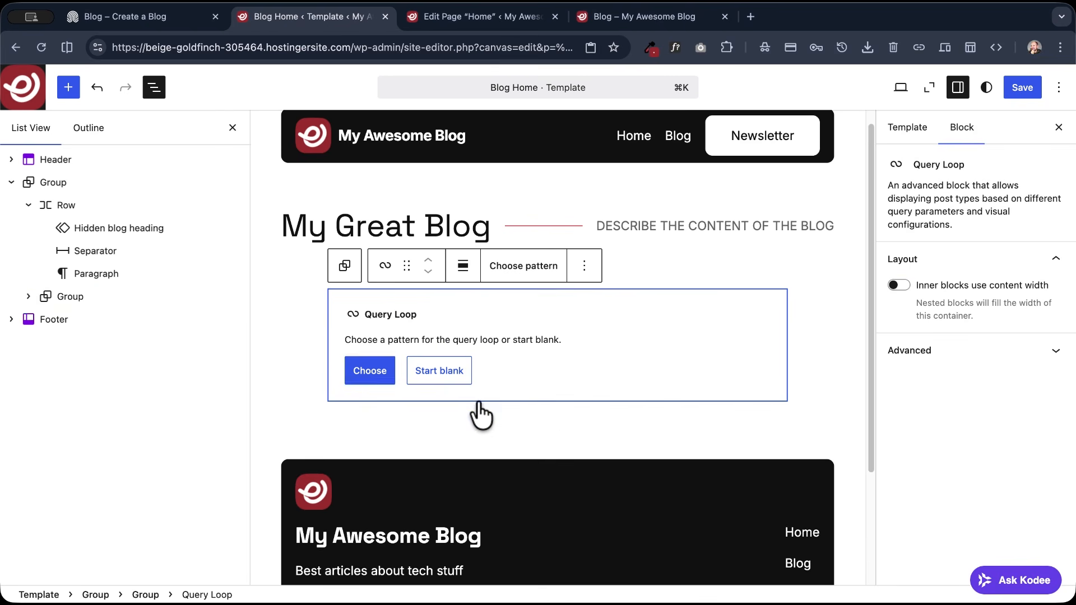
{"action": "left_click", "coordinate": [440, 371]}
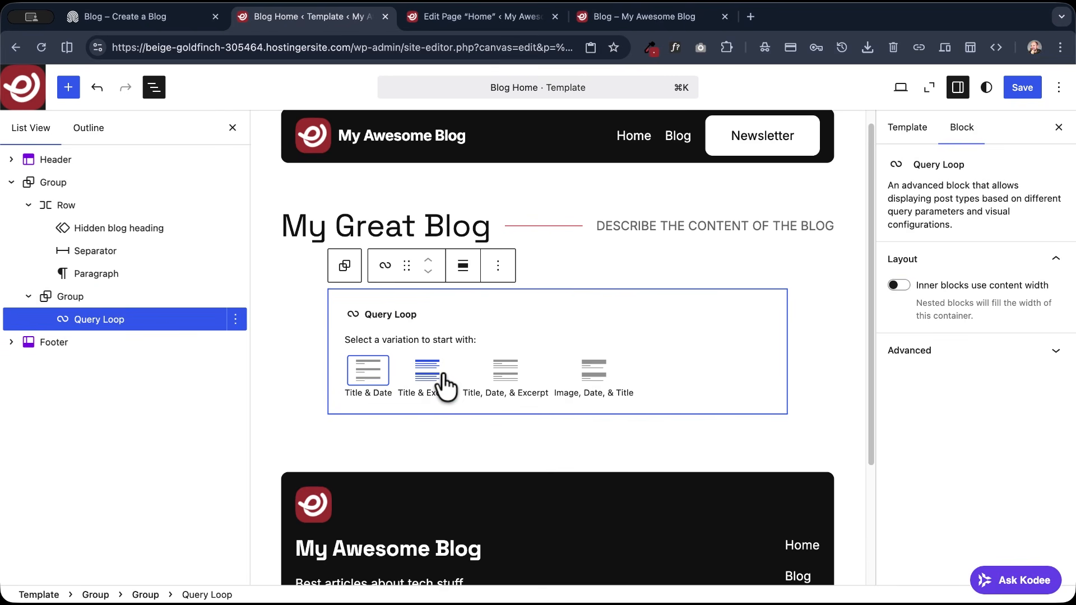
{"action": "left_click", "coordinate": [365, 371]}
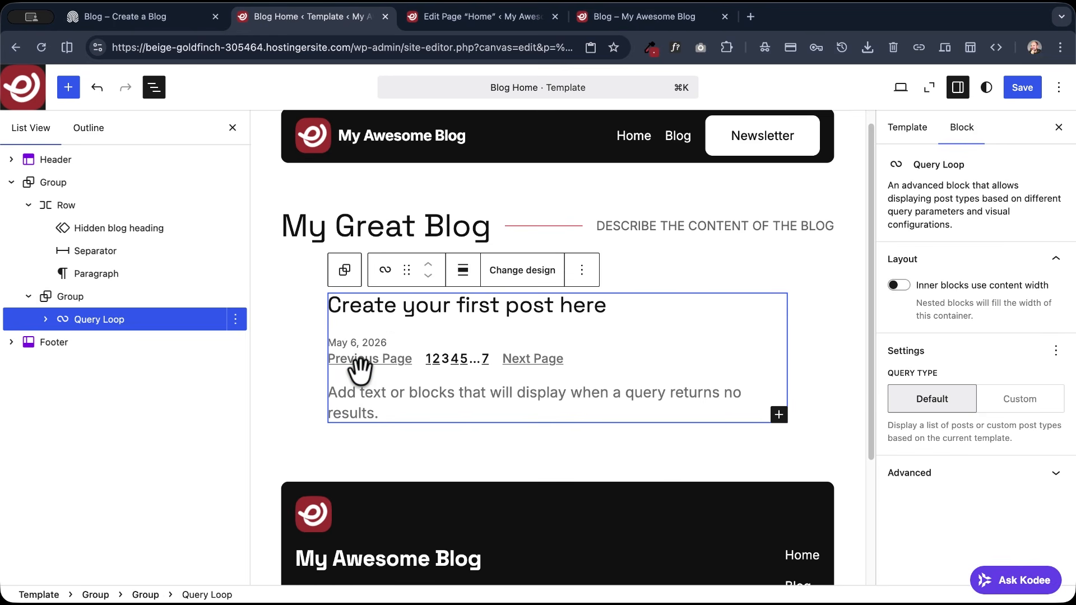
- Set the Query Loop to Wide width and save the template
{"action": "left_click", "coordinate": [463, 270]}
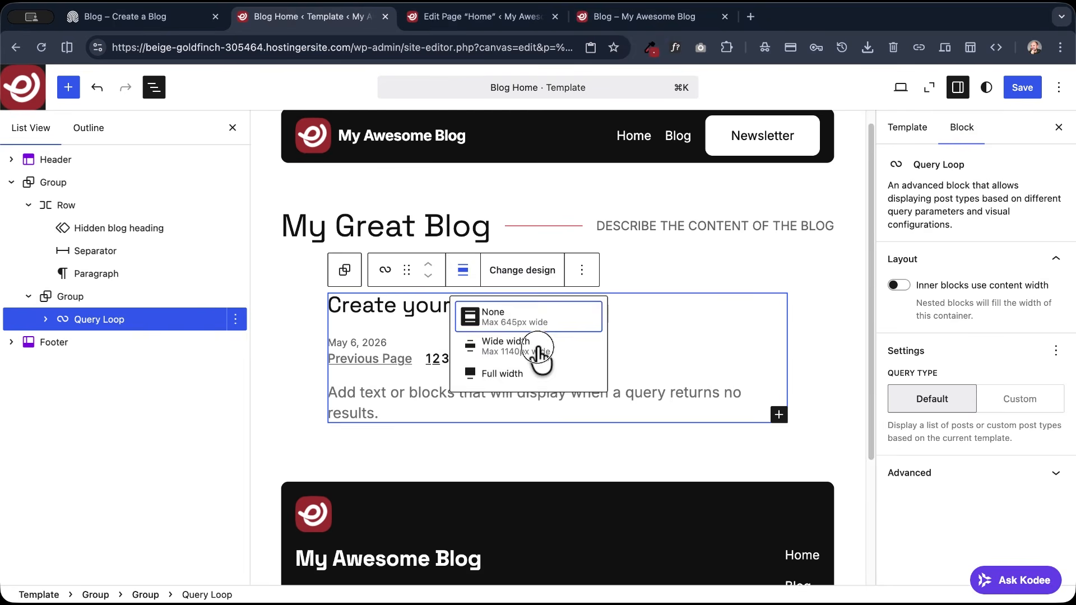
{"action": "left_click", "coordinate": [502, 347]}
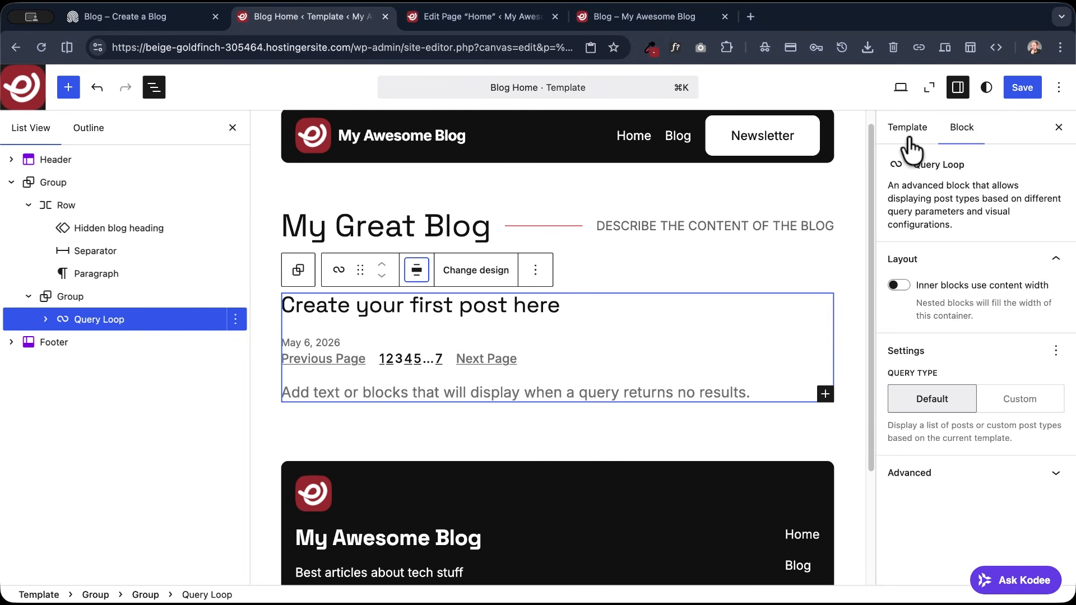
{"action": "left_click", "coordinate": [1025, 89]}
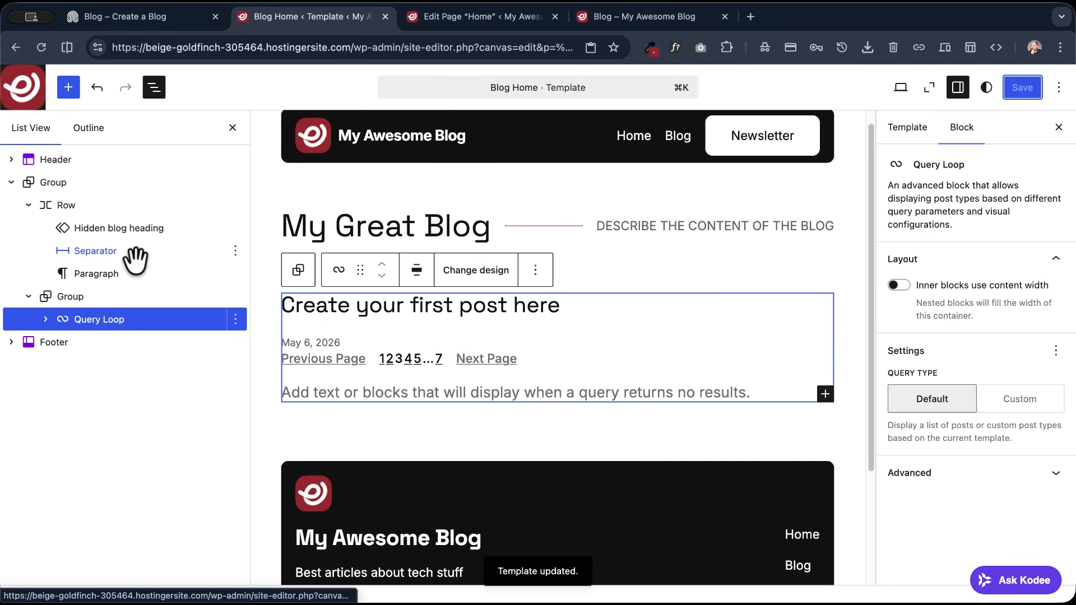
- Switch the Query Loop's Post Template to grid view and save the template
{"action": "left_click", "coordinate": [46, 318]}
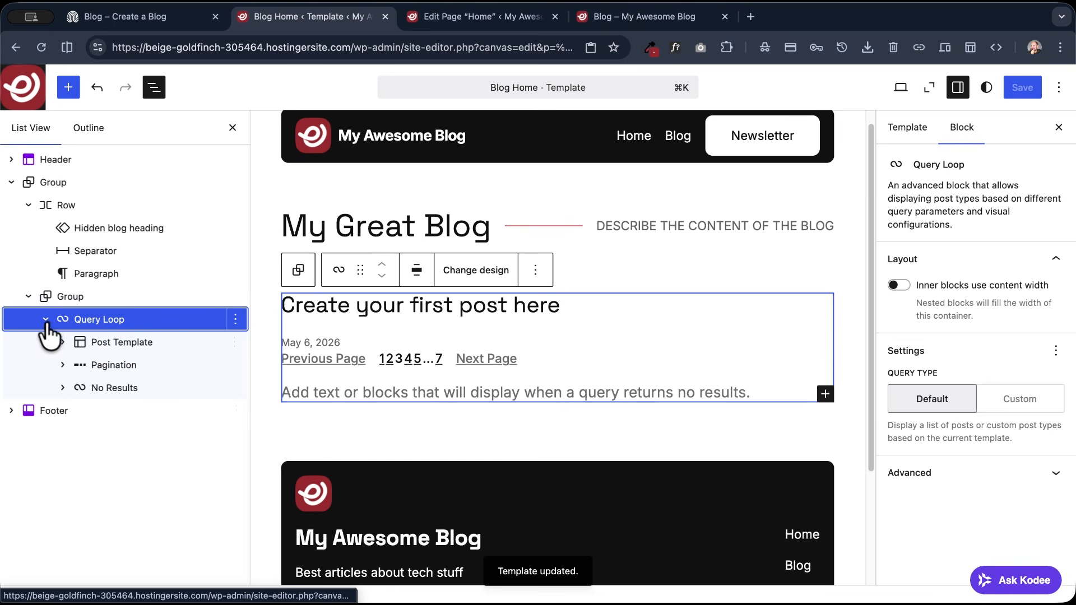
{"action": "left_click", "coordinate": [117, 342]}
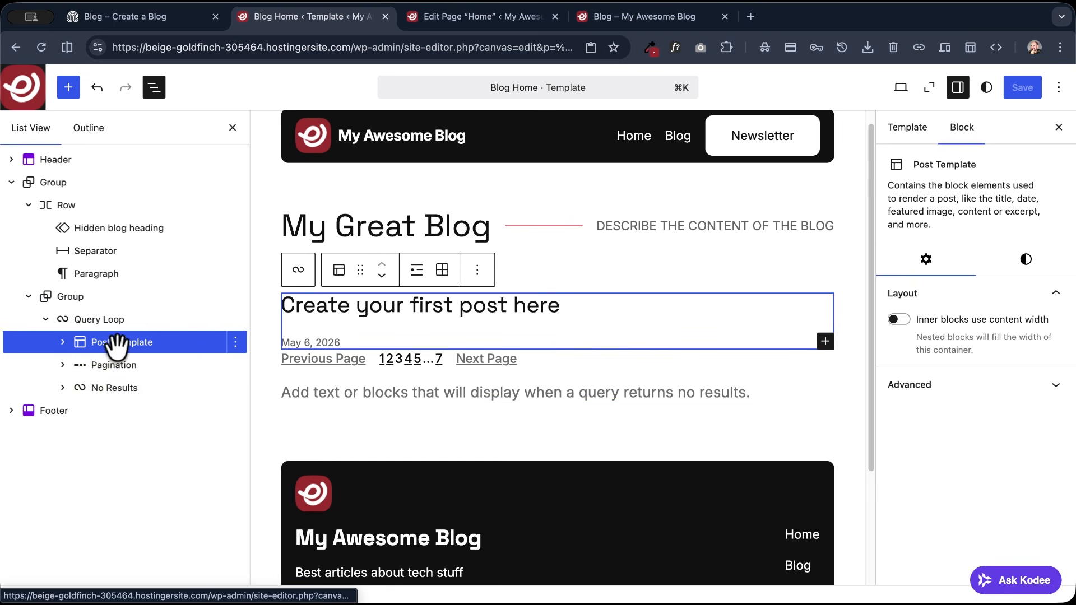
{"action": "left_click", "coordinate": [442, 271]}
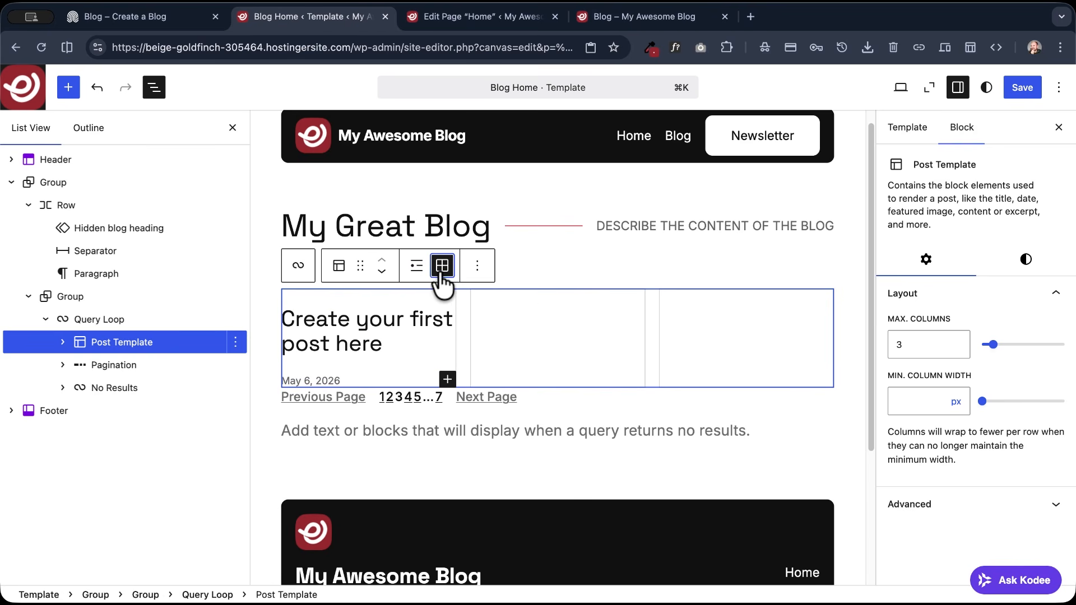
{"action": "left_click", "coordinate": [1022, 88]}
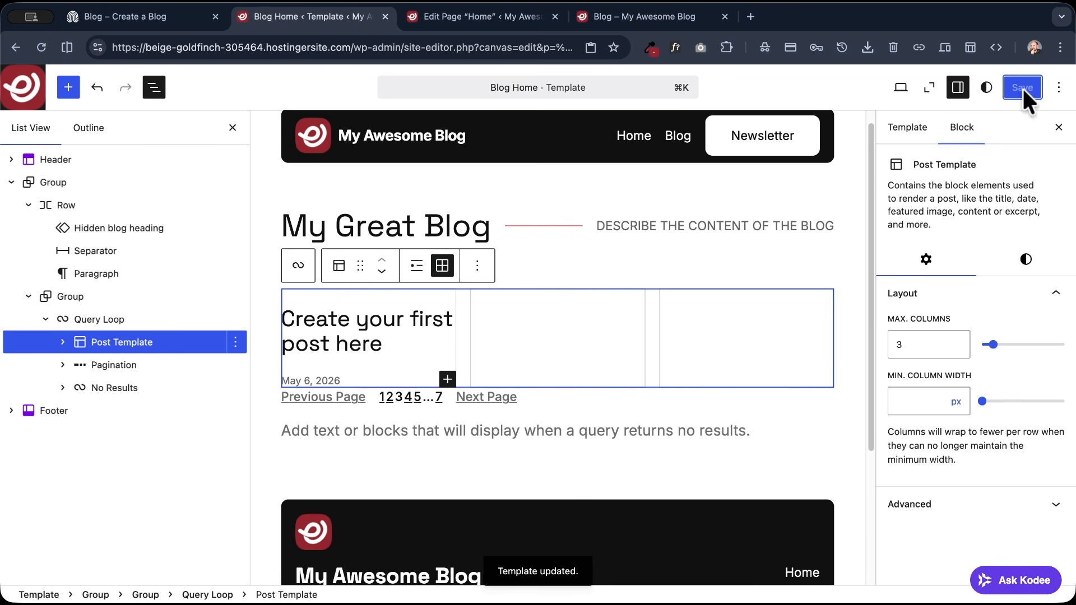
- Reload the live Blog page and check how the post list and its post title behave
{"action": "left_click", "coordinate": [632, 17]}
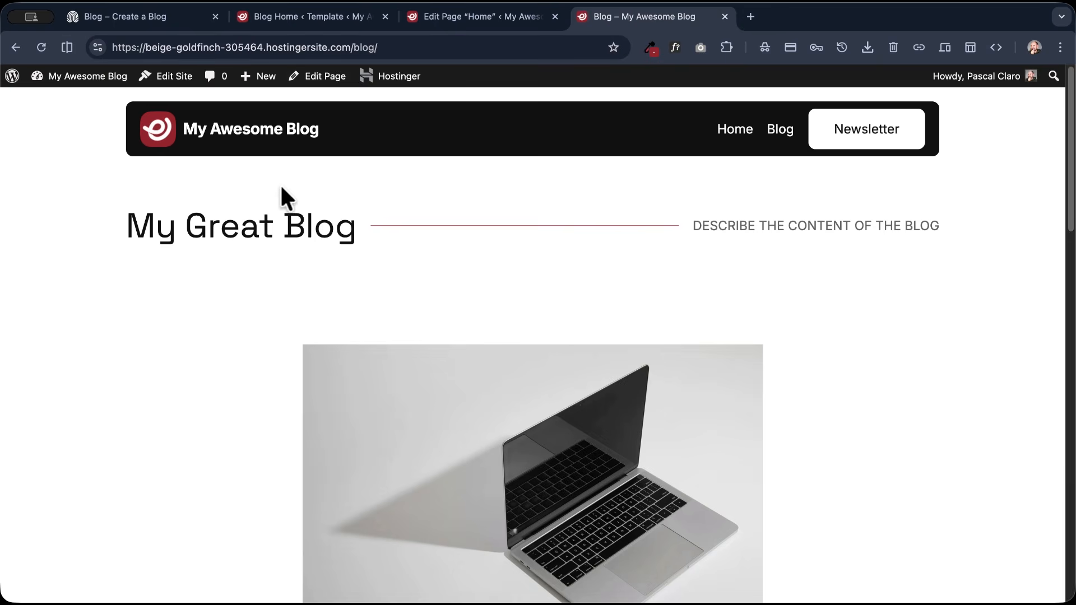
{"action": "left_click", "coordinate": [42, 47]}
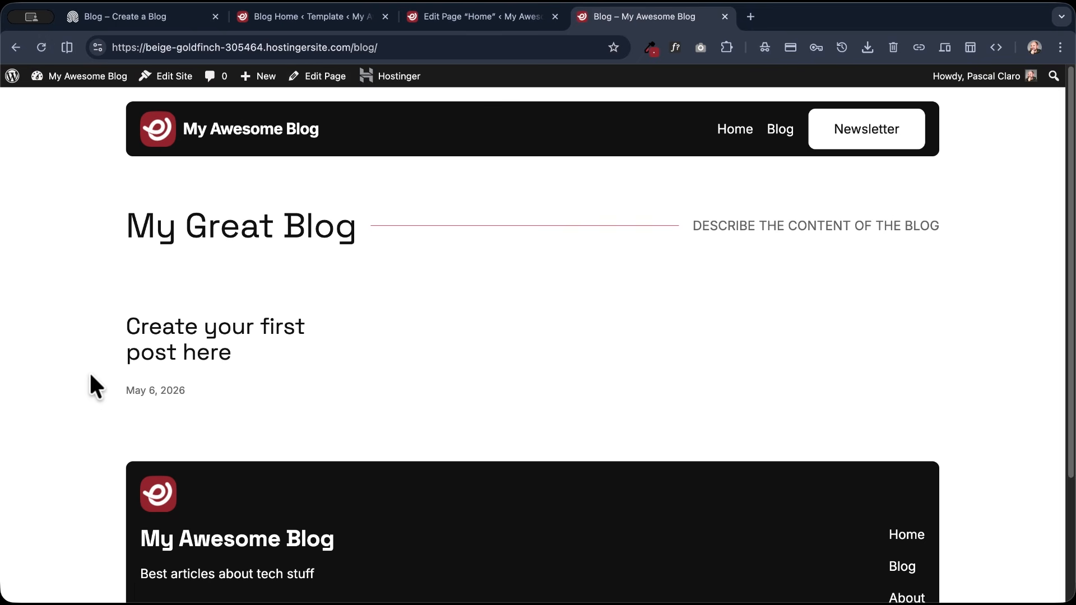
{"action": "left_click_drag", "start_coordinate": [246, 357], "coordinate": [115, 323]}
{"action": "left_click", "coordinate": [115, 322]}
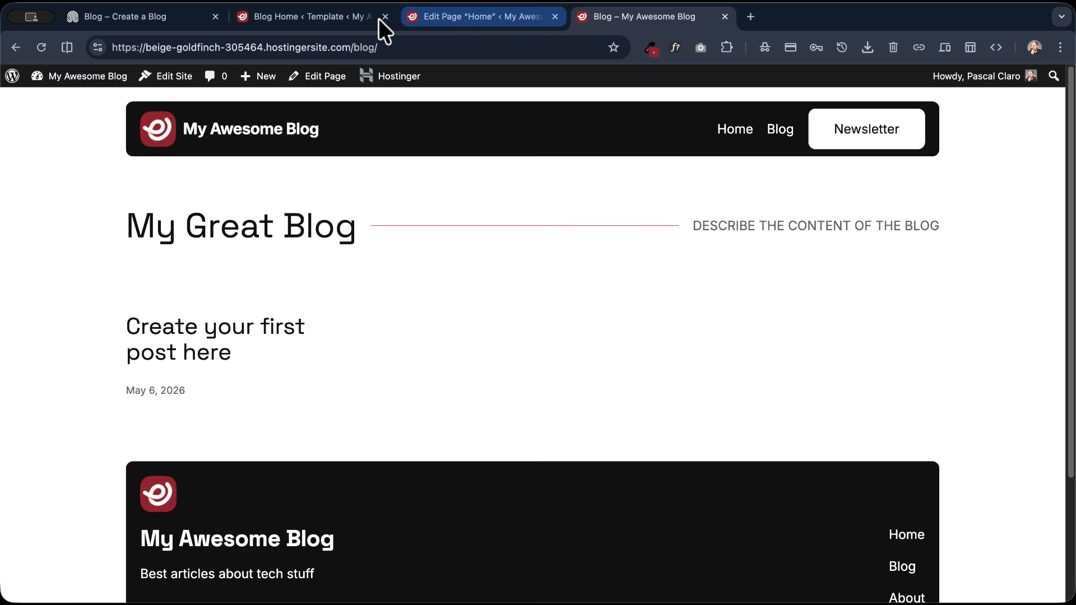
{"action": "triple_click", "coordinate": [190, 345]}
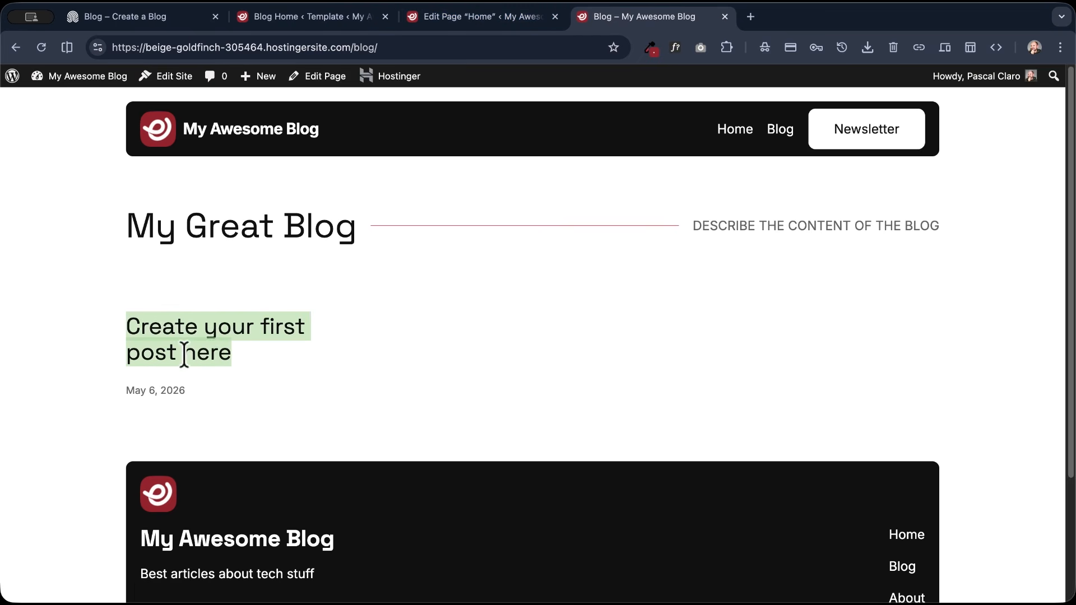
- Make the post Title in the Post Template a link and save the template
{"action": "left_click", "coordinate": [306, 16]}
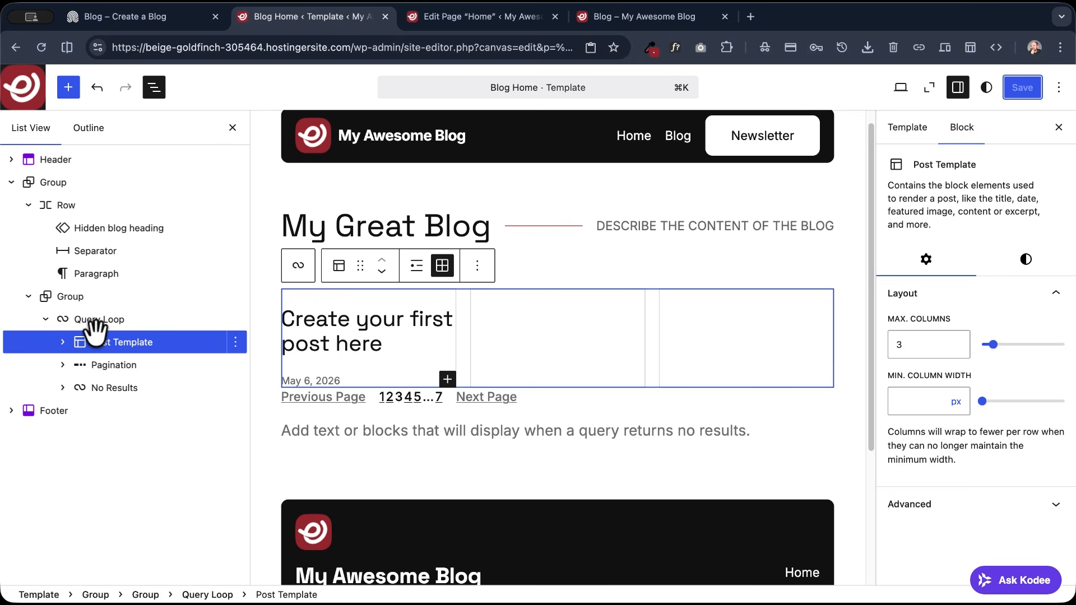
{"action": "left_click", "coordinate": [319, 320]}
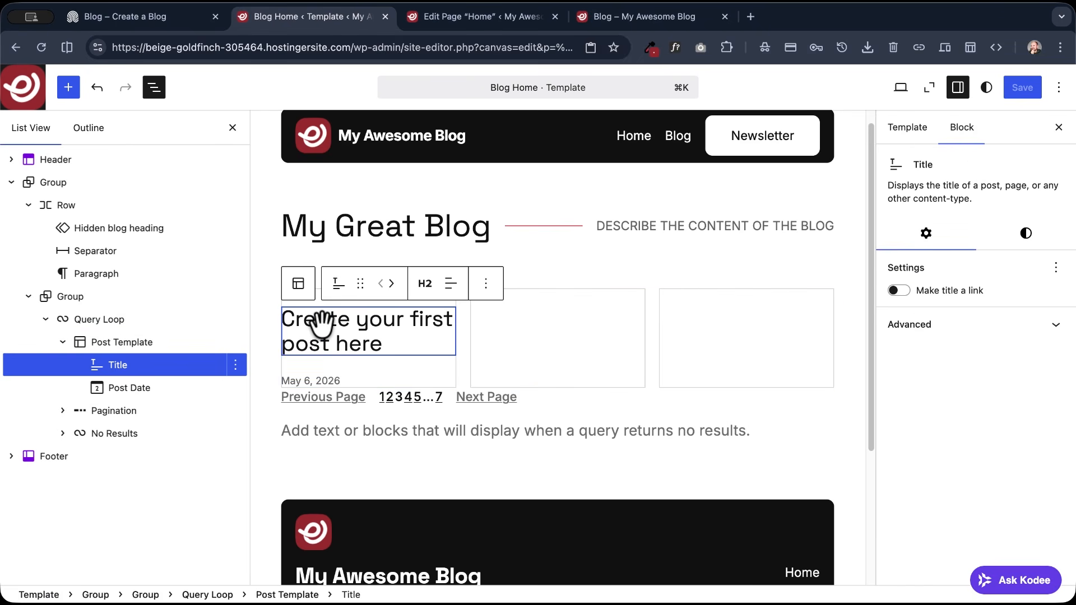
{"action": "left_click", "coordinate": [897, 291]}
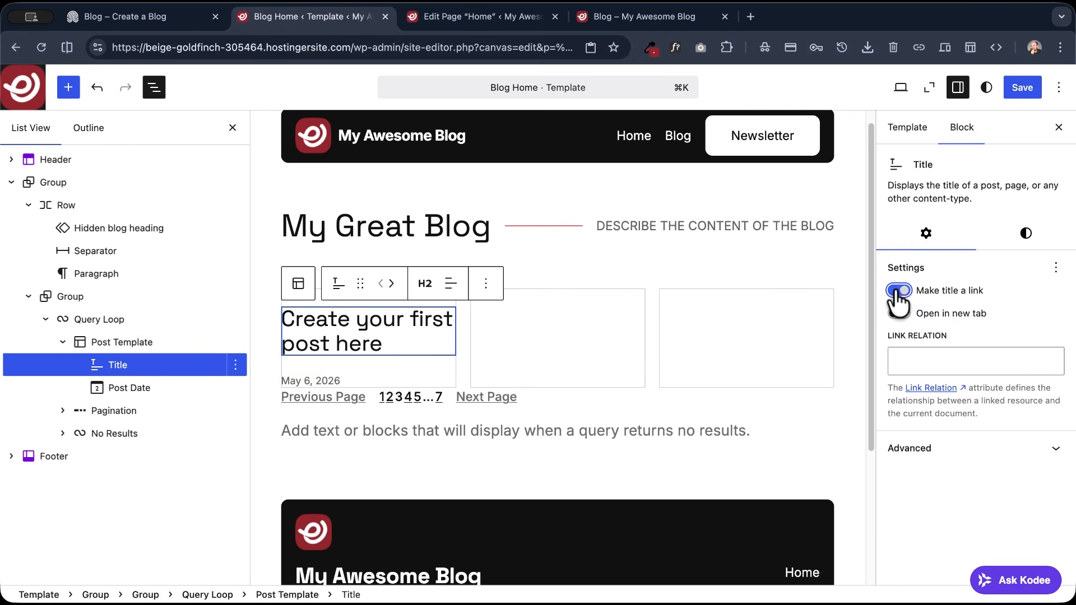
{"action": "left_click", "coordinate": [1023, 88]}
- Close the Edit Page "Home" browser tab and reopen the live Blog page from the site's navigation
{"action": "left_click", "coordinate": [452, 18]}
{"action": "left_click", "coordinate": [603, 16]}
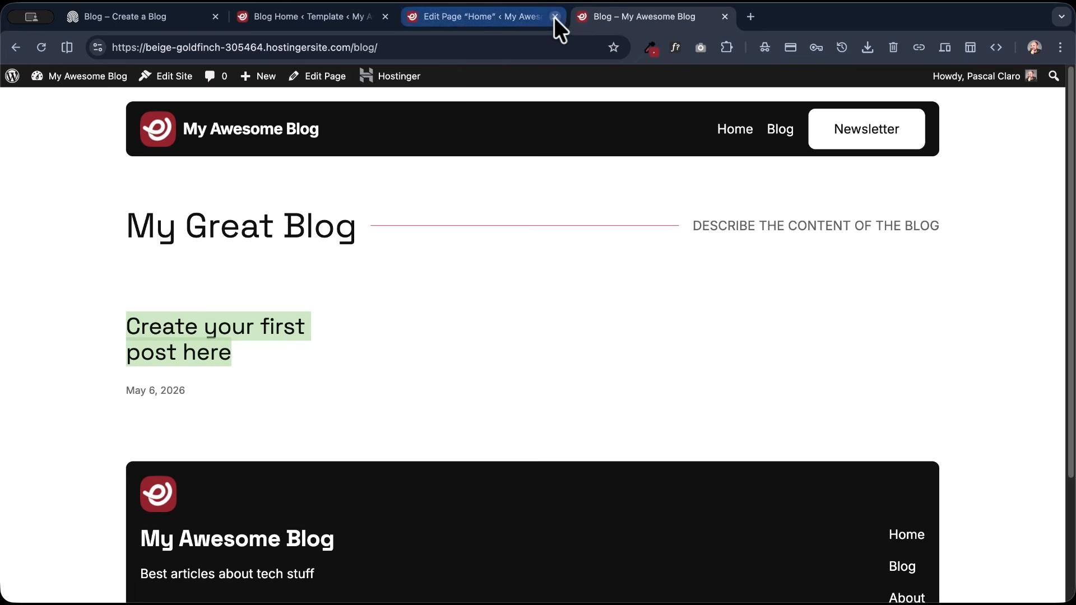
{"action": "left_click", "coordinate": [554, 17]}
{"action": "left_click", "coordinate": [779, 132]}
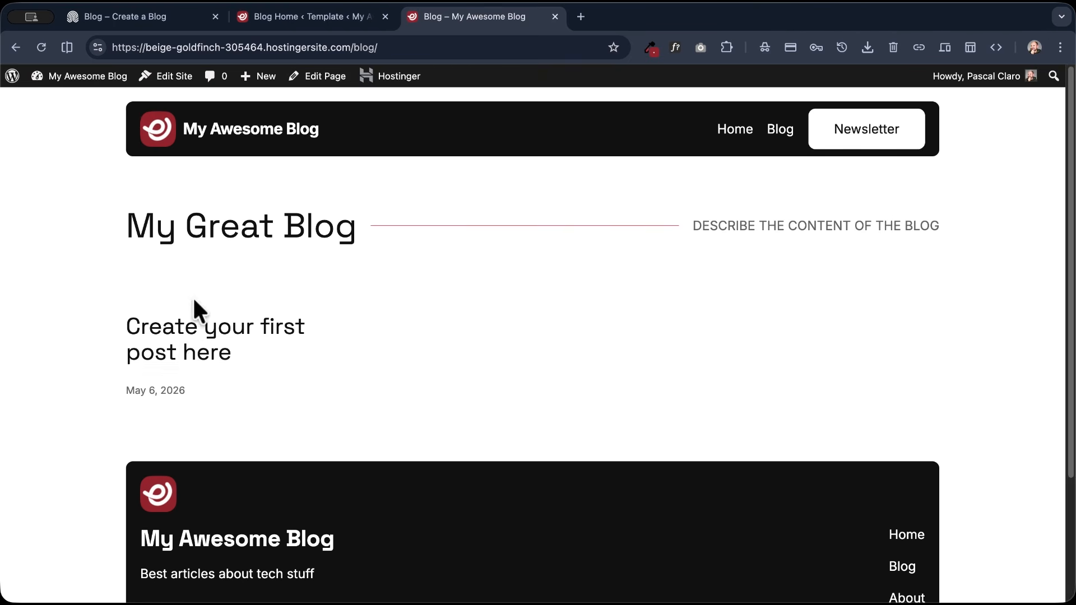
- Test the linked post title on the live Blog page by opening the post and returning to the Blog page
{"action": "left_click", "coordinate": [229, 358]}
{"action": "scroll", "coordinate": [639, 365], "scroll_direction": "down", "scroll_amount": 15}
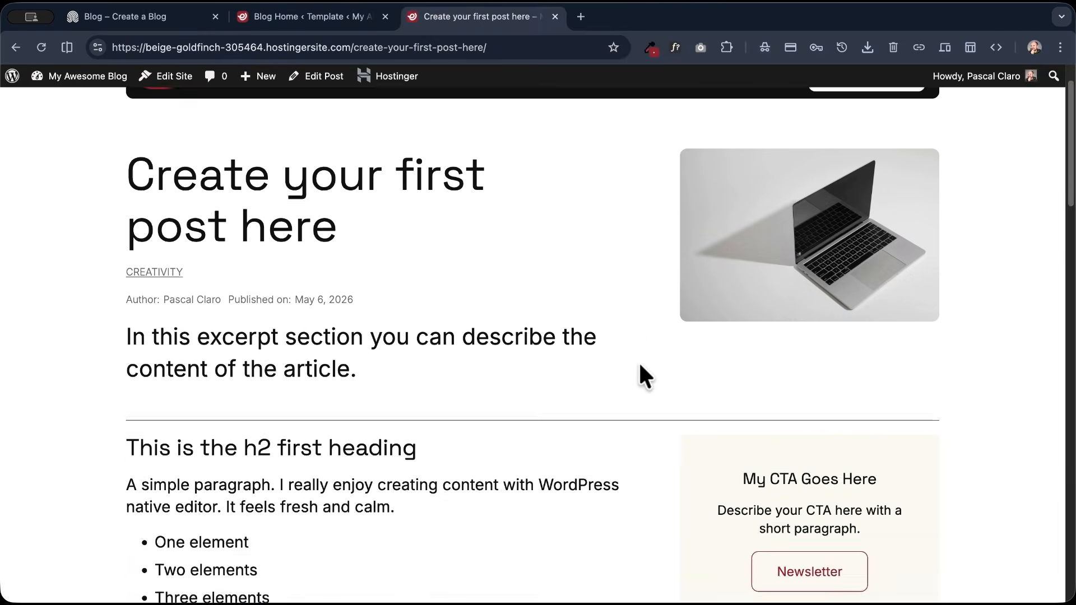
{"action": "scroll", "coordinate": [640, 365], "scroll_direction": "up", "scroll_amount": 15}
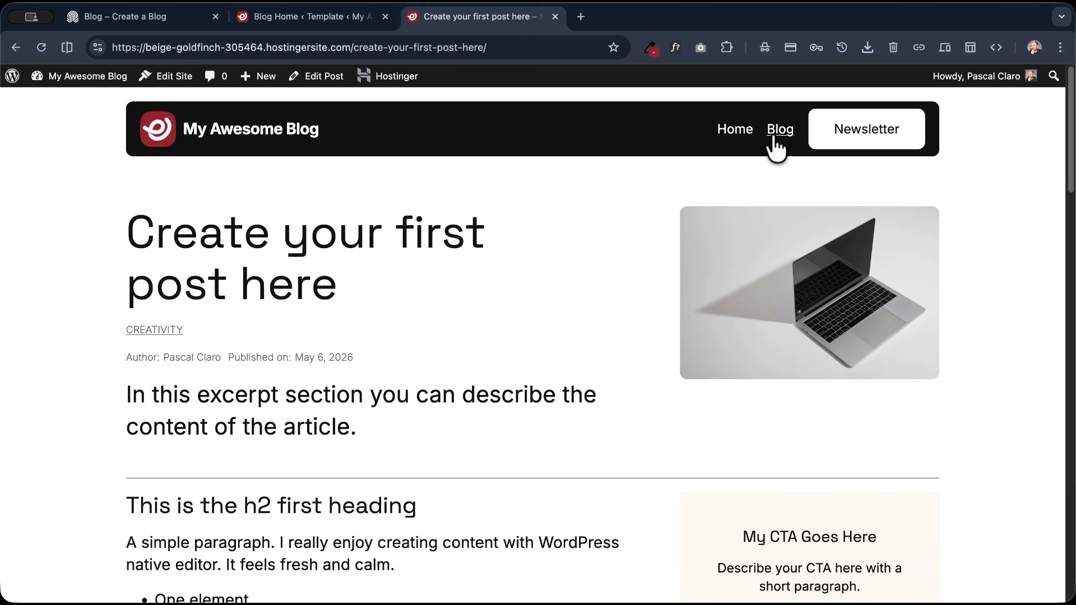
{"action": "left_click", "coordinate": [778, 137]}
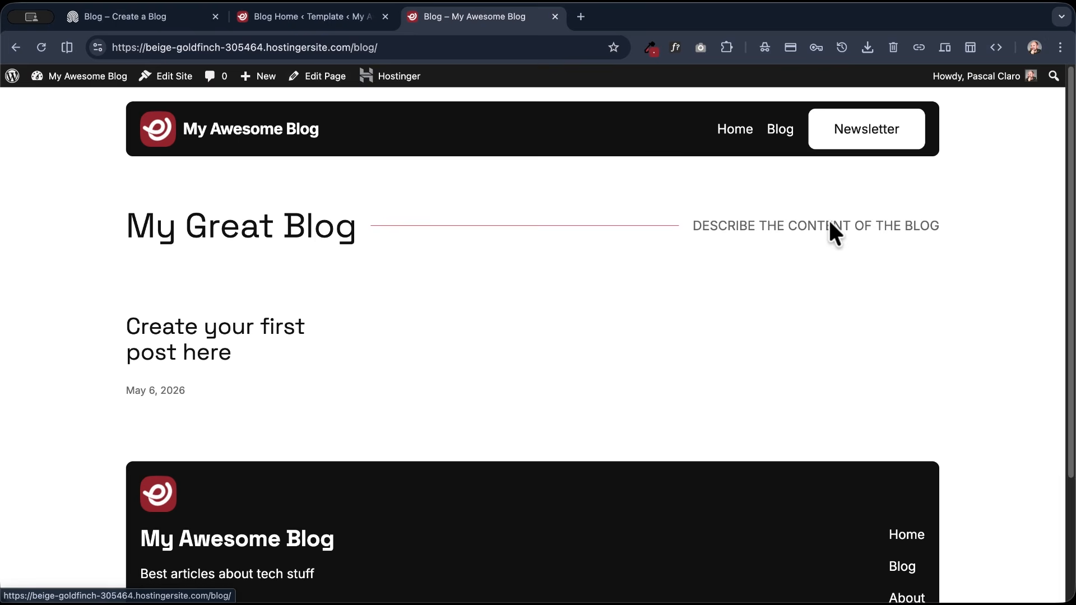
{"action": "left_click", "coordinate": [294, 329]}
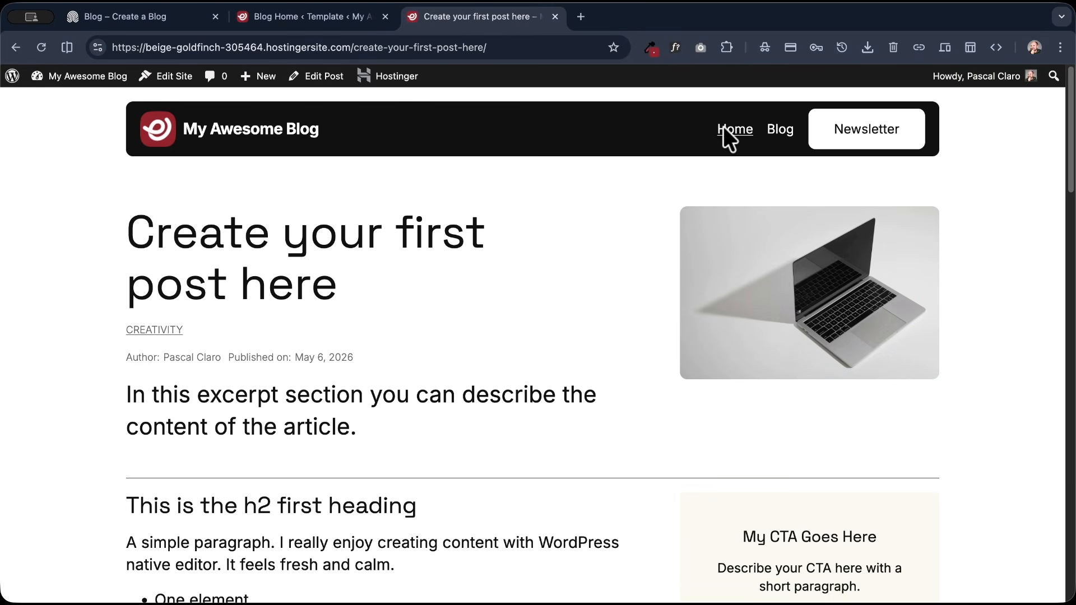
{"action": "left_click", "coordinate": [770, 134]}
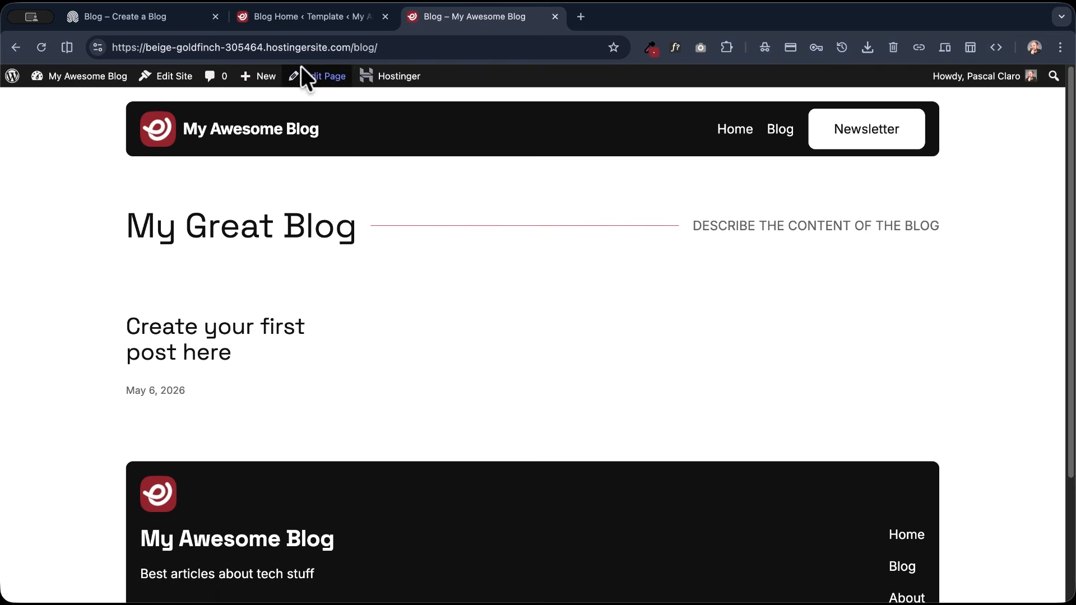
- Check the reference blog's post cards and add a Featured Image block before the Title in the Post Template
{"action": "left_click", "coordinate": [153, 19]}
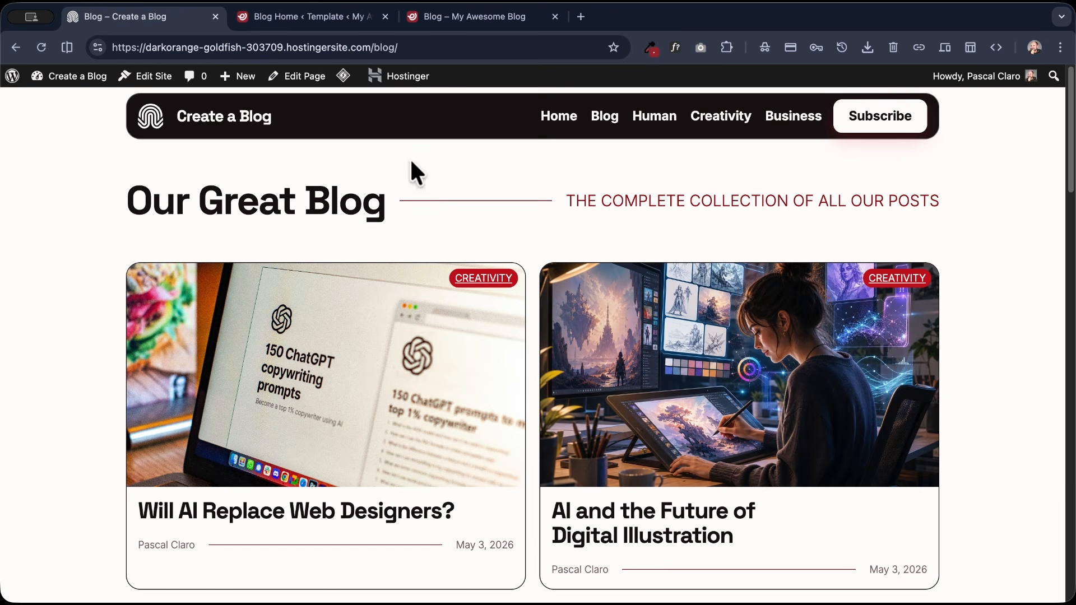
{"action": "left_click", "coordinate": [339, 19]}
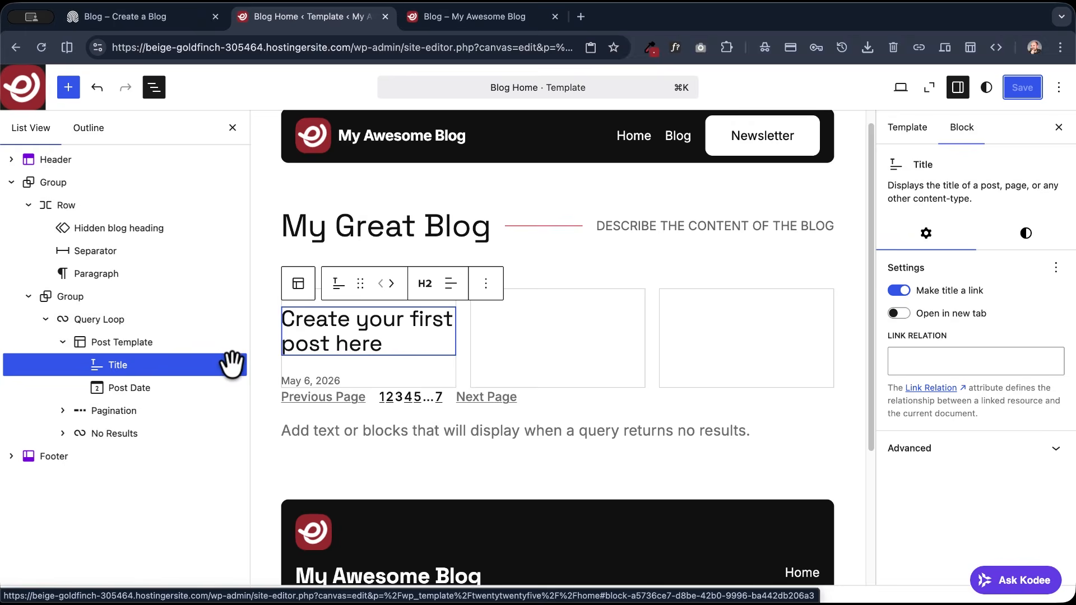
{"action": "left_click", "coordinate": [235, 366]}
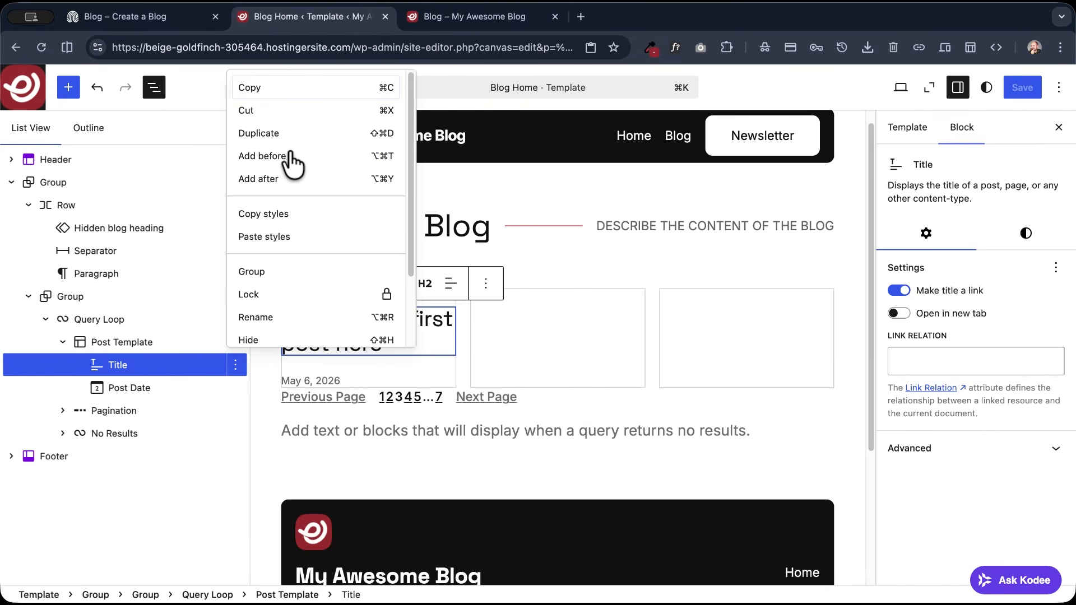
{"action": "left_click", "coordinate": [284, 156]}
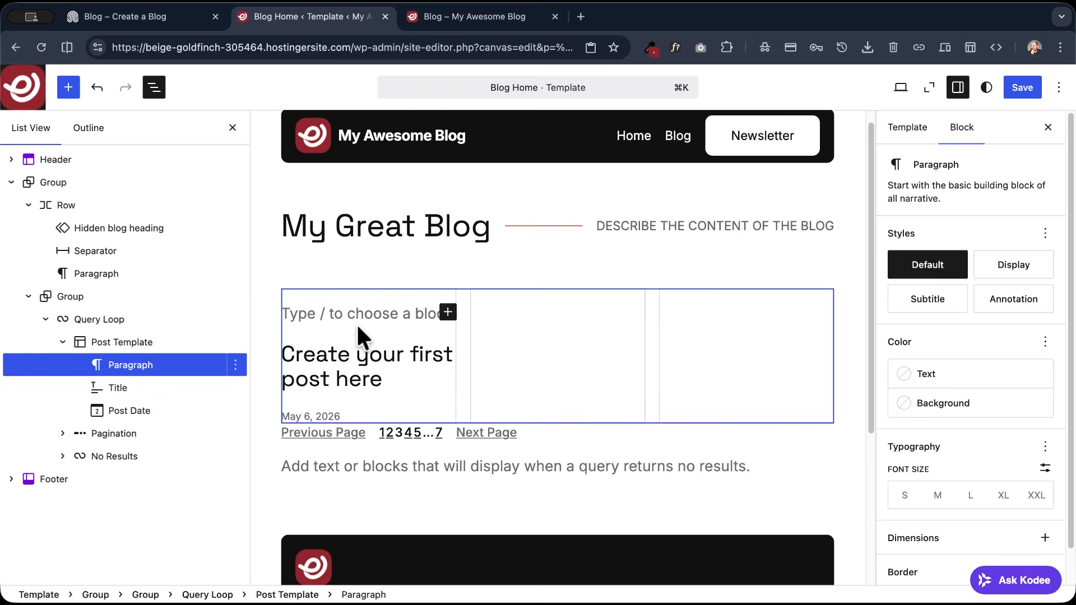
{"action": "type", "text": "/image"}
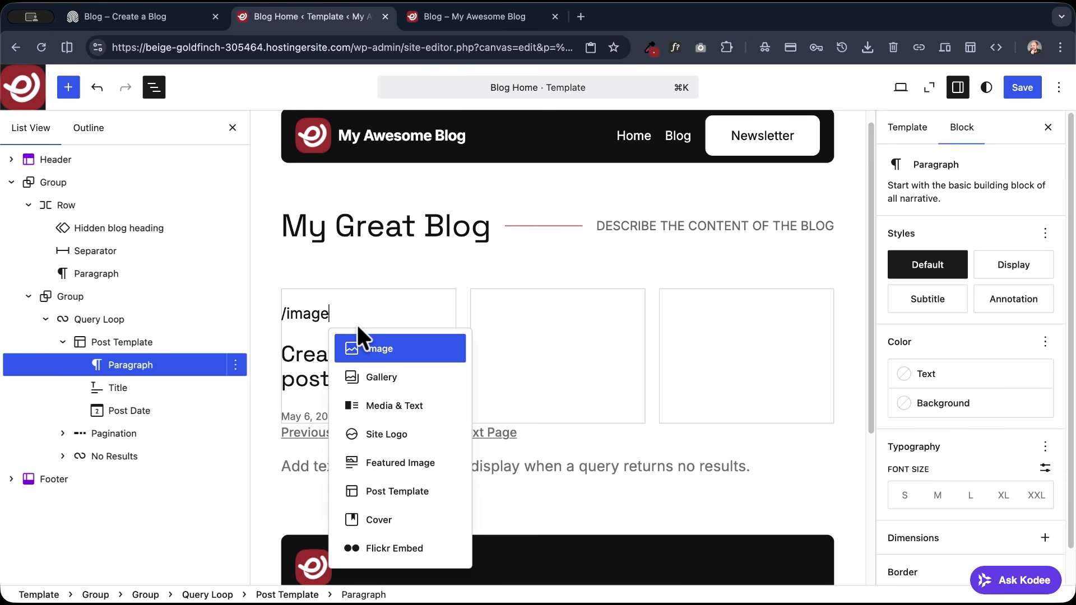
{"action": "left_click", "coordinate": [396, 465]}
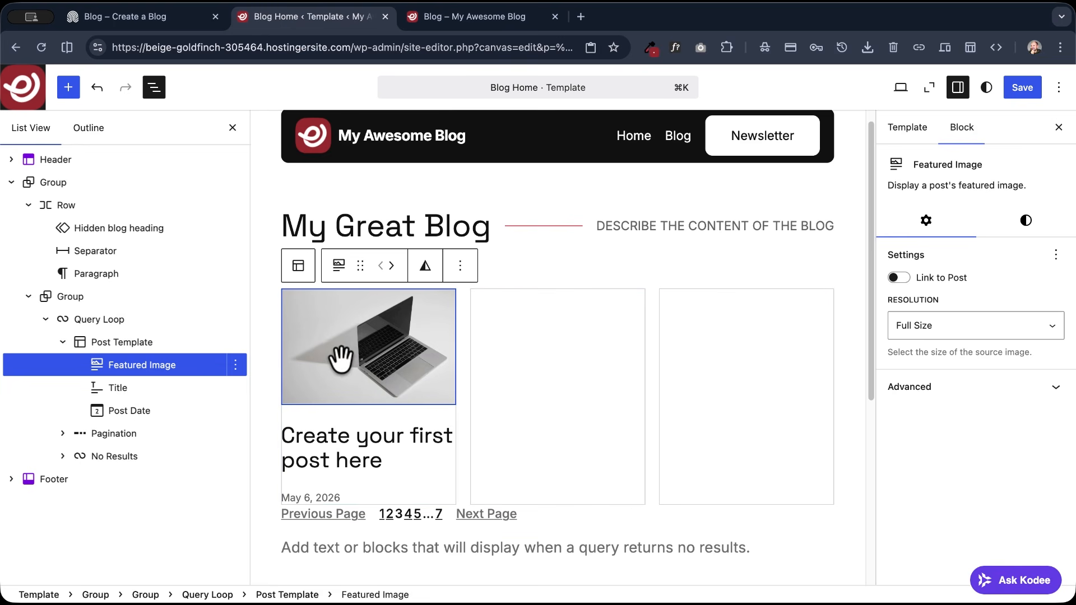
- Set the Featured Image's resolution to Large and link it to the post
{"action": "left_click", "coordinate": [959, 336]}
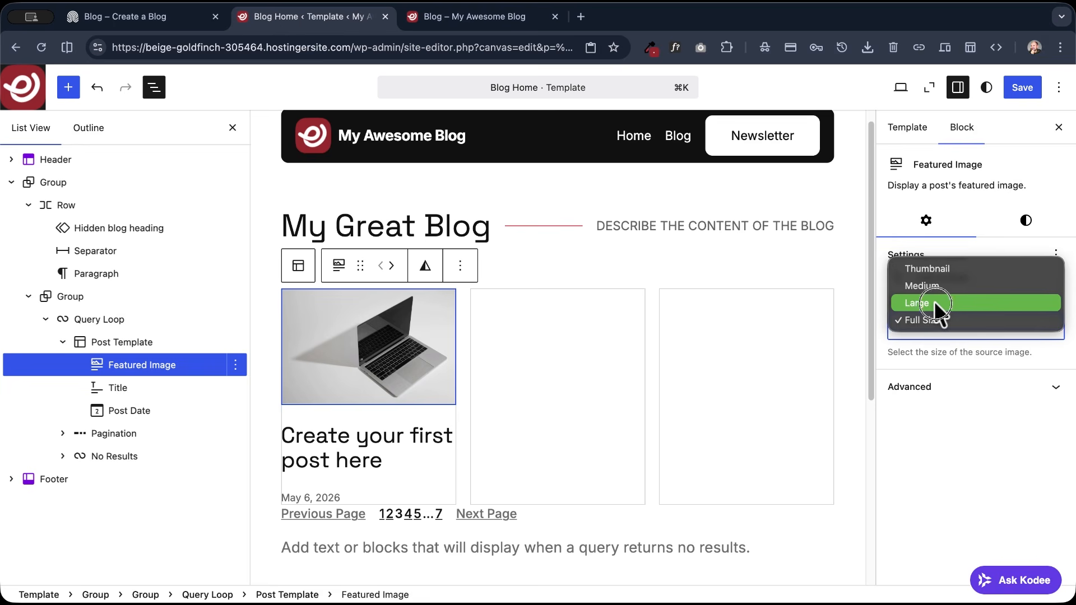
{"action": "left_click", "coordinate": [937, 303]}
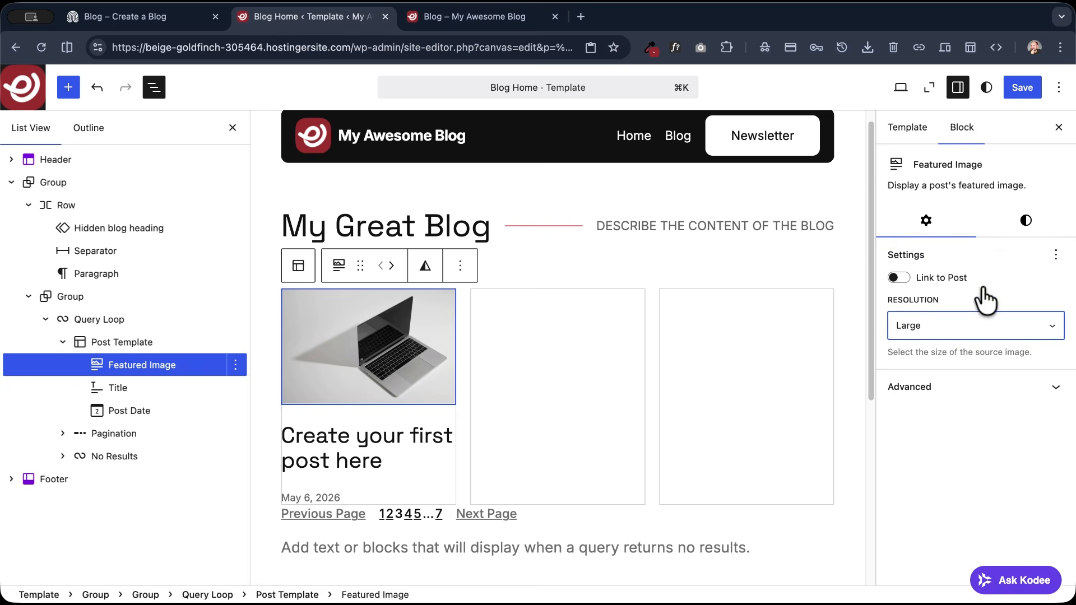
{"action": "left_click", "coordinate": [899, 278]}
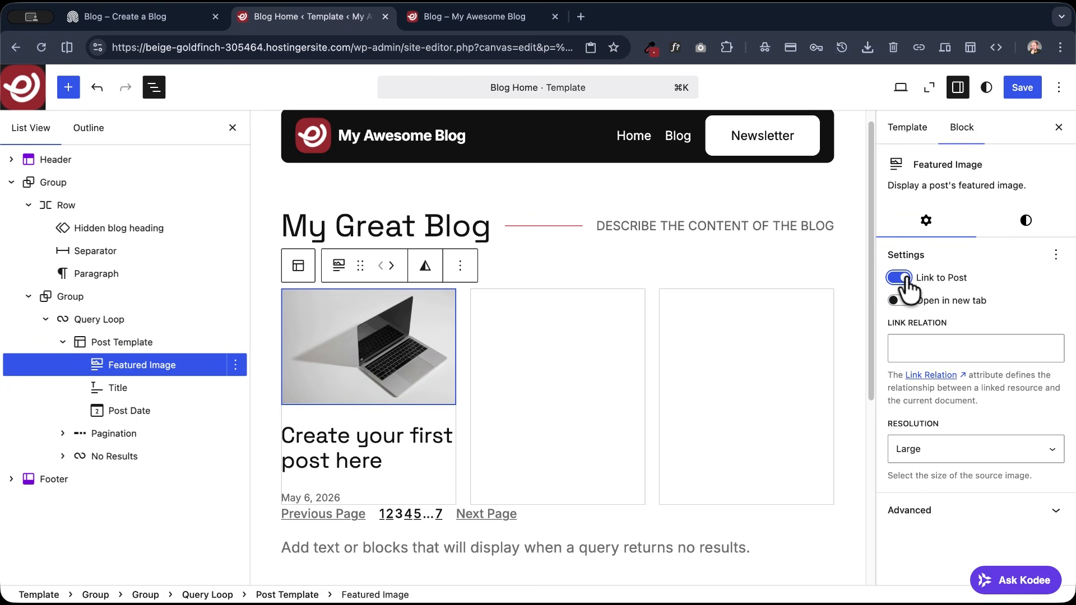
- Set the Featured Image's aspect ratio to Wide - 16:9 and save the Blog Home template
{"action": "left_click", "coordinate": [1028, 222]}
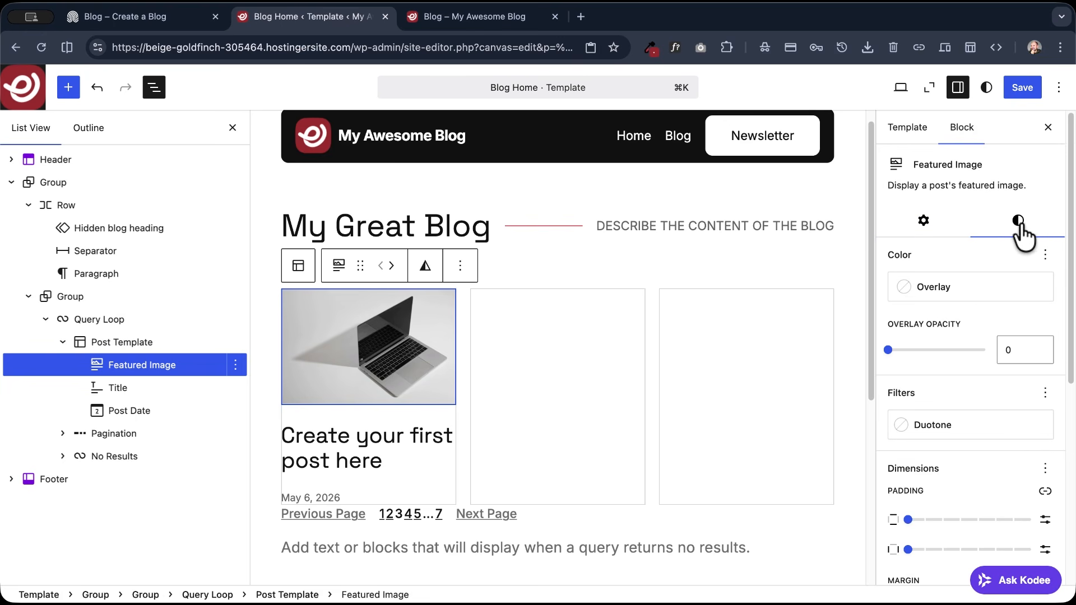
{"action": "scroll", "coordinate": [1017, 241], "scroll_direction": "down", "scroll_amount": 6}
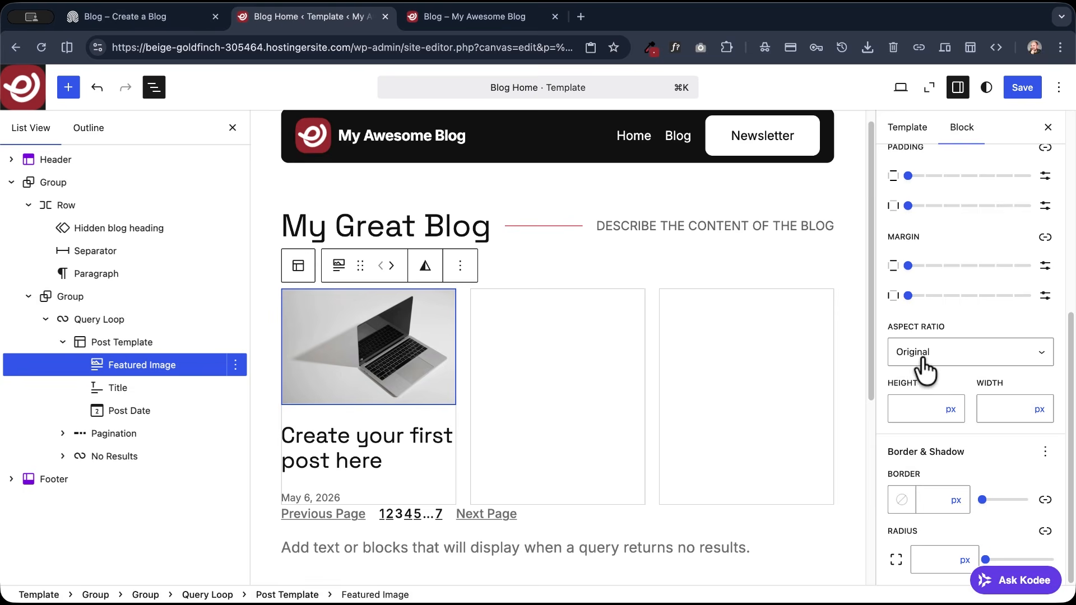
{"action": "left_click", "coordinate": [942, 358]}
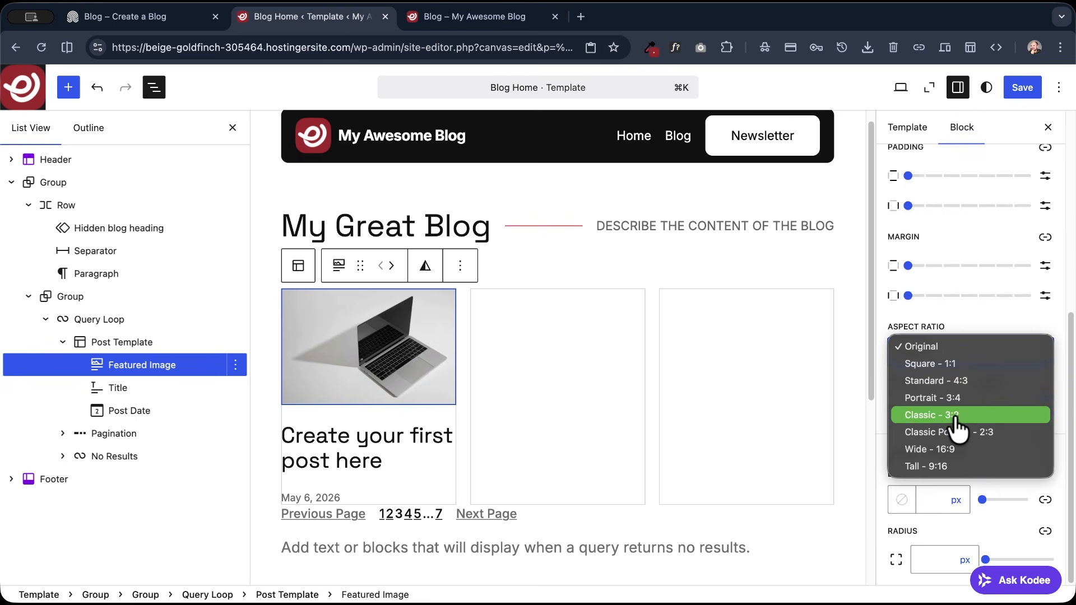
{"action": "left_click", "coordinate": [947, 450]}
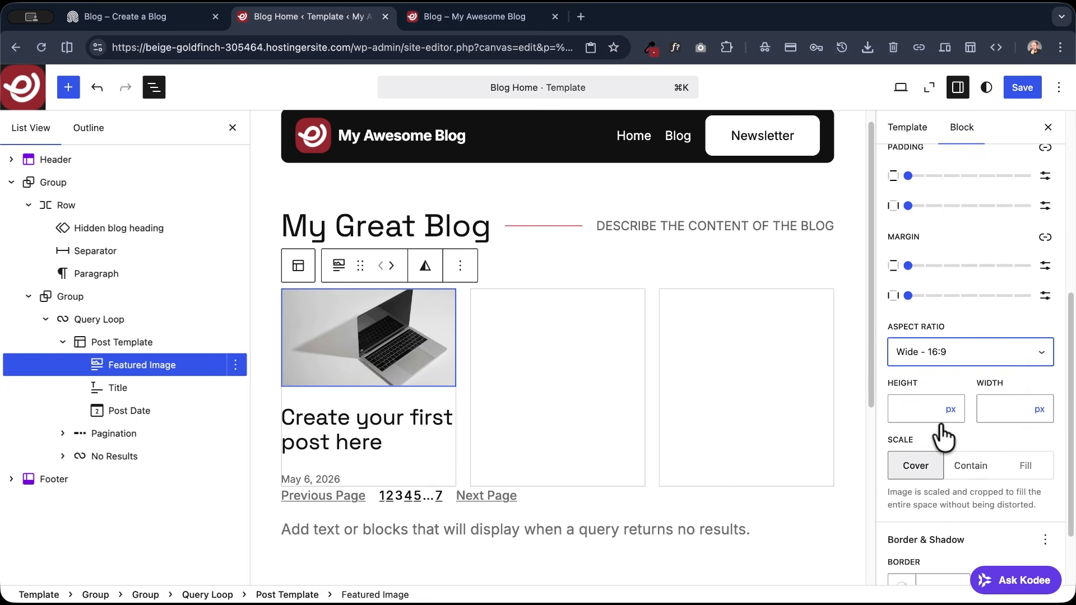
{"action": "scroll", "coordinate": [932, 417], "scroll_direction": "down", "scroll_amount": 3}
{"action": "left_click", "coordinate": [1022, 88]}
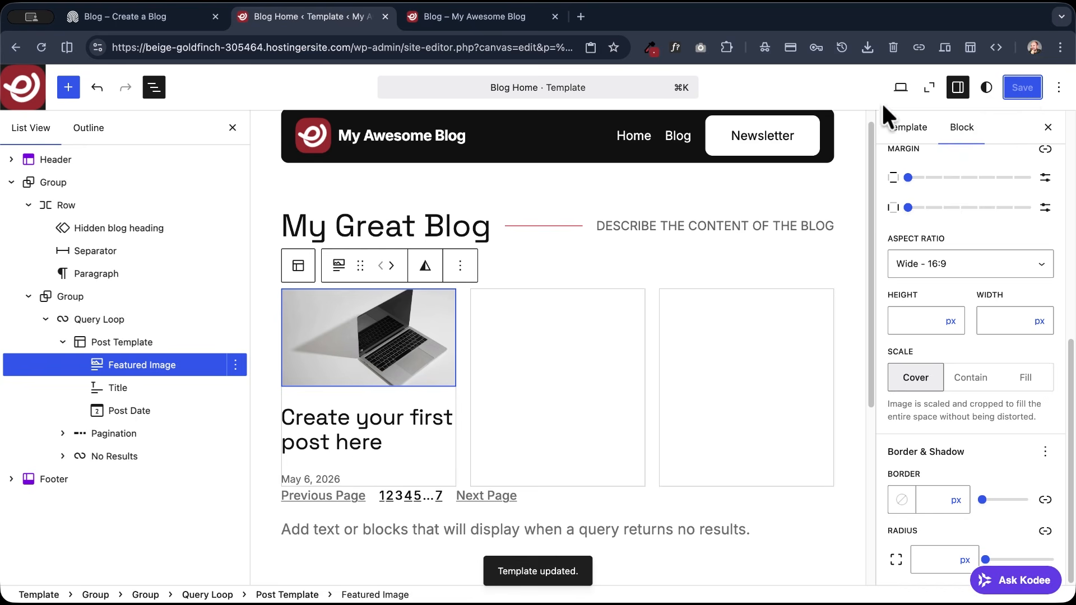
- View the live Blog page to check the post card's featured image
{"action": "left_click", "coordinate": [899, 89]}
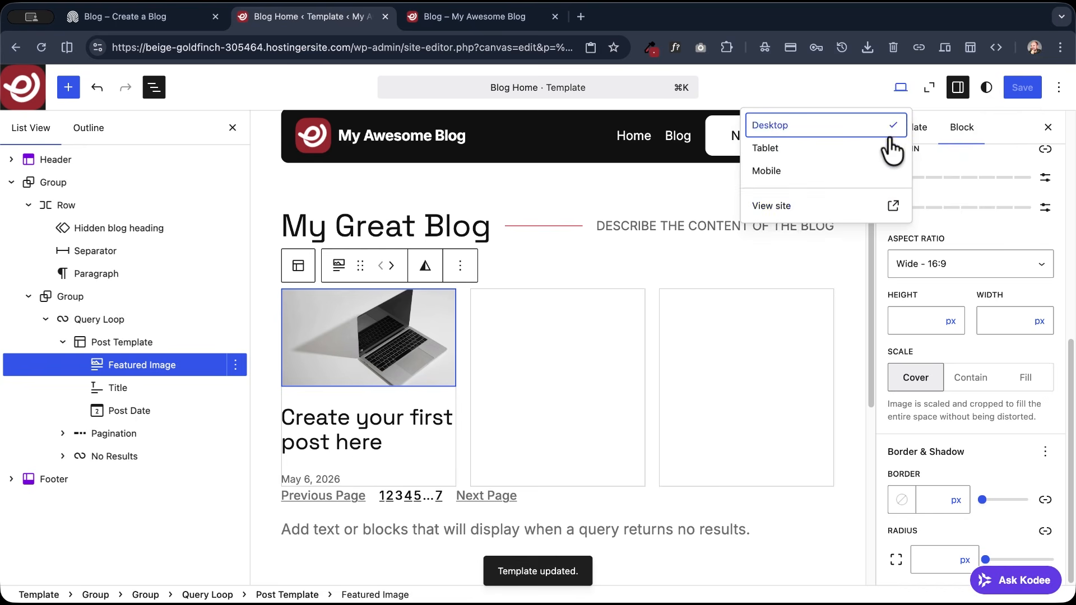
{"action": "left_click", "coordinate": [781, 207]}
{"action": "left_click", "coordinate": [781, 133]}
{"action": "scroll", "coordinate": [180, 353], "scroll_direction": "down", "scroll_amount": 3}
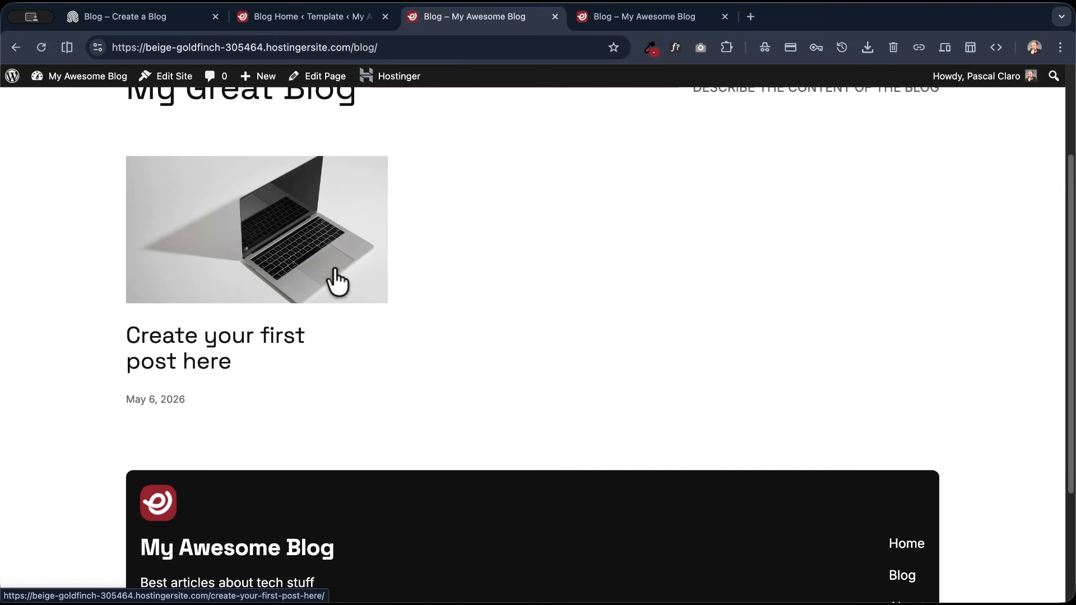
{"action": "scroll", "coordinate": [157, 291], "scroll_direction": "up", "scroll_amount": 2}
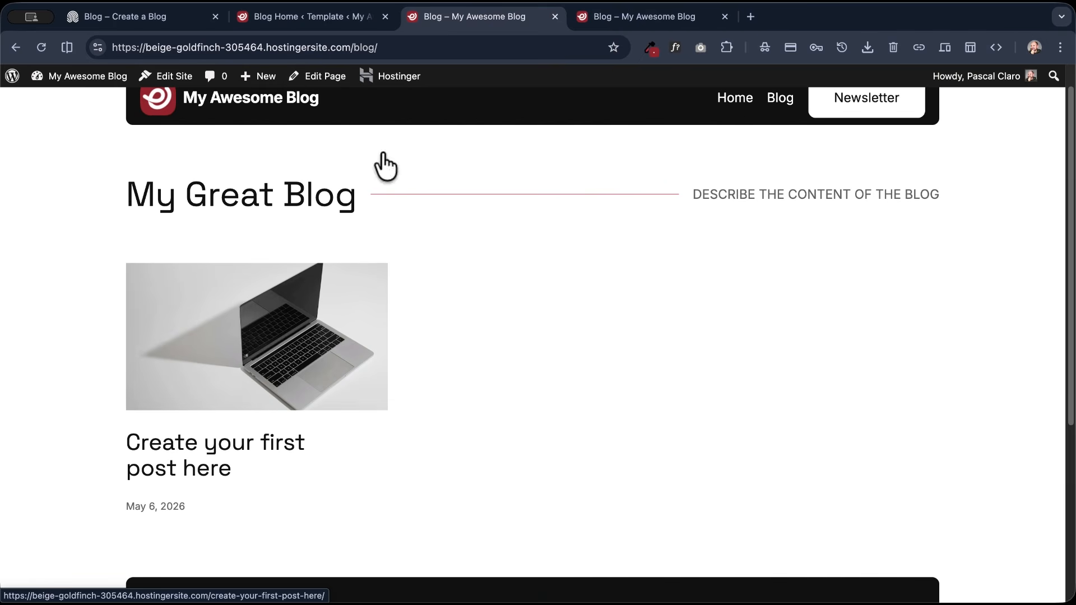
- Examine the reference blog's post cards for their elements and layout, and return to the Blog Home template editor
{"action": "left_click", "coordinate": [280, 17]}
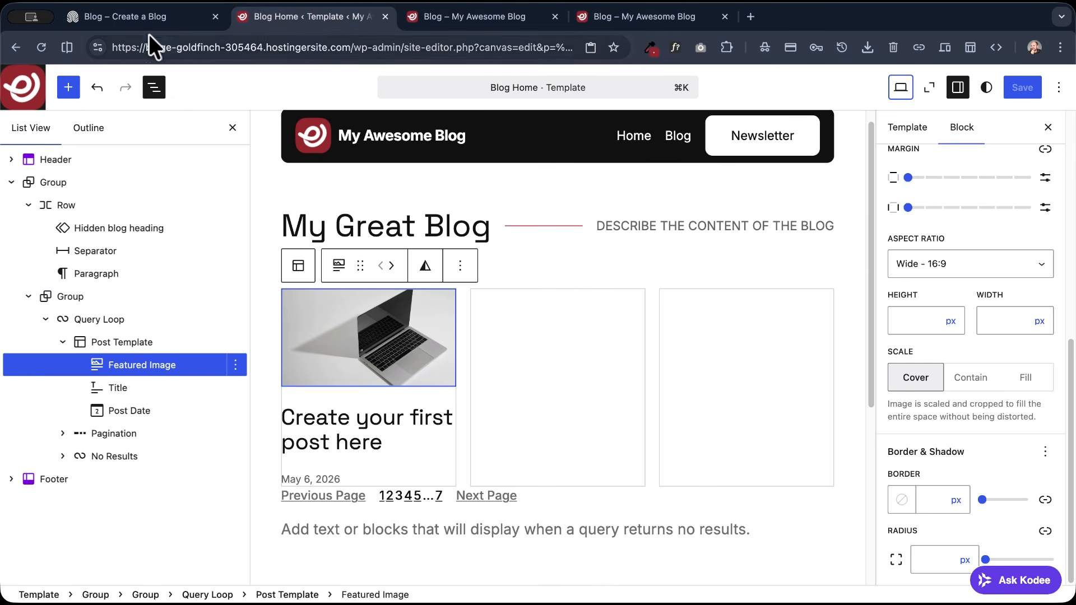
{"action": "left_click", "coordinate": [124, 16]}
{"action": "scroll", "coordinate": [277, 380], "scroll_direction": "down", "scroll_amount": 3}
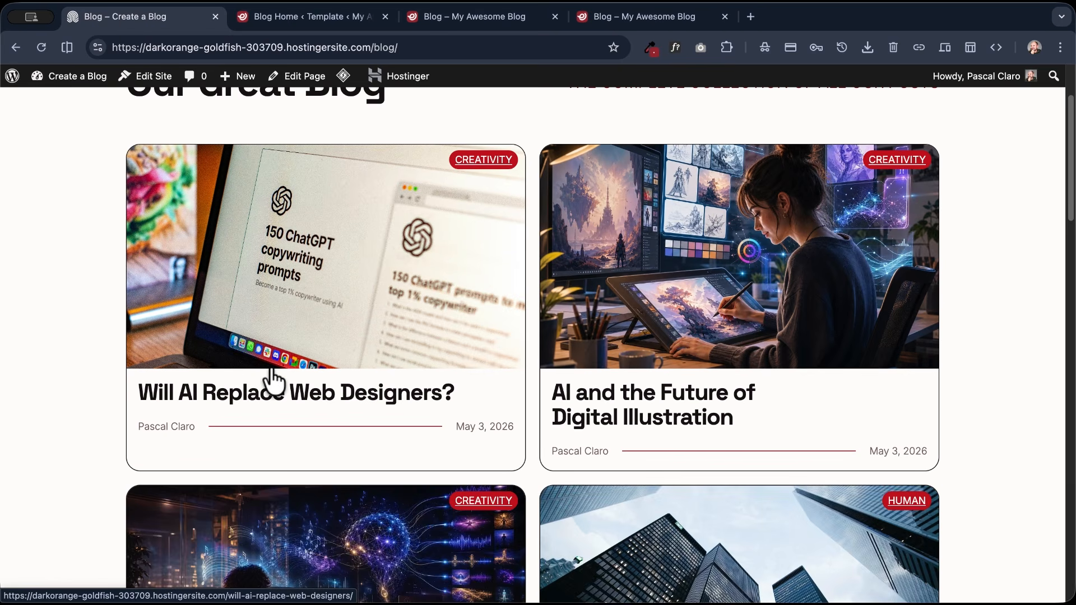
{"action": "scroll", "coordinate": [277, 379], "scroll_direction": "up", "scroll_amount": 3}
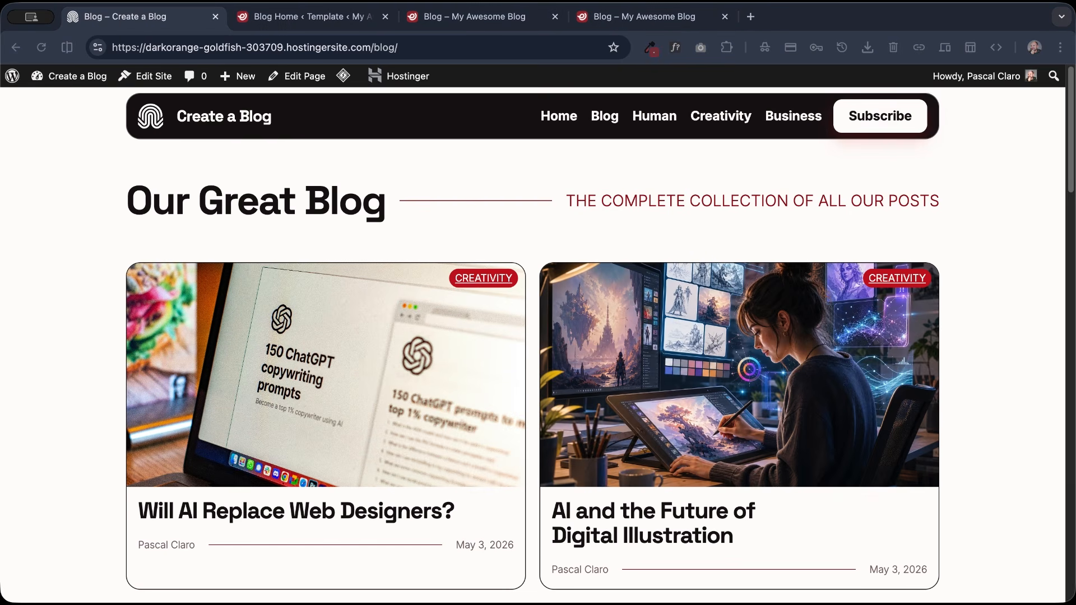
{"action": "left_click", "coordinate": [75, 308]}
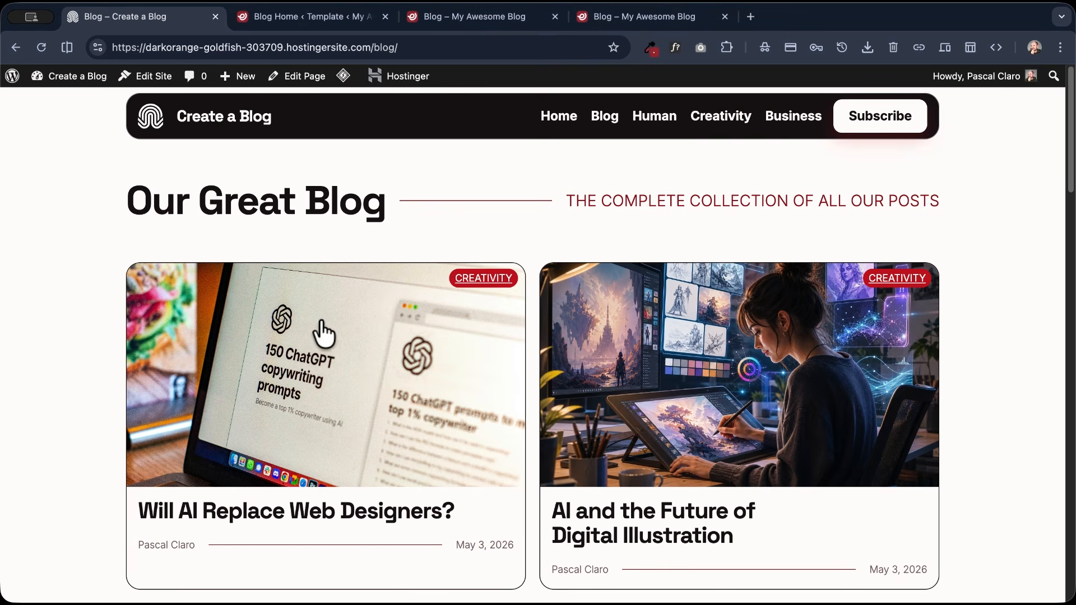
{"action": "scroll", "coordinate": [325, 453], "scroll_direction": "down", "scroll_amount": 2}
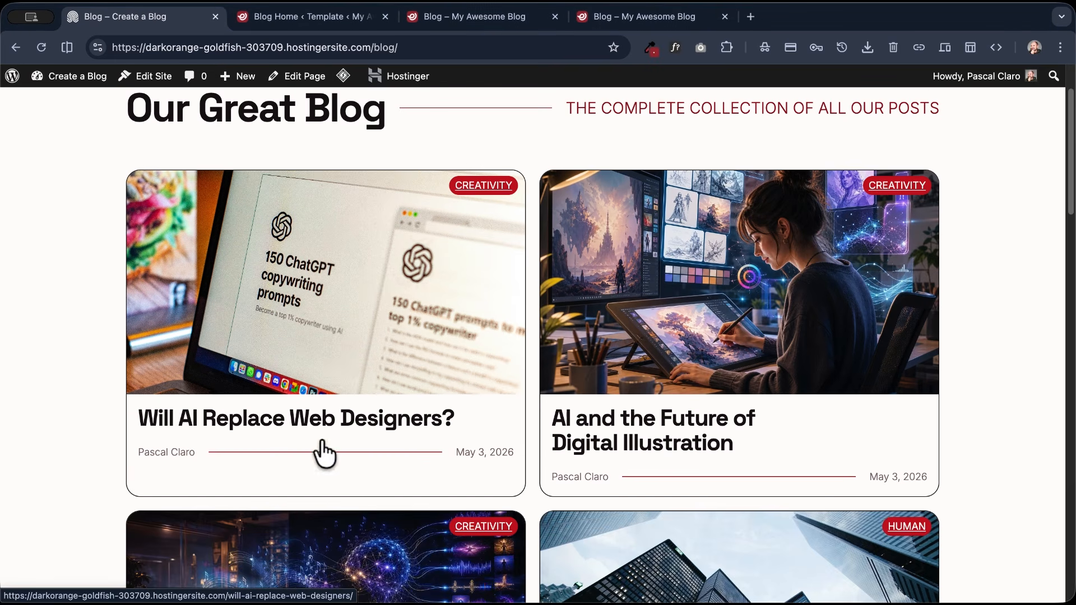
{"action": "scroll", "coordinate": [359, 357], "scroll_direction": "up", "scroll_amount": 2}
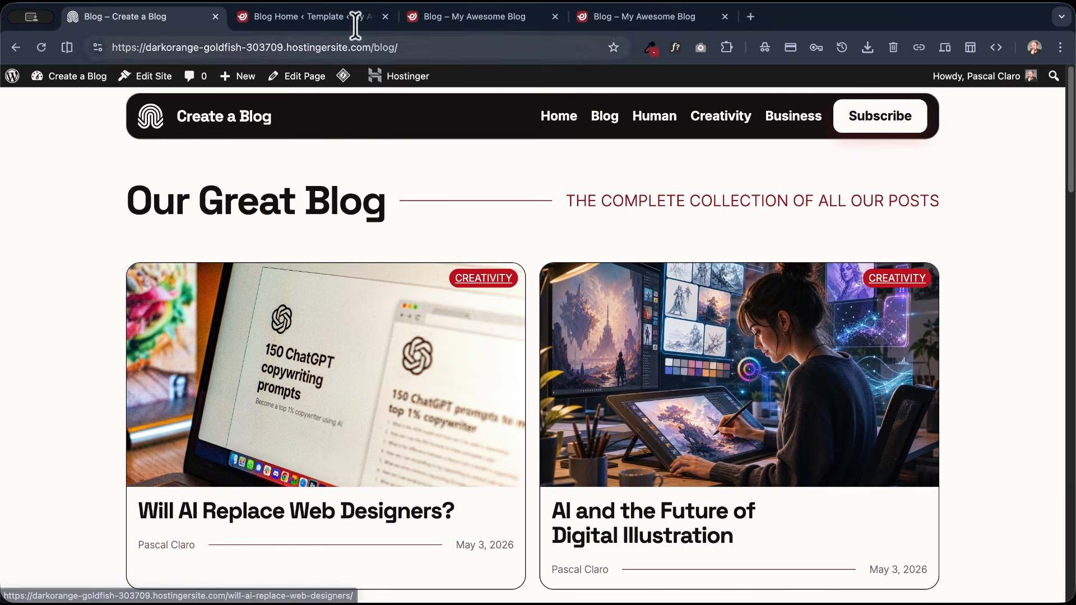
{"action": "left_click", "coordinate": [304, 18]}
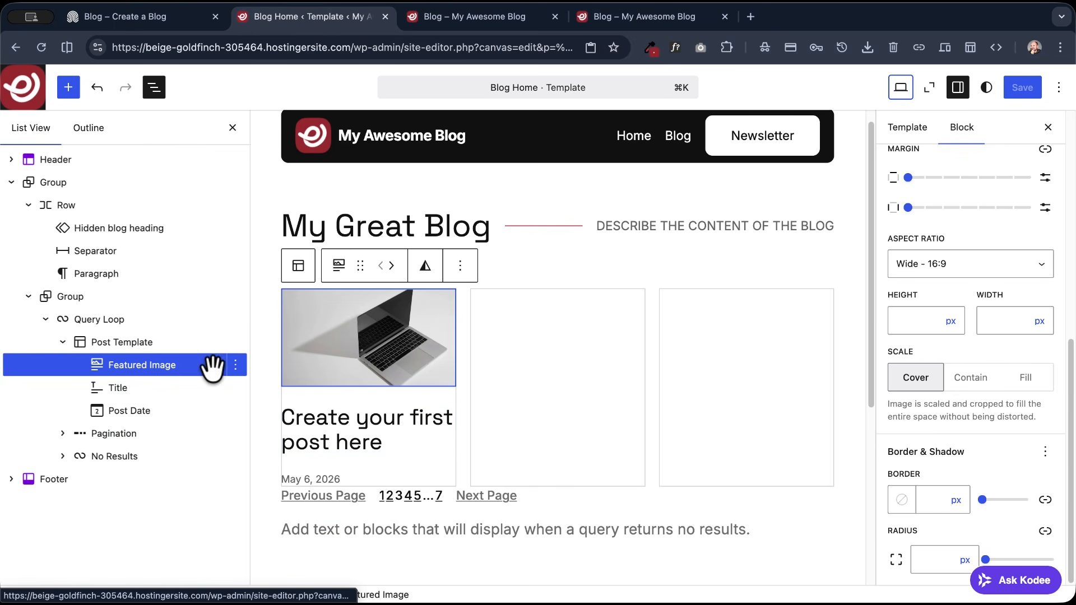
- Add an Excerpt block after the Featured Image with the link text "Read more..." and save the template
{"action": "left_click", "coordinate": [236, 366]}
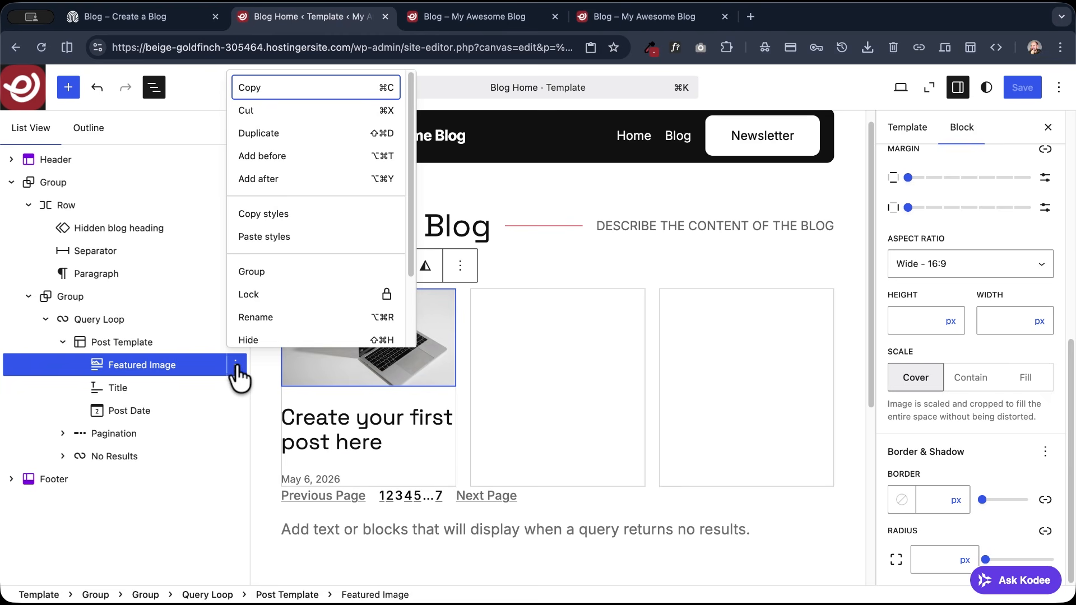
{"action": "left_click", "coordinate": [260, 179]}
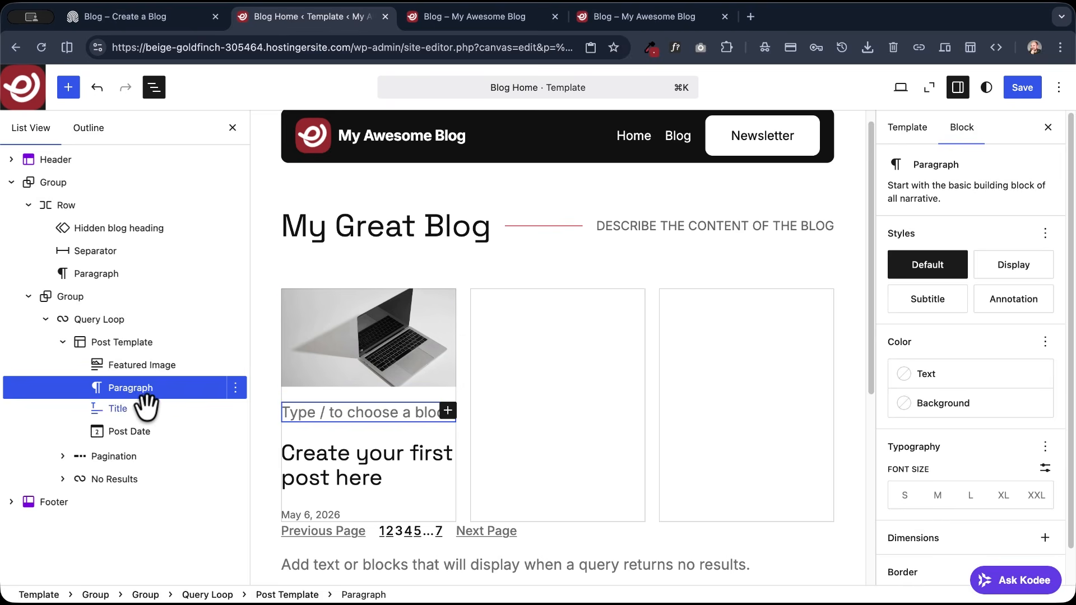
{"action": "type", "text": "/excerpt"}
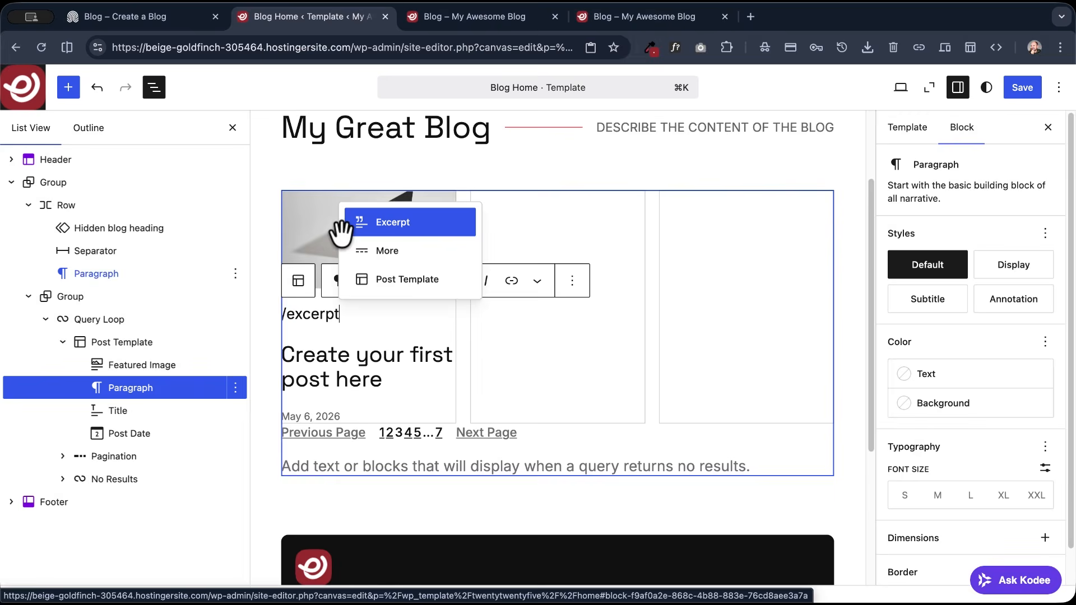
{"action": "left_click", "coordinate": [358, 224]}
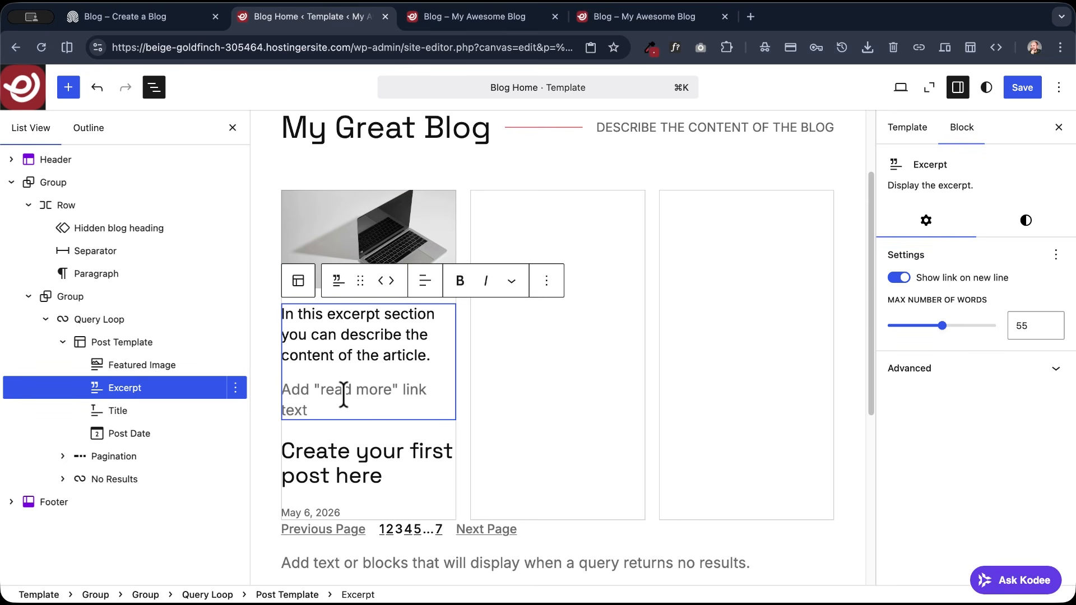
{"action": "left_click", "coordinate": [1021, 88]}
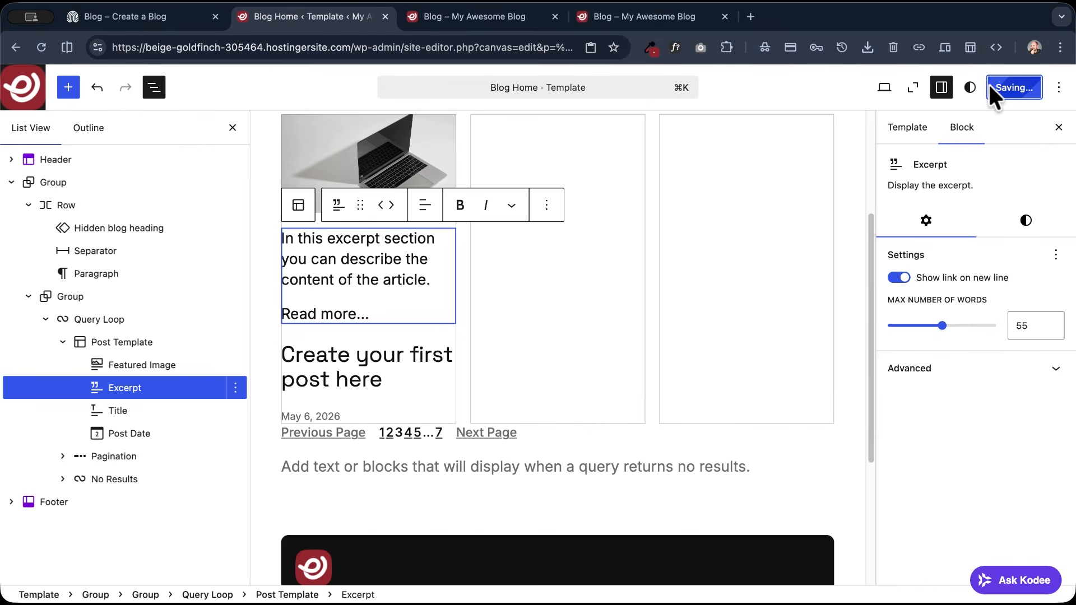
- Reload the live Blog page to check the excerpt and its read-more link, and return to the template editor
{"action": "left_click", "coordinate": [485, 19]}
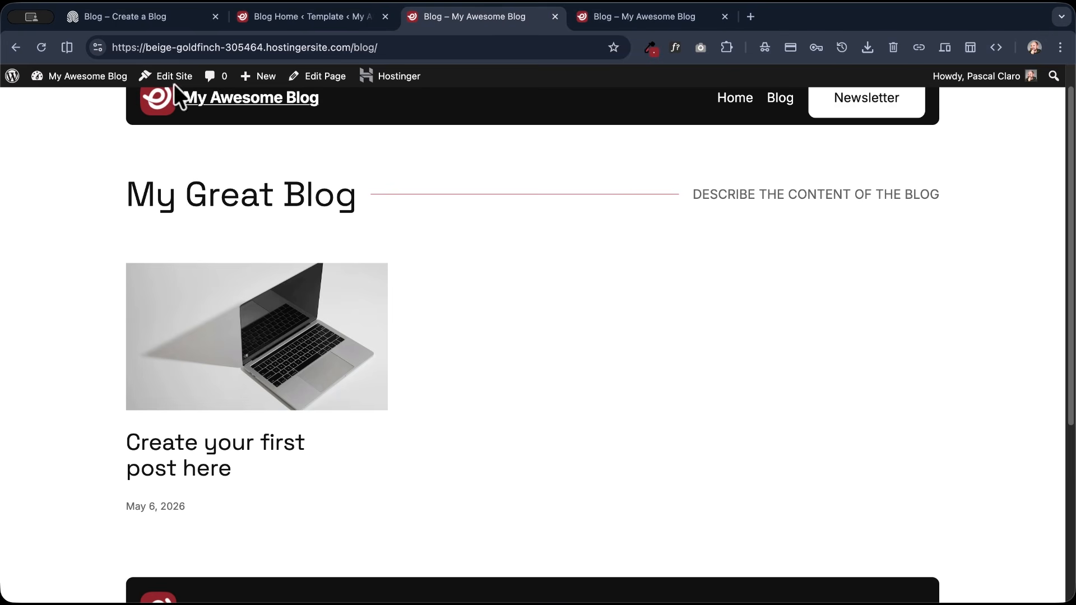
{"action": "left_click", "coordinate": [41, 47]}
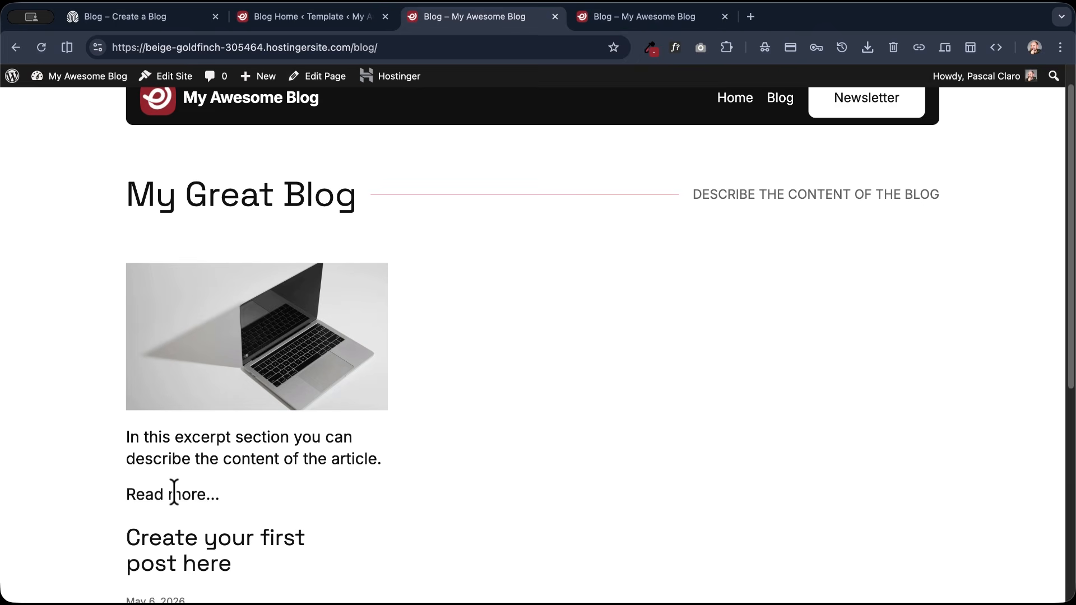
{"action": "scroll", "coordinate": [192, 364], "scroll_direction": "down", "scroll_amount": 2}
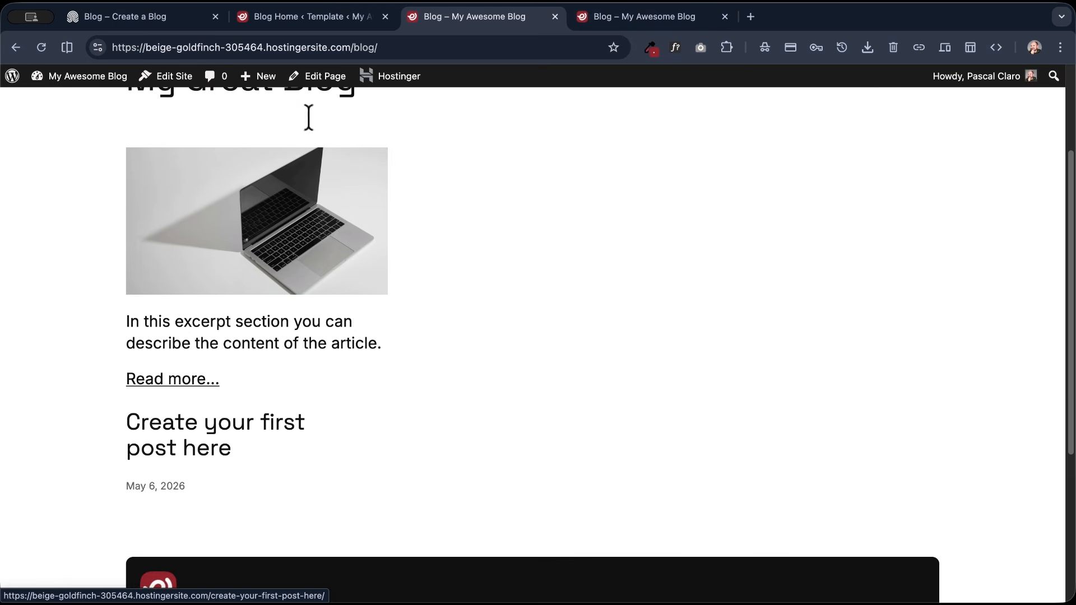
{"action": "left_click", "coordinate": [274, 10]}
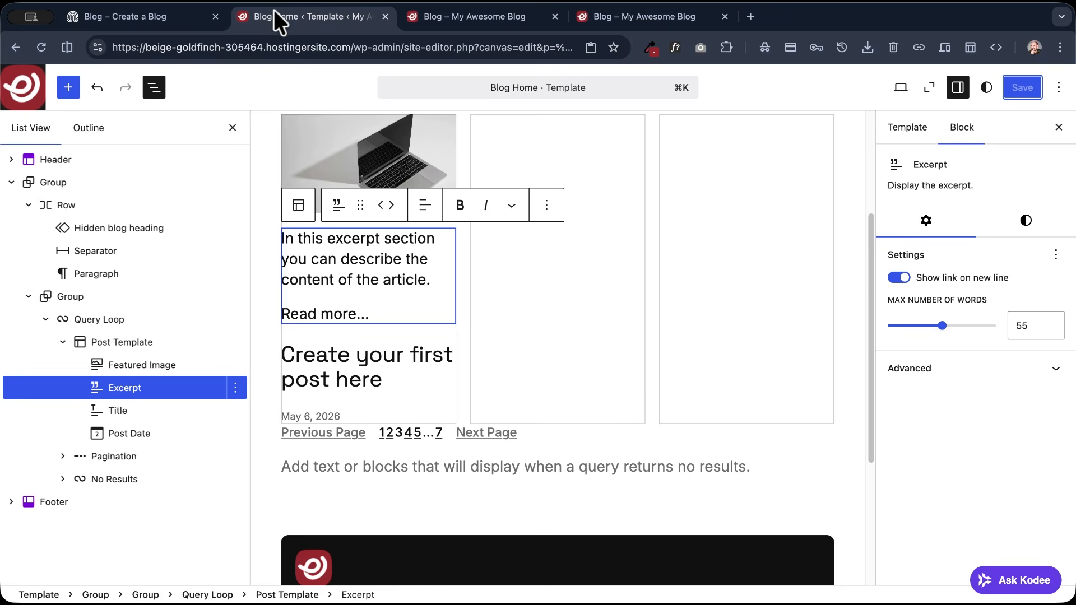
- Move the Excerpt block below the Title and set its font size to S
{"action": "left_click", "coordinate": [392, 205]}
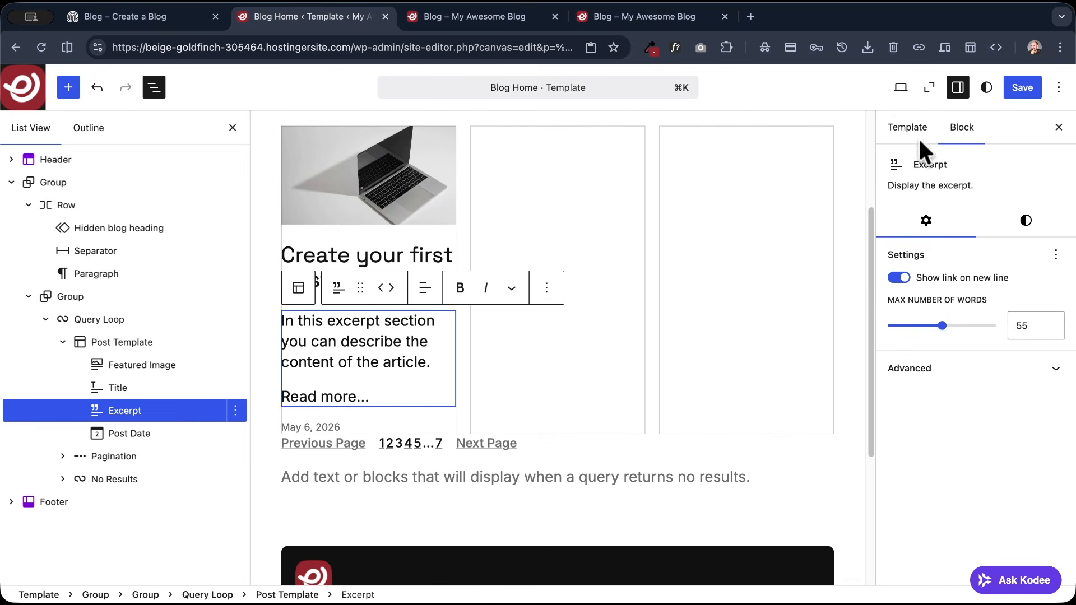
{"action": "left_click", "coordinate": [1016, 219]}
{"action": "left_click", "coordinate": [904, 437]}
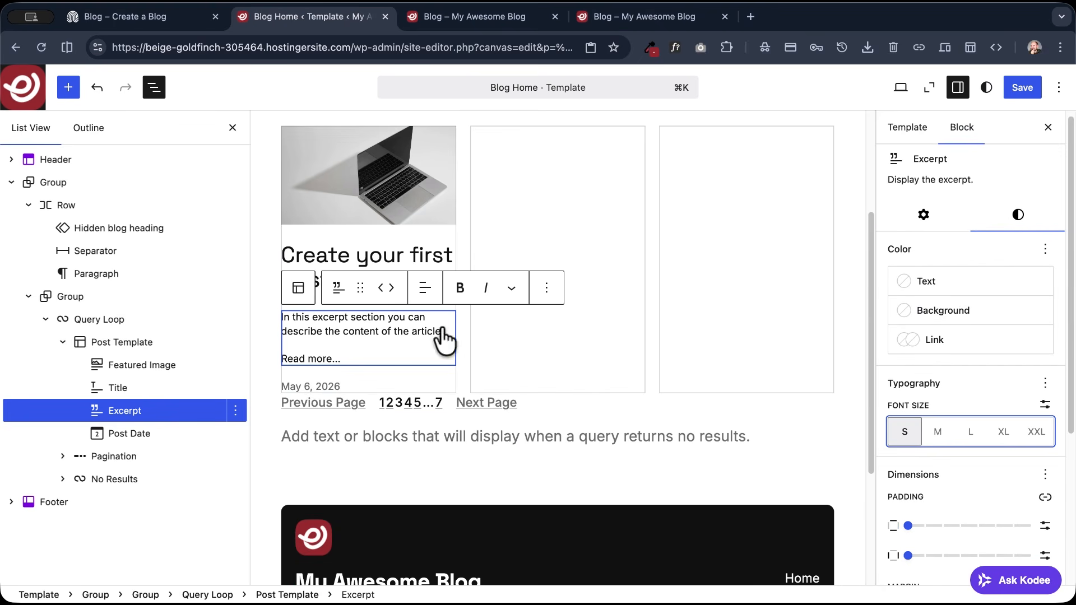
- Limit the Excerpt to a maximum of 10 words and save the template
{"action": "left_click", "coordinate": [924, 219]}
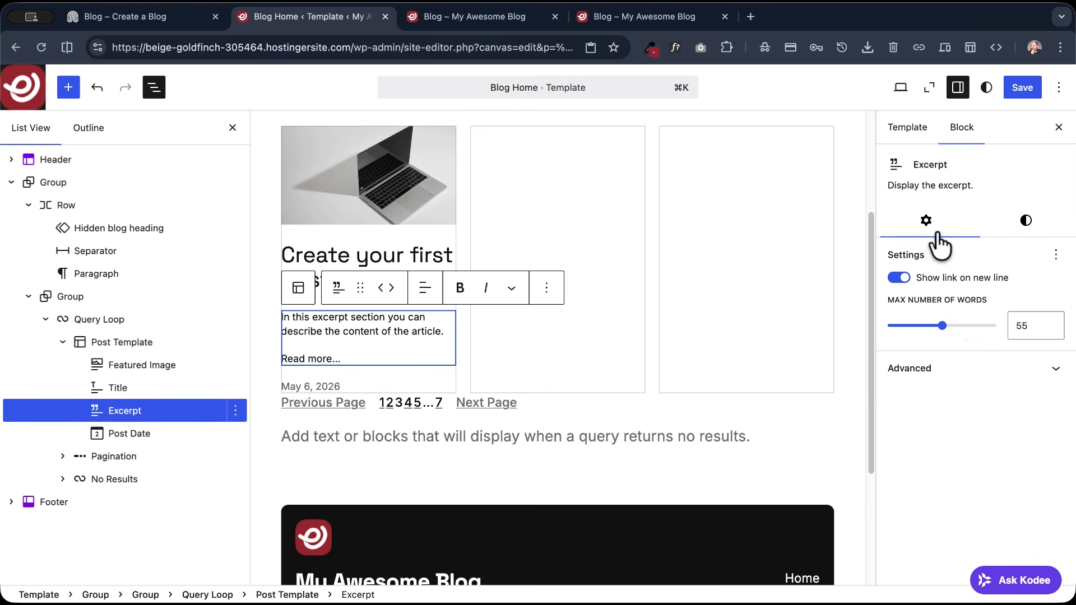
{"action": "left_click_drag", "start_coordinate": [942, 326], "coordinate": [884, 330]}
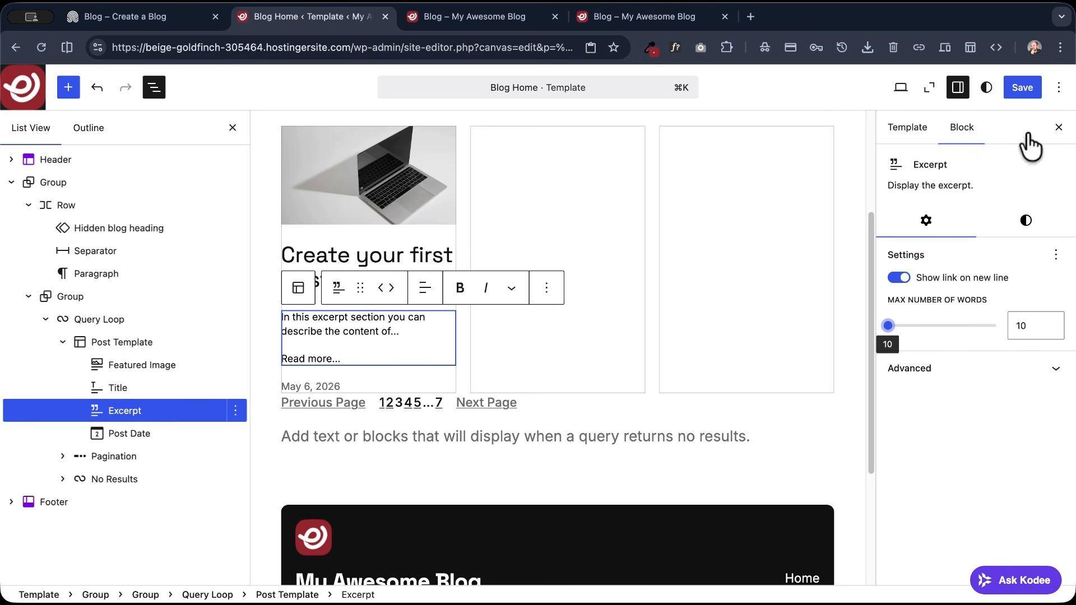
{"action": "left_click", "coordinate": [1021, 87]}
- Reload the live Blog page to check the shortened excerpt below the title, and return to the template editor
{"action": "left_click", "coordinate": [476, 16]}
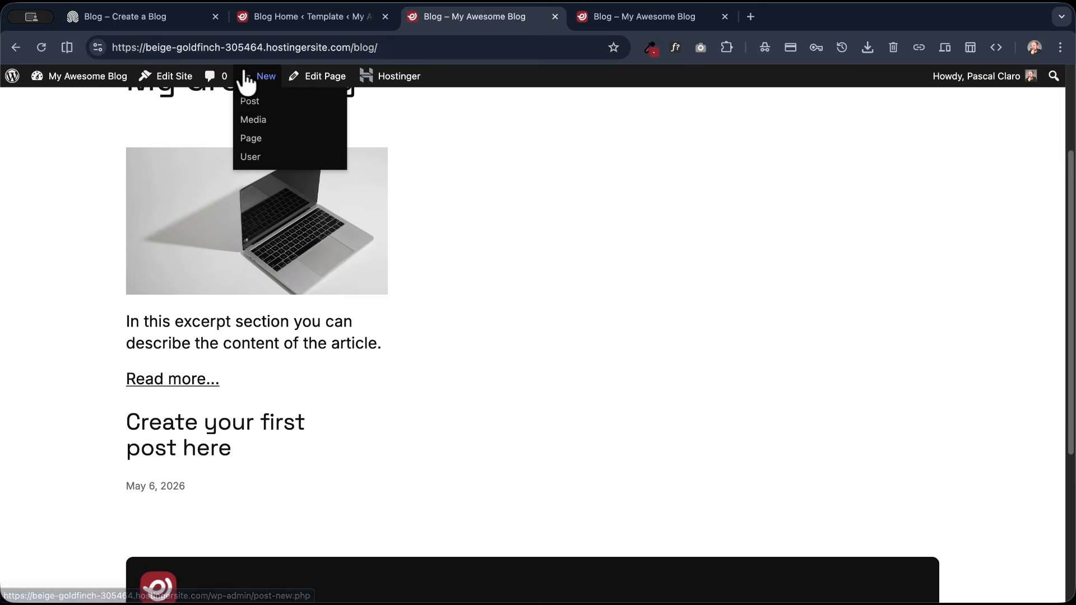
{"action": "left_click", "coordinate": [41, 47]}
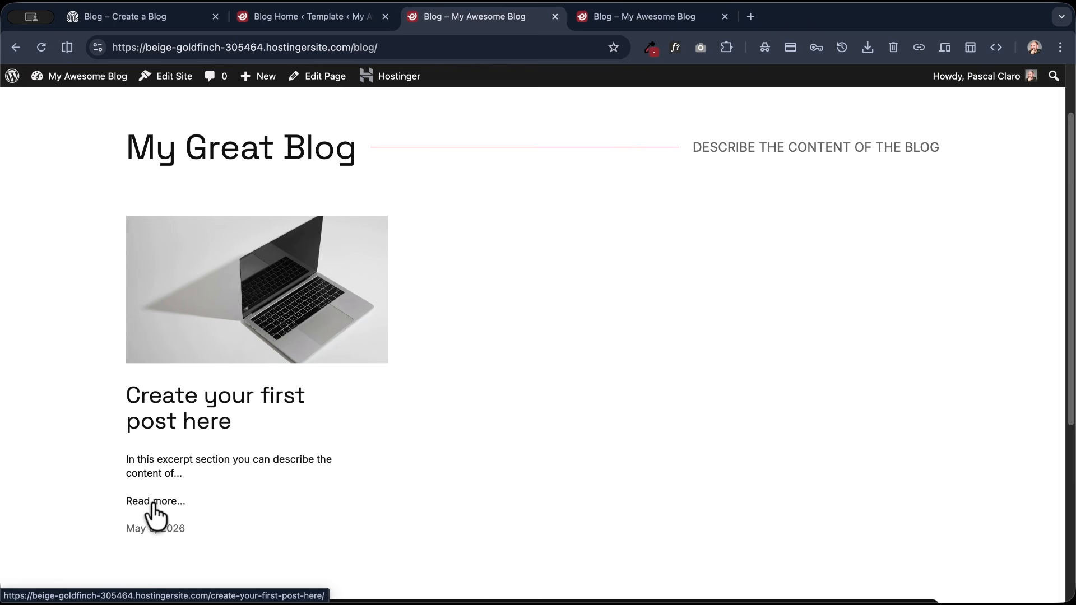
{"action": "left_click", "coordinate": [359, 17]}
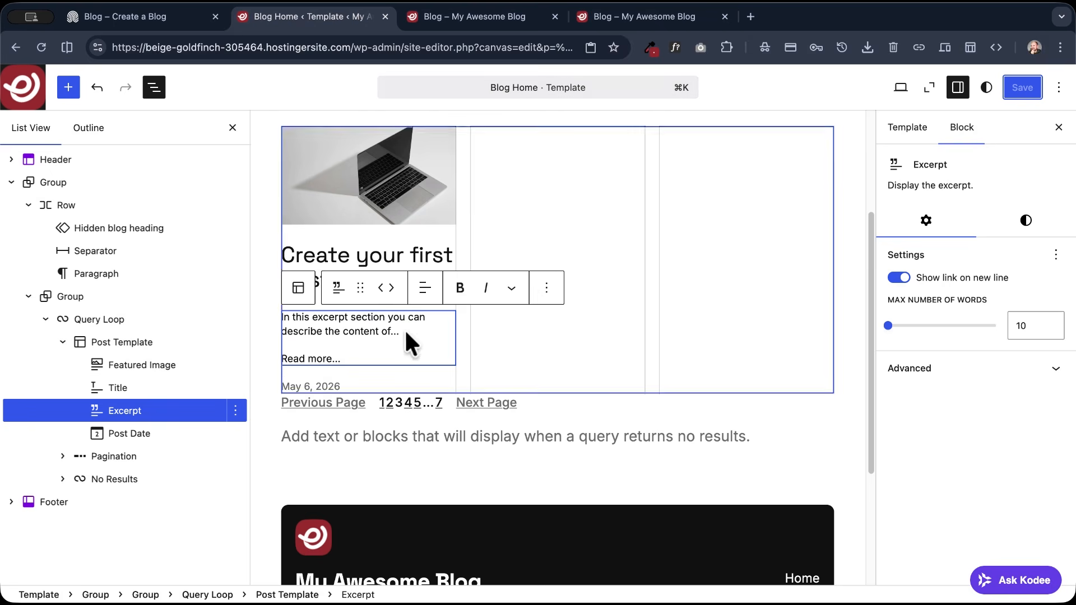
- Delete the Excerpt block from the Post Template, save the template and view the live Blog page
{"action": "left_click", "coordinate": [546, 287]}
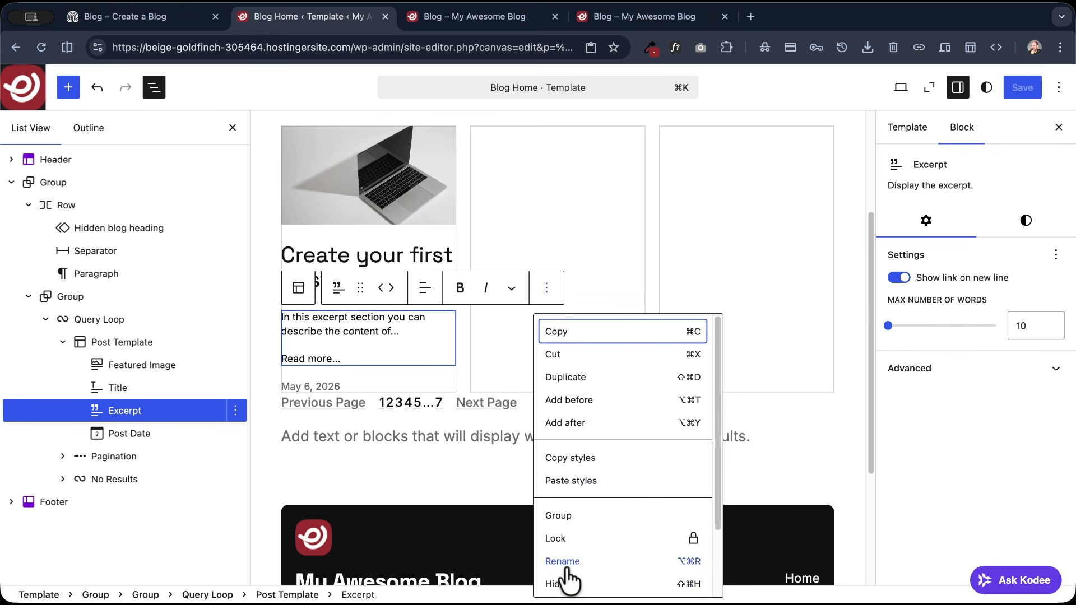
{"action": "scroll", "coordinate": [569, 583], "scroll_direction": "down", "scroll_amount": 3}
{"action": "key", "text": "ctrl+alt+z"}
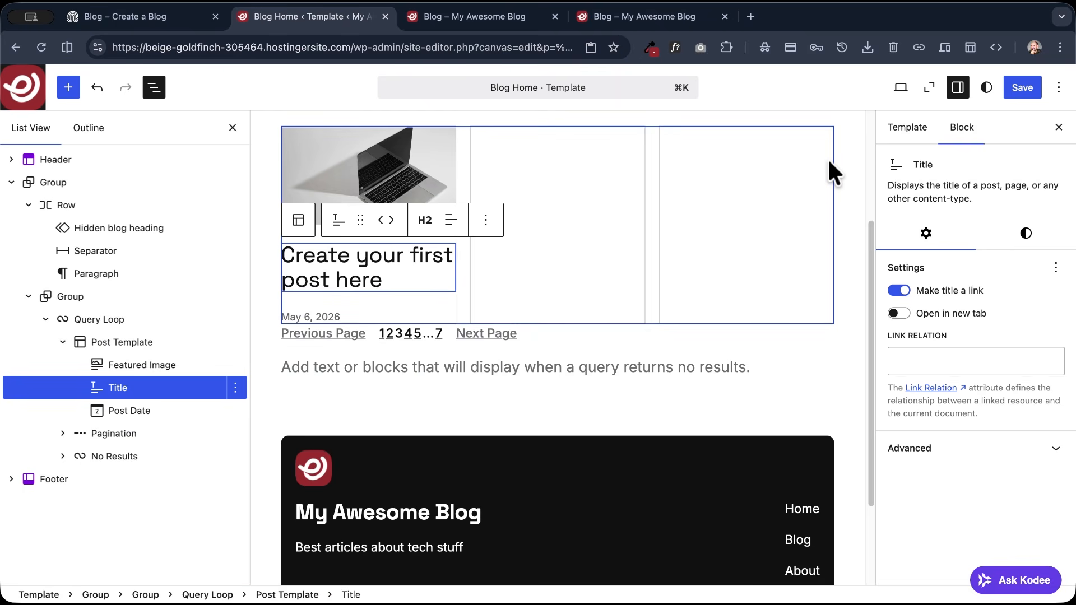
{"action": "left_click", "coordinate": [1026, 88]}
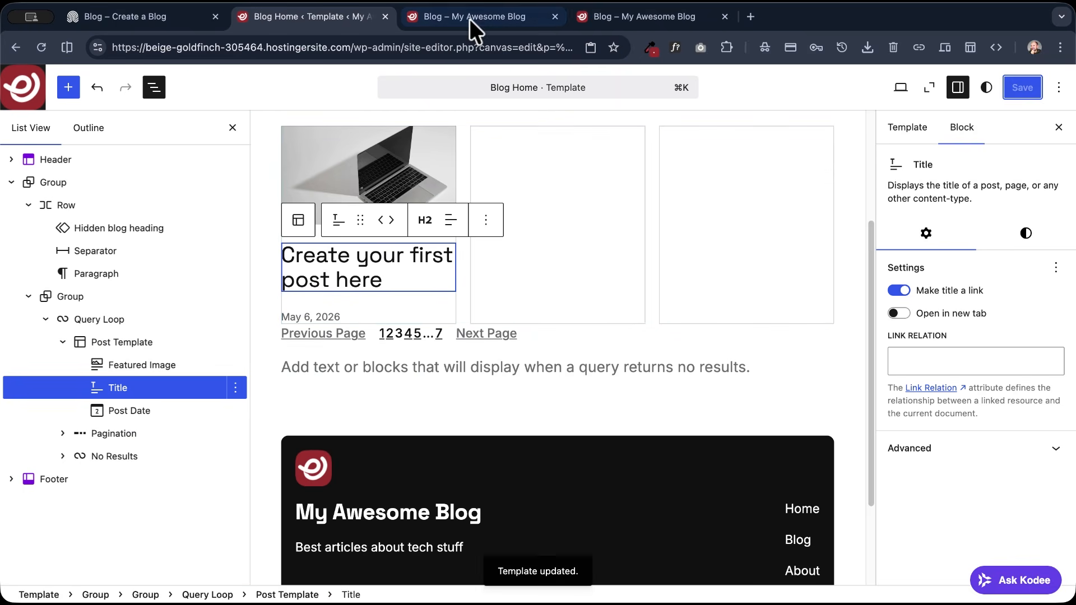
{"action": "left_click", "coordinate": [470, 18]}
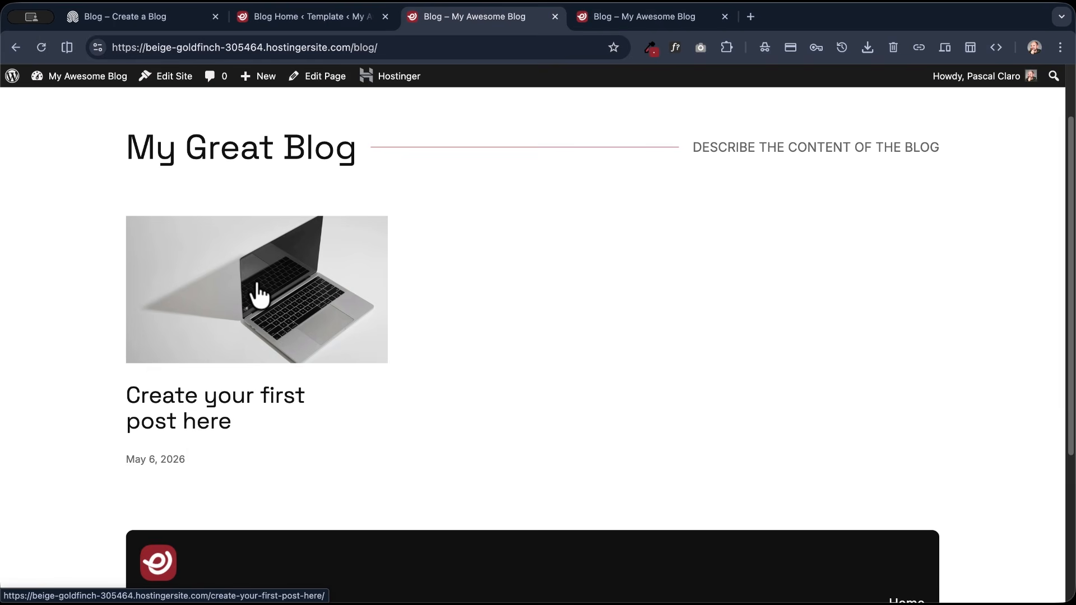
- Set the Featured Image block's border radius to 10 px in the Blog Home template and save the template
{"action": "scroll", "coordinate": [255, 294], "scroll_direction": "up", "scroll_amount": 3}
{"action": "scroll", "coordinate": [216, 359], "scroll_direction": "down", "scroll_amount": 5}
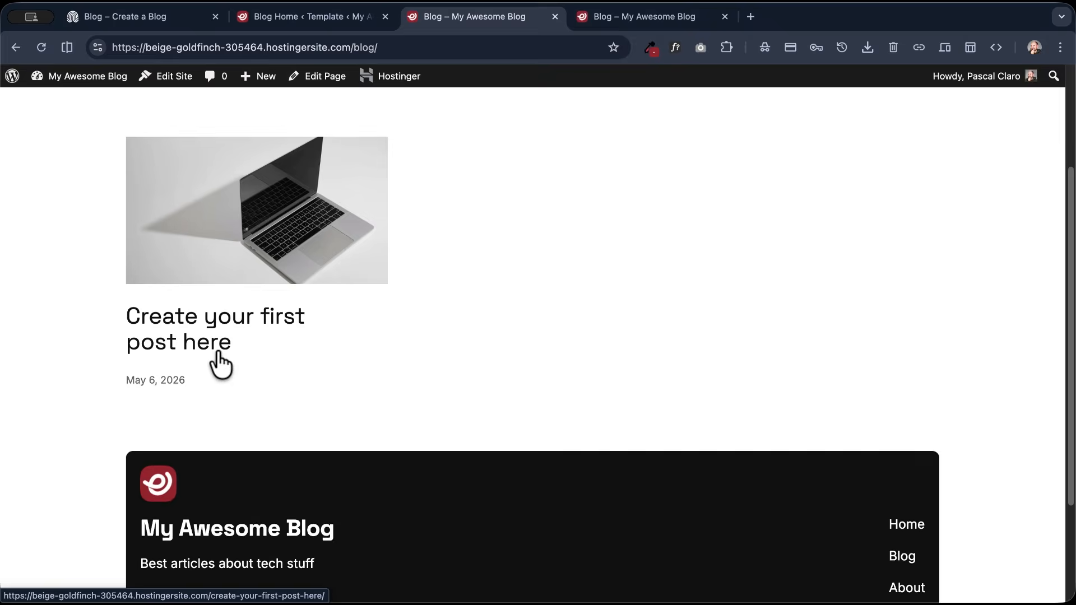
{"action": "scroll", "coordinate": [235, 375], "scroll_direction": "up", "scroll_amount": 5}
{"action": "left_click", "coordinate": [324, 20]}
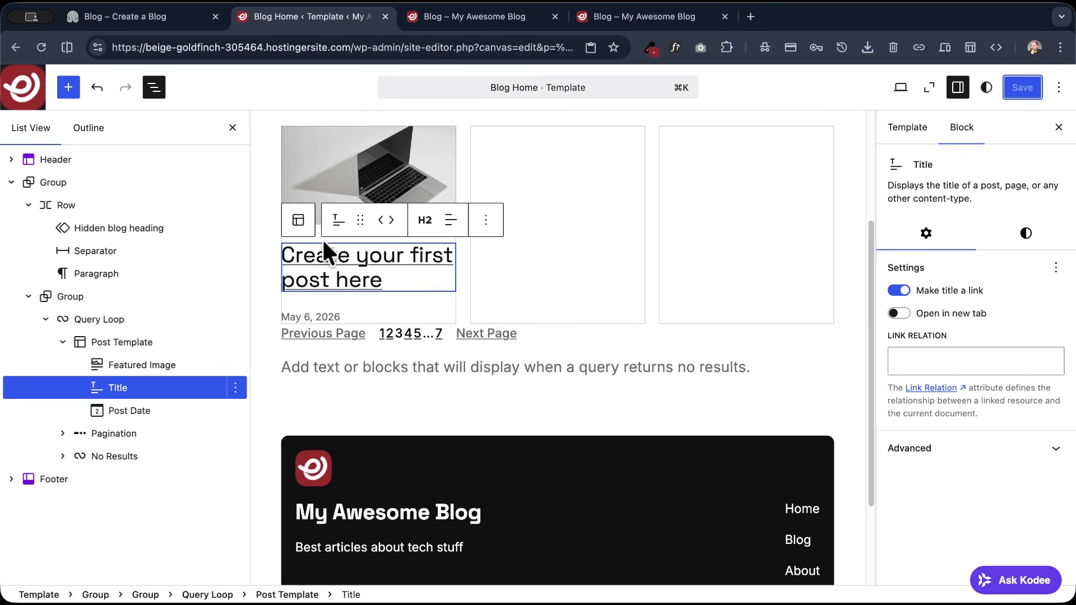
{"action": "left_click", "coordinate": [339, 170]}
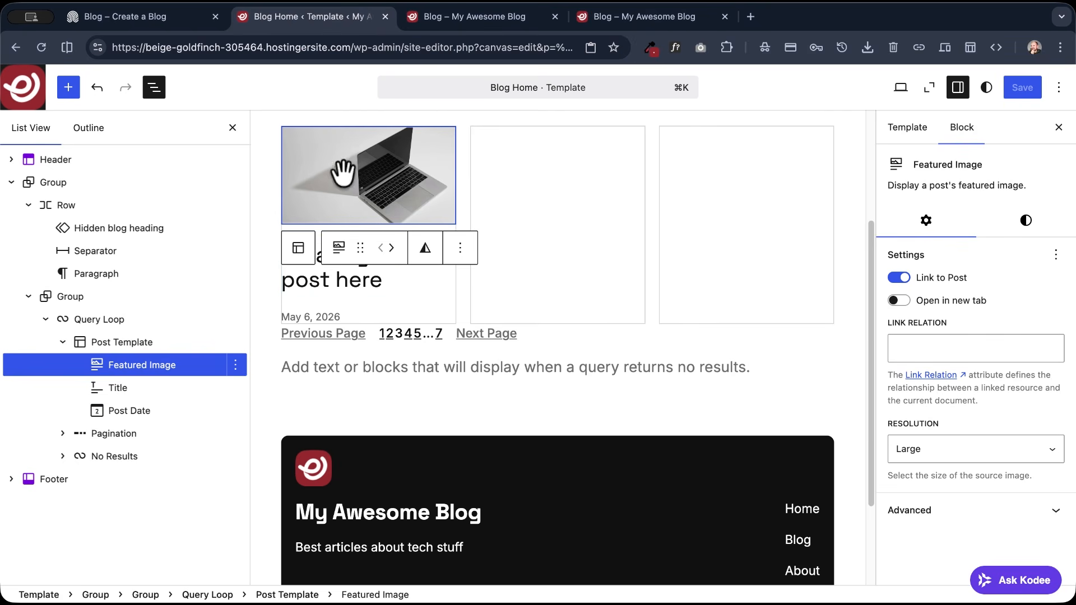
{"action": "left_click", "coordinate": [1018, 218]}
{"action": "scroll", "coordinate": [969, 386], "scroll_direction": "down", "scroll_amount": 8}
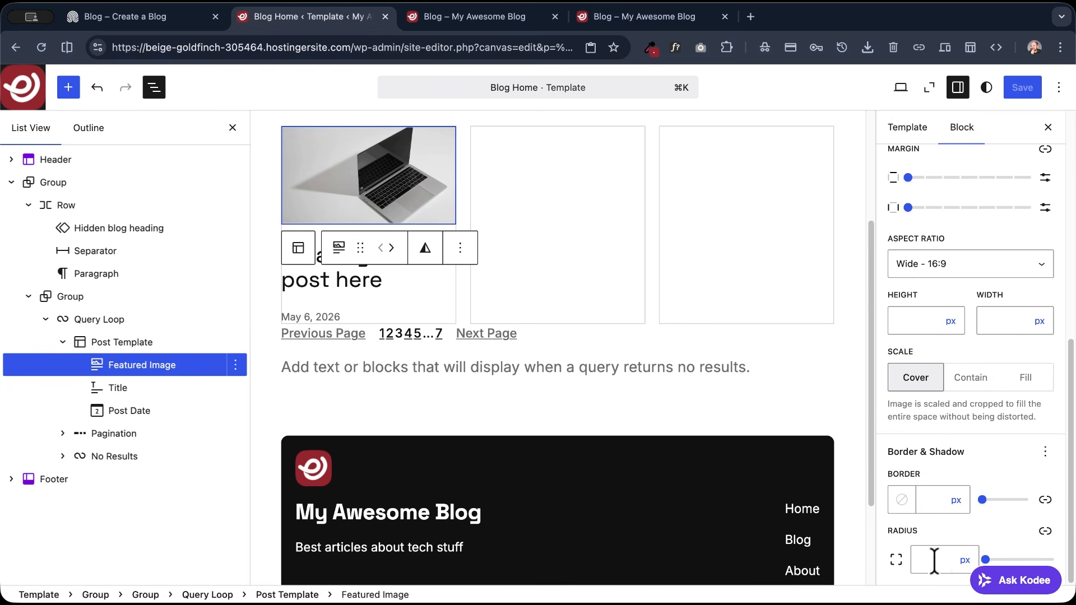
{"action": "type", "text": "10"}
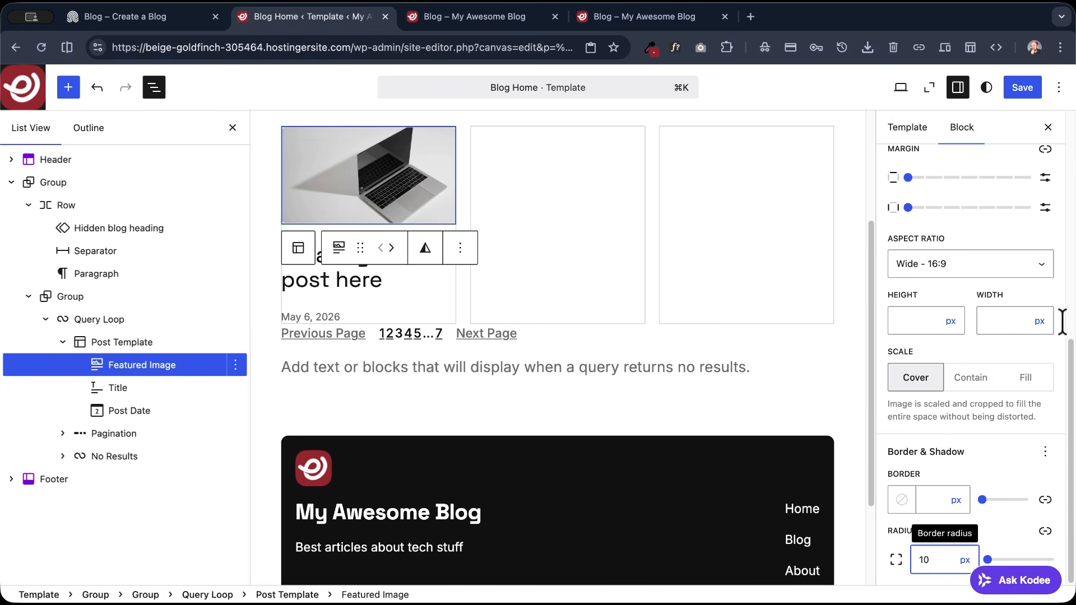
{"action": "left_click", "coordinate": [1022, 88]}
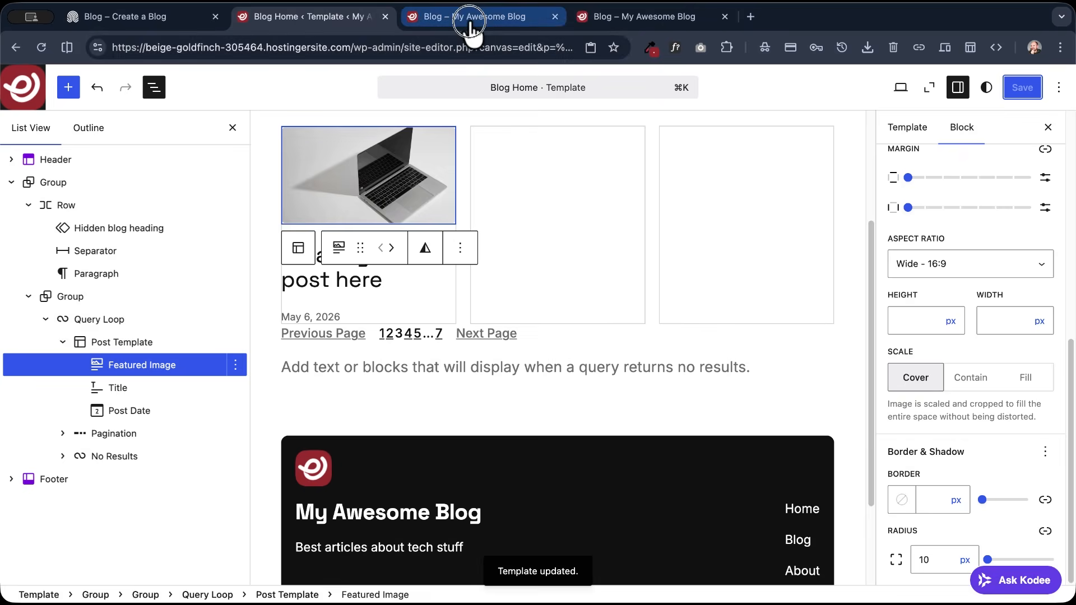
- Reload the live Blog page to check the post image's corners and look over the site's home page
{"action": "left_click", "coordinate": [470, 22]}
{"action": "key", "text": "super+r"}
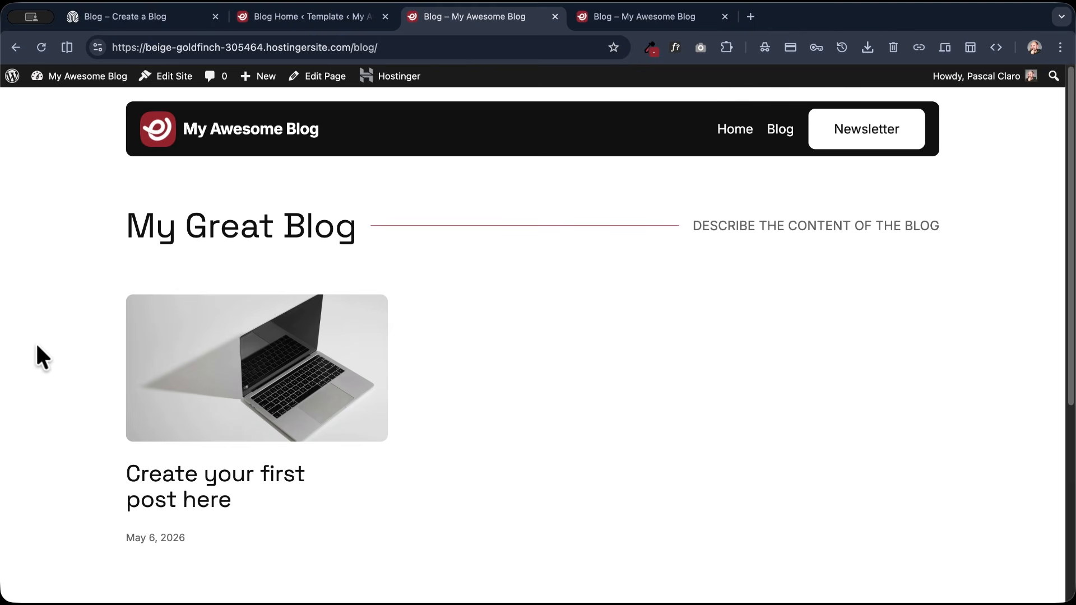
{"action": "scroll", "coordinate": [39, 353], "scroll_direction": "down", "scroll_amount": 2}
{"action": "scroll", "coordinate": [58, 367], "scroll_direction": "up", "scroll_amount": 2}
{"action": "left_click", "coordinate": [283, 139]}
{"action": "scroll", "coordinate": [107, 261], "scroll_direction": "down", "scroll_amount": 4}
{"action": "scroll", "coordinate": [107, 261], "scroll_direction": "up", "scroll_amount": 4}
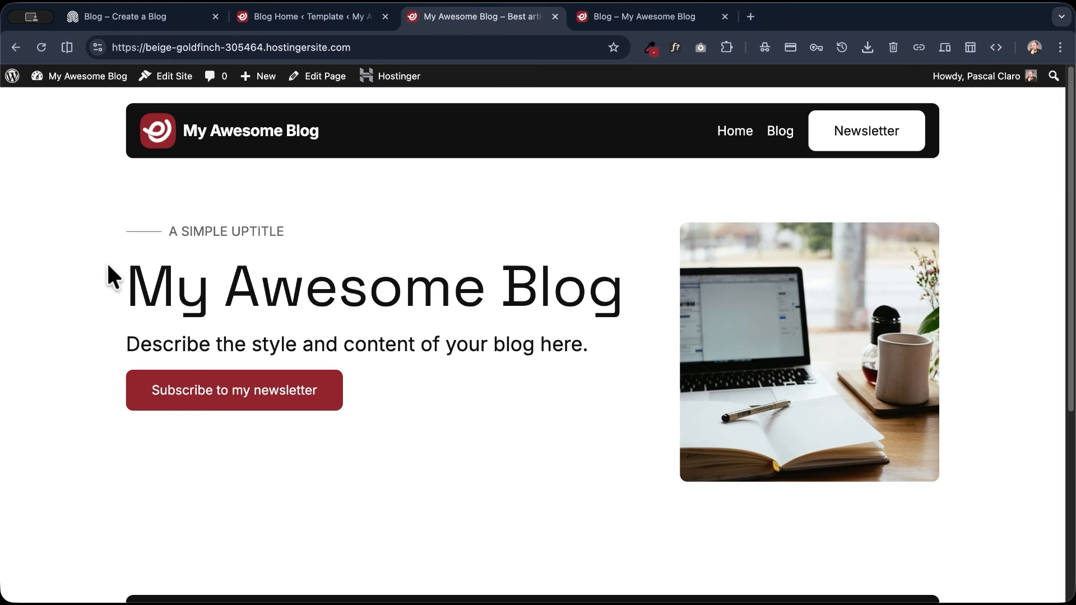
- Examine the reference site's home page, especially the Latest posts heading row and the post cards
{"action": "left_click", "coordinate": [161, 19]}
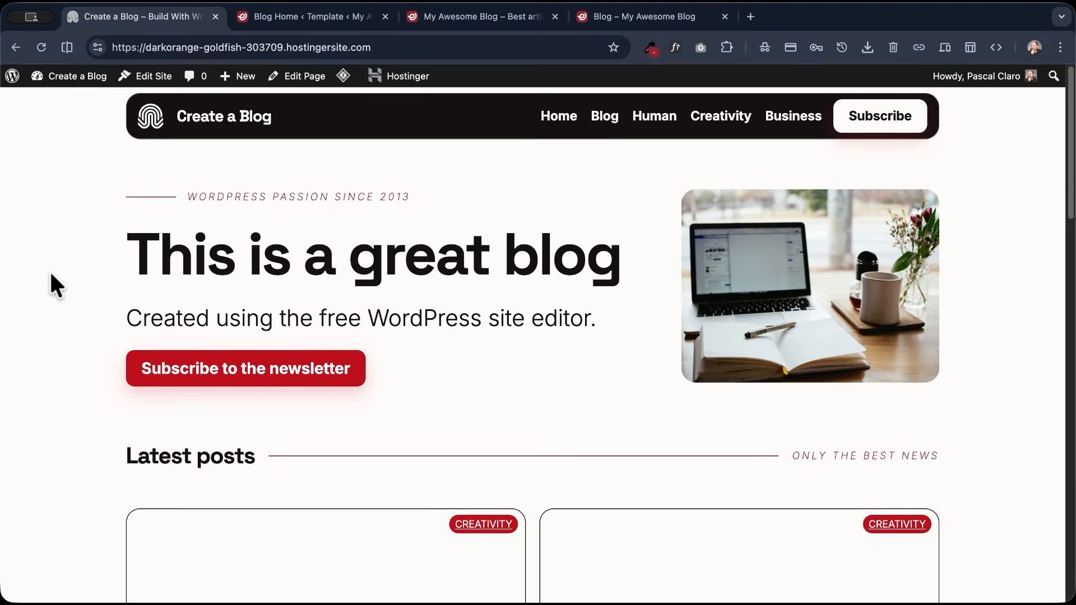
{"action": "scroll", "coordinate": [53, 274], "scroll_direction": "down", "scroll_amount": 6}
{"action": "scroll", "coordinate": [55, 278], "scroll_direction": "down", "scroll_amount": 10}
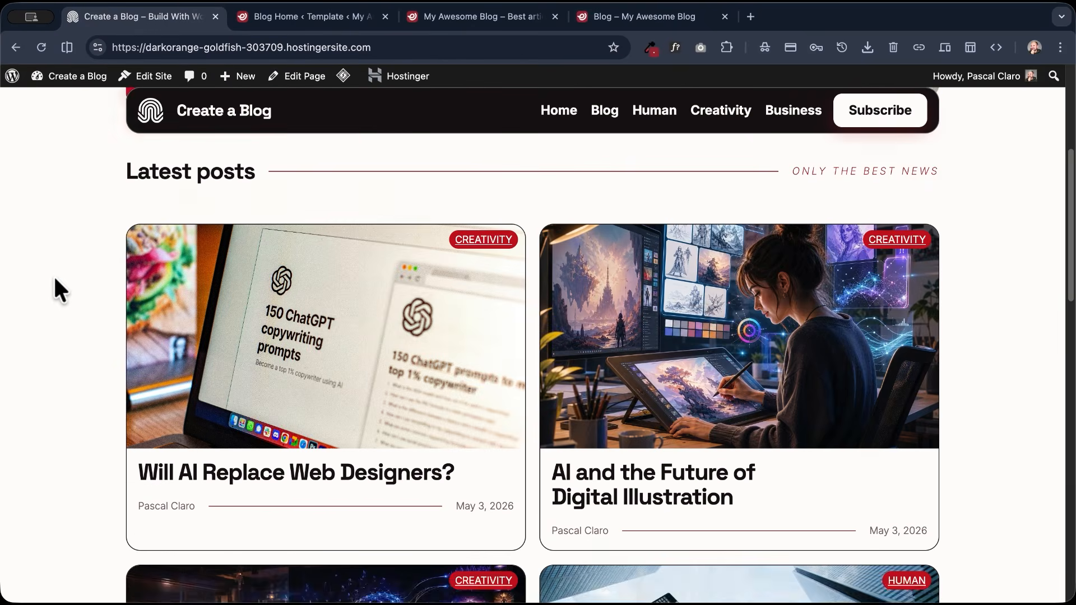
{"action": "scroll", "coordinate": [53, 275], "scroll_direction": "down", "scroll_amount": 3}
{"action": "scroll", "coordinate": [52, 277], "scroll_direction": "up", "scroll_amount": 15}
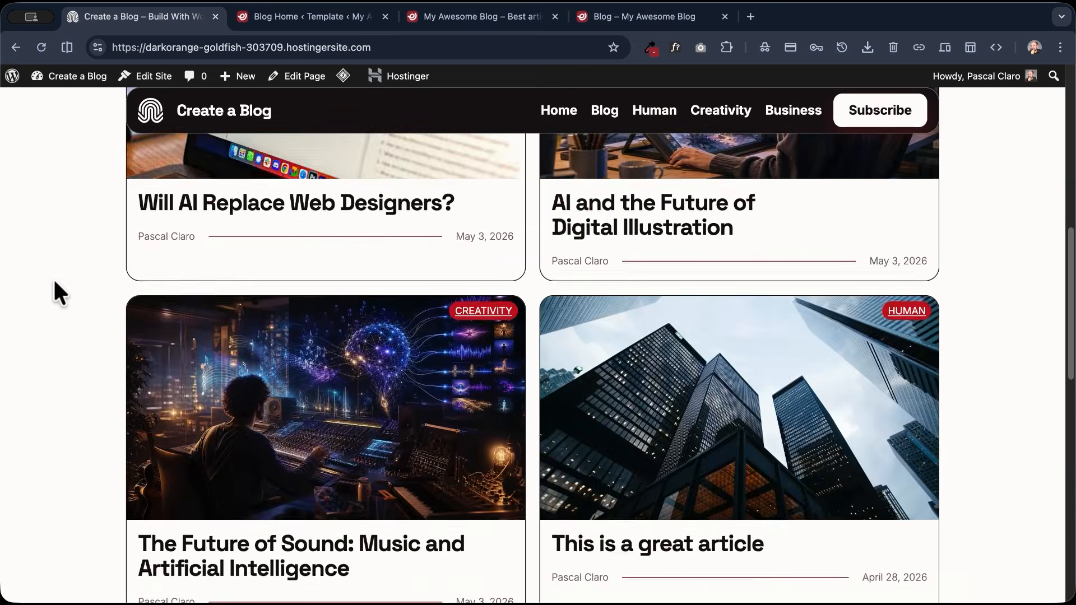
{"action": "scroll", "coordinate": [54, 280], "scroll_direction": "up", "scroll_amount": 1}
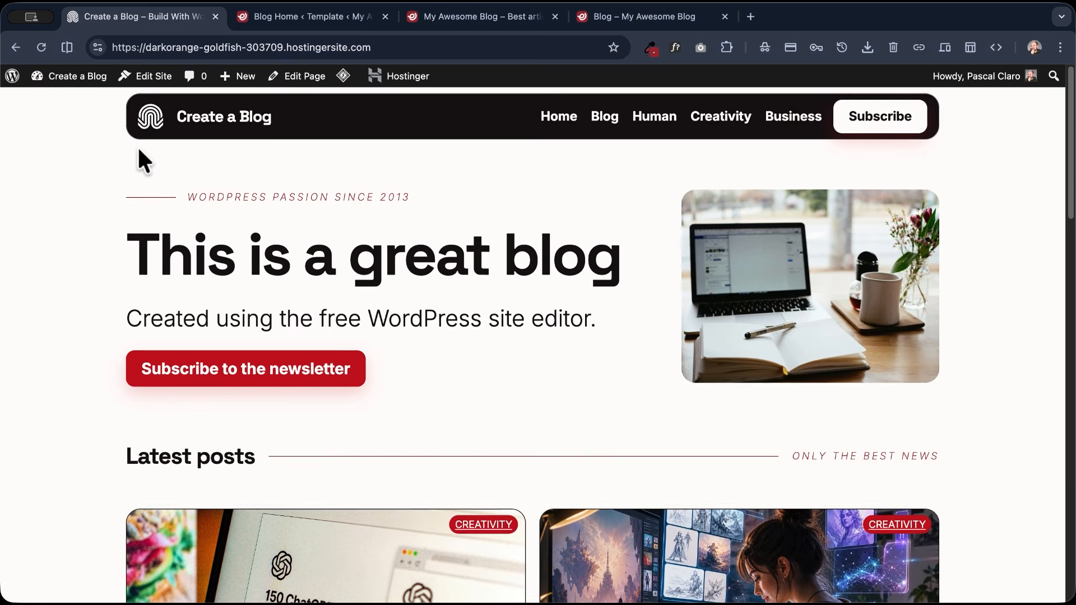
- Close the Blog Home template editor and open My Awesome Blog's home page for editing
{"action": "left_click", "coordinate": [311, 18]}
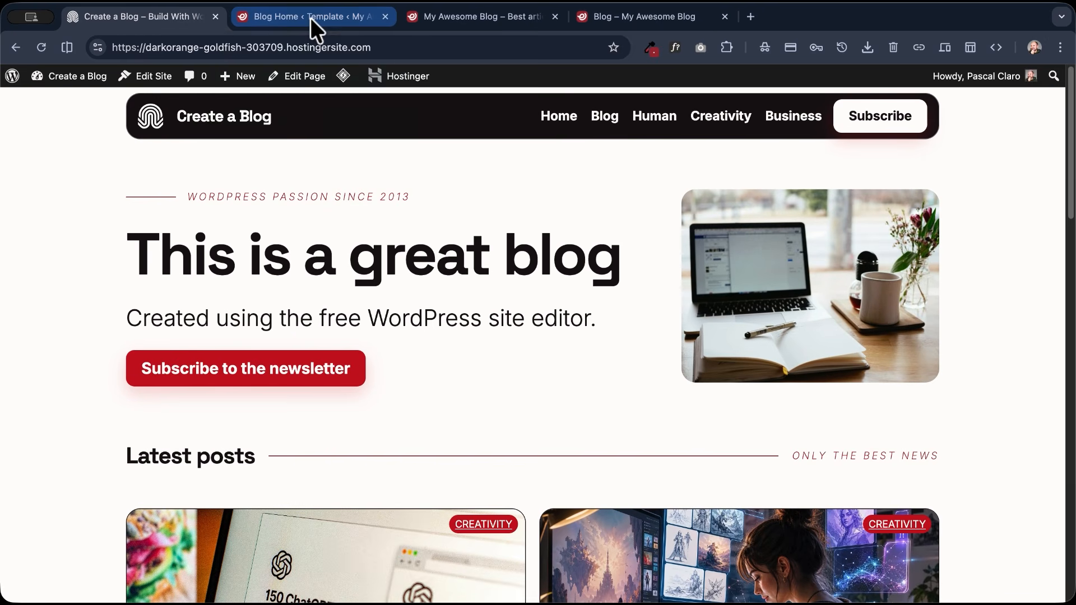
{"action": "left_click", "coordinate": [384, 16]}
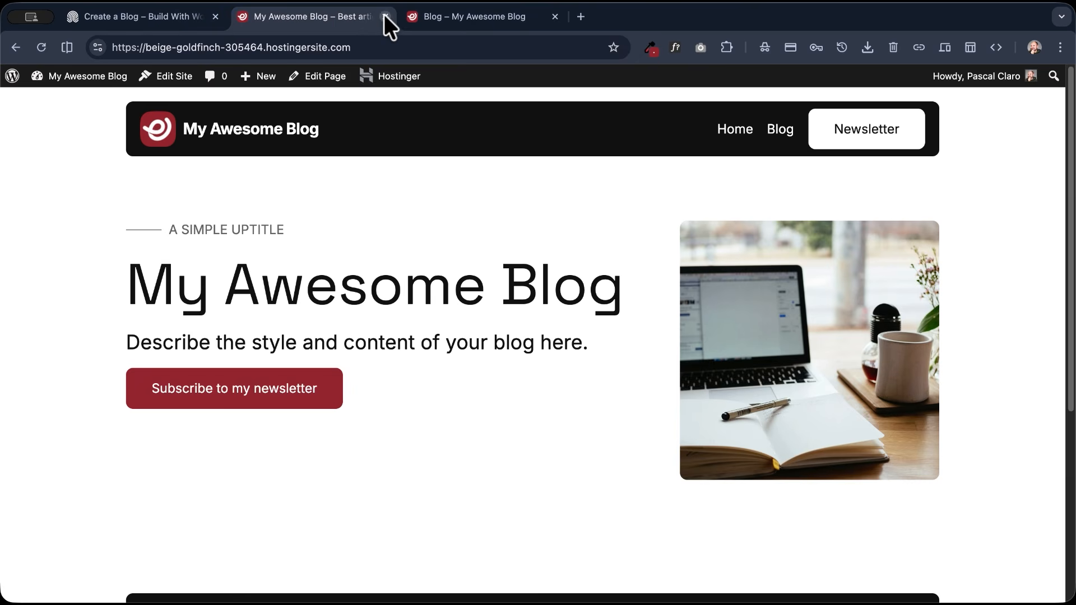
{"action": "left_click", "coordinate": [239, 126]}
{"action": "left_click", "coordinate": [302, 84]}
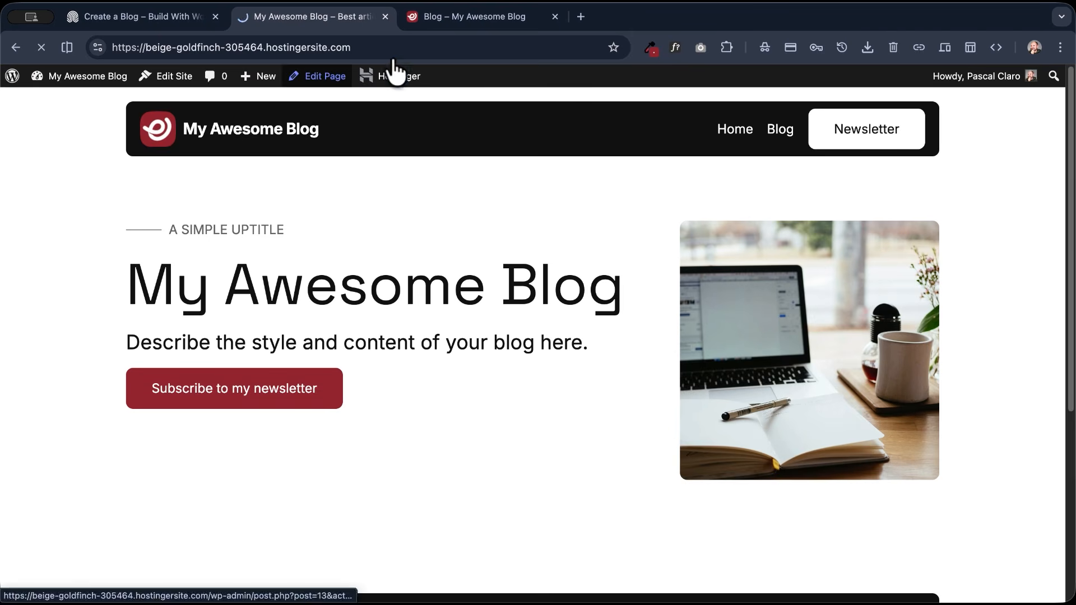
- Reload the live Blog page and open its Blog Home template in the site editor
{"action": "left_click", "coordinate": [450, 22]}
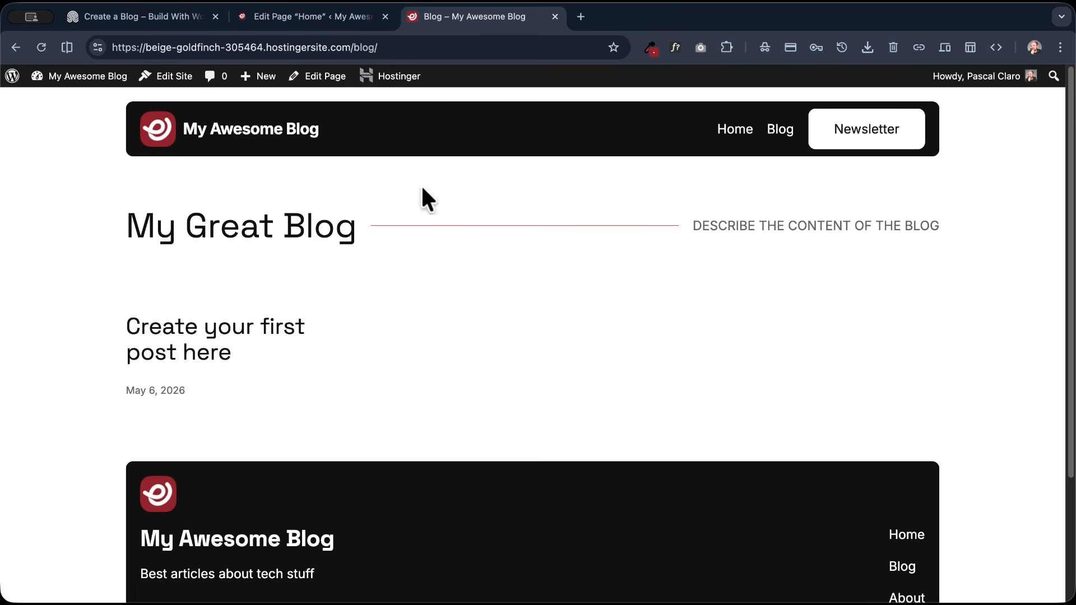
{"action": "left_click", "coordinate": [39, 45]}
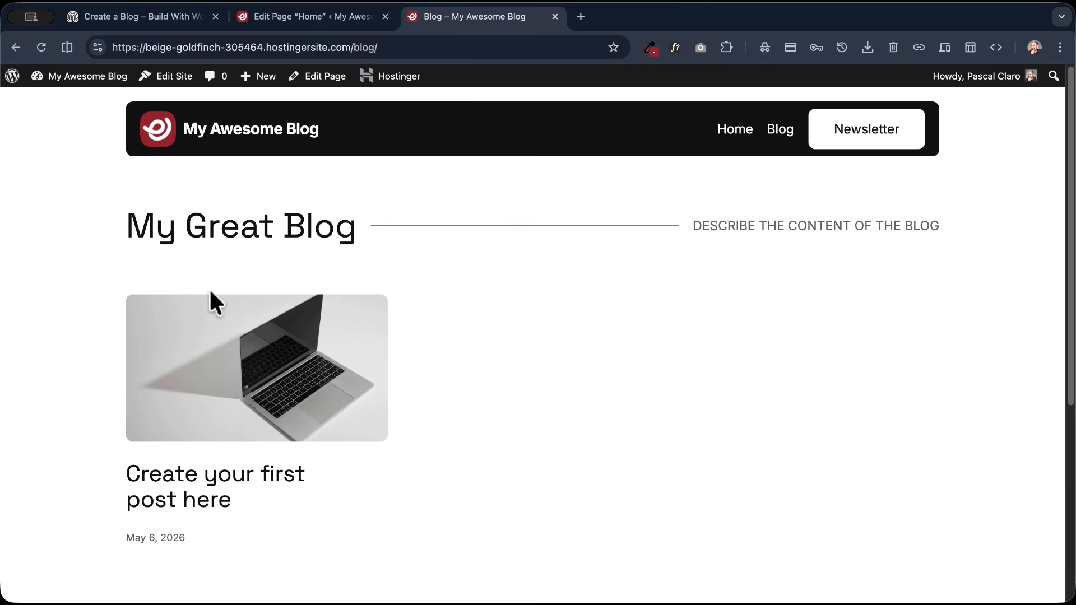
{"action": "scroll", "coordinate": [506, 244], "scroll_direction": "down", "scroll_amount": 4}
{"action": "scroll", "coordinate": [507, 243], "scroll_direction": "up", "scroll_amount": 4}
{"action": "left_click", "coordinate": [170, 79]}
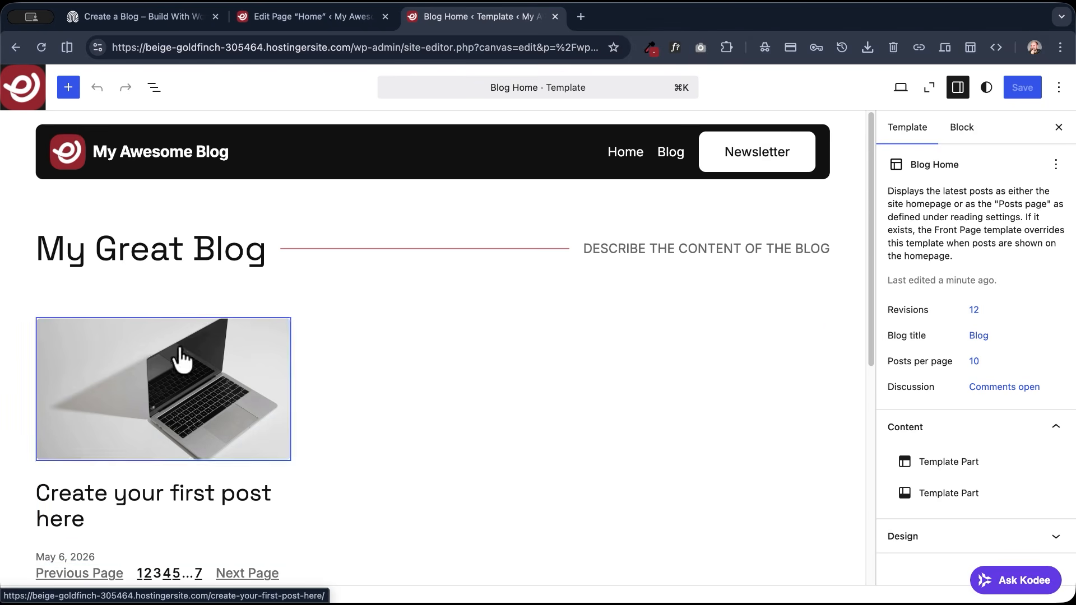
- Copy the Query Loop block nested in the inner Group of the Blog Home template
{"action": "left_click", "coordinate": [155, 86]}
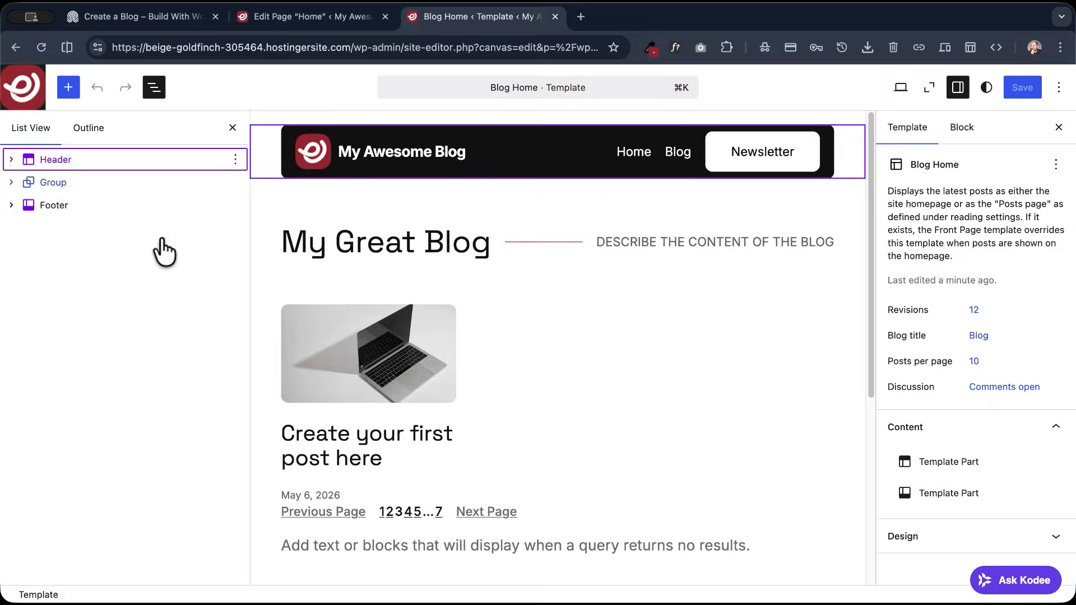
{"action": "left_click", "coordinate": [11, 182]}
{"action": "left_click", "coordinate": [29, 227]}
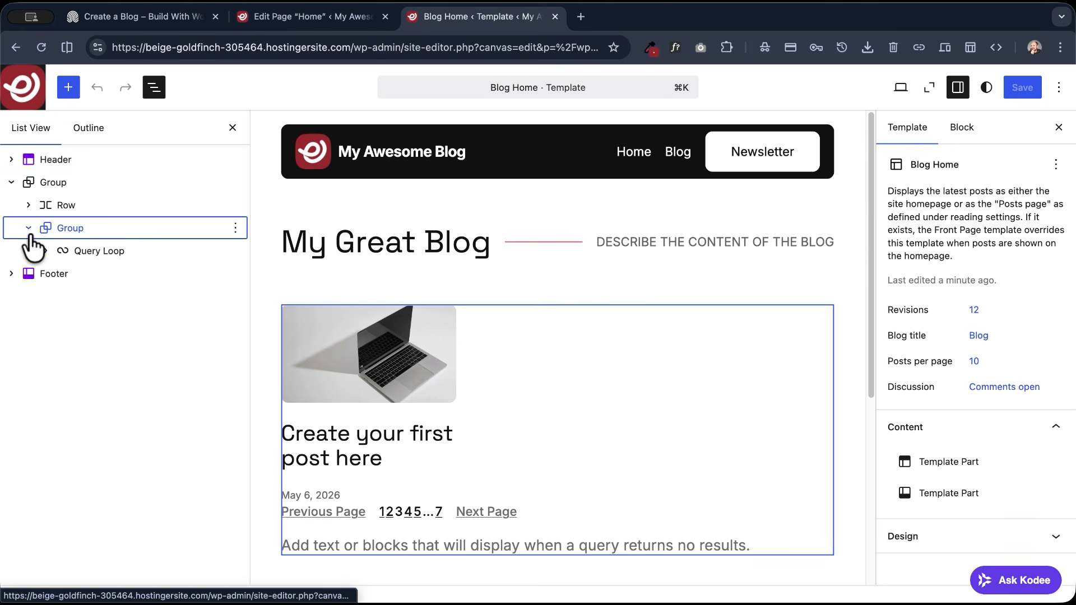
{"action": "right_click", "coordinate": [106, 252]}
{"action": "left_click", "coordinate": [128, 276]}
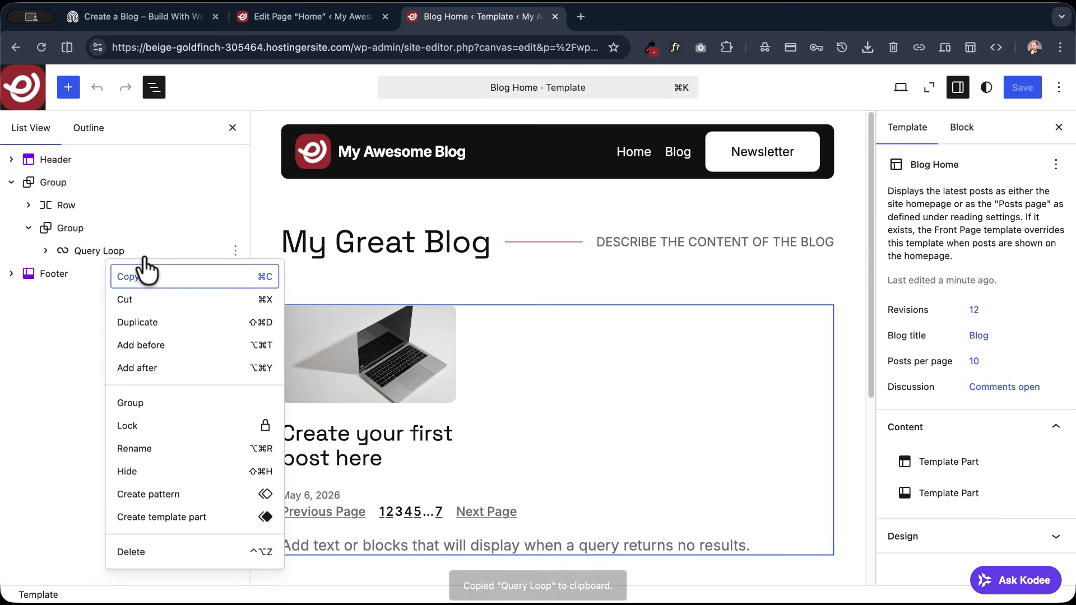
- Switch to the Home page editor and add a Group block after the Hero section
{"action": "left_click", "coordinate": [314, 20]}
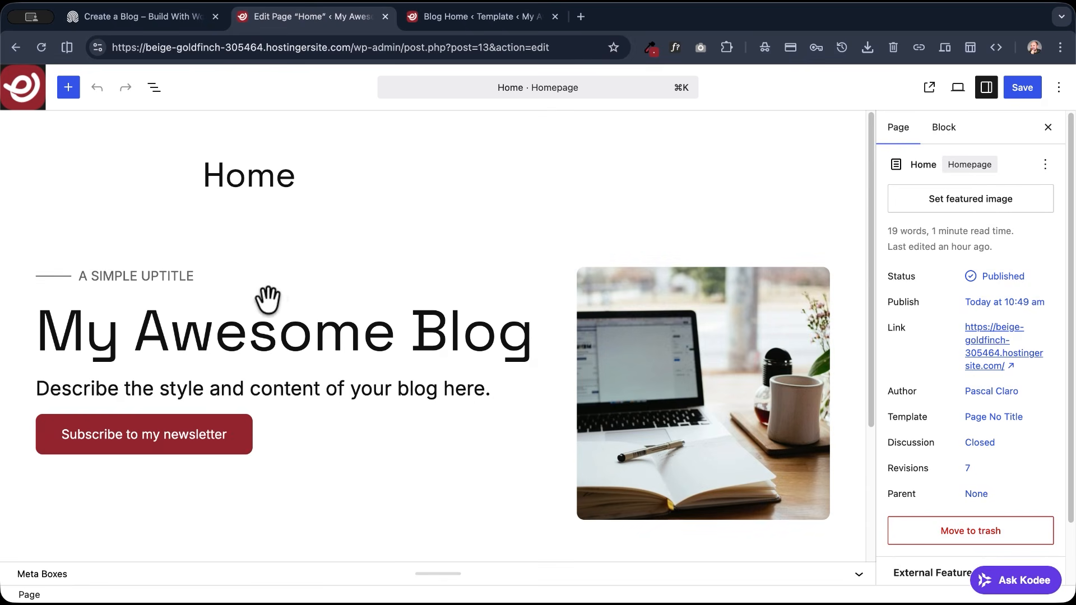
{"action": "scroll", "coordinate": [268, 300], "scroll_direction": "down", "scroll_amount": 5}
{"action": "left_click", "coordinate": [343, 372]}
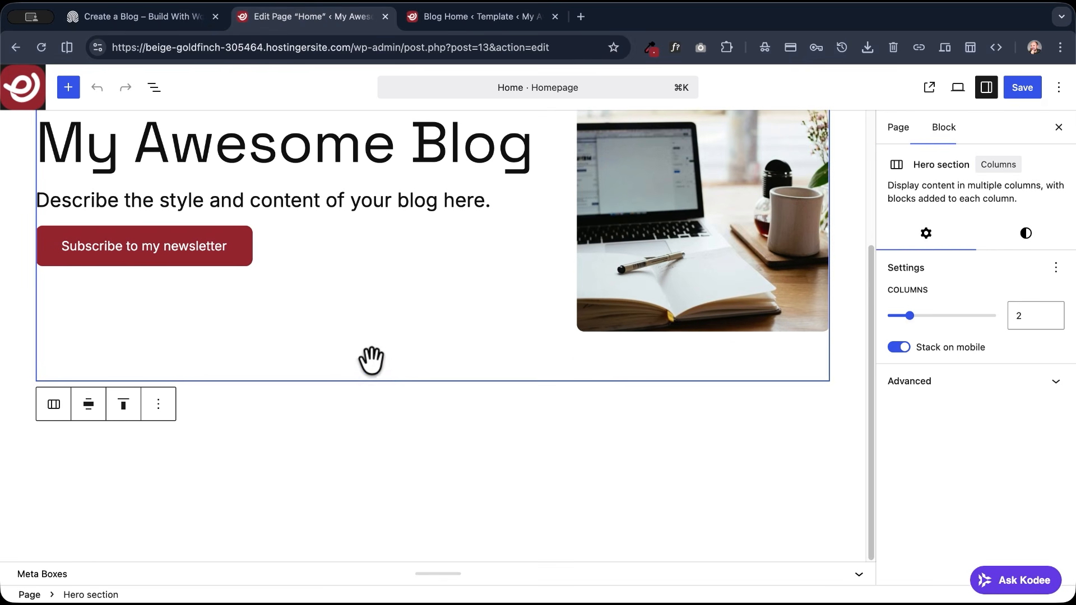
{"action": "left_click", "coordinate": [162, 85]}
{"action": "left_click", "coordinate": [235, 159]}
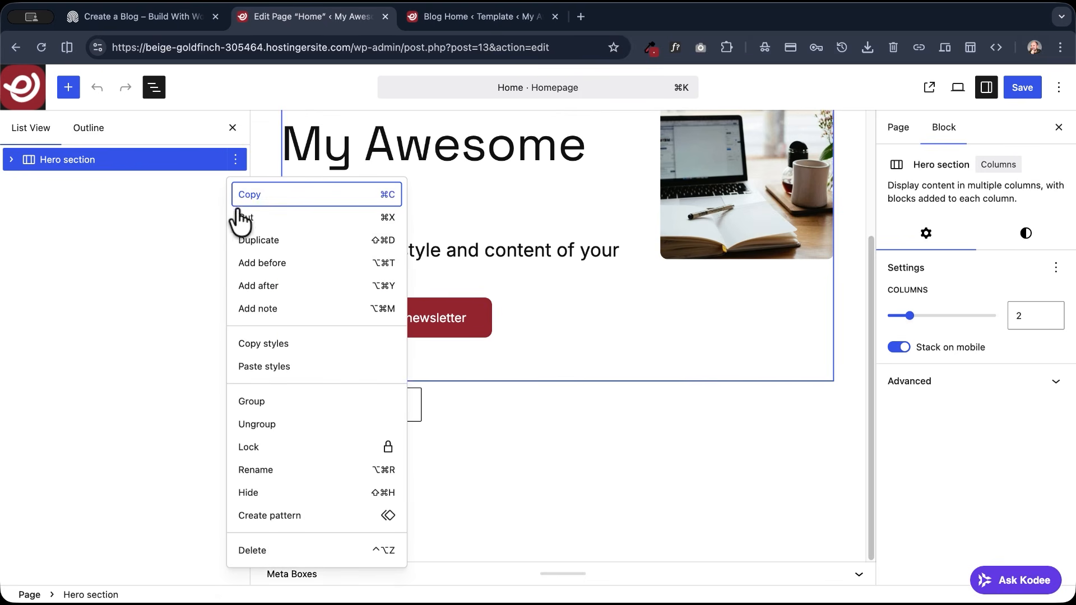
{"action": "left_click", "coordinate": [272, 288]}
{"action": "type", "text": "/"}
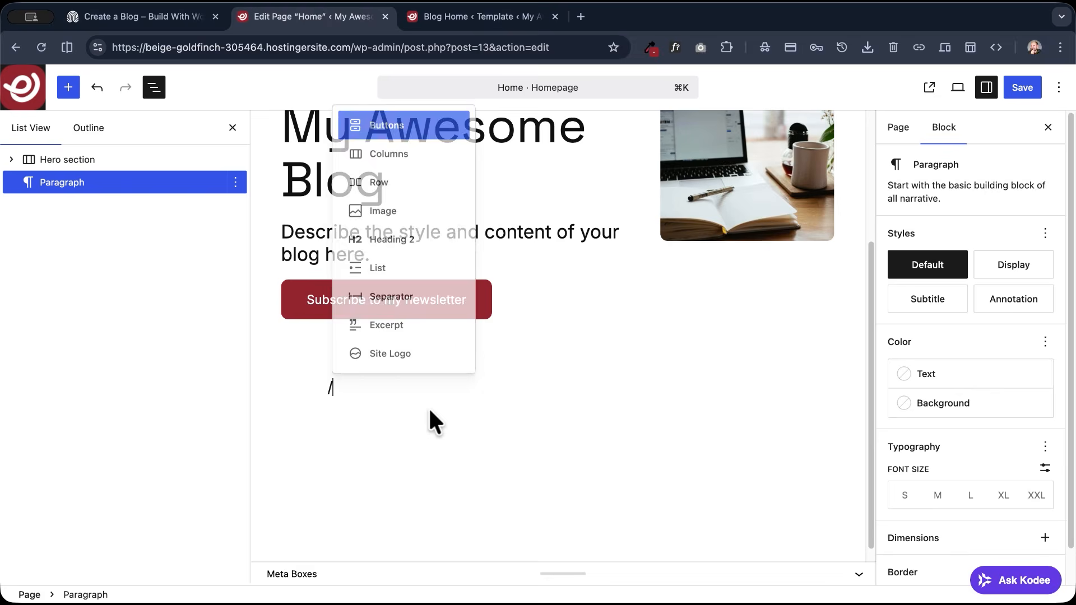
{"action": "type", "text": "group"}
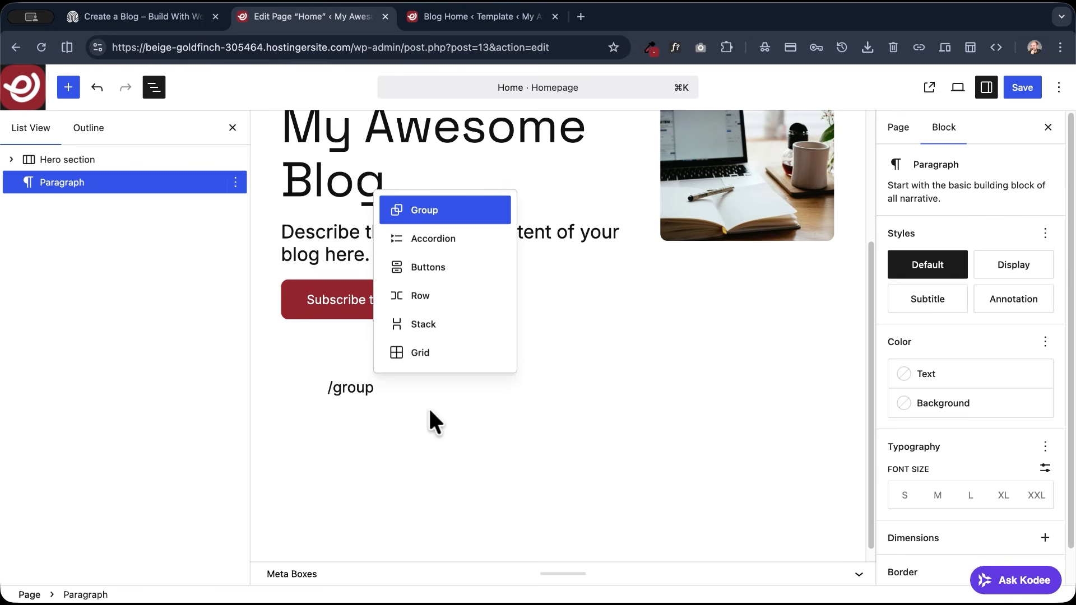
{"action": "key", "text": "Return"}
{"action": "key", "text": "Return"}
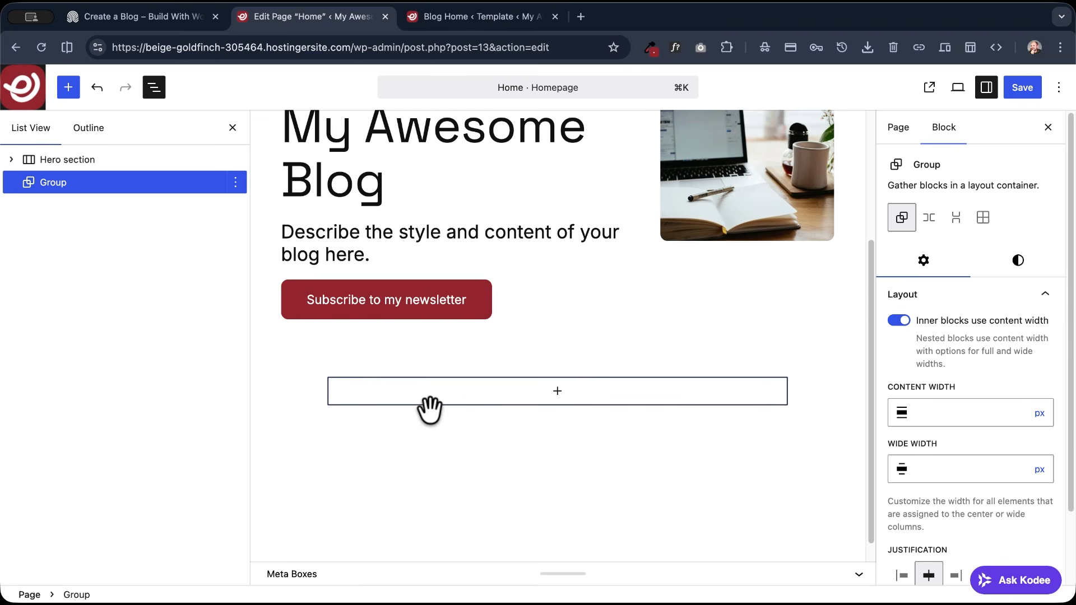
- Align the new Group to Wide width and set its top and bottom padding to Regular
{"action": "left_click", "coordinate": [423, 360]}
{"action": "left_click", "coordinate": [455, 436]}
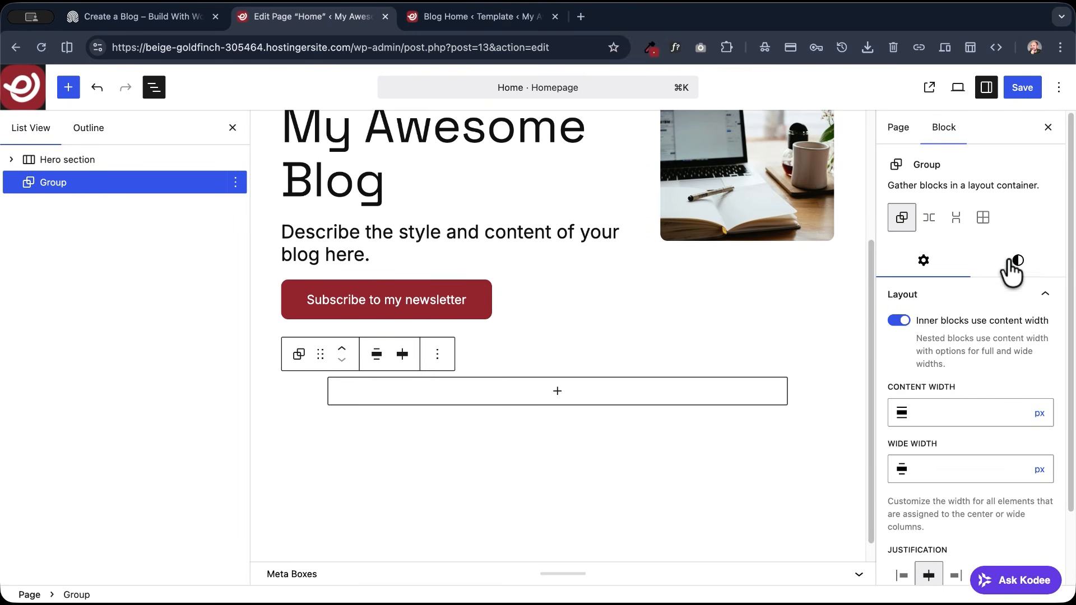
{"action": "left_click", "coordinate": [1012, 265]}
{"action": "scroll", "coordinate": [982, 379], "scroll_direction": "down", "scroll_amount": 10}
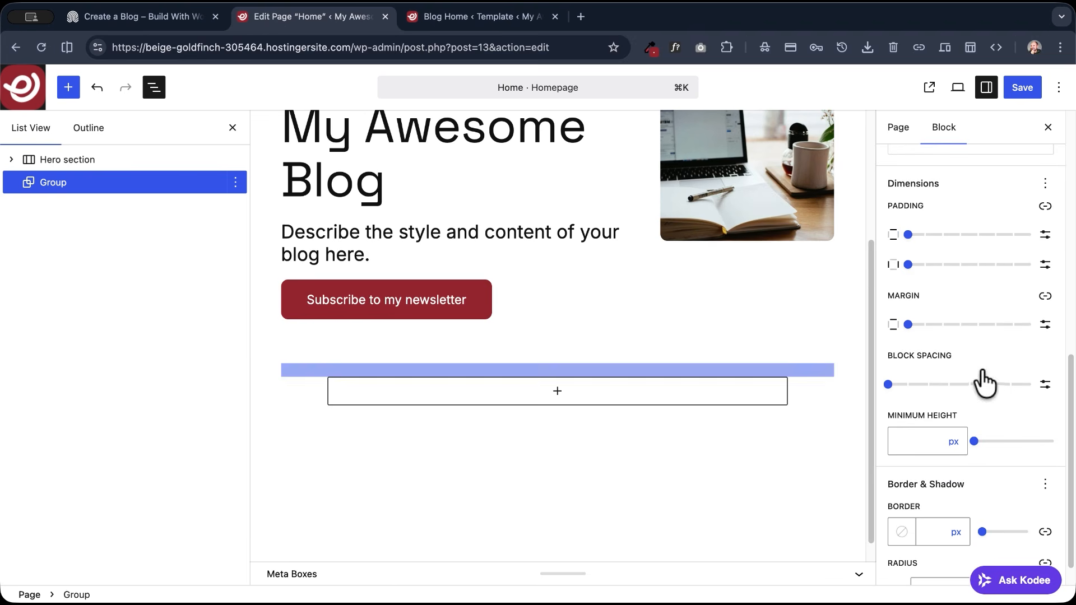
{"action": "left_click_drag", "start_coordinate": [908, 235], "coordinate": [977, 234]}
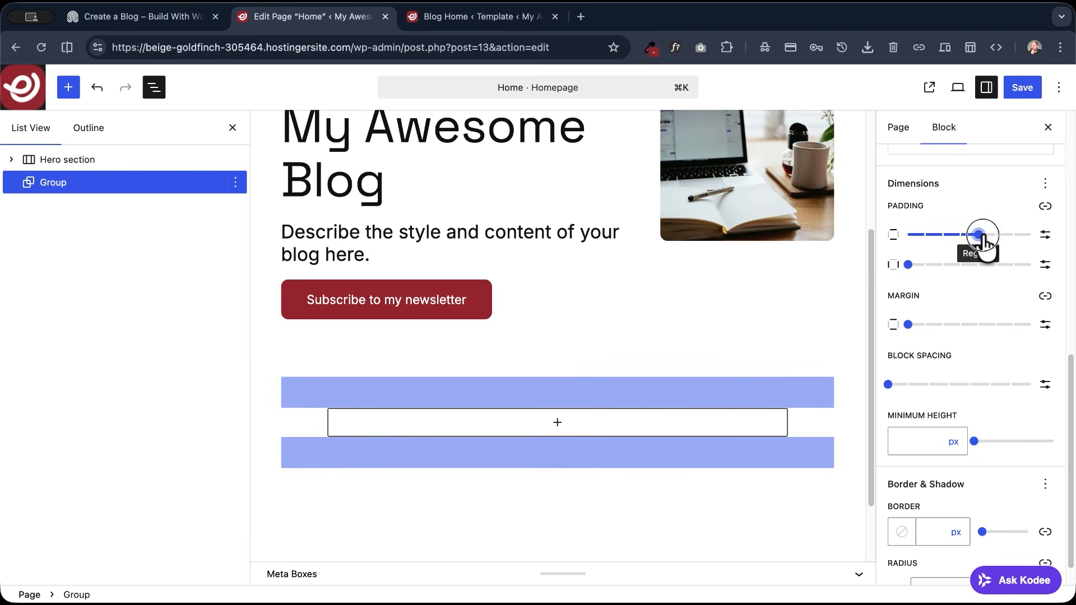
- Insert a Row block inside the Group and align it to Wide width
{"action": "left_click", "coordinate": [556, 422]}
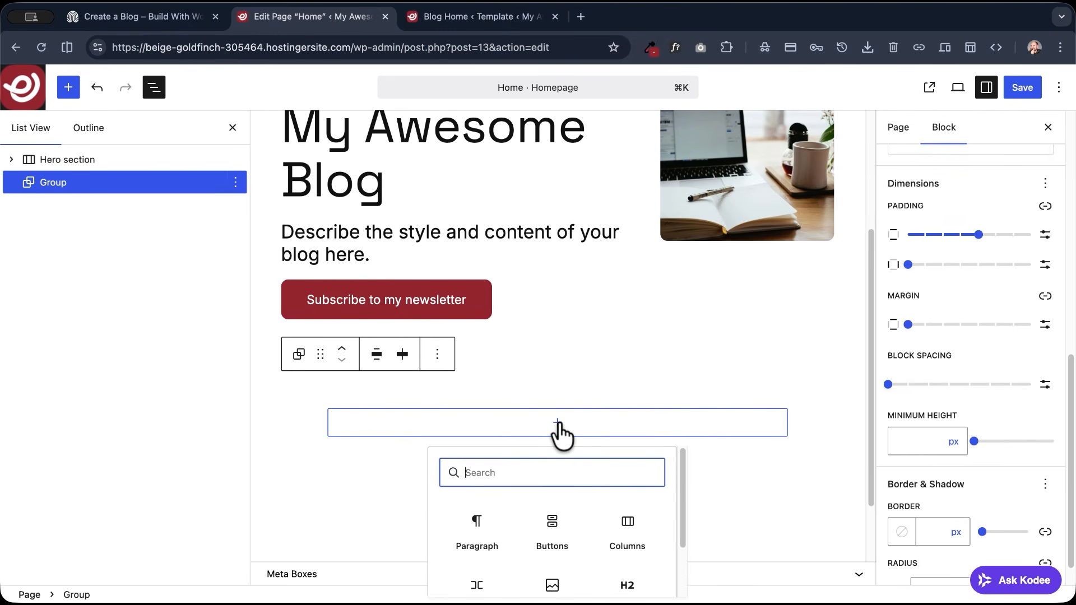
{"action": "type", "text": "row"}
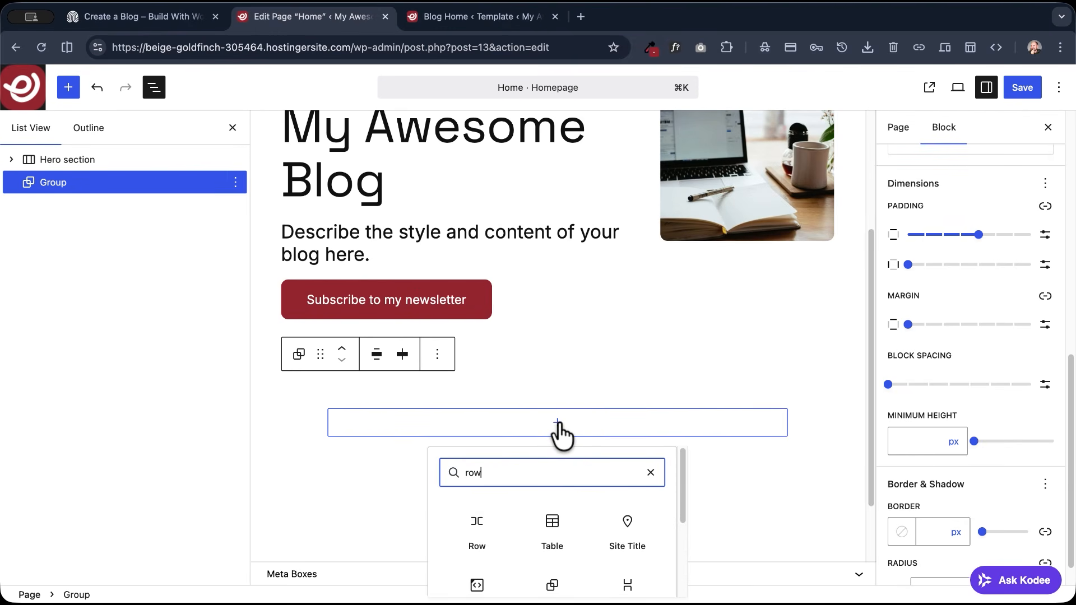
{"action": "key", "text": "Return"}
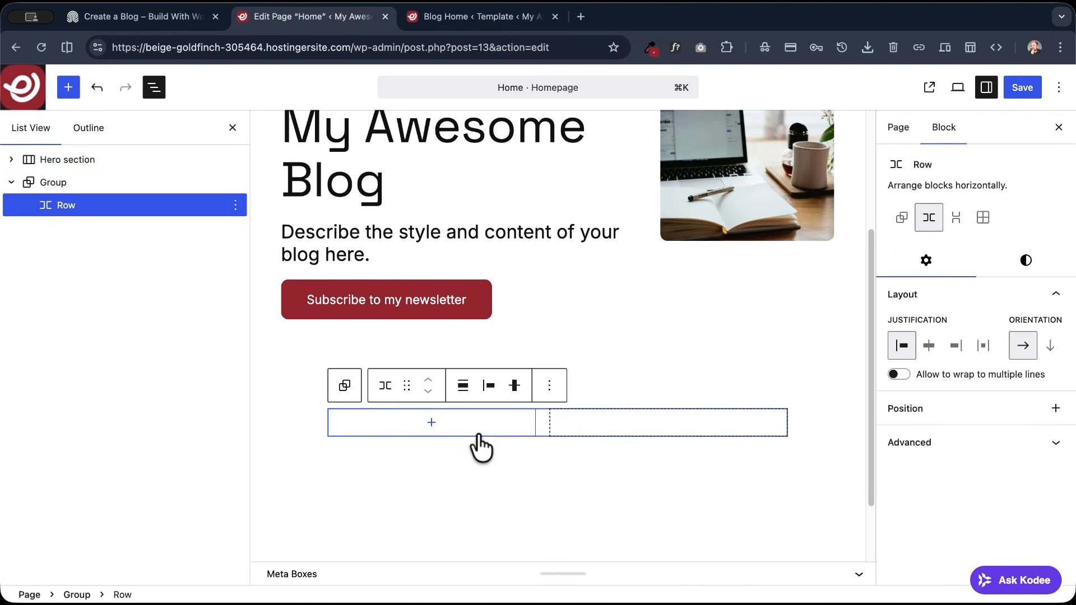
{"action": "left_click", "coordinate": [463, 385]}
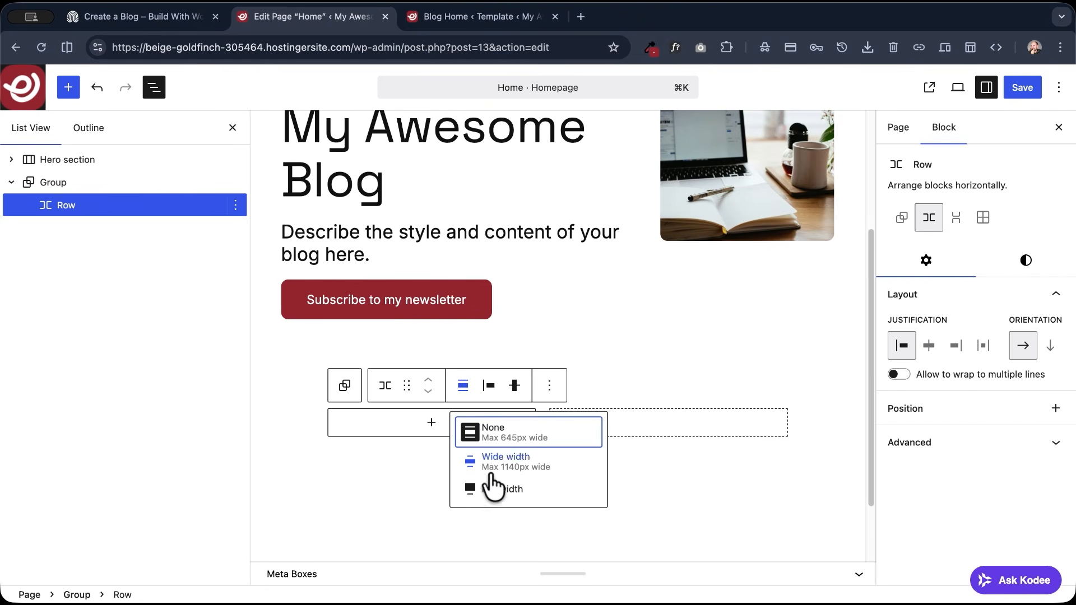
{"action": "left_click", "coordinate": [466, 464]}
- Add a Heading 2 block reading "Latest Posts" inside the new Row
{"action": "left_click", "coordinate": [408, 423]}
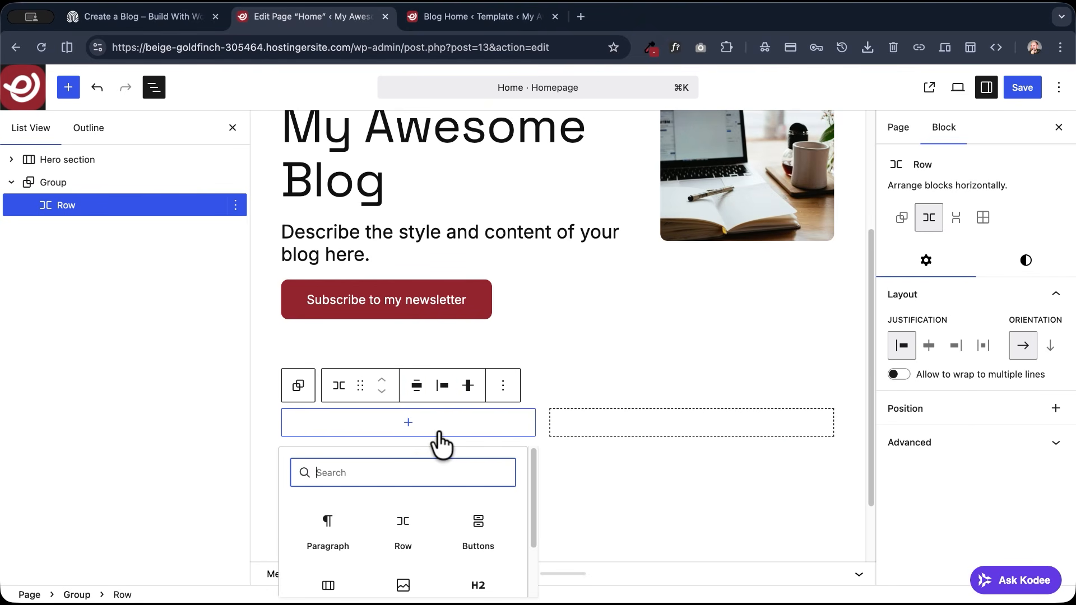
{"action": "type", "text": "head"}
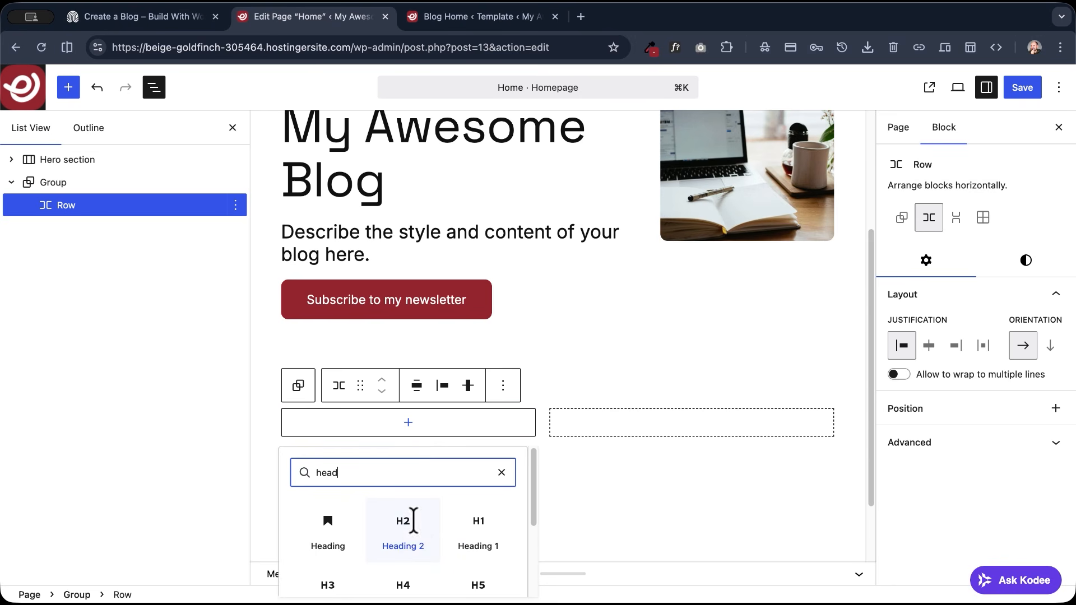
{"action": "left_click", "coordinate": [414, 532]}
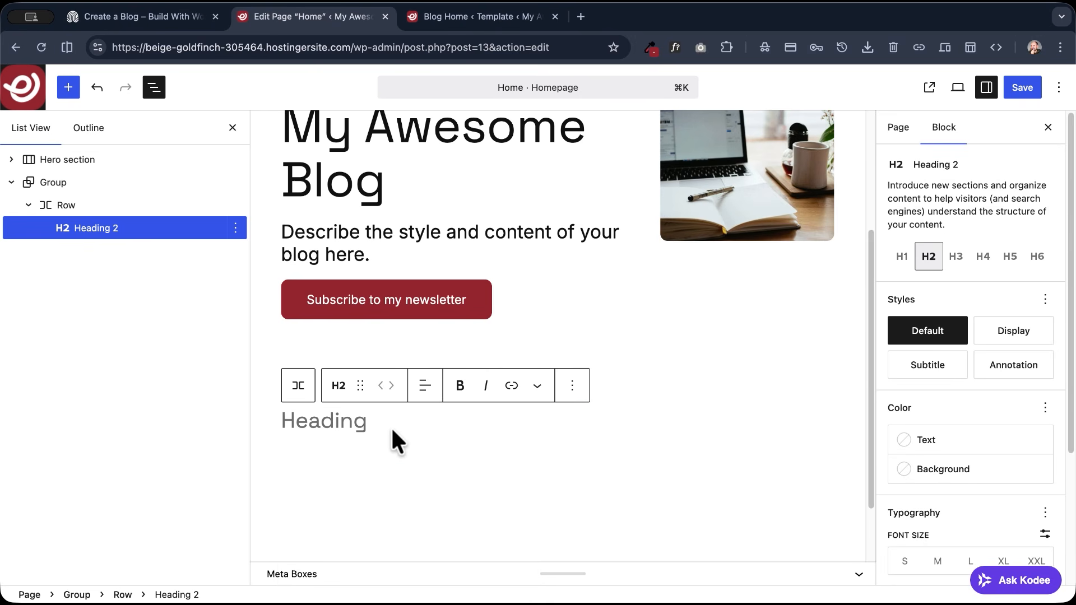
{"action": "type", "text": "Latest Posts"}
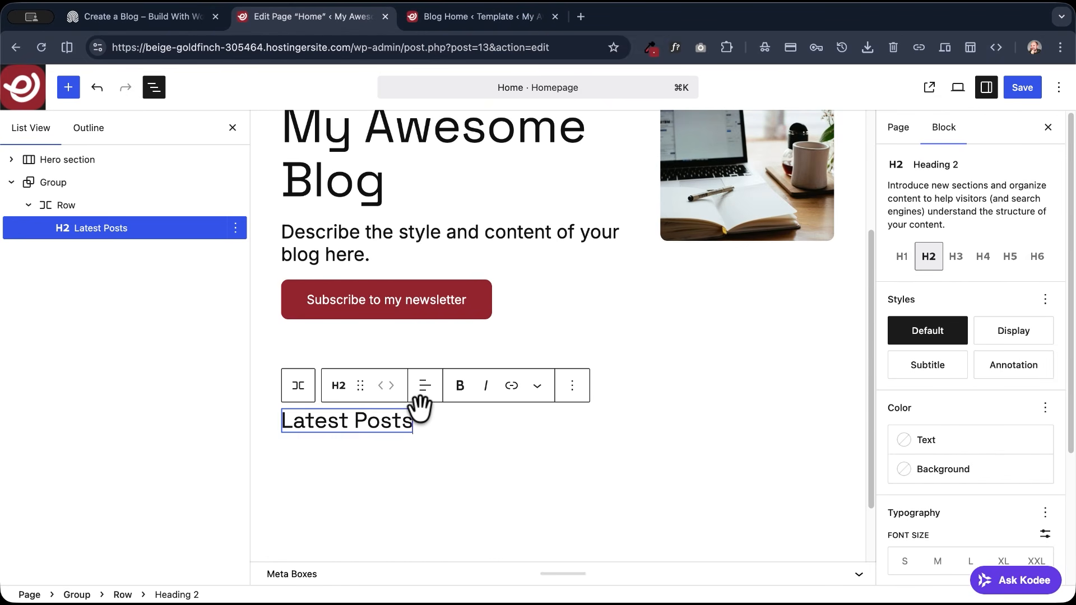
- Add a Separator after the Latest Posts heading, followed by a paragraph reading "The best from our blog"
{"action": "key", "text": "Return"}
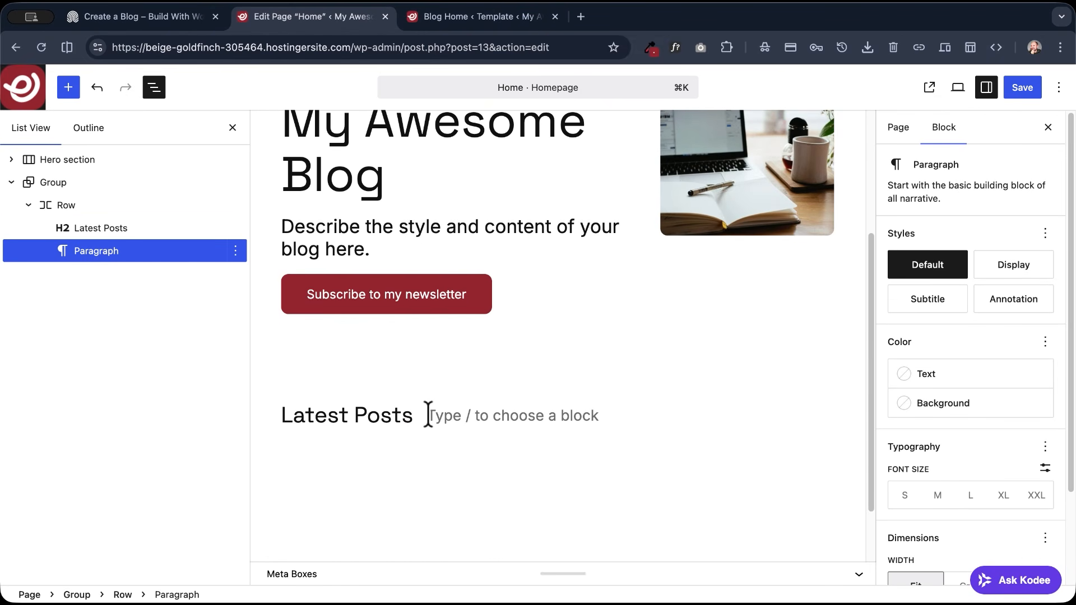
{"action": "type", "text": "/separa"}
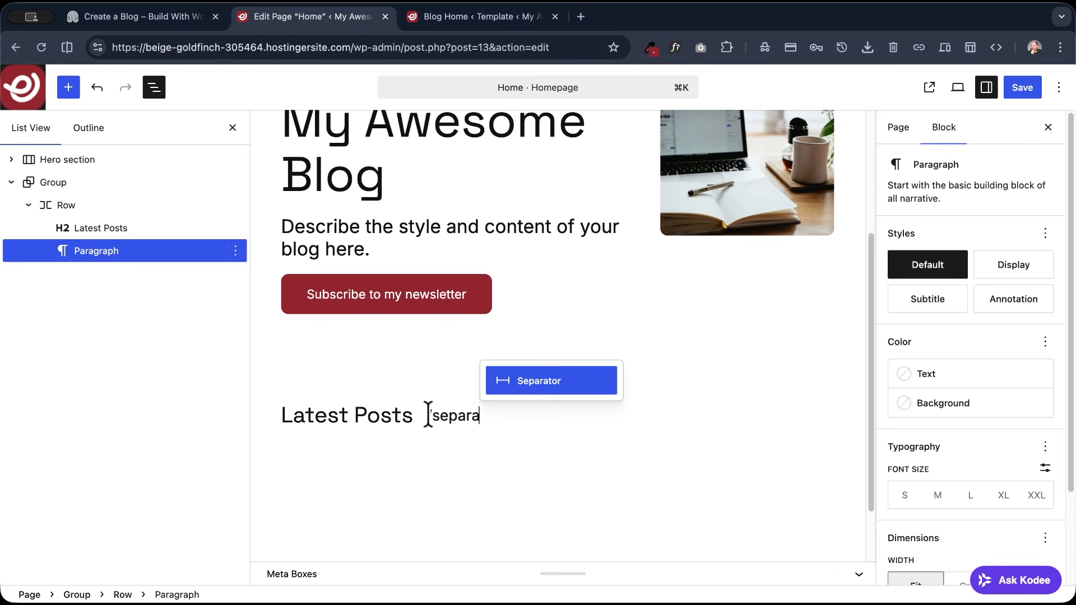
{"action": "key", "text": "Return"}
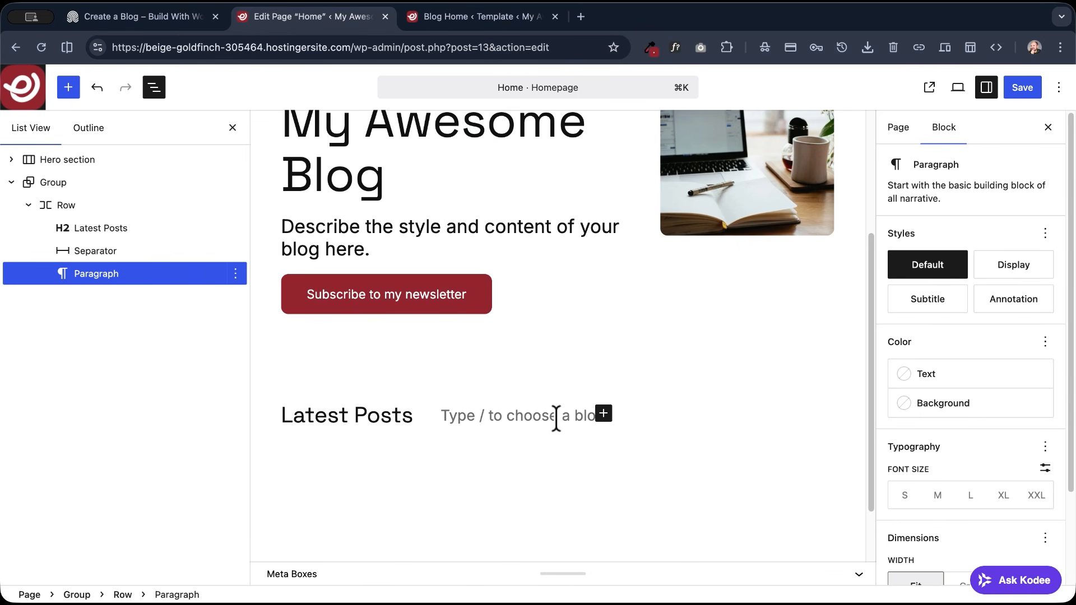
{"action": "type", "text": "The best from our blog"}
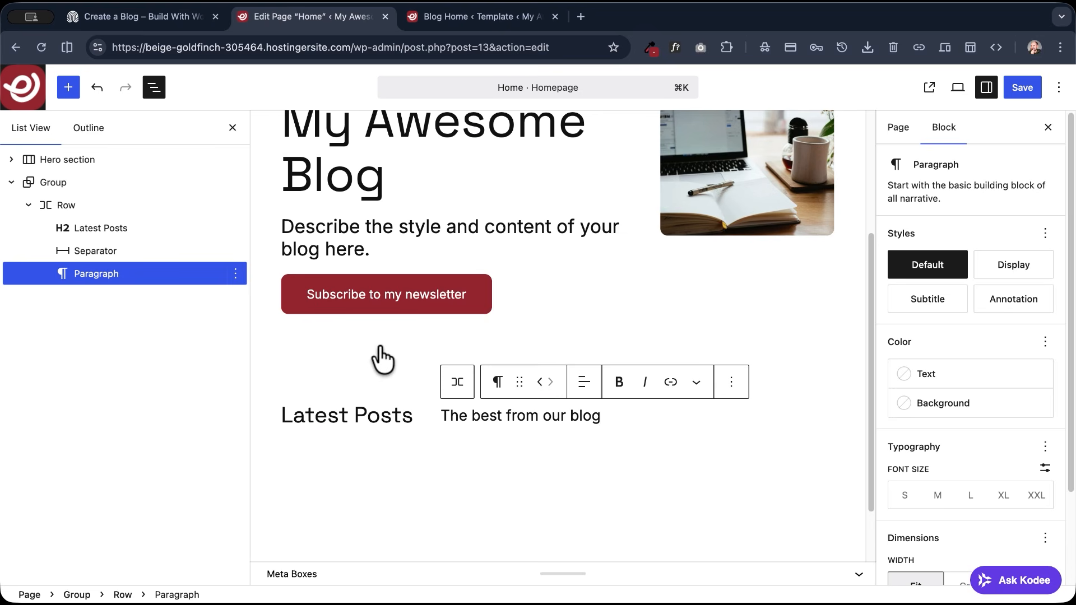
- Copy the styles of the Hero section's "A simple uptitle" paragraph and paste them onto the "The best from our blog" paragraph
{"action": "scroll", "coordinate": [373, 325], "scroll_direction": "up", "scroll_amount": 5}
{"action": "left_click", "coordinate": [359, 213]}
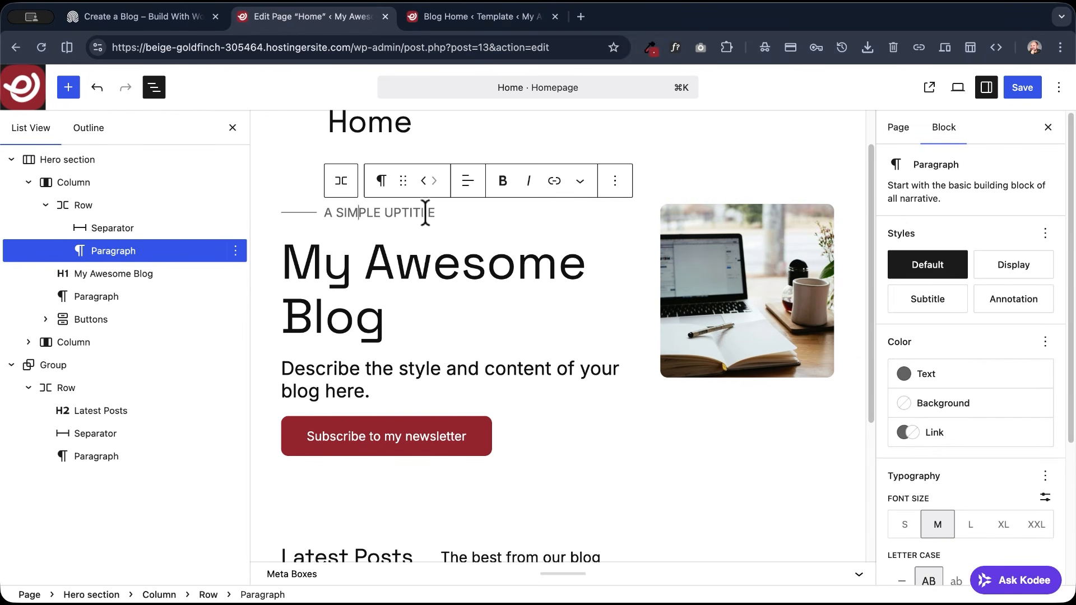
{"action": "left_click", "coordinate": [615, 180]}
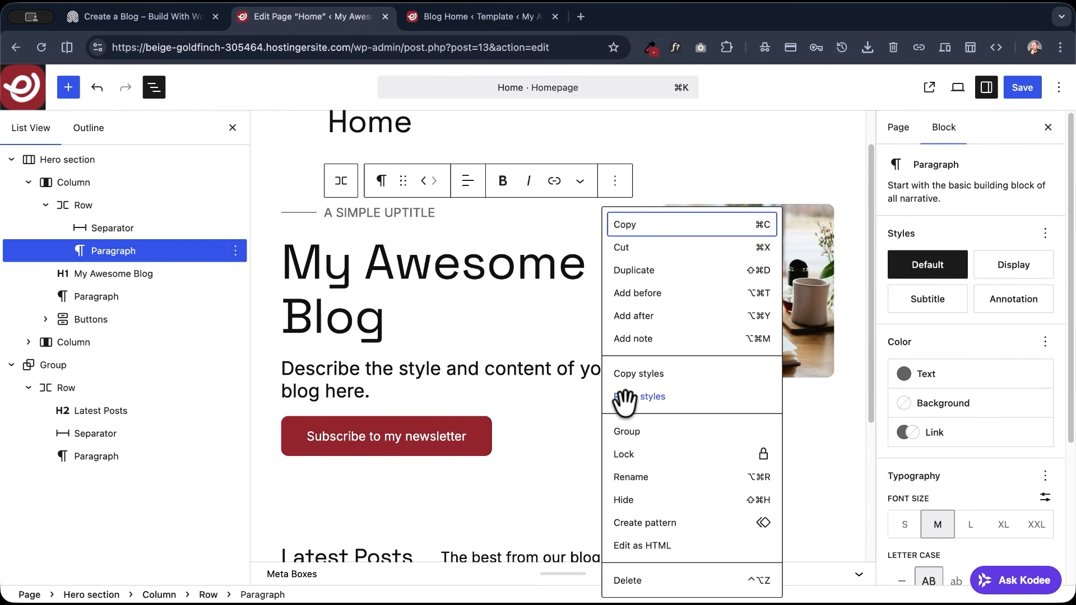
{"action": "left_click", "coordinate": [633, 374]}
{"action": "scroll", "coordinate": [432, 346], "scroll_direction": "down", "scroll_amount": 1}
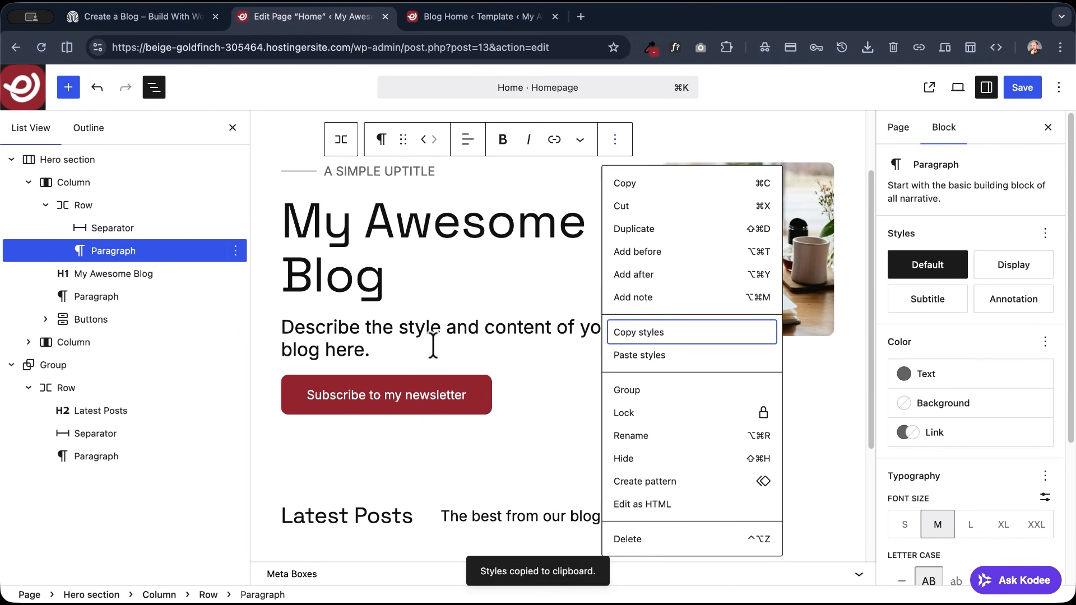
{"action": "left_click", "coordinate": [490, 516]}
{"action": "left_click", "coordinate": [731, 482]}
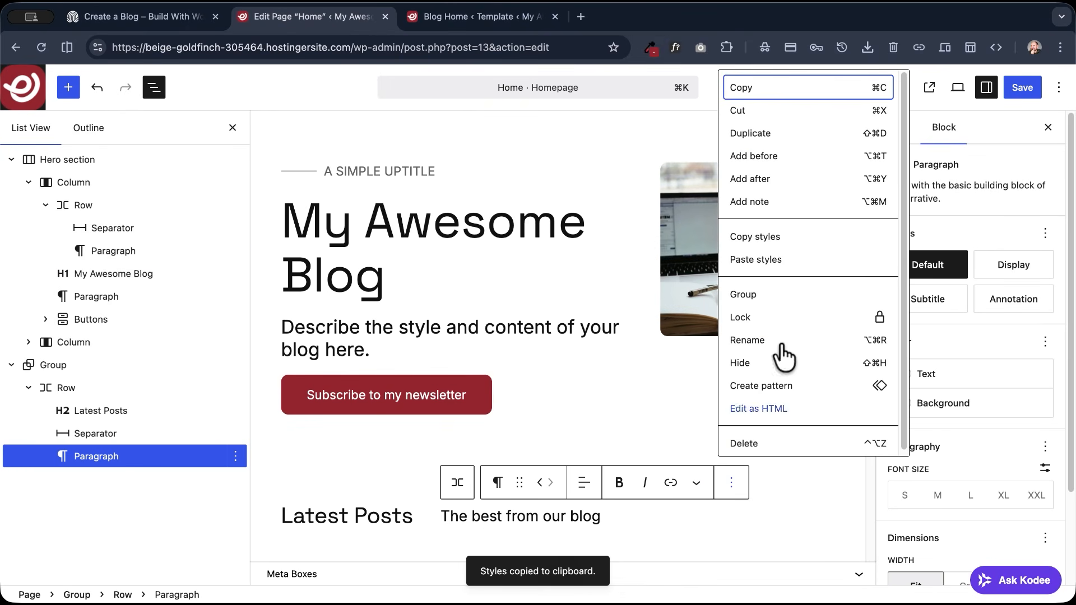
{"action": "left_click", "coordinate": [767, 261]}
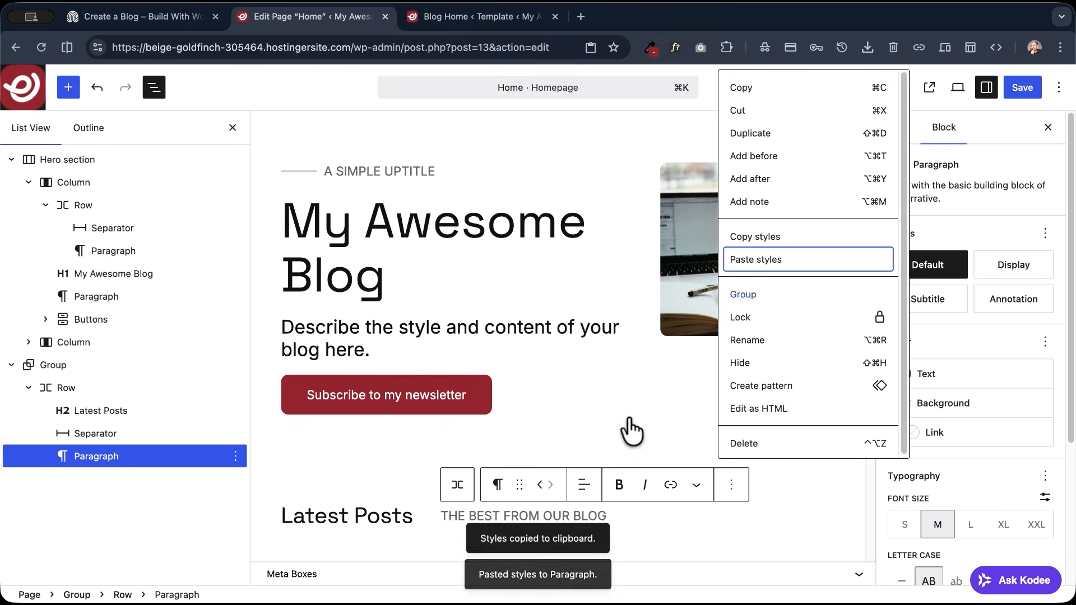
{"action": "left_click", "coordinate": [459, 486]}
{"action": "left_click", "coordinate": [459, 491]}
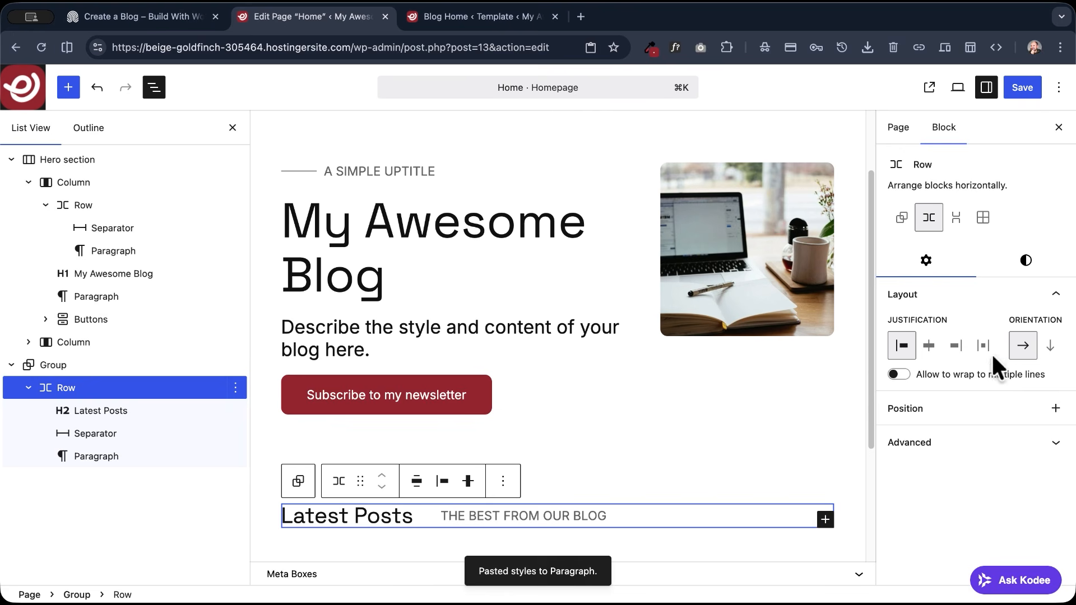
{"action": "left_click", "coordinate": [1030, 268]}
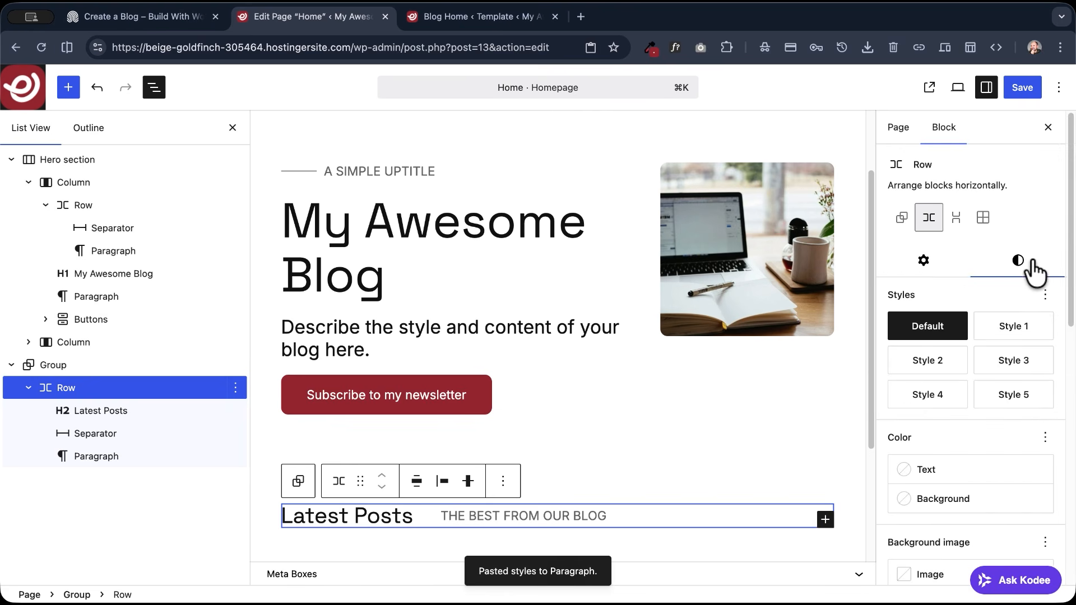
{"action": "scroll", "coordinate": [937, 448], "scroll_direction": "down", "scroll_amount": 5}
{"action": "scroll", "coordinate": [937, 460], "scroll_direction": "down", "scroll_amount": 5}
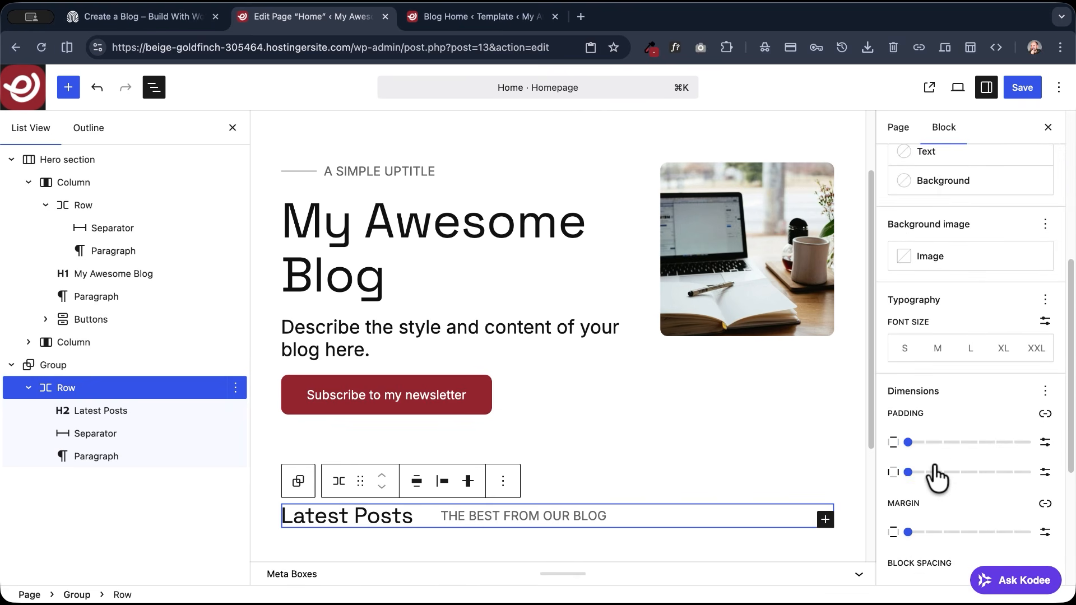
{"action": "scroll", "coordinate": [936, 476], "scroll_direction": "up", "scroll_amount": 10}
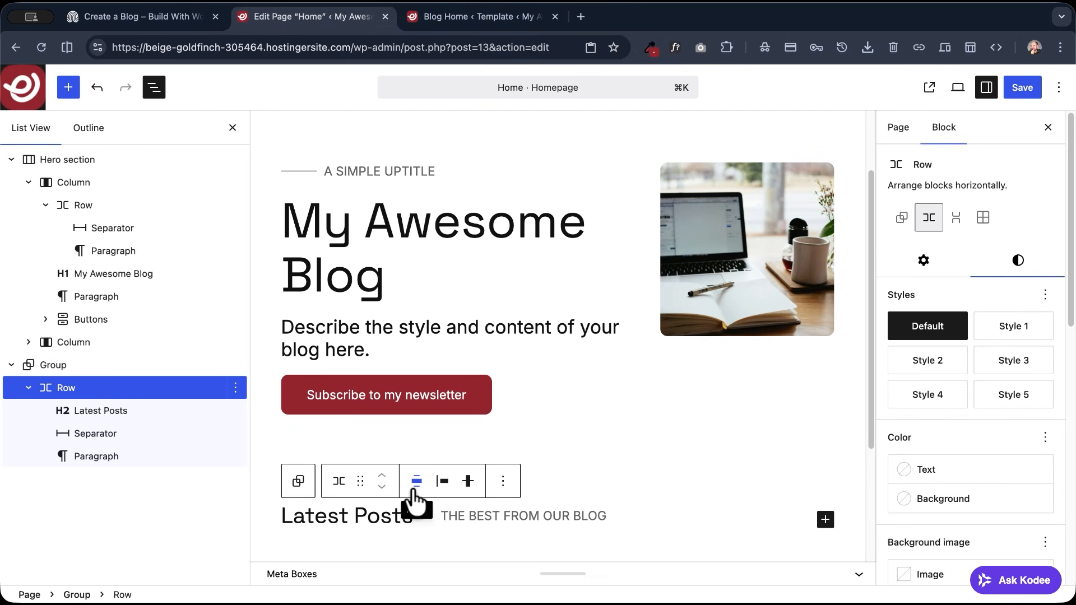
- Give the Separator in the Latest Posts row the Accent 2 background color and set its width to Grow
{"action": "left_click", "coordinate": [87, 435]}
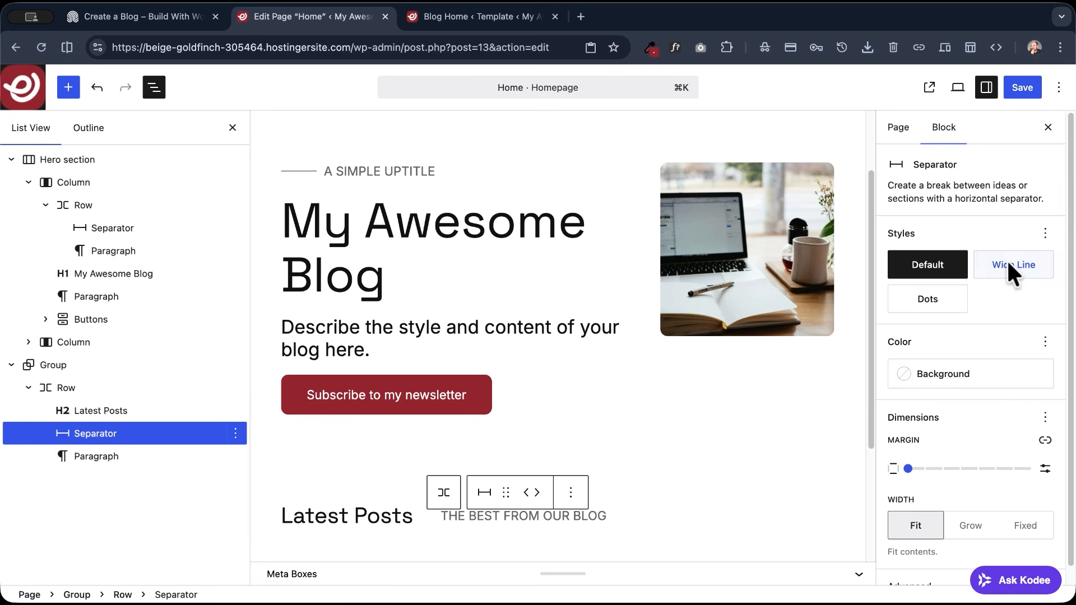
{"action": "left_click", "coordinate": [962, 381]}
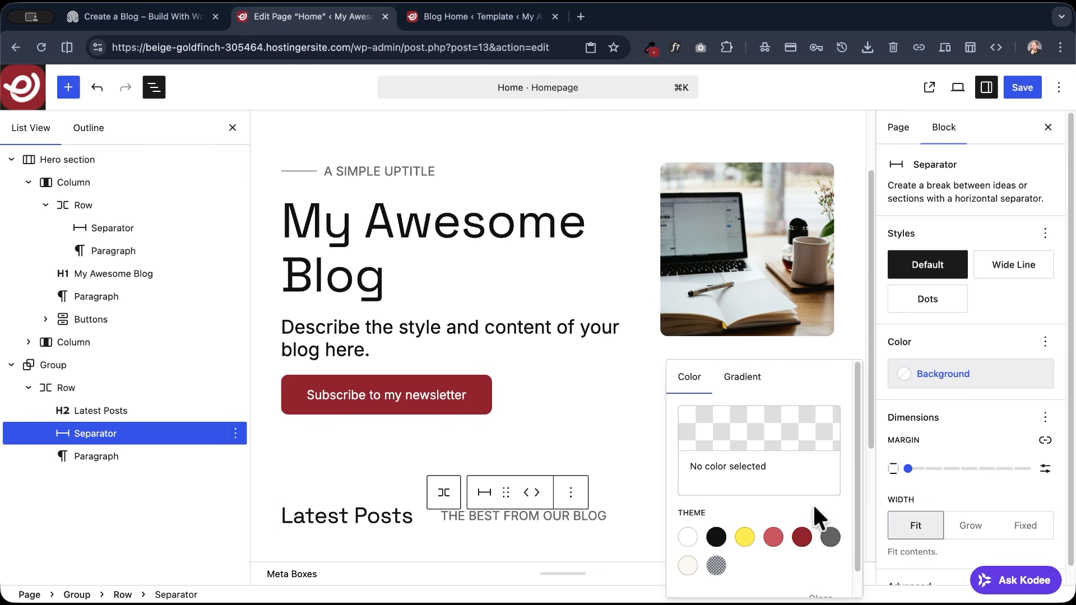
{"action": "left_click", "coordinate": [773, 538]}
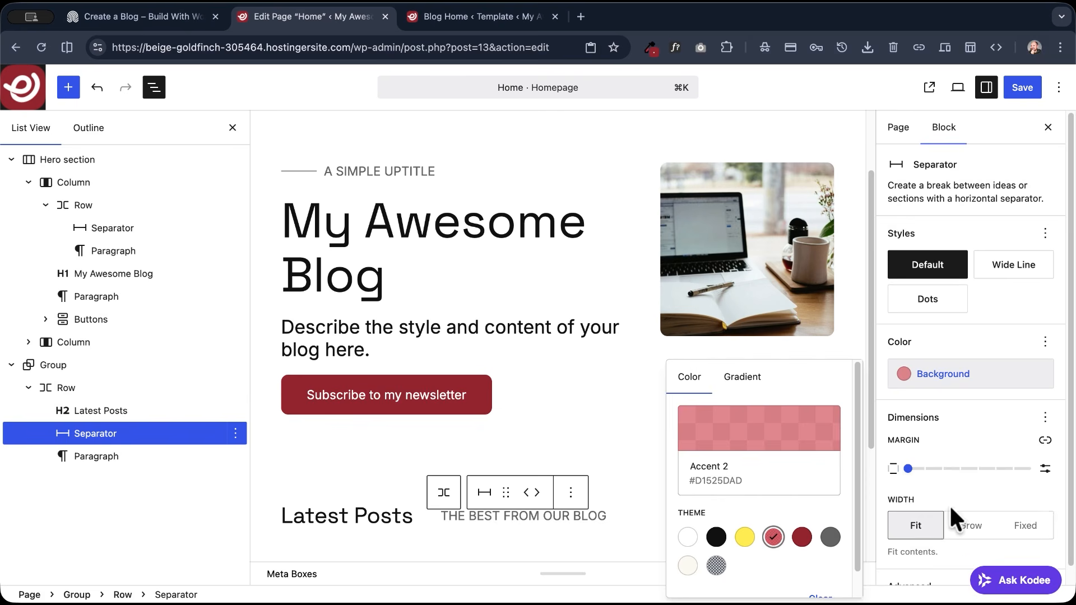
{"action": "scroll", "coordinate": [924, 507], "scroll_direction": "down", "scroll_amount": 1}
{"action": "left_click", "coordinate": [972, 508]}
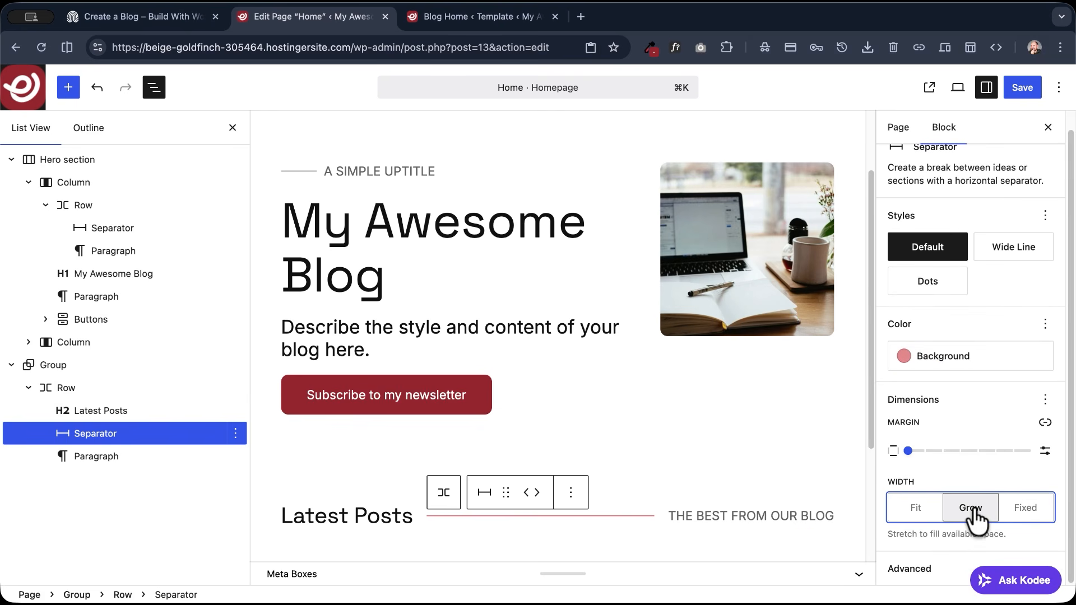
{"action": "scroll", "coordinate": [347, 426], "scroll_direction": "down", "scroll_amount": 2}
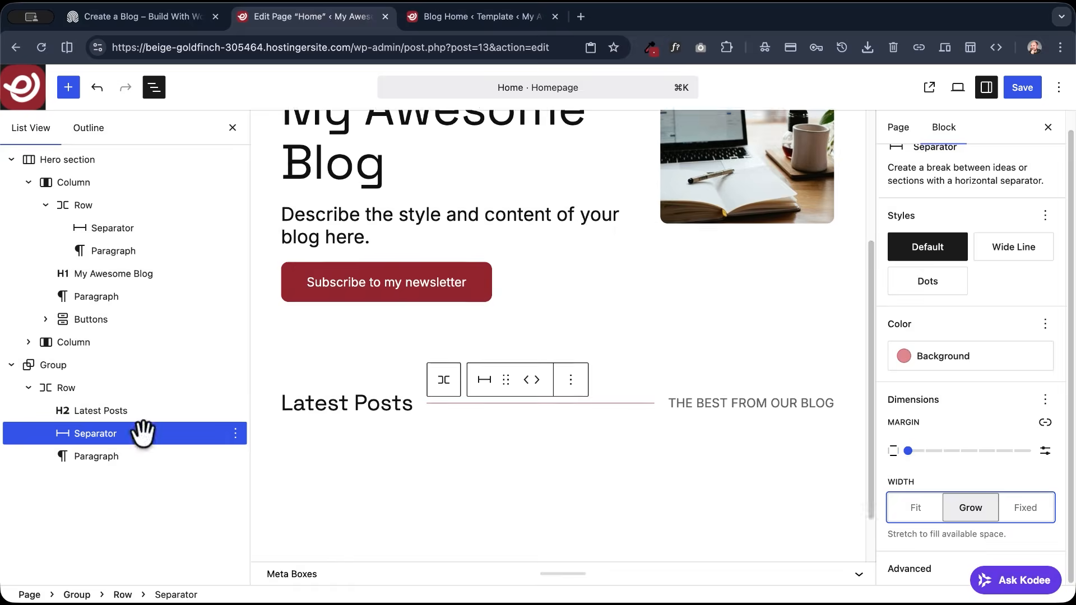
- Unlink the Latest Posts Row's margins and set its bottom margin to Regular
{"action": "left_click", "coordinate": [80, 391]}
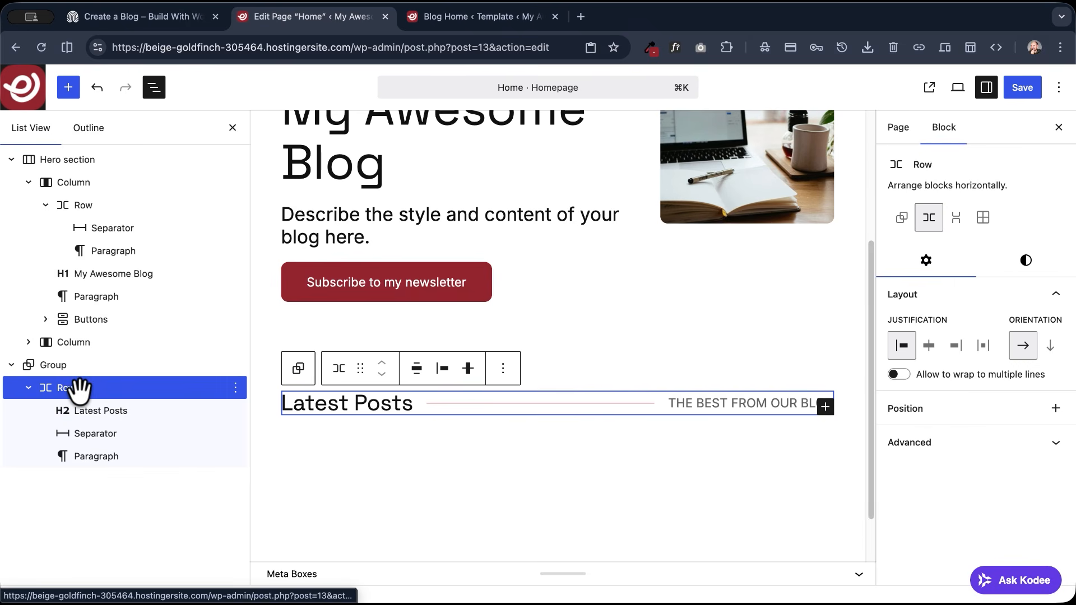
{"action": "left_click", "coordinate": [1023, 264]}
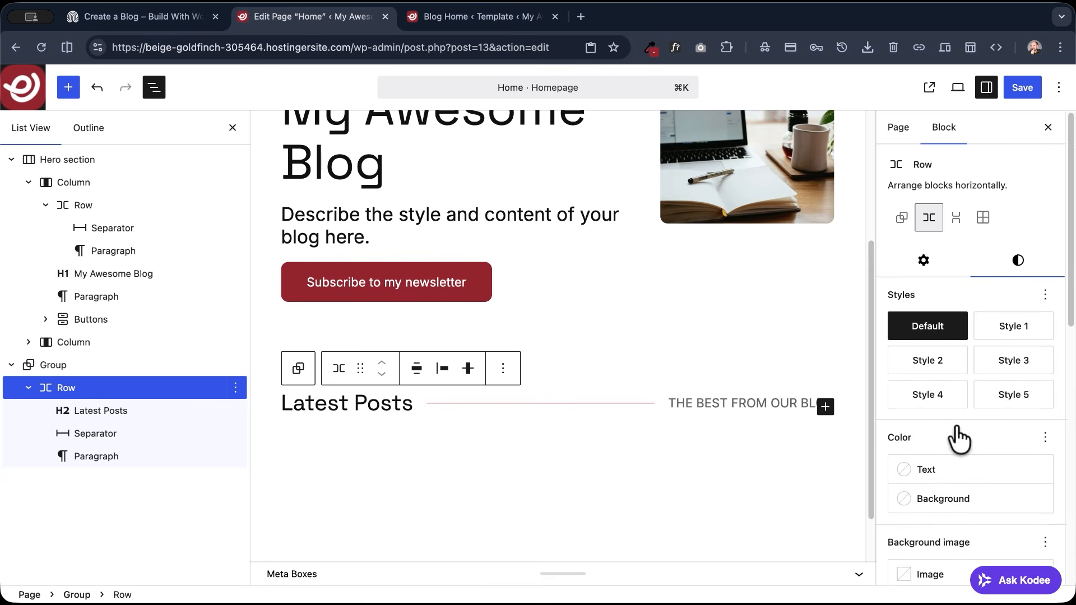
{"action": "scroll", "coordinate": [953, 431], "scroll_direction": "down", "scroll_amount": 8}
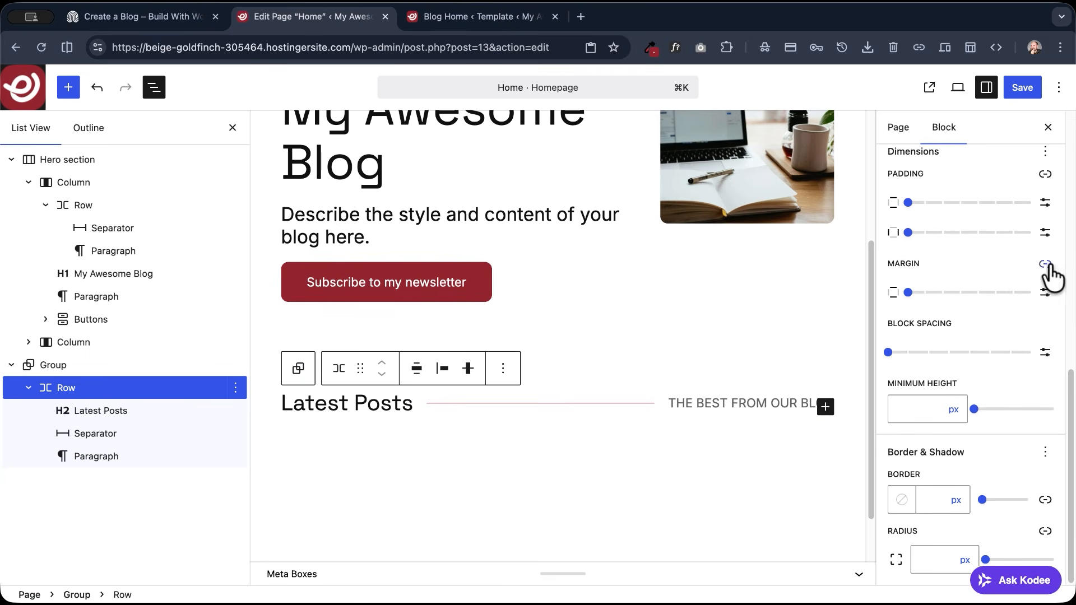
{"action": "left_click", "coordinate": [1045, 265]}
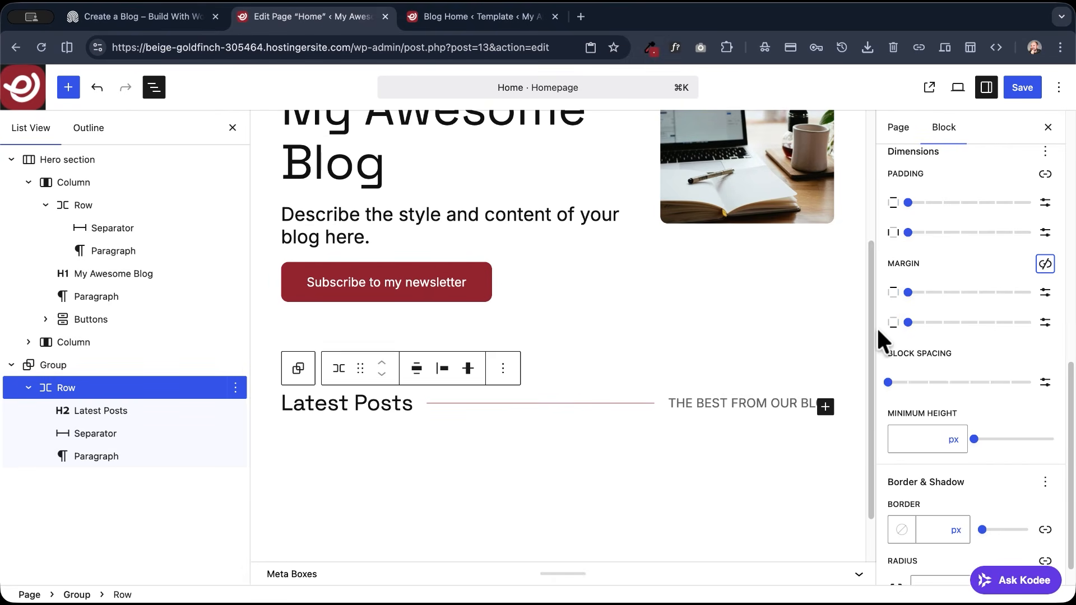
{"action": "left_click_drag", "start_coordinate": [906, 322], "coordinate": [979, 335]}
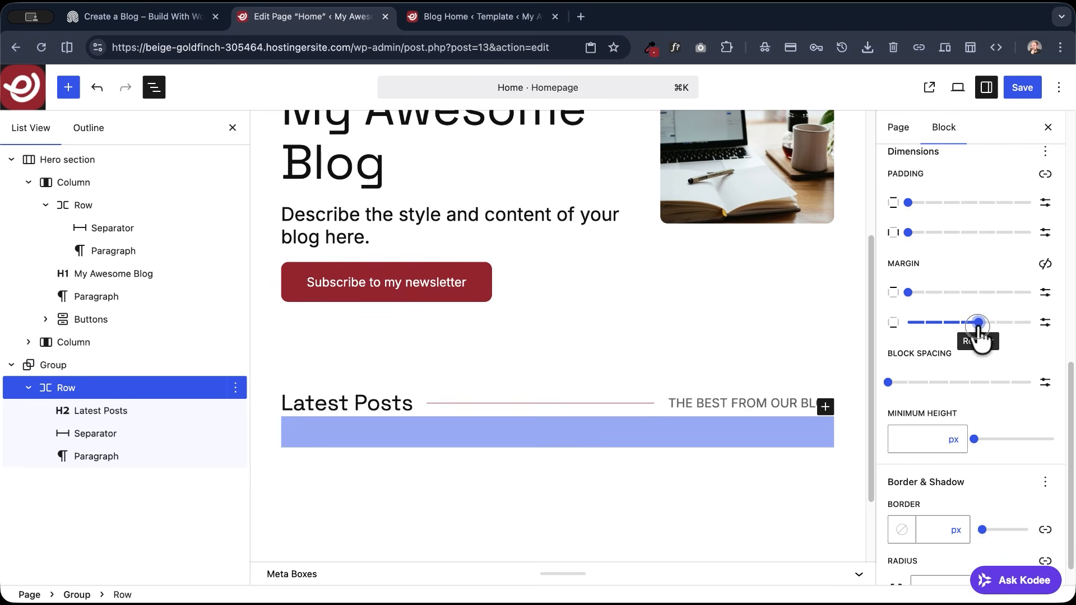
- Add an empty block after the Latest Posts Row and copy the Query Loop from the Blog Home template in its browser tab
{"action": "left_click", "coordinate": [236, 387]}
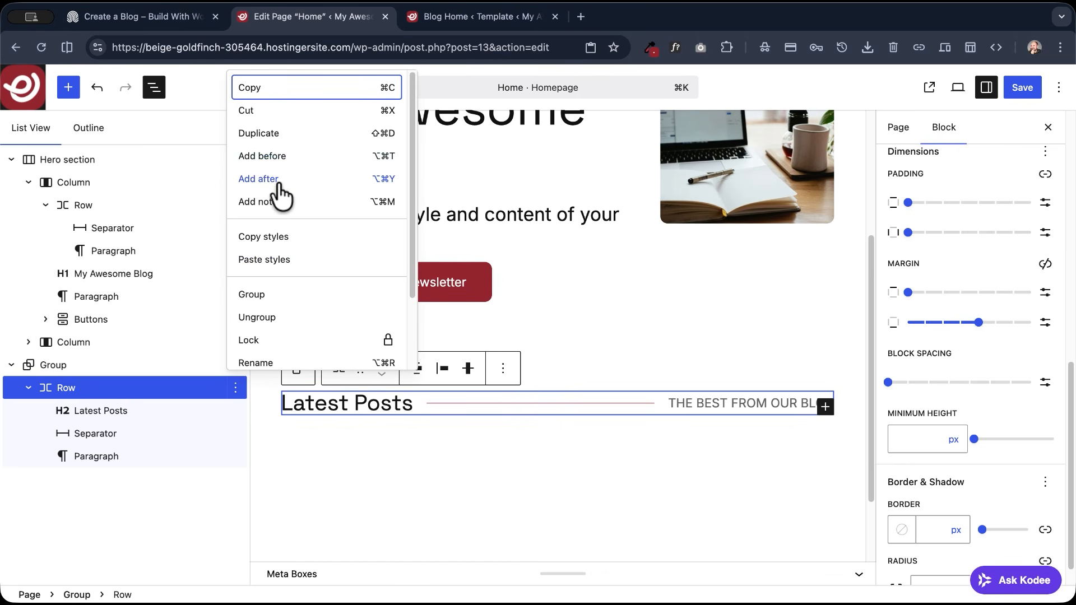
{"action": "left_click", "coordinate": [278, 179]}
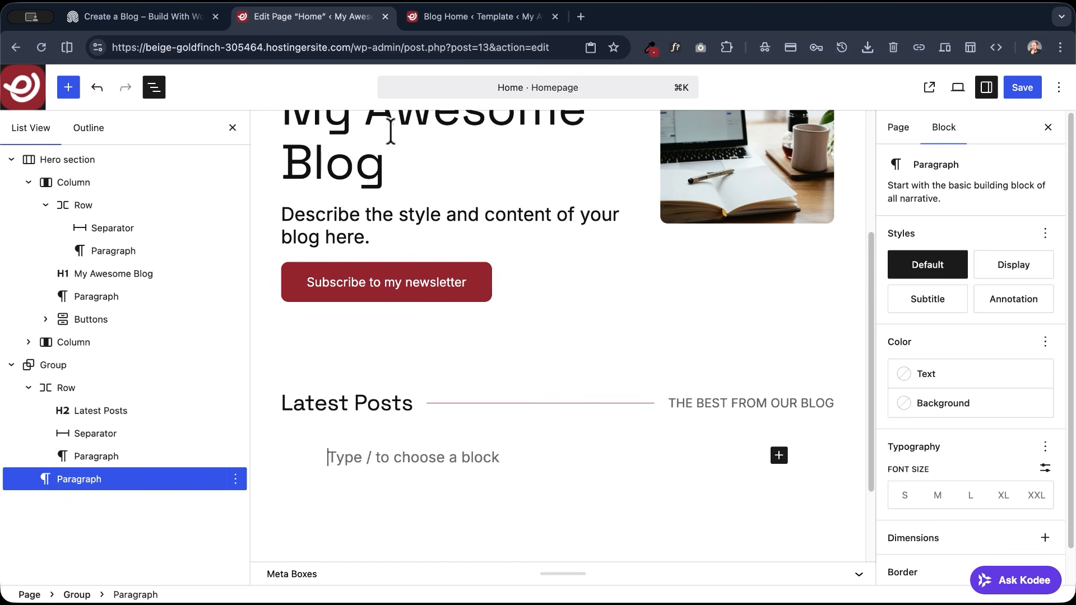
{"action": "left_click", "coordinate": [434, 17]}
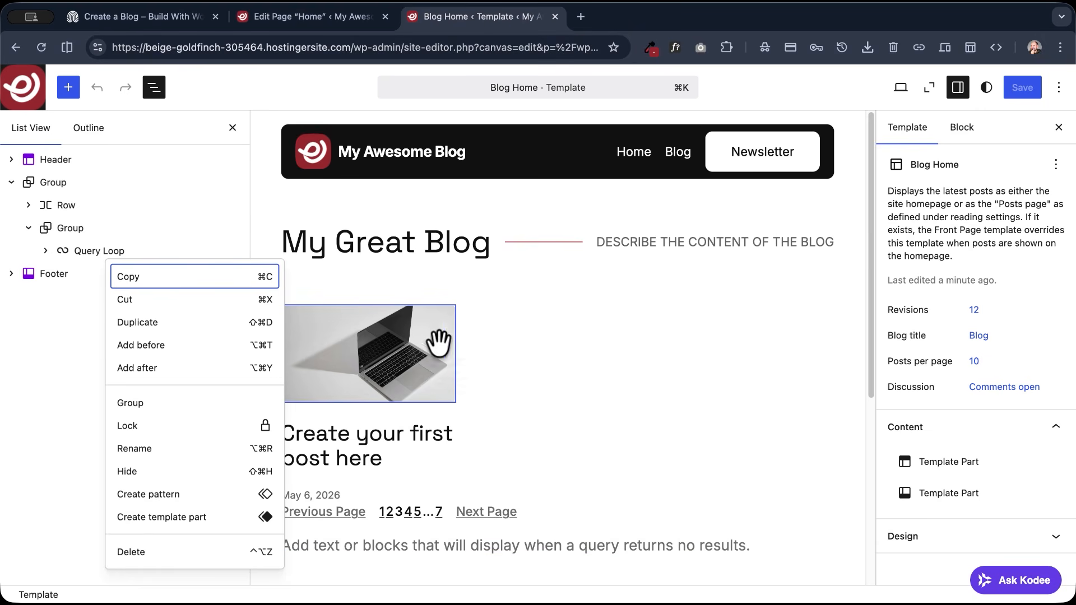
{"action": "left_click", "coordinate": [72, 246]}
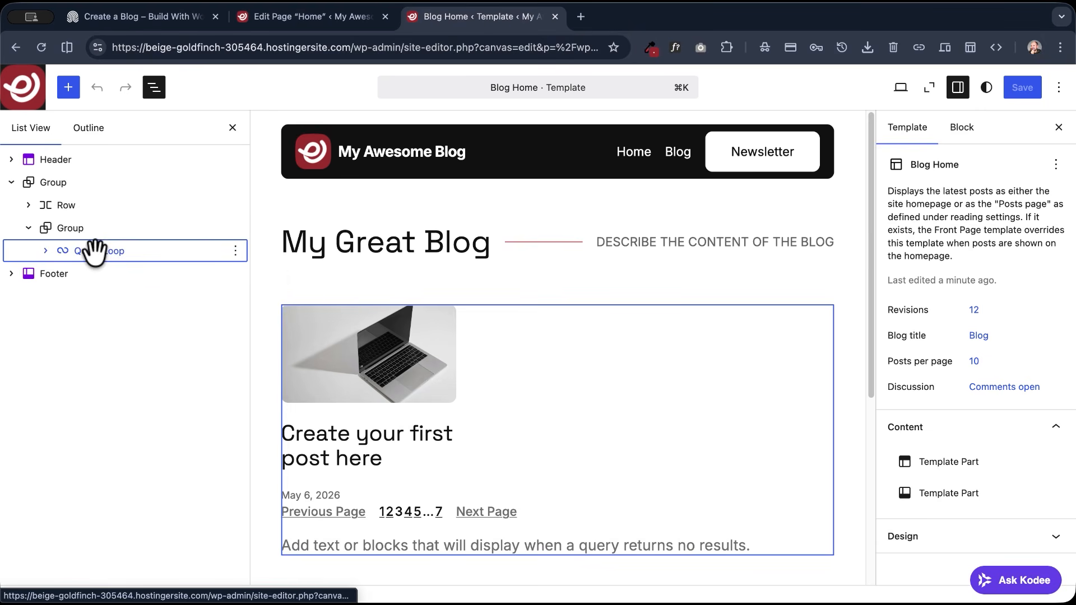
{"action": "left_click", "coordinate": [90, 251]}
{"action": "right_click", "coordinate": [90, 249]}
{"action": "left_click", "coordinate": [145, 283]}
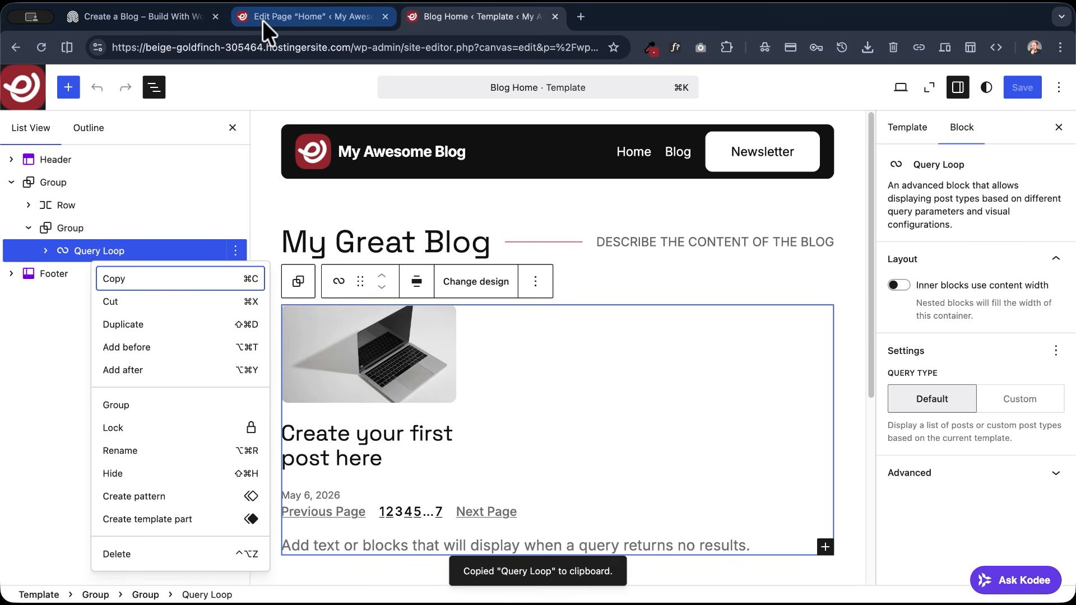
- Return to the Home page editor, paste the Query Loop into the empty block below the Latest Posts Row, and save the page
{"action": "left_click", "coordinate": [262, 21]}
{"action": "right_click", "coordinate": [347, 457]}
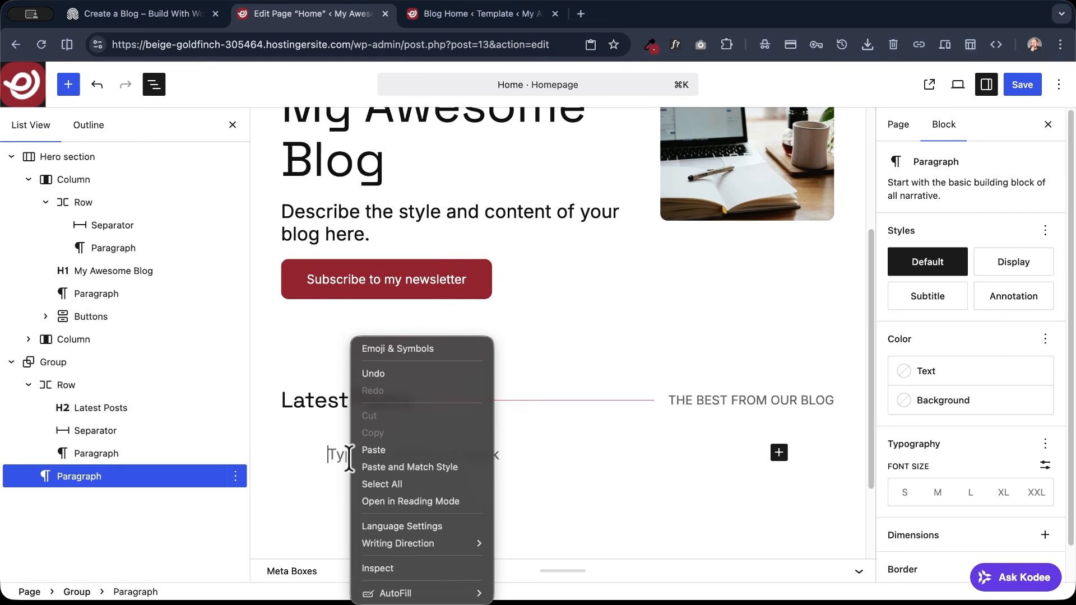
{"action": "left_click", "coordinate": [358, 452]}
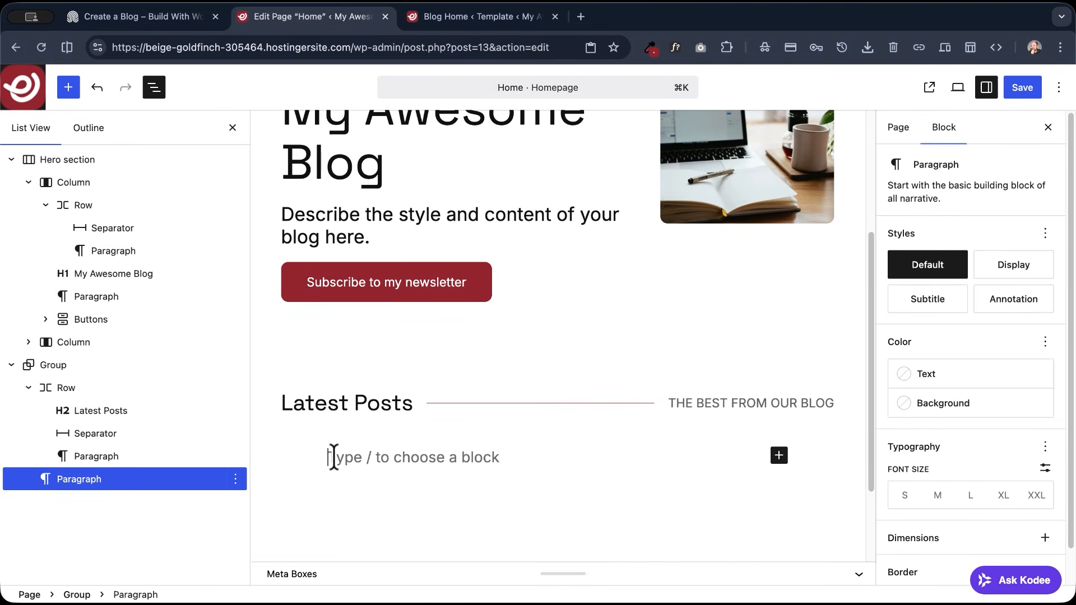
{"action": "scroll", "coordinate": [333, 457], "scroll_direction": "up", "scroll_amount": 2}
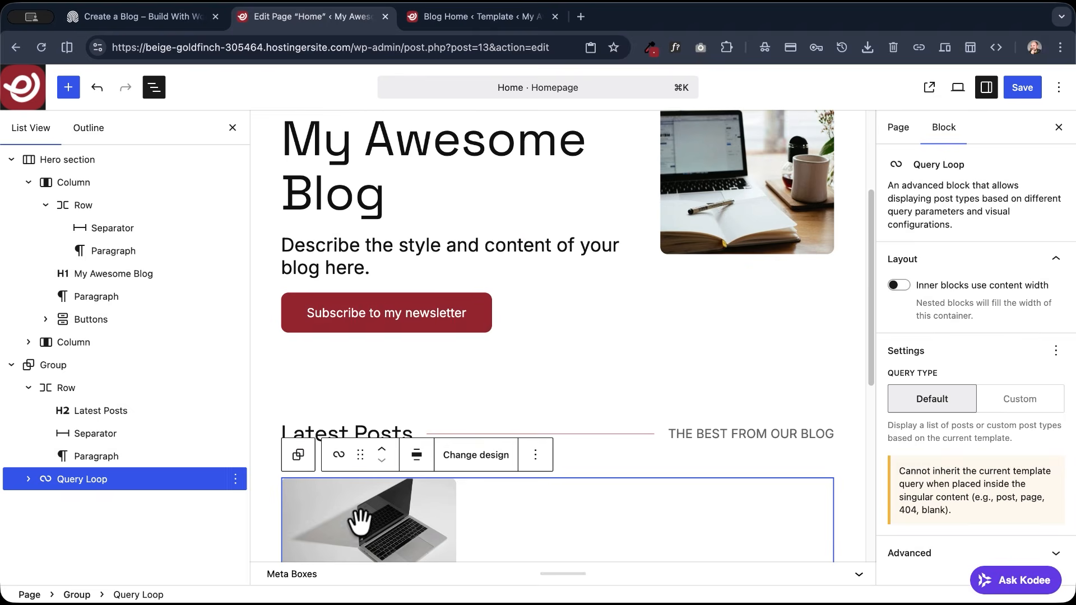
{"action": "scroll", "coordinate": [421, 399], "scroll_direction": "down", "scroll_amount": 3}
{"action": "scroll", "coordinate": [420, 399], "scroll_direction": "down", "scroll_amount": 2}
{"action": "scroll", "coordinate": [420, 399], "scroll_direction": "up", "scroll_amount": 2}
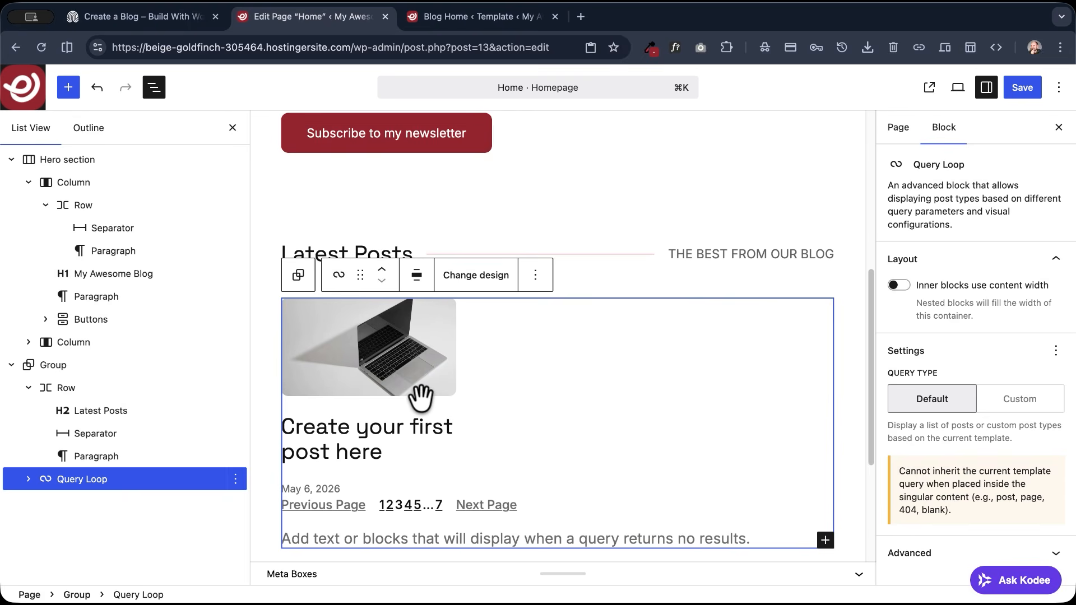
{"action": "scroll", "coordinate": [420, 399], "scroll_direction": "up", "scroll_amount": 1}
{"action": "scroll", "coordinate": [424, 397], "scroll_direction": "up", "scroll_amount": 1}
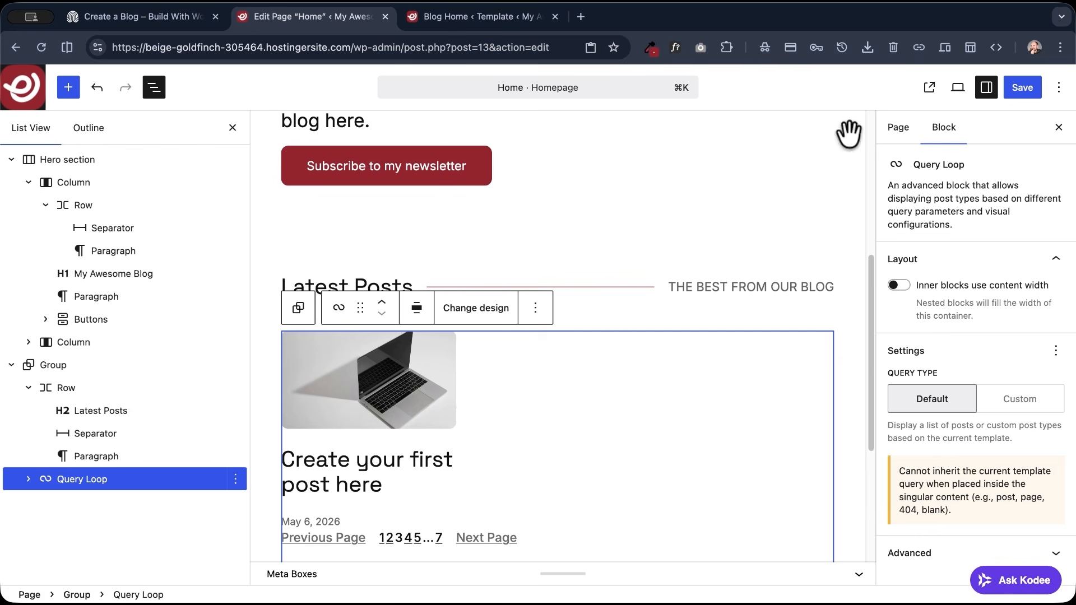
{"action": "left_click", "coordinate": [1023, 88]}
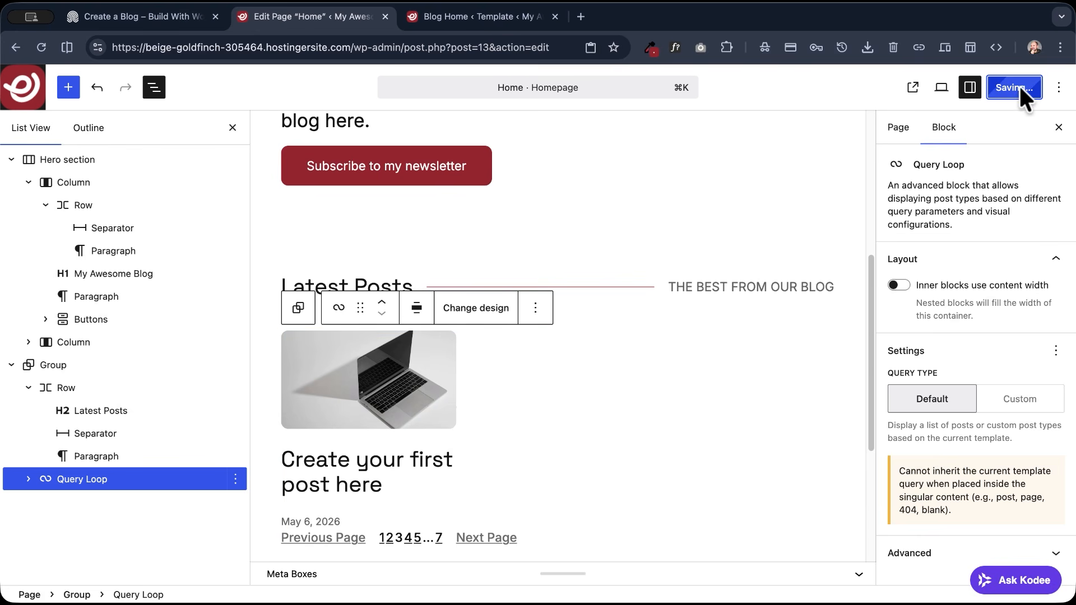
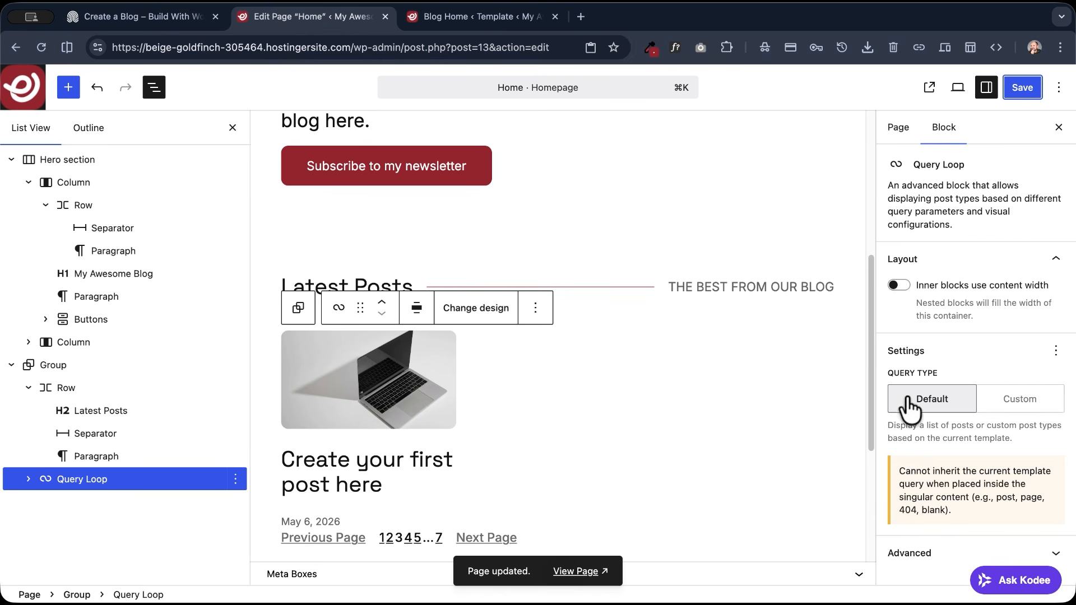
- Set the pasted Query Loop's query type to Custom and its items per page to 4
{"action": "left_click", "coordinate": [1025, 400]}
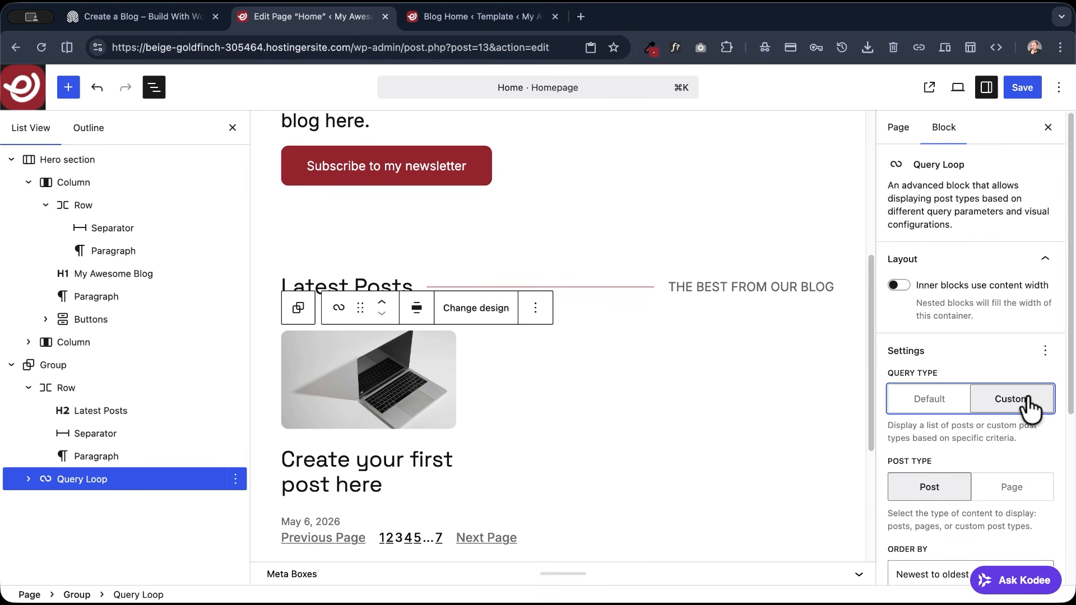
{"action": "scroll", "coordinate": [923, 348], "scroll_direction": "down", "scroll_amount": 3}
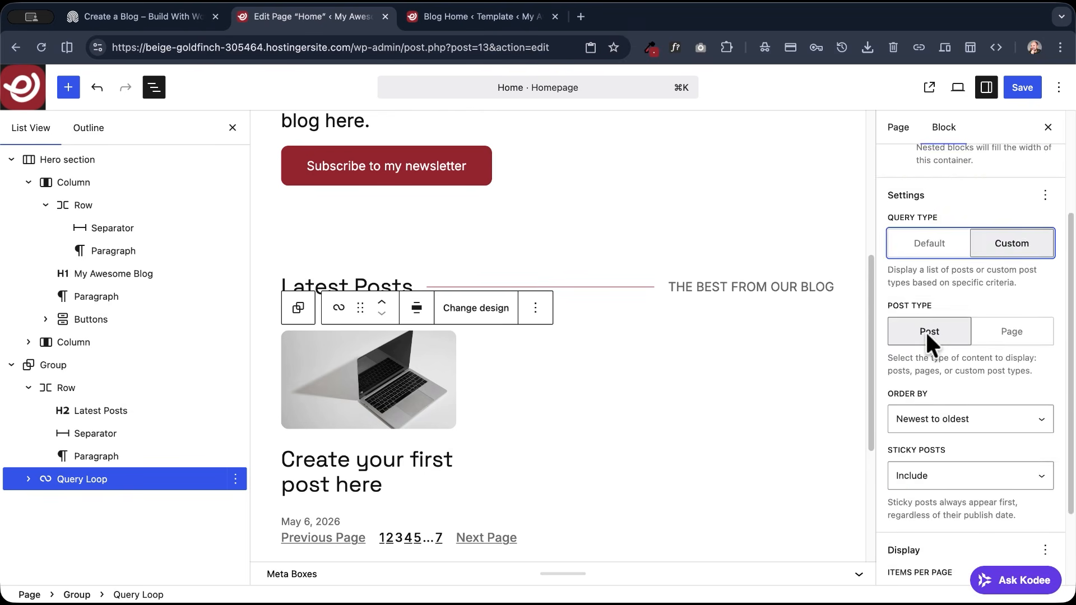
{"action": "scroll", "coordinate": [927, 334], "scroll_direction": "down", "scroll_amount": 2}
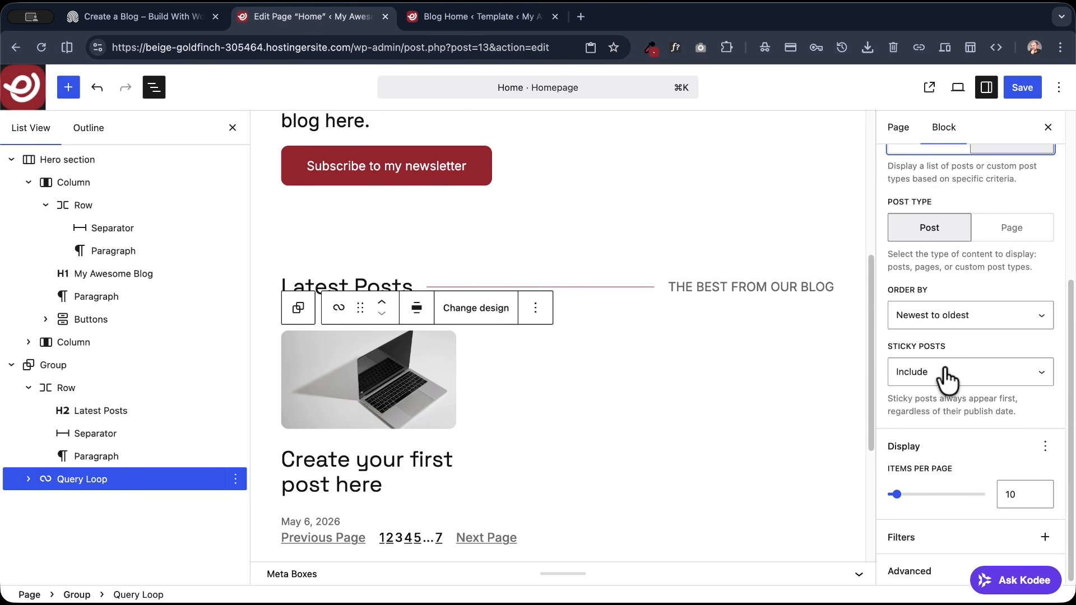
{"action": "scroll", "coordinate": [928, 424], "scroll_direction": "down", "scroll_amount": 1}
{"action": "double_click", "coordinate": [1025, 496]}
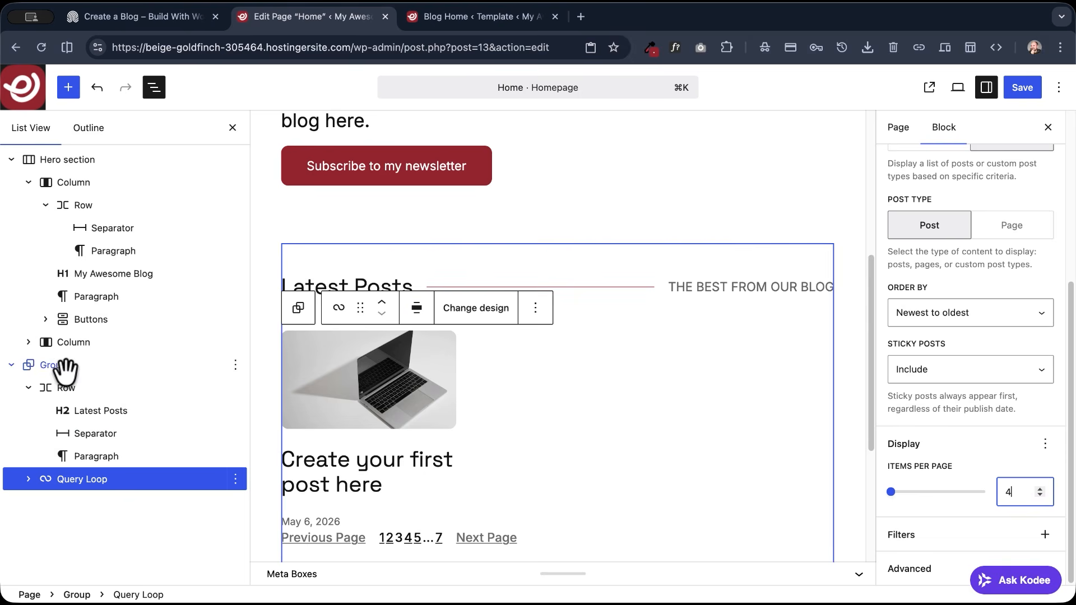
- Set the Query Loop's Post Template to a maximum of 2 columns and save the Home page
{"action": "left_click", "coordinate": [28, 479]}
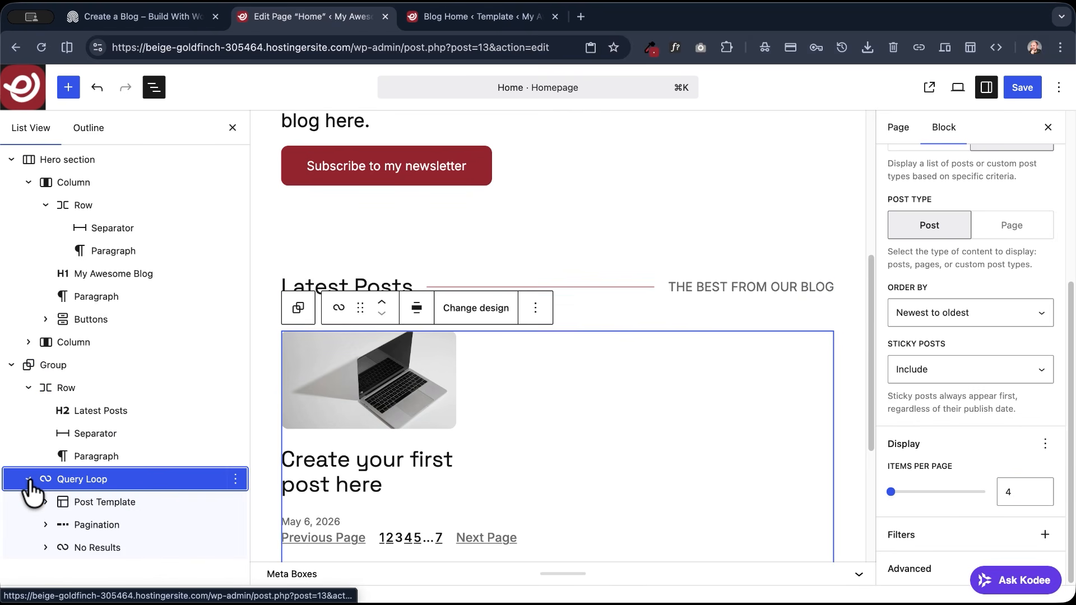
{"action": "left_click", "coordinate": [102, 502]}
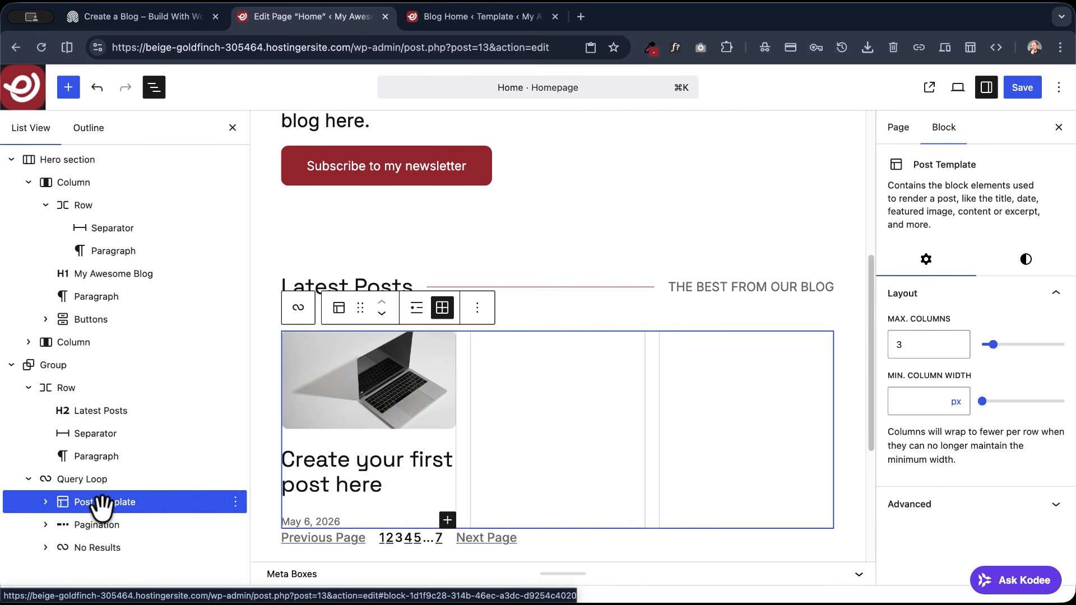
{"action": "left_click", "coordinate": [909, 344]}
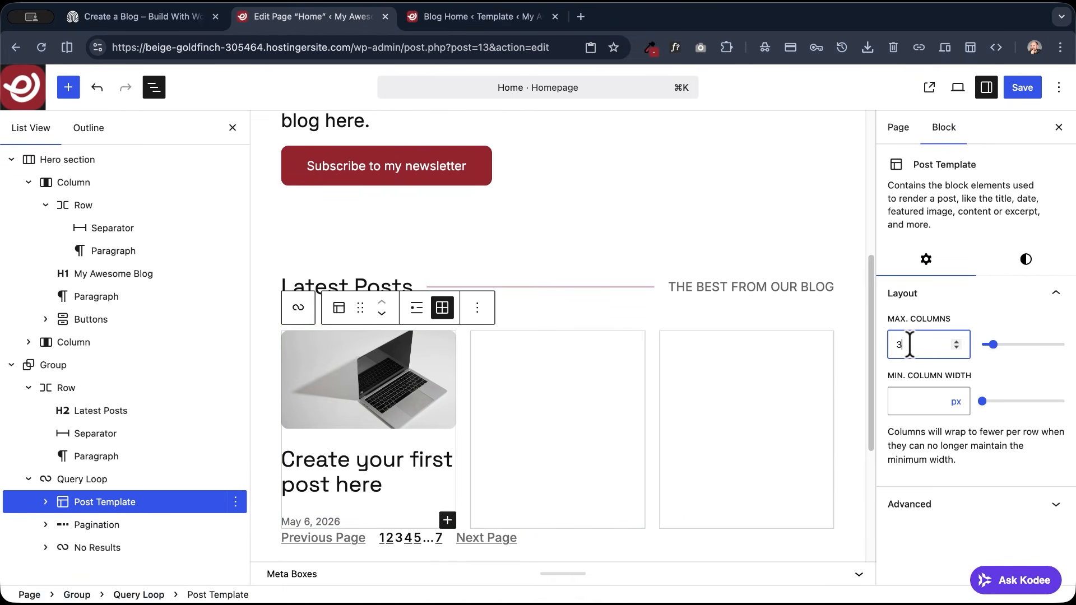
{"action": "left_click", "coordinate": [956, 348]}
{"action": "left_click", "coordinate": [1032, 82]}
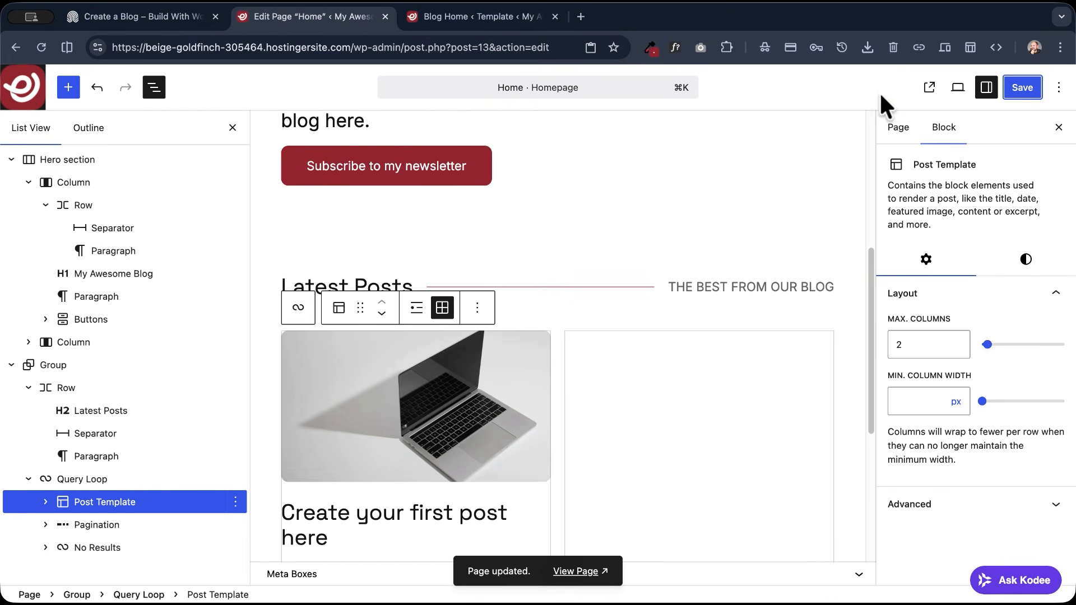
- View the live site and examine the home page's Latest Posts section and the Blog page layout
{"action": "left_click", "coordinate": [928, 88]}
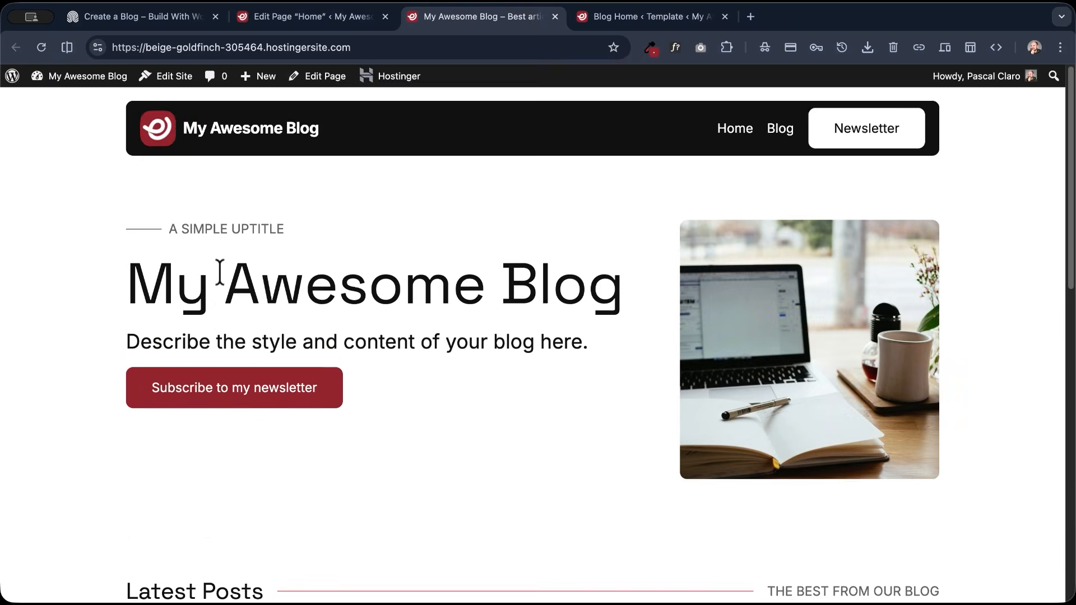
{"action": "scroll", "coordinate": [218, 277], "scroll_direction": "down", "scroll_amount": 3}
{"action": "scroll", "coordinate": [213, 280], "scroll_direction": "down", "scroll_amount": 5}
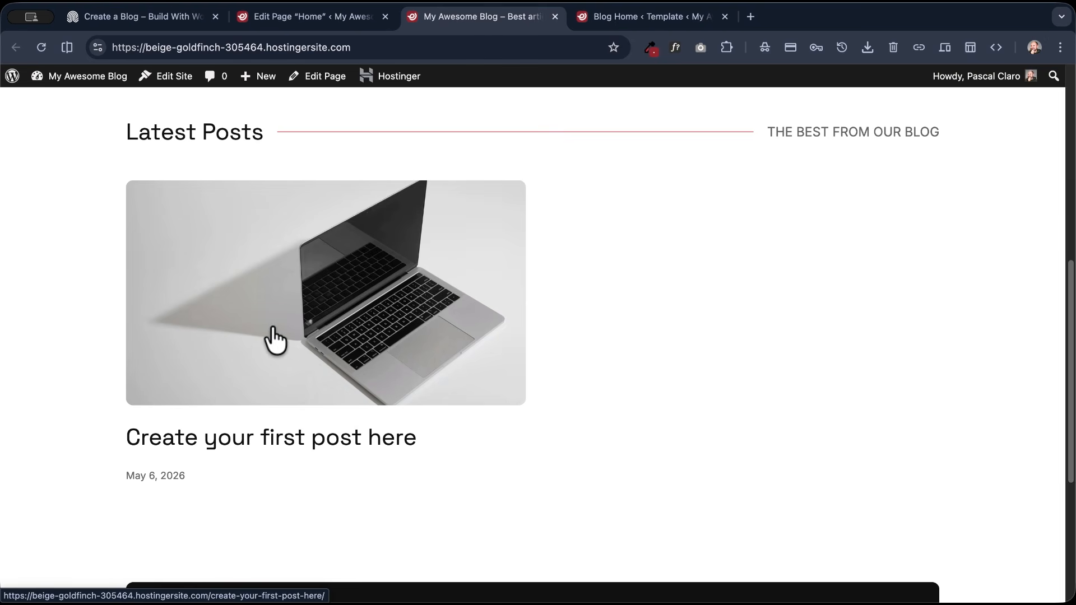
{"action": "scroll", "coordinate": [271, 343], "scroll_direction": "up", "scroll_amount": 8}
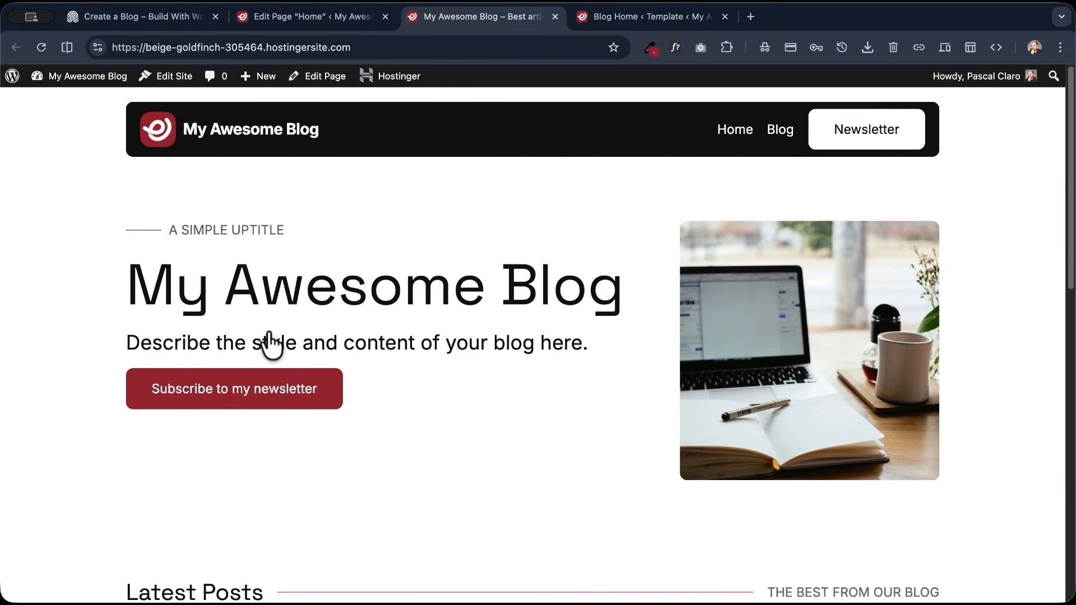
{"action": "scroll", "coordinate": [224, 346], "scroll_direction": "down", "scroll_amount": 3}
{"action": "scroll", "coordinate": [215, 353], "scroll_direction": "down", "scroll_amount": 10}
{"action": "scroll", "coordinate": [216, 355], "scroll_direction": "up", "scroll_amount": 12}
{"action": "left_click", "coordinate": [779, 139]}
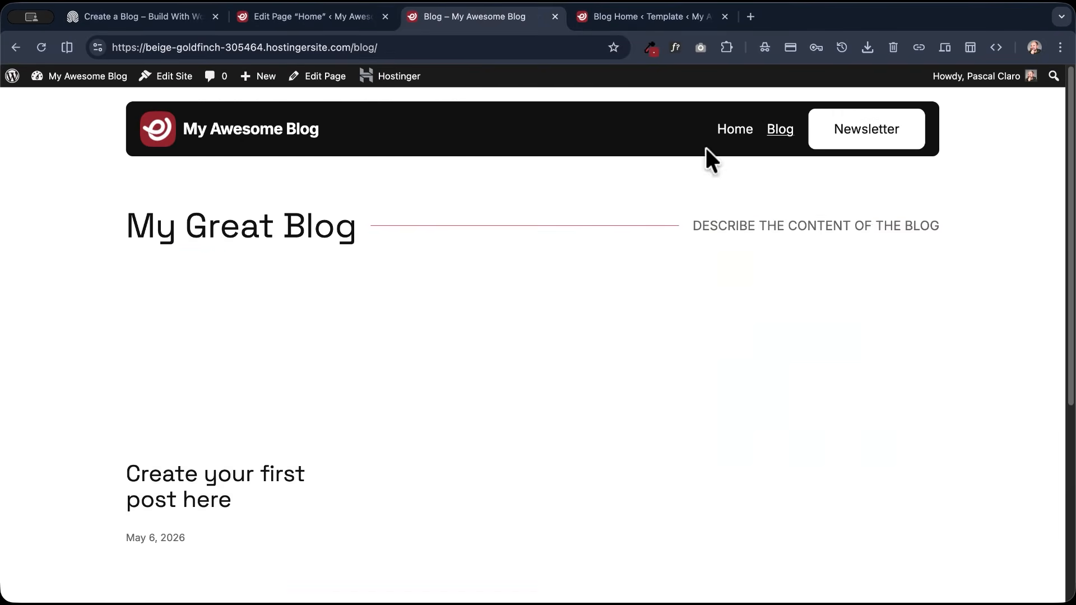
{"action": "scroll", "coordinate": [199, 229], "scroll_direction": "down", "scroll_amount": 3}
{"action": "scroll", "coordinate": [197, 232], "scroll_direction": "up", "scroll_amount": 3}
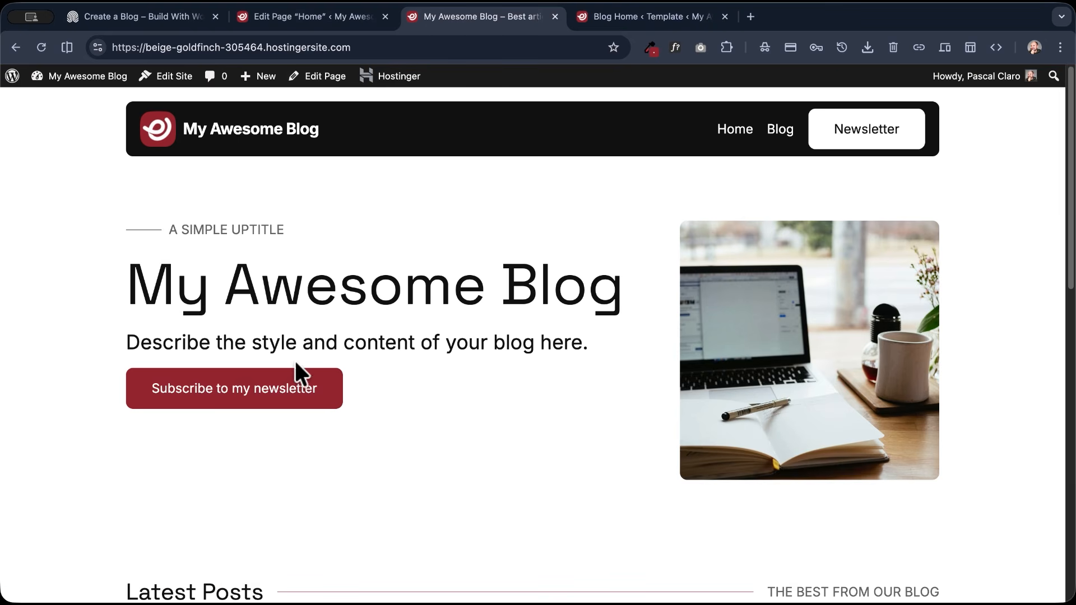
{"action": "scroll", "coordinate": [268, 372], "scroll_direction": "down", "scroll_amount": 7}
- Open the latest post from the live home page and examine its Creativity category archive
{"action": "left_click", "coordinate": [276, 343]}
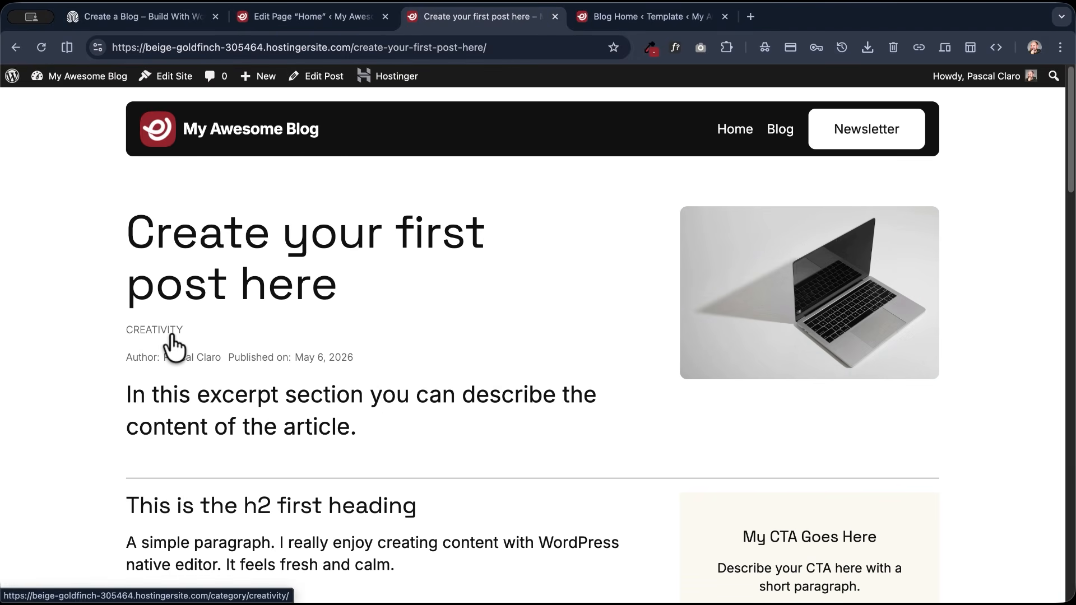
{"action": "left_click", "coordinate": [141, 329]}
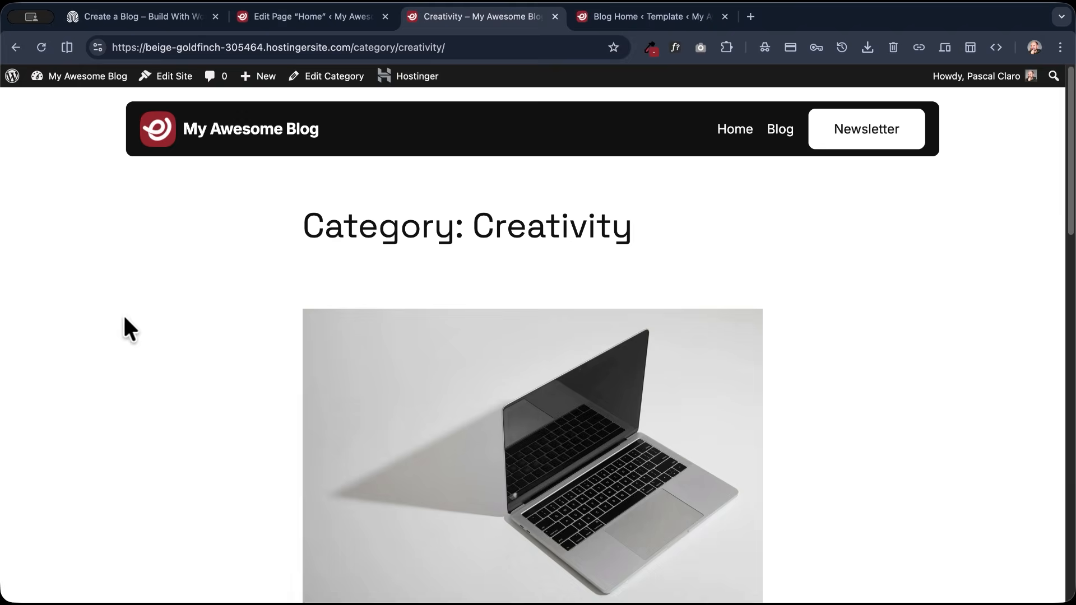
{"action": "scroll", "coordinate": [223, 306], "scroll_direction": "down", "scroll_amount": 15}
{"action": "scroll", "coordinate": [225, 308], "scroll_direction": "up", "scroll_amount": 15}
- Reopen the Creativity category archive through the blog page's post and open its template in the site editor
{"action": "left_click", "coordinate": [781, 134]}
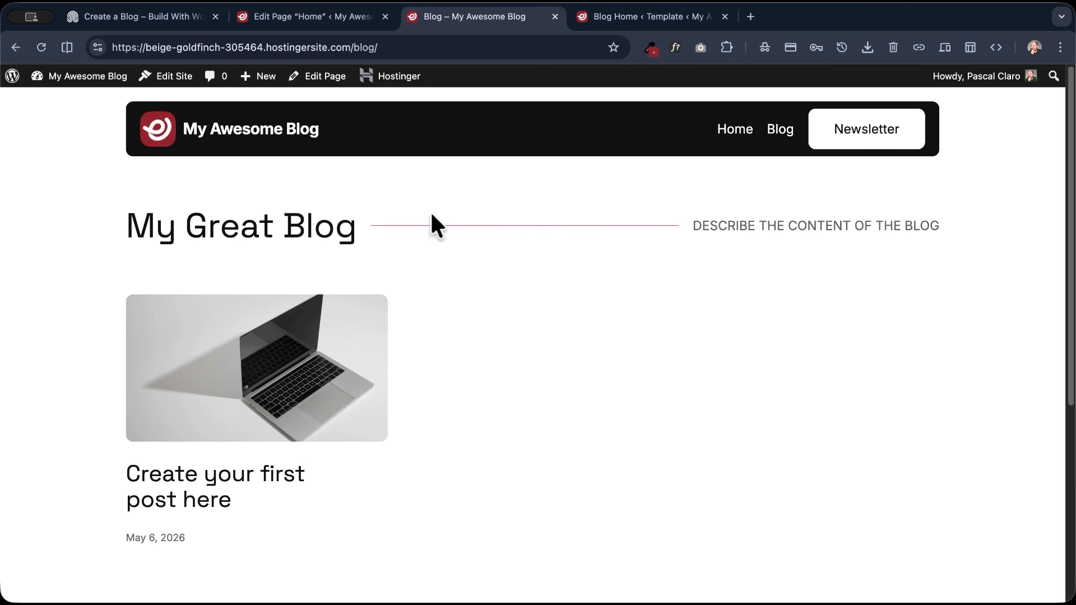
{"action": "left_click", "coordinate": [283, 364]}
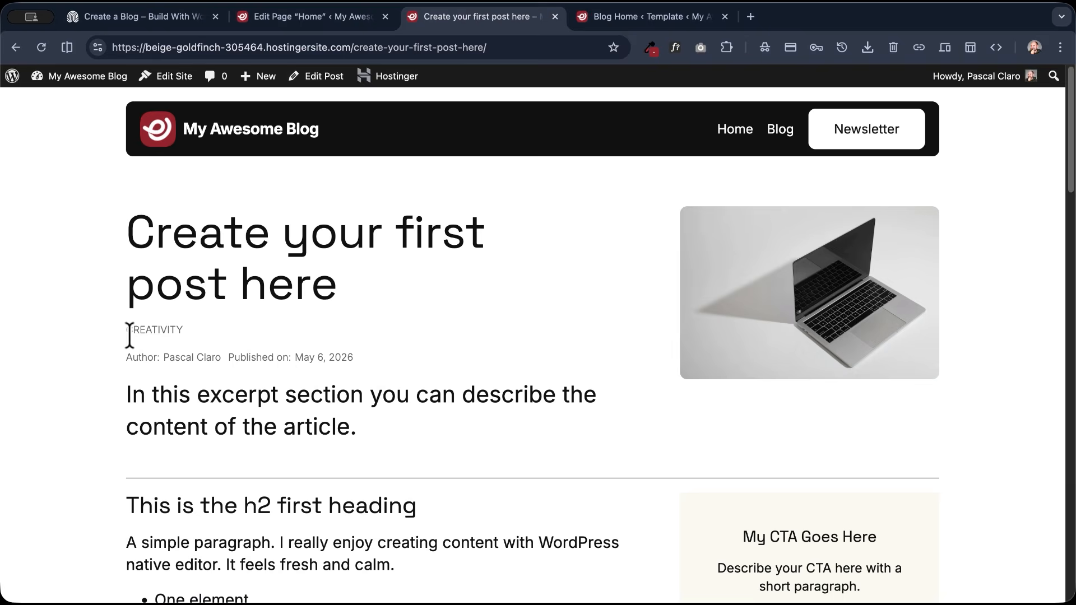
{"action": "left_click", "coordinate": [165, 332]}
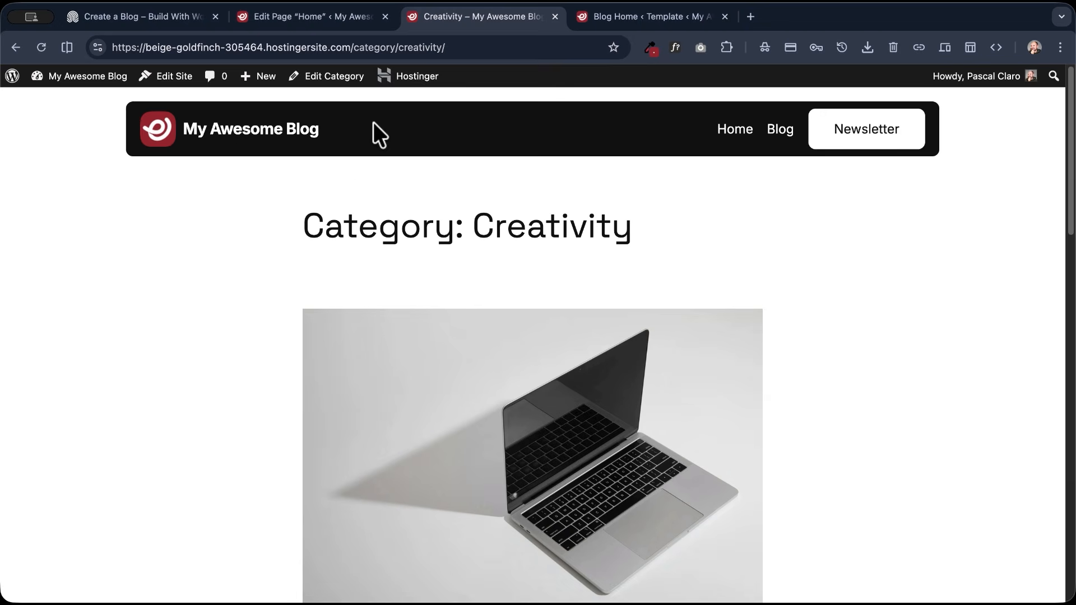
{"action": "left_click", "coordinate": [168, 80]}
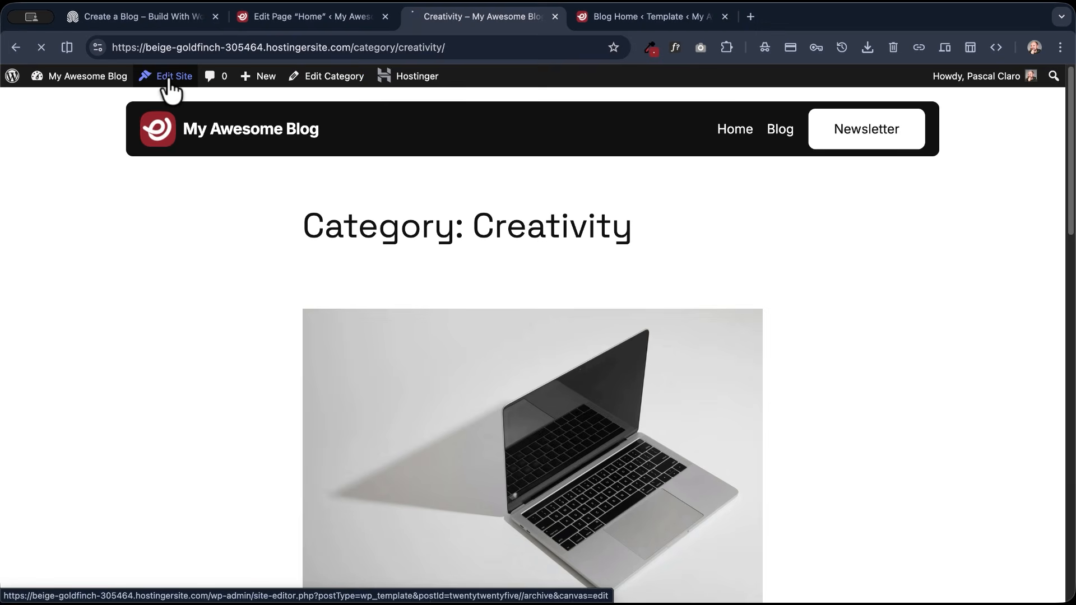
- Switch to the Blog Home template's browser tab and copy its main Group containing the heading Row and Query Loop
{"action": "left_click", "coordinate": [617, 19]}
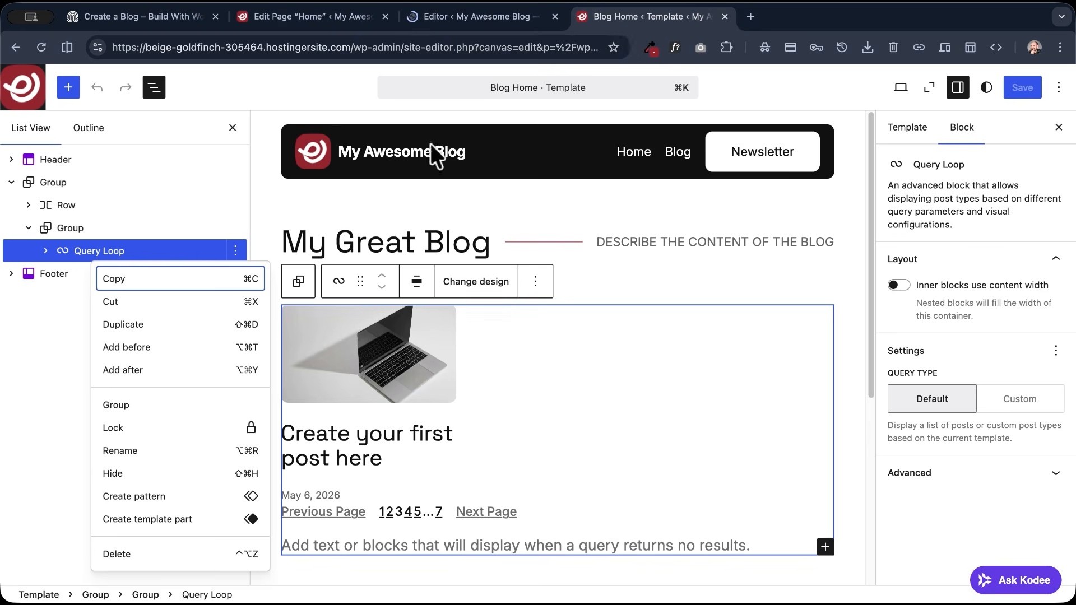
{"action": "left_click", "coordinate": [514, 90]}
{"action": "key", "text": "Escape"}
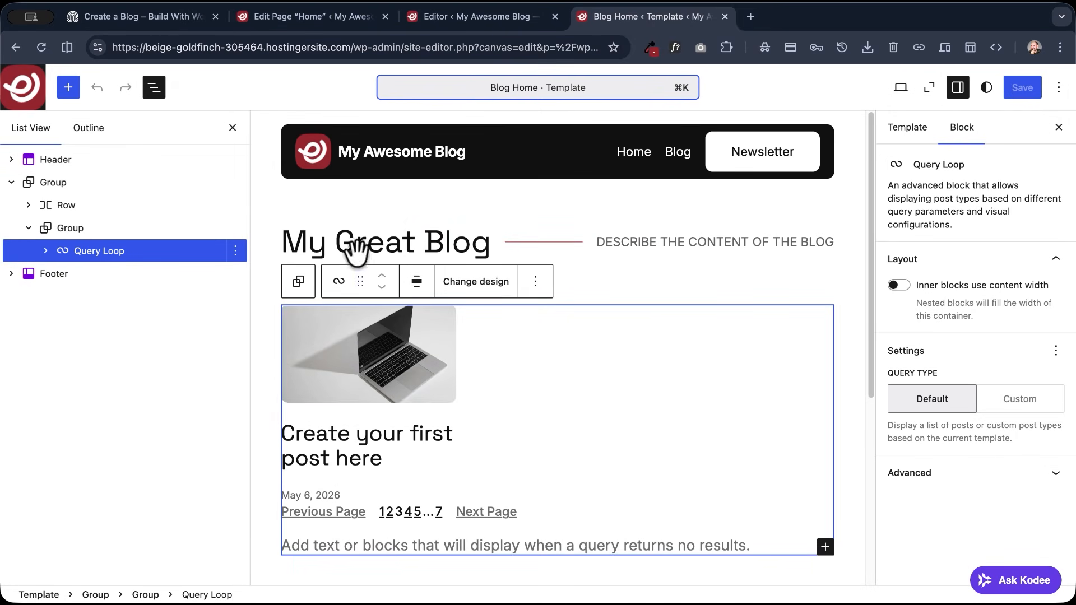
{"action": "left_click", "coordinate": [68, 185]}
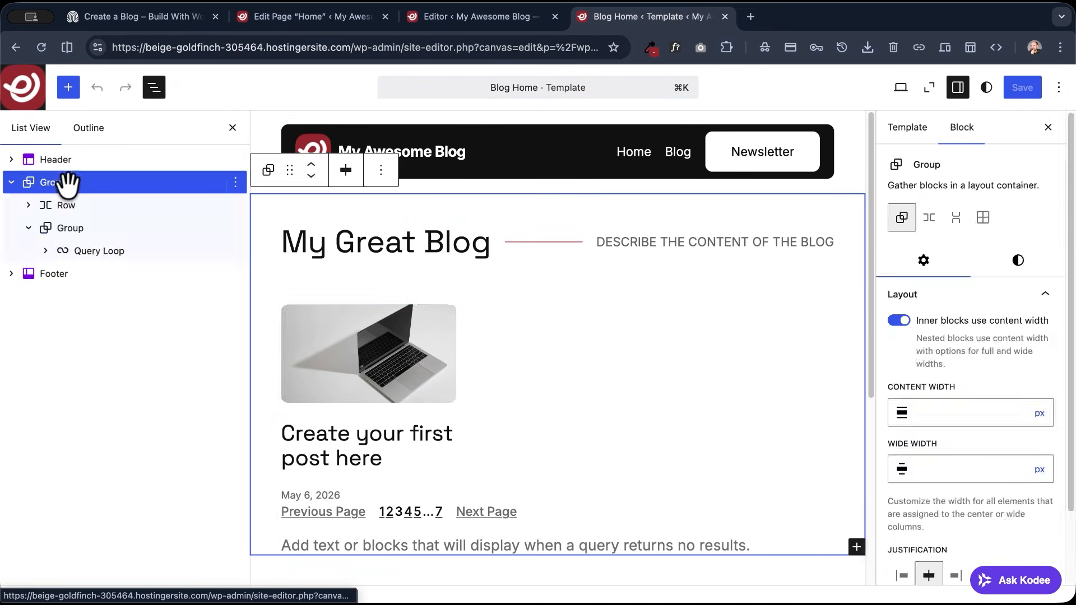
{"action": "left_click", "coordinate": [12, 183]}
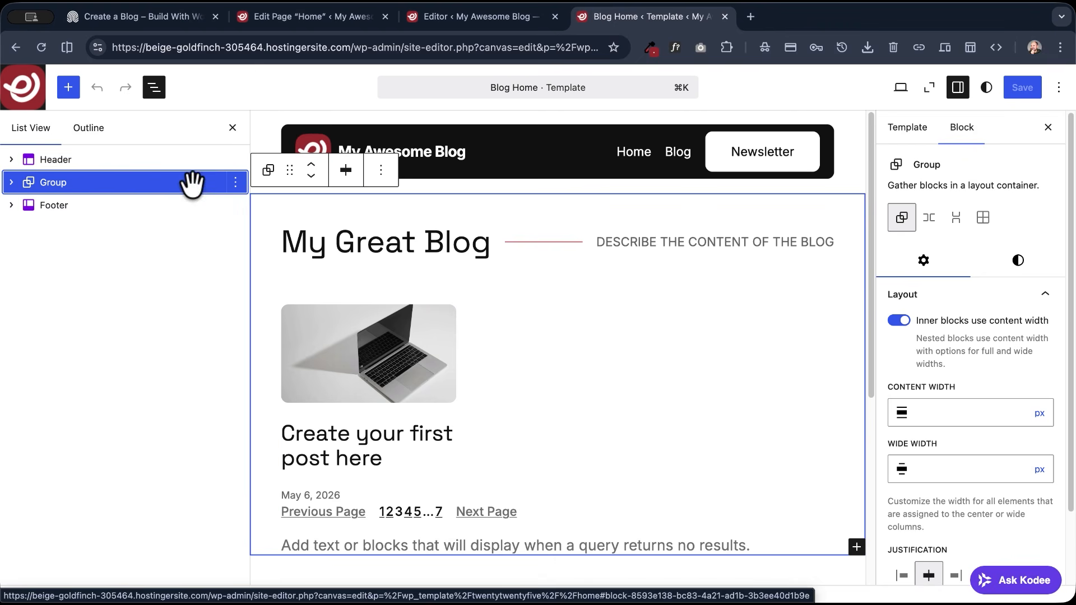
{"action": "right_click", "coordinate": [56, 182]}
{"action": "left_click", "coordinate": [89, 218]}
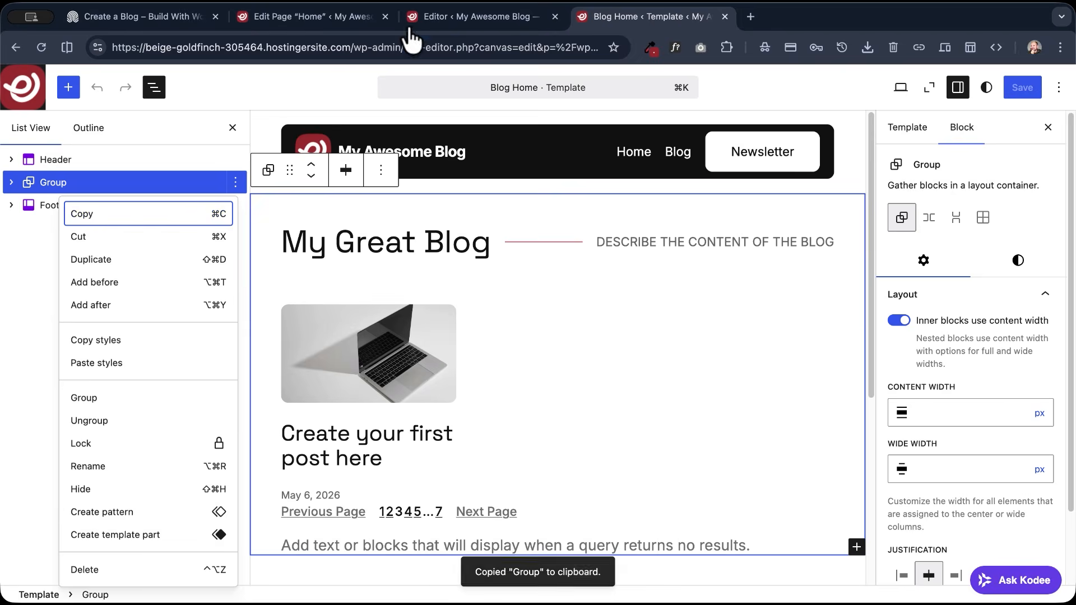
- Return to the All Archives template and delete its main Group between the Header and Footer, acknowledging the consequences
{"action": "left_click", "coordinate": [451, 10]}
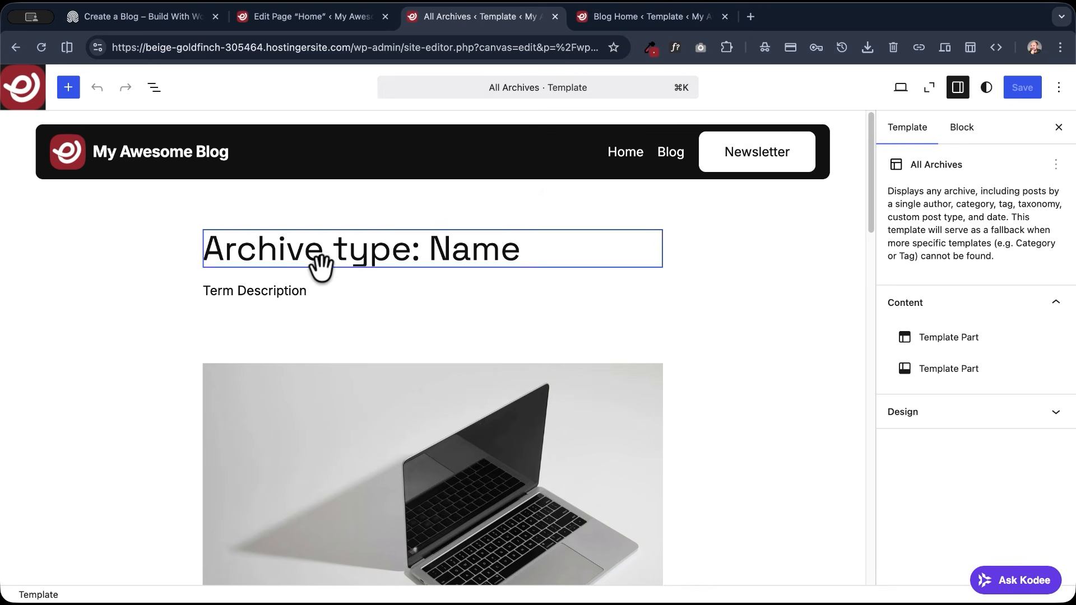
{"action": "left_click", "coordinate": [156, 90]}
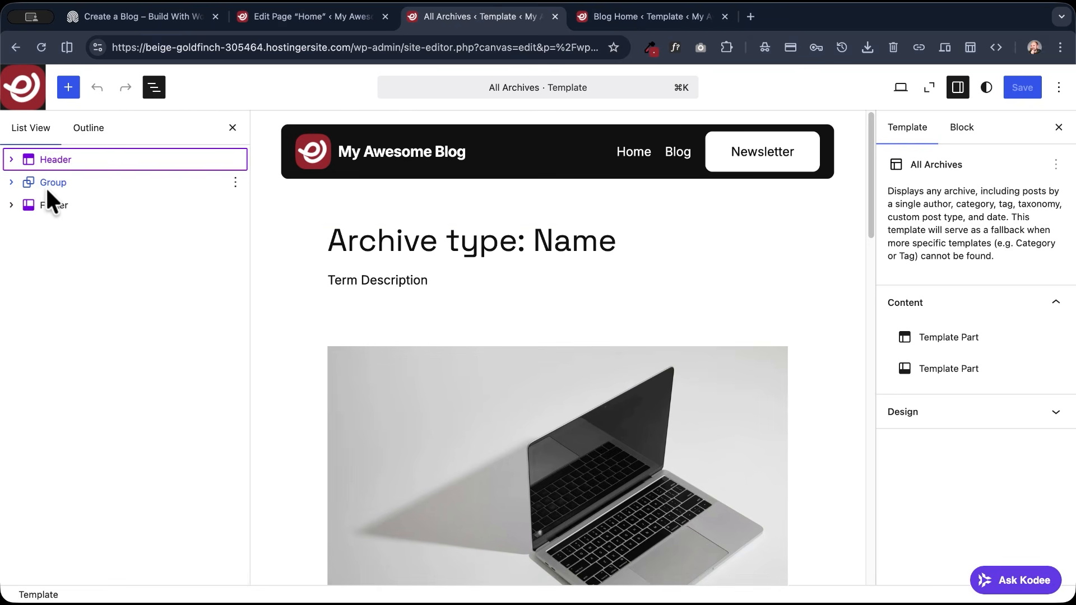
{"action": "left_click", "coordinate": [53, 182]}
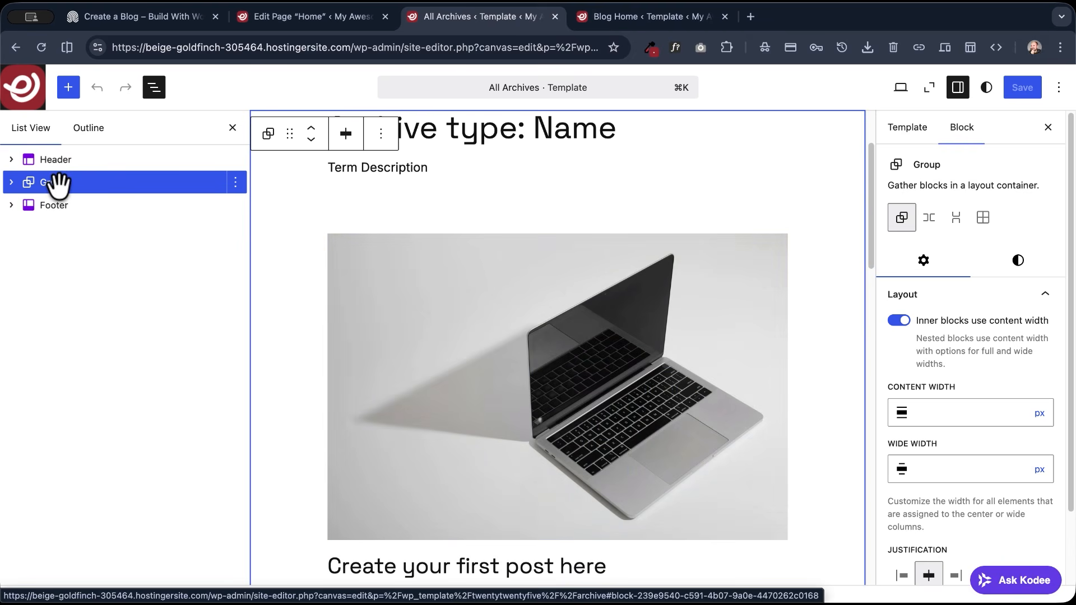
{"action": "right_click", "coordinate": [58, 184]}
{"action": "left_click", "coordinate": [90, 571]}
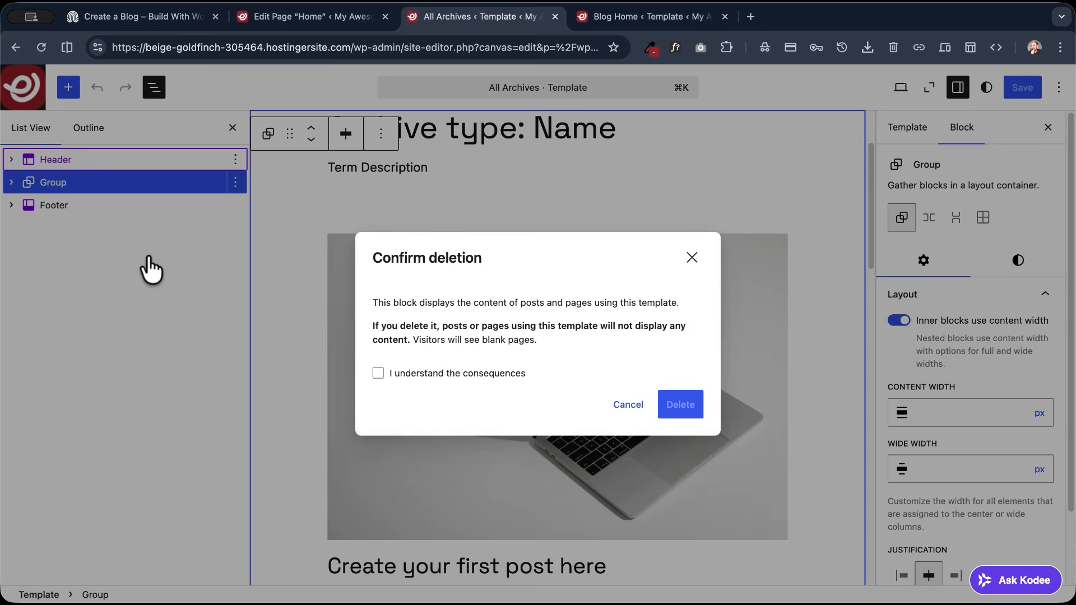
{"action": "left_click", "coordinate": [465, 375]}
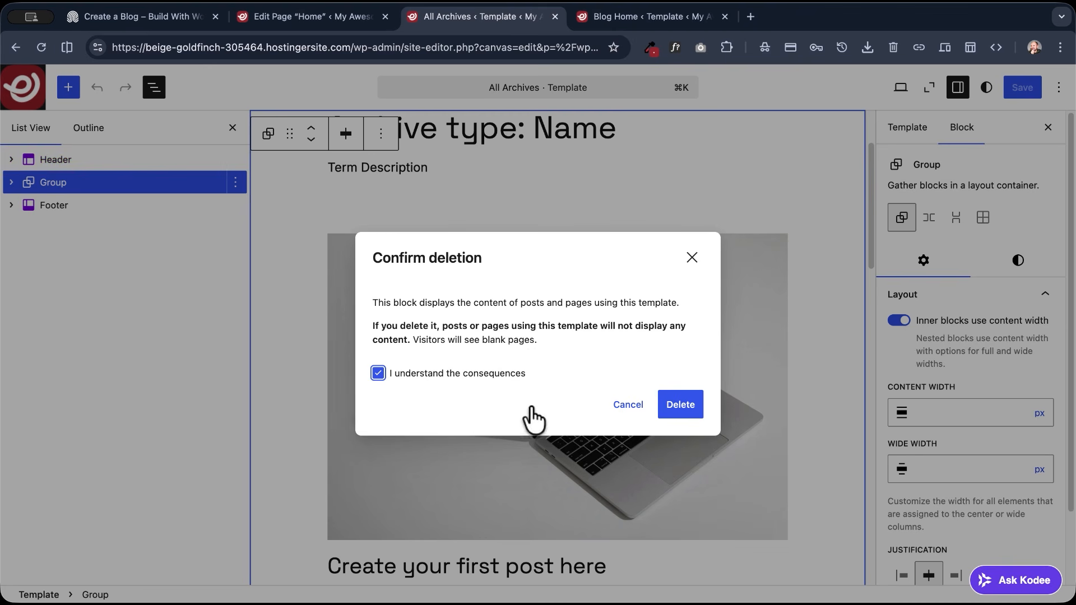
{"action": "left_click", "coordinate": [673, 407]}
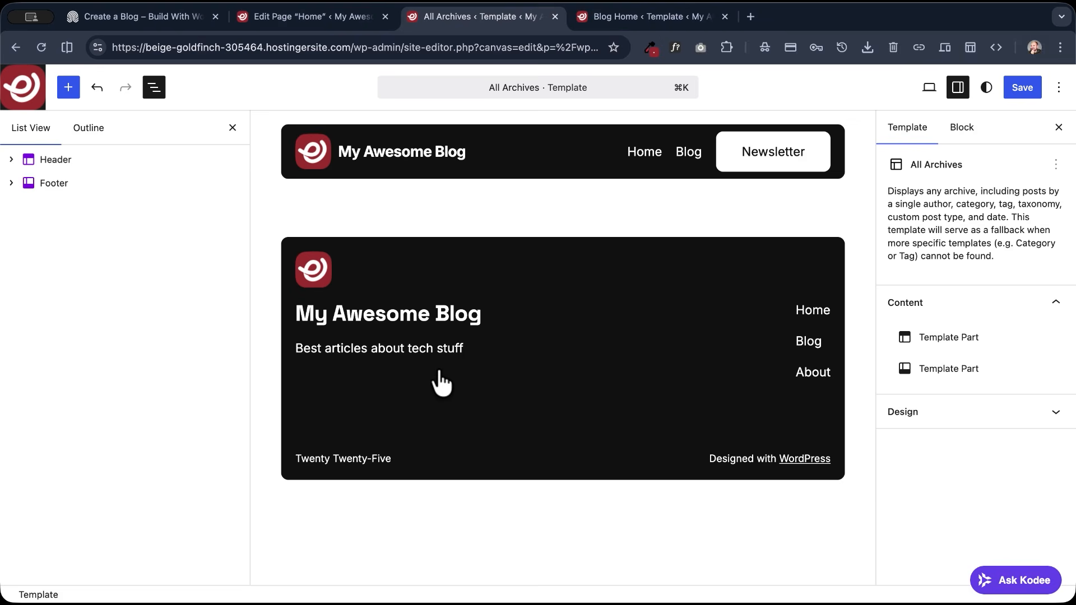
- Add an empty block before the Footer of the All Archives template and paste the copied Group into it
{"action": "left_click", "coordinate": [355, 207]}
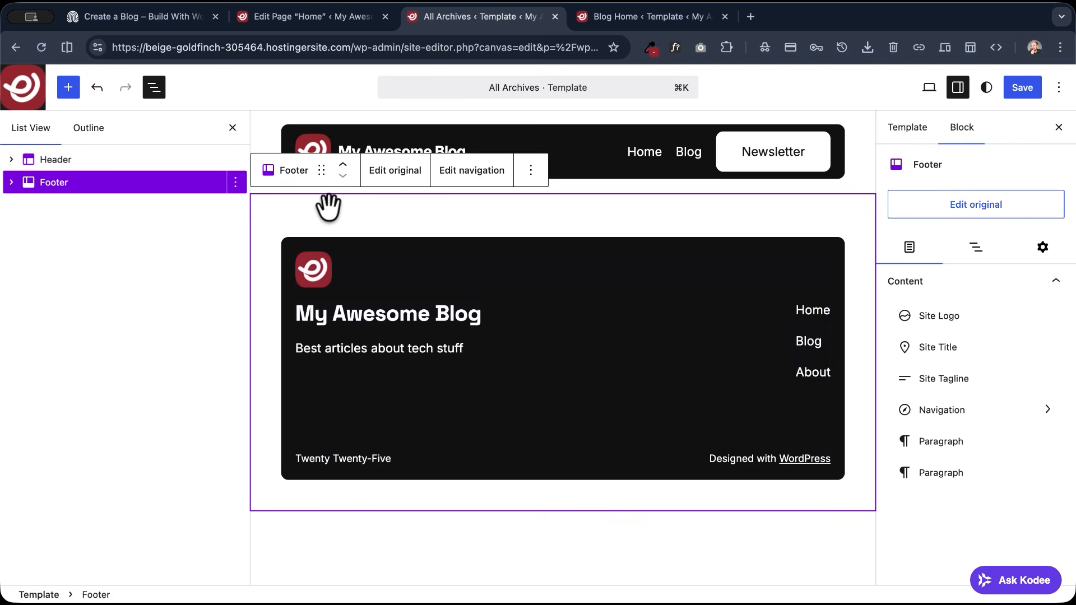
{"action": "left_click", "coordinate": [530, 178]}
{"action": "left_click", "coordinate": [557, 282]}
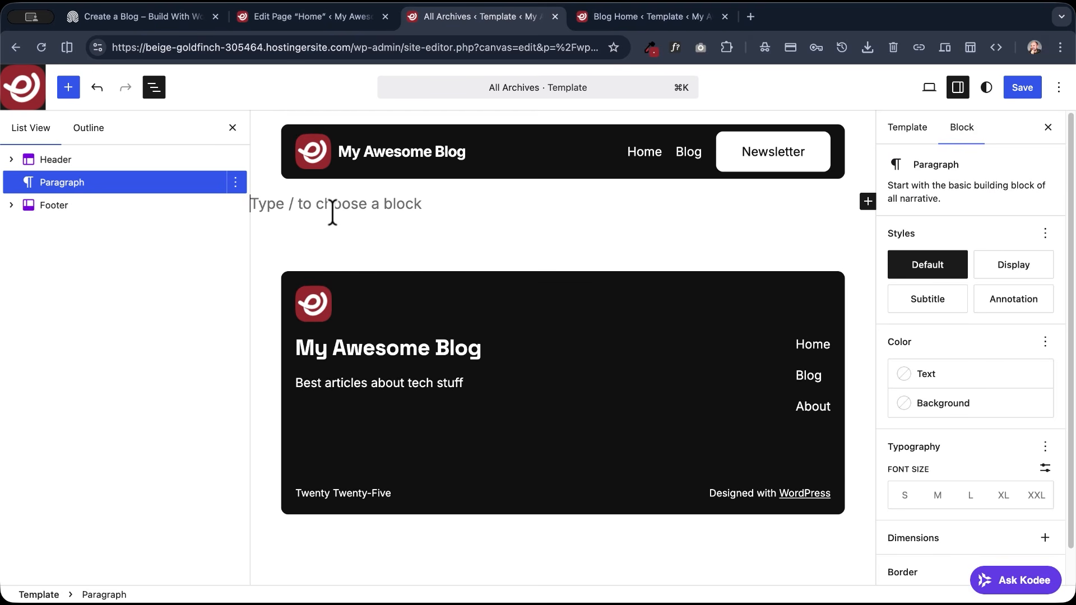
{"action": "key", "text": "super+v"}
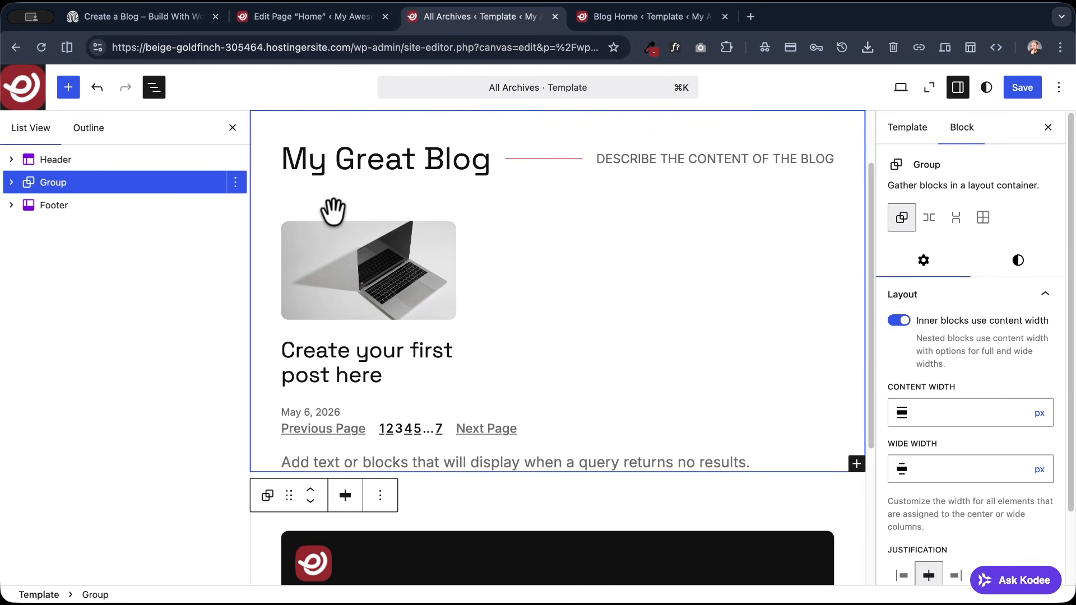
- Expand the pasted Group and its nested Group in the block structure and inspect the Query Loop and heading Row
{"action": "scroll", "coordinate": [333, 210], "scroll_direction": "up", "scroll_amount": 3}
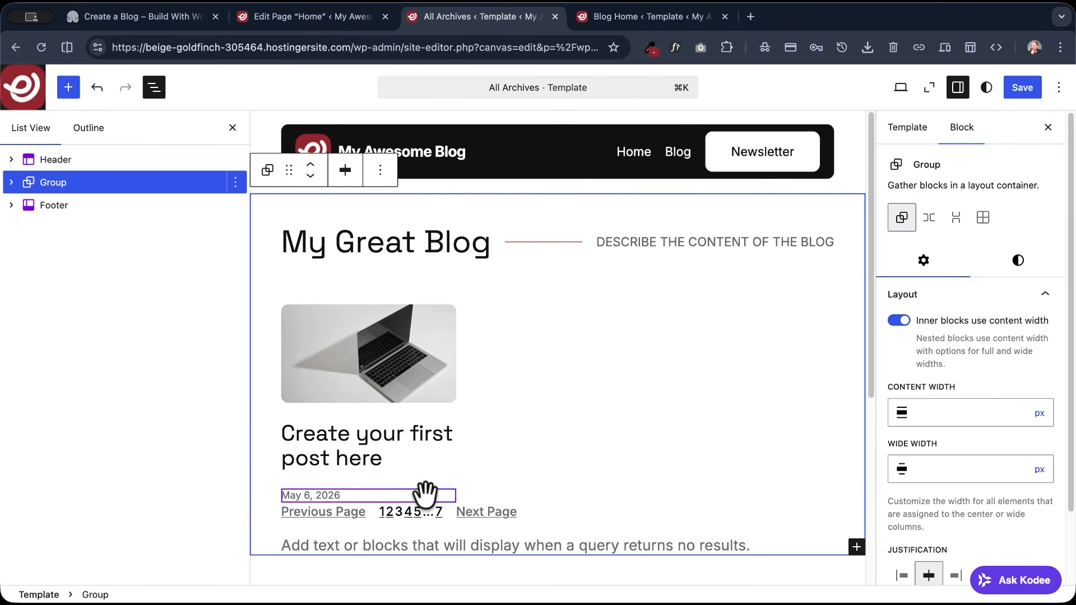
{"action": "left_click", "coordinate": [11, 182]}
{"action": "left_click", "coordinate": [28, 227]}
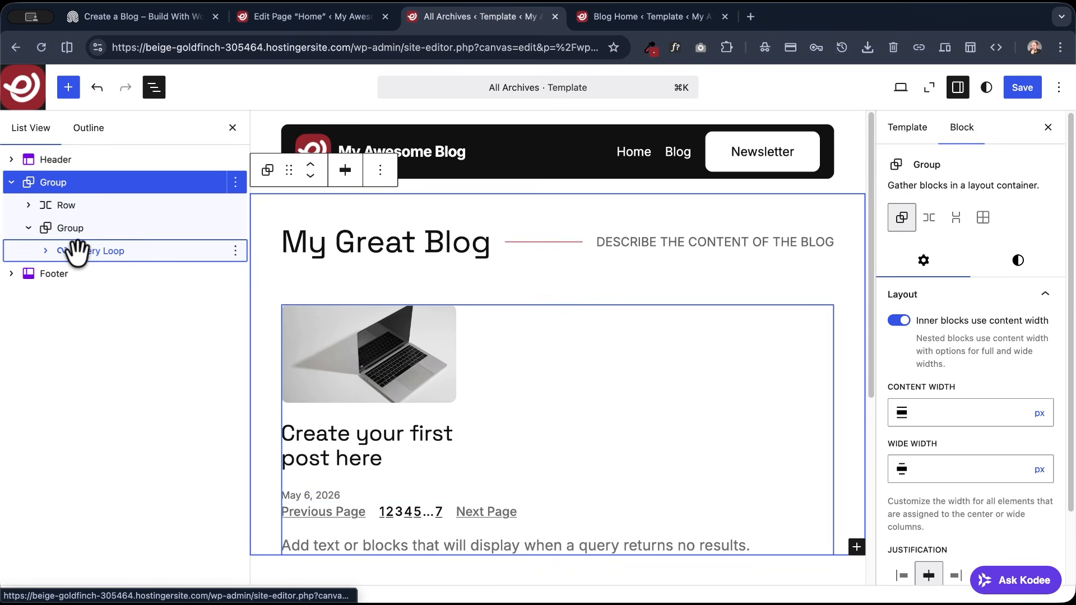
{"action": "left_click", "coordinate": [77, 251]}
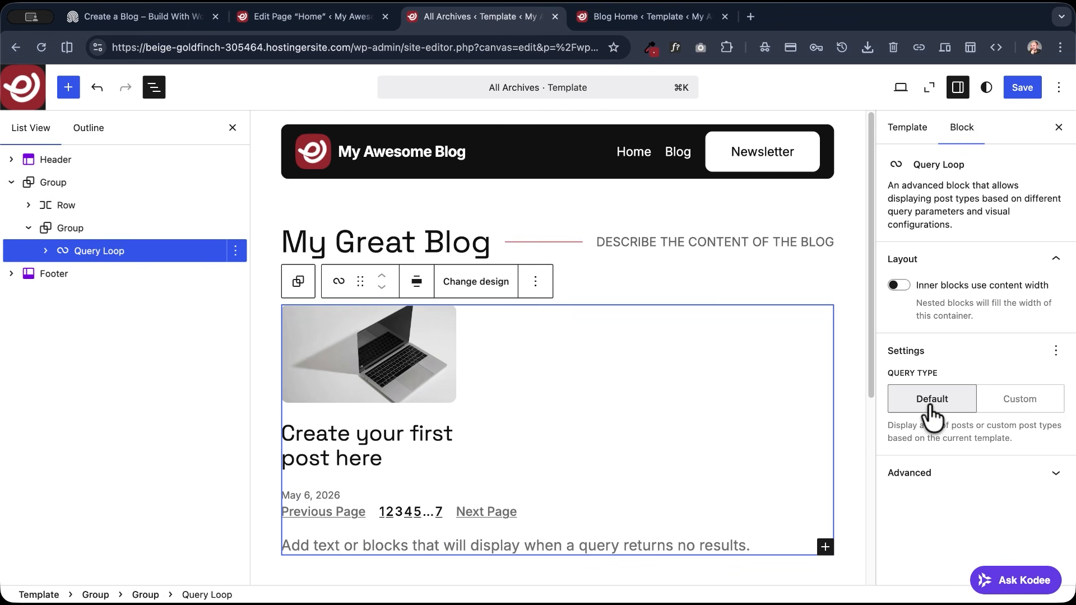
{"action": "left_click", "coordinate": [58, 205]}
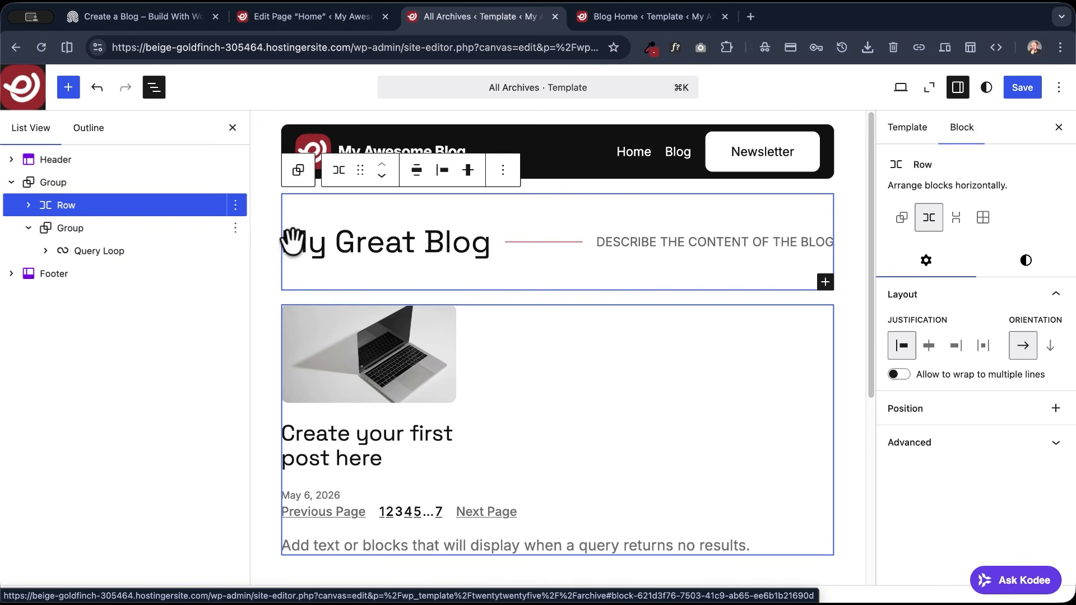
- Replace the "My Great Blog" heading in the Row with an Archive Title block, keeping the archive type shown in the title
{"action": "left_click", "coordinate": [325, 246]}
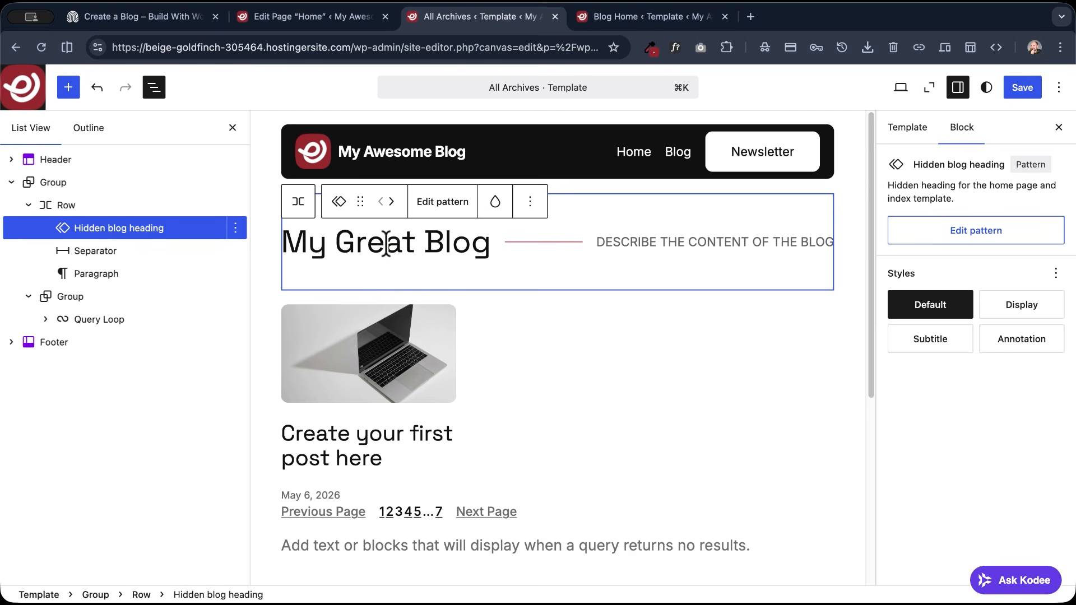
{"action": "left_click_drag", "start_coordinate": [490, 247], "coordinate": [250, 255]}
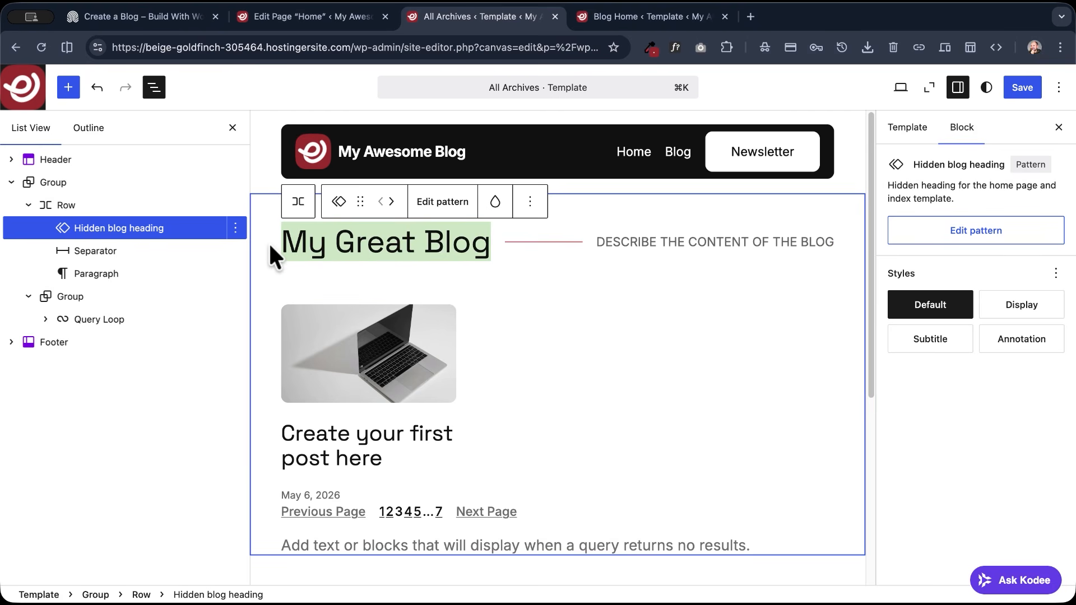
{"action": "type", "text": "/"}
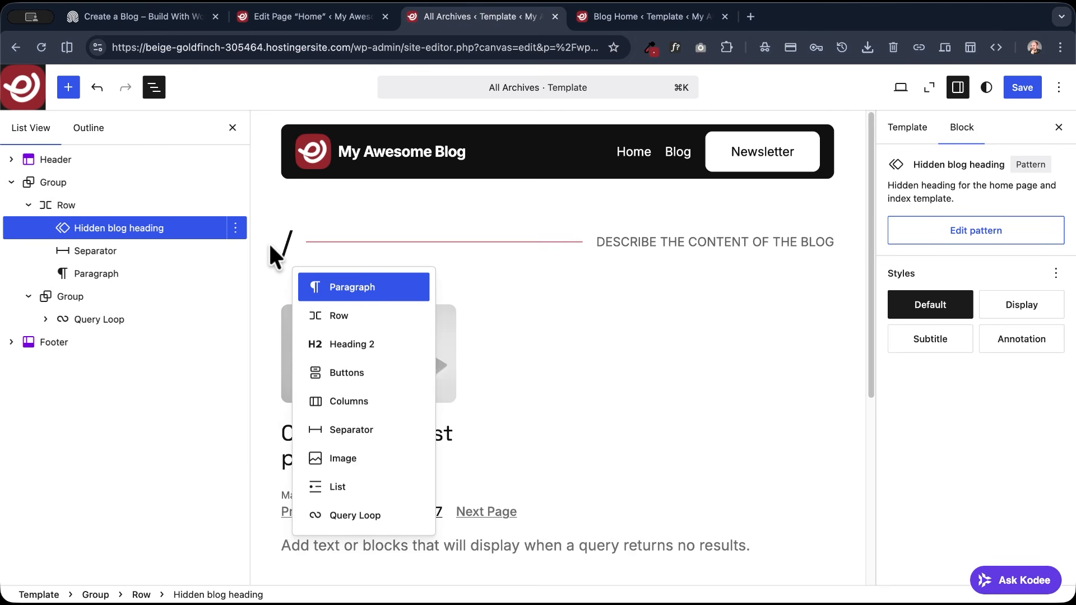
{"action": "type", "text": "archiv"}
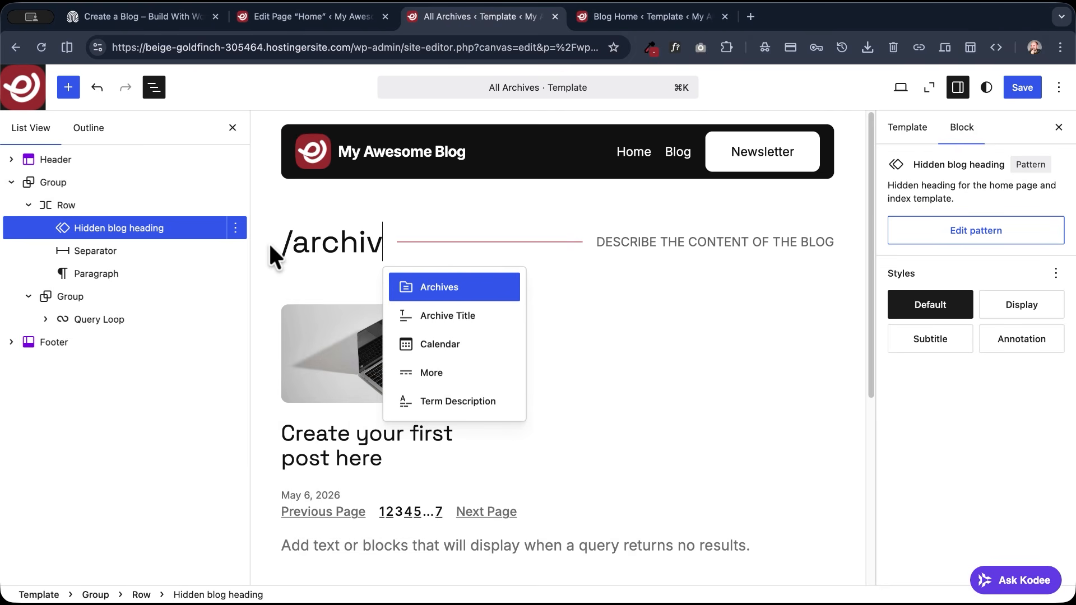
{"action": "key", "text": "Down"}
{"action": "key", "text": "Return"}
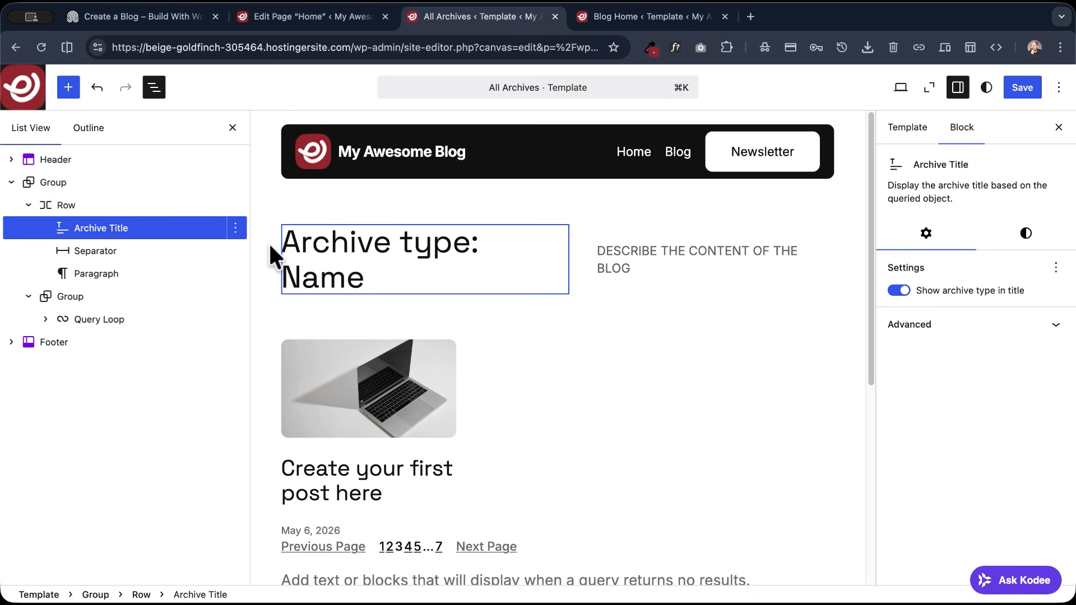
{"action": "left_click", "coordinate": [901, 291]}
{"action": "left_click", "coordinate": [901, 291]}
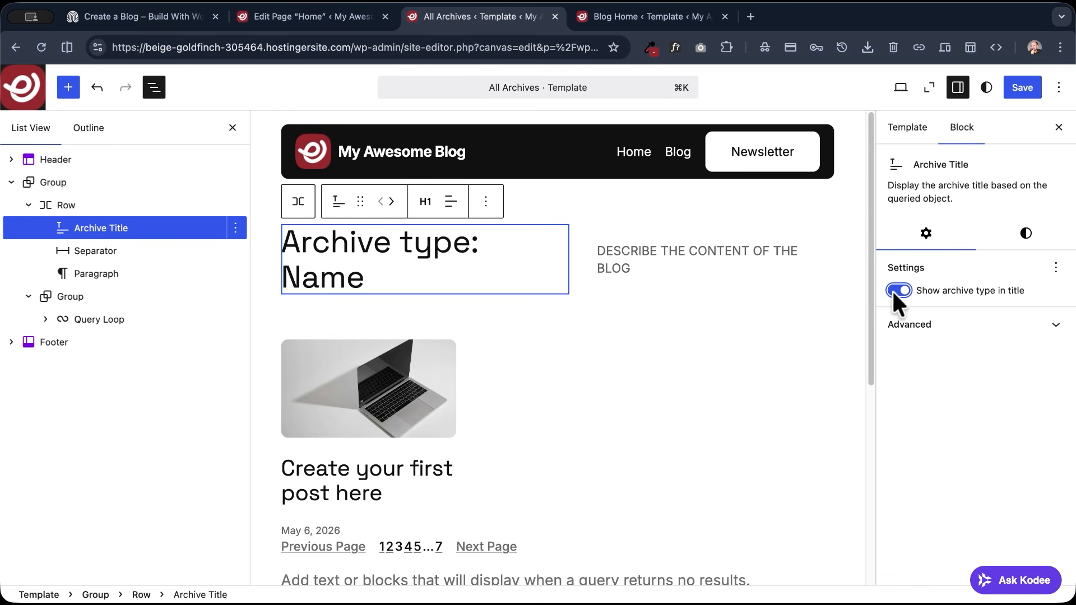
- Insert a Term Description block after the "Describe the content of the blog" paragraph in the heading Row
{"action": "left_click", "coordinate": [623, 257]}
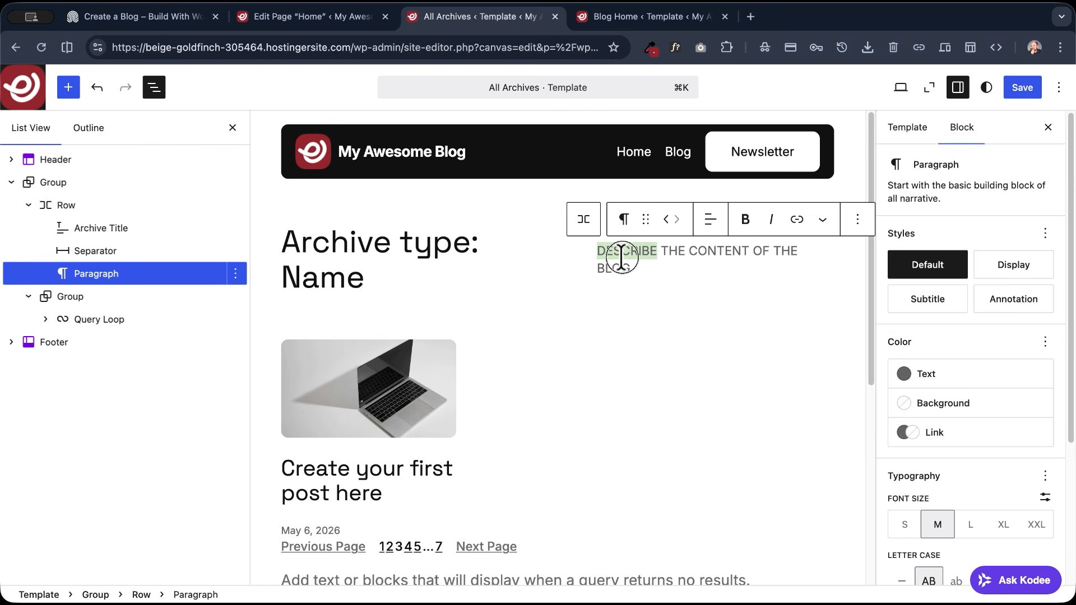
{"action": "triple_click", "coordinate": [623, 258]}
{"action": "left_click", "coordinate": [636, 268]}
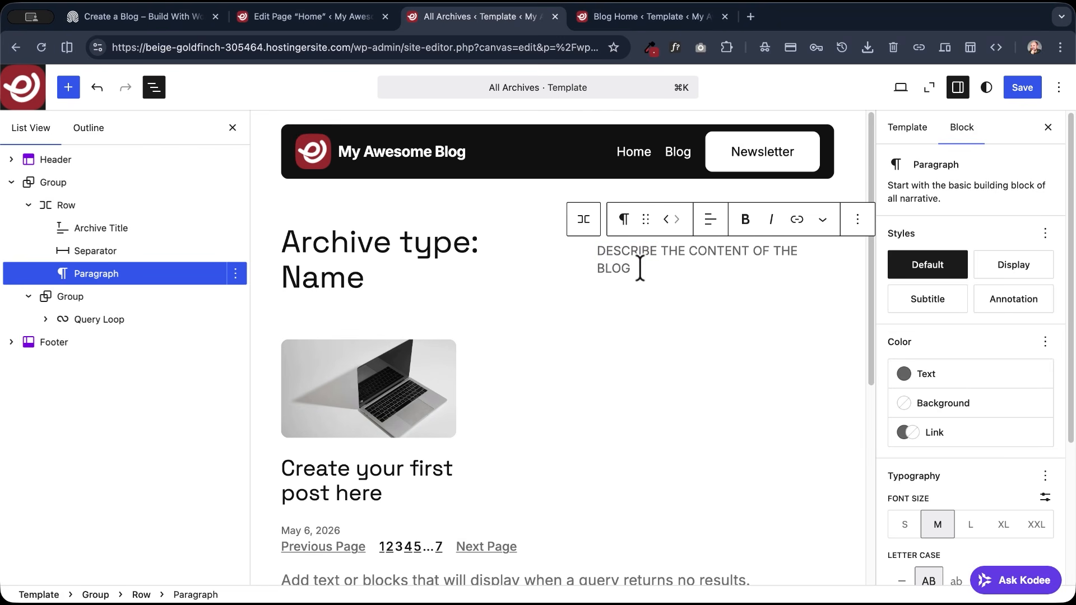
{"action": "key", "text": "Return"}
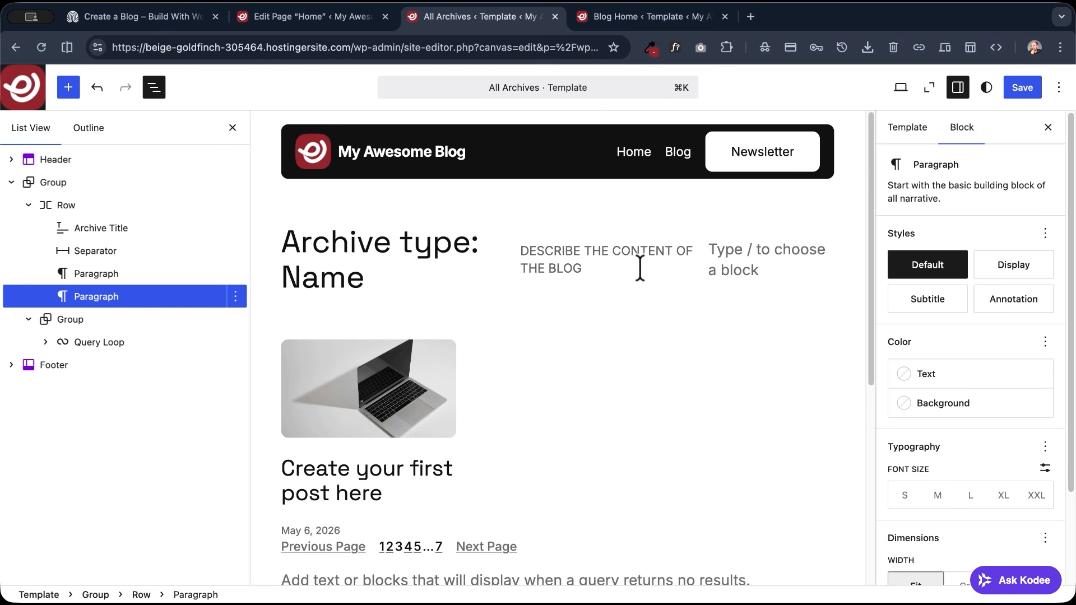
{"action": "type", "text": "/"}
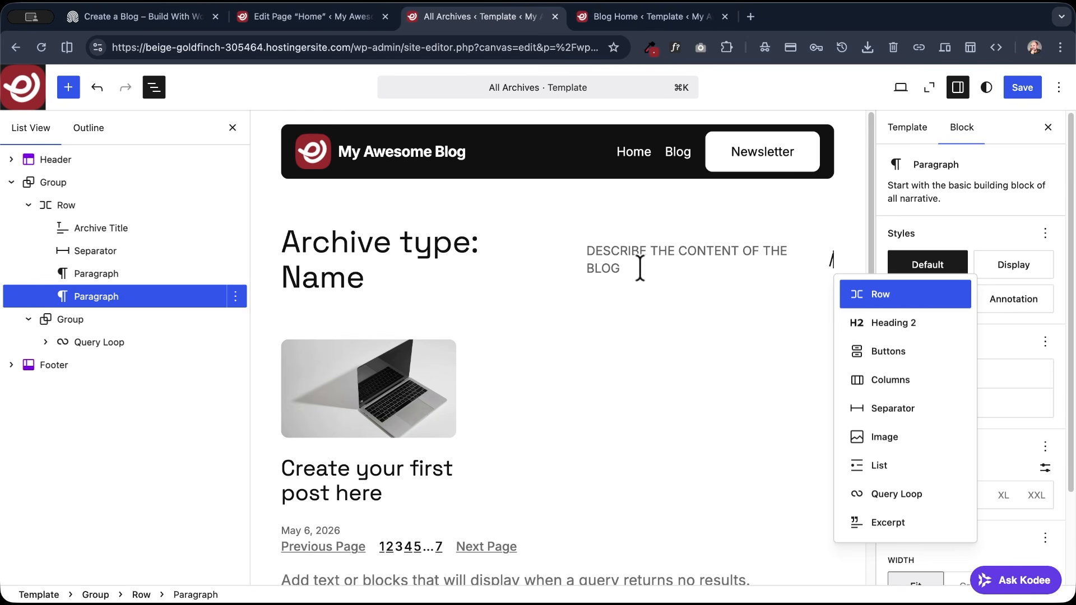
{"action": "type", "text": "archive"}
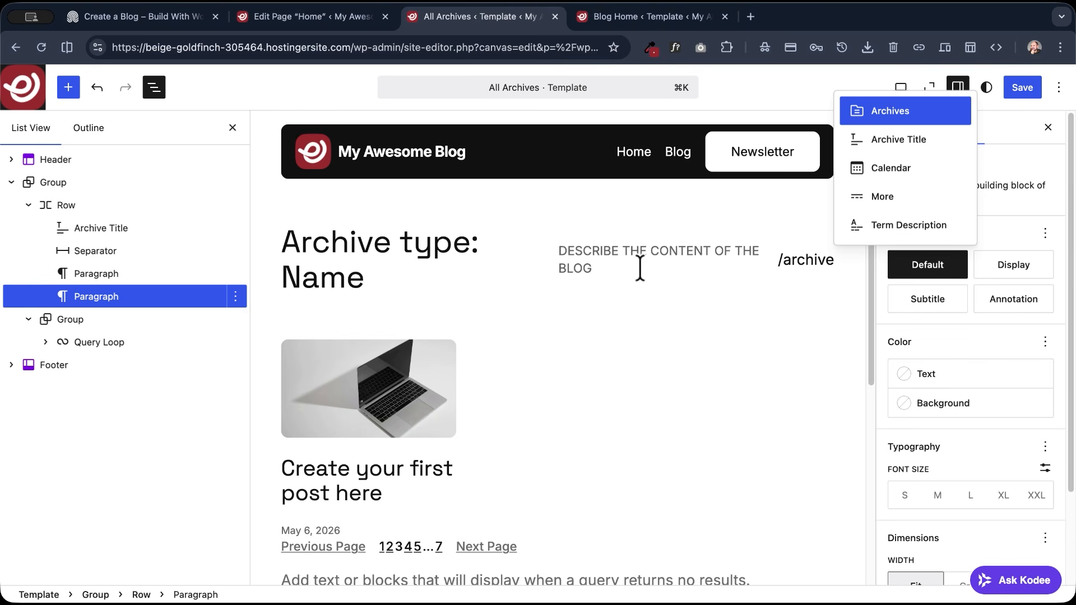
{"action": "key", "text": "Down"}
{"action": "key", "text": "Down"}
{"action": "key", "text": "Down"}
{"action": "key", "text": "Down"}
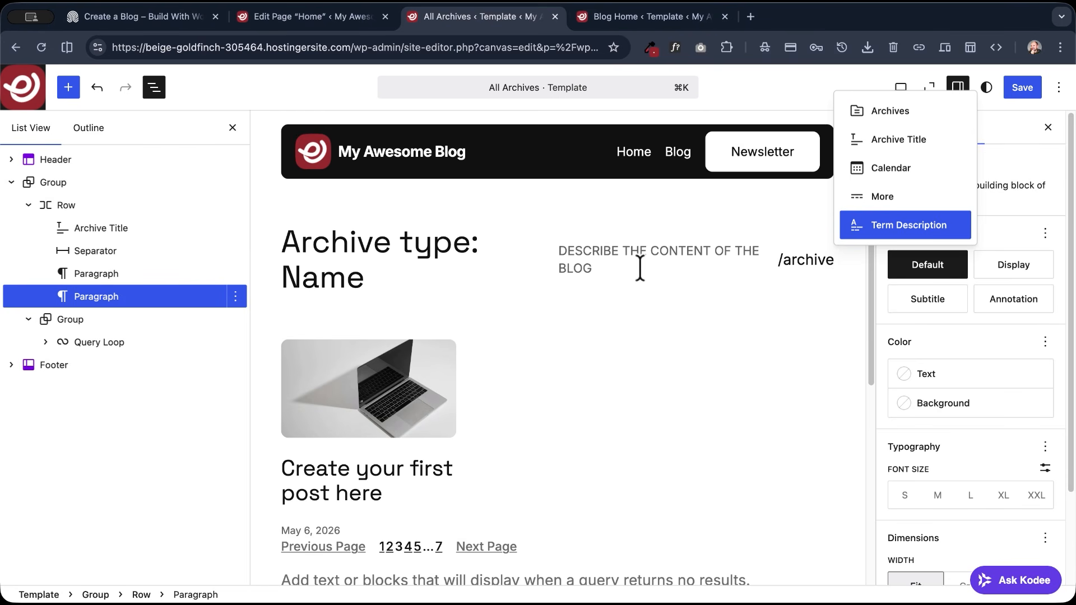
{"action": "key", "text": "Return"}
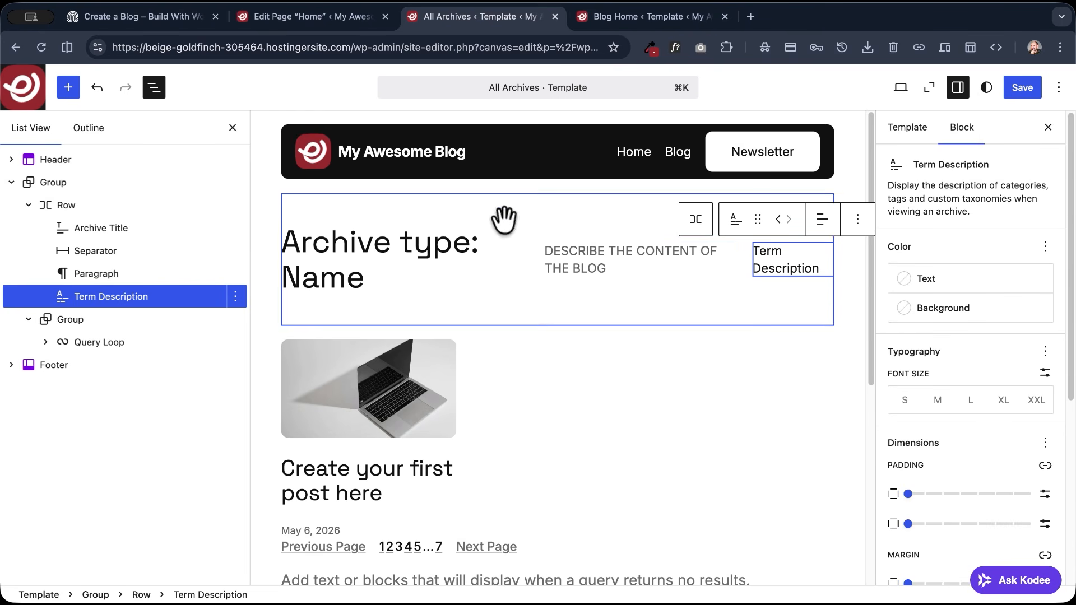
- Copy the styles of the heading Row's paragraph and paste them onto the Term Description block
{"action": "left_click", "coordinate": [589, 257]}
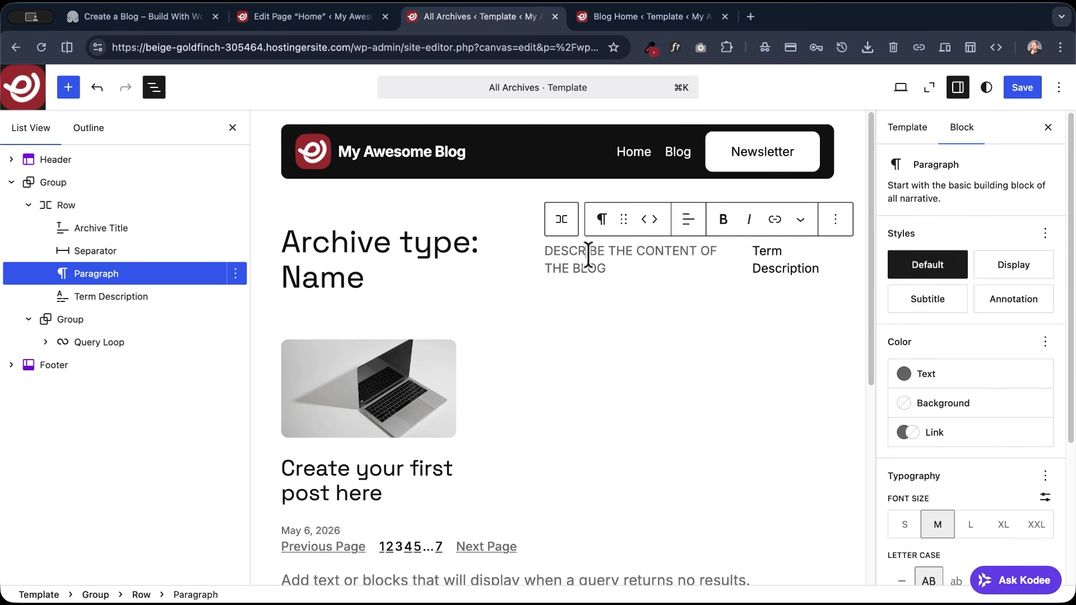
{"action": "left_click", "coordinate": [835, 219]}
{"action": "left_click", "coordinate": [860, 386]}
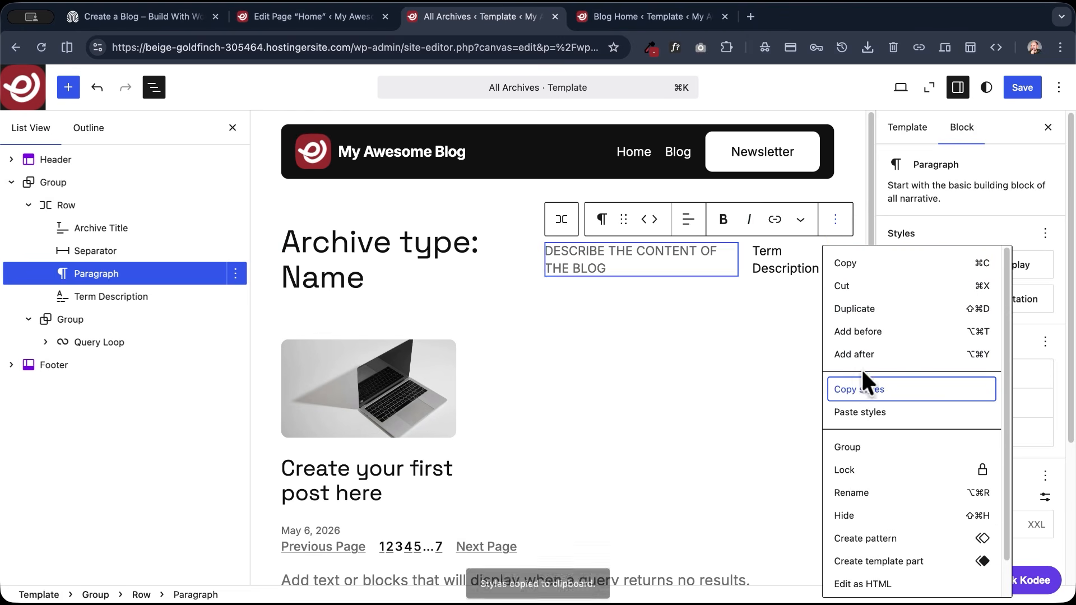
{"action": "left_click", "coordinate": [786, 268]}
{"action": "left_click", "coordinate": [855, 220]}
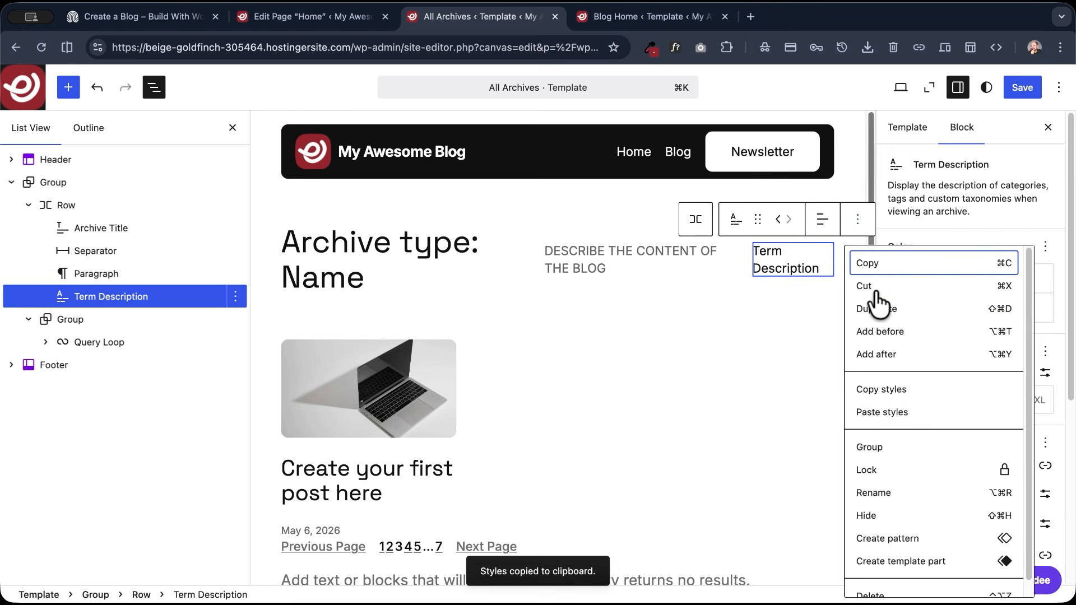
{"action": "left_click", "coordinate": [884, 415]}
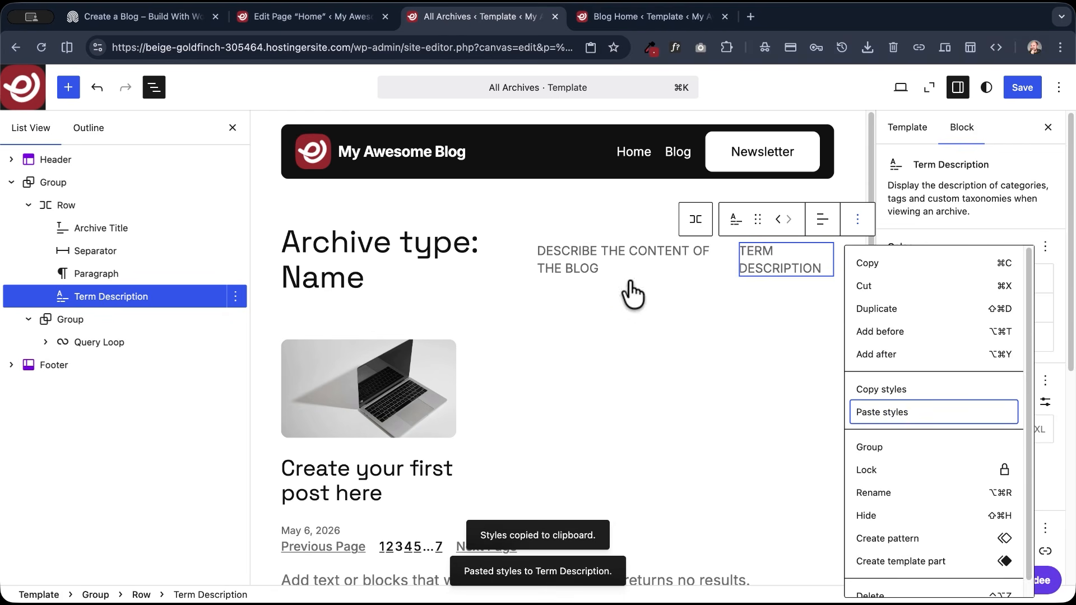
- Delete the "Describe the content of the blog" paragraph from the heading Row and save the All Archives template
{"action": "left_click", "coordinate": [588, 260]}
{"action": "left_click", "coordinate": [829, 219]}
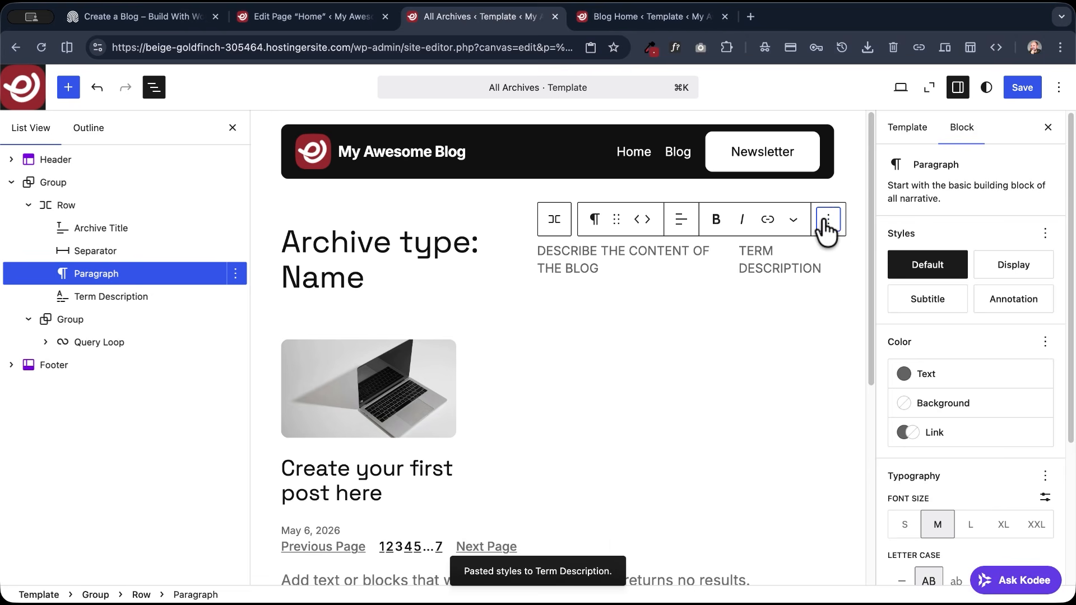
{"action": "scroll", "coordinate": [866, 538], "scroll_direction": "down", "scroll_amount": 2}
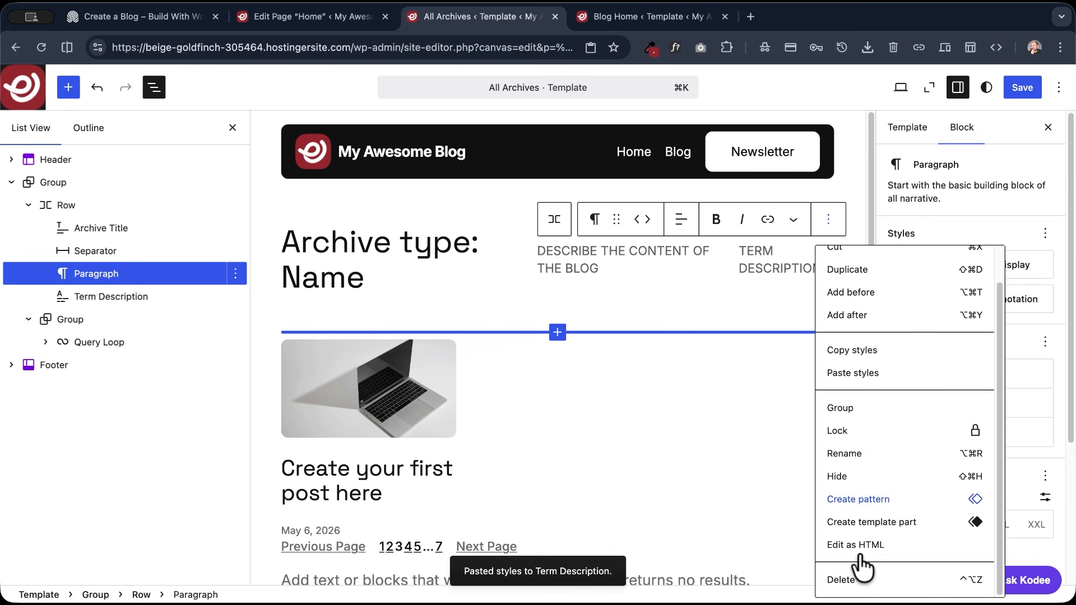
{"action": "left_click", "coordinate": [841, 591]}
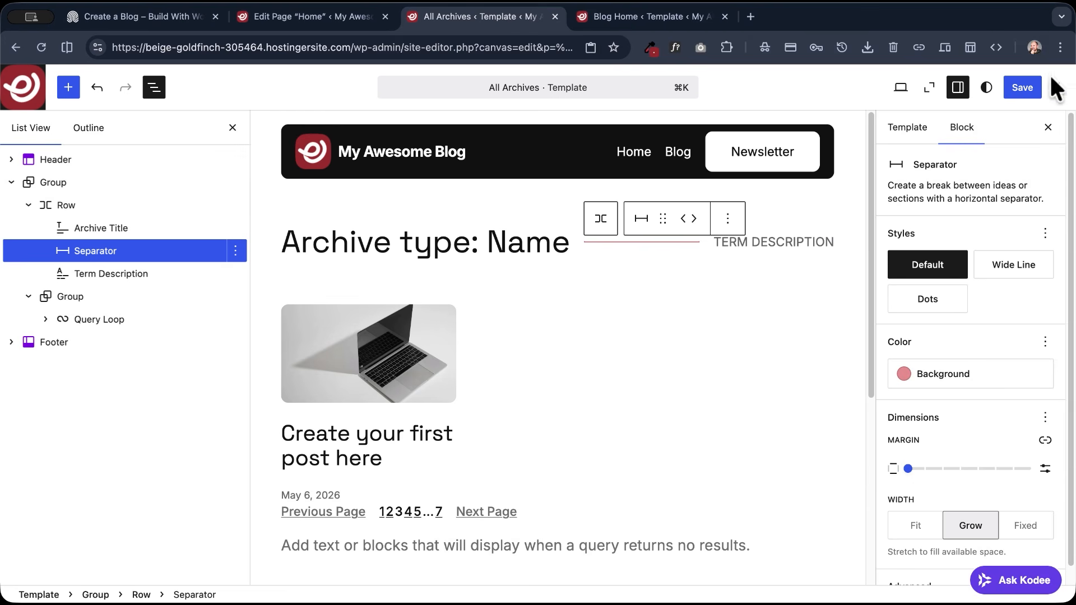
{"action": "left_click", "coordinate": [1018, 83]}
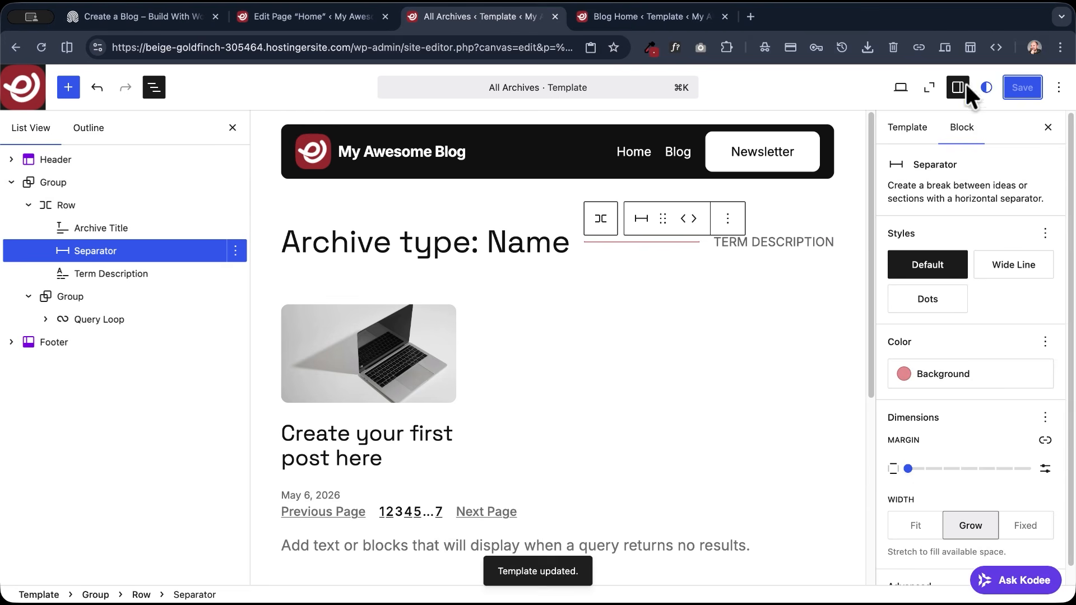
- View the live site from the Blog Home template's browser tab and open the Creativity category archive through the blog page's post
{"action": "left_click", "coordinate": [618, 16]}
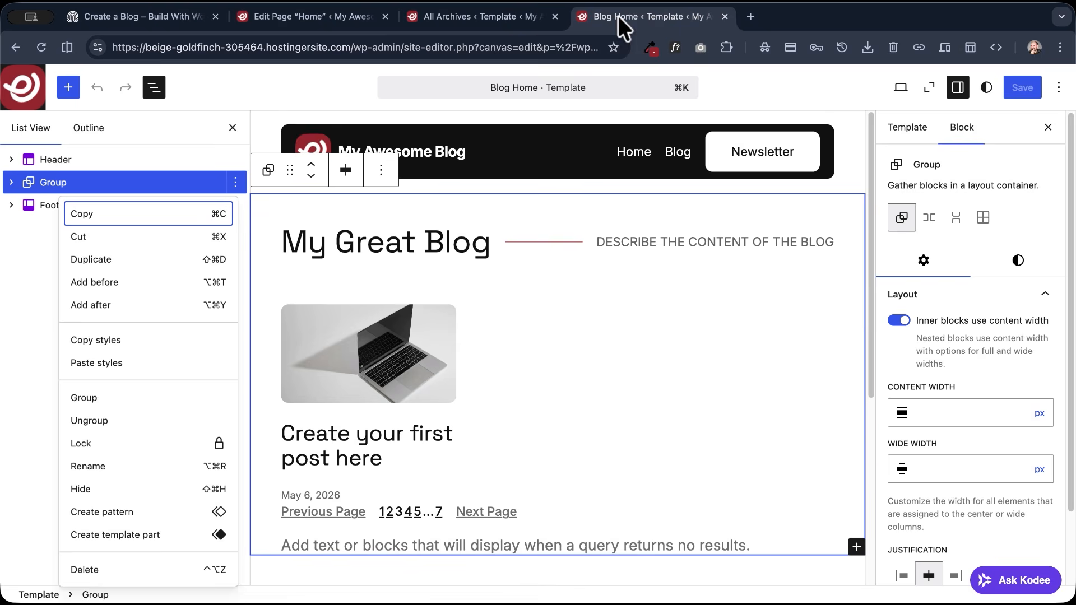
{"action": "left_click", "coordinate": [899, 87]}
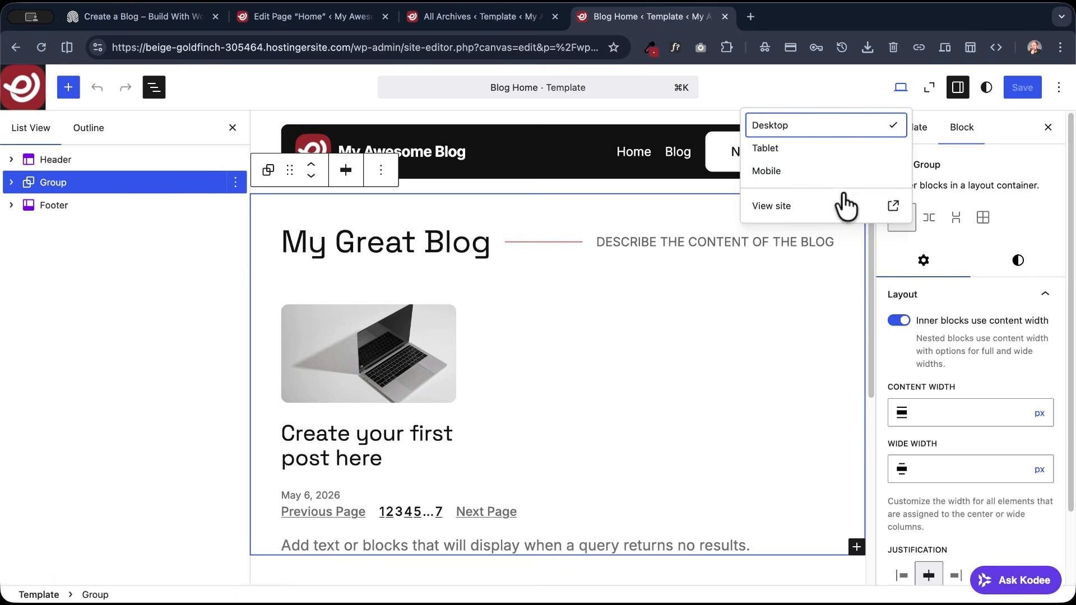
{"action": "left_click", "coordinate": [778, 208]}
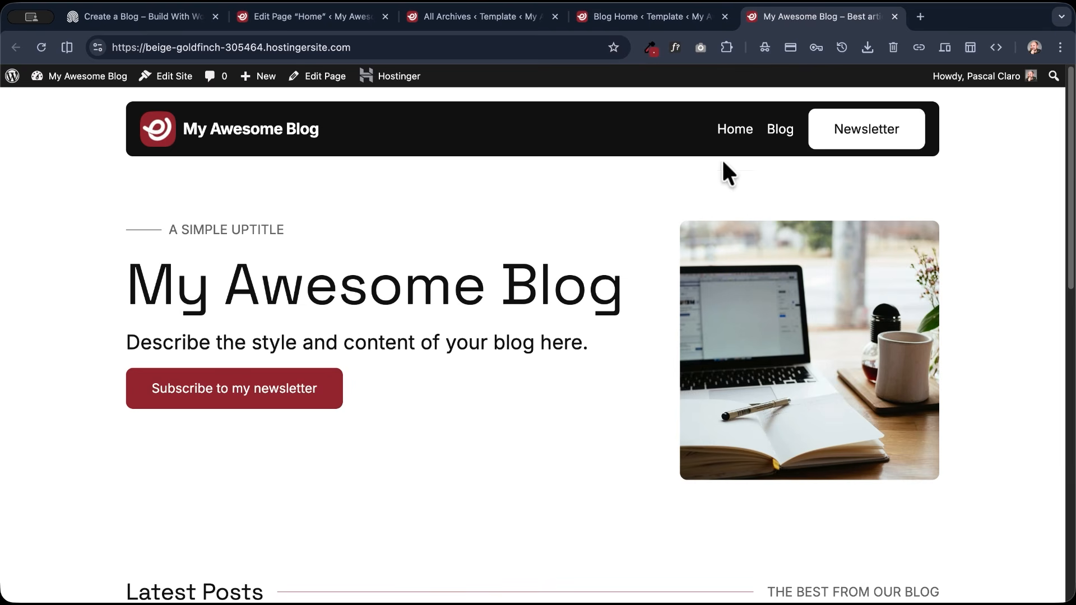
{"action": "left_click", "coordinate": [779, 135]}
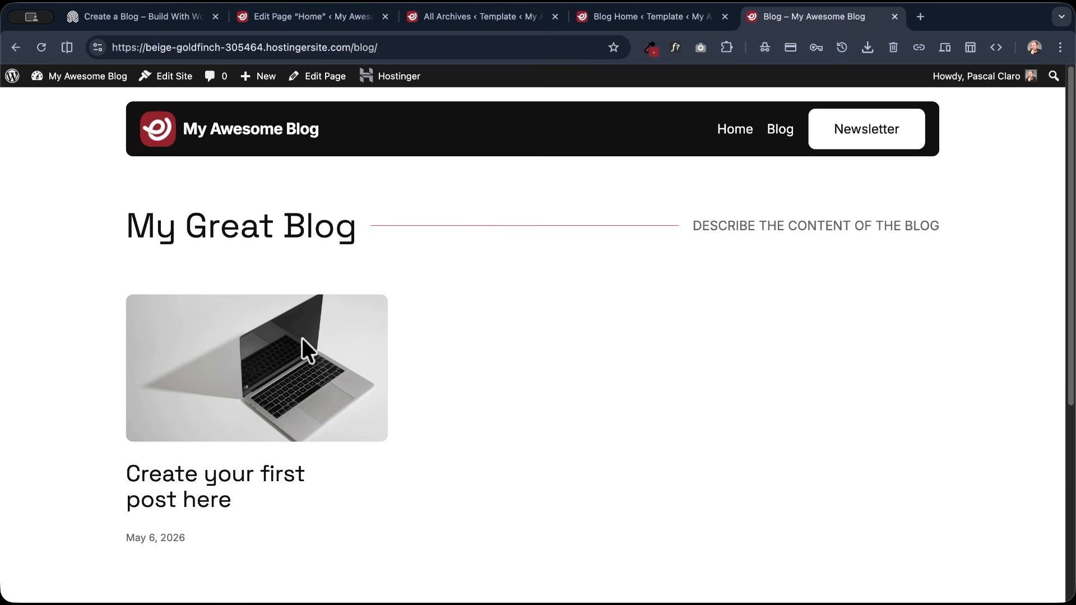
{"action": "left_click", "coordinate": [253, 364]}
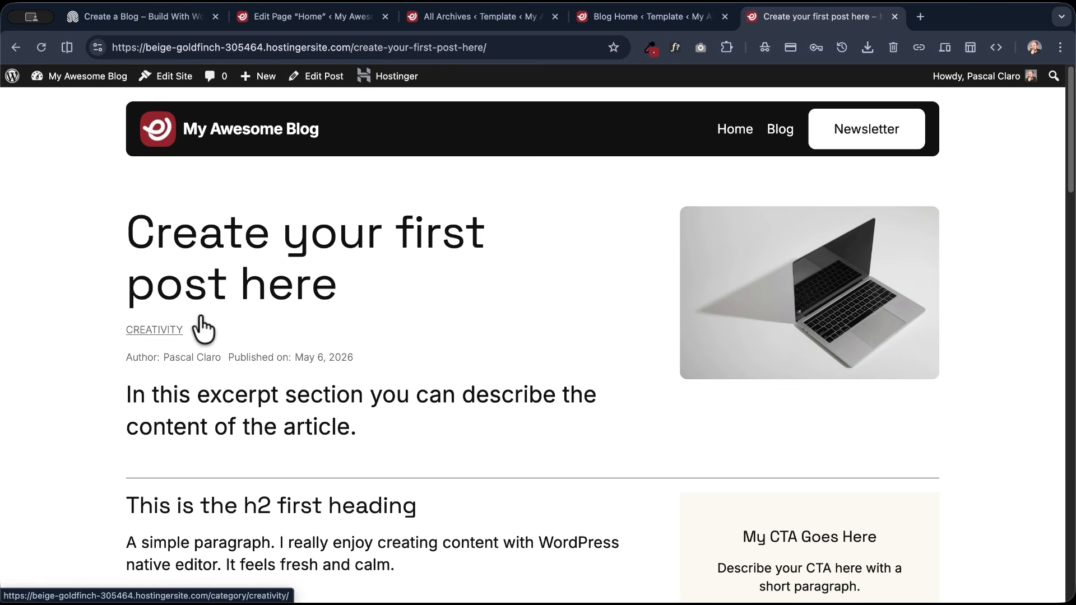
{"action": "left_click", "coordinate": [158, 331]}
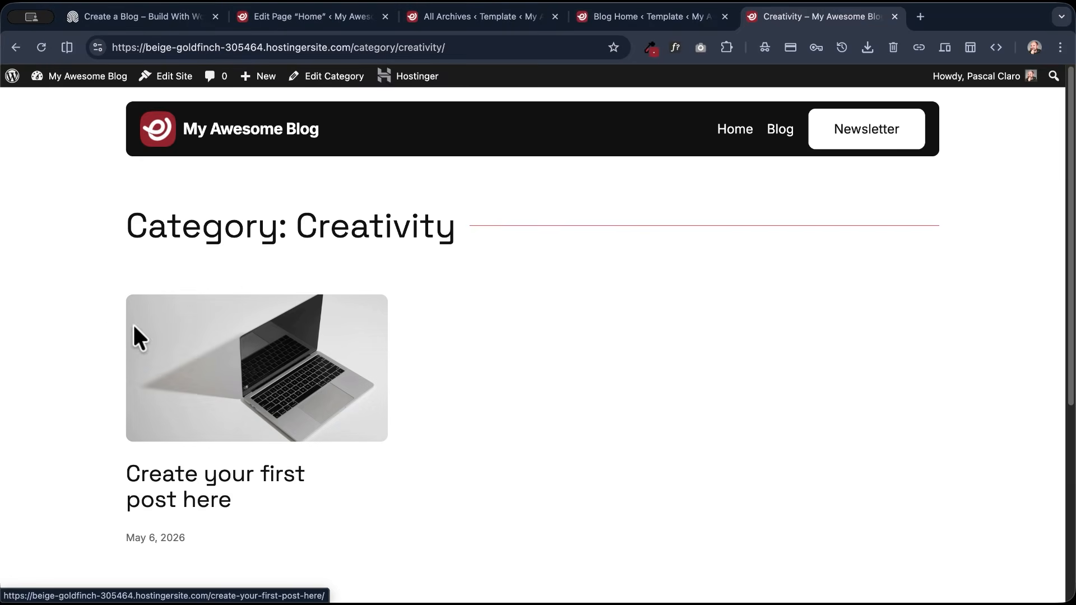
- Examine the Creativity archive's layout and compare its heading row with the Term Description block in the All Archives template
{"action": "scroll", "coordinate": [76, 317], "scroll_direction": "down", "scroll_amount": 3}
{"action": "scroll", "coordinate": [72, 312], "scroll_direction": "up", "scroll_amount": 3}
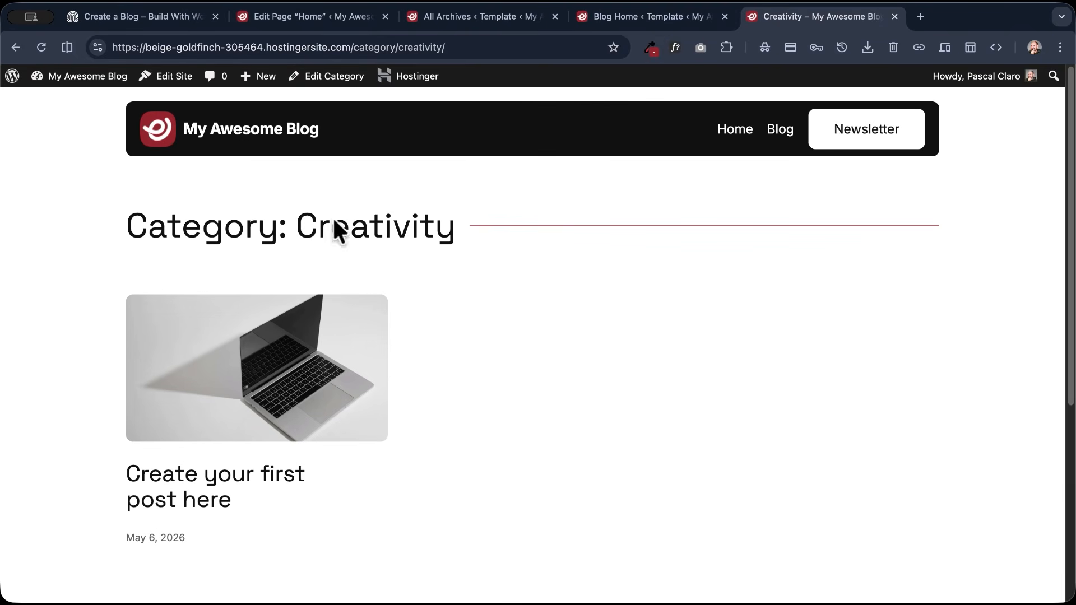
{"action": "scroll", "coordinate": [220, 391], "scroll_direction": "down", "scroll_amount": 2}
{"action": "scroll", "coordinate": [840, 216], "scroll_direction": "up", "scroll_amount": 2}
{"action": "left_click", "coordinate": [518, 18]}
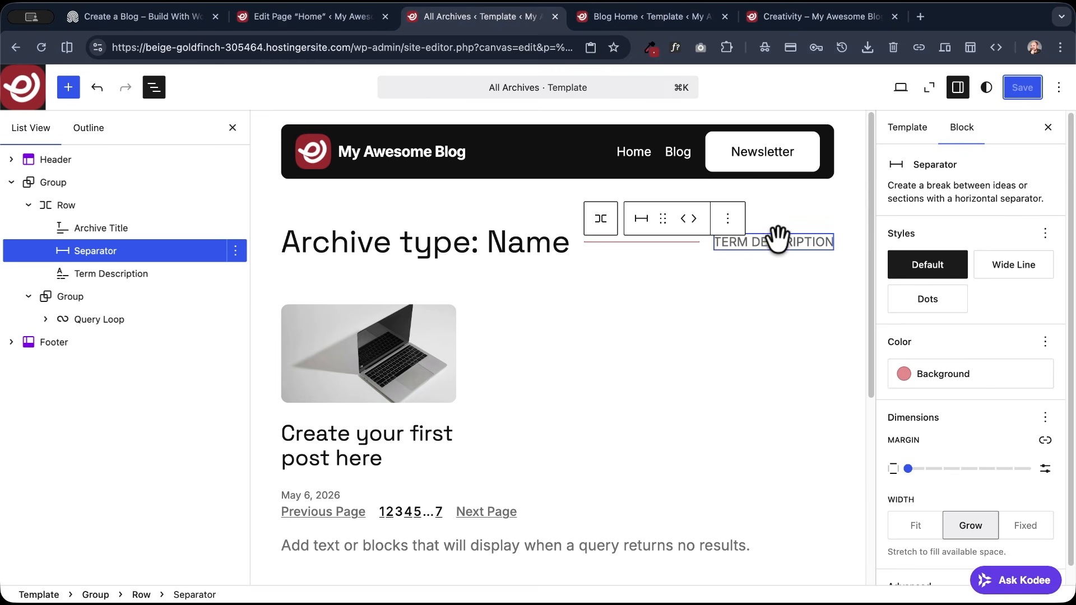
{"action": "left_click", "coordinate": [790, 17]}
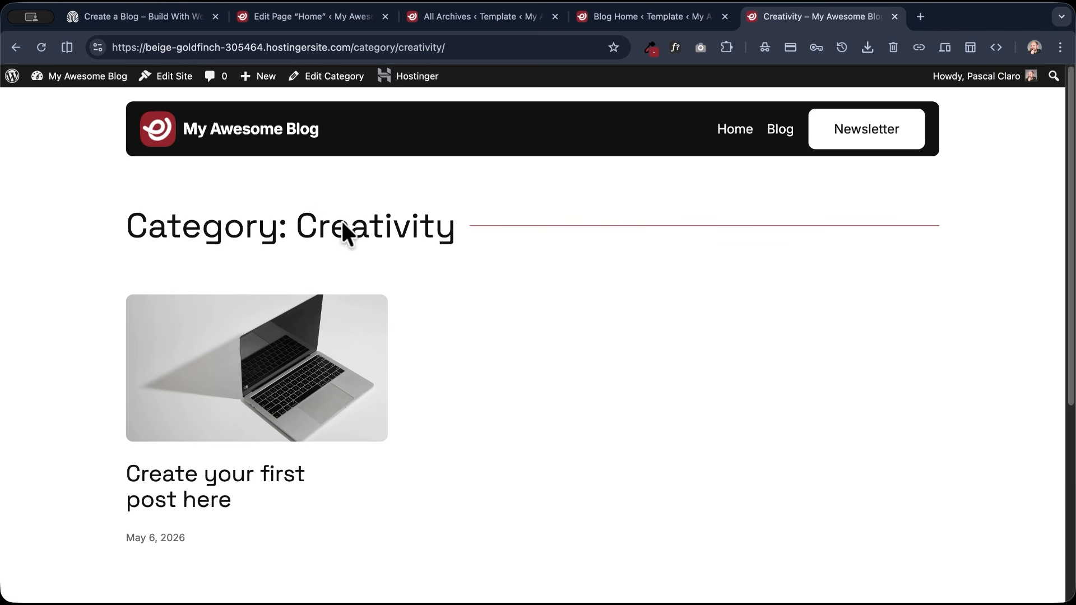
- Edit the Creativity category, enter the description "This is my description", and update the category
{"action": "left_click", "coordinate": [347, 77]}
{"action": "left_click", "coordinate": [355, 426]}
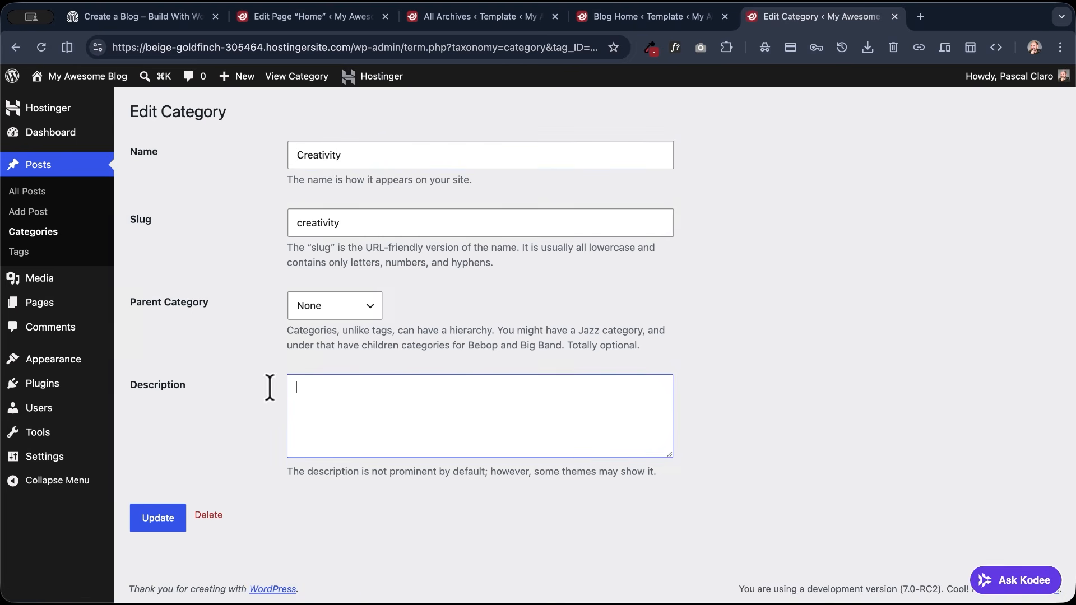
{"action": "type", "text": "This is my description"}
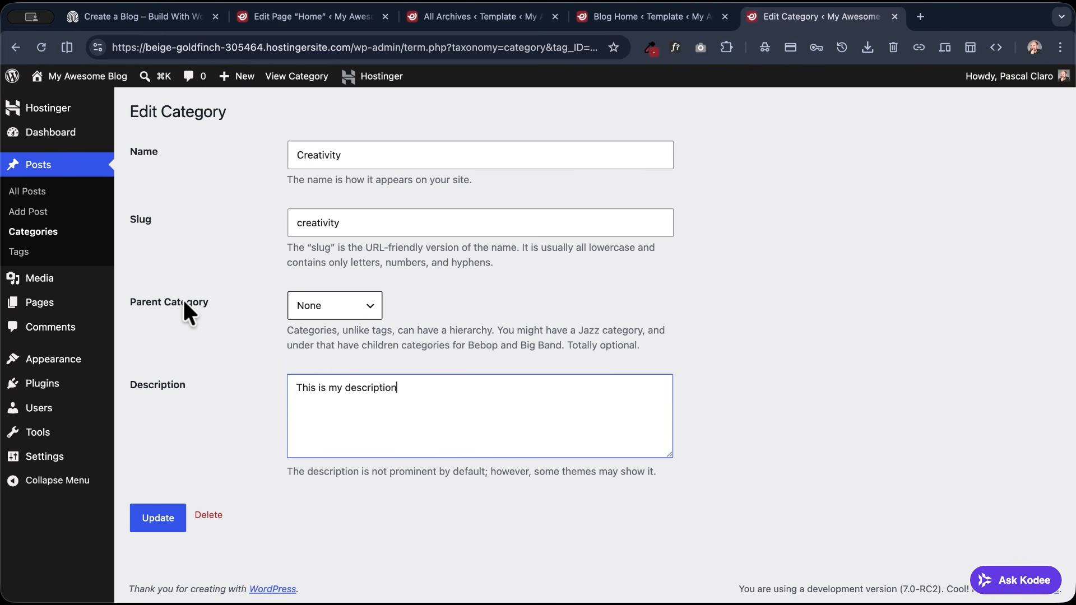
{"action": "left_click", "coordinate": [159, 521]}
- View the Creativity category's archive on the live site and check the description in the heading row
{"action": "left_click", "coordinate": [277, 83]}
{"action": "left_click_drag", "start_coordinate": [773, 230], "coordinate": [975, 238]}
{"action": "left_click", "coordinate": [912, 226]}
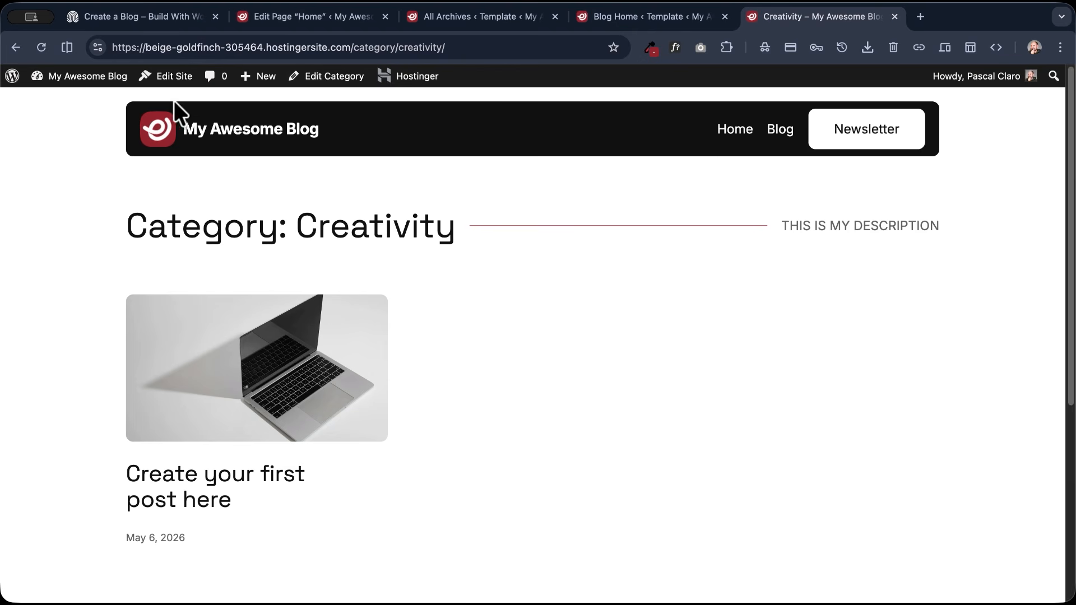
- Open the All Archives template in the site editor, close the surplus browser tabs, and open the original Header template part for editing
{"action": "left_click", "coordinate": [166, 77]}
{"action": "left_click", "coordinate": [385, 17]}
{"action": "left_click", "coordinate": [385, 16]}
{"action": "left_click", "coordinate": [385, 16]}
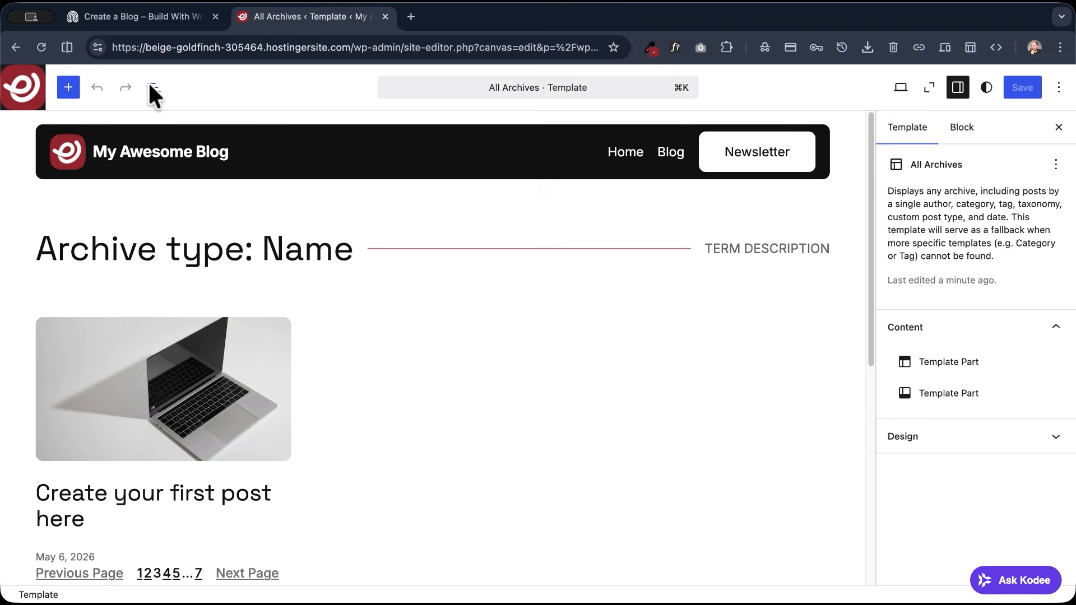
{"action": "left_click", "coordinate": [152, 87]}
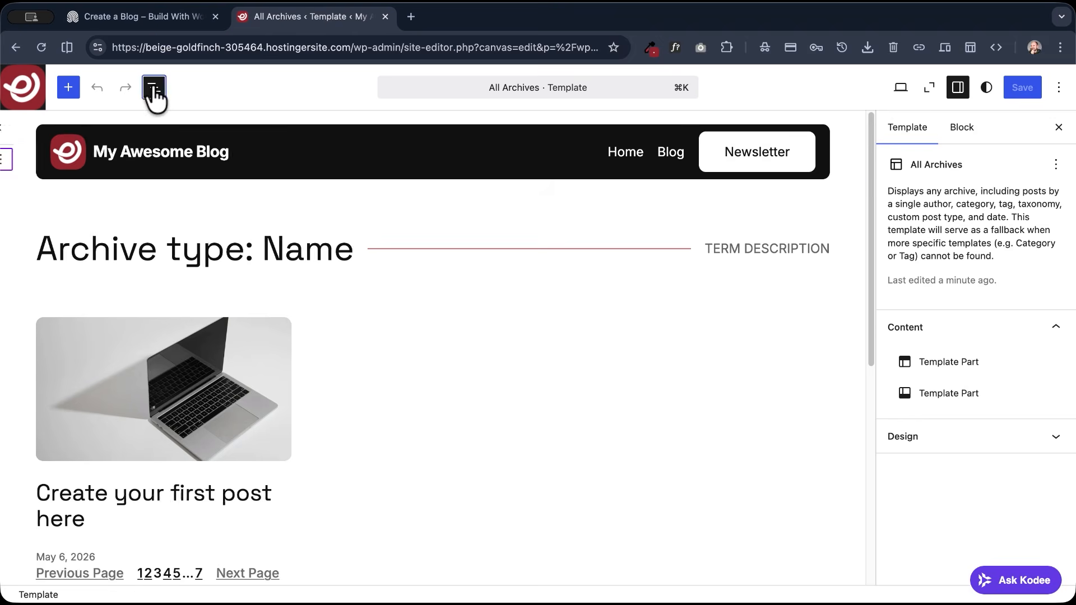
{"action": "left_click", "coordinate": [56, 158]}
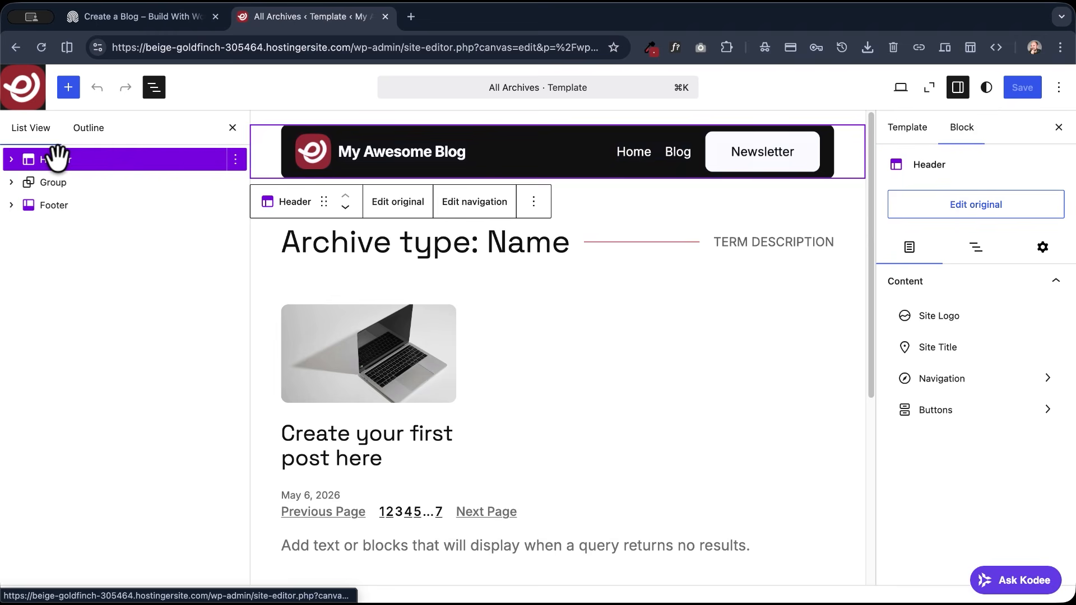
{"action": "left_click", "coordinate": [394, 211]}
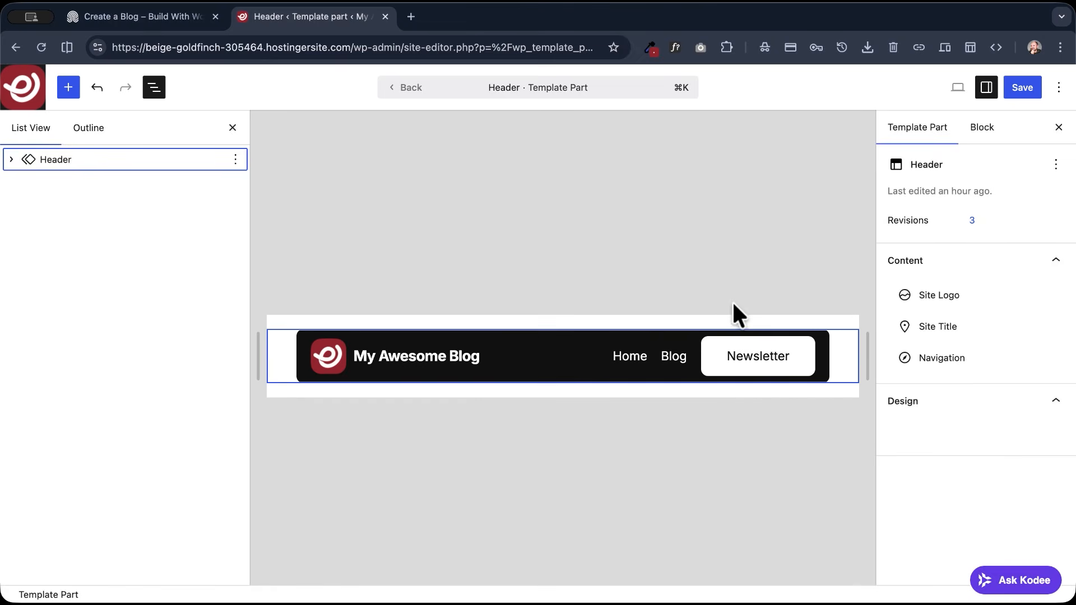
- Add a Custom Link to the header's Navigation block that points to the Creativity category
{"action": "left_click", "coordinate": [658, 354]}
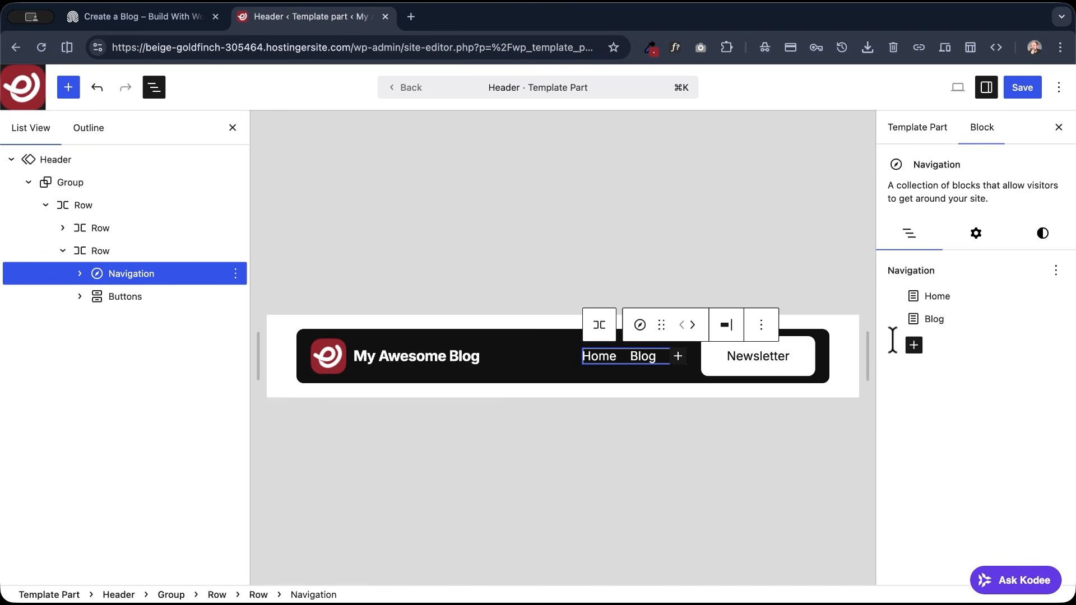
{"action": "left_click", "coordinate": [914, 344]}
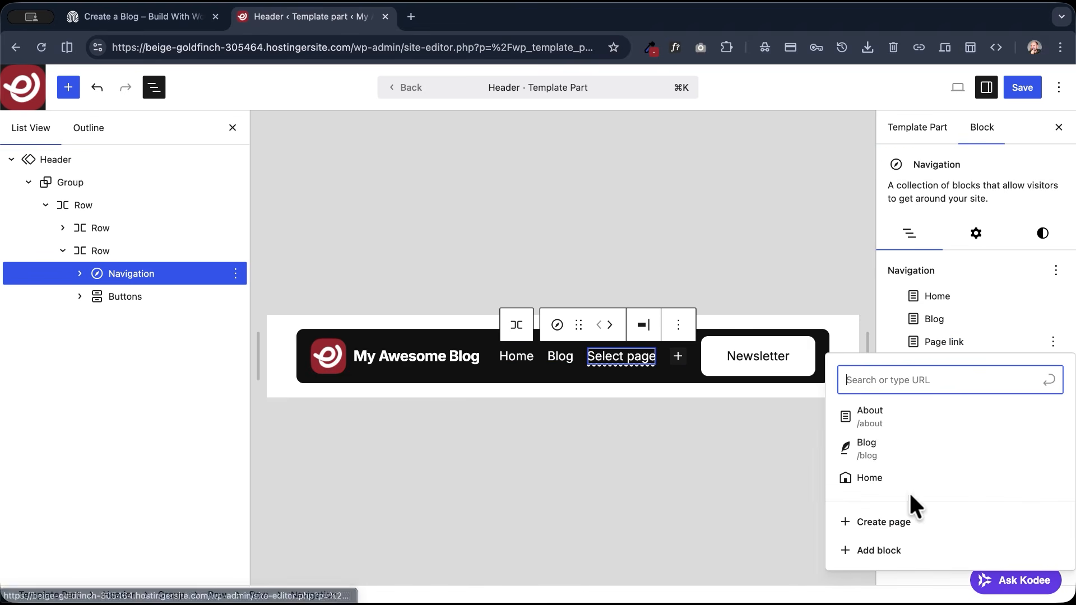
{"action": "left_click", "coordinate": [892, 551]}
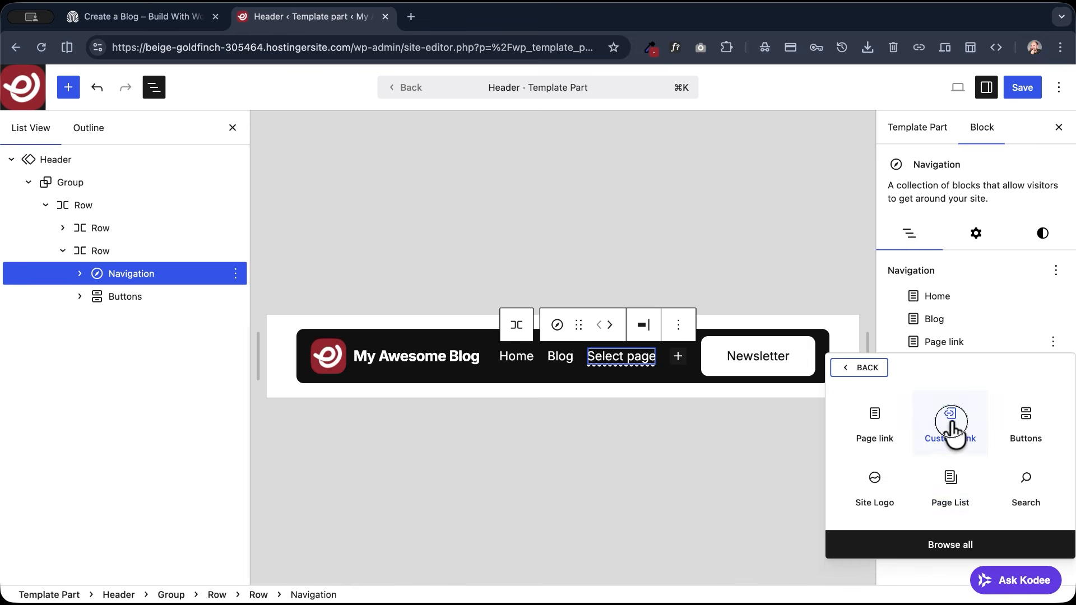
{"action": "left_click", "coordinate": [951, 426]}
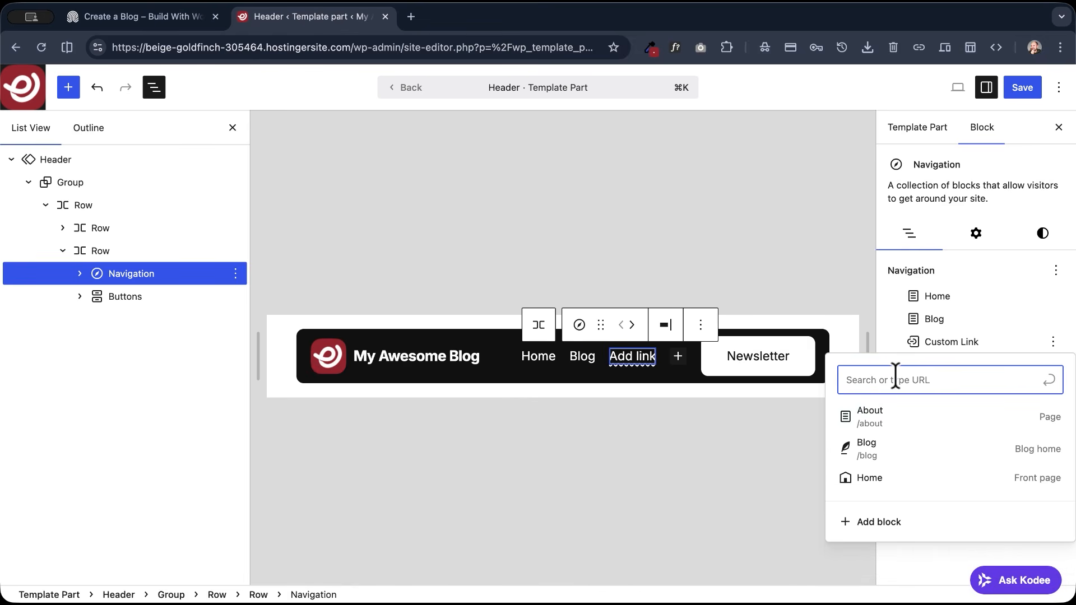
{"action": "type", "text": "ca"}
{"action": "key", "text": "BackSpace"}
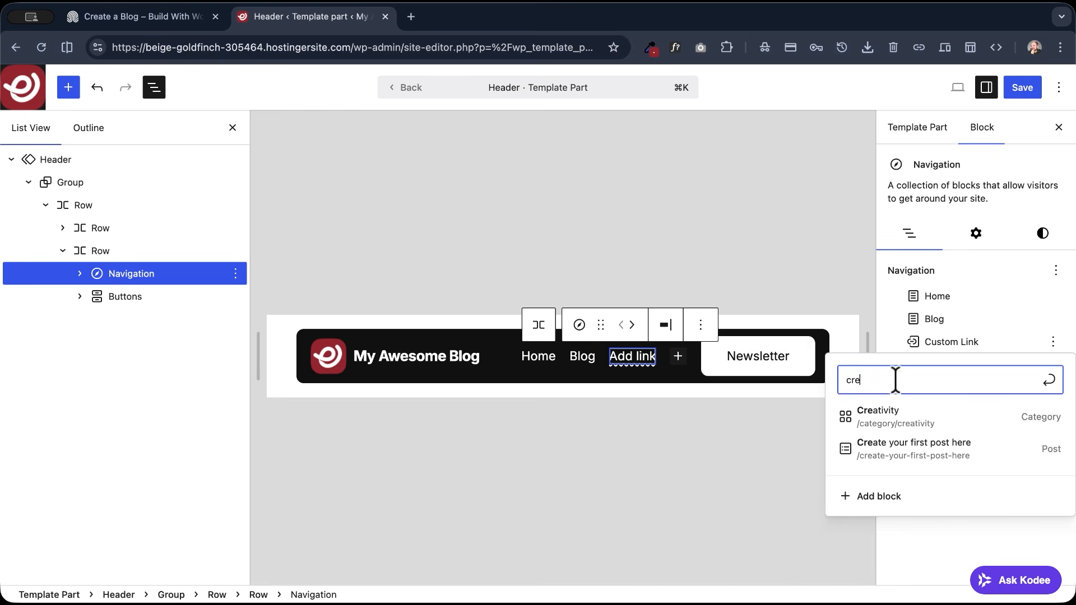
{"action": "left_click", "coordinate": [891, 419]}
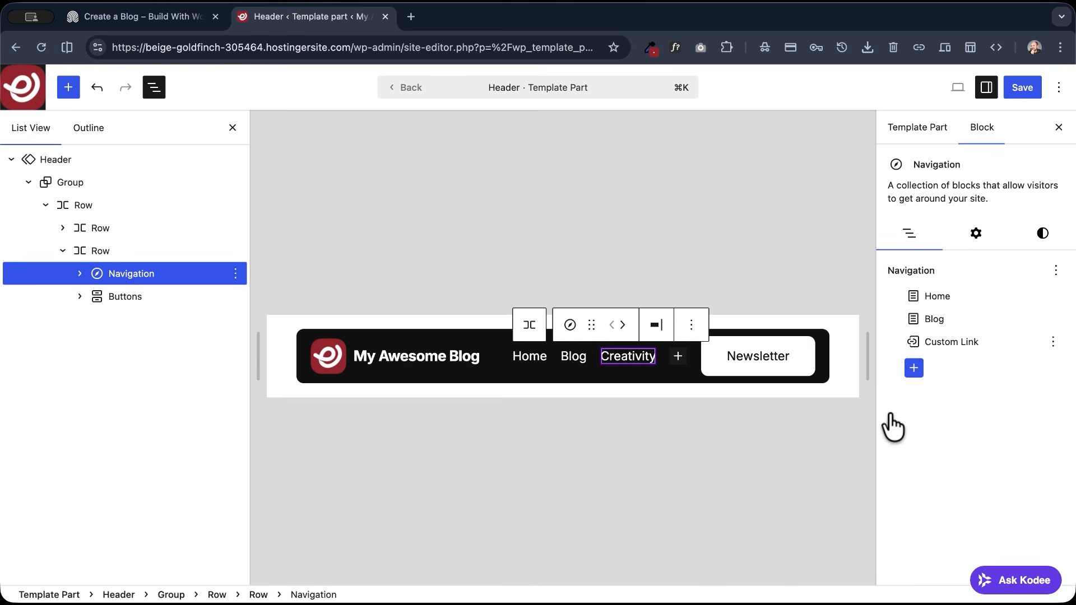
- Save the Header template part and test the new Creativity navigation link on the live site
{"action": "left_click", "coordinate": [1022, 87]}
{"action": "left_click", "coordinate": [1021, 87]}
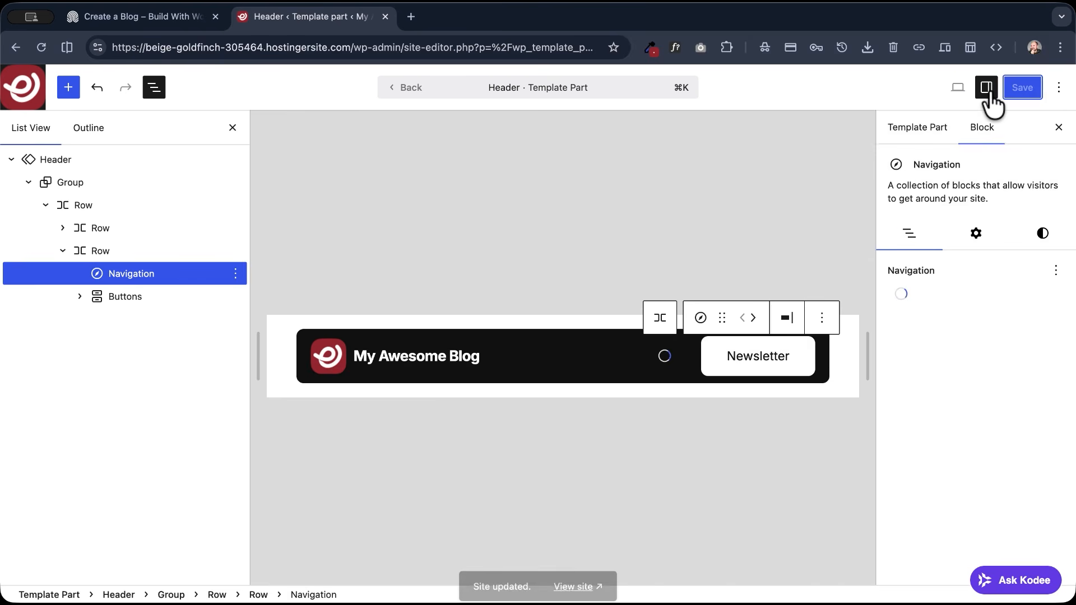
{"action": "left_click", "coordinate": [573, 585]}
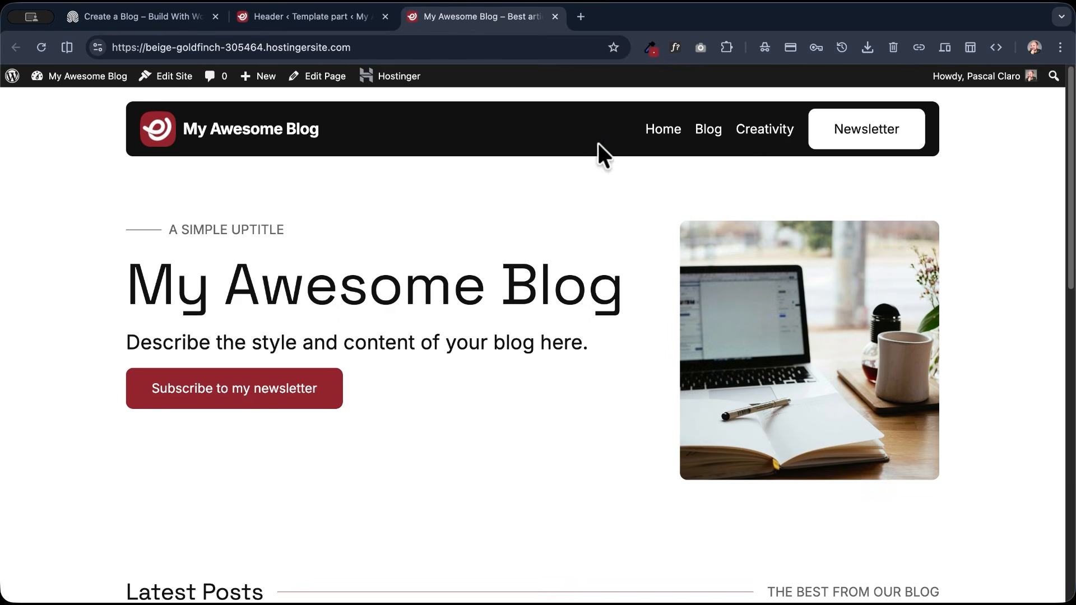
{"action": "left_click", "coordinate": [765, 130]}
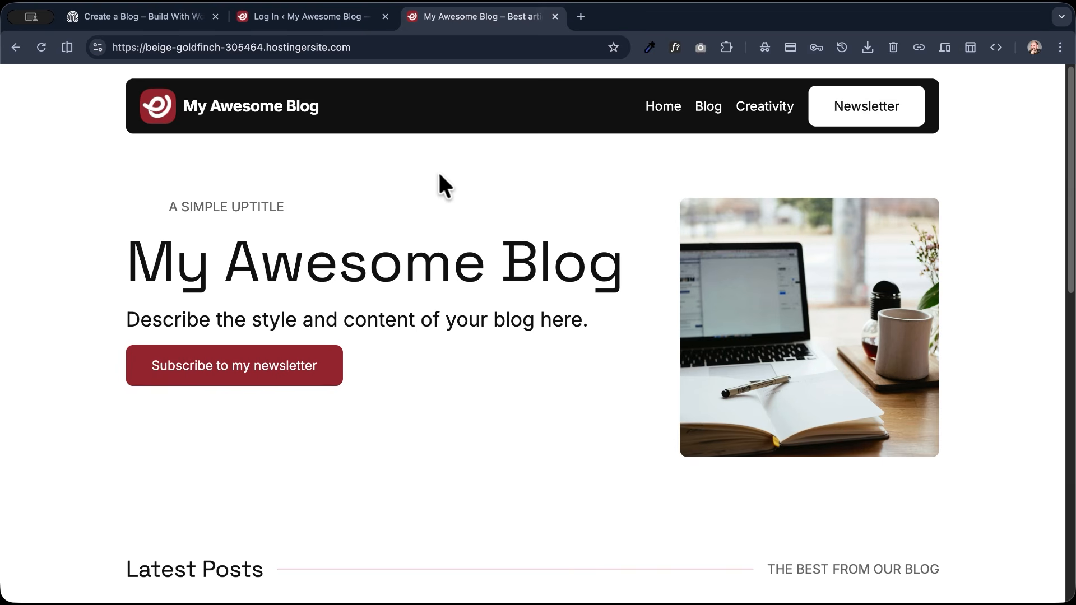
- Go to the site's /wp-admin address and log in with the prefilled credentials
{"action": "left_click", "coordinate": [391, 45]}
{"action": "left_click", "coordinate": [456, 48]}
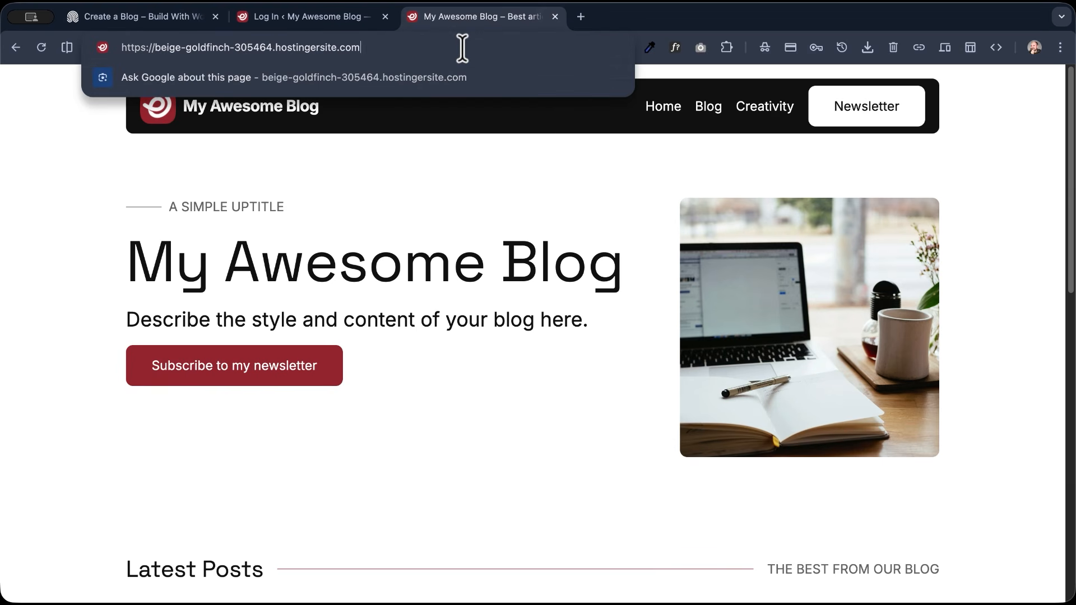
{"action": "type", "text": "/wp-admin"}
{"action": "key", "text": "Return"}
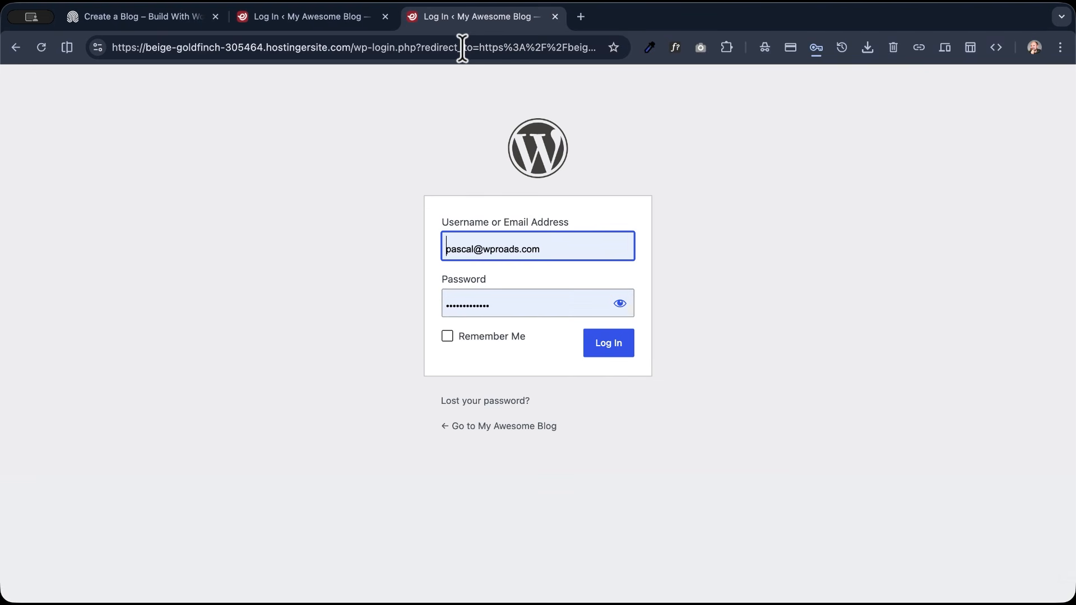
{"action": "left_click", "coordinate": [614, 350]}
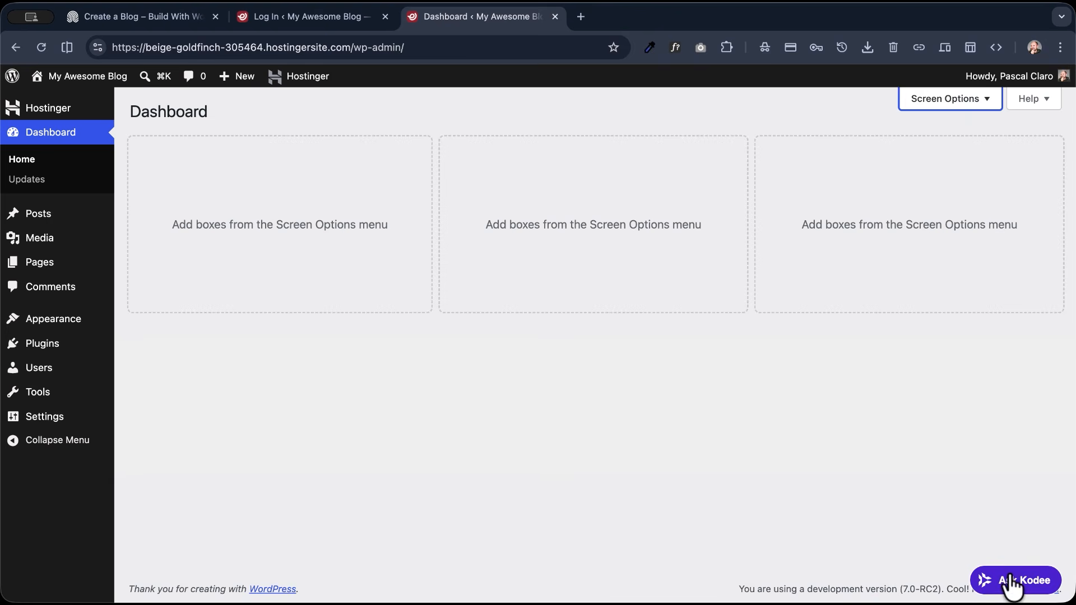
- Ask Kodee for a "Music in the AI era" post with 6 short paragraphs, a positive, proactive, friendly tone, native blocks, lists and emojis in titles
{"action": "left_click", "coordinate": [1011, 583]}
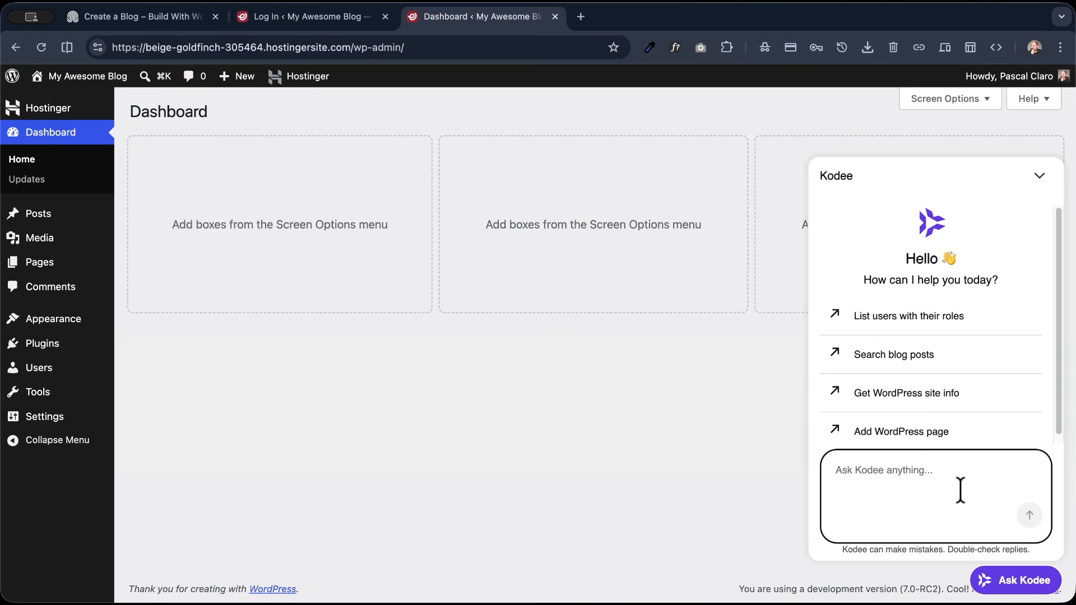
{"action": "type", "text": "Pre"}
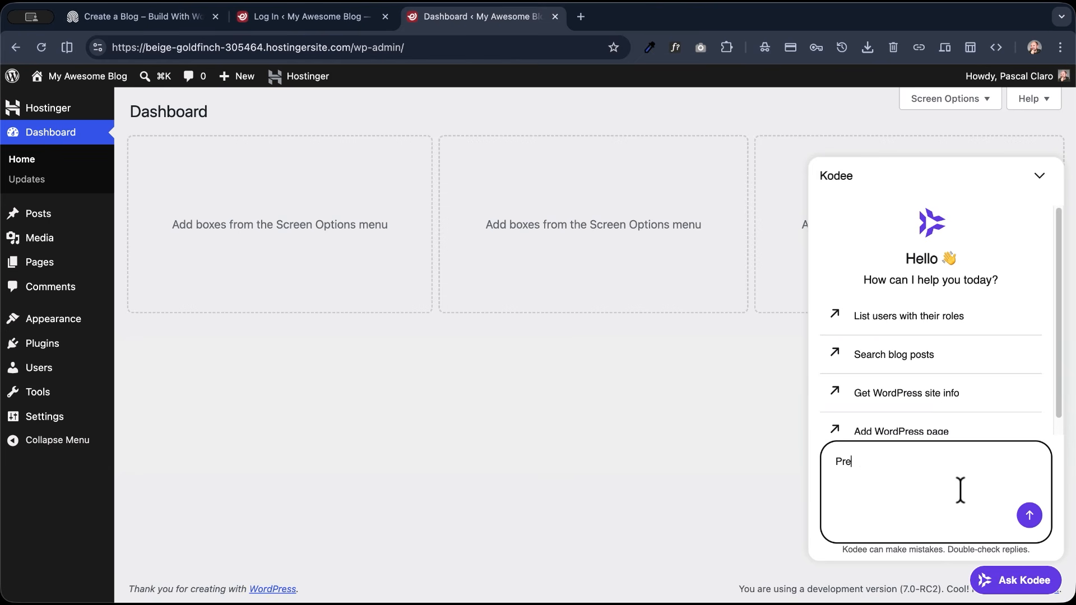
{"action": "type", "text": "parar"}
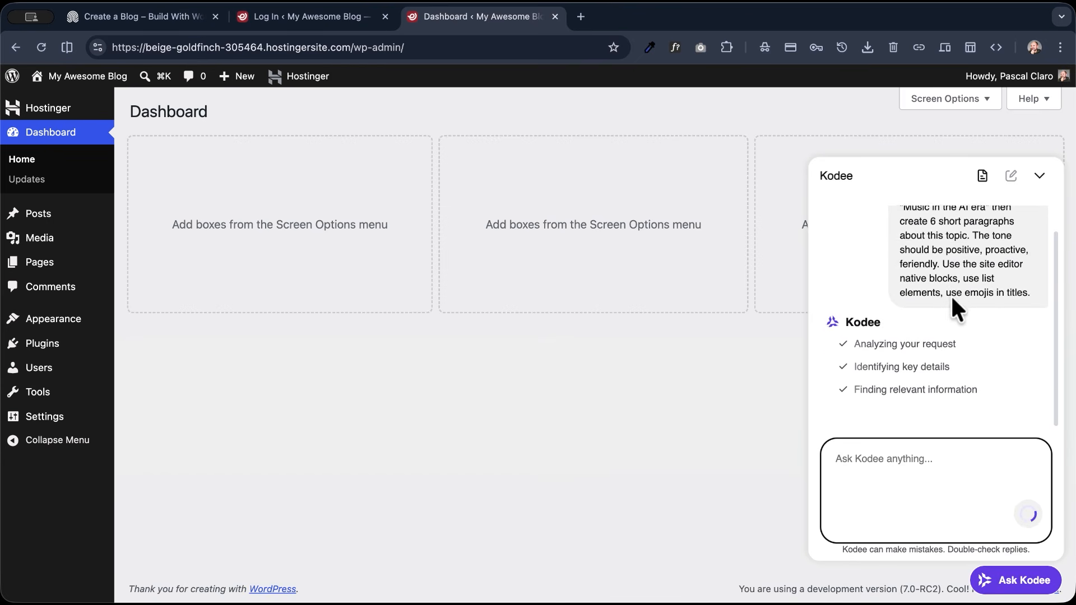
- Review Kodee's generated draft and choose its suggestion "Create this blog post on my site now."
{"action": "scroll", "coordinate": [947, 303], "scroll_direction": "up", "scroll_amount": 2}
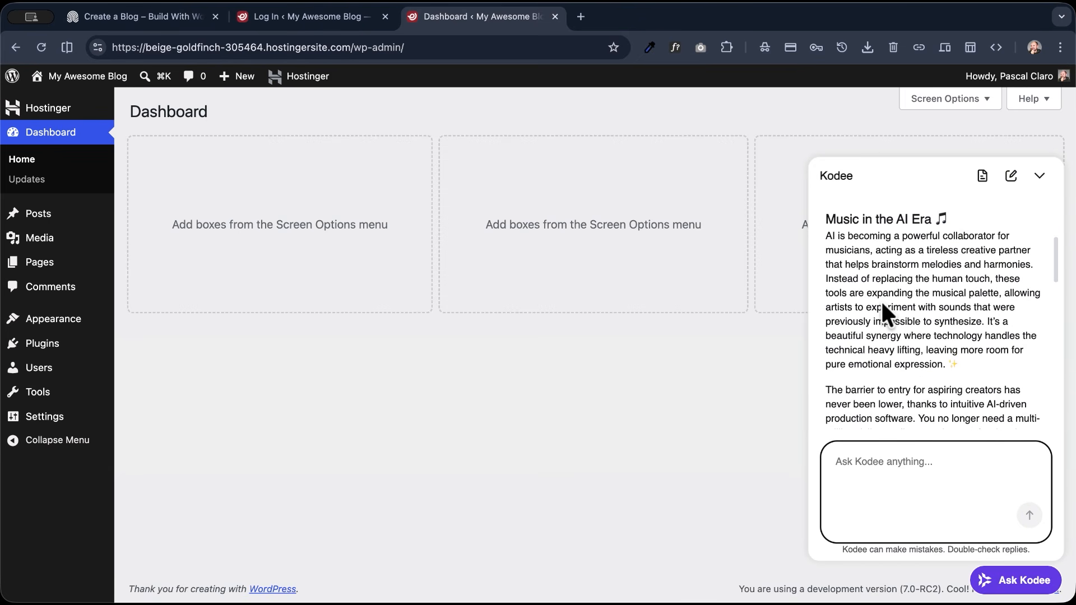
{"action": "scroll", "coordinate": [880, 303], "scroll_direction": "down", "scroll_amount": 12}
{"action": "scroll", "coordinate": [855, 304], "scroll_direction": "up", "scroll_amount": 1}
{"action": "scroll", "coordinate": [855, 304], "scroll_direction": "up", "scroll_amount": 8}
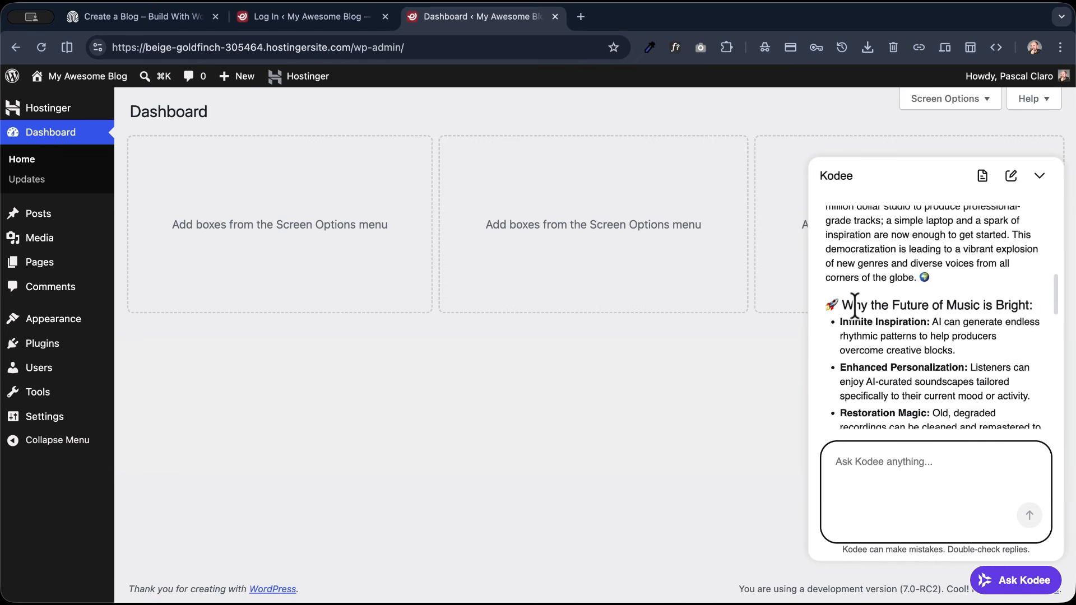
{"action": "scroll", "coordinate": [853, 307], "scroll_direction": "up", "scroll_amount": 6}
{"action": "scroll", "coordinate": [854, 307], "scroll_direction": "down", "scroll_amount": 10}
{"action": "scroll", "coordinate": [854, 307], "scroll_direction": "down", "scroll_amount": 8}
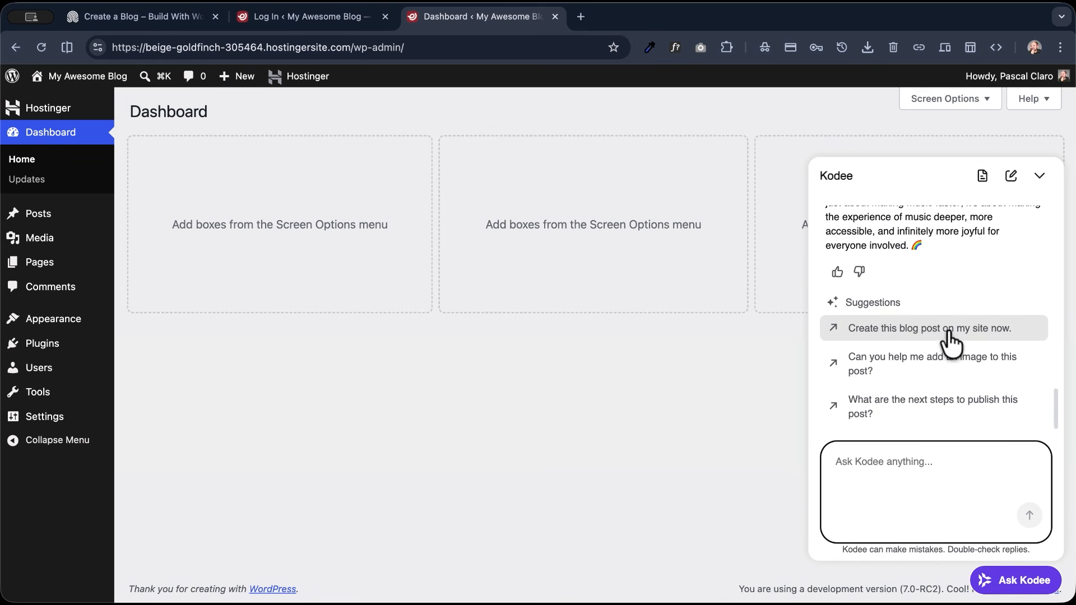
{"action": "left_click", "coordinate": [982, 338]}
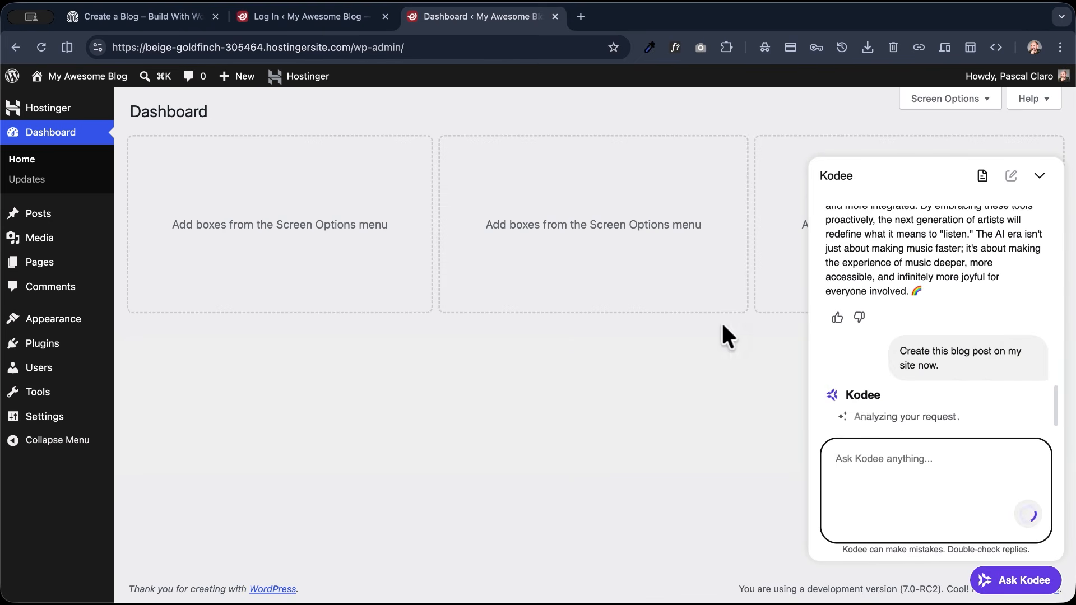
- Open the "Music in the AI era" post from Kodee's reply and examine its text and layout
{"action": "scroll", "coordinate": [898, 283], "scroll_direction": "up", "scroll_amount": 3}
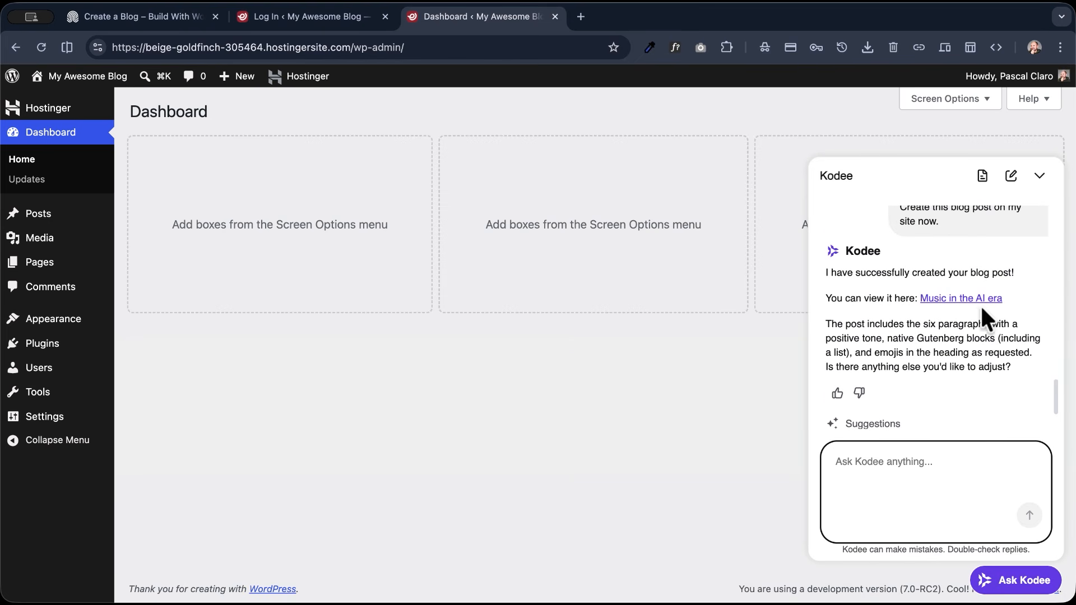
{"action": "left_click", "coordinate": [962, 300]}
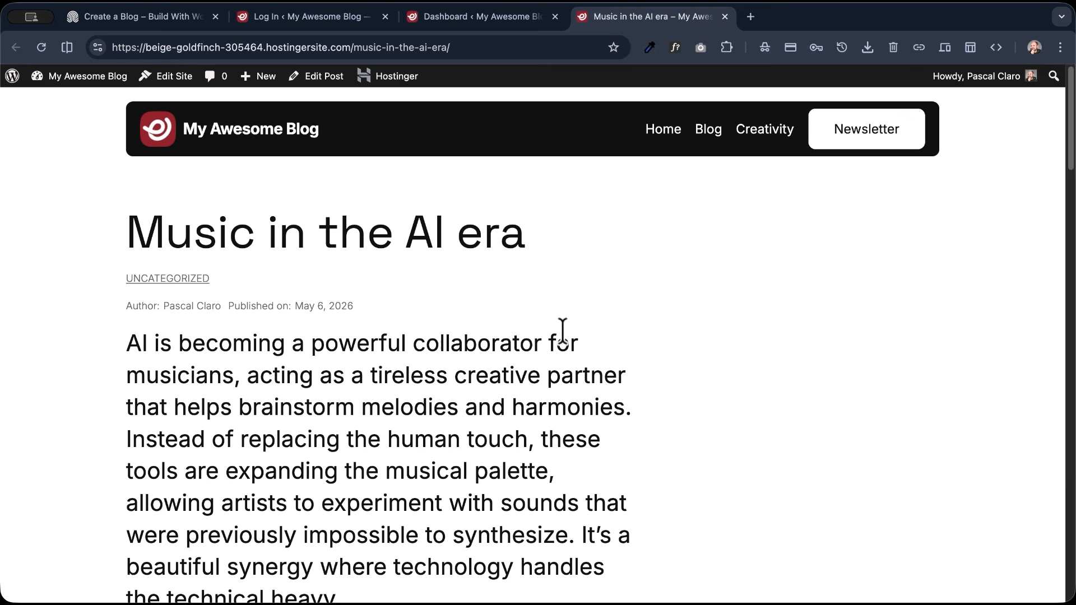
{"action": "scroll", "coordinate": [350, 306], "scroll_direction": "down", "scroll_amount": 10}
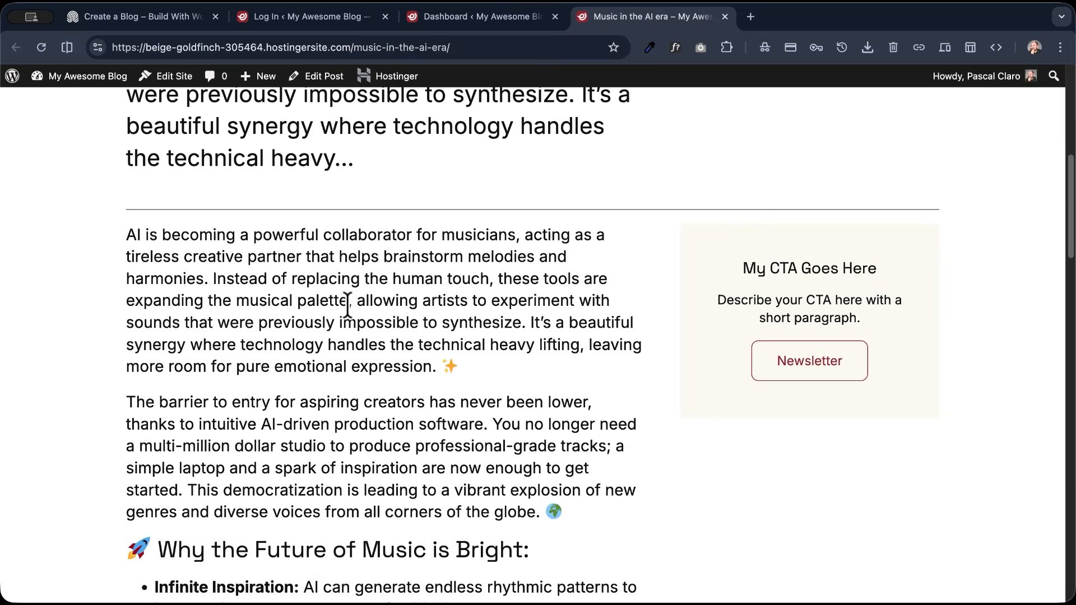
{"action": "scroll", "coordinate": [348, 303], "scroll_direction": "down", "scroll_amount": 12}
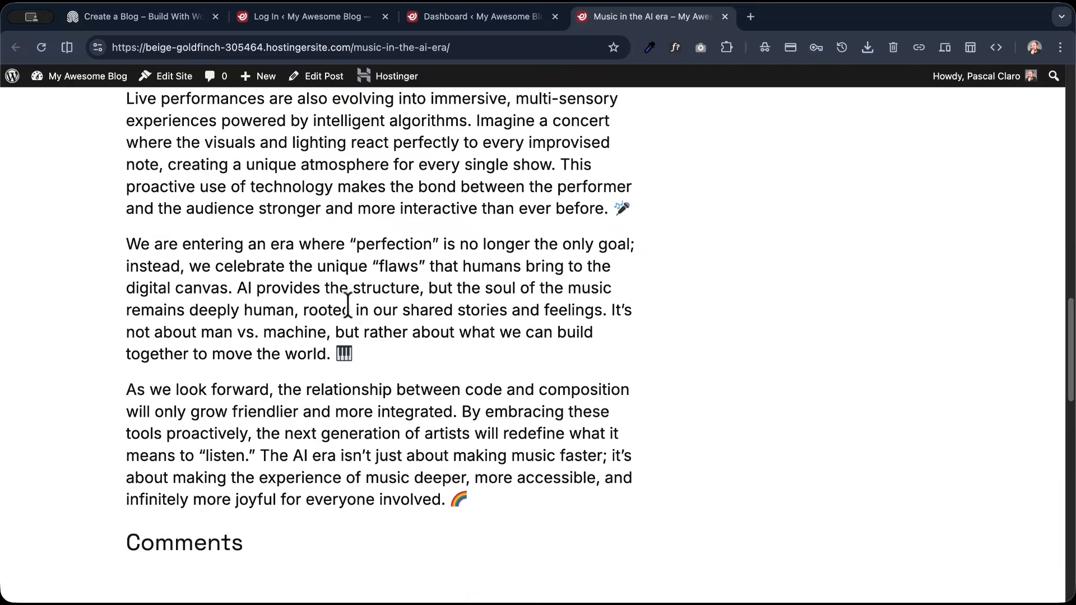
{"action": "scroll", "coordinate": [348, 304], "scroll_direction": "up", "scroll_amount": 20}
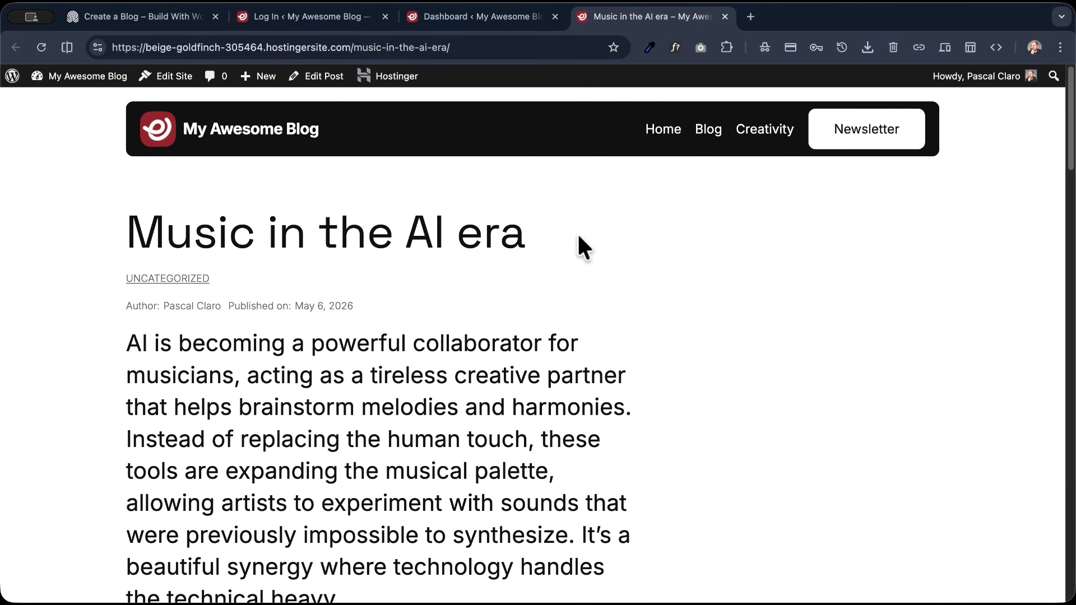
- Return to the Kodee chat to have it write a custom excerpt for the post, and reload the live post page
{"action": "left_click", "coordinate": [493, 17]}
{"action": "left_click", "coordinate": [890, 471]}
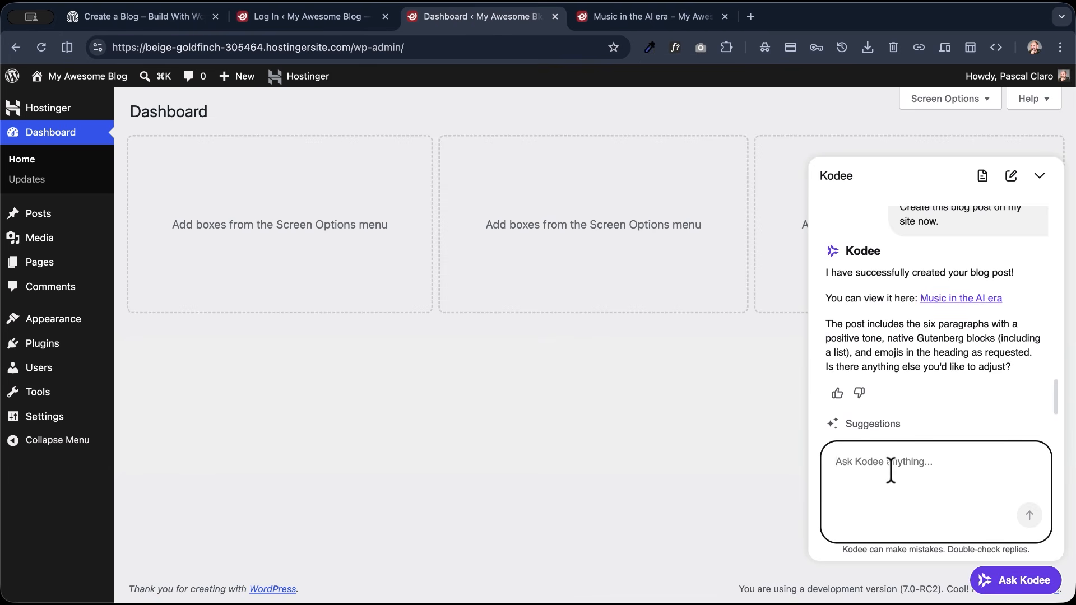
{"action": "left_click", "coordinate": [605, 17]}
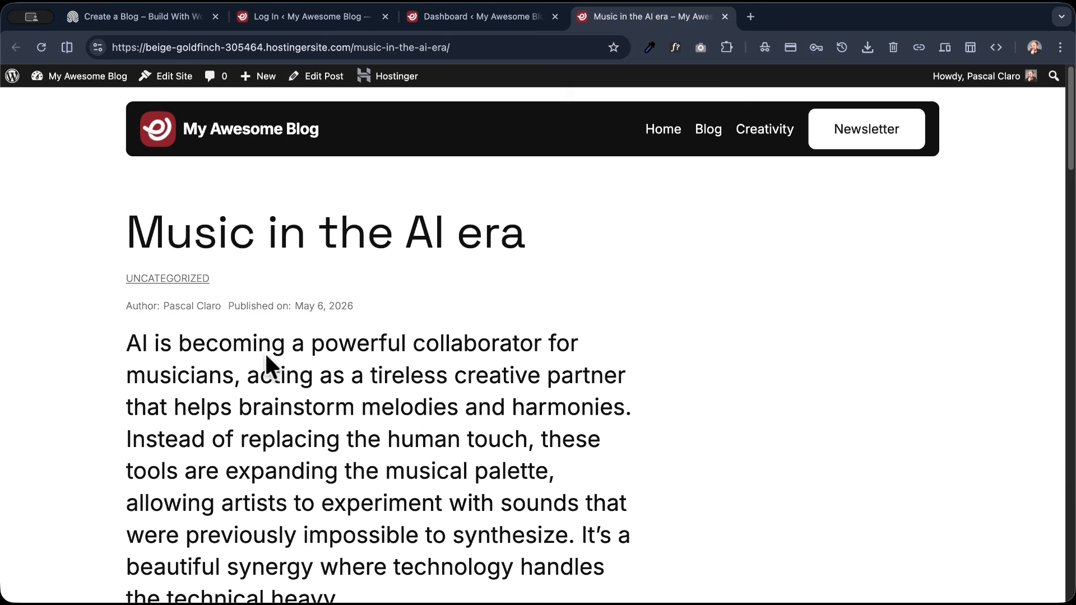
{"action": "scroll", "coordinate": [298, 305], "scroll_direction": "down", "scroll_amount": 2}
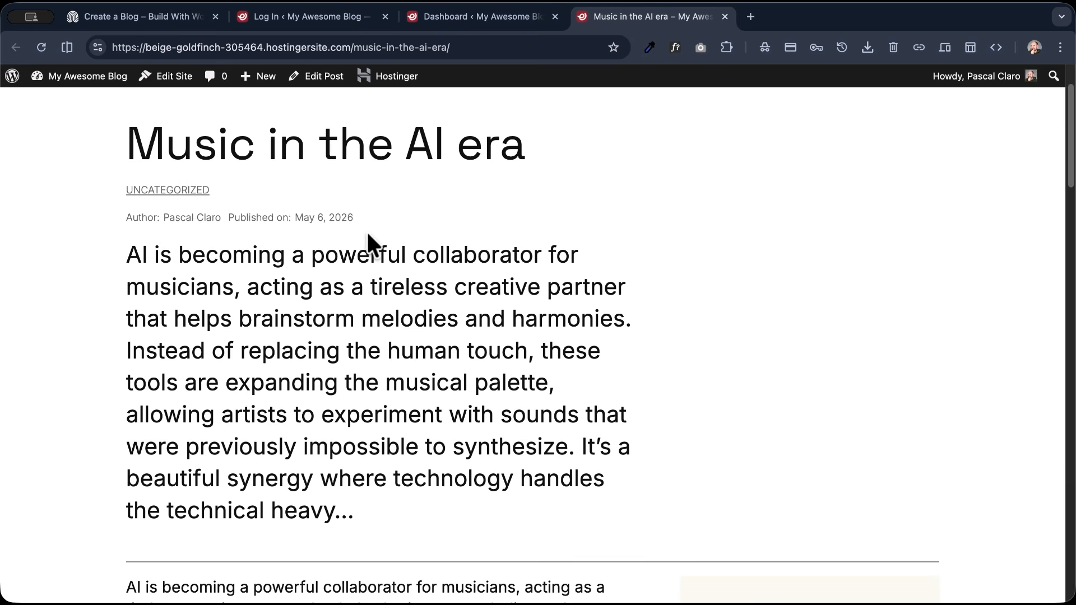
{"action": "left_click", "coordinate": [41, 47]}
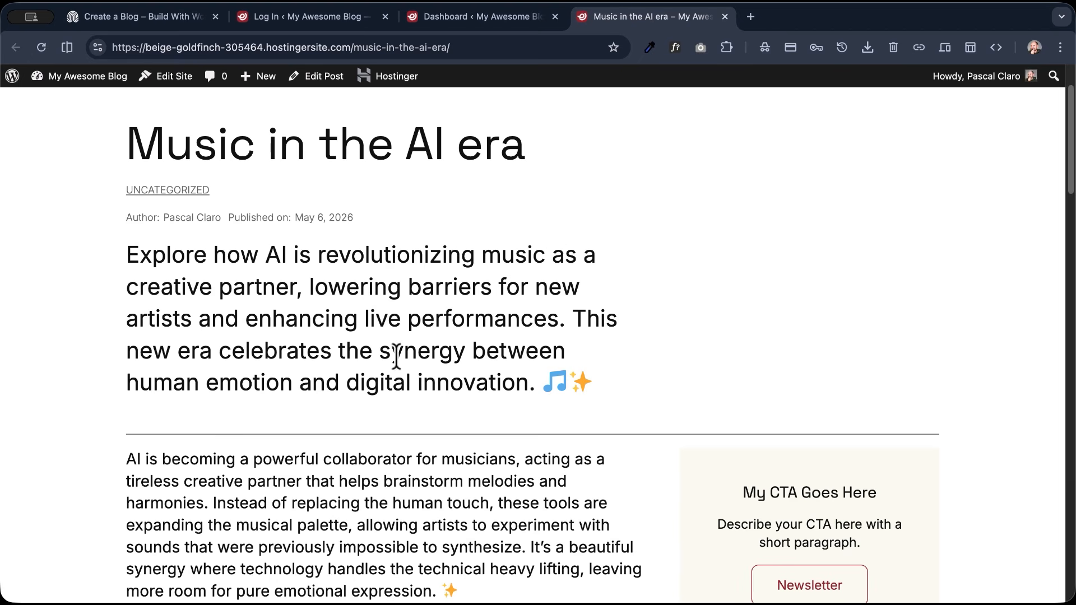
- Examine the live "Music in the AI era" post's excerpt, body paragraphs, list and section headings
{"action": "scroll", "coordinate": [283, 308], "scroll_direction": "up", "scroll_amount": 2}
{"action": "scroll", "coordinate": [275, 336], "scroll_direction": "down", "scroll_amount": 2}
{"action": "scroll", "coordinate": [275, 335], "scroll_direction": "up", "scroll_amount": 3}
{"action": "scroll", "coordinate": [244, 356], "scroll_direction": "down", "scroll_amount": 7}
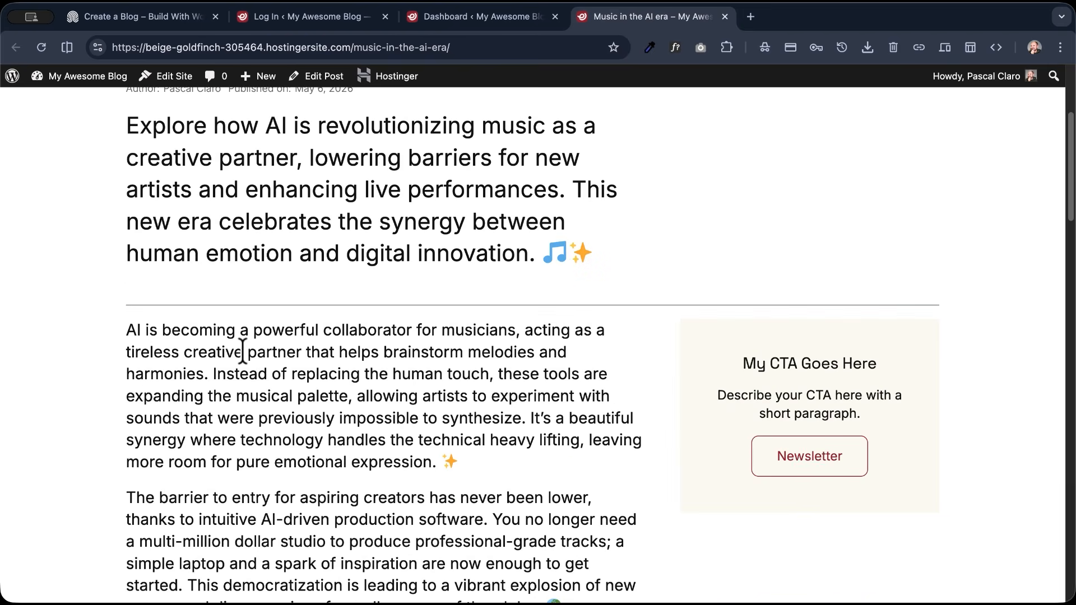
{"action": "scroll", "coordinate": [245, 358], "scroll_direction": "down", "scroll_amount": 8}
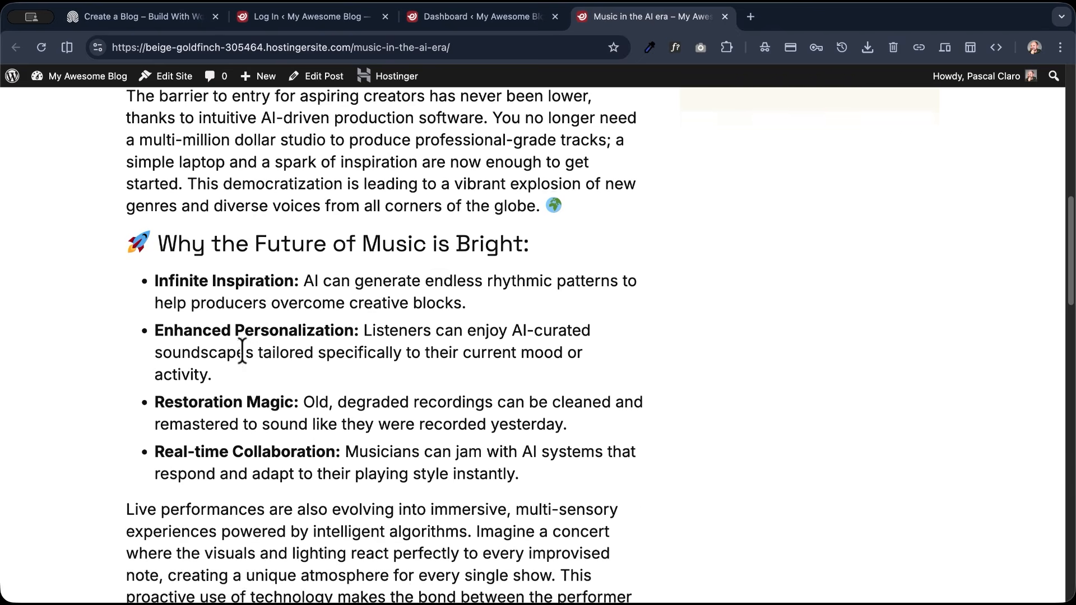
{"action": "scroll", "coordinate": [242, 351], "scroll_direction": "down", "scroll_amount": 4}
{"action": "scroll", "coordinate": [241, 356], "scroll_direction": "up", "scroll_amount": 20}
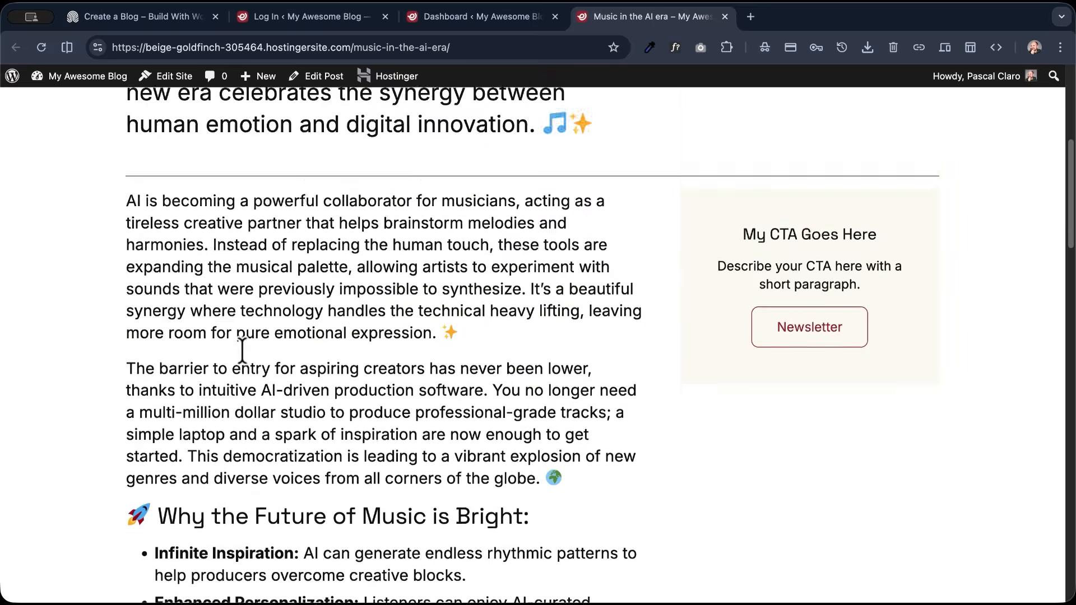
{"action": "scroll", "coordinate": [268, 367], "scroll_direction": "down", "scroll_amount": 5}
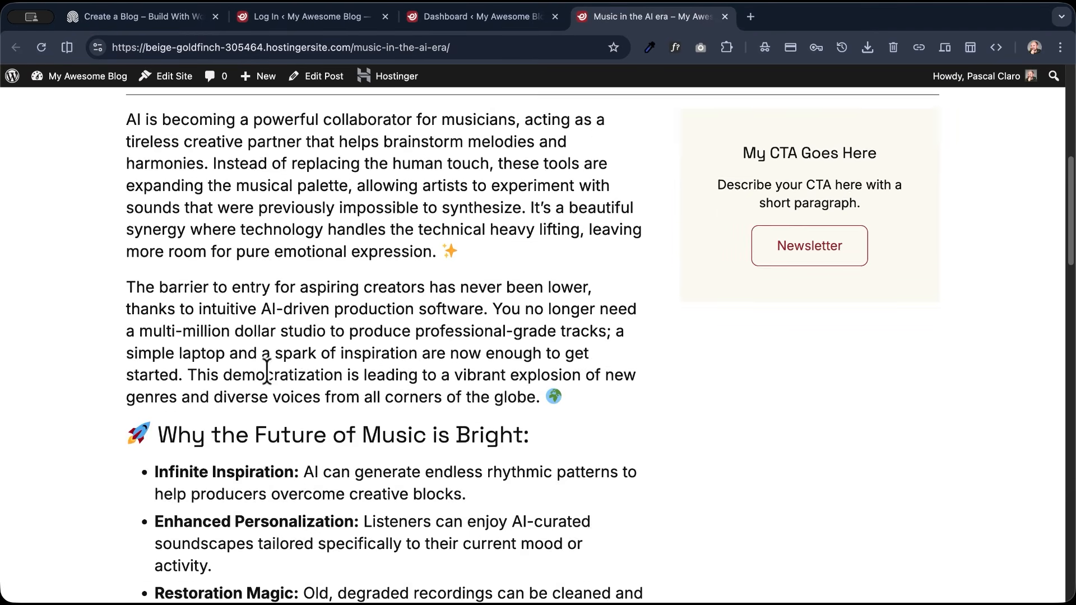
{"action": "scroll", "coordinate": [392, 264], "scroll_direction": "up", "scroll_amount": 4}
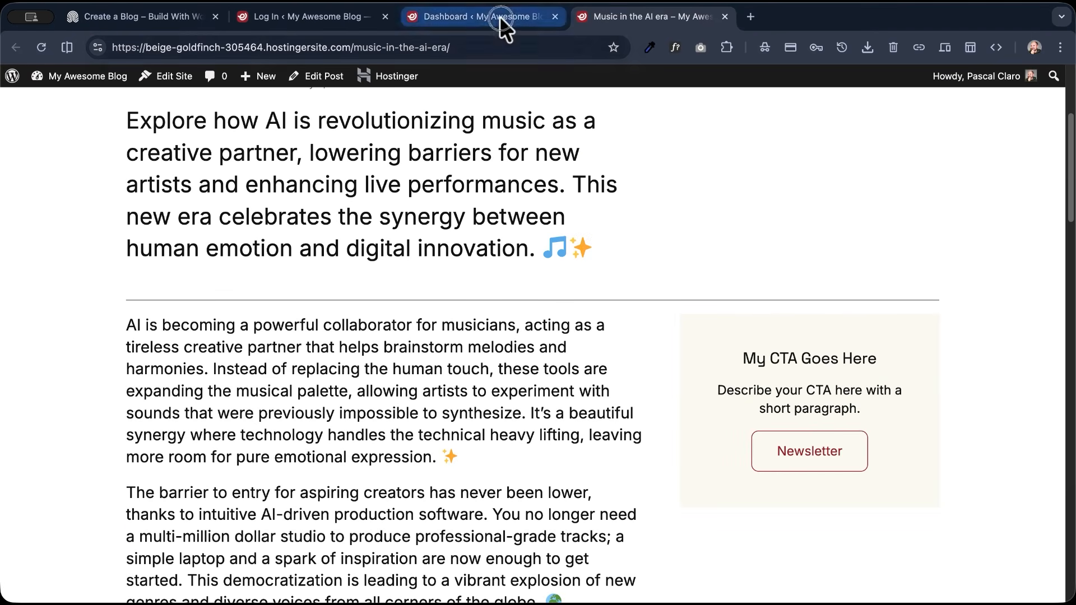
- Return to the Kodee chat to have it insert emoji section titles above the post's paragraphs, and reload the page
{"action": "left_click", "coordinate": [477, 17]}
{"action": "type", "text": "in"}
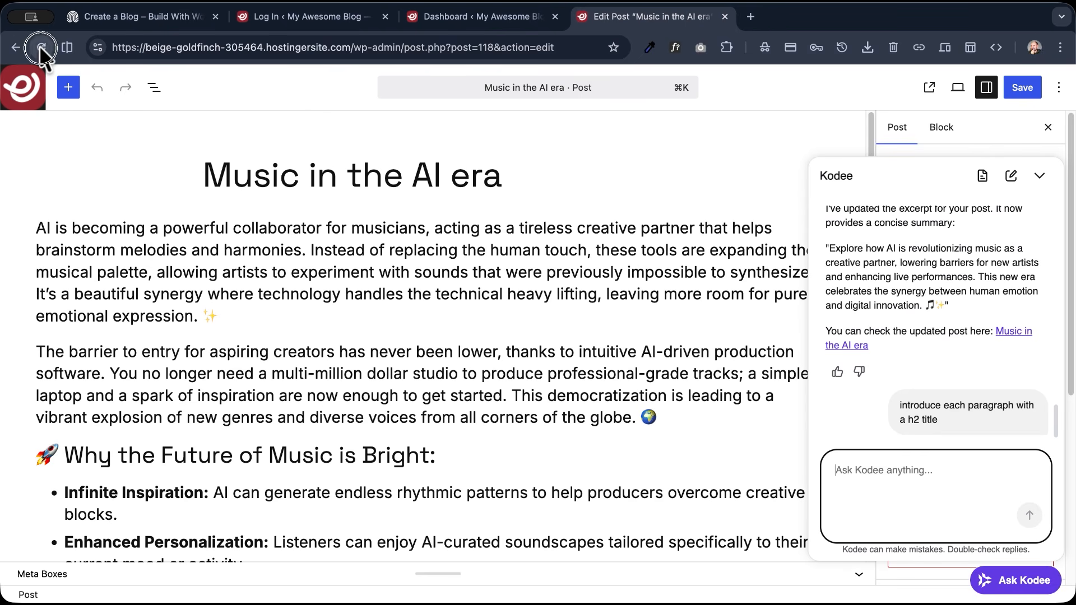
{"action": "left_click", "coordinate": [41, 47]}
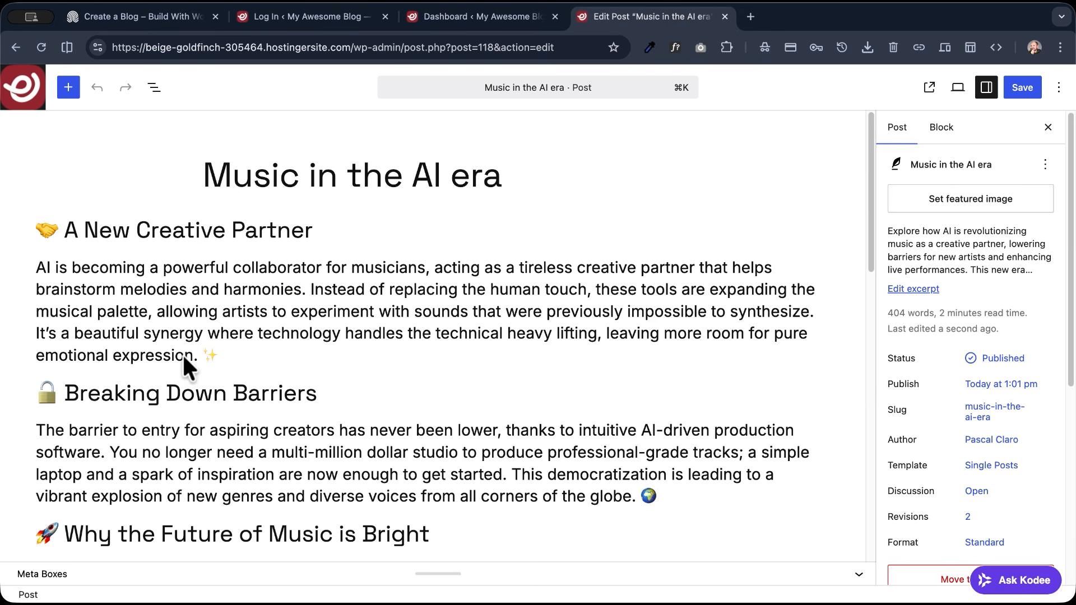
- Save the revised "Music in the AI era" post in the editor and review its section titles on the live page
{"action": "scroll", "coordinate": [182, 359], "scroll_direction": "down", "scroll_amount": 15}
{"action": "scroll", "coordinate": [183, 359], "scroll_direction": "down", "scroll_amount": 1}
{"action": "left_click", "coordinate": [1017, 90]}
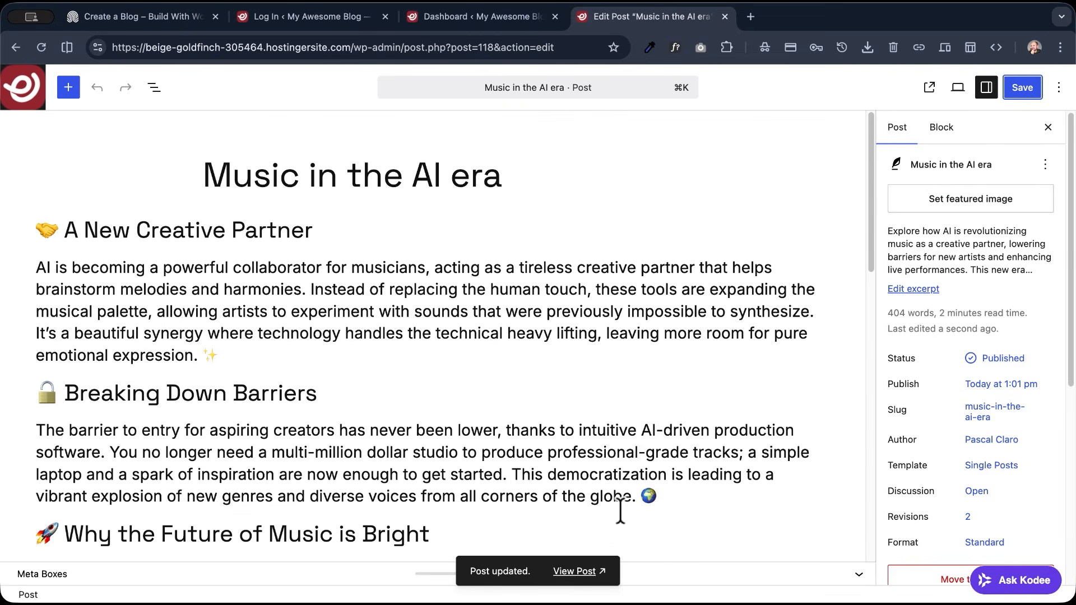
{"action": "left_click", "coordinate": [584, 570]}
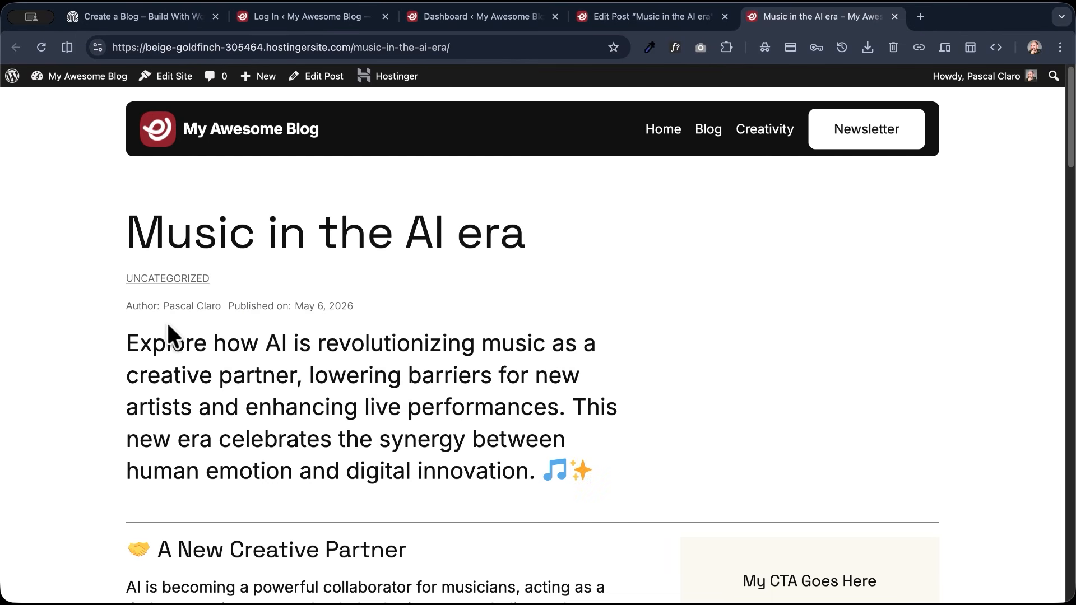
{"action": "scroll", "coordinate": [167, 321], "scroll_direction": "down", "scroll_amount": 10}
{"action": "scroll", "coordinate": [167, 324], "scroll_direction": "down", "scroll_amount": 10}
{"action": "scroll", "coordinate": [166, 321], "scroll_direction": "down", "scroll_amount": 3}
{"action": "scroll", "coordinate": [166, 321], "scroll_direction": "up", "scroll_amount": 20}
- Return to the post editor and assign the post to the Creativity category instead of Uncategorized
{"action": "left_click", "coordinate": [627, 14]}
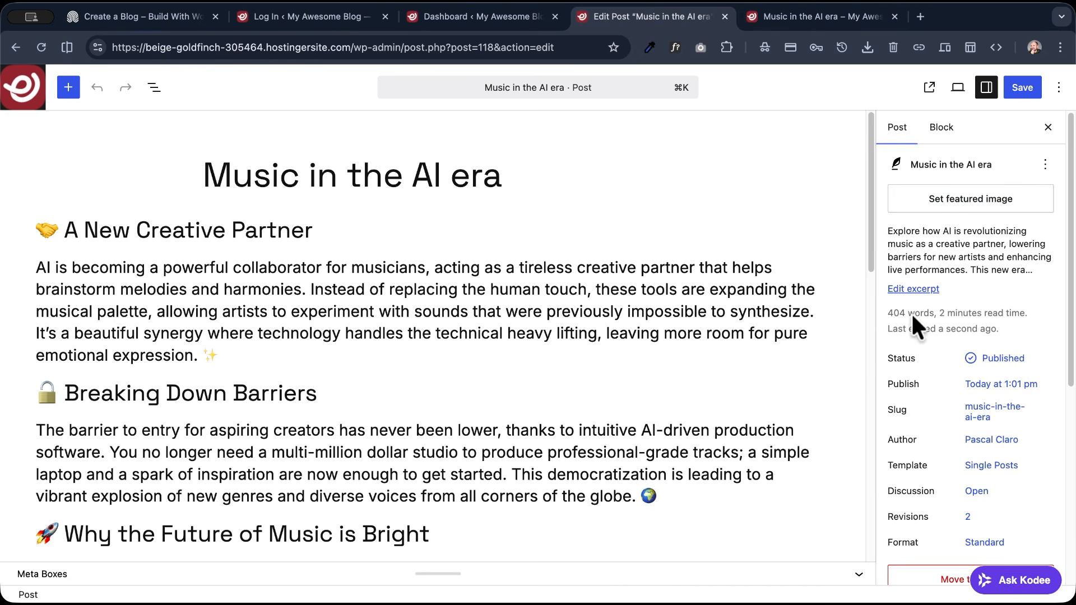
{"action": "scroll", "coordinate": [911, 312], "scroll_direction": "down", "scroll_amount": 4}
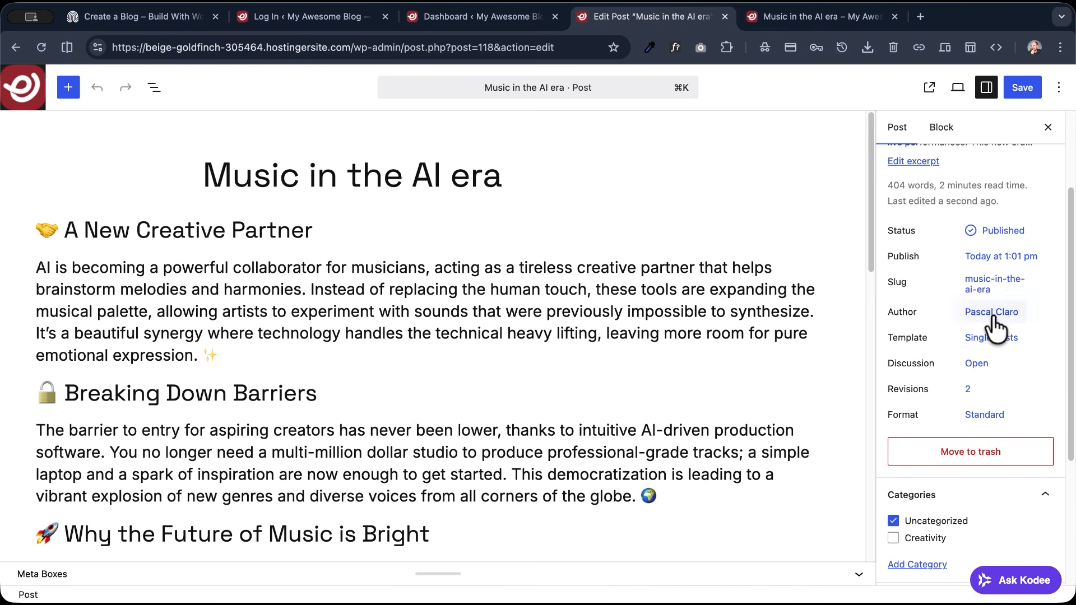
{"action": "scroll", "coordinate": [923, 381], "scroll_direction": "down", "scroll_amount": 3}
{"action": "scroll", "coordinate": [923, 380], "scroll_direction": "down", "scroll_amount": 2}
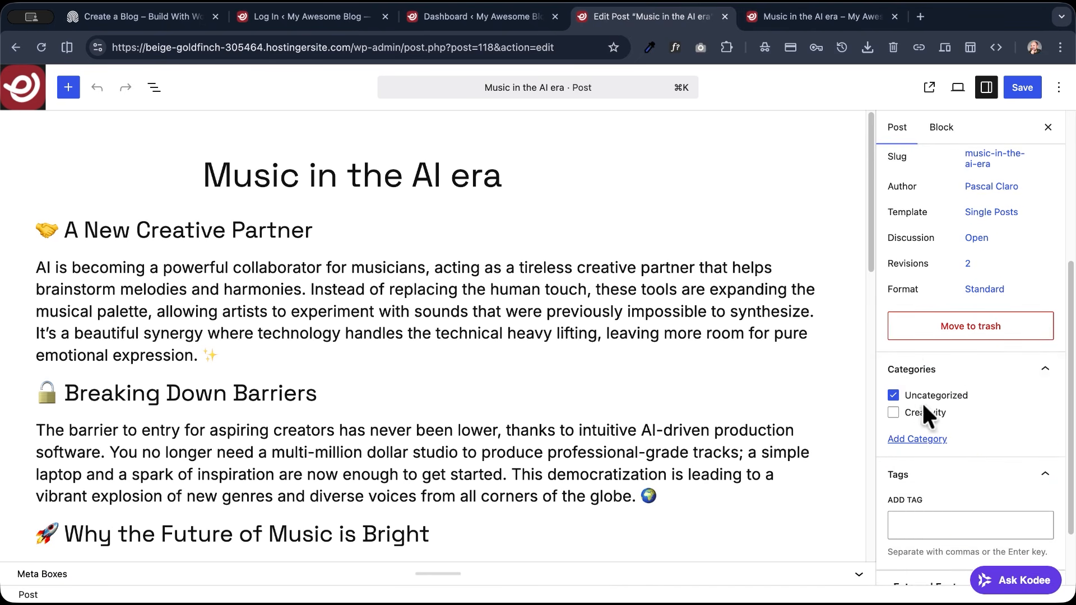
{"action": "left_click", "coordinate": [912, 410]}
{"action": "left_click", "coordinate": [932, 394]}
- Add the tags "AI" and "Music" to the post and save it
{"action": "scroll", "coordinate": [939, 392], "scroll_direction": "down", "scroll_amount": 1}
{"action": "scroll", "coordinate": [943, 394], "scroll_direction": "down", "scroll_amount": 2}
{"action": "left_click", "coordinate": [938, 441]}
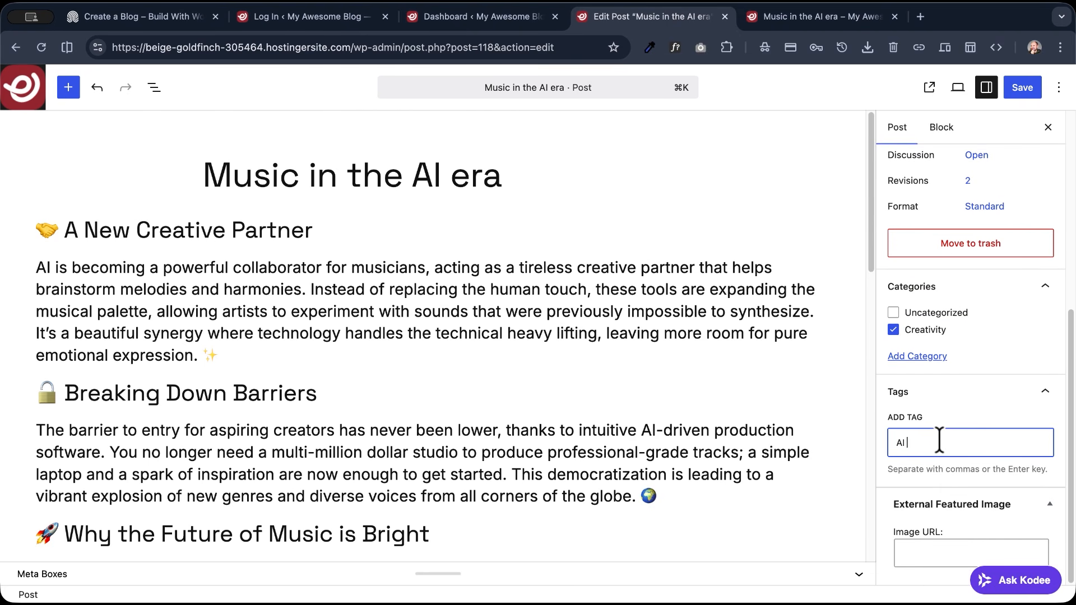
{"action": "type", "text": "AI"}
{"action": "key", "text": "Return"}
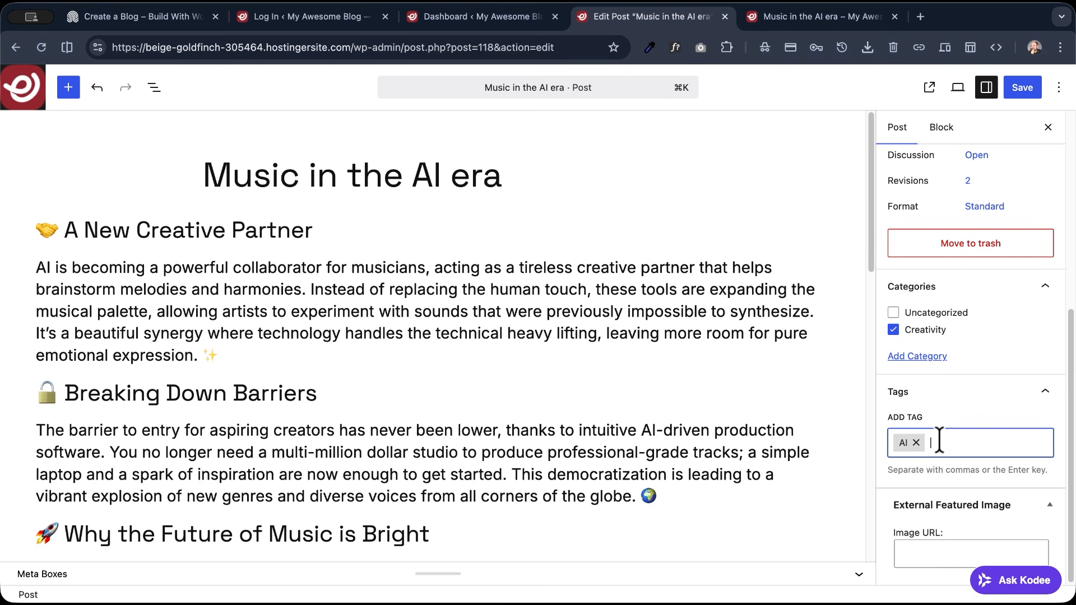
{"action": "key", "text": "Return"}
{"action": "left_click", "coordinate": [1022, 87]}
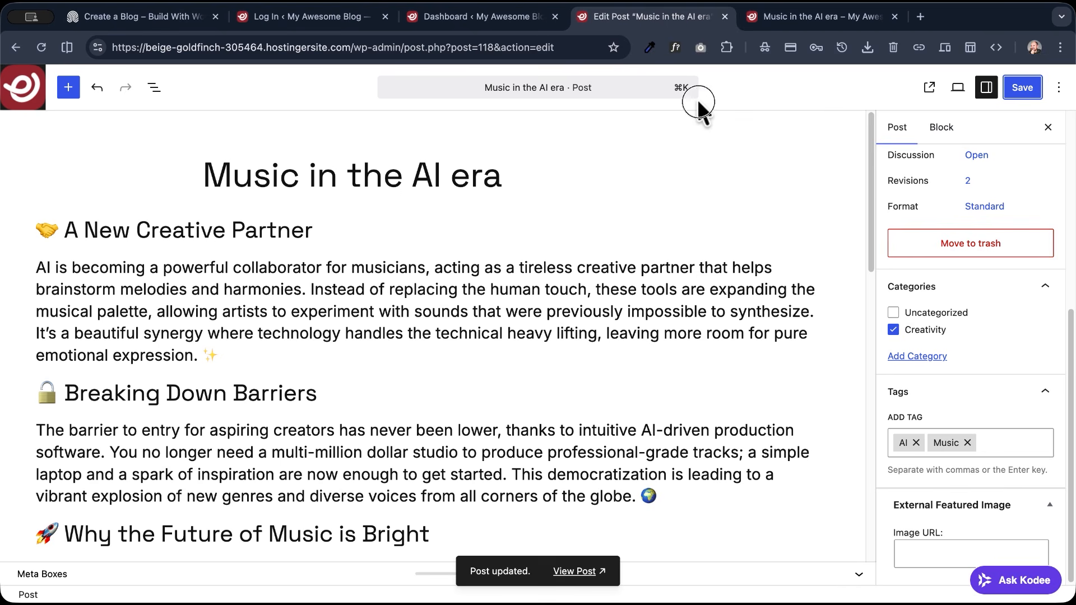
- Open the live post and check its category below the title and its tags above the comments
{"action": "left_click", "coordinate": [928, 88]}
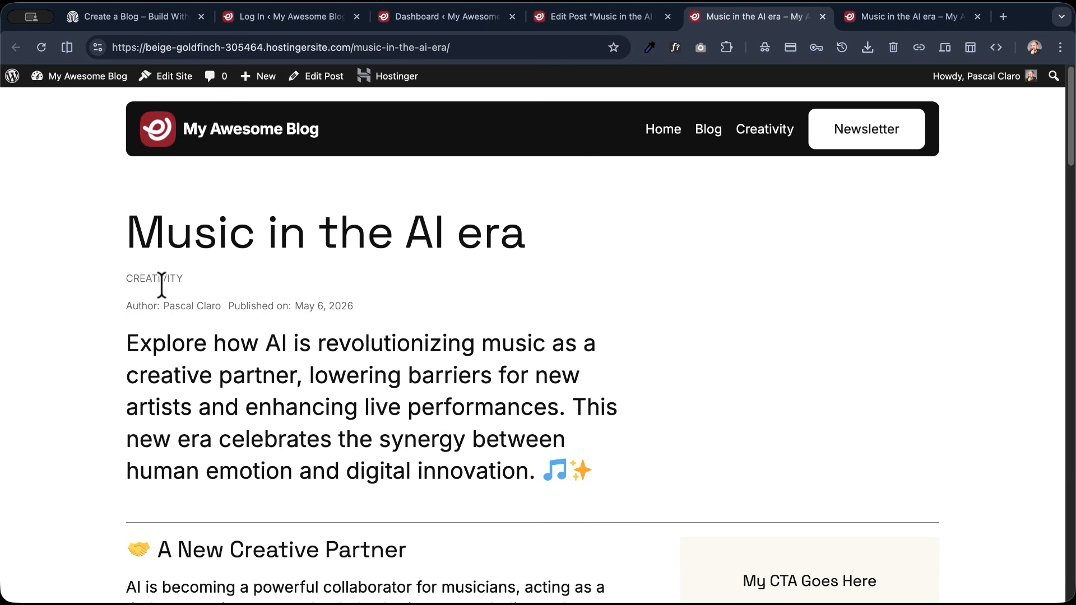
{"action": "scroll", "coordinate": [413, 330], "scroll_direction": "down", "scroll_amount": 15}
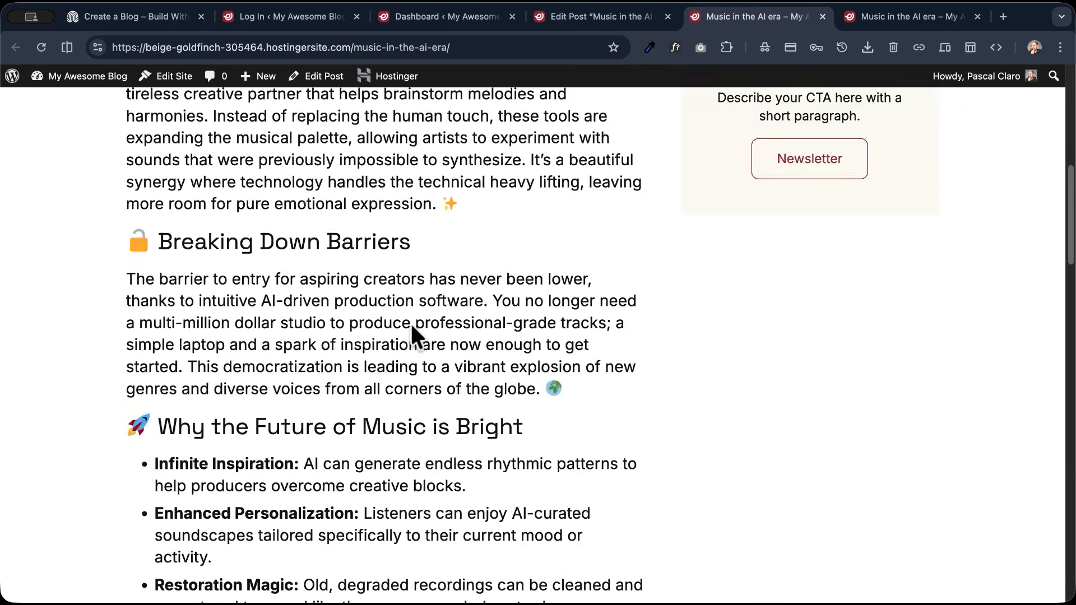
{"action": "scroll", "coordinate": [413, 328], "scroll_direction": "down", "scroll_amount": 5}
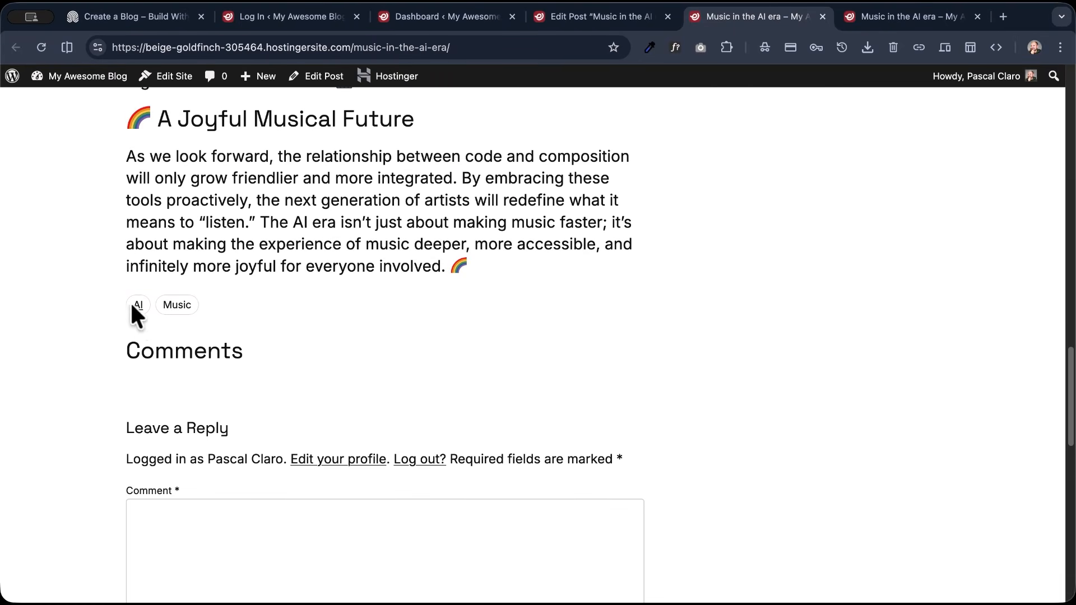
{"action": "scroll", "coordinate": [403, 283], "scroll_direction": "up", "scroll_amount": 20}
{"action": "scroll", "coordinate": [353, 283], "scroll_direction": "down", "scroll_amount": 3}
{"action": "scroll", "coordinate": [353, 305], "scroll_direction": "up", "scroll_amount": 3}
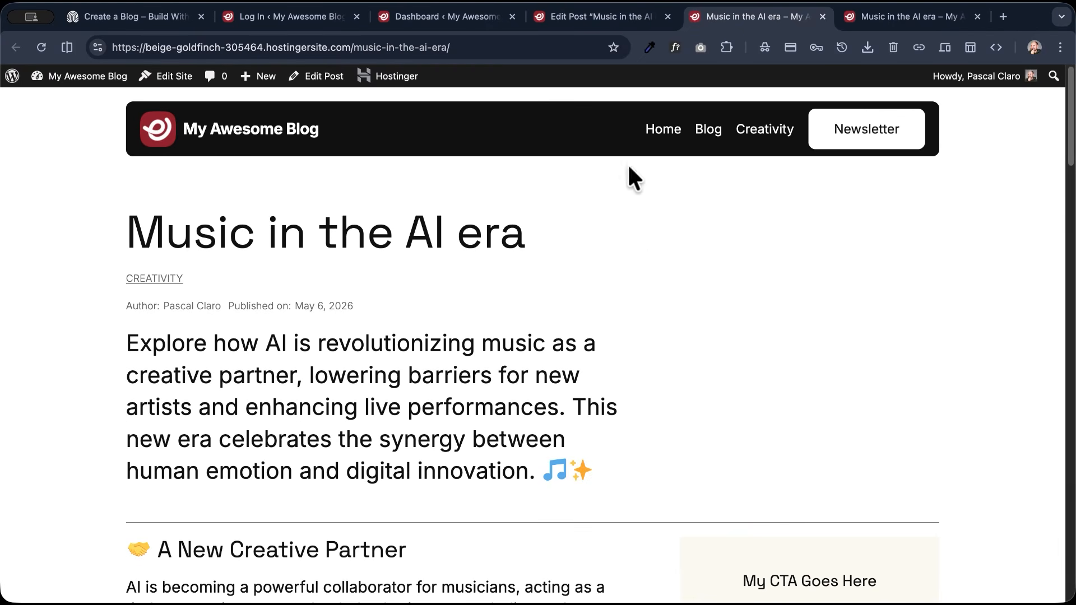
- Upload ai-generated-image-1777798307.png, set it as the post's featured image, and save the post
{"action": "left_click", "coordinate": [629, 21]}
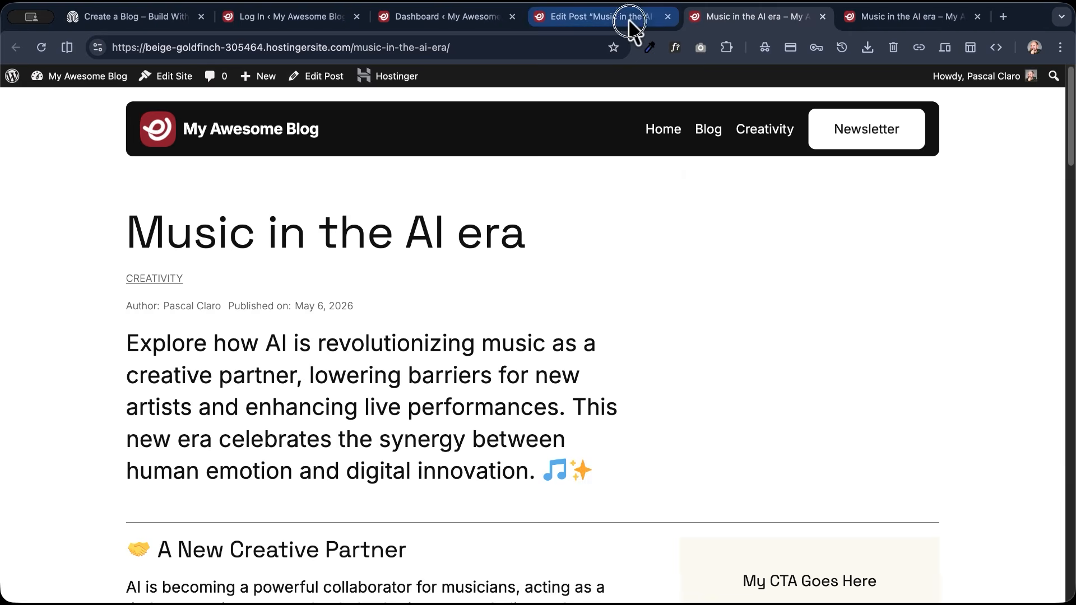
{"action": "scroll", "coordinate": [952, 246], "scroll_direction": "up", "scroll_amount": 5}
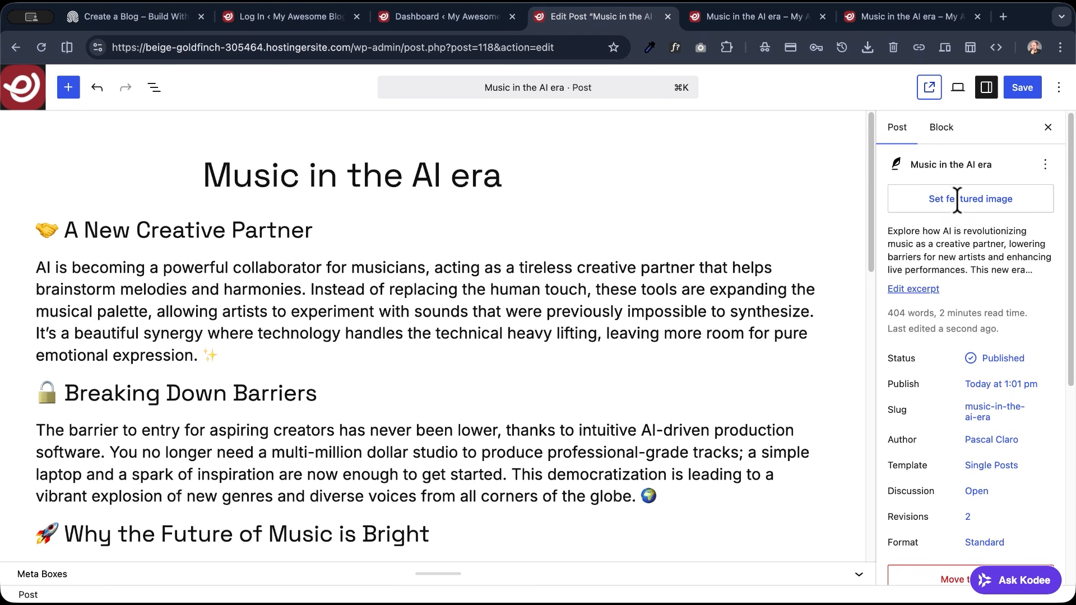
{"action": "left_click", "coordinate": [957, 202]}
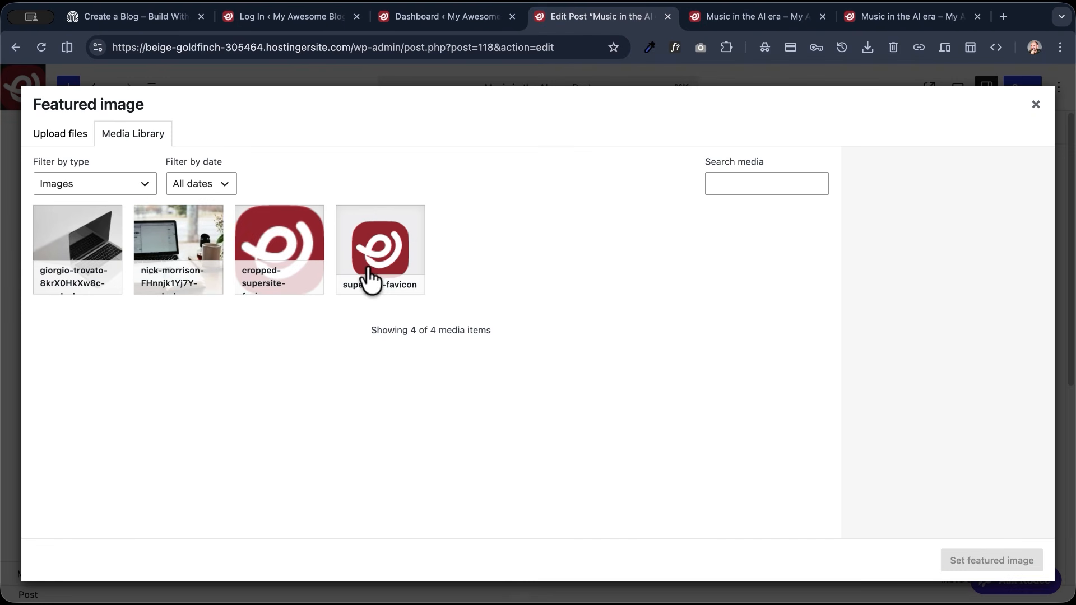
{"action": "left_click", "coordinate": [79, 140]}
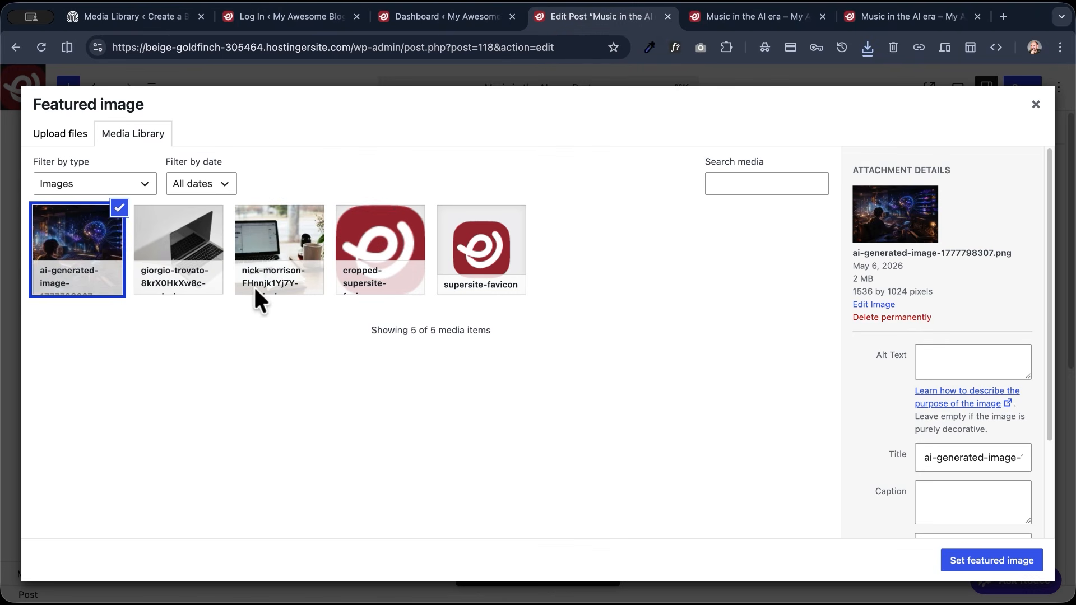
{"action": "left_click", "coordinate": [998, 563]}
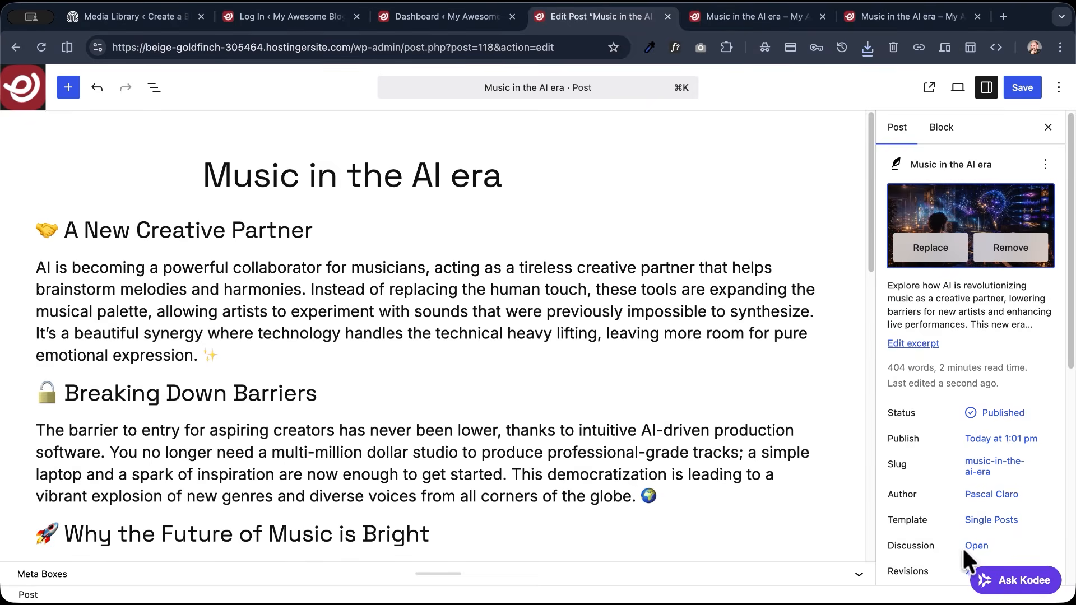
{"action": "left_click", "coordinate": [1022, 85]}
- Open the live post and check how the featured image appears with the title, excerpt and content
{"action": "left_click", "coordinate": [929, 86]}
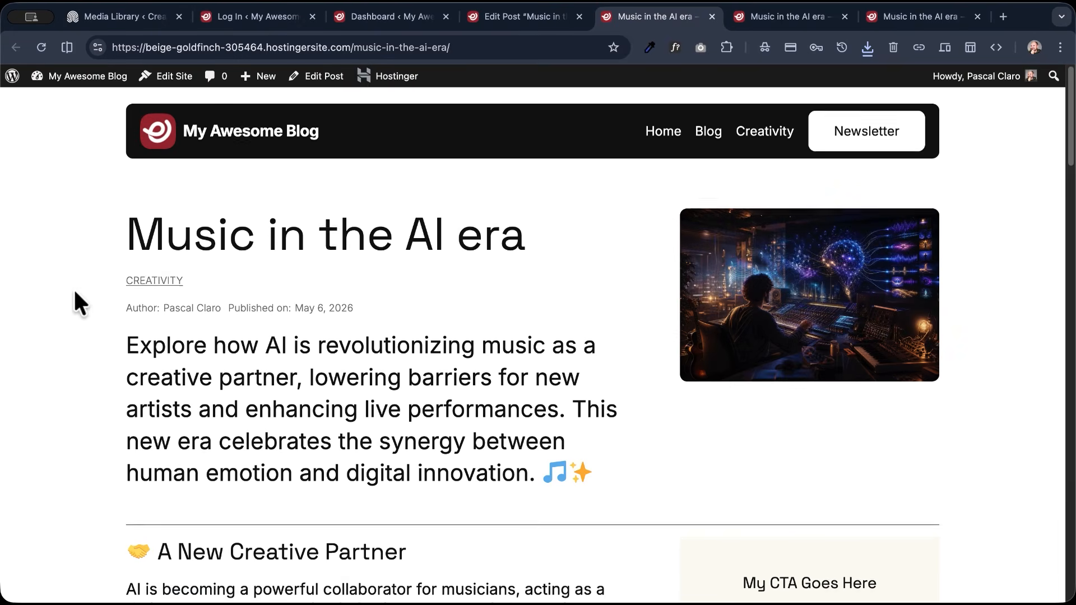
{"action": "scroll", "coordinate": [81, 305], "scroll_direction": "down", "scroll_amount": 7}
{"action": "scroll", "coordinate": [80, 297], "scroll_direction": "down", "scroll_amount": 16}
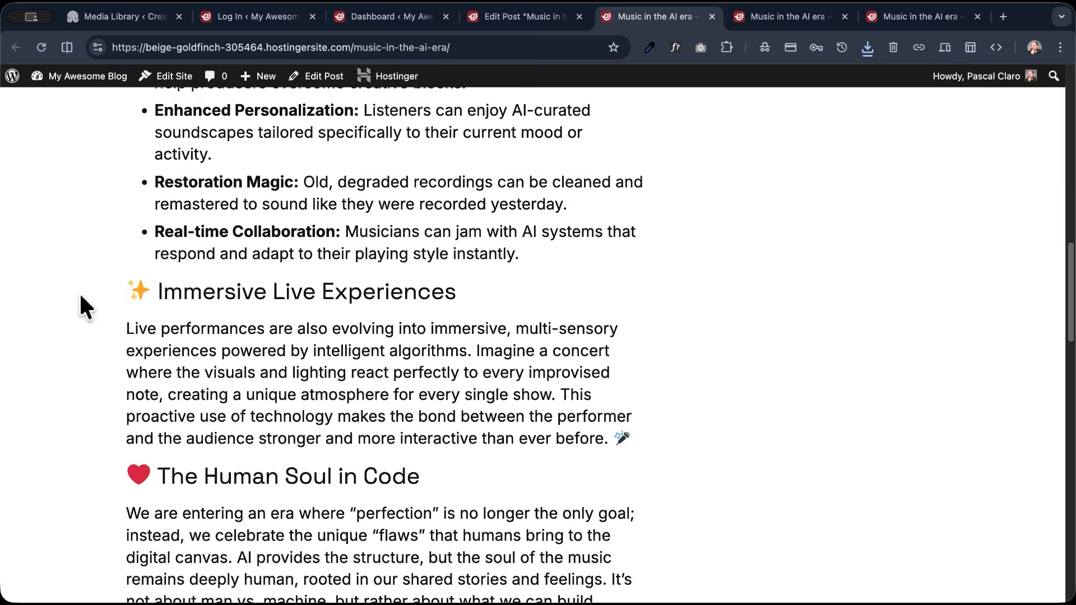
{"action": "scroll", "coordinate": [80, 297], "scroll_direction": "up", "scroll_amount": 15}
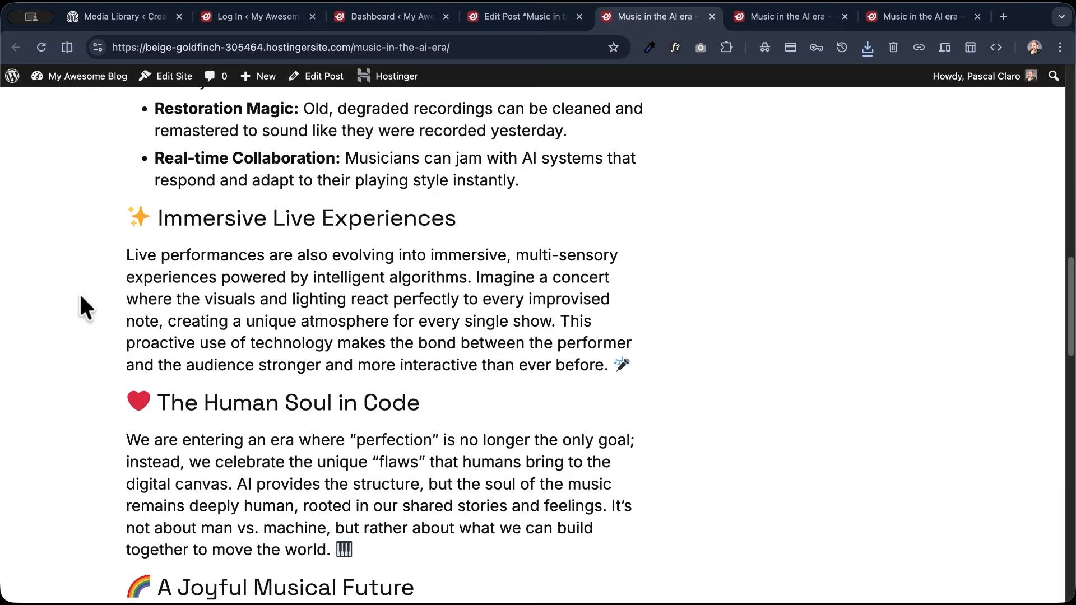
{"action": "scroll", "coordinate": [80, 297], "scroll_direction": "up", "scroll_amount": 9}
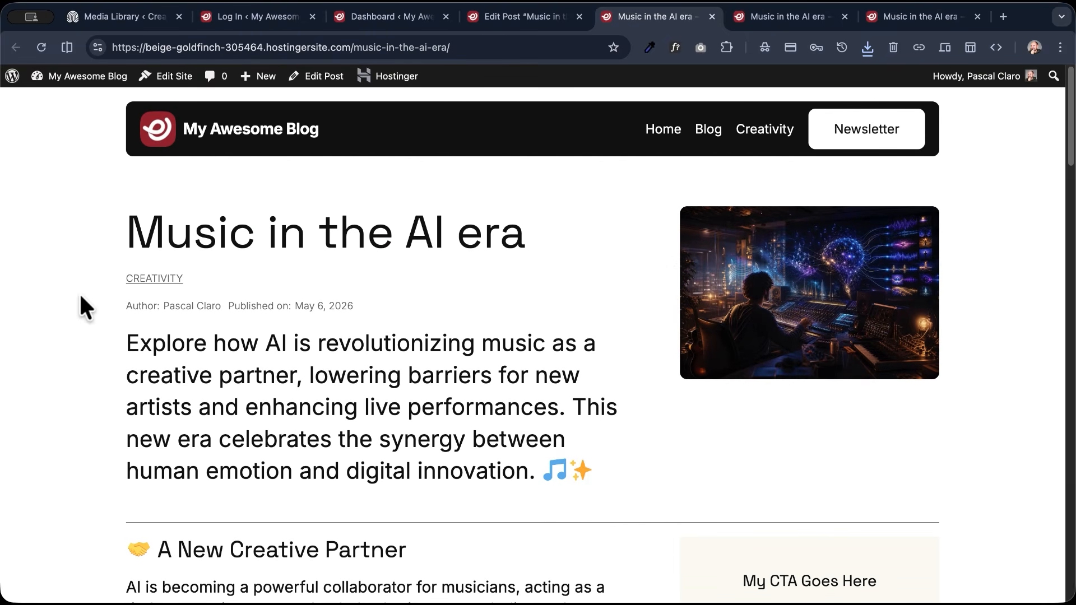
- Visit the Blog page and the Creativity category archive to check how the new post is listed
{"action": "left_click", "coordinate": [709, 132]}
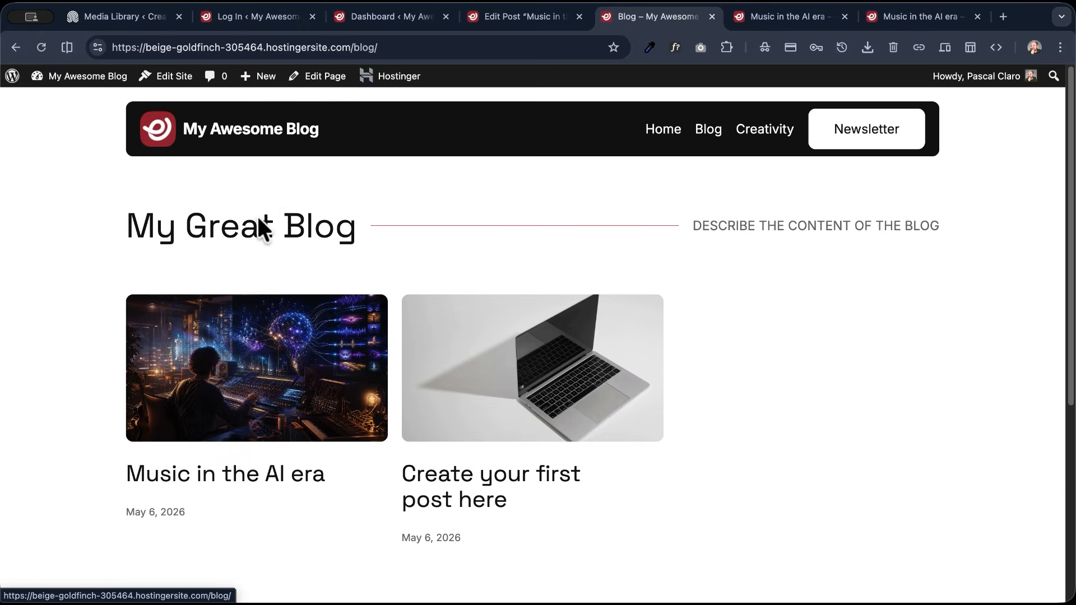
{"action": "scroll", "coordinate": [144, 235], "scroll_direction": "down", "scroll_amount": 3}
{"action": "scroll", "coordinate": [144, 240], "scroll_direction": "up", "scroll_amount": 3}
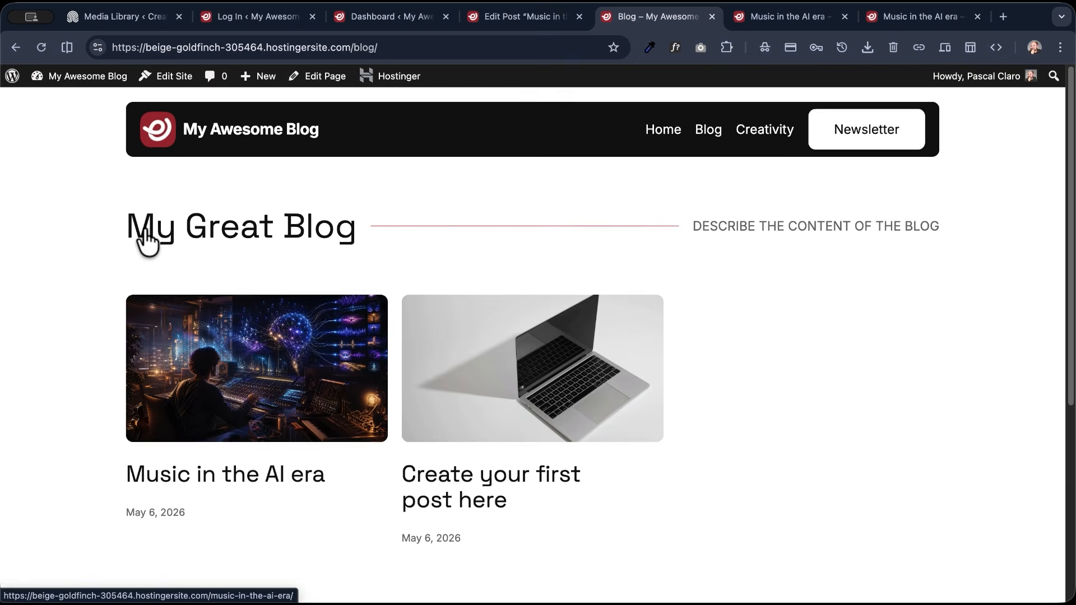
{"action": "left_click", "coordinate": [760, 132]}
{"action": "left_click", "coordinate": [764, 127]}
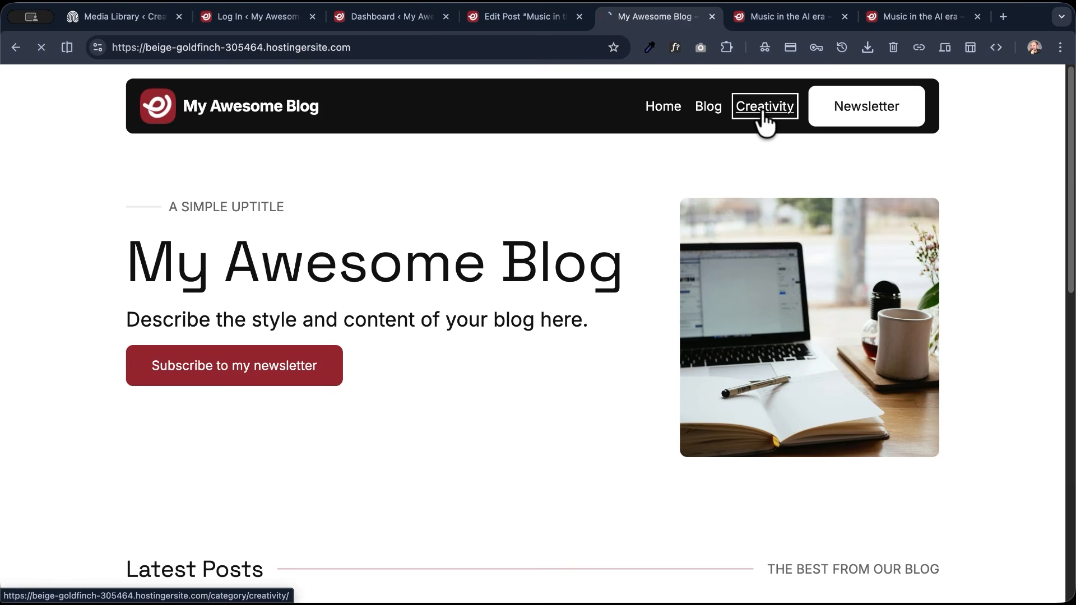
{"action": "scroll", "coordinate": [207, 224], "scroll_direction": "down", "scroll_amount": 5}
{"action": "scroll", "coordinate": [560, 168], "scroll_direction": "up", "scroll_amount": 5}
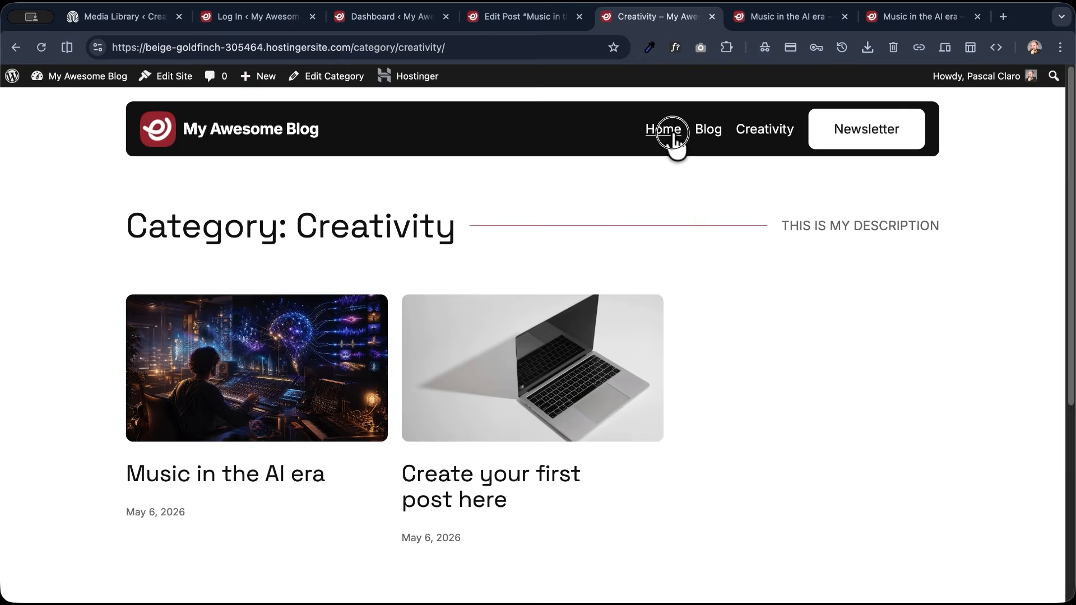
- Open and reload the home page, and check the Latest Posts section for the new post
{"action": "left_click", "coordinate": [664, 132]}
{"action": "scroll", "coordinate": [94, 262], "scroll_direction": "down", "scroll_amount": 8}
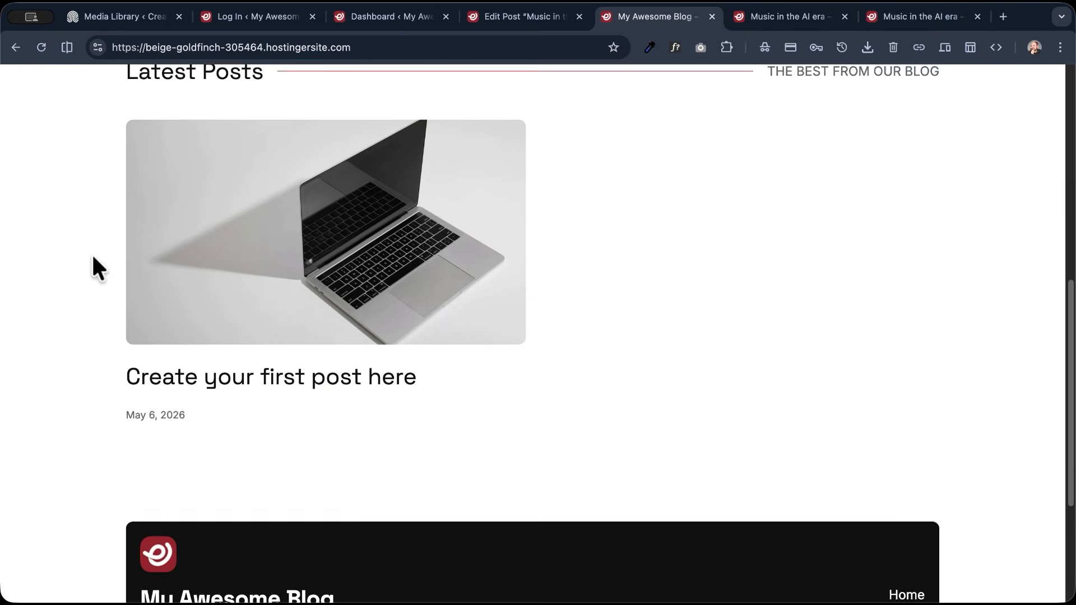
{"action": "scroll", "coordinate": [92, 257], "scroll_direction": "up", "scroll_amount": 2}
{"action": "key", "text": "super+r"}
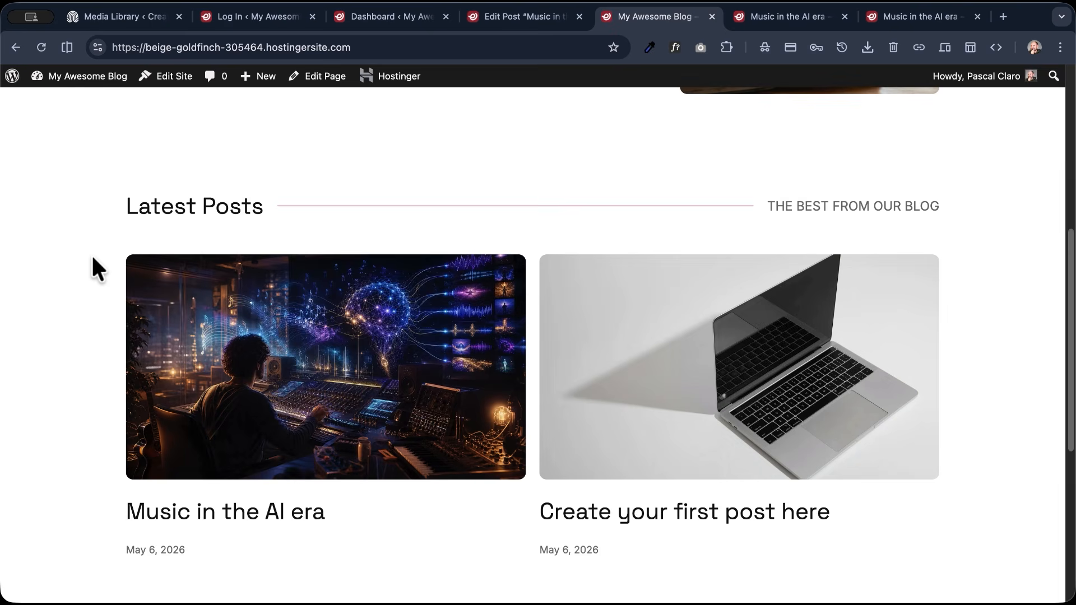
{"action": "scroll", "coordinate": [92, 253], "scroll_direction": "down", "scroll_amount": 3}
{"action": "scroll", "coordinate": [251, 238], "scroll_direction": "up", "scroll_amount": 10}
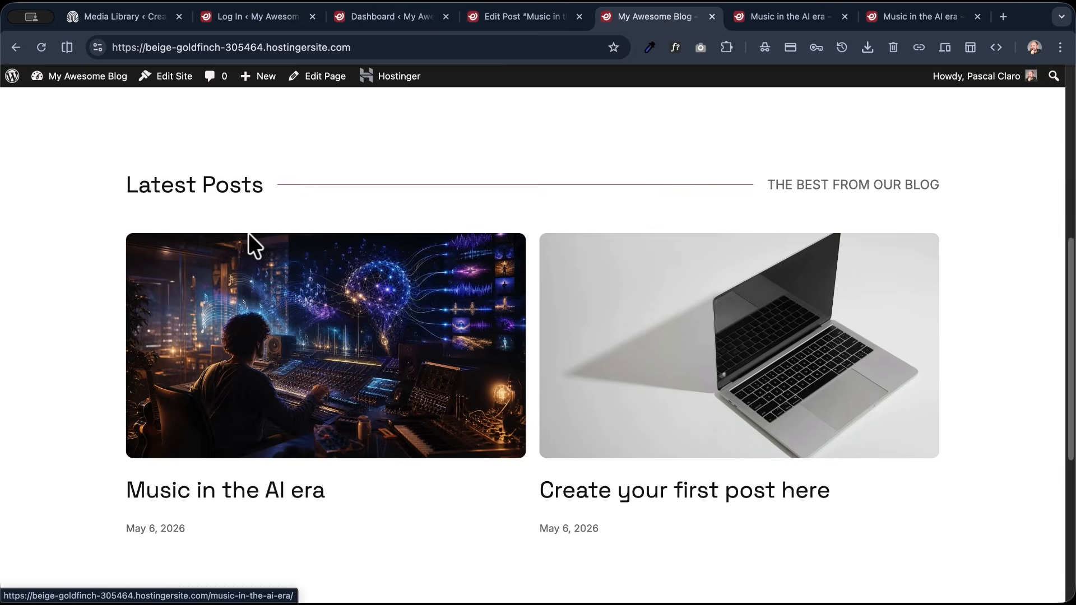
- Open the WordPress dashboard from the home page and ask Kodee to create basic content in the saved About page
{"action": "scroll", "coordinate": [246, 238], "scroll_direction": "down", "scroll_amount": 8}
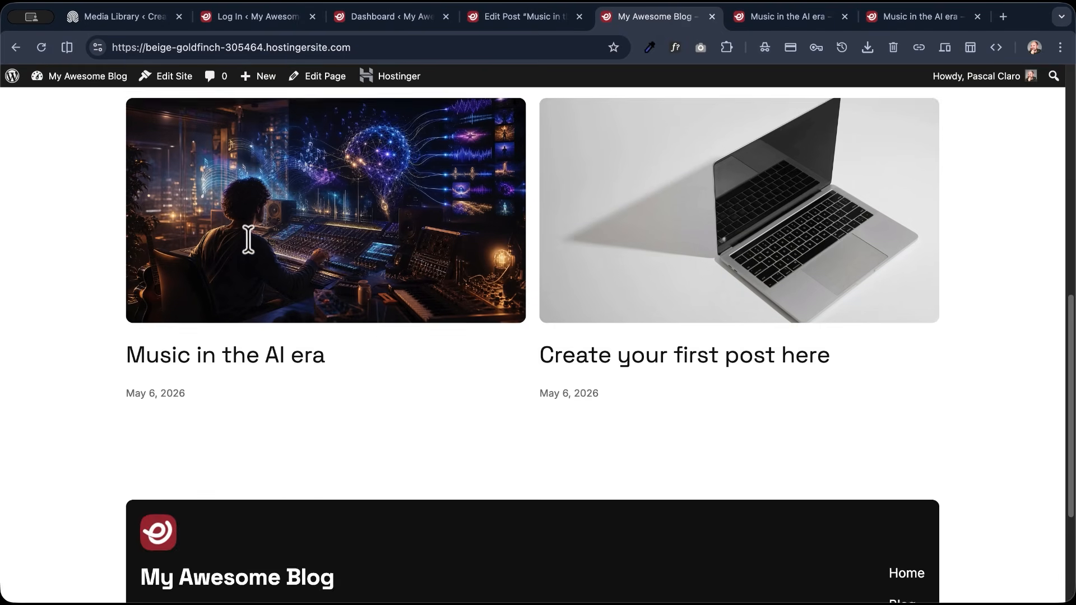
{"action": "scroll", "coordinate": [248, 238], "scroll_direction": "up", "scroll_amount": 2}
{"action": "scroll", "coordinate": [251, 252], "scroll_direction": "up", "scroll_amount": 8}
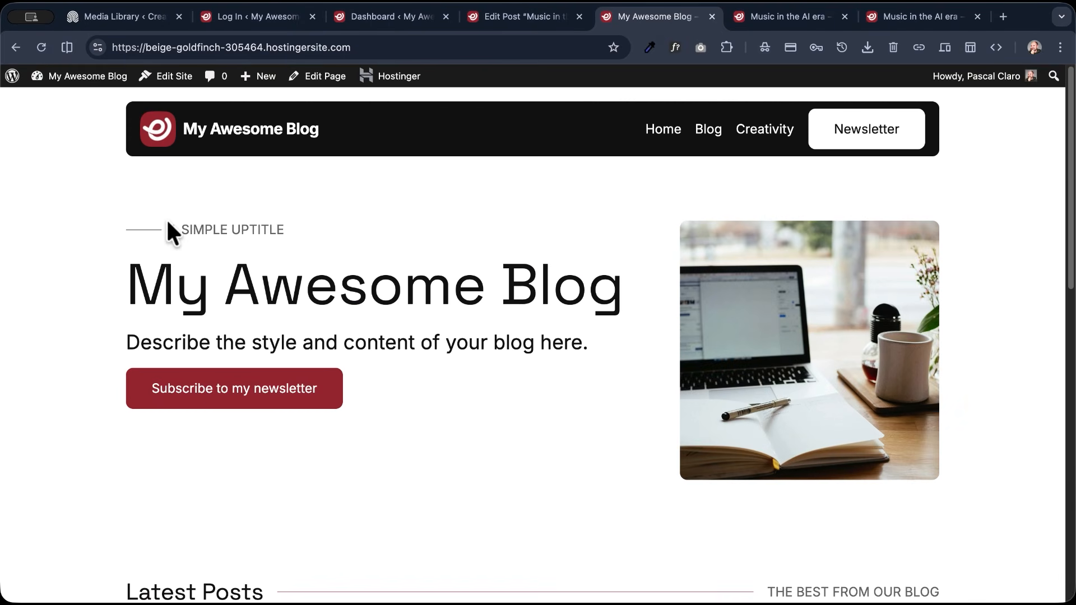
{"action": "left_click", "coordinate": [31, 97]}
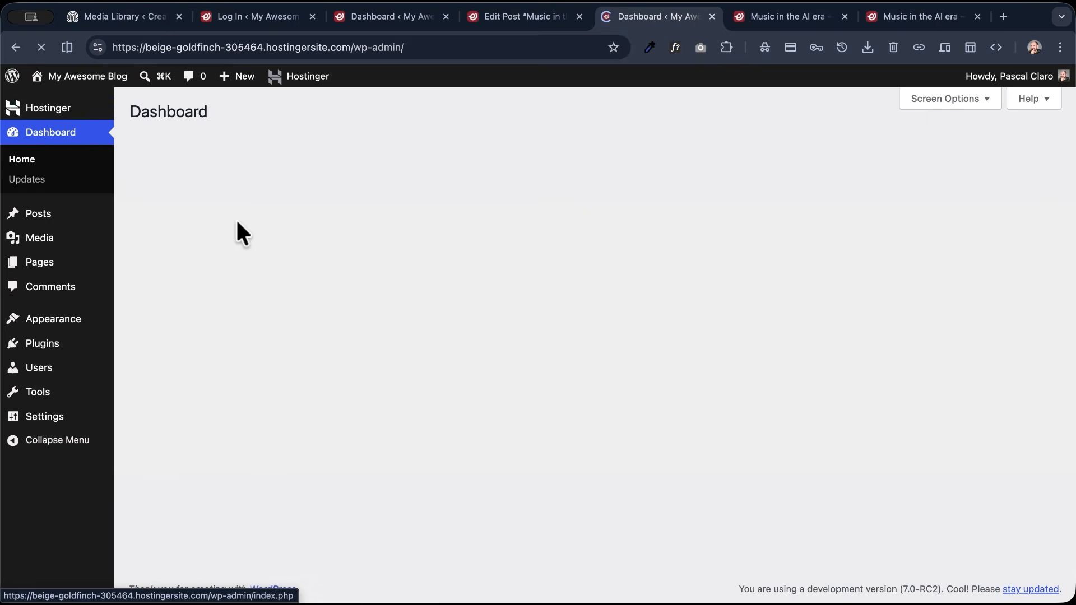
{"action": "left_click", "coordinate": [1047, 580]}
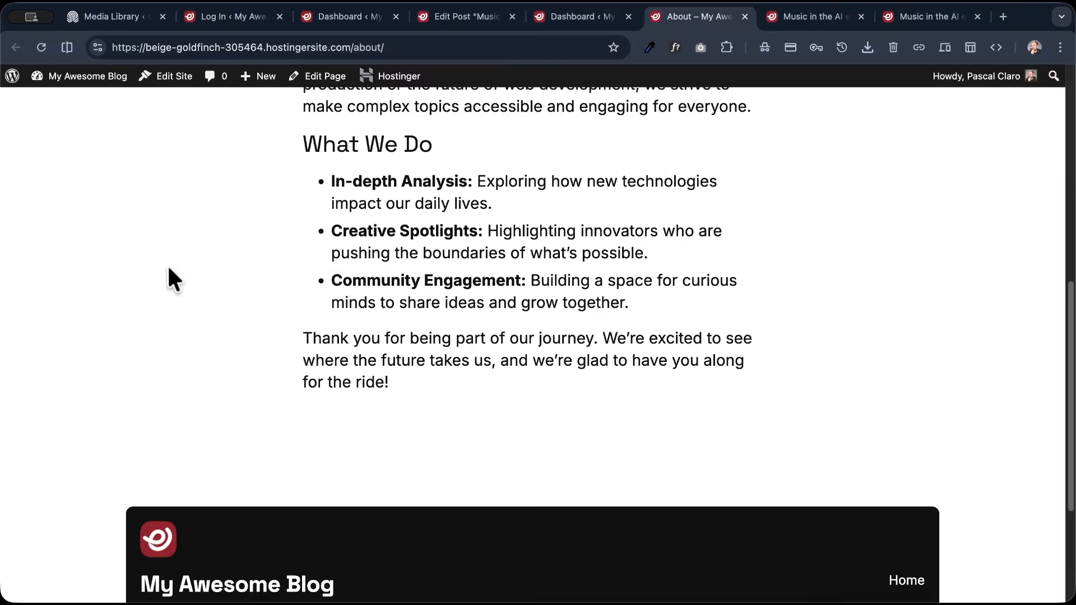
- Open the live About page and review its title, generated sections and footer
{"action": "scroll", "coordinate": [168, 269], "scroll_direction": "down", "scroll_amount": 3}
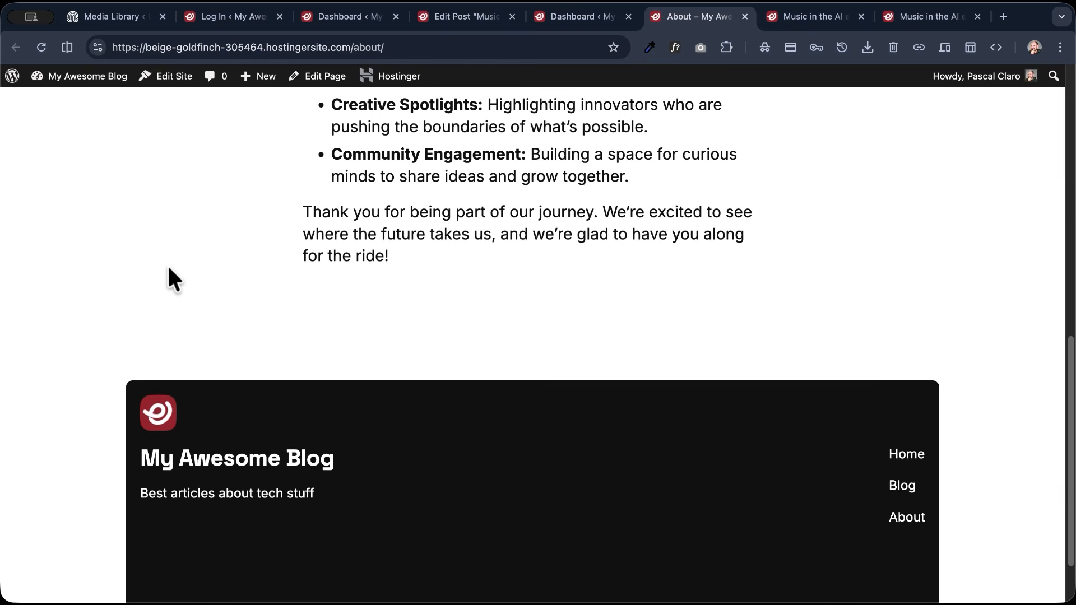
{"action": "scroll", "coordinate": [168, 269], "scroll_direction": "up", "scroll_amount": 5}
{"action": "scroll", "coordinate": [167, 264], "scroll_direction": "up", "scroll_amount": 6}
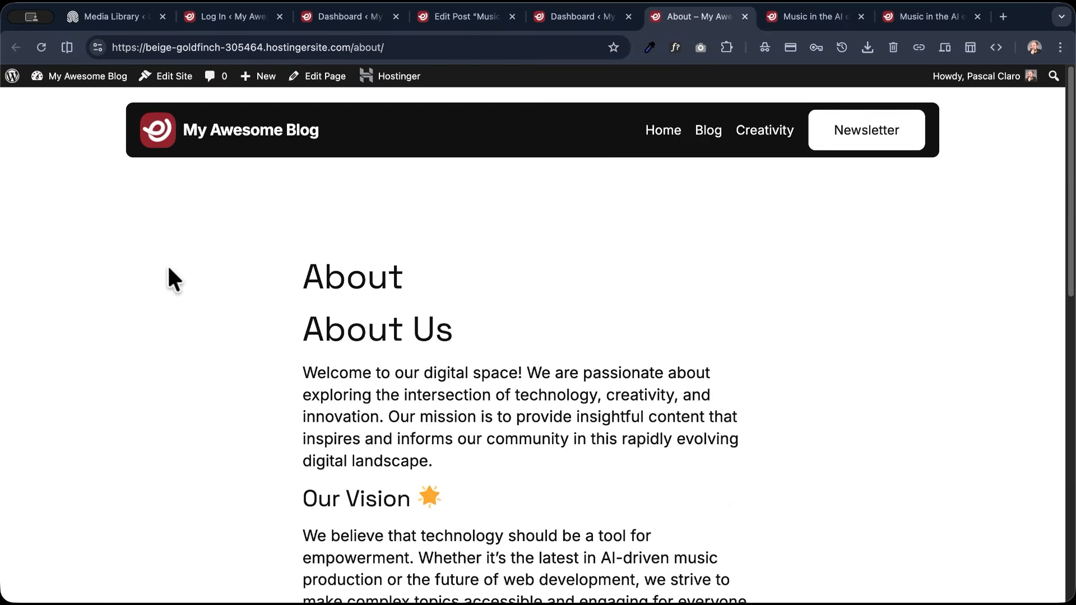
- Return to the dashboard and ask Kodee to change the About page's template to page no title
{"action": "left_click", "coordinate": [573, 15]}
{"action": "left_click", "coordinate": [885, 478]}
{"action": "type", "text": "chan"}
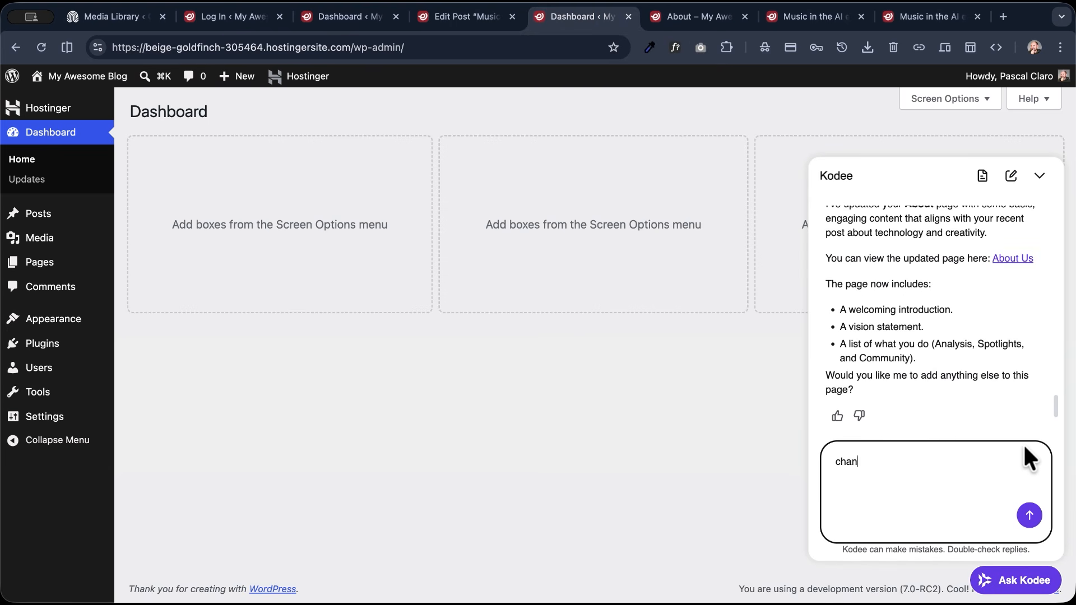
{"action": "type", "text": "ge that page template to page no"}
{"action": "type", "text": " ti"}
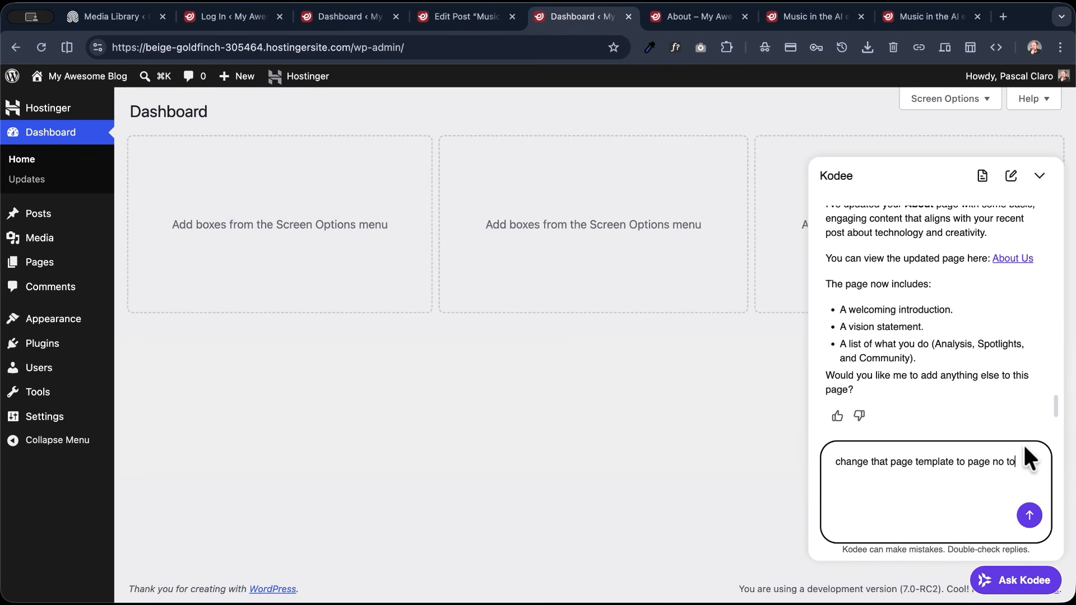
{"action": "type", "text": "tle"}
{"action": "key", "text": "Return"}
- Check Kodee's reply on the template request and reload the live About page to inspect its heading and layout
{"action": "left_click", "coordinate": [695, 17]}
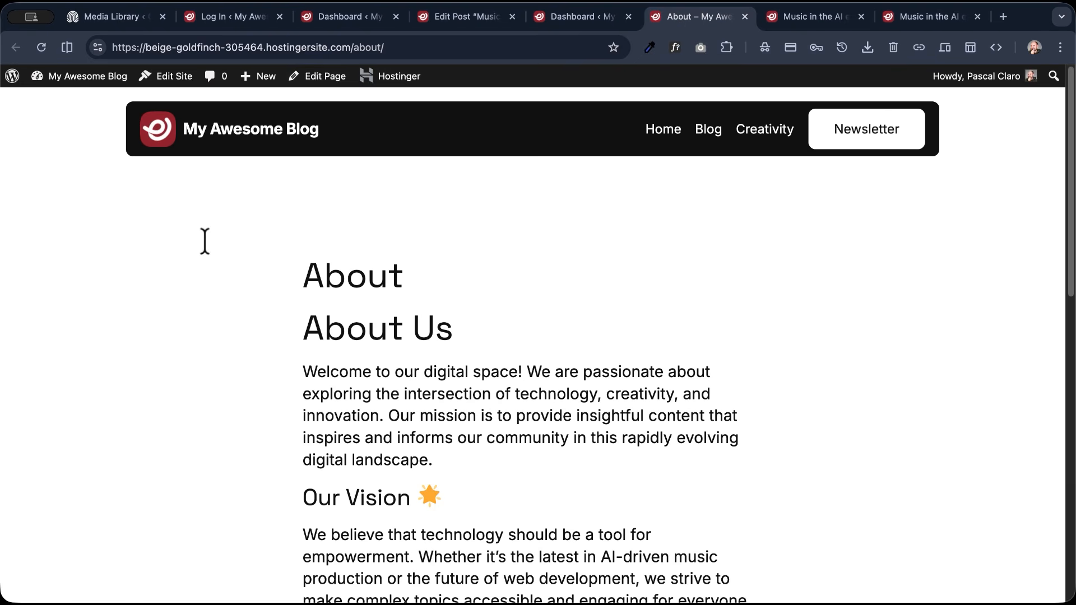
{"action": "left_click", "coordinate": [591, 20]}
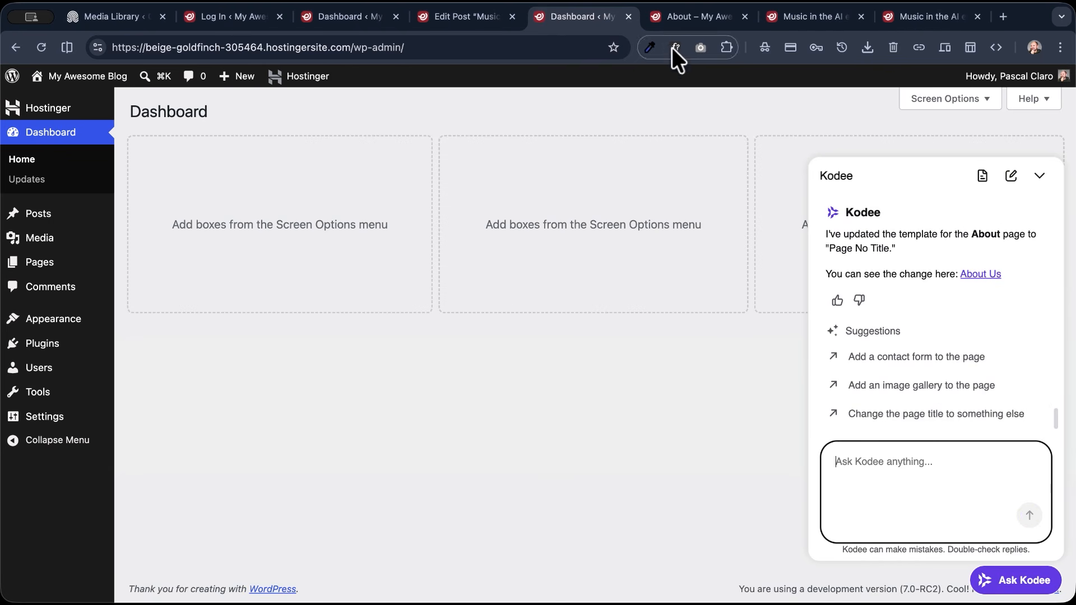
{"action": "left_click", "coordinate": [674, 18]}
{"action": "left_click", "coordinate": [42, 49]}
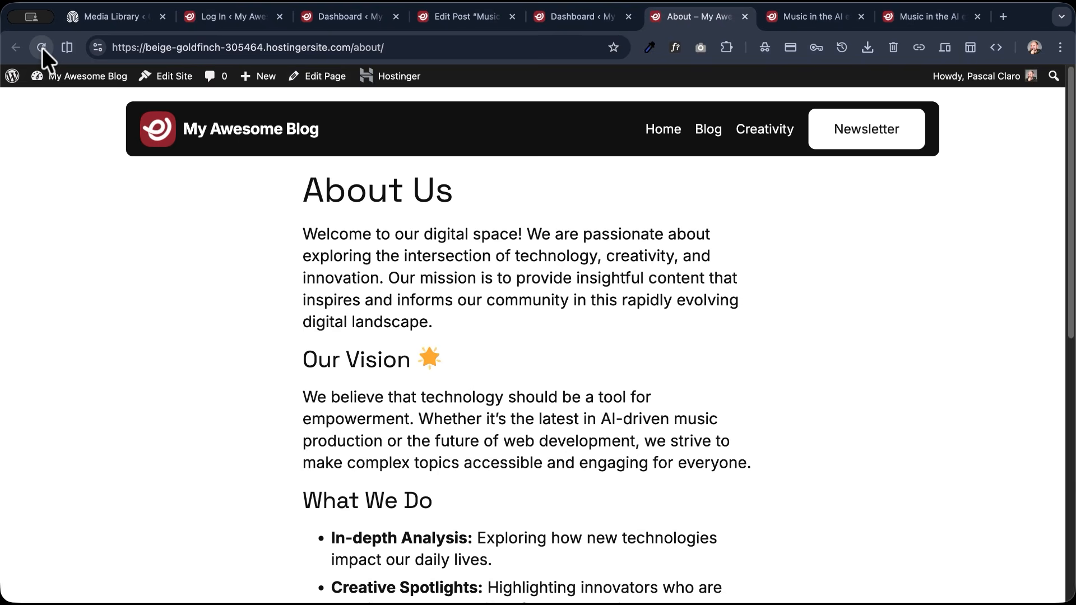
{"action": "scroll", "coordinate": [344, 305], "scroll_direction": "down", "scroll_amount": 4}
{"action": "scroll", "coordinate": [344, 305], "scroll_direction": "down", "scroll_amount": 5}
{"action": "scroll", "coordinate": [343, 312], "scroll_direction": "up", "scroll_amount": 10}
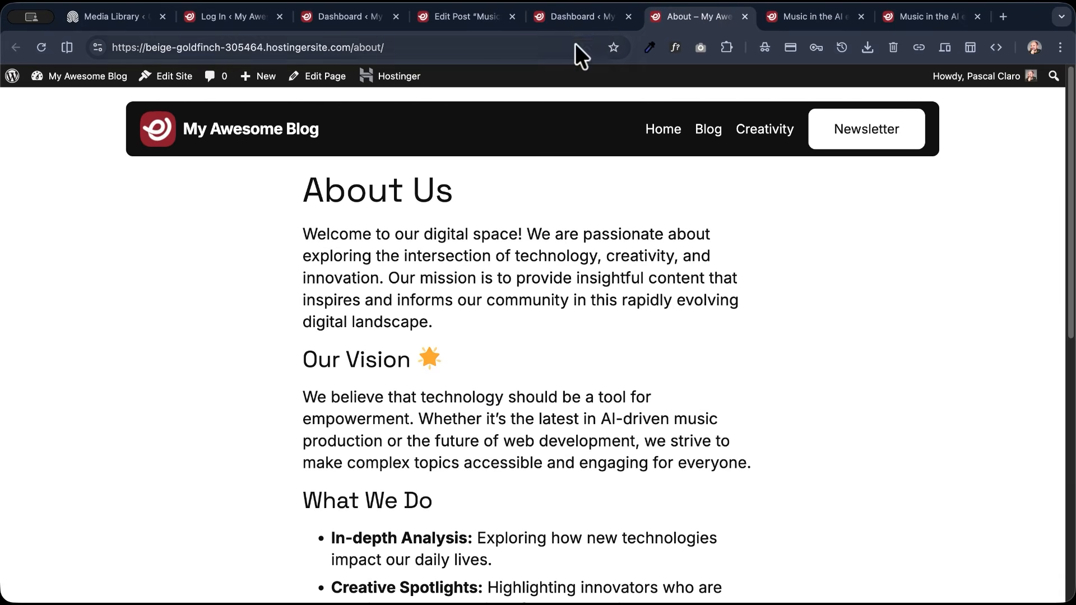
- Have Kodee carry out its suggestion to add an image gallery to the page, and return to the live About page
{"action": "left_click", "coordinate": [581, 22]}
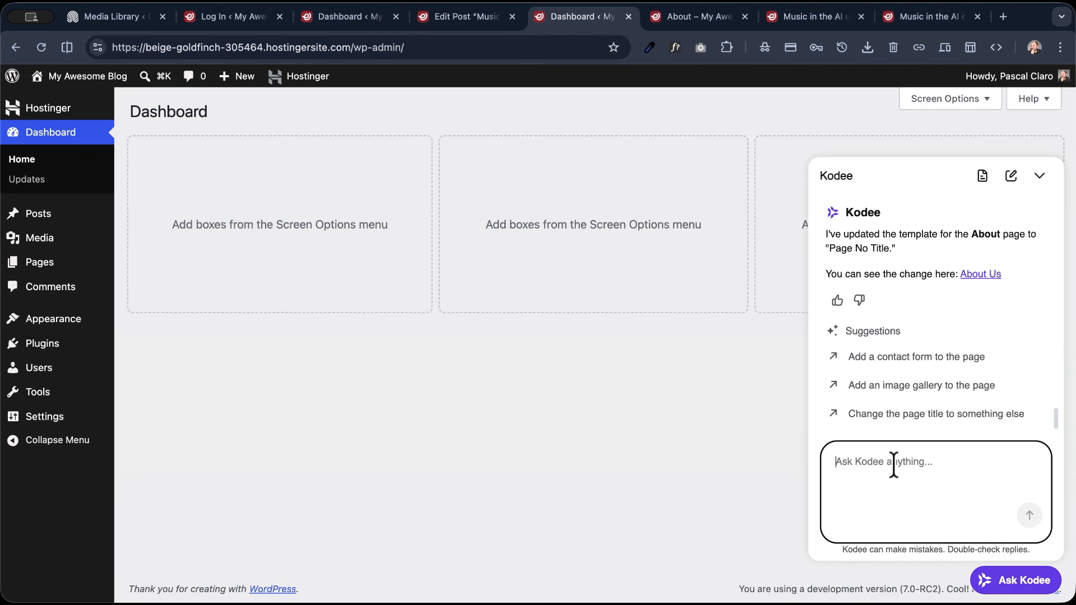
{"action": "left_click", "coordinate": [924, 385]}
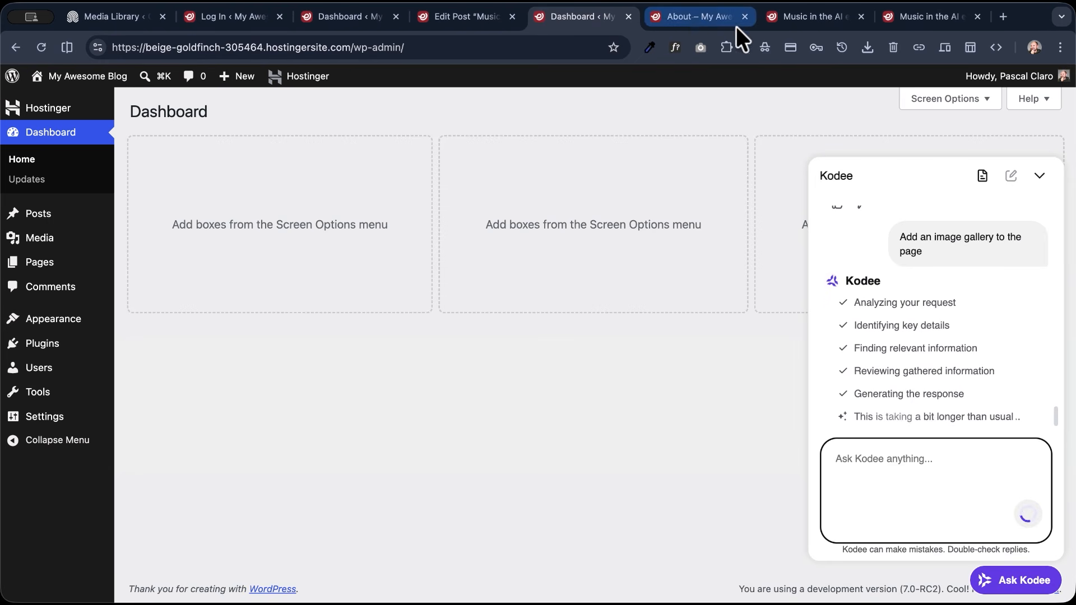
{"action": "left_click", "coordinate": [691, 18]}
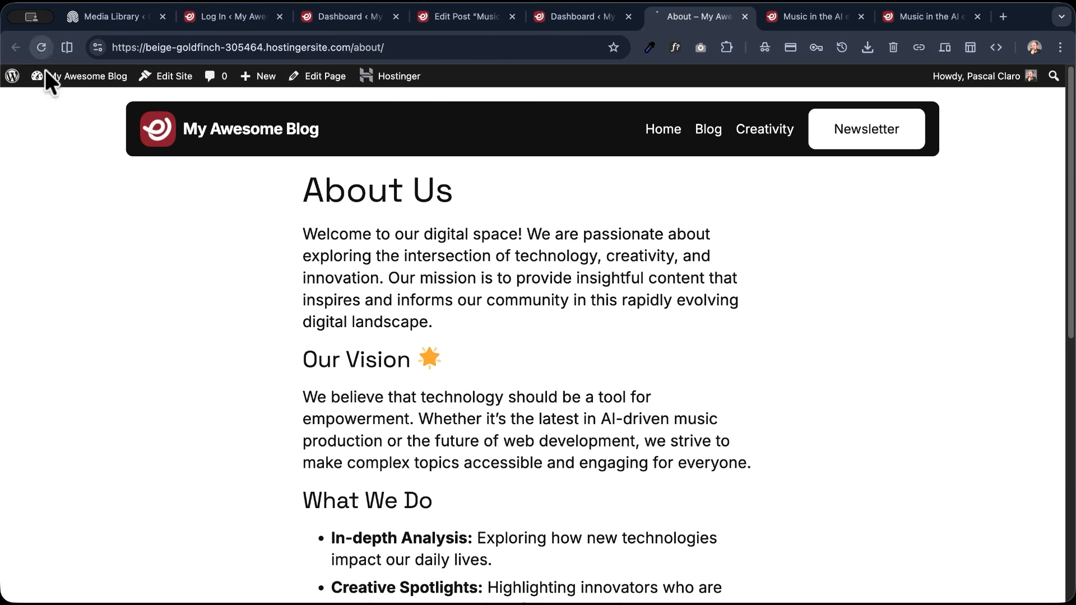
- Examine the Our Gallery section and the surrounding text on the live About page
{"action": "scroll", "coordinate": [79, 291], "scroll_direction": "down", "scroll_amount": 7}
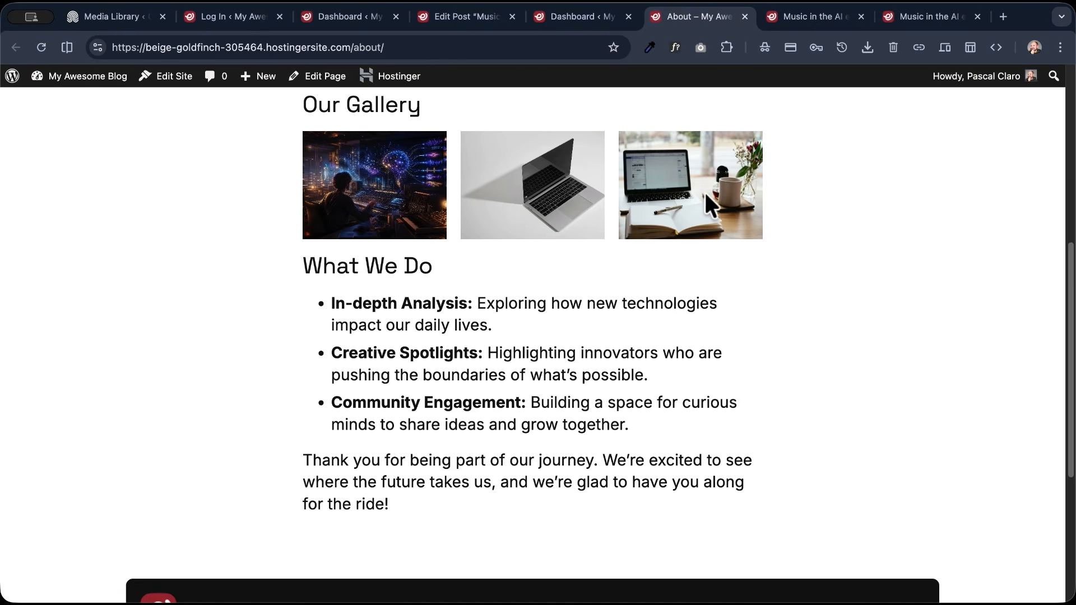
{"action": "scroll", "coordinate": [331, 218], "scroll_direction": "up", "scroll_amount": 2}
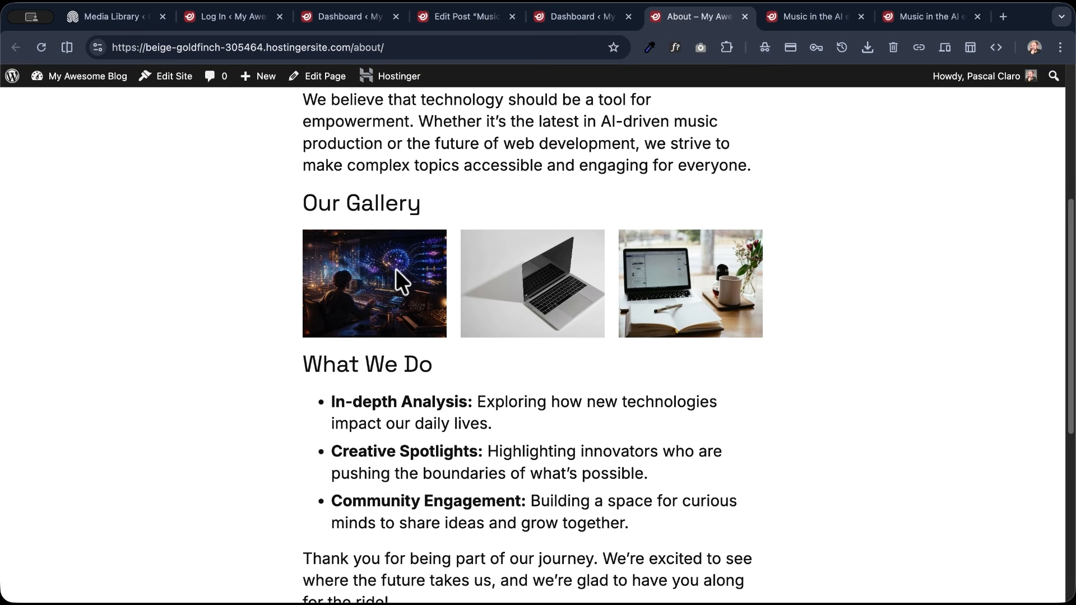
{"action": "scroll", "coordinate": [392, 272], "scroll_direction": "down", "scroll_amount": 3}
{"action": "scroll", "coordinate": [392, 272], "scroll_direction": "up", "scroll_amount": 3}
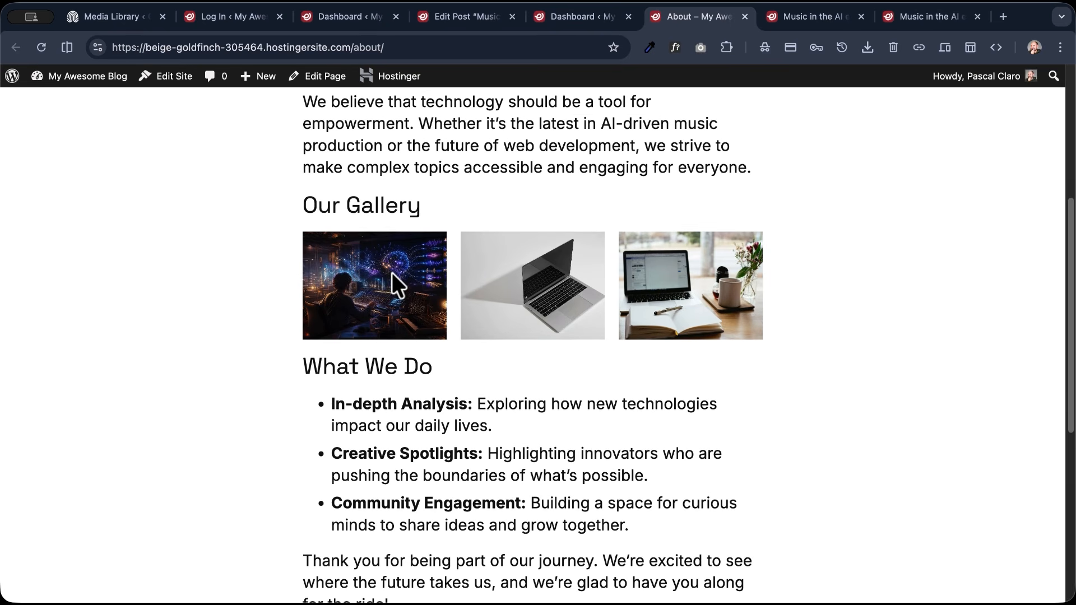
{"action": "scroll", "coordinate": [391, 272], "scroll_direction": "up", "scroll_amount": 5}
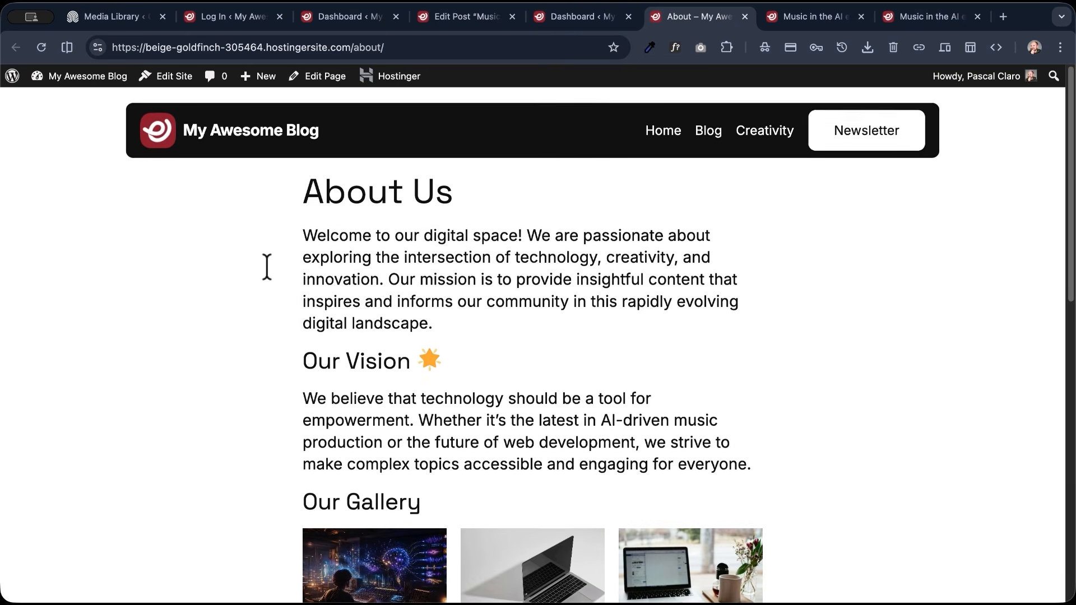
{"action": "scroll", "coordinate": [268, 274], "scroll_direction": "down", "scroll_amount": 8}
{"action": "scroll", "coordinate": [269, 278], "scroll_direction": "up", "scroll_amount": 3}
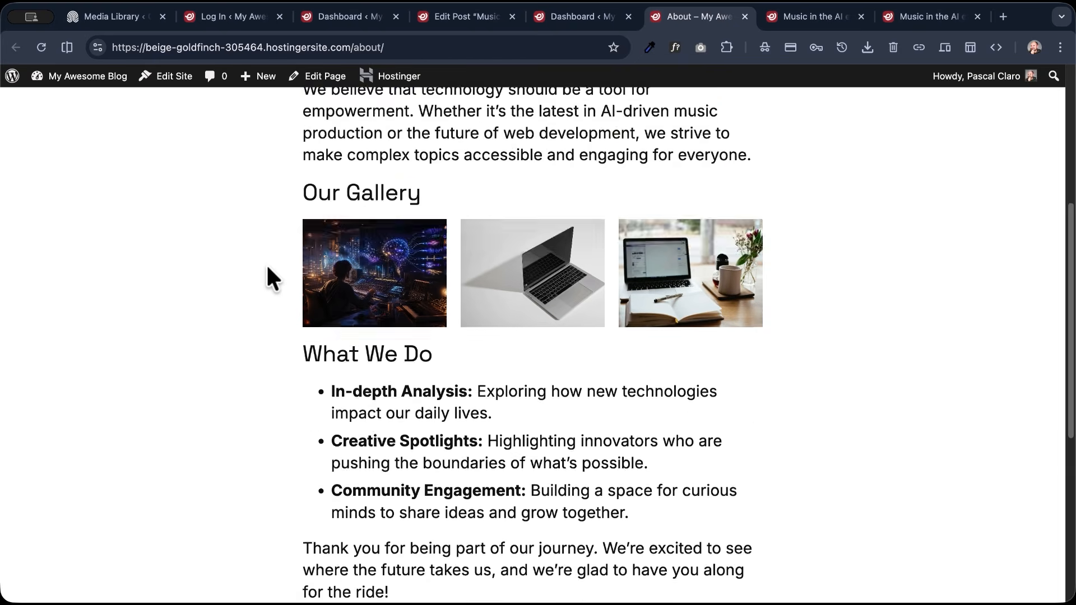
{"action": "scroll", "coordinate": [267, 267], "scroll_direction": "up", "scroll_amount": 5}
{"action": "scroll", "coordinate": [266, 266], "scroll_direction": "down", "scroll_amount": 8}
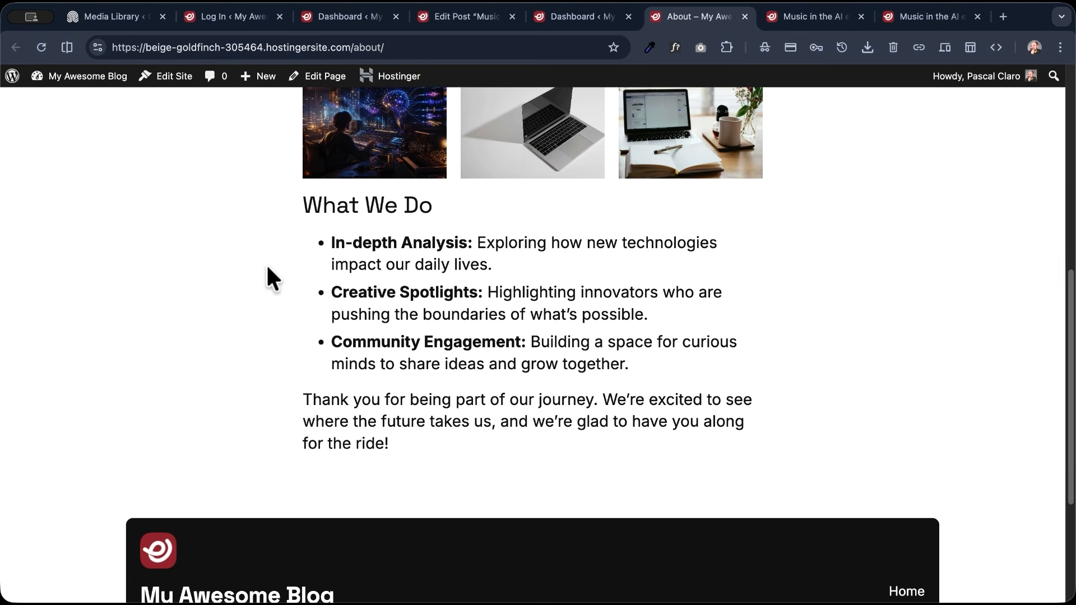
{"action": "scroll", "coordinate": [267, 268], "scroll_direction": "up", "scroll_amount": 3}
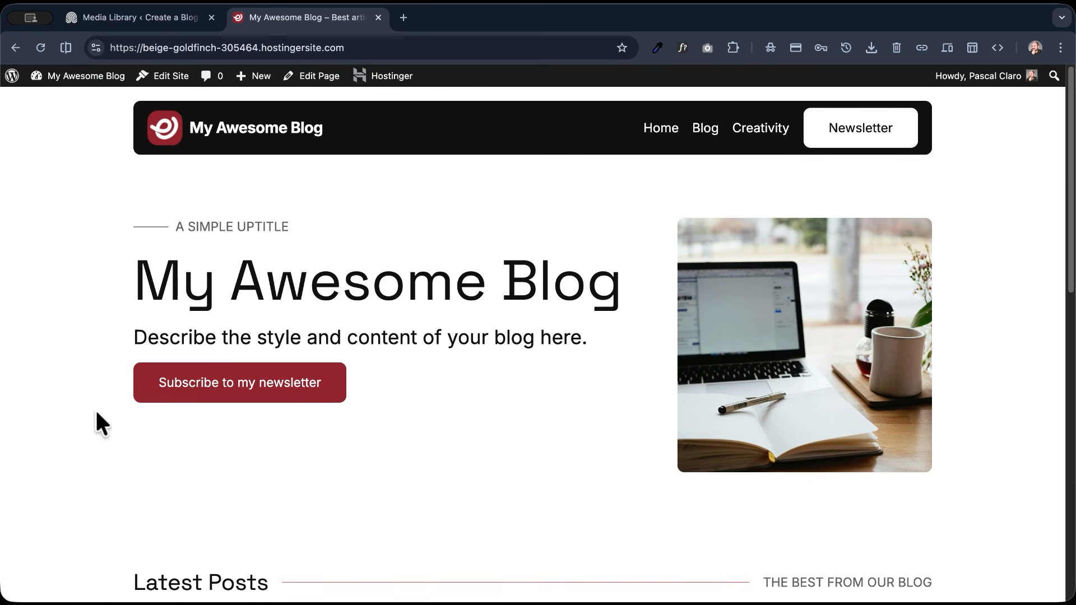
- Select the blog's temporary web address and open hpanel.hostinger.com in a new browser tab
{"action": "left_click_drag", "start_coordinate": [344, 48], "coordinate": [109, 48]}
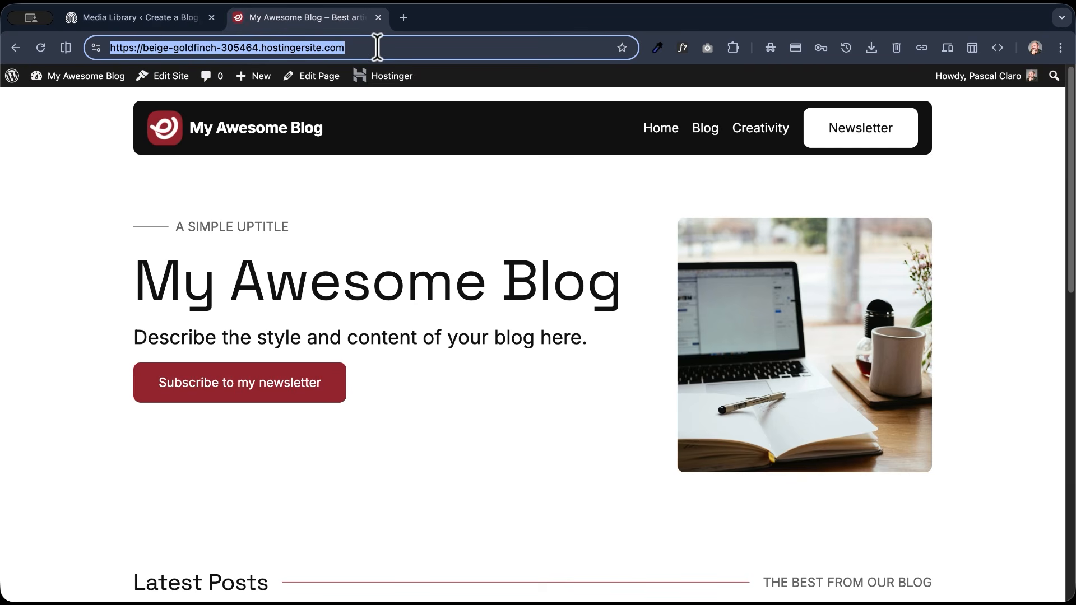
{"action": "left_click", "coordinate": [404, 18]}
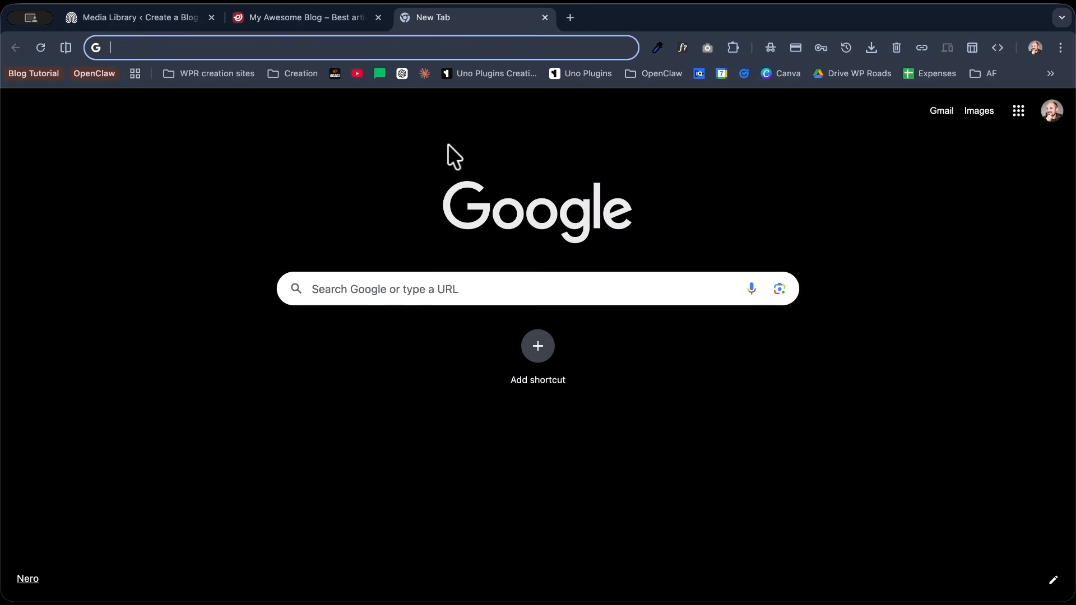
{"action": "type", "text": "hpanel.hostinger.com"}
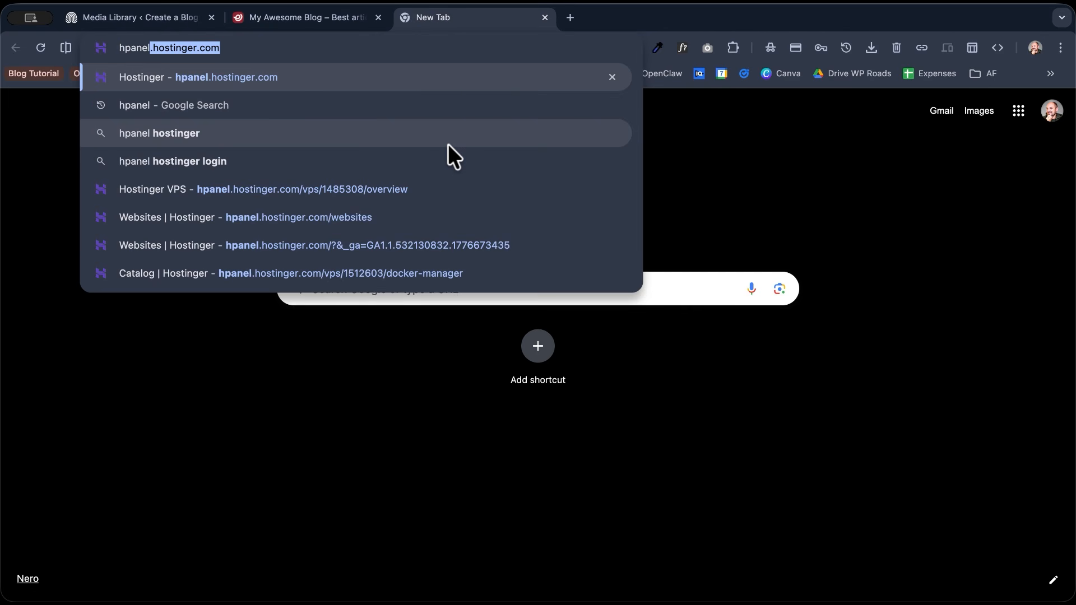
{"action": "key", "text": "Return"}
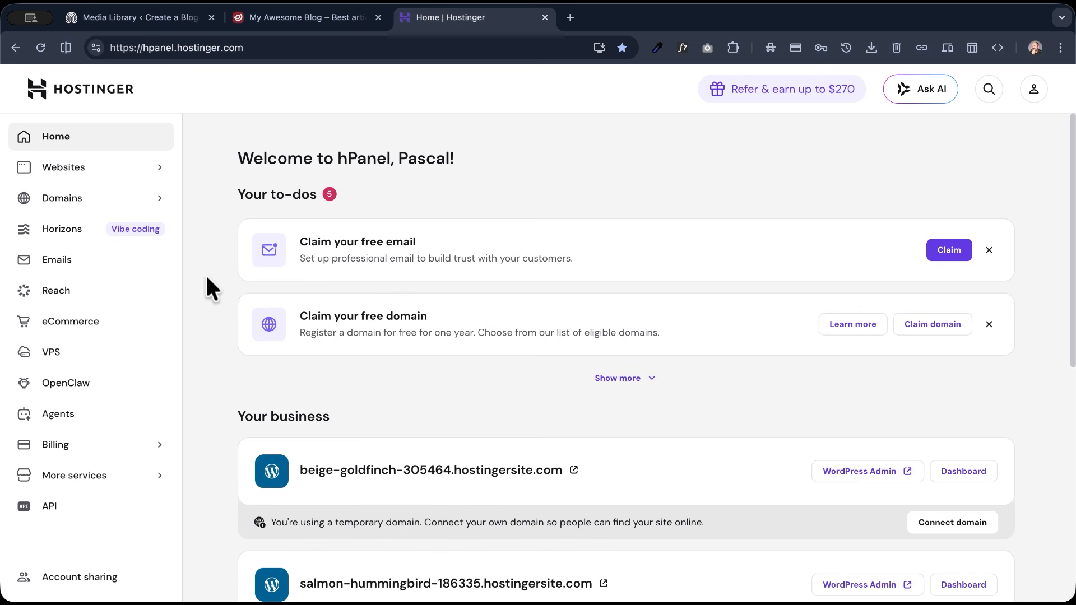
- Open the list of all websites and start connecting a domain to beige-goldfinch-305464.hostingersite.com
{"action": "left_click", "coordinate": [68, 174]}
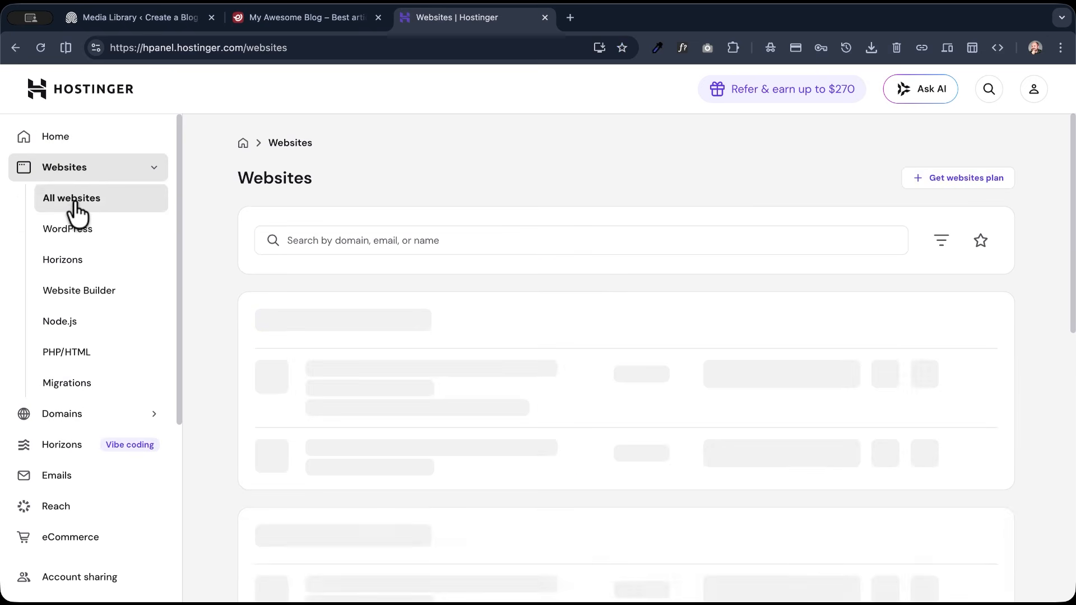
{"action": "scroll", "coordinate": [200, 261], "scroll_direction": "down", "scroll_amount": 4}
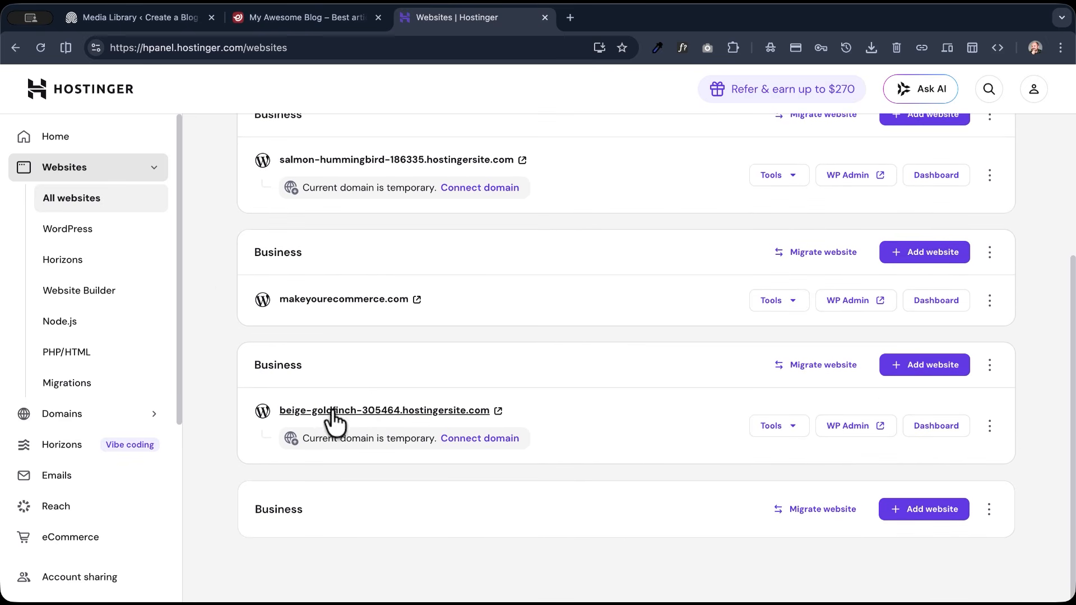
{"action": "left_click", "coordinate": [472, 440]}
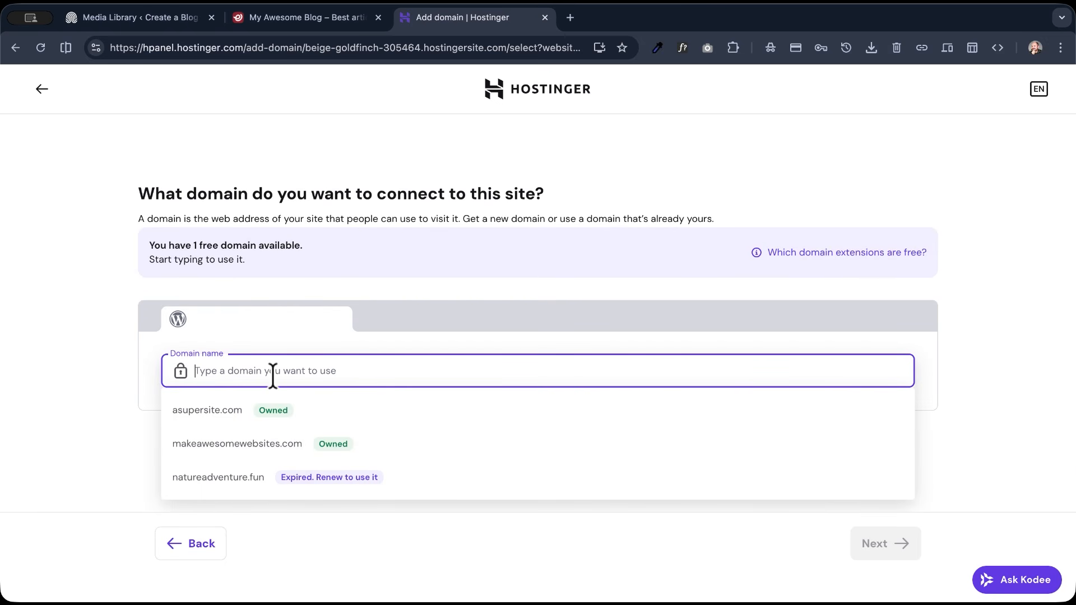
- Search for the domain djsdjjdfsjfdj.com, choose the free .com option, and switch back to the My Awesome Blog home page
{"action": "type", "text": "djsdj"}
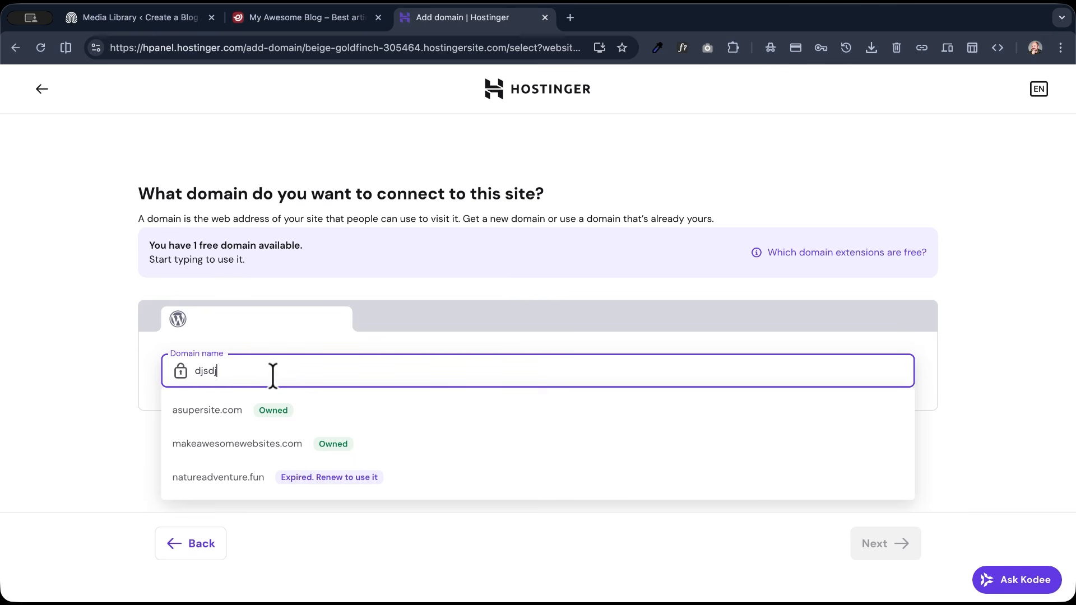
{"action": "type", "text": "jdfsjfdj.com"}
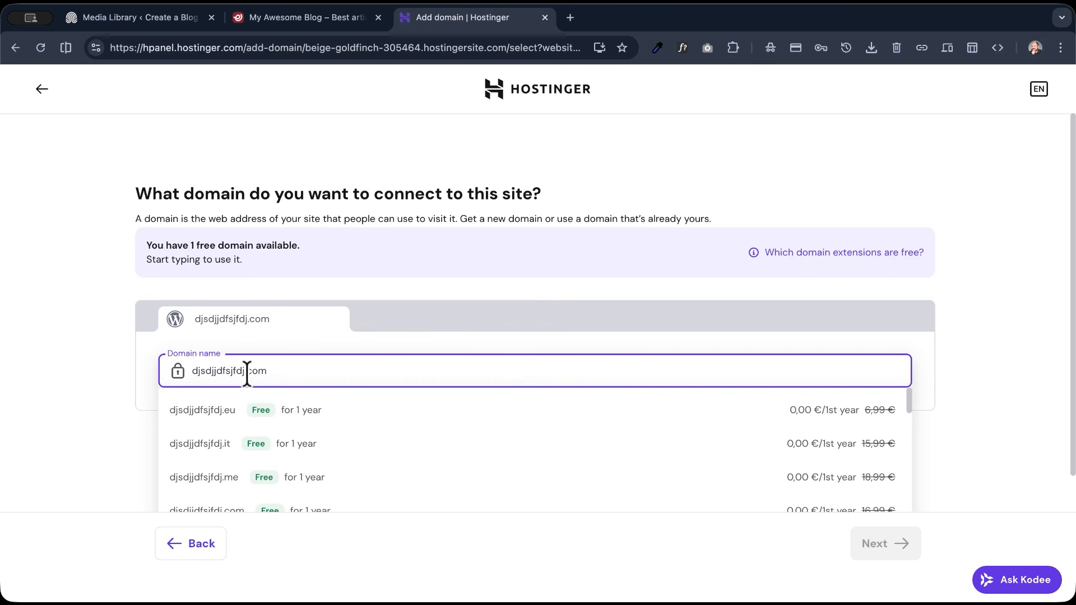
{"action": "scroll", "coordinate": [253, 451], "scroll_direction": "down", "scroll_amount": 1}
{"action": "scroll", "coordinate": [249, 448], "scroll_direction": "down", "scroll_amount": 3}
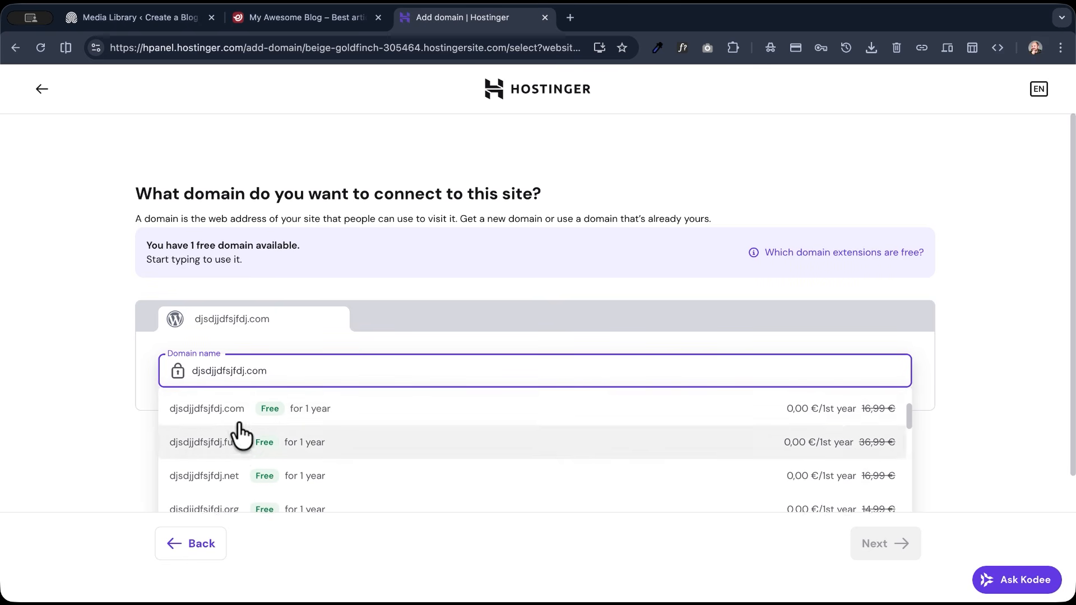
{"action": "left_click", "coordinate": [218, 410]}
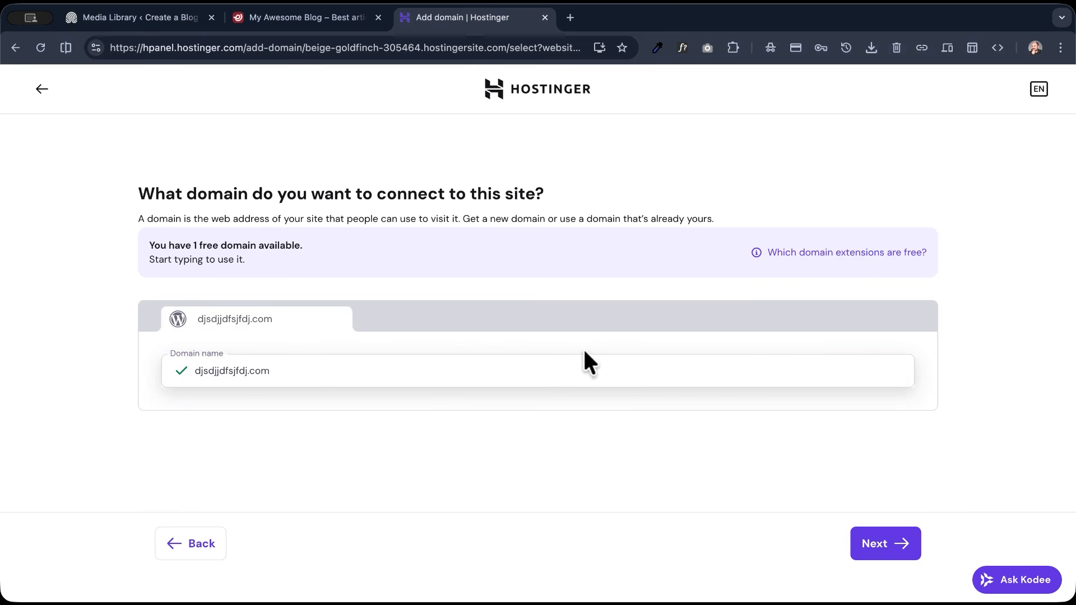
{"action": "left_click", "coordinate": [343, 364]}
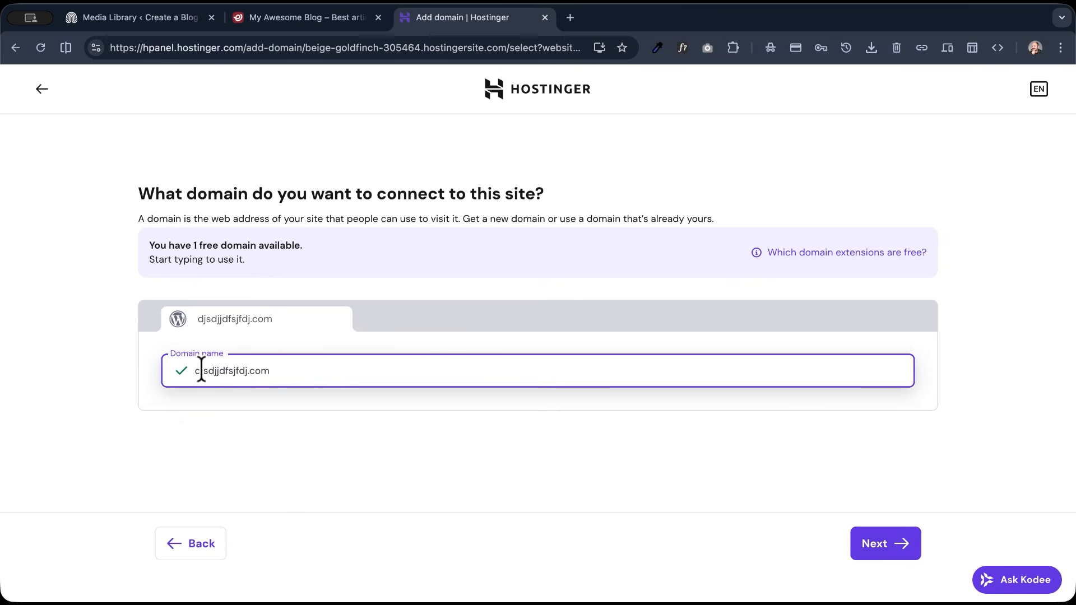
{"action": "left_click", "coordinate": [283, 18]}
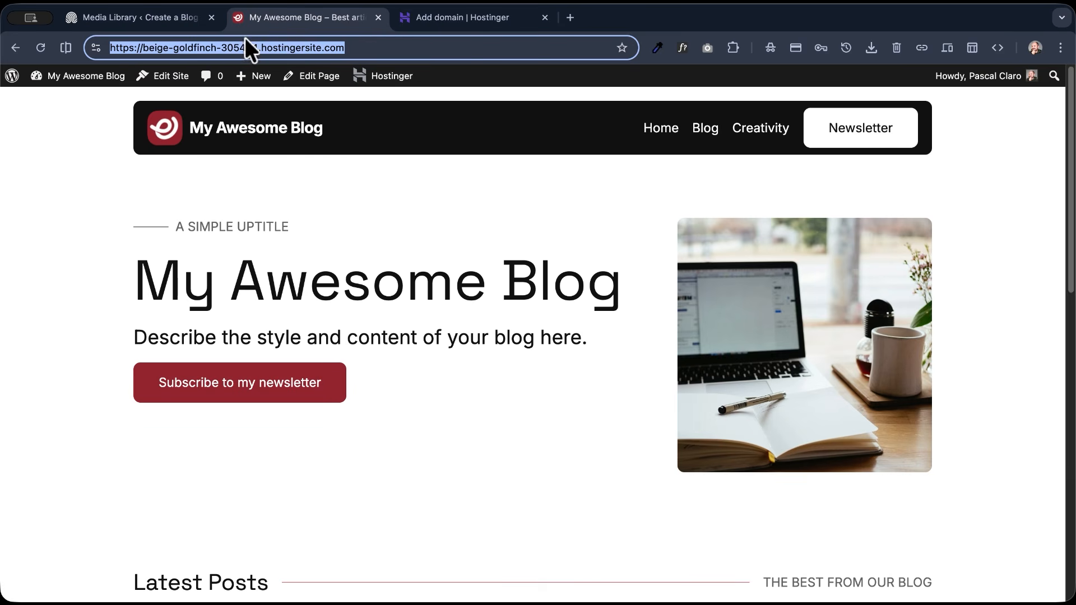
- Highlight the temporary domain in the blog's web address and exit the domain connection setup in Hostinger
{"action": "left_click_drag", "start_coordinate": [358, 48], "coordinate": [144, 48]}
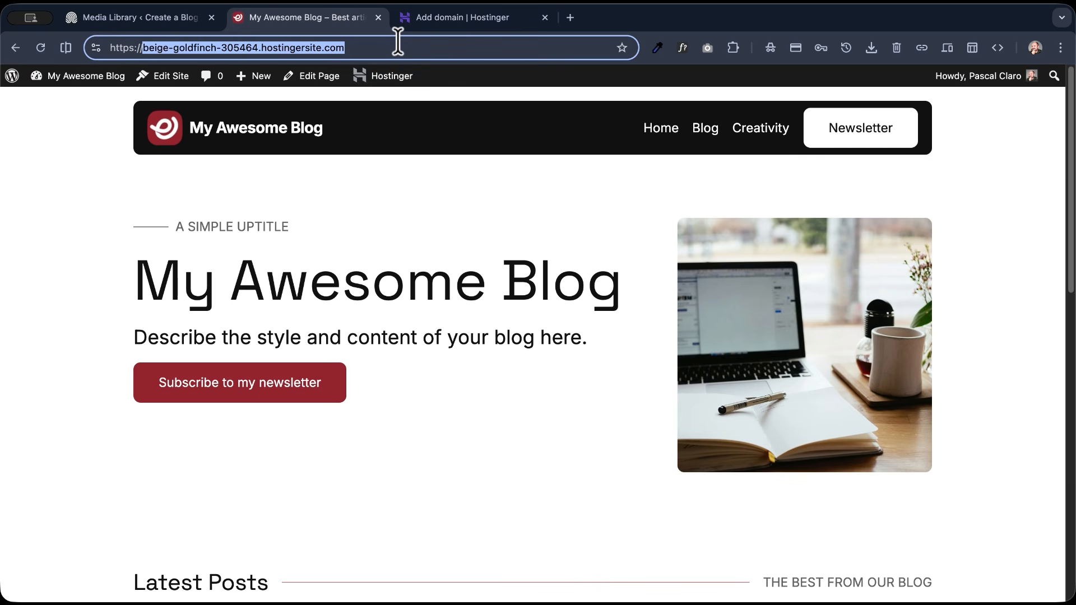
{"action": "left_click", "coordinate": [429, 17]}
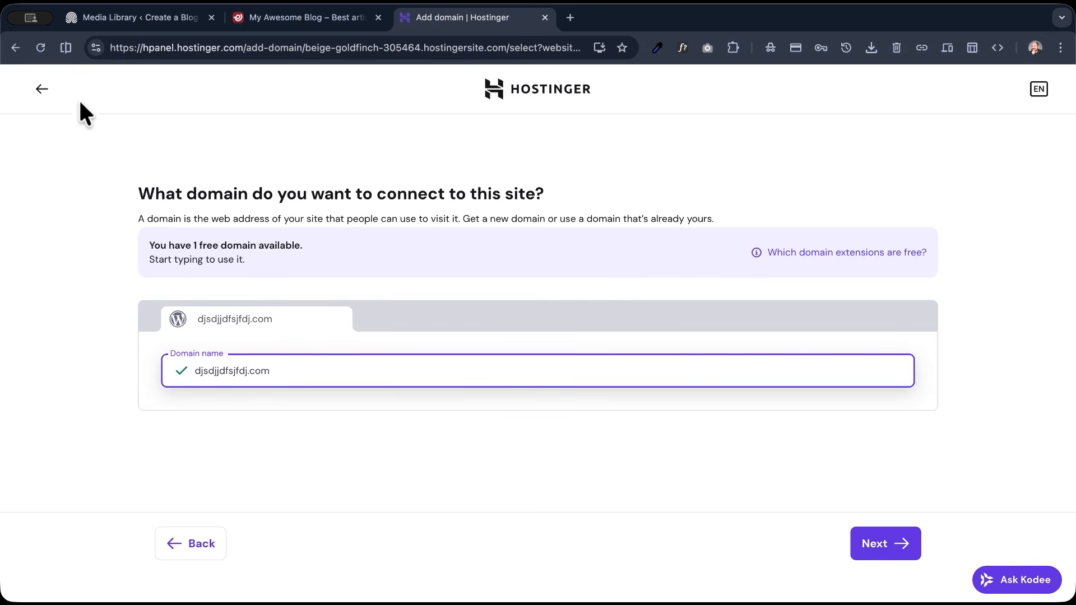
{"action": "left_click", "coordinate": [42, 88]}
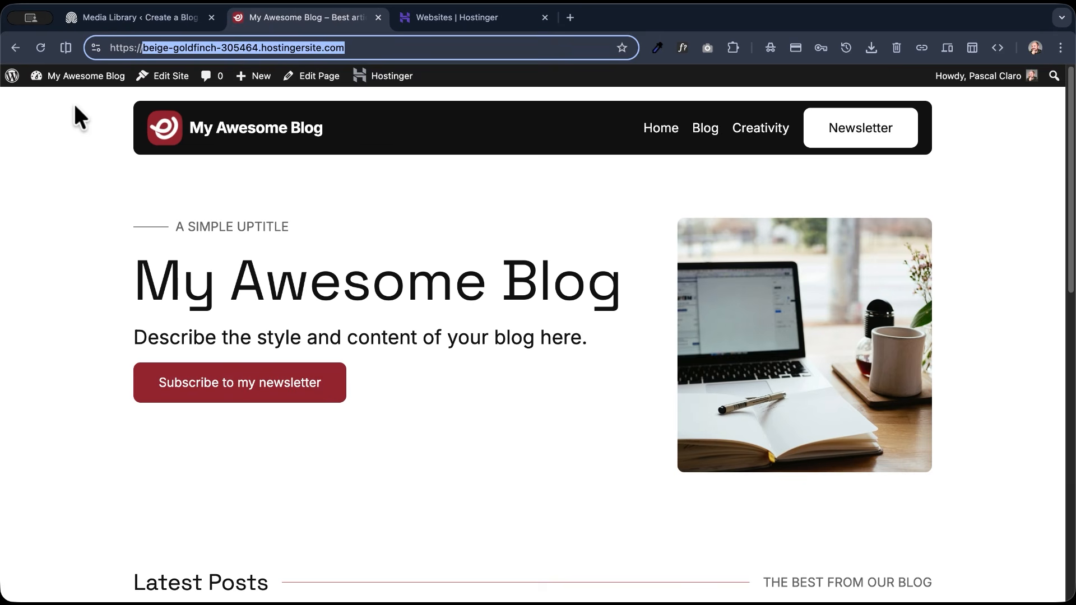
{"action": "scroll", "coordinate": [56, 278], "scroll_direction": "down", "scroll_amount": 7}
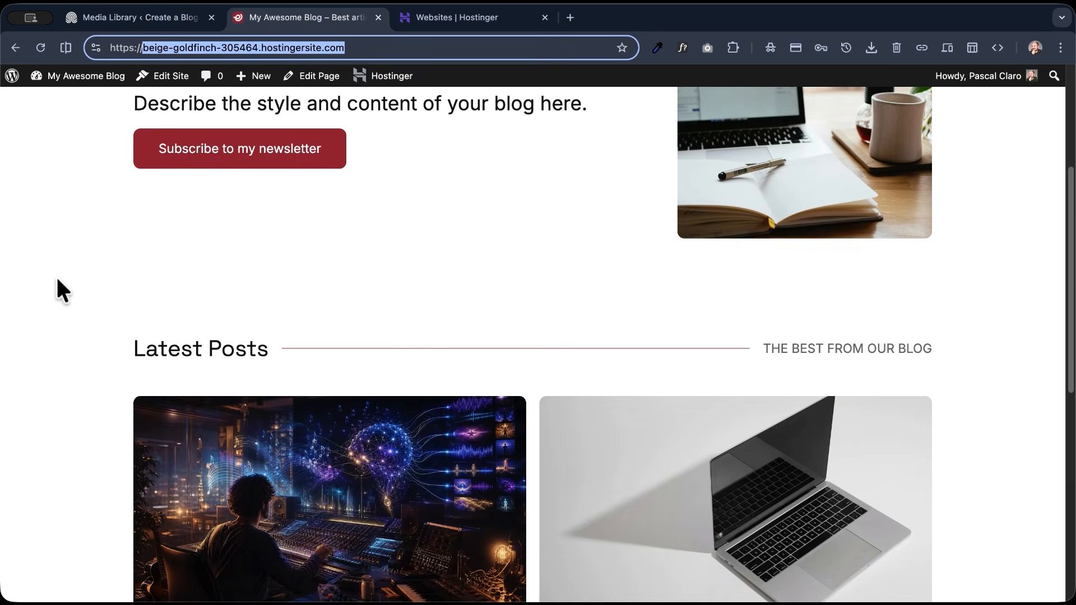
{"action": "scroll", "coordinate": [56, 275], "scroll_direction": "up", "scroll_amount": 8}
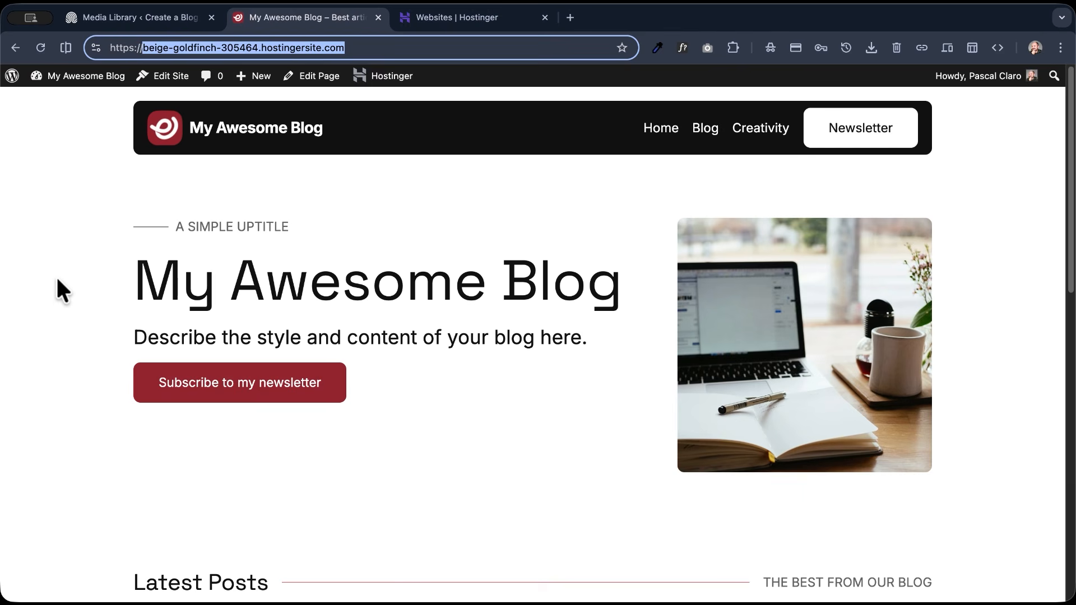
{"action": "scroll", "coordinate": [381, 401], "scroll_direction": "down", "scroll_amount": 7}
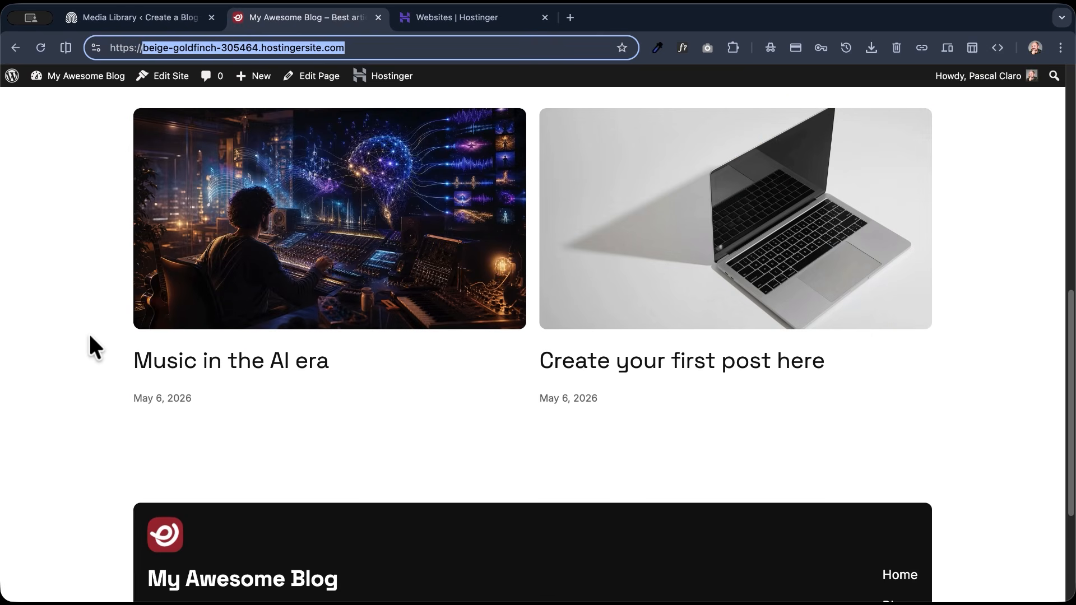
{"action": "scroll", "coordinate": [90, 338], "scroll_direction": "up", "scroll_amount": 10}
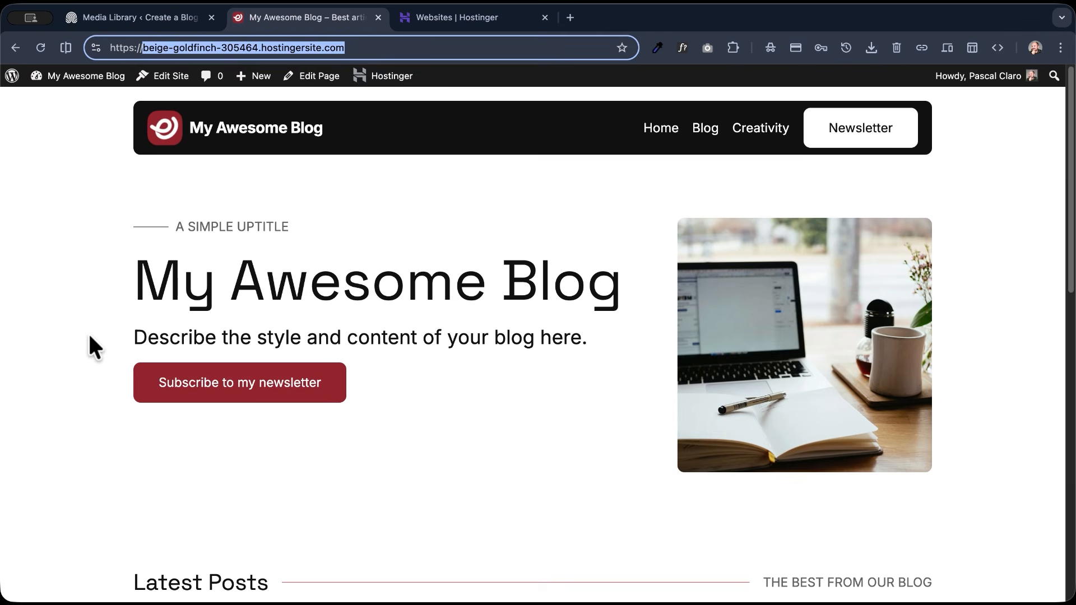
- Open the blog's WordPress dashboard and search for the plugin "rank math" among the plugins available to add
{"action": "left_click", "coordinate": [102, 101]}
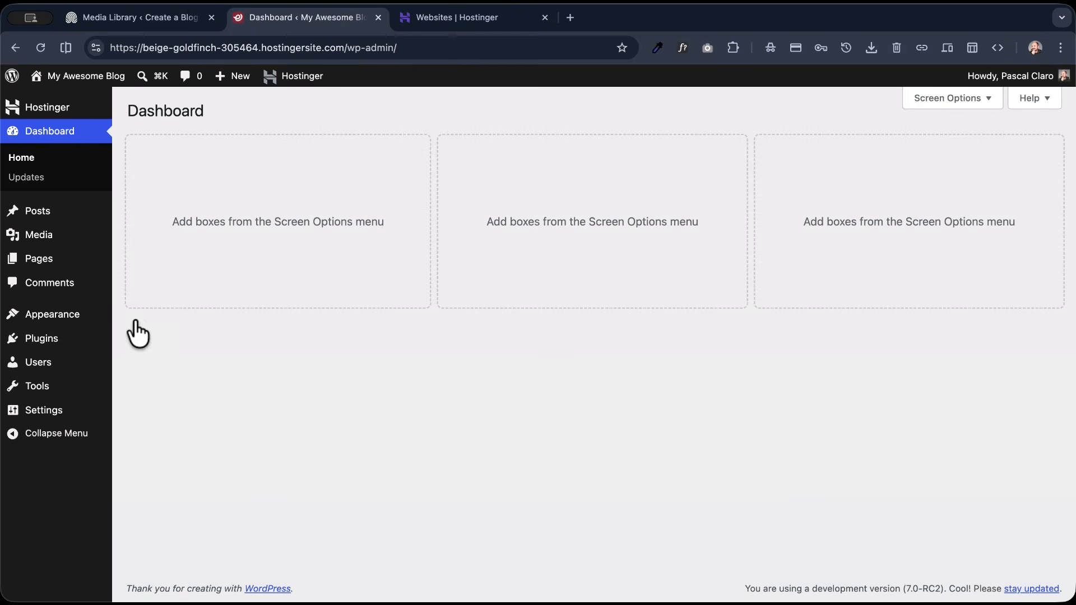
{"action": "mouse_move", "coordinate": [53, 344]}
{"action": "left_click", "coordinate": [164, 363]}
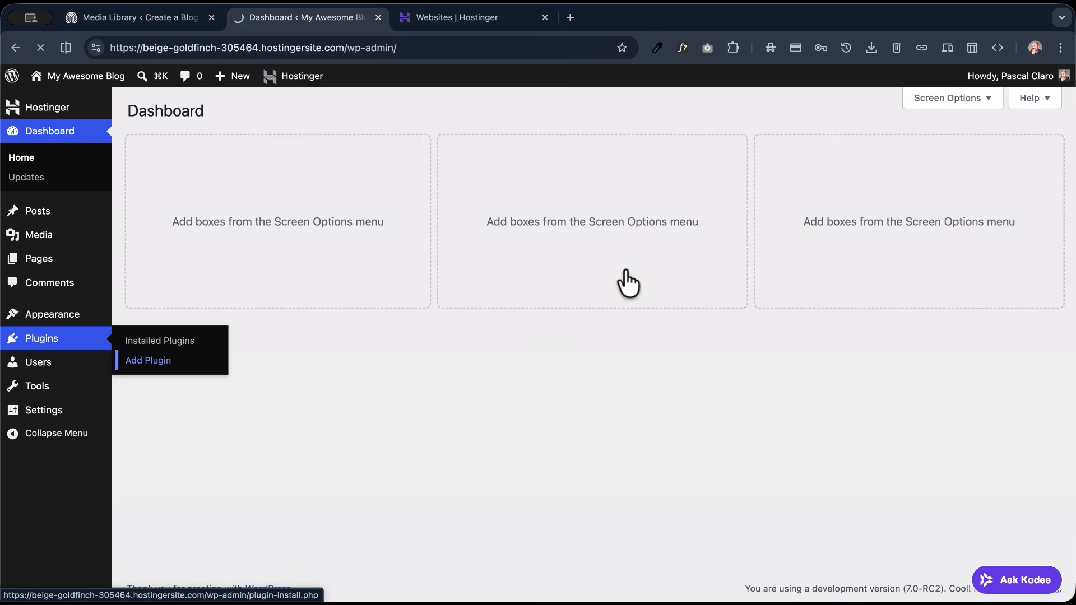
{"action": "left_click", "coordinate": [817, 177]}
{"action": "type", "text": "rank mat"}
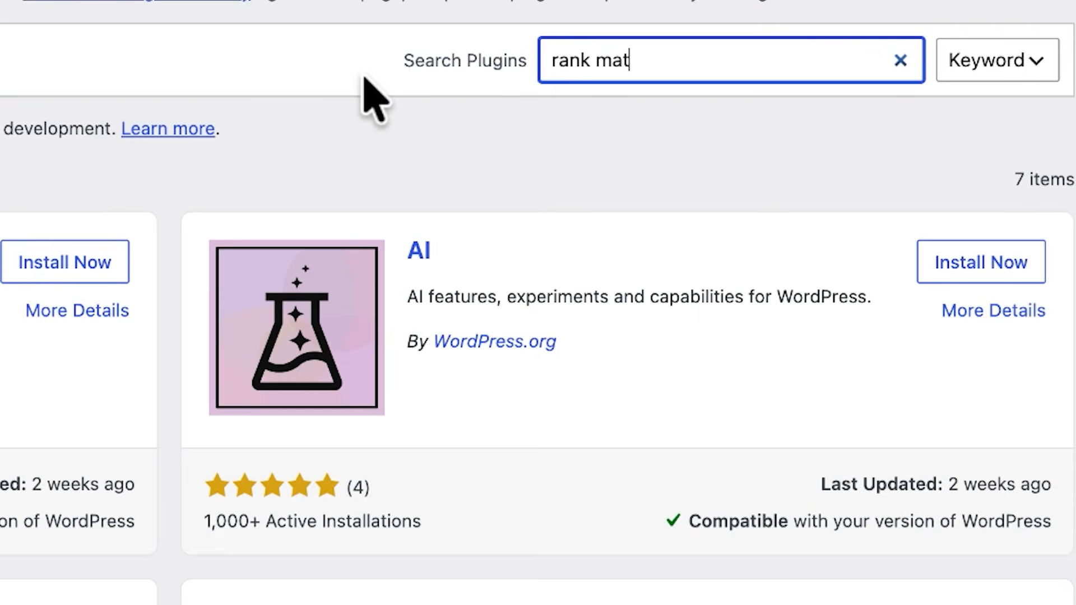
{"action": "type", "text": "h"}
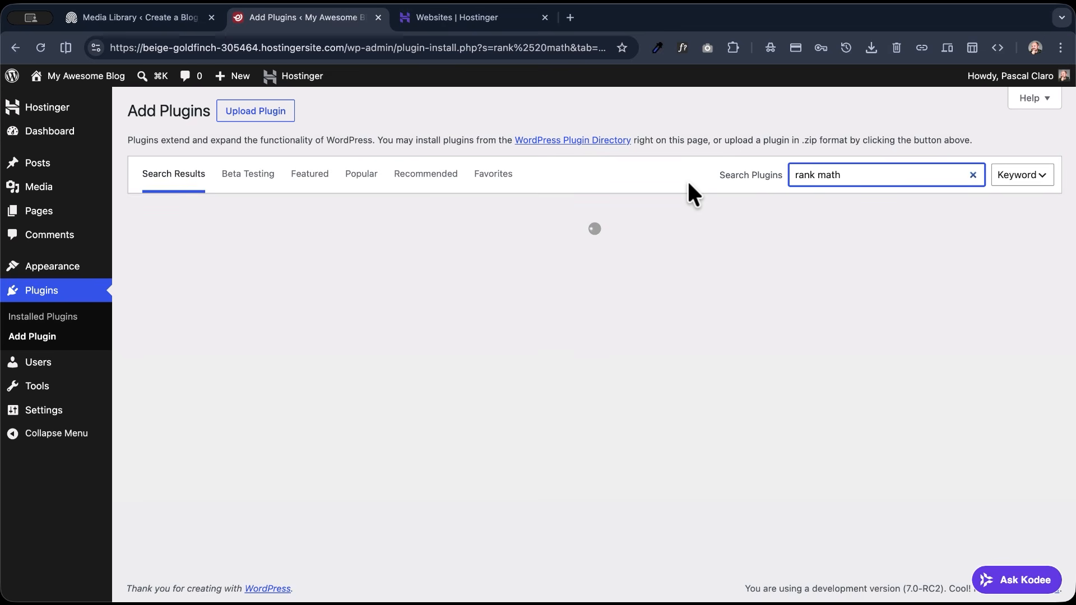